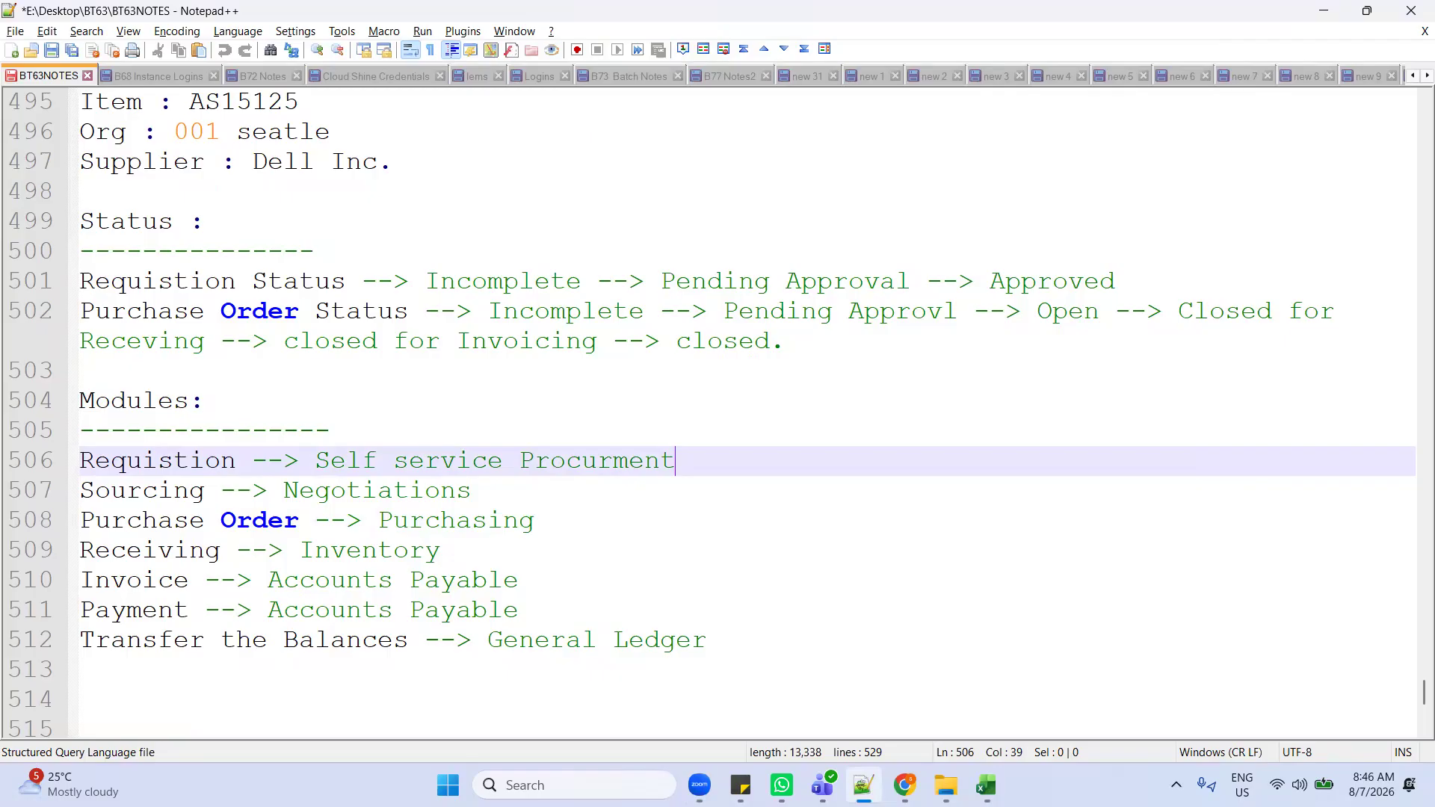
Step: Review the P2P Cycle section of the notes, from the Requisition stage through the Purchase Order approval stage
{"action": "scroll", "coordinate": [754, 326], "scroll_direction": "up", "scroll_amount": 3}
{"action": "scroll", "coordinate": [753, 326], "scroll_direction": "down", "scroll_amount": 4}
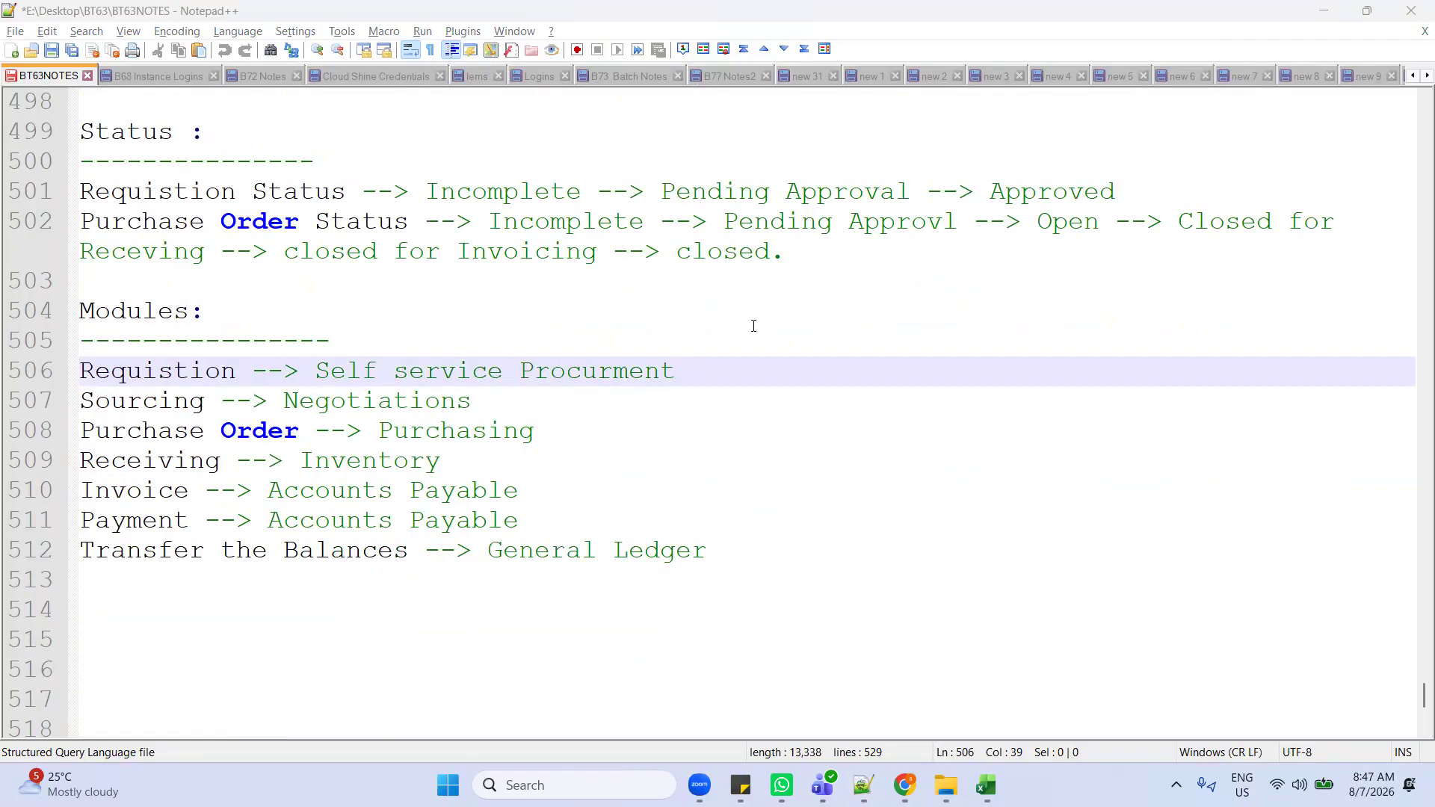
{"action": "scroll", "coordinate": [540, 406], "scroll_direction": "up", "scroll_amount": 6}
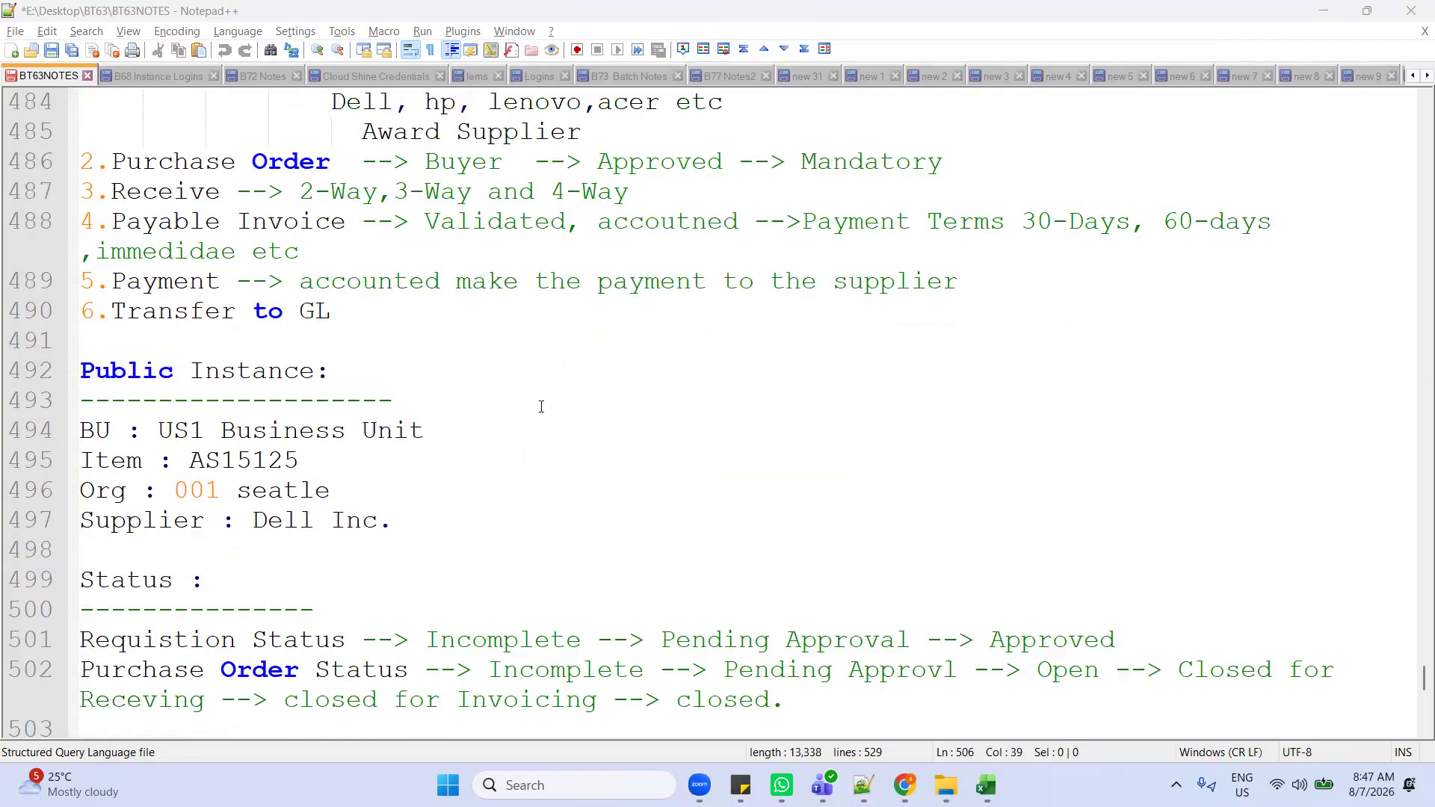
{"action": "scroll", "coordinate": [498, 467], "scroll_direction": "up", "scroll_amount": 2}
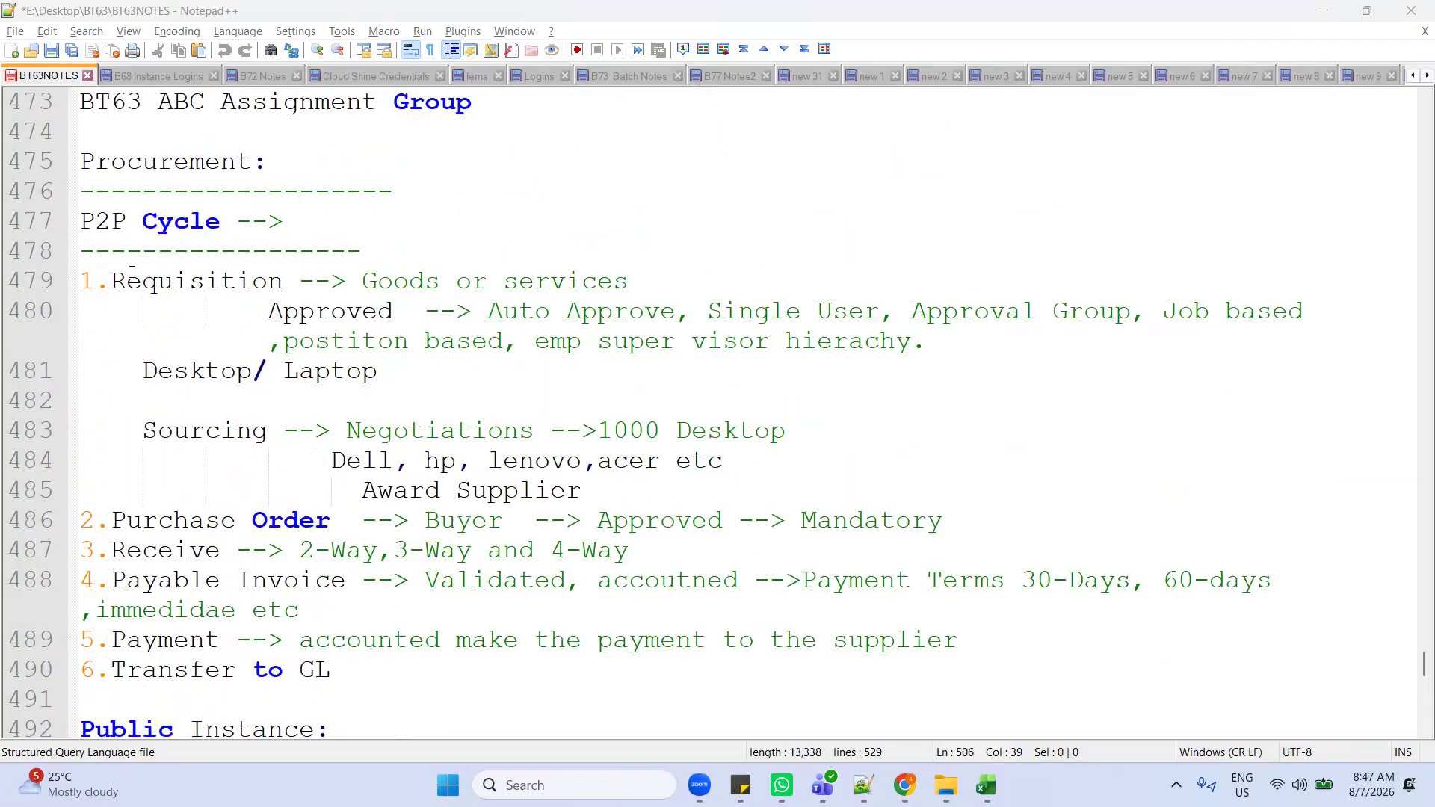
{"action": "left_click_drag", "start_coordinate": [84, 224], "coordinate": [236, 224]}
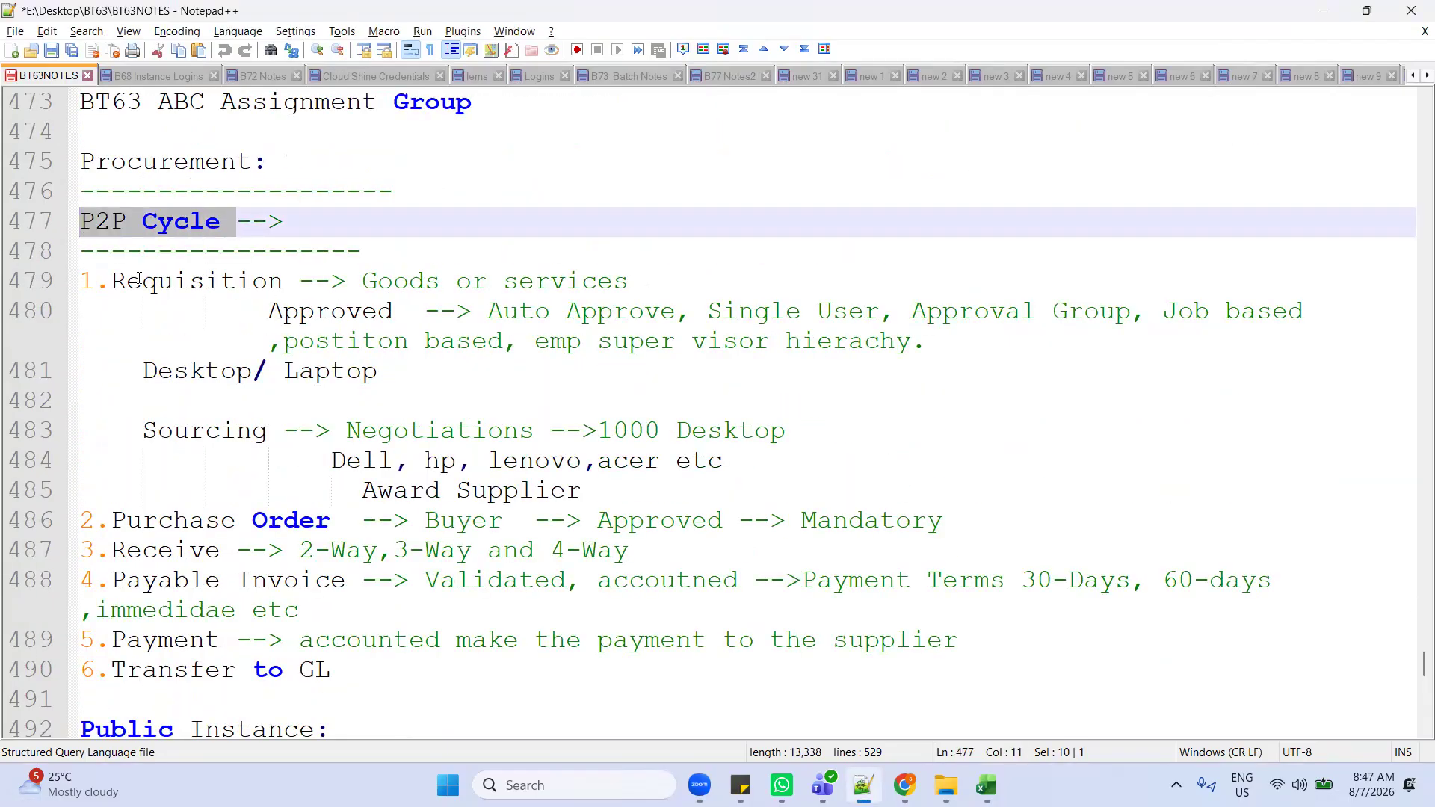
{"action": "left_click_drag", "start_coordinate": [105, 279], "coordinate": [622, 258]}
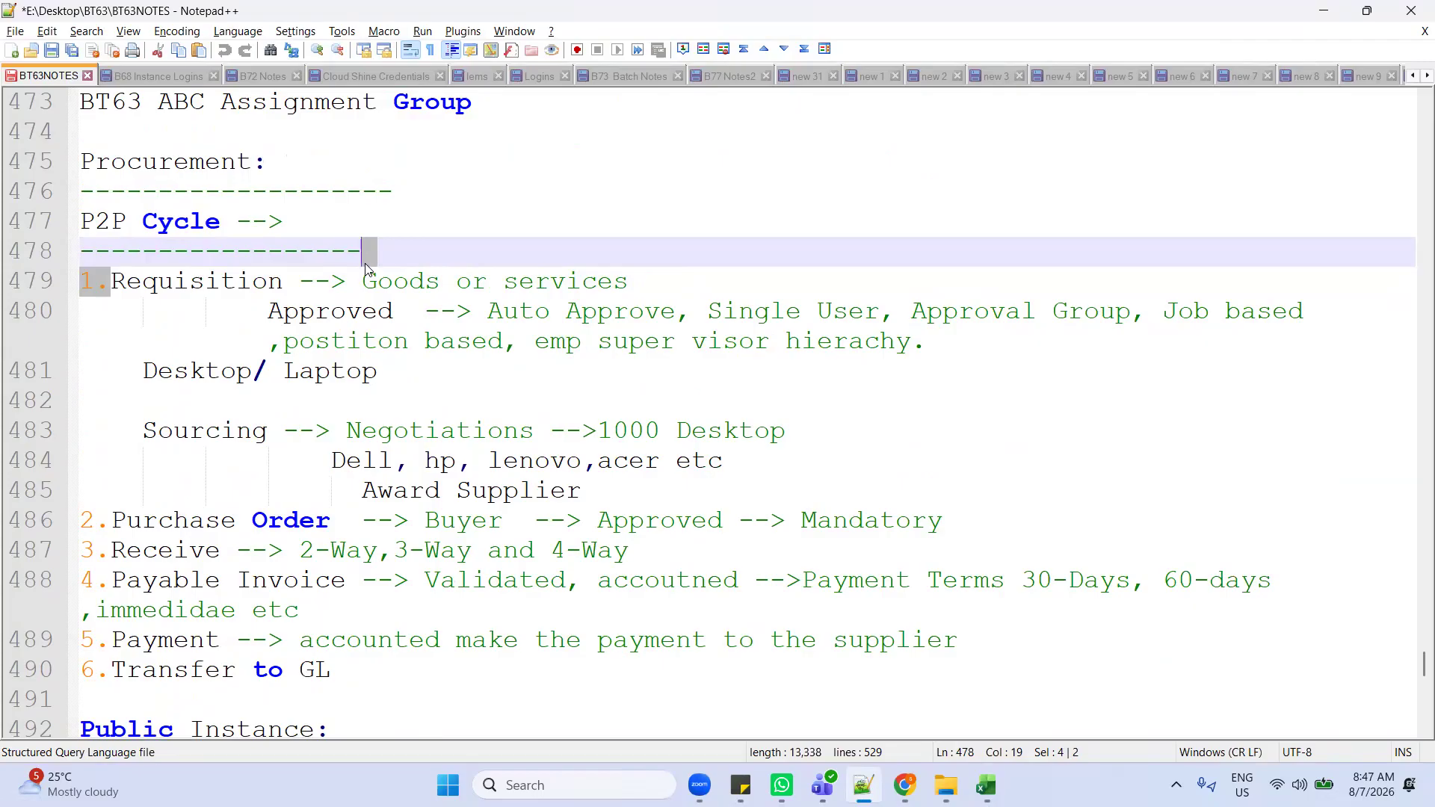
{"action": "left_click", "coordinate": [614, 281]}
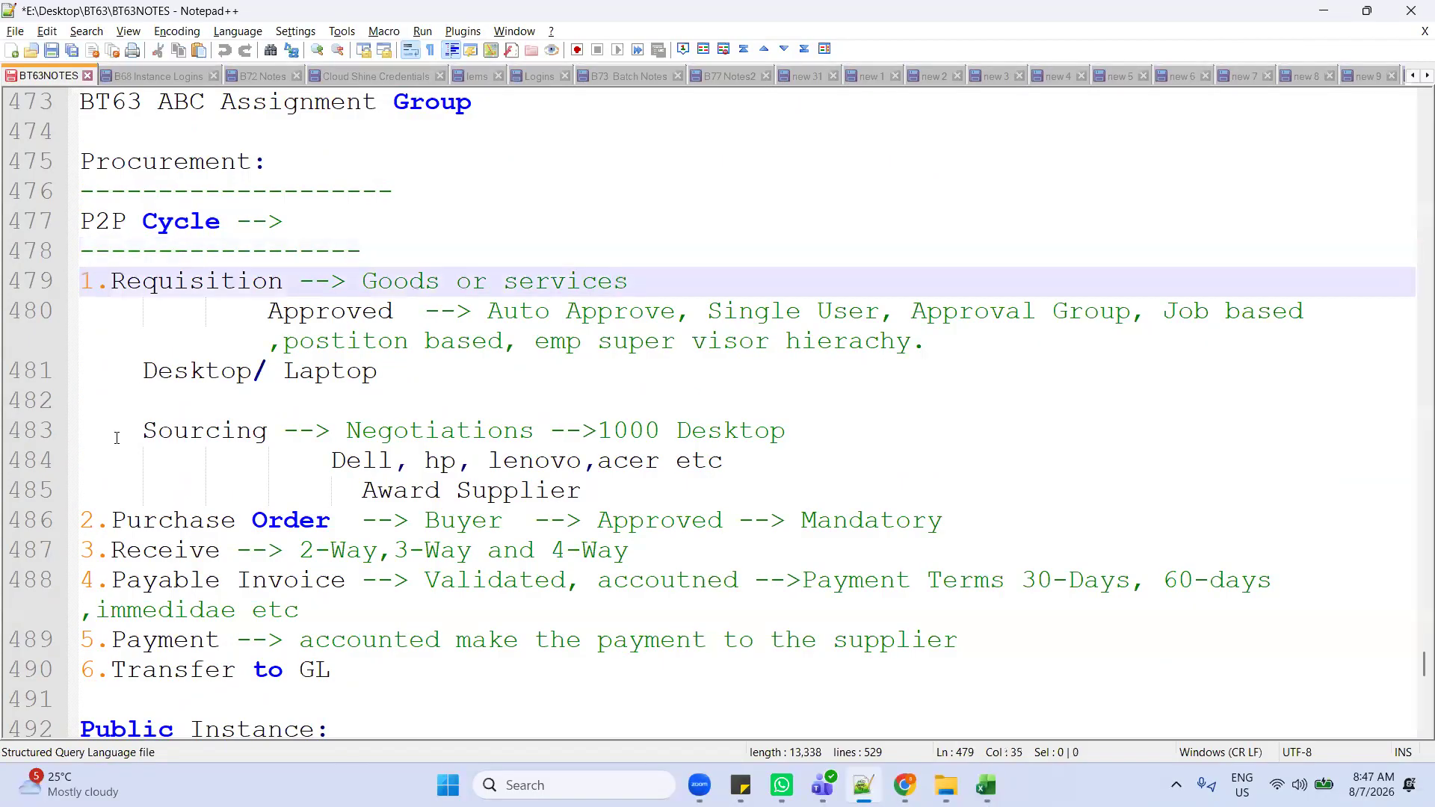
{"action": "left_click", "coordinate": [142, 283]}
{"action": "left_click_drag", "start_coordinate": [112, 520], "coordinate": [324, 519]}
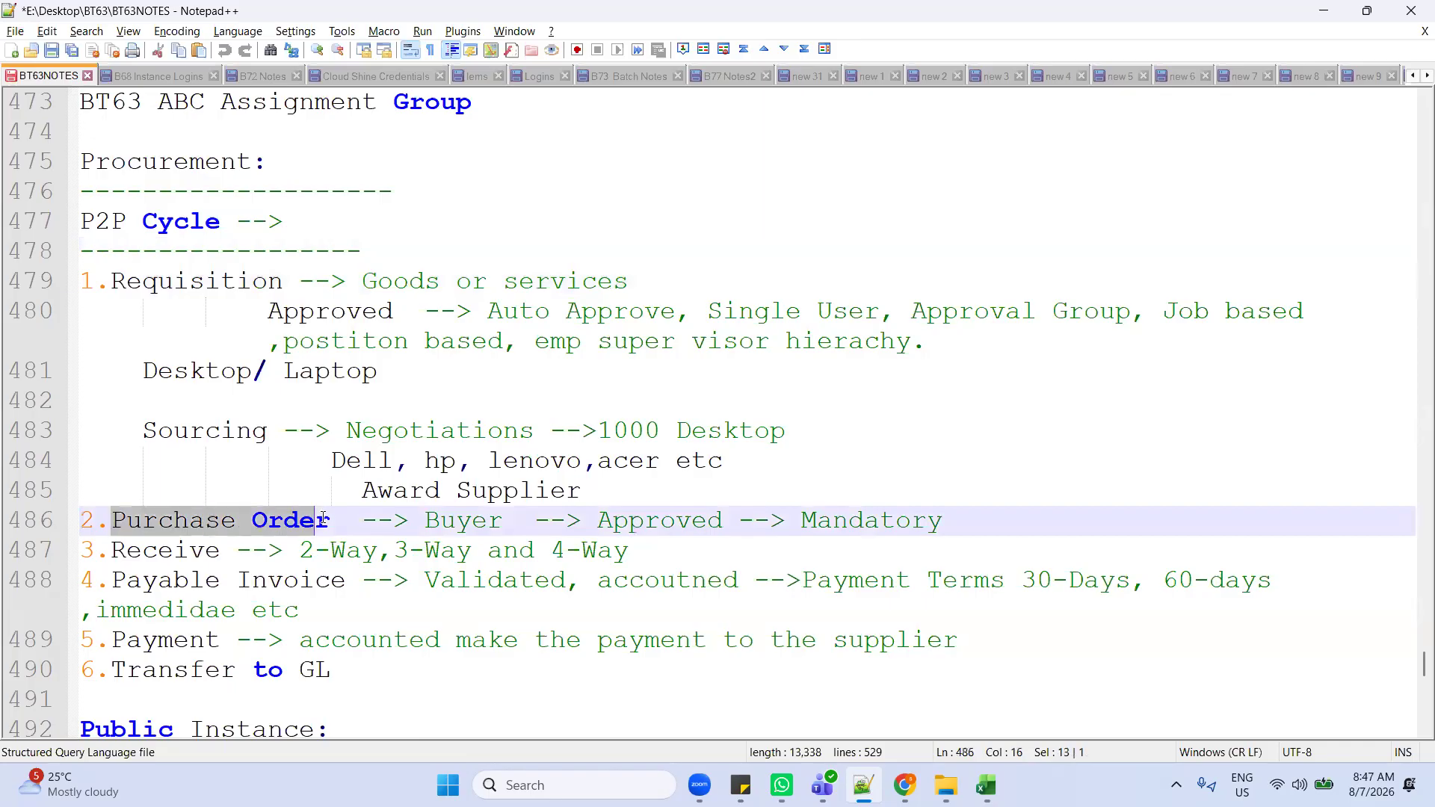
{"action": "scroll", "coordinate": [323, 519], "scroll_direction": "down", "scroll_amount": 1}
{"action": "double_click", "coordinate": [663, 432]}
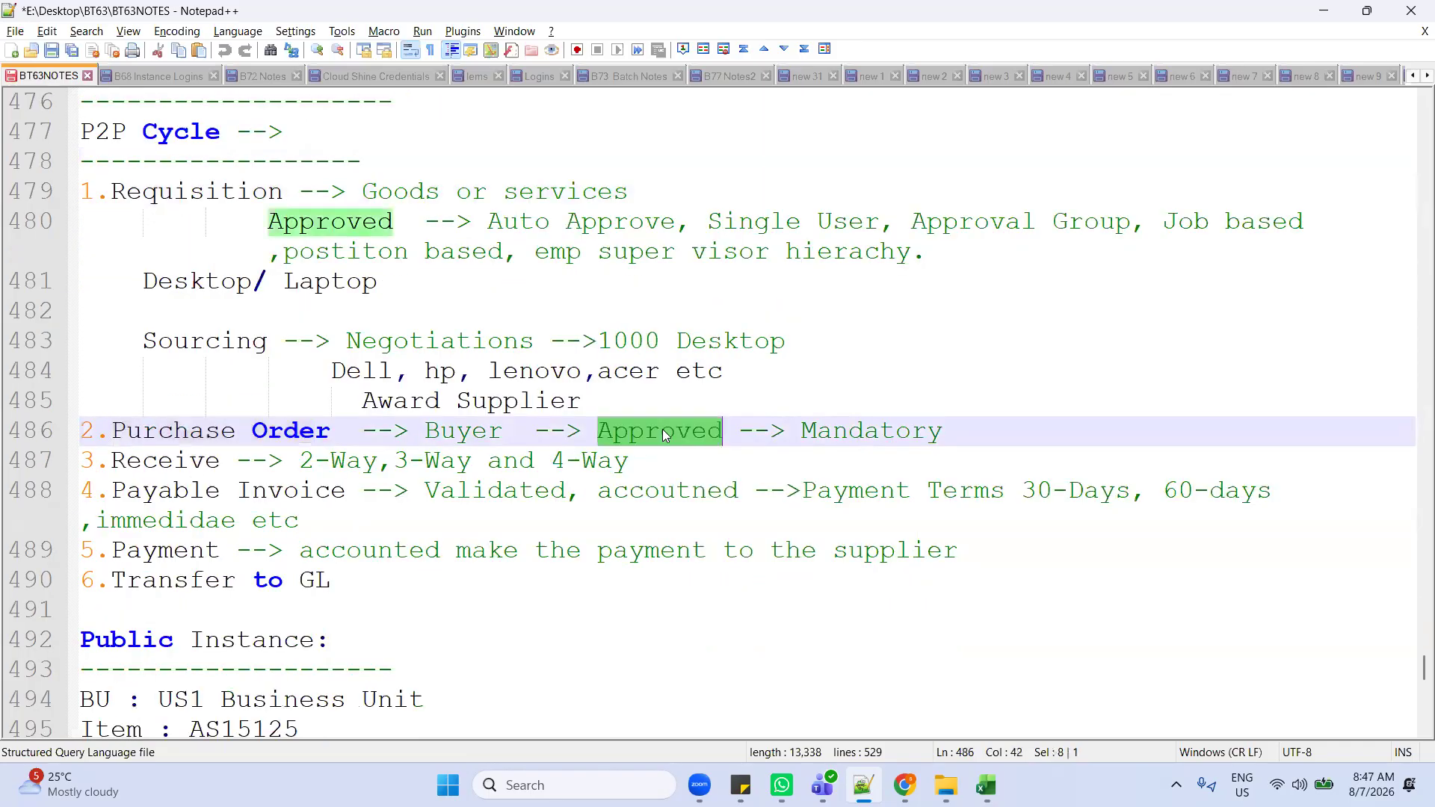
{"action": "scroll", "coordinate": [664, 432], "scroll_direction": "down", "scroll_amount": 1}
{"action": "left_click_drag", "start_coordinate": [129, 342], "coordinate": [278, 349]}
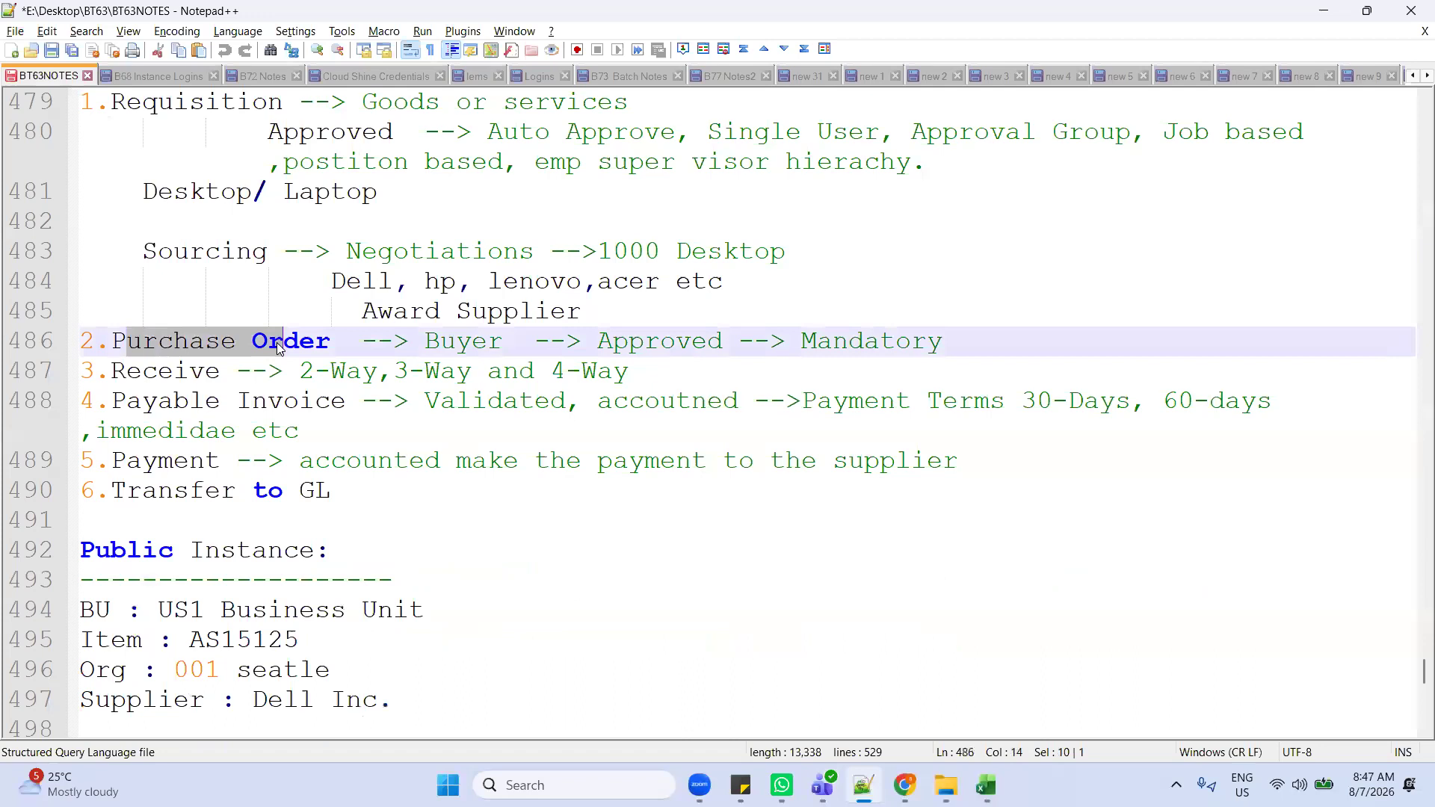
Step: Examine the Receive, Payable Invoice and Payment stages in the P2P Cycle notes
{"action": "left_click", "coordinate": [179, 371]}
{"action": "left_click", "coordinate": [327, 372]}
{"action": "left_click_drag", "start_coordinate": [120, 402], "coordinate": [329, 401]}
{"action": "left_click", "coordinate": [145, 460]}
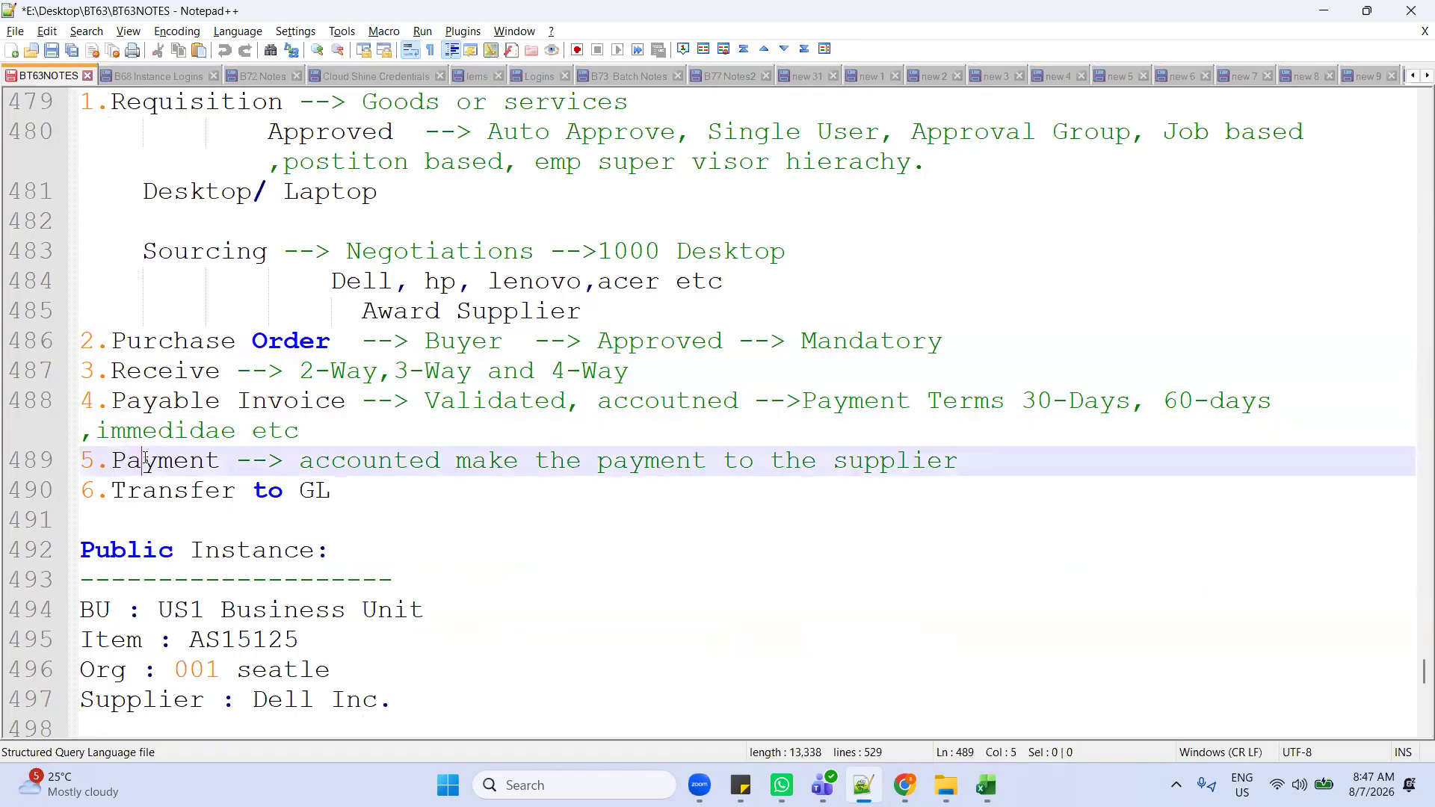
{"action": "left_click", "coordinate": [191, 463]}
{"action": "double_click", "coordinate": [191, 463]}
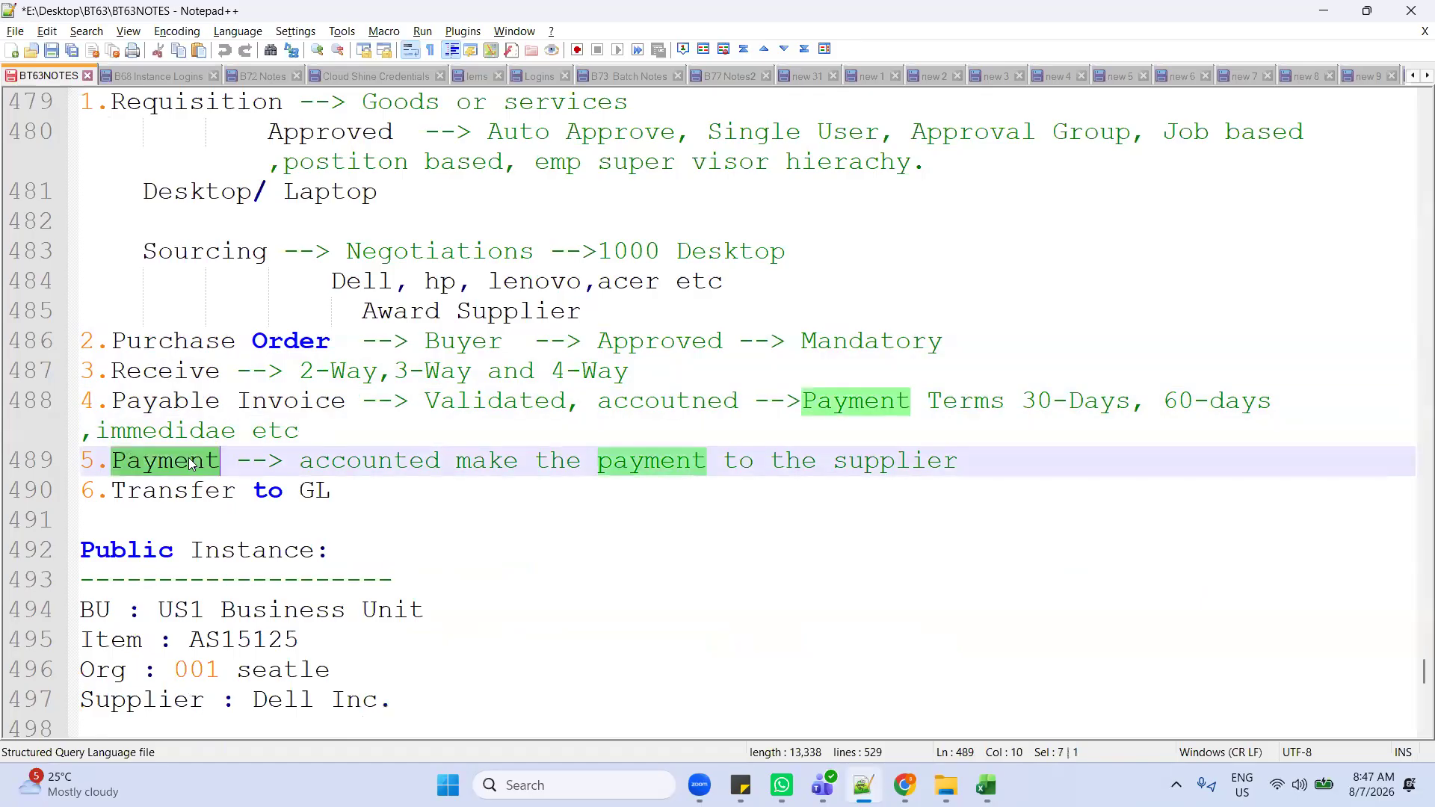
{"action": "double_click", "coordinate": [179, 404]}
{"action": "left_click", "coordinate": [282, 404]}
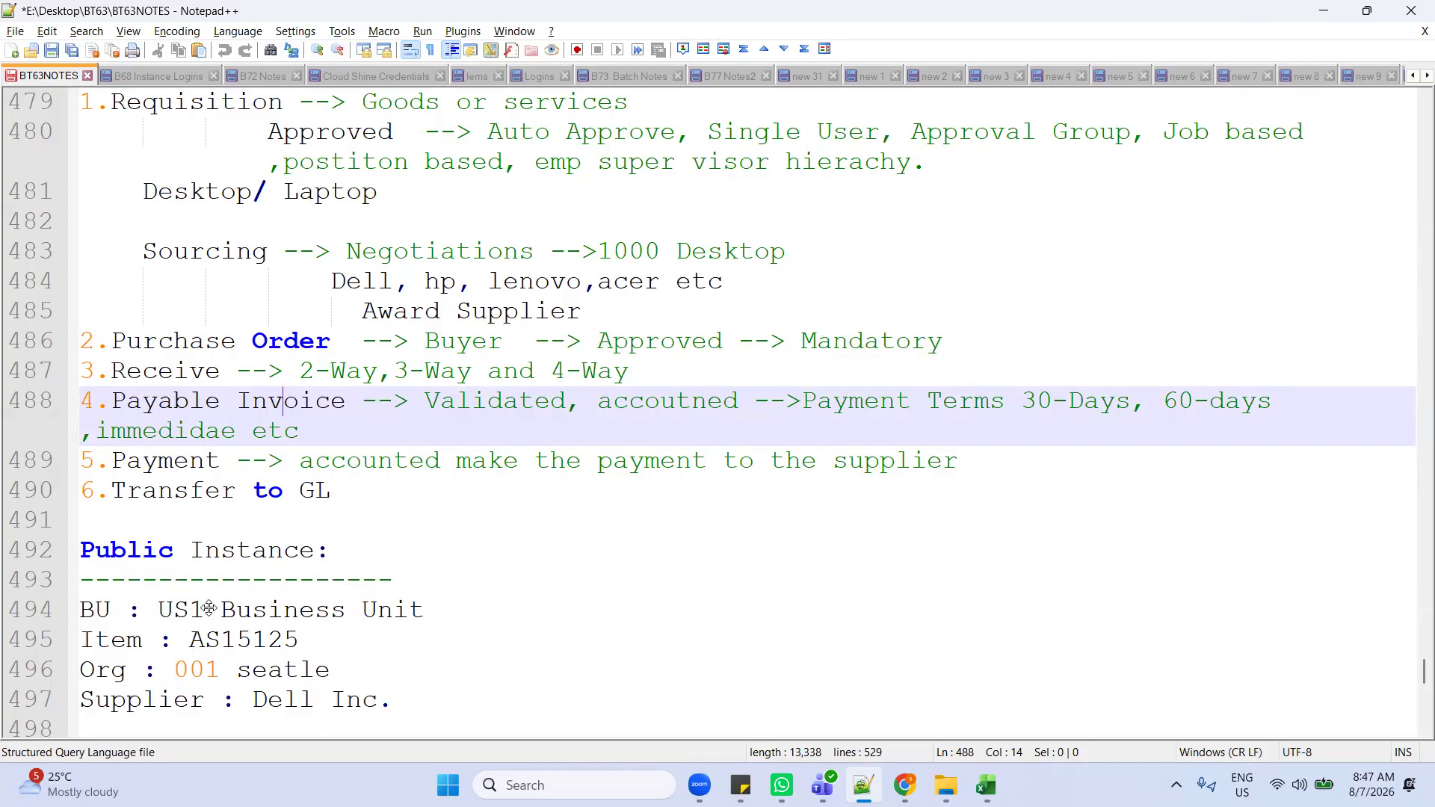
Step: Switch to Chrome, open Purchase Requisitions from the home page's Procurement apps, and display the requisition preferences
{"action": "left_click", "coordinate": [904, 785]}
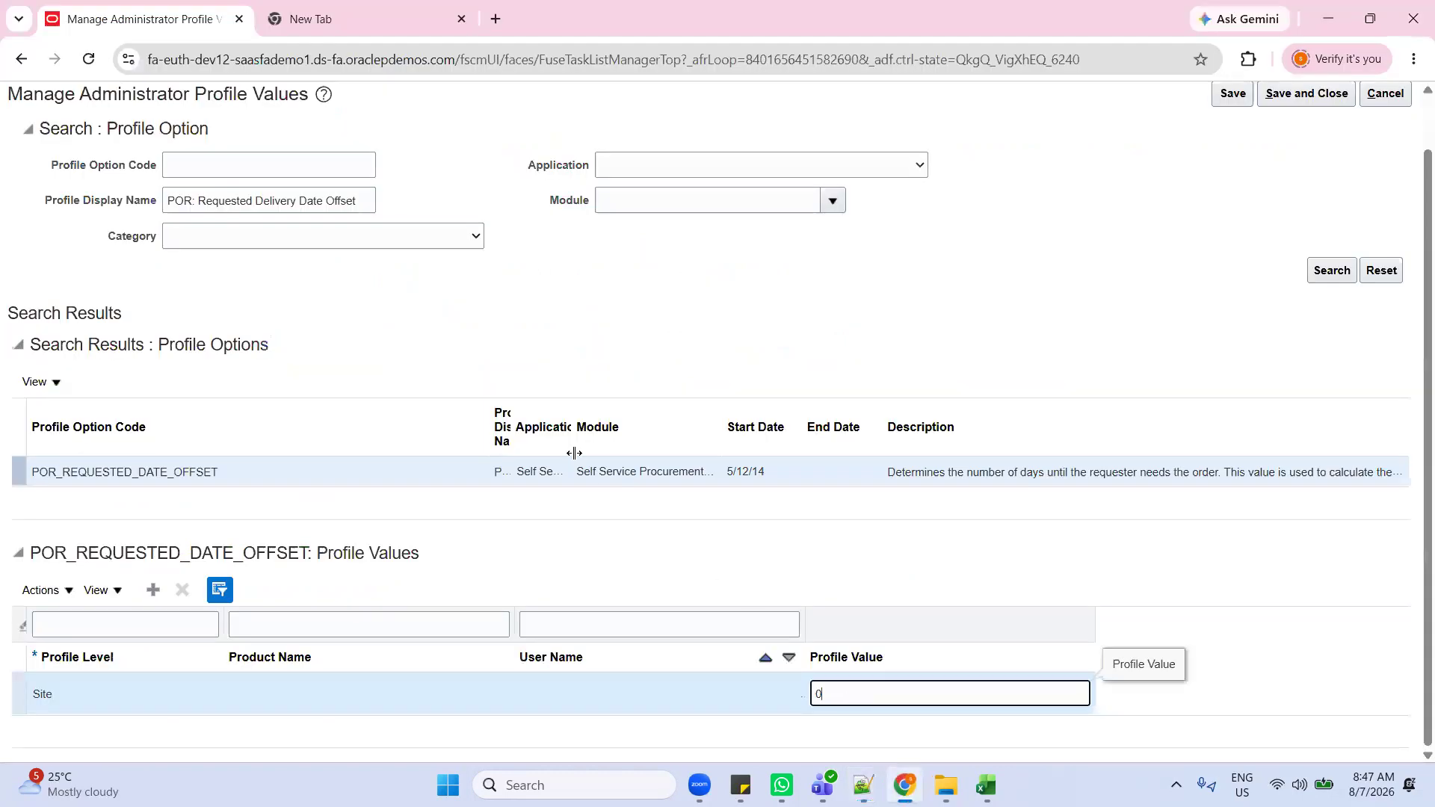
{"action": "scroll", "coordinate": [573, 451], "scroll_direction": "up", "scroll_amount": 1}
{"action": "left_click", "coordinate": [1226, 153]}
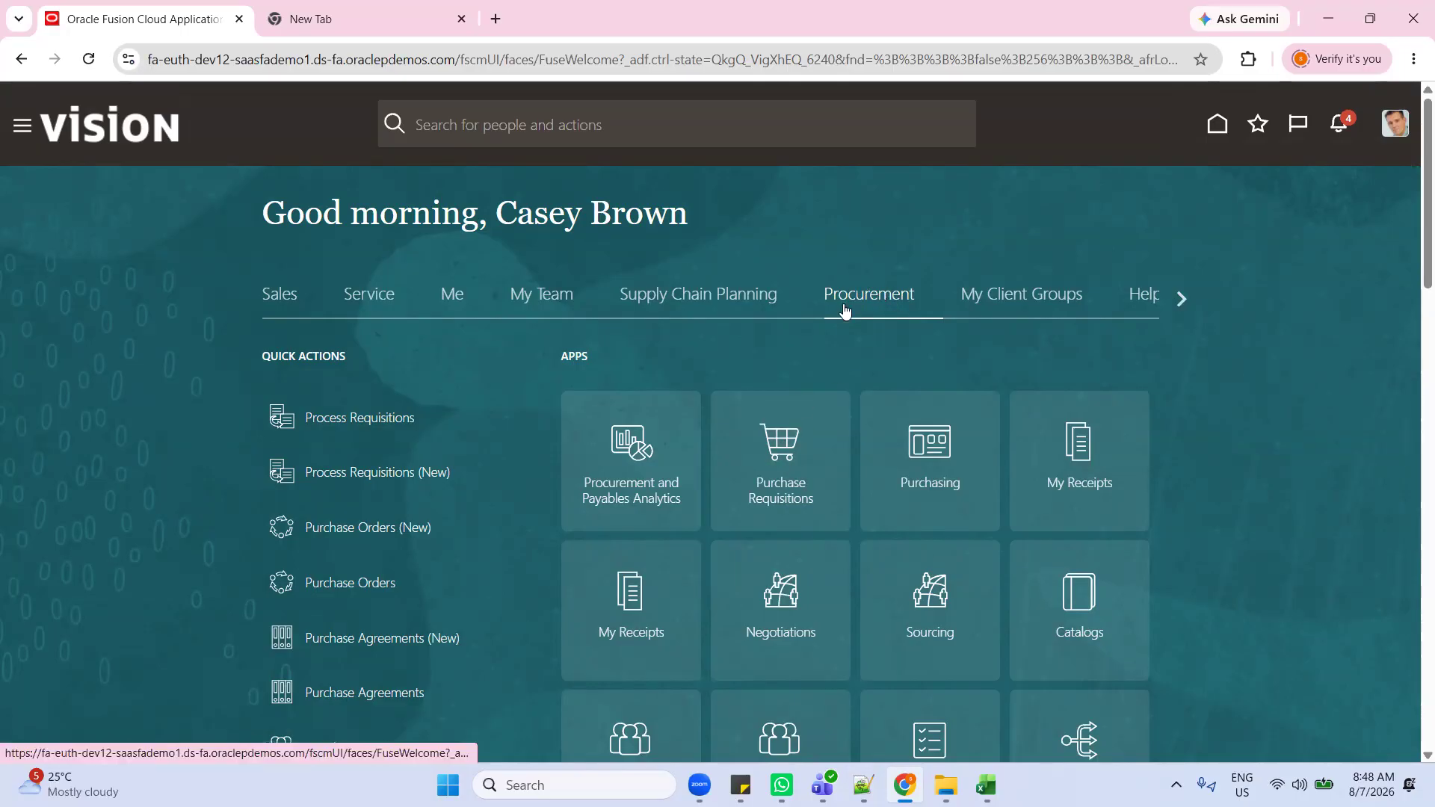
{"action": "left_click", "coordinate": [770, 493]}
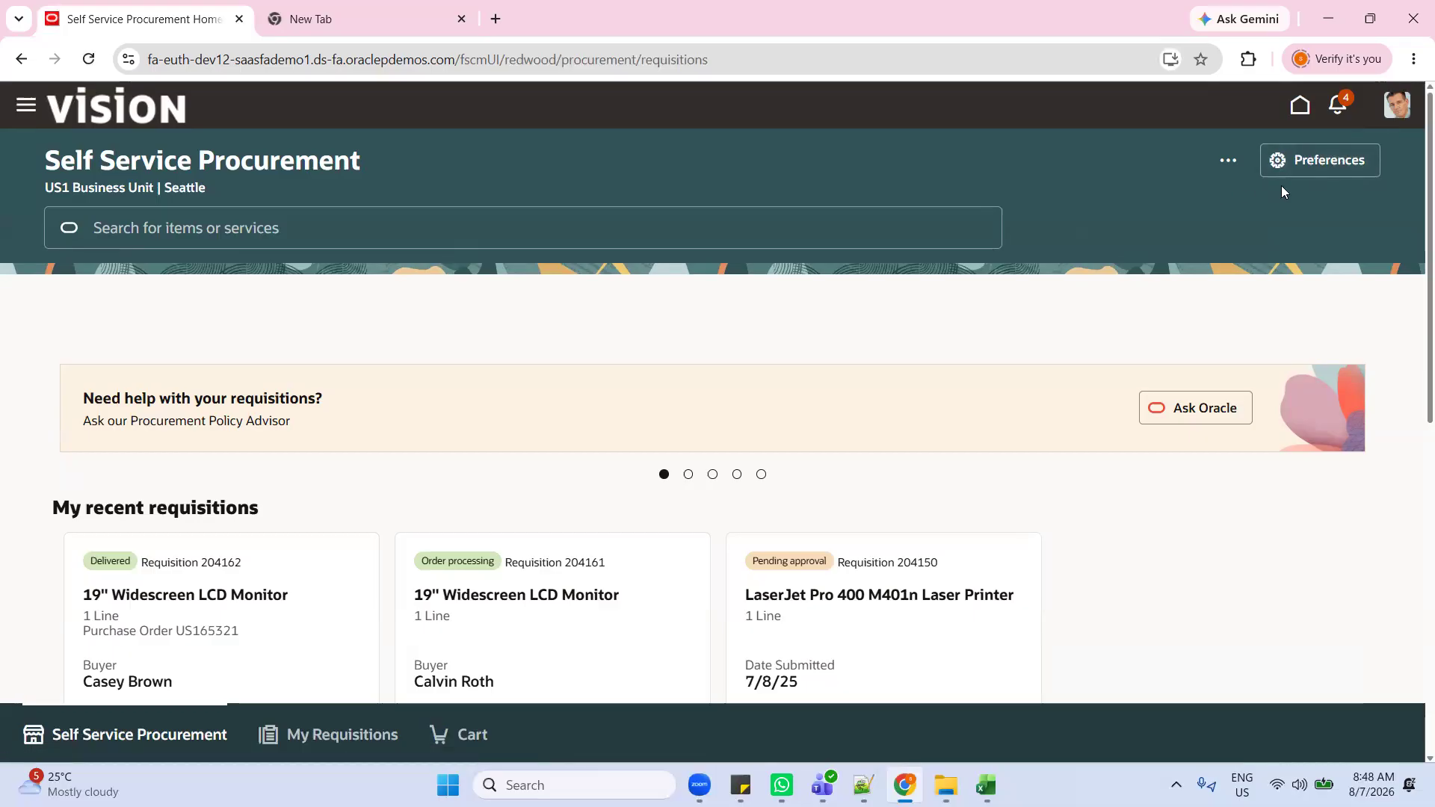
{"action": "left_click", "coordinate": [1336, 163]}
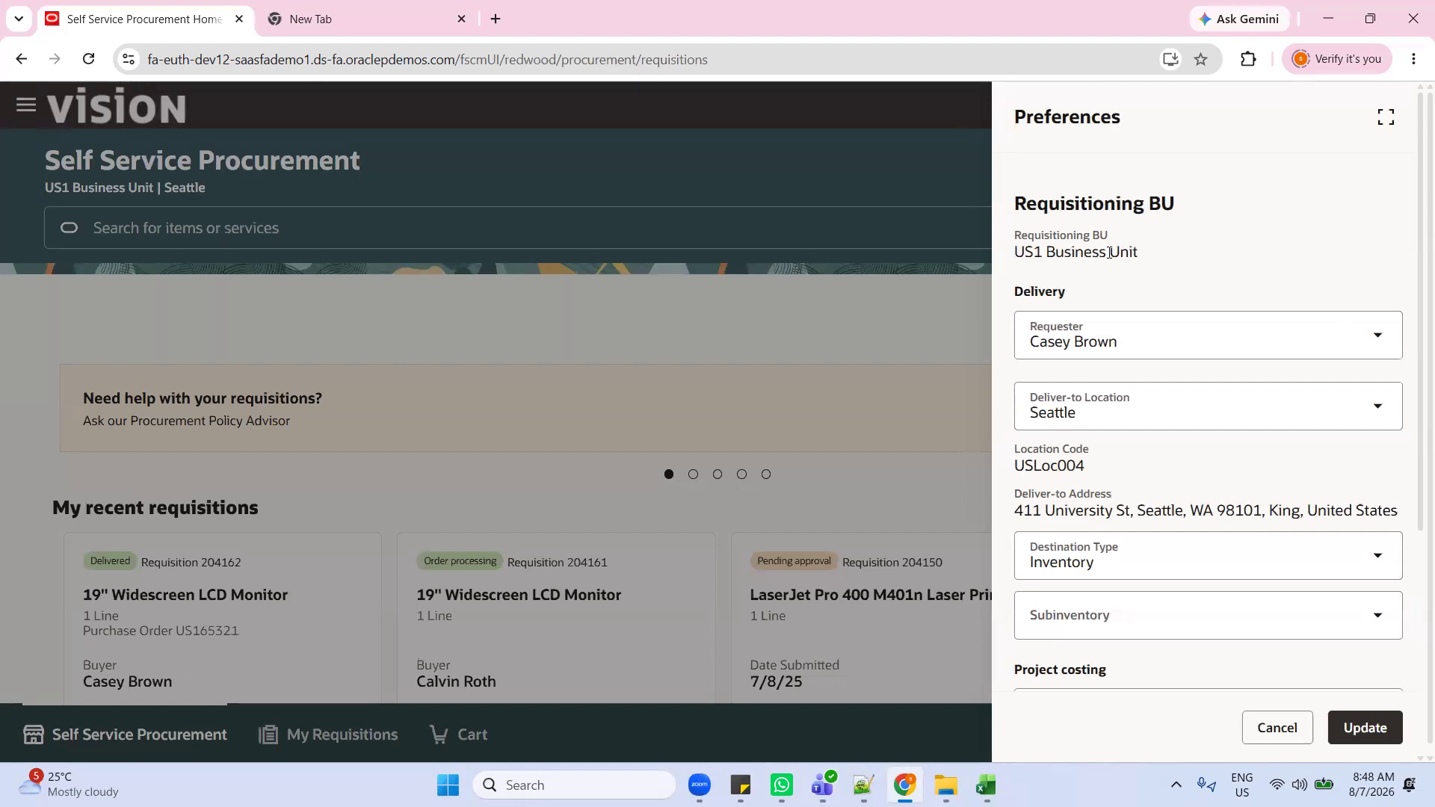
Step: Switch to Notepad++ and enter the requester's login name on a new line below the Modules list
{"action": "left_click", "coordinate": [863, 785]}
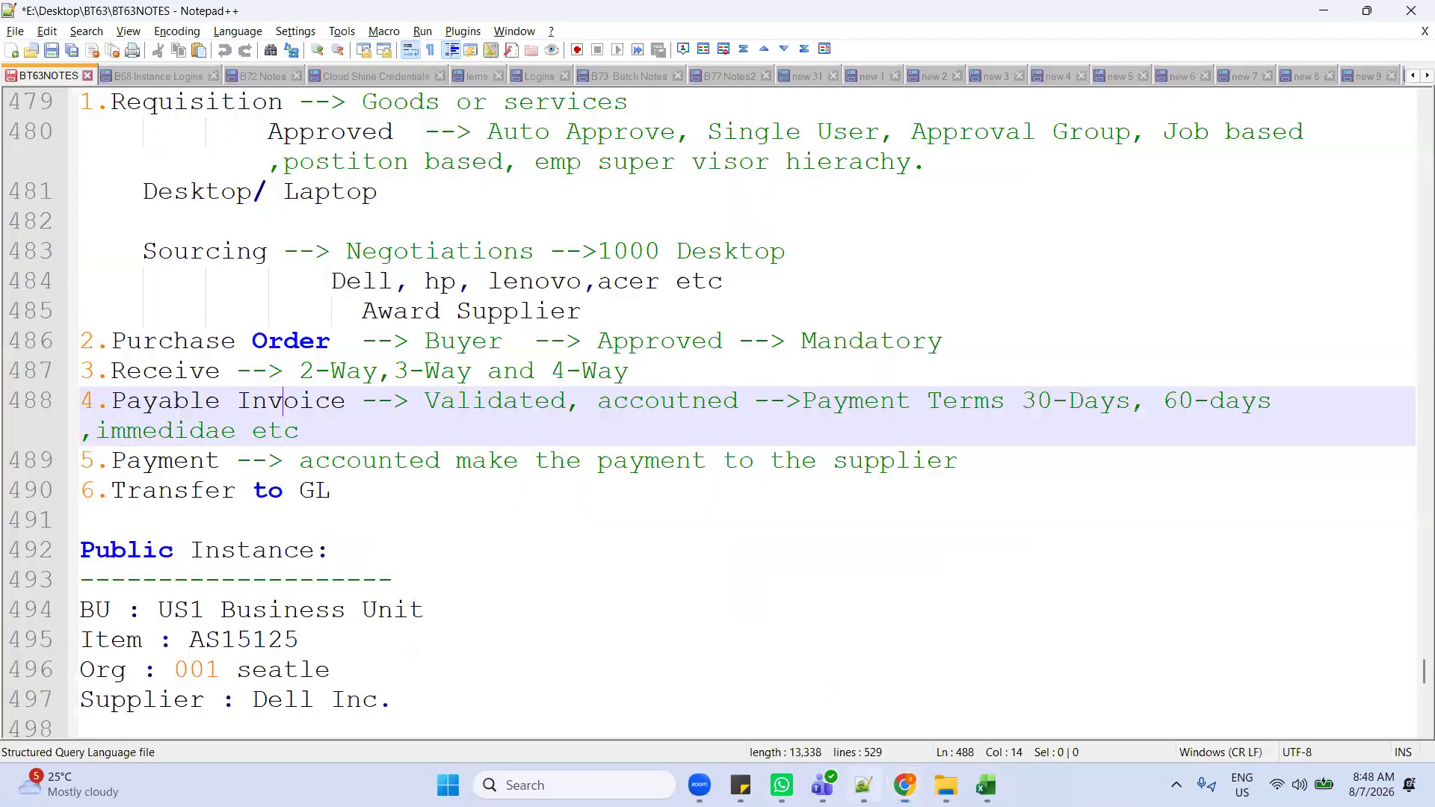
{"action": "scroll", "coordinate": [463, 575], "scroll_direction": "down", "scroll_amount": 5}
{"action": "scroll", "coordinate": [463, 575], "scroll_direction": "down", "scroll_amount": 6}
{"action": "left_click", "coordinate": [807, 220]}
{"action": "key", "text": "Return"}
{"action": "key", "text": "Return"}
{"action": "type", "text": "Cas"}
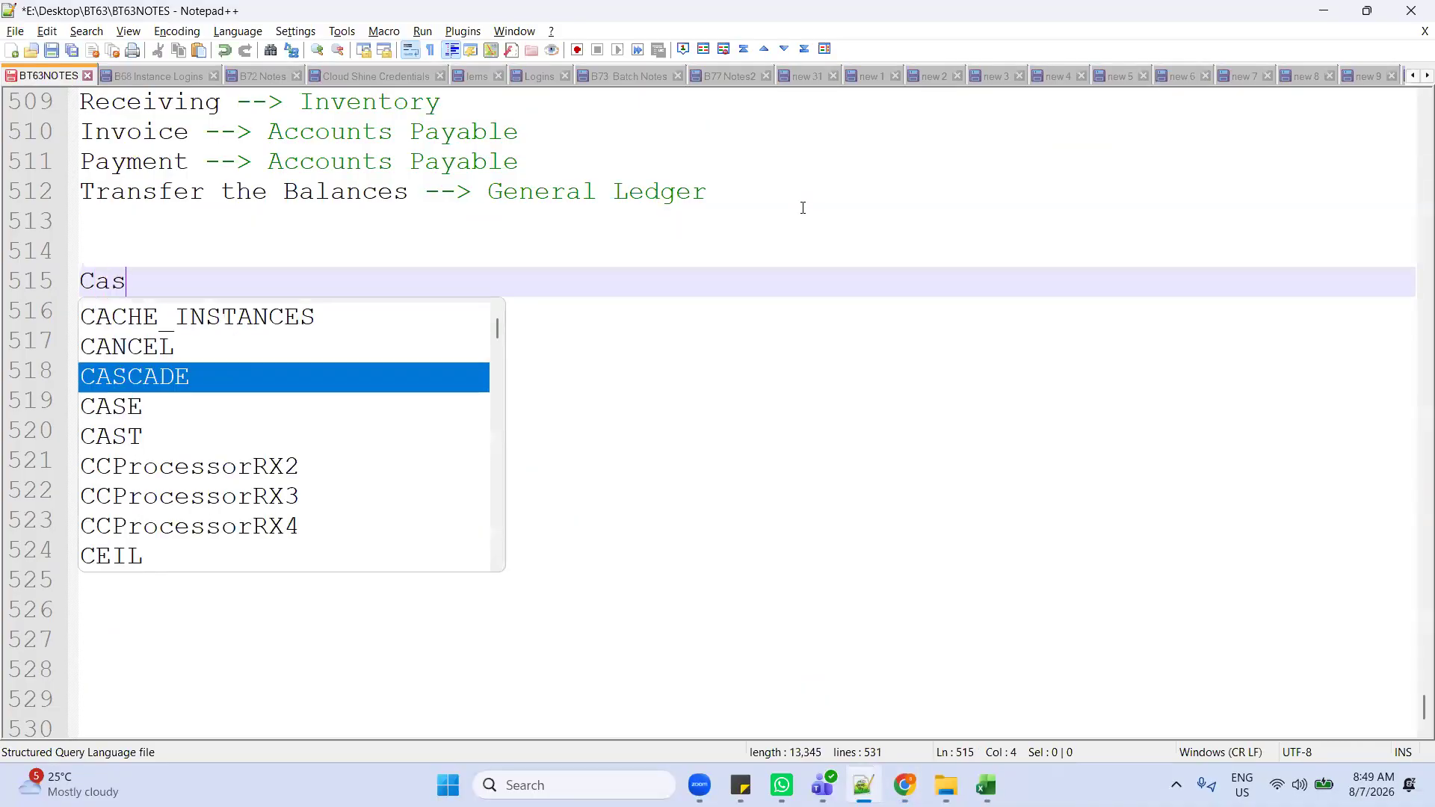
{"action": "type", "text": "ey"}
{"action": "key", "text": "BackSpace"}
{"action": "type", "text": "ey.brown"}
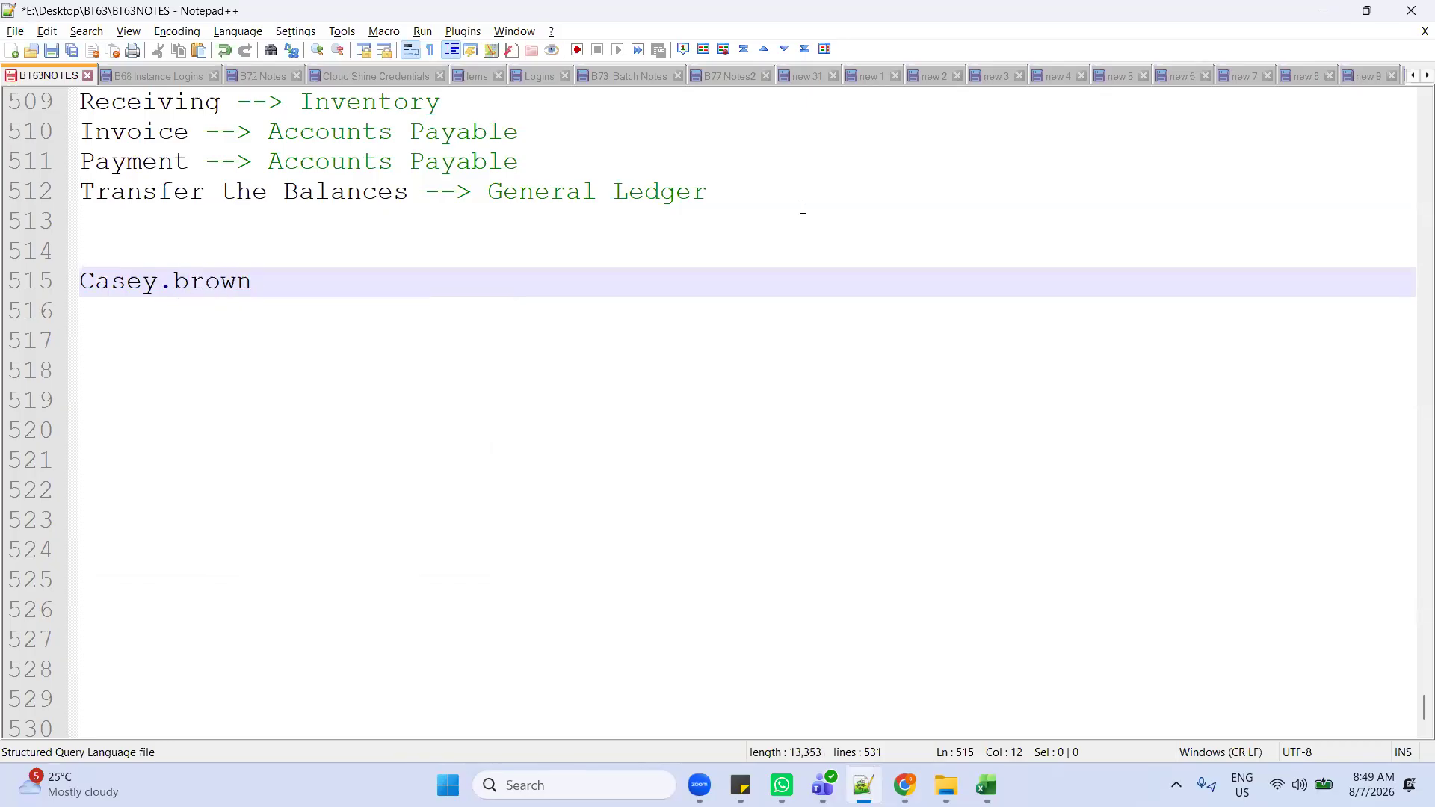
{"action": "left_click_drag", "start_coordinate": [265, 272], "coordinate": [88, 280]}
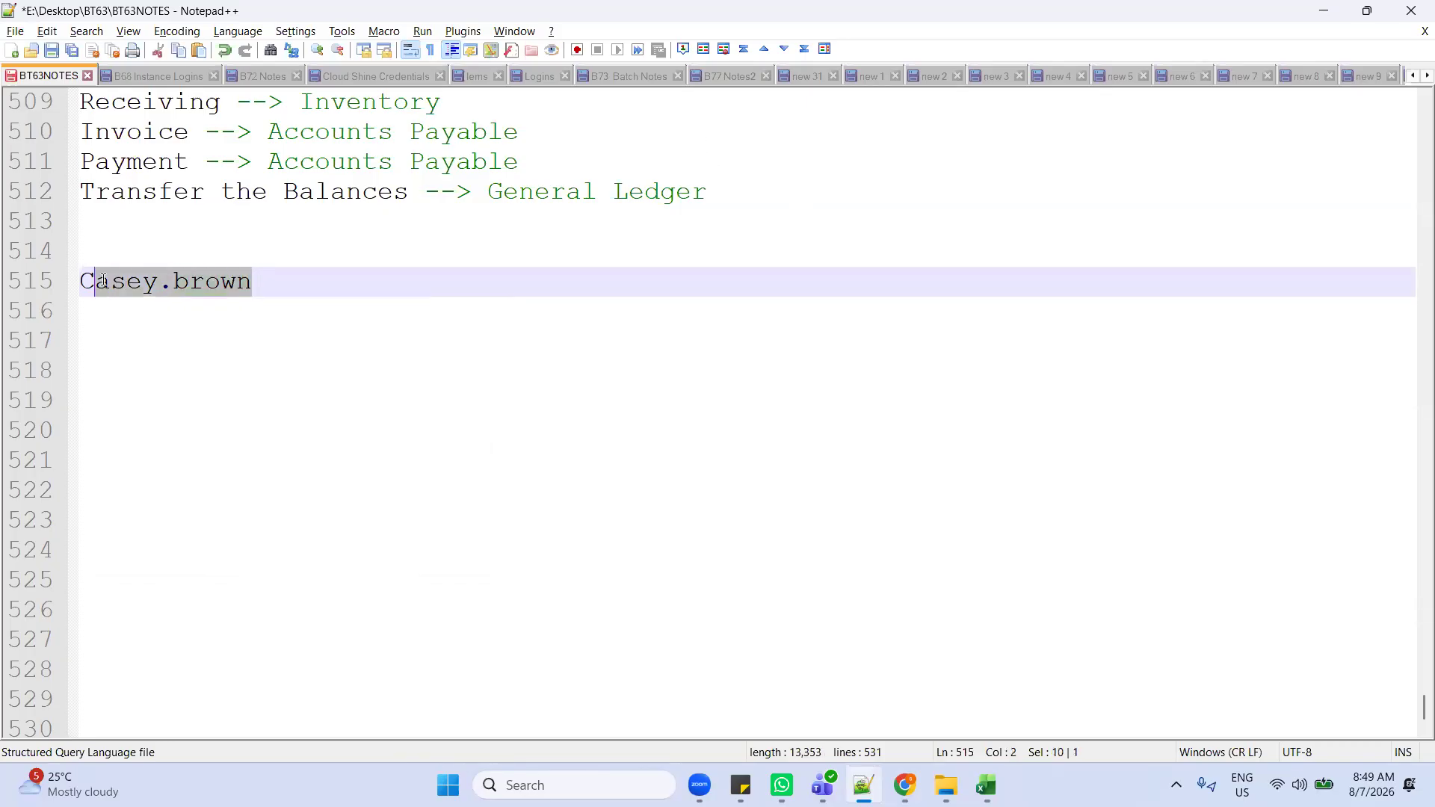
Step: Switch to Chrome and examine the requisition preferences for delivery address, destination type and charge account, leaving them without updating
{"action": "key", "text": "alt+Tab"}
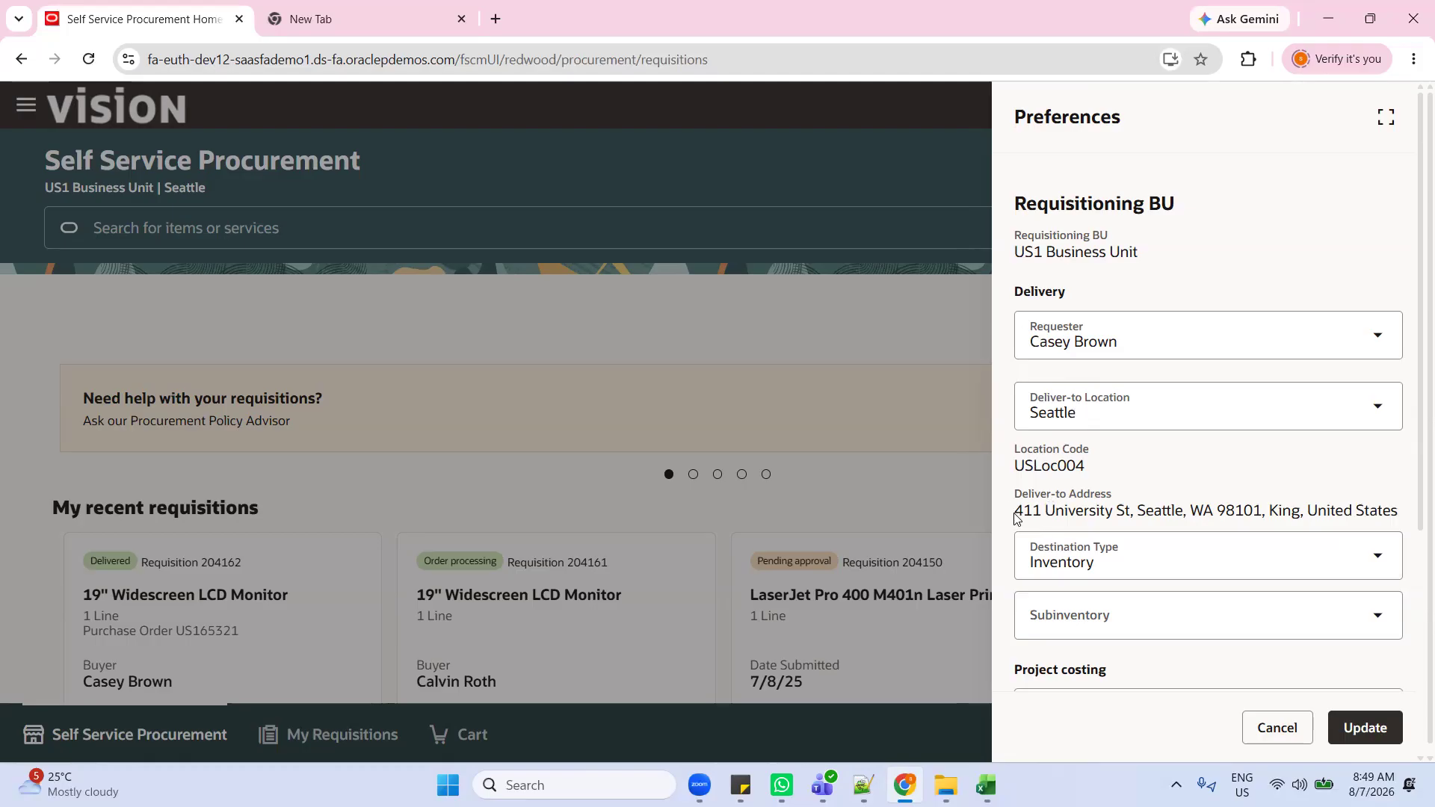
{"action": "left_click_drag", "start_coordinate": [1016, 519], "coordinate": [1053, 517]}
{"action": "left_click", "coordinate": [1064, 518]}
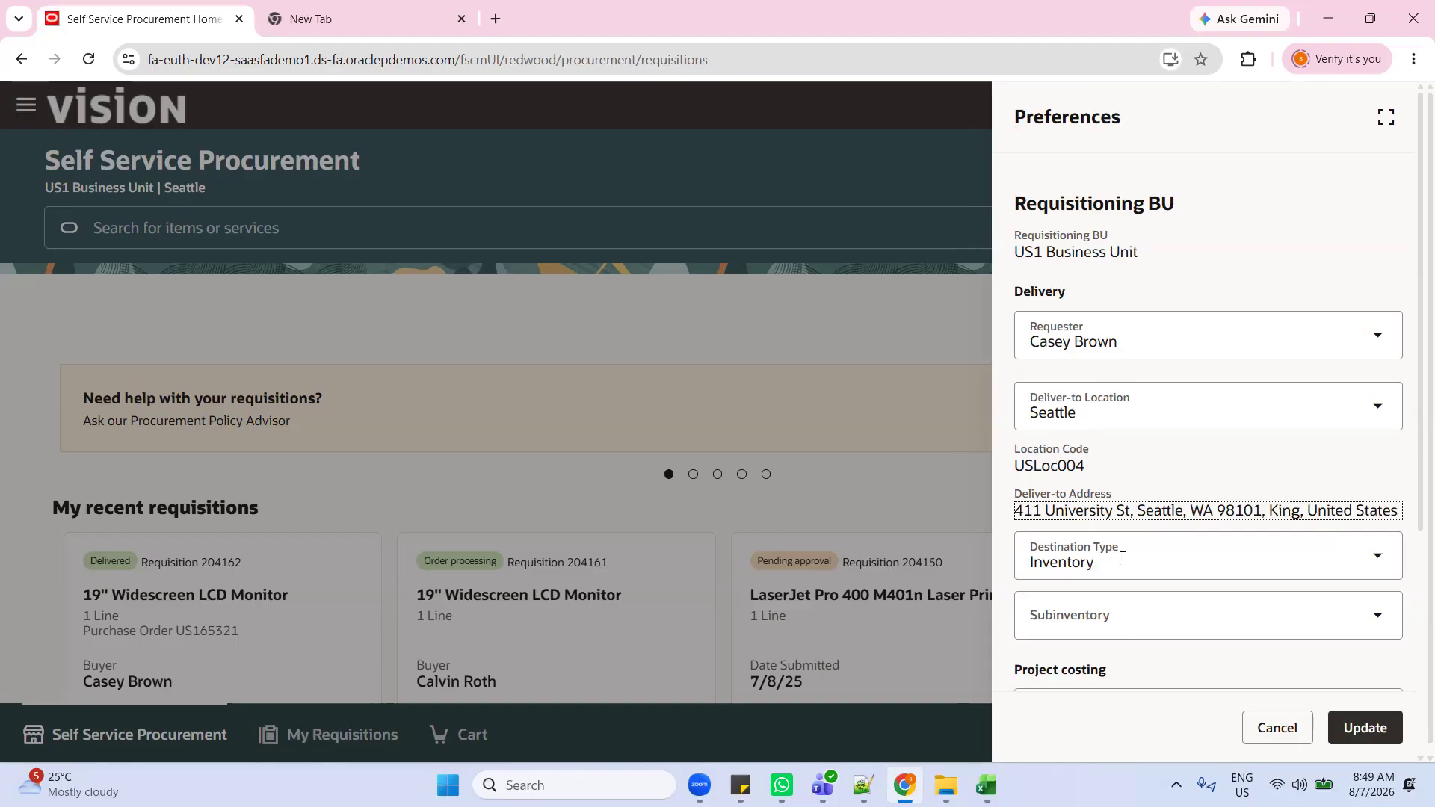
{"action": "scroll", "coordinate": [1151, 585], "scroll_direction": "down", "scroll_amount": 1}
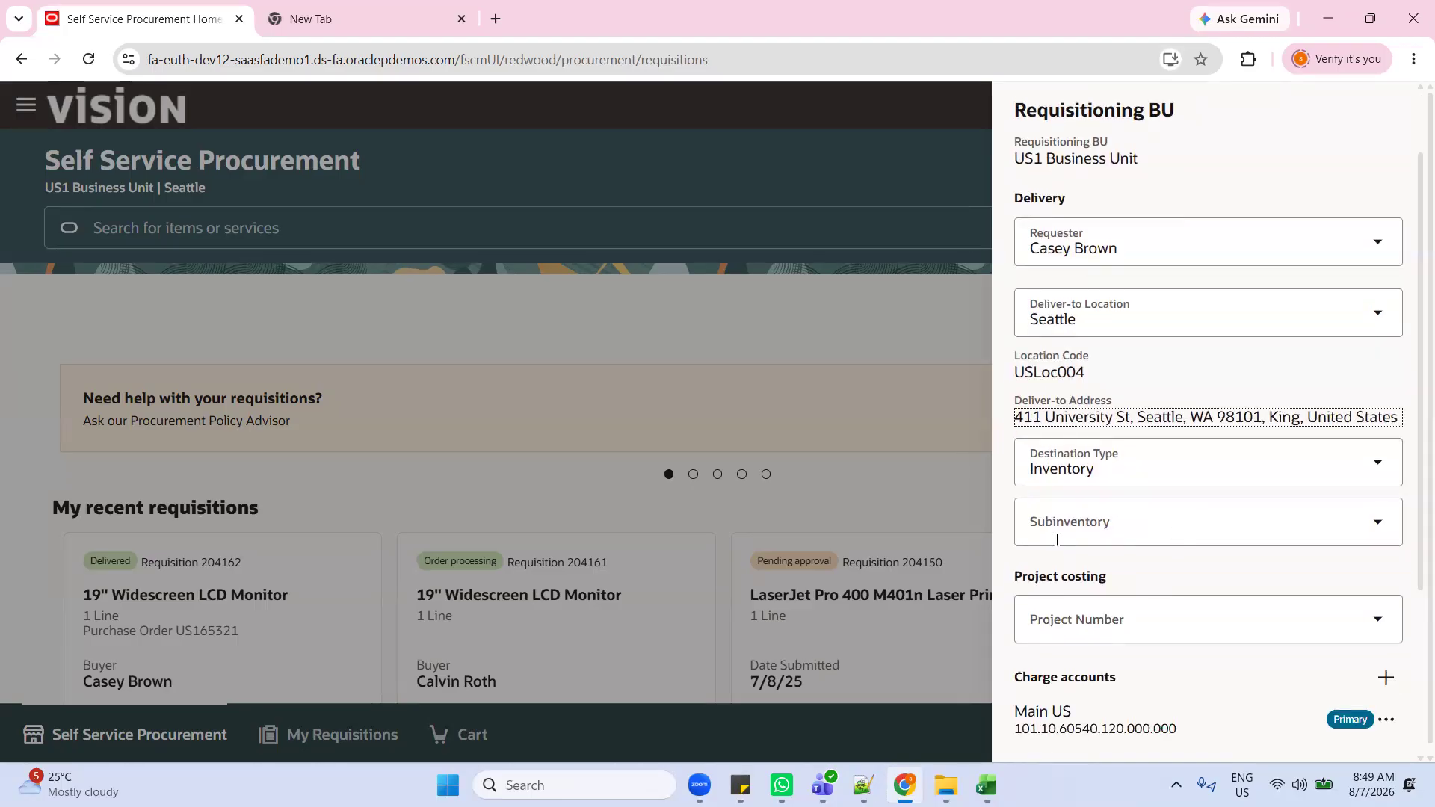
{"action": "scroll", "coordinate": [1104, 519], "scroll_direction": "down", "scroll_amount": 2}
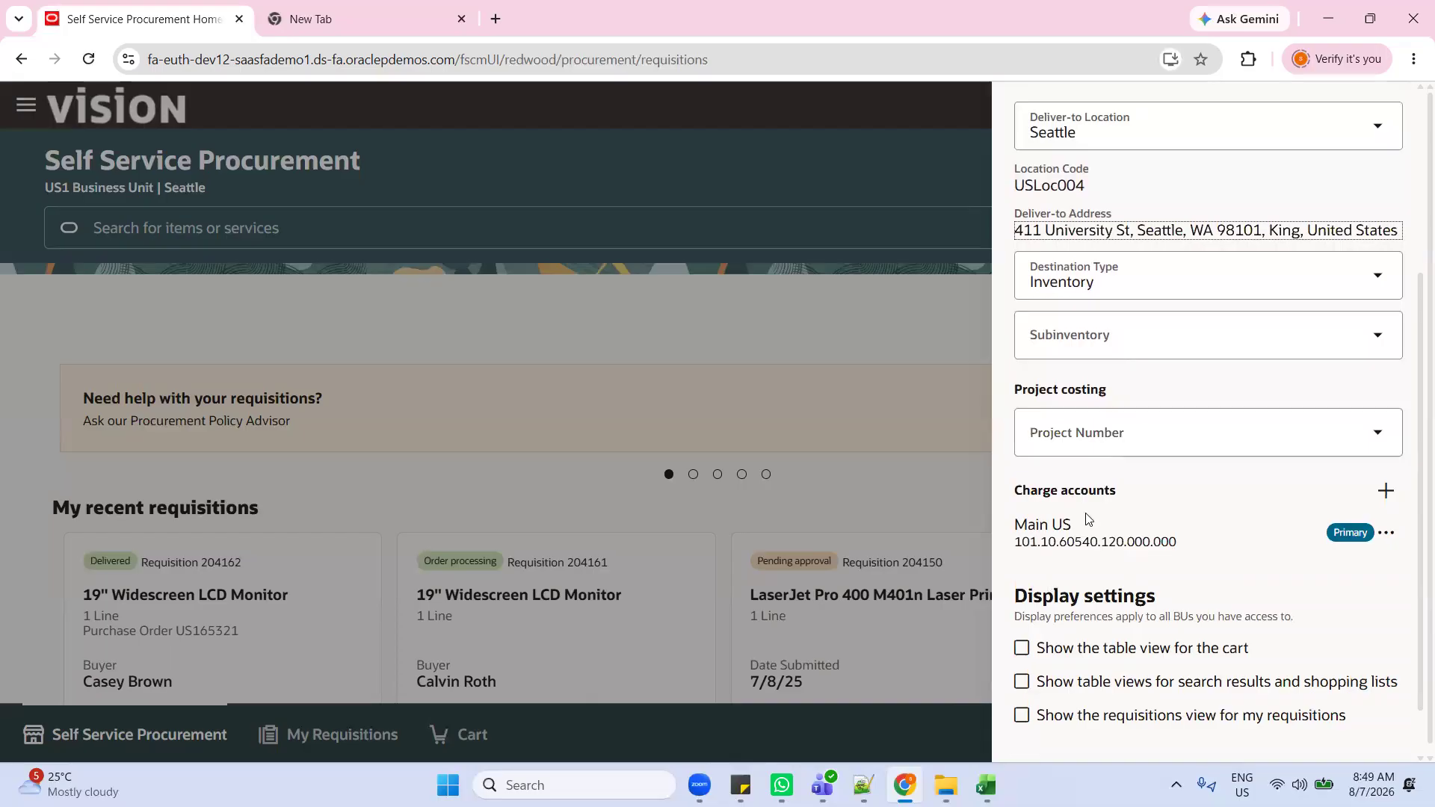
{"action": "left_click_drag", "start_coordinate": [1015, 542], "coordinate": [1164, 548]}
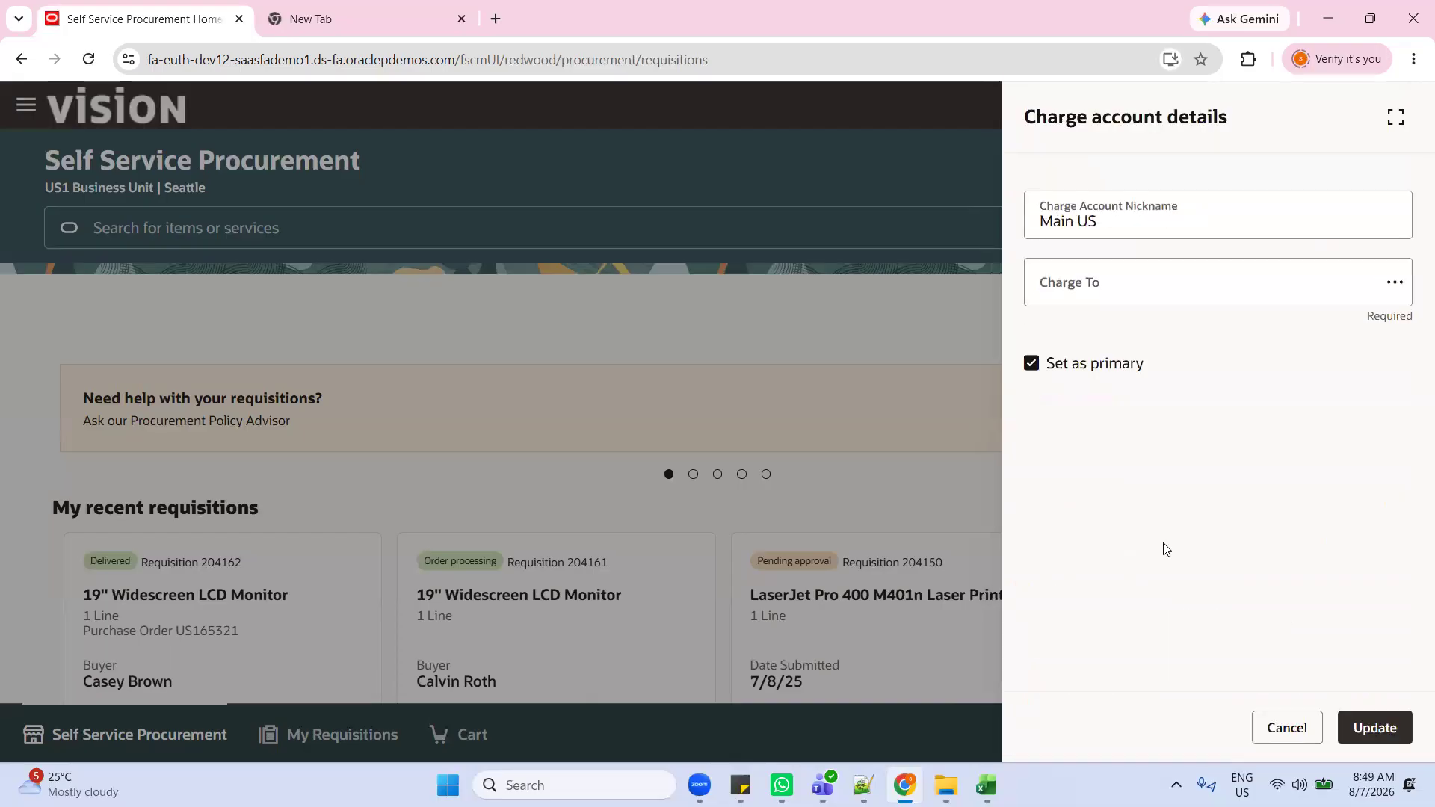
{"action": "left_click", "coordinate": [1286, 726]}
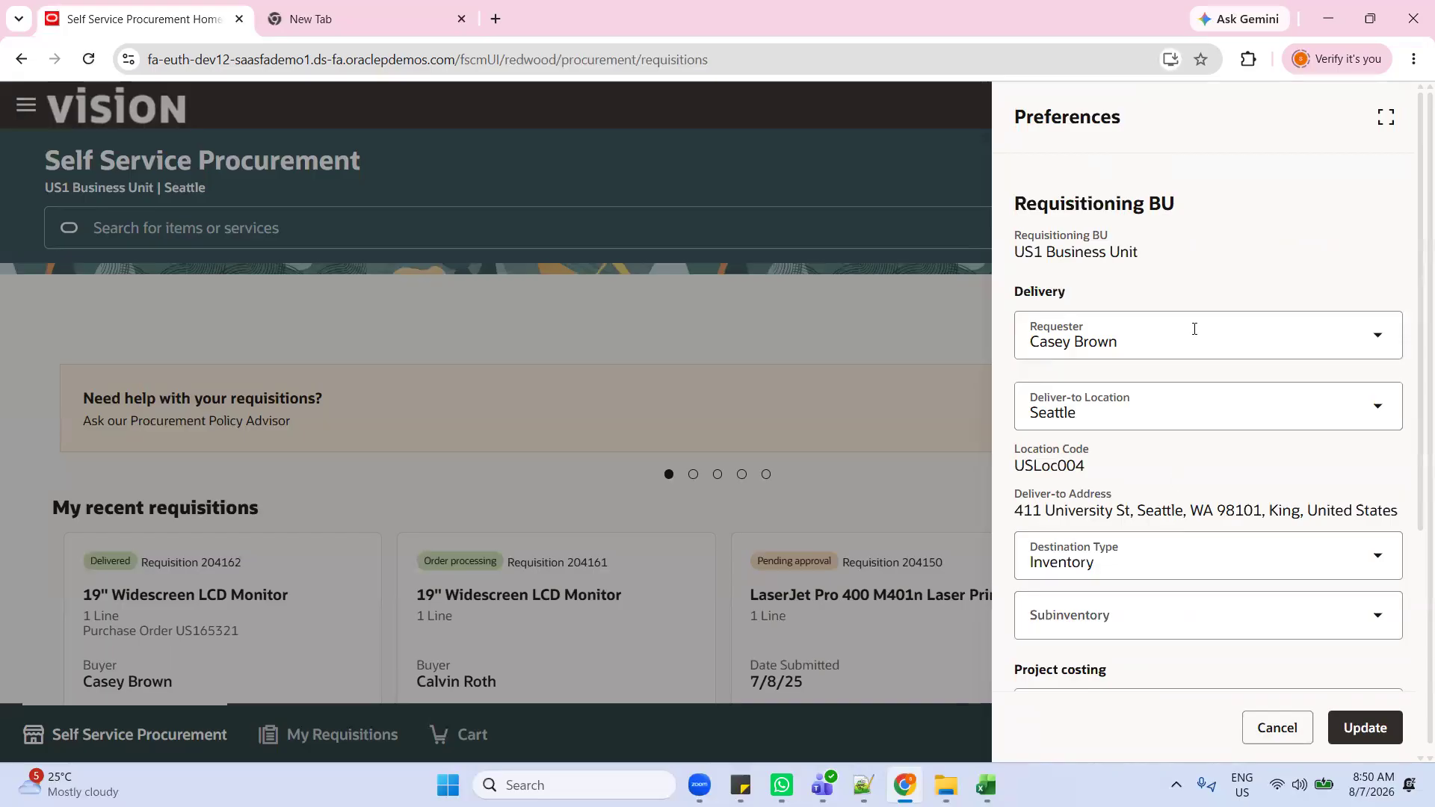
{"action": "left_click", "coordinate": [1273, 729]}
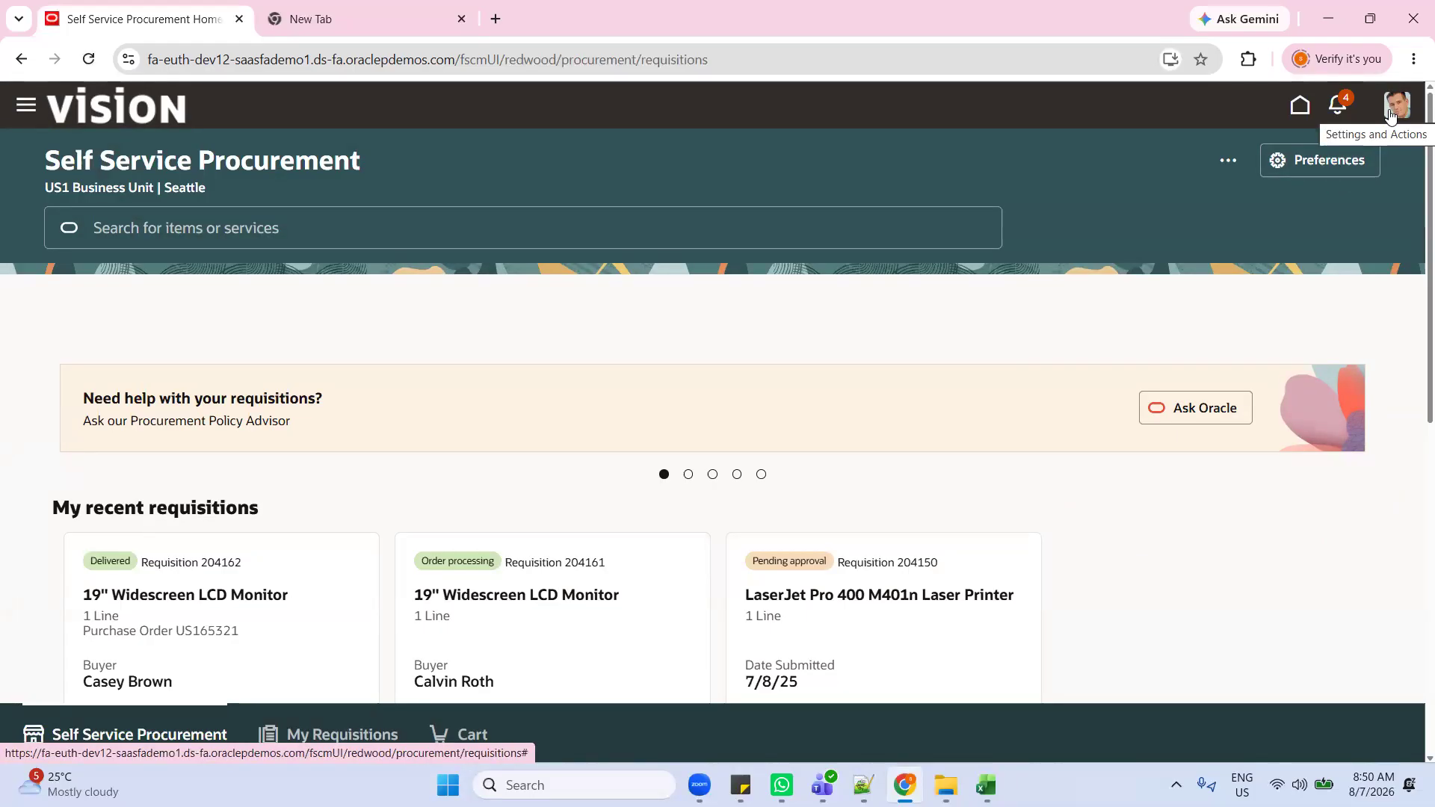
{"action": "left_click", "coordinate": [1327, 169]}
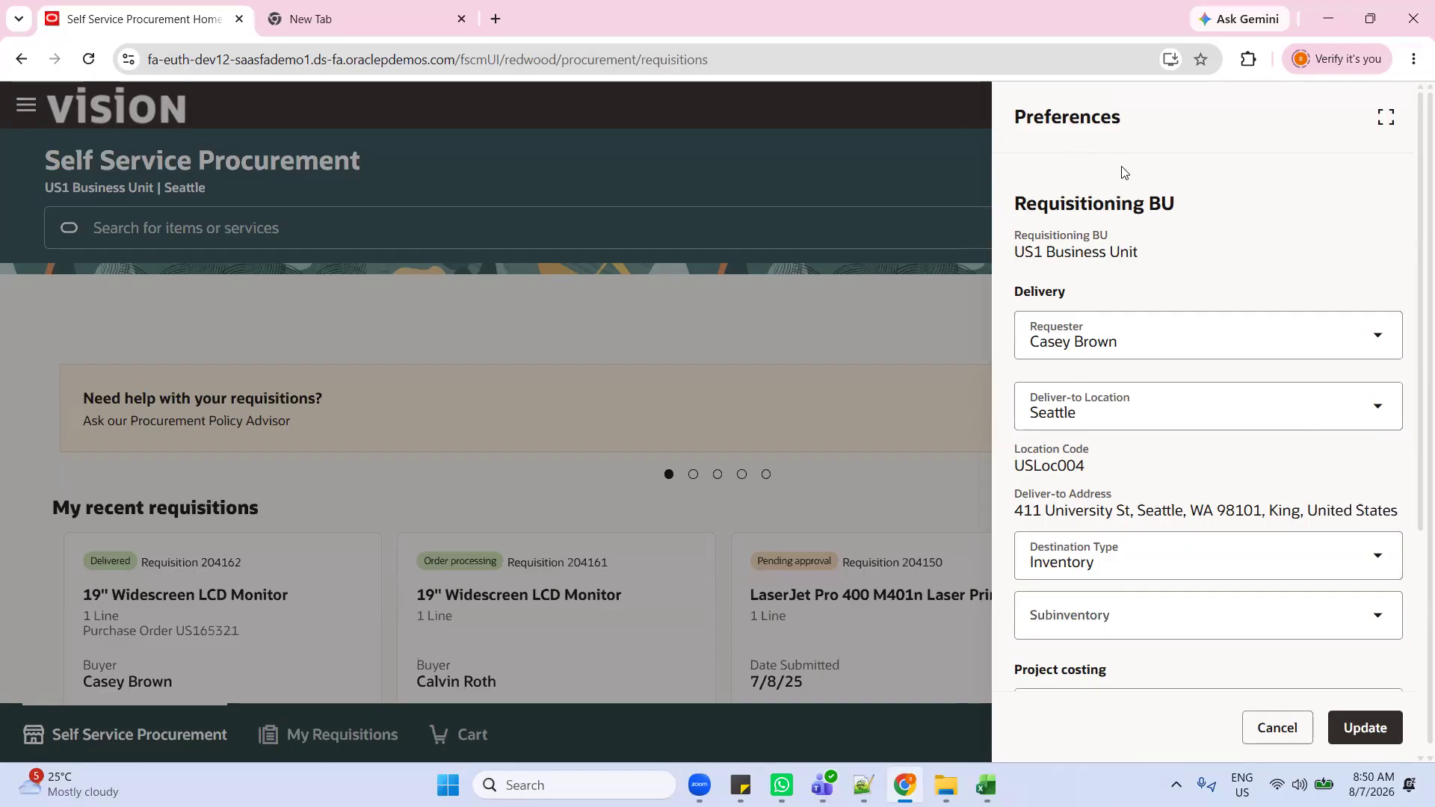
{"action": "left_click", "coordinate": [1263, 729]}
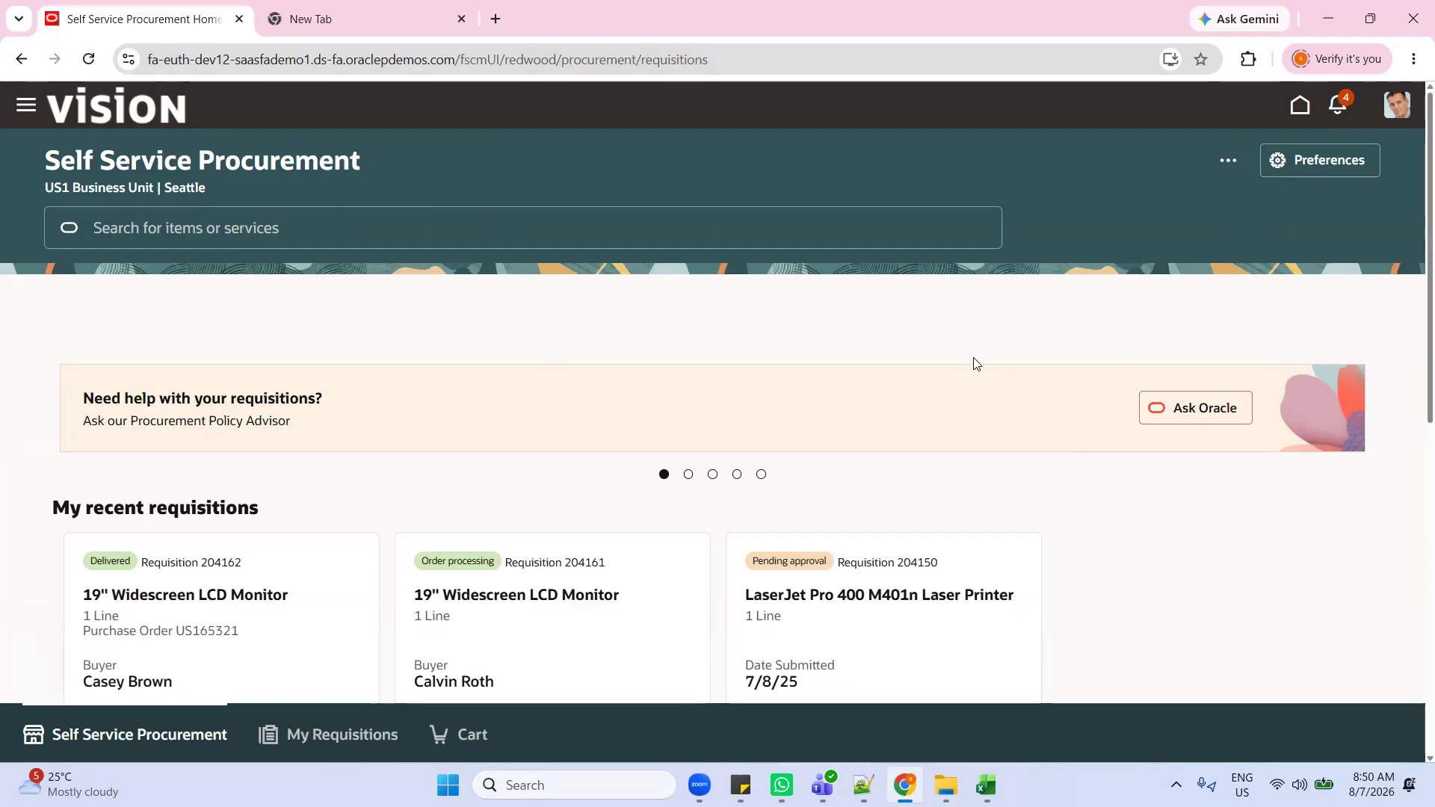
Step: Switch to Notepad++ and add the lines "ADF" and "Redwood" below the login name
{"action": "left_click", "coordinate": [863, 785]}
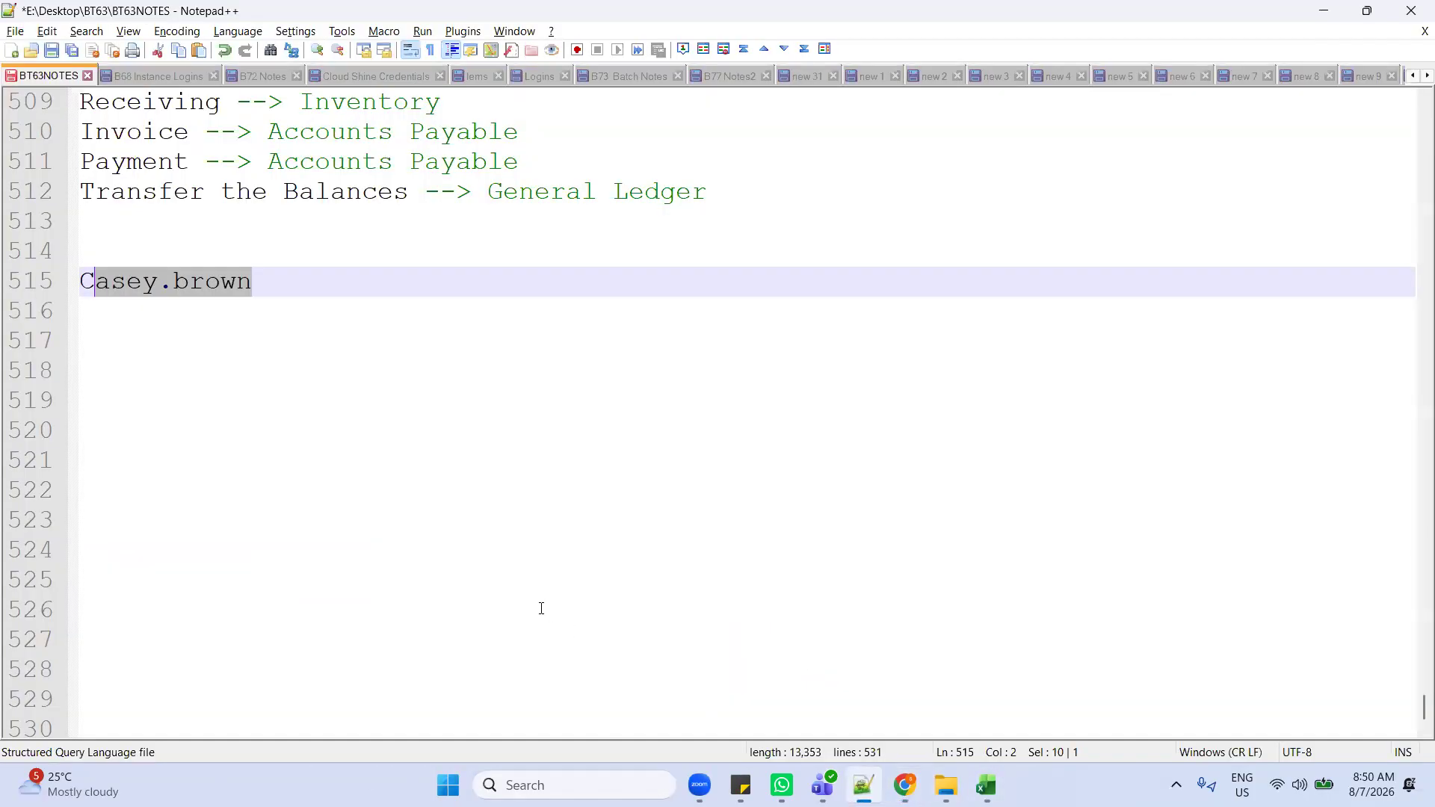
{"action": "left_click", "coordinate": [345, 285]}
{"action": "key", "text": "Return"}
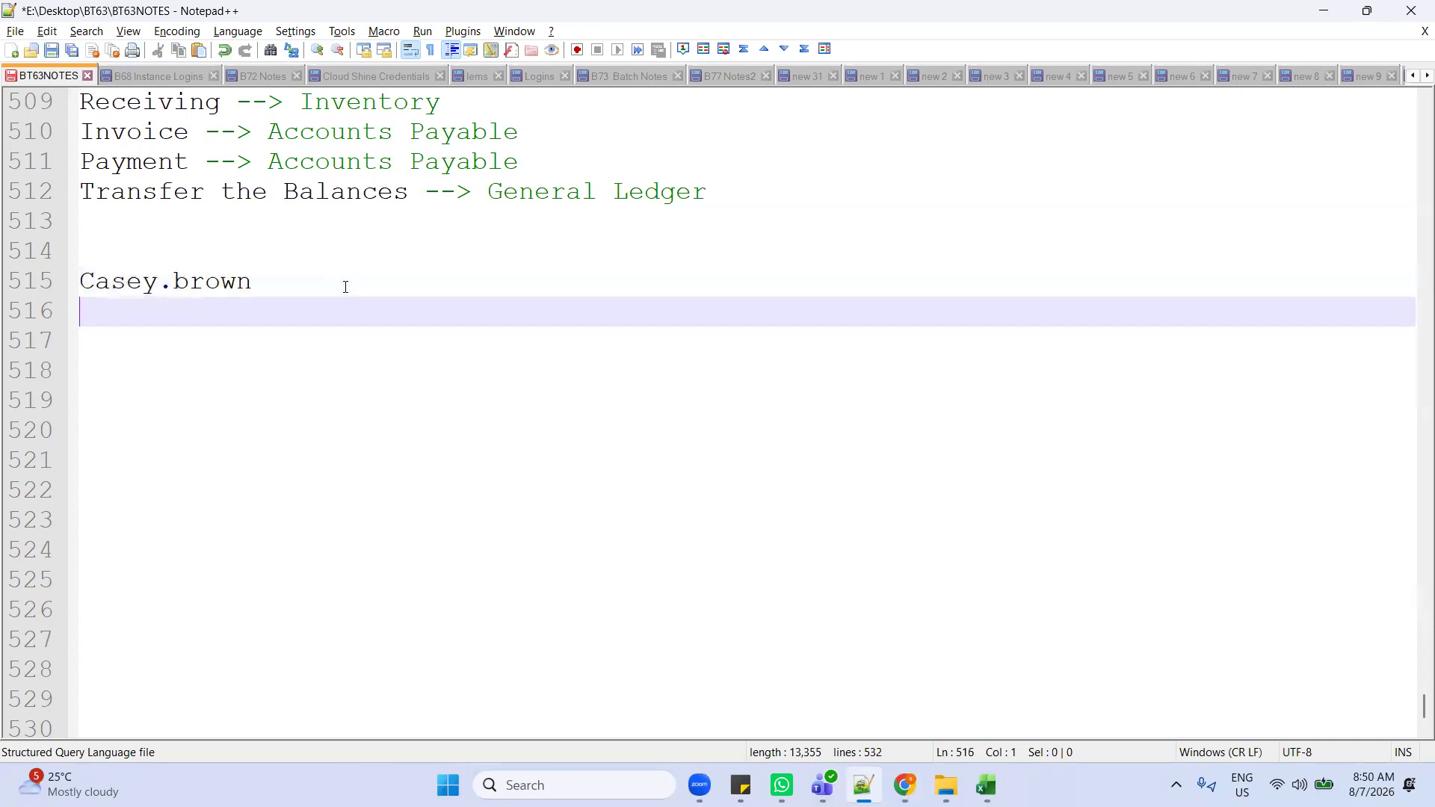
{"action": "type", "text": "ADF"}
{"action": "key", "text": "Return"}
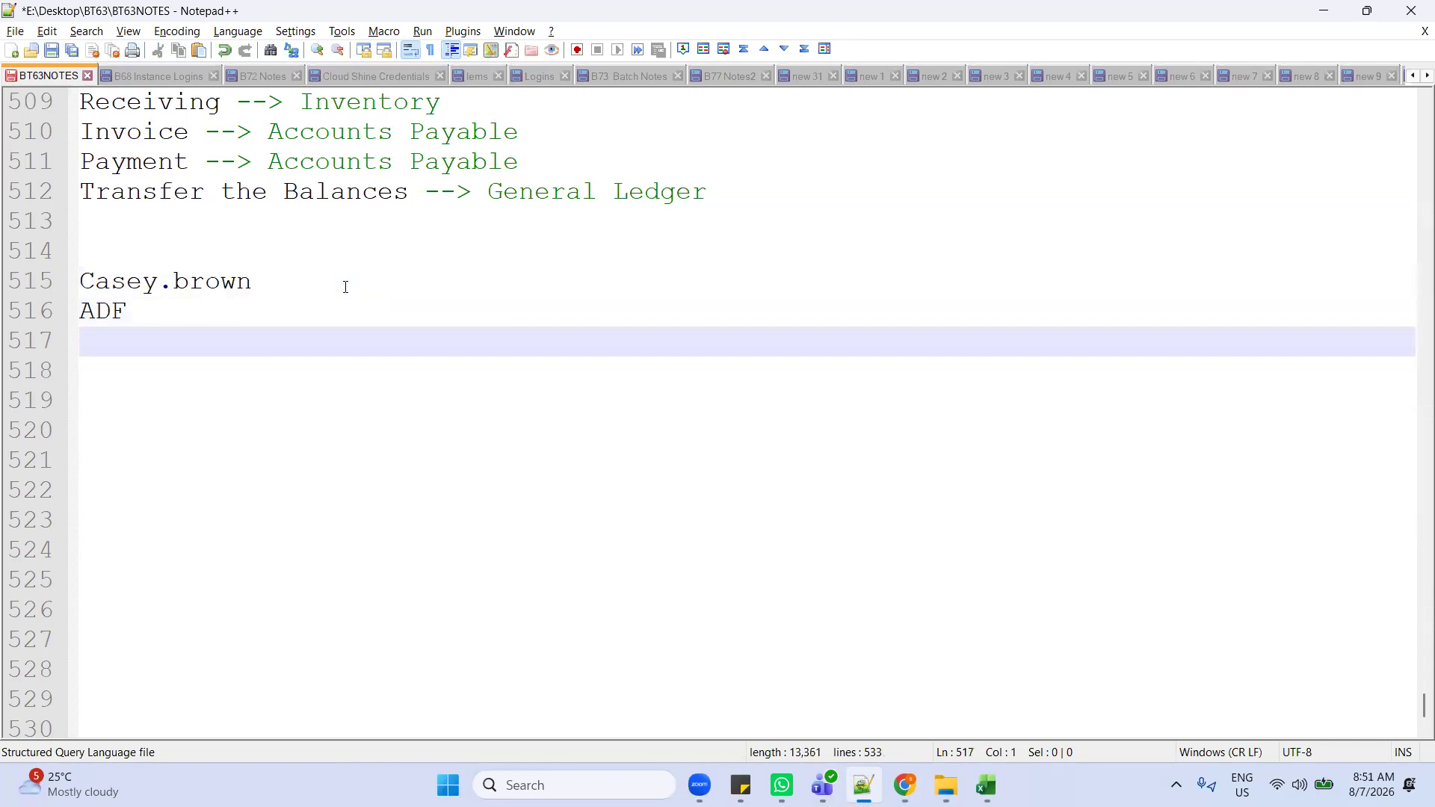
{"action": "type", "text": "Redwood"}
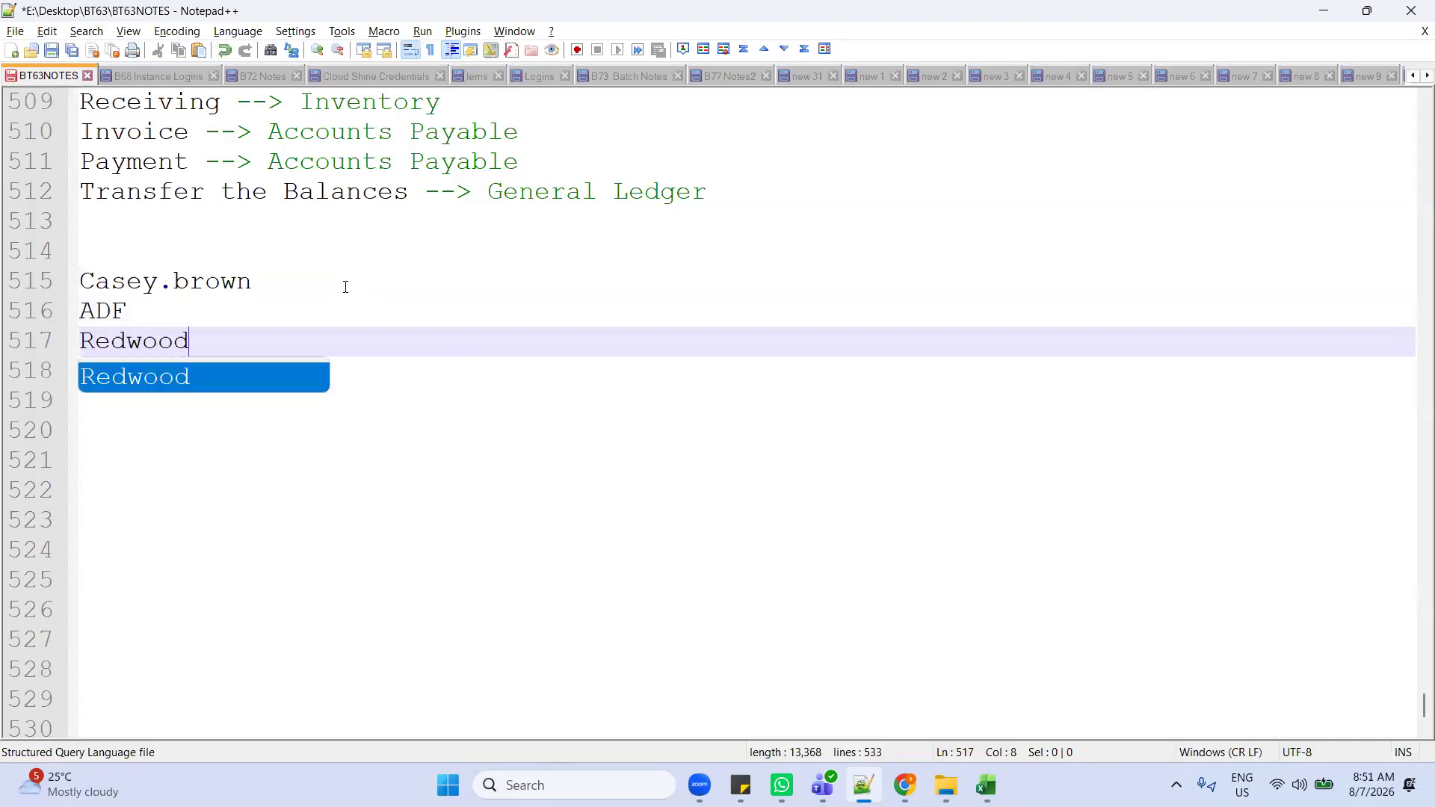
Step: Switch to Chrome and restore its window from full screen to a smaller size over the notes
{"action": "key", "text": "alt+Tab"}
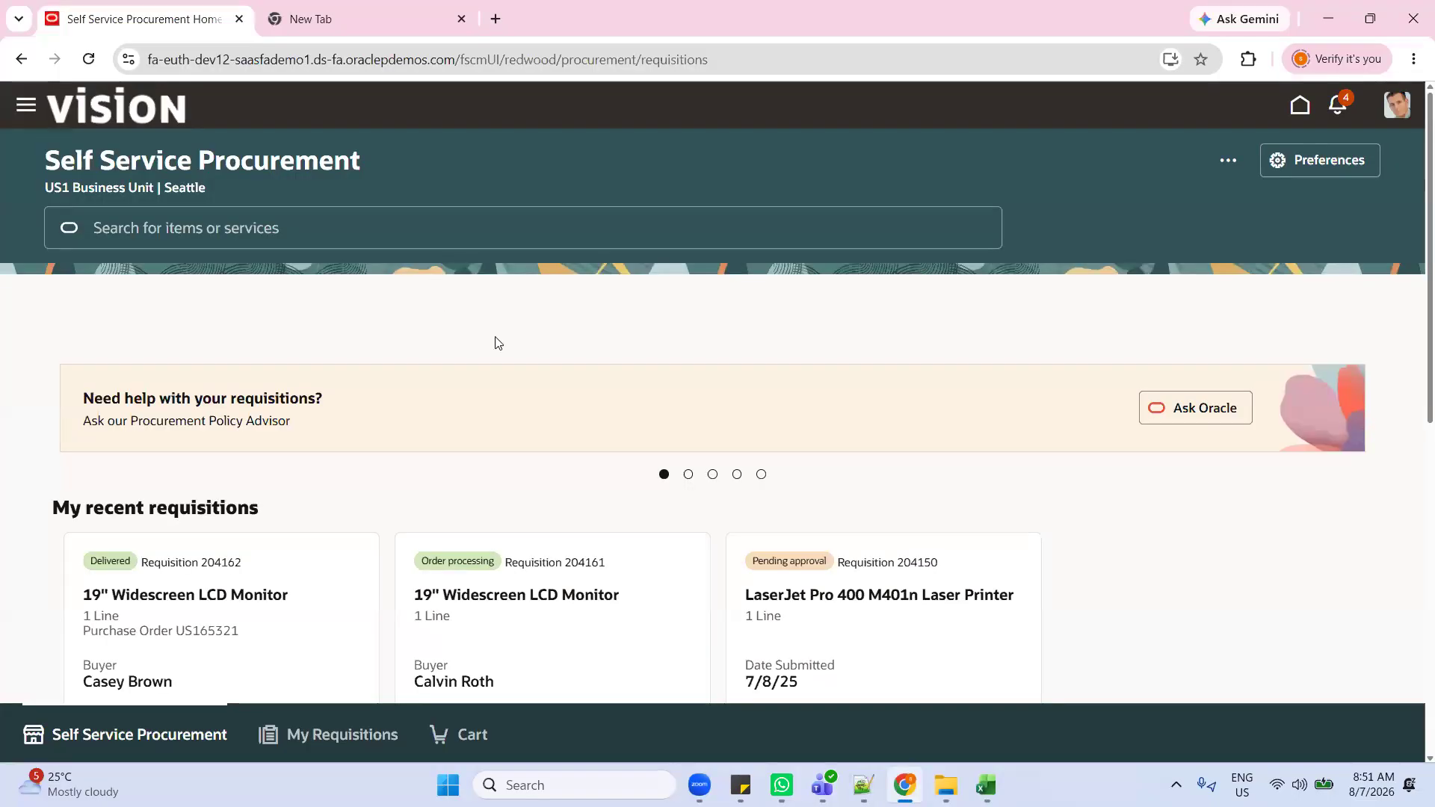
{"action": "left_click", "coordinate": [1368, 23]}
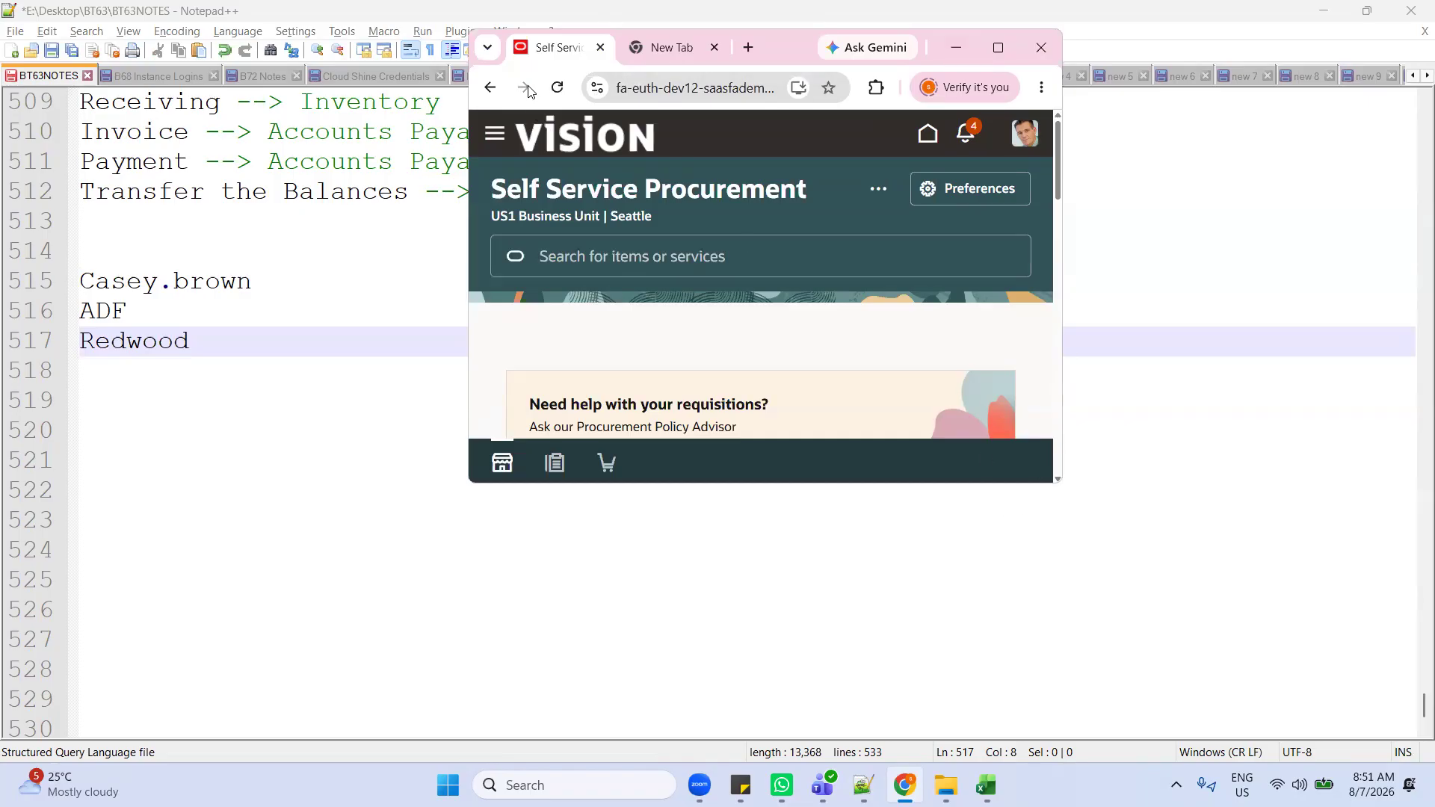
Step: Highlight the word "redwood" in the Self Service Procurement page's address and maximize the browser window
{"action": "left_click_drag", "start_coordinate": [984, 52], "coordinate": [994, 152]}
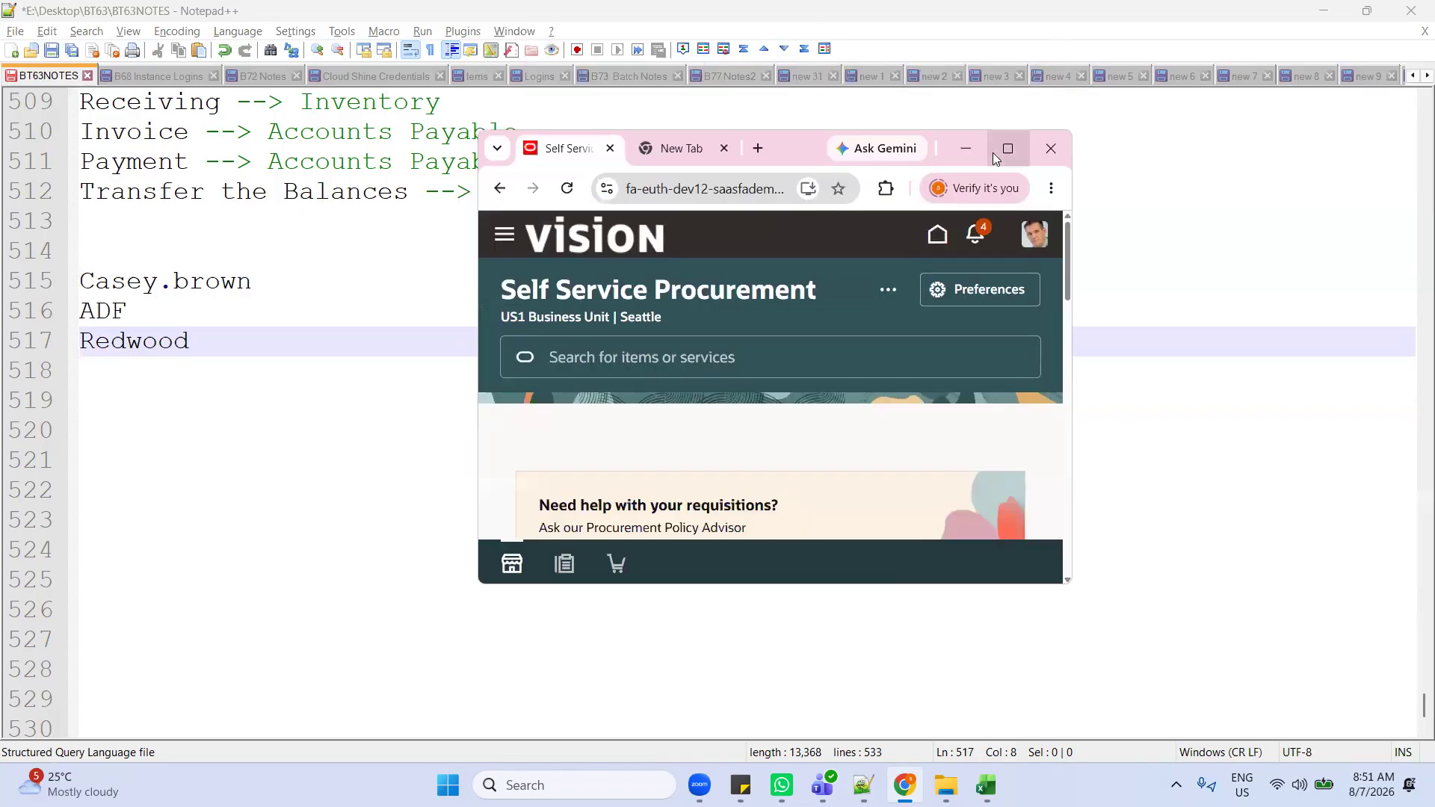
{"action": "left_click", "coordinate": [686, 195]}
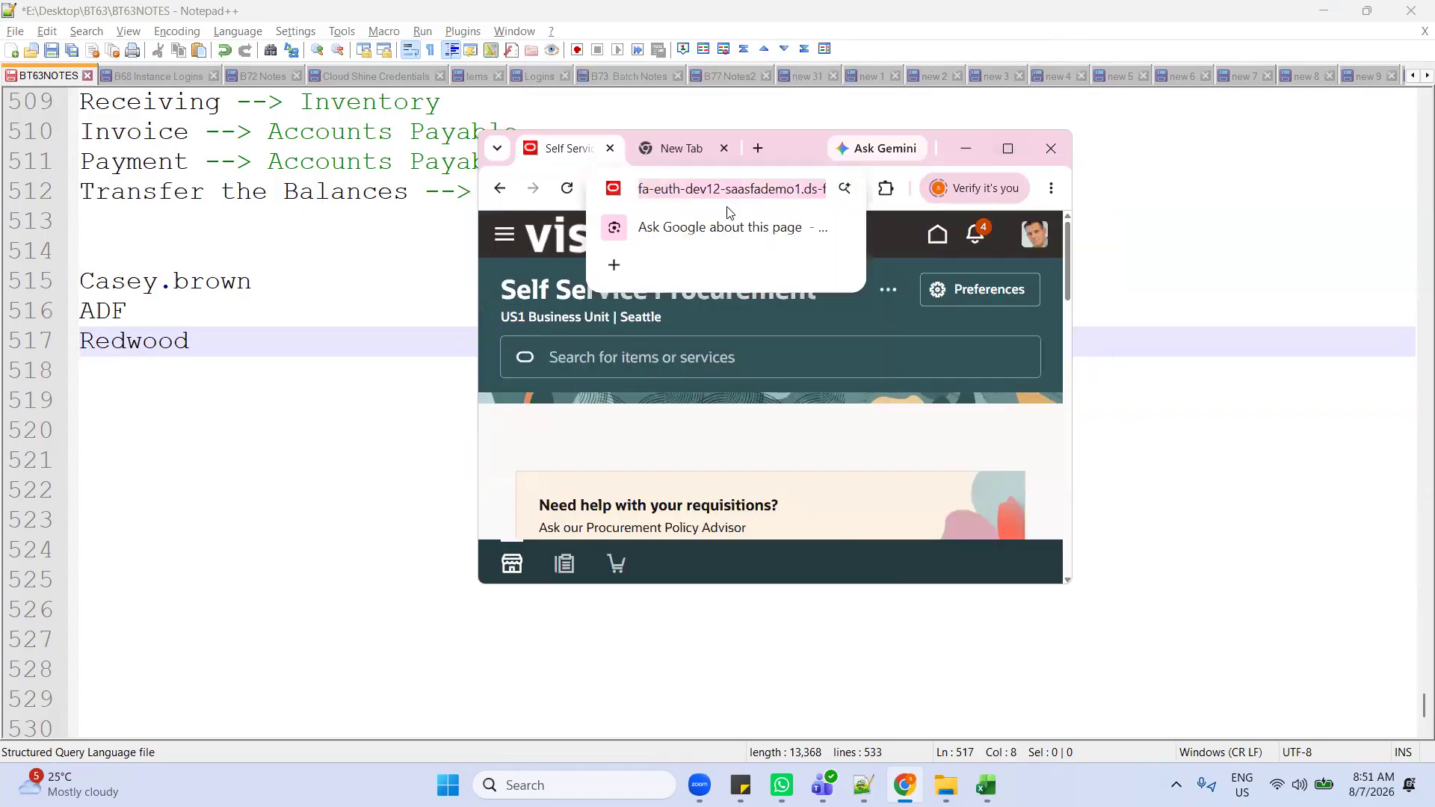
{"action": "key", "text": "End"}
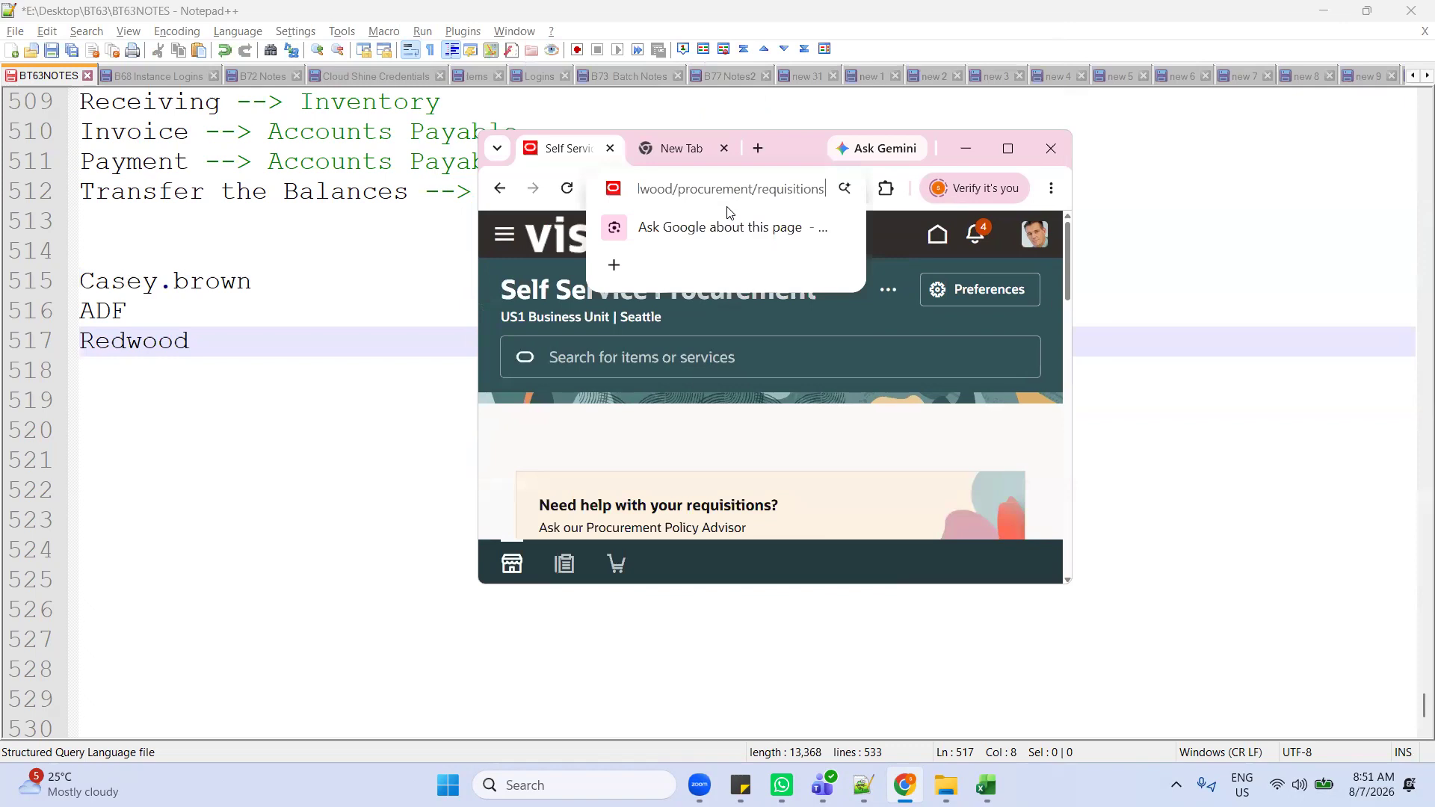
{"action": "key", "text": "Left"}
{"action": "key", "text": "Left"}
{"action": "key", "text": "Left"}
{"action": "key", "text": "Left"}
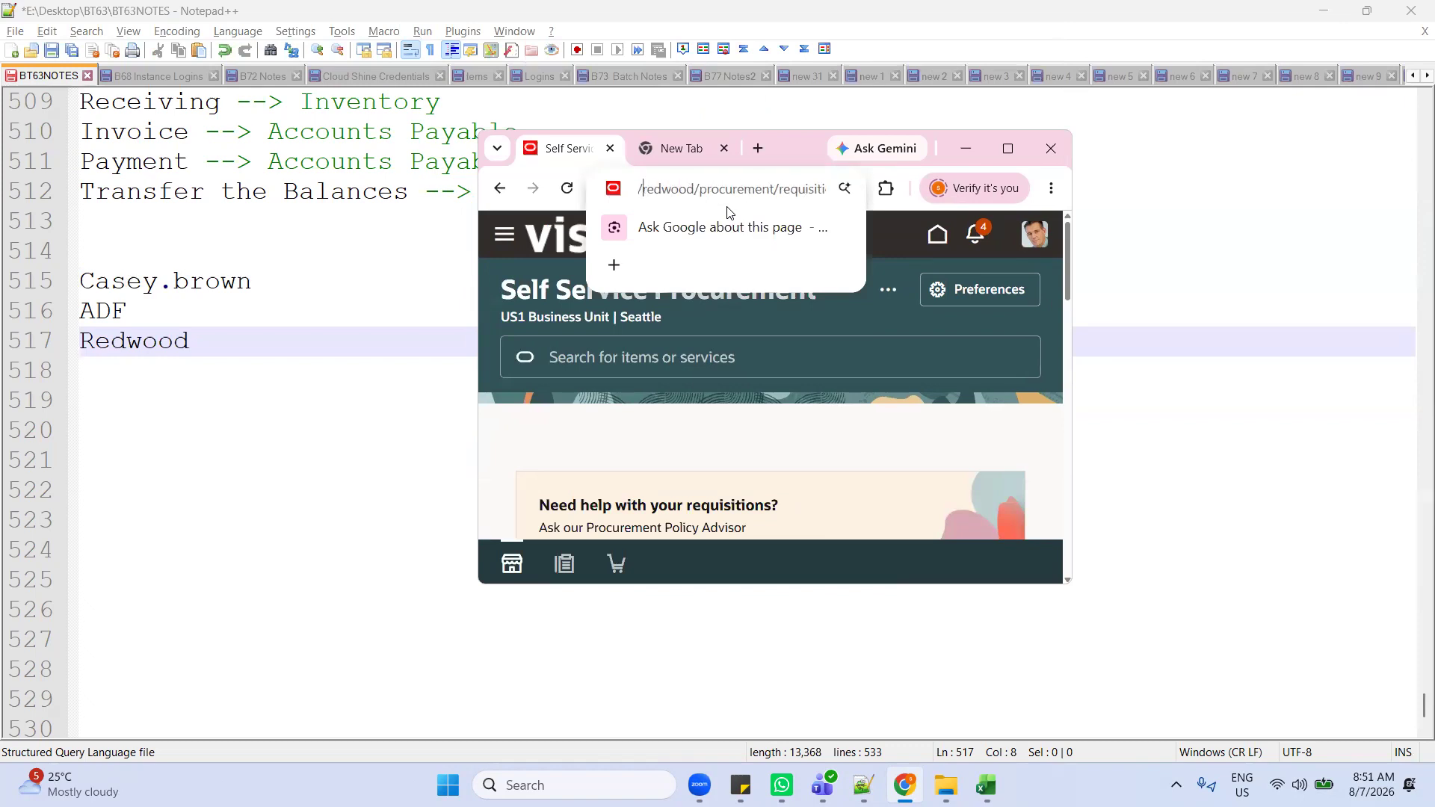
{"action": "key", "text": "shift+Right"}
{"action": "key", "text": "shift+Right"}
{"action": "key", "text": "shift+Right"}
{"action": "key", "text": "shift+Right"}
{"action": "key", "text": "shift+Right"}
{"action": "key", "text": "shift+Right"}
{"action": "key", "text": "shift+Right"}
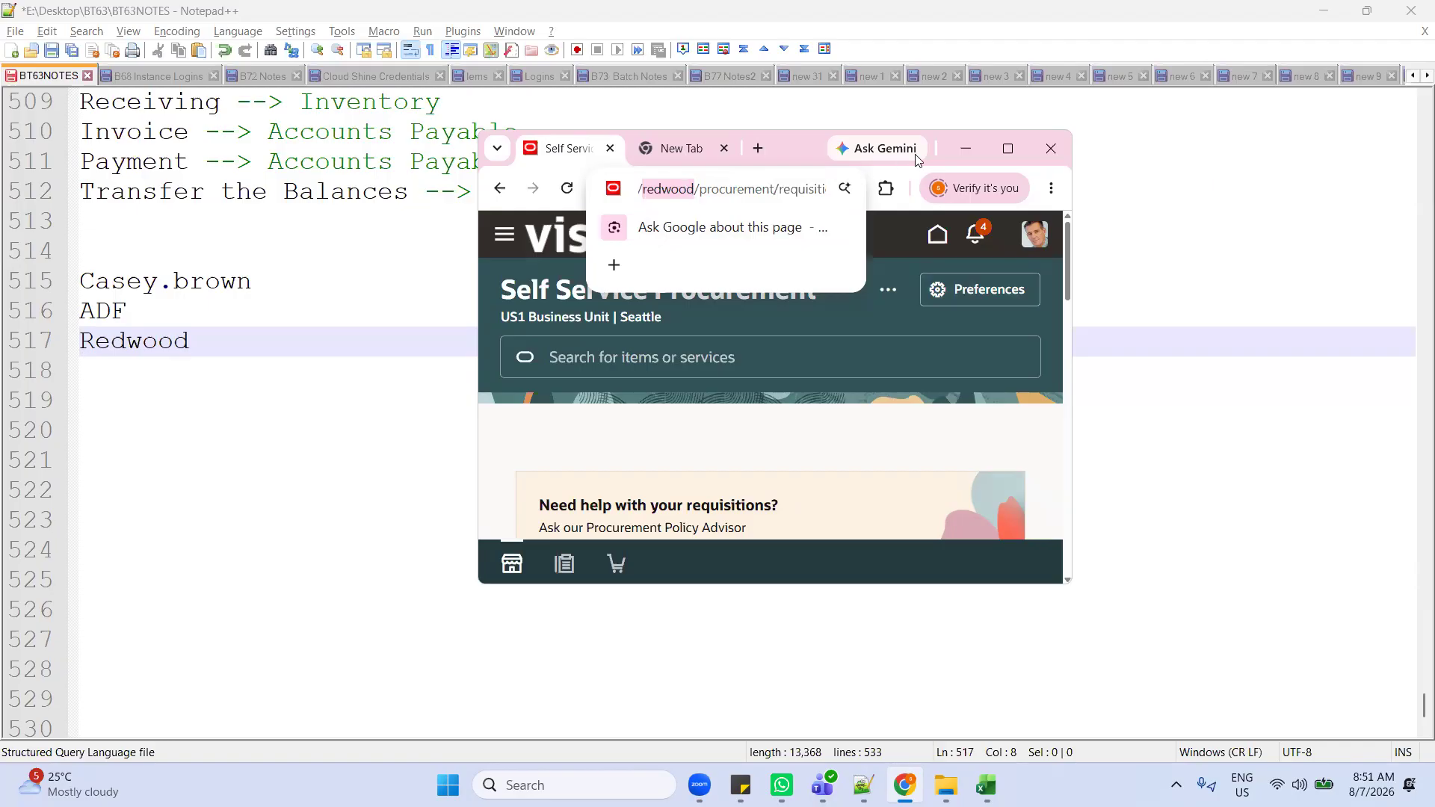
{"action": "mouse_move", "coordinate": [1006, 153]}
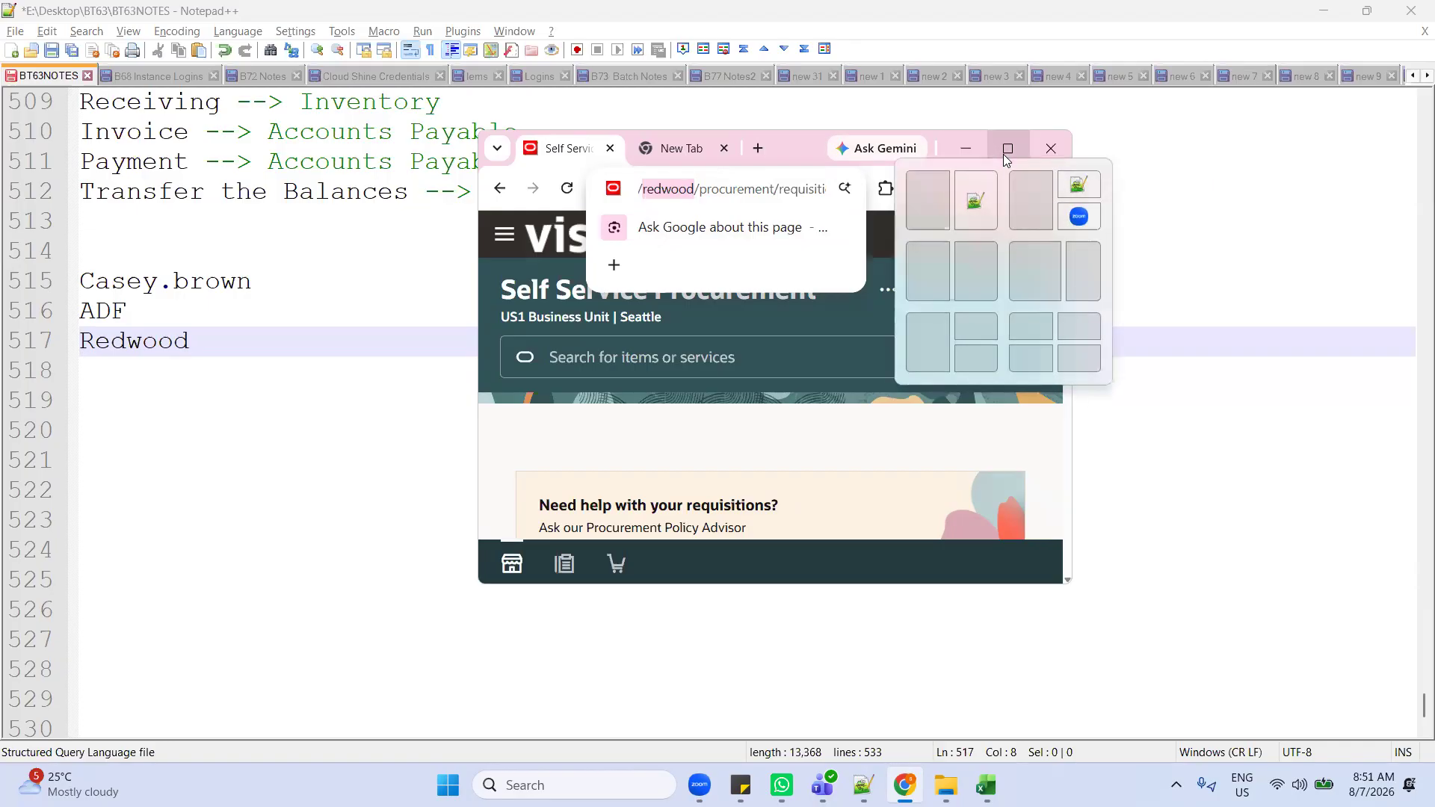
{"action": "left_click", "coordinate": [1006, 149]}
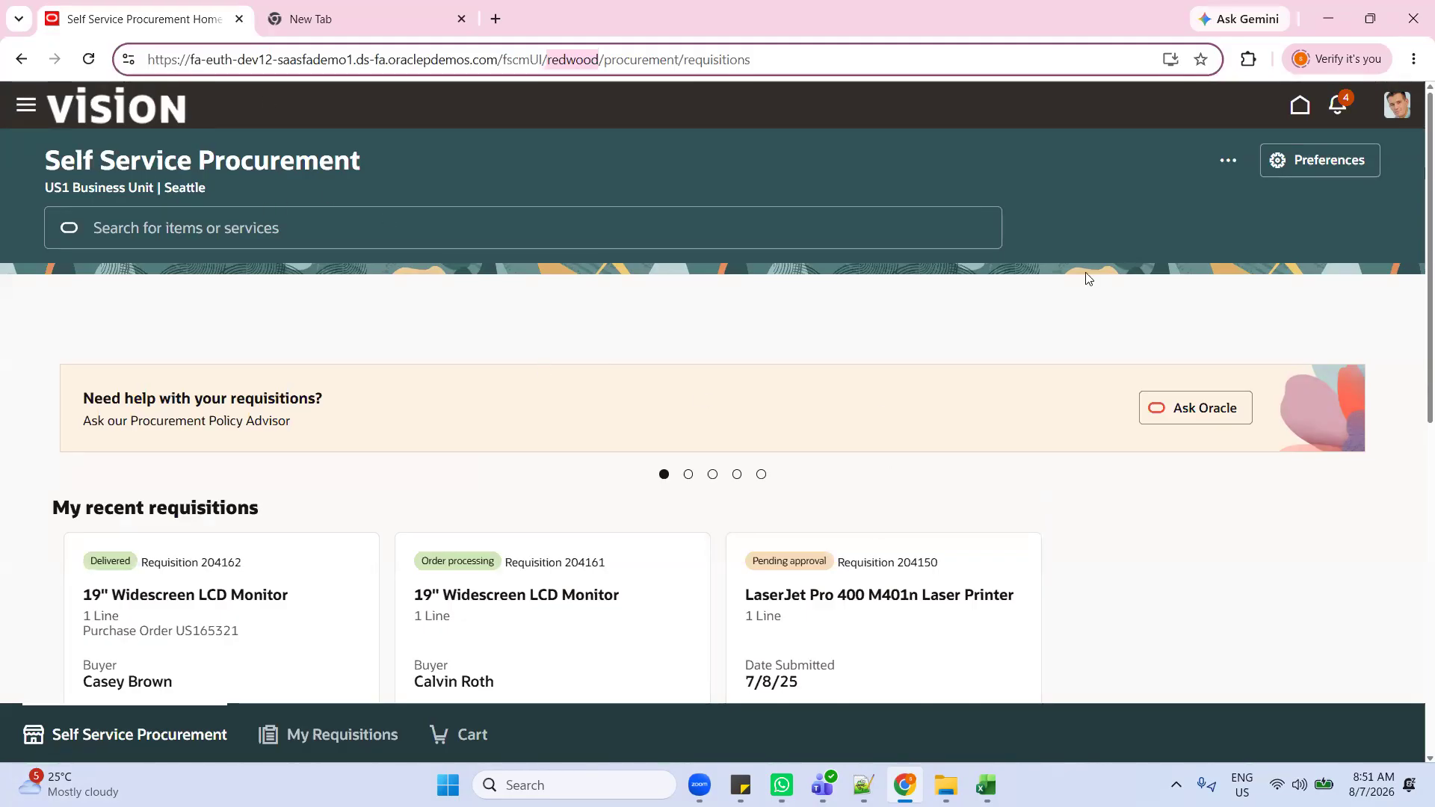
Step: Start a new requisition line and select the existing item AS15125, 19" Widescreen LCD Monitor
{"action": "left_click", "coordinate": [1226, 166]}
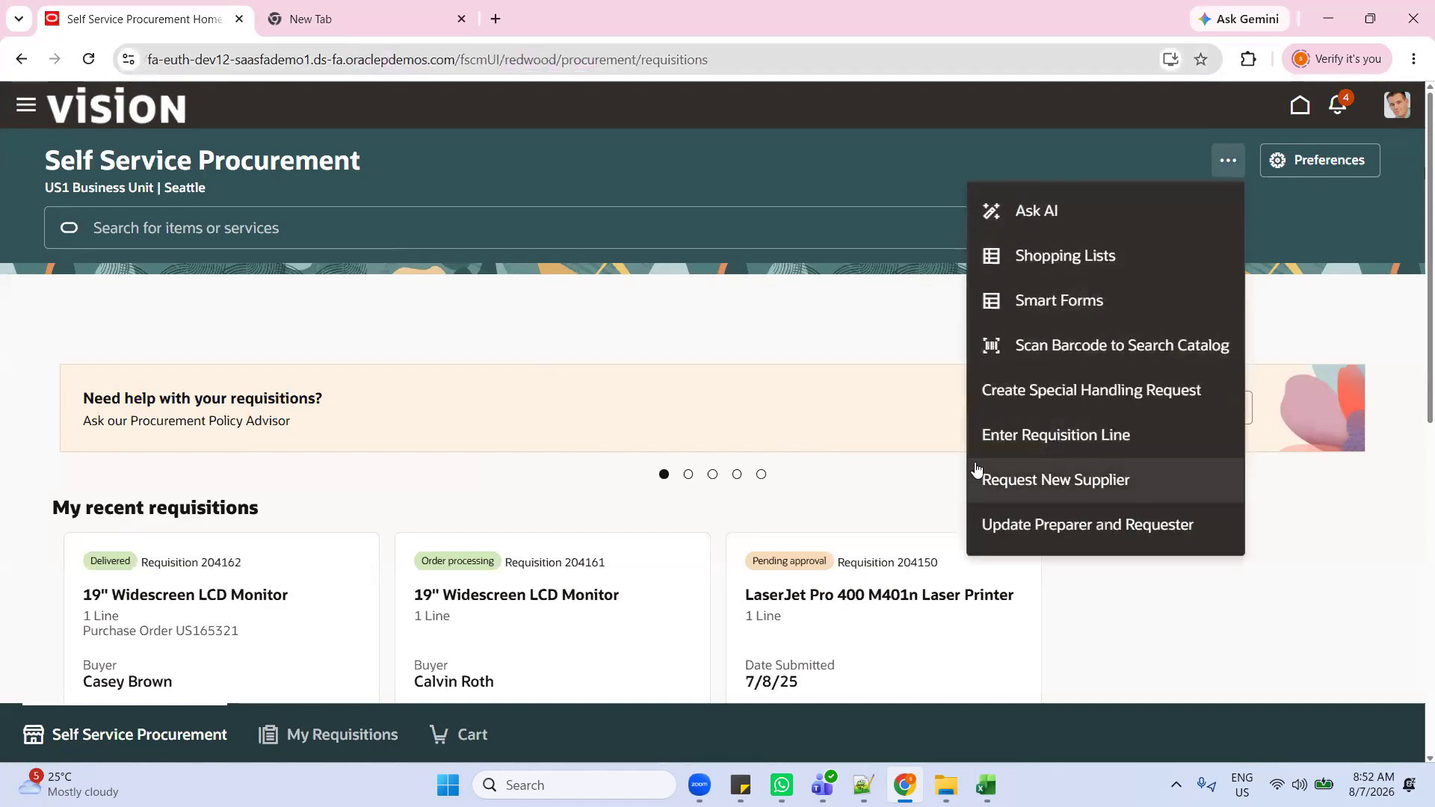
{"action": "left_click", "coordinate": [1054, 444]}
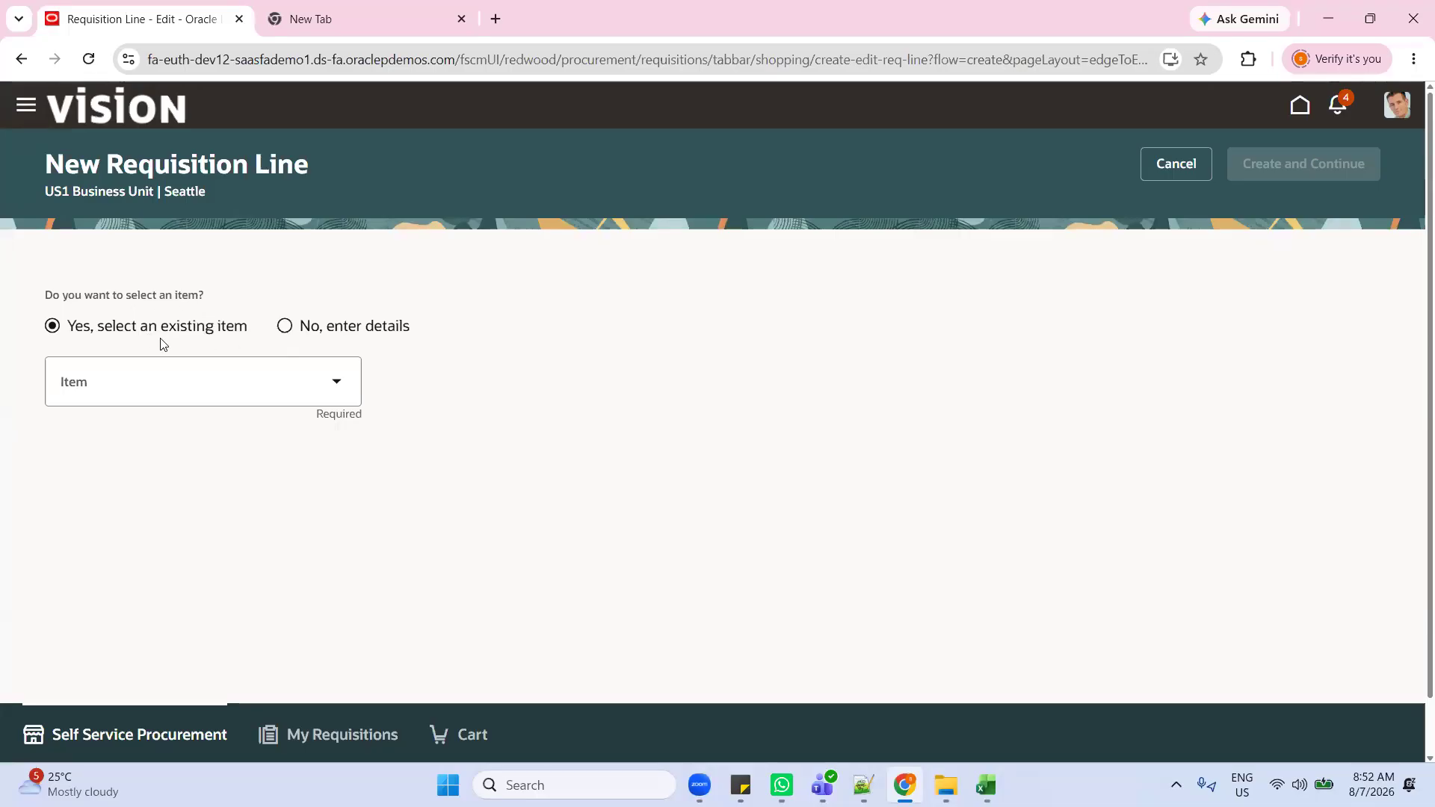
{"action": "left_click", "coordinate": [100, 383]}
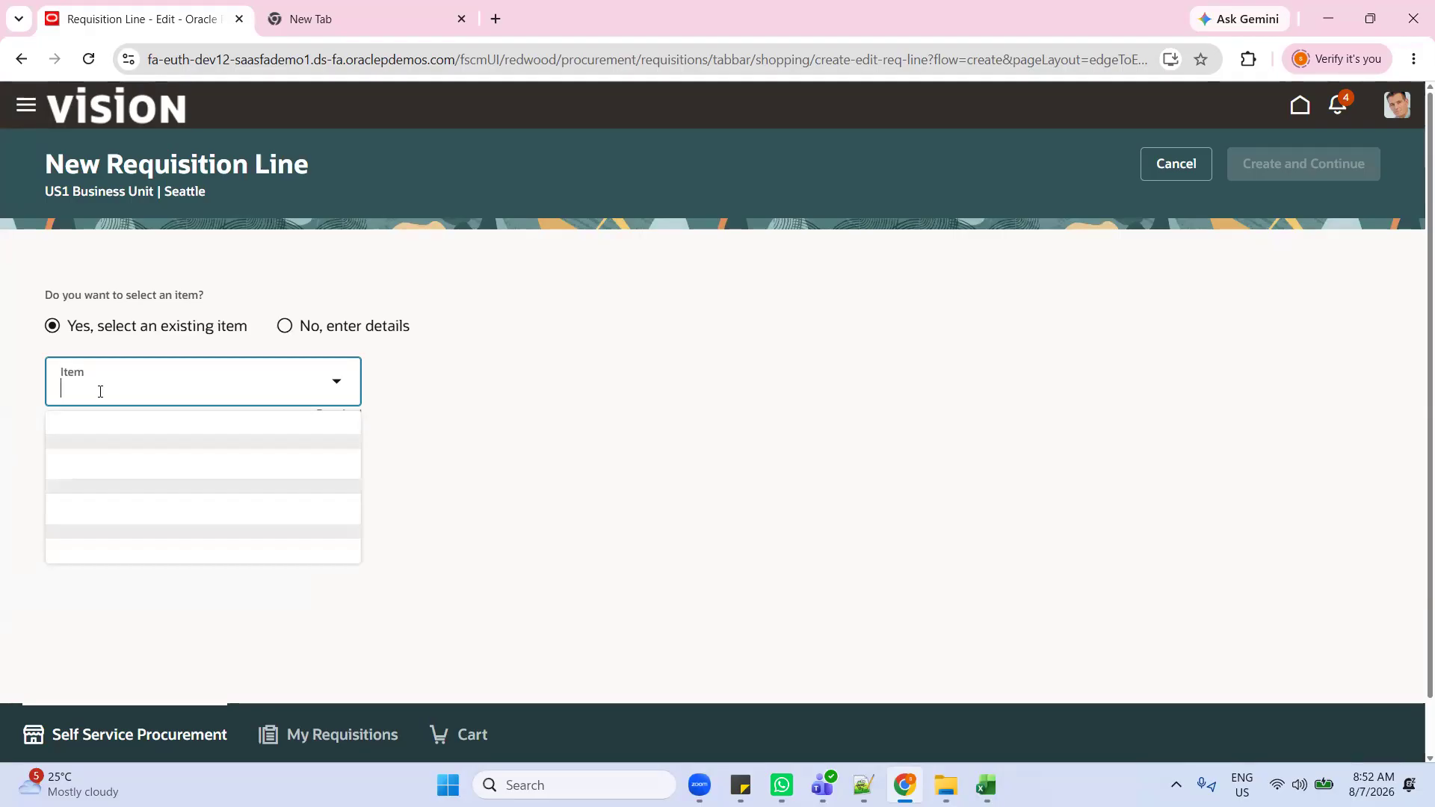
{"action": "type", "text": "AS1"}
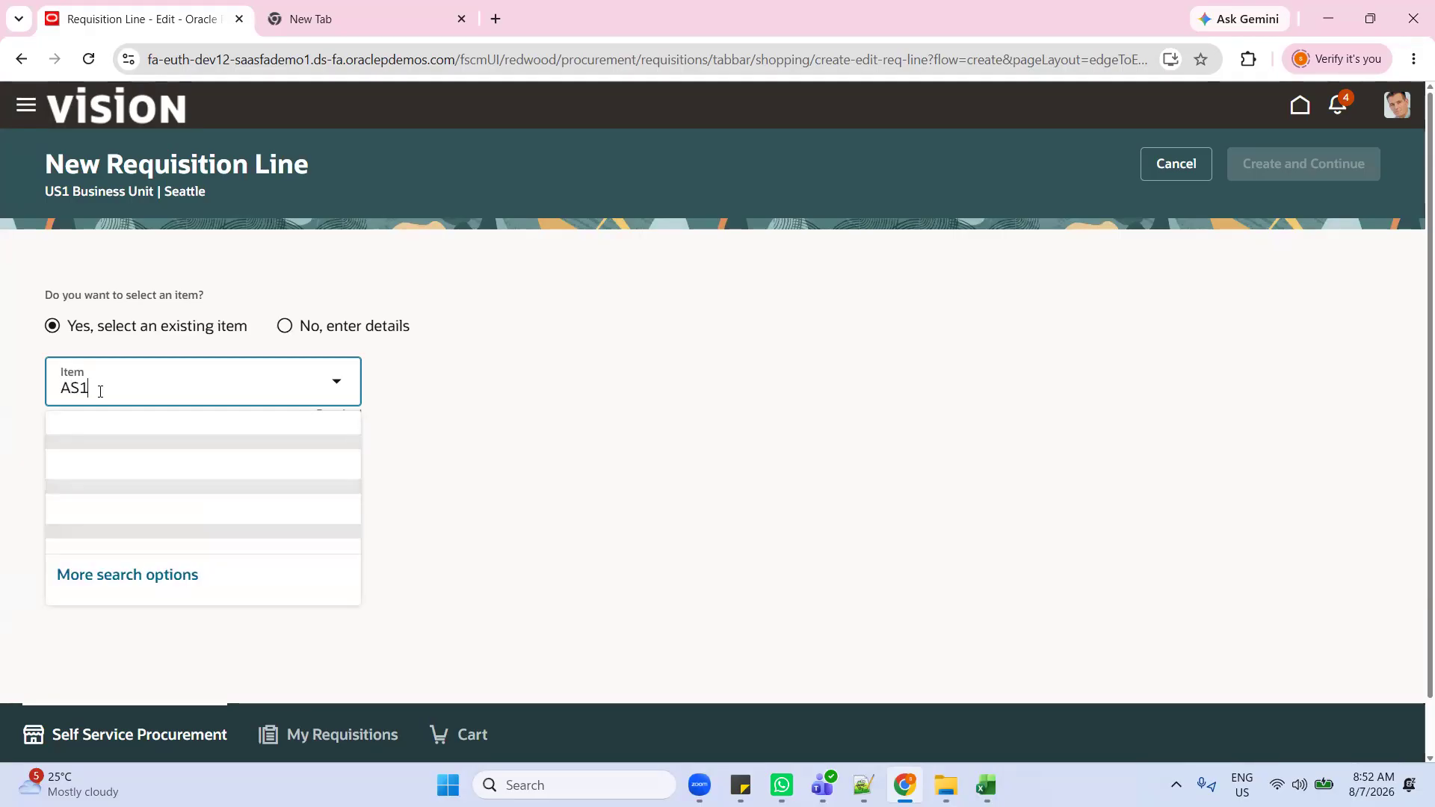
{"action": "type", "text": "5125"}
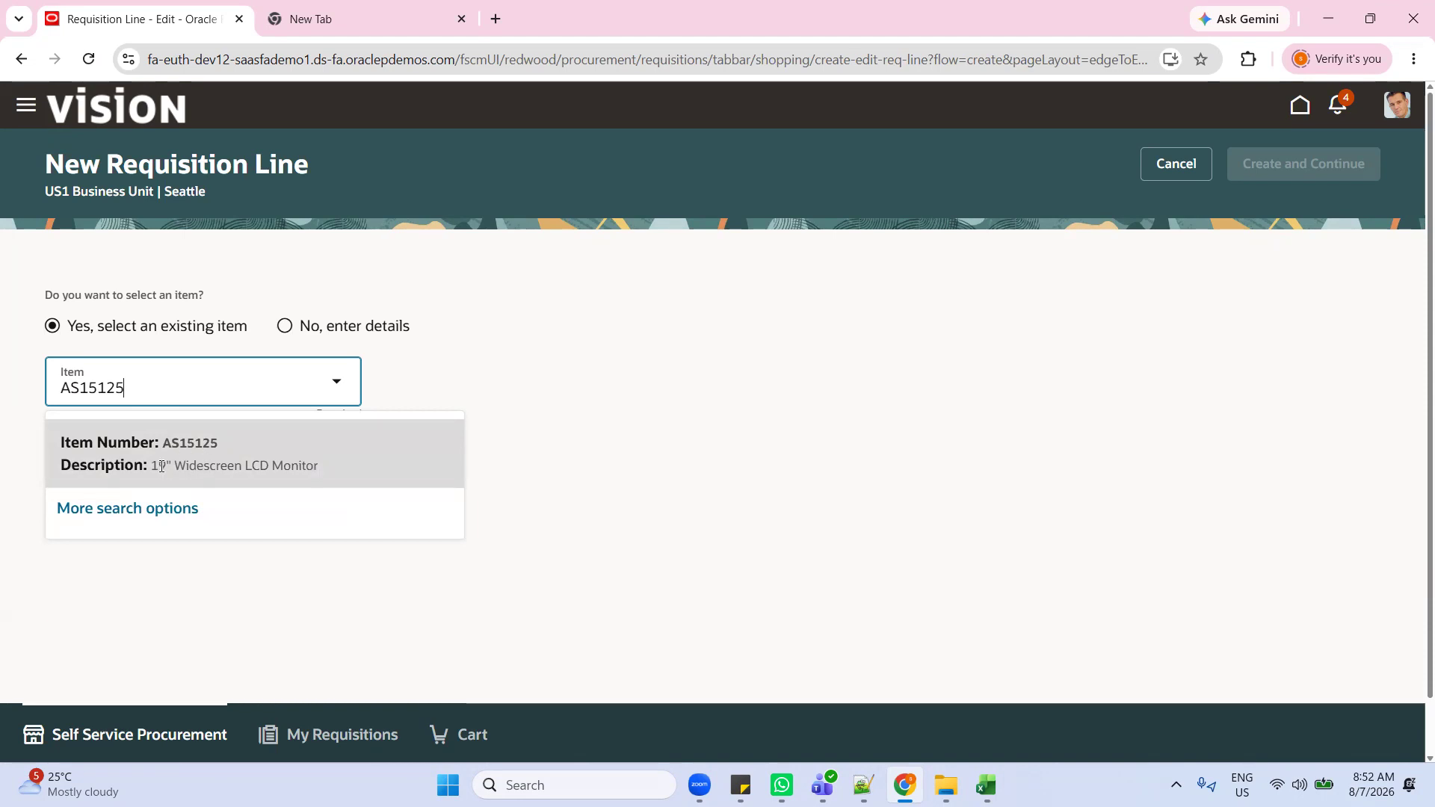
{"action": "left_click", "coordinate": [259, 470]}
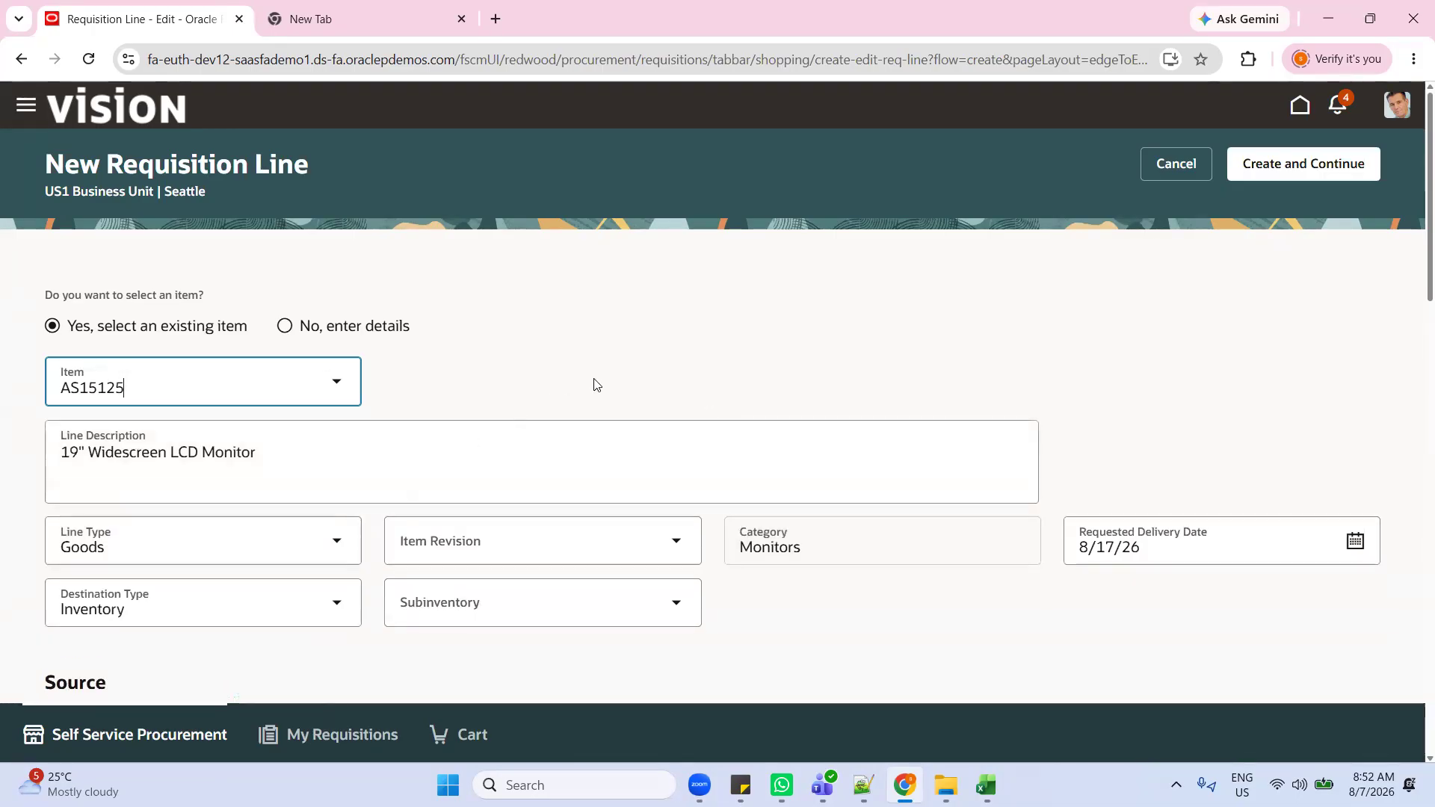
Step: Examine the new requisition line's requested delivery date, destination type, source, quantity and price fields without changing them
{"action": "scroll", "coordinate": [256, 471], "scroll_direction": "down", "scroll_amount": 1}
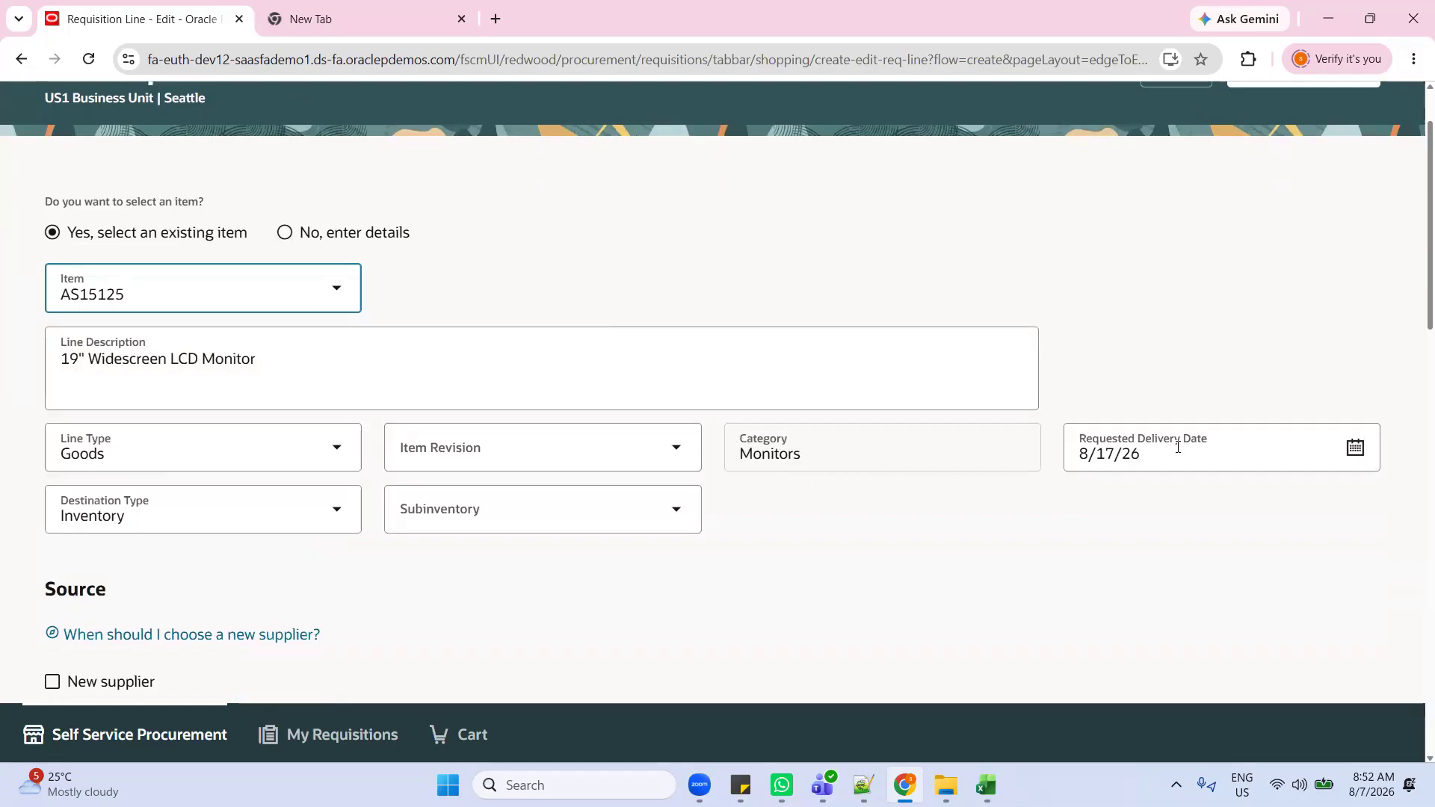
{"action": "scroll", "coordinate": [1051, 493], "scroll_direction": "down", "scroll_amount": 4}
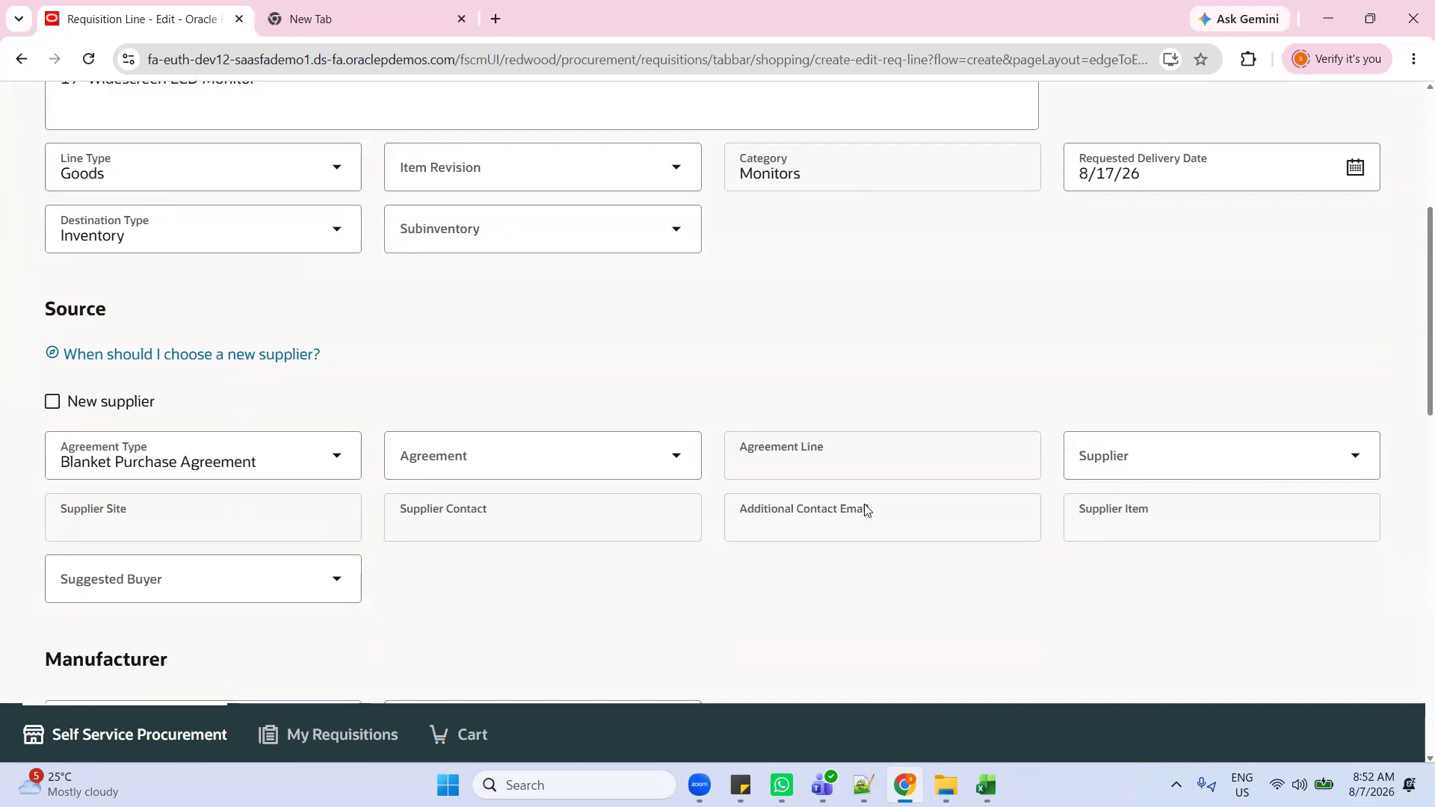
{"action": "scroll", "coordinate": [167, 426], "scroll_direction": "down", "scroll_amount": 3}
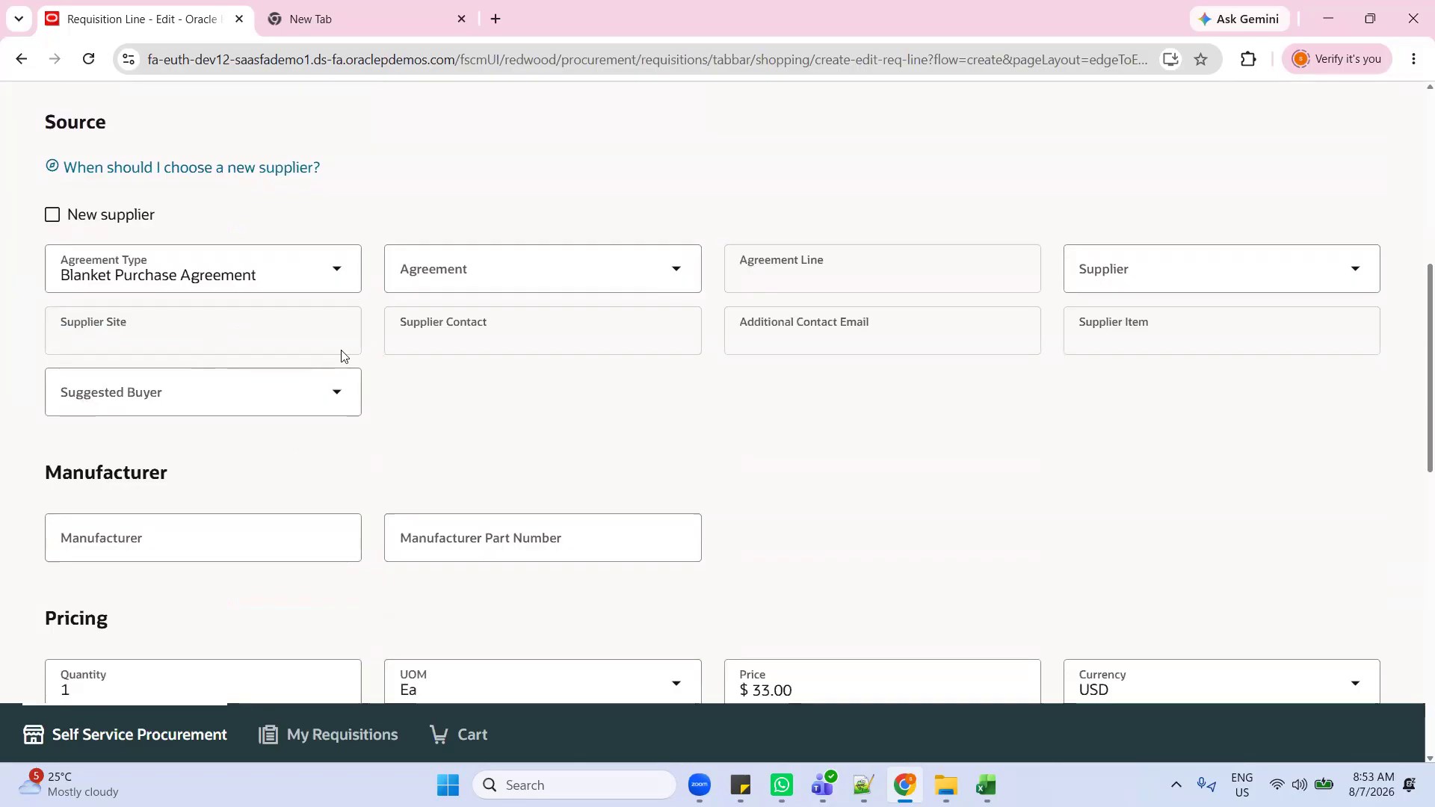
{"action": "scroll", "coordinate": [341, 356], "scroll_direction": "down", "scroll_amount": 4}
{"action": "left_click", "coordinate": [86, 403]}
{"action": "left_click_drag", "start_coordinate": [86, 403], "coordinate": [64, 407]}
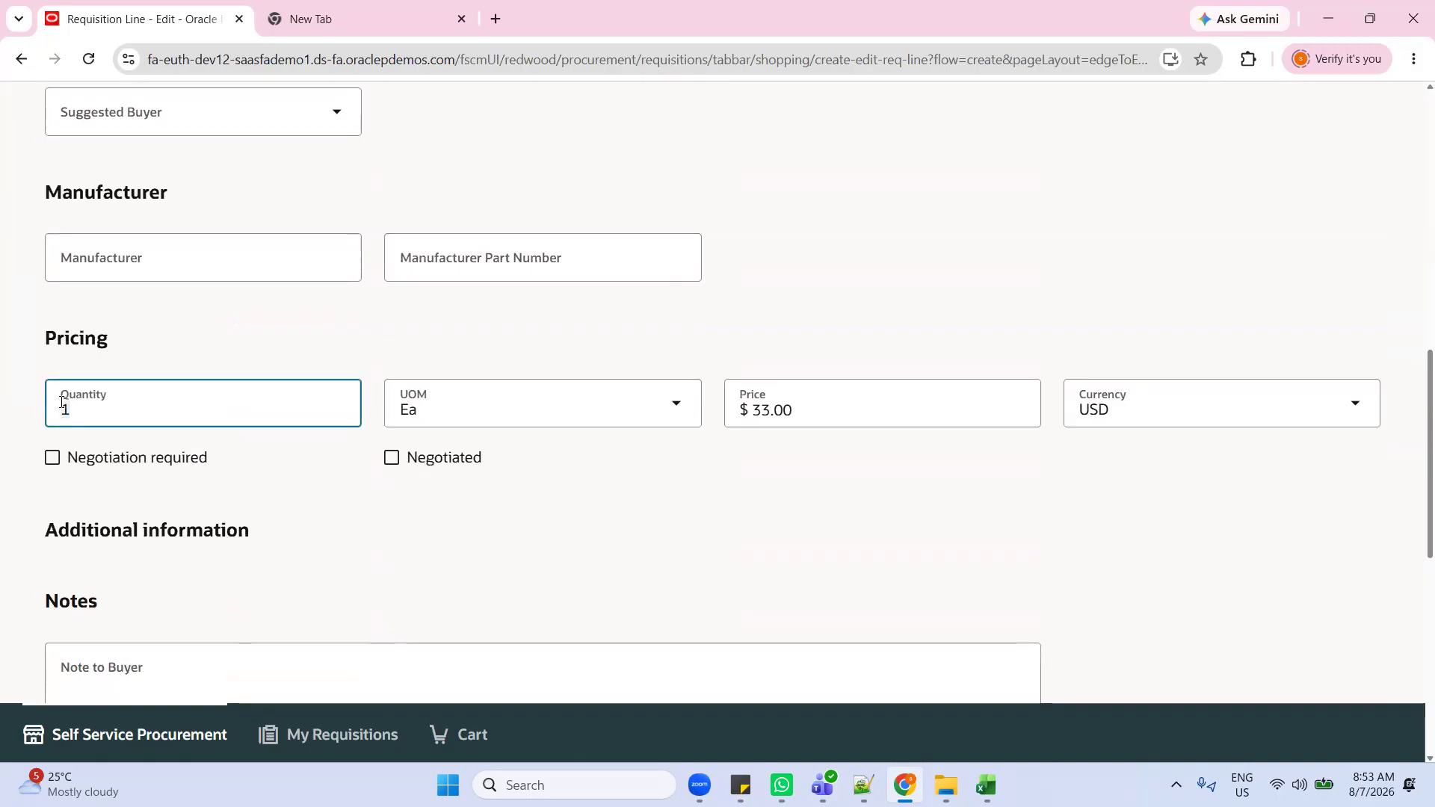
{"action": "left_click_drag", "start_coordinate": [803, 412], "coordinate": [756, 411]}
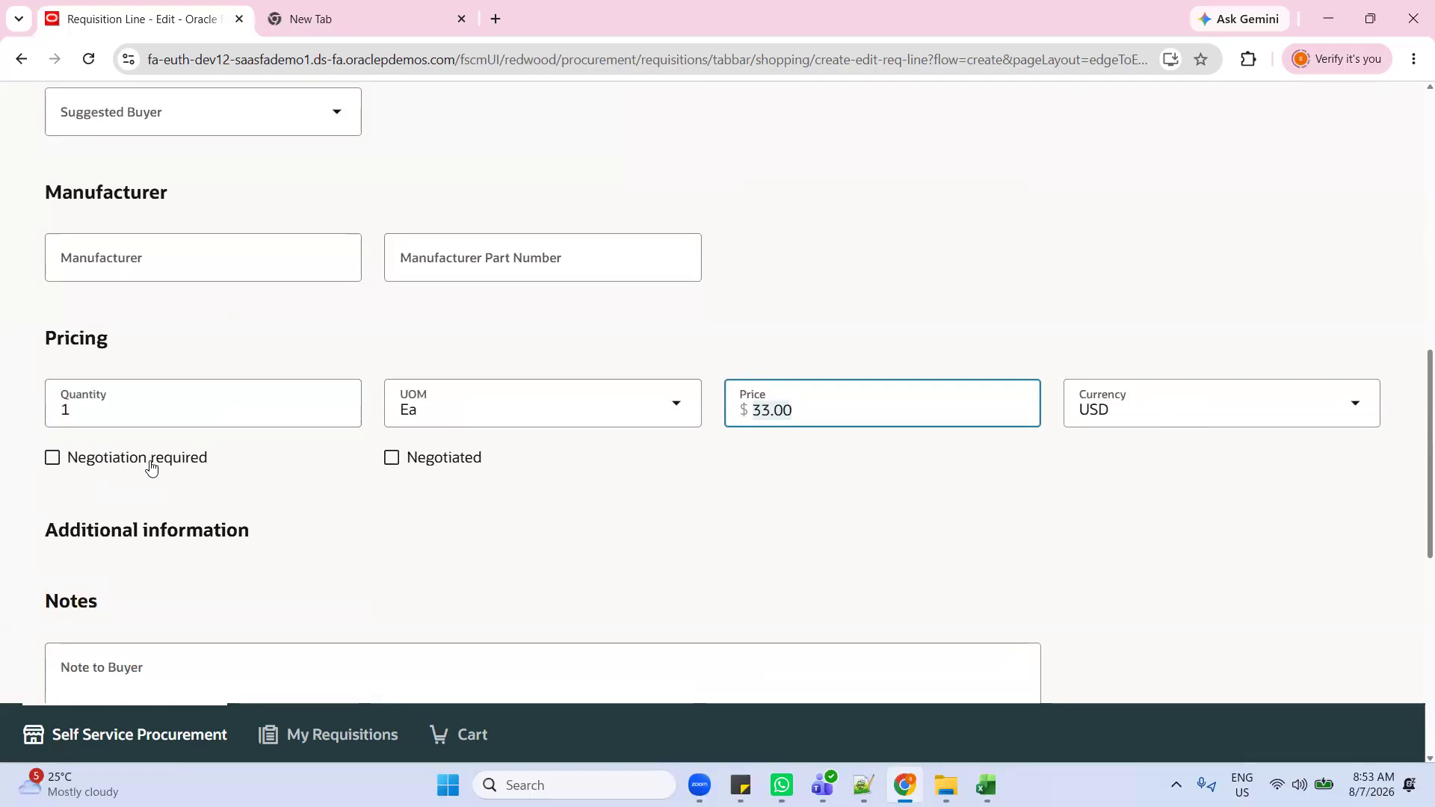
{"action": "scroll", "coordinate": [151, 467], "scroll_direction": "up", "scroll_amount": 15}
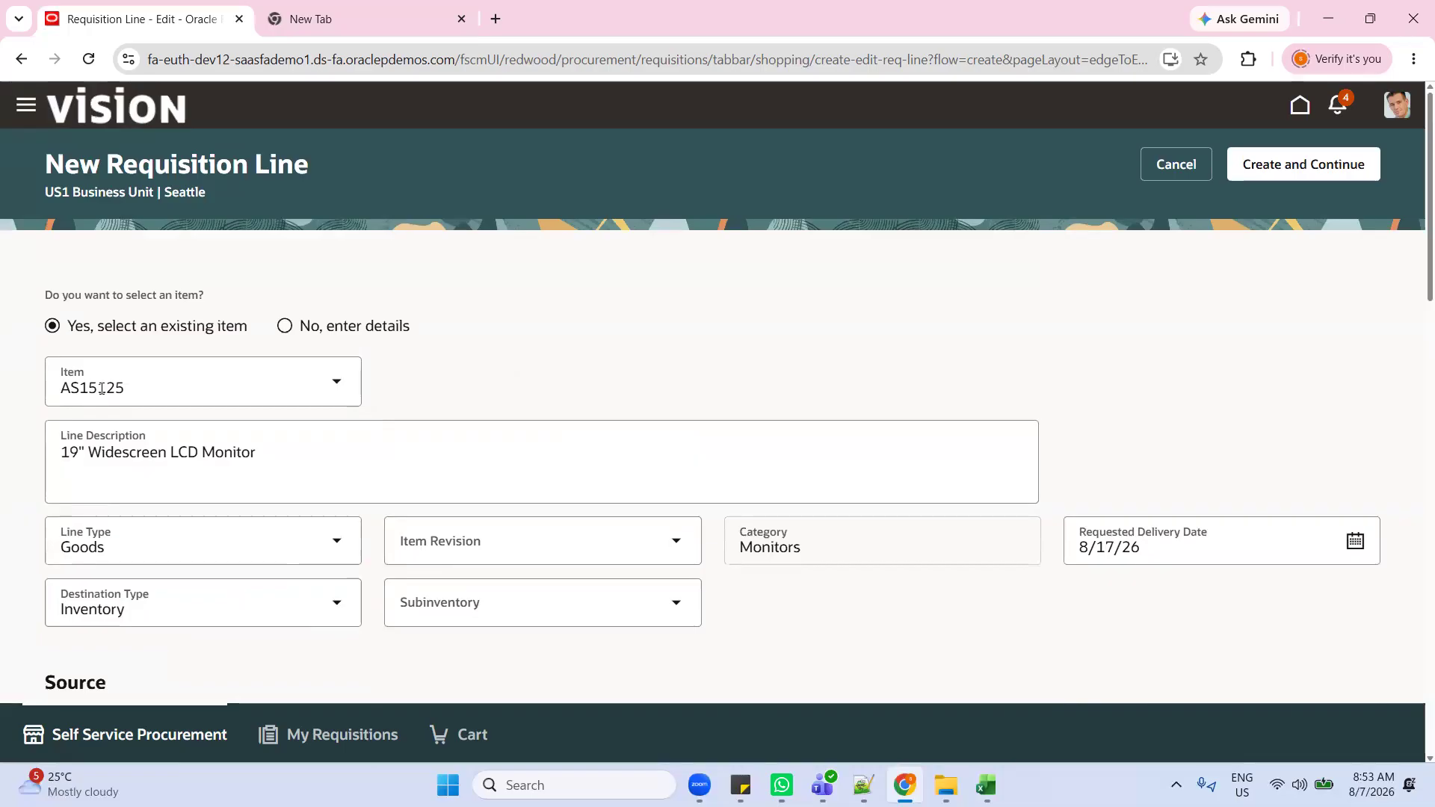
{"action": "scroll", "coordinate": [231, 568], "scroll_direction": "down", "scroll_amount": 10}
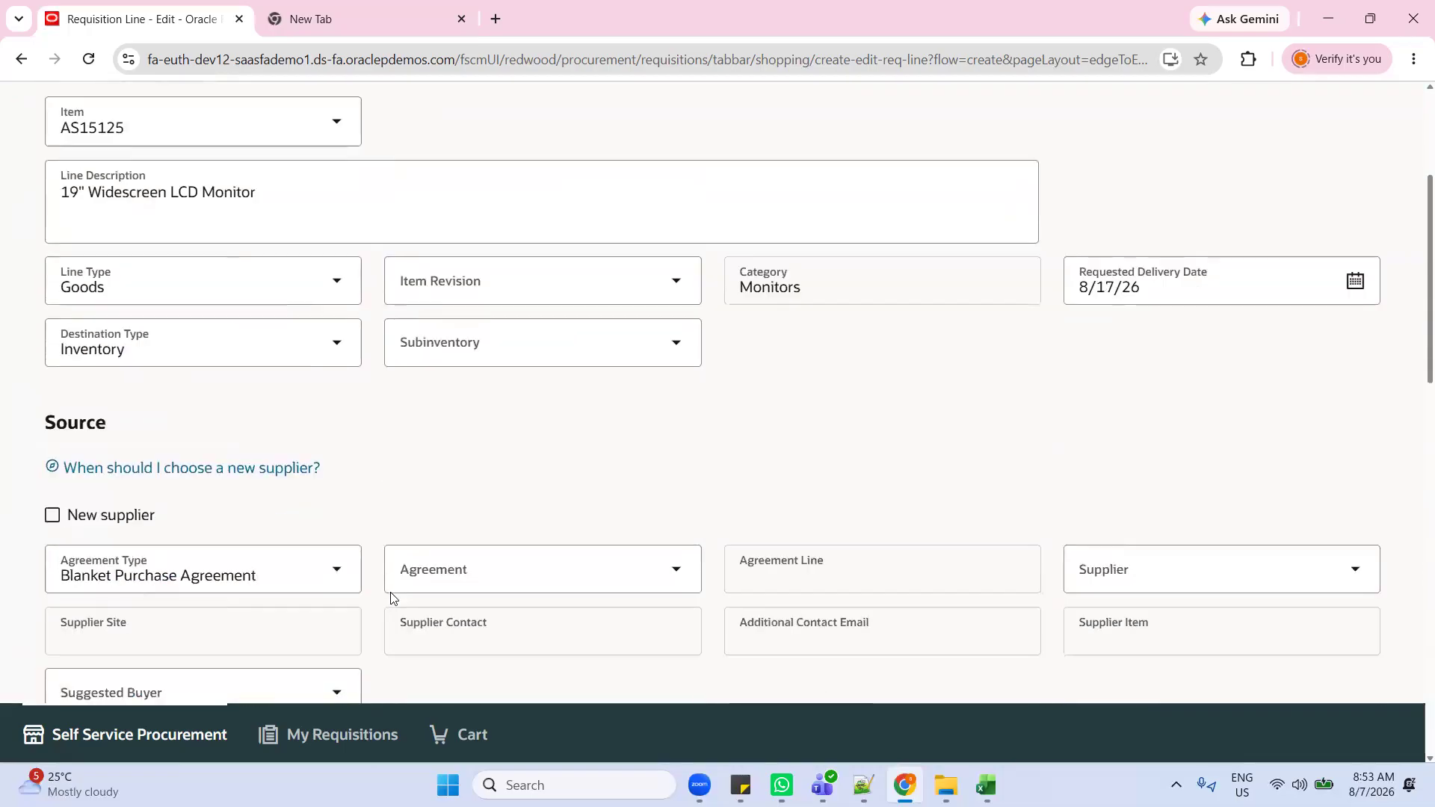
{"action": "left_click", "coordinate": [55, 497]}
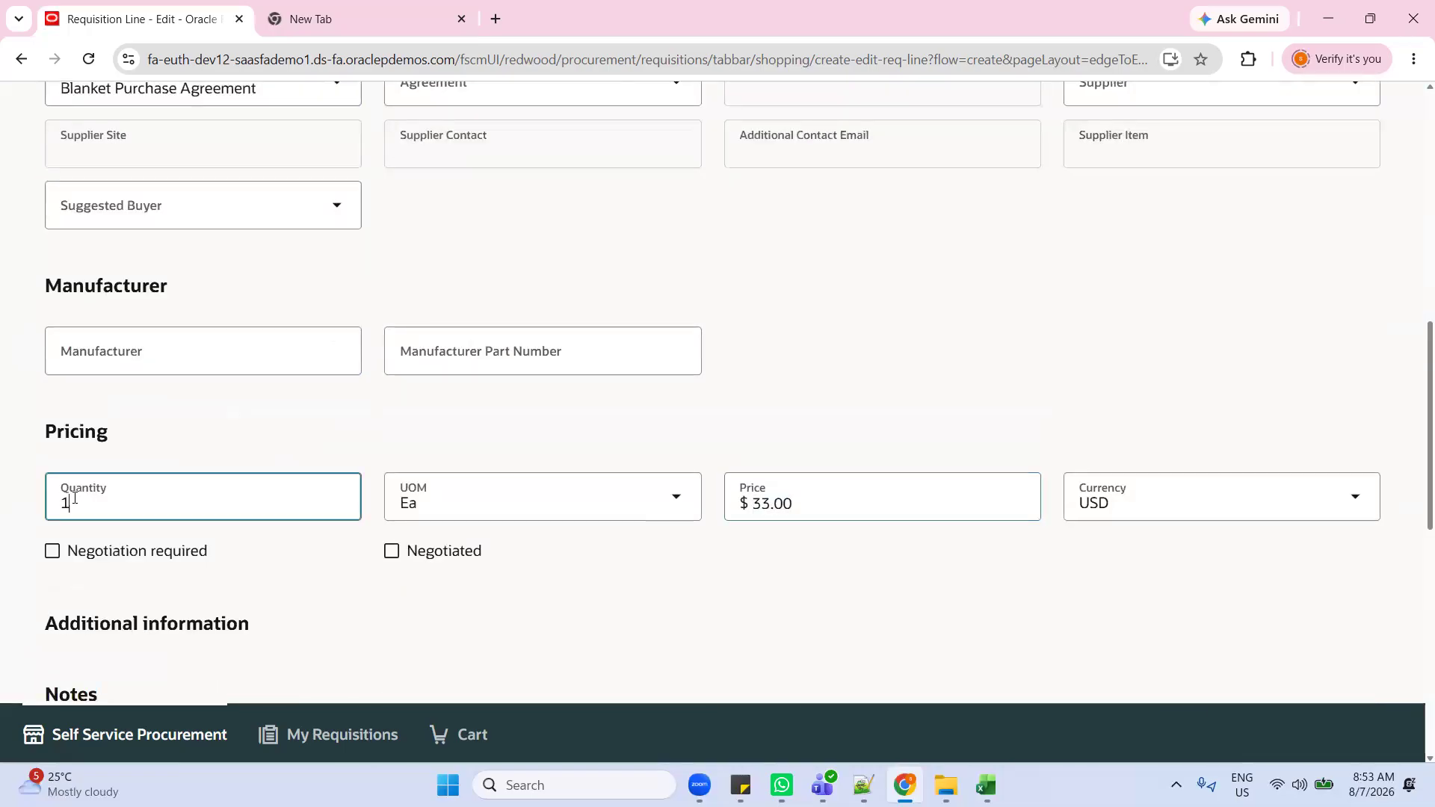
{"action": "left_click", "coordinate": [752, 505]}
{"action": "scroll", "coordinate": [754, 523], "scroll_direction": "down", "scroll_amount": 1}
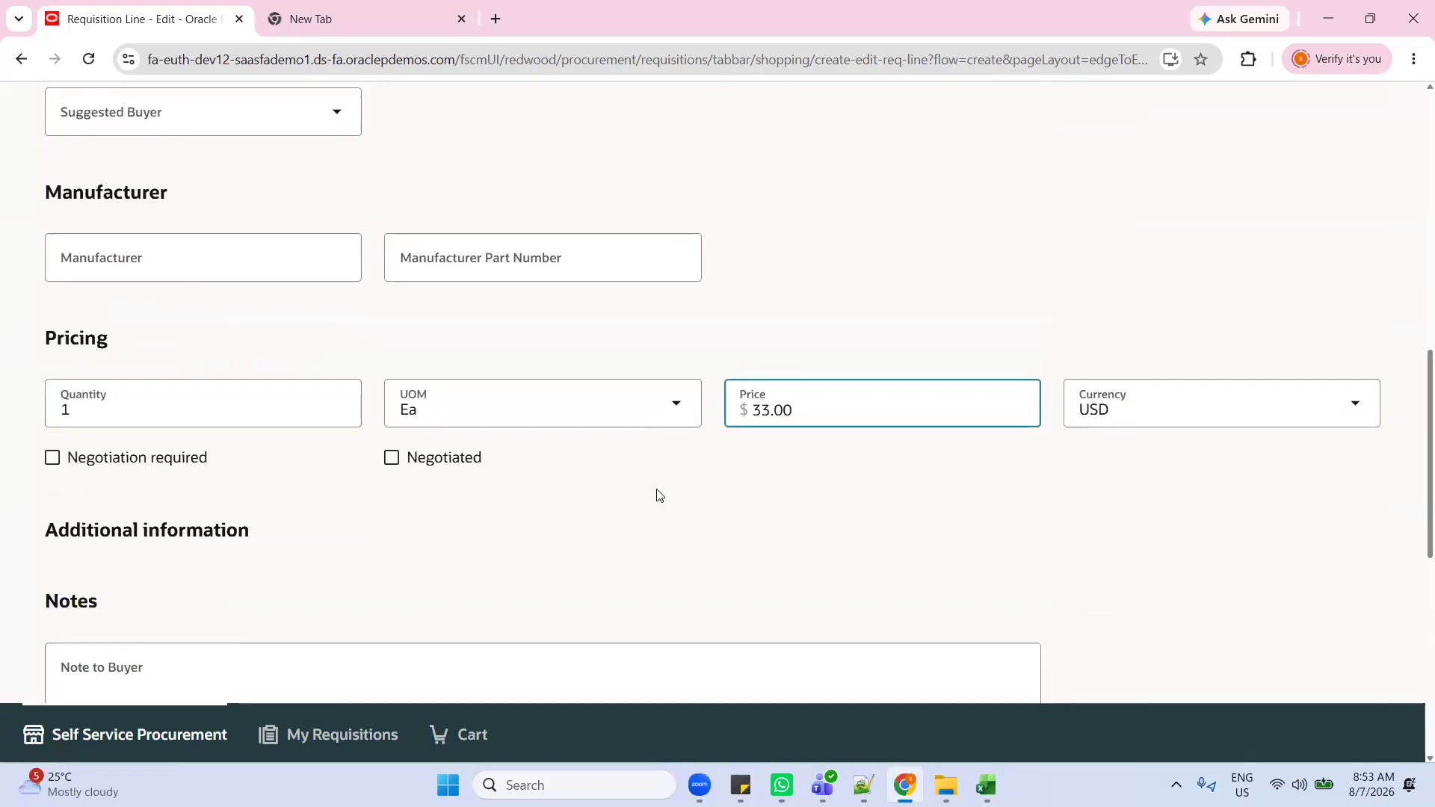
{"action": "scroll", "coordinate": [961, 451], "scroll_direction": "up", "scroll_amount": 8}
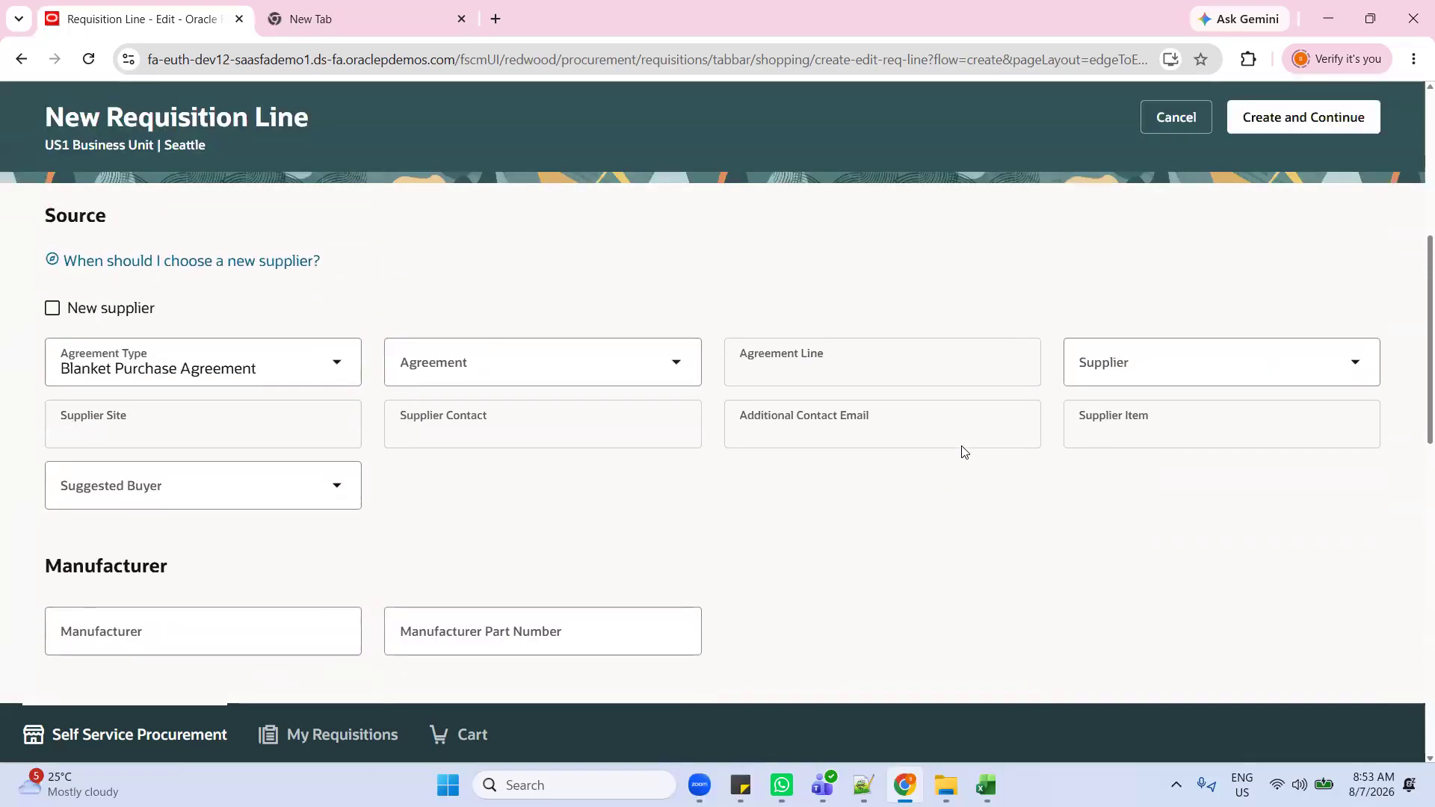
{"action": "scroll", "coordinate": [1276, 128], "scroll_direction": "up", "scroll_amount": 1}
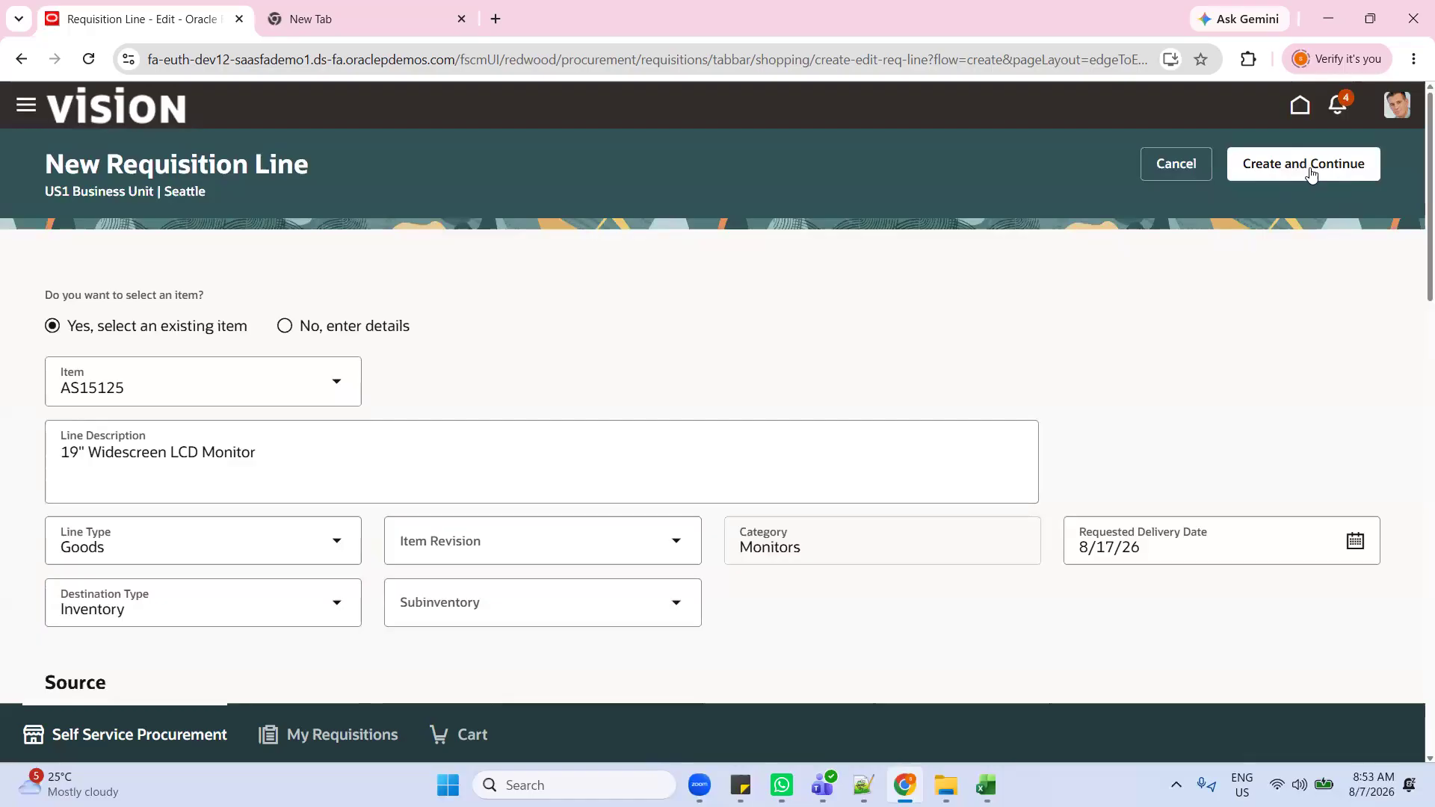
Step: Create the requisition line, check its delivery details, and update it to bring it into the cart
{"action": "left_click", "coordinate": [1310, 174]}
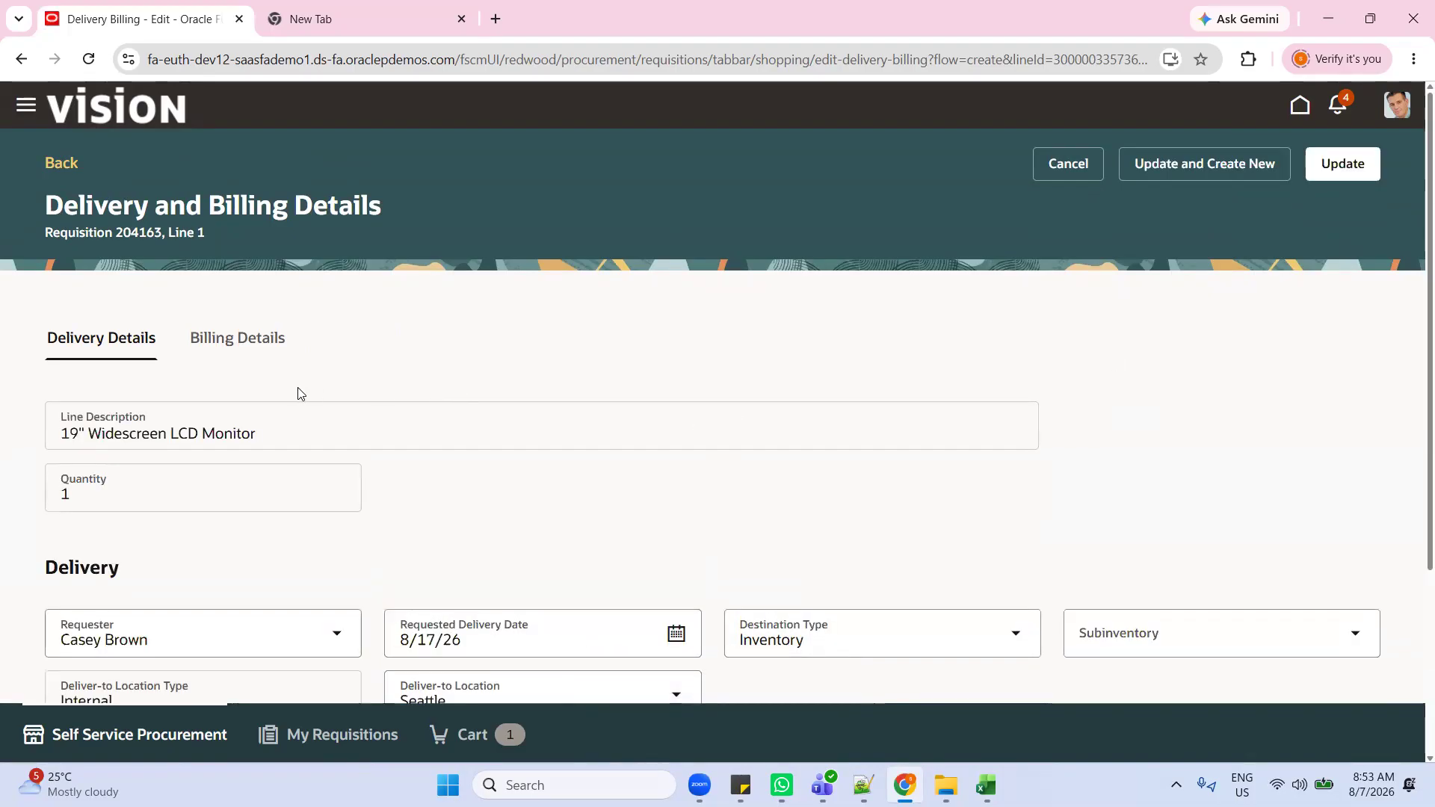
{"action": "scroll", "coordinate": [1163, 369], "scroll_direction": "down", "scroll_amount": 3}
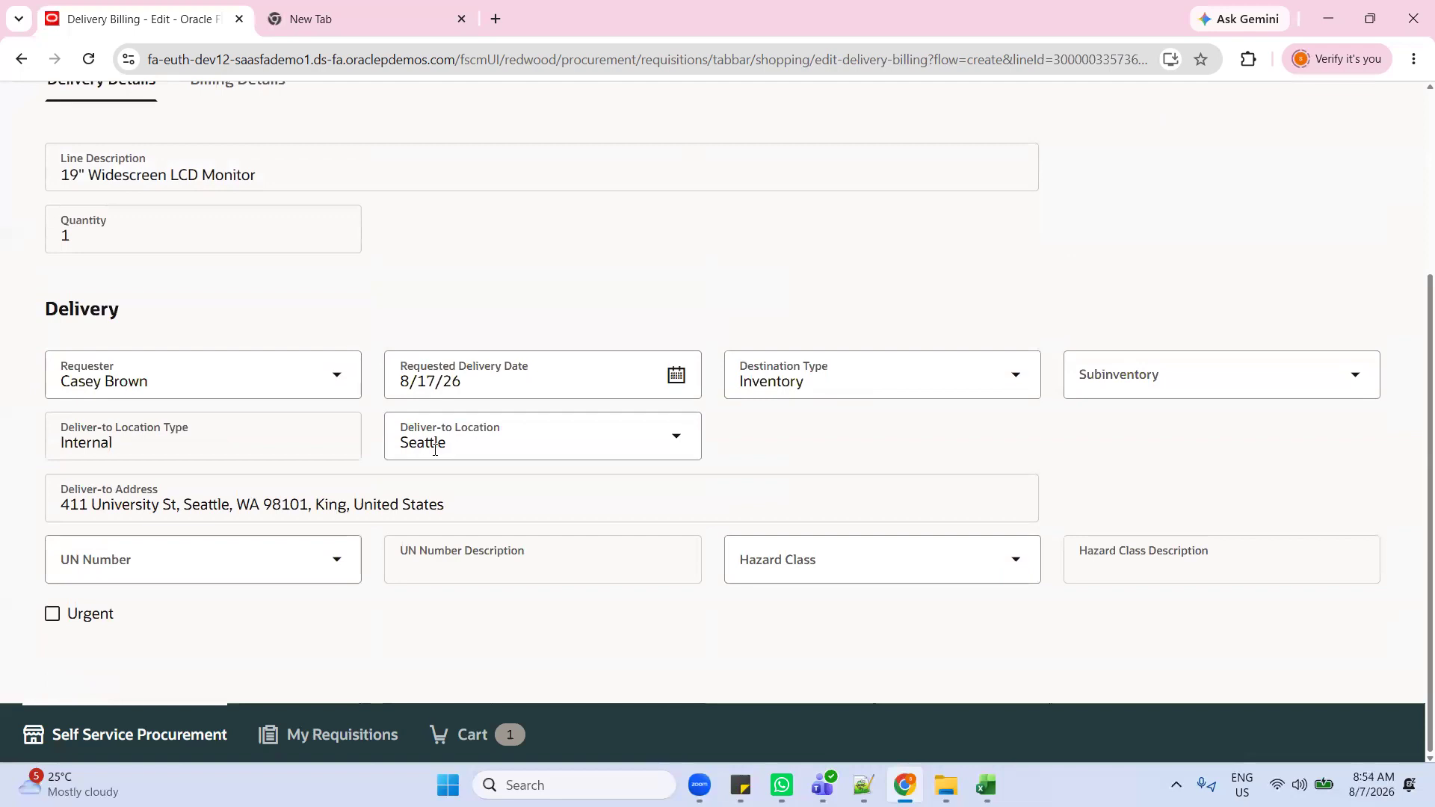
{"action": "left_click", "coordinate": [67, 502]}
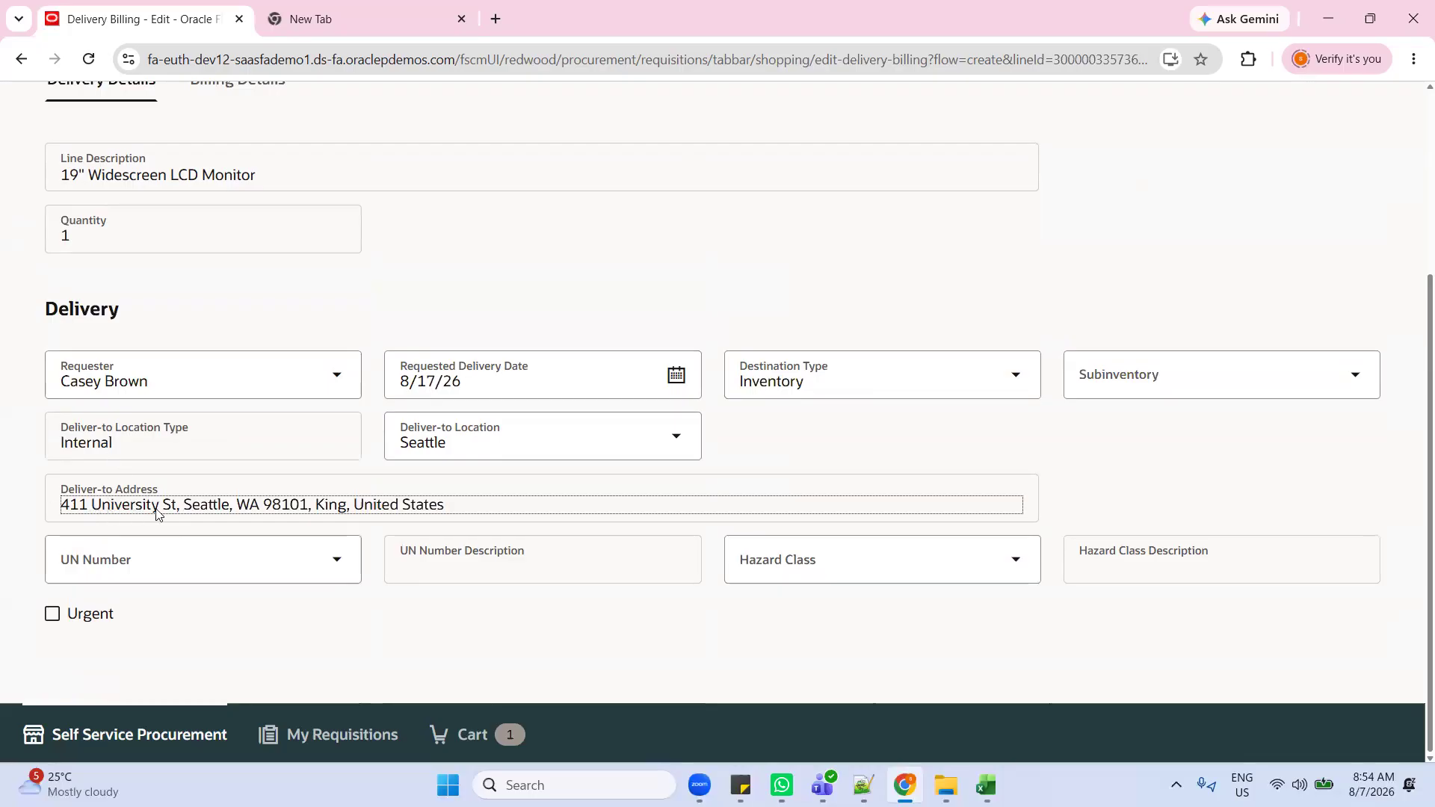
{"action": "scroll", "coordinate": [863, 287], "scroll_direction": "up", "scroll_amount": 3}
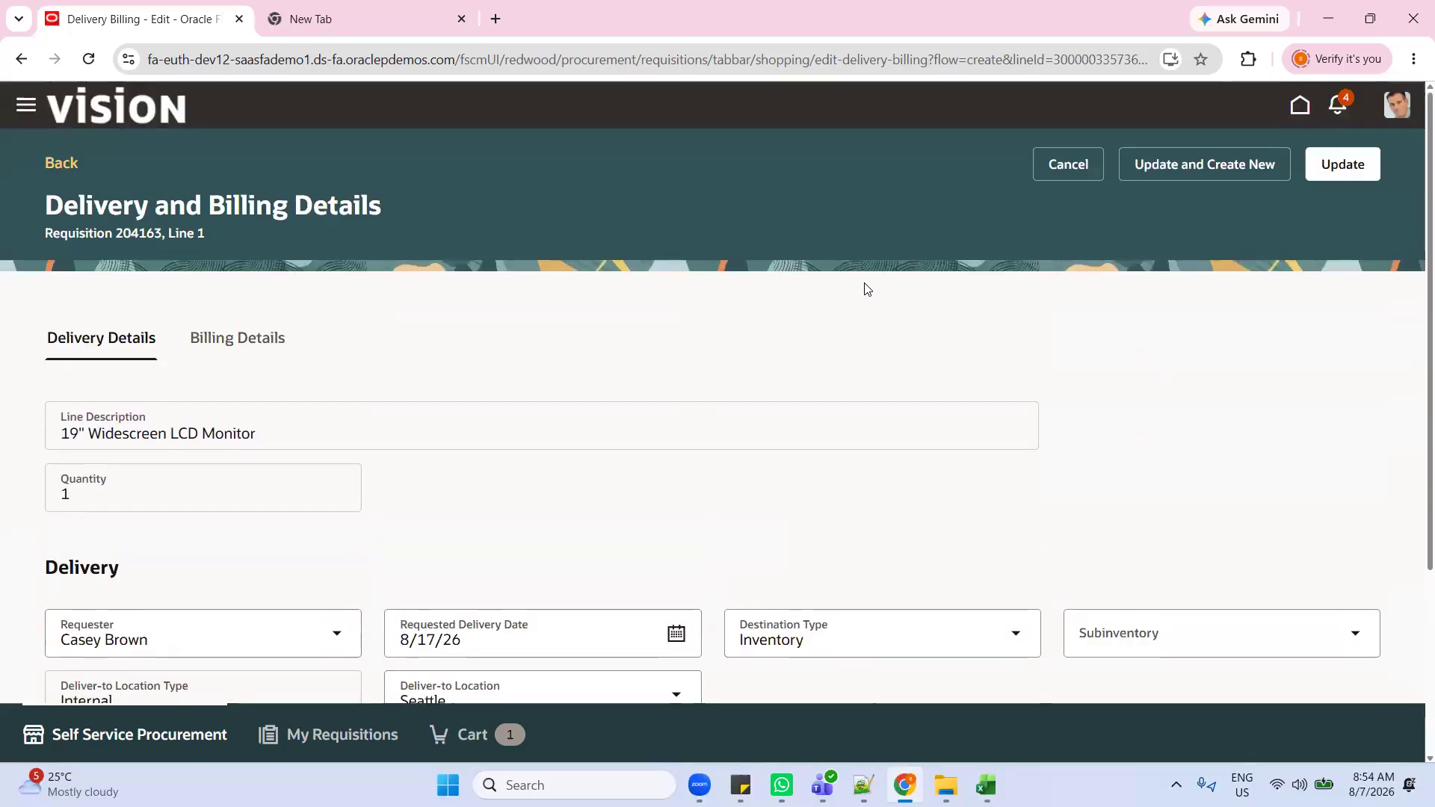
{"action": "left_click", "coordinate": [1344, 165]}
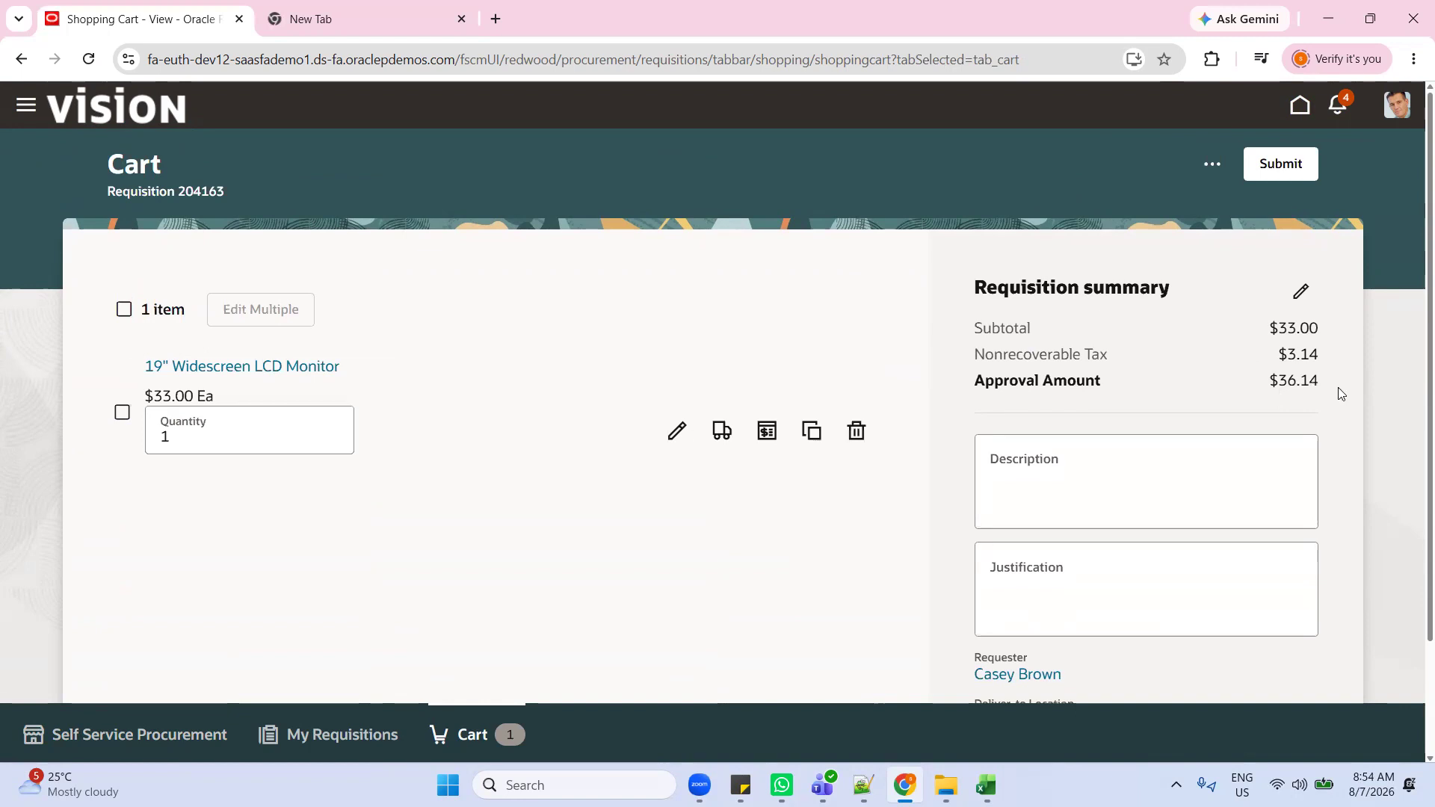
Step: Select all items in the cart and view the requisition's approvers, highlighting the Application entry's Header Consensus line
{"action": "left_click", "coordinate": [124, 309]}
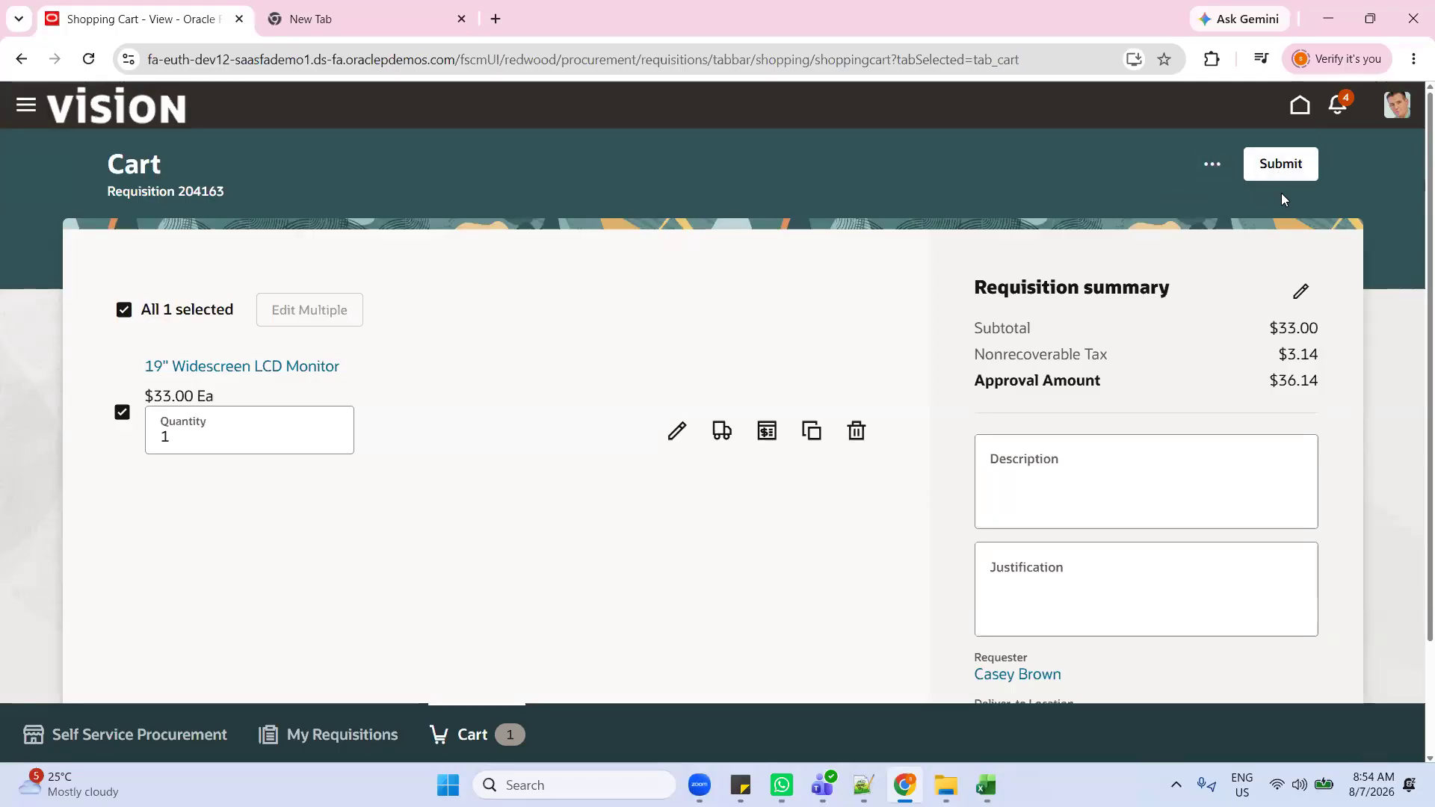
{"action": "left_click", "coordinate": [1212, 164]}
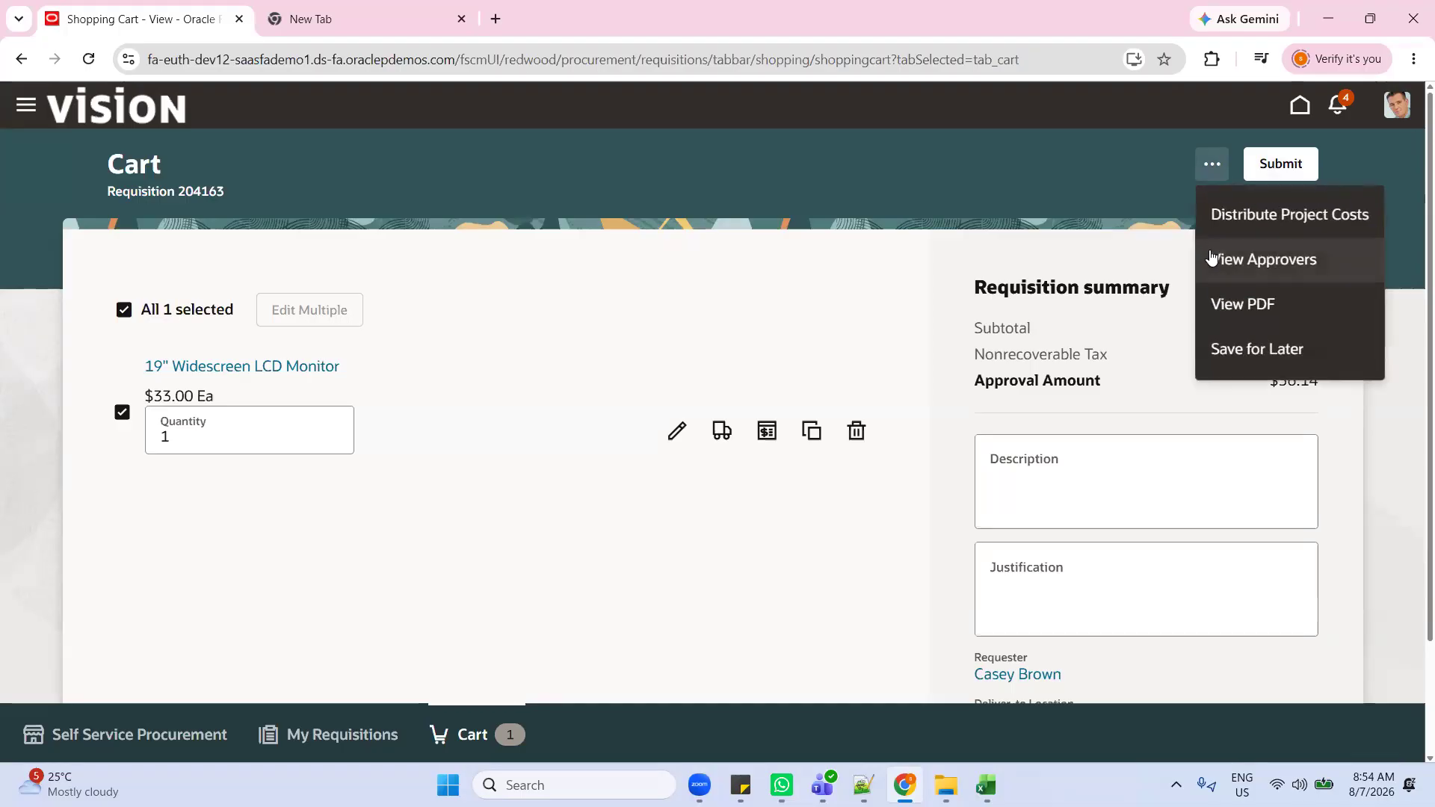
{"action": "left_click", "coordinate": [1255, 267]}
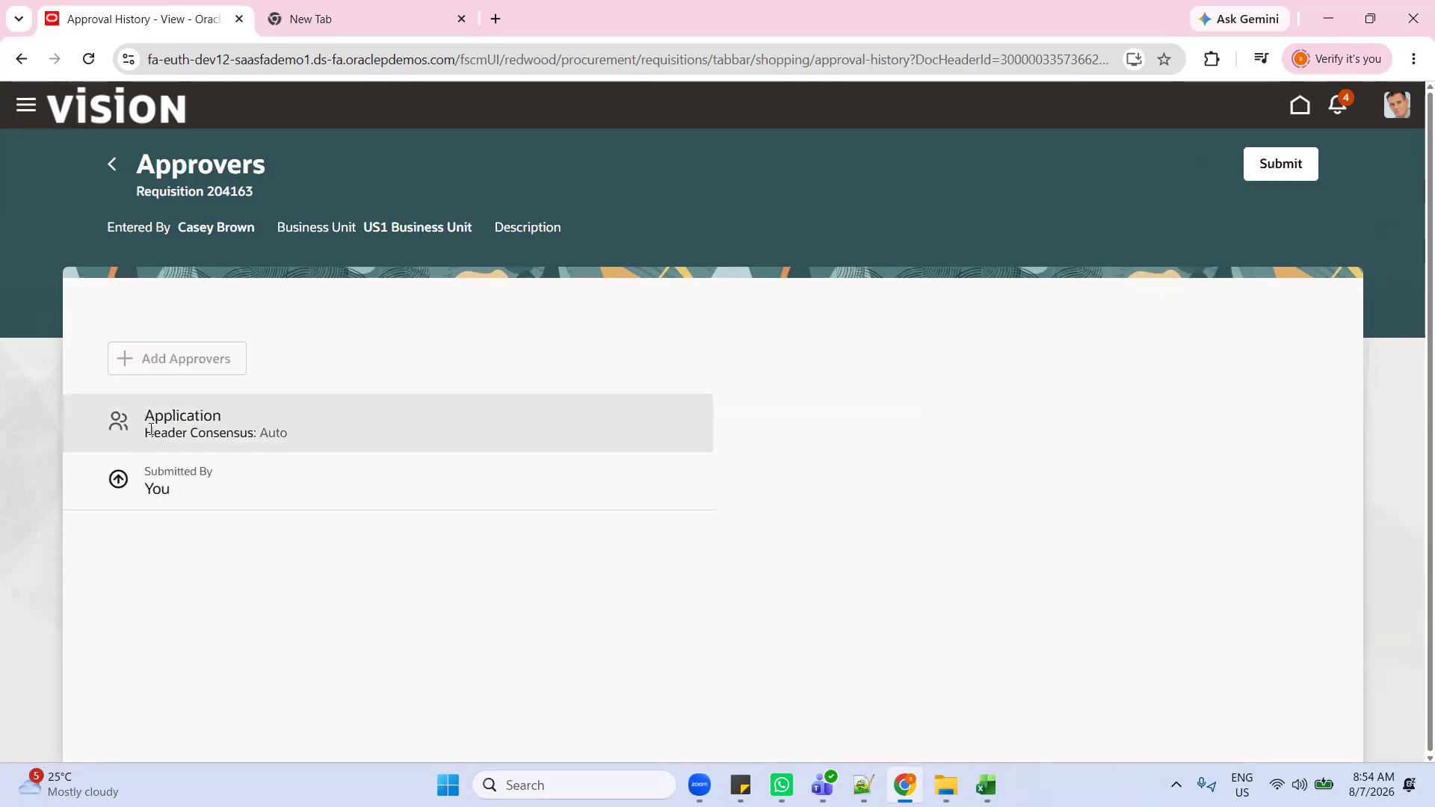
{"action": "left_click_drag", "start_coordinate": [151, 429], "coordinate": [315, 436]}
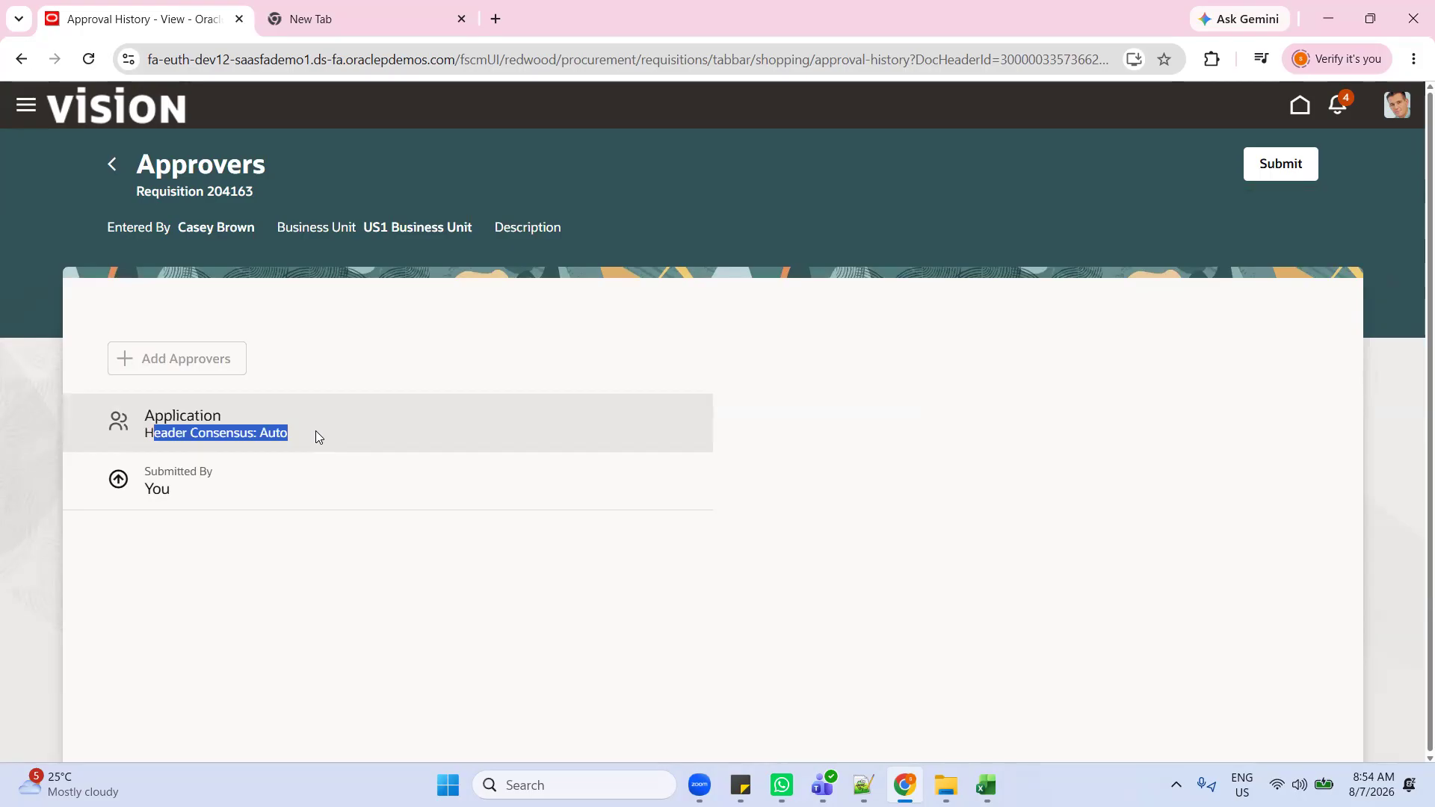
{"action": "left_click", "coordinate": [316, 431]}
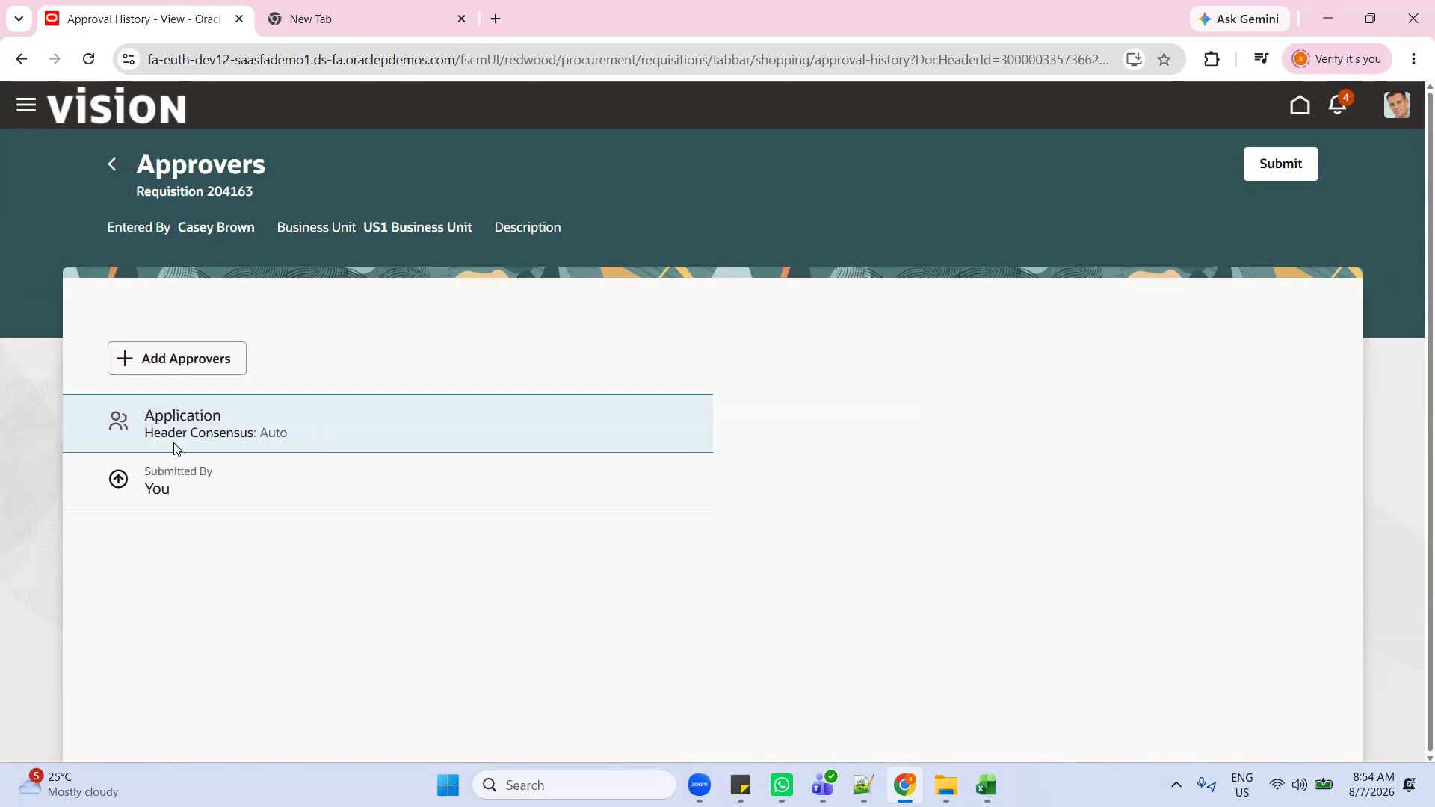
{"action": "left_click_drag", "start_coordinate": [143, 433], "coordinate": [289, 436]}
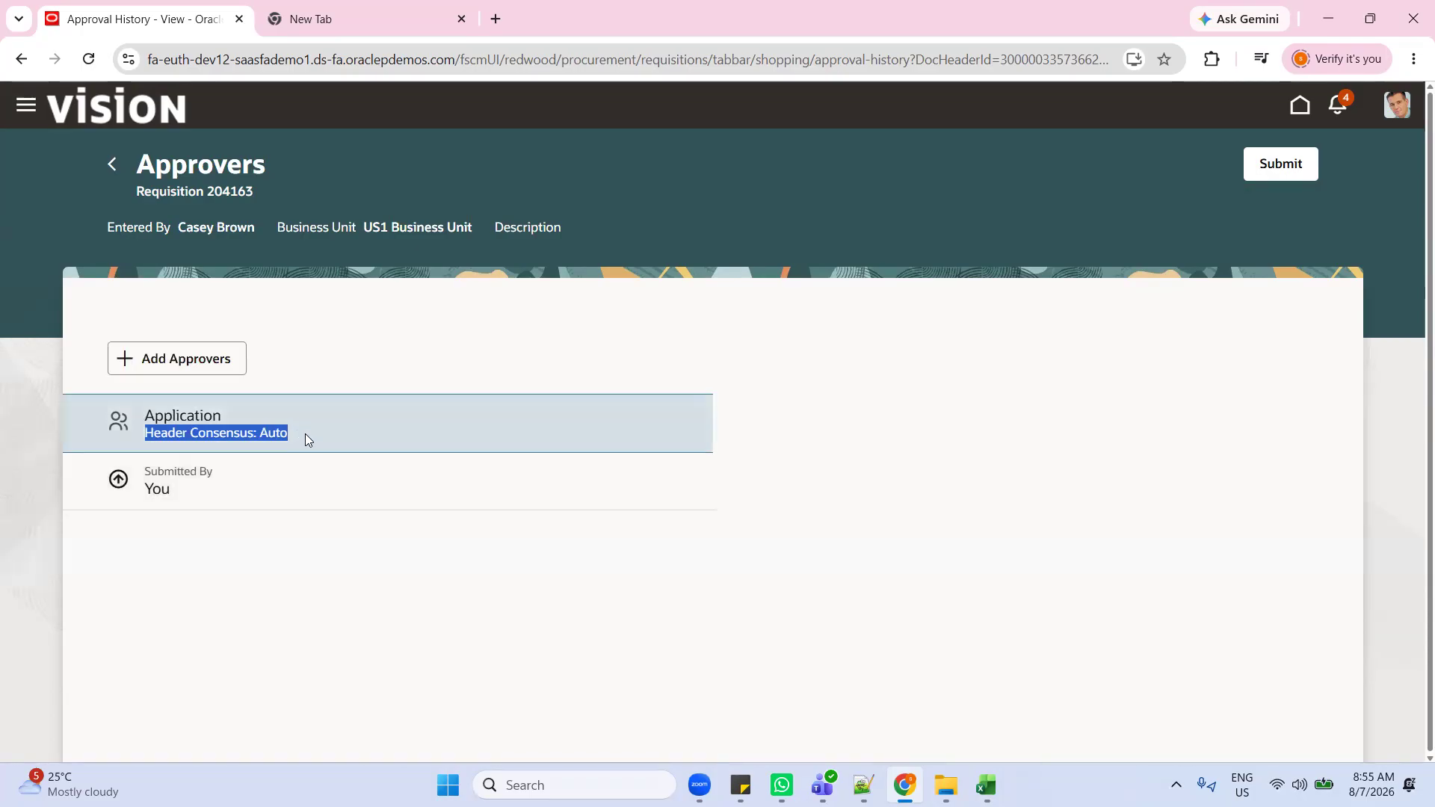
Step: Highlight the Auto consensus setting under the Application approver, submit the requisition, and check it among the recent requisitions
{"action": "left_click", "coordinate": [299, 436]}
{"action": "left_click_drag", "start_coordinate": [263, 431], "coordinate": [286, 432]}
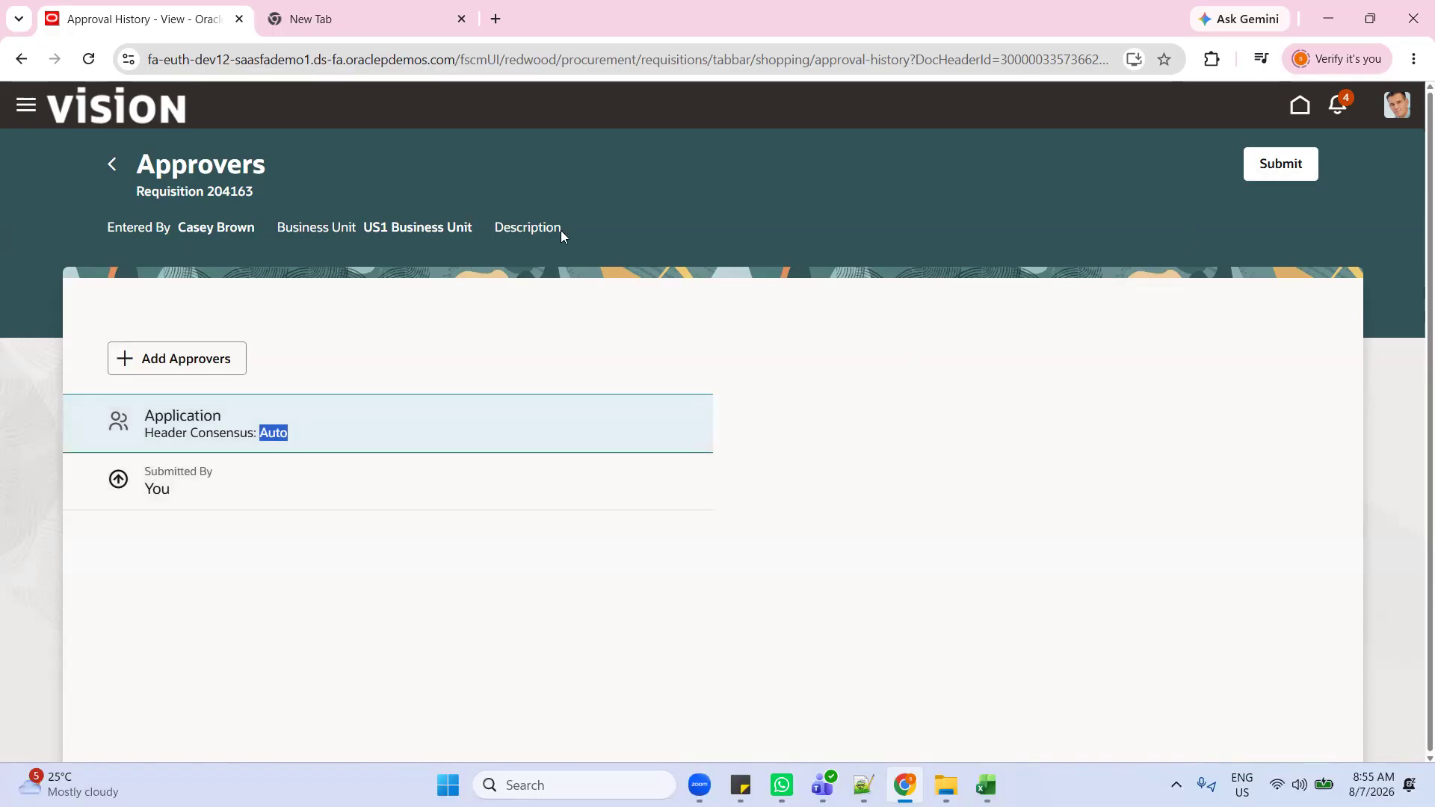
{"action": "double_click", "coordinate": [227, 187]}
{"action": "left_click", "coordinate": [1279, 167]}
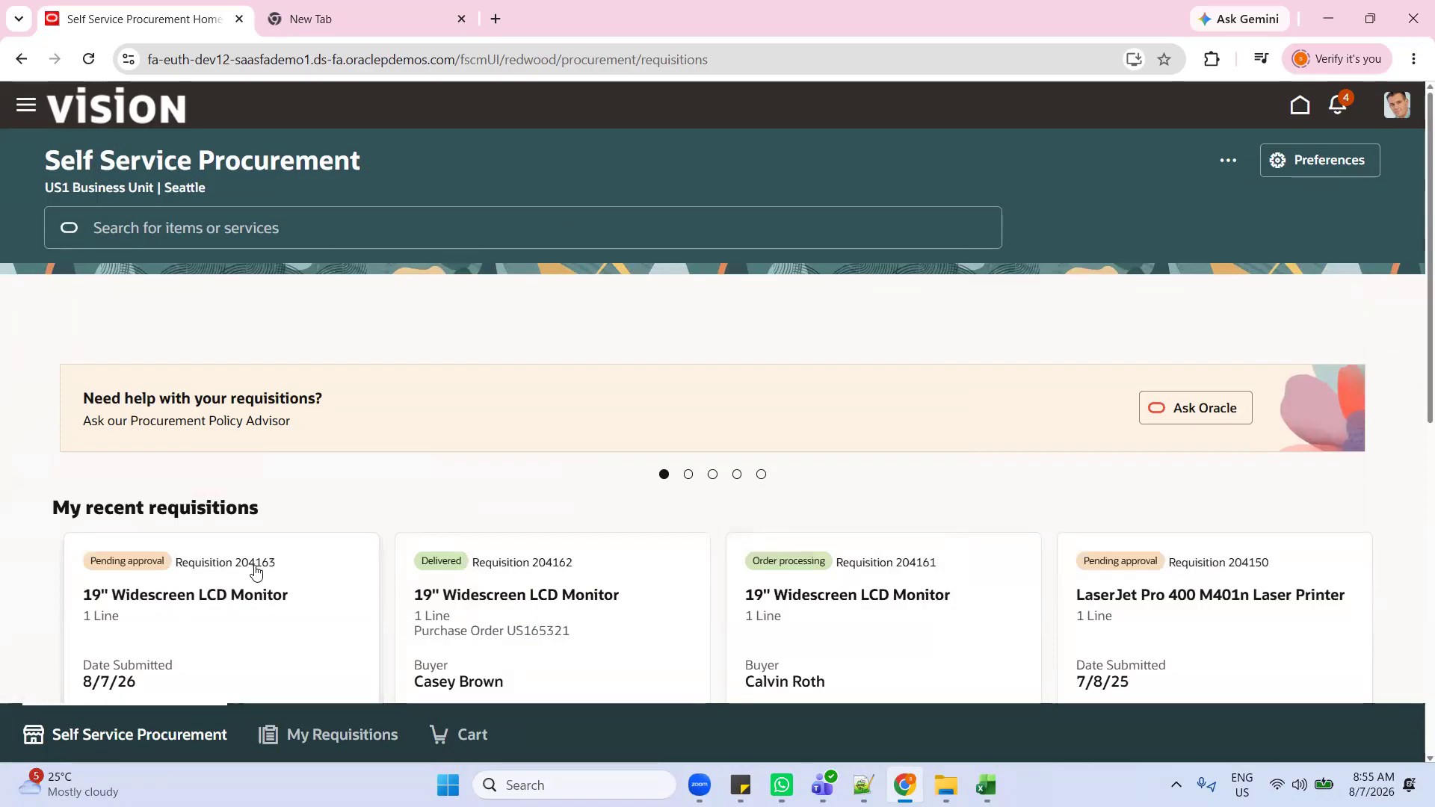
{"action": "scroll", "coordinate": [255, 568], "scroll_direction": "down", "scroll_amount": 1}
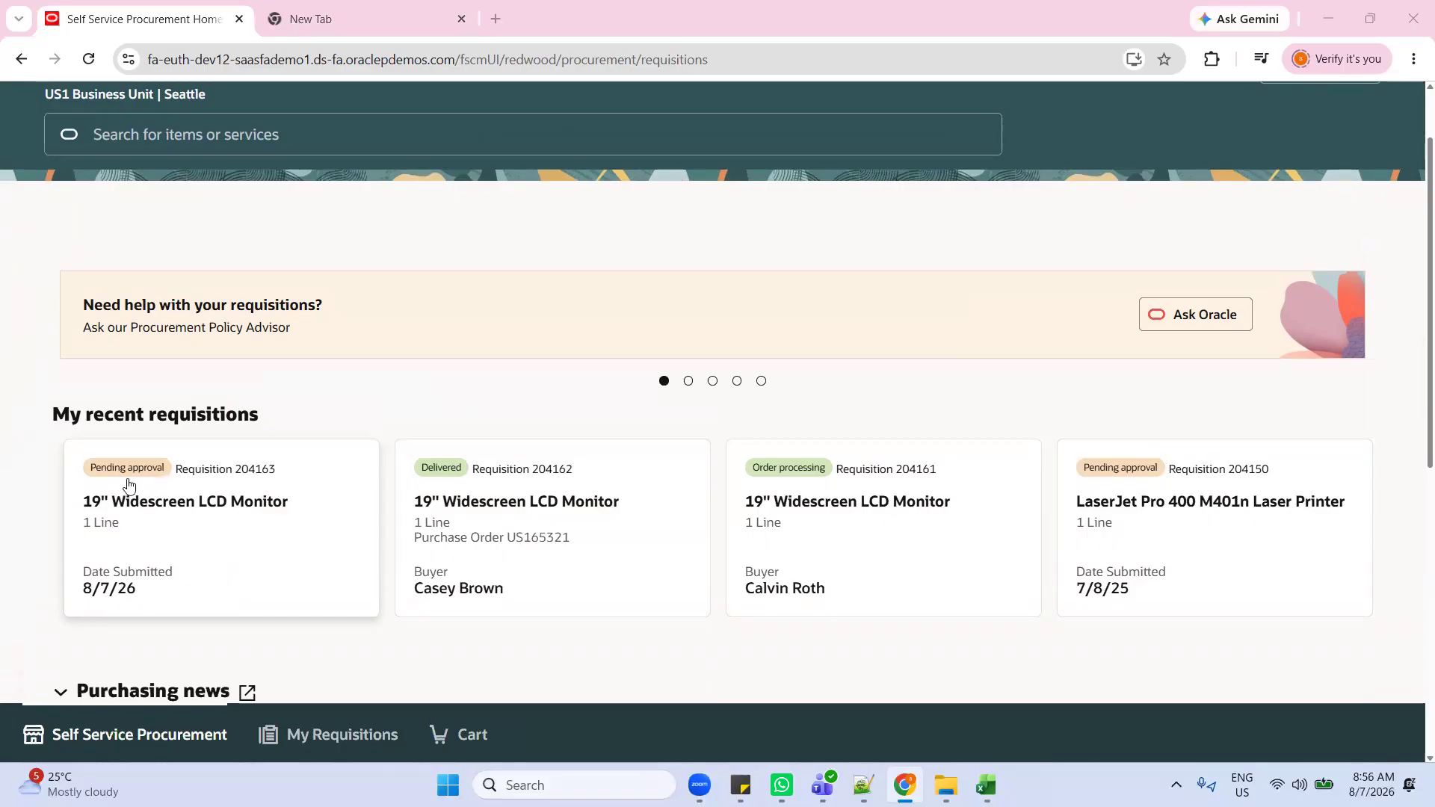
Step: Switch to the BT63NOTES file in Notepad++ and record the submitted requisition's number with the label "Requisition #" on a new line
{"action": "key", "text": "alt+Tab"}
{"action": "key", "text": "Return"}
{"action": "key", "text": "Return"}
{"action": "type", "text": "204163"}
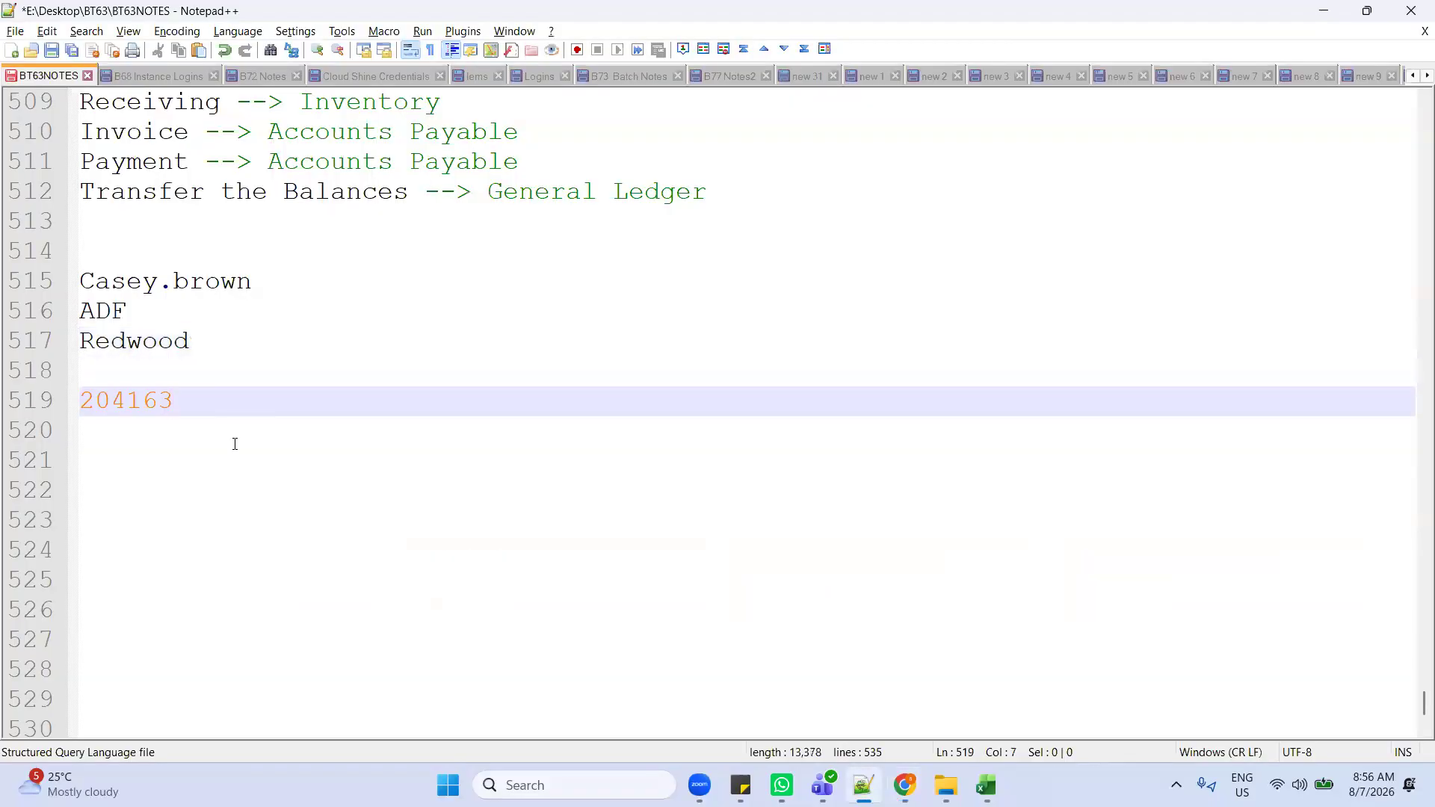
{"action": "left_click", "coordinate": [84, 400]}
{"action": "type", "text": "Req"}
{"action": "type", "text": "uisition "}
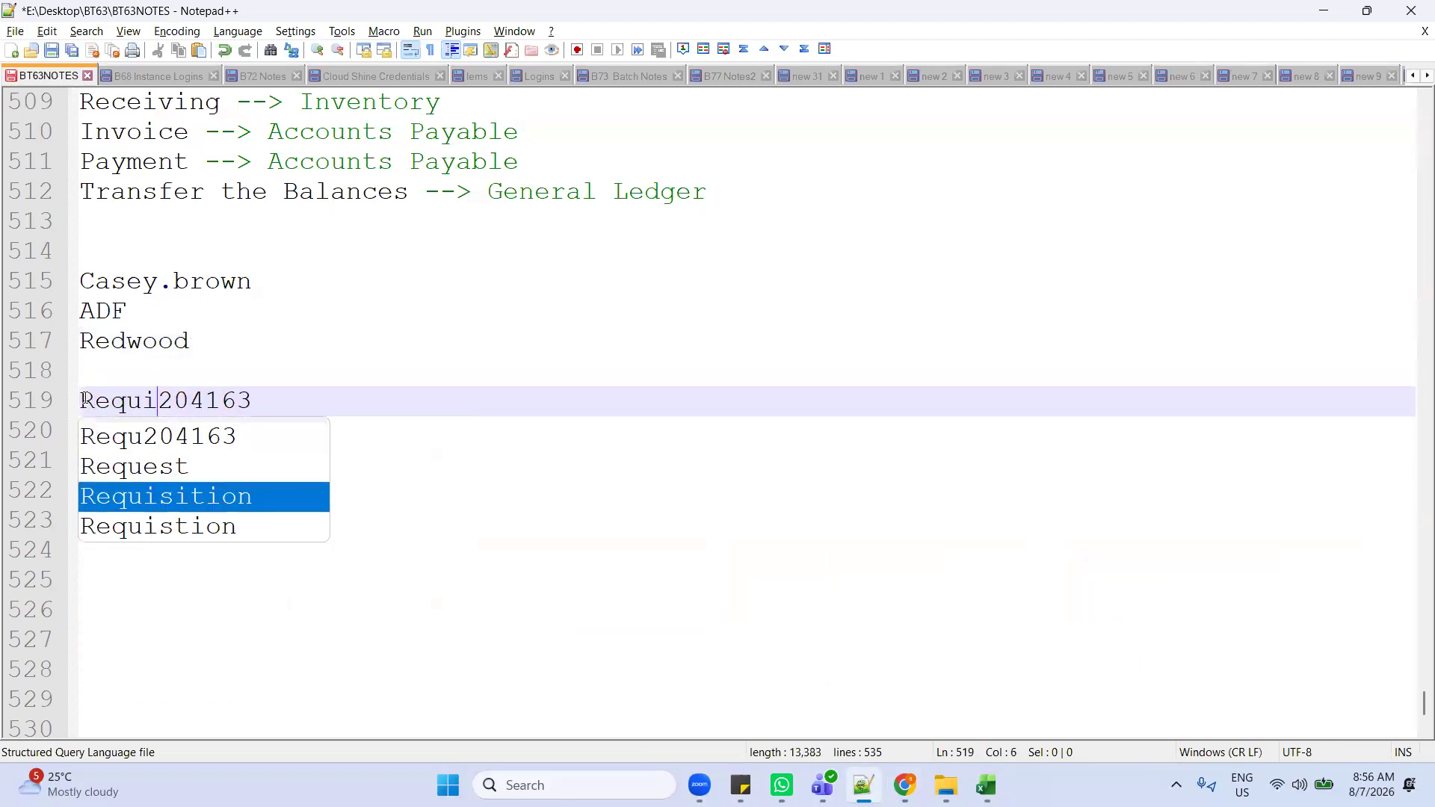
{"action": "type", "text": "#"}
Step: Check the new requisition's line in My Requisitions in the browser and copy its number from the Notepad++ notes
{"action": "key", "text": "alt+Tab"}
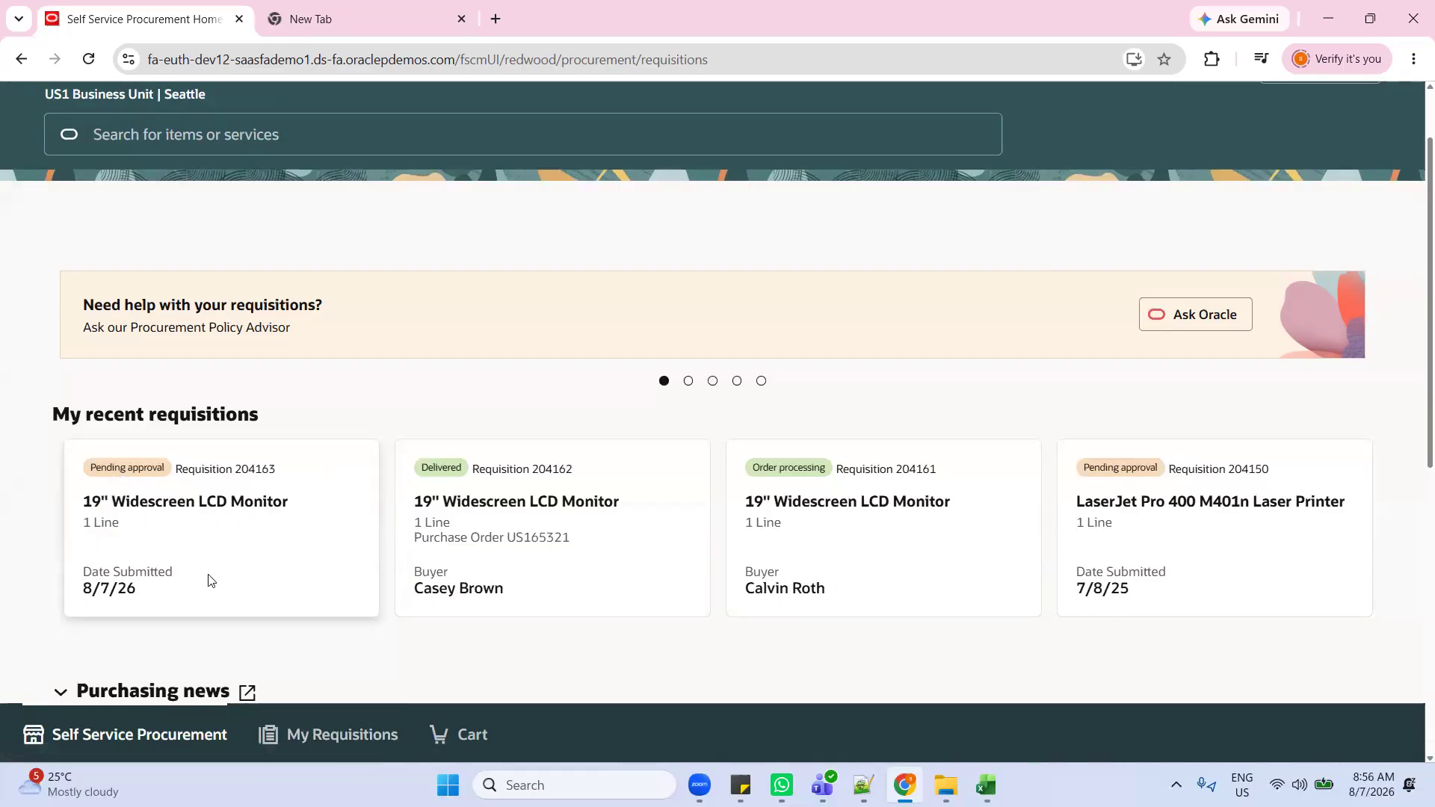
{"action": "left_click", "coordinate": [313, 734]}
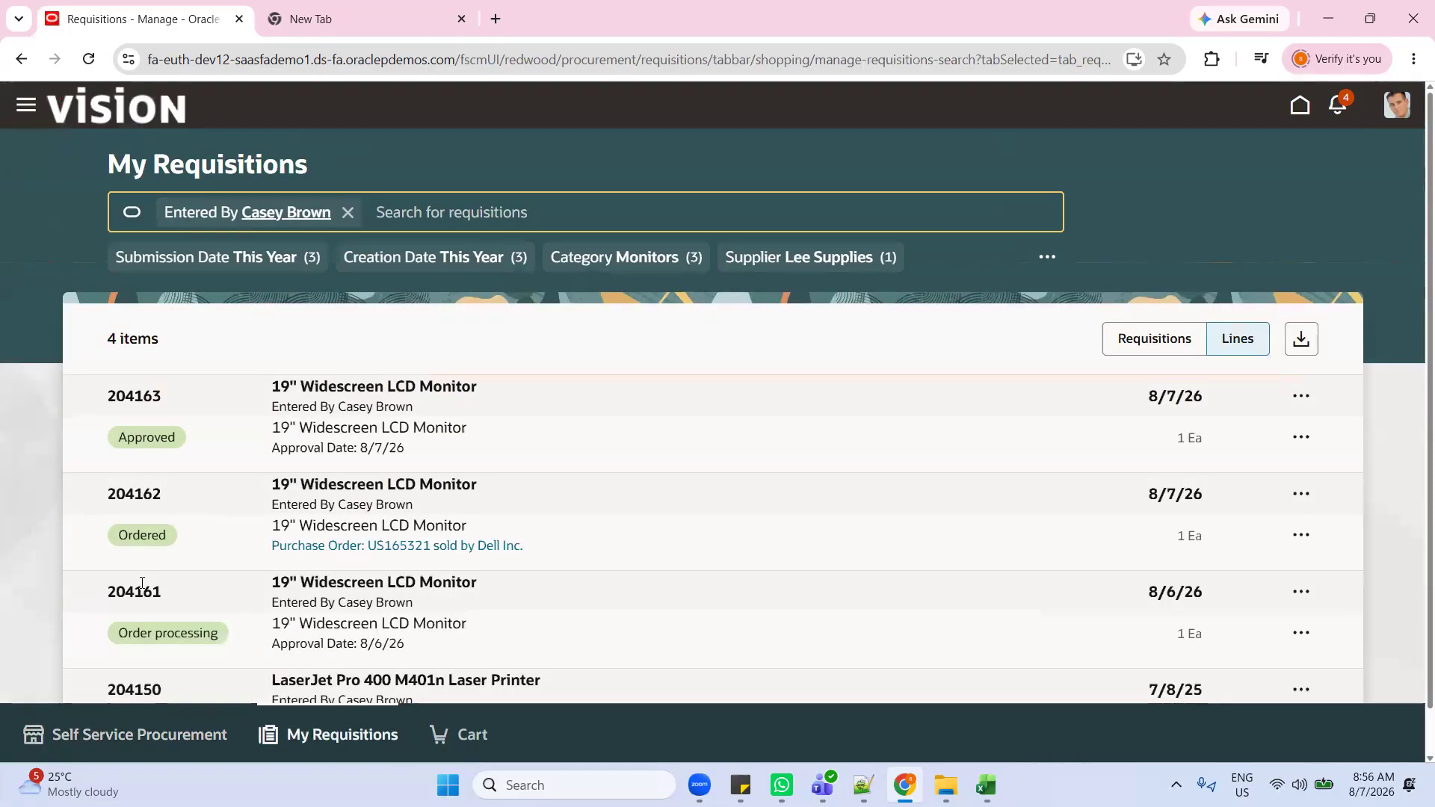
{"action": "key", "text": "alt+Tab"}
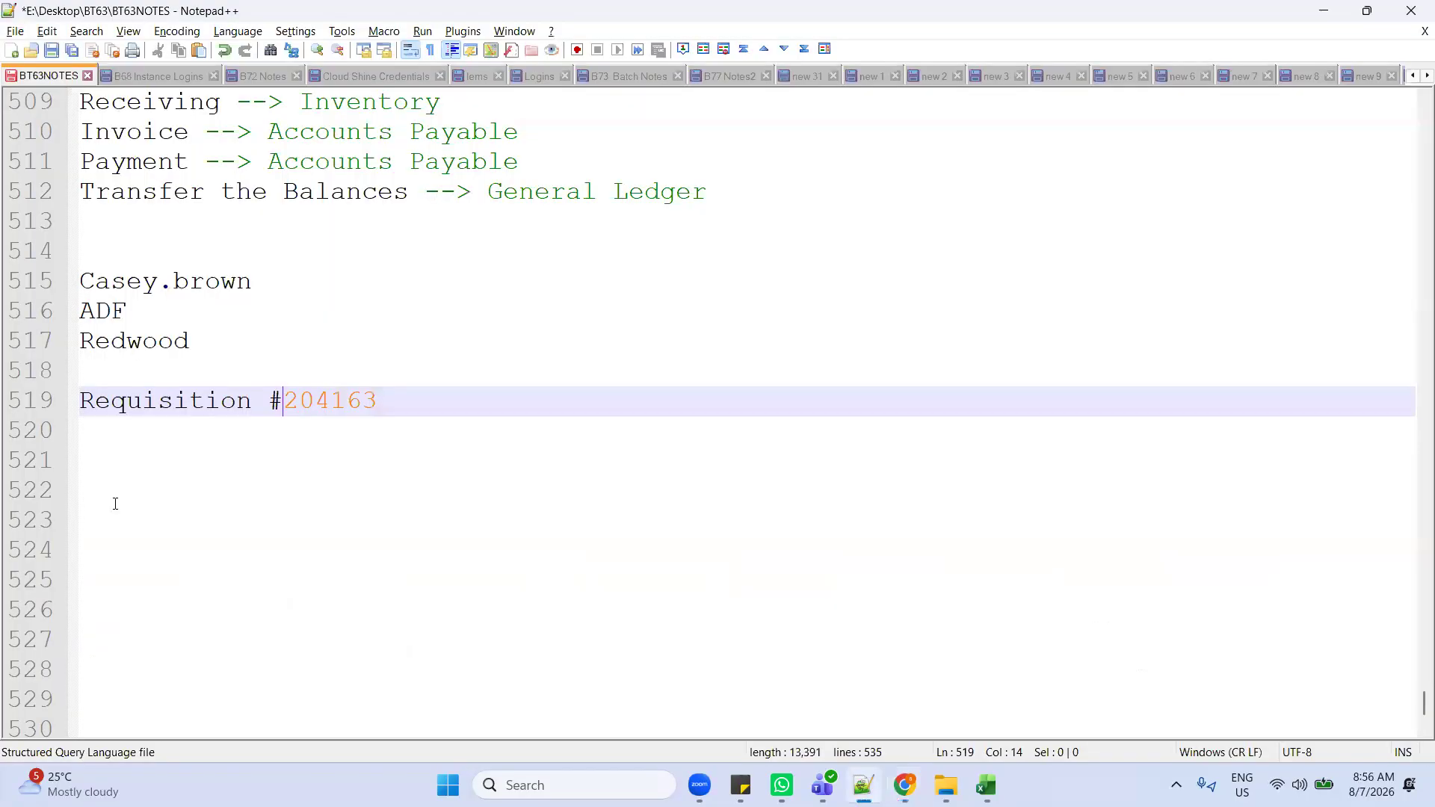
{"action": "double_click", "coordinate": [332, 404]}
{"action": "key", "text": "ctrl+c"}
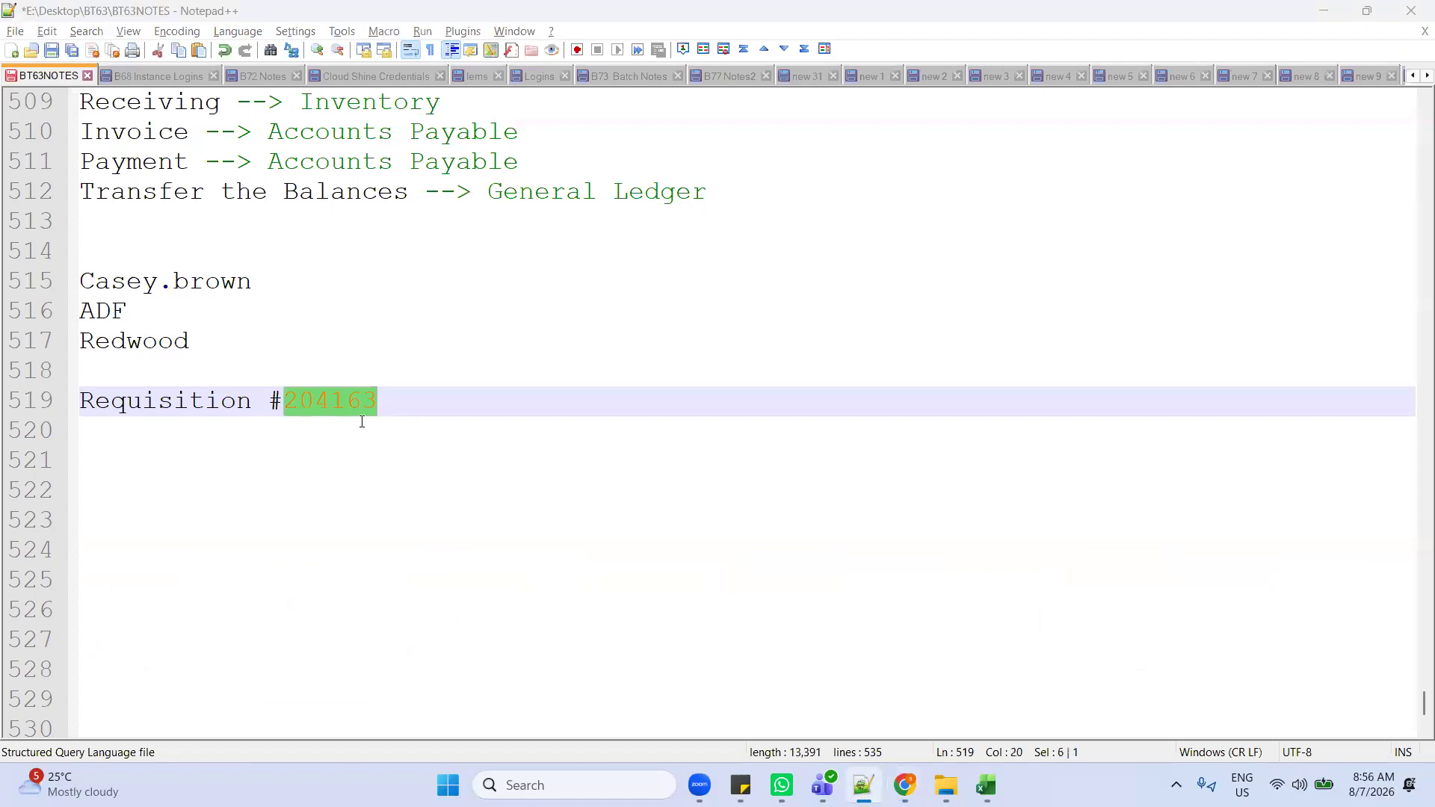
{"action": "key", "text": "alt+Tab"}
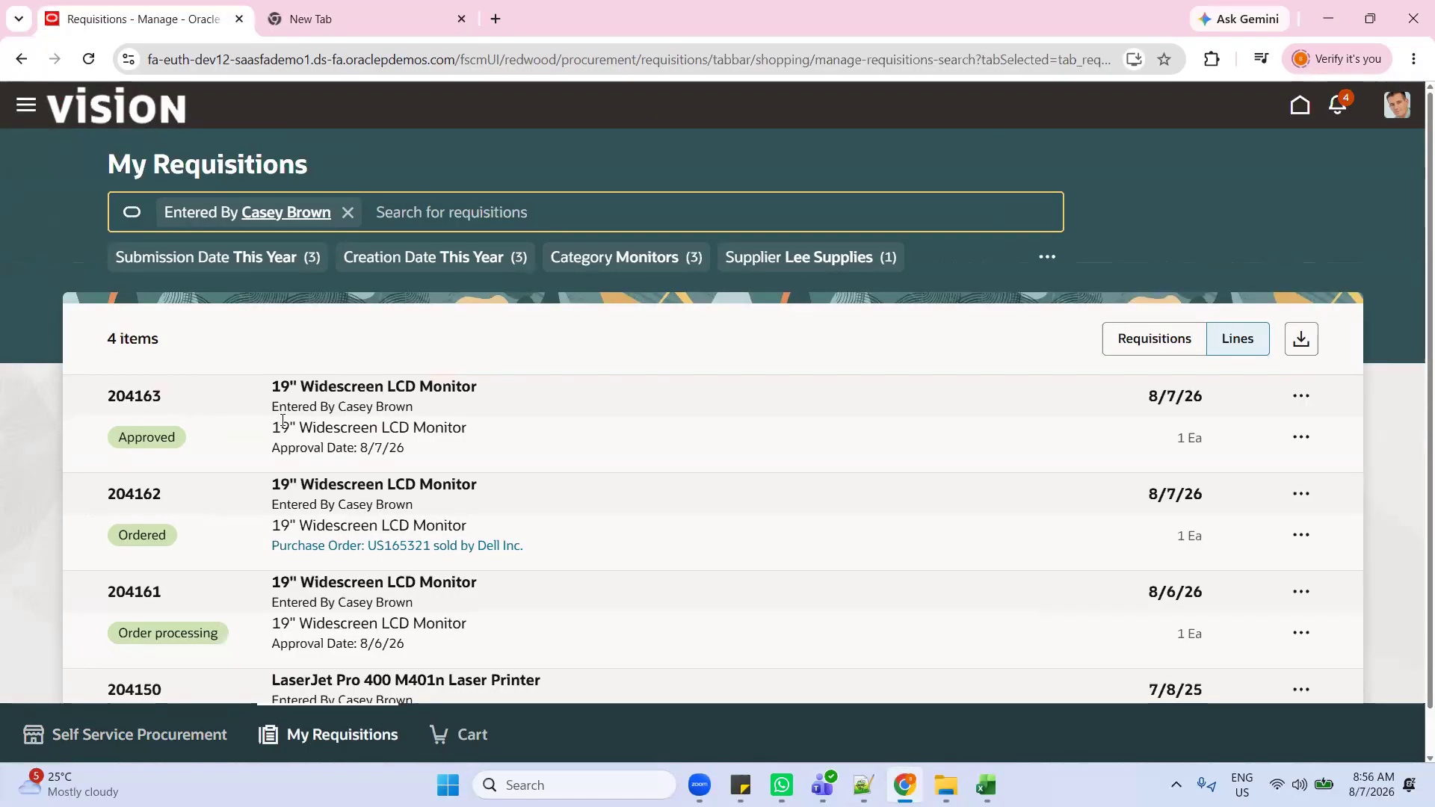
{"action": "left_click_drag", "start_coordinate": [267, 429], "coordinate": [507, 436]}
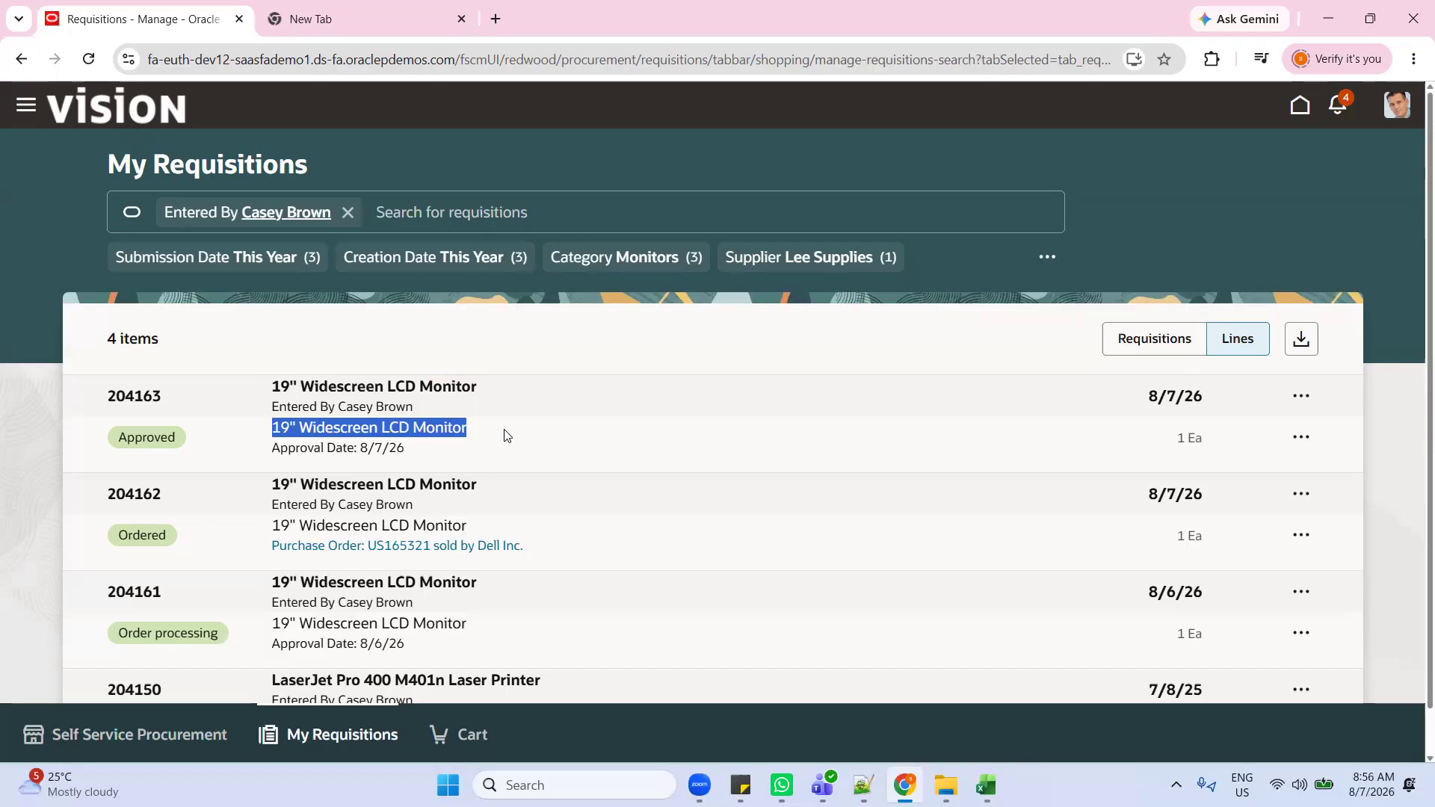
Step: Review the P2P Cycle outline in the Notepad++ notes, highlighting the Approved and Purchase Order entries
{"action": "key", "text": "alt+Tab"}
{"action": "scroll", "coordinate": [509, 397], "scroll_direction": "up", "scroll_amount": 10}
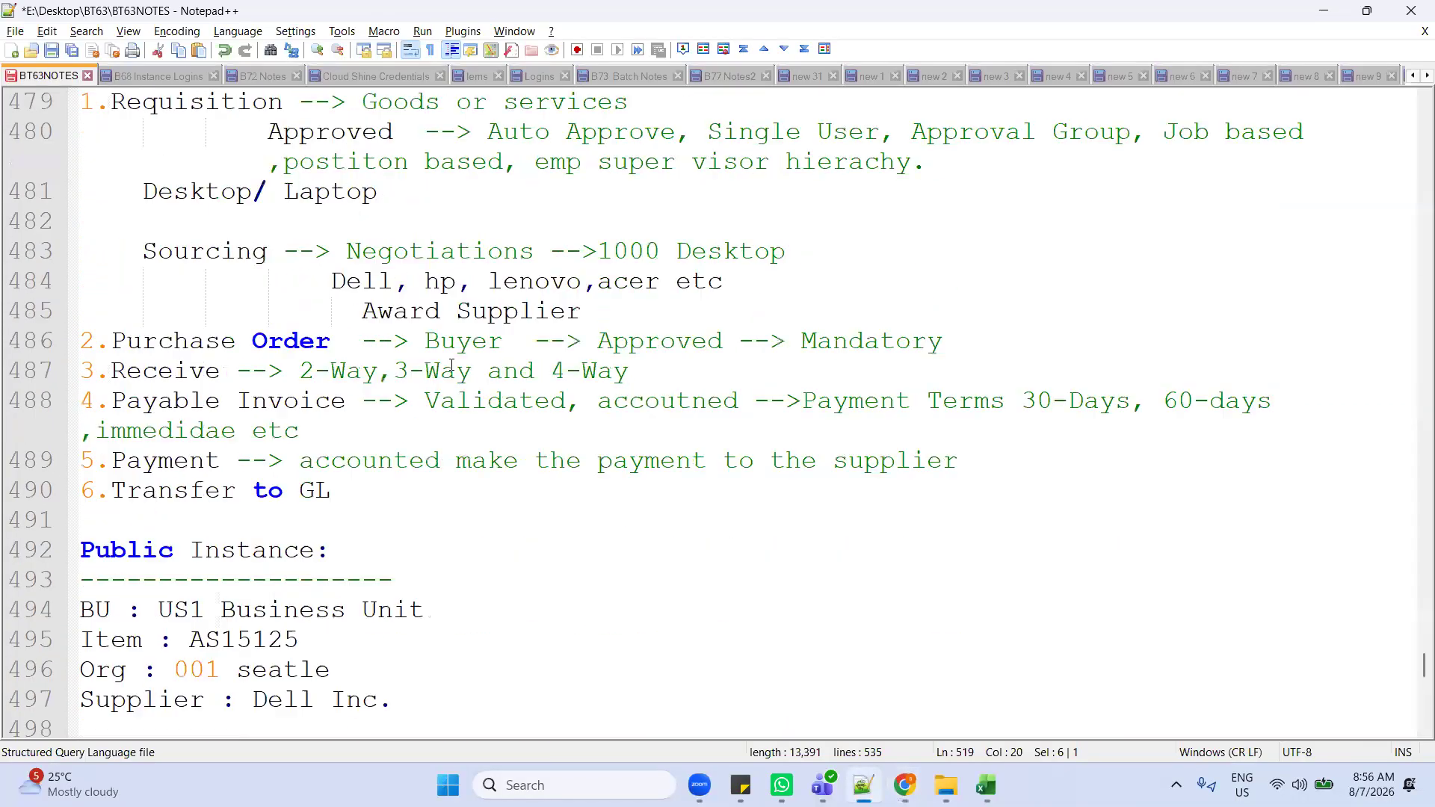
{"action": "scroll", "coordinate": [451, 366], "scroll_direction": "up", "scroll_amount": 3}
{"action": "left_click_drag", "start_coordinate": [112, 371], "coordinate": [373, 398]}
{"action": "scroll", "coordinate": [134, 459], "scroll_direction": "down", "scroll_amount": 2}
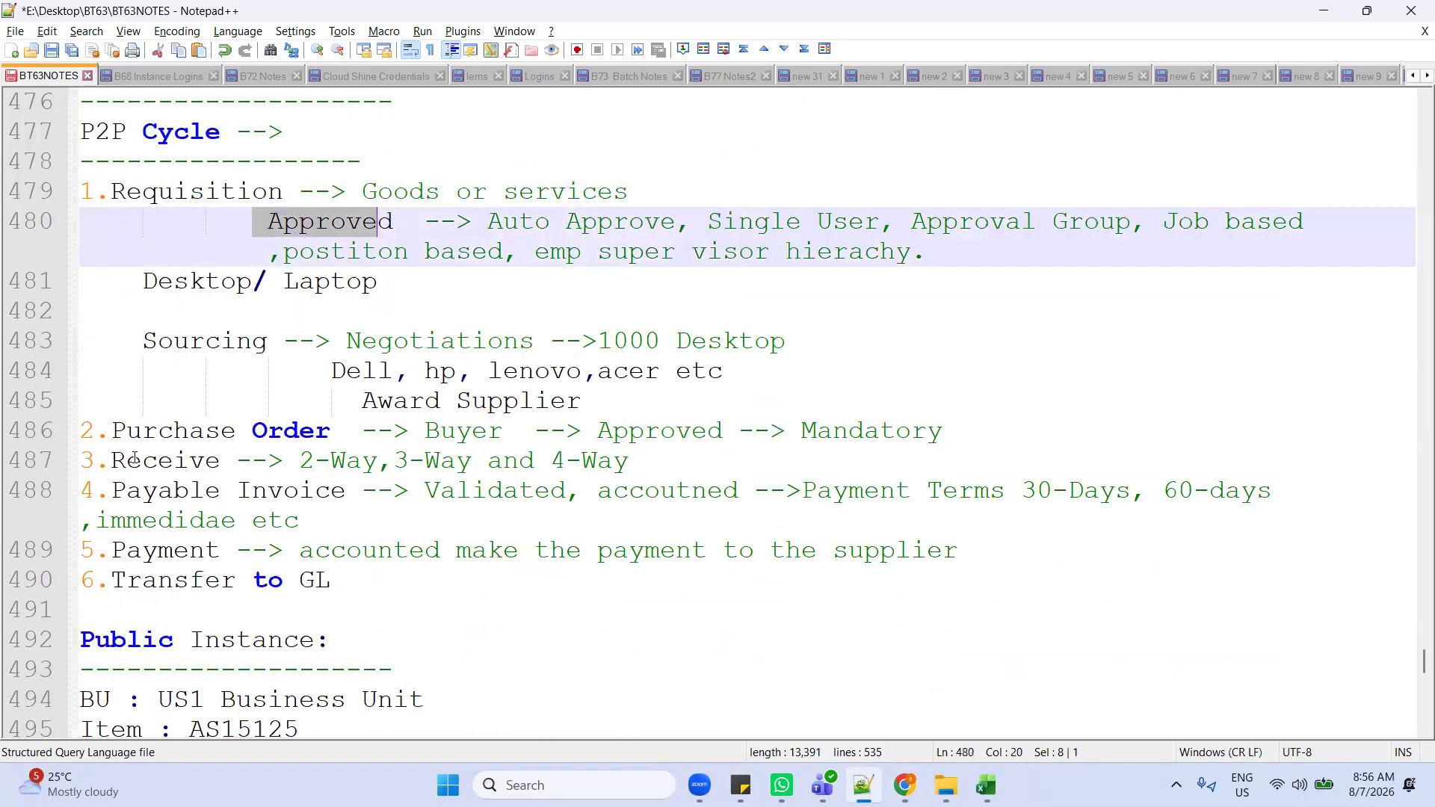
{"action": "left_click_drag", "start_coordinate": [115, 434], "coordinate": [322, 434]}
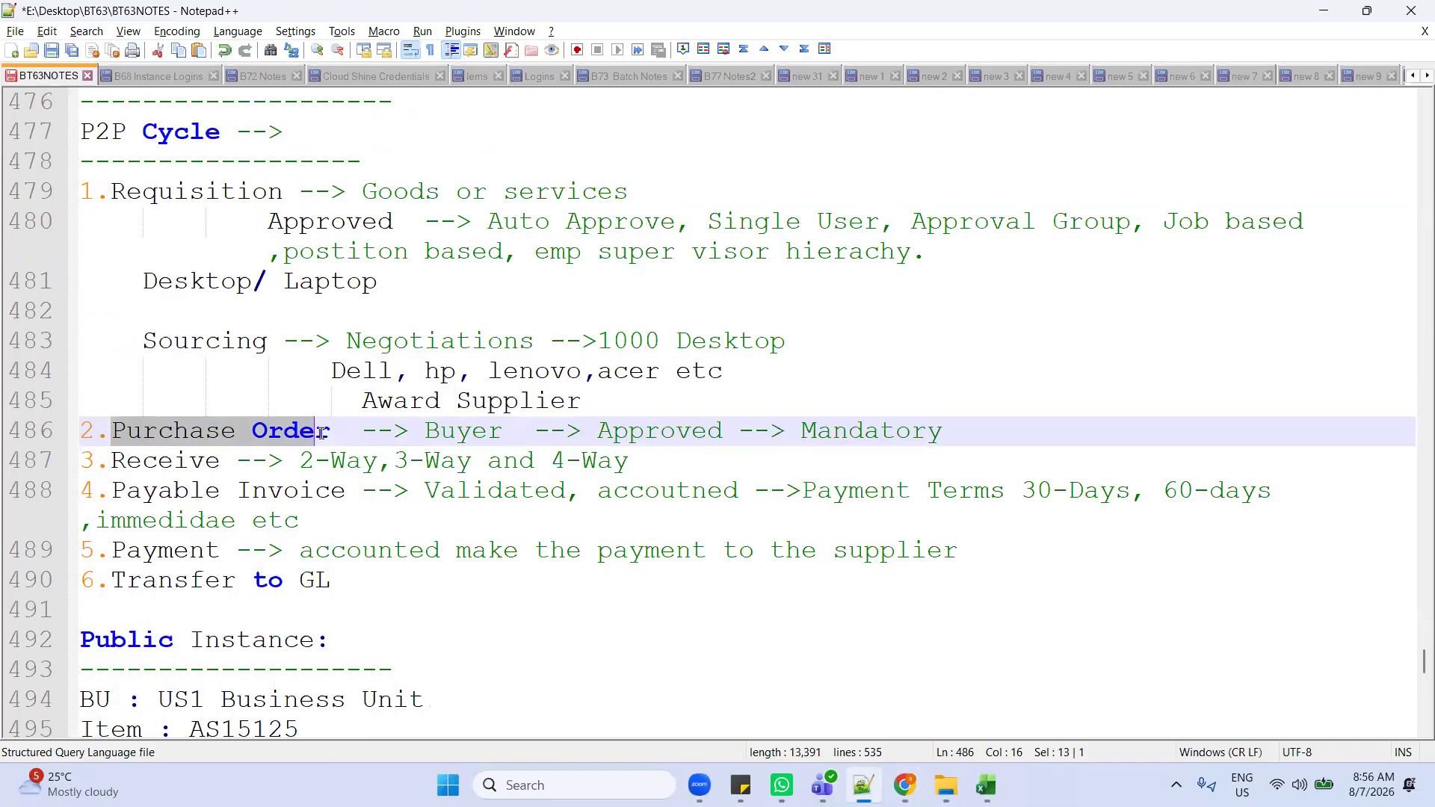
Step: Return to Oracle Fusion in the browser and open Process Requisitions from the Purchasing work area
{"action": "key", "text": "alt+Tab"}
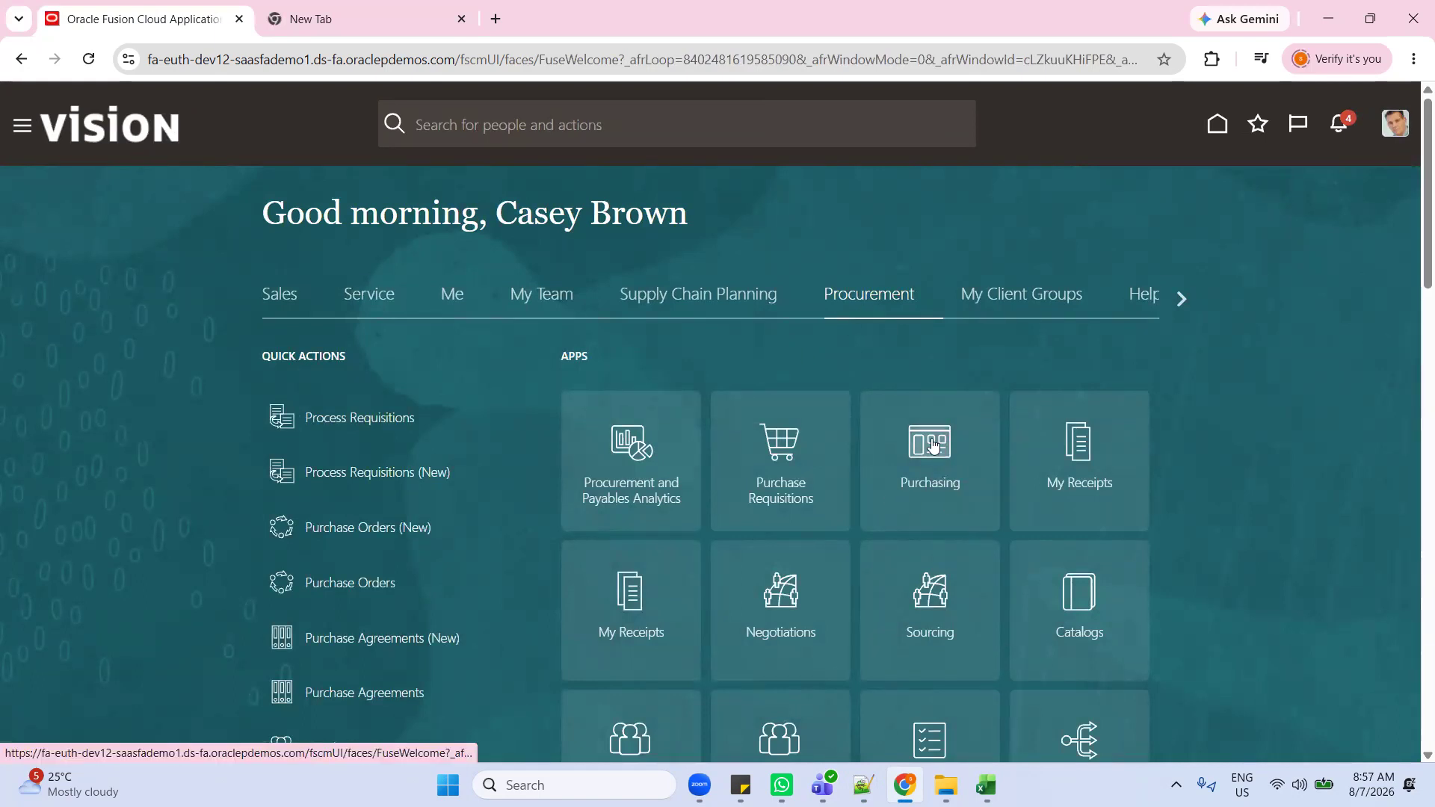
{"action": "left_click", "coordinate": [919, 482]}
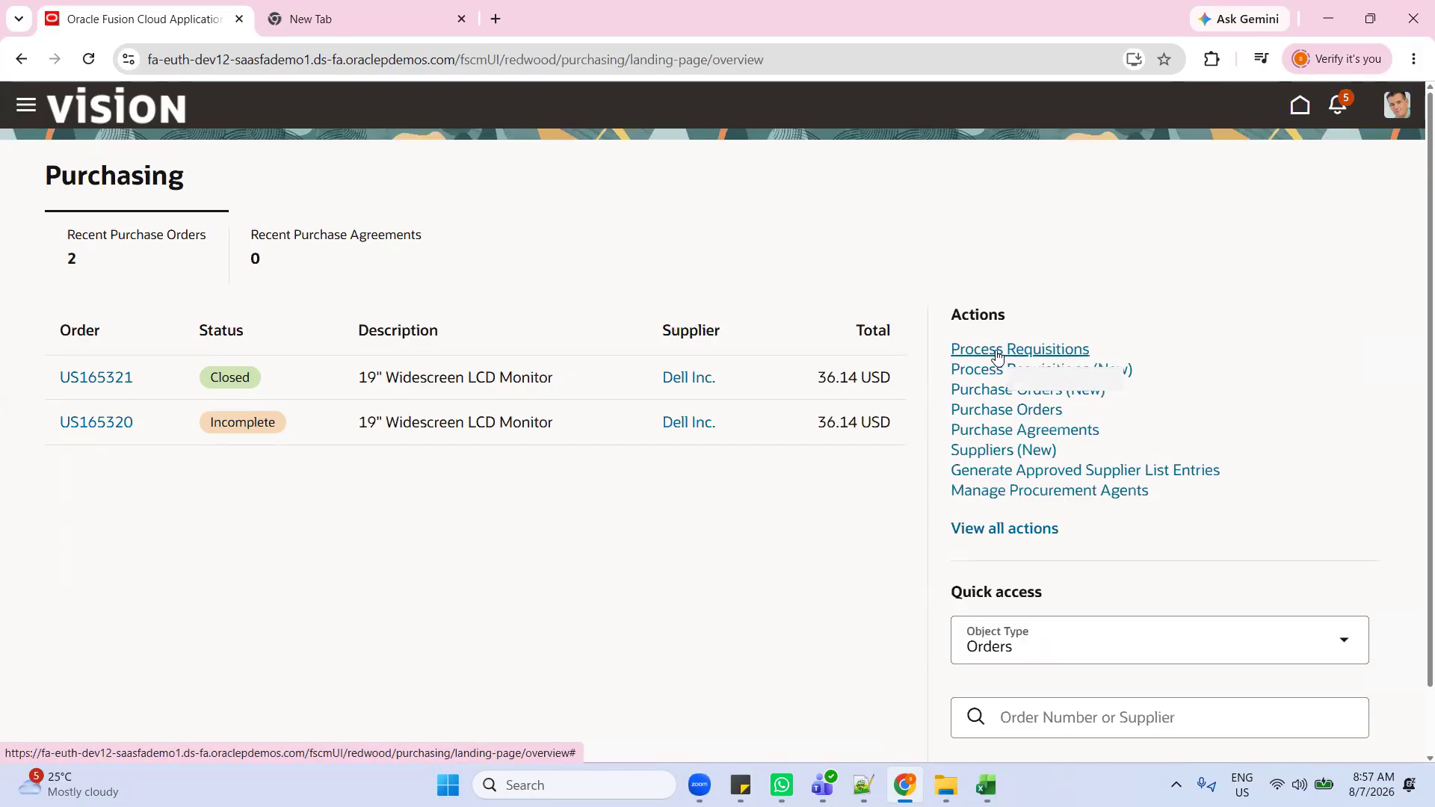
{"action": "left_click", "coordinate": [998, 353]}
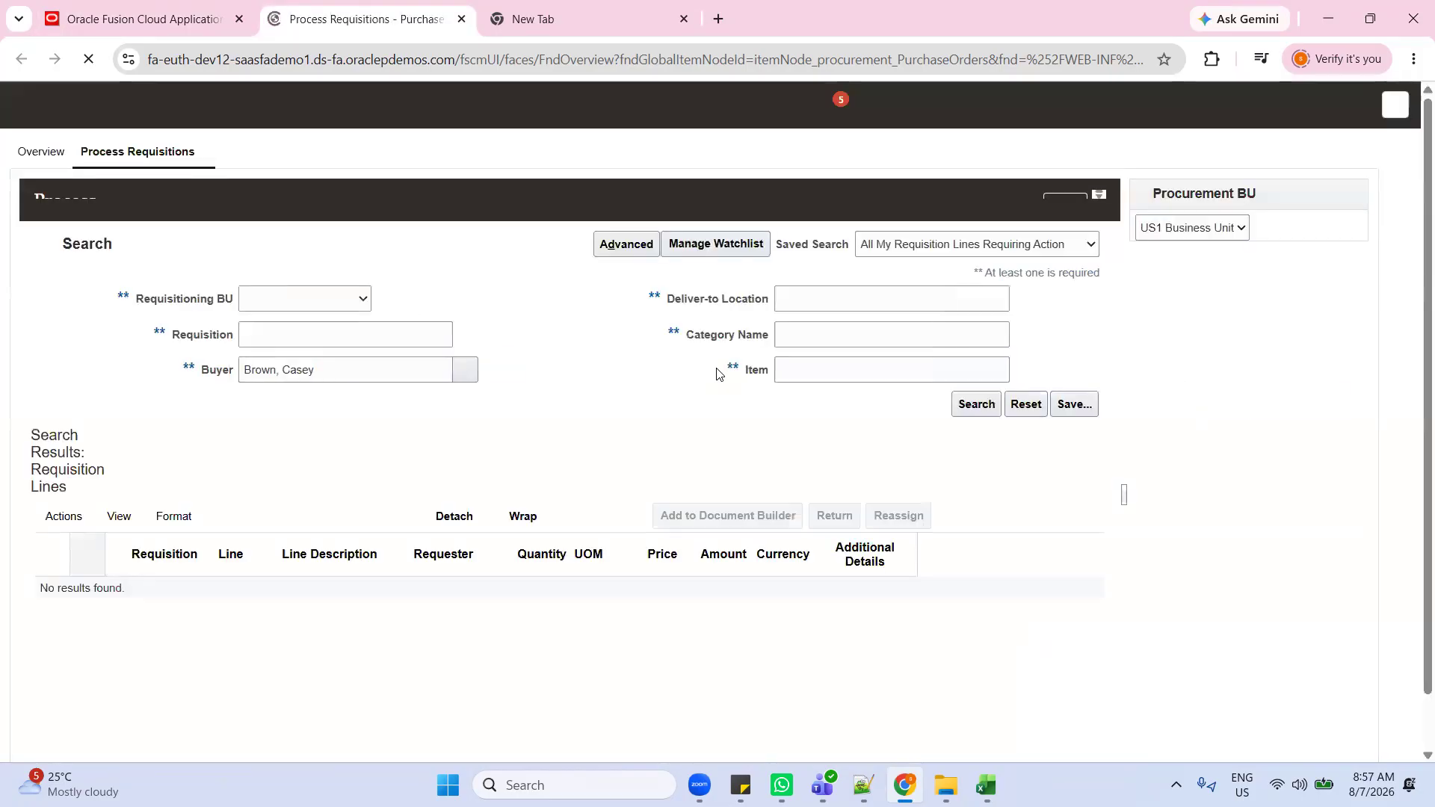
Step: Search the requisition lines by the copied requisition number with the Buyer criterion cleared
{"action": "left_click", "coordinate": [312, 356]}
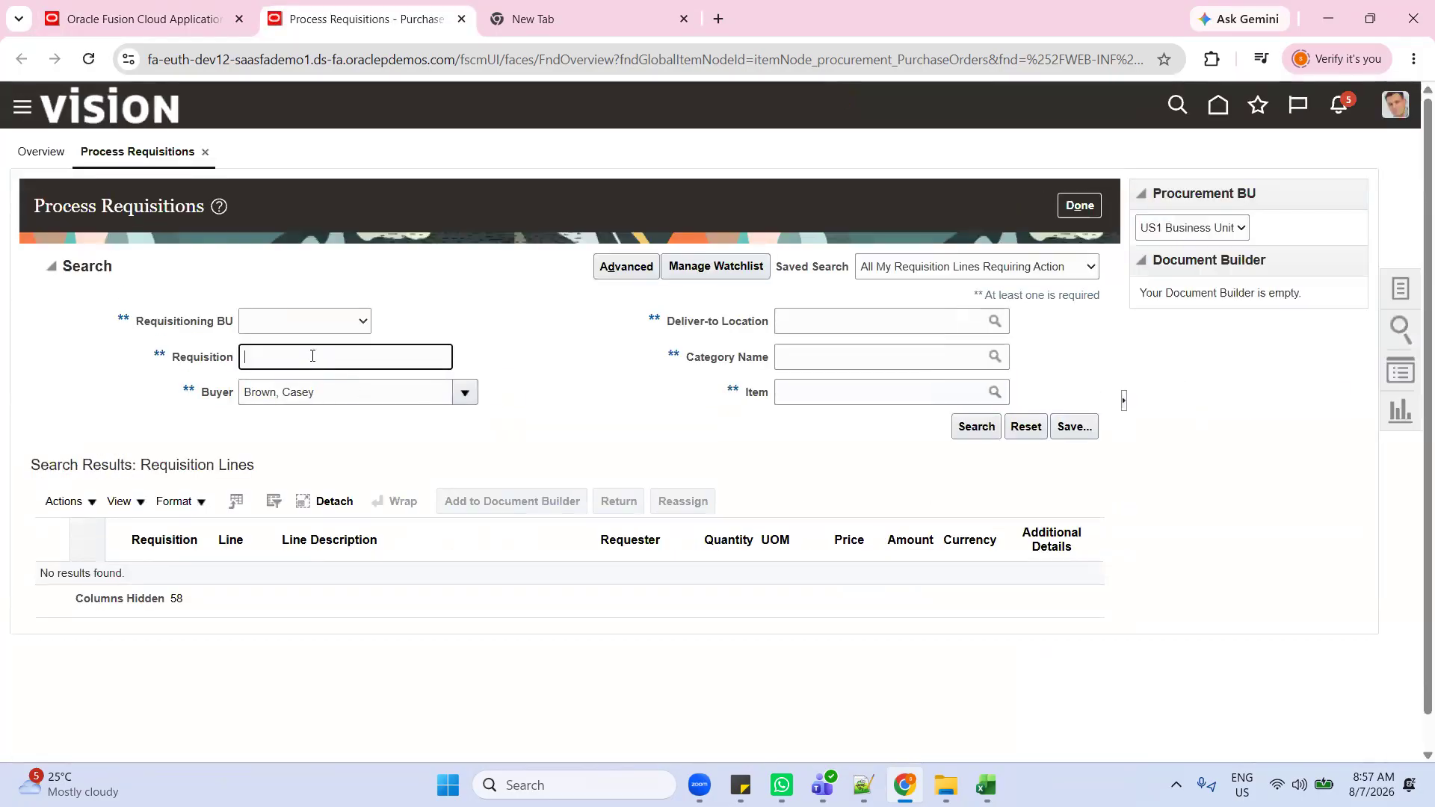
{"action": "key", "text": "ctrl+v"}
{"action": "left_click", "coordinate": [359, 402]}
{"action": "left_click_drag", "start_coordinate": [359, 403], "coordinate": [214, 406]}
{"action": "key", "text": "Delete"}
{"action": "key", "text": "Delete"}
{"action": "key", "text": "Delete"}
{"action": "key", "text": "Delete"}
{"action": "key", "text": "Delete"}
{"action": "key", "text": "Delete"}
{"action": "key", "text": "Delete"}
{"action": "key", "text": "Delete"}
{"action": "key", "text": "Delete"}
{"action": "key", "text": "Delete"}
{"action": "key", "text": "Delete"}
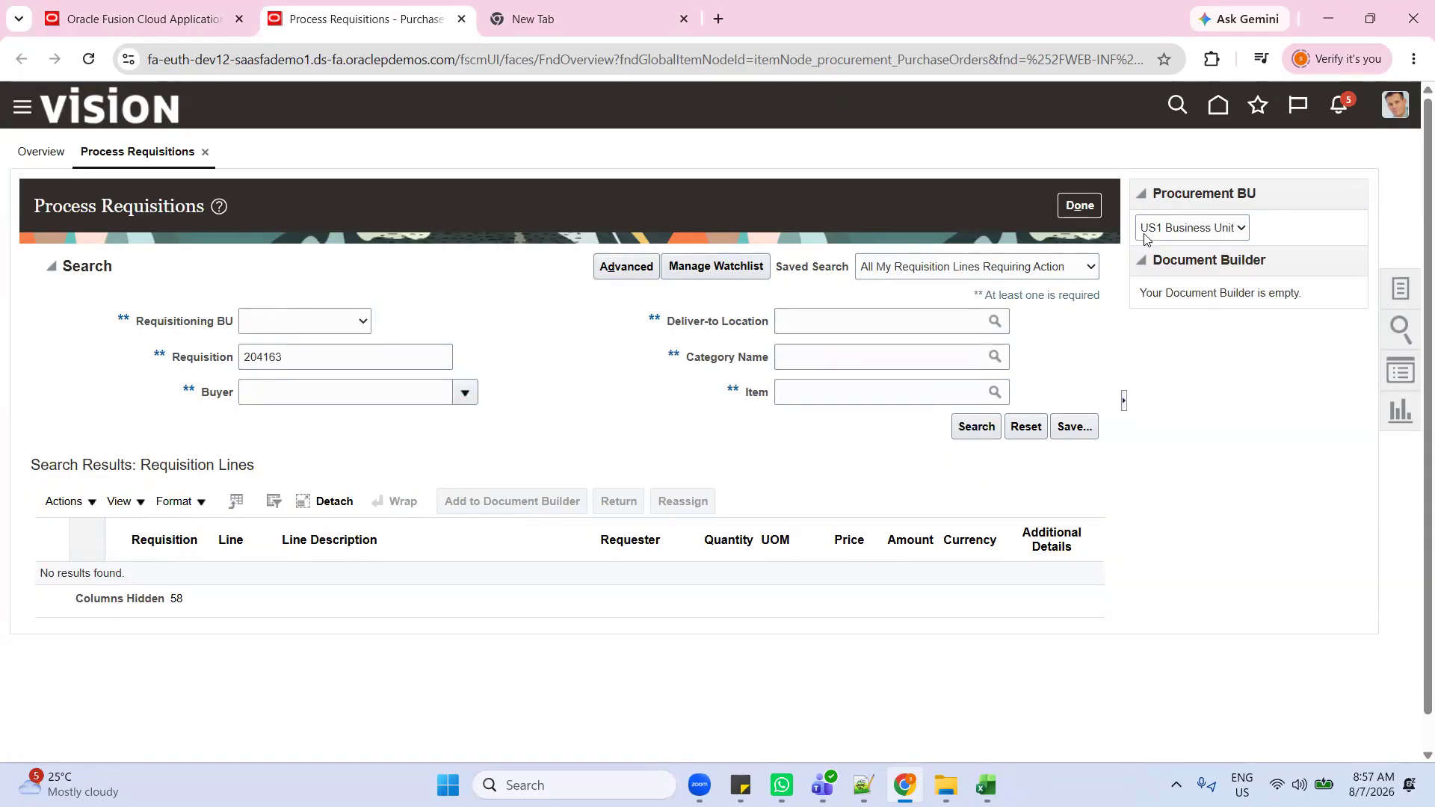
{"action": "left_click", "coordinate": [978, 429]}
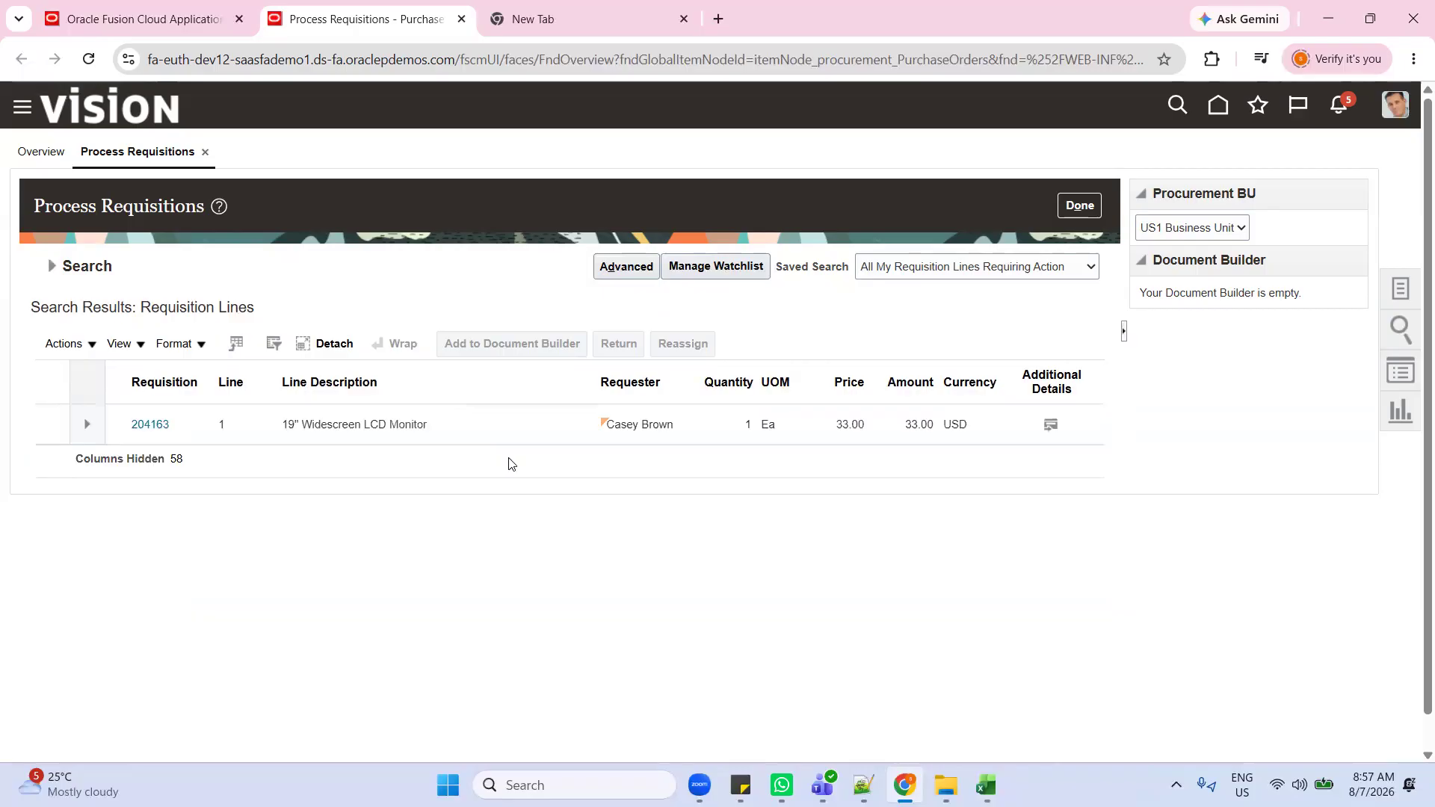
Step: Add the 19" Widescreen LCD Monitor line to the Document Builder as a new order with supplier Dell Inc
{"action": "left_click", "coordinate": [500, 412]}
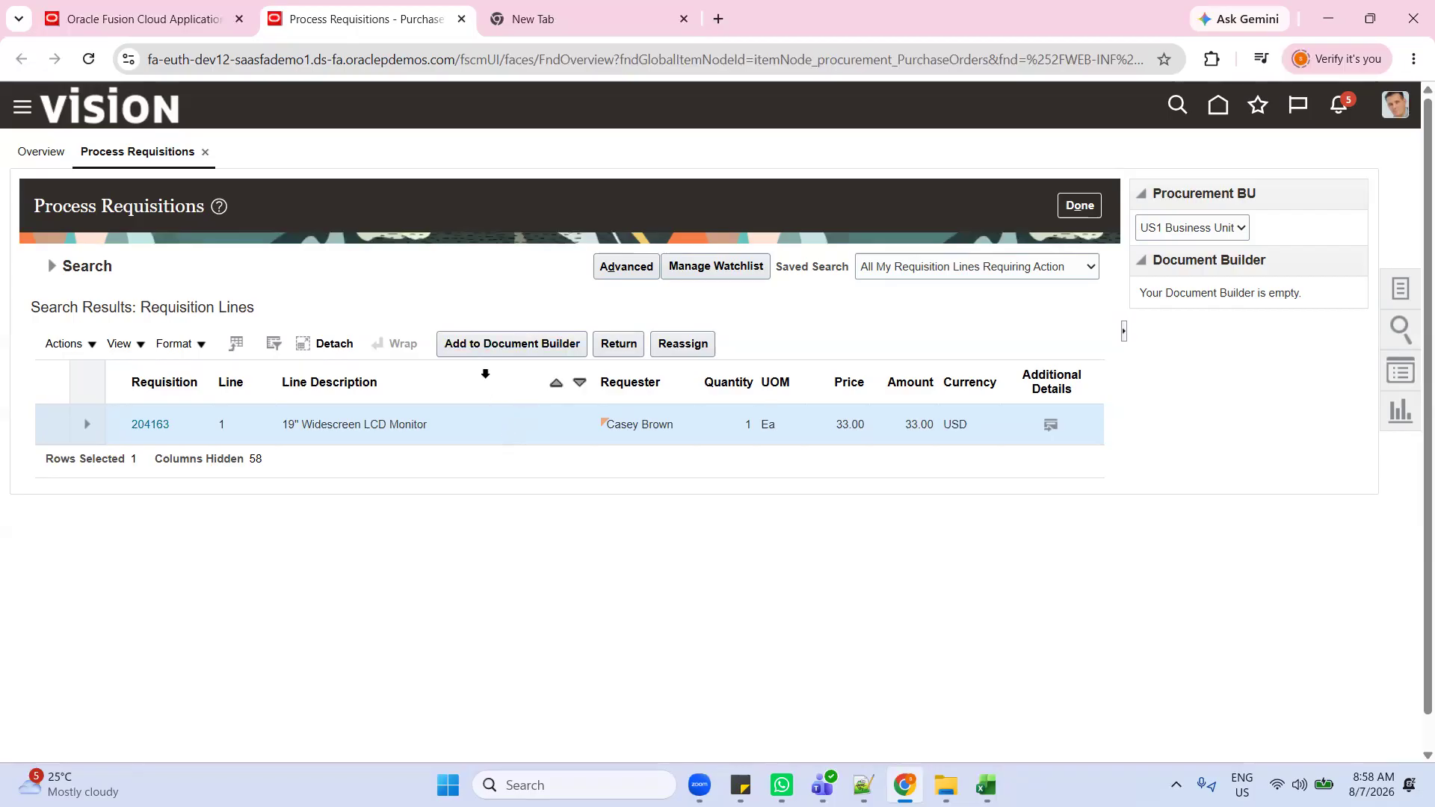
{"action": "left_click", "coordinate": [499, 344]}
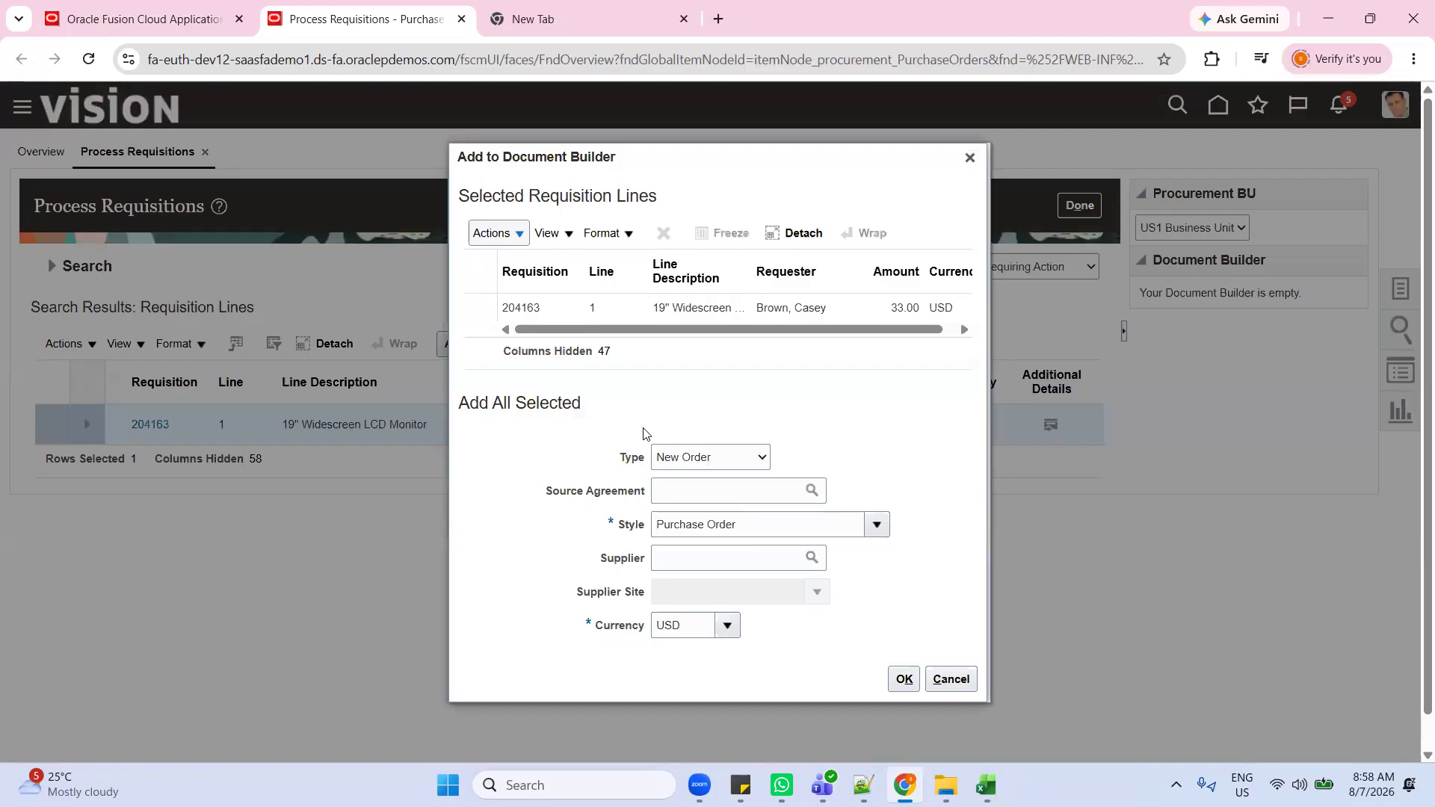
{"action": "left_click", "coordinate": [728, 549]}
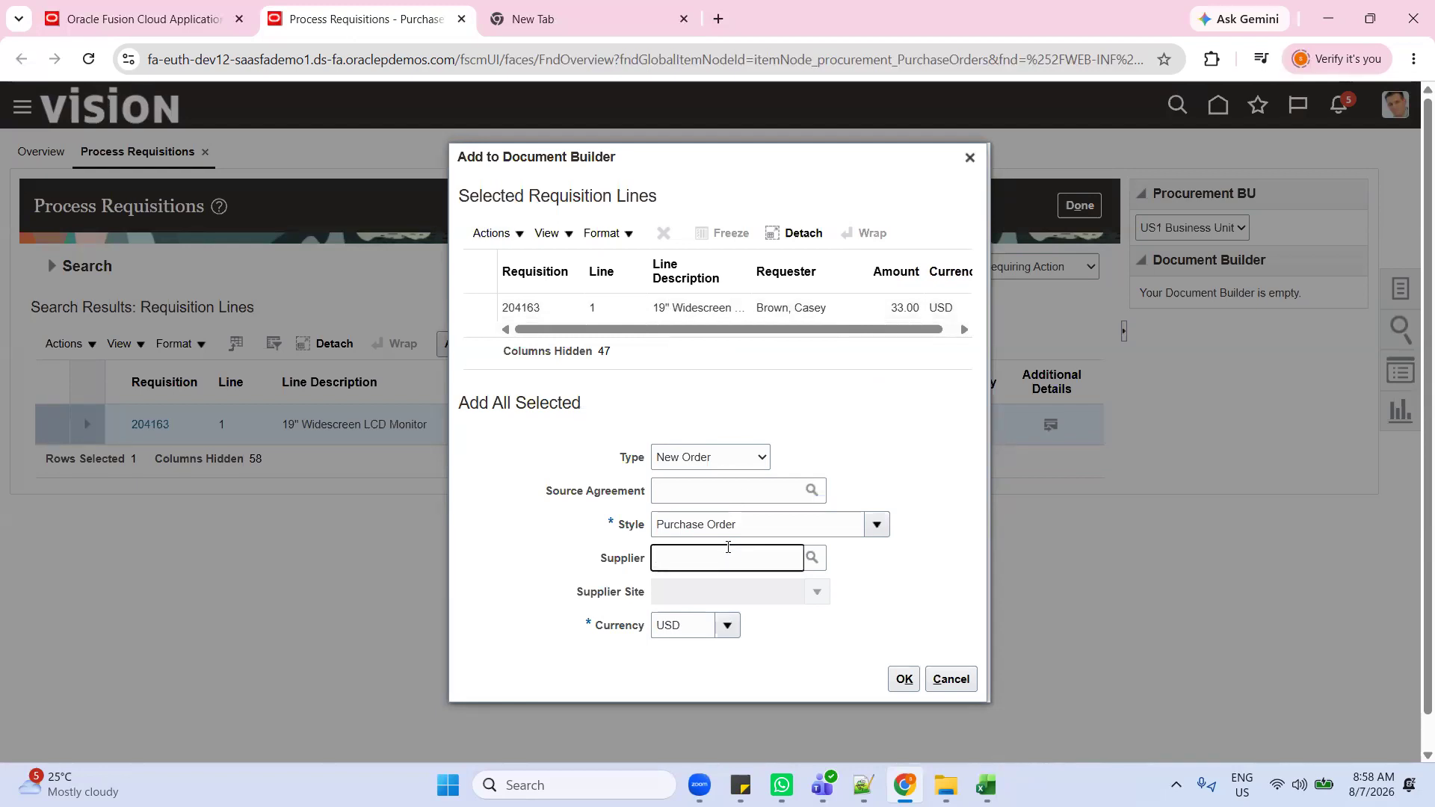
{"action": "type", "text": "Dell"}
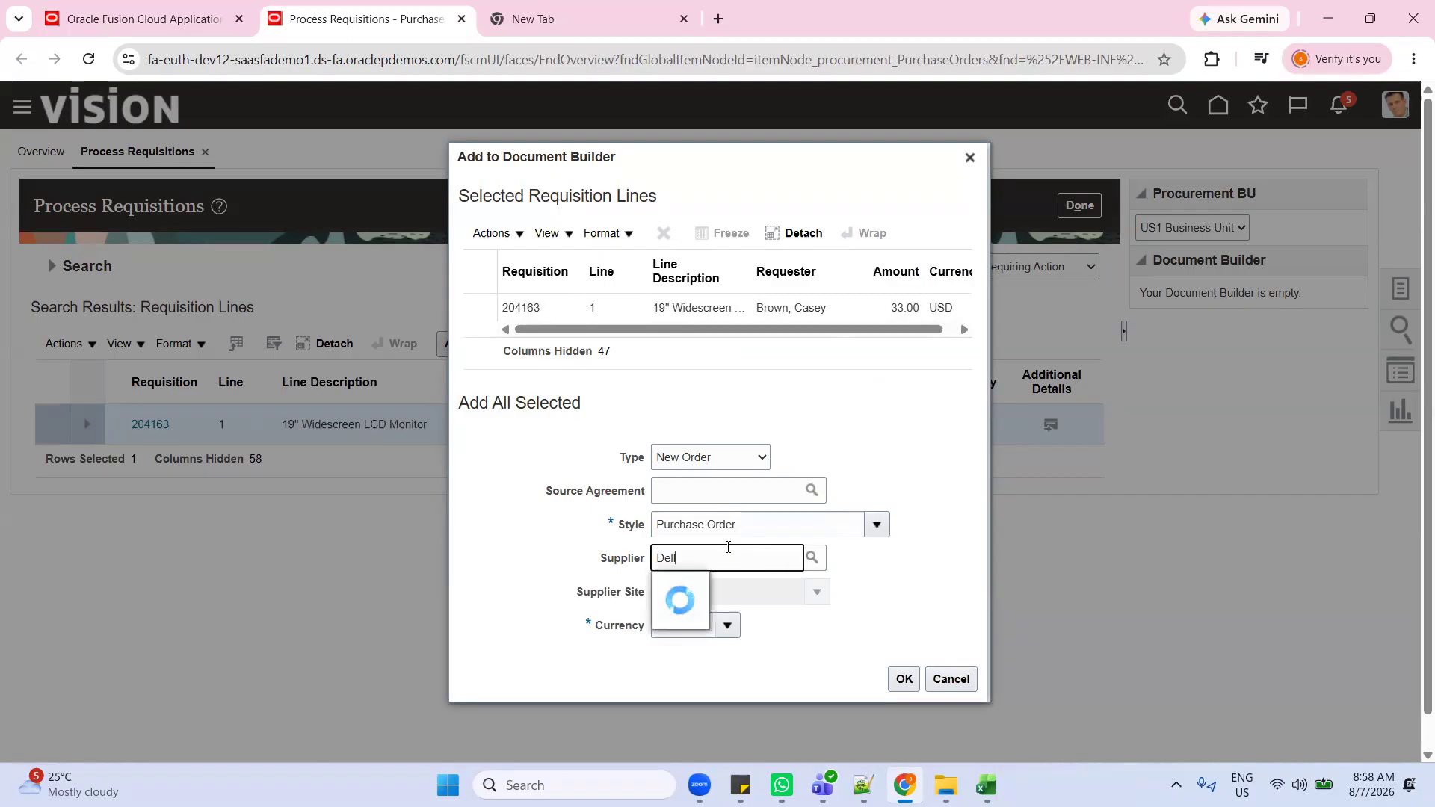
{"action": "left_click", "coordinate": [728, 593]}
{"action": "key", "text": "Tab"}
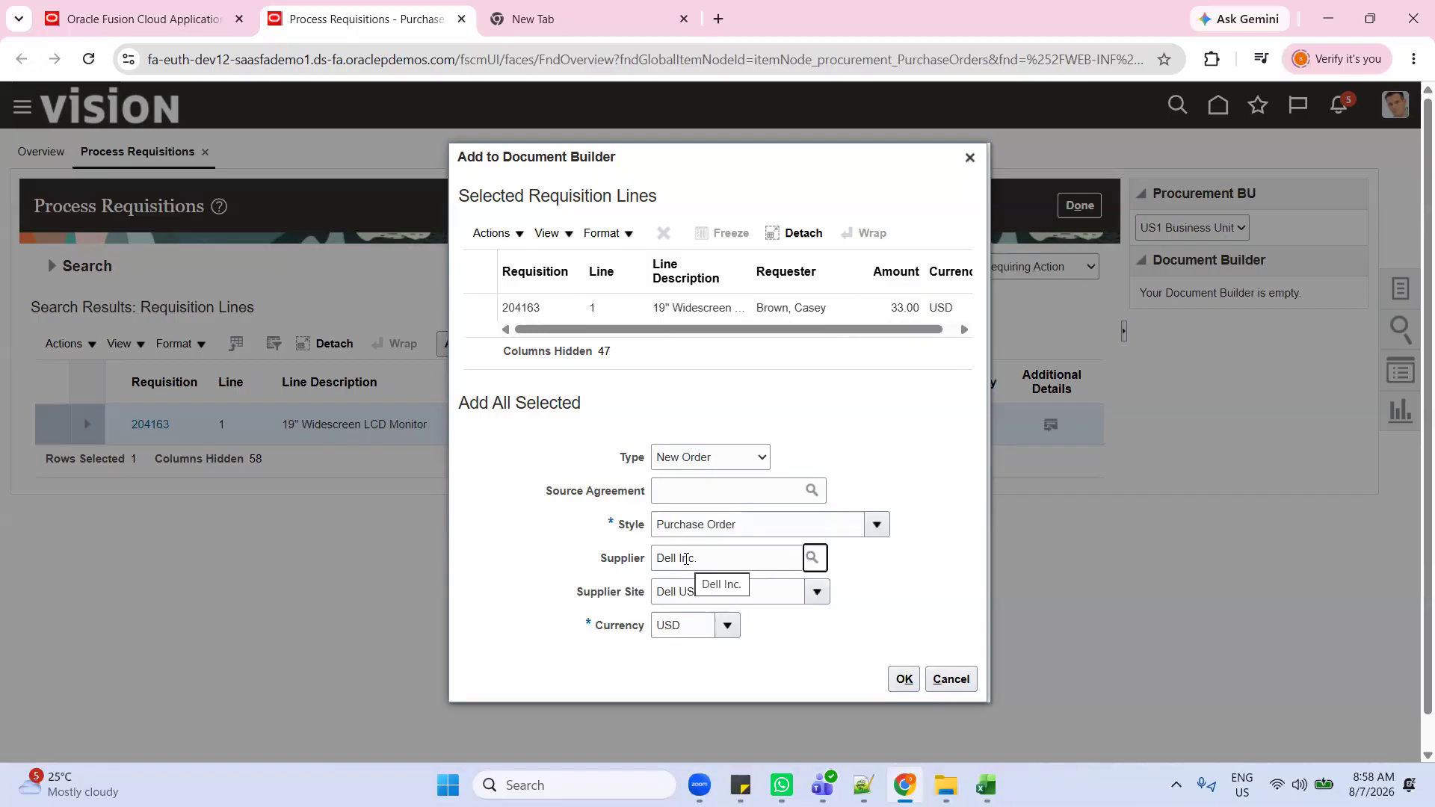
{"action": "left_click", "coordinate": [903, 679]}
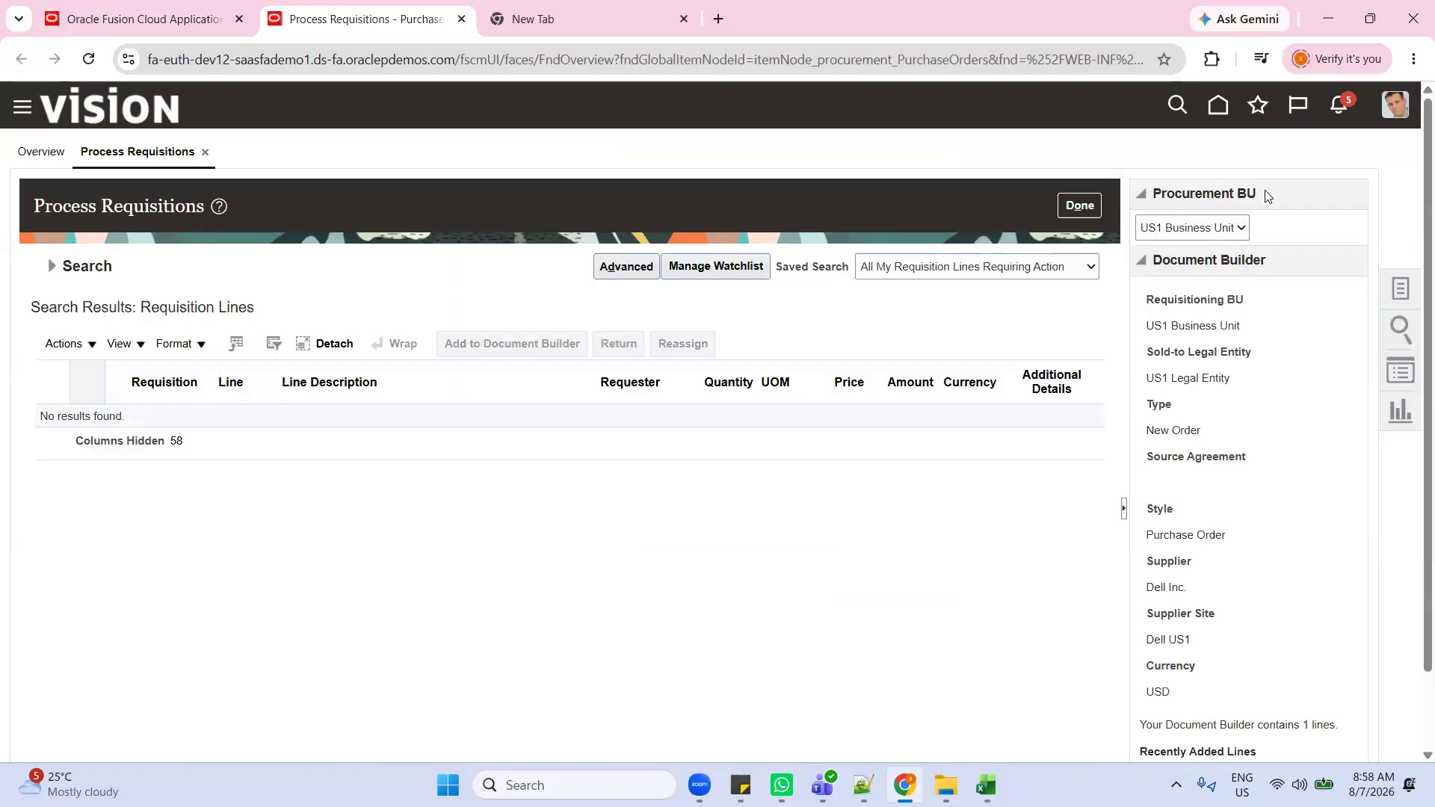
Step: Create the purchase order from the Document Builder and copy the new order's number
{"action": "scroll", "coordinate": [1297, 411], "scroll_direction": "down", "scroll_amount": 2}
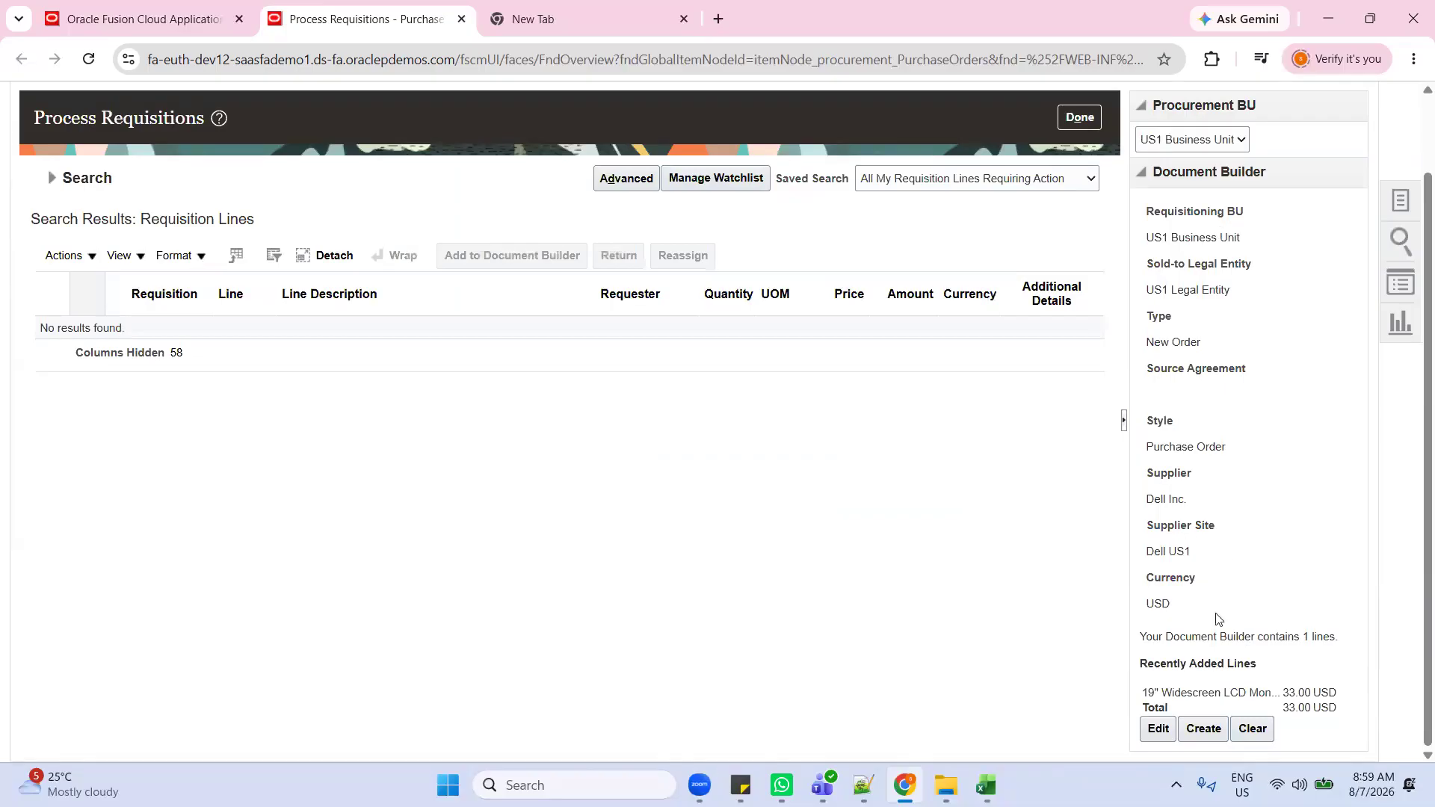
{"action": "left_click", "coordinate": [1203, 728]}
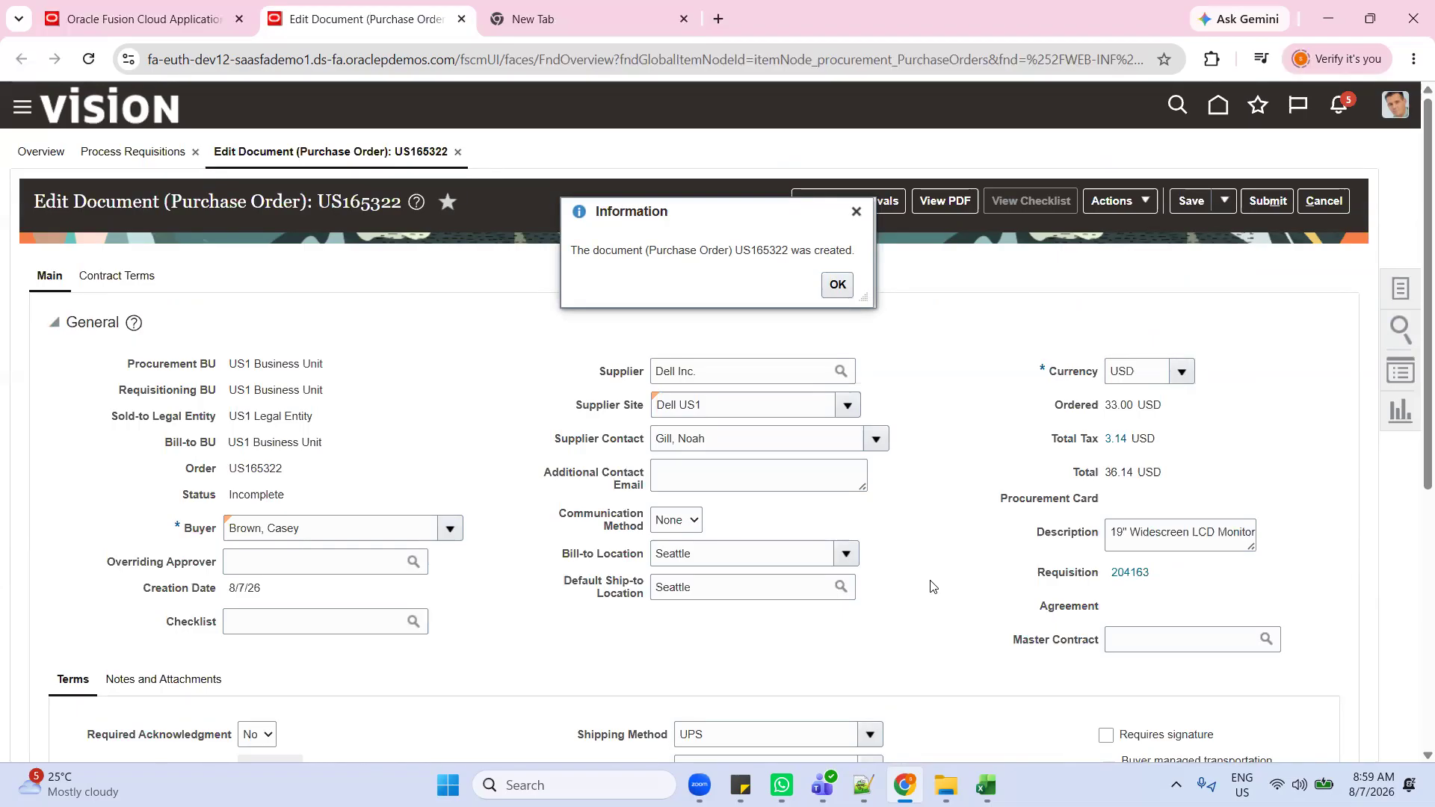
{"action": "double_click", "coordinate": [752, 251]}
{"action": "key", "text": "ctrl+c"}
Step: Record the copied purchase order number in the Notepad++ notes below the requisition entry with the label "PO #"
{"action": "left_click", "coordinate": [945, 392]}
{"action": "left_click", "coordinate": [864, 786]}
{"action": "scroll", "coordinate": [545, 673], "scroll_direction": "down", "scroll_amount": 11}
{"action": "left_click", "coordinate": [421, 402]}
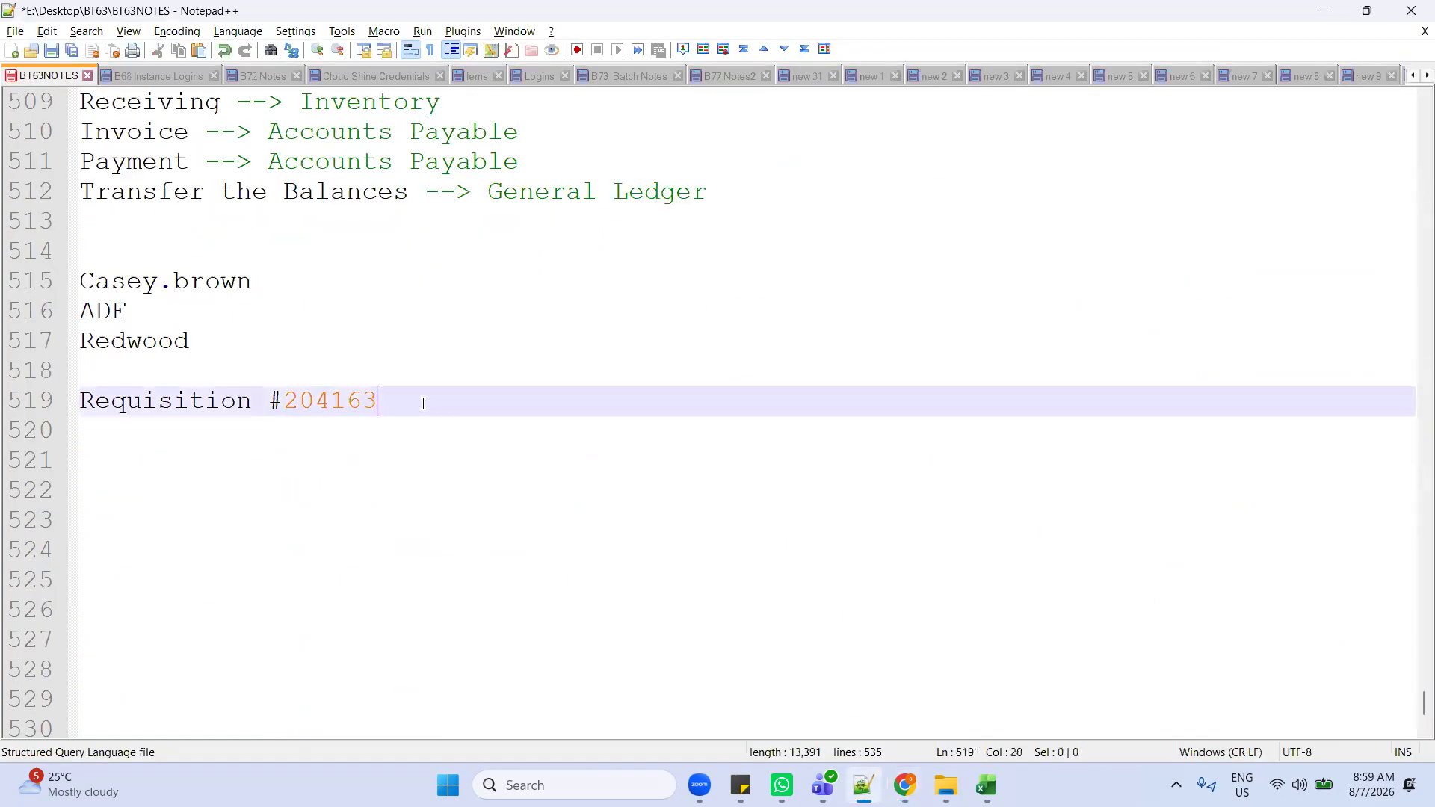
{"action": "key", "text": "Return"}
{"action": "type", "text": "PO #"}
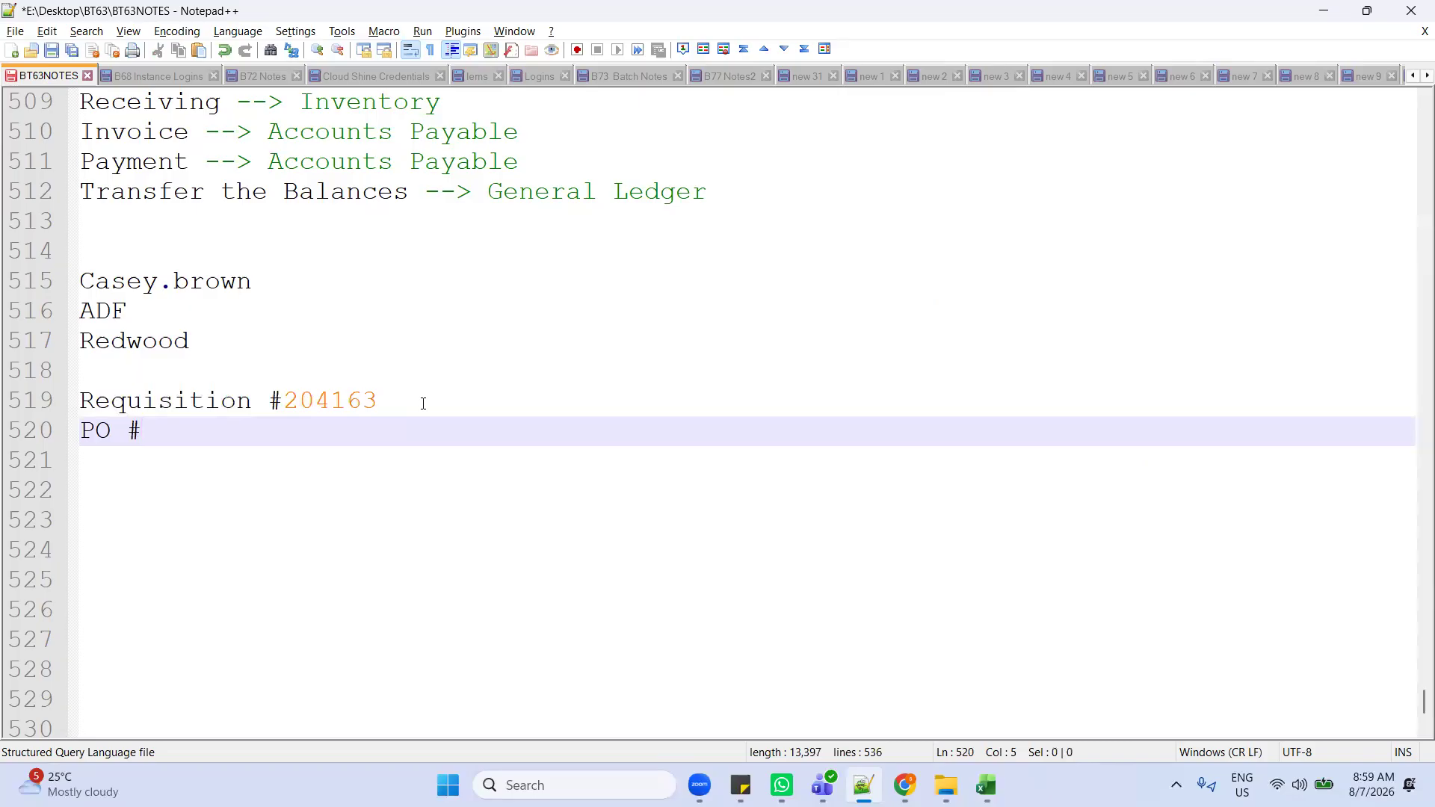
{"action": "key", "text": "ctrl+v"}
Step: Return to the purchase order, dismiss the creation message, and review its general details, terms, lines and schedules
{"action": "key", "text": "alt+Tab"}
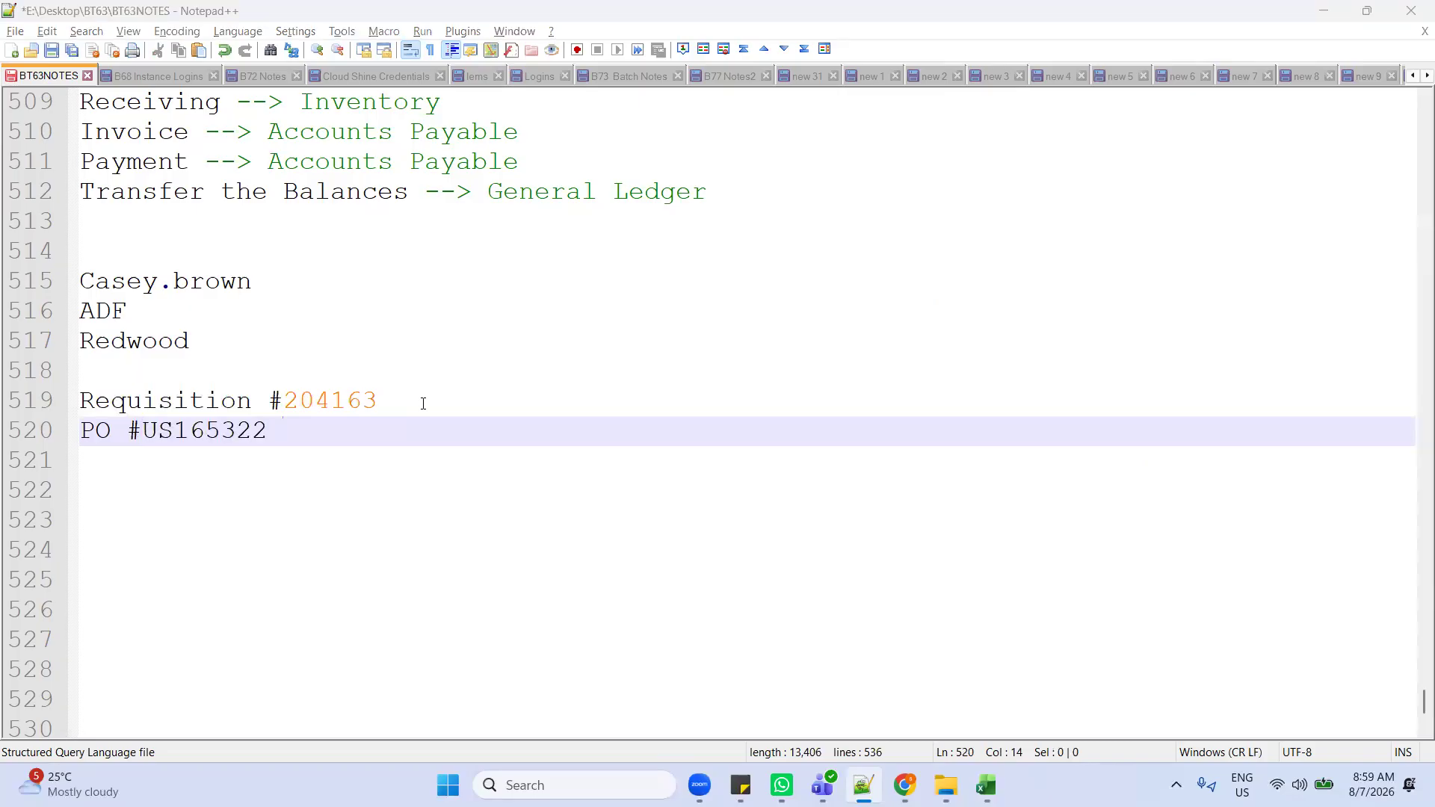
{"action": "left_click", "coordinate": [836, 287]}
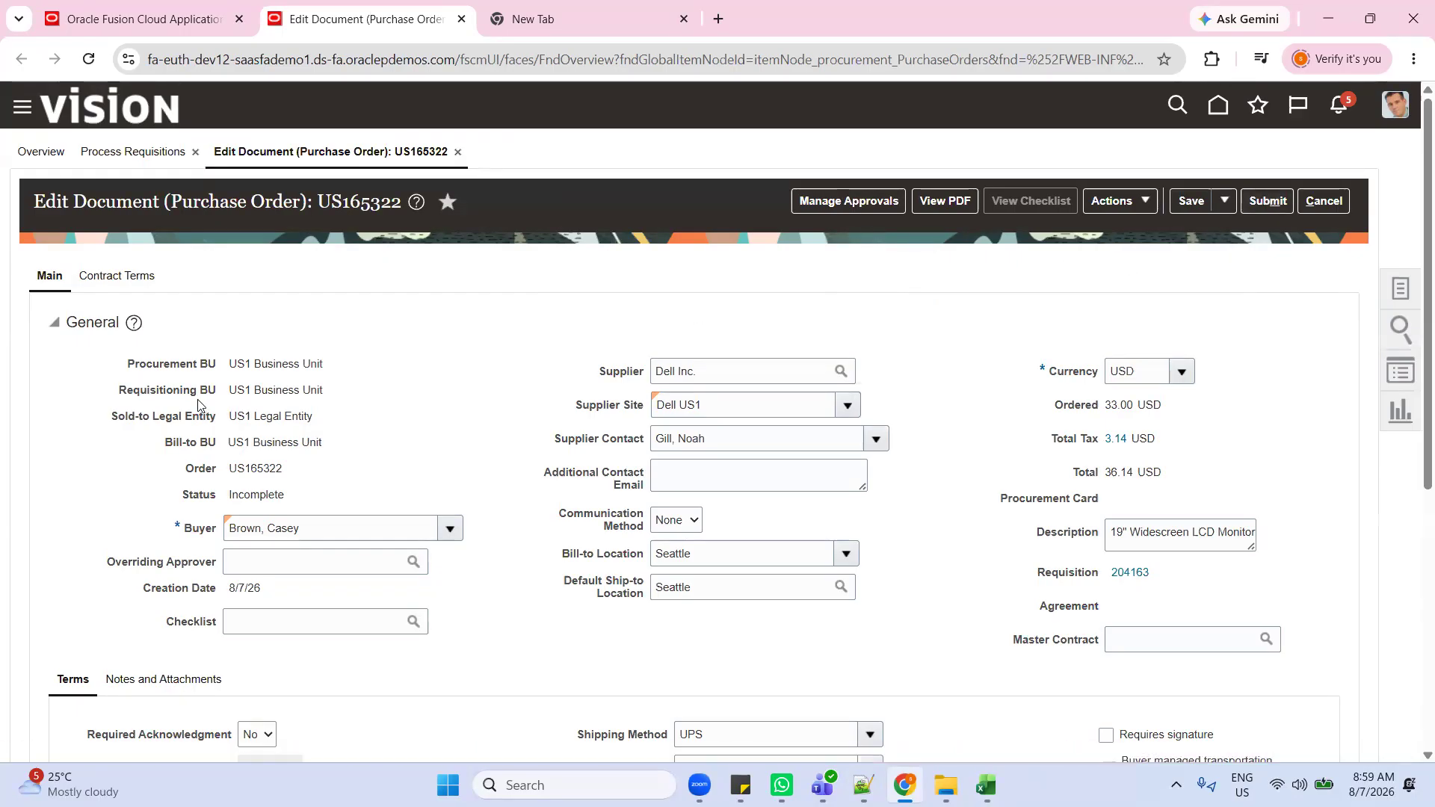
{"action": "scroll", "coordinate": [285, 449], "scroll_direction": "down", "scroll_amount": 3}
{"action": "scroll", "coordinate": [460, 470], "scroll_direction": "up", "scroll_amount": 1}
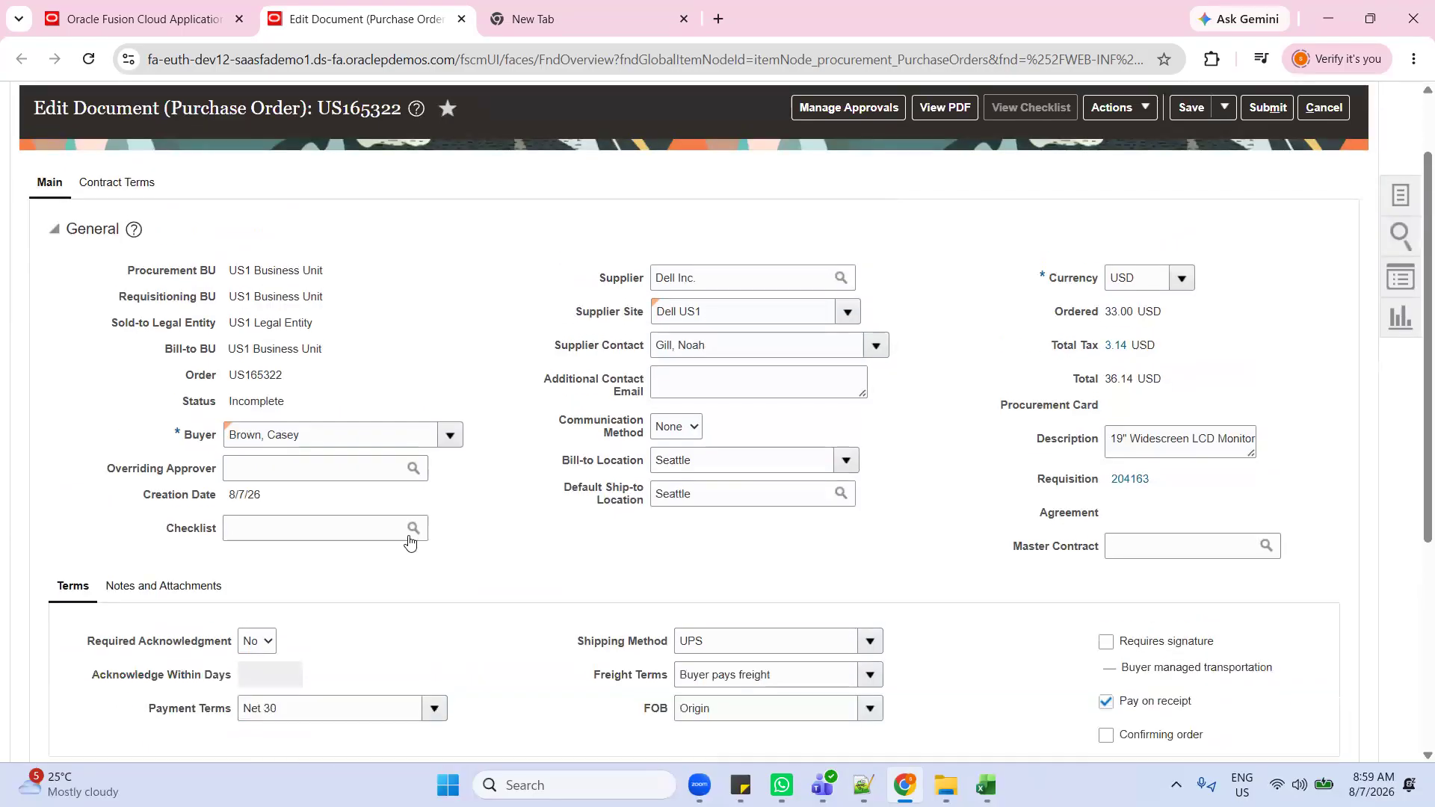
{"action": "scroll", "coordinate": [266, 576], "scroll_direction": "down", "scroll_amount": 5}
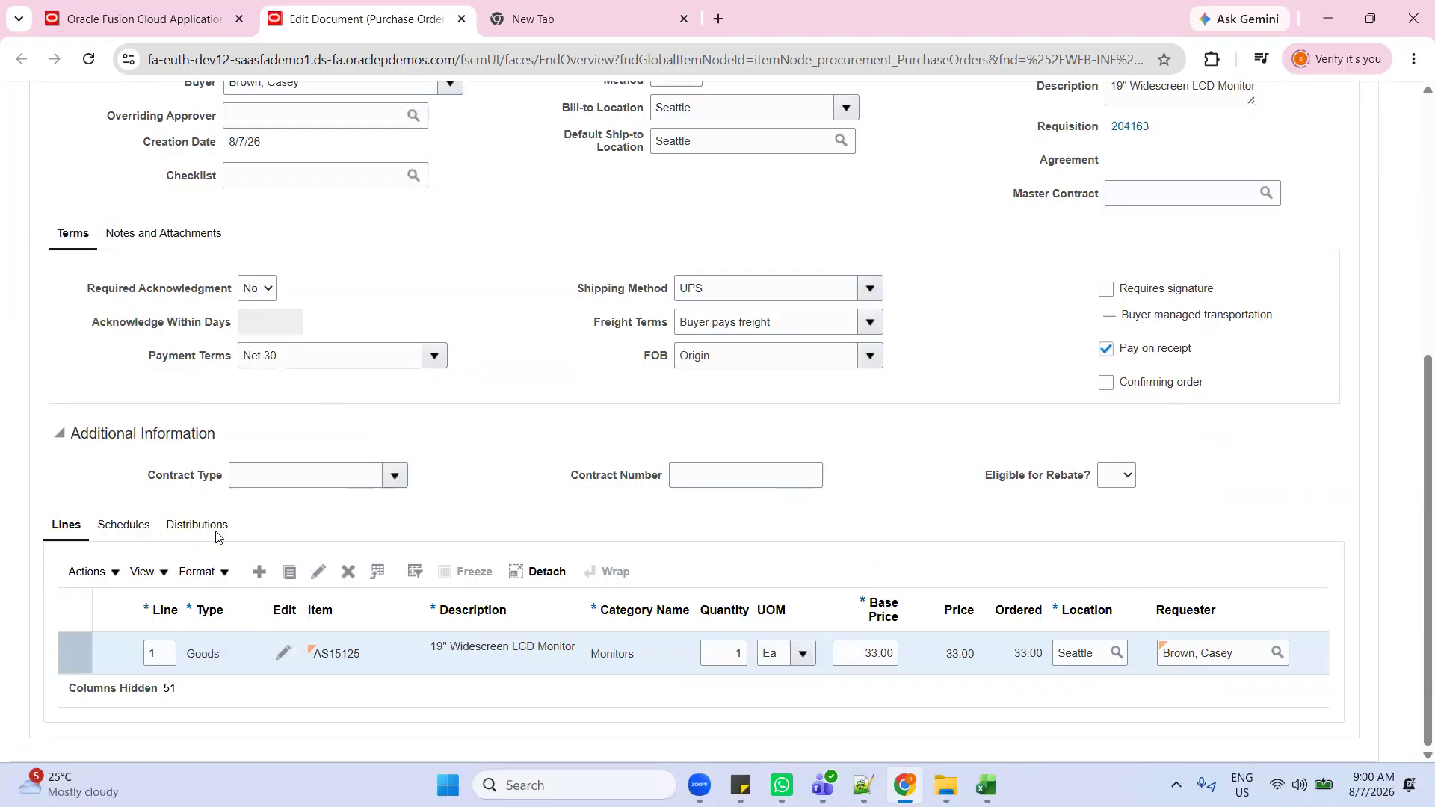
{"action": "left_click", "coordinate": [125, 527]}
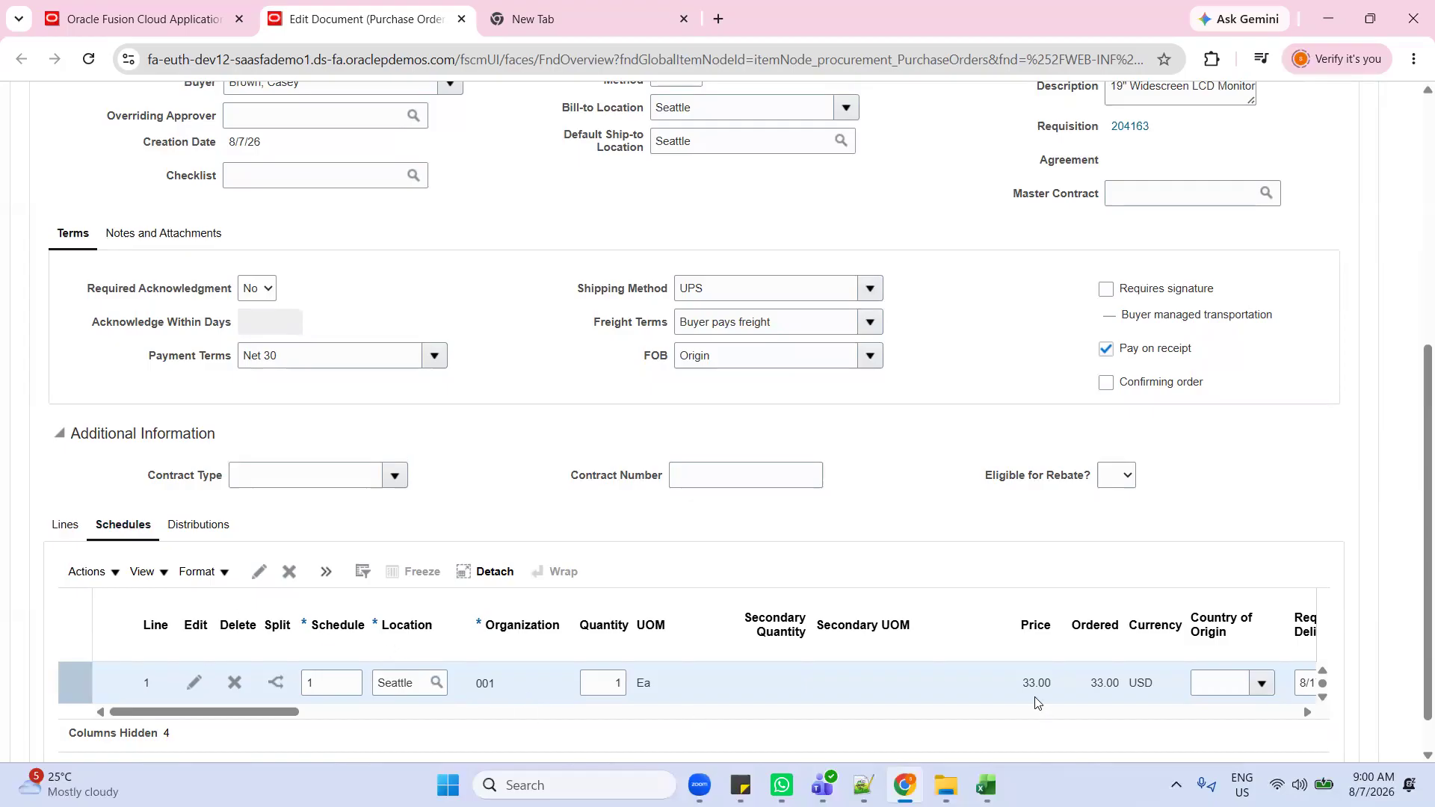
Step: Examine the schedule's requested and promised delivery dates and the order line's item and quantity
{"action": "left_click_drag", "start_coordinate": [272, 713], "coordinate": [305, 731]}
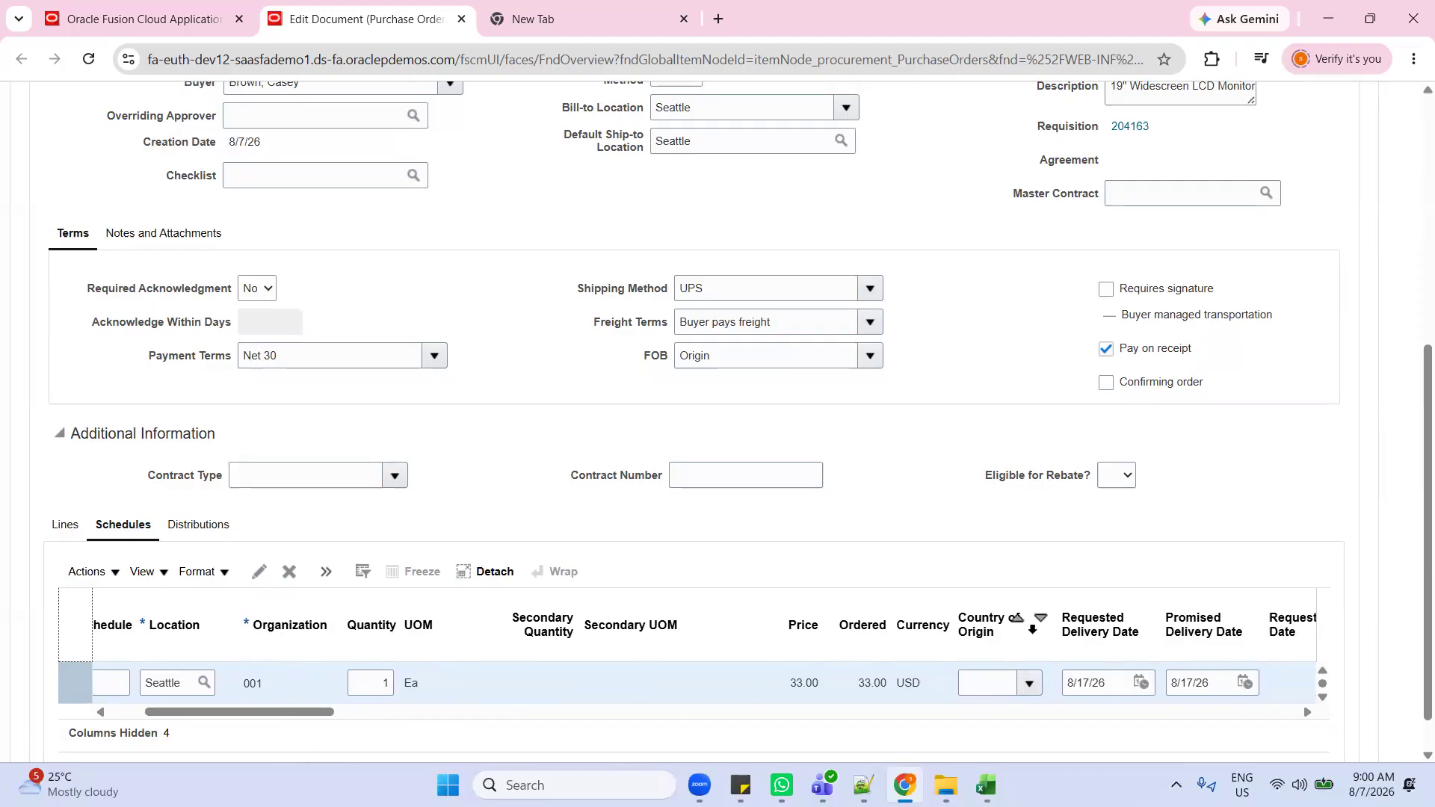
{"action": "left_click", "coordinate": [67, 524]}
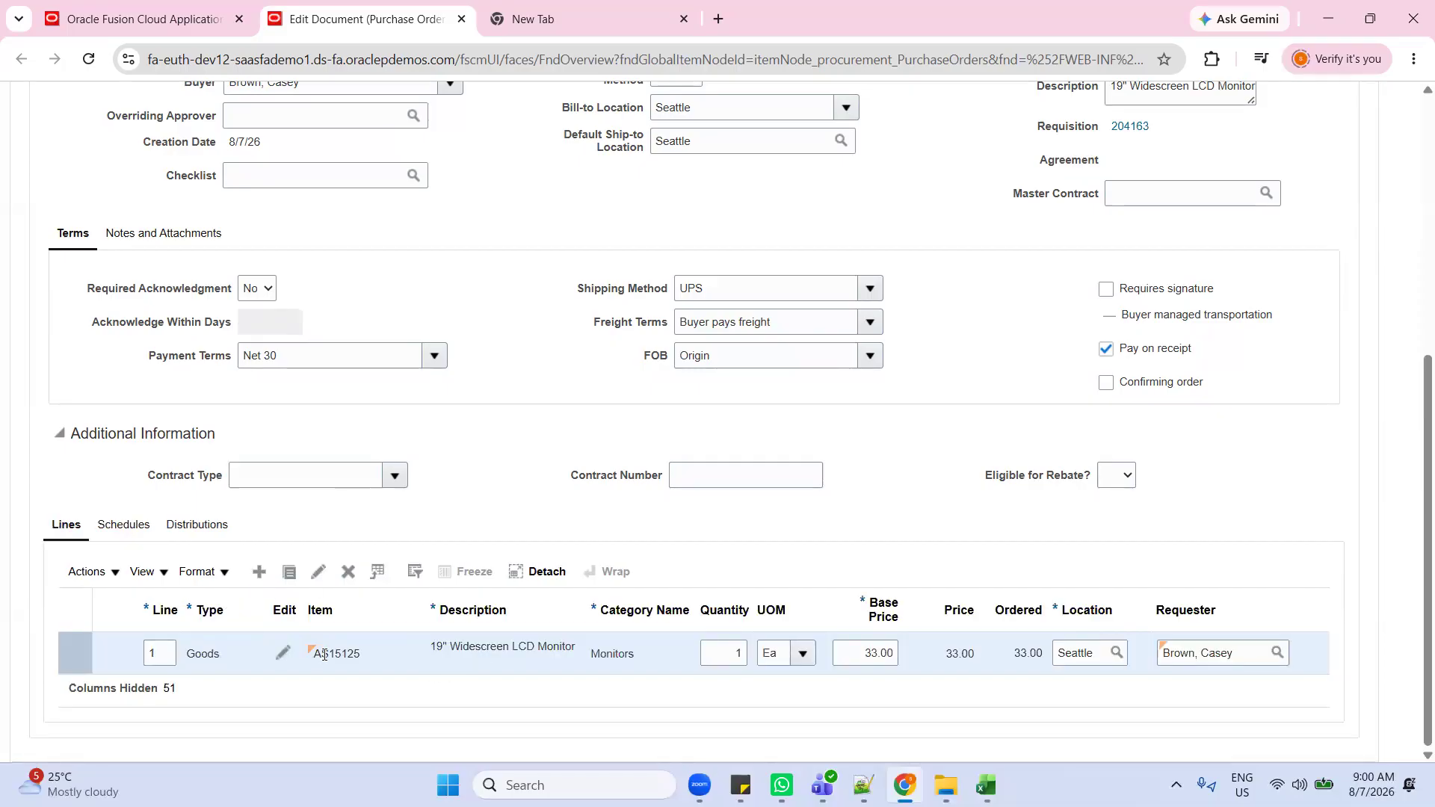
{"action": "left_click", "coordinate": [719, 653]}
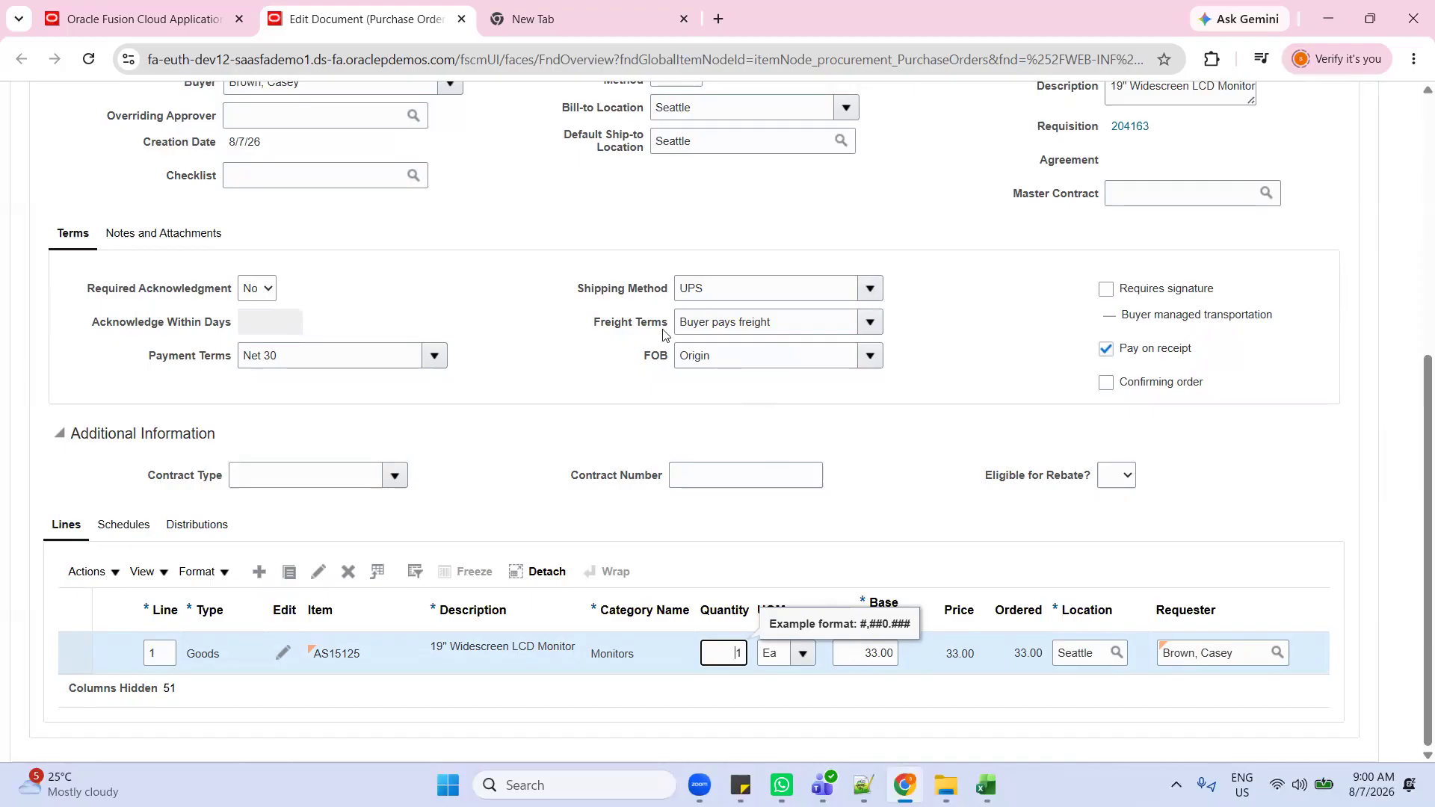
{"action": "left_click", "coordinate": [521, 290]}
Step: Review the purchase order's general and terms details, including the linked requisition reference and the order number in the page heading
{"action": "scroll", "coordinate": [521, 374], "scroll_direction": "up", "scroll_amount": 3}
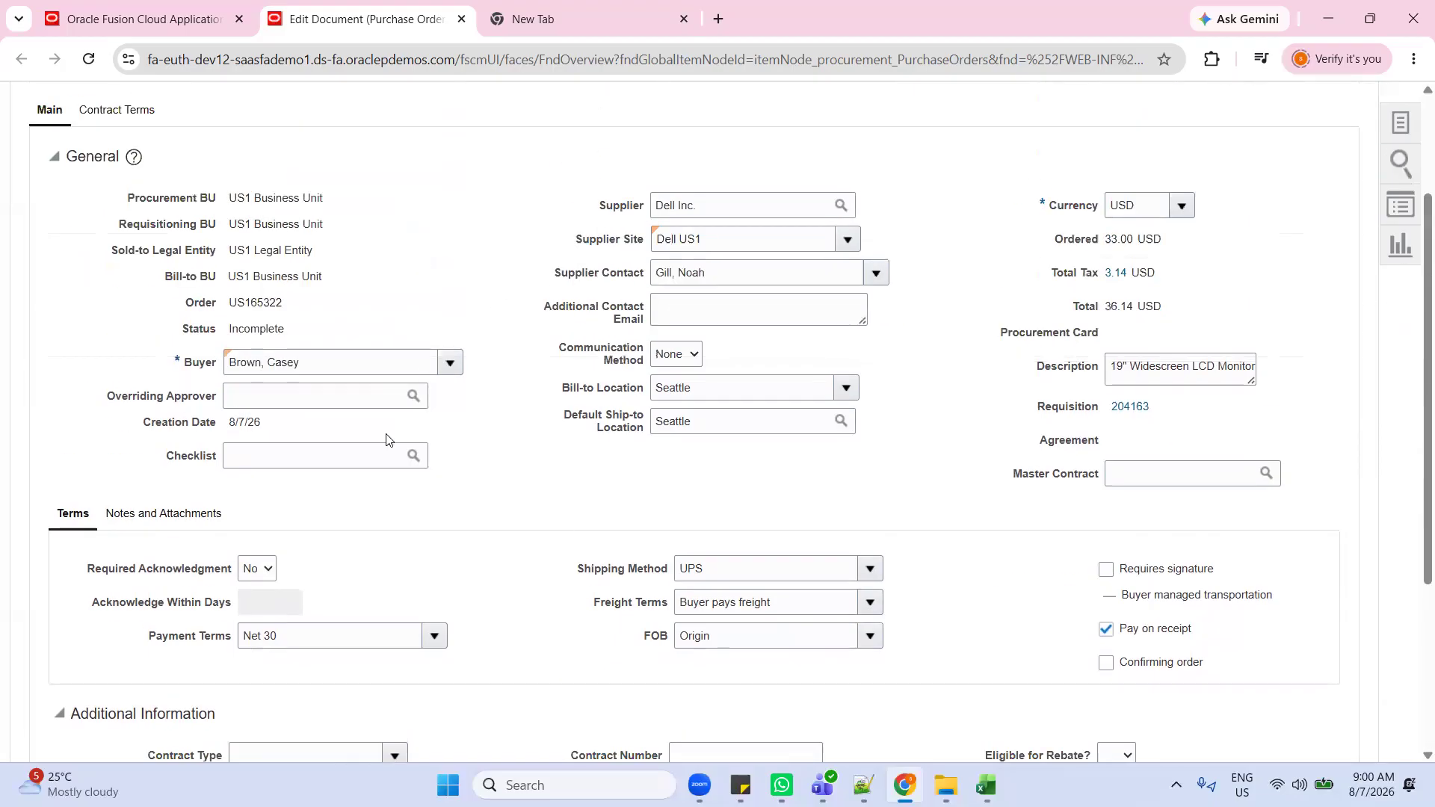
{"action": "scroll", "coordinate": [896, 414], "scroll_direction": "up", "scroll_amount": 3}
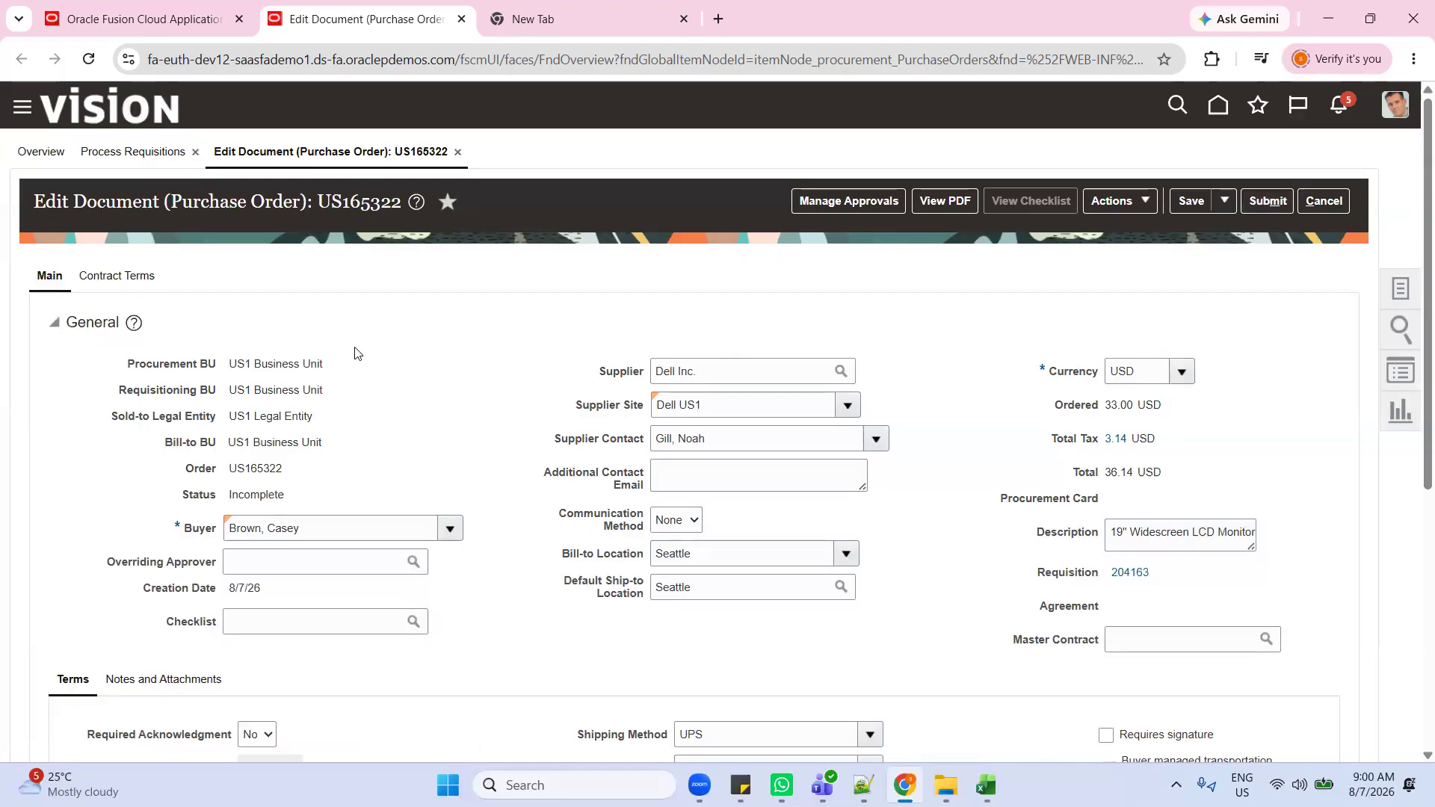
{"action": "scroll", "coordinate": [571, 527], "scroll_direction": "down", "scroll_amount": 4}
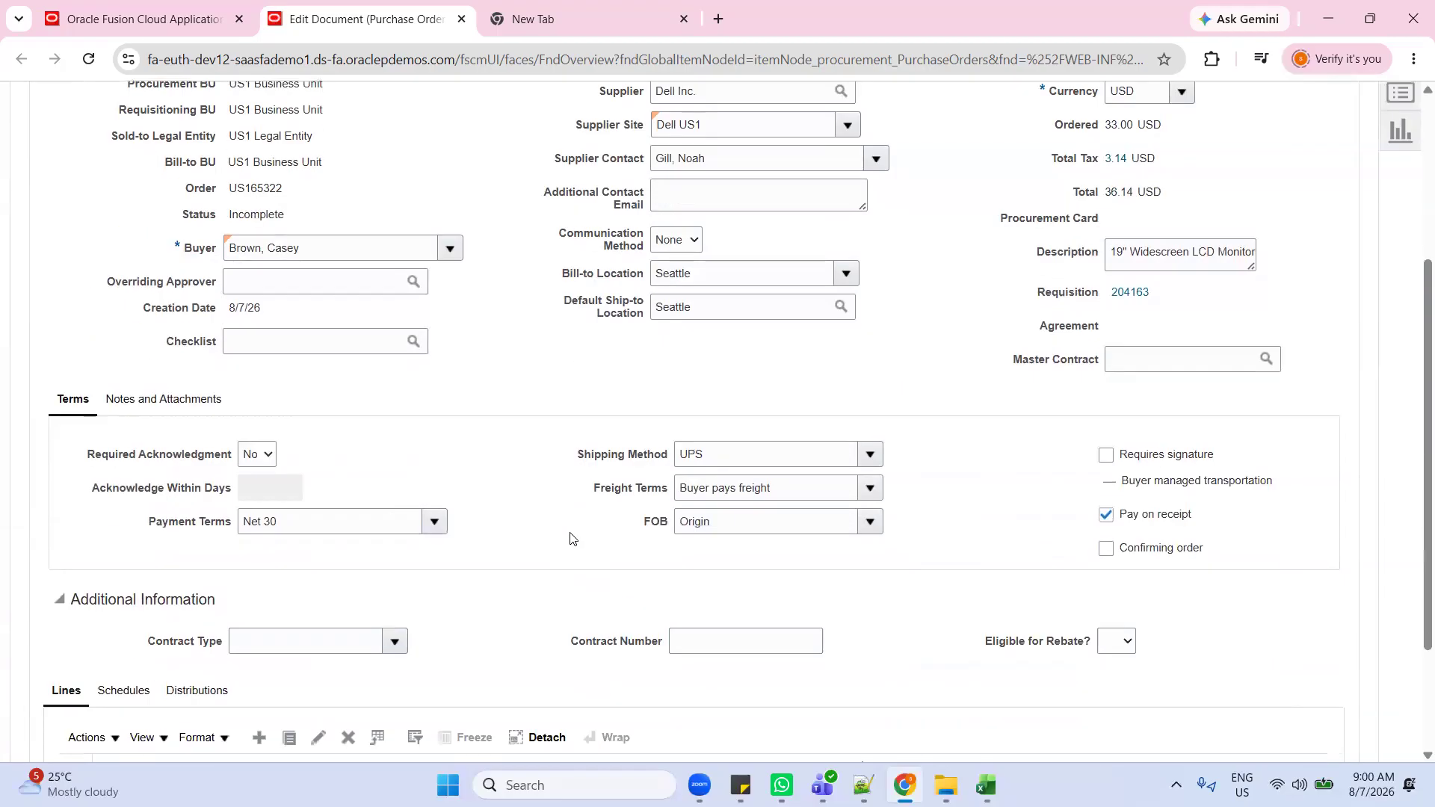
{"action": "scroll", "coordinate": [571, 538], "scroll_direction": "up", "scroll_amount": 4}
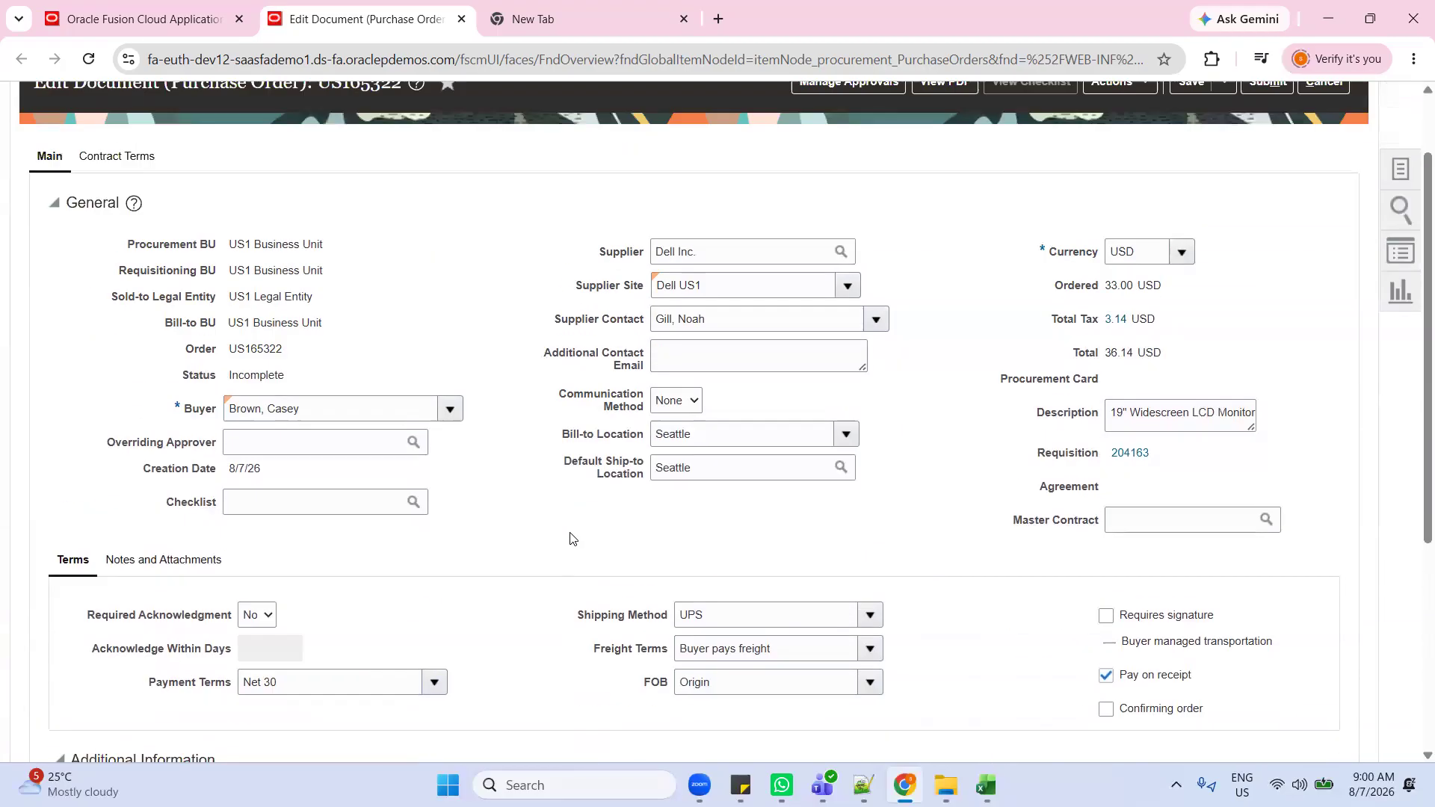
{"action": "left_click_drag", "start_coordinate": [1035, 576], "coordinate": [1113, 574]}
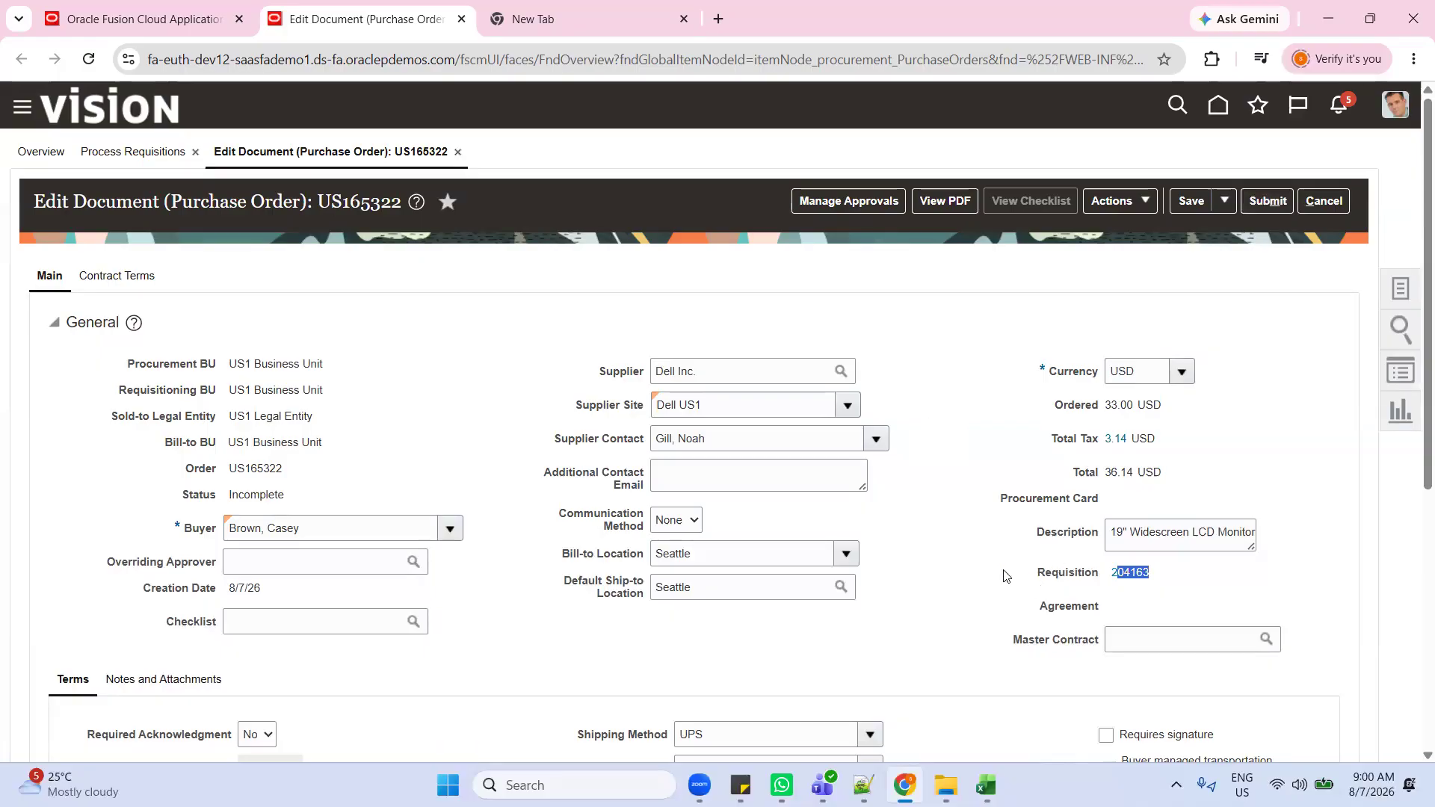
{"action": "left_click", "coordinate": [1019, 579]}
{"action": "left_click_drag", "start_coordinate": [1102, 577], "coordinate": [1160, 576]}
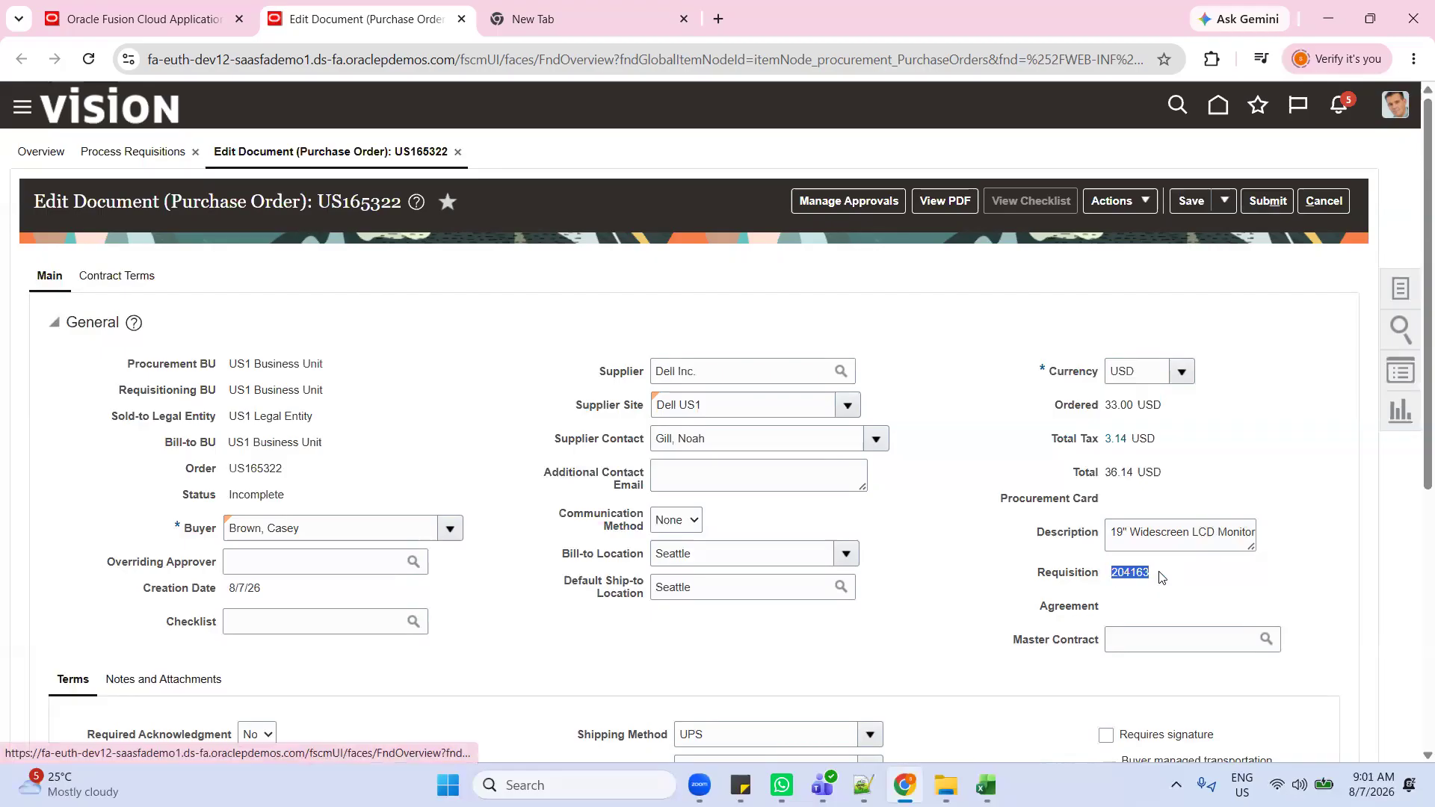
{"action": "left_click", "coordinate": [1196, 582]}
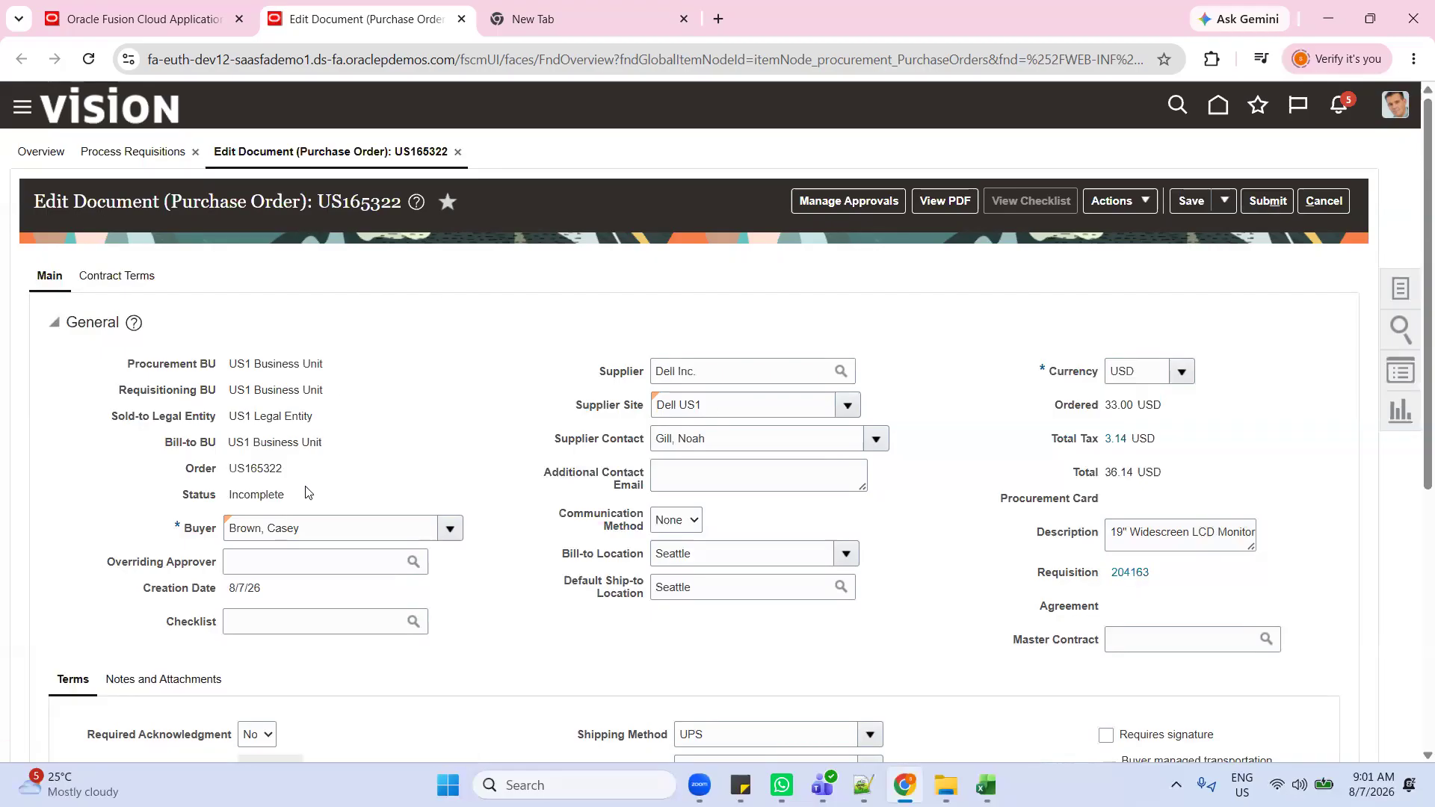
{"action": "double_click", "coordinate": [360, 202]}
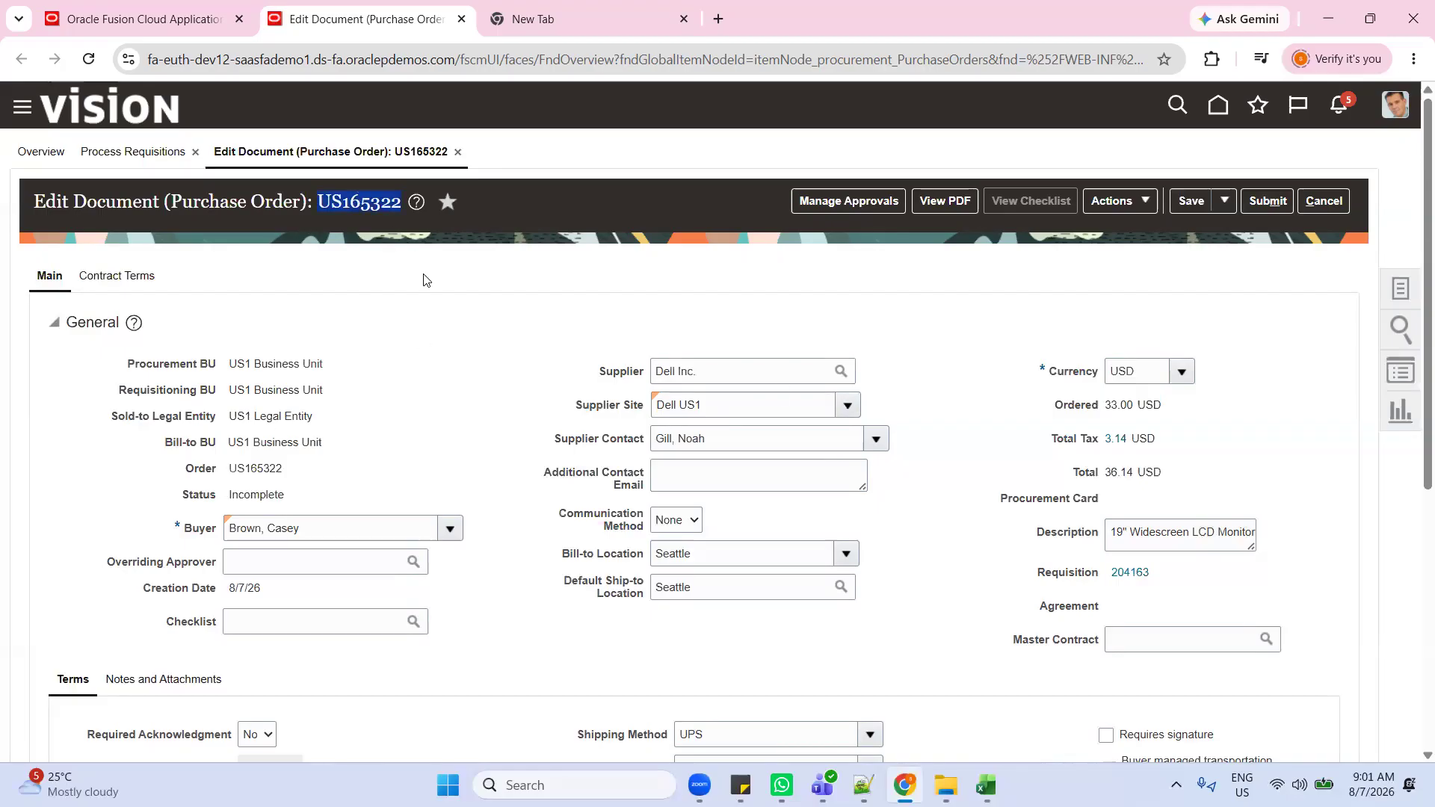
Step: Open the purchase order's Manage Approvals page, check the postapproval stage, and submit the order for approval
{"action": "left_click", "coordinate": [828, 200]}
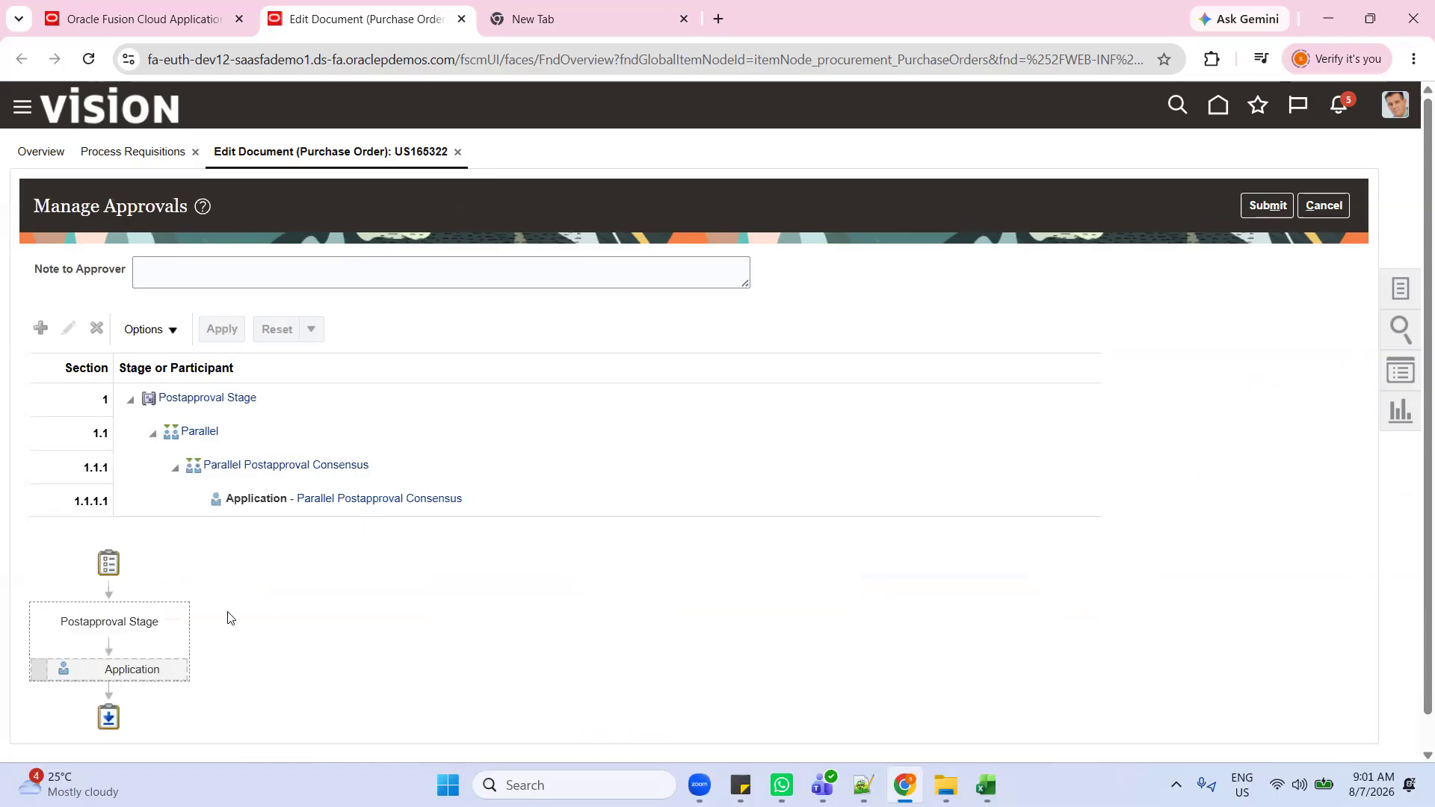
{"action": "mouse_move", "coordinate": [143, 672]}
{"action": "left_click", "coordinate": [1250, 210]}
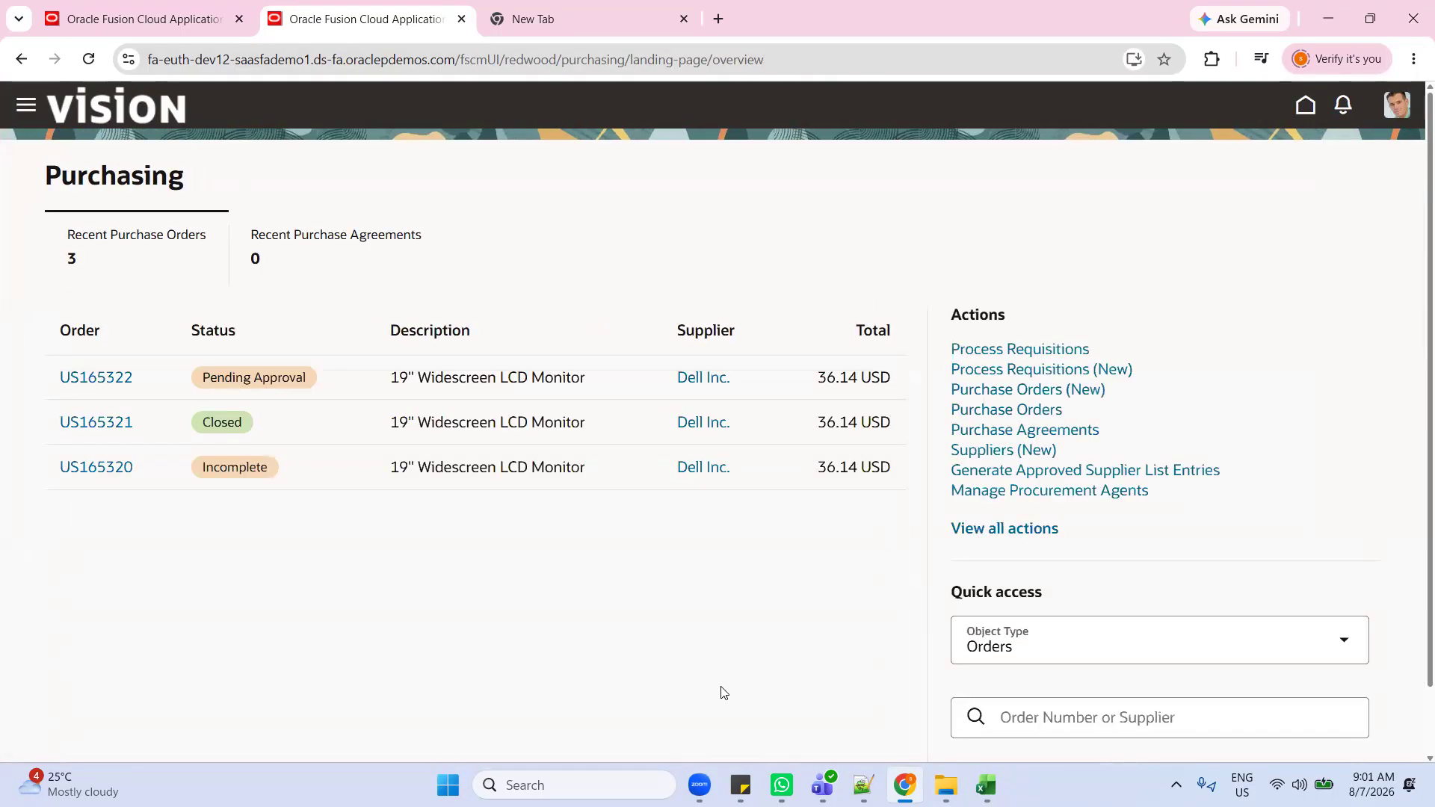
Step: Copy the purchase order number from the "PO #" line of the Notepad++ notes and return to the Purchasing page in Chrome
{"action": "key", "text": "alt+Tab"}
{"action": "left_click", "coordinate": [189, 432]}
{"action": "double_click", "coordinate": [189, 432]}
{"action": "key", "text": "ctrl+c"}
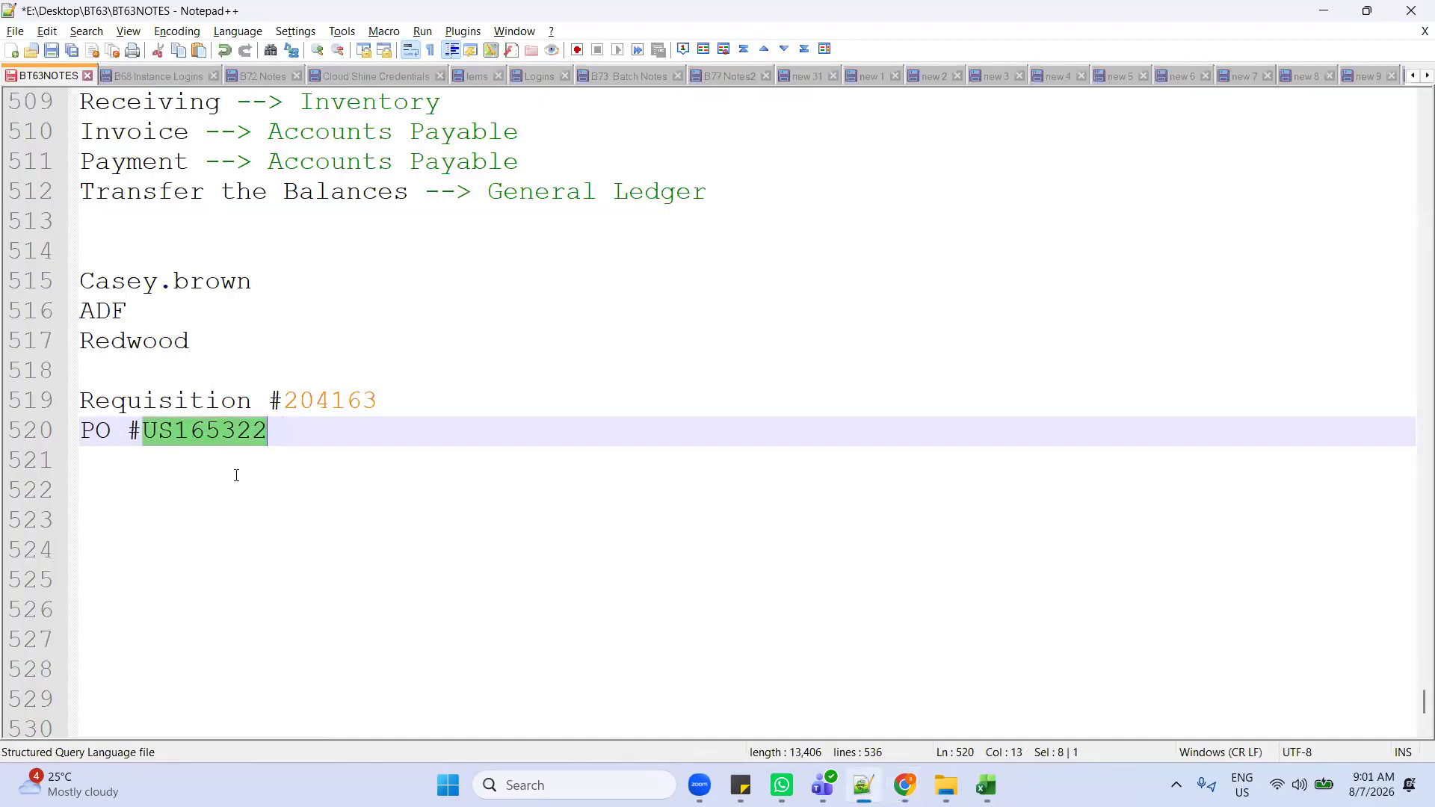
{"action": "key", "text": "alt+Tab"}
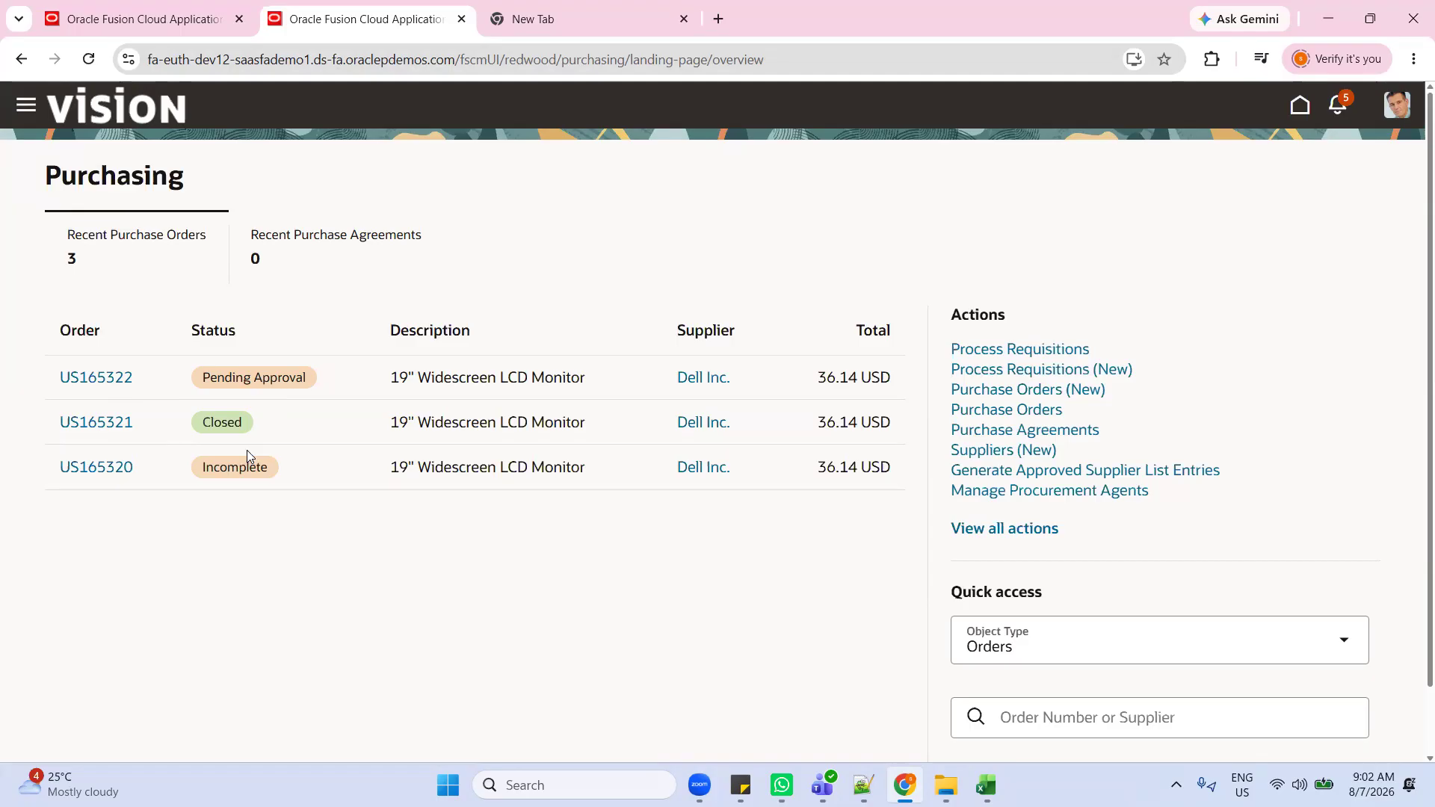
Step: Open the Purchase Orders search, clear the buyer filter, and look up the copied order number to check its status
{"action": "left_click", "coordinate": [1035, 416]}
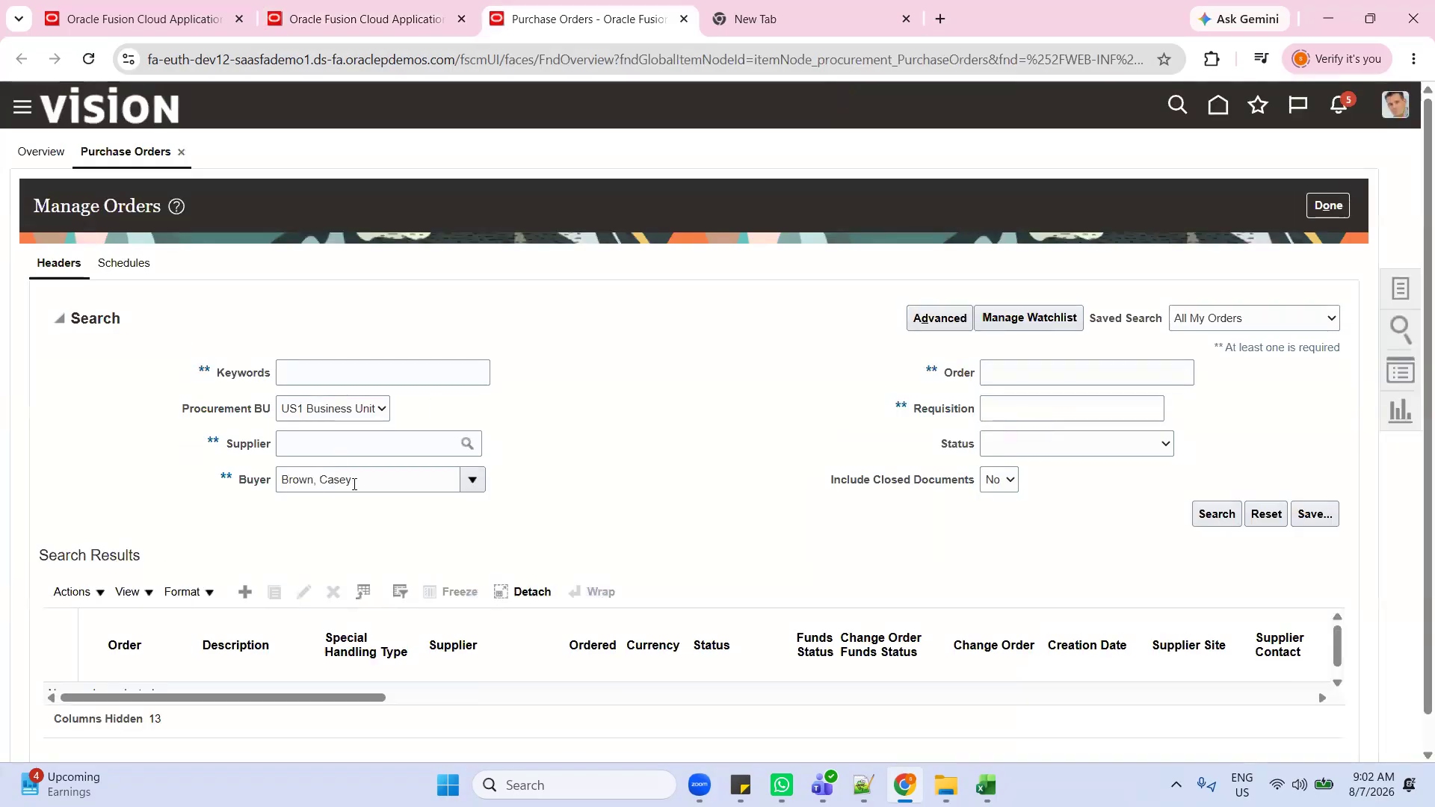
{"action": "left_click_drag", "start_coordinate": [354, 483], "coordinate": [203, 480]}
{"action": "key", "text": "BackSpace"}
{"action": "left_click", "coordinate": [1047, 364]}
{"action": "key", "text": "ctrl+v"}
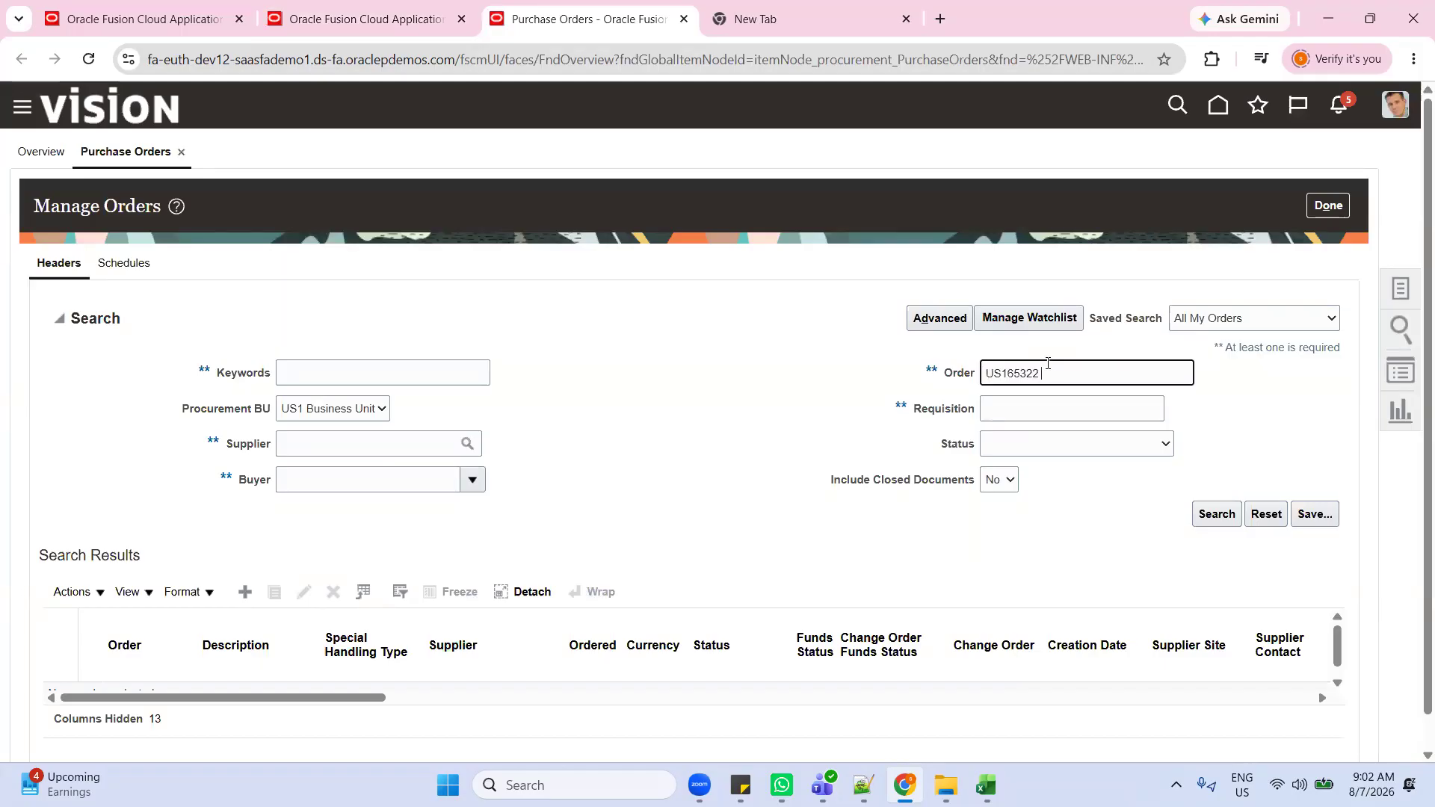
{"action": "left_click", "coordinate": [1216, 514]}
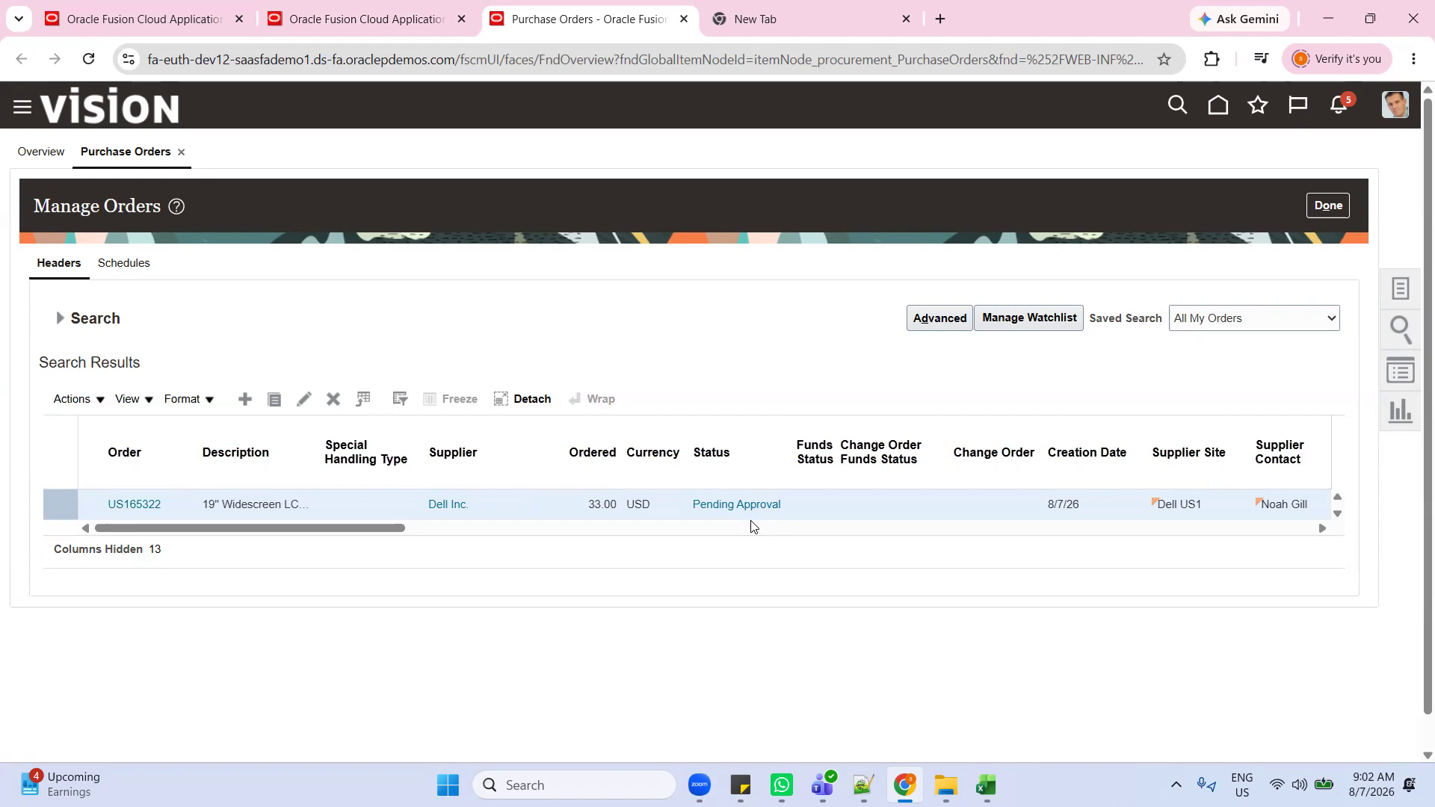
{"action": "left_click", "coordinate": [57, 319]}
Step: Review the P2P Cycle outline in the Notepad++ notes, highlight its Receive step, and return to Chrome
{"action": "key", "text": "alt+Tab"}
{"action": "scroll", "coordinate": [640, 402], "scroll_direction": "up", "scroll_amount": 8}
{"action": "scroll", "coordinate": [640, 403], "scroll_direction": "up", "scroll_amount": 6}
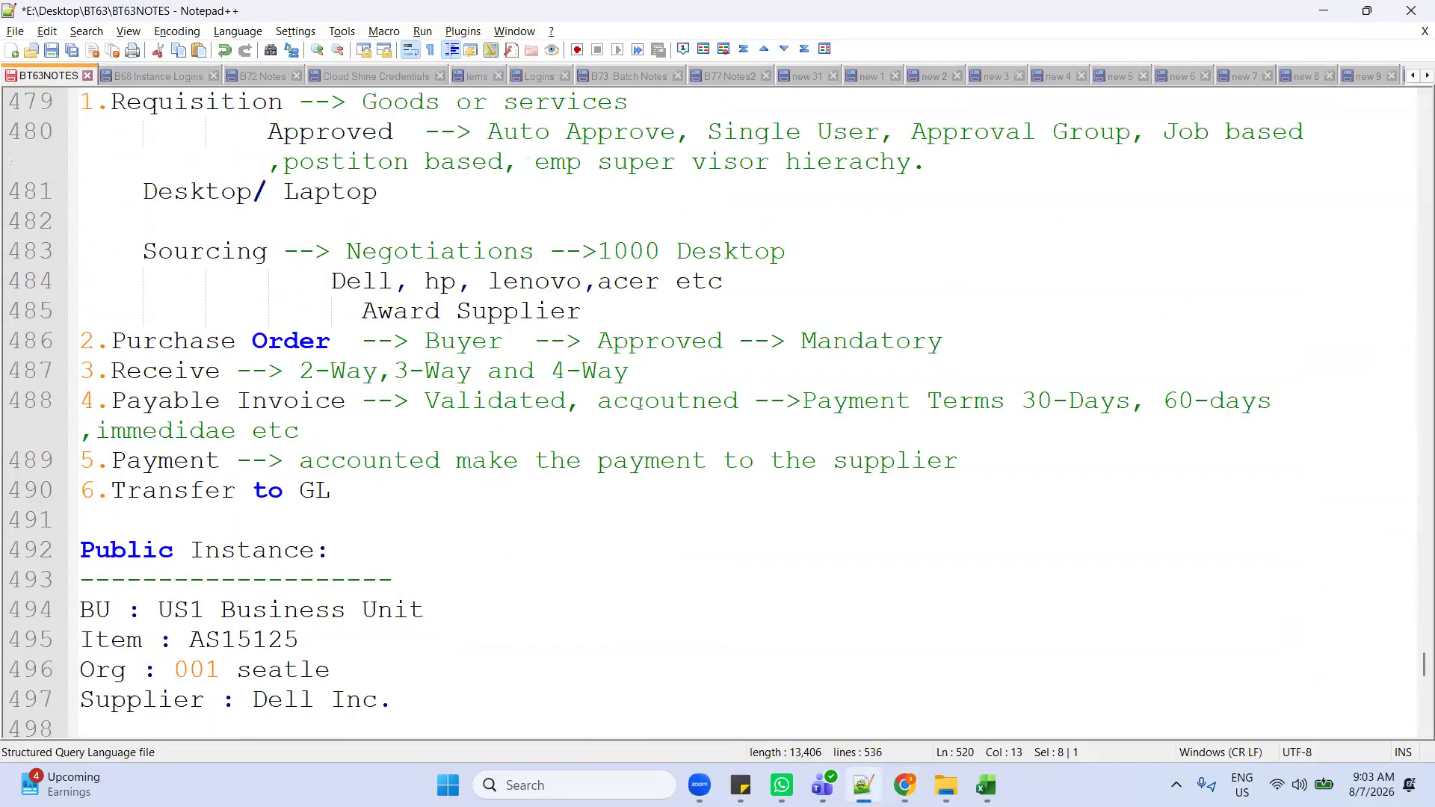
{"action": "scroll", "coordinate": [283, 351], "scroll_direction": "down", "scroll_amount": 2}
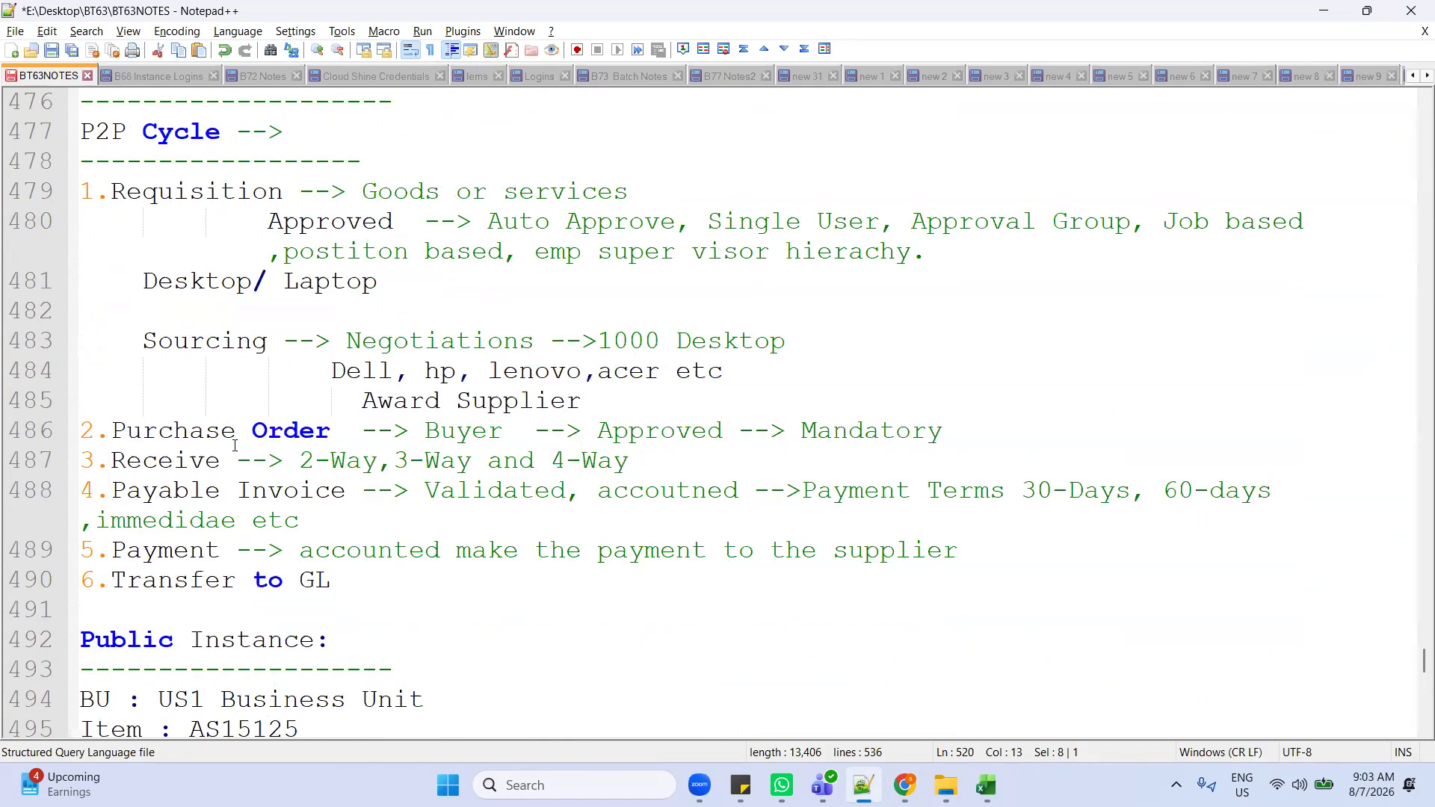
{"action": "double_click", "coordinate": [154, 463]}
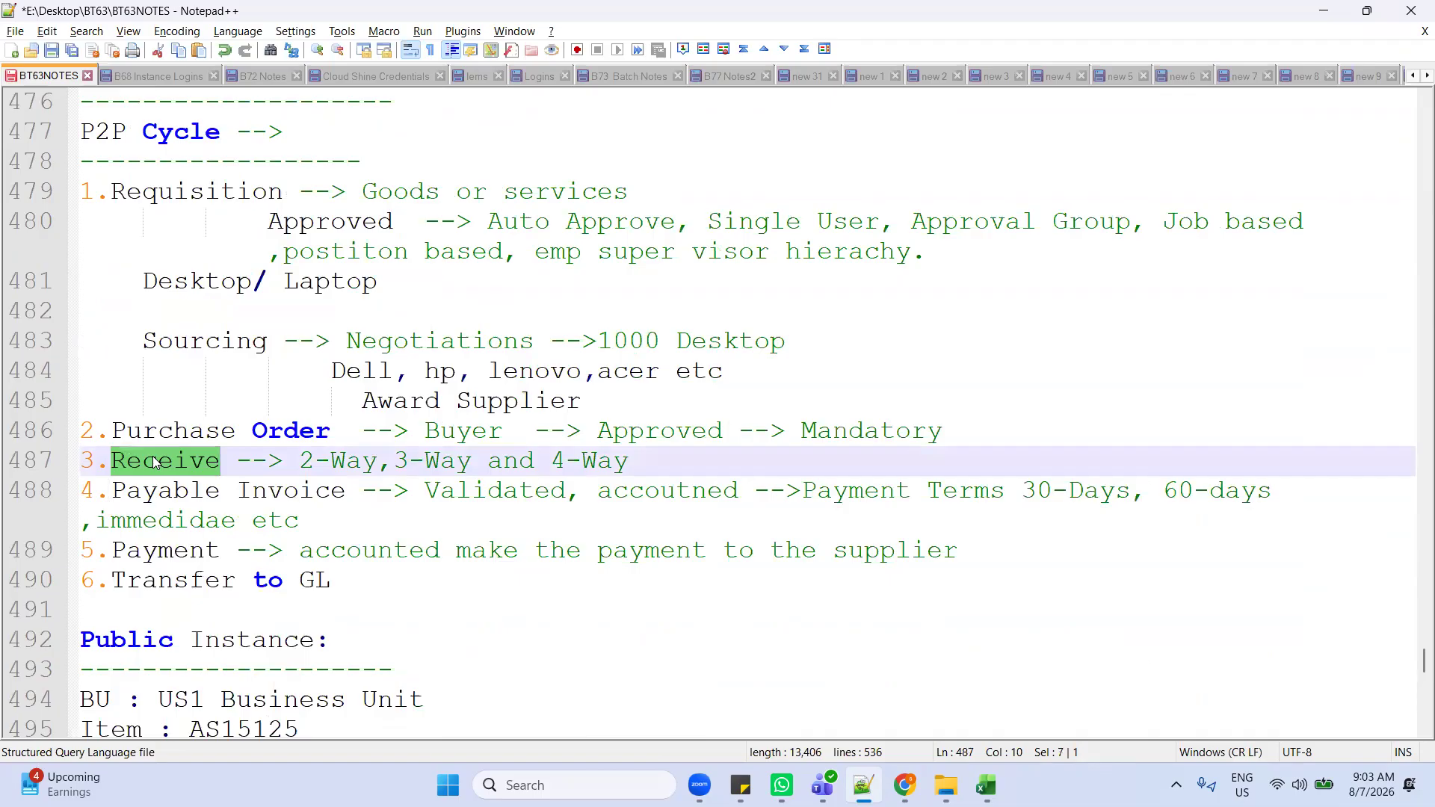
{"action": "key", "text": "alt+Tab"}
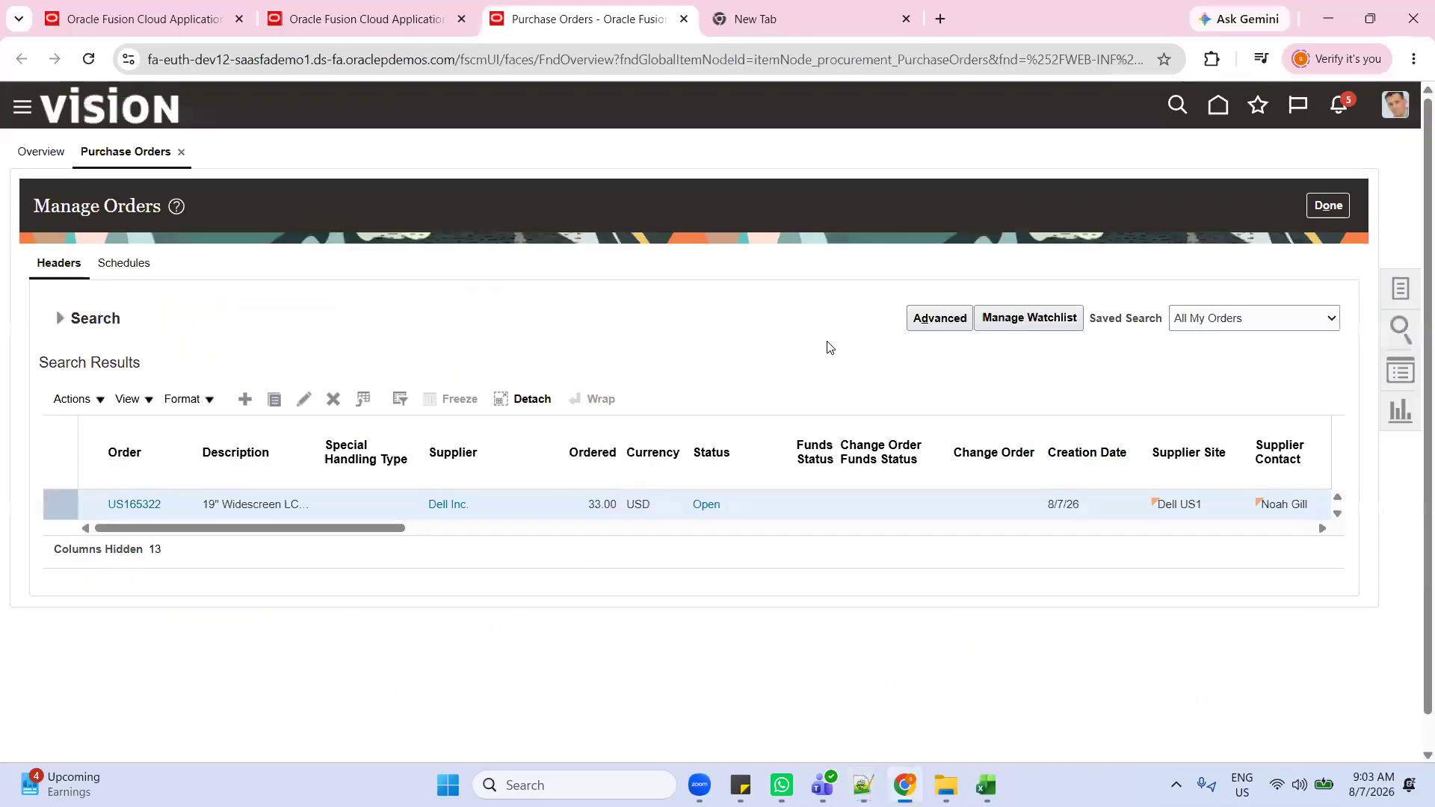
Step: Return to the home page and open Inventory Management from the Supply Chain Execution apps
{"action": "left_click", "coordinate": [1220, 110]}
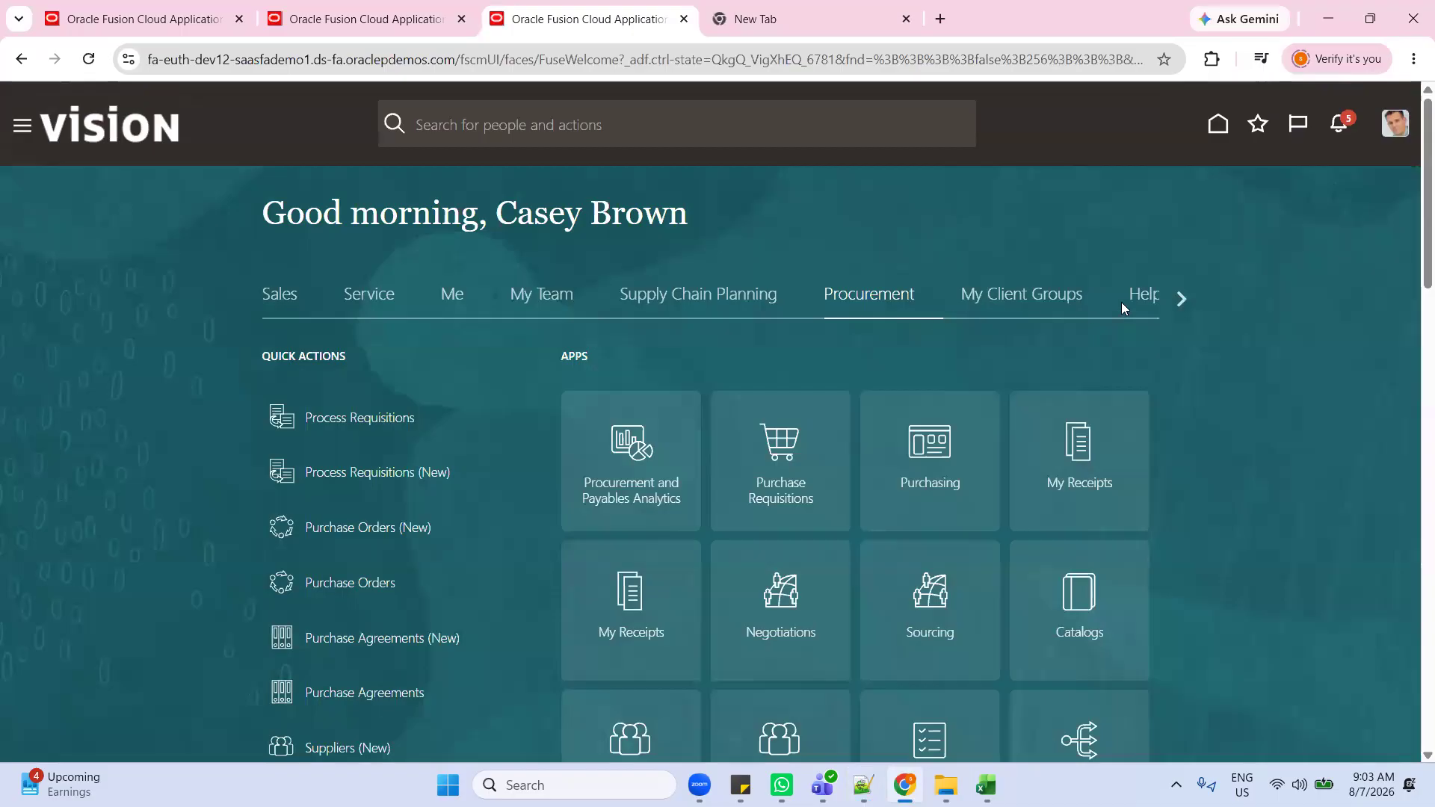
{"action": "left_click", "coordinate": [1184, 297]}
{"action": "left_click", "coordinate": [1184, 298]}
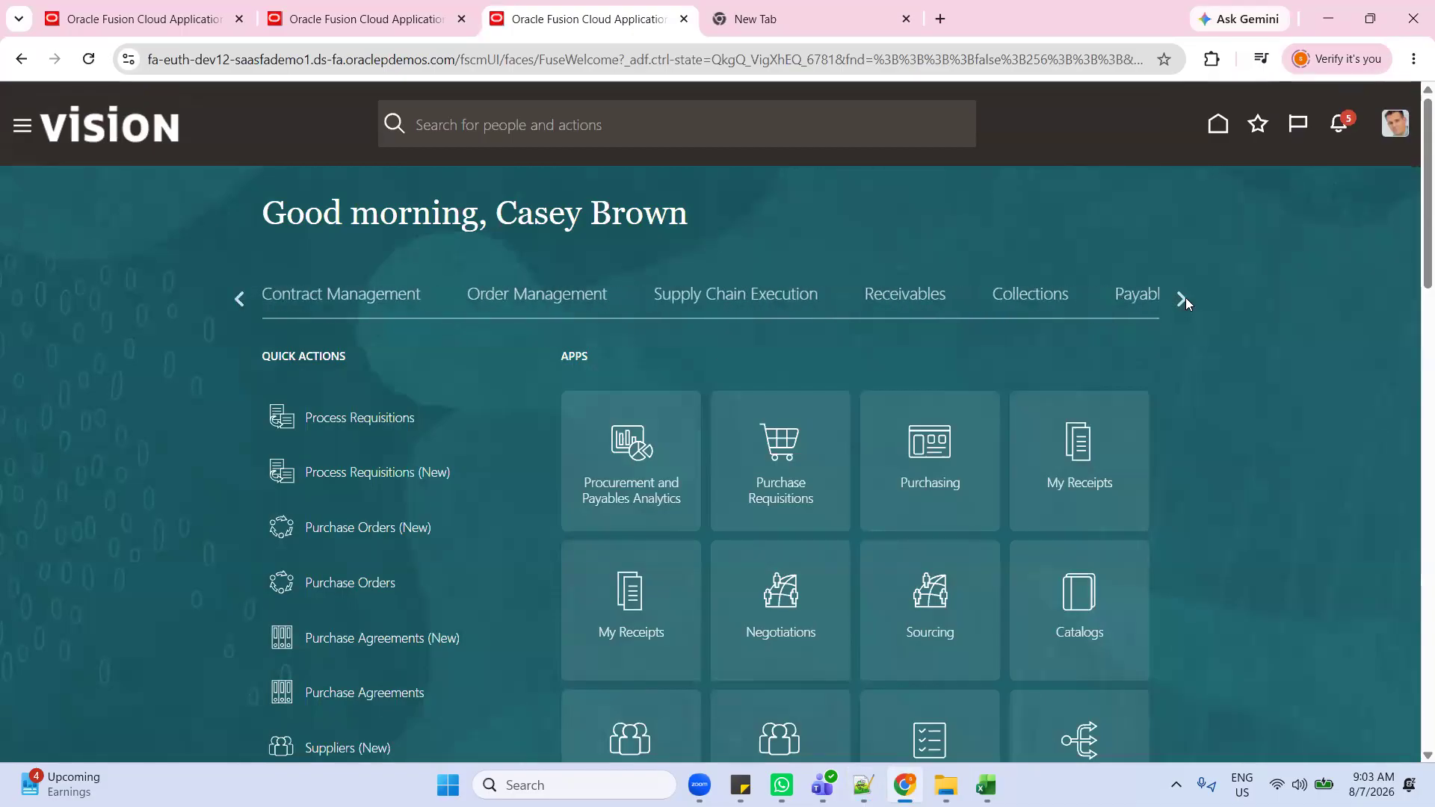
{"action": "left_click", "coordinate": [700, 299]}
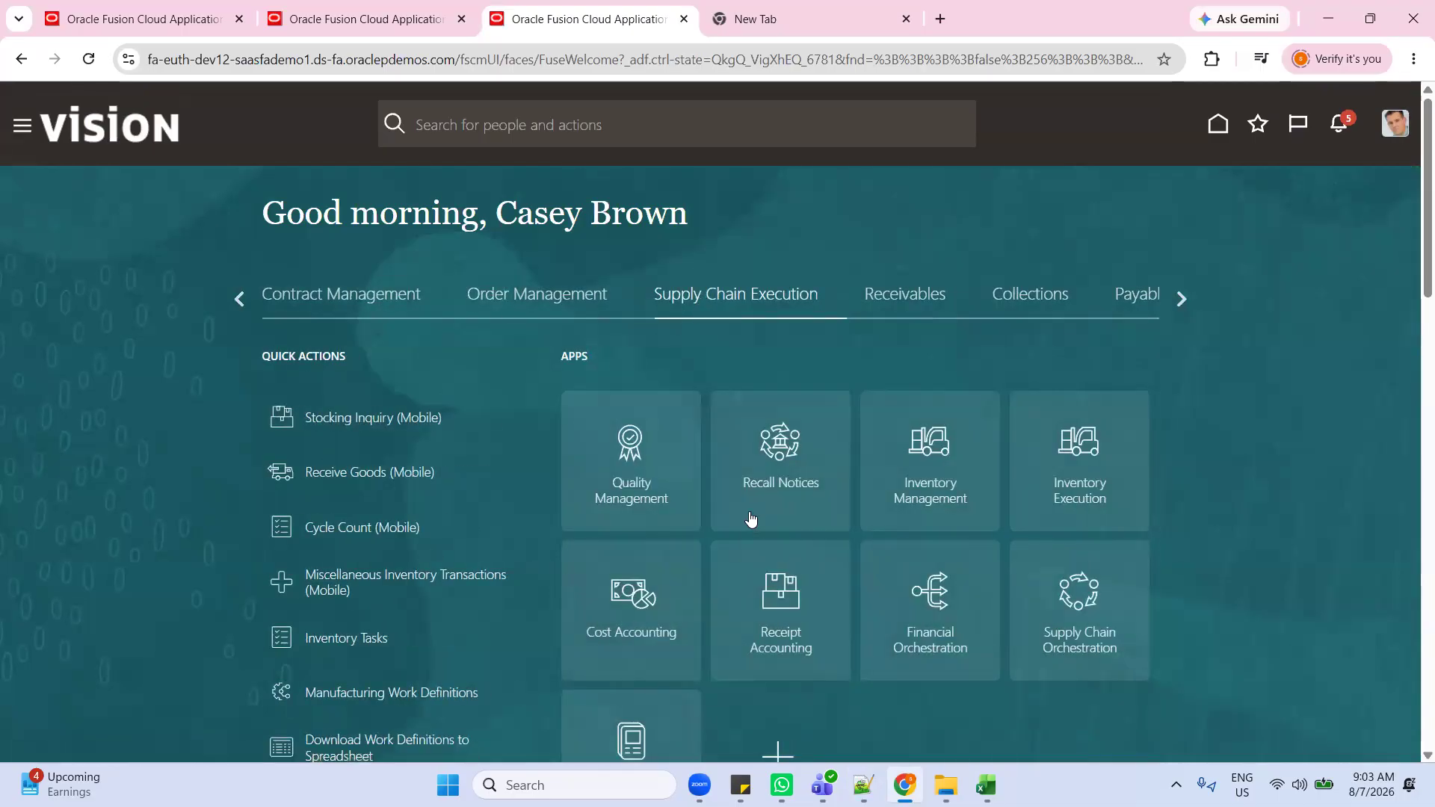
{"action": "left_click", "coordinate": [931, 471]}
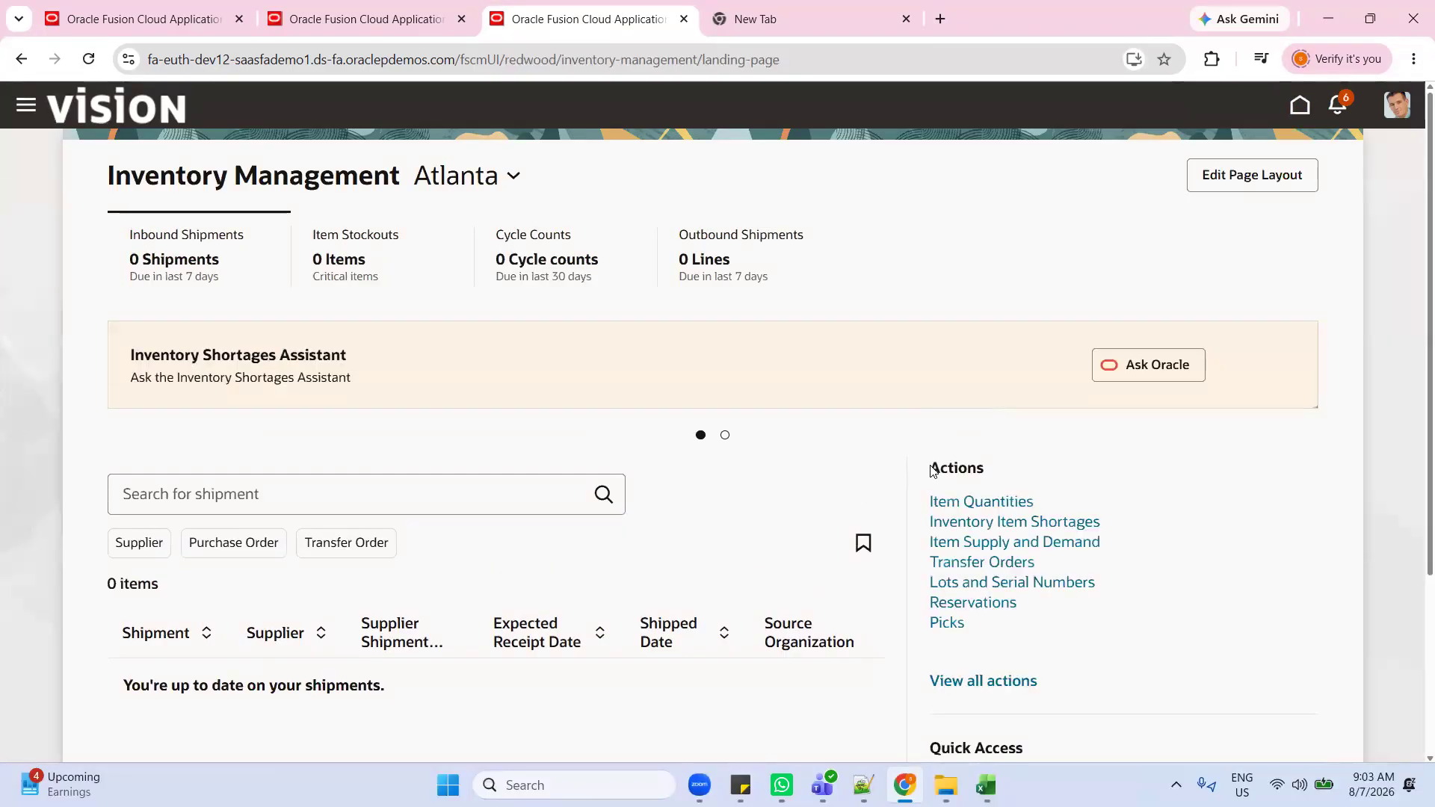
Step: Open the full list of Inventory Management actions and go to Expected Shipment Lines under Inbound Shipments
{"action": "scroll", "coordinate": [1009, 516], "scroll_direction": "down", "scroll_amount": 1}
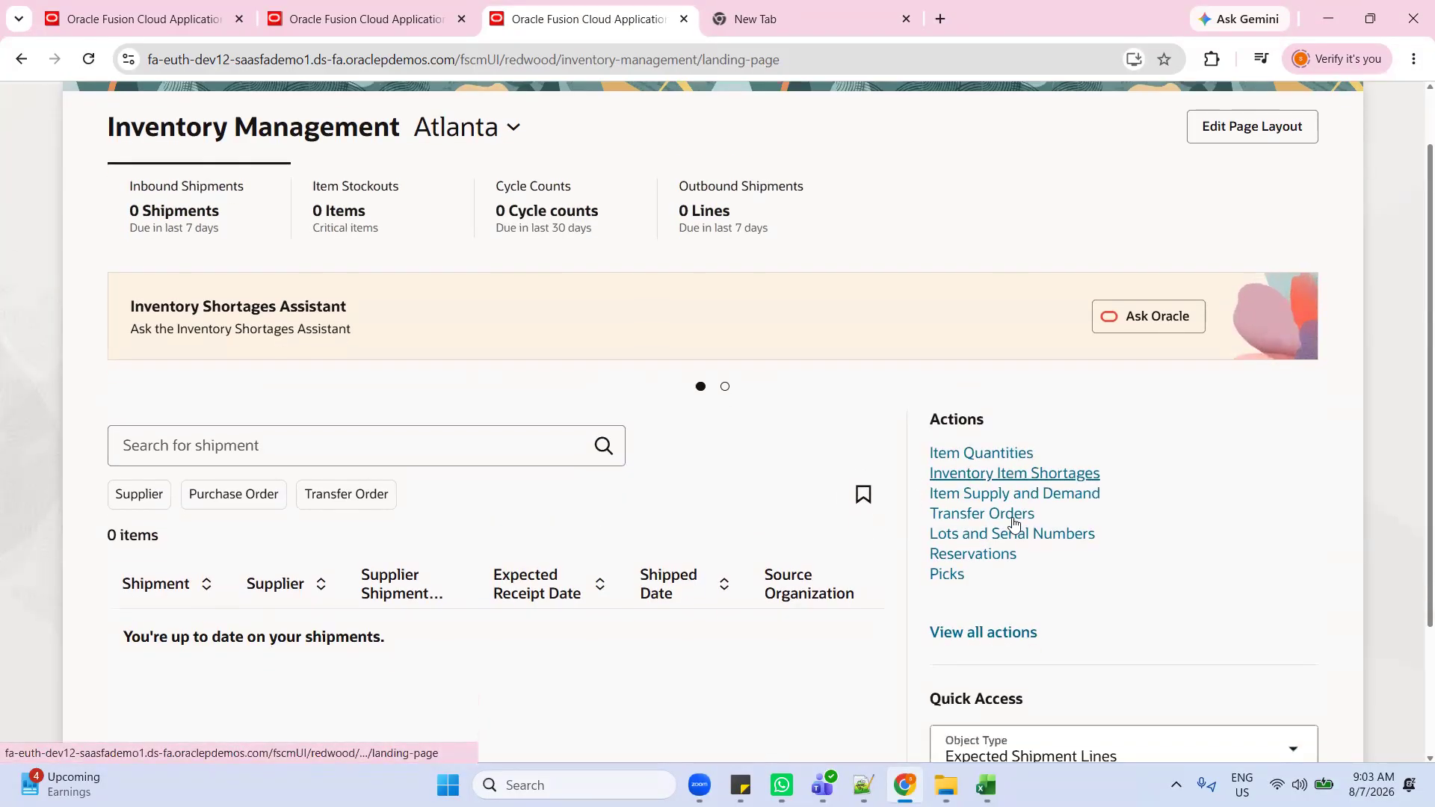
{"action": "scroll", "coordinate": [999, 410], "scroll_direction": "up", "scroll_amount": 1}
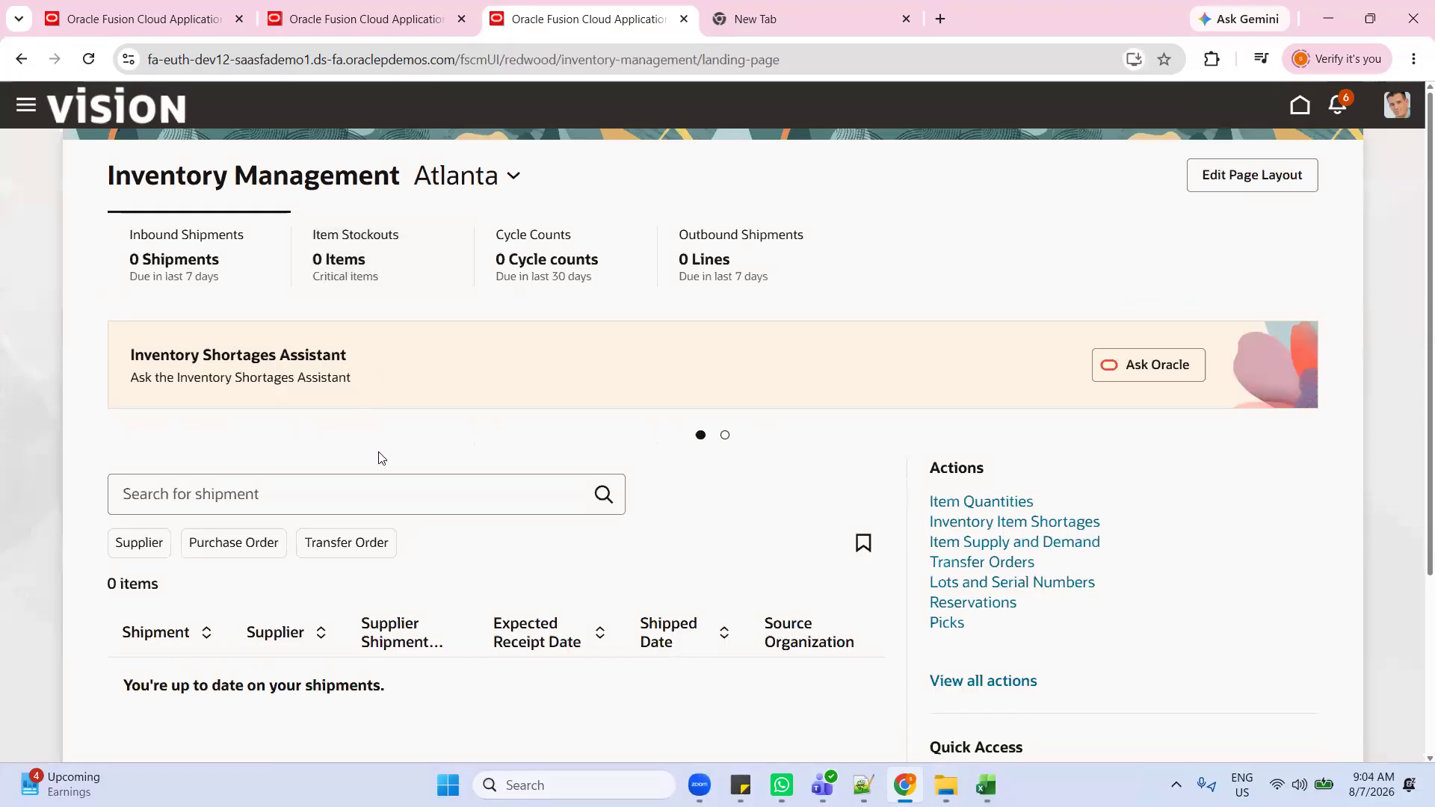
{"action": "scroll", "coordinate": [817, 336], "scroll_direction": "down", "scroll_amount": 1}
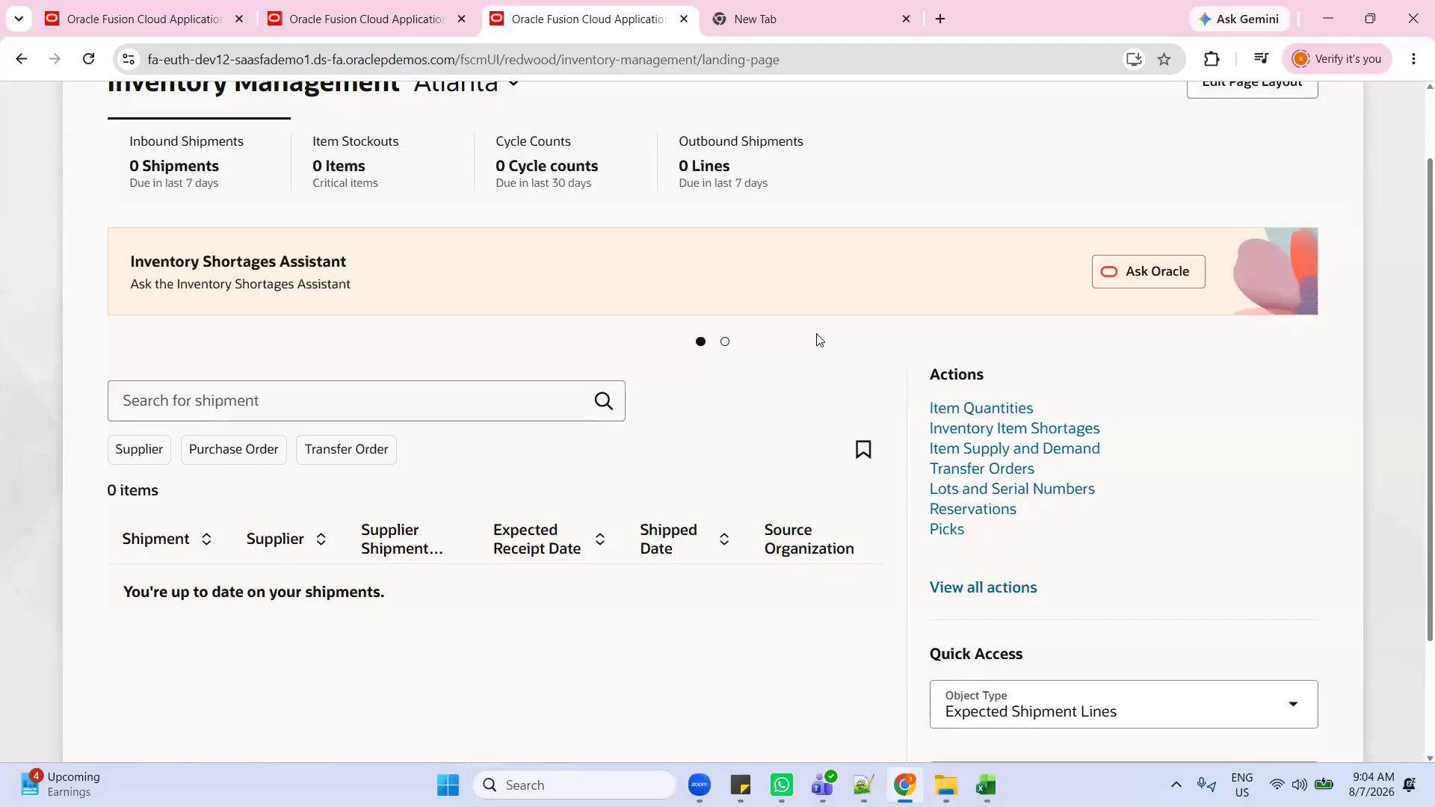
{"action": "left_click", "coordinate": [985, 589]}
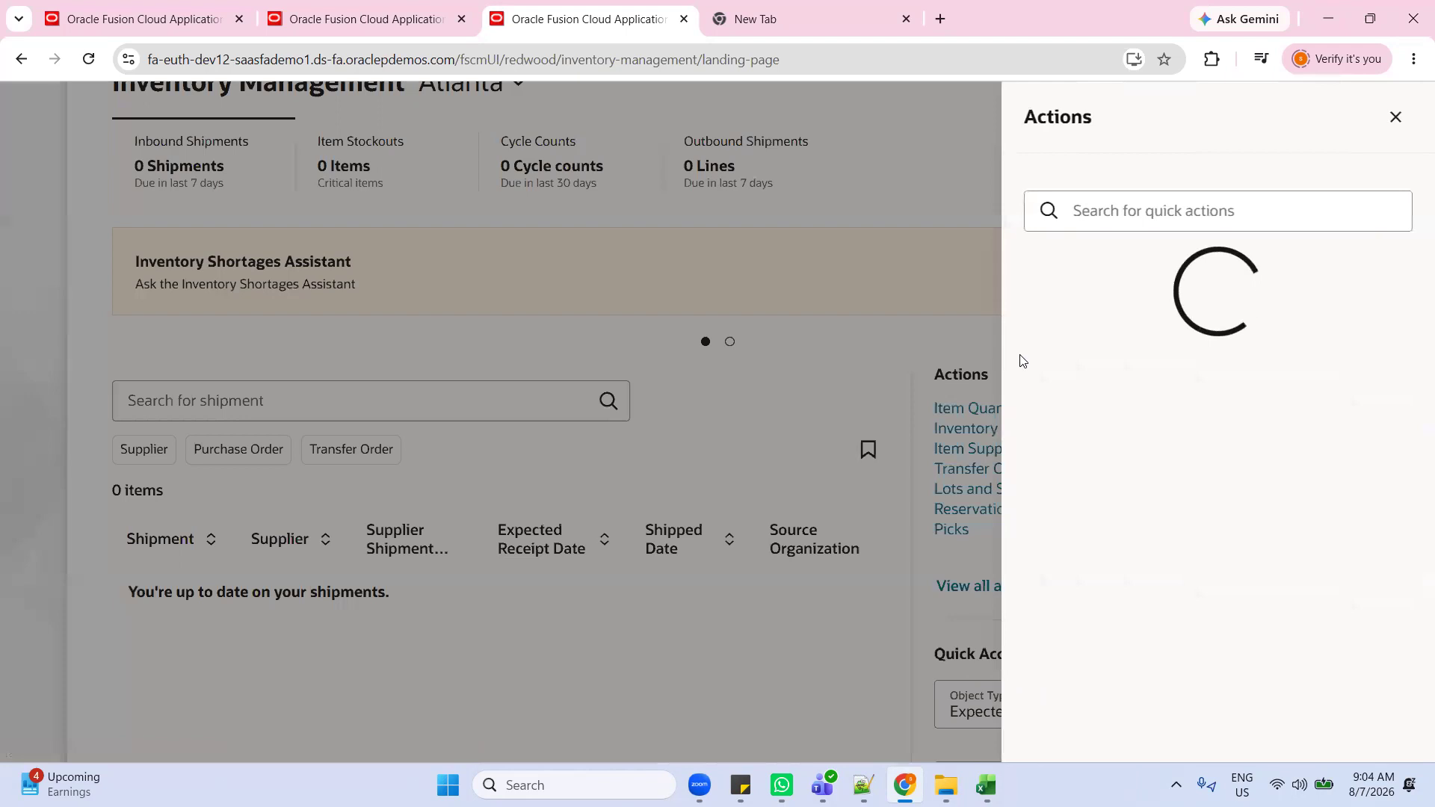
{"action": "scroll", "coordinate": [1208, 361], "scroll_direction": "down", "scroll_amount": 10}
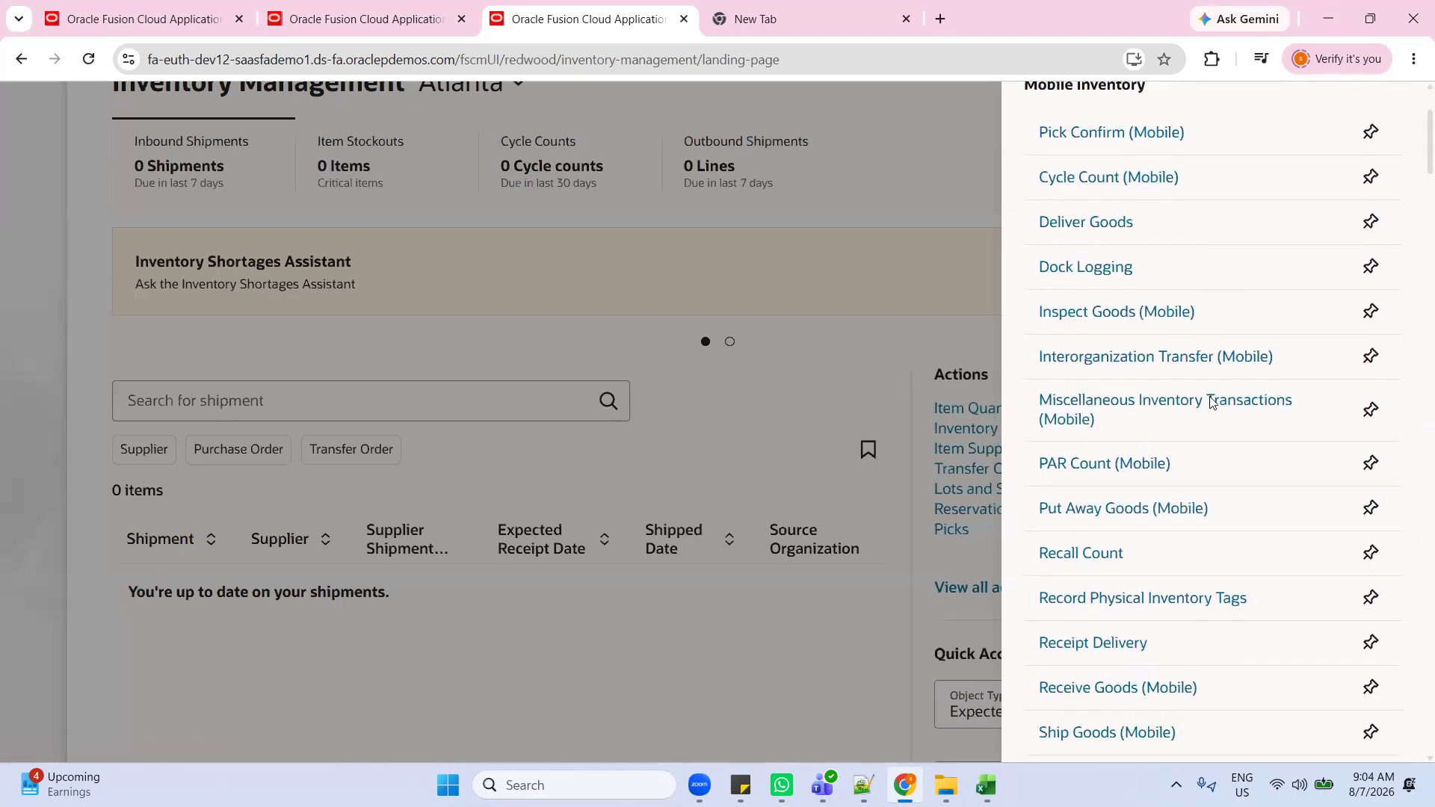
{"action": "scroll", "coordinate": [1212, 456], "scroll_direction": "down", "scroll_amount": 10}
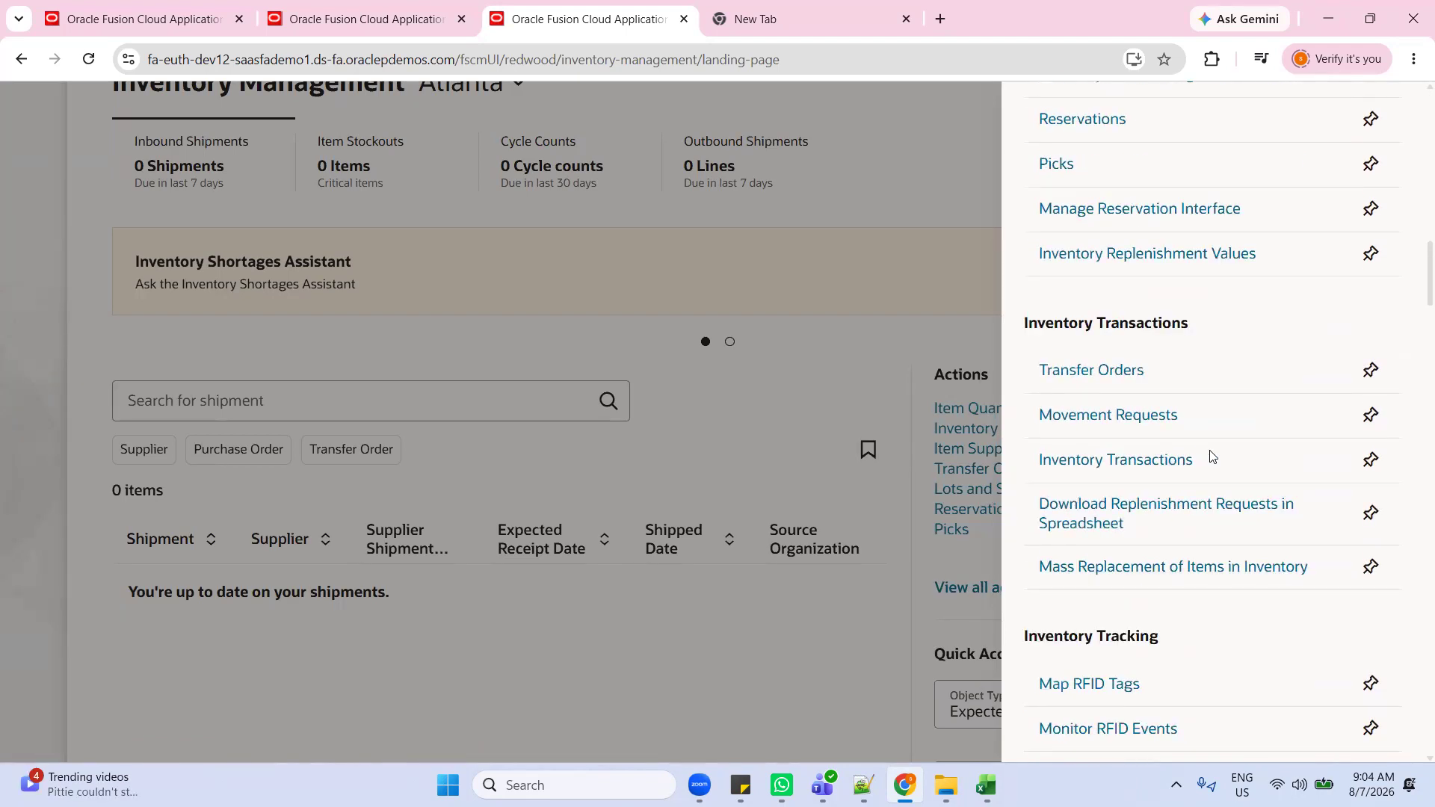
{"action": "scroll", "coordinate": [1212, 456], "scroll_direction": "down", "scroll_amount": 10}
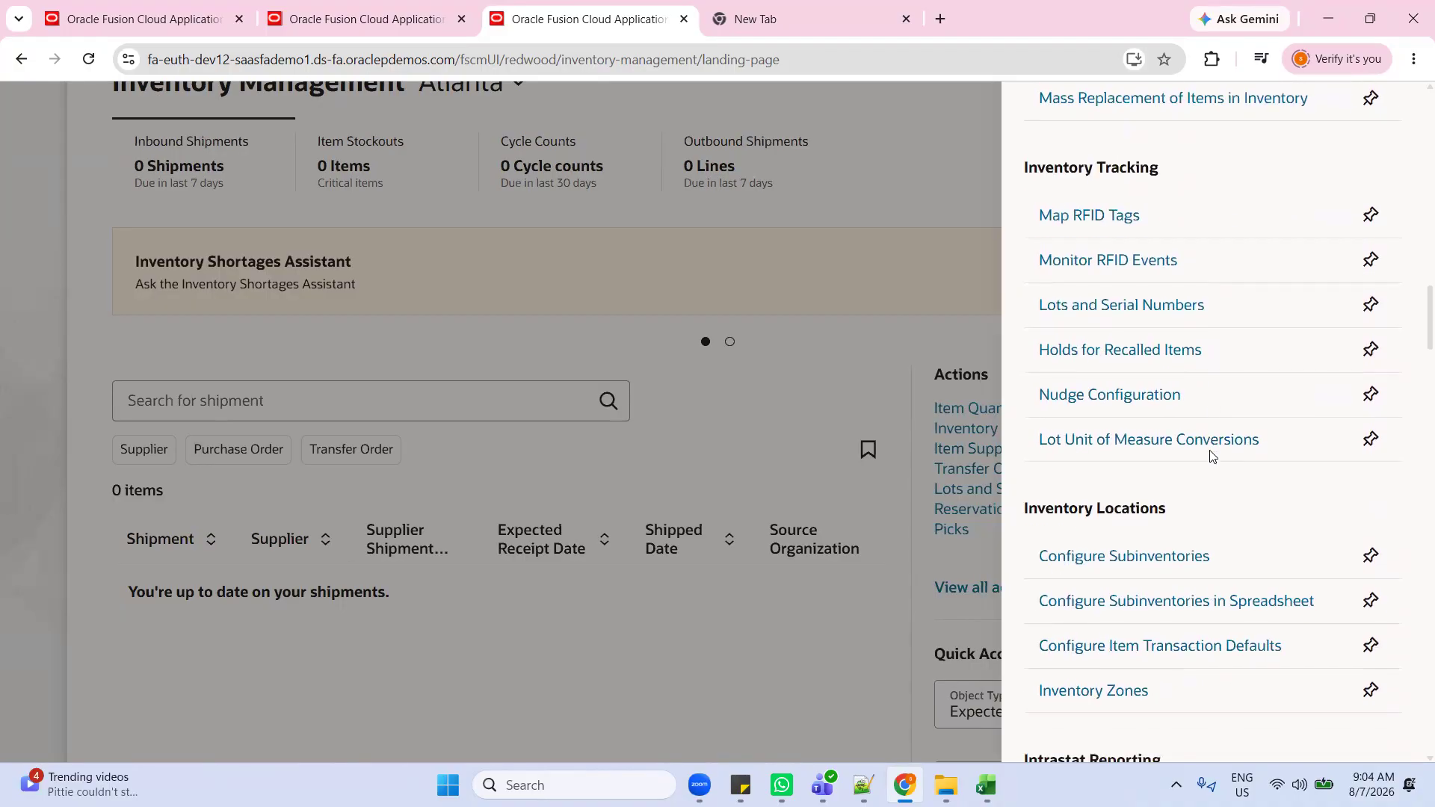
{"action": "scroll", "coordinate": [1211, 456], "scroll_direction": "down", "scroll_amount": 10}
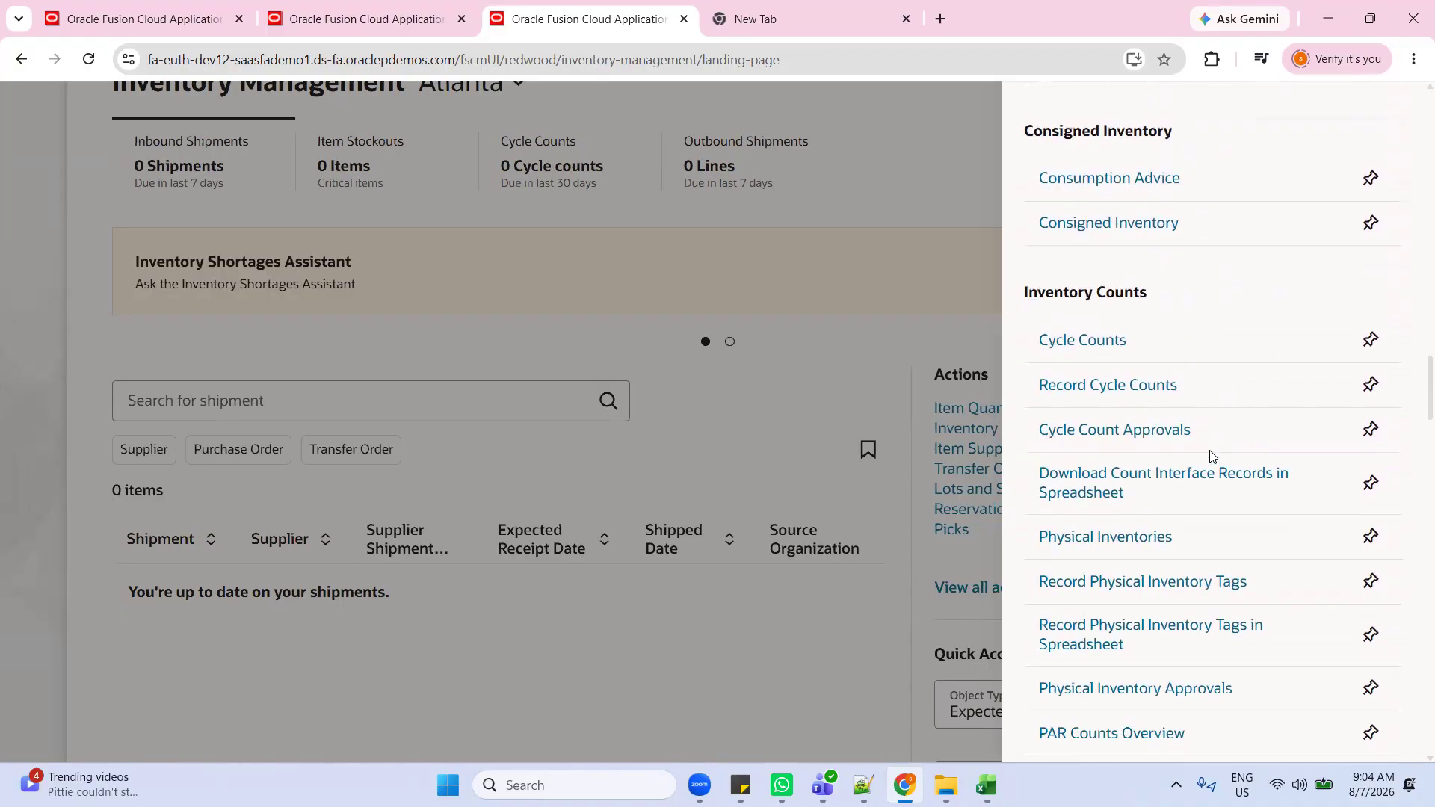
{"action": "scroll", "coordinate": [1212, 456], "scroll_direction": "down", "scroll_amount": 6}
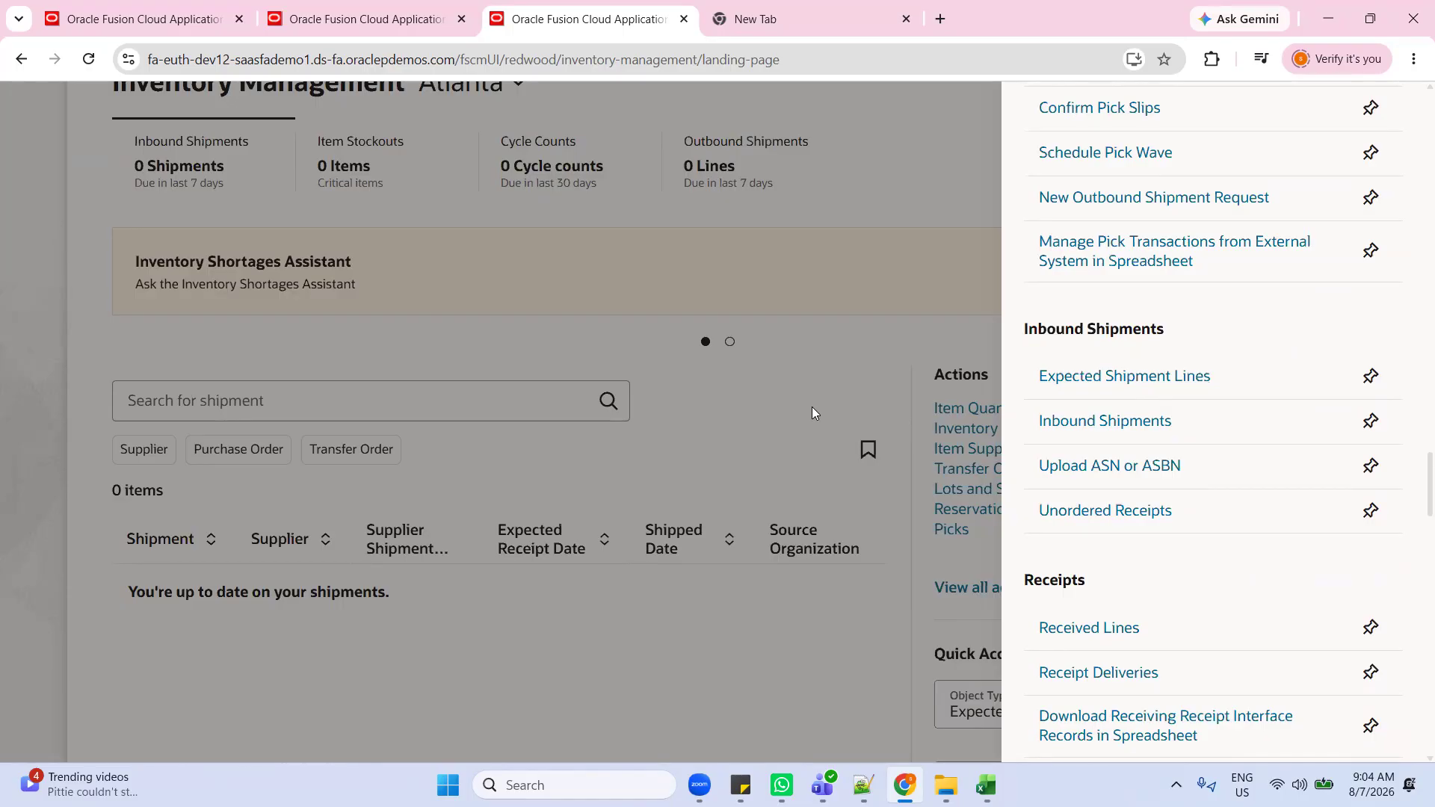
{"action": "left_click", "coordinate": [1109, 378]}
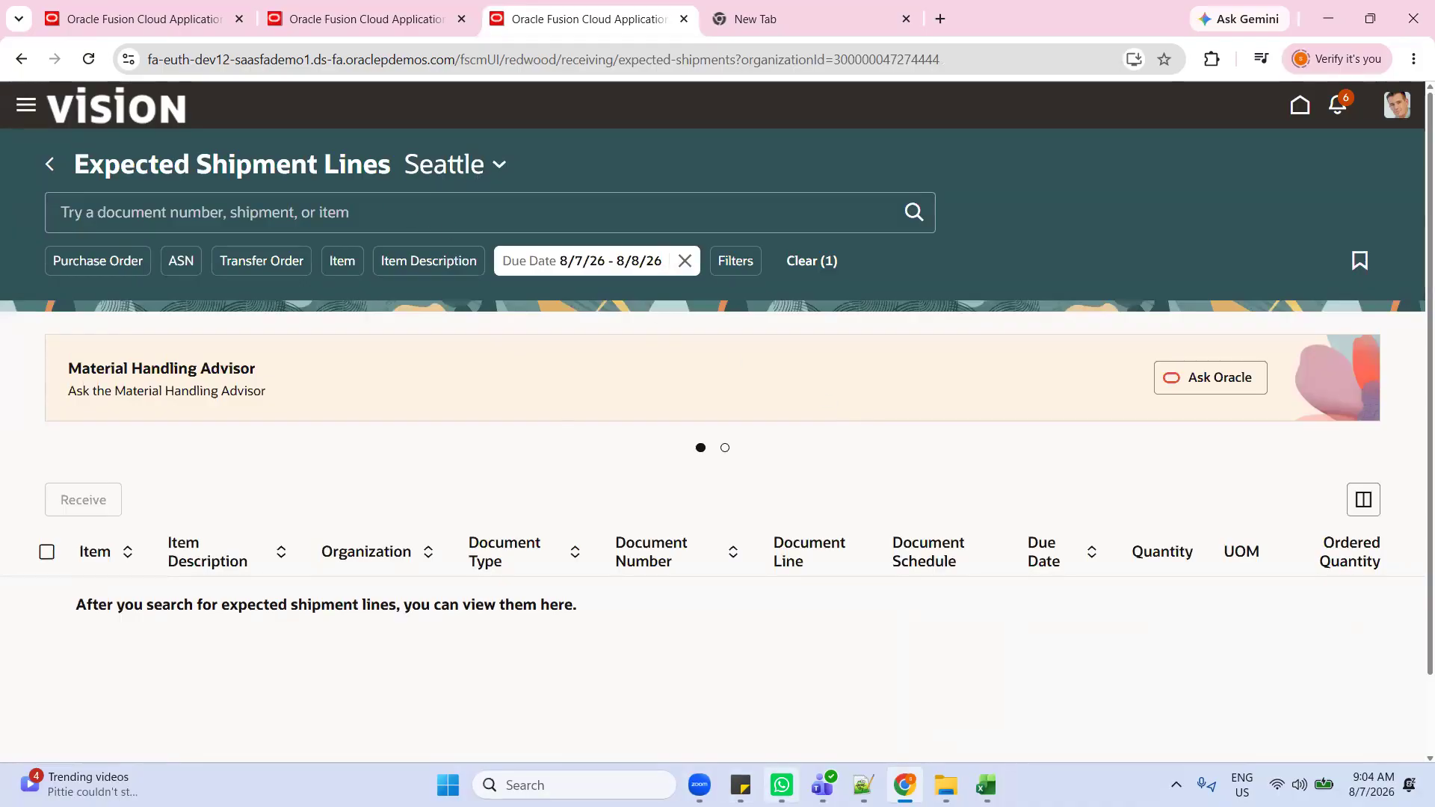
Step: Switch to the Notepad++ notes and add the line "BU : US1 Business Unit" between the "Redwood" and "Requisition #" lines
{"action": "left_click", "coordinate": [864, 784]}
{"action": "scroll", "coordinate": [504, 664], "scroll_direction": "down", "scroll_amount": 10}
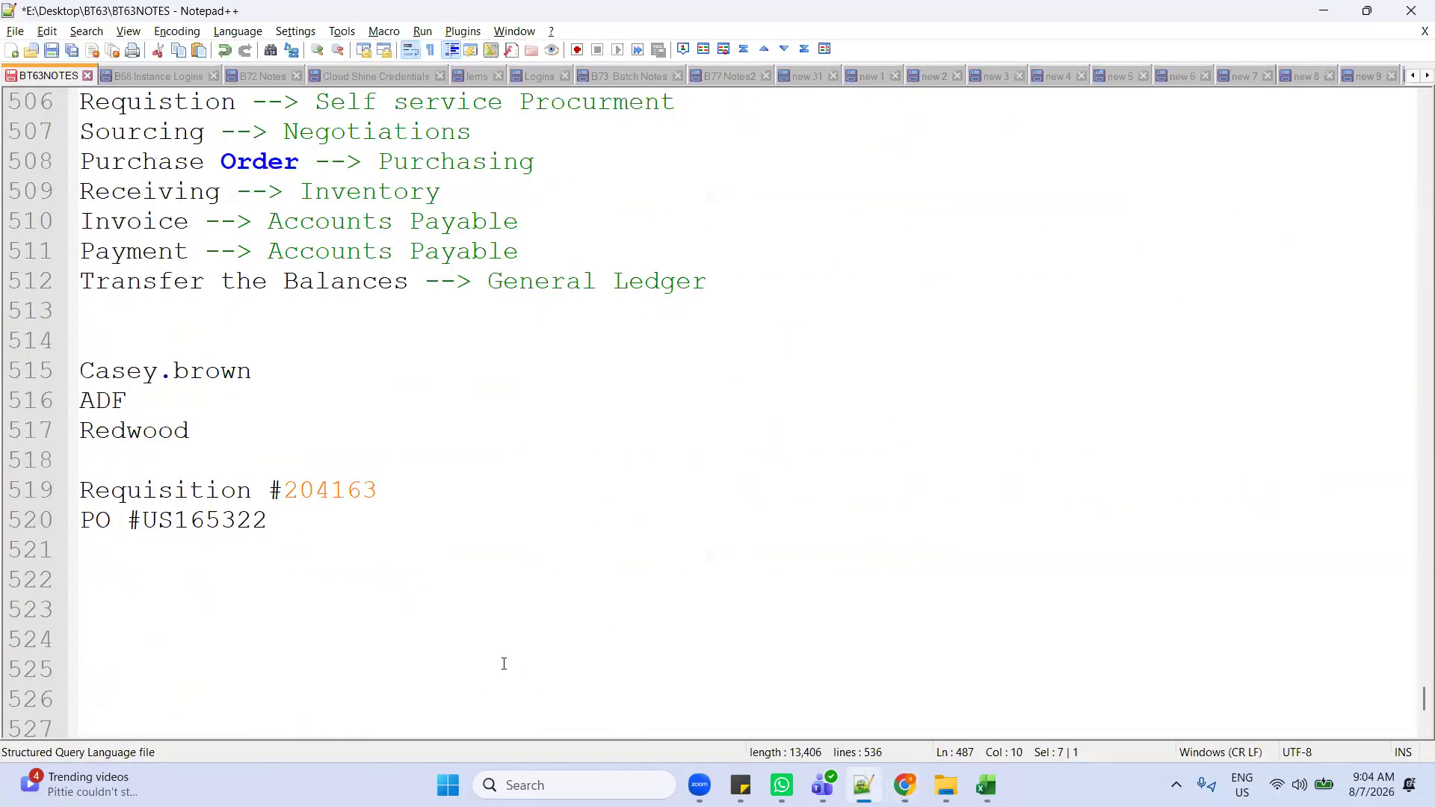
{"action": "left_click", "coordinate": [103, 454]}
{"action": "key", "text": "Return"}
{"action": "left_click", "coordinate": [103, 455]}
{"action": "key", "text": "Return"}
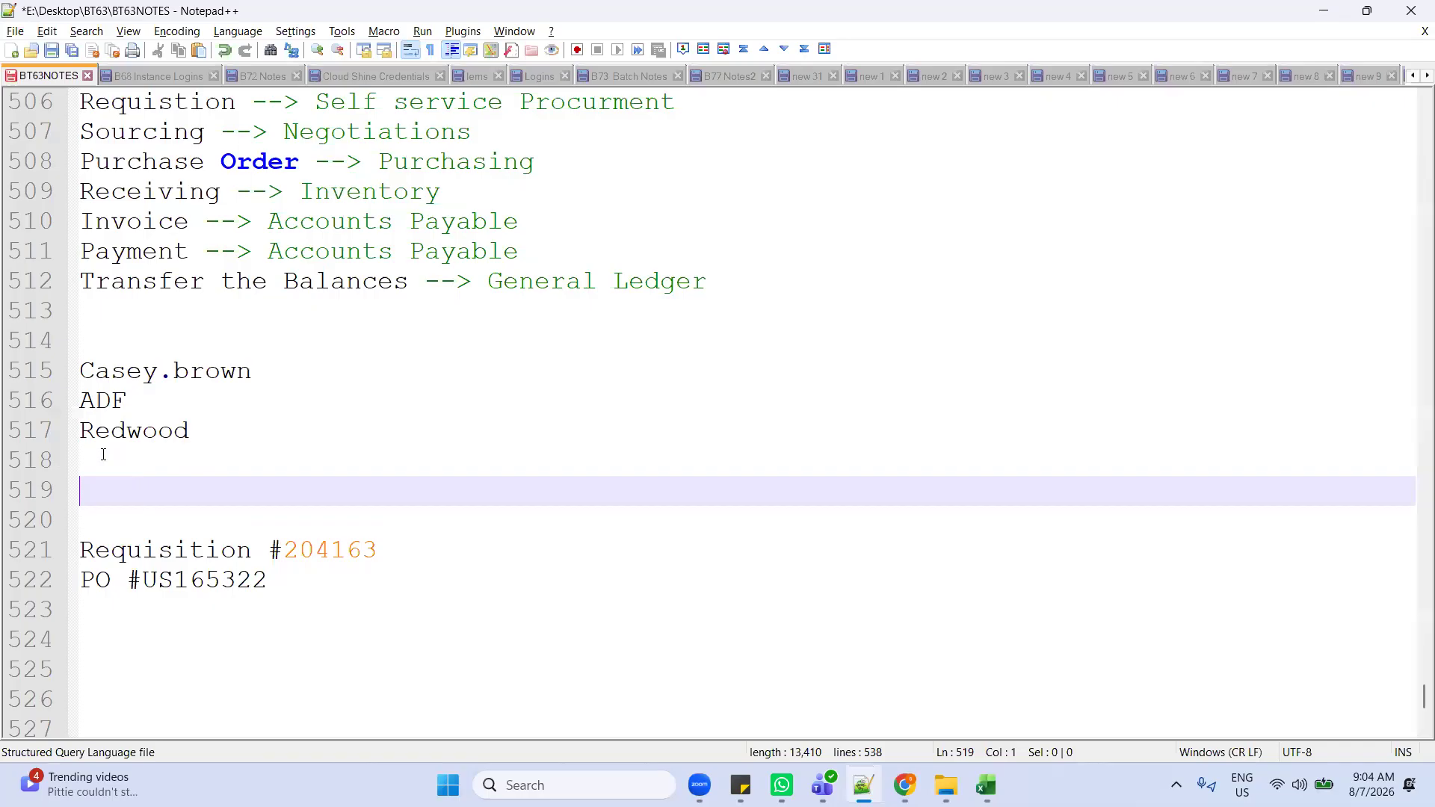
{"action": "type", "text": "BU : U"}
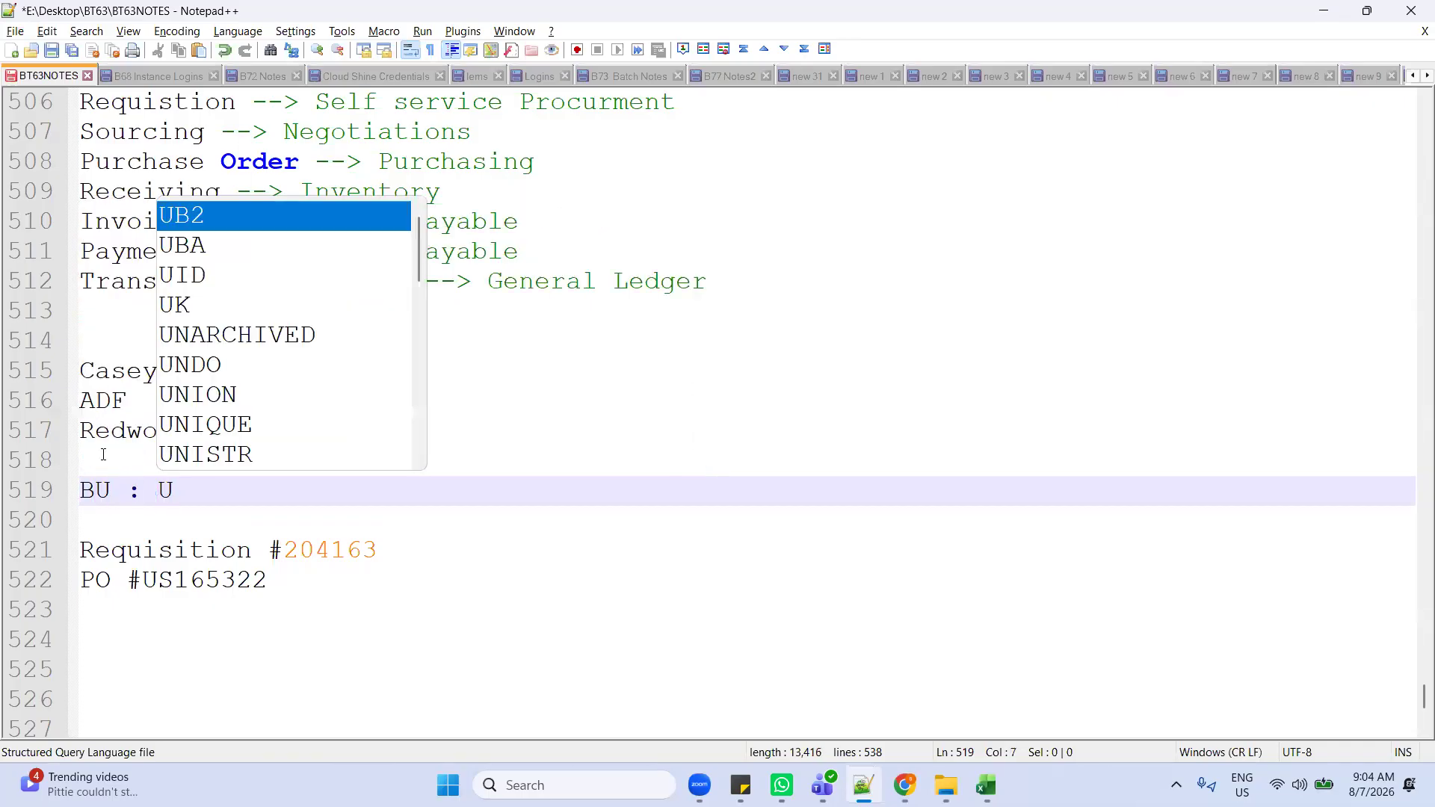
{"action": "type", "text": "S1 Bu"}
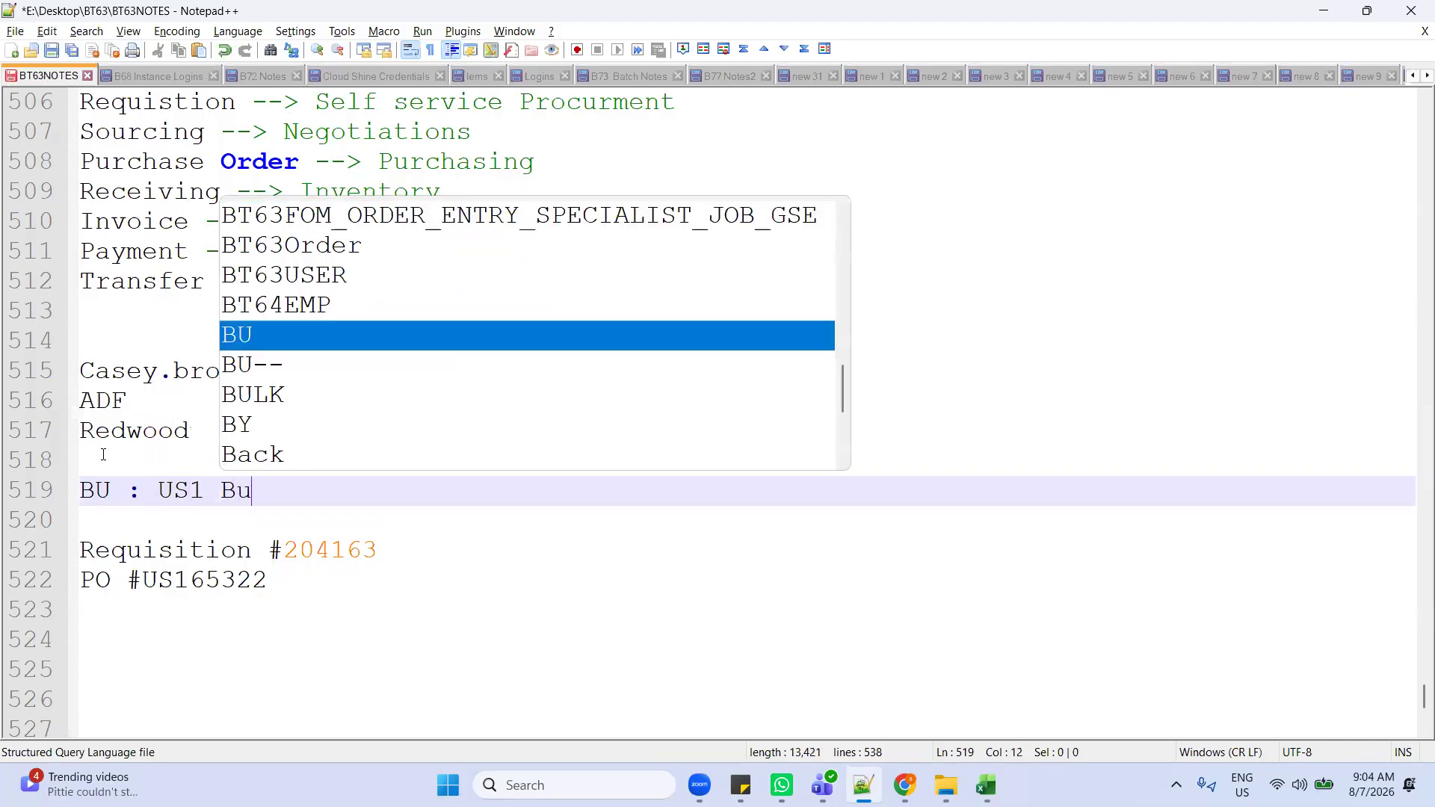
{"action": "type", "text": "siness"}
{"action": "key", "text": "BackSpace"}
{"action": "type", "text": "s Unit"}
Step: Below the BU line in the notes, add the lines "Item : AS15125" and "Org : Seatle"
{"action": "key", "text": "Return"}
{"action": "key", "text": "Down"}
{"action": "key", "text": "Up"}
{"action": "type", "text": "Item : AS"}
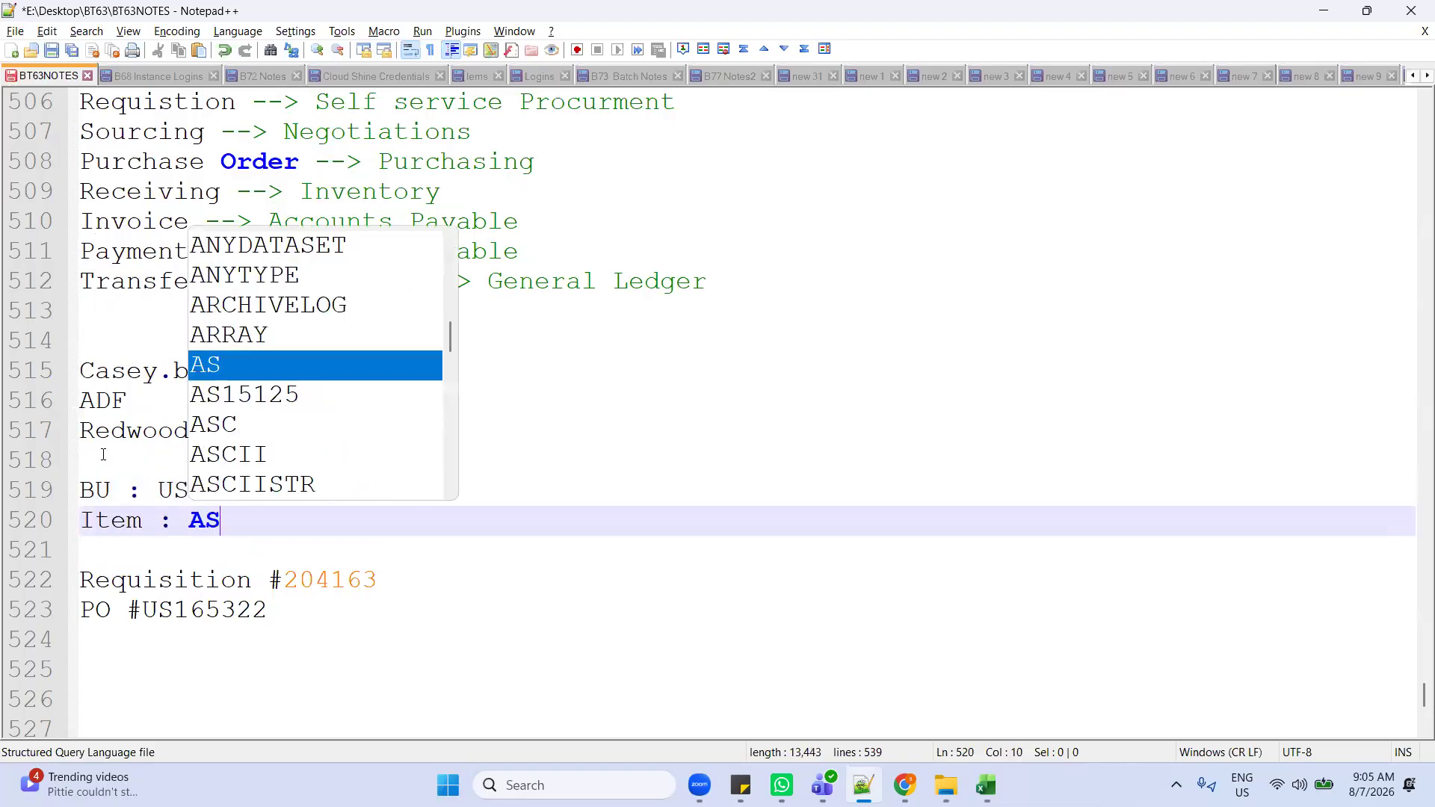
{"action": "type", "text": "15125"}
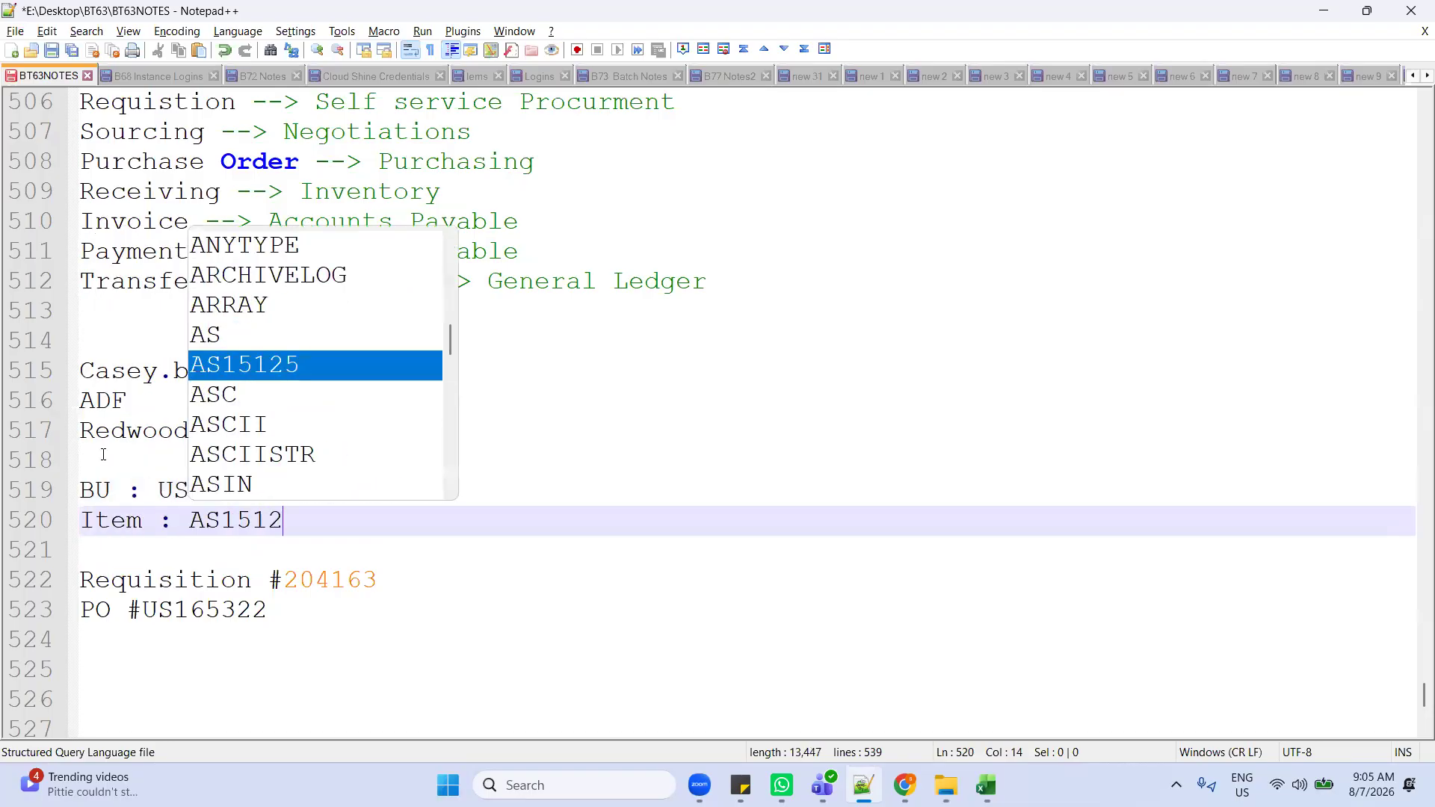
{"action": "key", "text": "Escape"}
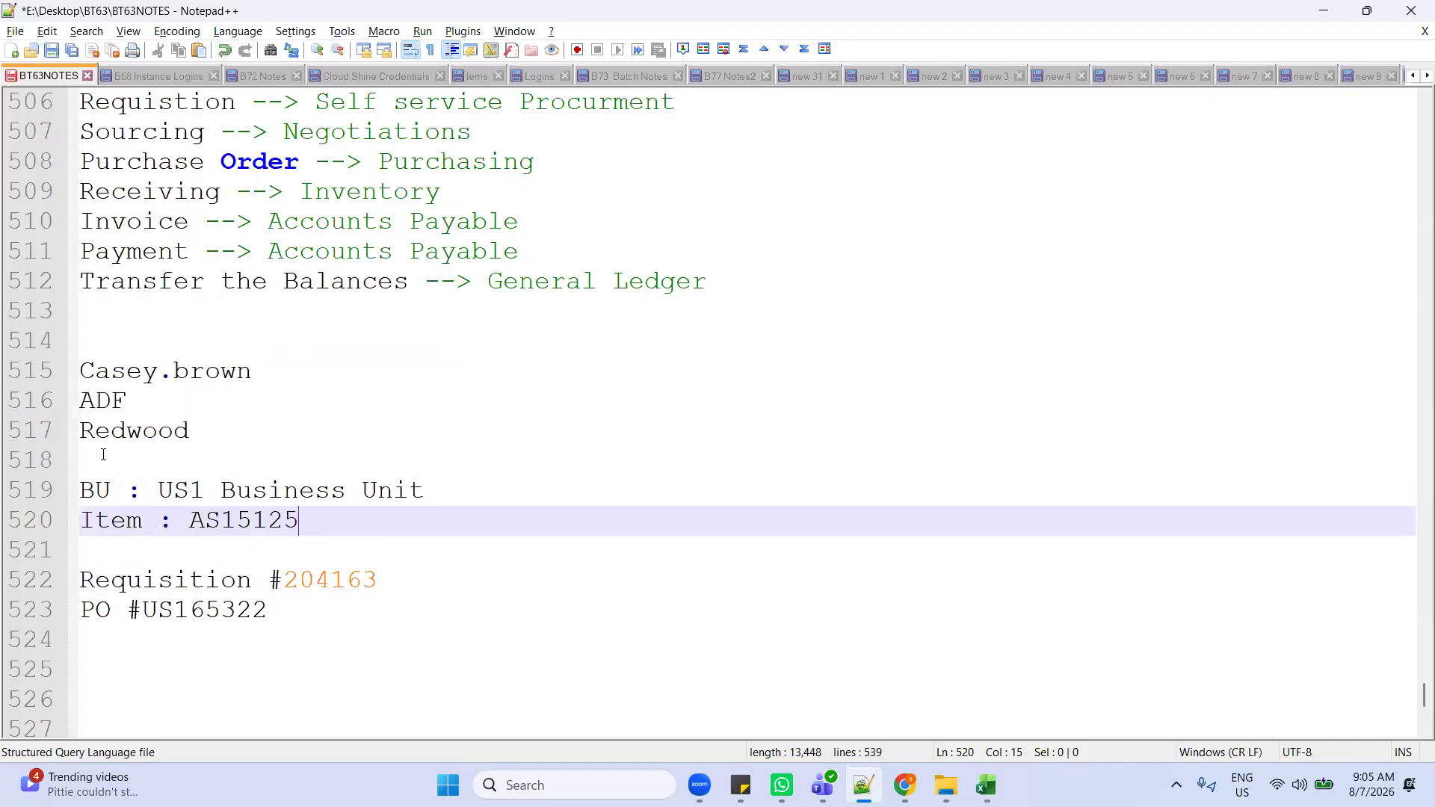
{"action": "key", "text": "Return"}
{"action": "type", "text": "Or"}
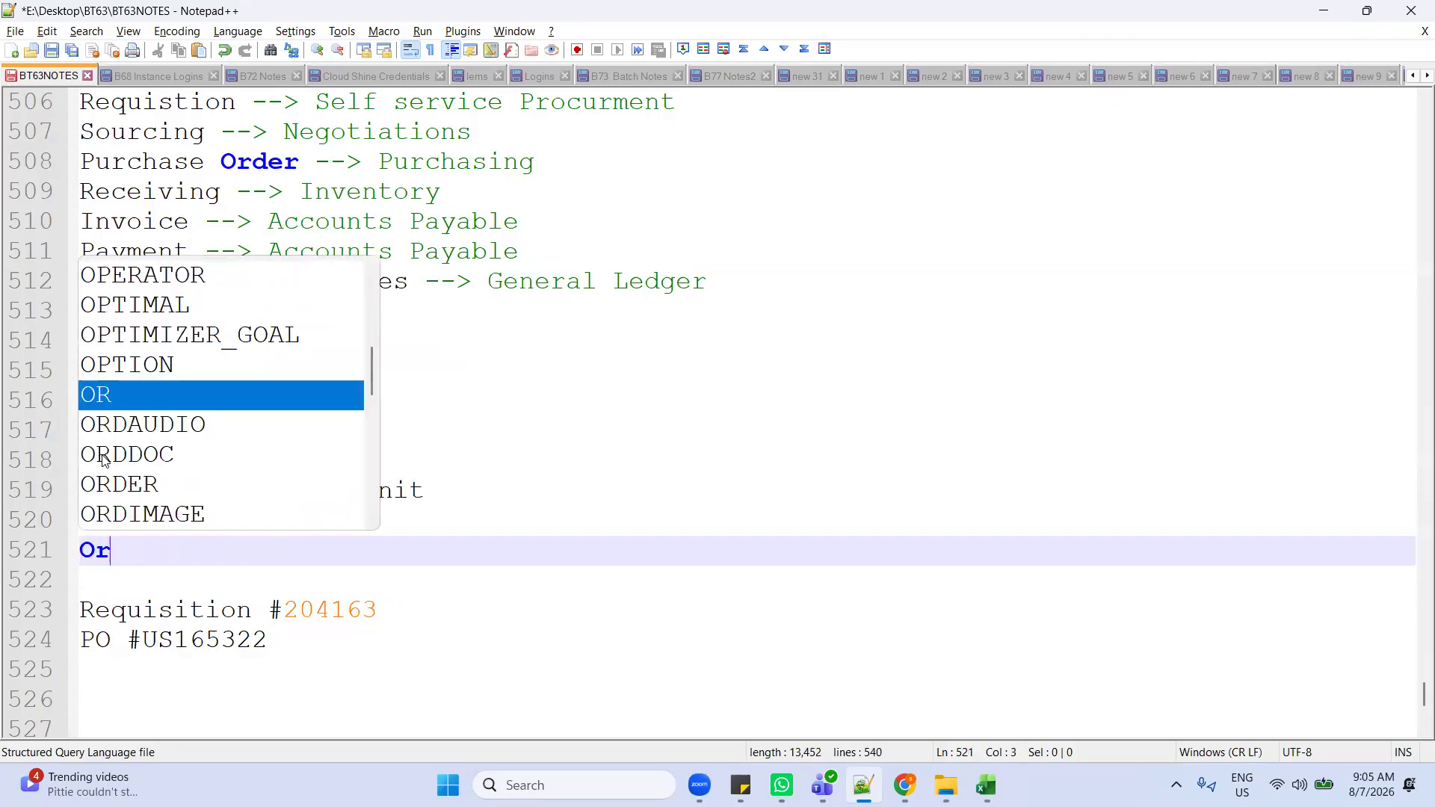
{"action": "type", "text": "g : Se"}
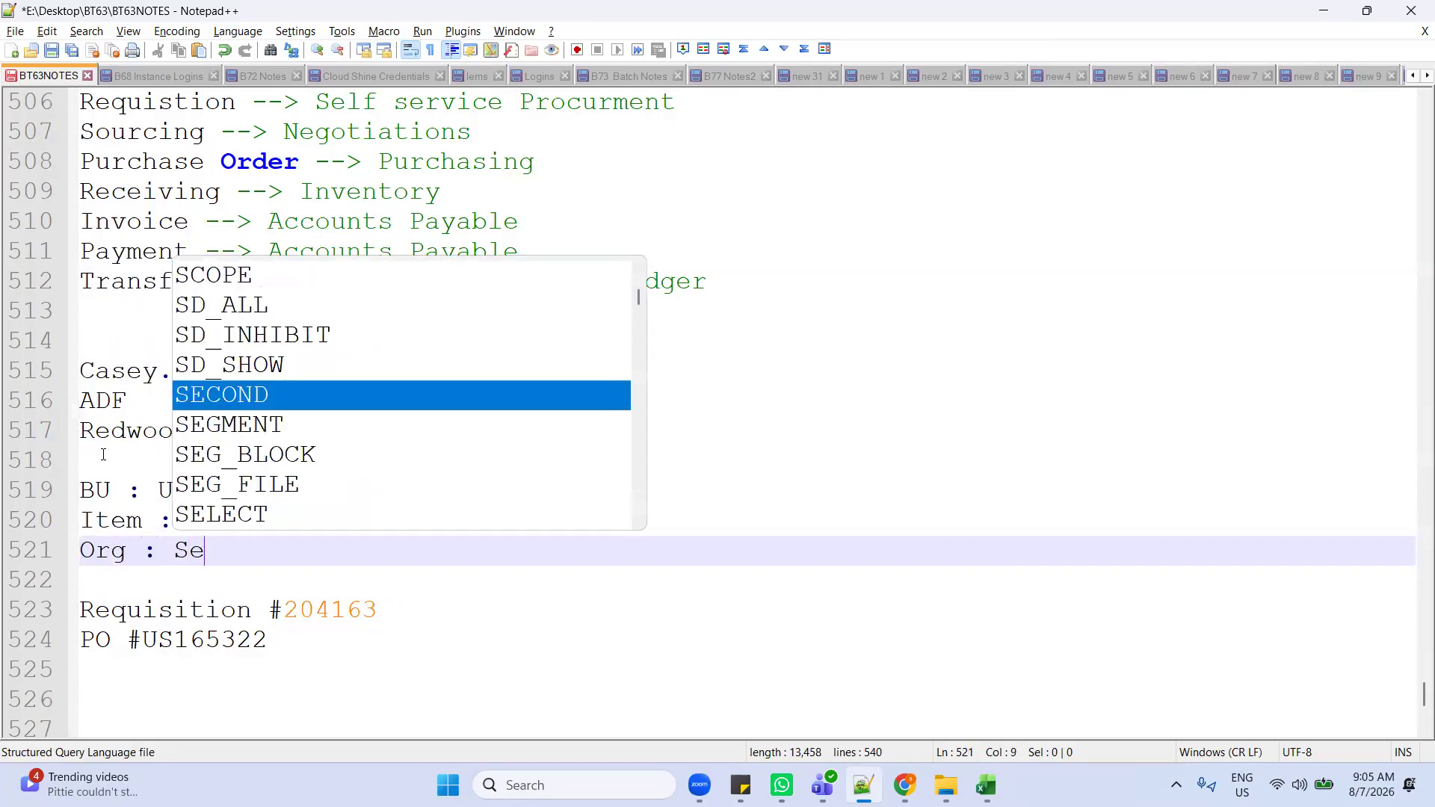
{"action": "type", "text": "atle"}
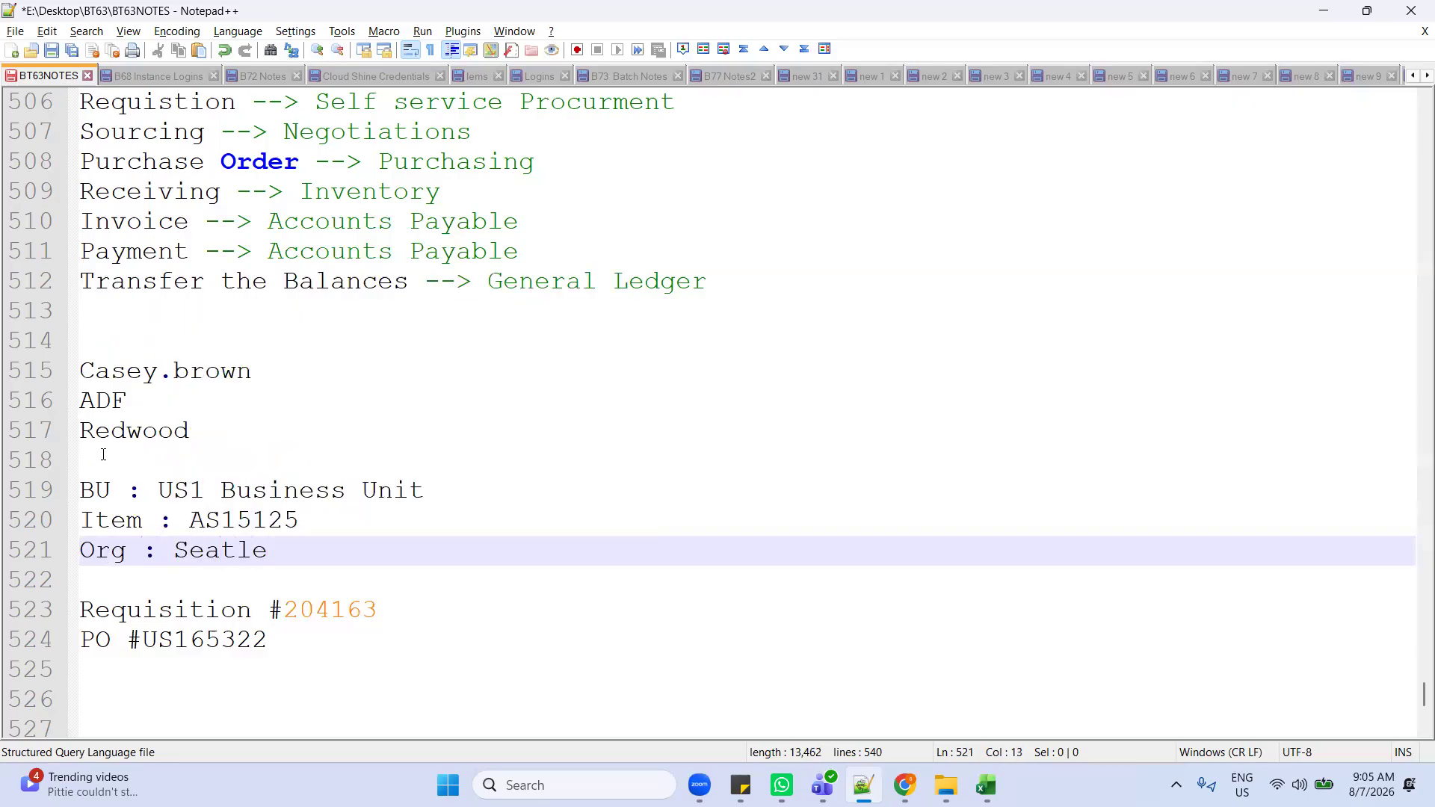
Step: Add the line "Supplier : Dell Inc" below the Org line and highlight the Org value "Seatle"
{"action": "key", "text": "Return"}
{"action": "type", "text": "Suppl"}
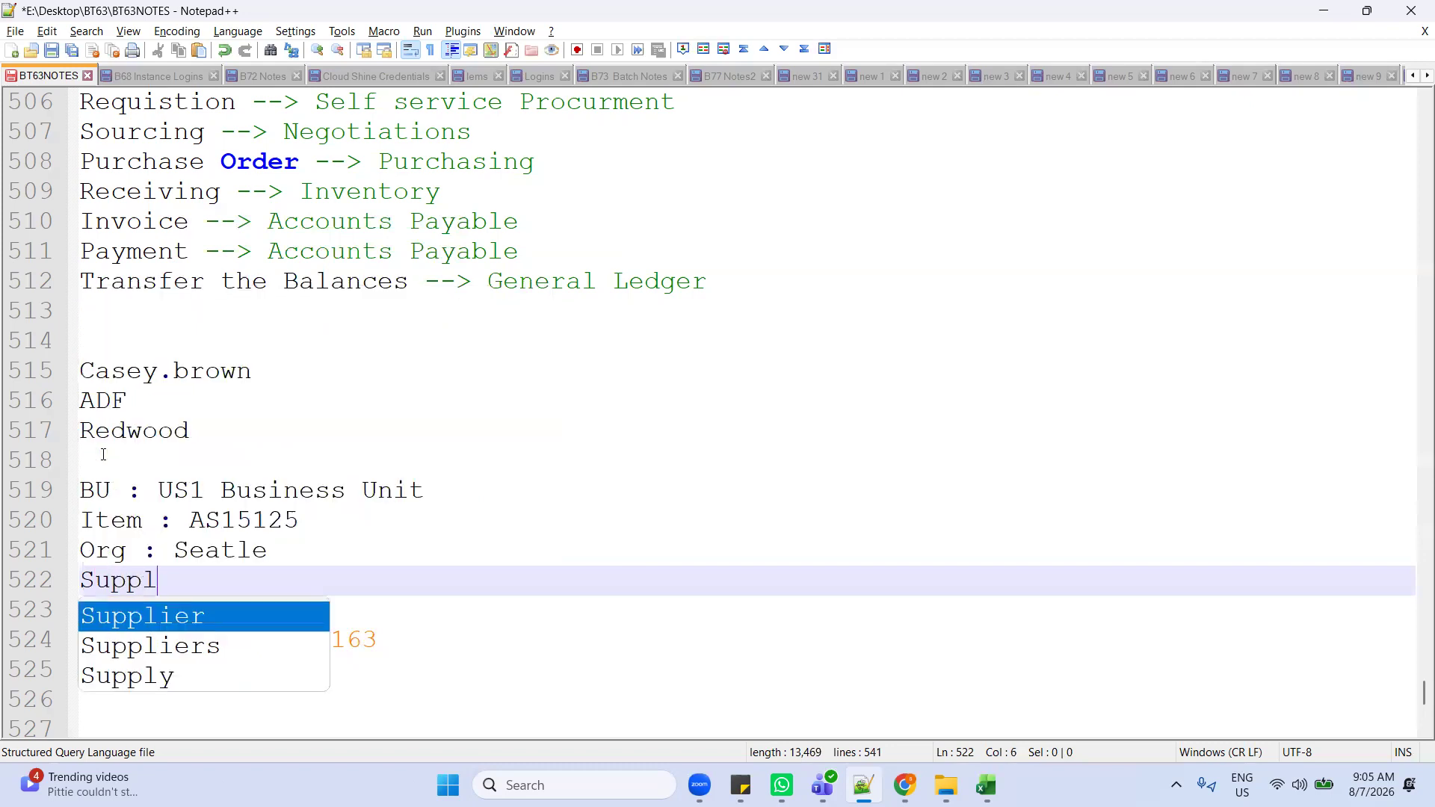
{"action": "type", "text": "ier : Del"}
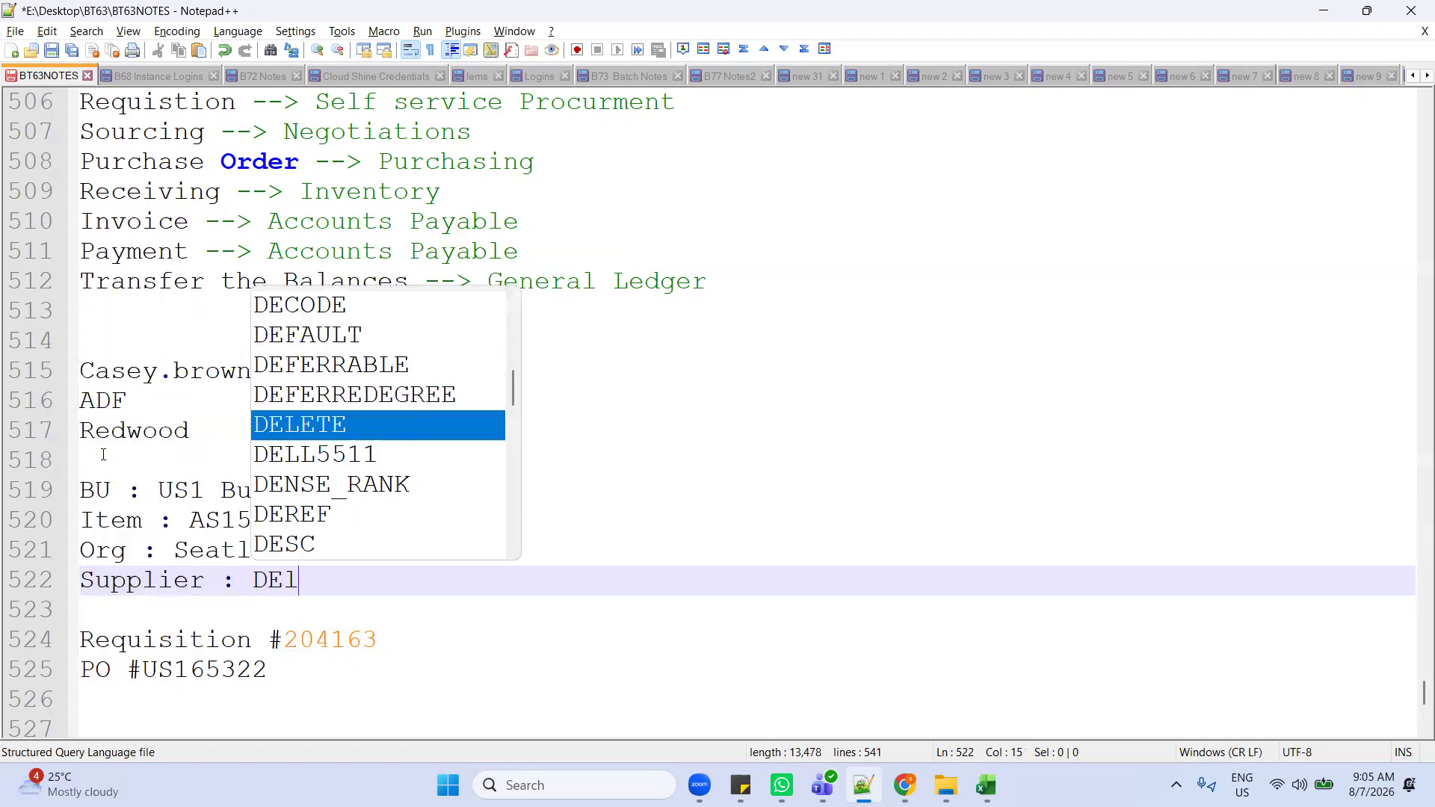
{"action": "key", "text": "BackSpace"}
{"action": "type", "text": "ll Inc"}
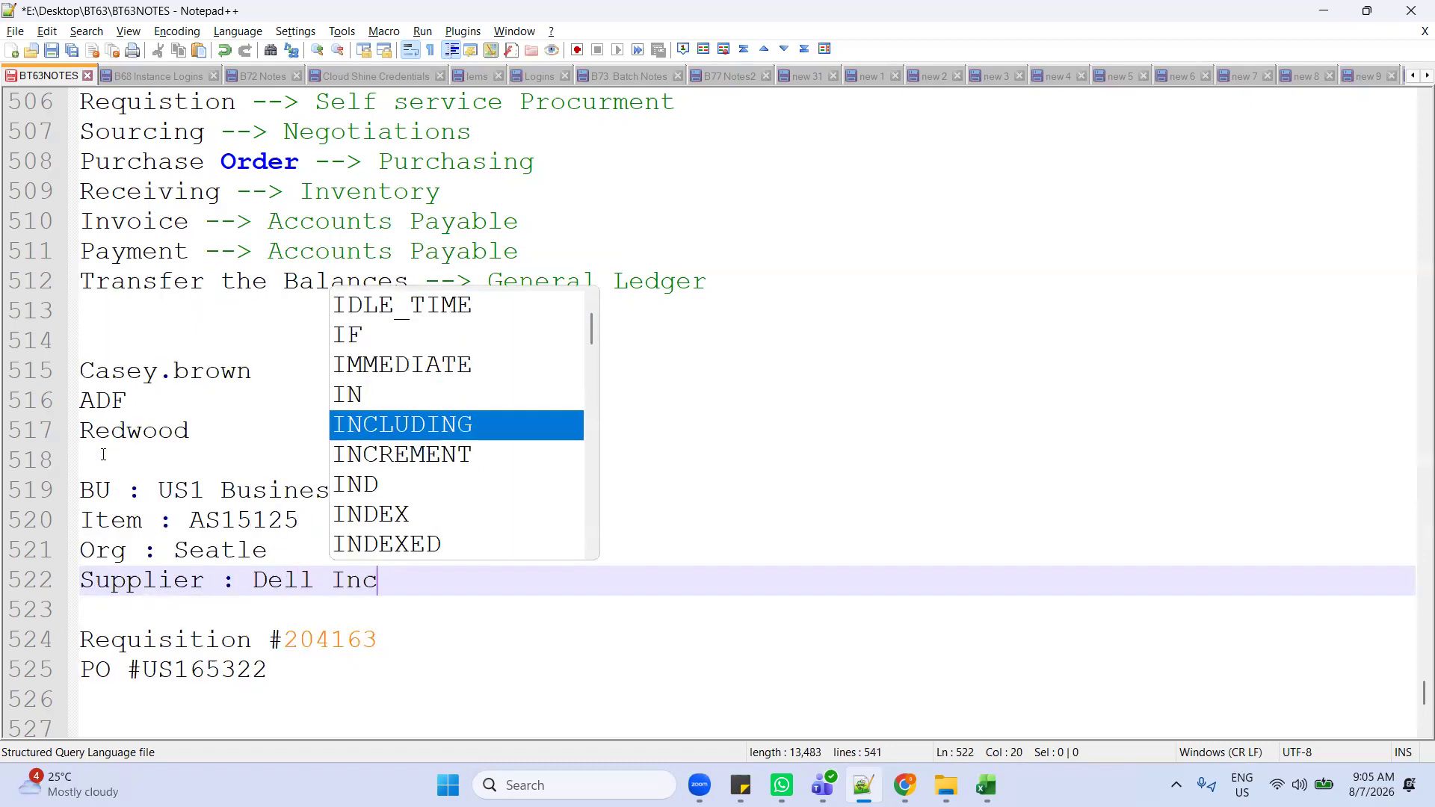
{"action": "left_click", "coordinate": [674, 519]}
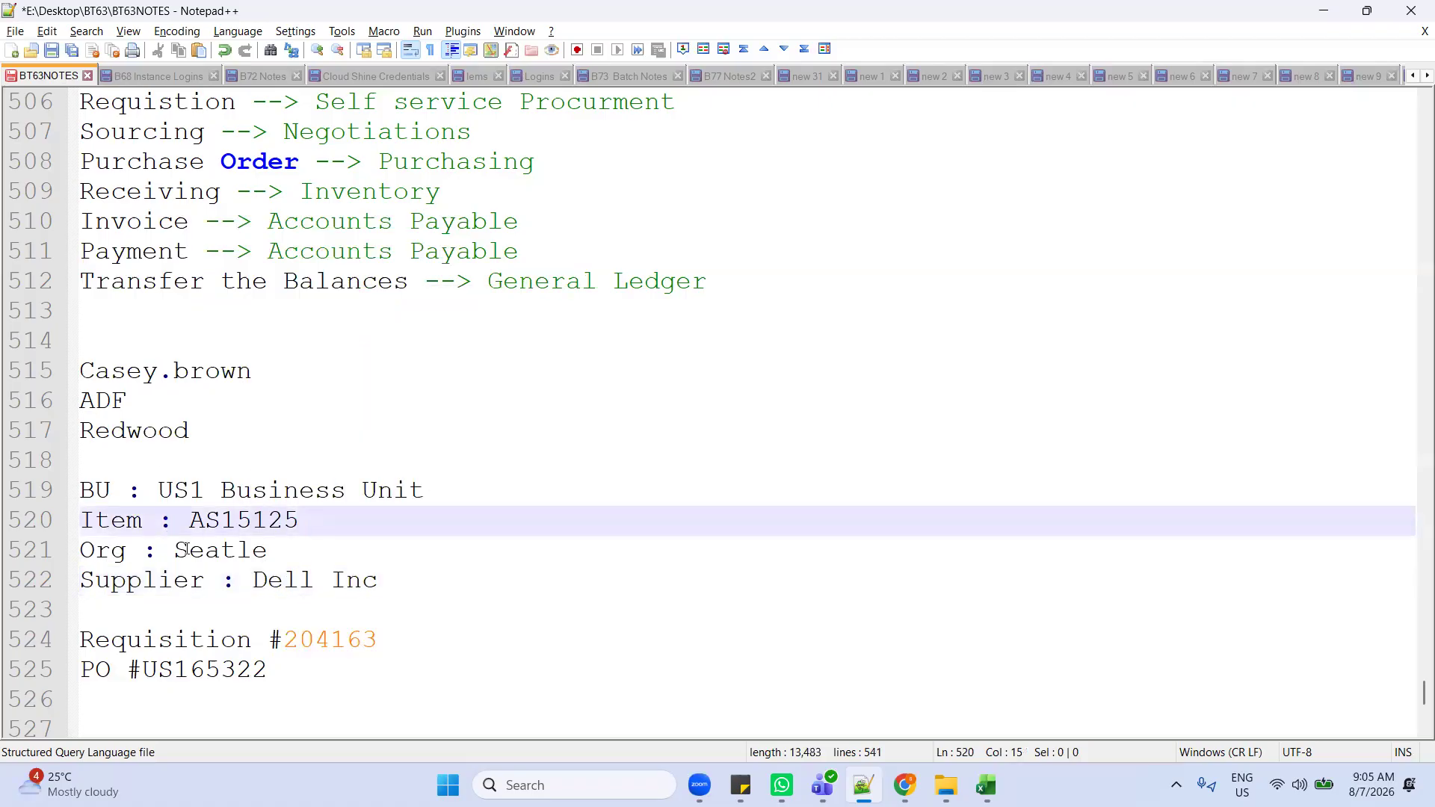
{"action": "left_click_drag", "start_coordinate": [180, 550], "coordinate": [268, 551]}
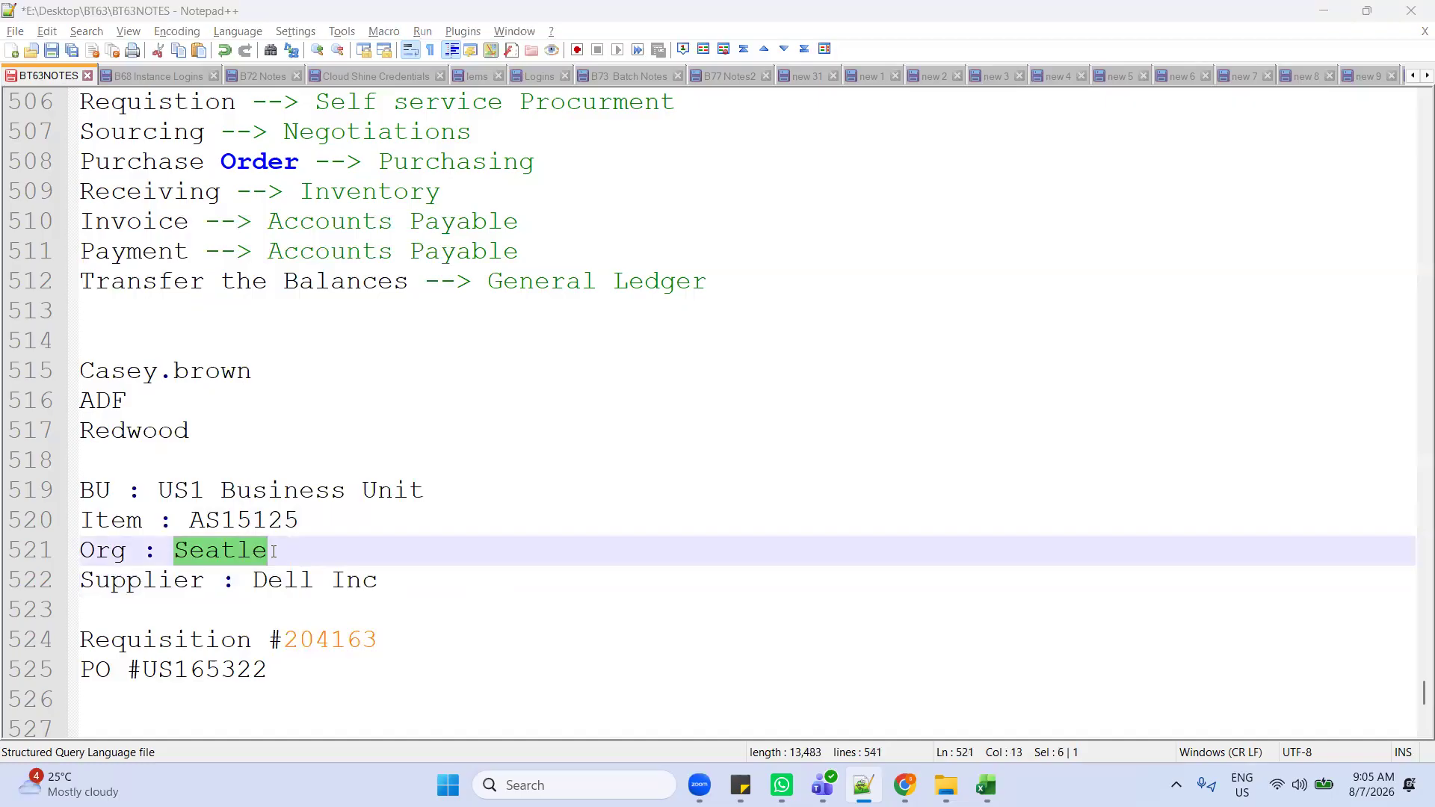
Step: Return to Chrome, remove the due date filter from the Seattle expected shipment lines, and filter them by item AS15125
{"action": "key", "text": "alt+Tab"}
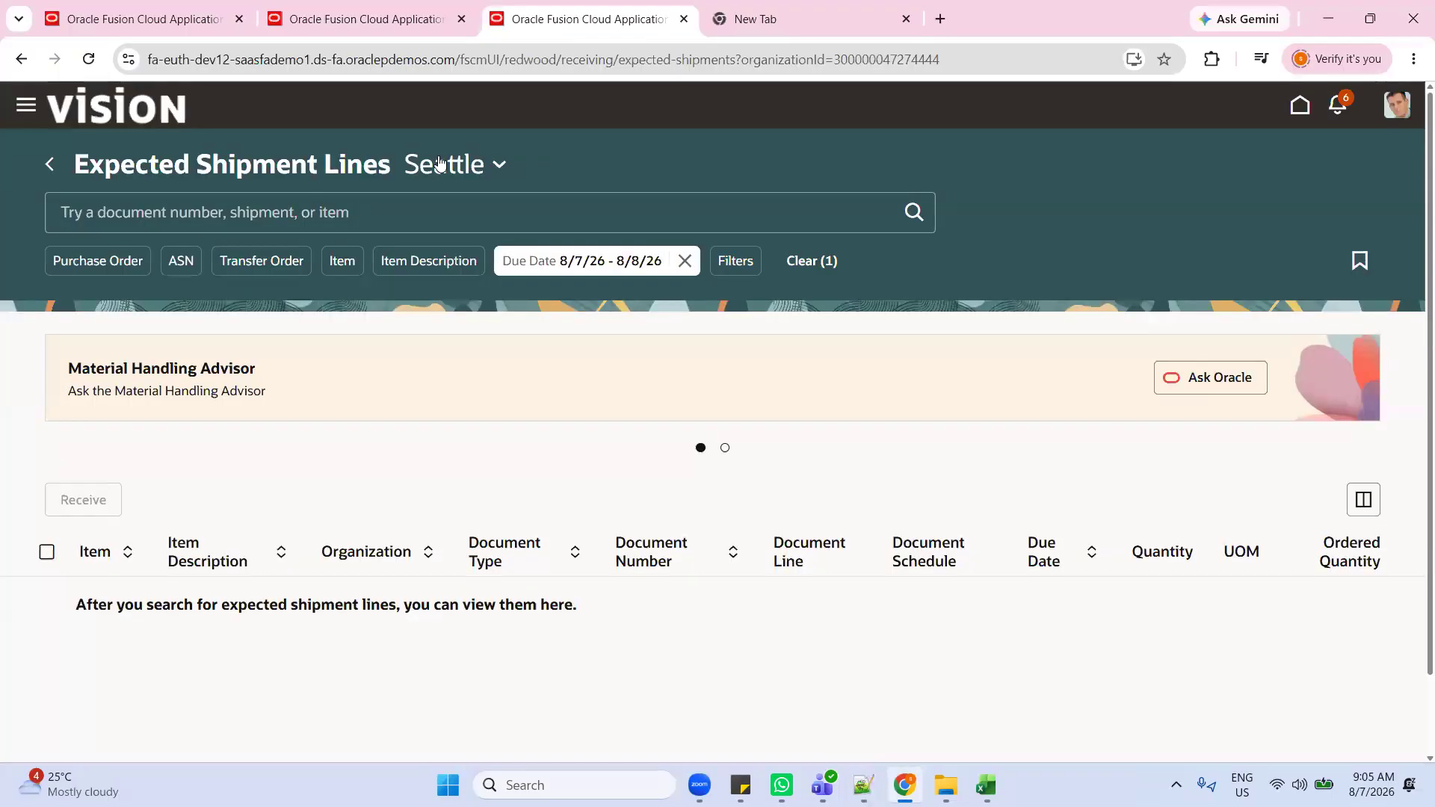
{"action": "left_click", "coordinate": [685, 261]}
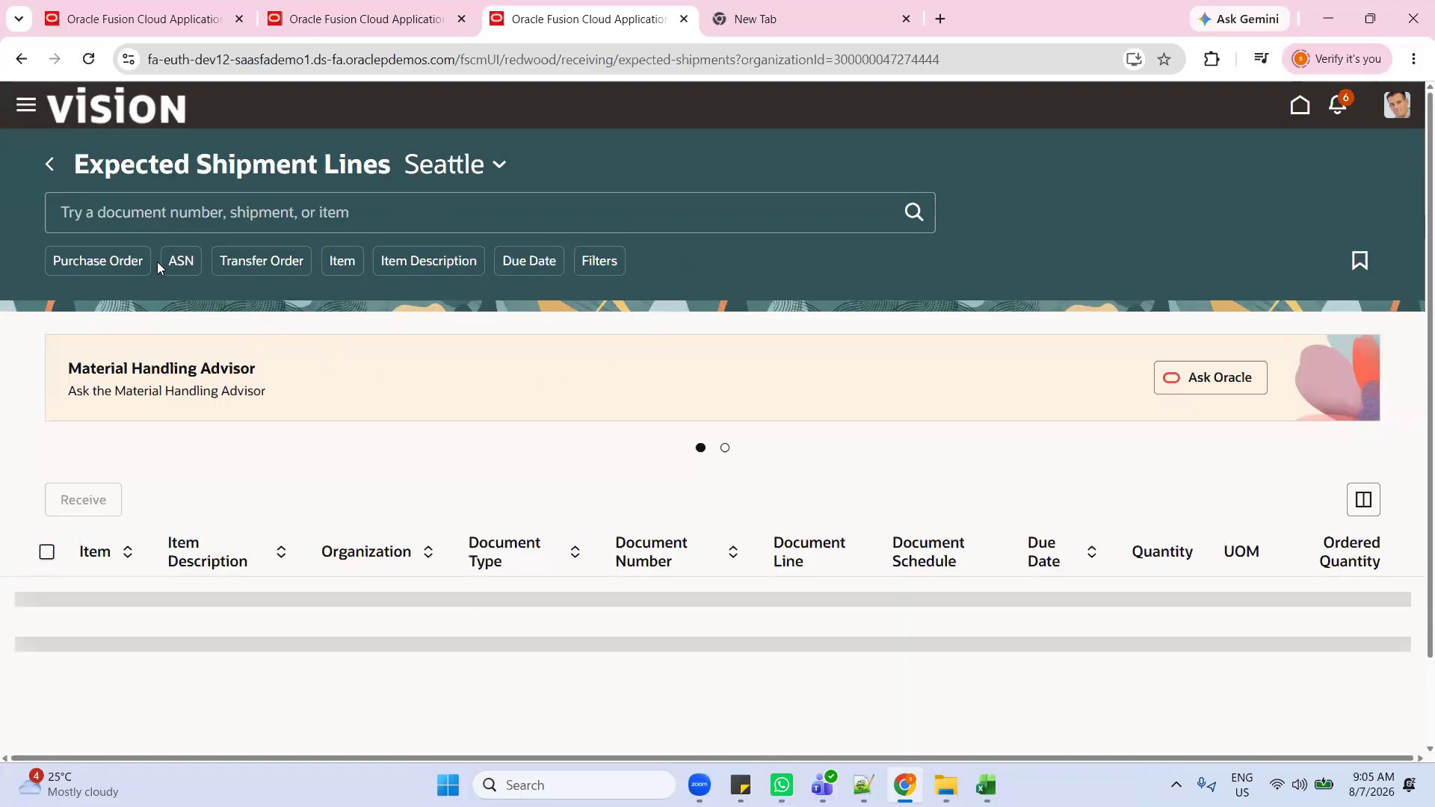
{"action": "left_click", "coordinate": [342, 261]}
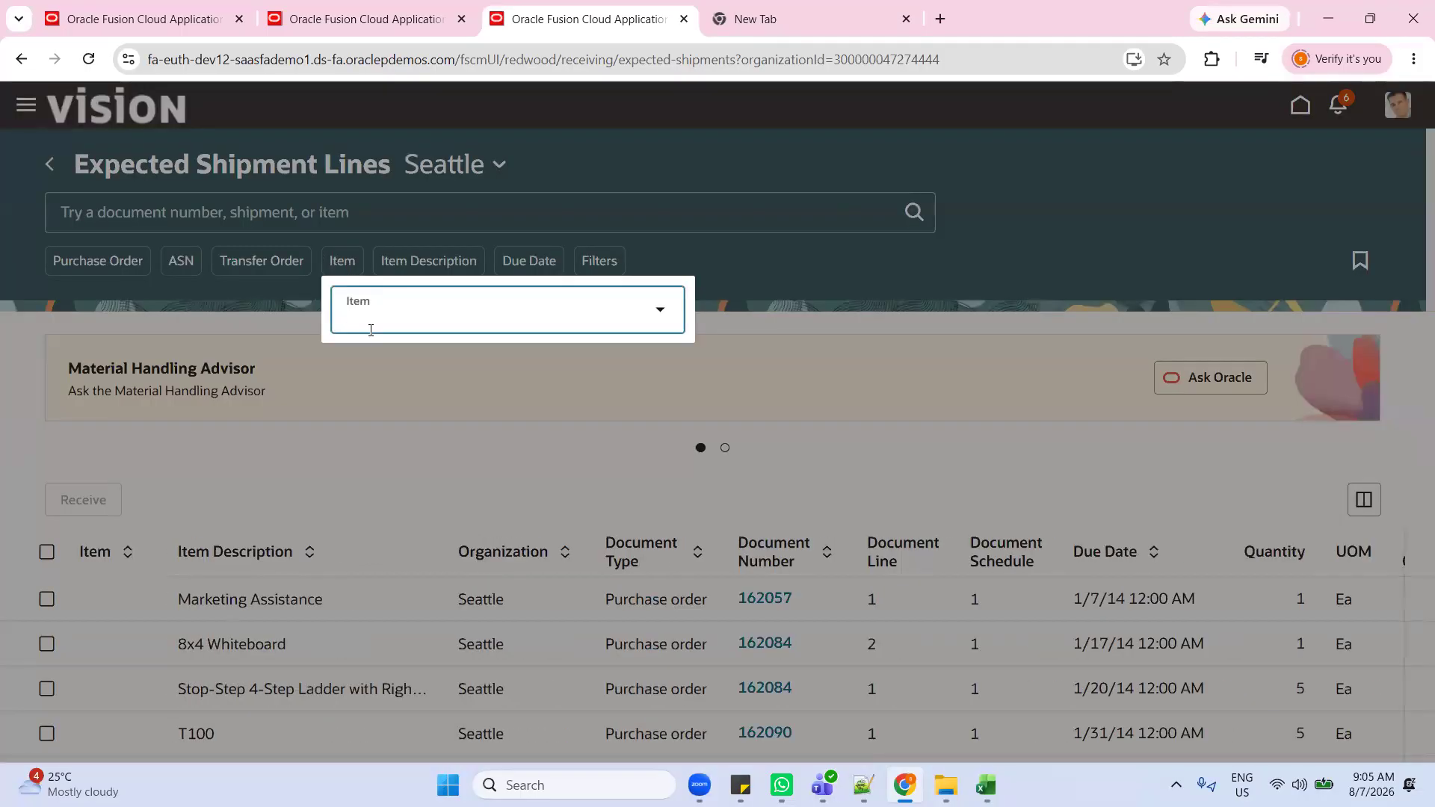
{"action": "type", "text": "AS1"}
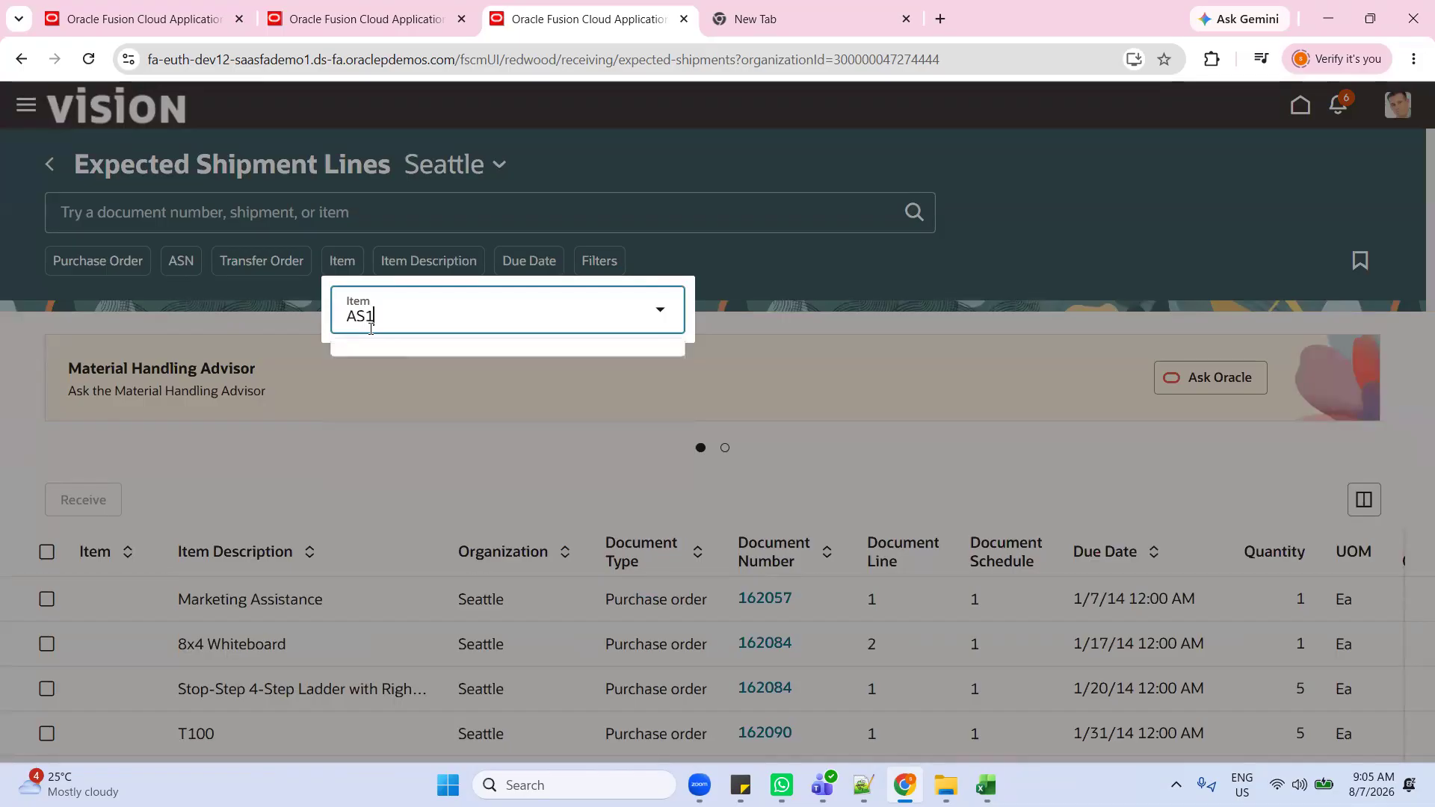
{"action": "type", "text": "5"}
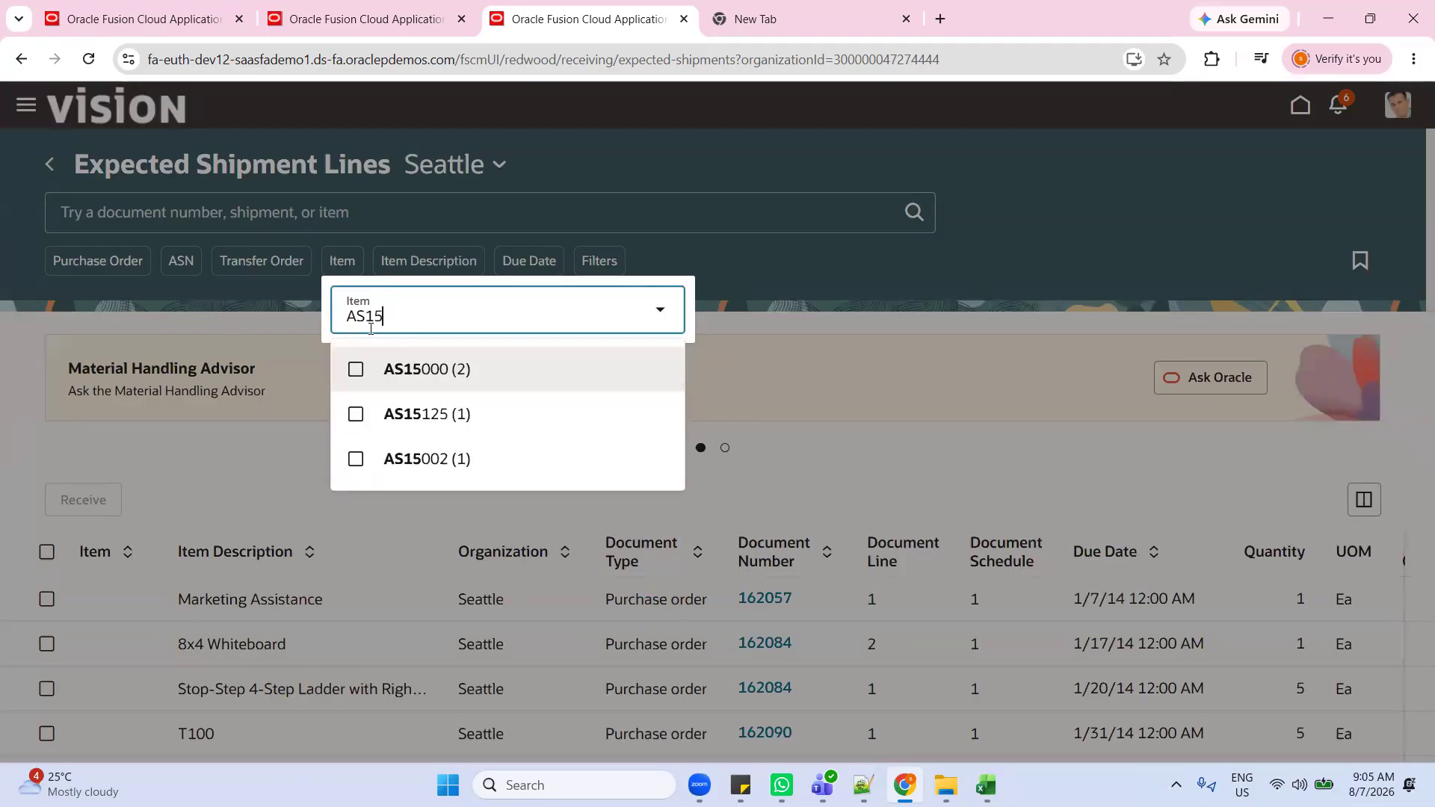
{"action": "type", "text": "125"}
{"action": "key", "text": "Return"}
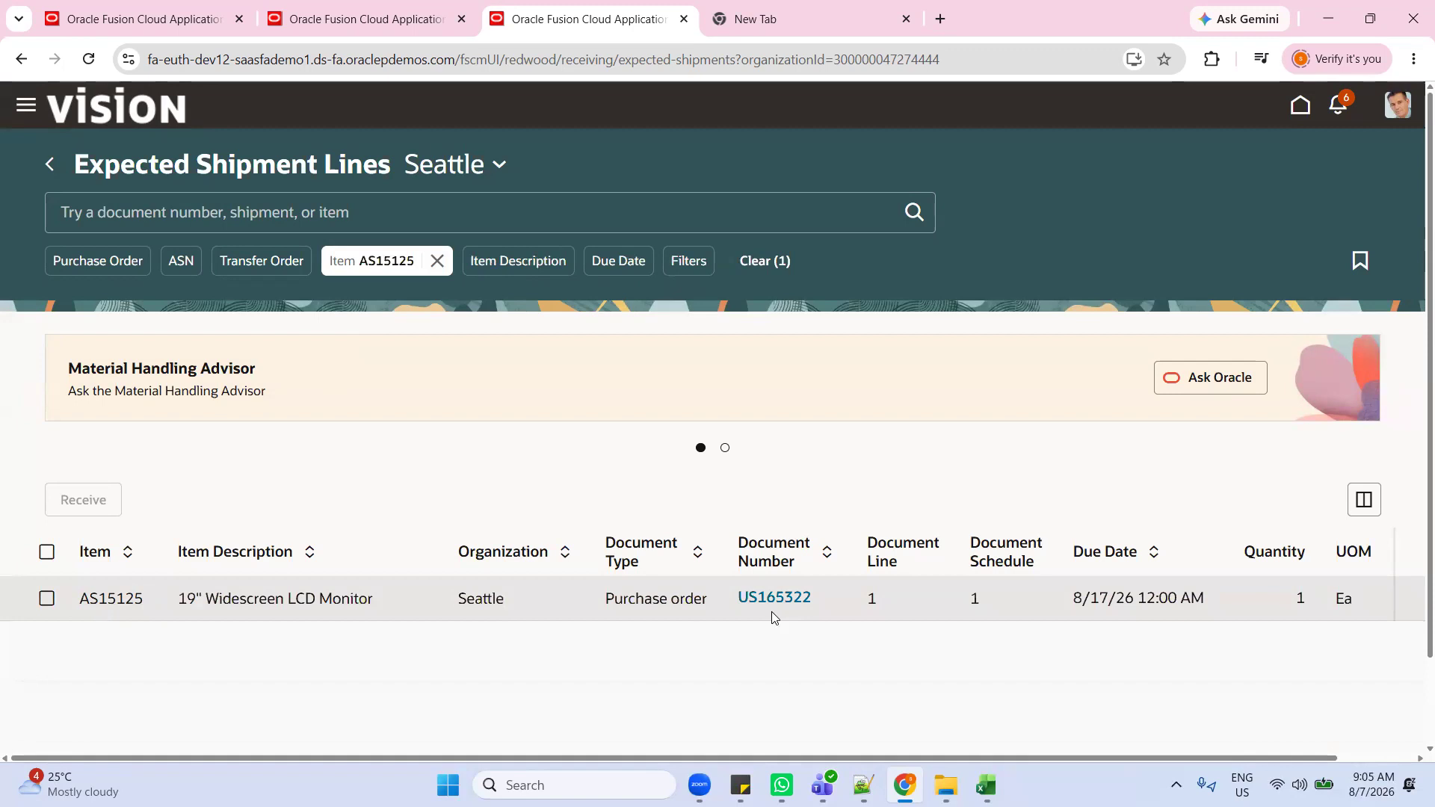
Step: Copy the purchase order number from the Notepad++ notes and return to Chrome to compare it with the shipment line's document number
{"action": "key", "text": "alt+Tab"}
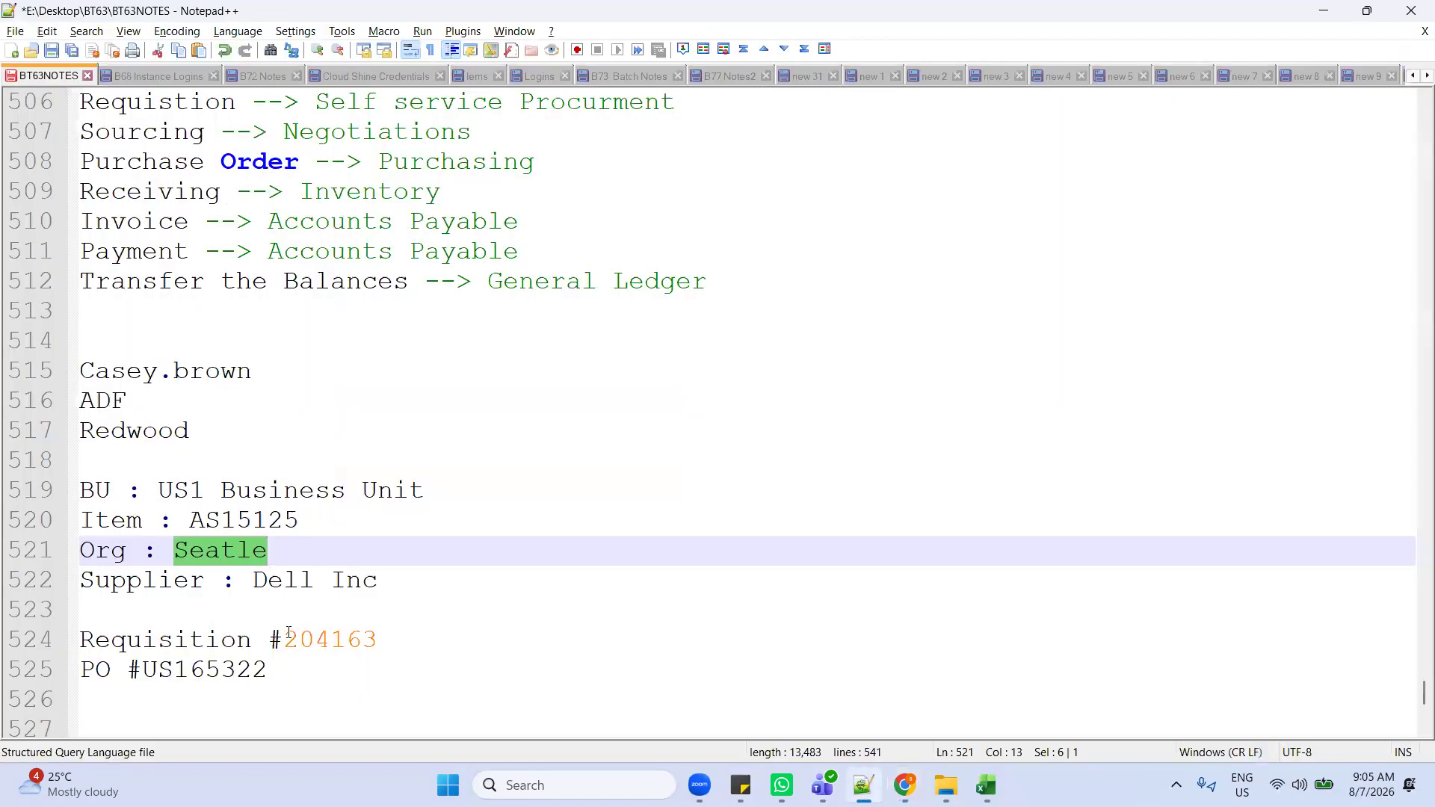
{"action": "double_click", "coordinate": [239, 681]}
{"action": "key", "text": "ctrl+c"}
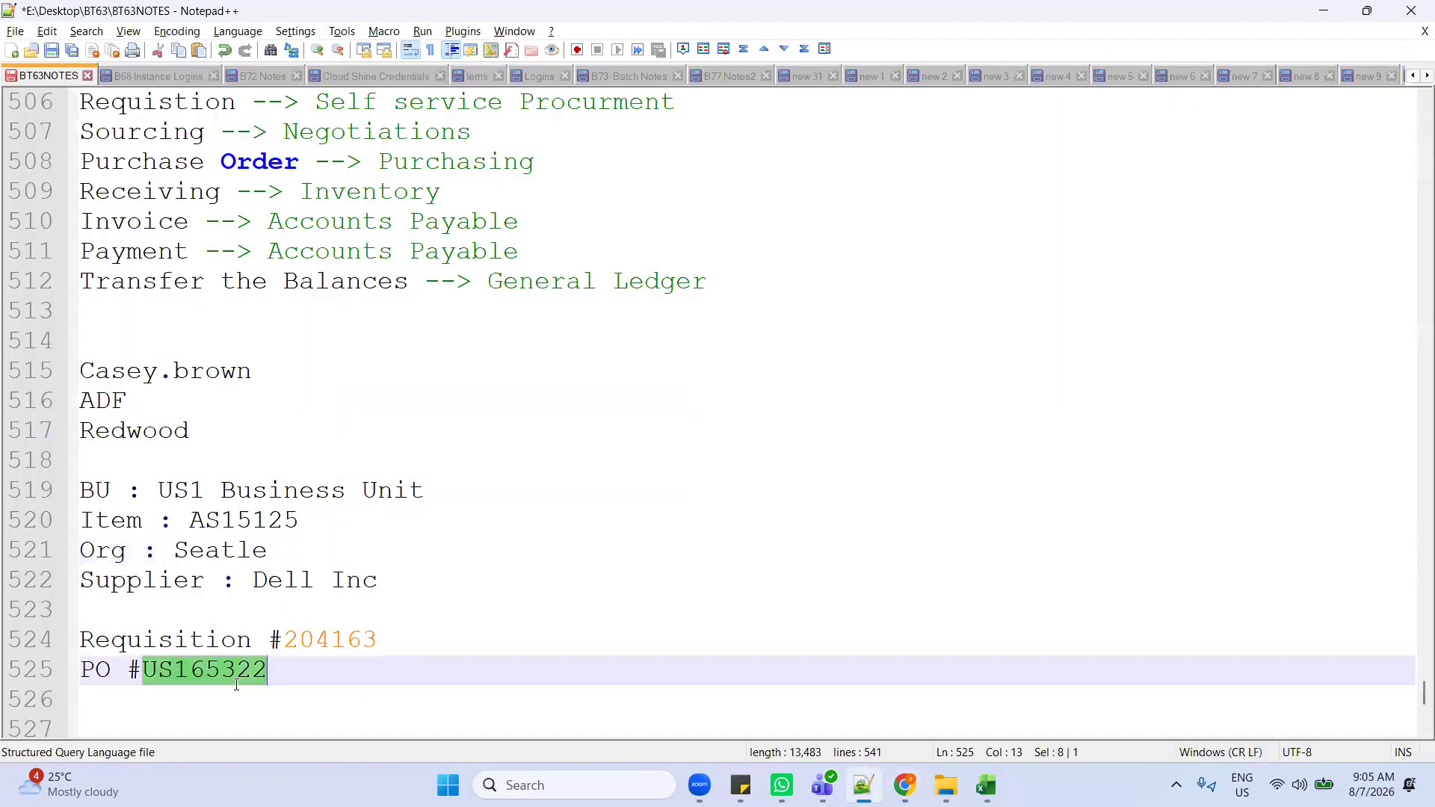
{"action": "key", "text": "alt+Tab"}
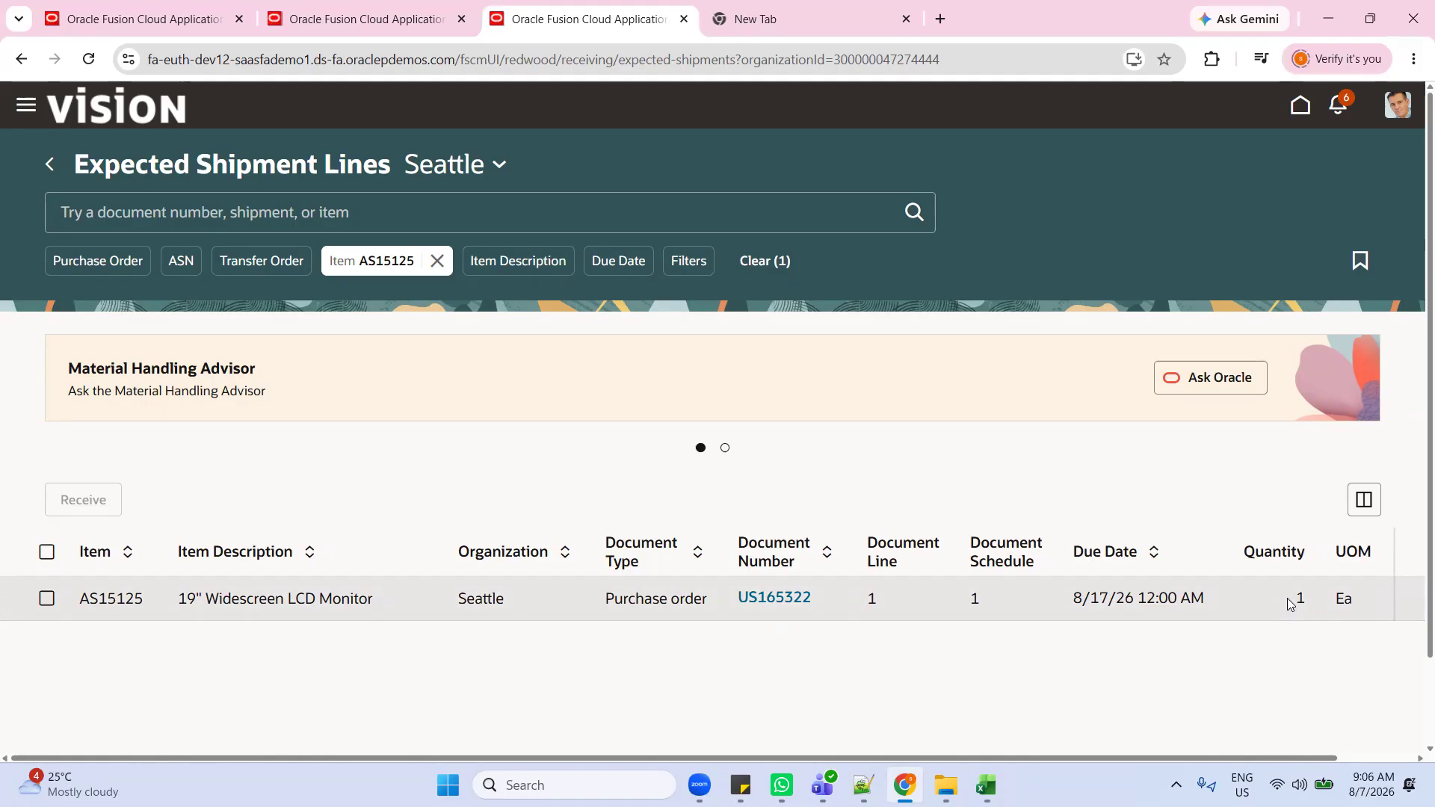
Step: Start receiving the AS15125 expected shipment line and select that line among the lines to receive
{"action": "left_click", "coordinate": [46, 552]}
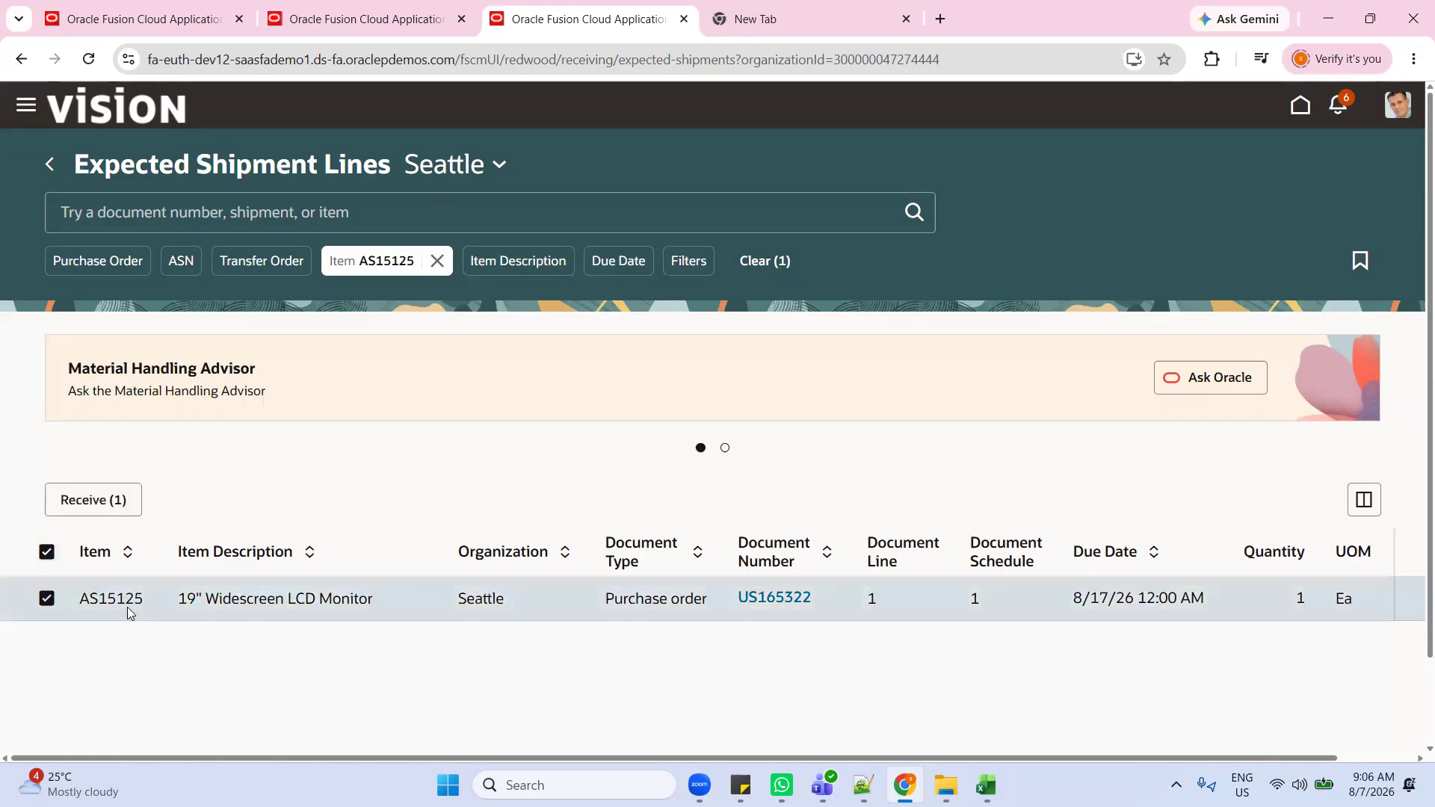
{"action": "left_click", "coordinate": [87, 501]}
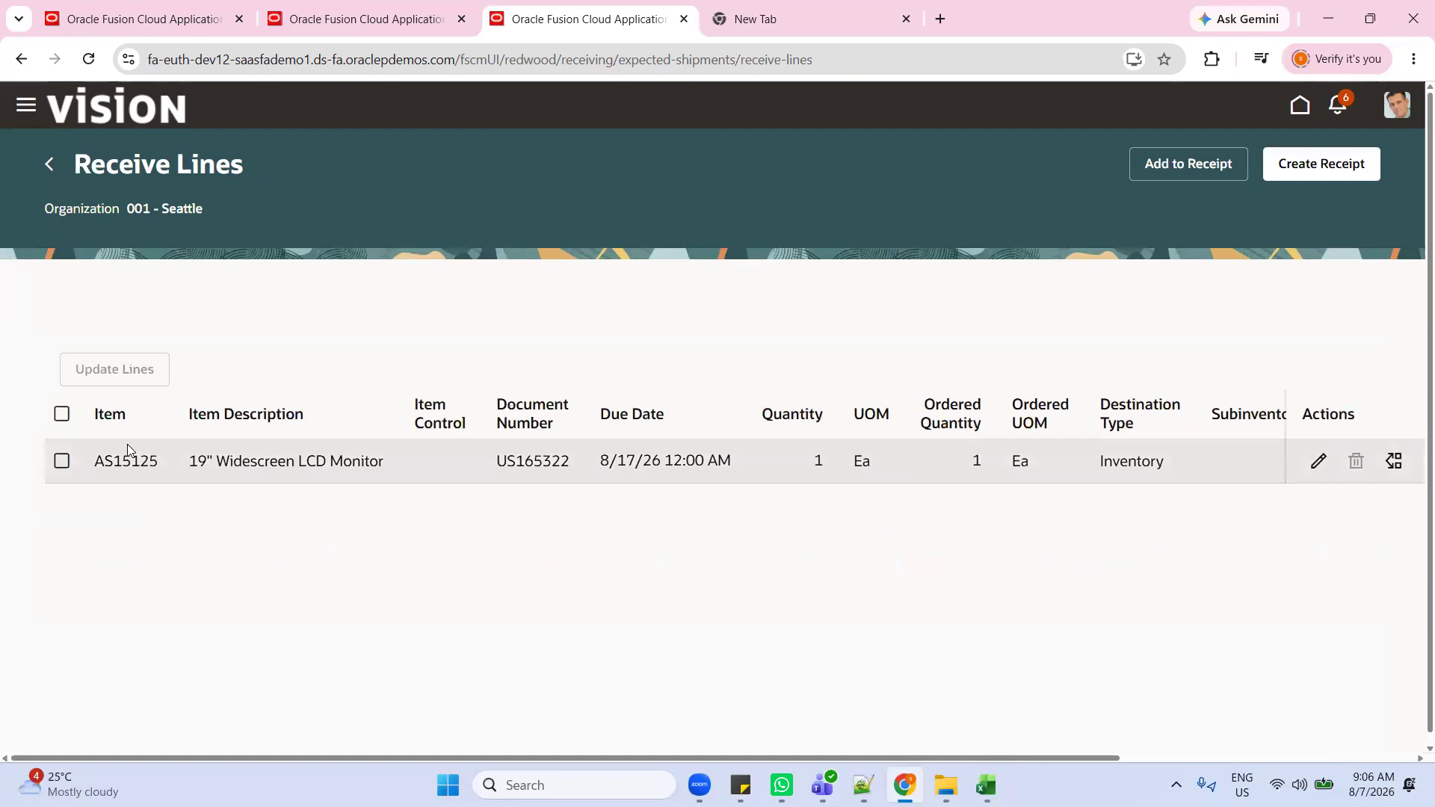
{"action": "left_click", "coordinate": [63, 415]}
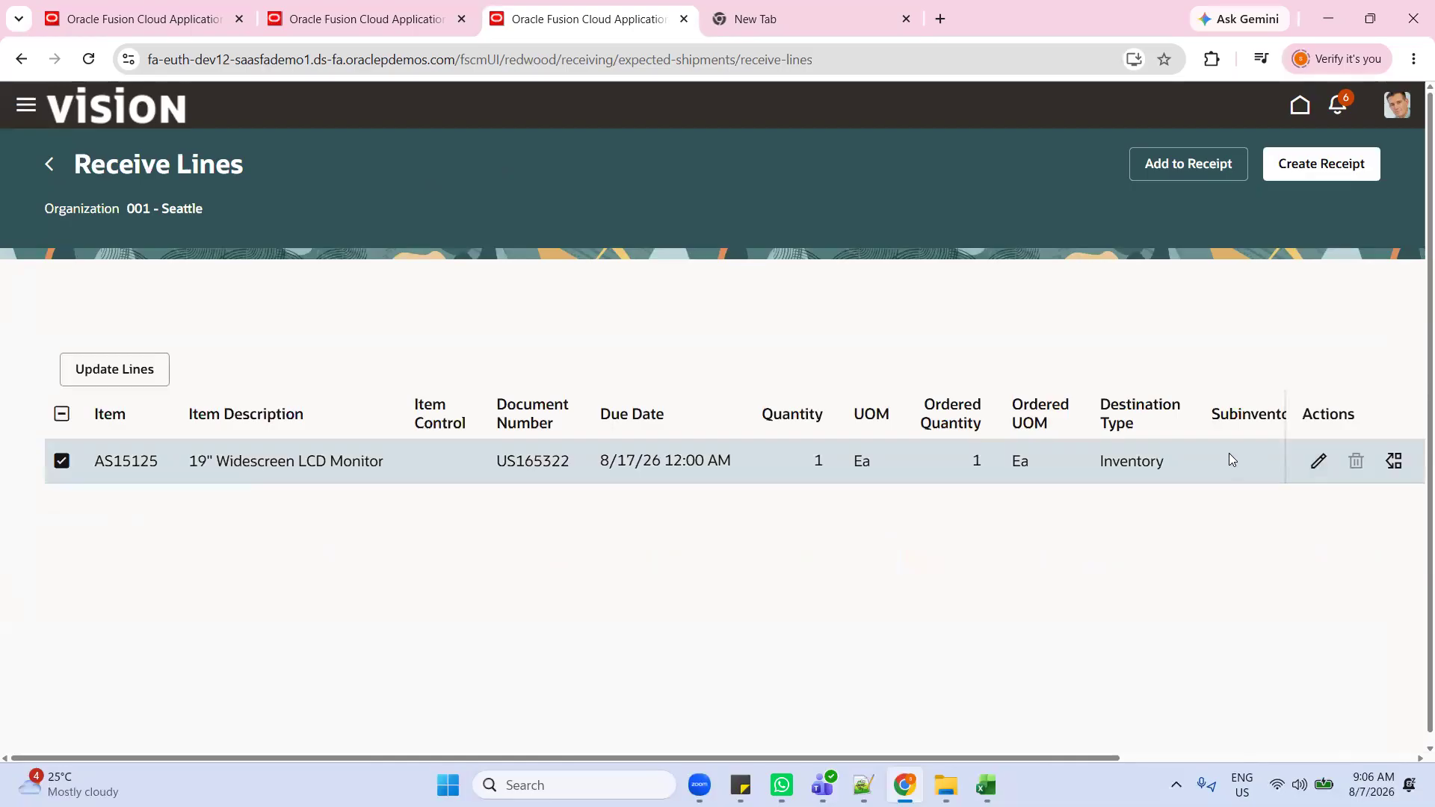
Step: Edit the AS15125 receive line, set its subinventory to Stores, and save the line details
{"action": "left_click", "coordinate": [1321, 465]}
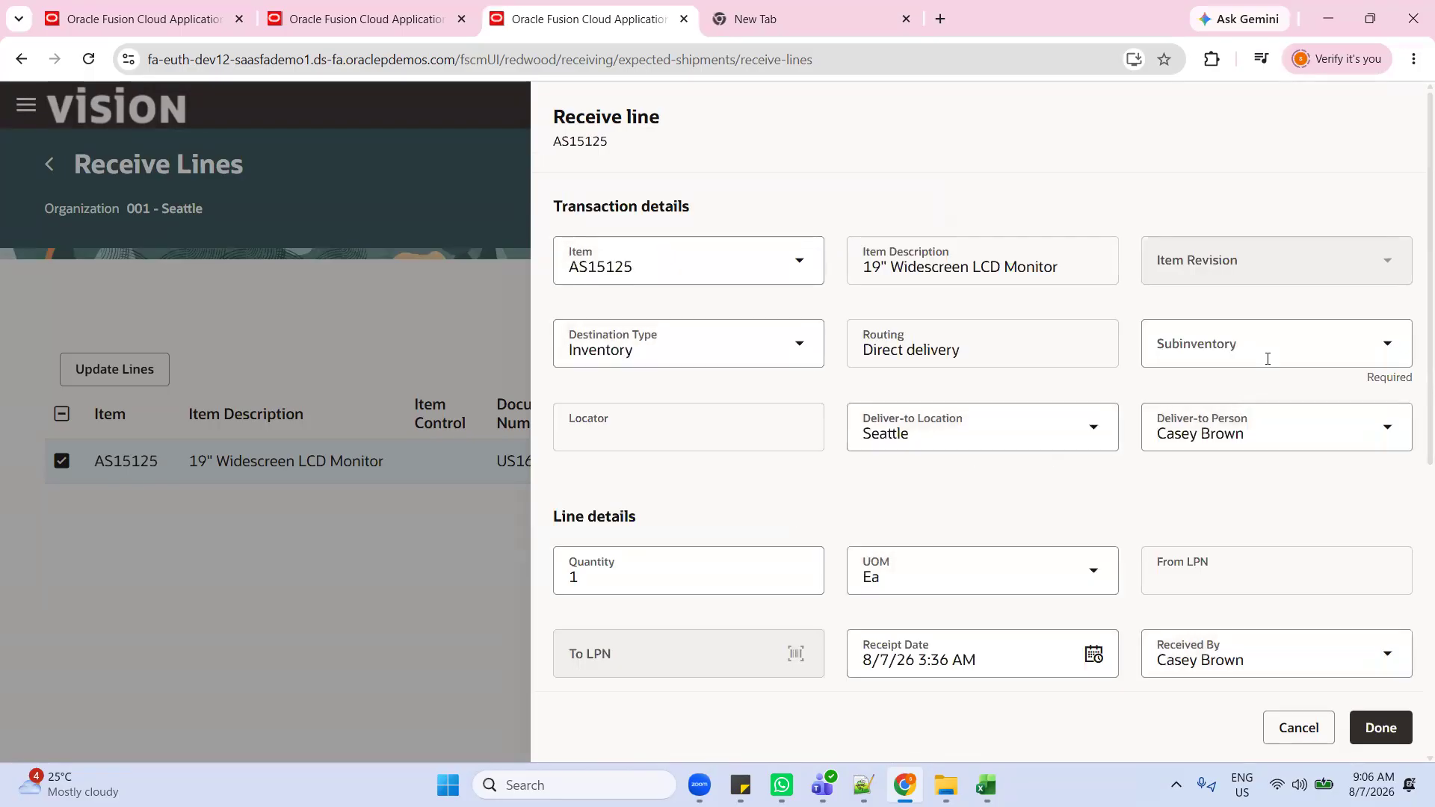
{"action": "left_click", "coordinate": [1267, 359]}
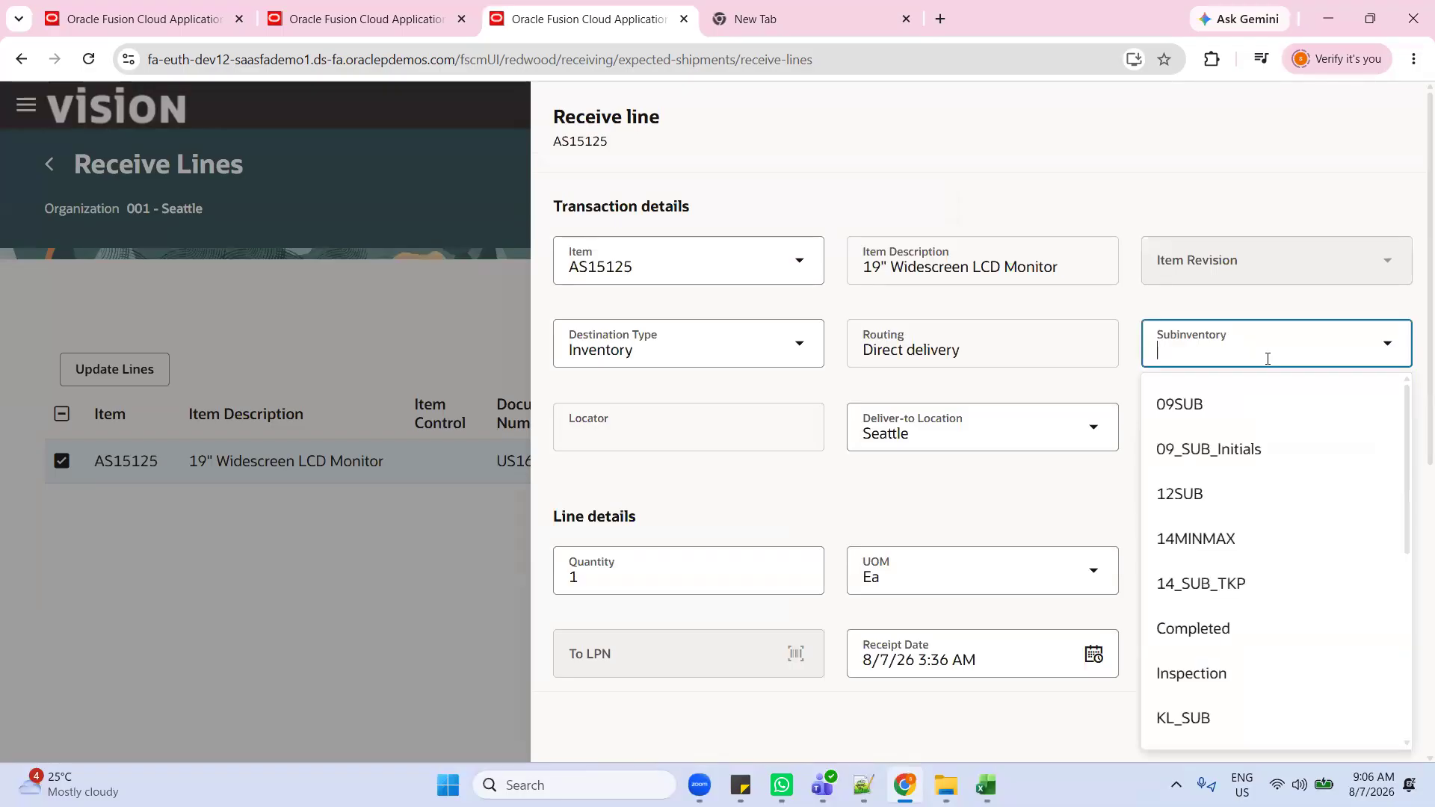
{"action": "scroll", "coordinate": [1297, 637], "scroll_direction": "down", "scroll_amount": 3}
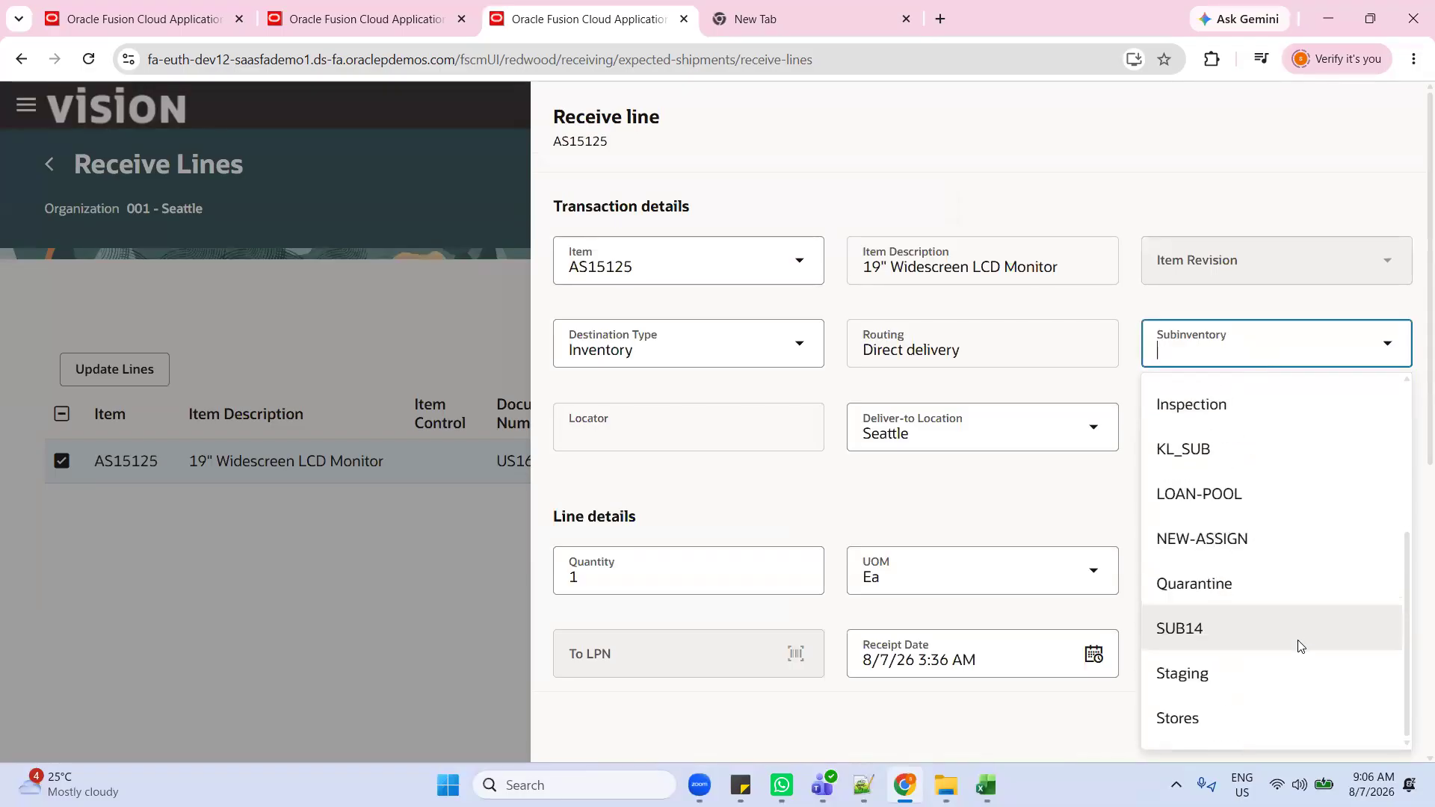
{"action": "left_click", "coordinate": [1259, 720]}
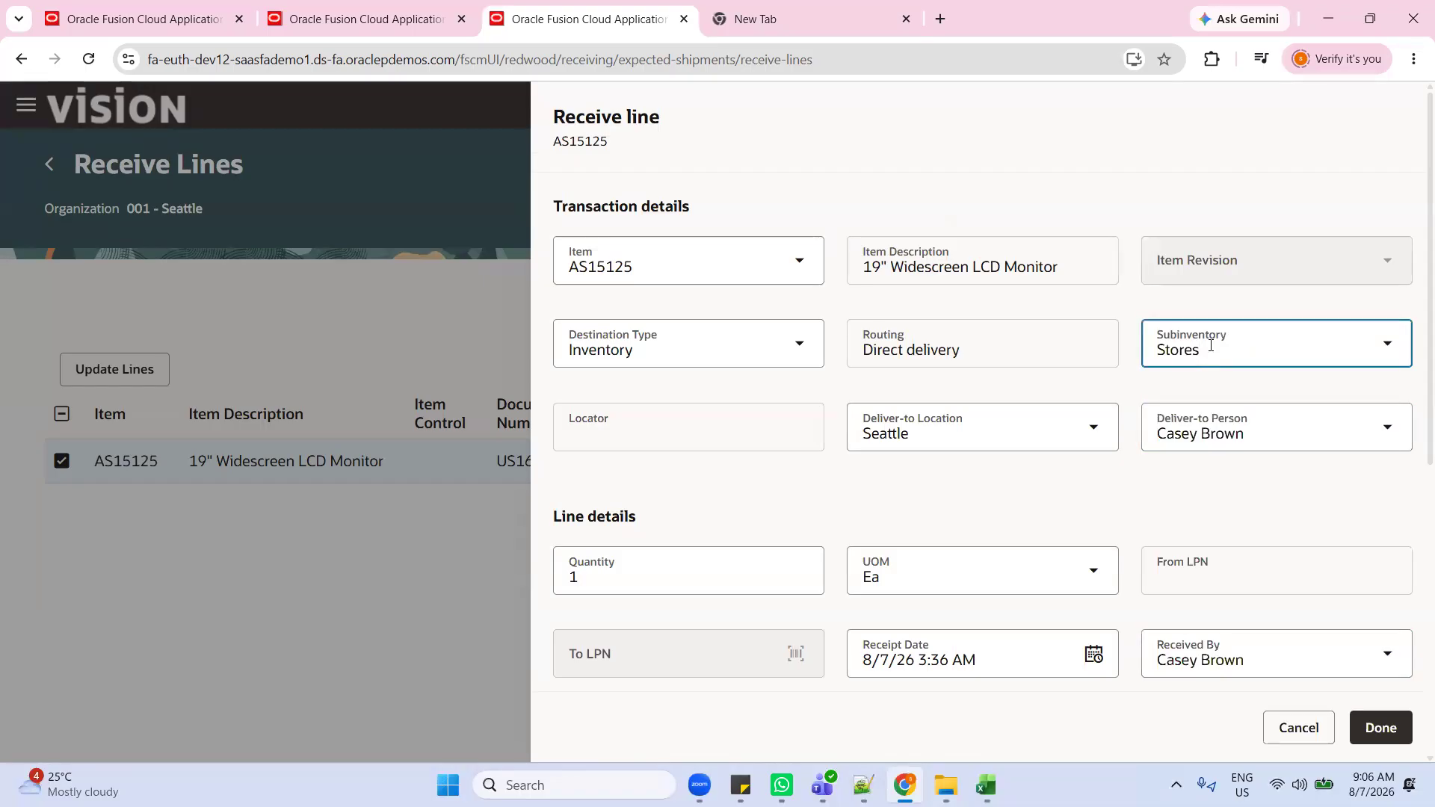
{"action": "left_click", "coordinate": [1373, 734]}
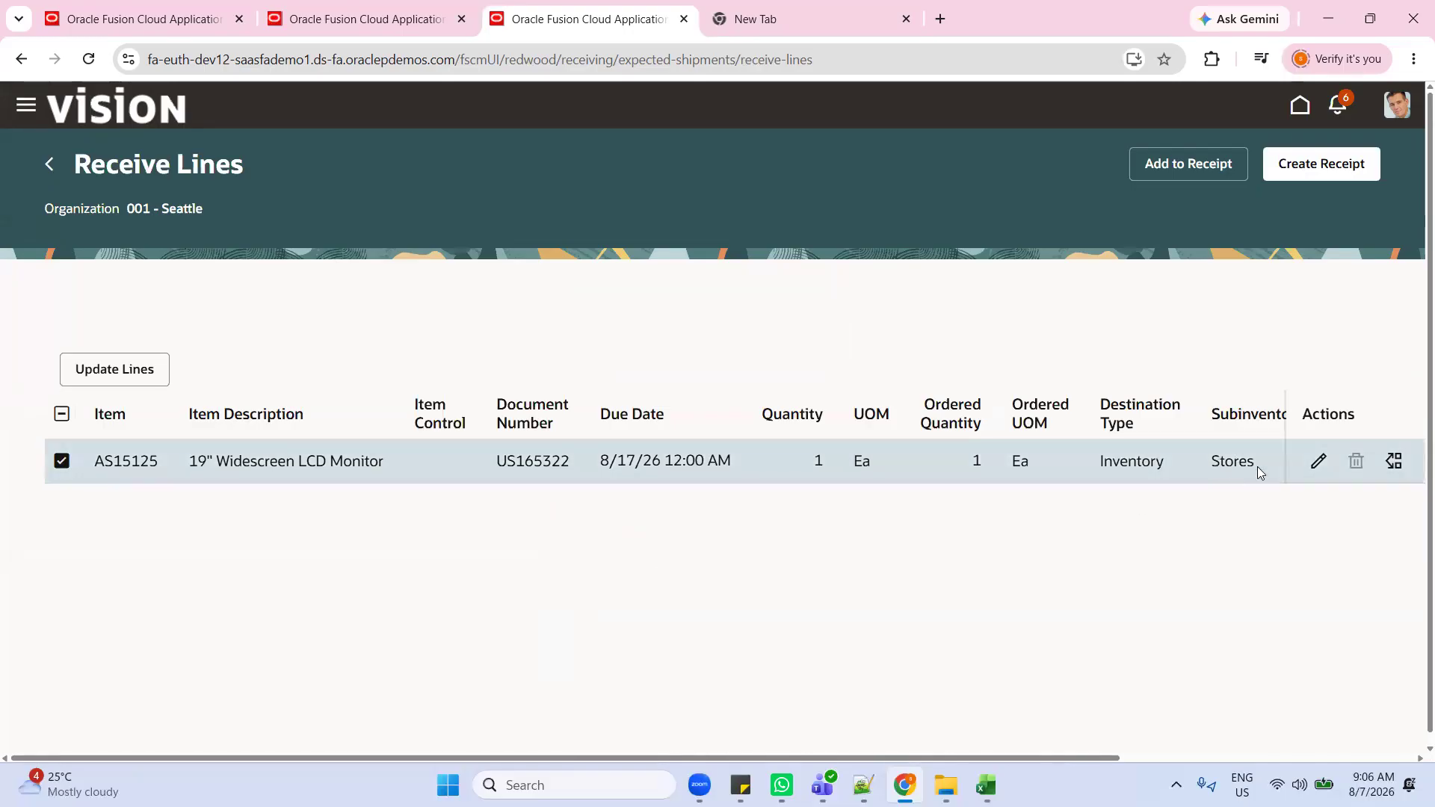
Step: Create a receipt for the AS15125 line, review its receipt and shipment details, and submit it
{"action": "left_click", "coordinate": [1326, 181]}
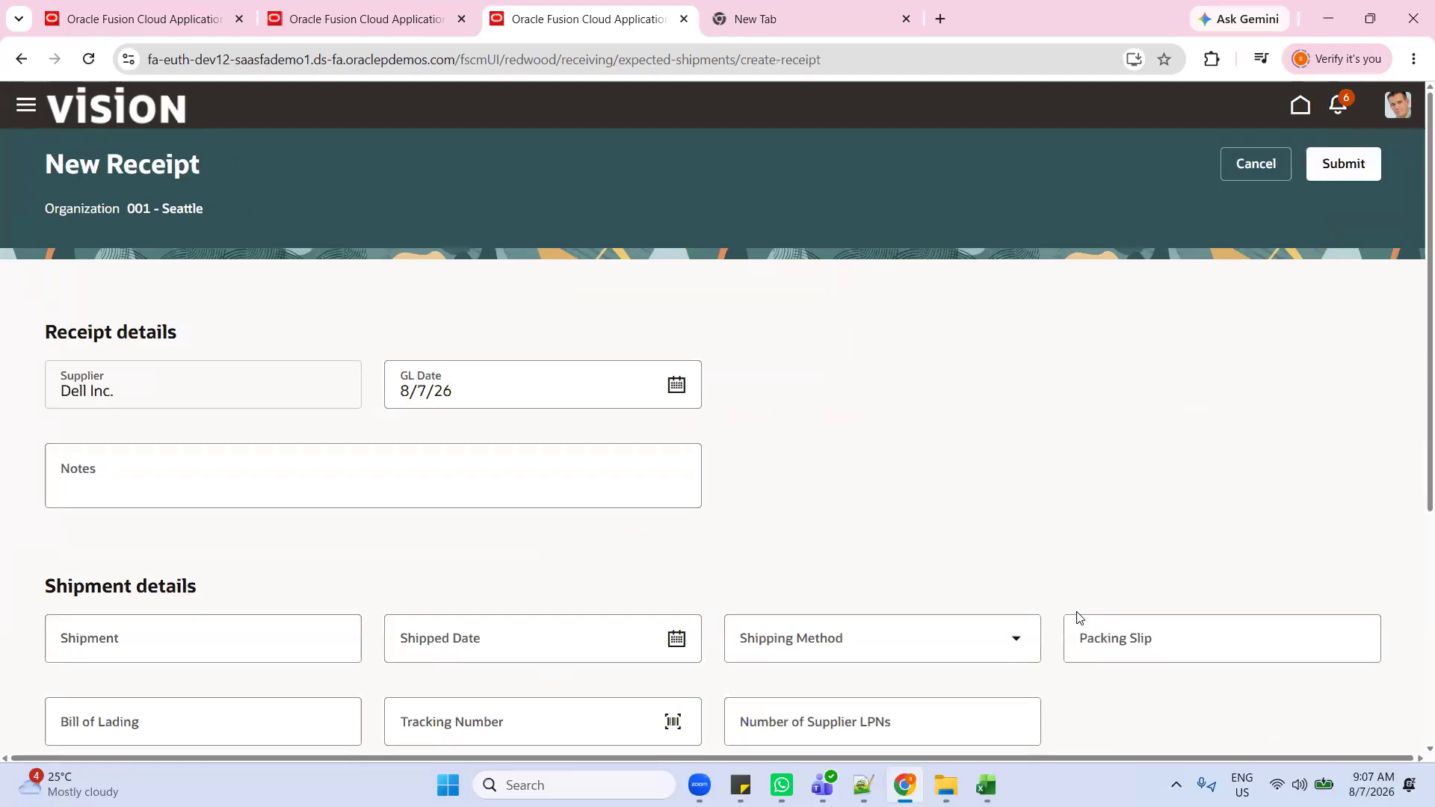
{"action": "scroll", "coordinate": [589, 586], "scroll_direction": "down", "scroll_amount": 3}
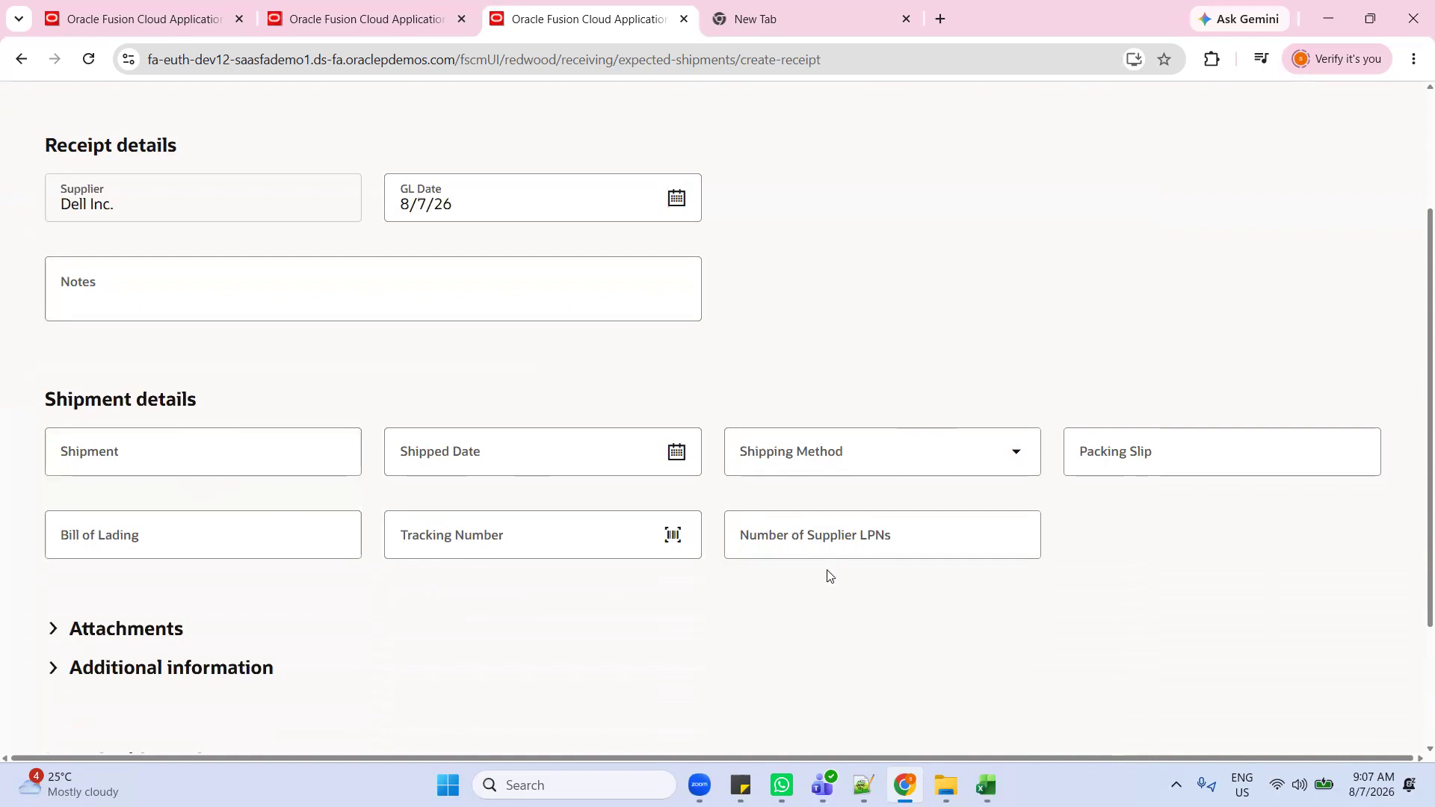
{"action": "scroll", "coordinate": [590, 388], "scroll_direction": "up", "scroll_amount": 1}
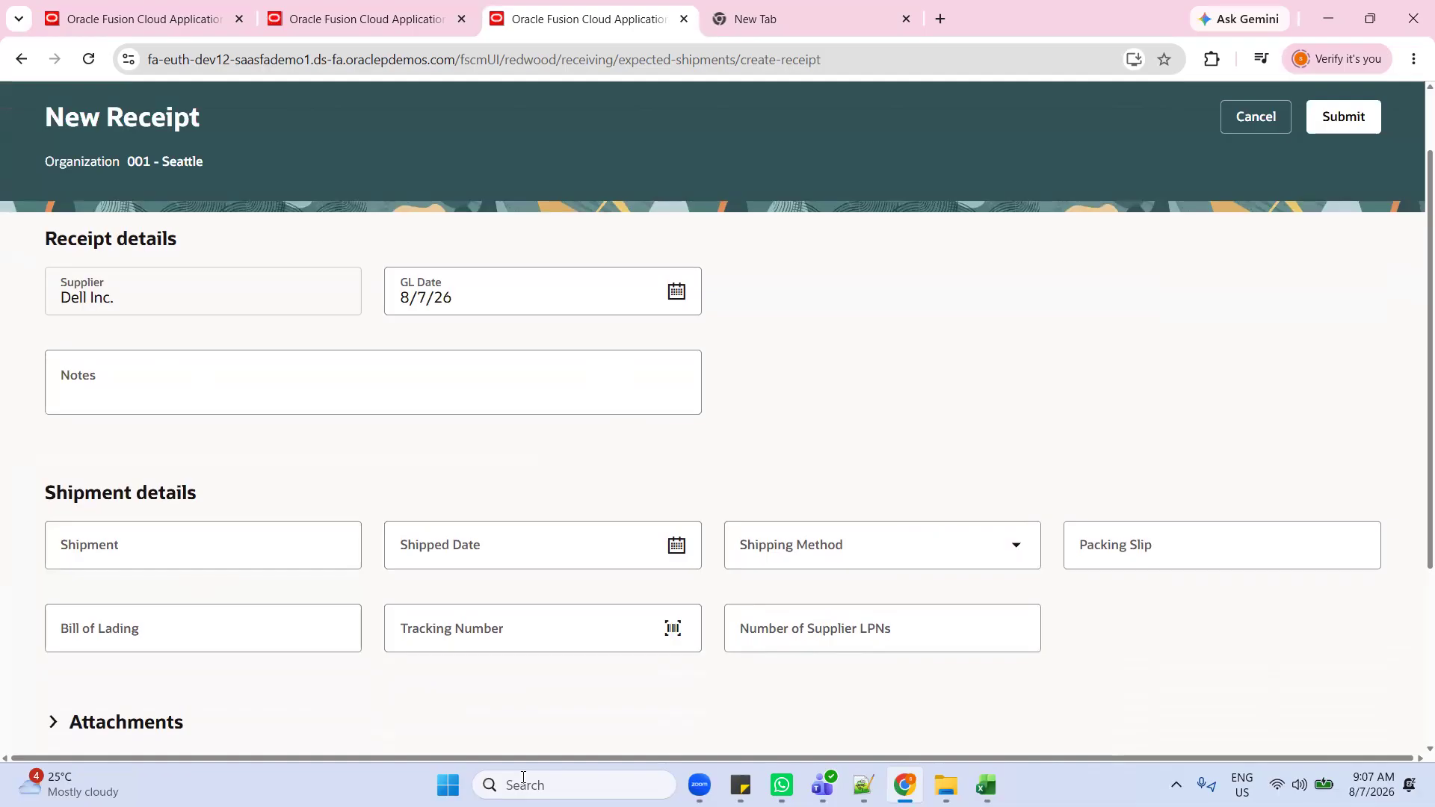
{"action": "scroll", "coordinate": [1001, 432], "scroll_direction": "up", "scroll_amount": 1}
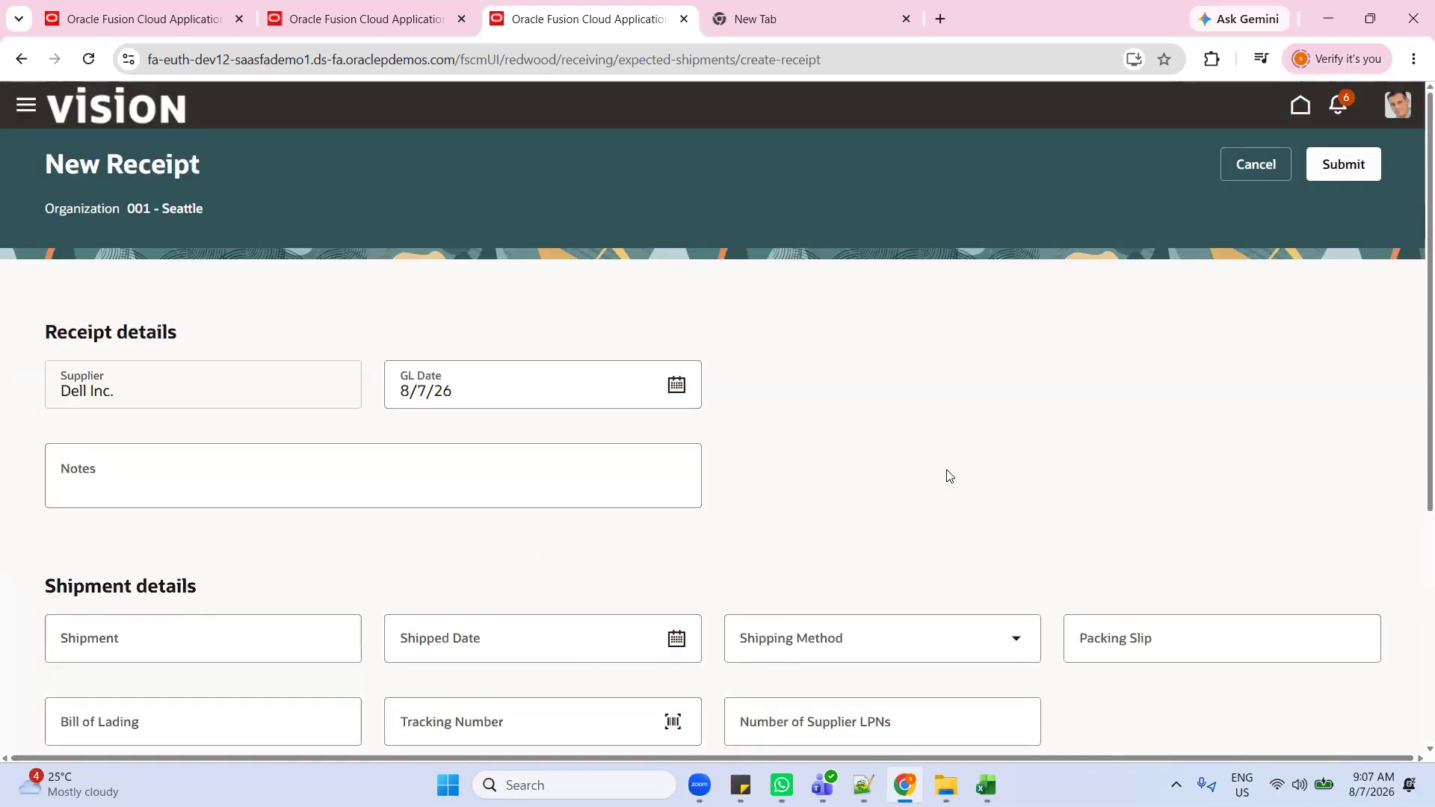
{"action": "scroll", "coordinate": [947, 475], "scroll_direction": "down", "scroll_amount": 2}
{"action": "scroll", "coordinate": [1149, 286], "scroll_direction": "up", "scroll_amount": 2}
{"action": "left_click", "coordinate": [1335, 164]}
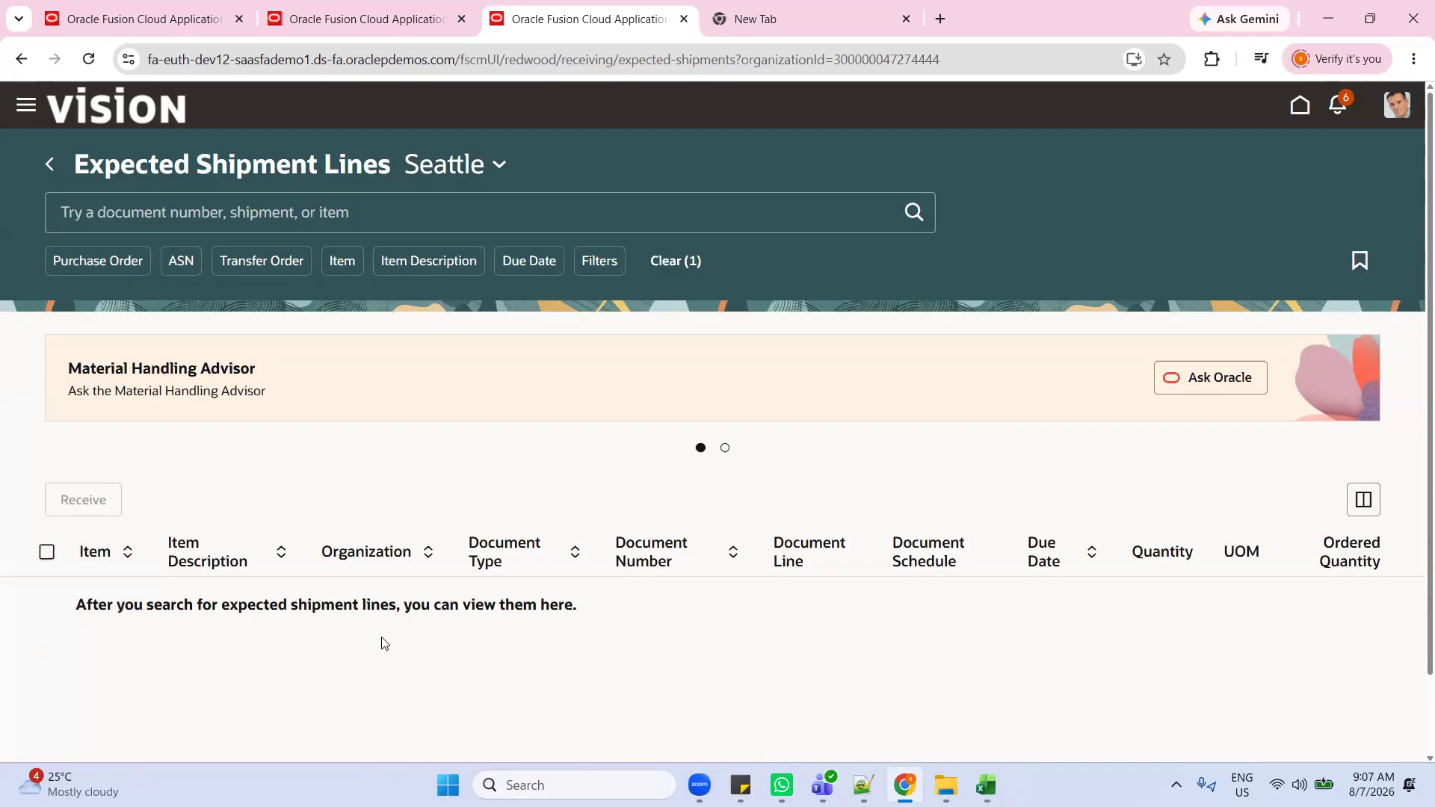
Step: Return to the home page, go to Purchasing under Procurement, and open the classic Purchase Orders page
{"action": "left_click", "coordinate": [1302, 104]}
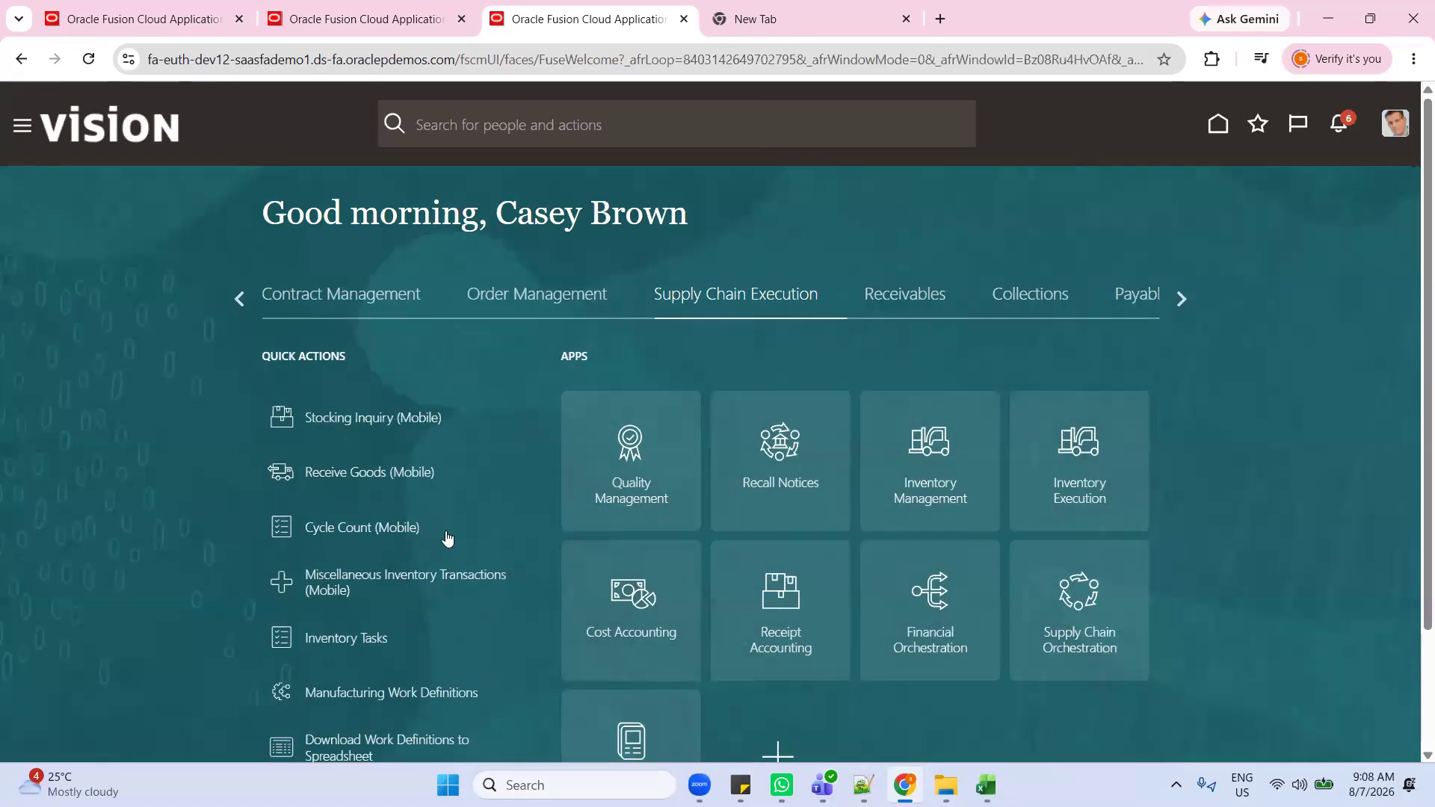
{"action": "left_click", "coordinate": [239, 299]}
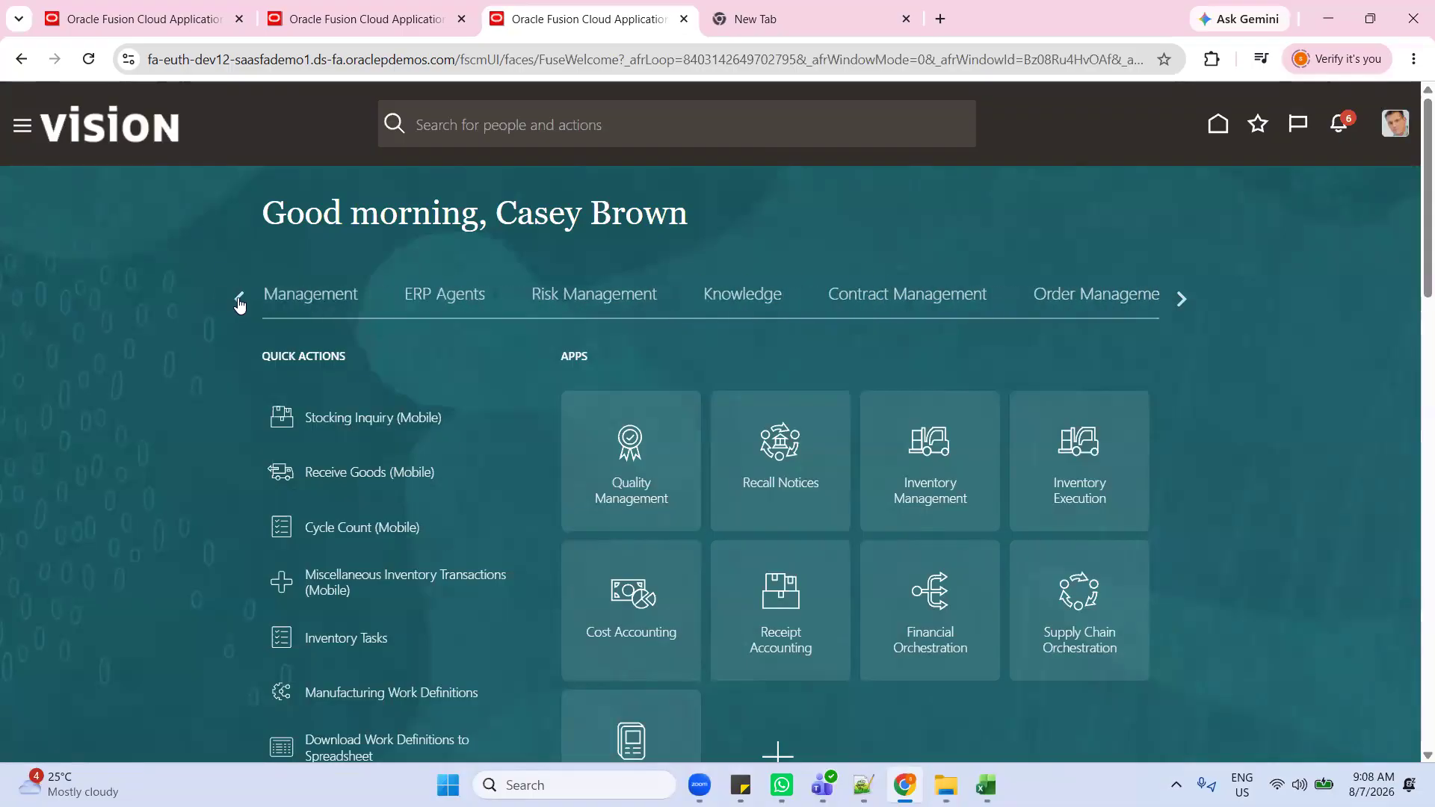
{"action": "left_click", "coordinate": [239, 300]}
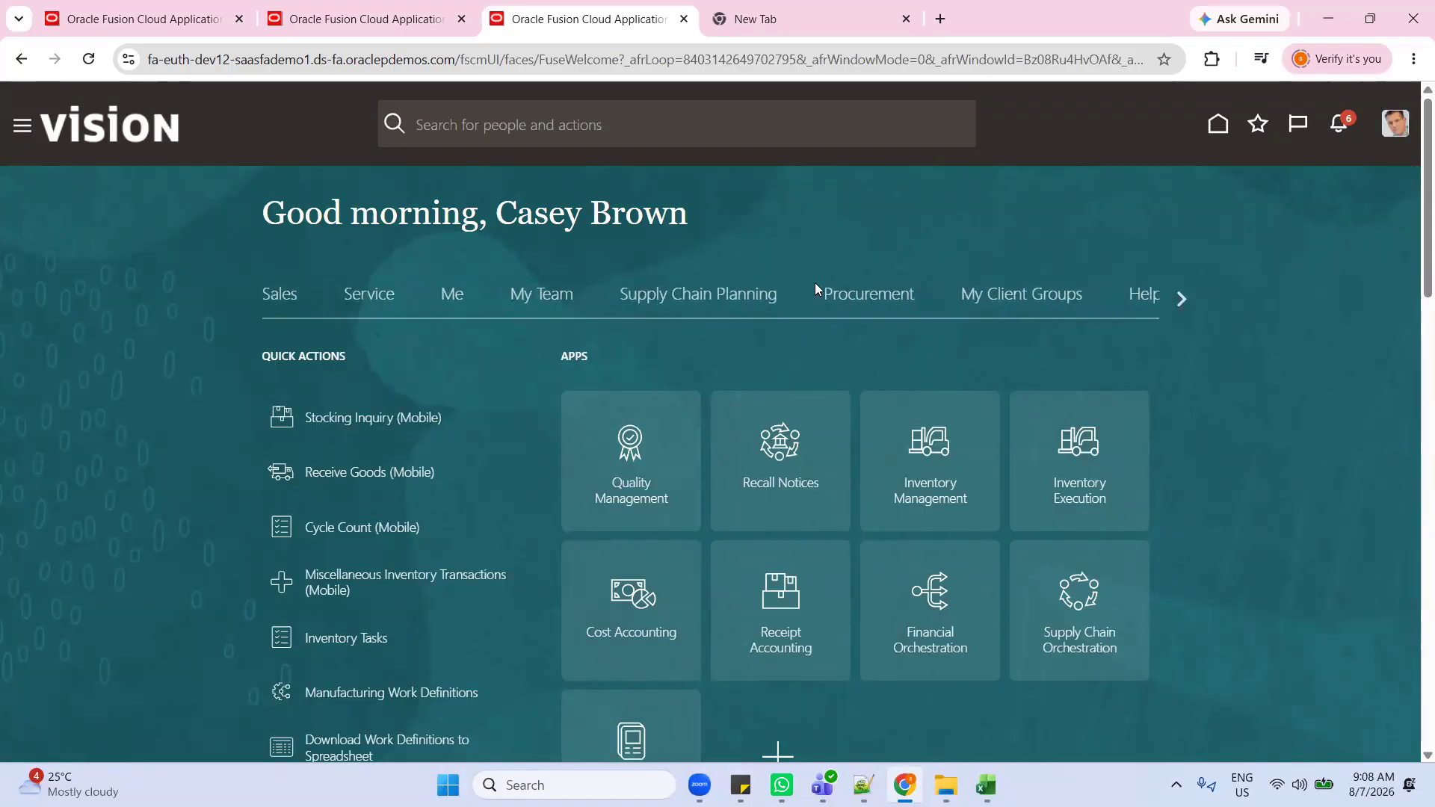
{"action": "left_click", "coordinate": [863, 295]}
{"action": "left_click", "coordinate": [924, 481]}
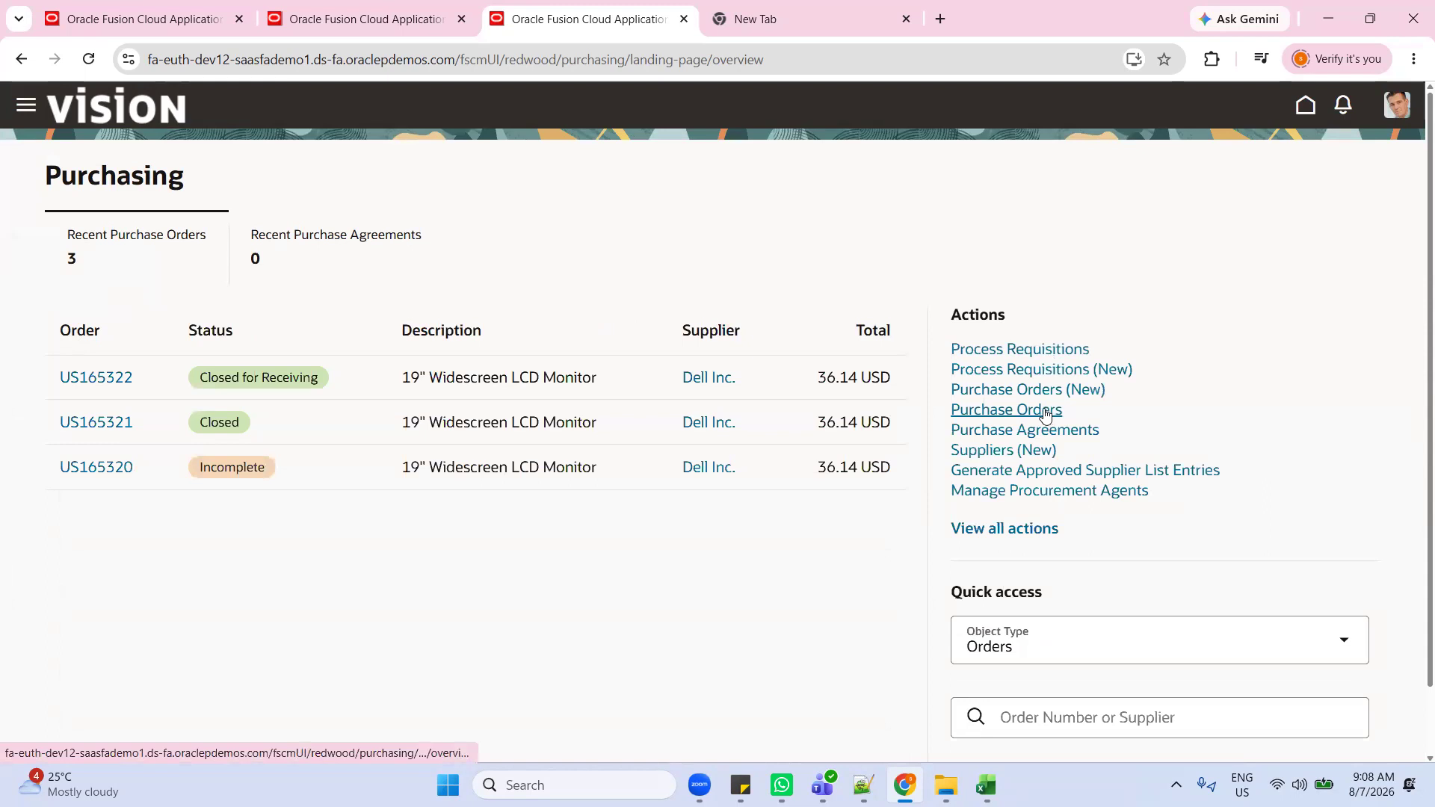
{"action": "left_click", "coordinate": [1040, 416]}
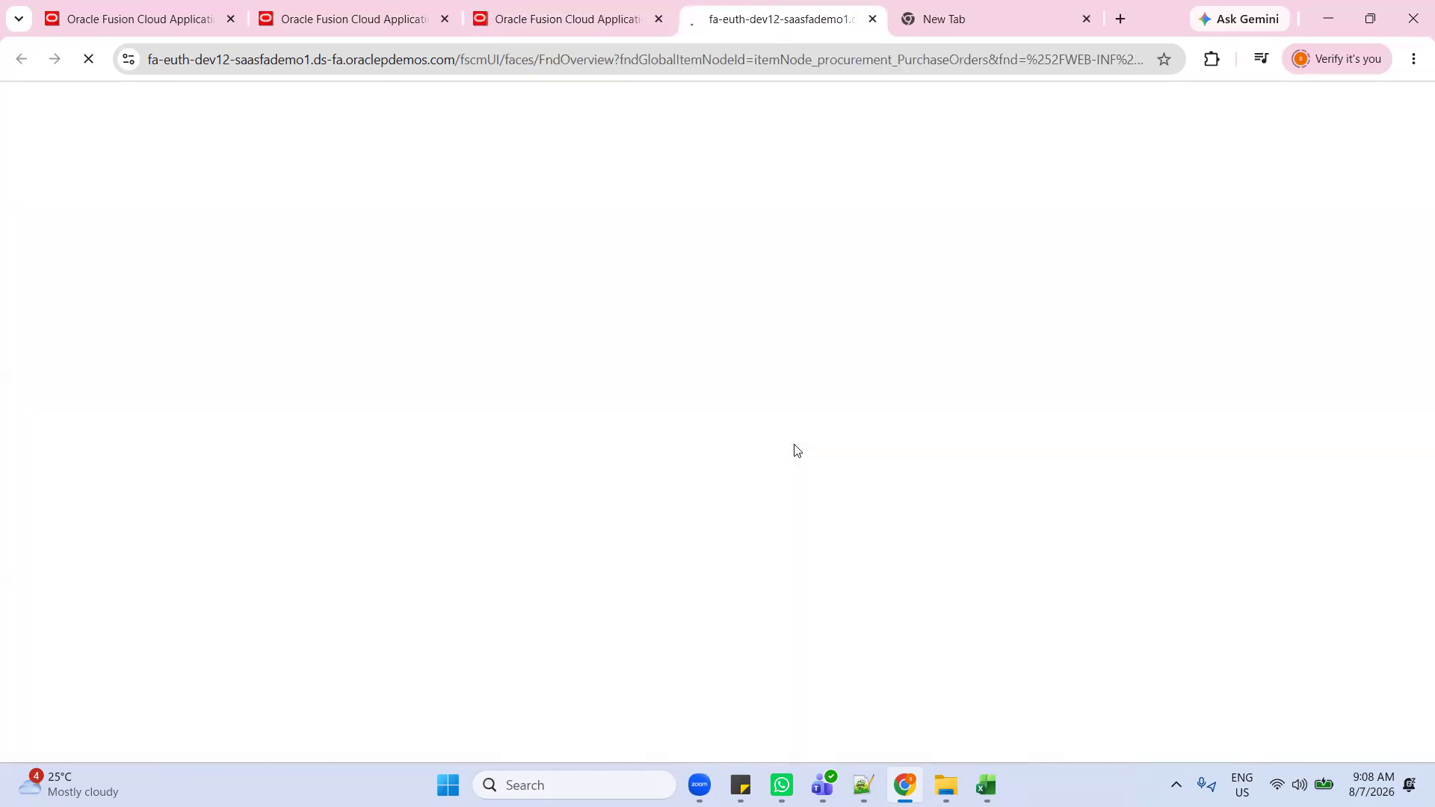
Step: Search for the order using the copied purchase order number with the buyer criterion cleared
{"action": "left_click", "coordinate": [1020, 372]}
{"action": "key", "text": "ctrl+v"}
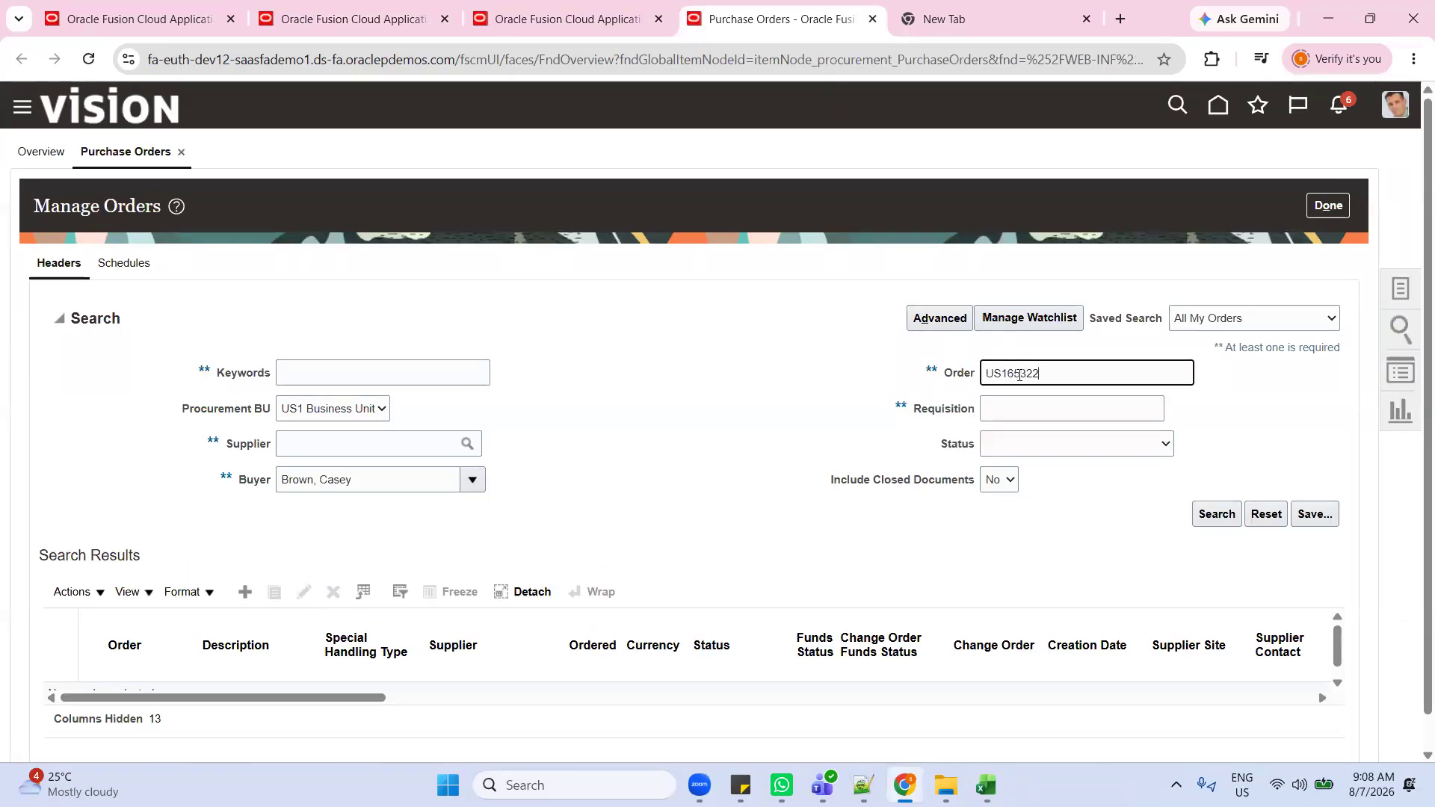
{"action": "left_click_drag", "start_coordinate": [370, 479], "coordinate": [246, 472]}
{"action": "key", "text": "BackSpace"}
{"action": "left_click", "coordinate": [1212, 514]}
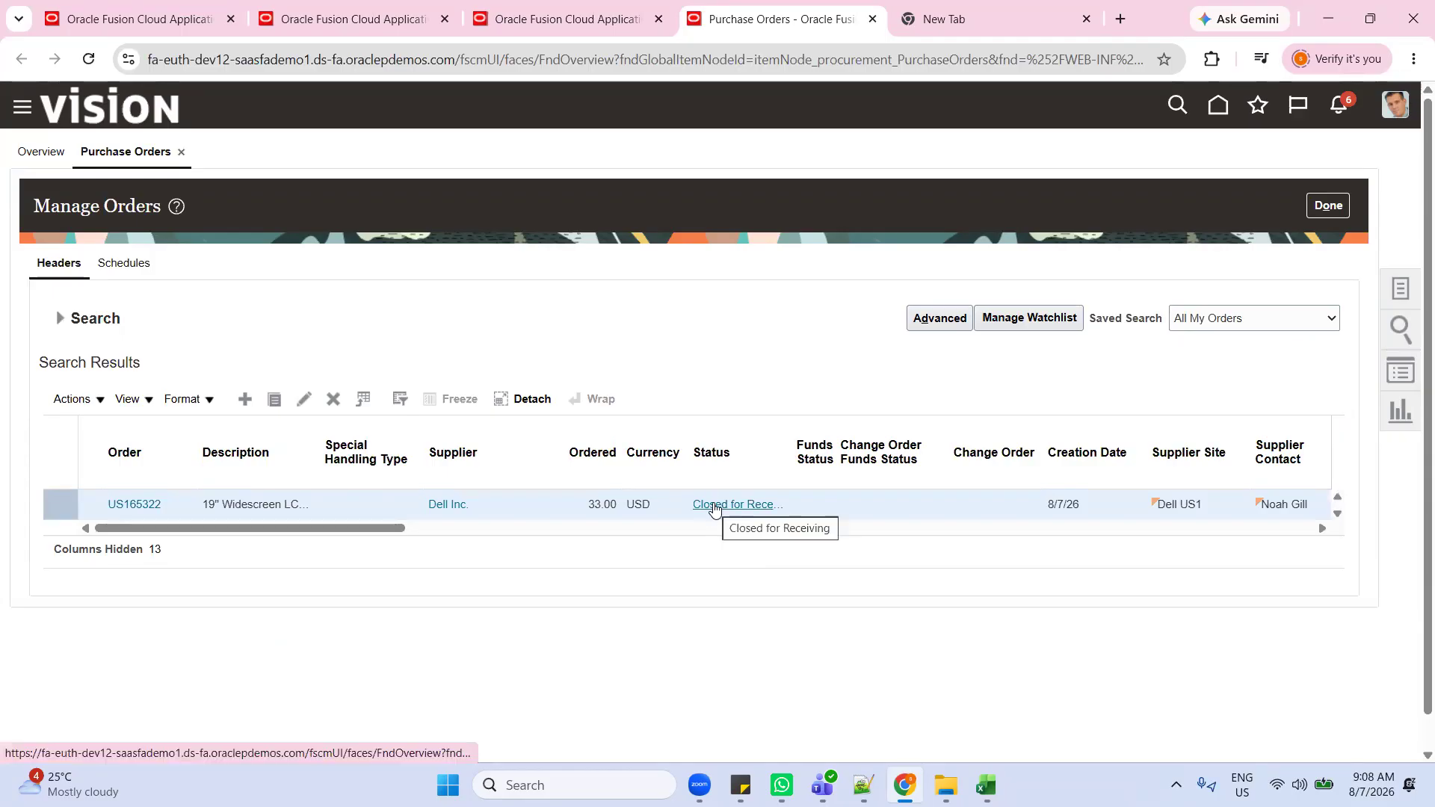
Step: Open the found Dell Inc. purchase order and examine the receipt's invoiced amount in its Order Life Cycle details
{"action": "left_click", "coordinate": [120, 504]}
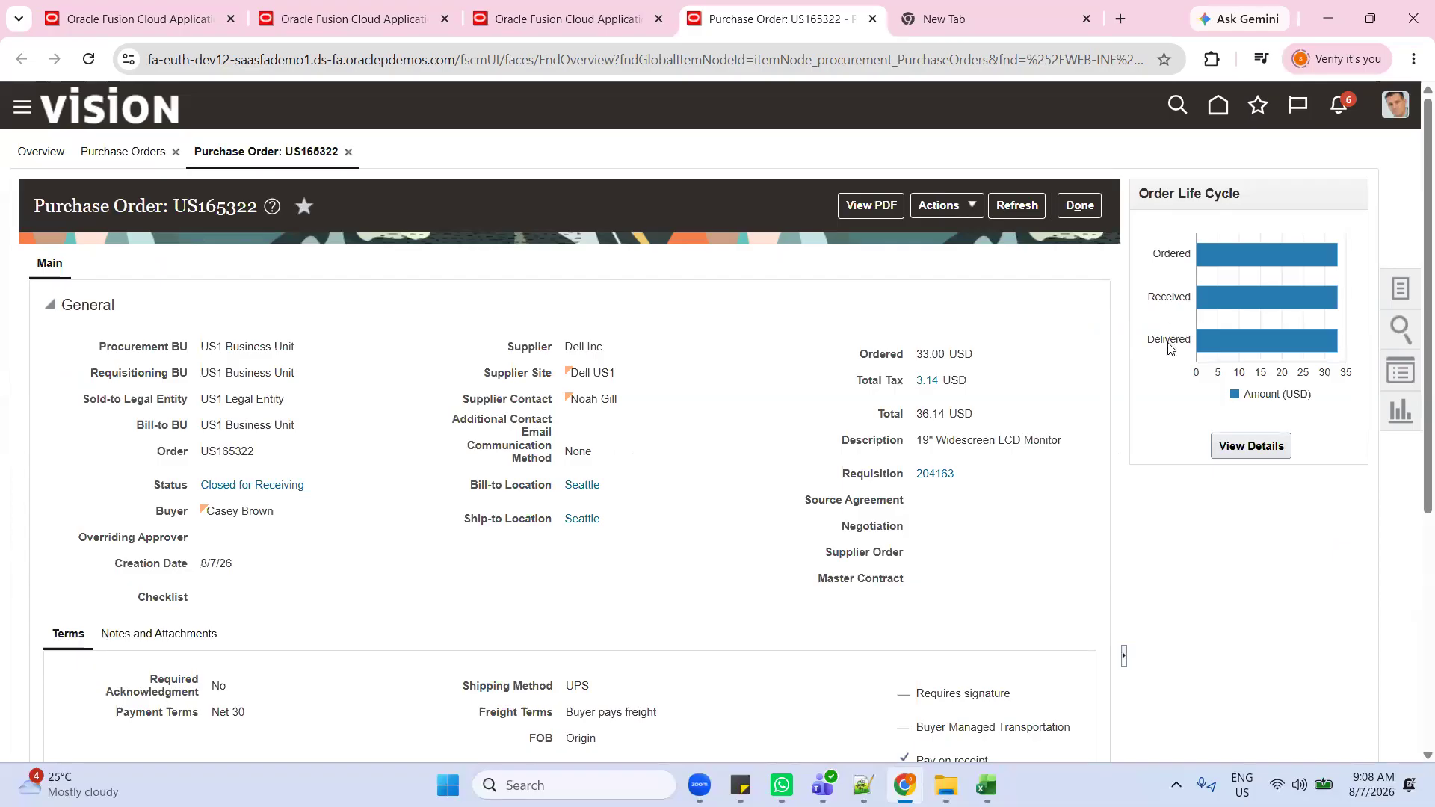
{"action": "left_click", "coordinate": [1256, 449]}
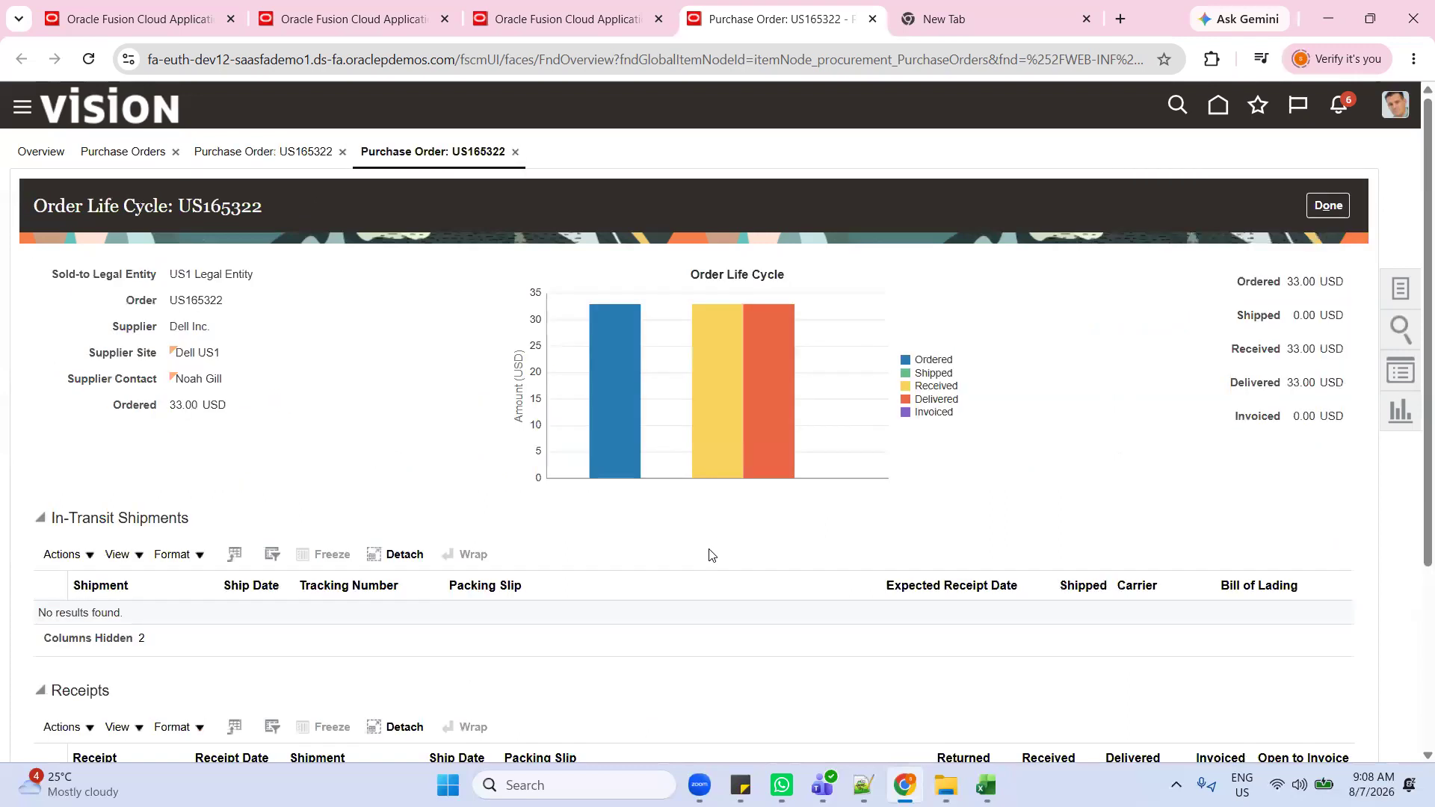
{"action": "scroll", "coordinate": [702, 548], "scroll_direction": "down", "scroll_amount": 4}
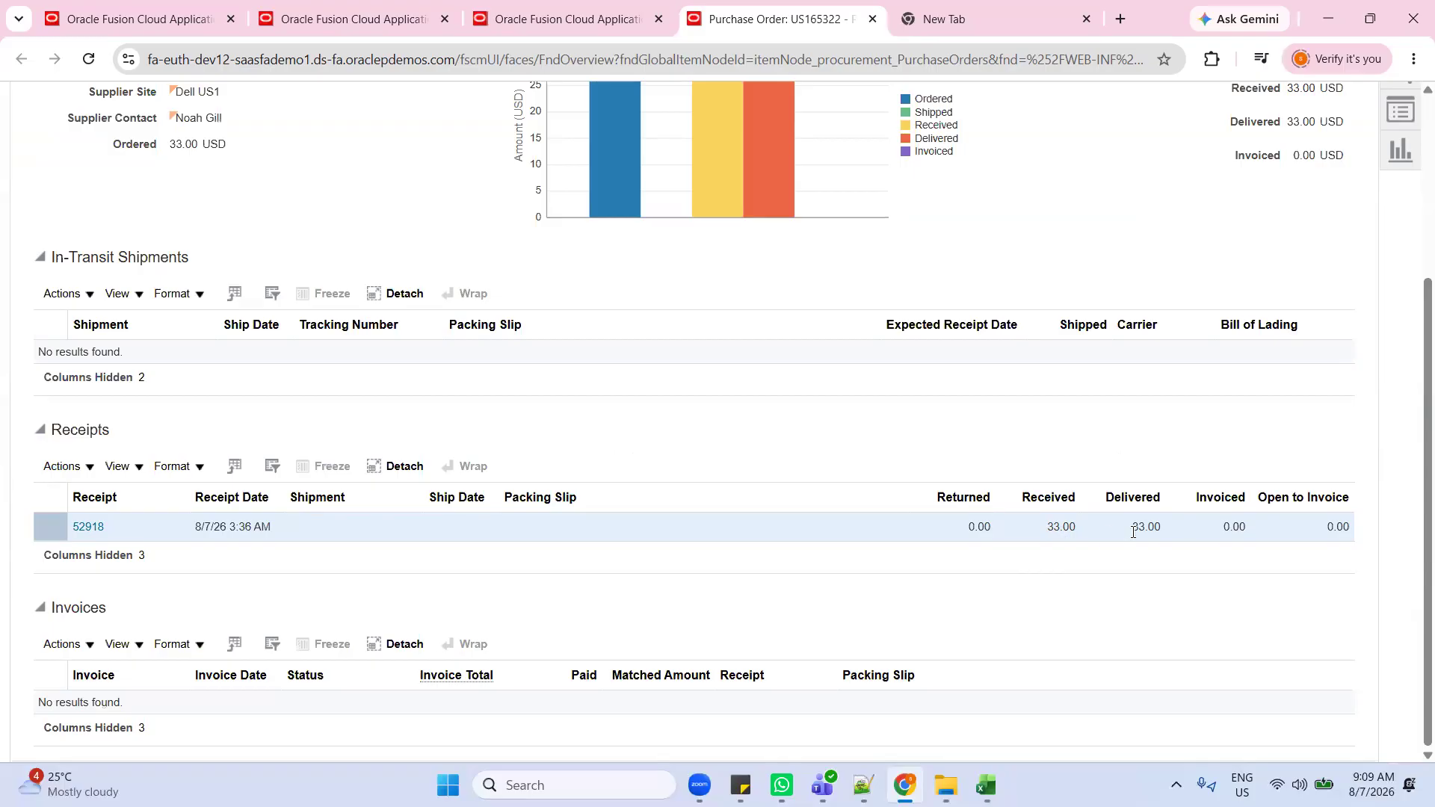
{"action": "left_click_drag", "start_coordinate": [1225, 529], "coordinate": [1261, 535]}
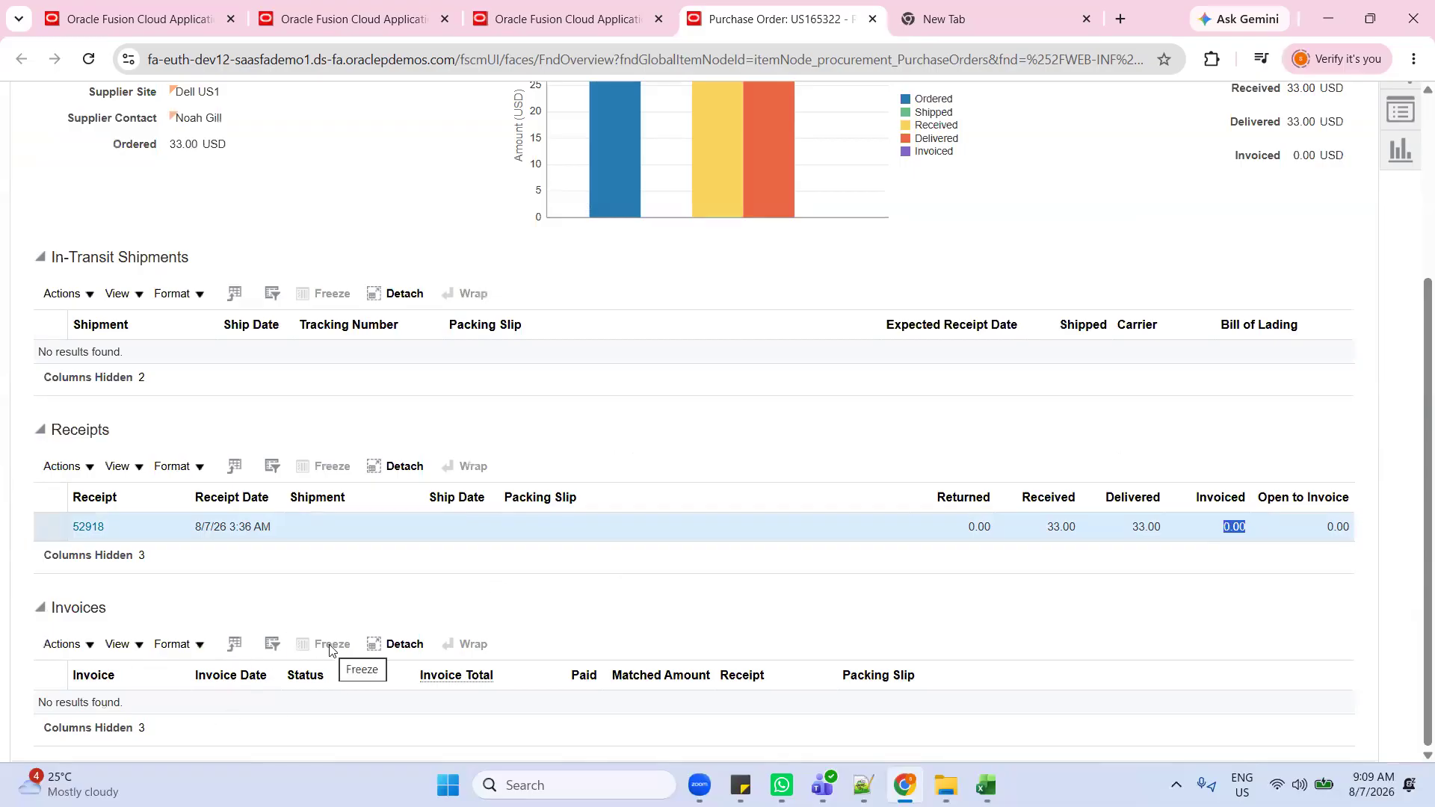
Step: Check the ordered, received, delivered and invoiced totals in the order life cycle, and return to the Purchasing overview
{"action": "scroll", "coordinate": [1021, 492], "scroll_direction": "up", "scroll_amount": 3}
{"action": "left_click_drag", "start_coordinate": [1235, 212], "coordinate": [1324, 210]}
{"action": "left_click_drag", "start_coordinate": [1233, 275], "coordinate": [1327, 275]}
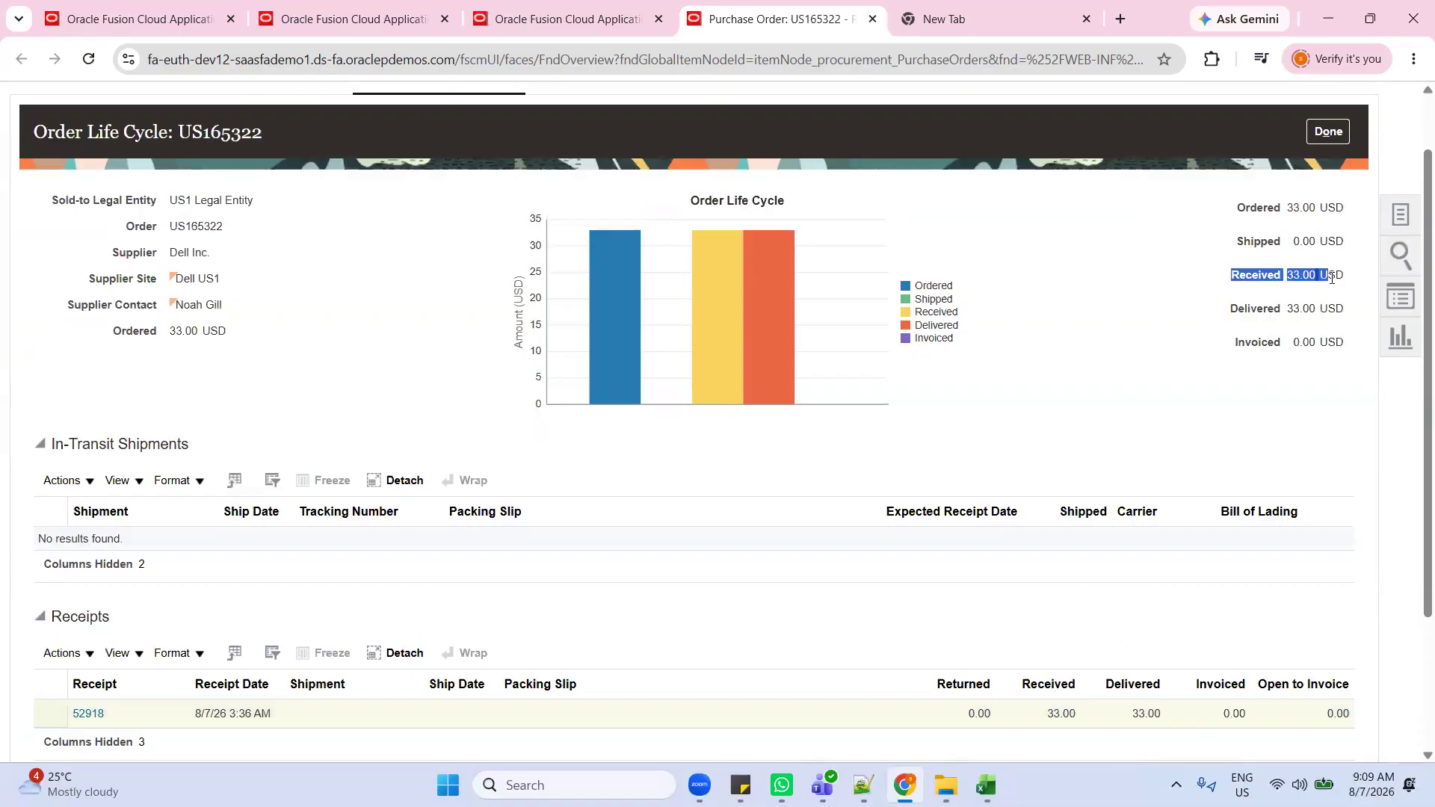
{"action": "left_click_drag", "start_coordinate": [1239, 309], "coordinate": [1342, 305]}
{"action": "left_click_drag", "start_coordinate": [1230, 342], "coordinate": [1213, 441]}
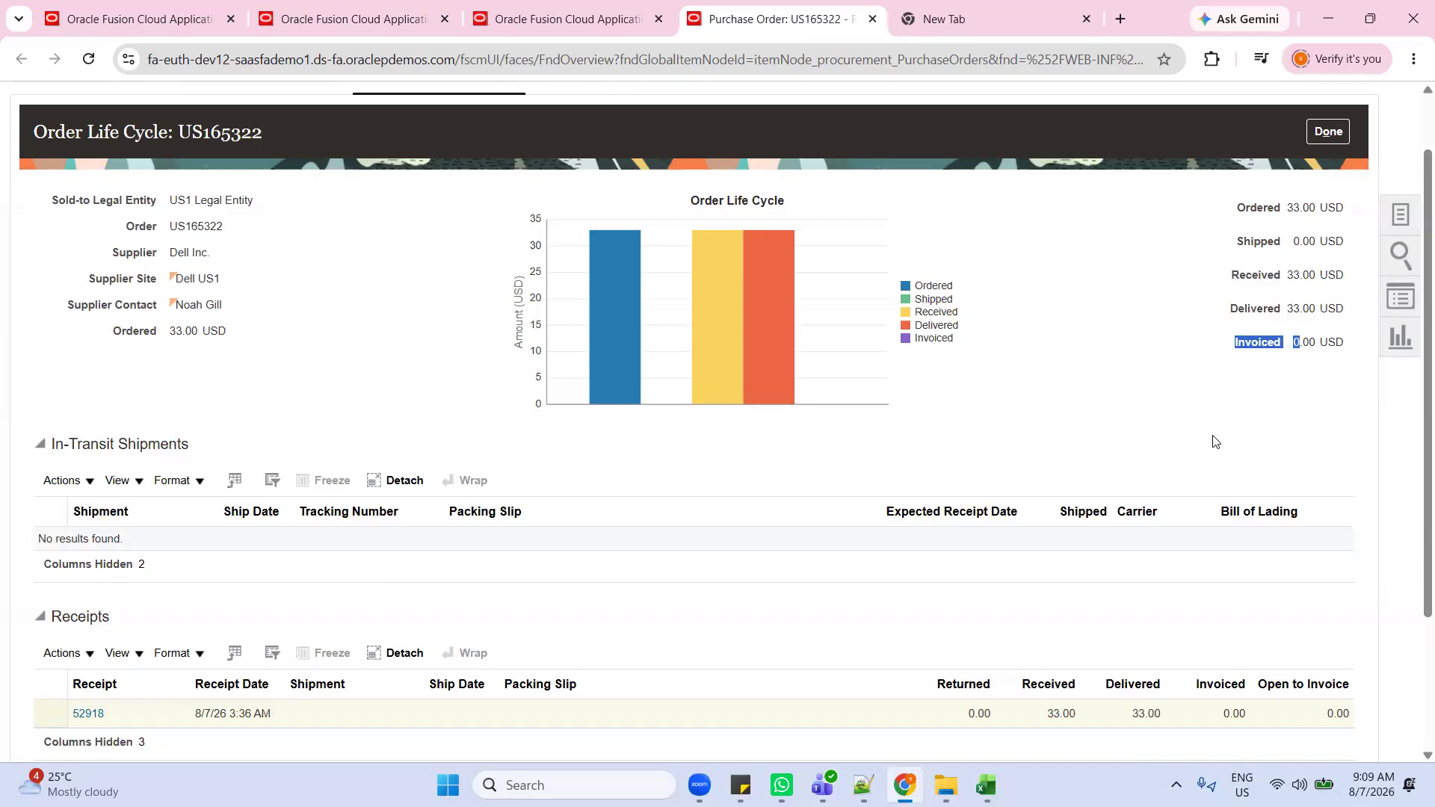
{"action": "left_click", "coordinate": [1212, 404]}
{"action": "double_click", "coordinate": [1280, 349]}
{"action": "scroll", "coordinate": [464, 428], "scroll_direction": "up", "scroll_amount": 1}
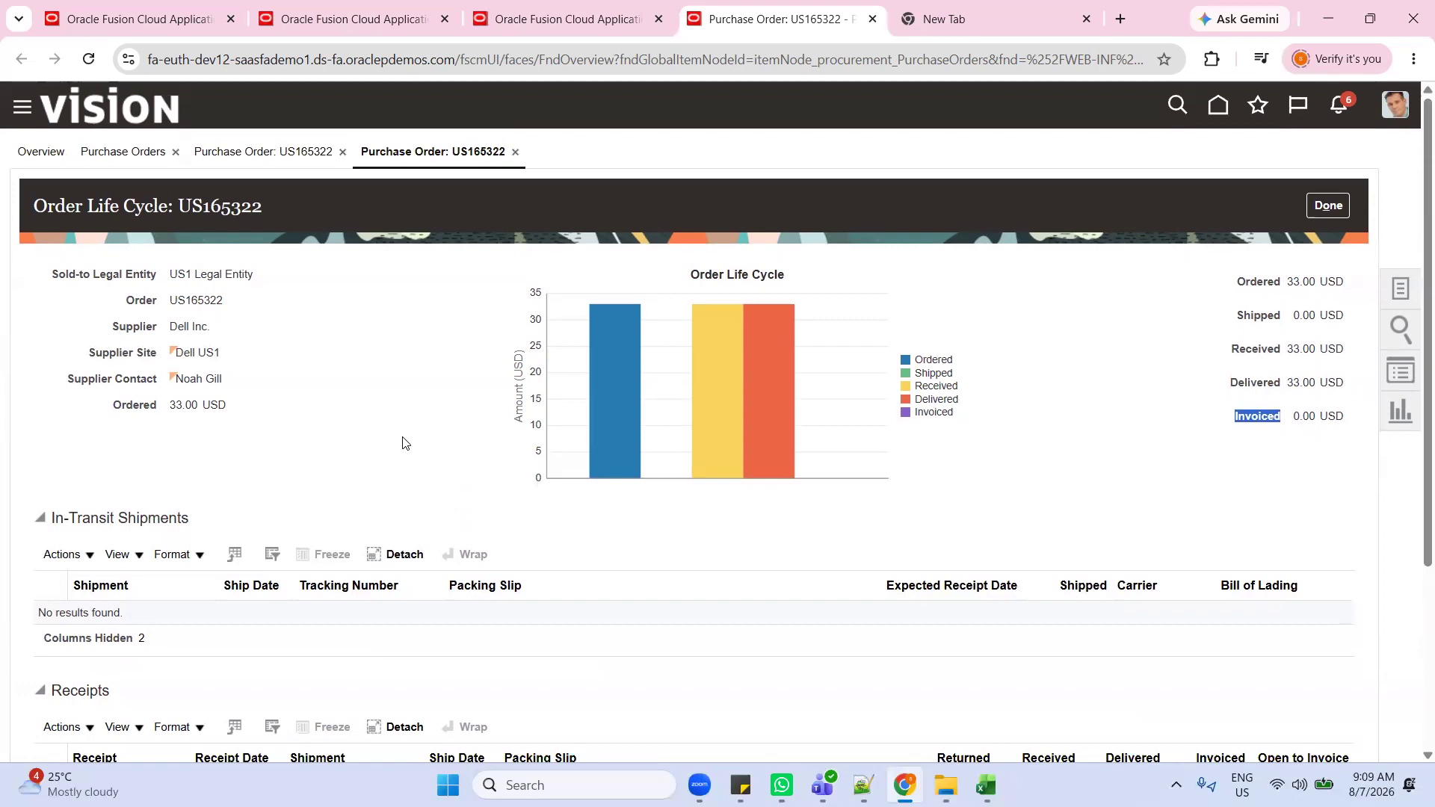
{"action": "left_click", "coordinate": [1328, 206]}
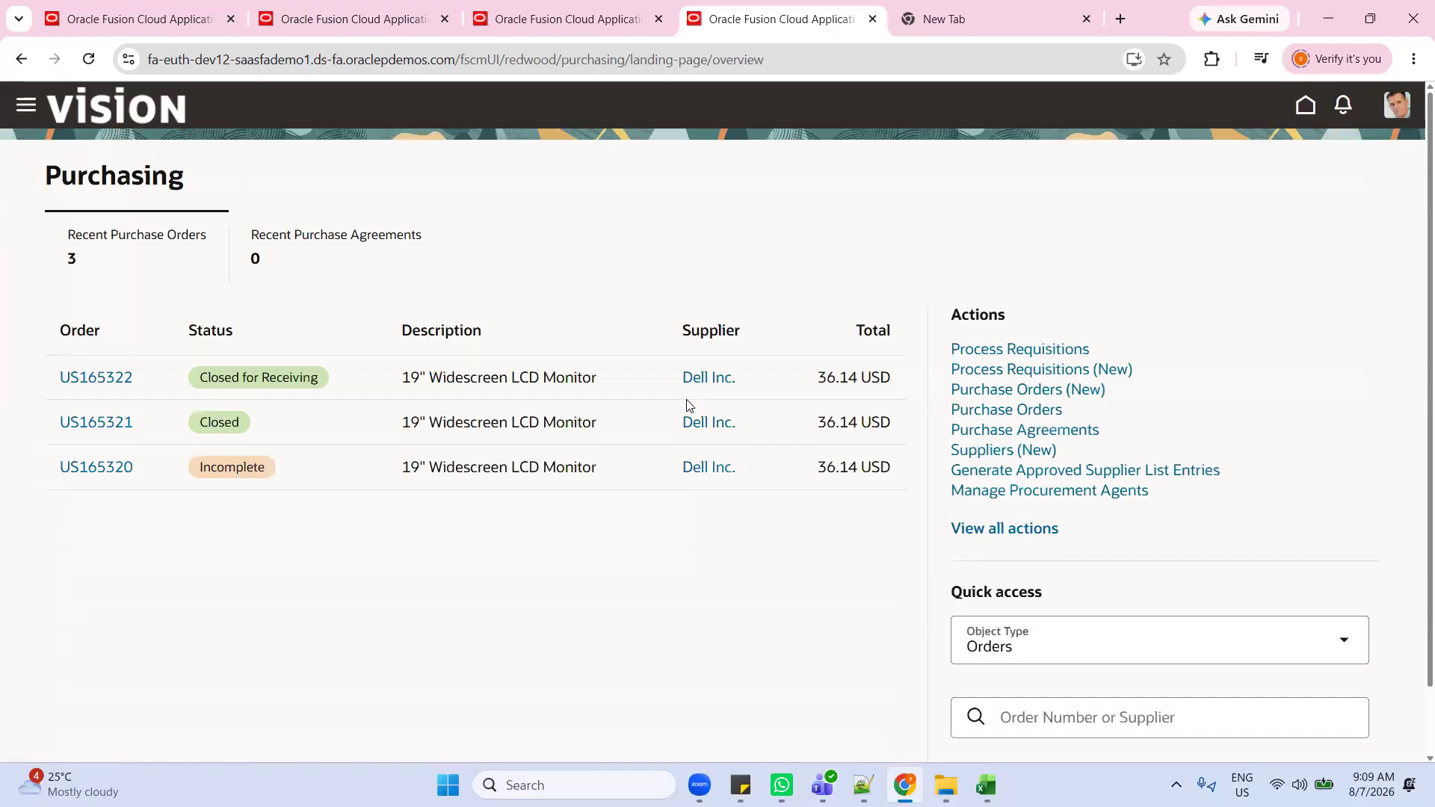
Step: Switch to Notepad++ to review the 2-Way, 3-Way and 4-Way options on the P2P cycle's Receive line, and return to Chrome
{"action": "left_click", "coordinate": [863, 785]}
{"action": "scroll", "coordinate": [420, 519], "scroll_direction": "up", "scroll_amount": 3}
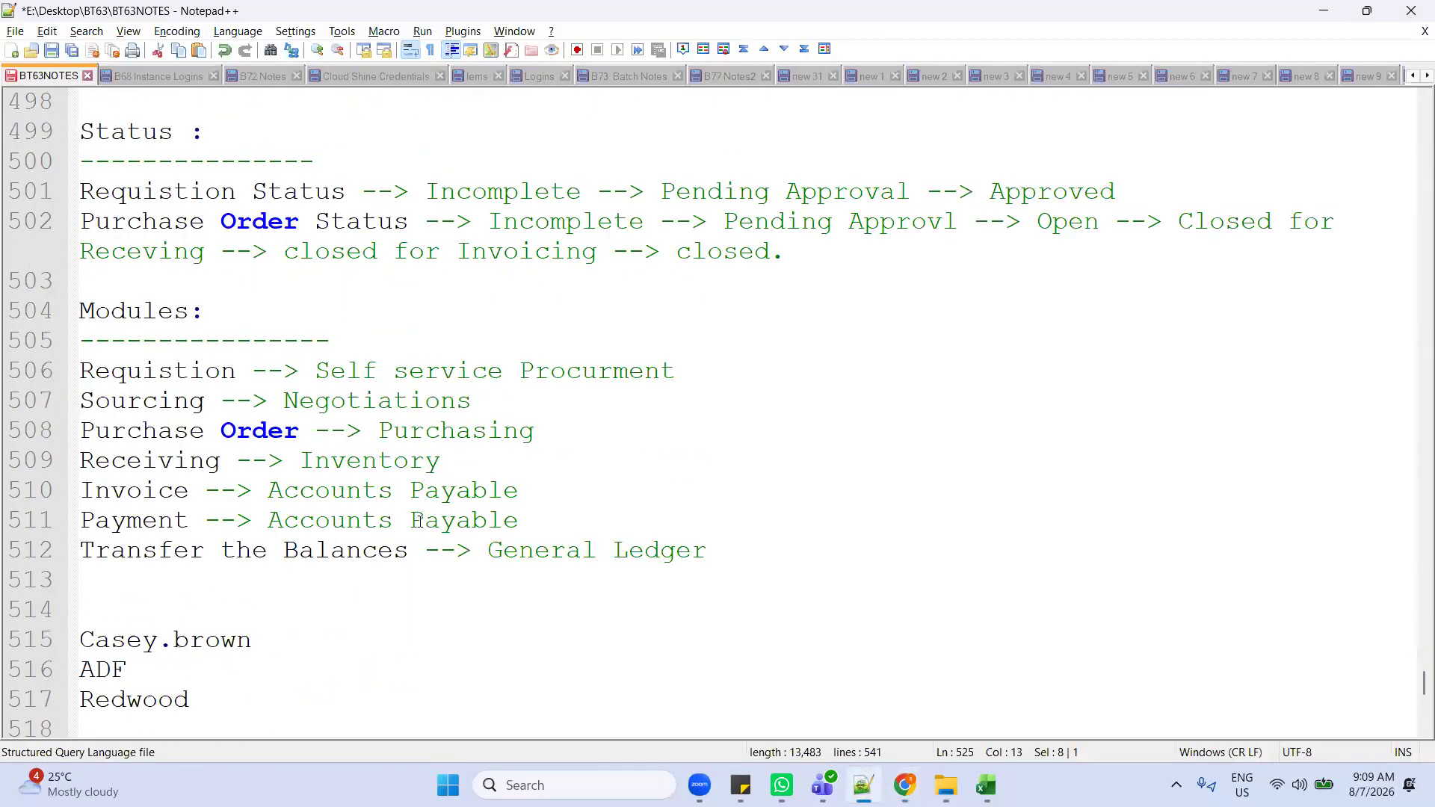
{"action": "scroll", "coordinate": [419, 521], "scroll_direction": "up", "scroll_amount": 8}
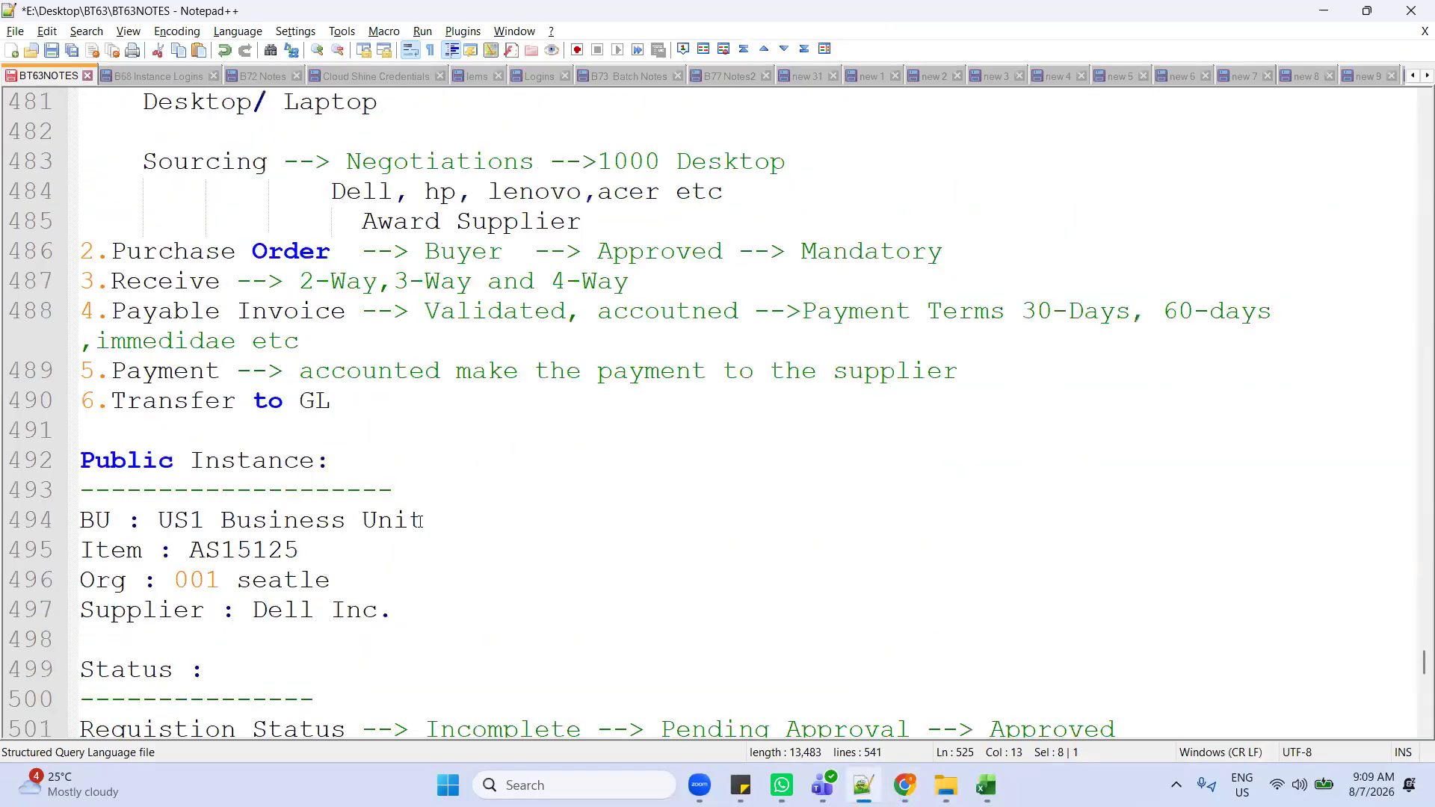
{"action": "left_click_drag", "start_coordinate": [302, 460], "coordinate": [633, 465]}
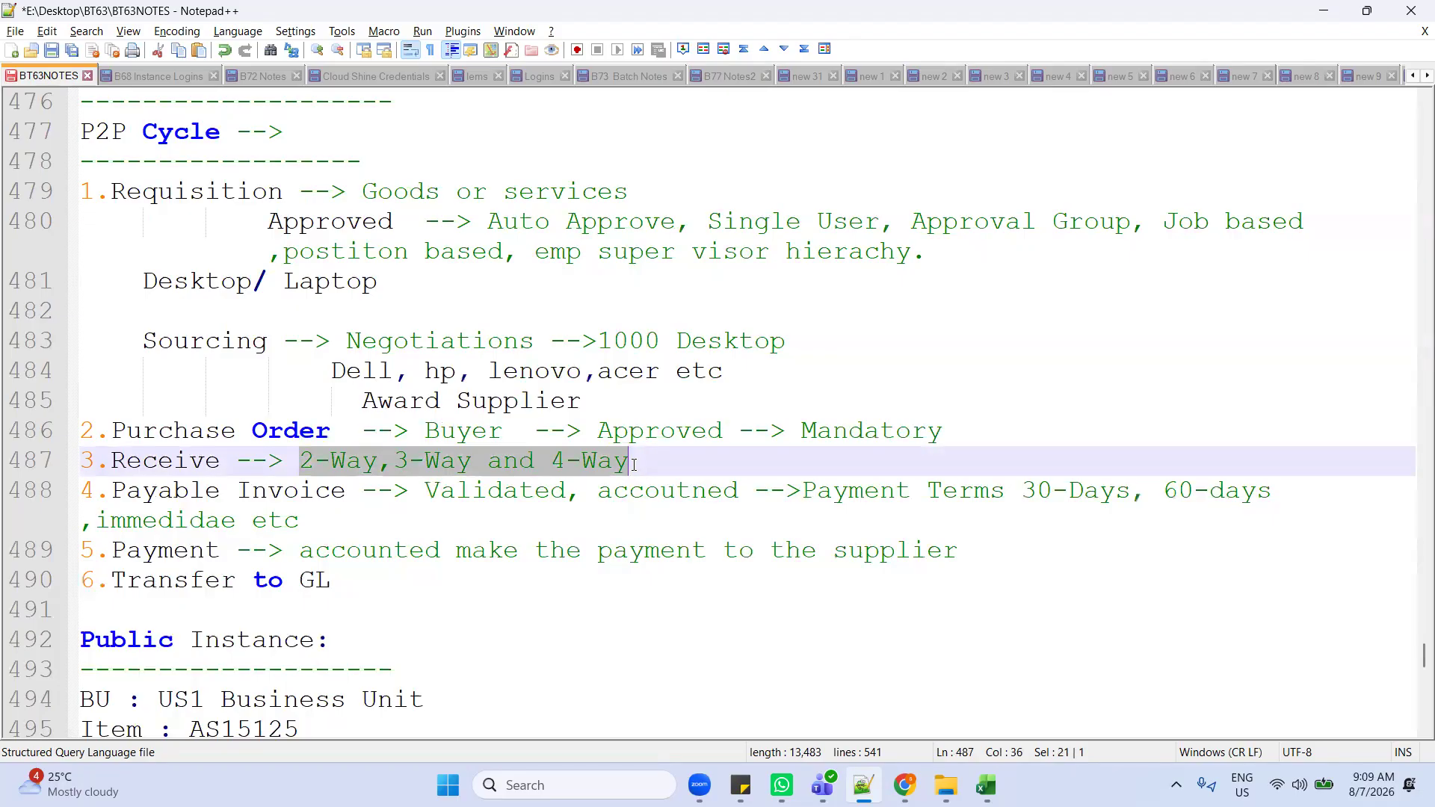
{"action": "double_click", "coordinate": [362, 456]}
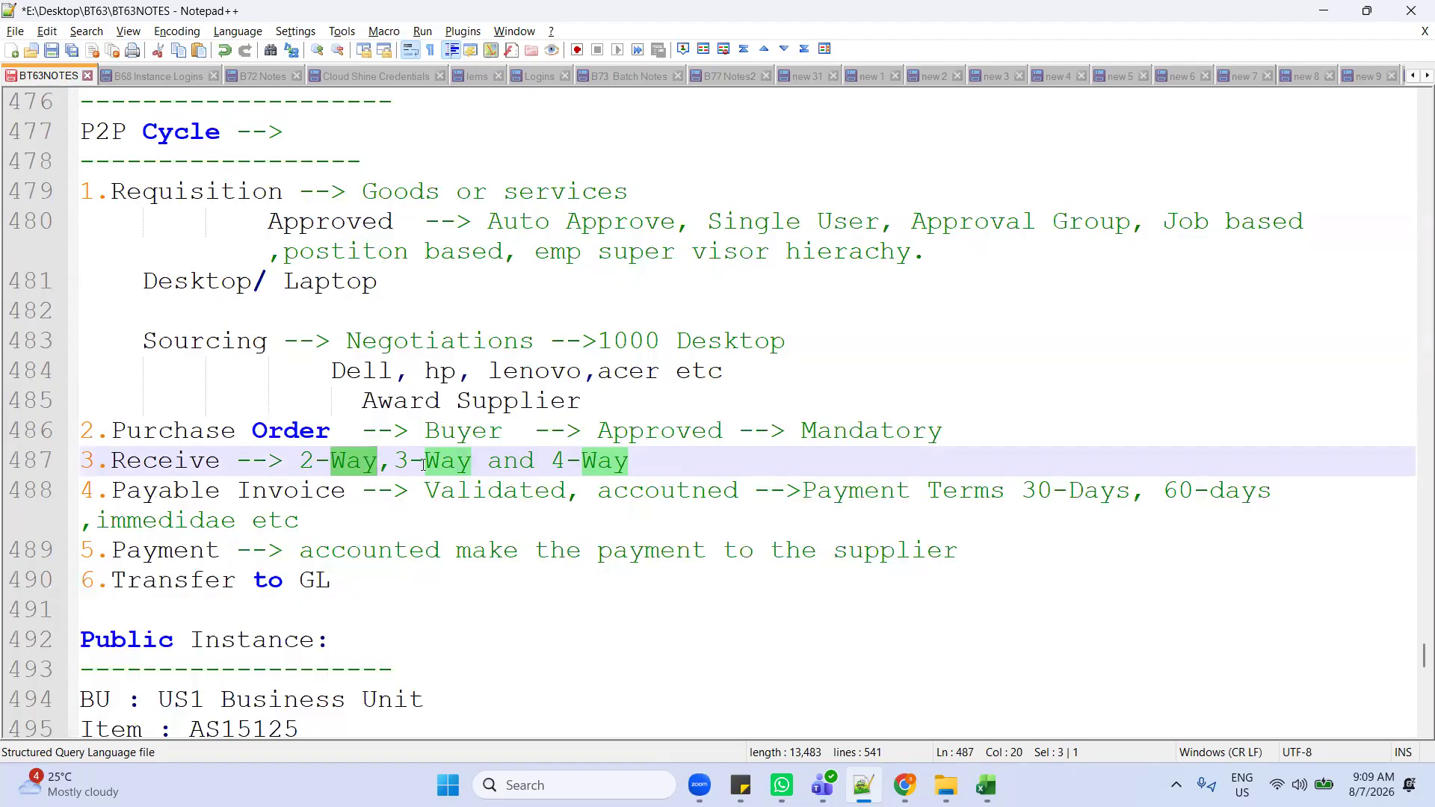
{"action": "left_click_drag", "start_coordinate": [409, 461], "coordinate": [422, 466]}
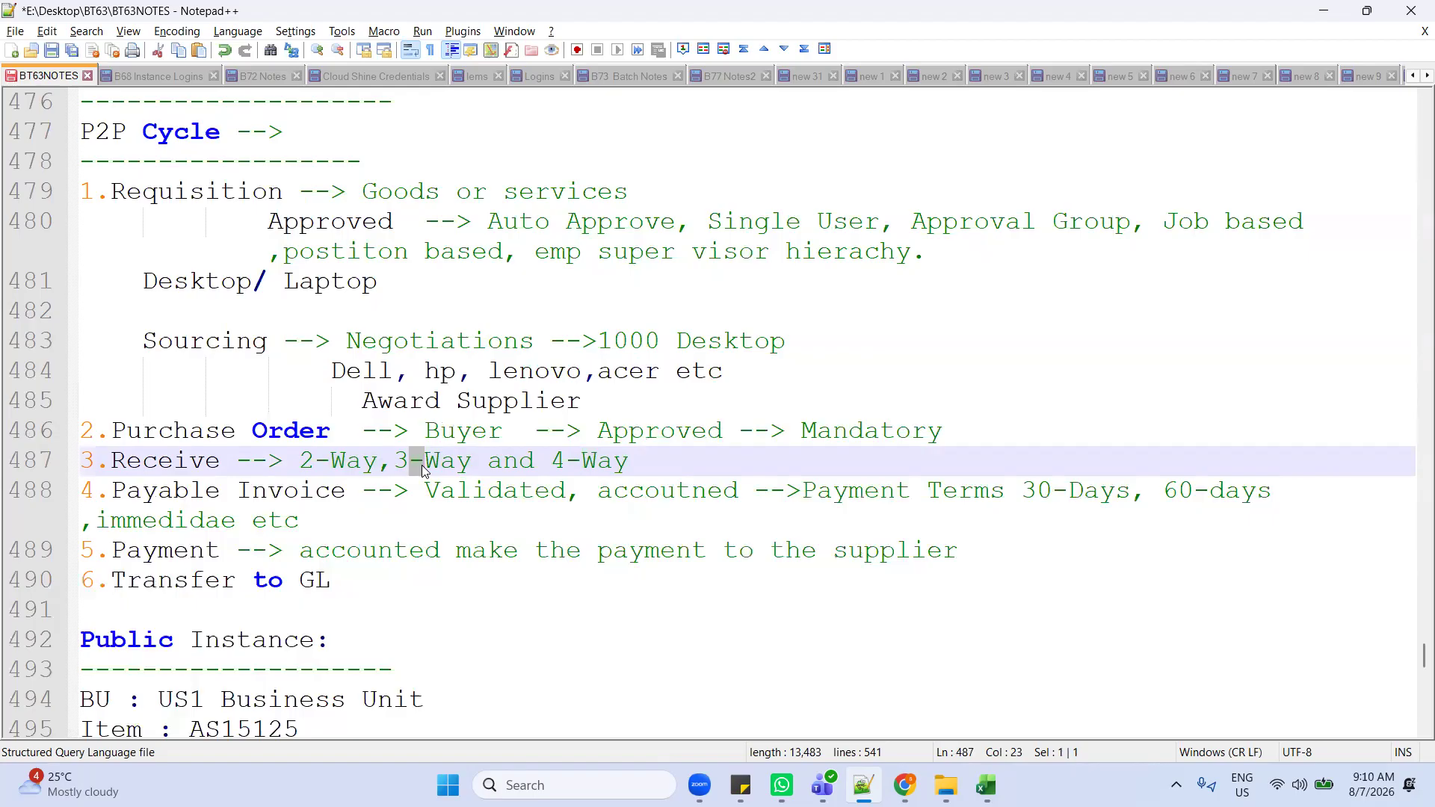
{"action": "left_click", "coordinate": [573, 466]}
{"action": "left_click_drag", "start_coordinate": [299, 462], "coordinate": [374, 463]}
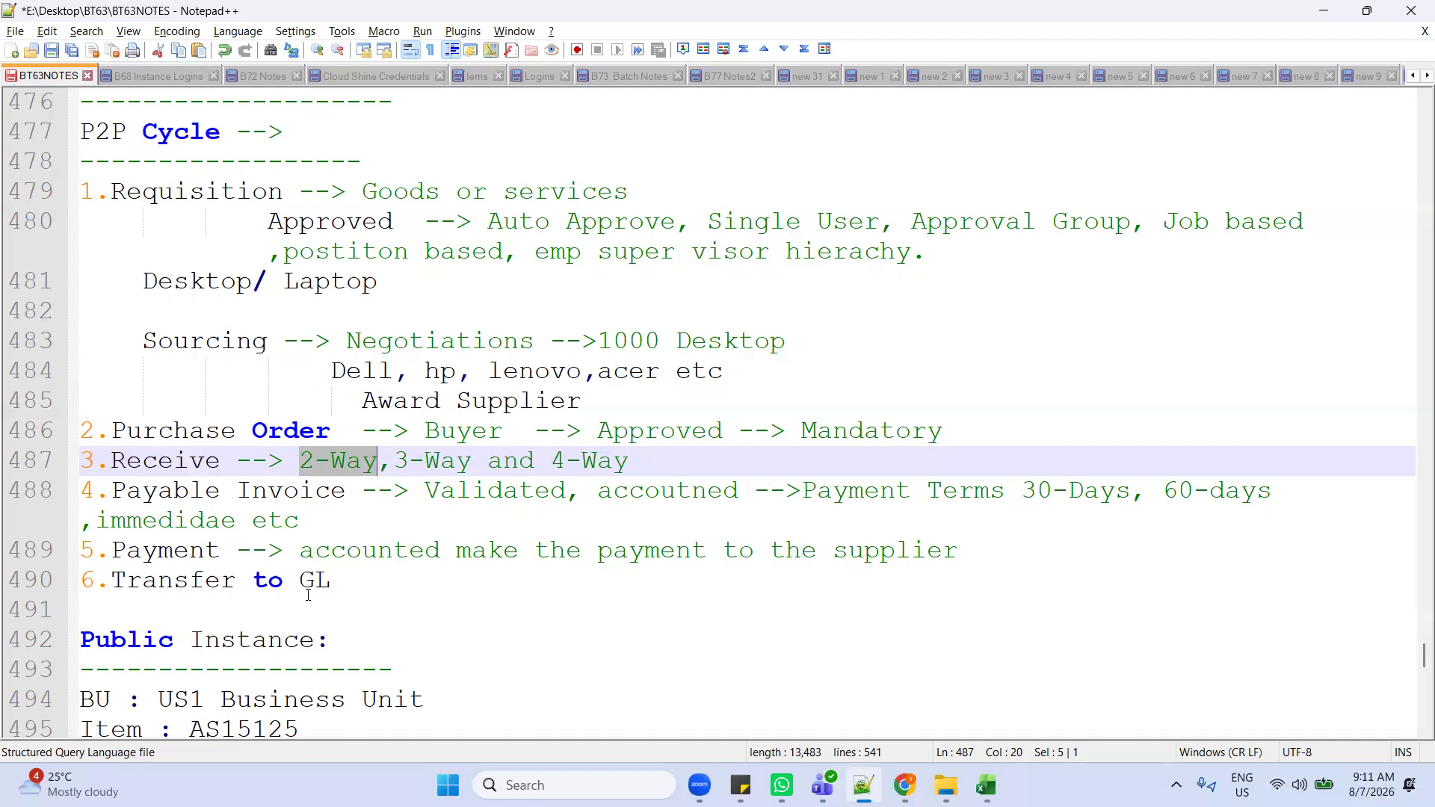
{"action": "key", "text": "alt+Tab"}
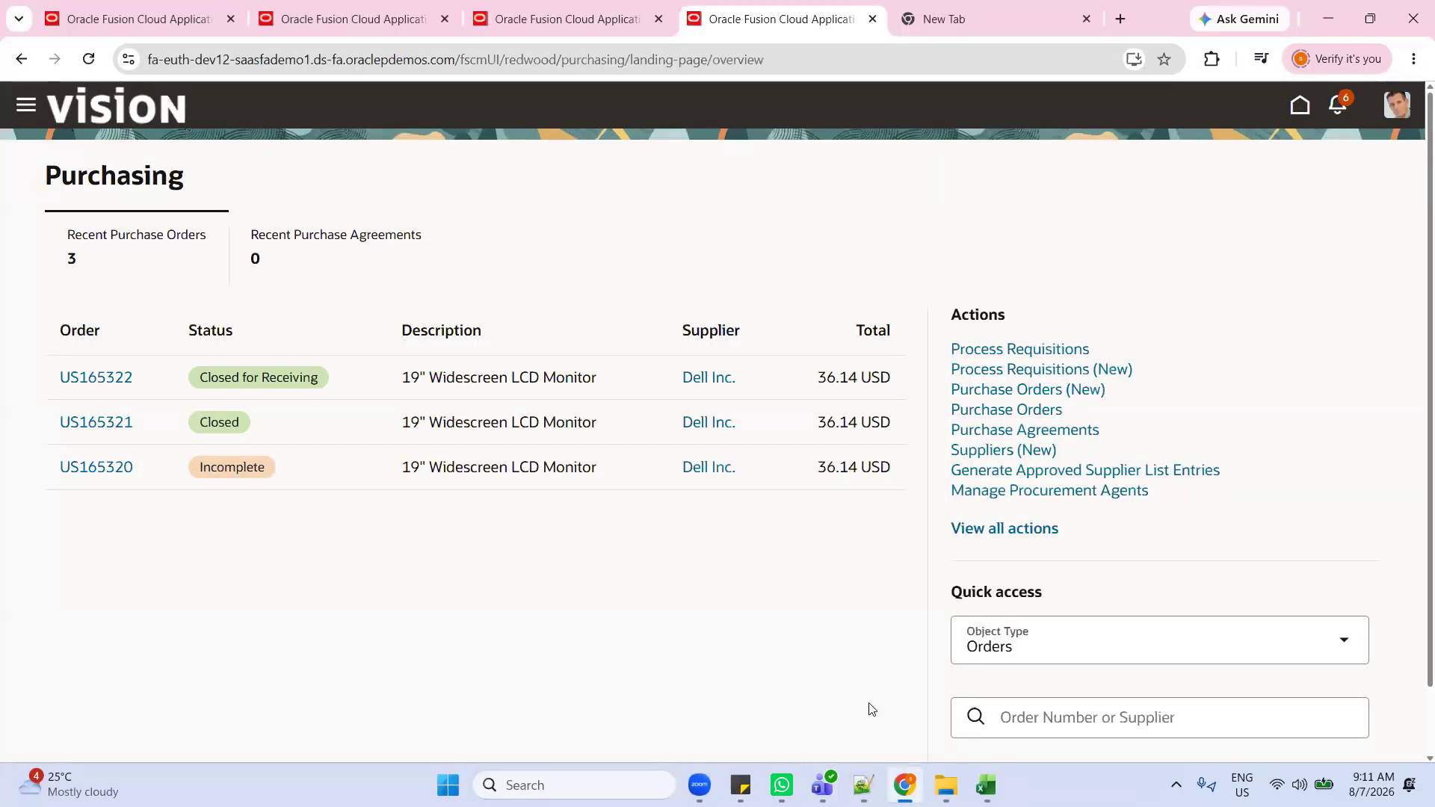
Step: Switch to Notepad++ to review the Payable Invoice line of the P2P cycle, and return to Chrome
{"action": "mouse_move", "coordinate": [986, 785]}
{"action": "key", "text": "alt+Tab"}
{"action": "key", "text": "alt+Tab"}
{"action": "key", "text": "alt+Tab"}
{"action": "left_click_drag", "start_coordinate": [112, 490], "coordinate": [354, 488]}
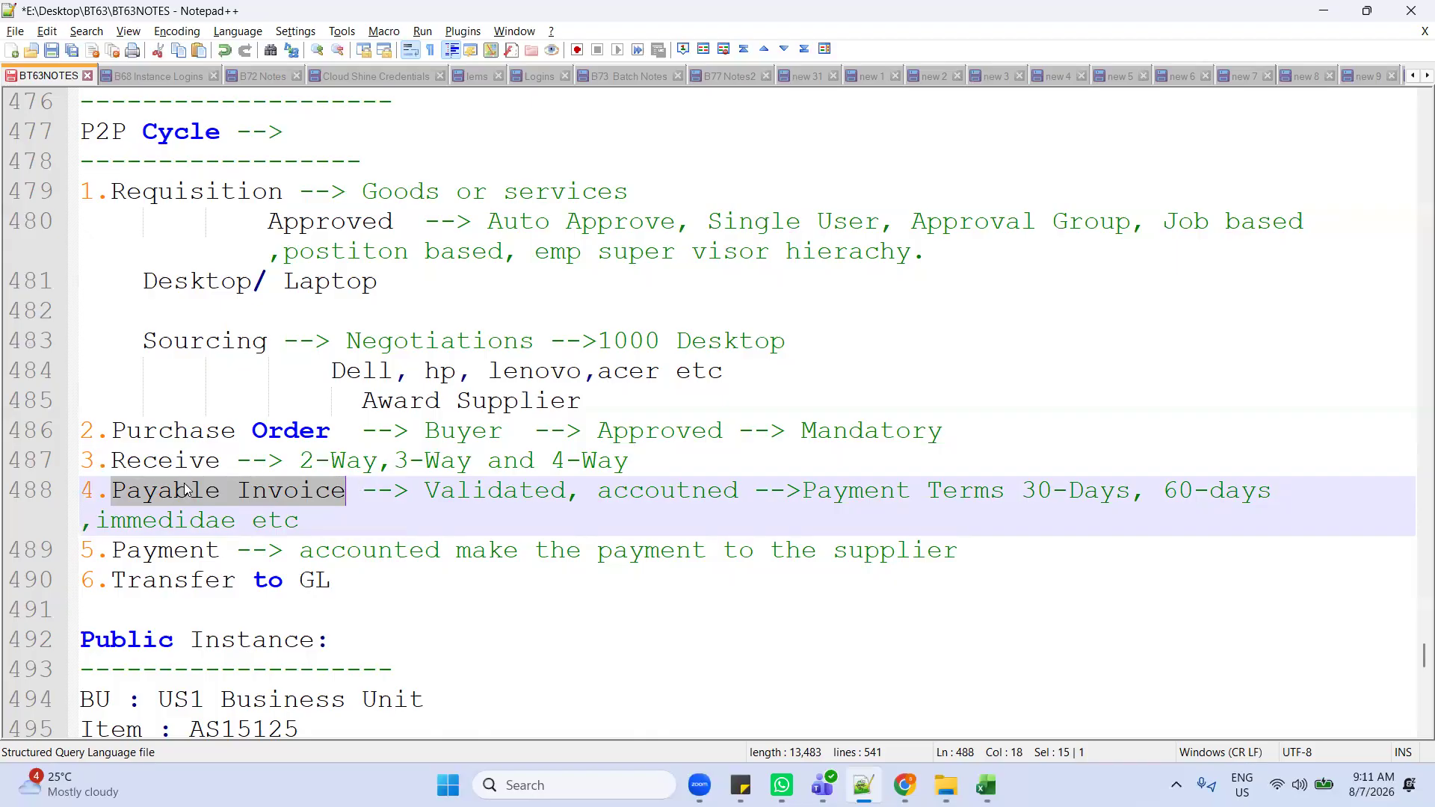
{"action": "key", "text": "alt+Tab"}
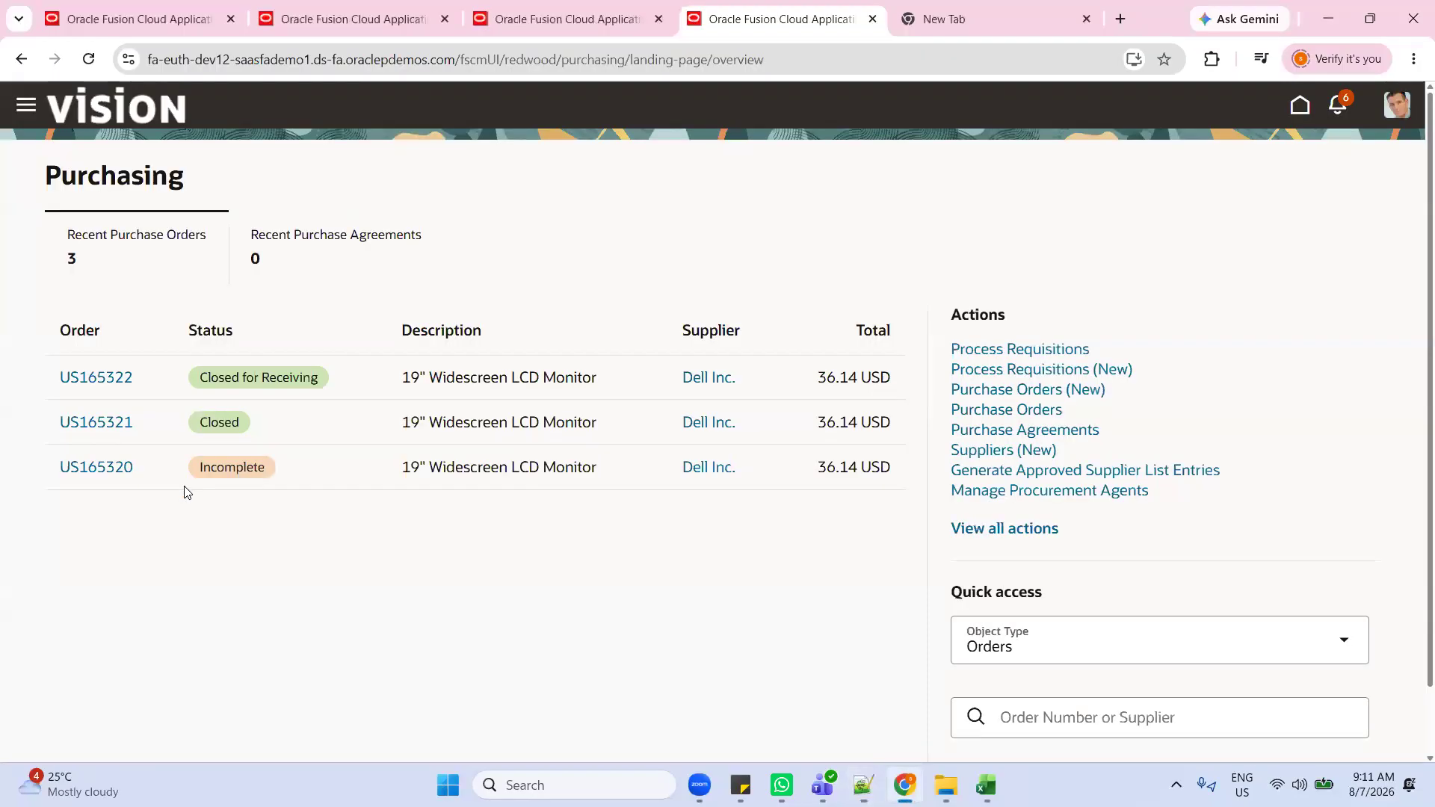
Step: Go from the home page to the Payables Invoices work area and start creating an invoice
{"action": "left_click", "coordinate": [1297, 110]}
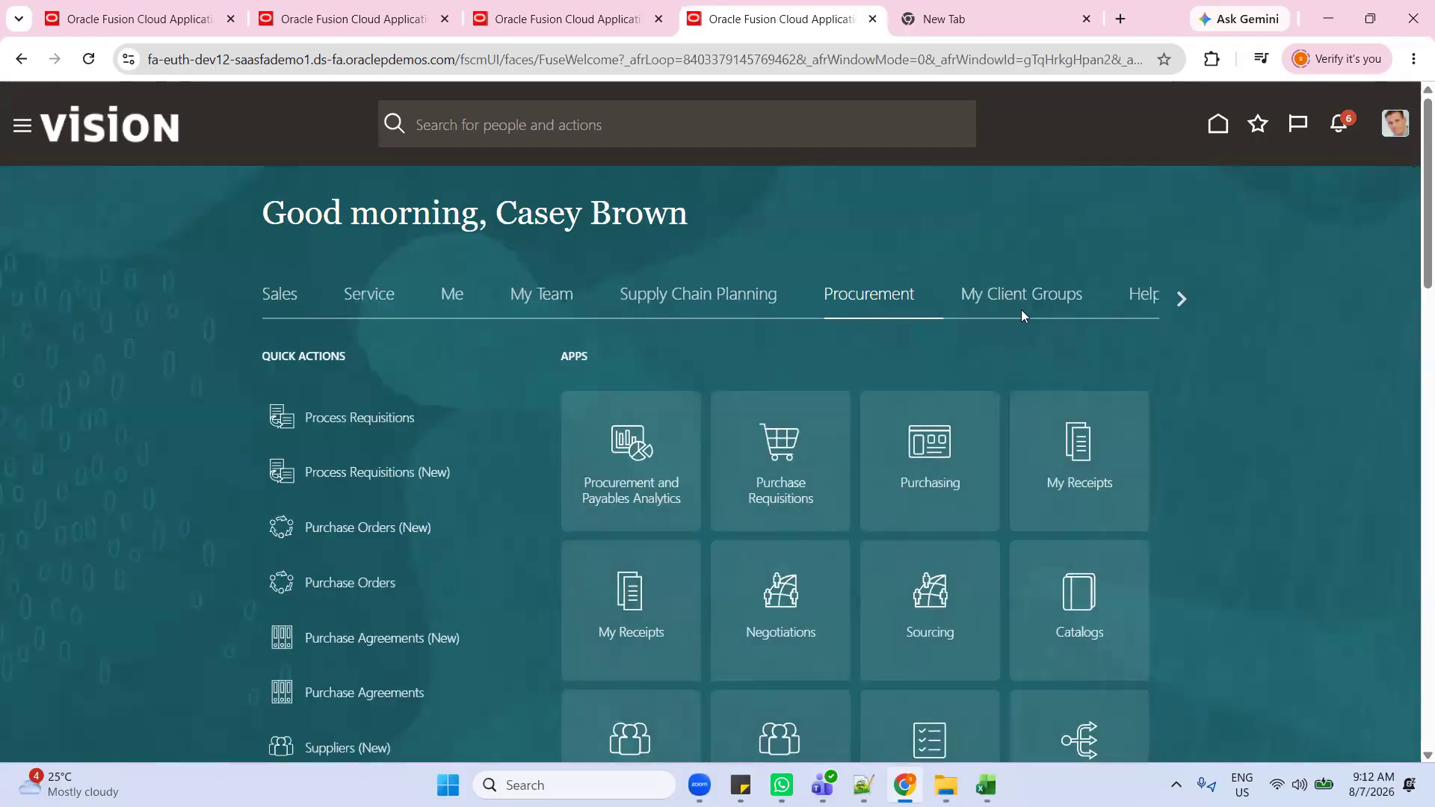
{"action": "left_click", "coordinate": [1171, 303]}
{"action": "left_click", "coordinate": [1173, 303]}
{"action": "left_click", "coordinate": [1173, 303]}
{"action": "left_click", "coordinate": [1171, 304]}
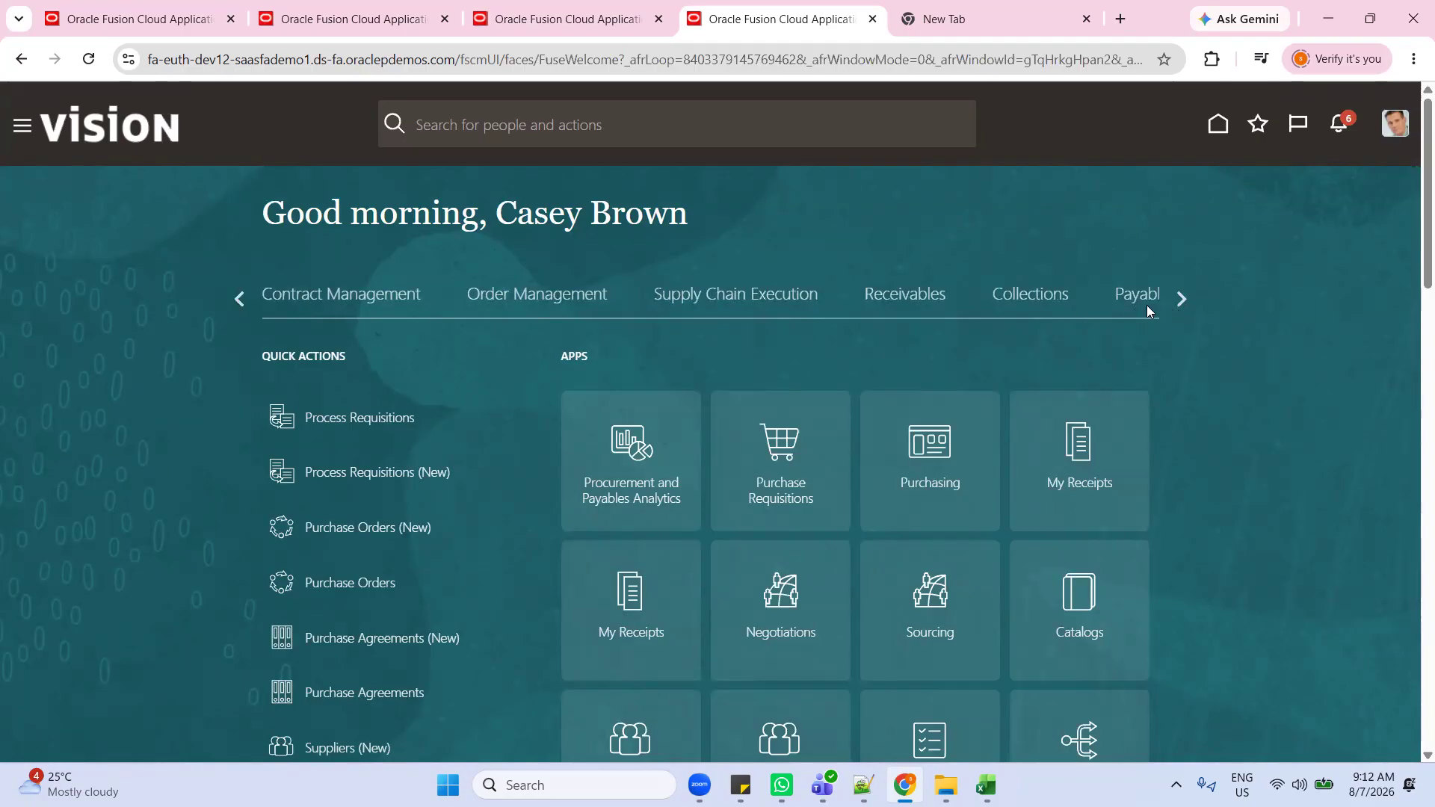
{"action": "left_click", "coordinate": [1180, 296]}
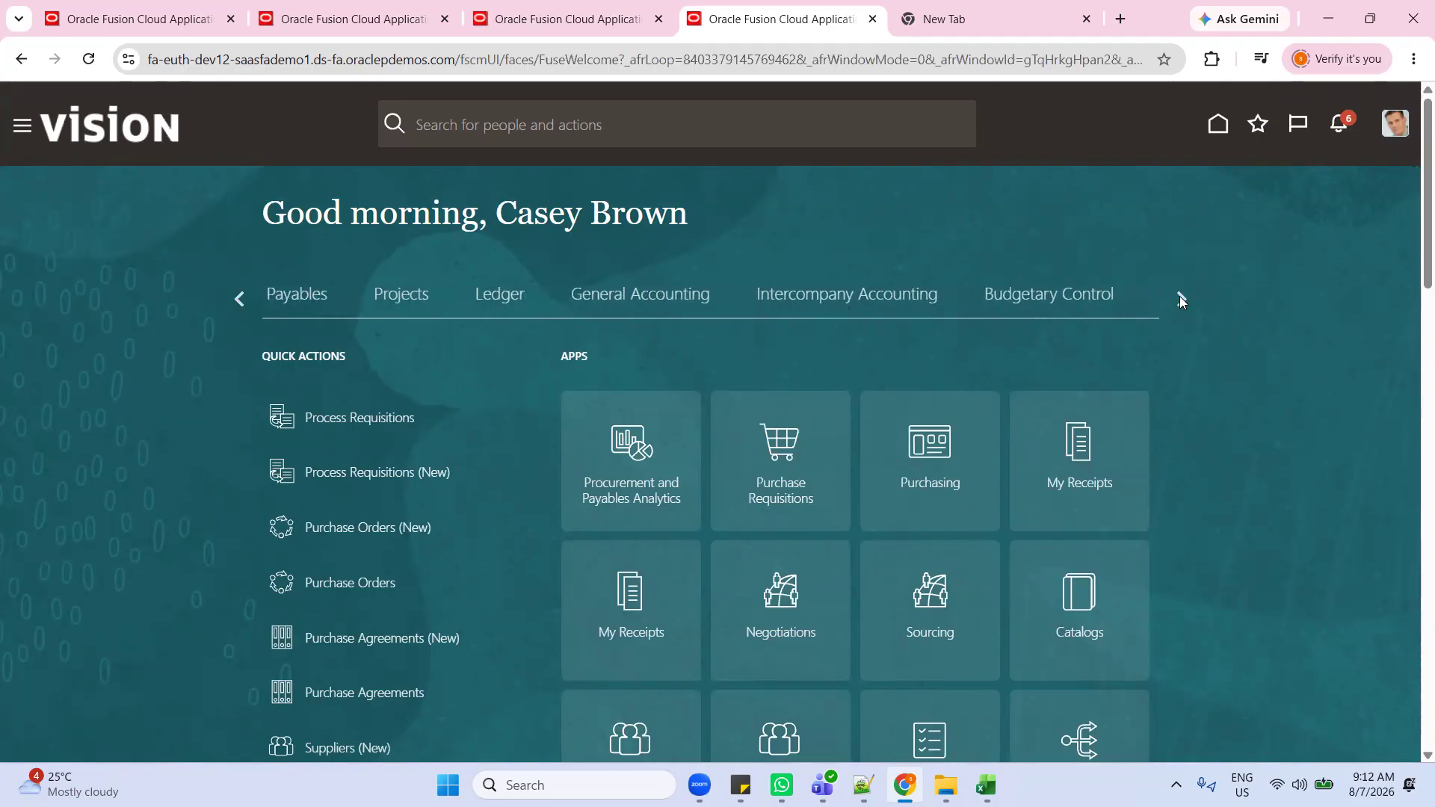
{"action": "left_click", "coordinate": [303, 299]}
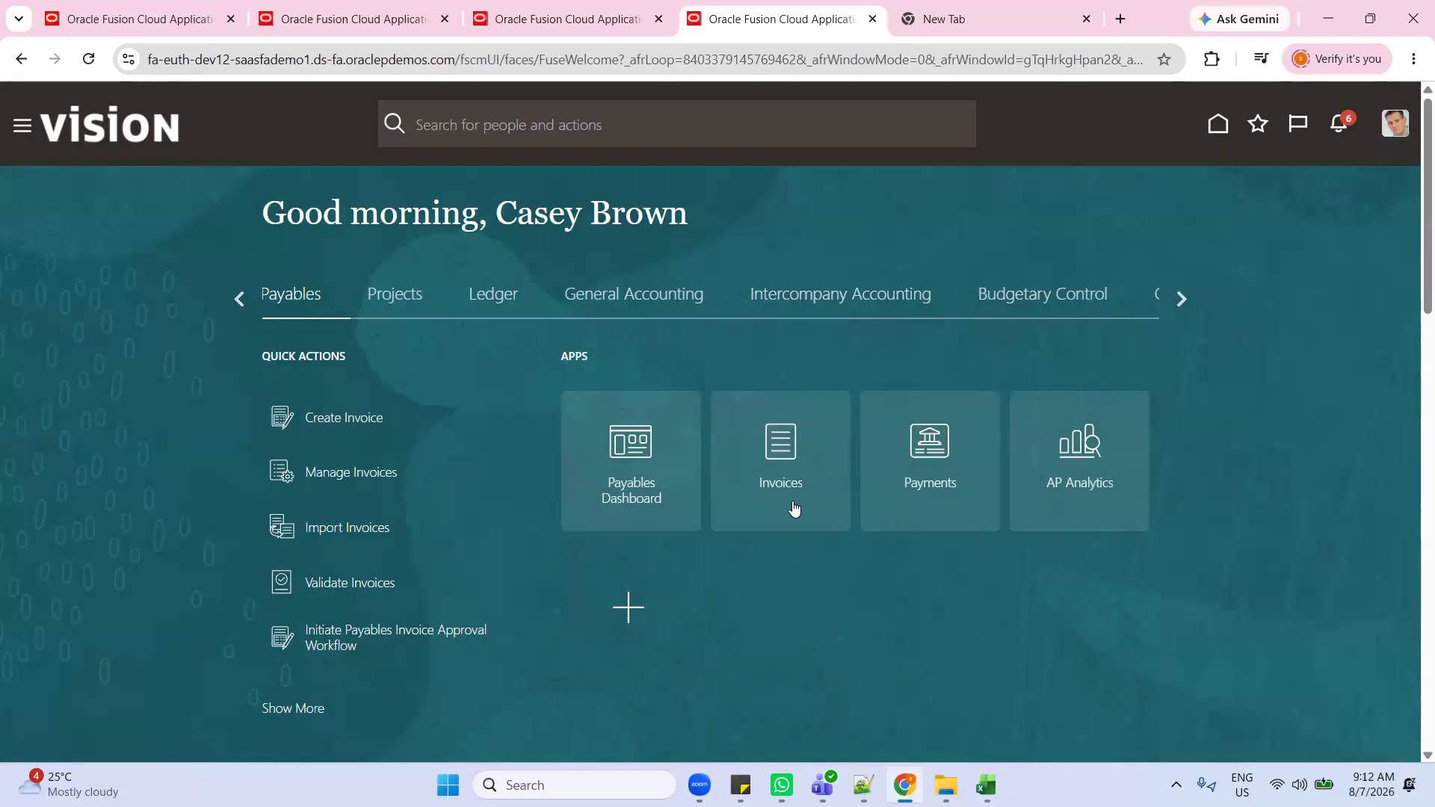
{"action": "left_click", "coordinate": [790, 435]}
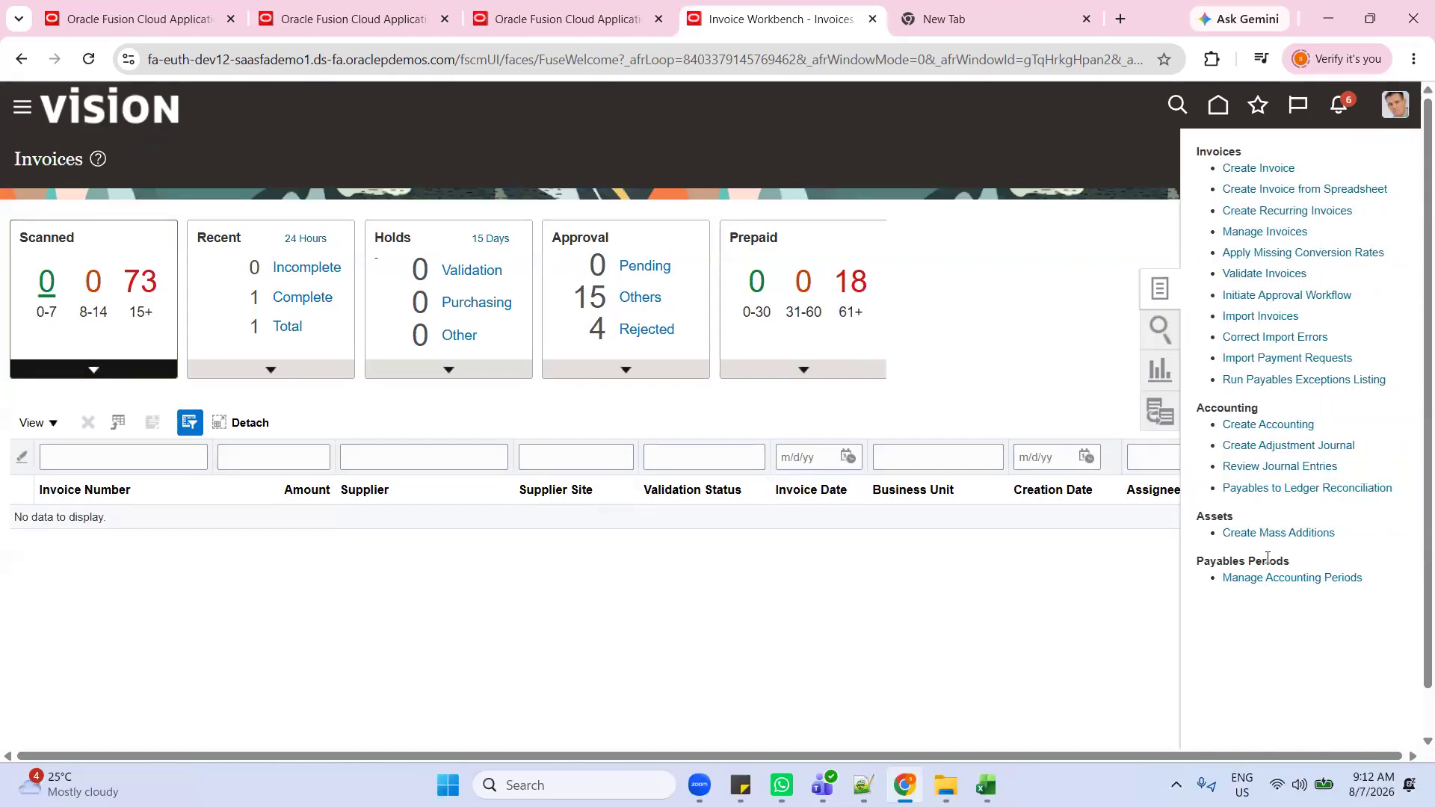
{"action": "left_click", "coordinate": [1261, 169]}
Step: Copy the purchase order number from the Notepad++ notes and enter it as the invoice's Identifying PO
{"action": "left_click", "coordinate": [342, 273]}
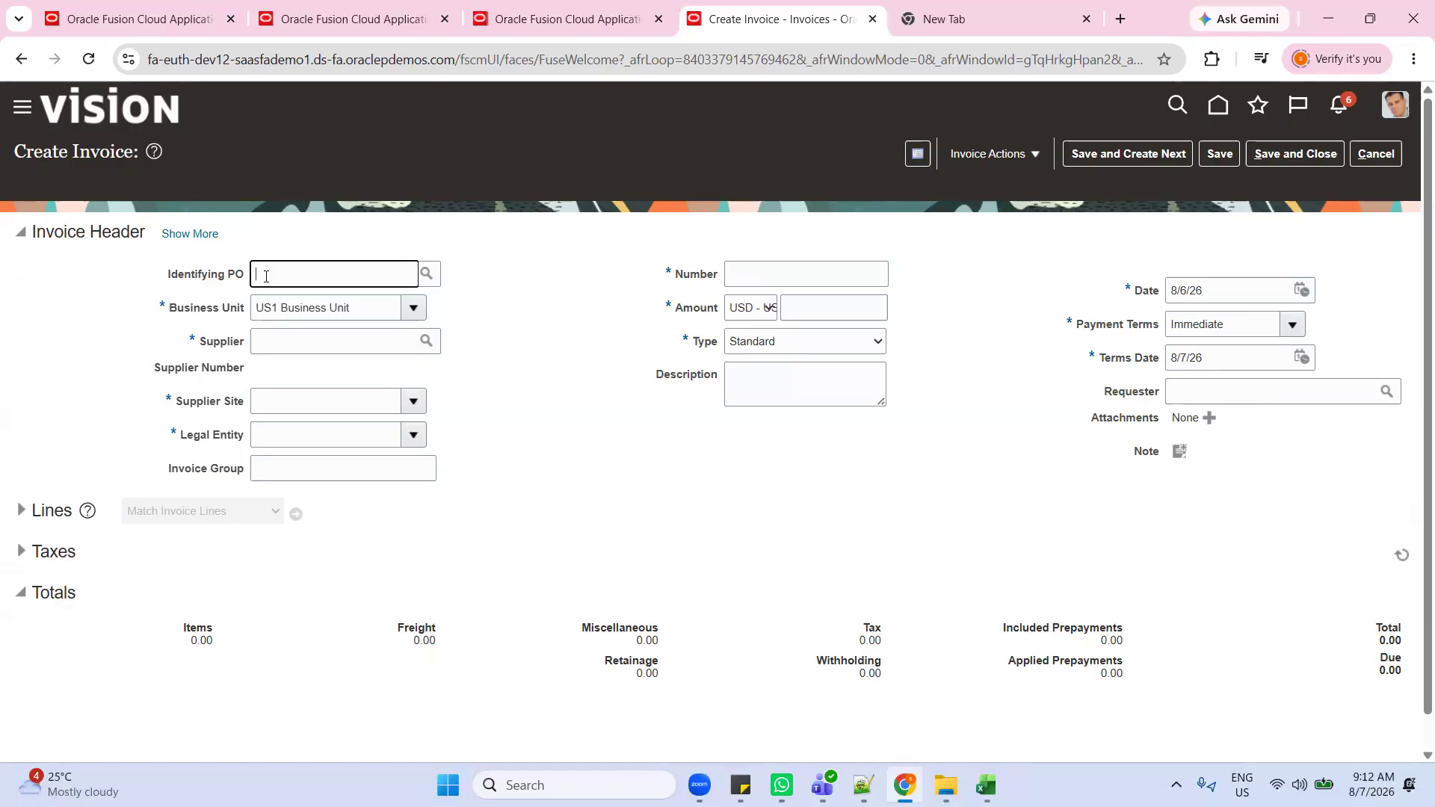
{"action": "key", "text": "alt+Tab"}
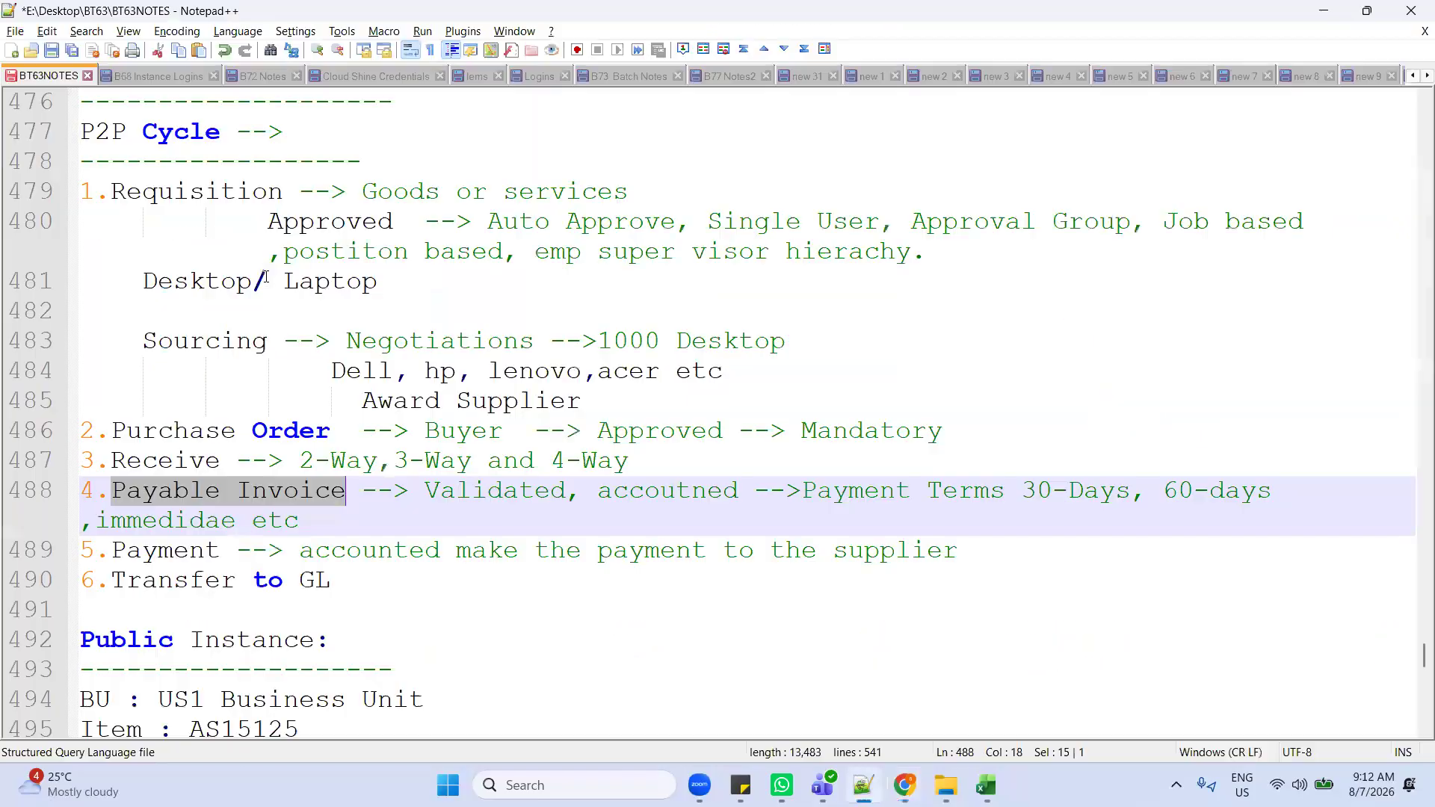
{"action": "scroll", "coordinate": [442, 598], "scroll_direction": "down", "scroll_amount": 4}
{"action": "scroll", "coordinate": [442, 598], "scroll_direction": "down", "scroll_amount": 8}
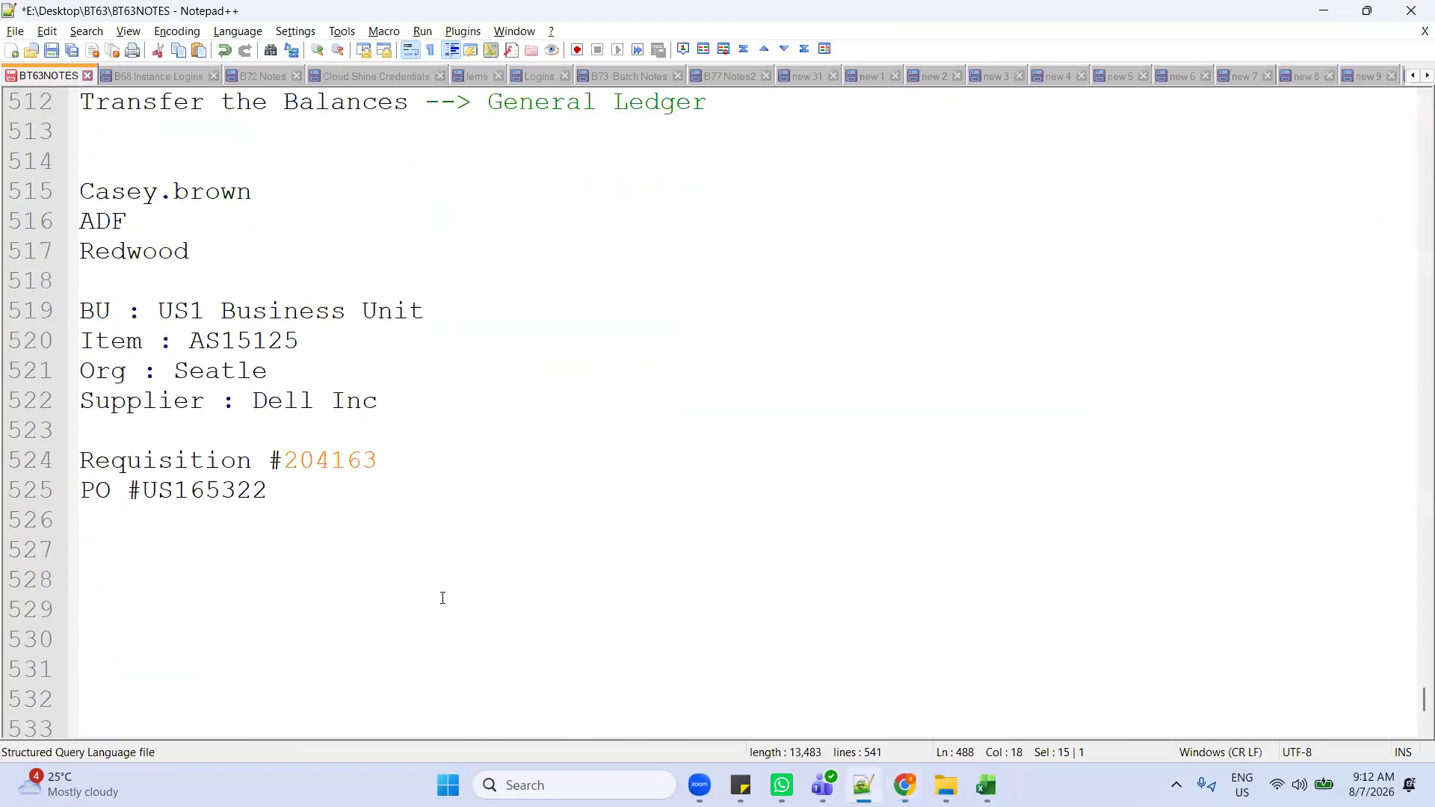
{"action": "double_click", "coordinate": [193, 489]}
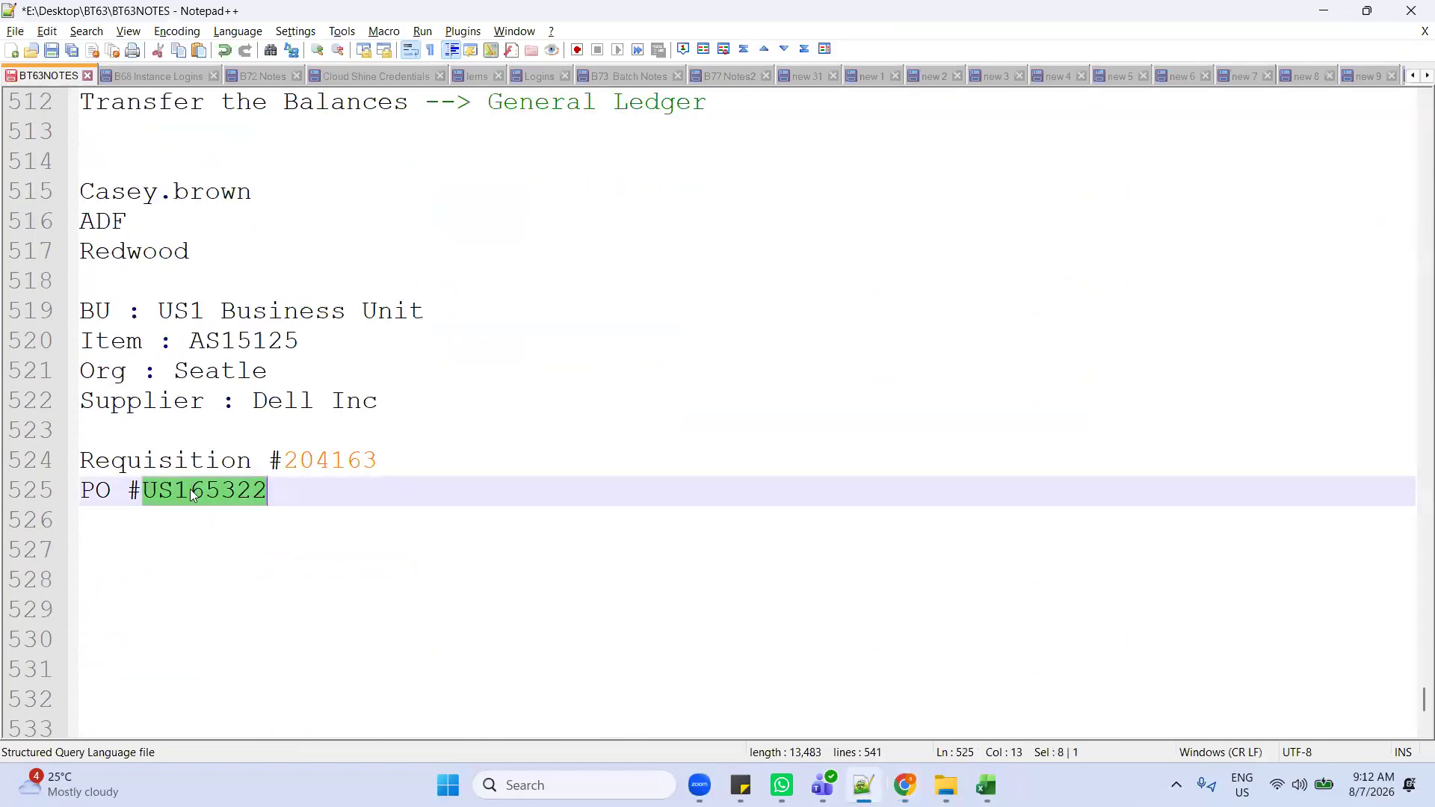
{"action": "key", "text": "ctrl+c"}
{"action": "key", "text": "alt+Tab"}
{"action": "key", "text": "ctrl+v"}
{"action": "key", "text": "Tab"}
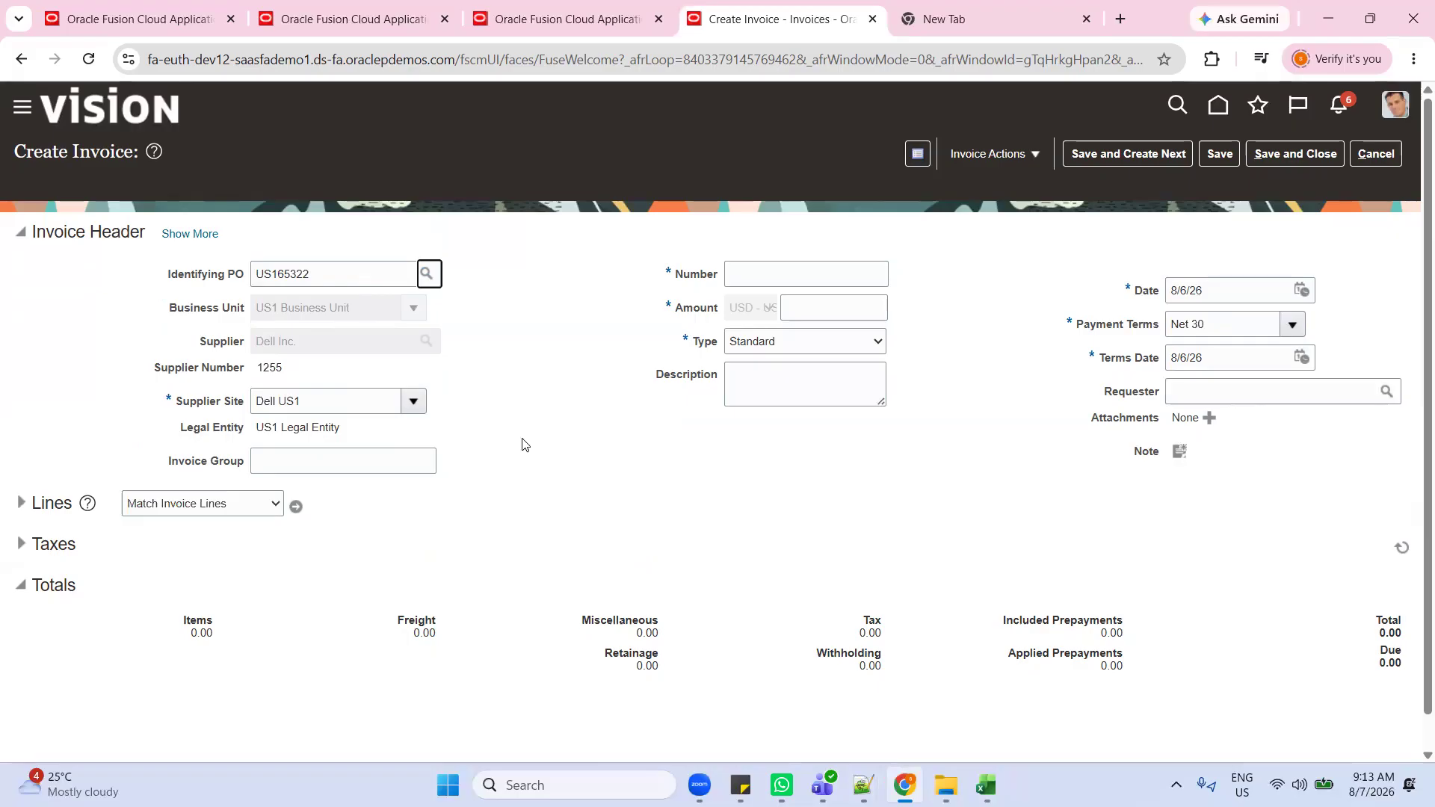
Step: Set the invoice number to BT63INV1 and record it in the Notepad++ notes on an "invoice #" line below the PO
{"action": "left_click", "coordinate": [772, 279]}
{"action": "type", "text": "B"}
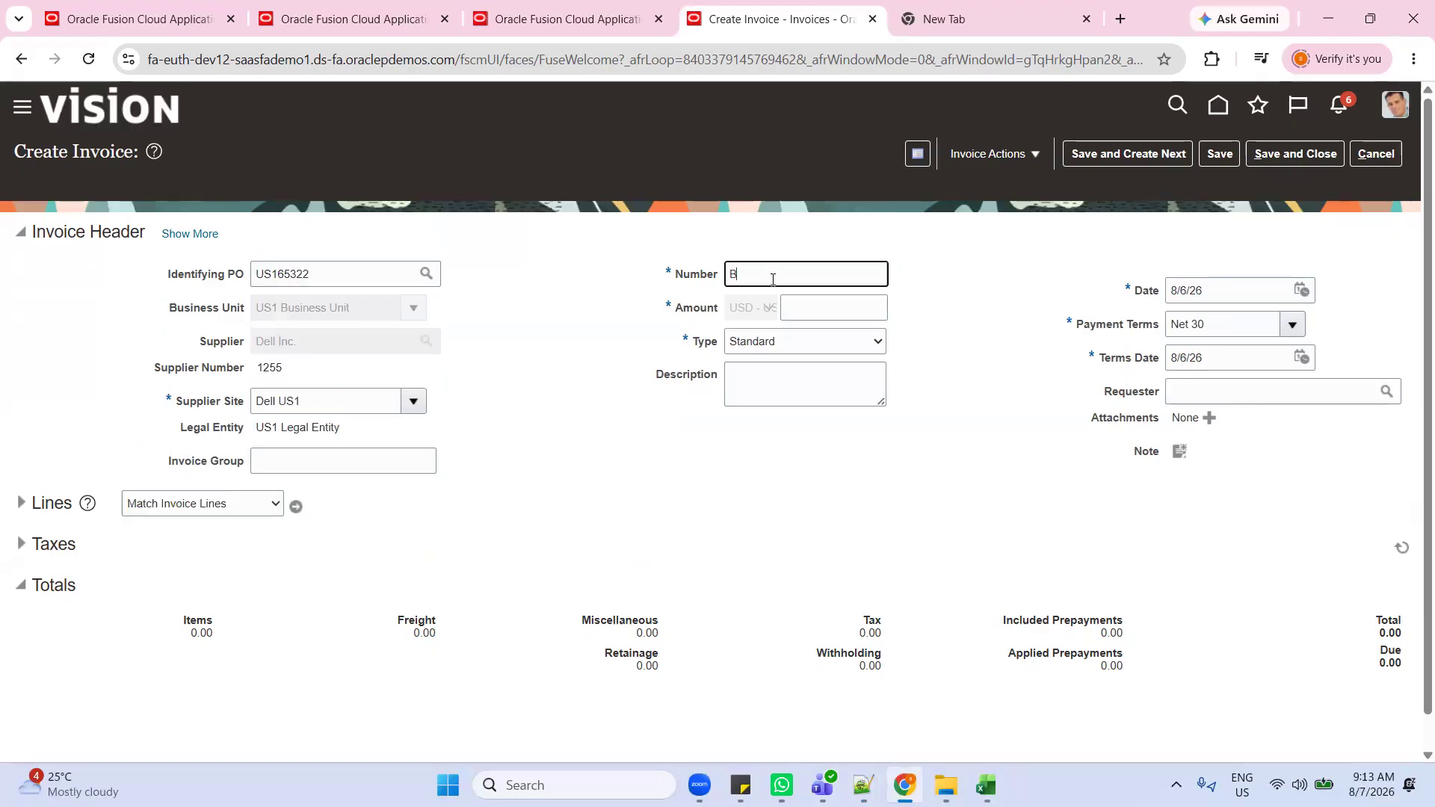
{"action": "type", "text": "T63INV1"}
{"action": "double_click", "coordinate": [817, 269]}
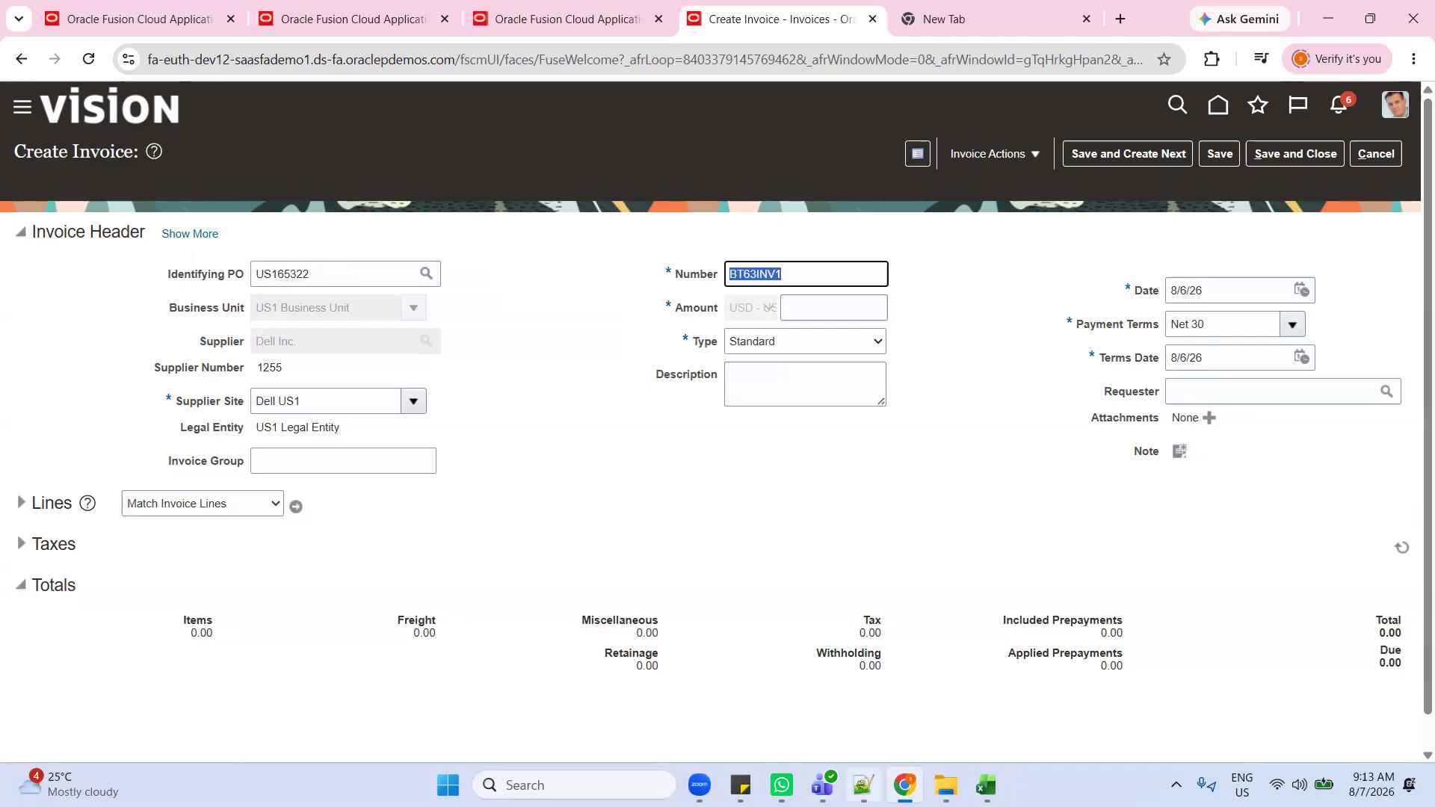
{"action": "left_click", "coordinate": [863, 785]}
{"action": "left_click", "coordinate": [343, 515]}
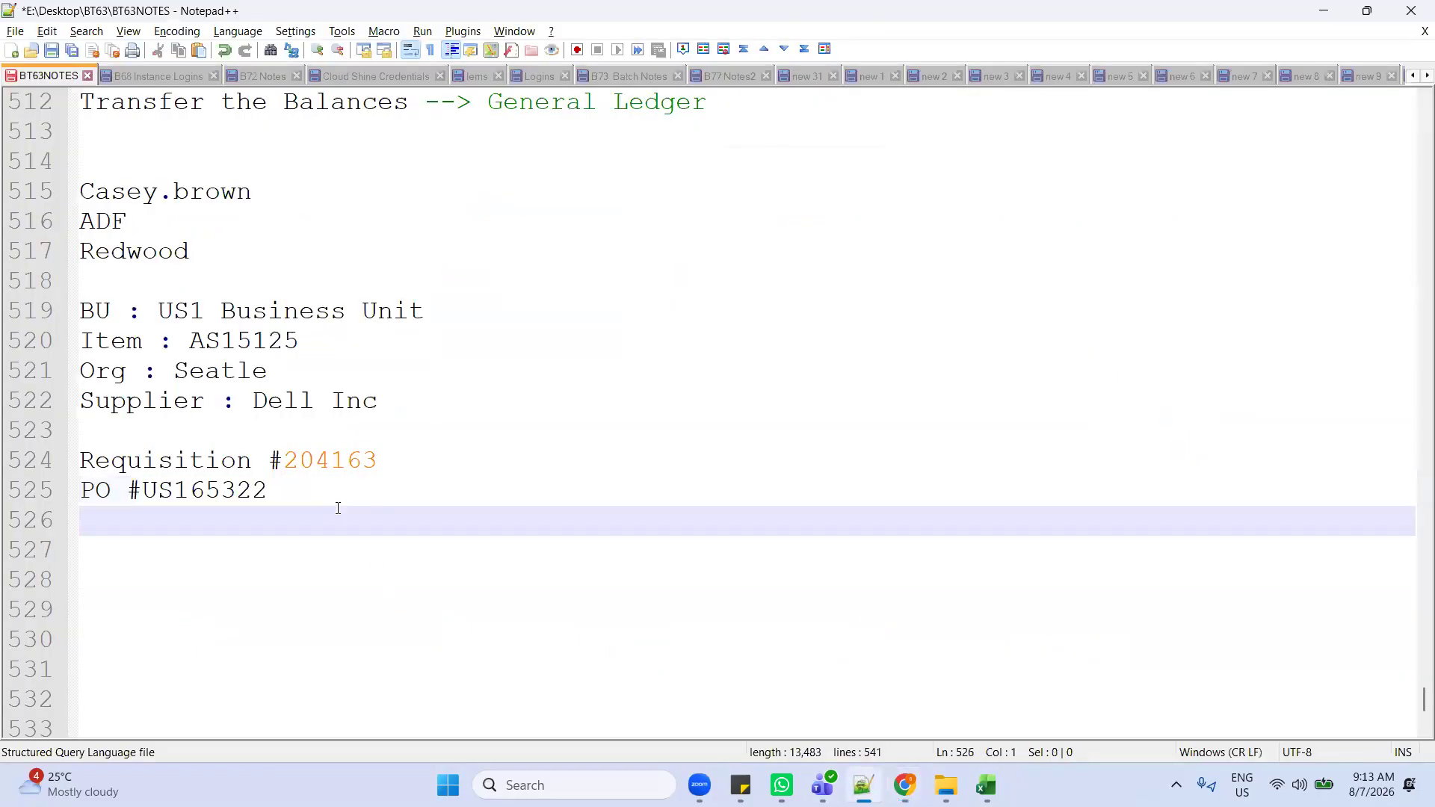
{"action": "type", "text": "invoice #"}
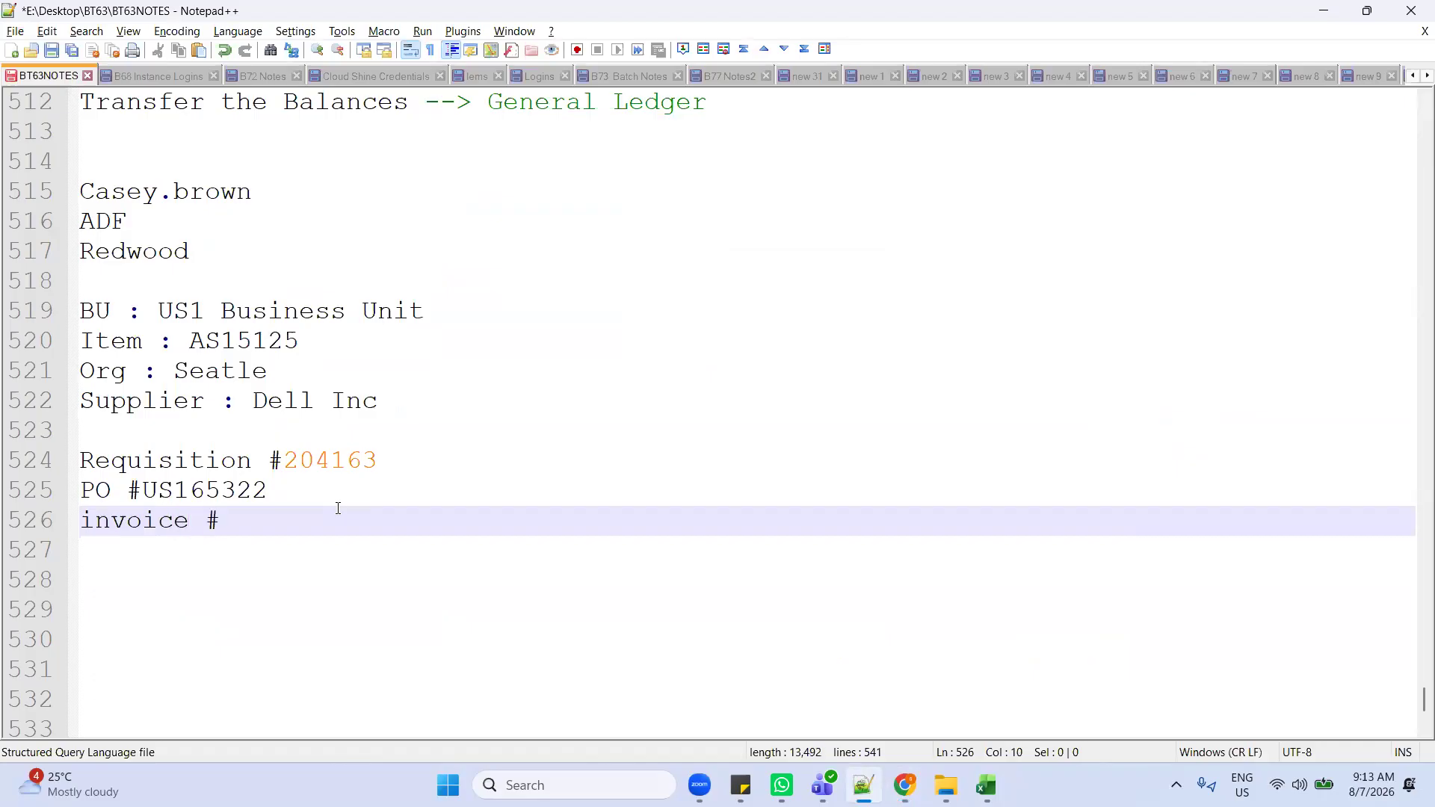
{"action": "key", "text": "ctrl+v"}
{"action": "key", "text": "alt+Tab"}
Step: Set the invoice amount to 33.00 and reuse the invoice number BT63INV1 as the description
{"action": "left_click", "coordinate": [855, 302]}
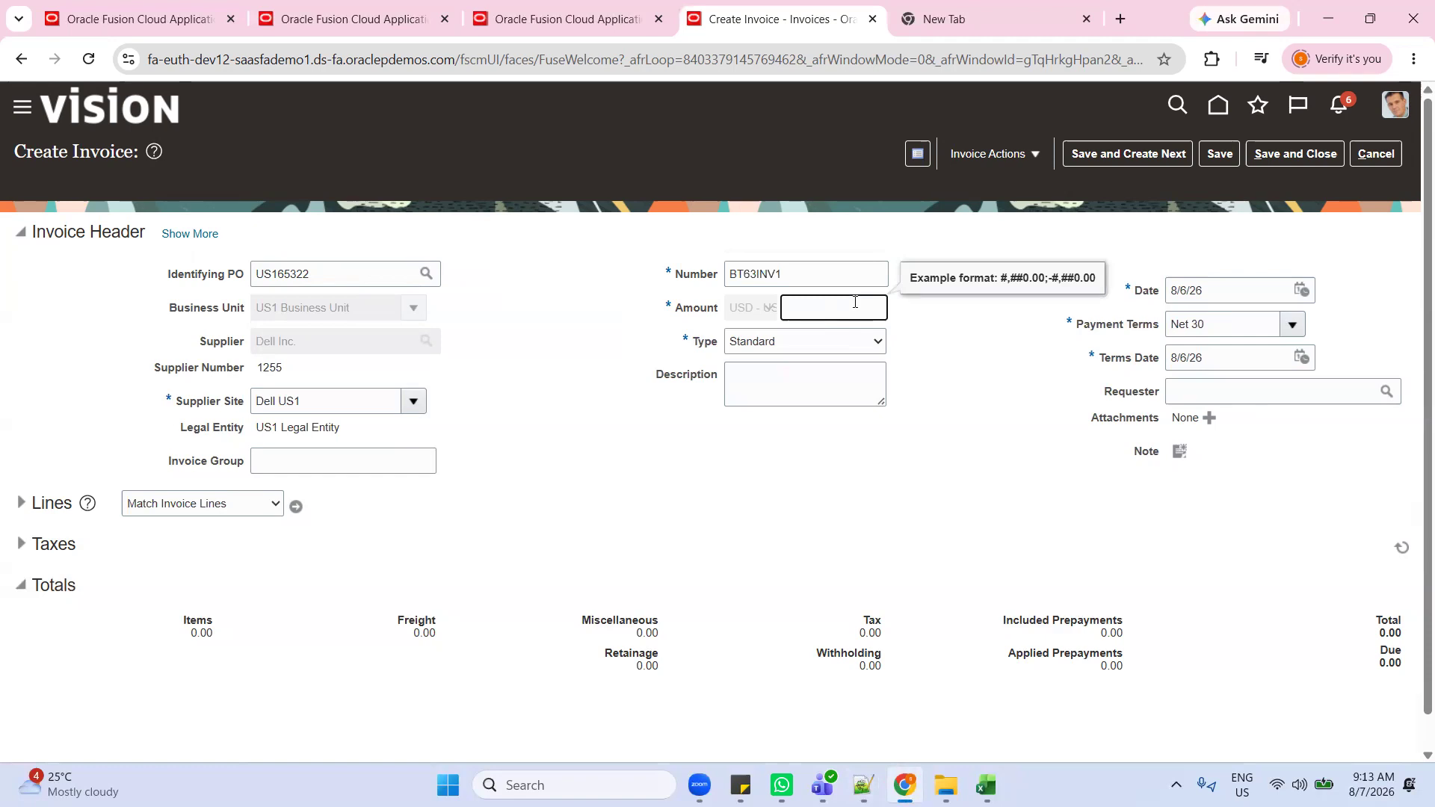
{"action": "type", "text": "3"}
{"action": "key", "text": "Tab"}
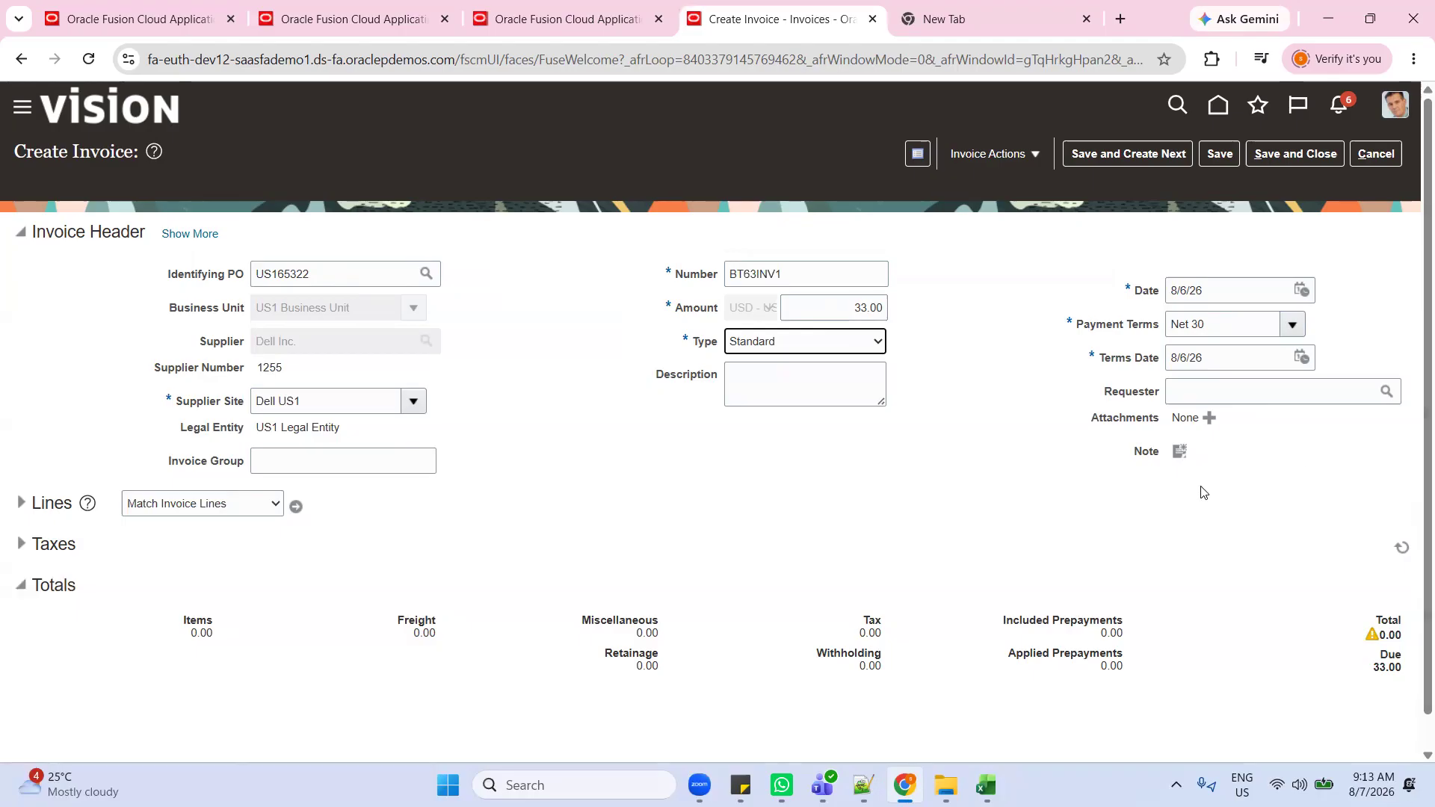
{"action": "left_click", "coordinate": [825, 381]}
{"action": "left_click_drag", "start_coordinate": [810, 276], "coordinate": [714, 280]}
{"action": "left_click", "coordinate": [836, 391]}
{"action": "key", "text": "ctrl+v"}
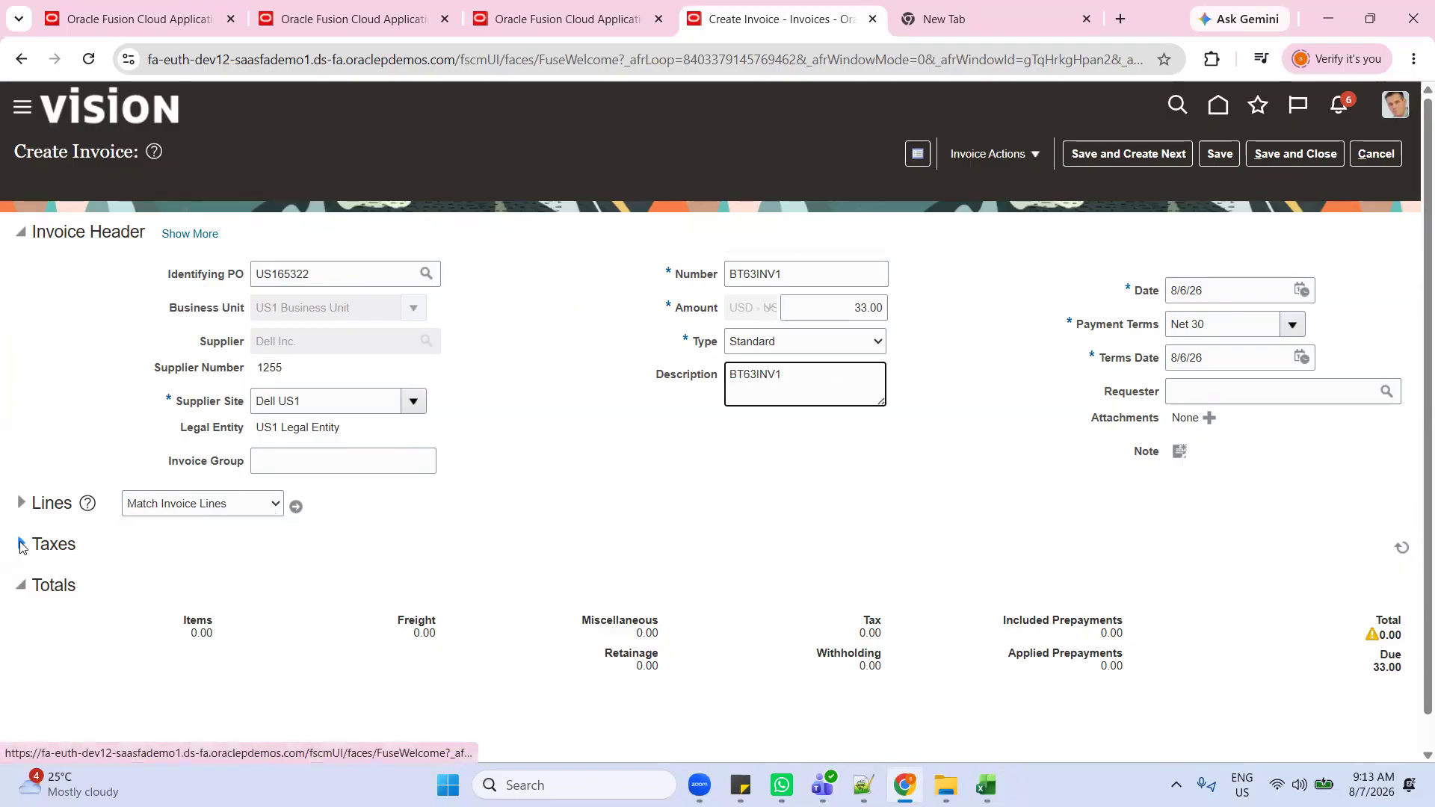
Step: Match the invoice to the purchase order's 19" Widescreen LCD Monitor line with quantity 1 and amount 33.00, accepting the self-billing warning
{"action": "left_click", "coordinate": [297, 507]}
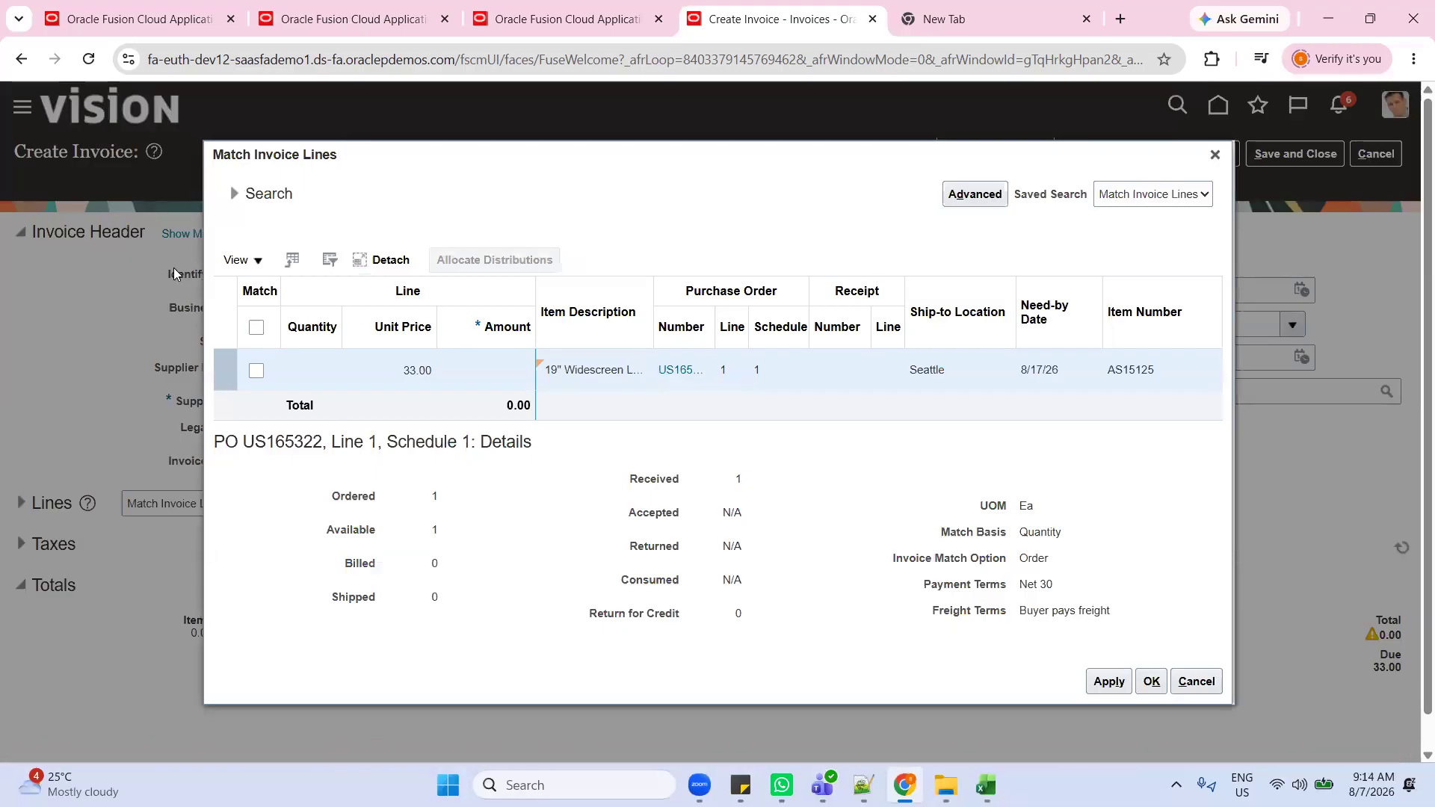
{"action": "left_click", "coordinate": [256, 328]}
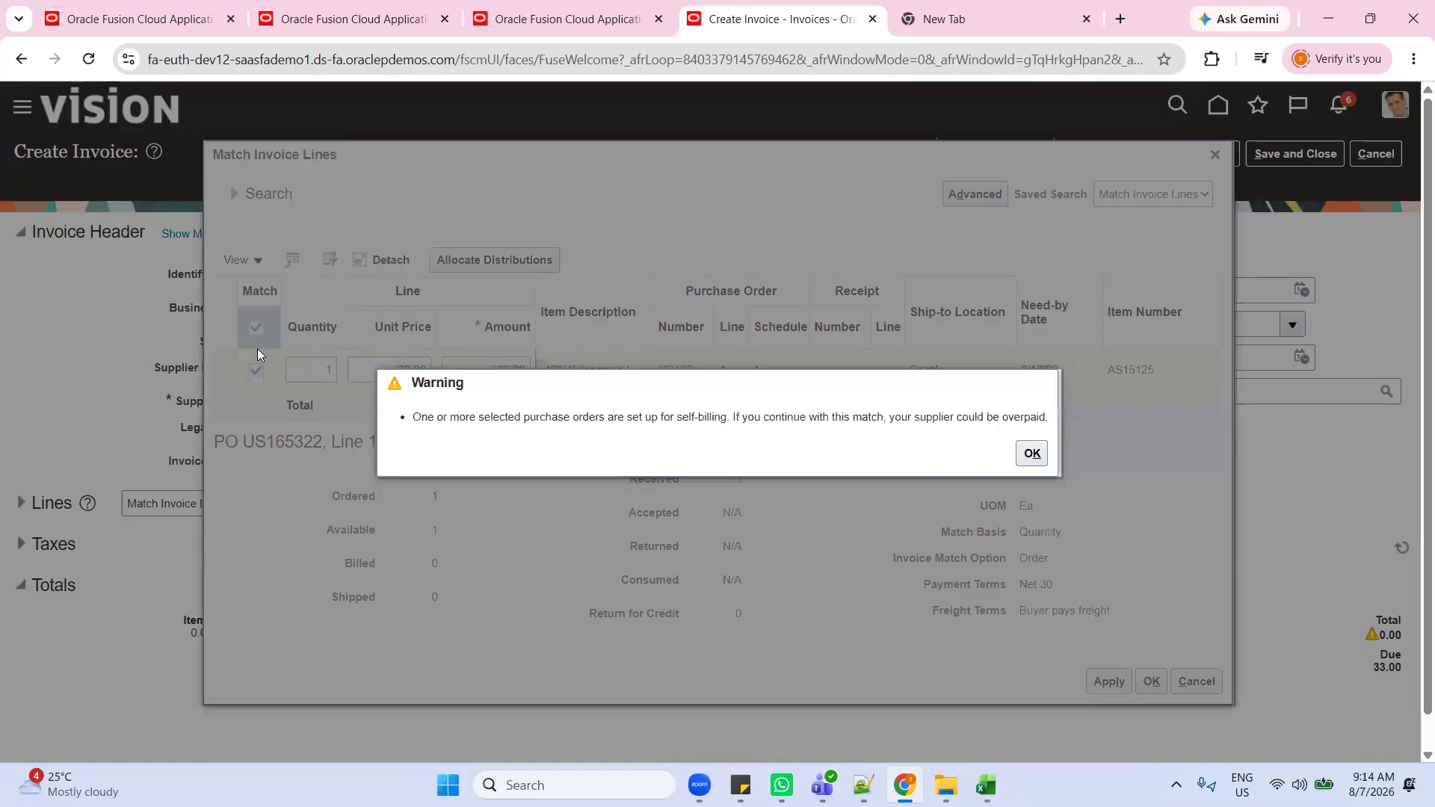
{"action": "key", "text": "Return"}
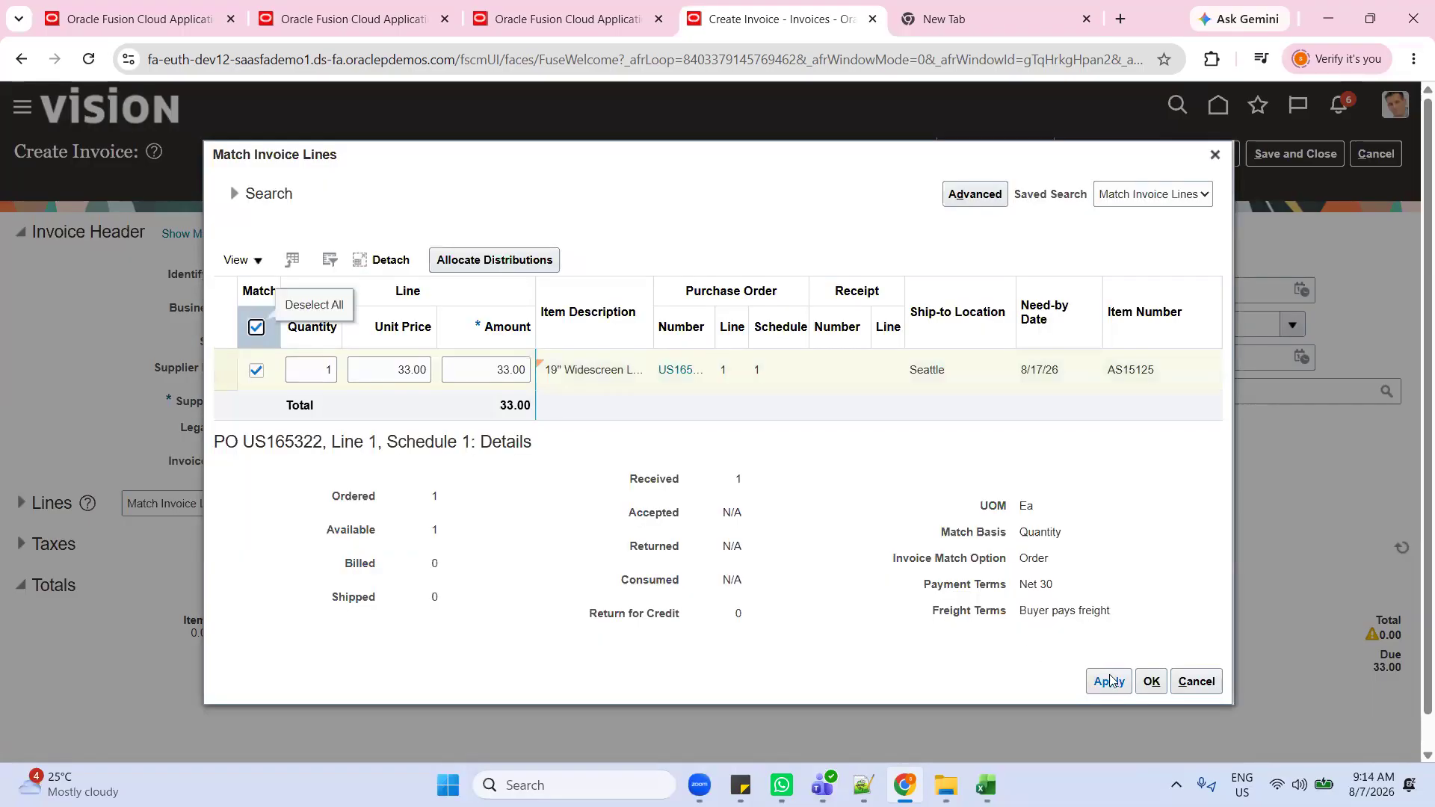
{"action": "left_click", "coordinate": [1109, 679]}
{"action": "left_click", "coordinate": [1149, 682]}
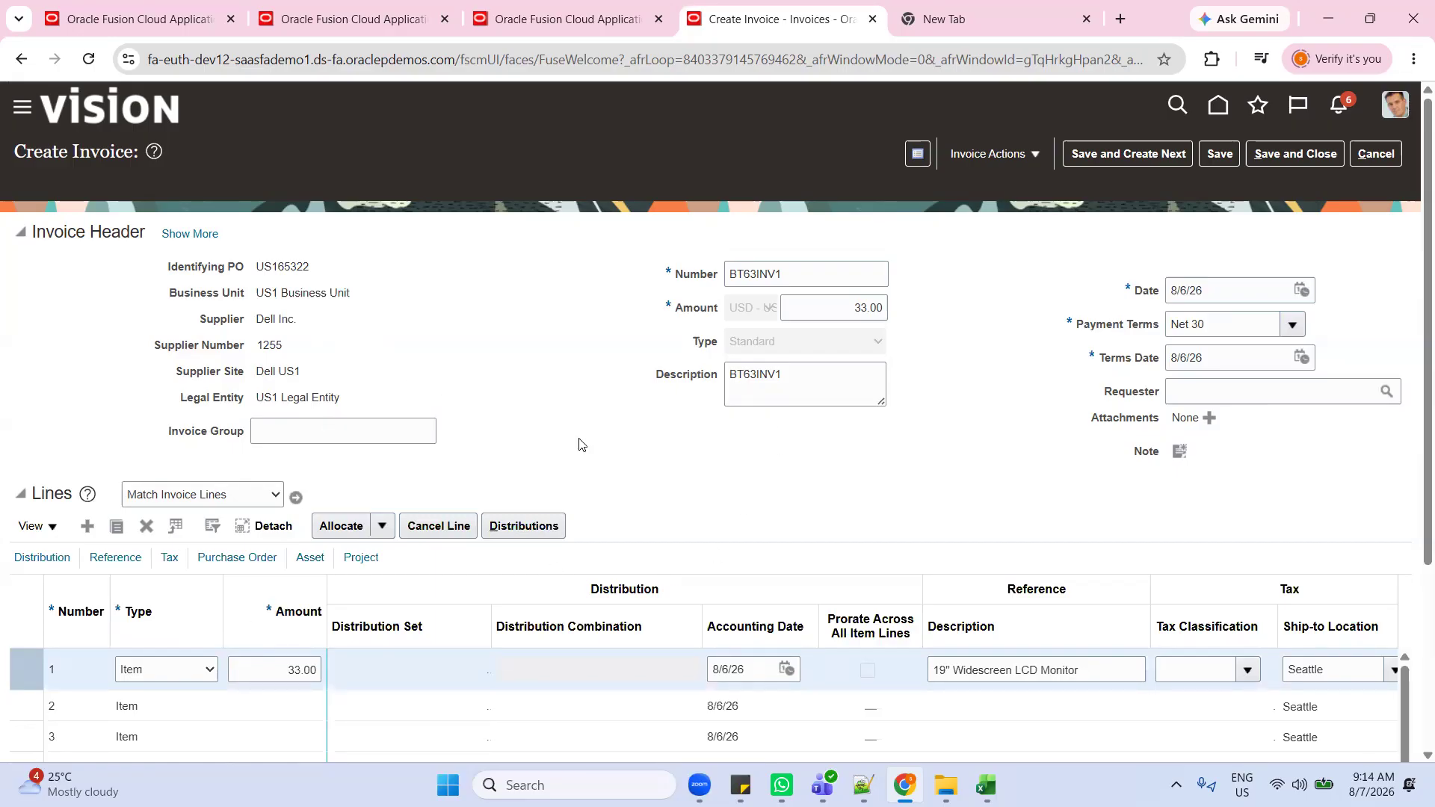
Step: Save invoice BT63INV1 and validate it
{"action": "left_click", "coordinate": [1217, 152]}
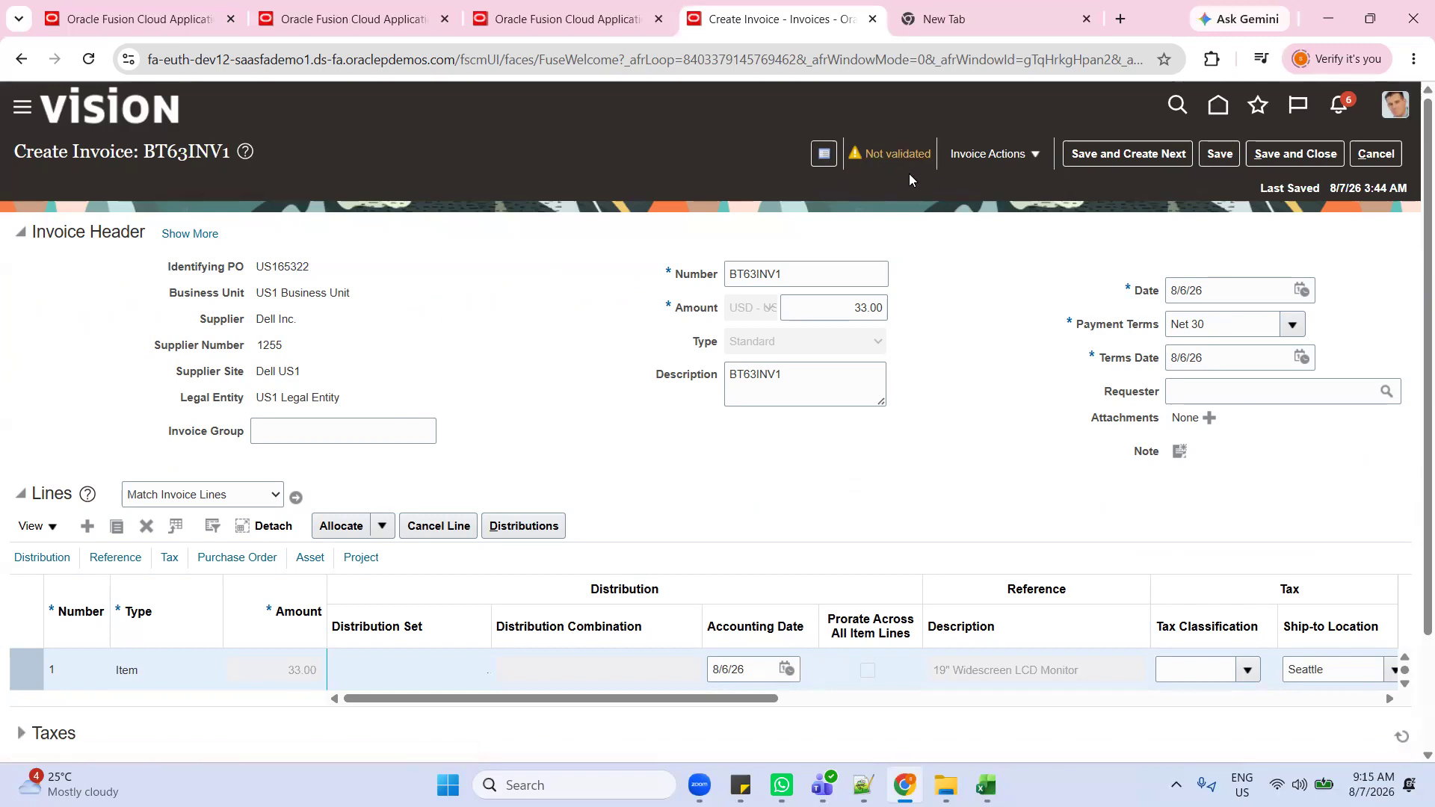
{"action": "left_click", "coordinate": [1030, 158]}
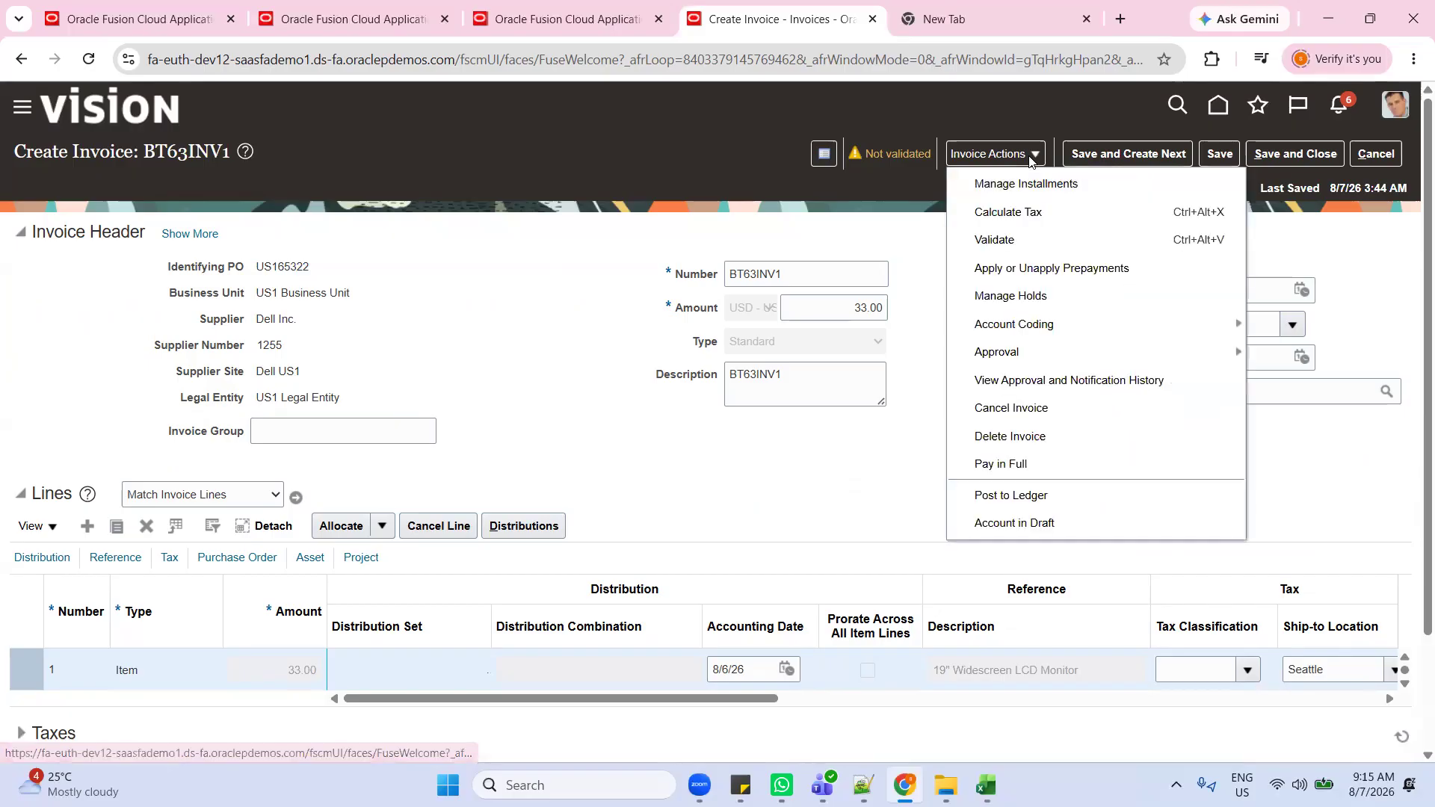
{"action": "left_click", "coordinate": [1017, 244]}
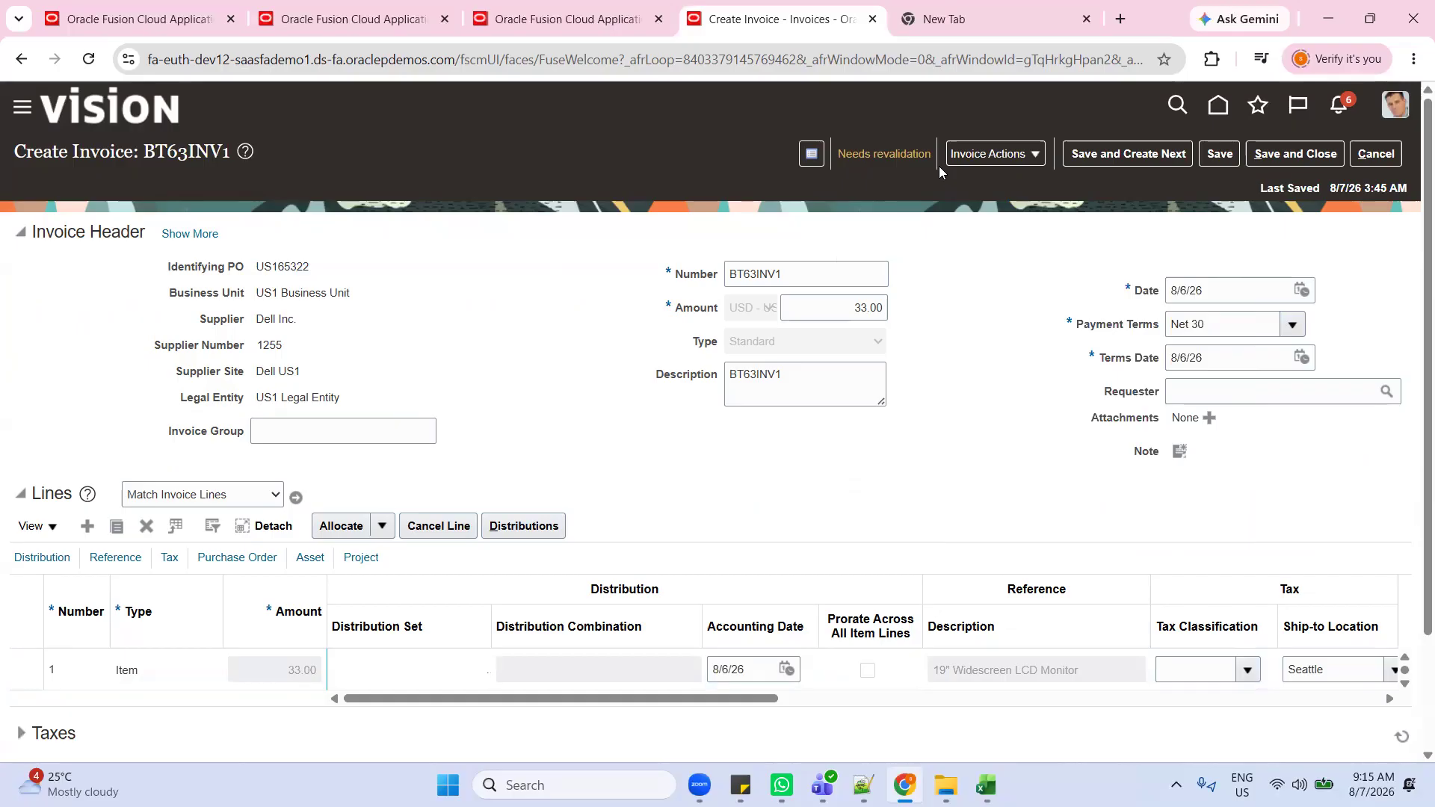
Step: Examine the system hold and its reason through the invoice's validation status and summary, closing Manage Holds without releasing anything
{"action": "left_click", "coordinate": [843, 313]}
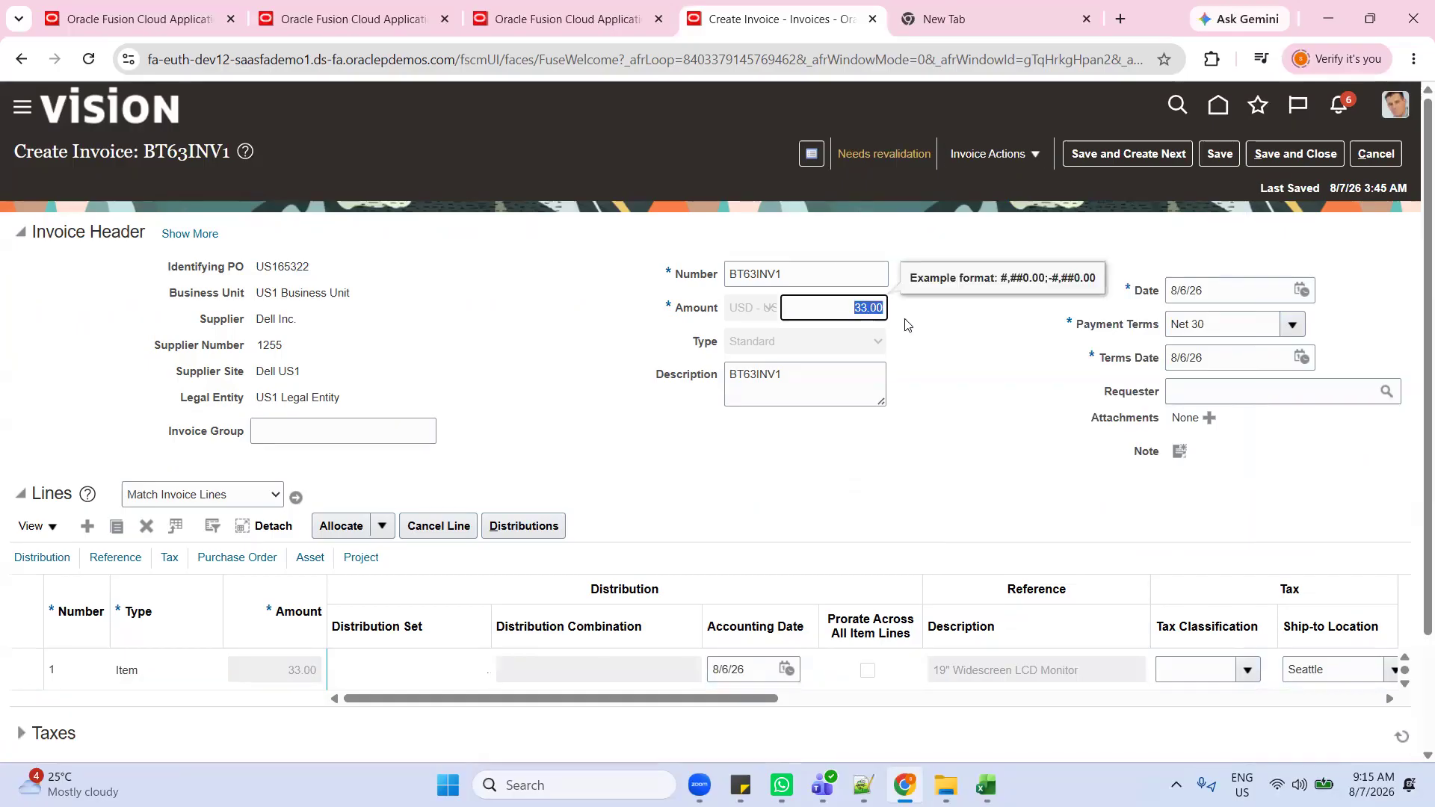
{"action": "left_click", "coordinate": [939, 329]}
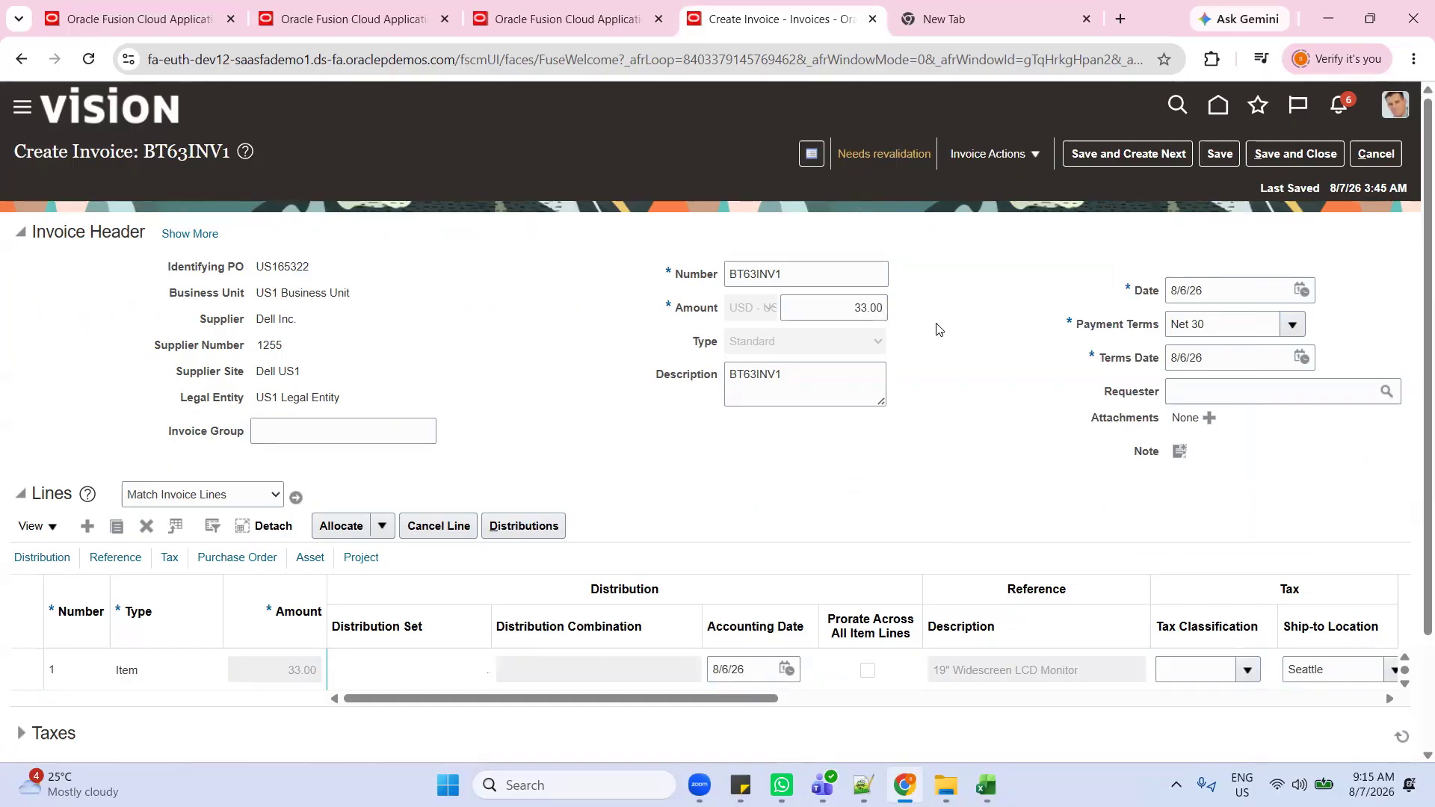
{"action": "left_click", "coordinate": [897, 161]}
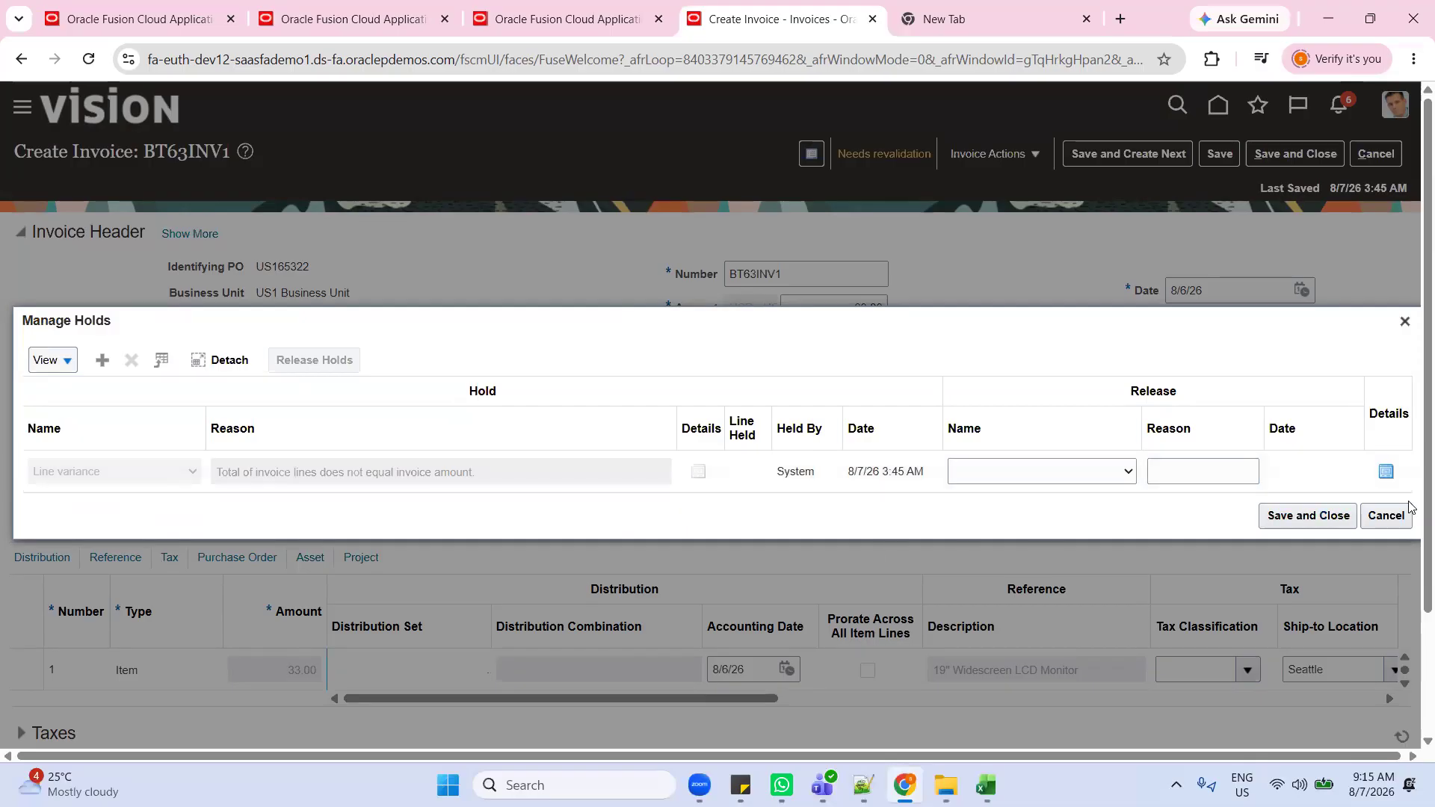
{"action": "left_click", "coordinate": [1385, 516]}
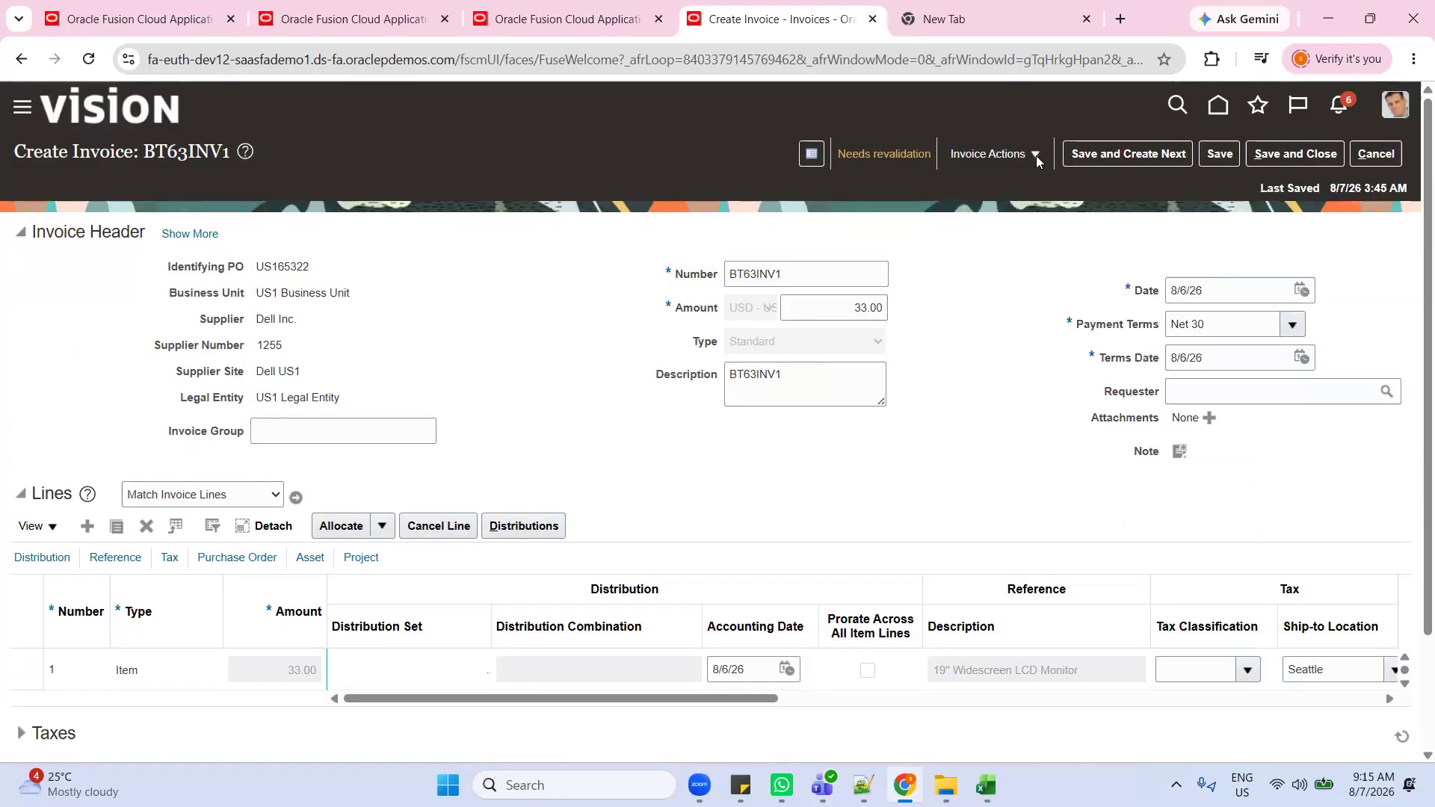
{"action": "left_click", "coordinate": [907, 154]}
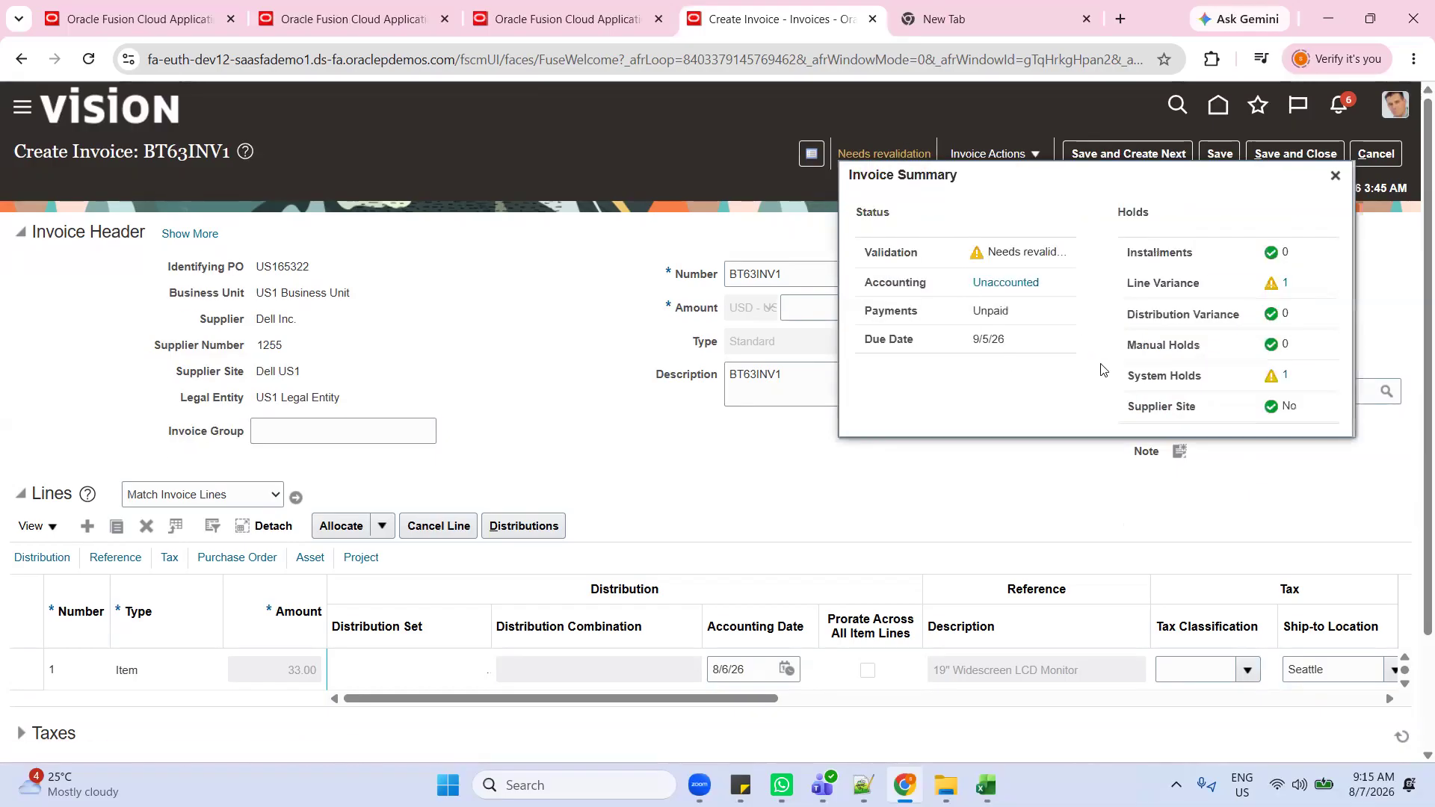
{"action": "left_click", "coordinate": [1284, 376]}
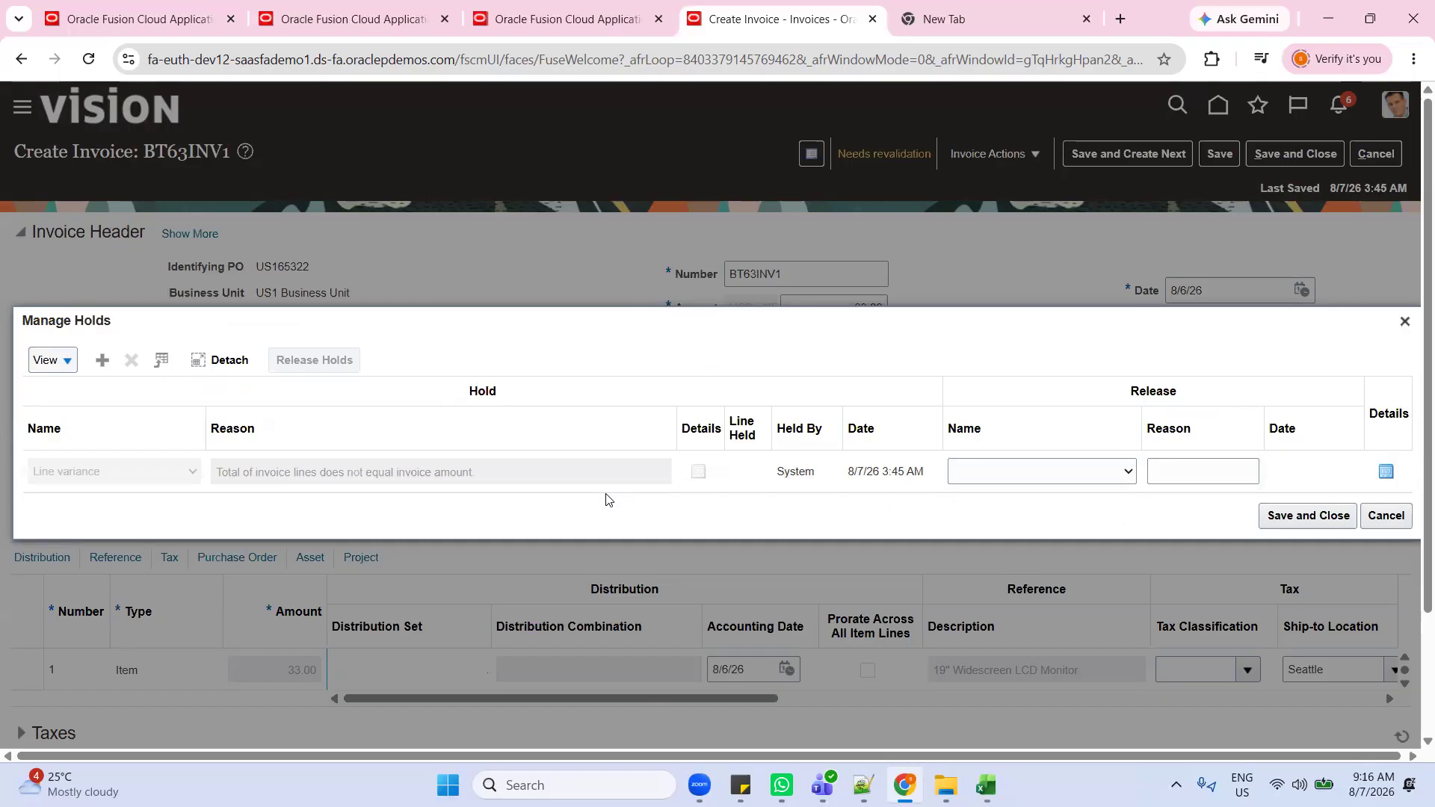
{"action": "left_click", "coordinate": [1386, 516]}
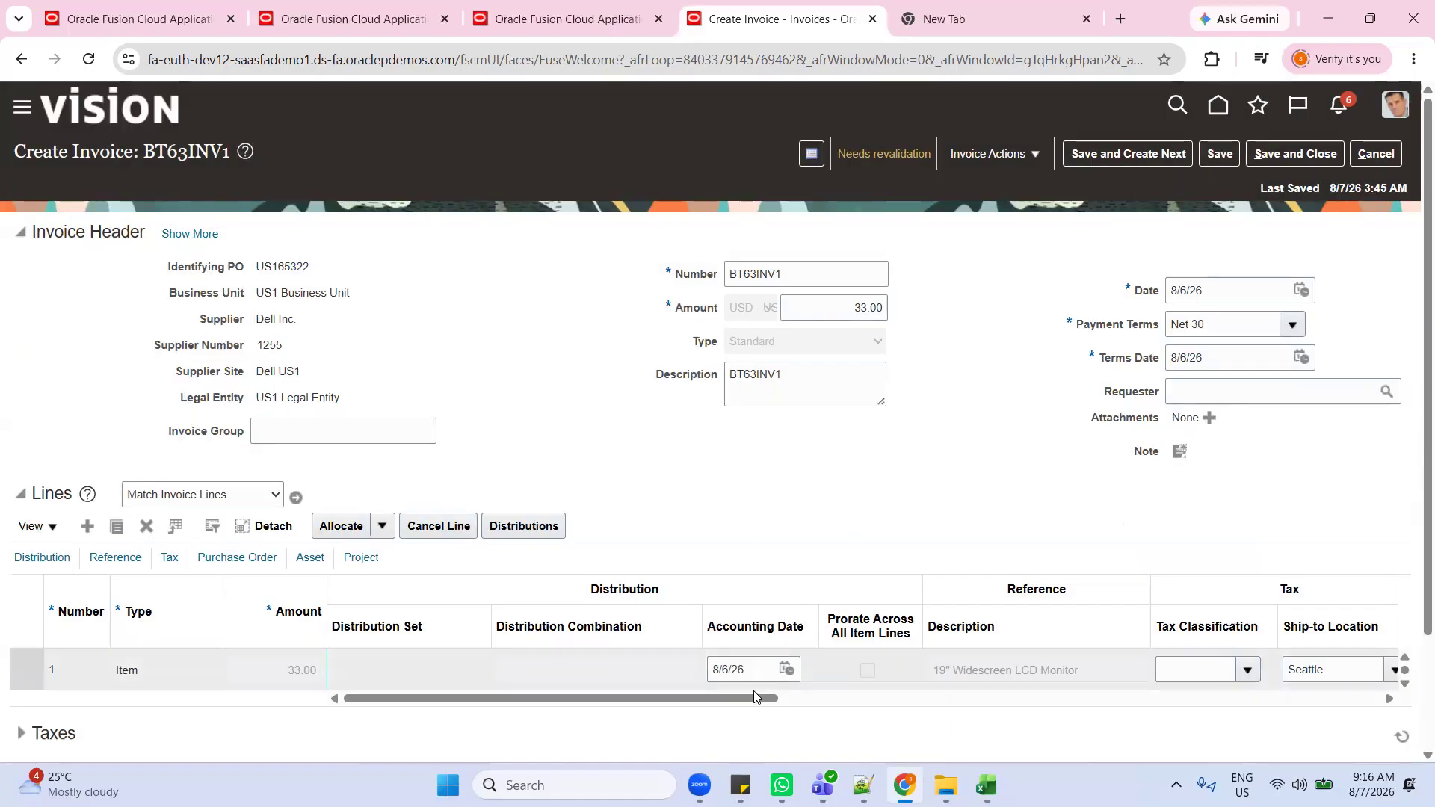
Step: Check the invoice line's details and compare the item, tax and overall totals with the header amount
{"action": "left_click_drag", "start_coordinate": [752, 703], "coordinate": [1360, 702]}
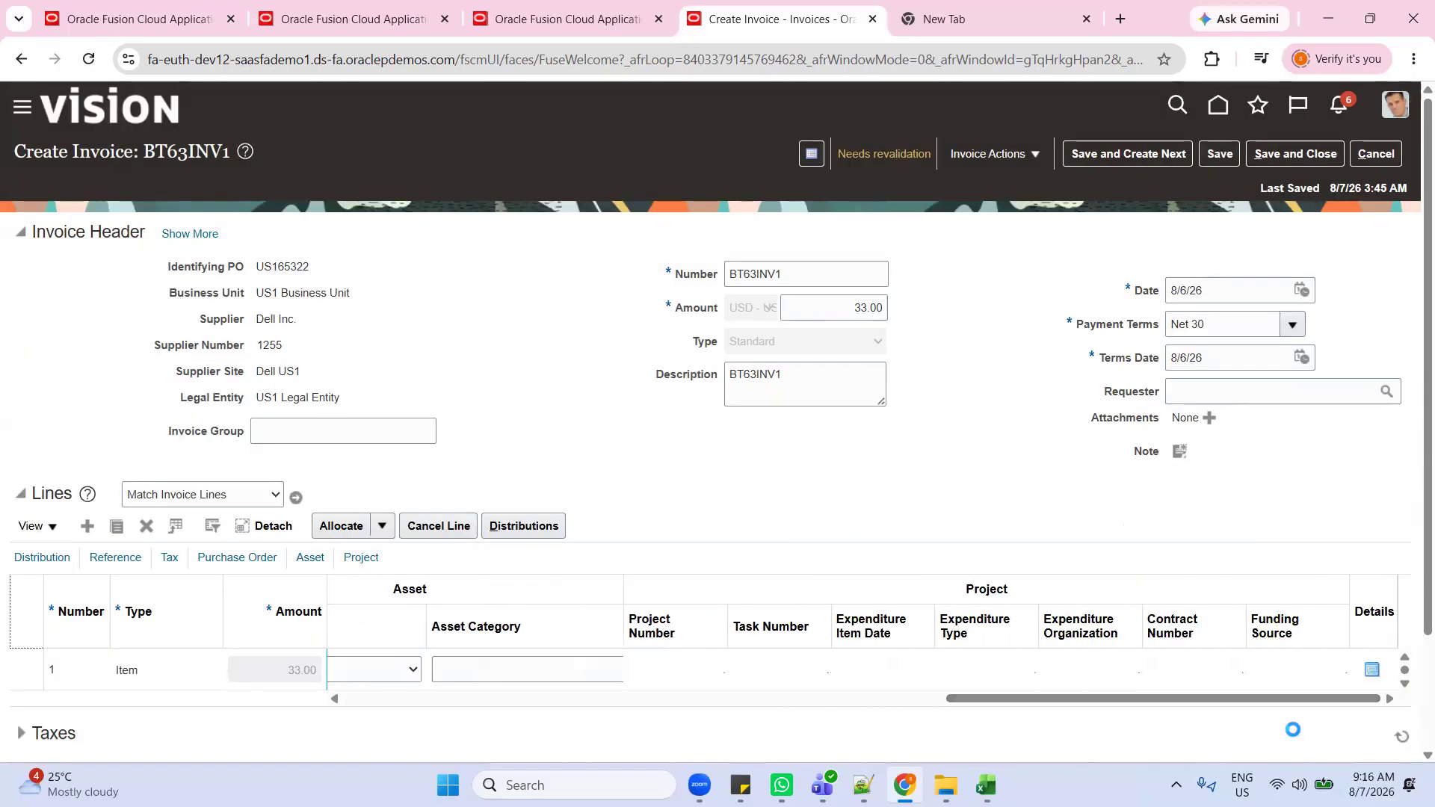
{"action": "left_click_drag", "start_coordinate": [1059, 701], "coordinate": [449, 707]}
{"action": "scroll", "coordinate": [464, 628], "scroll_direction": "down", "scroll_amount": 3}
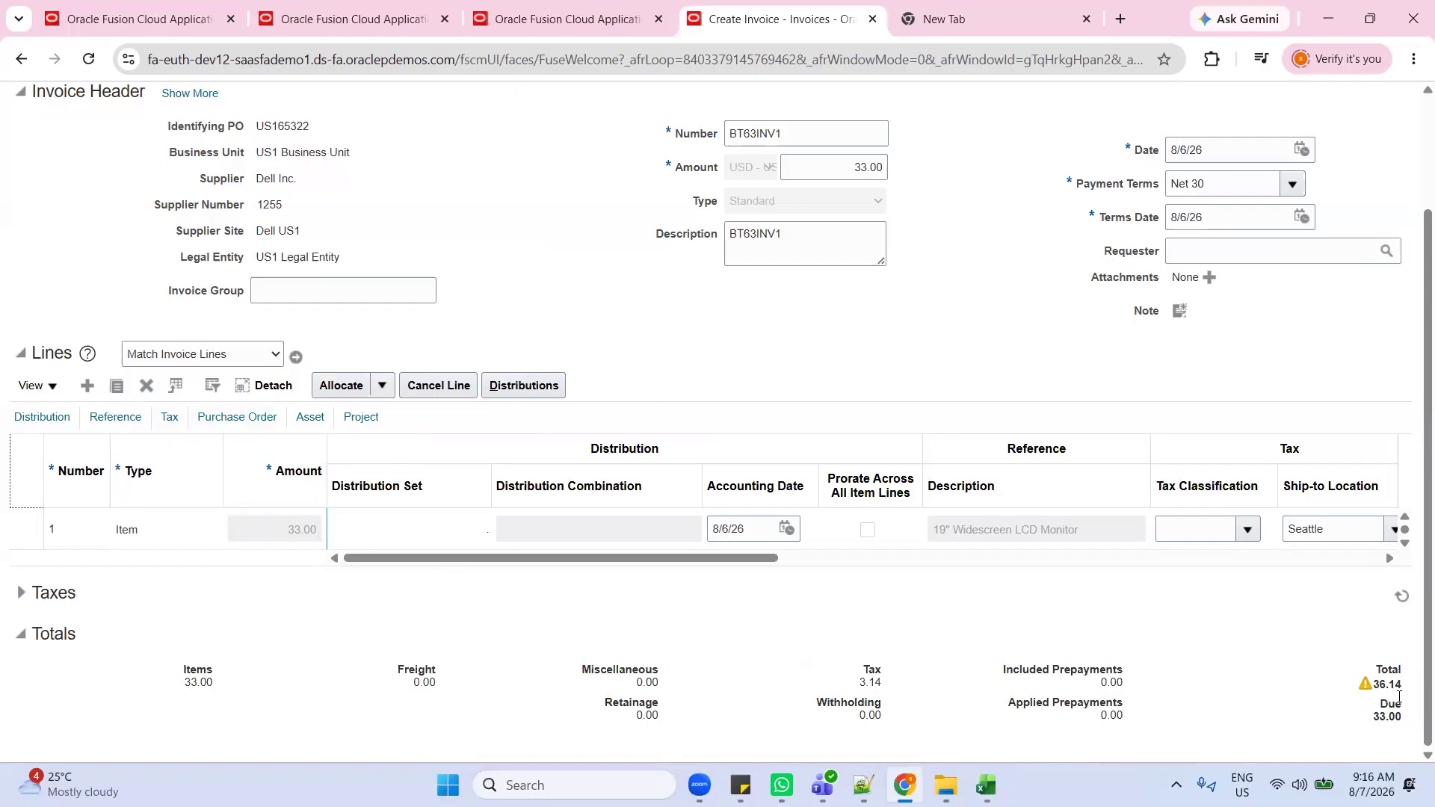
Step: Compare the invoice header amount with the totals and set the header amount to 36.14
{"action": "scroll", "coordinate": [1400, 652], "scroll_direction": "up", "scroll_amount": 3}
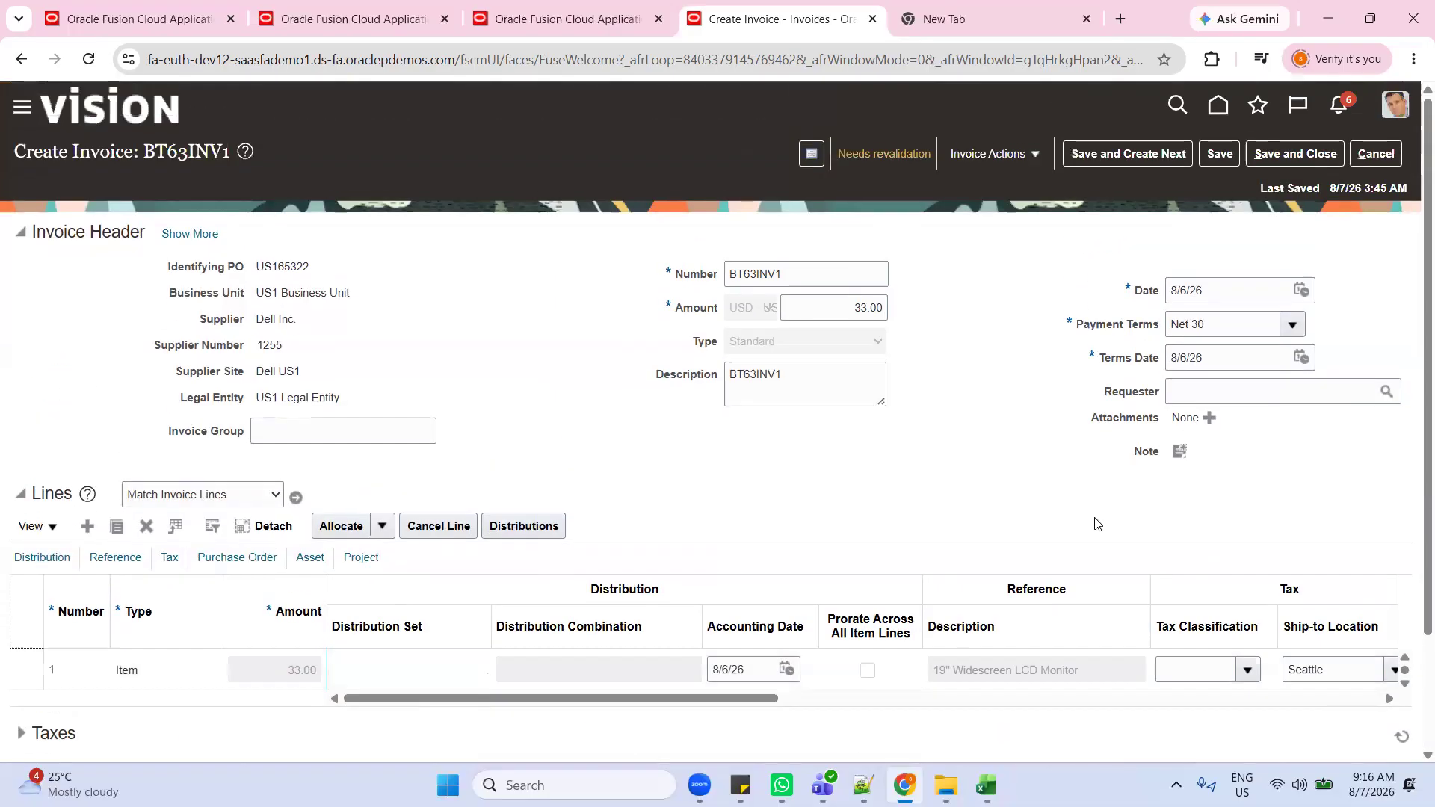
{"action": "left_click", "coordinate": [867, 309]}
{"action": "scroll", "coordinate": [1121, 583], "scroll_direction": "down", "scroll_amount": 3}
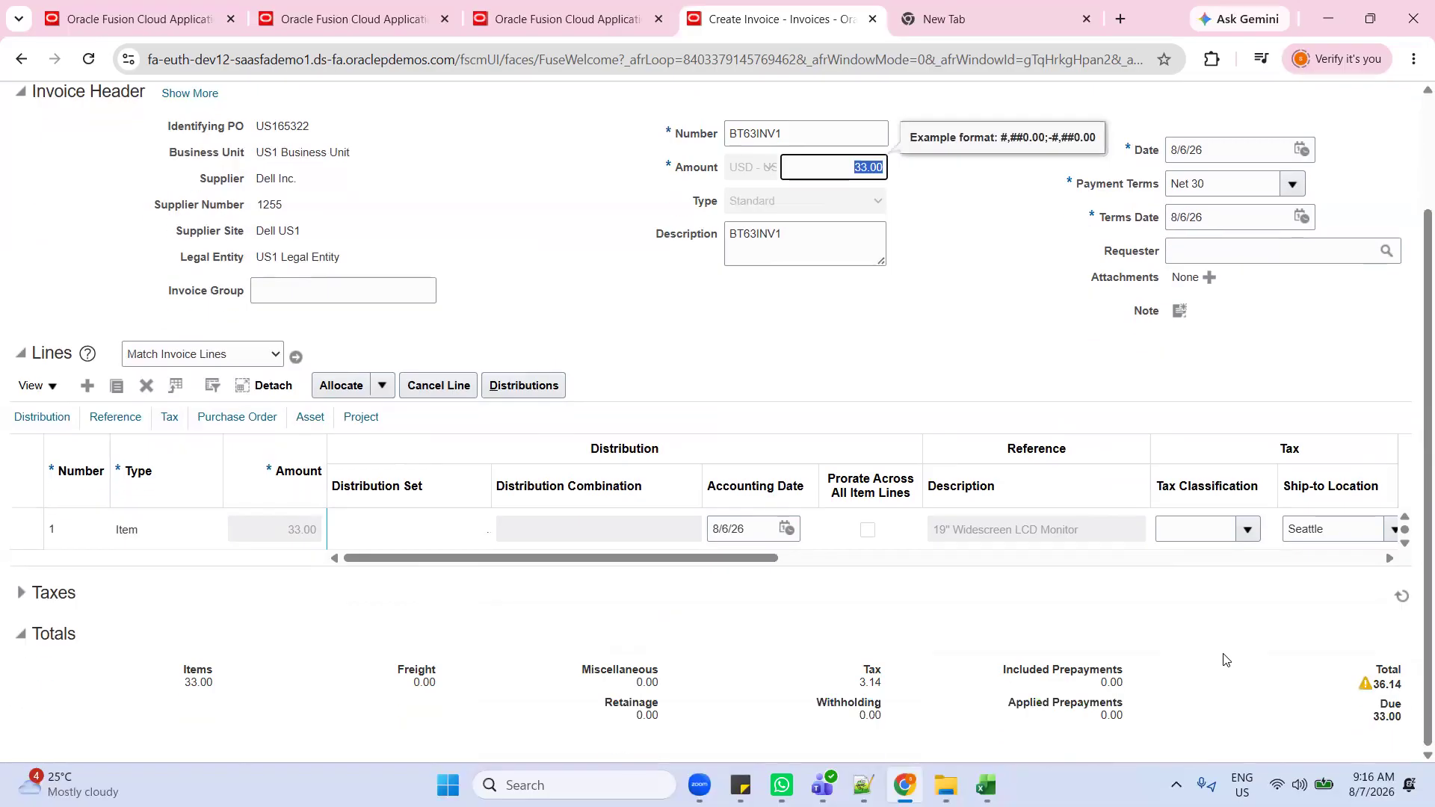
{"action": "scroll", "coordinate": [934, 336], "scroll_direction": "up", "scroll_amount": 3}
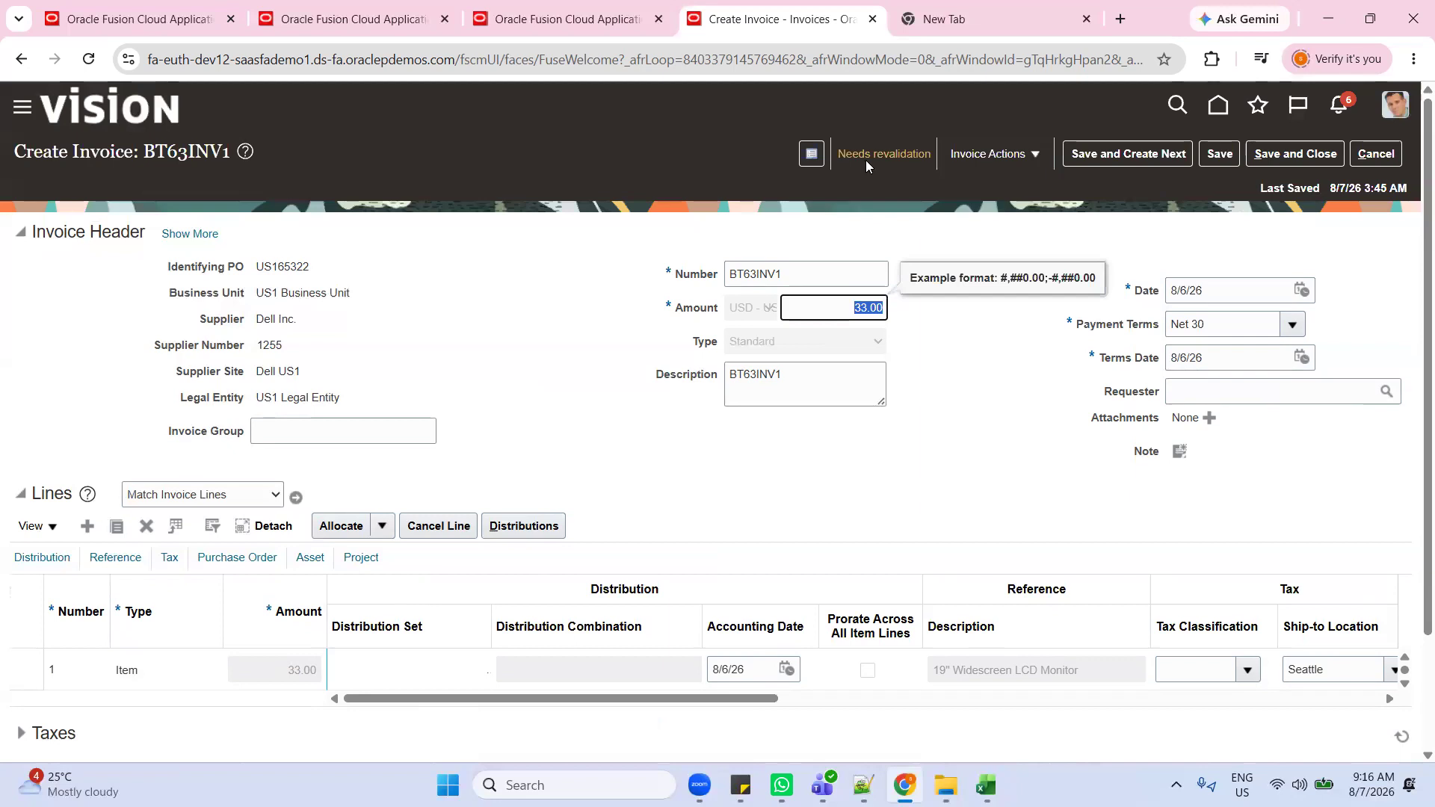
{"action": "left_click", "coordinate": [853, 299]}
{"action": "scroll", "coordinate": [1330, 672], "scroll_direction": "down", "scroll_amount": 2}
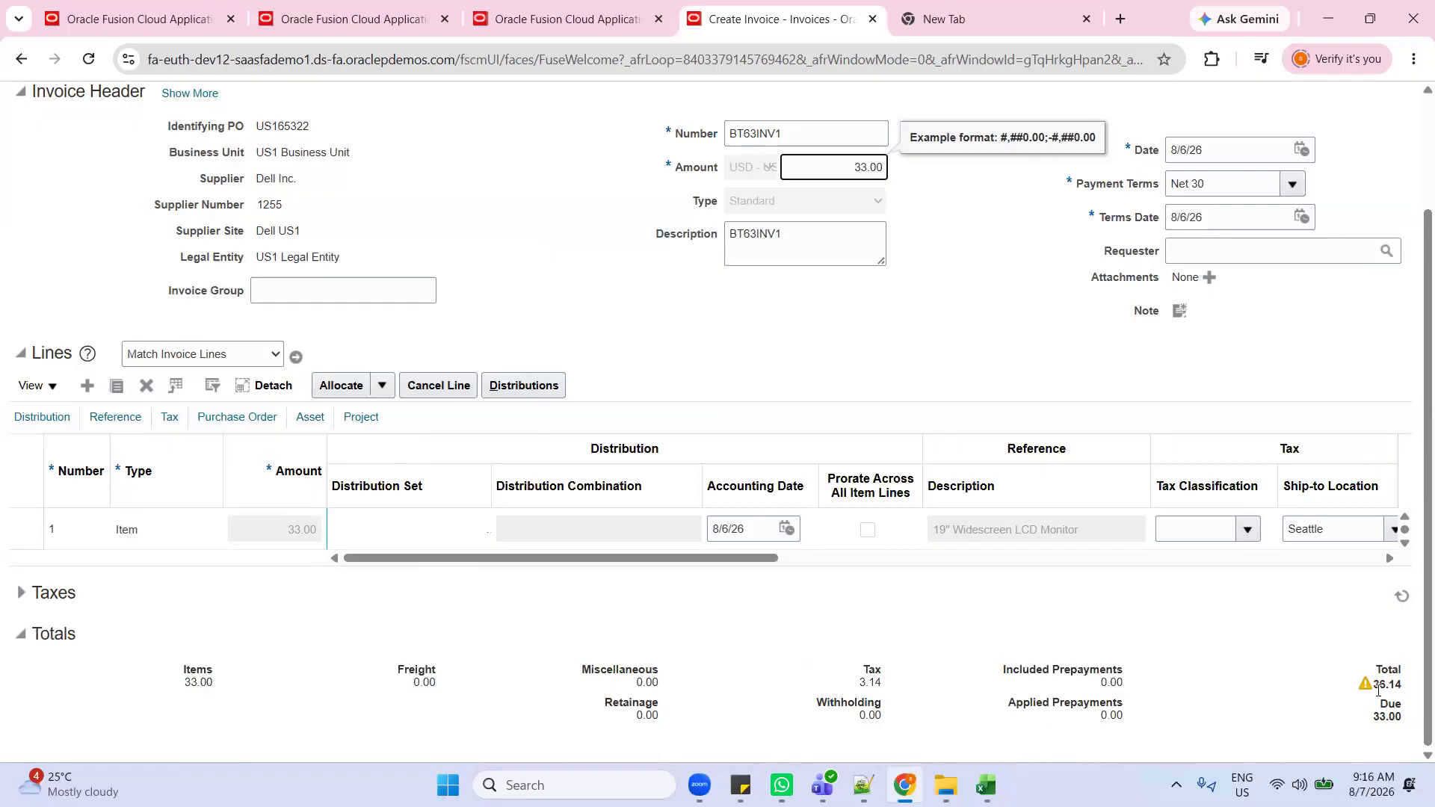
{"action": "scroll", "coordinate": [1051, 481], "scroll_direction": "up", "scroll_amount": 2}
{"action": "key", "text": "ctrl+a"}
{"action": "key", "text": "BackSpace"}
{"action": "type", "text": "36.14"}
{"action": "key", "text": "Tab"}
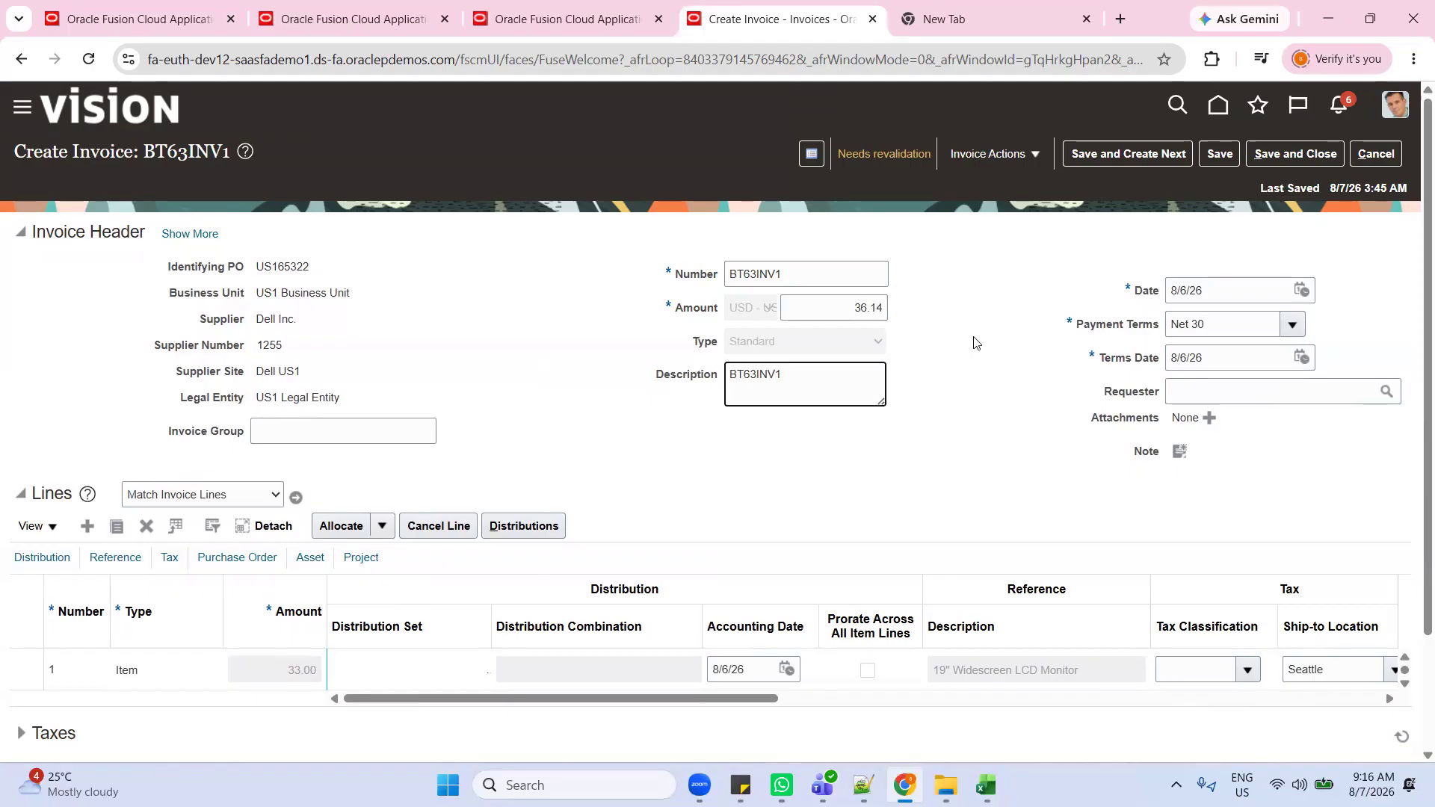
Step: Save invoice BT63INV1, continuing past the duplicate-invoice warning, and validate it again
{"action": "left_click", "coordinate": [1219, 154]}
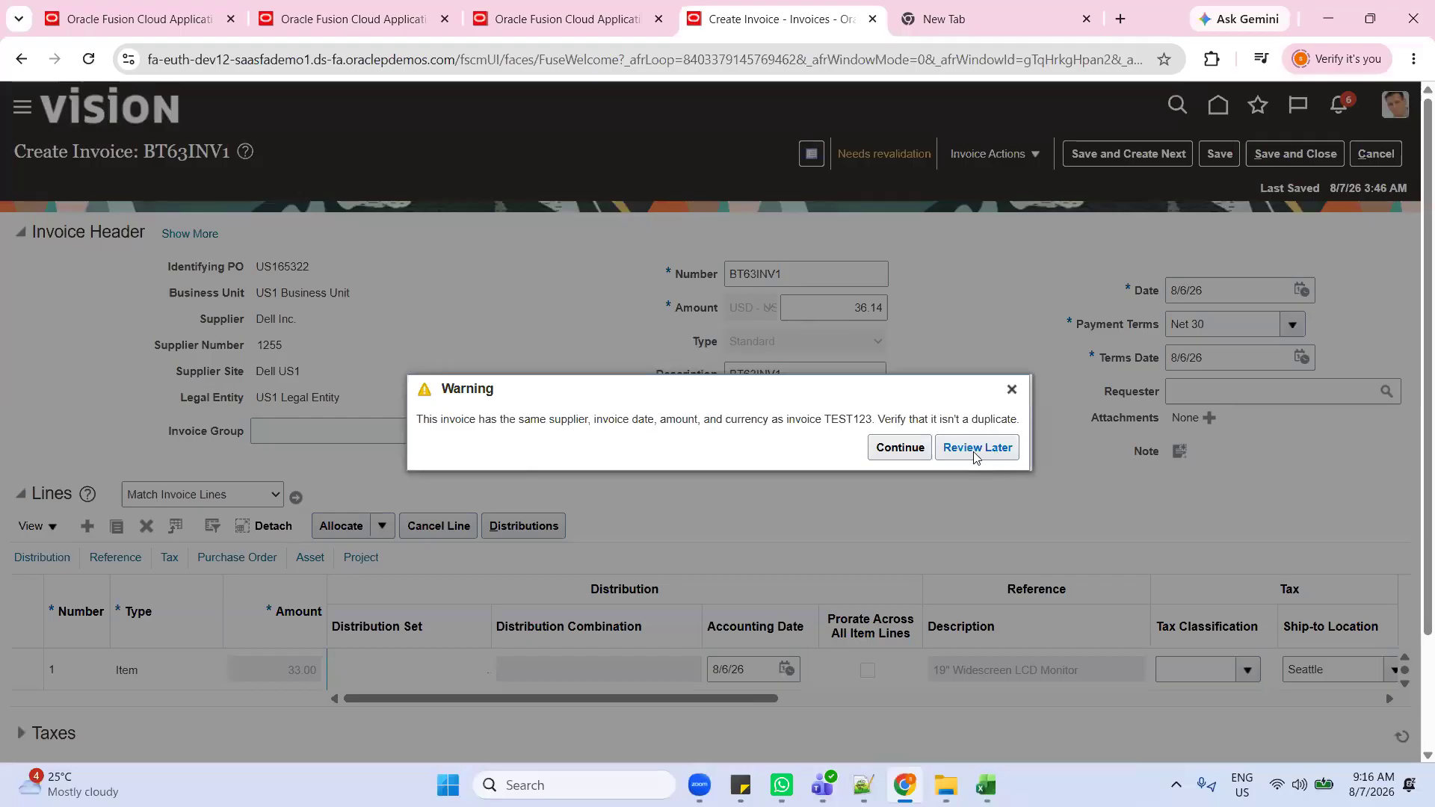
{"action": "left_click", "coordinate": [909, 453]}
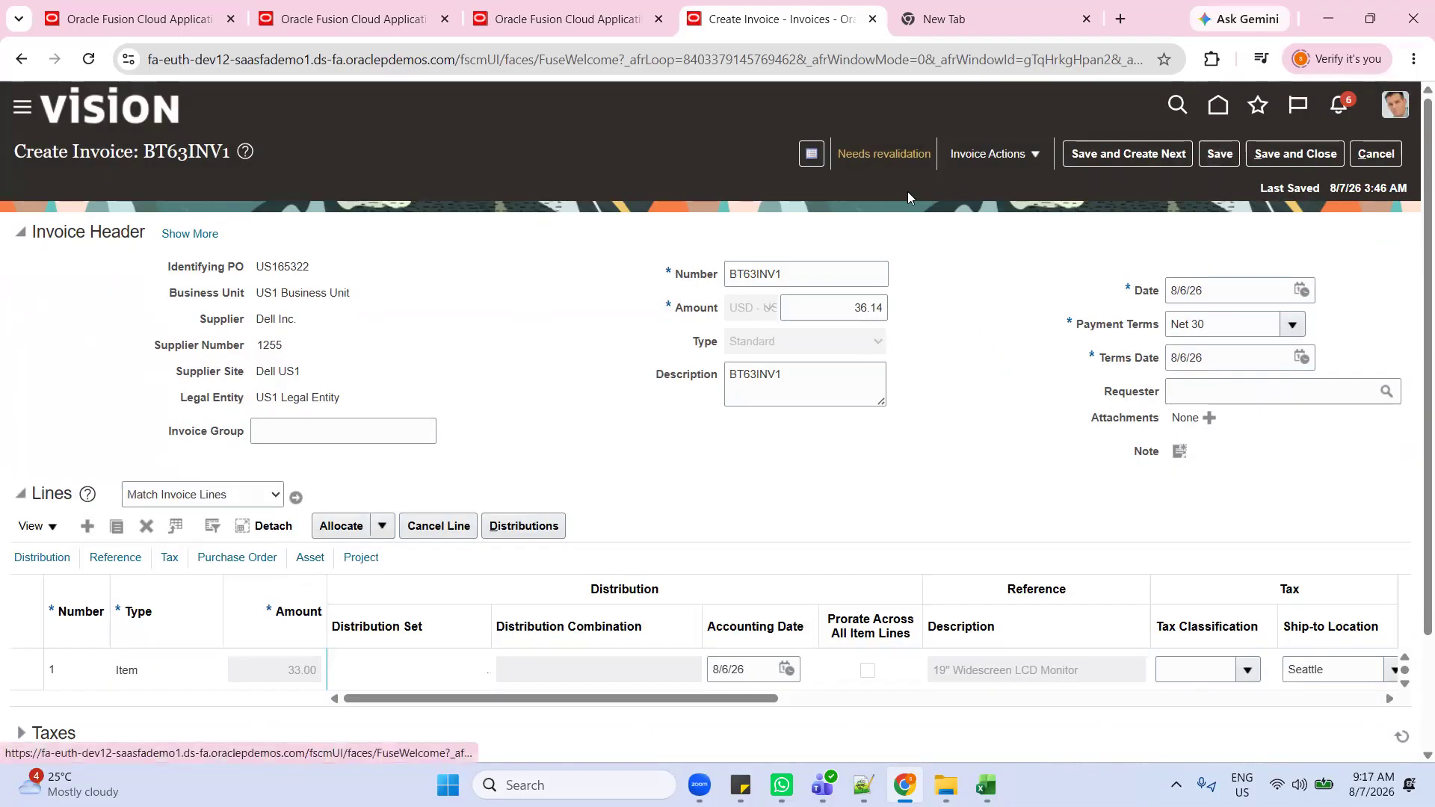
{"action": "left_click", "coordinate": [1032, 155]}
{"action": "left_click", "coordinate": [1035, 239]}
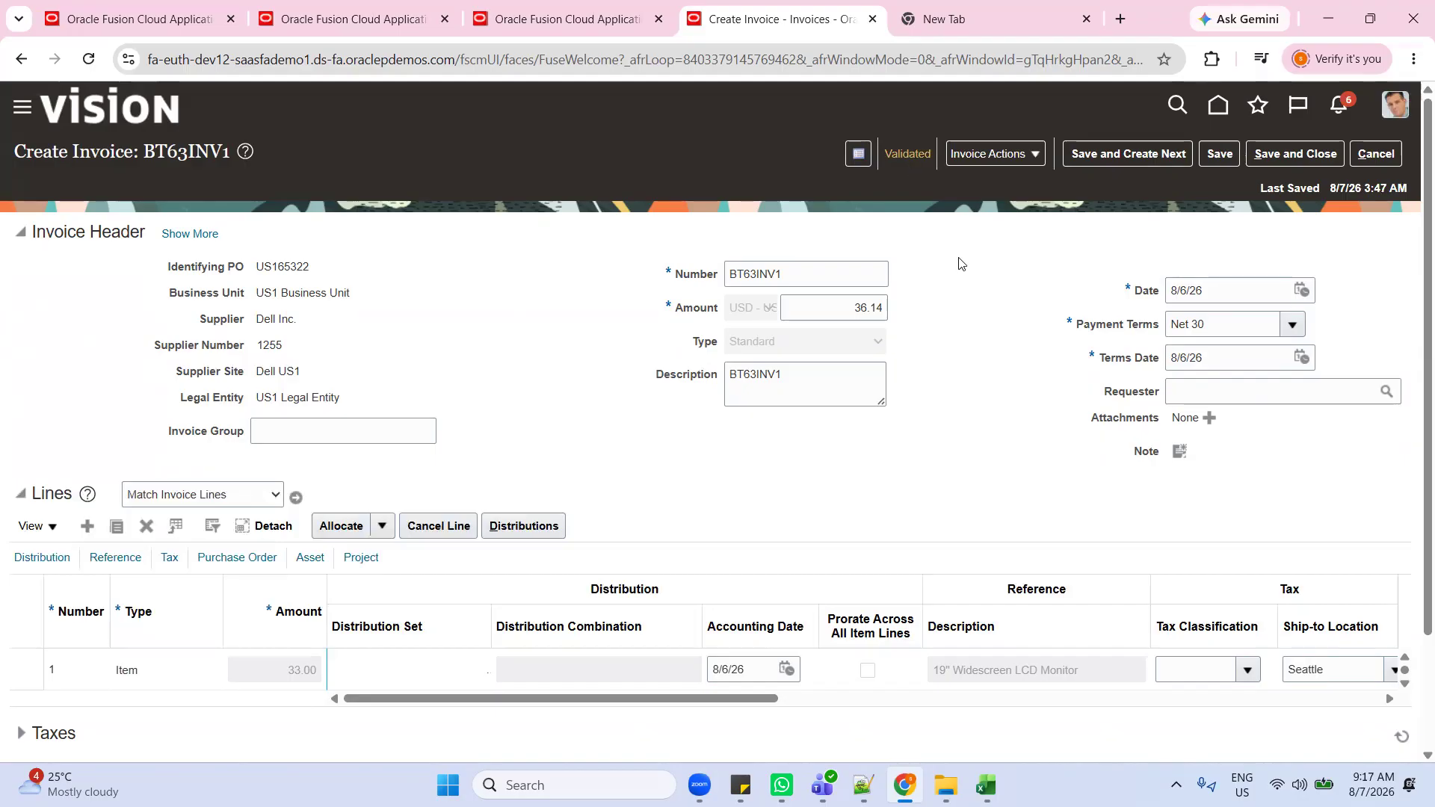
Step: Check the header amount against the totals, review the invoice summary's status and holds, and save the invoice
{"action": "left_click", "coordinate": [822, 307]}
{"action": "scroll", "coordinate": [949, 418], "scroll_direction": "down", "scroll_amount": 2}
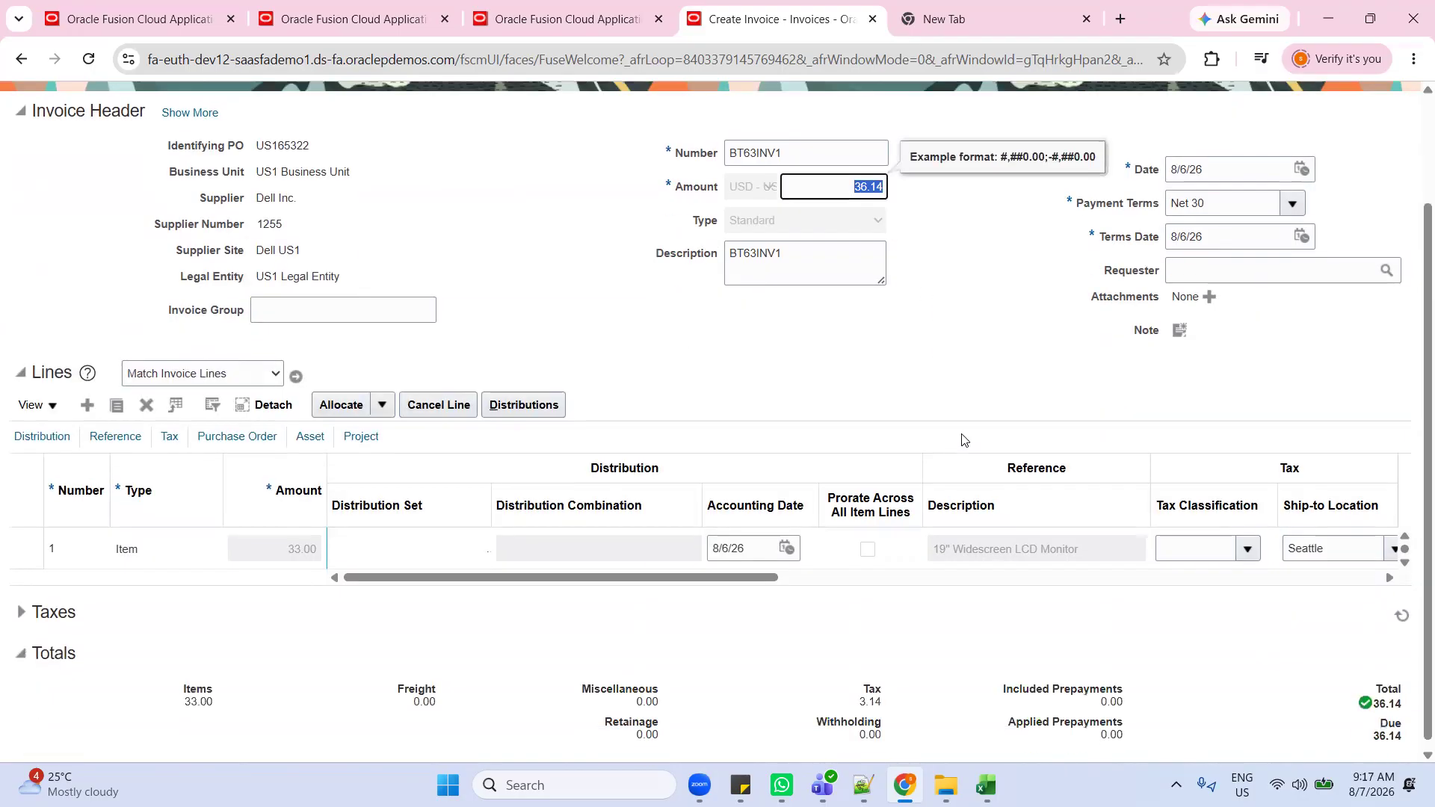
{"action": "scroll", "coordinate": [1140, 516], "scroll_direction": "up", "scroll_amount": 2}
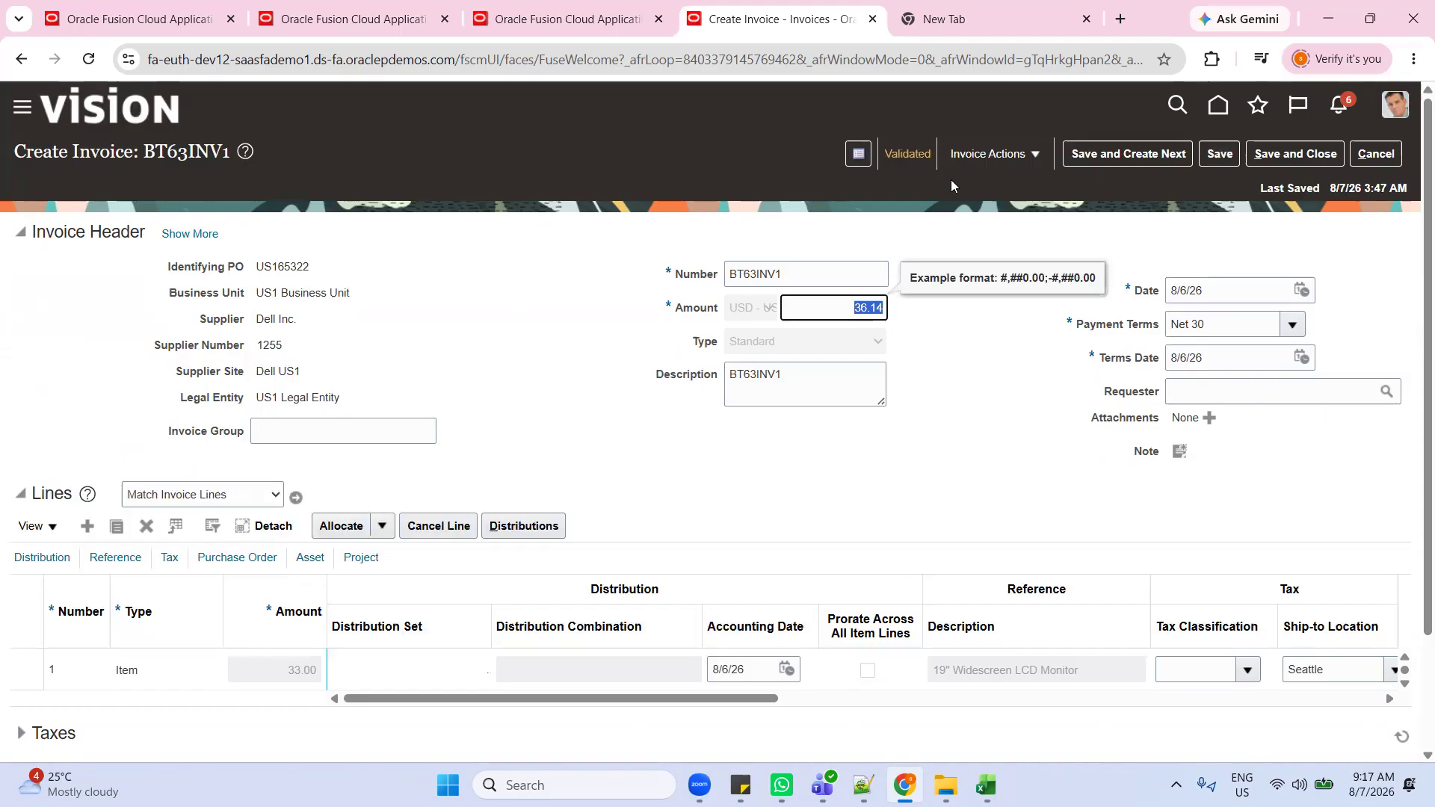
{"action": "left_click", "coordinate": [906, 153]}
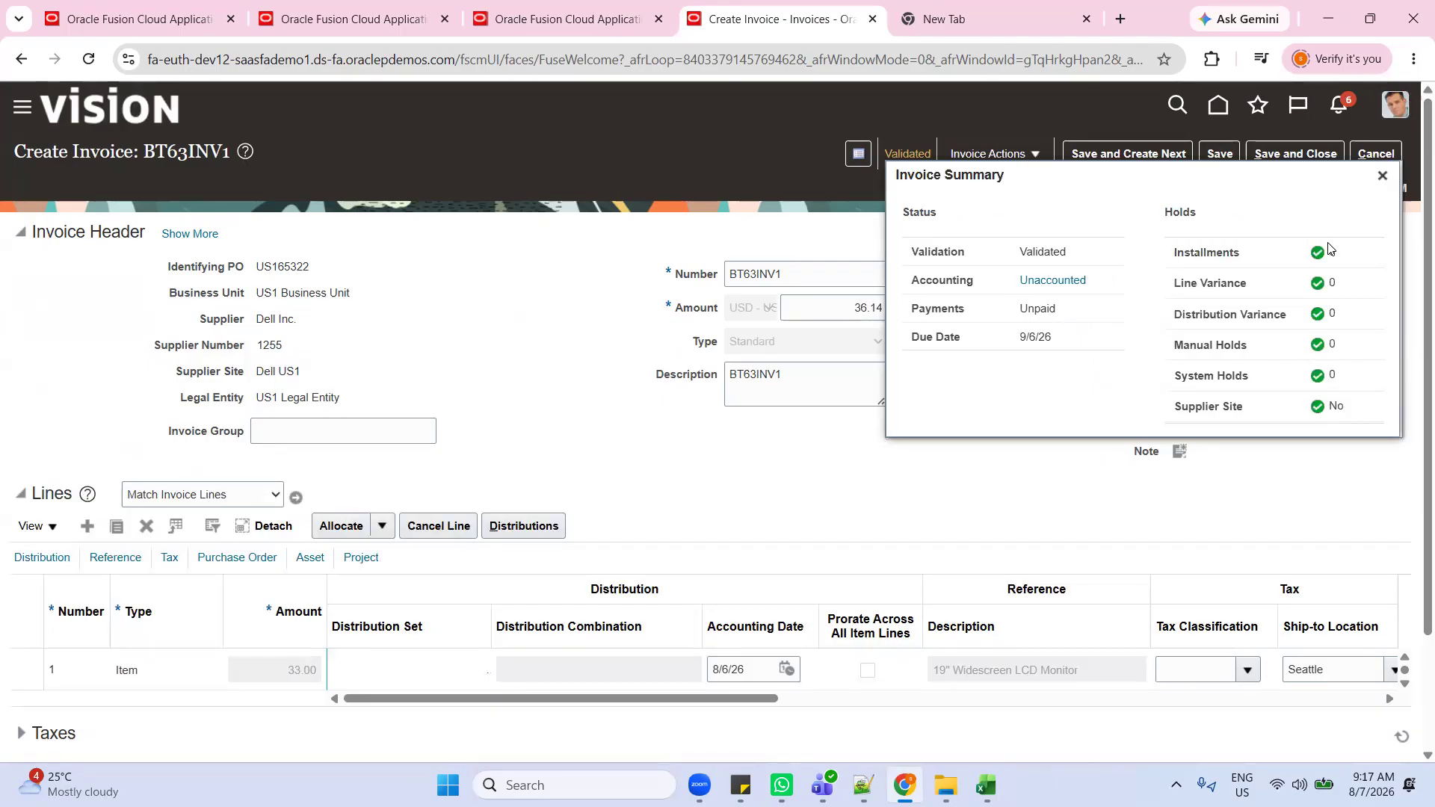
{"action": "left_click", "coordinate": [1382, 175]}
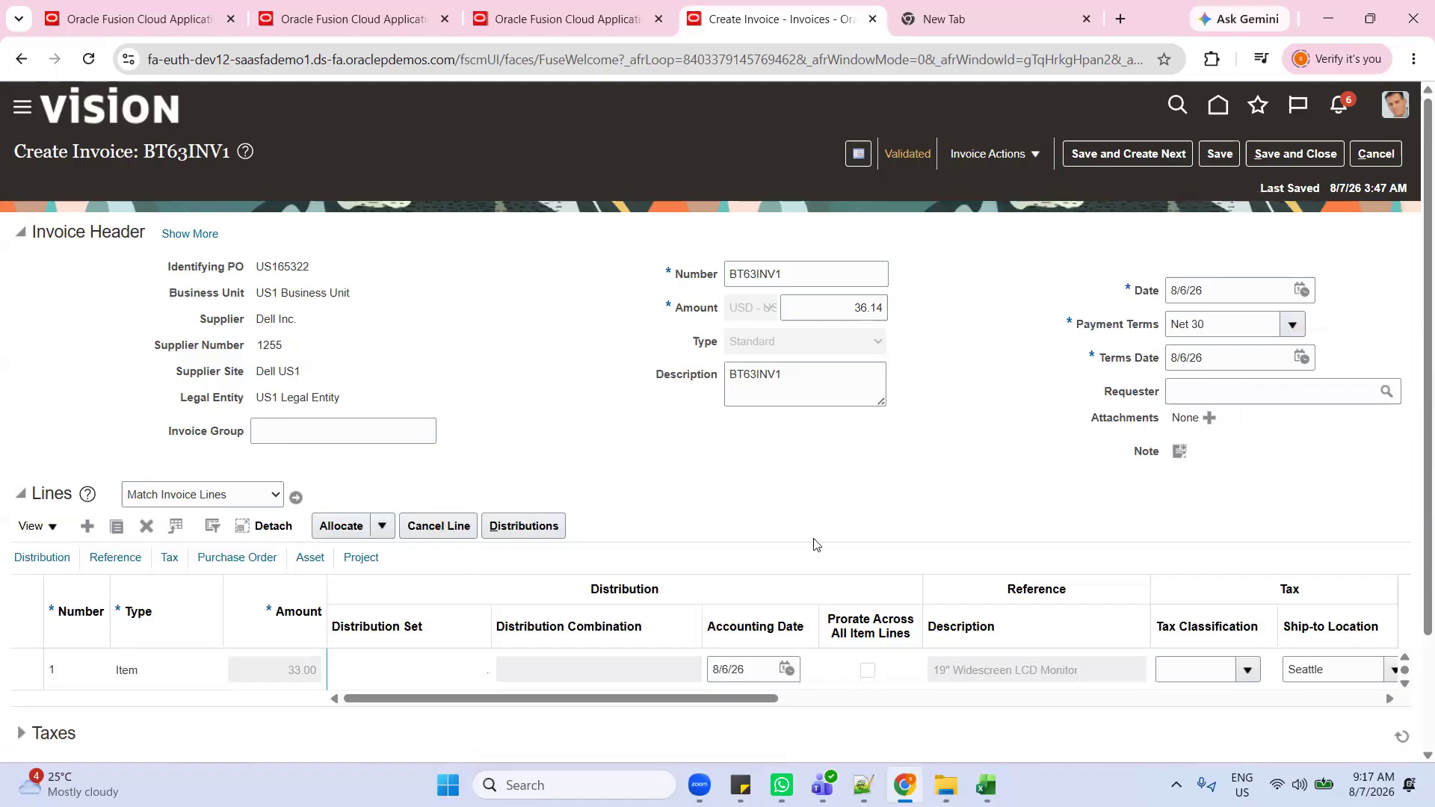
{"action": "left_click", "coordinate": [1220, 153]}
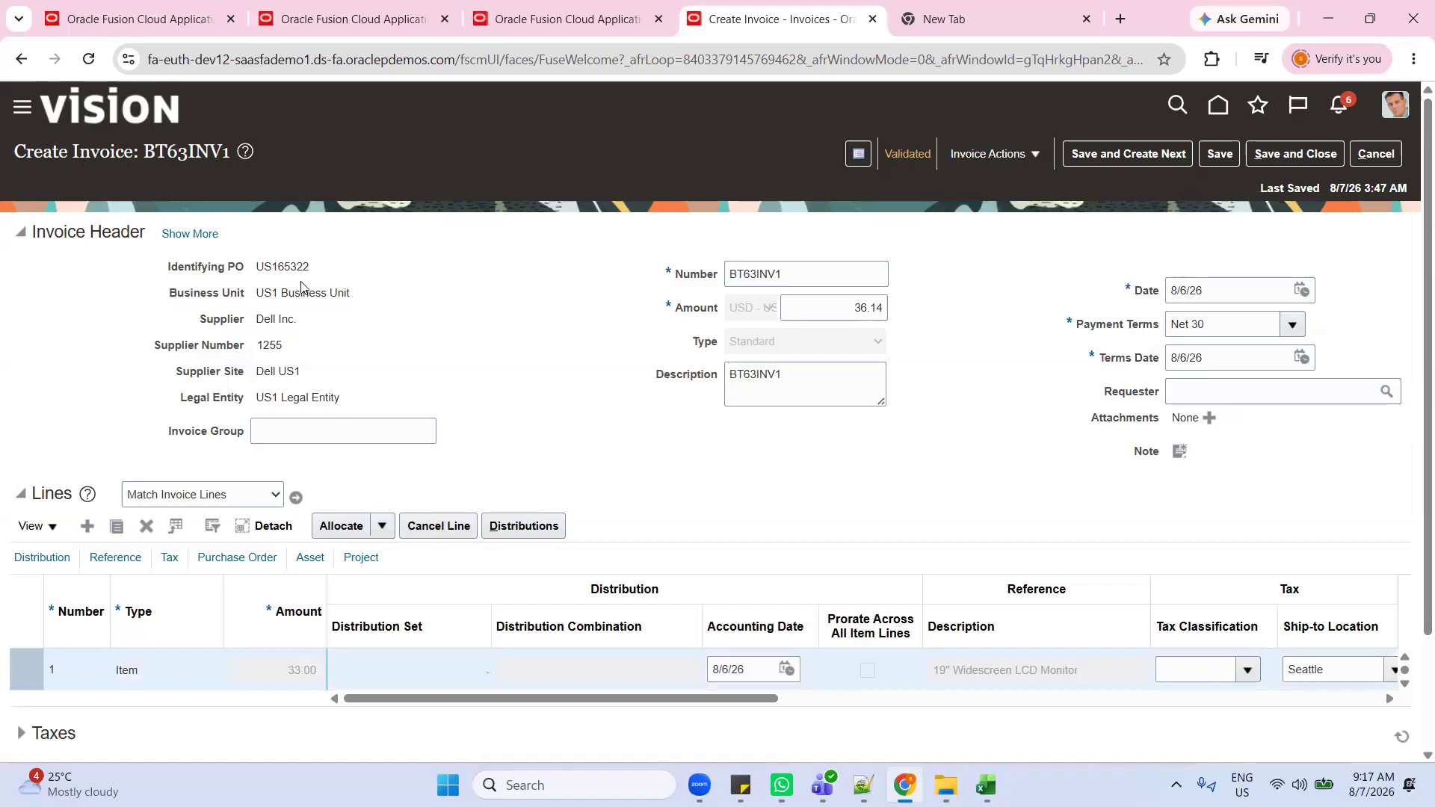
Step: Compare the invoice number with the Notepad++ notes and review the payable invoice and payment stages of the P2P cycle there
{"action": "left_click_drag", "start_coordinate": [831, 266], "coordinate": [713, 280]}
{"action": "key", "text": "alt+Tab"}
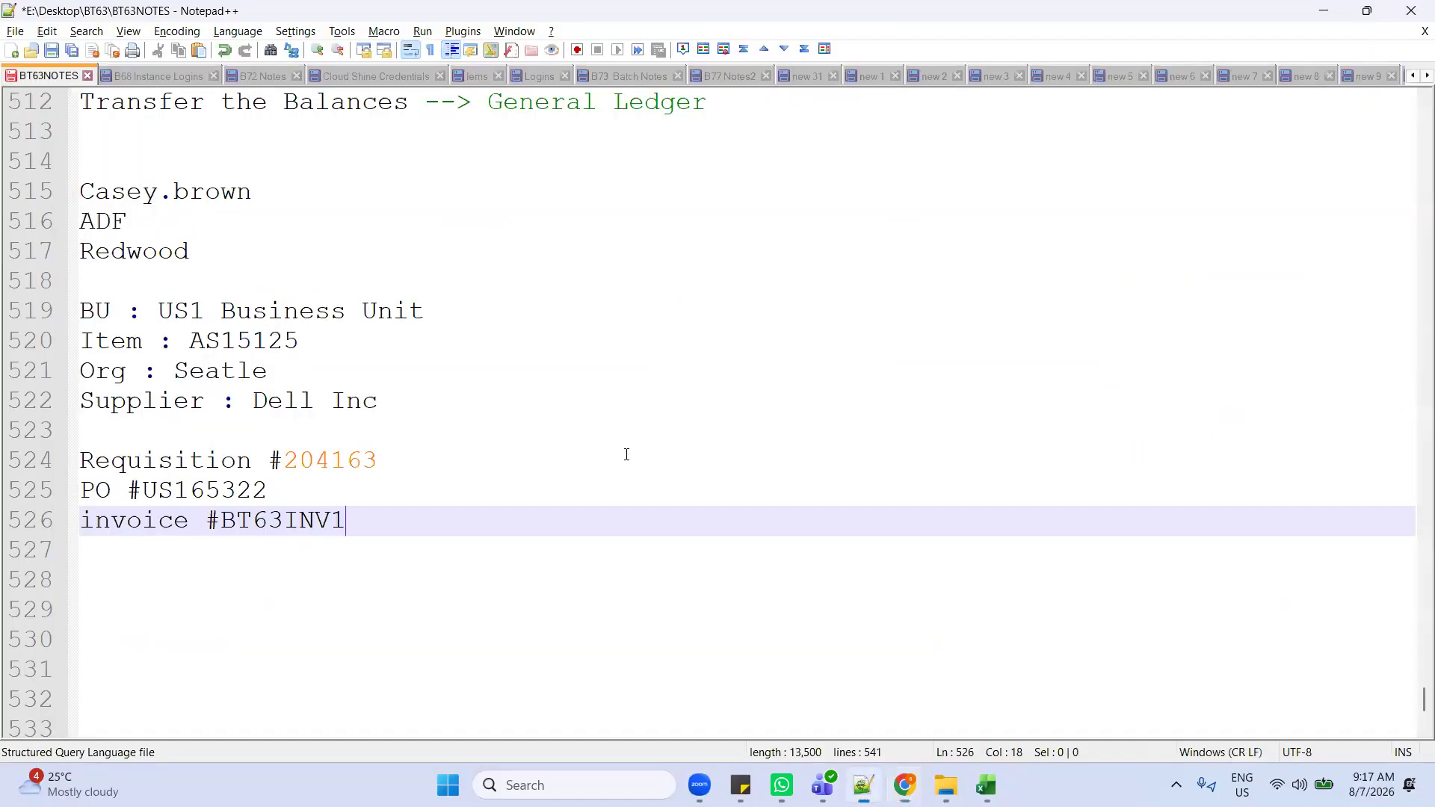
{"action": "double_click", "coordinate": [258, 521]}
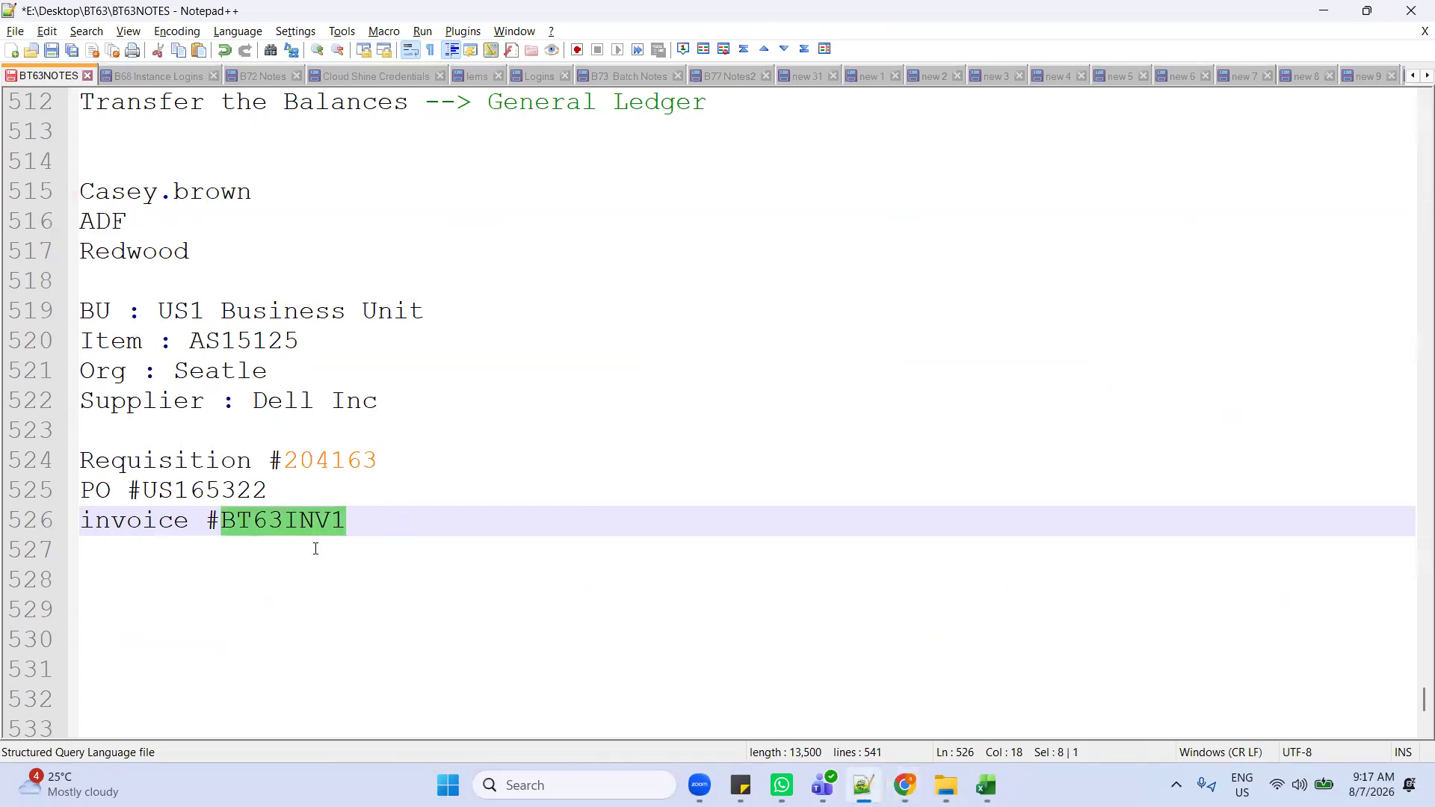
{"action": "key", "text": "alt+Tab"}
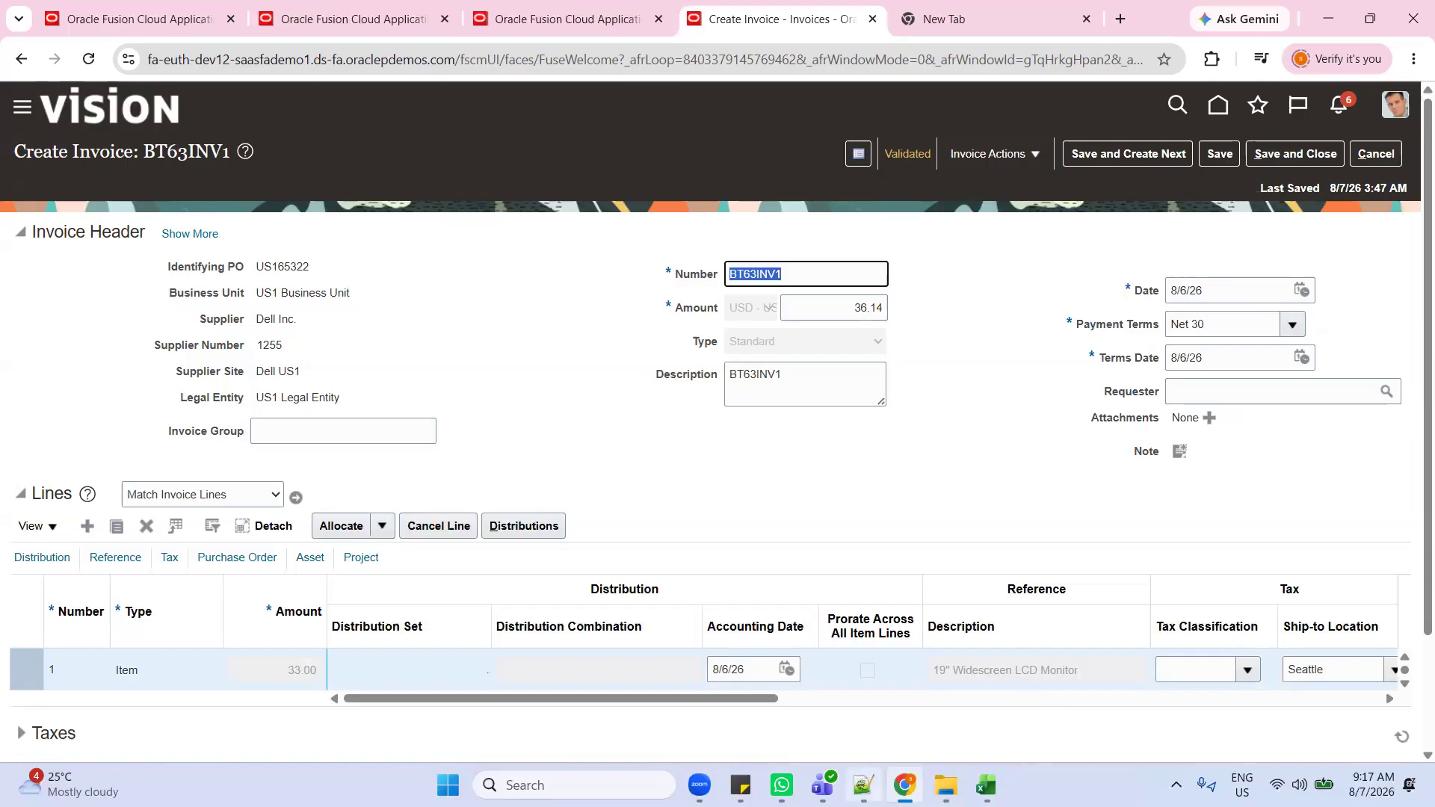
{"action": "left_click", "coordinate": [863, 785]}
{"action": "scroll", "coordinate": [458, 528], "scroll_direction": "up", "scroll_amount": 3}
{"action": "scroll", "coordinate": [457, 527], "scroll_direction": "up", "scroll_amount": 11}
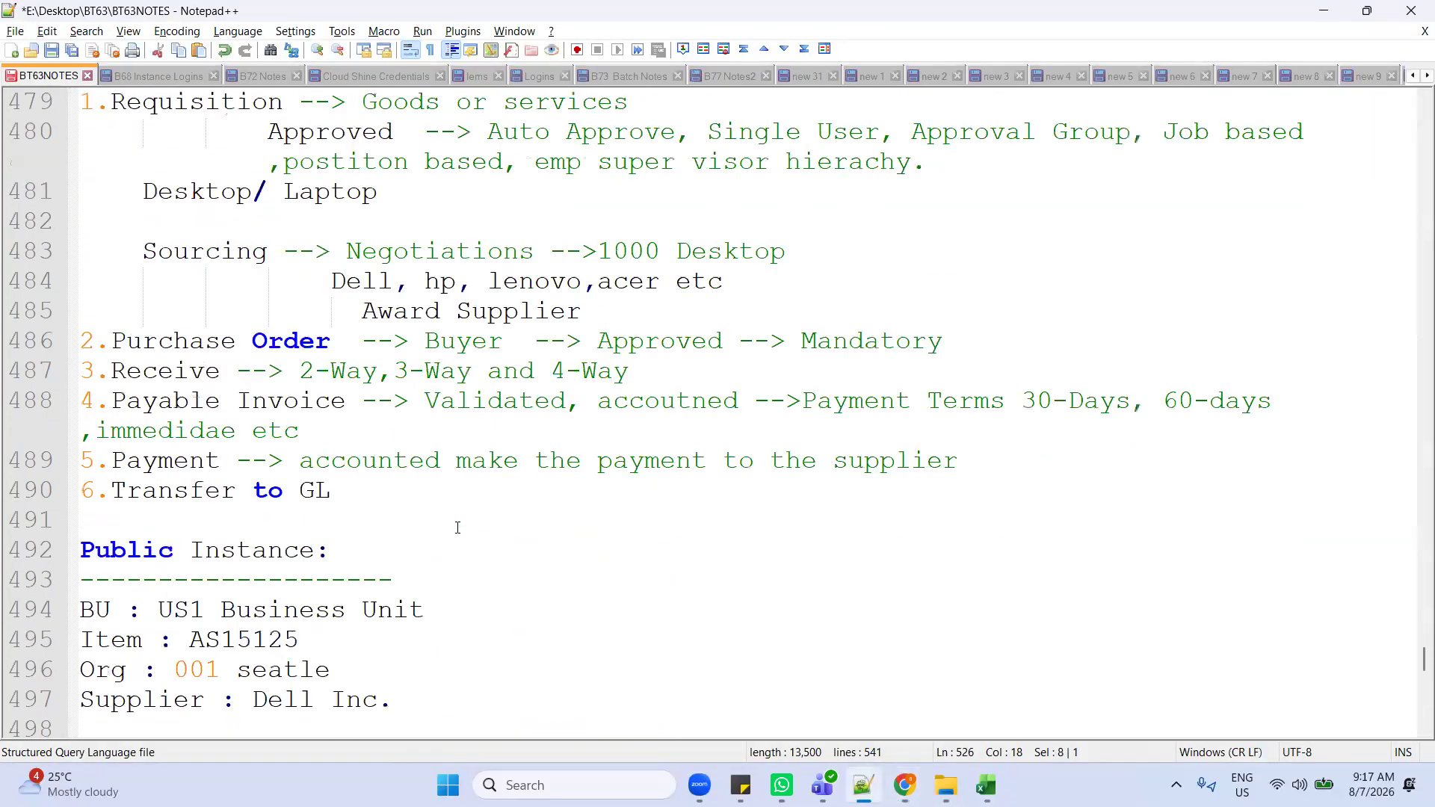
{"action": "scroll", "coordinate": [257, 538], "scroll_direction": "down", "scroll_amount": 2}
{"action": "left_click_drag", "start_coordinate": [112, 491], "coordinate": [253, 495]}
{"action": "double_click", "coordinate": [135, 553]}
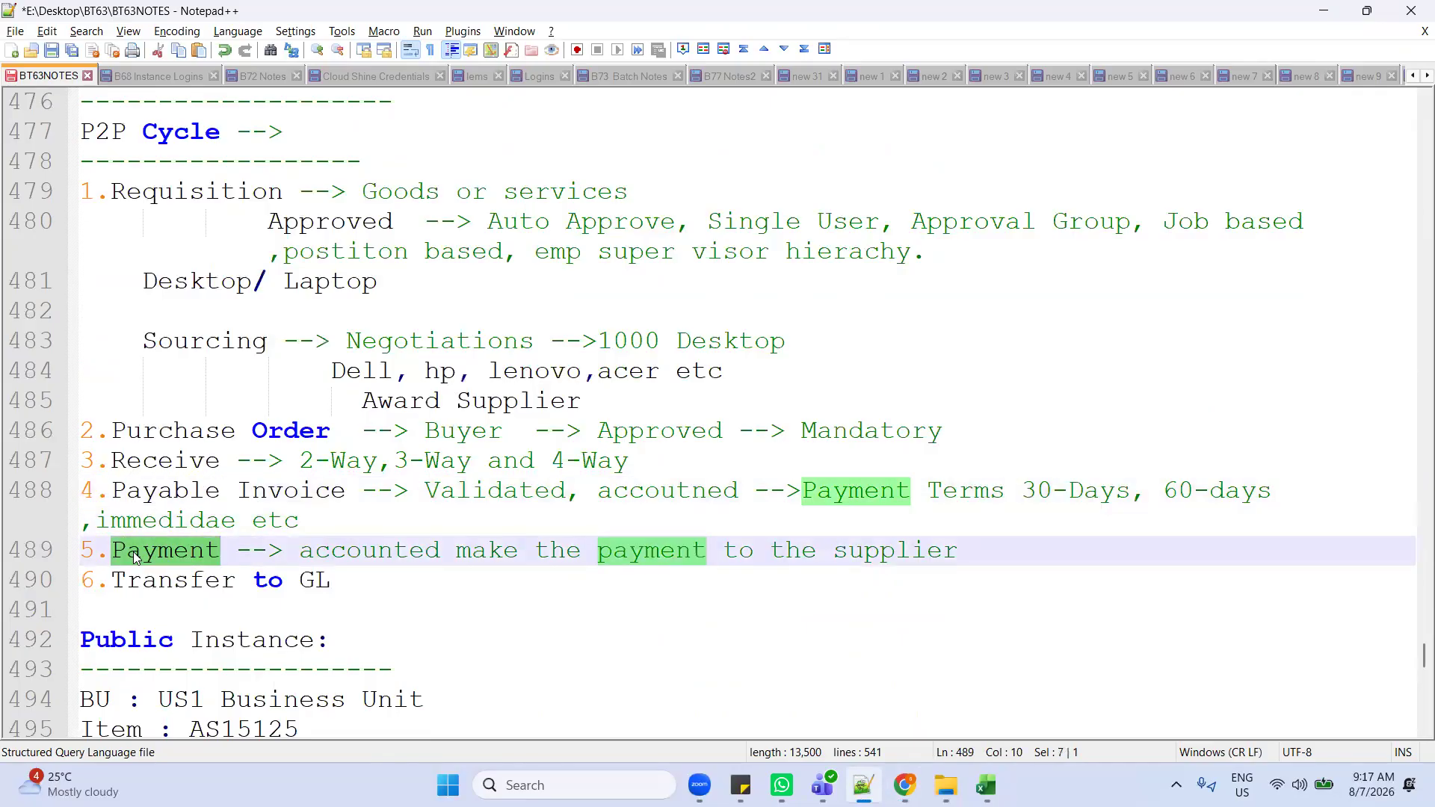
{"action": "key", "text": "alt+Tab"}
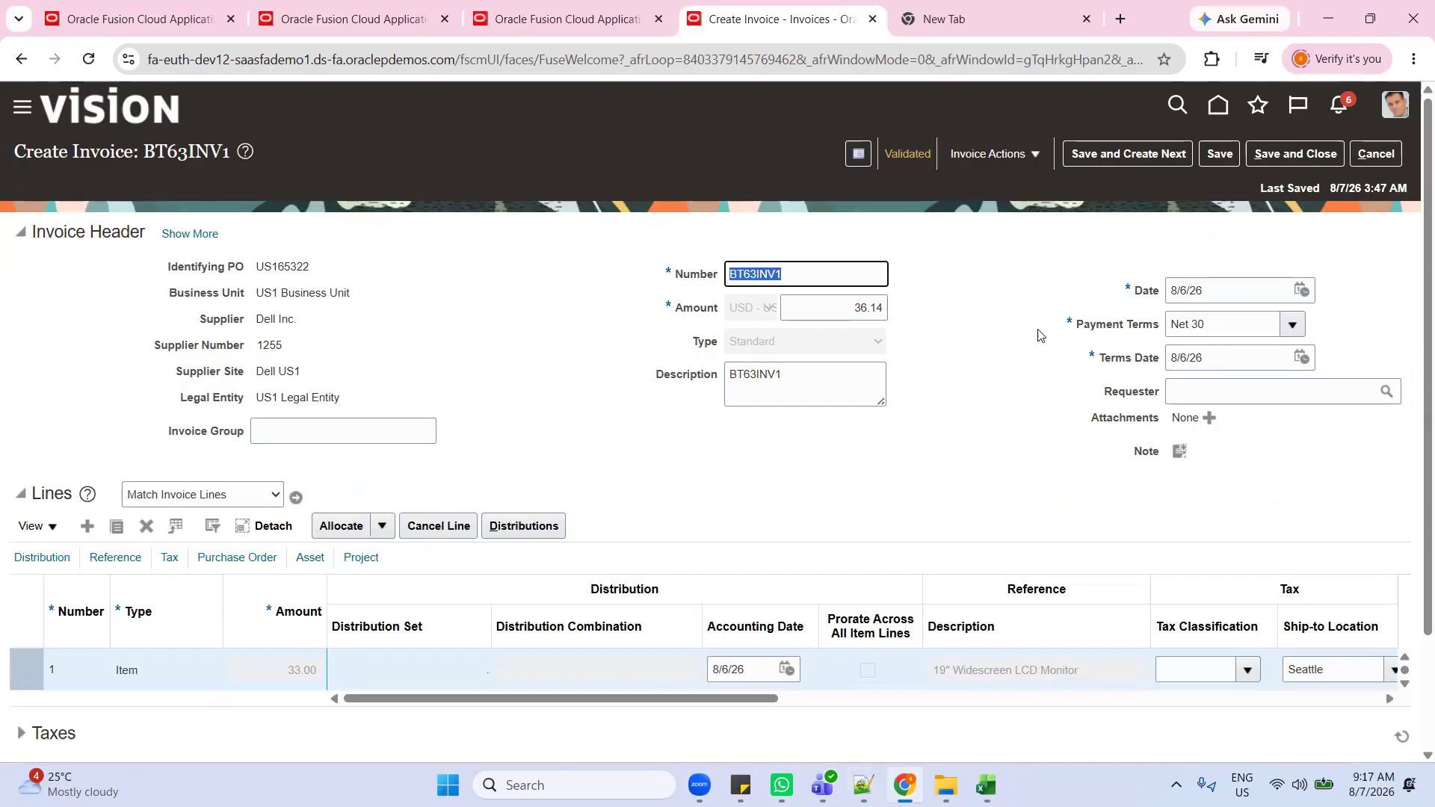
Step: Pay invoice BT63INV1 in full from bank account WF -US1 Account with the PayPal payment process profile
{"action": "left_click", "coordinate": [1035, 154]}
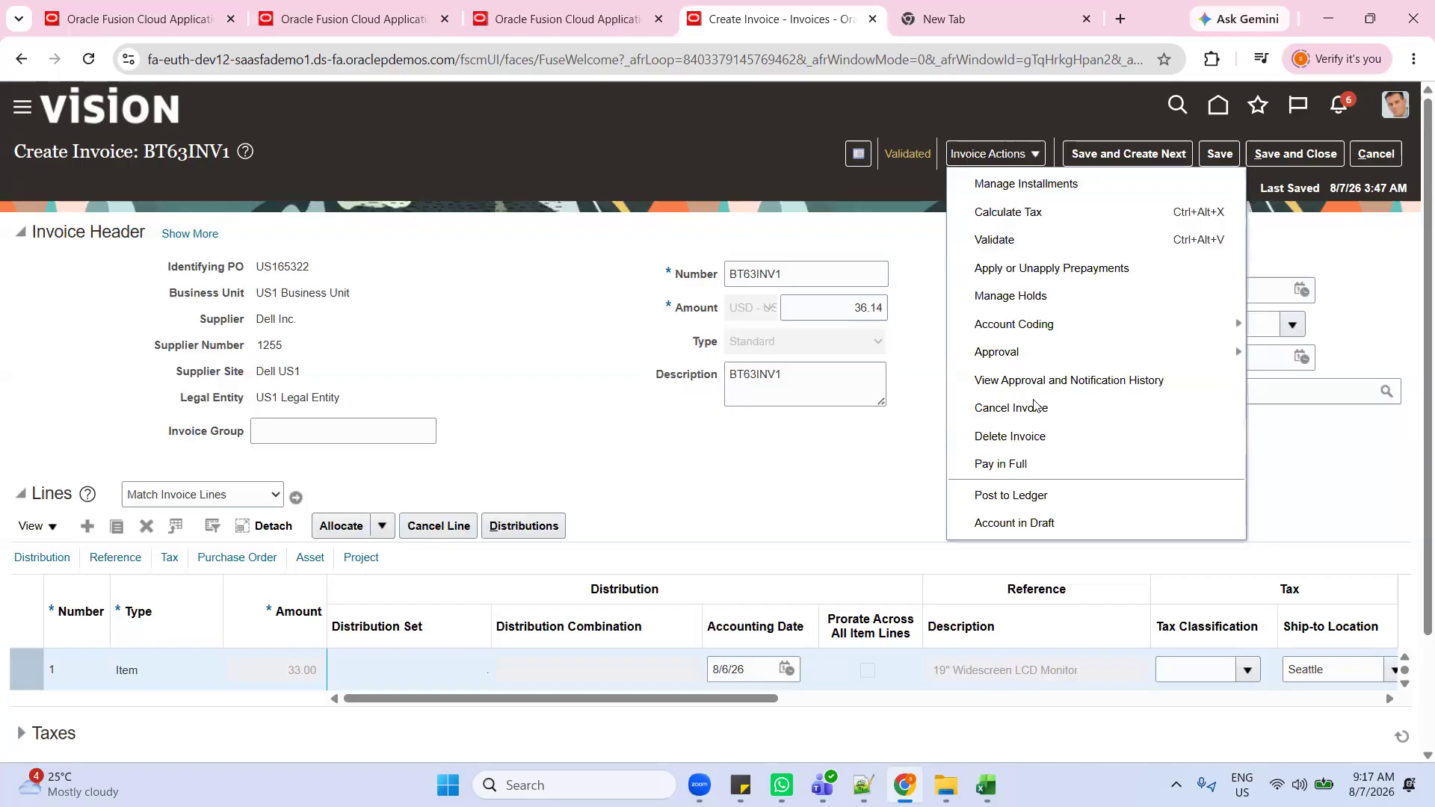
{"action": "left_click", "coordinate": [1043, 465]}
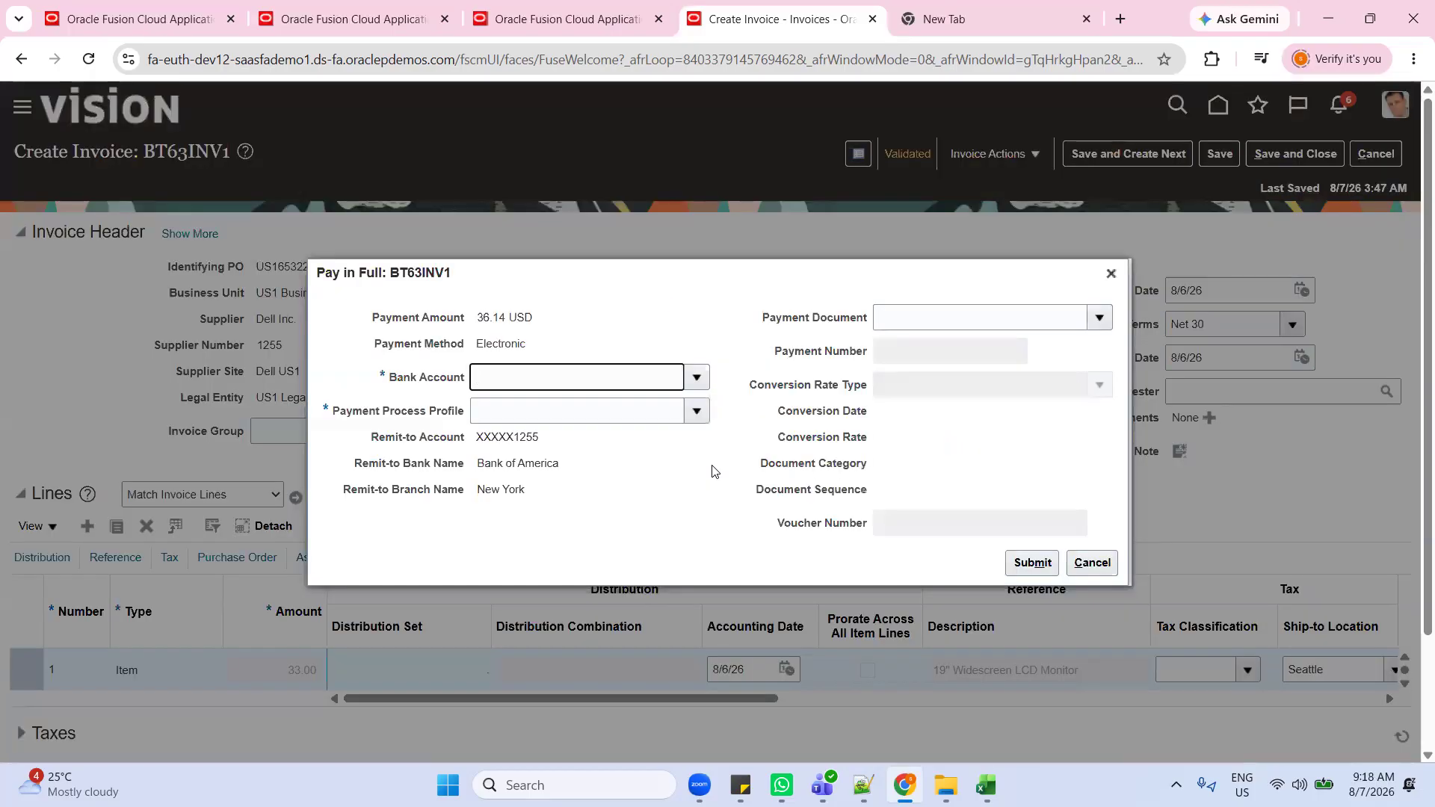
{"action": "left_click", "coordinate": [697, 377]}
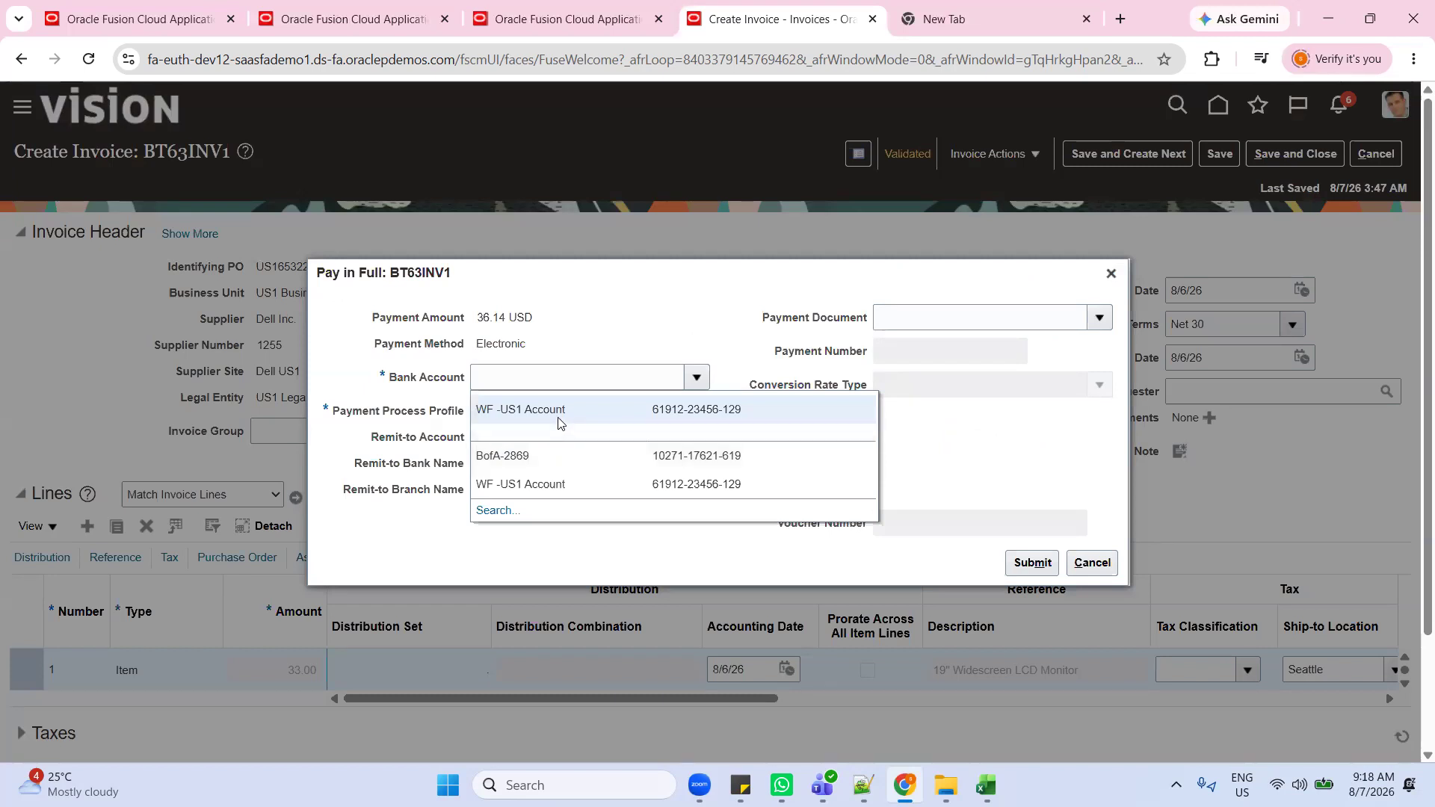
{"action": "left_click", "coordinate": [561, 418]}
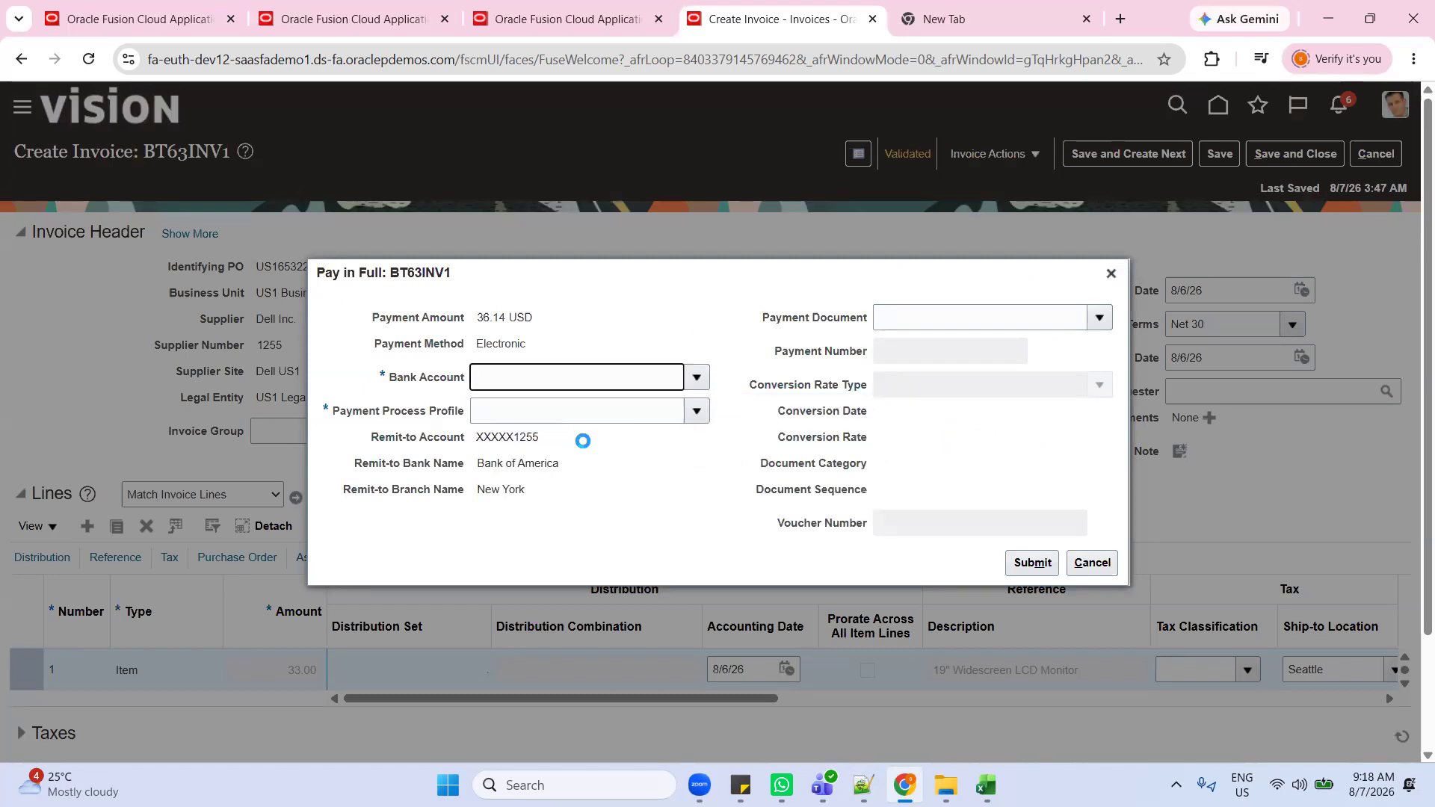
{"action": "left_click", "coordinate": [694, 412]}
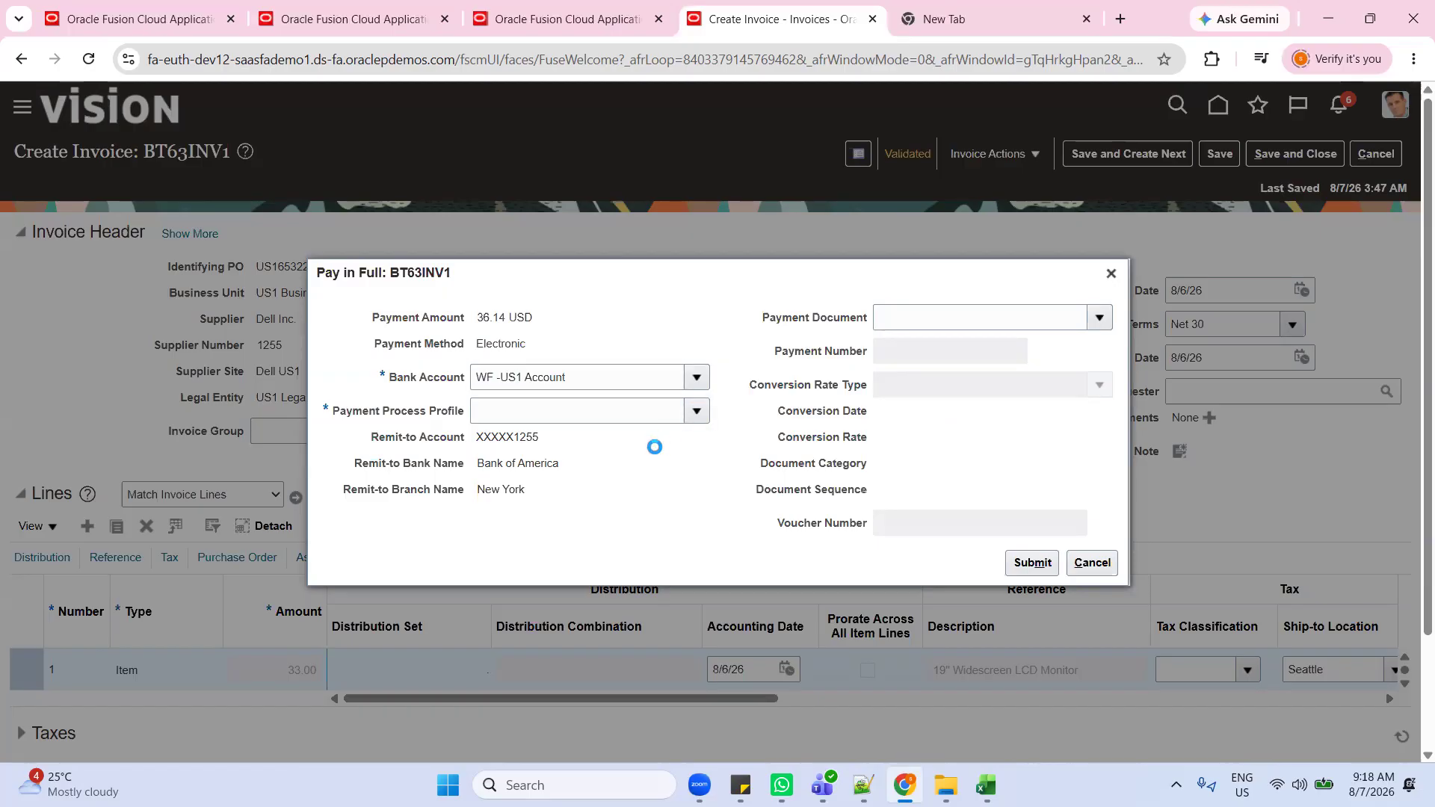
{"action": "left_click", "coordinate": [559, 448]}
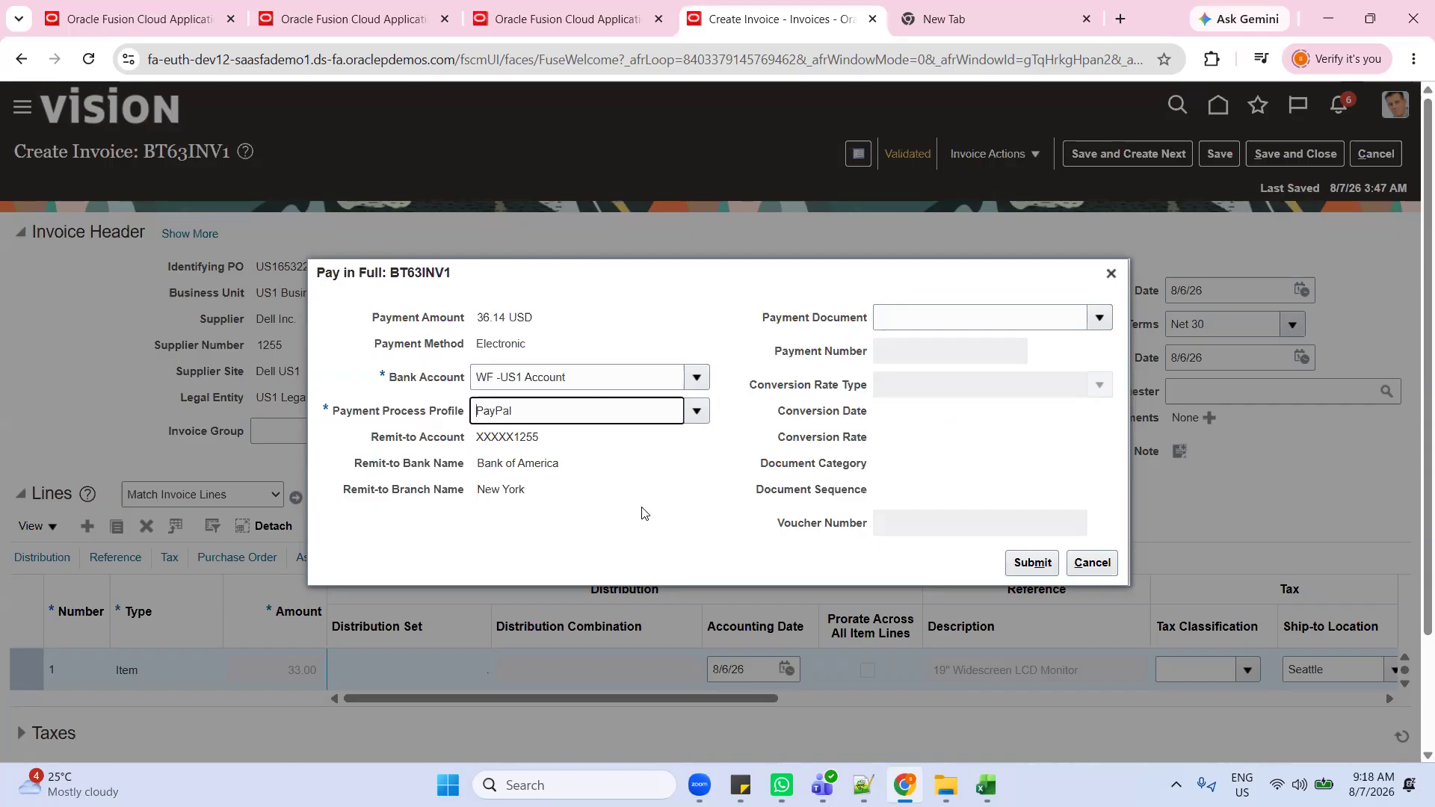
{"action": "left_click_drag", "start_coordinate": [594, 380], "coordinate": [368, 385]}
{"action": "left_click_drag", "start_coordinate": [548, 413], "coordinate": [355, 432]}
{"action": "left_click", "coordinate": [1032, 563]}
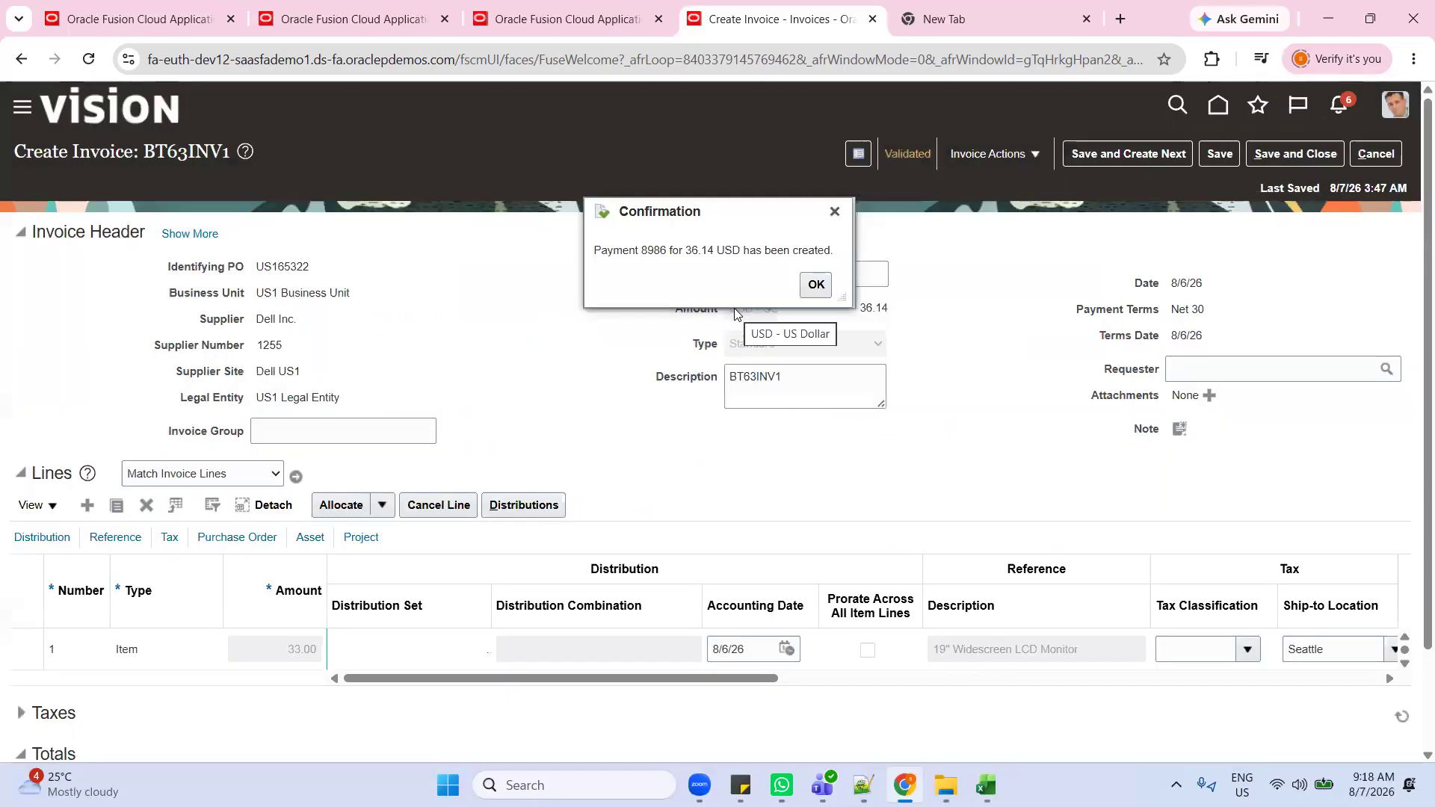
Step: Record the payment number on a "Payment #" line below the invoice line in the Notepad++ notes, and dismiss the payment confirmation in Oracle Fusion
{"action": "double_click", "coordinate": [649, 250]}
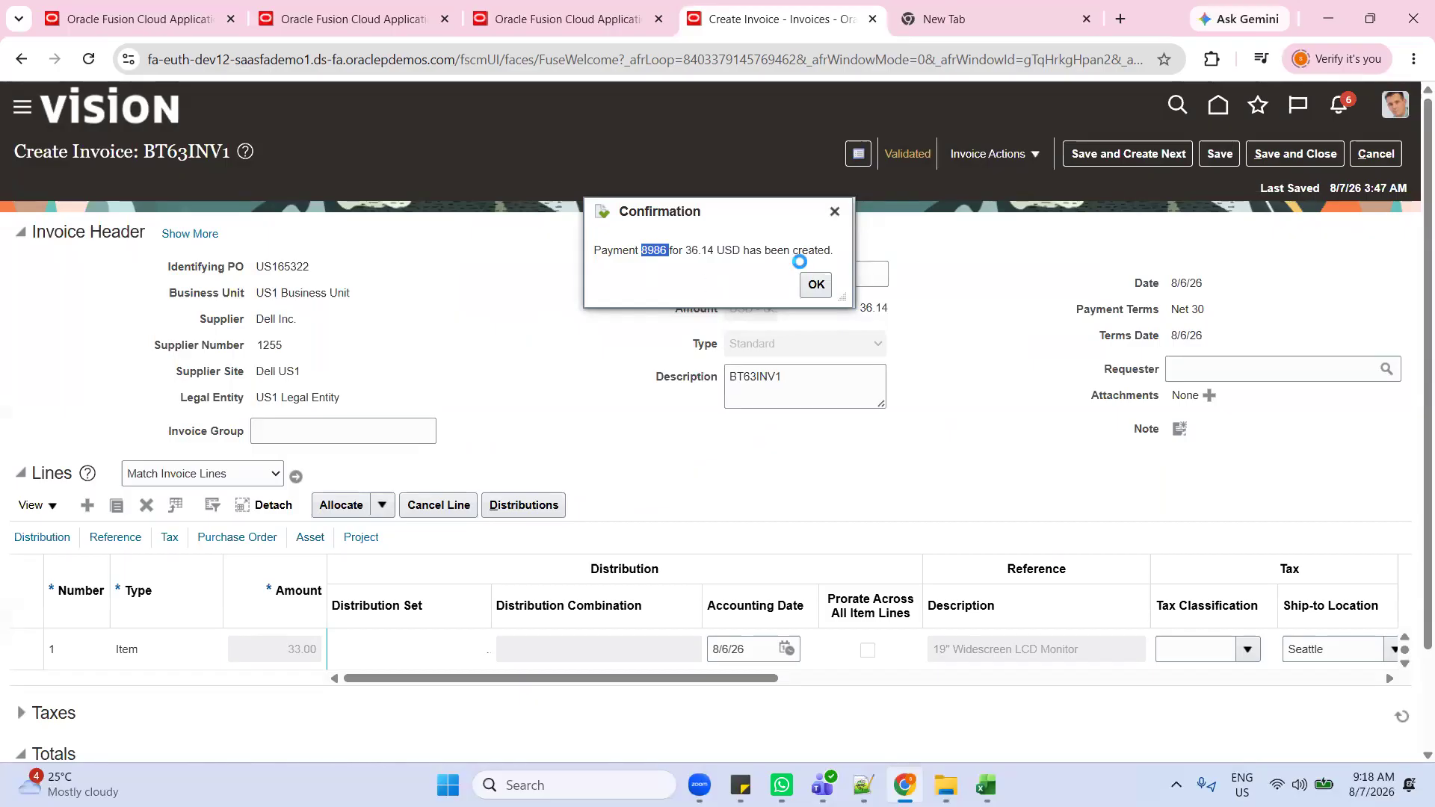
{"action": "key", "text": "alt+Tab"}
{"action": "scroll", "coordinate": [458, 447], "scroll_direction": "down", "scroll_amount": 11}
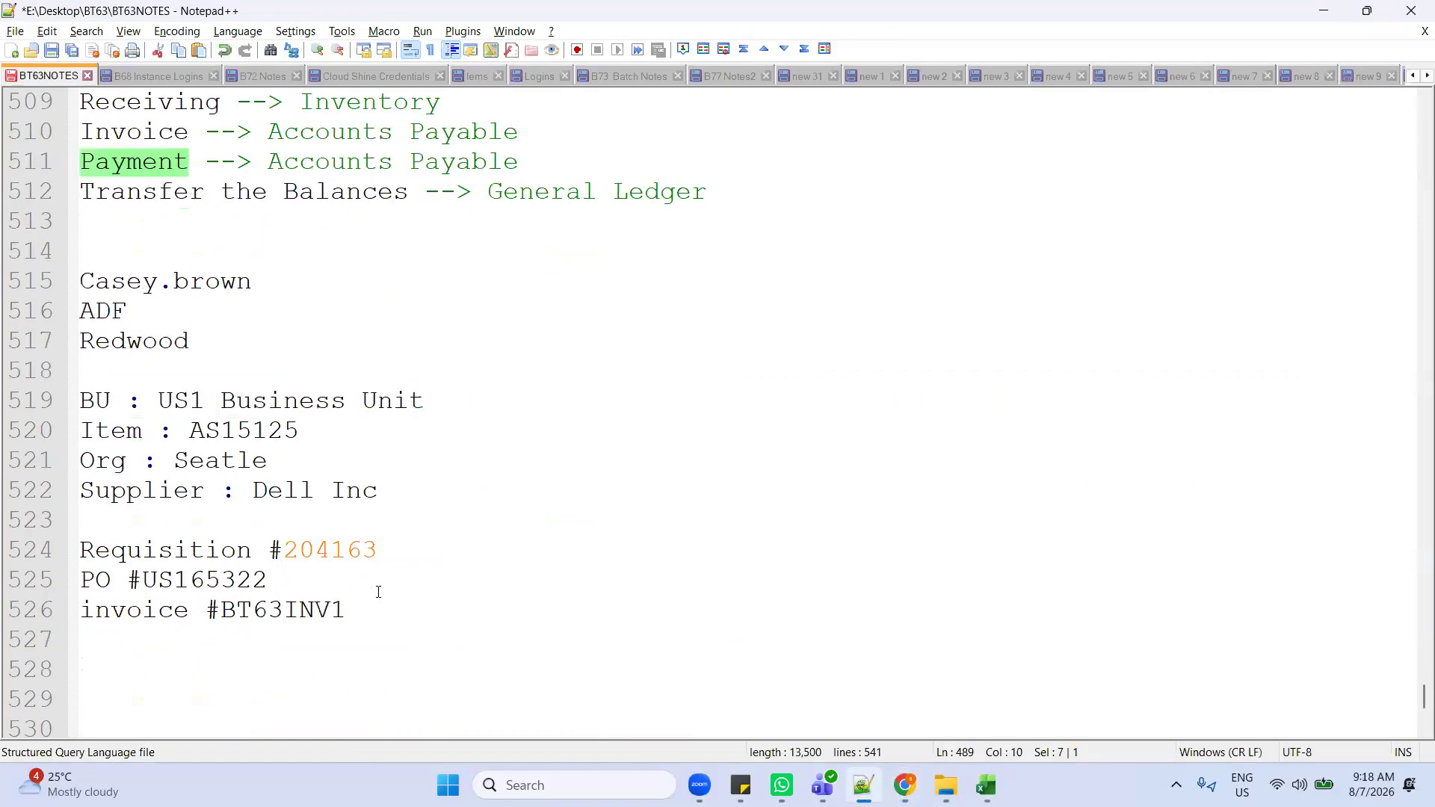
{"action": "left_click", "coordinate": [432, 626]}
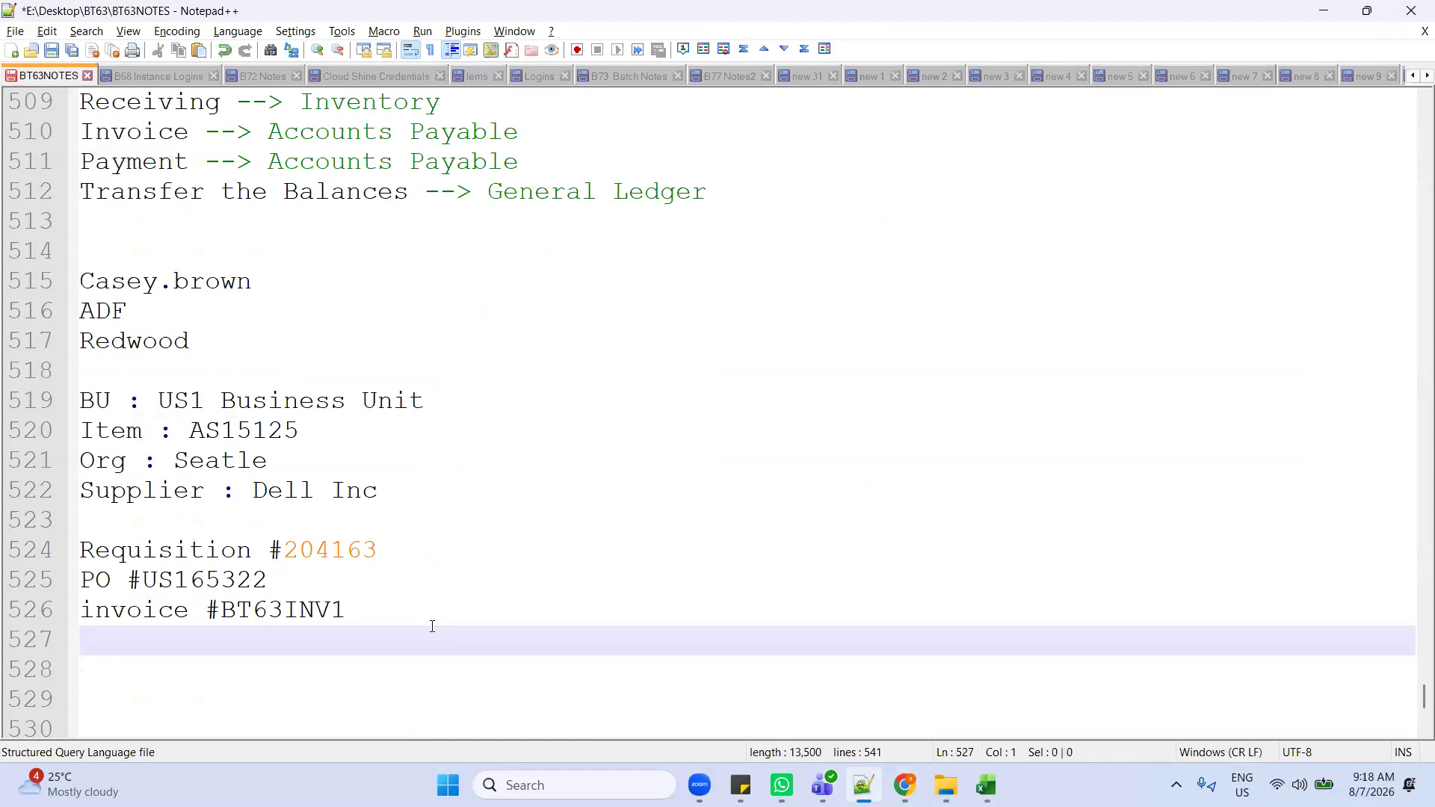
{"action": "type", "text": "Payment #8986"}
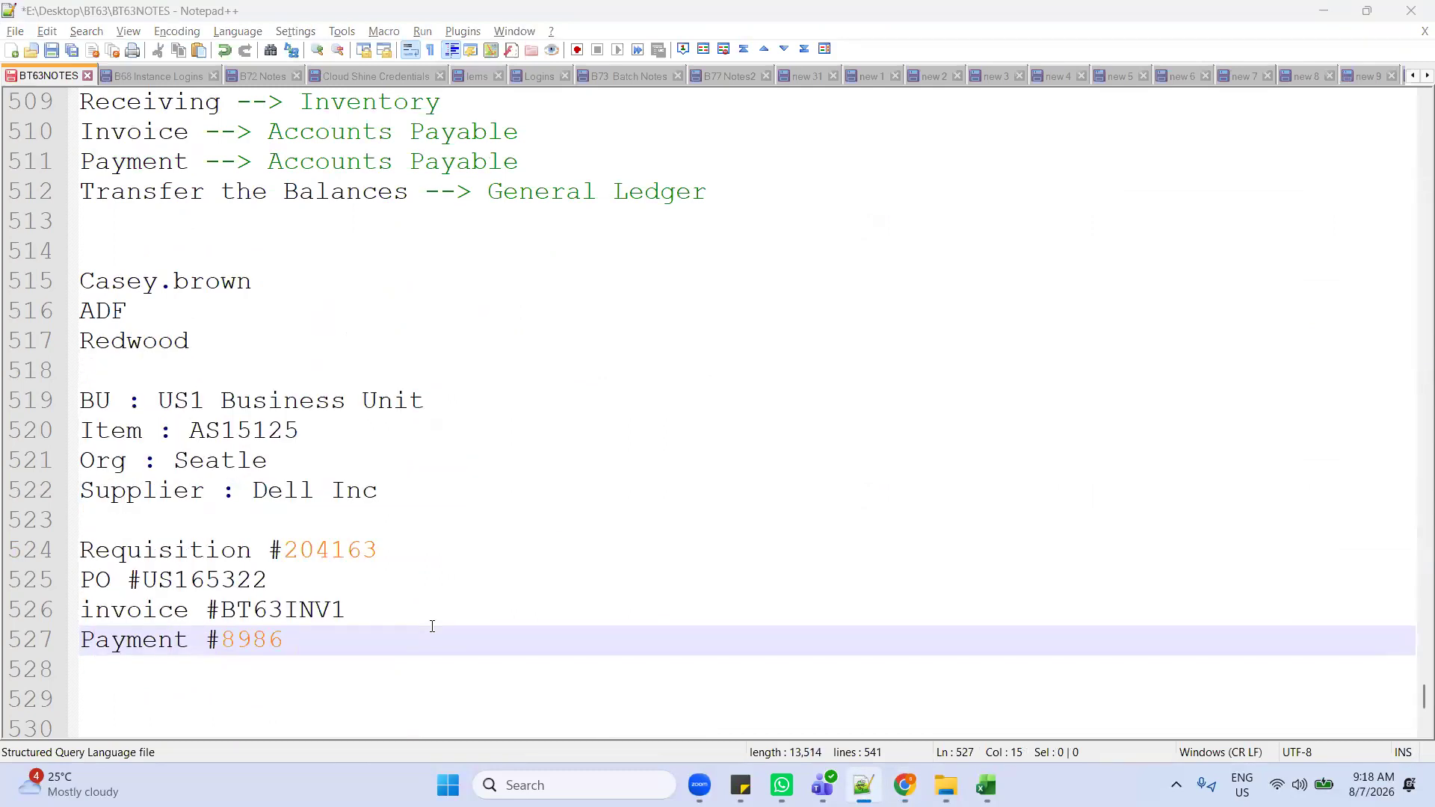
{"action": "key", "text": "alt+Tab"}
{"action": "left_click", "coordinate": [830, 285]}
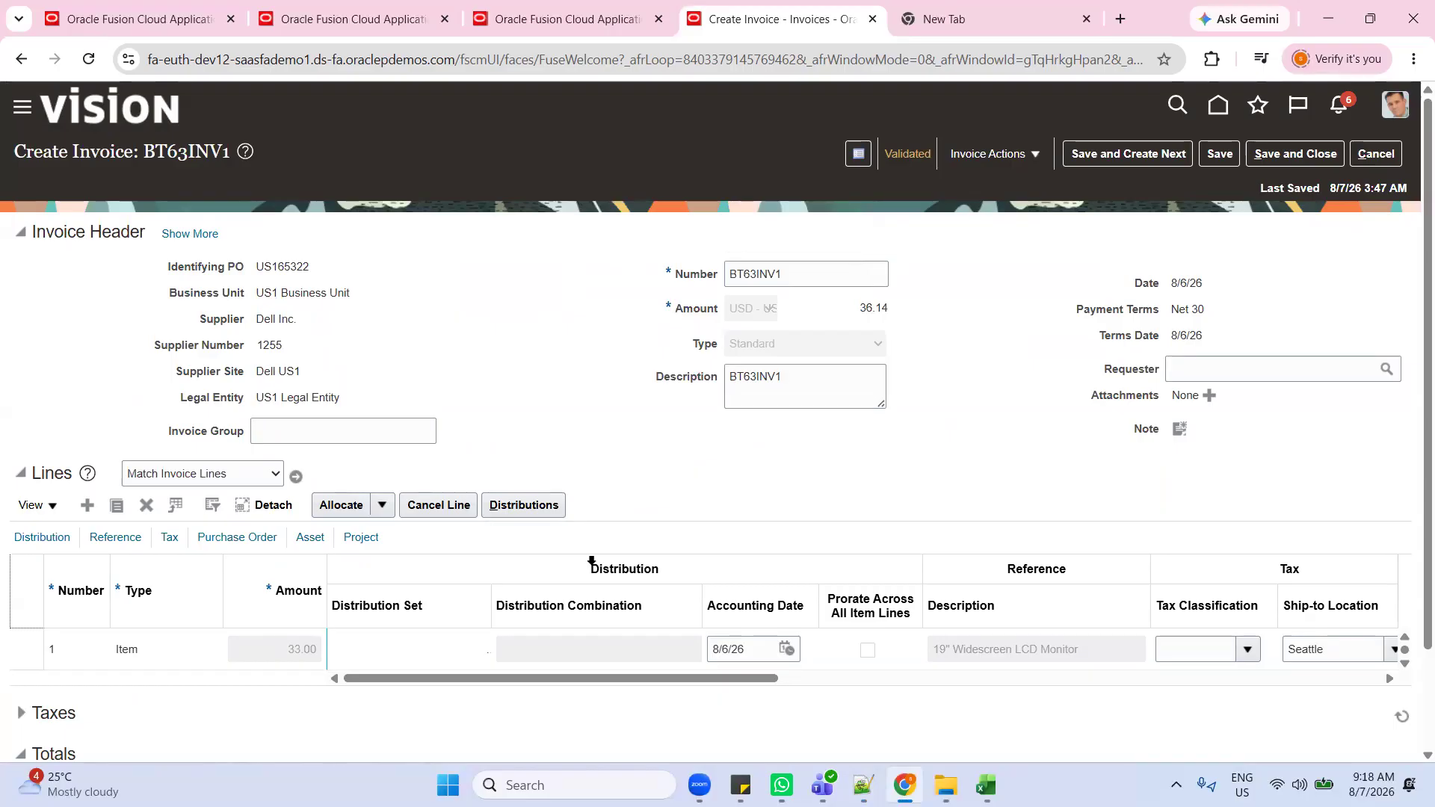
Step: Post invoice BT63INV1 to the ledger and review its accounting lines in the US Primary Ledger
{"action": "left_click", "coordinate": [1033, 156]}
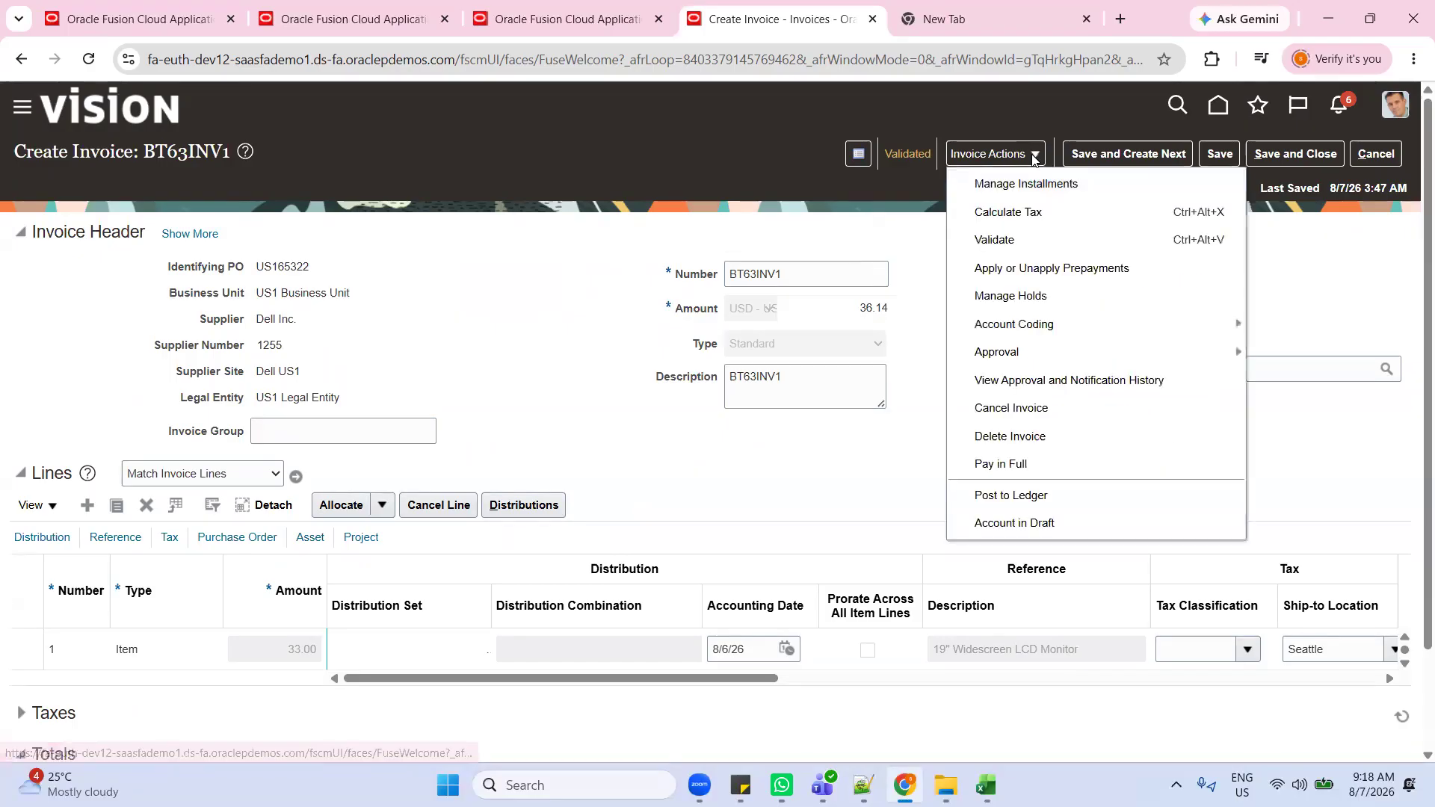
{"action": "left_click", "coordinate": [1025, 497]}
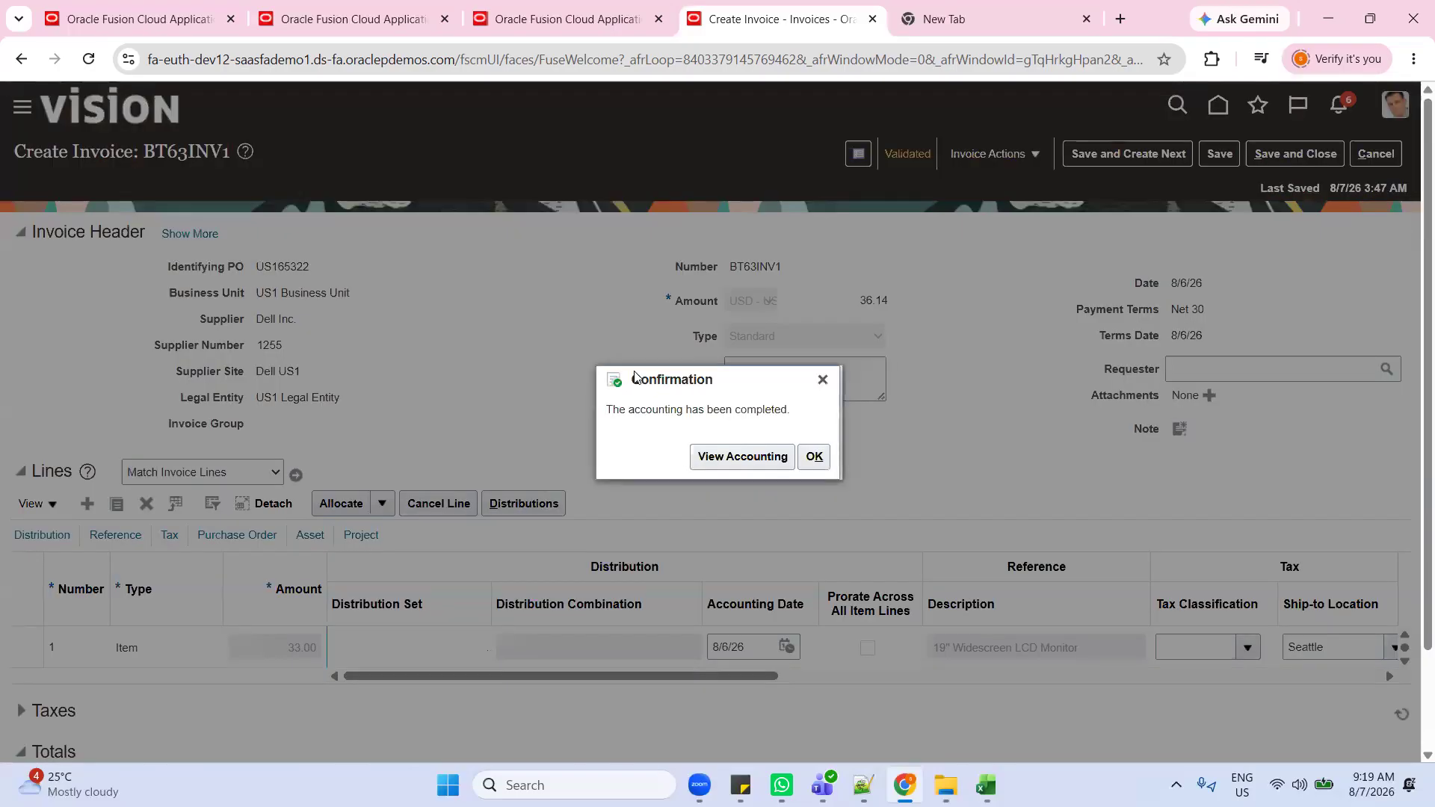
{"action": "left_click", "coordinate": [736, 460]}
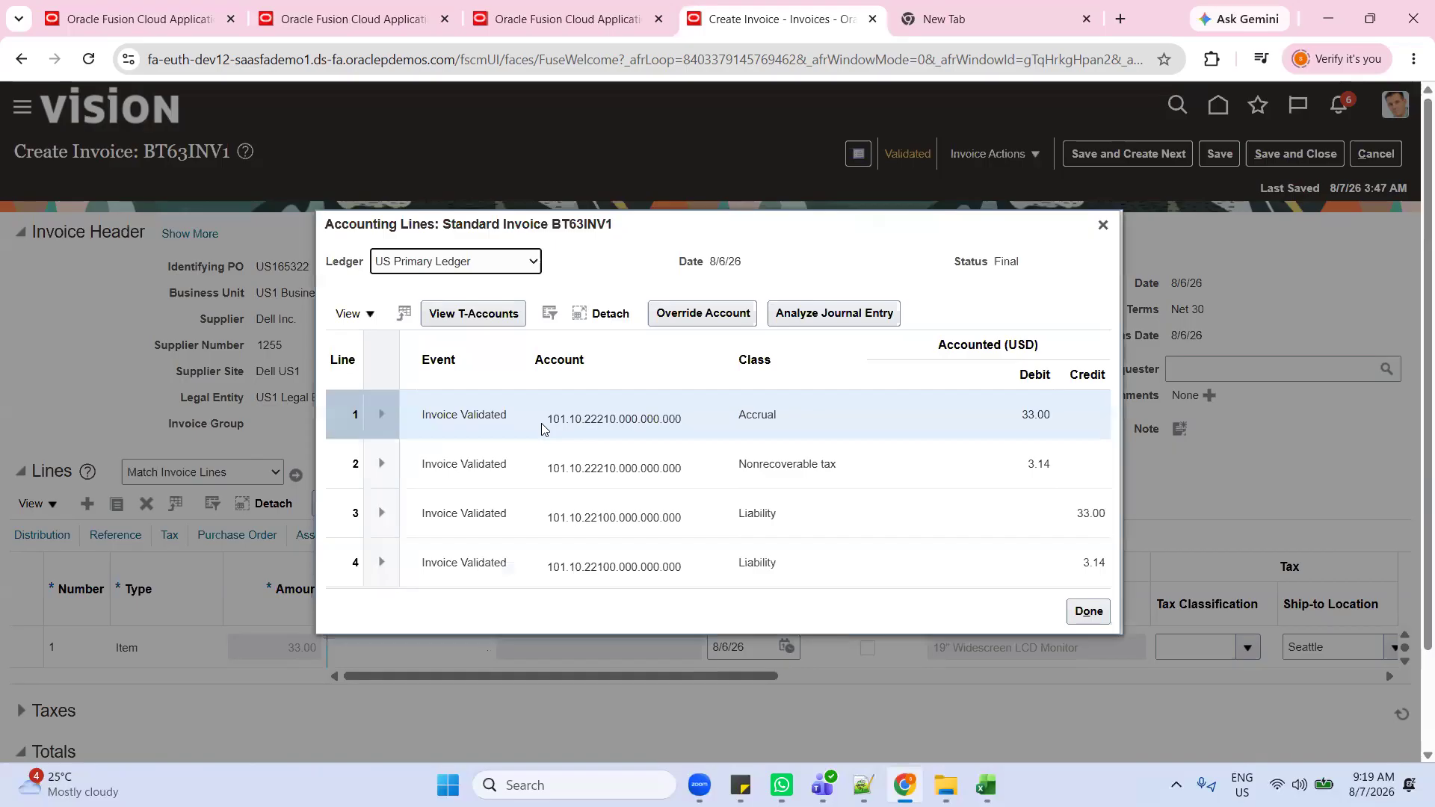
{"action": "double_click", "coordinate": [753, 416]}
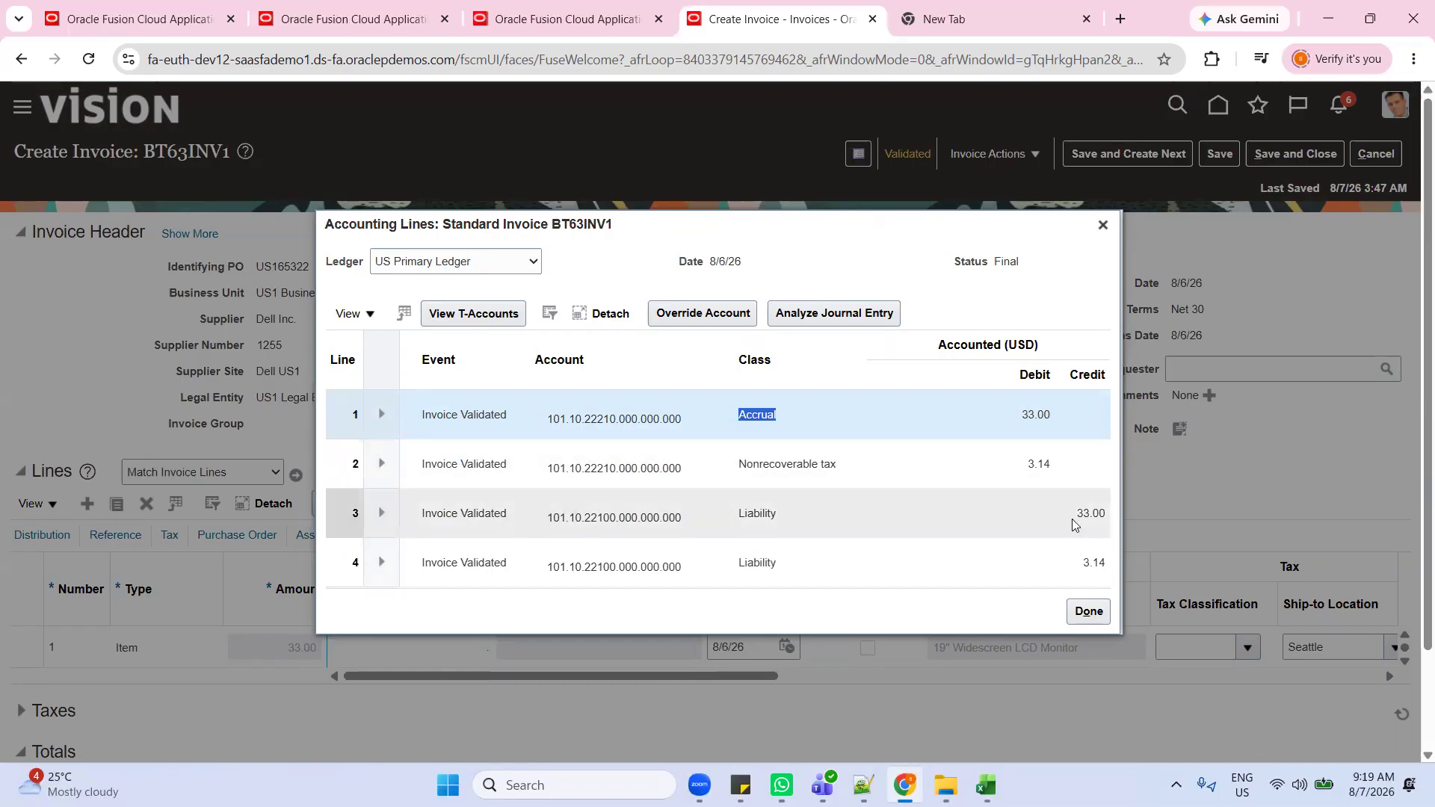
{"action": "left_click", "coordinate": [1104, 620]}
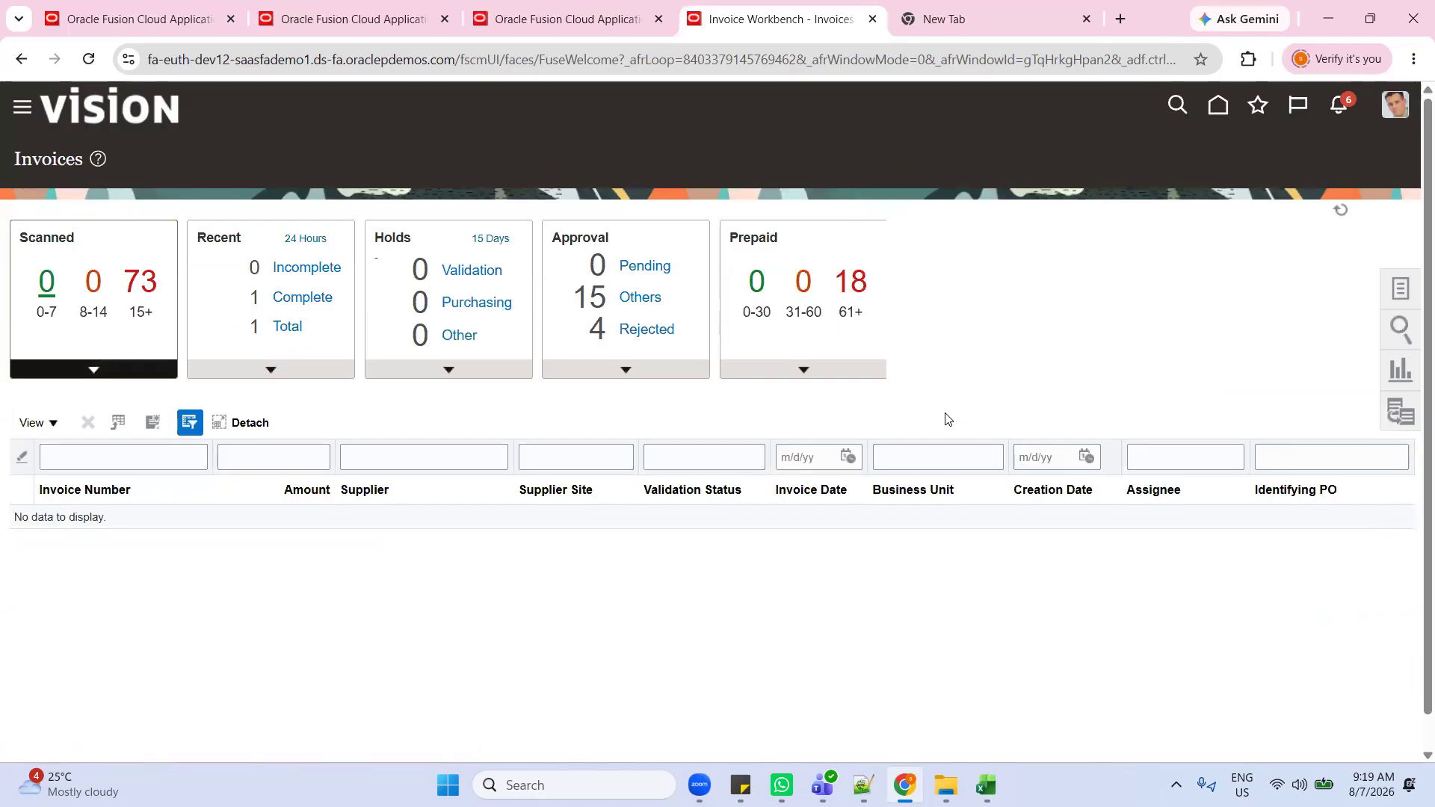
Step: Select the recorded payment number in the Notepad++ notes and return to the Invoices page in Oracle Fusion
{"action": "key", "text": "alt+Tab"}
{"action": "double_click", "coordinate": [251, 641]}
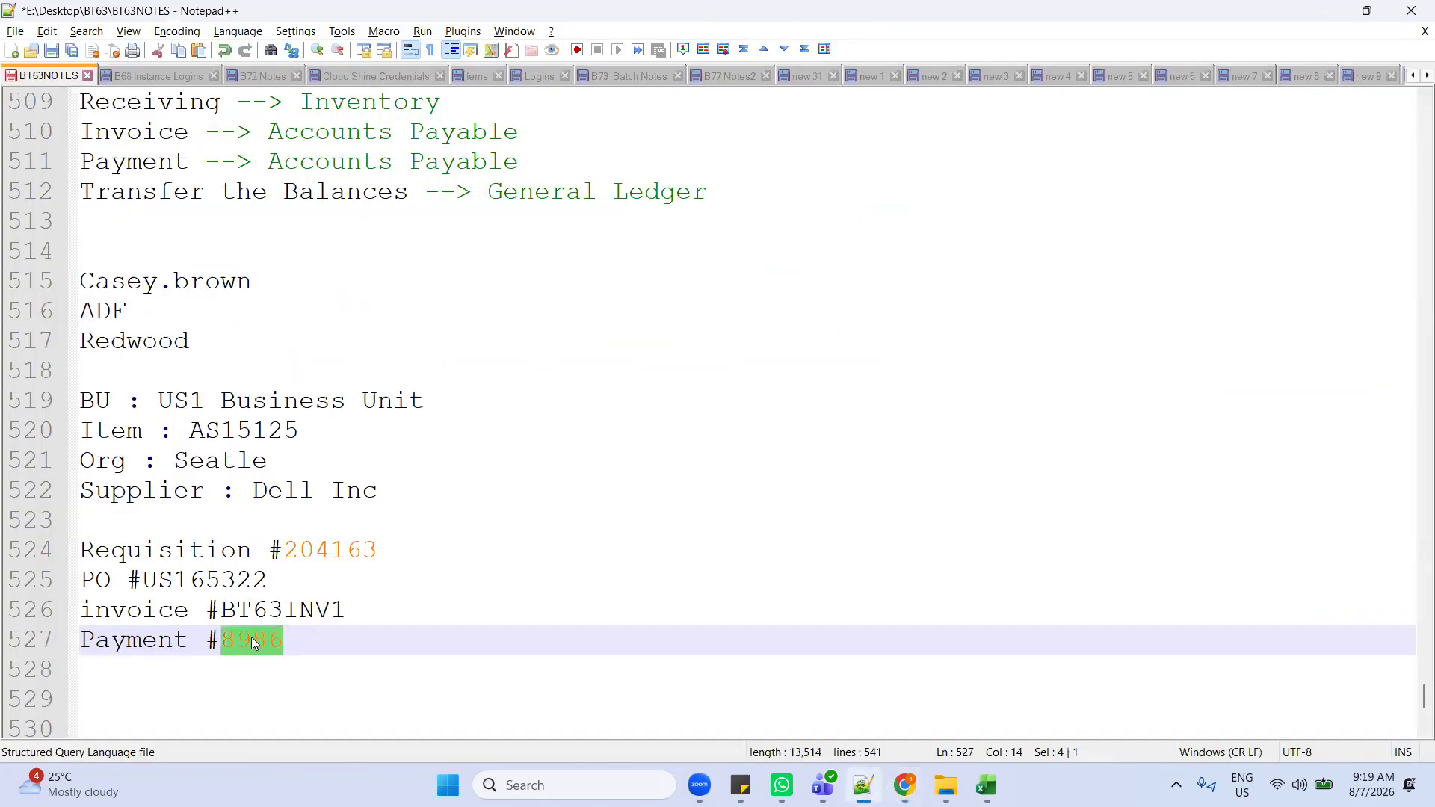
{"action": "key", "text": "alt+Tab"}
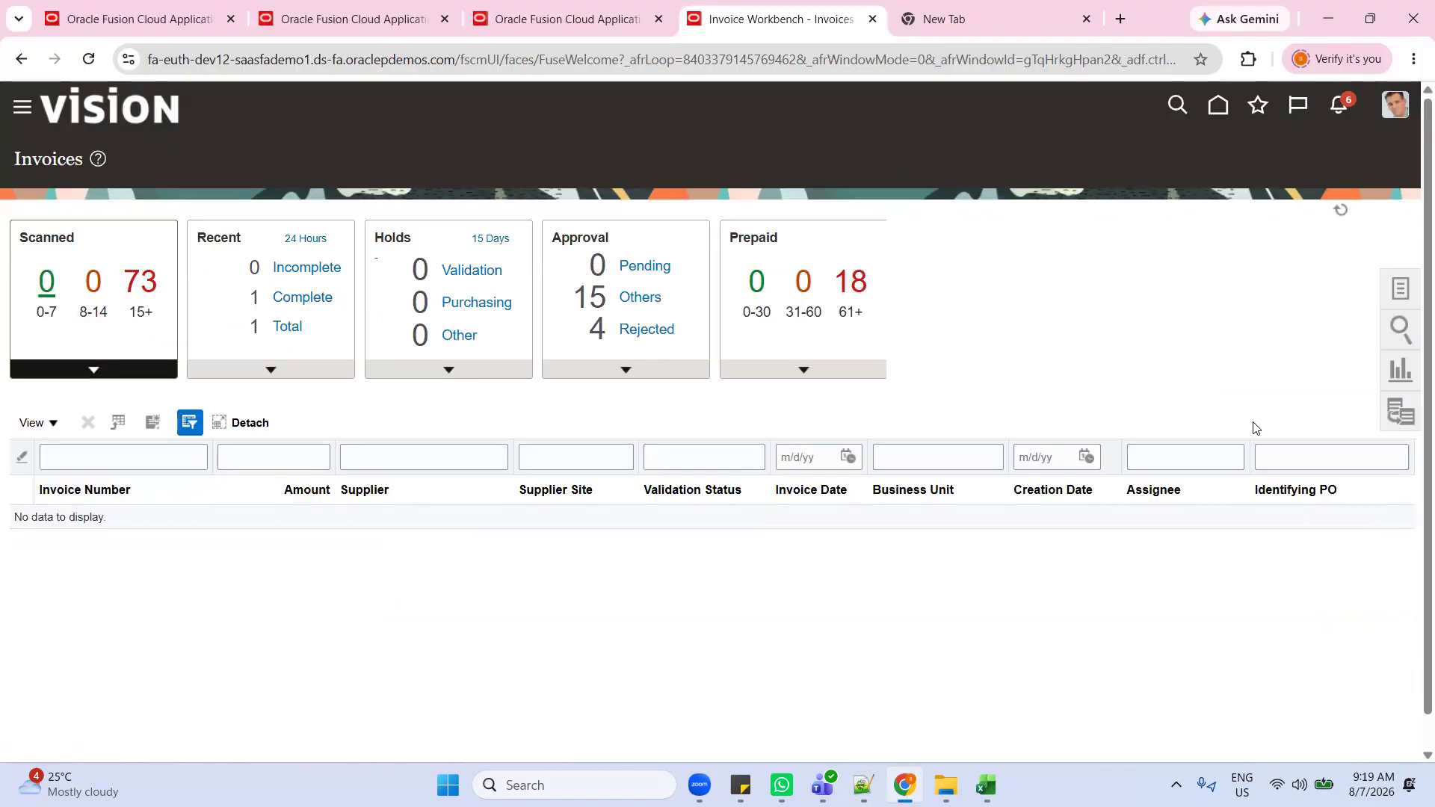
Step: Open the Manage Payments page from the Payments work area
{"action": "left_click", "coordinate": [1220, 106]}
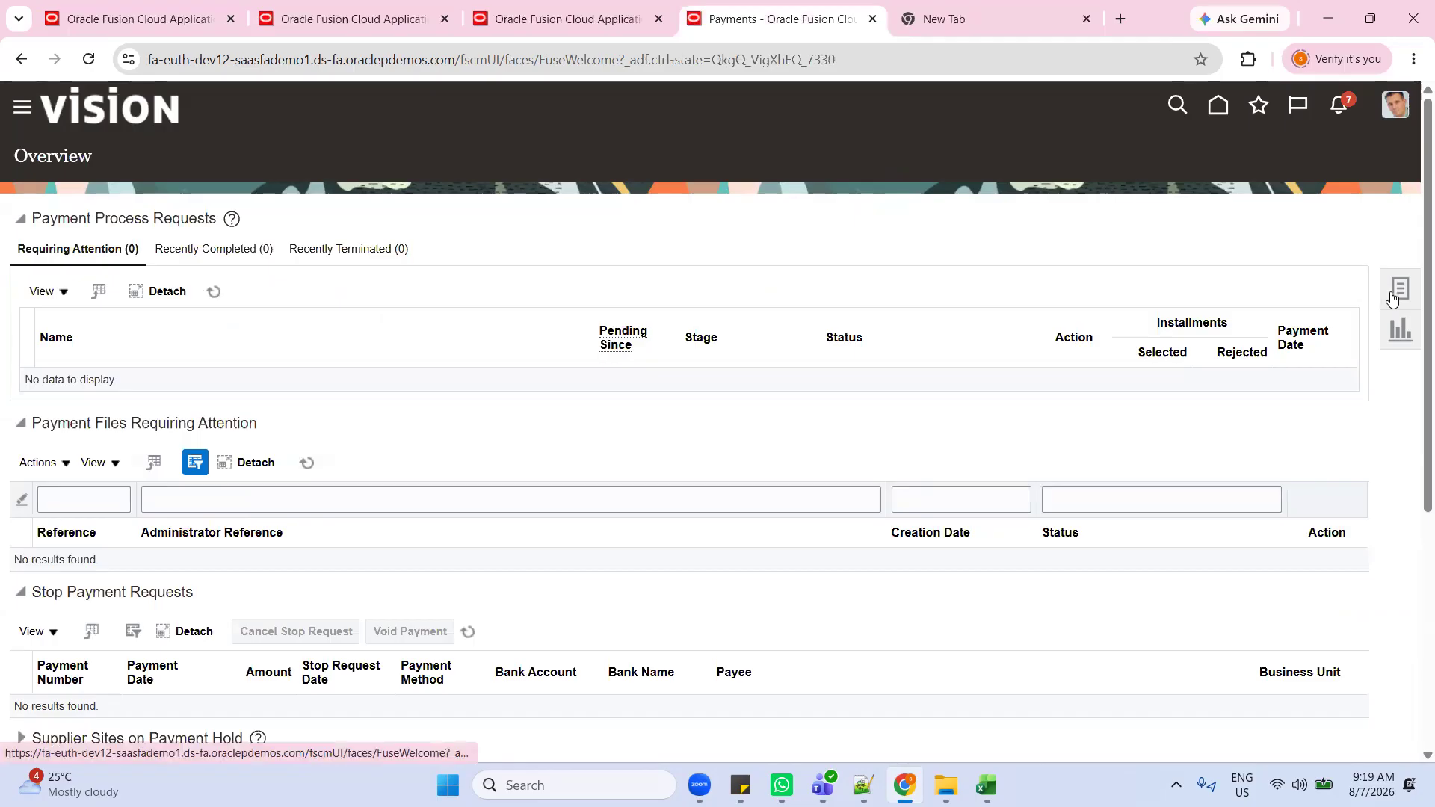
{"action": "left_click", "coordinate": [1392, 298]}
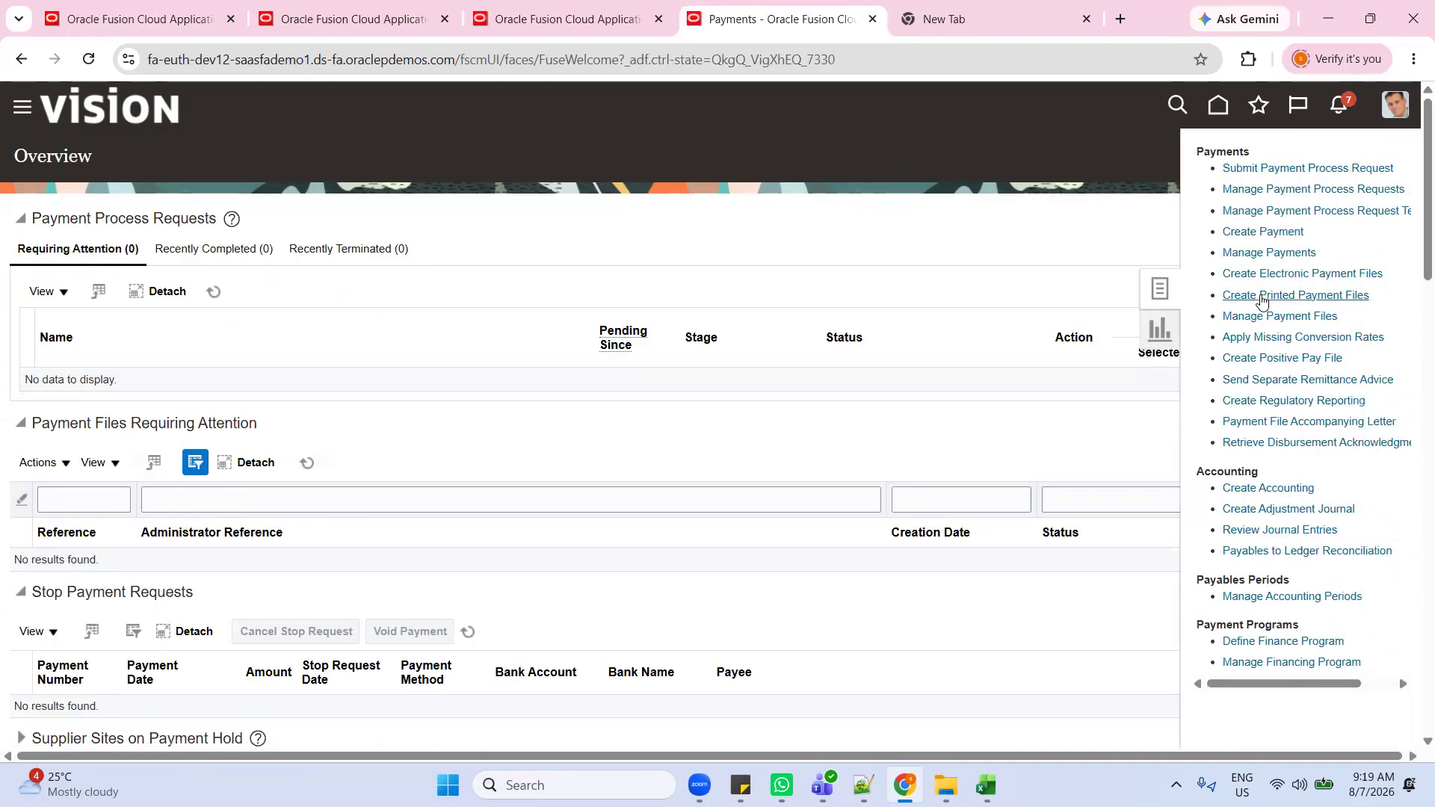
{"action": "left_click", "coordinate": [1279, 258]}
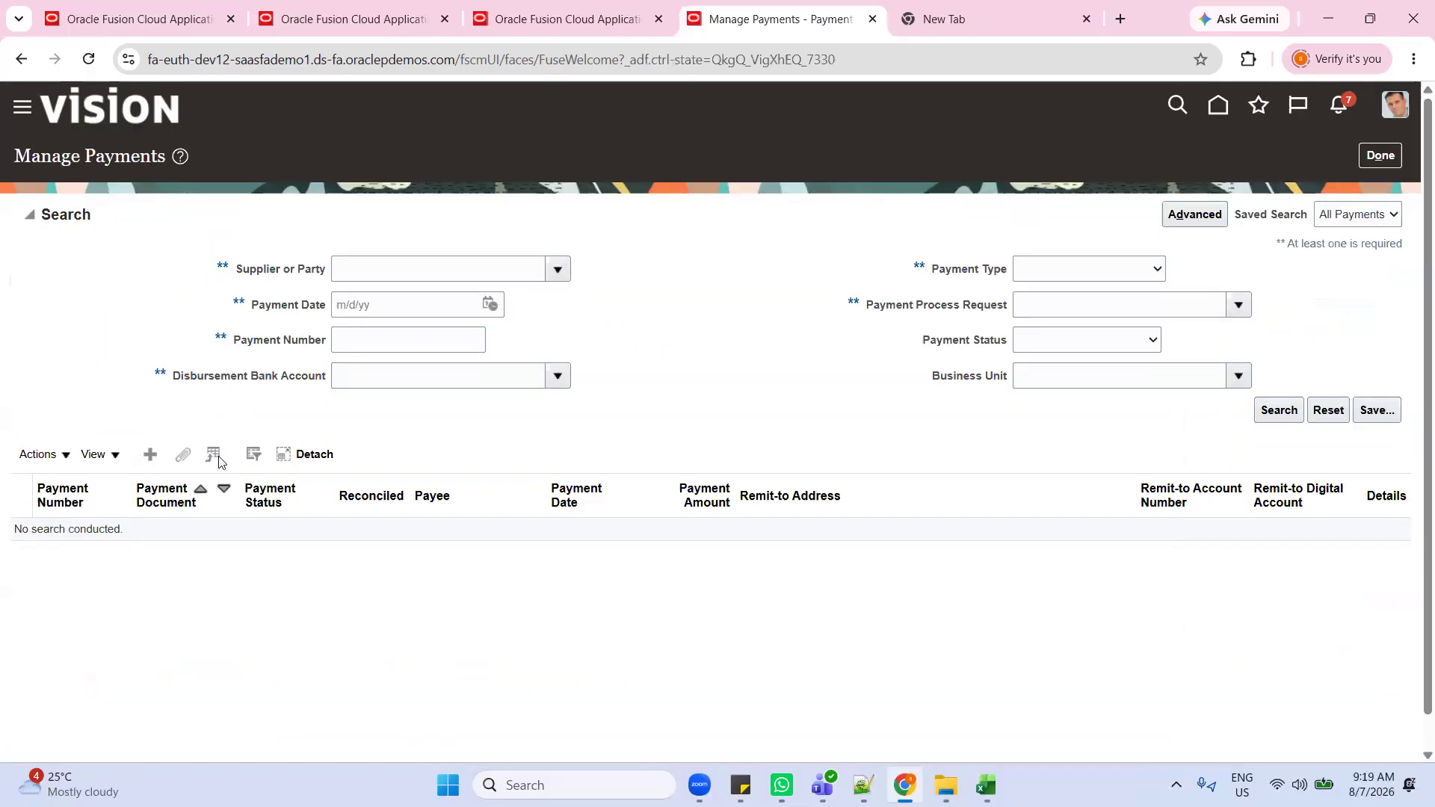
Step: Search for payment number 8986 and open the matching payment record
{"action": "left_click", "coordinate": [396, 342]}
{"action": "type", "text": "8986"}
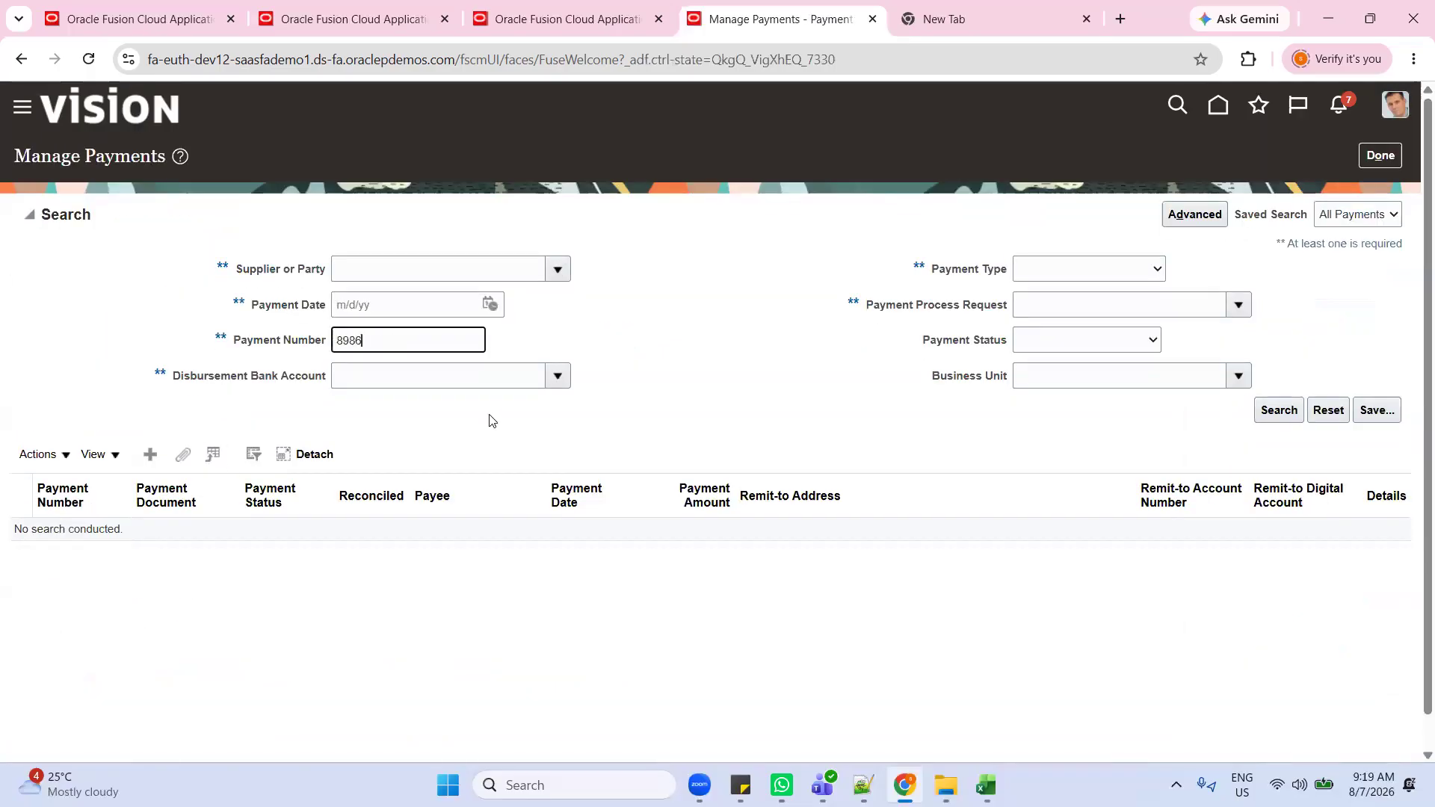
{"action": "key", "text": "Return"}
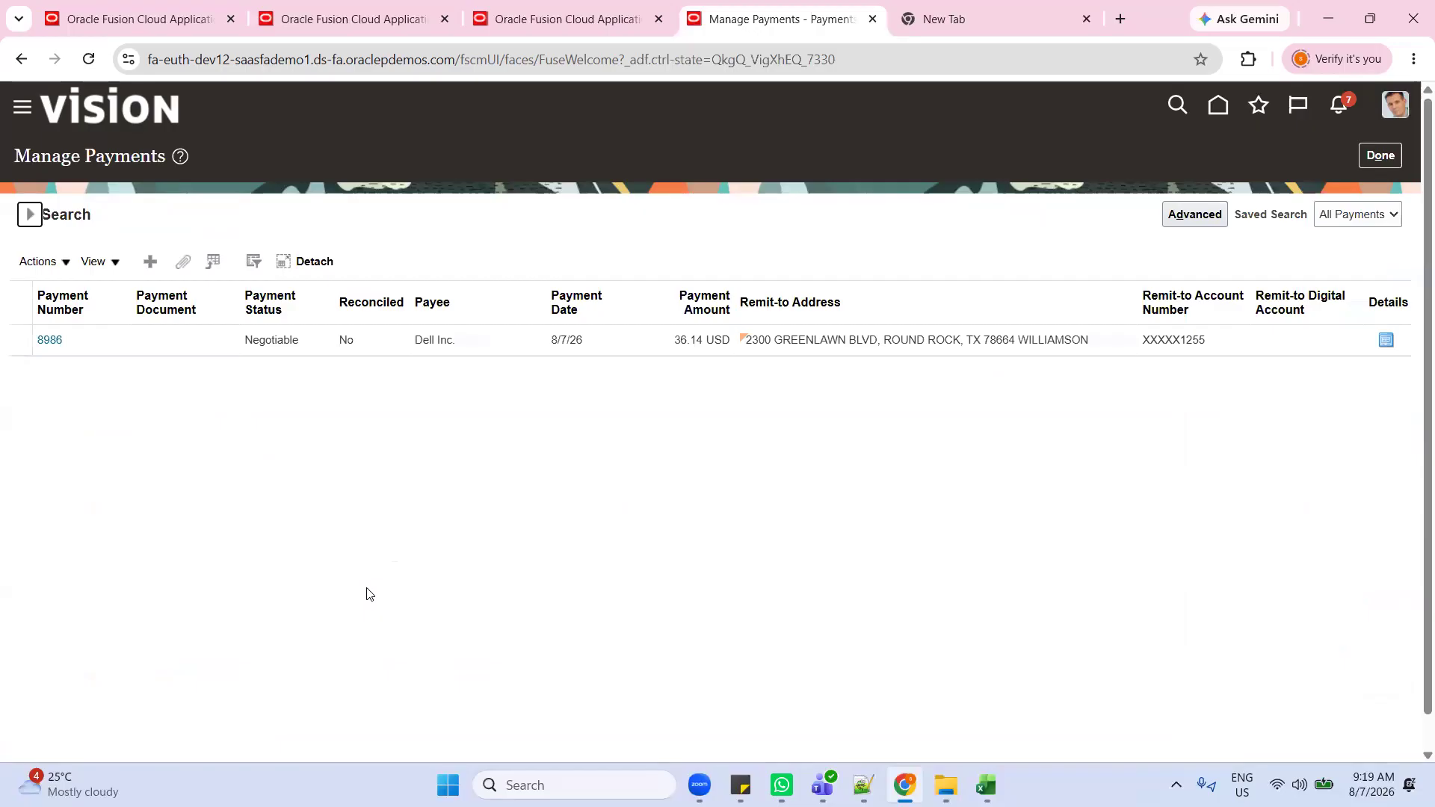
{"action": "left_click", "coordinate": [49, 340]}
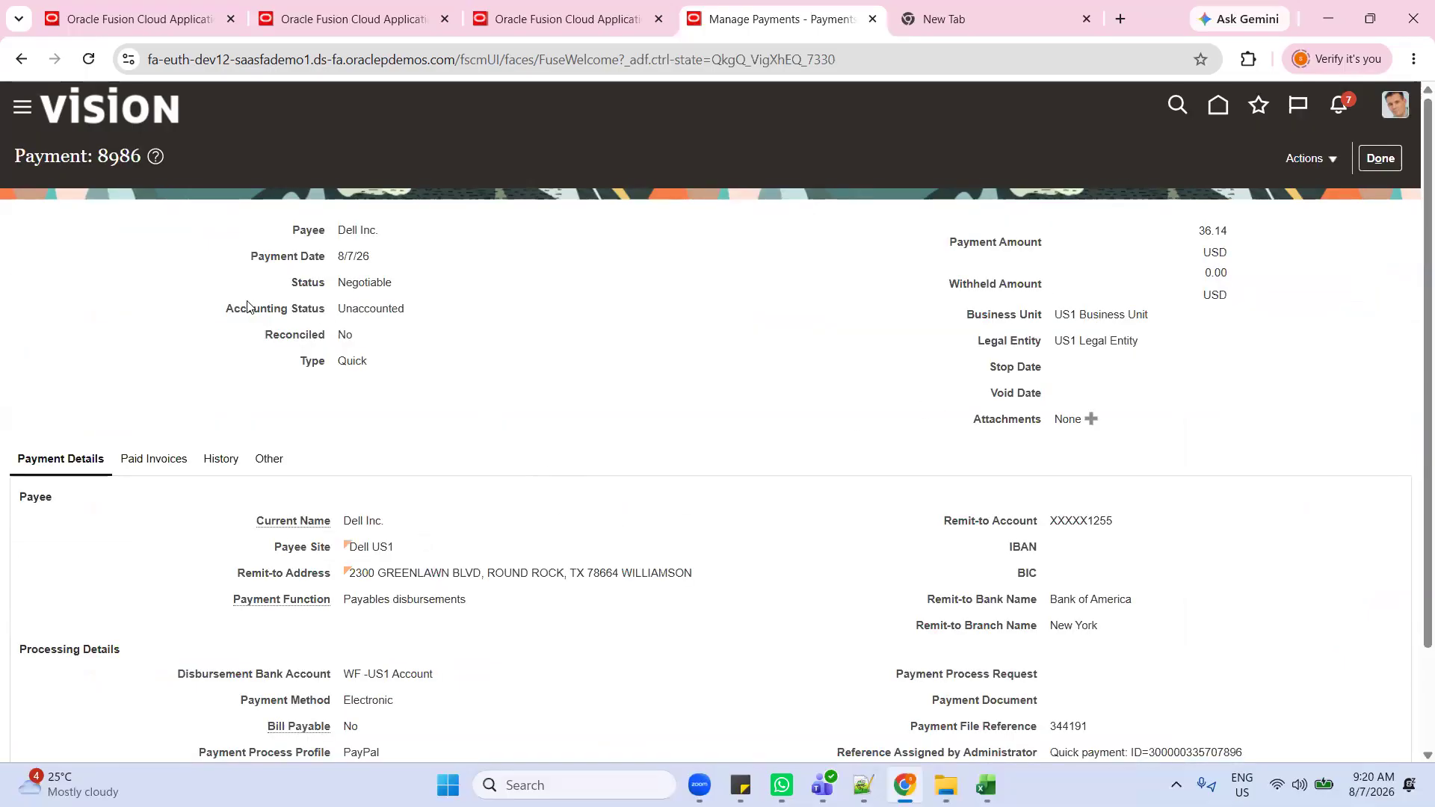
Step: Check the payment's accounting status and post the payment to the ledger
{"action": "left_click_drag", "start_coordinate": [224, 308], "coordinate": [248, 307]}
{"action": "left_click", "coordinate": [339, 316]}
{"action": "left_click_drag", "start_coordinate": [339, 315], "coordinate": [413, 320]}
{"action": "left_click", "coordinate": [476, 322]}
{"action": "left_click", "coordinate": [1325, 160]}
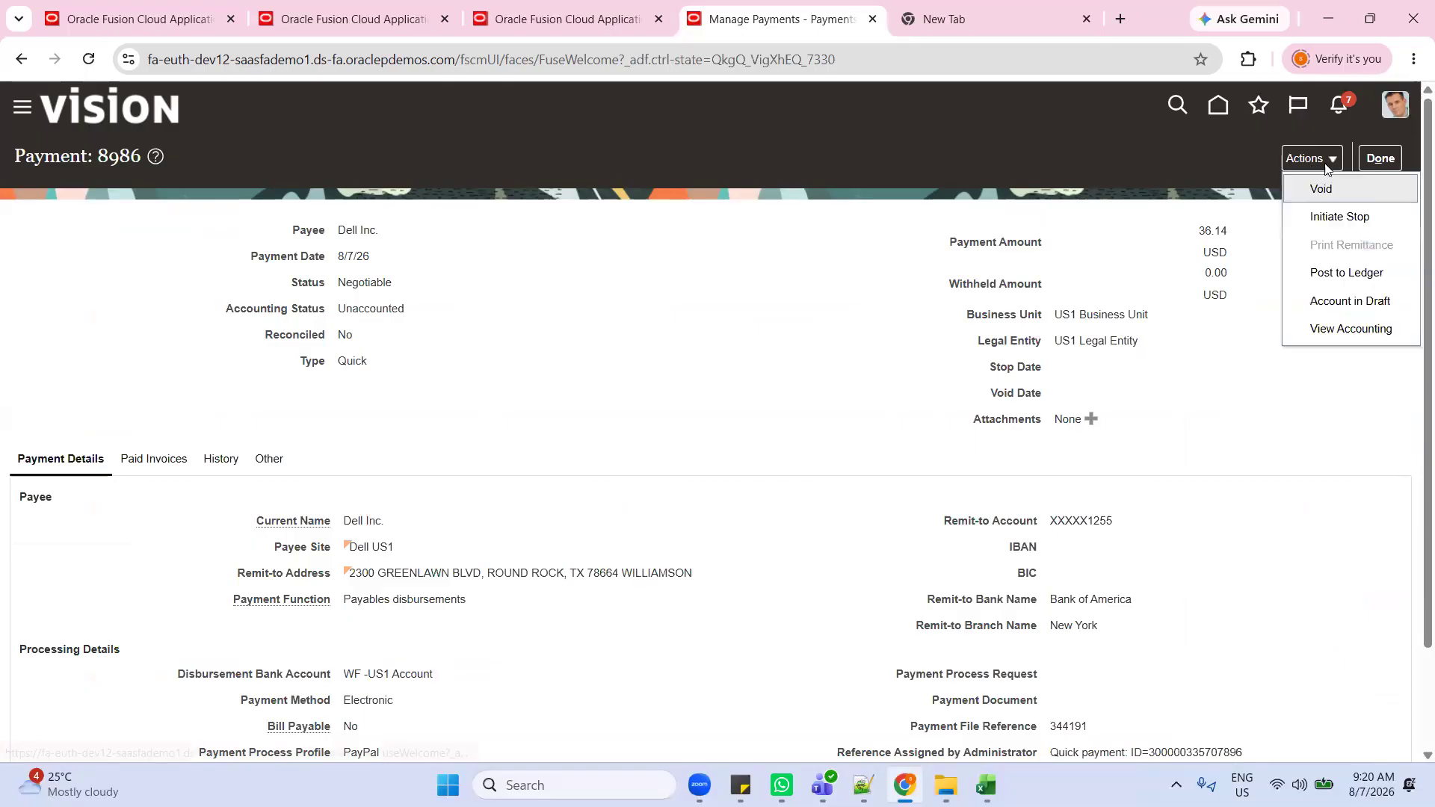
{"action": "left_click", "coordinate": [1352, 276]}
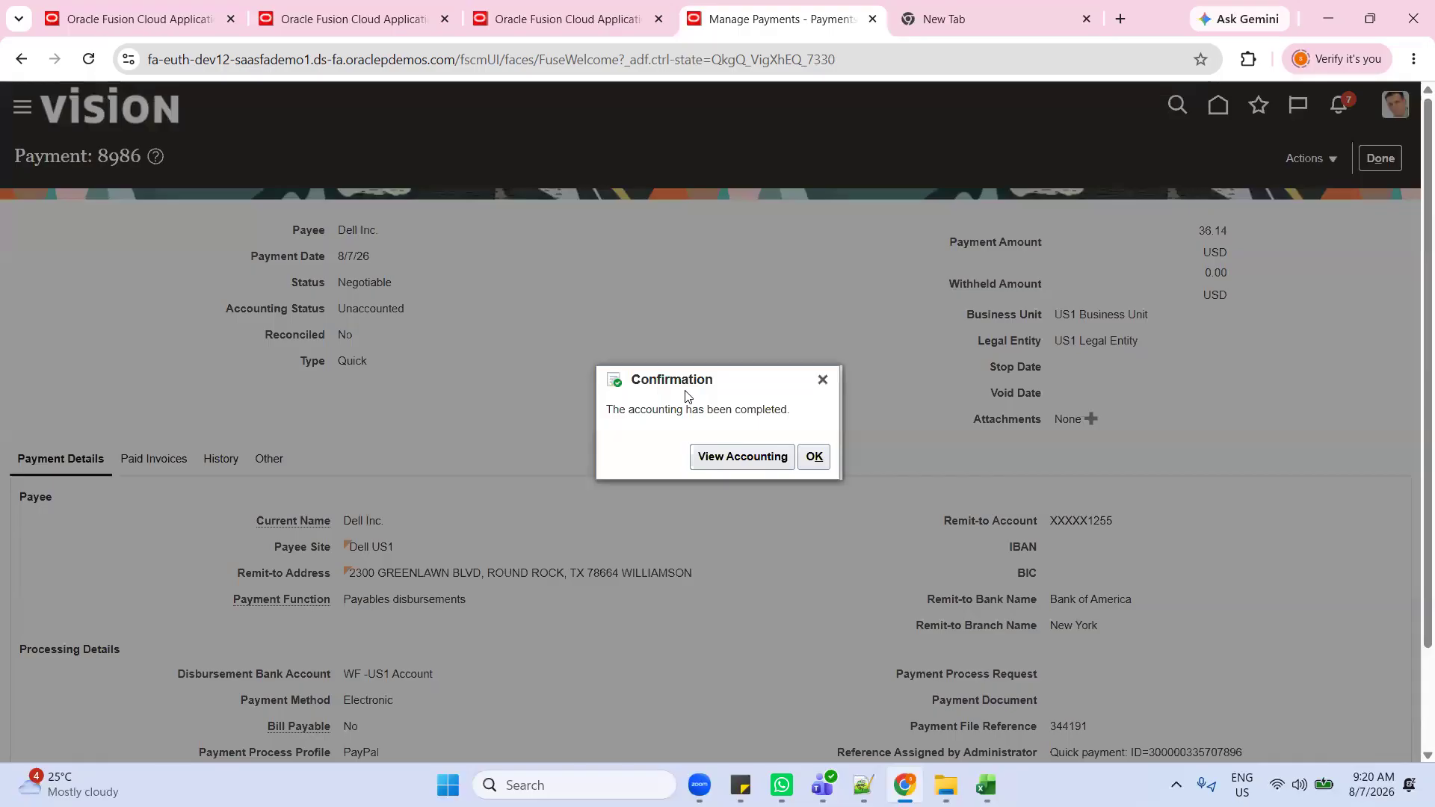
Step: View the accounting lines created for the payment, then close them and return to the payment search
{"action": "left_click", "coordinate": [719, 467]}
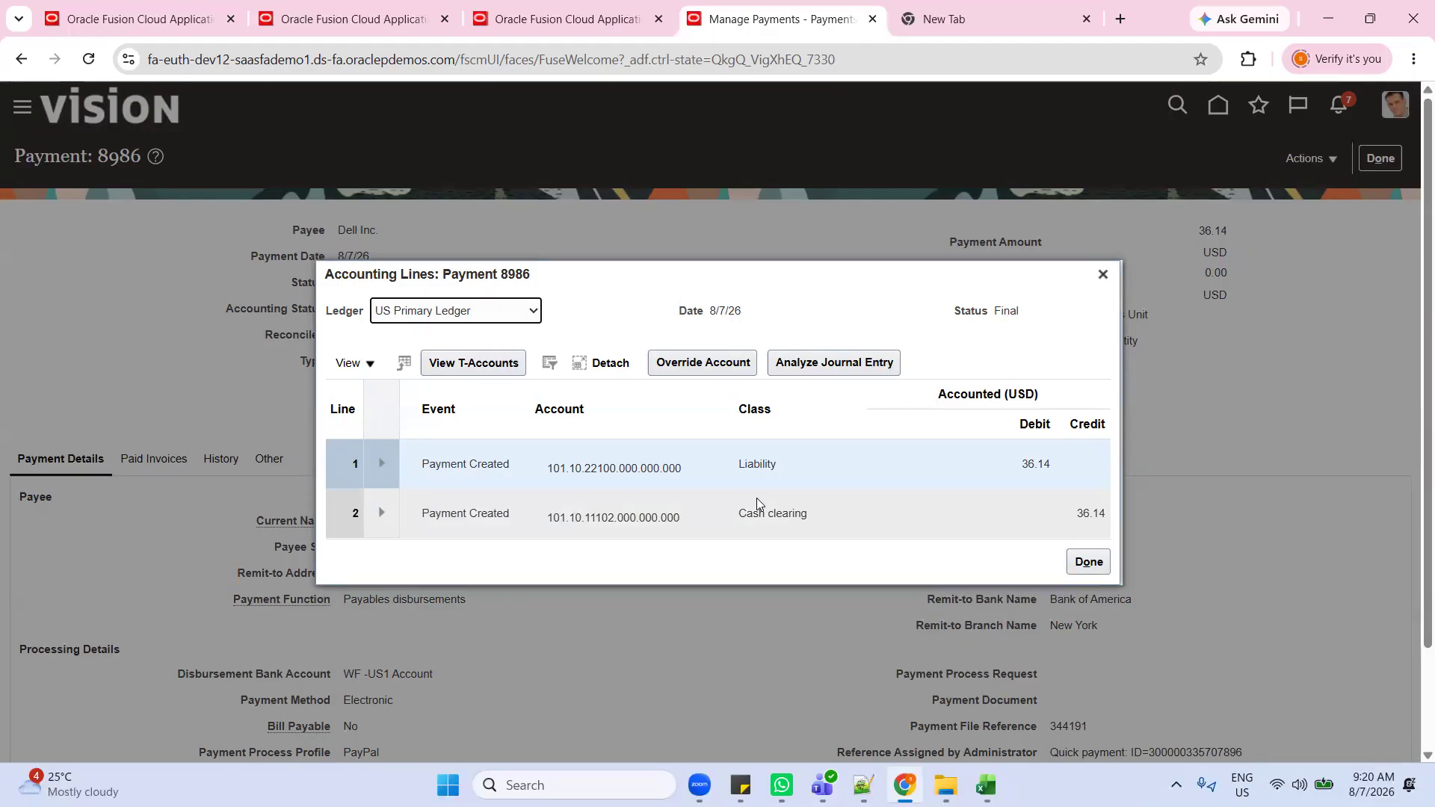
{"action": "left_click", "coordinate": [1094, 562]}
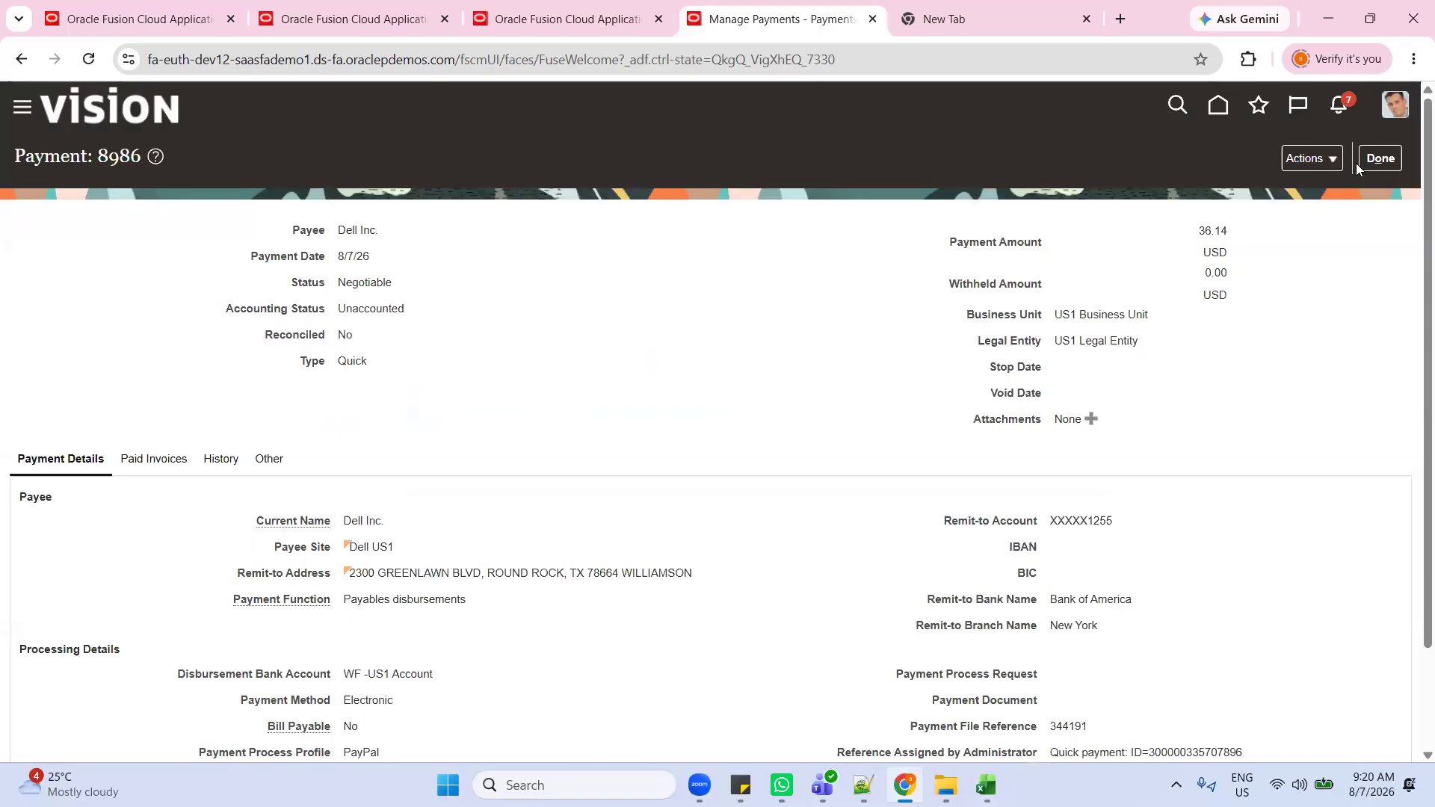
{"action": "left_click", "coordinate": [1382, 158]}
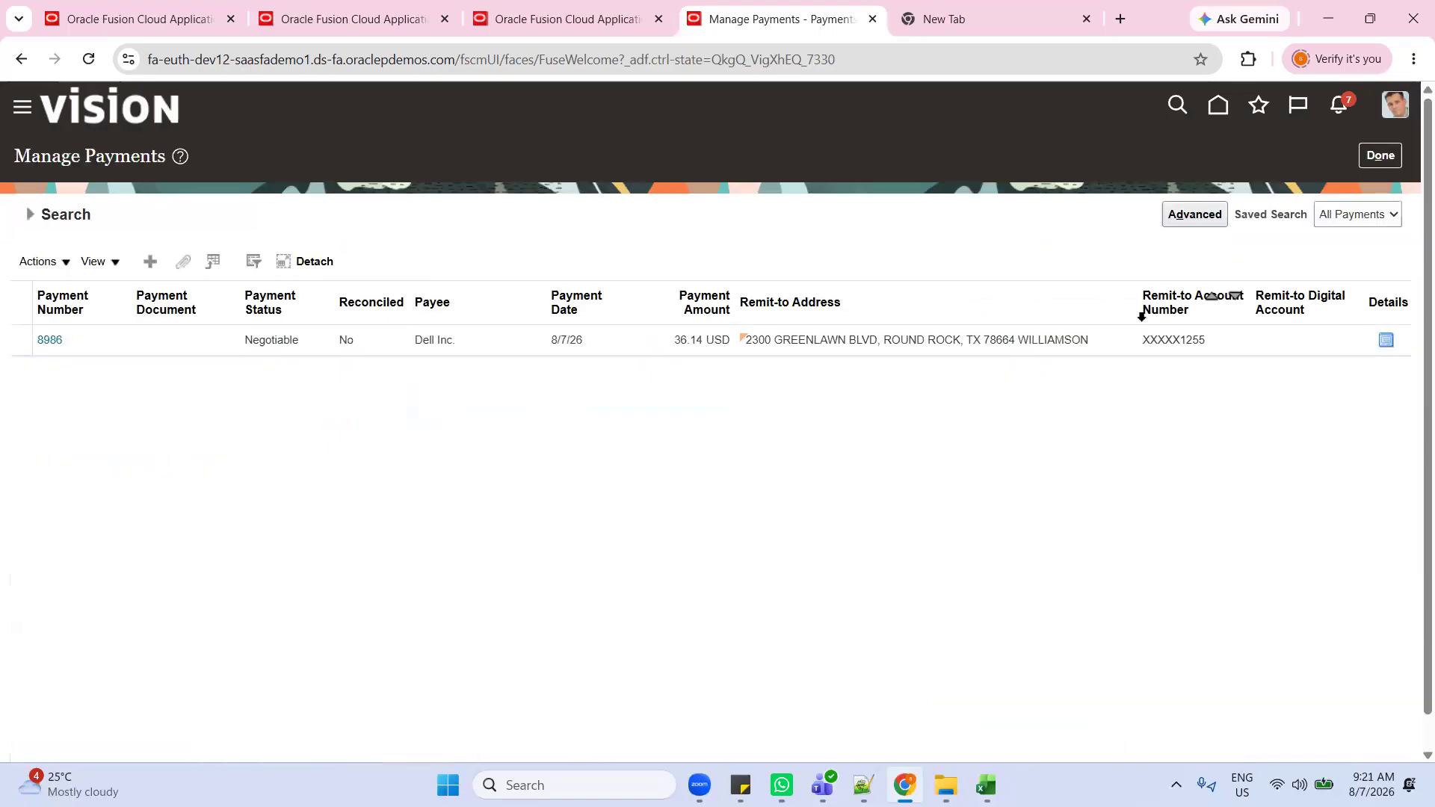
Step: Rerun the payment search and reopen payment 8986 to check its accounting status
{"action": "left_click", "coordinate": [30, 215]}
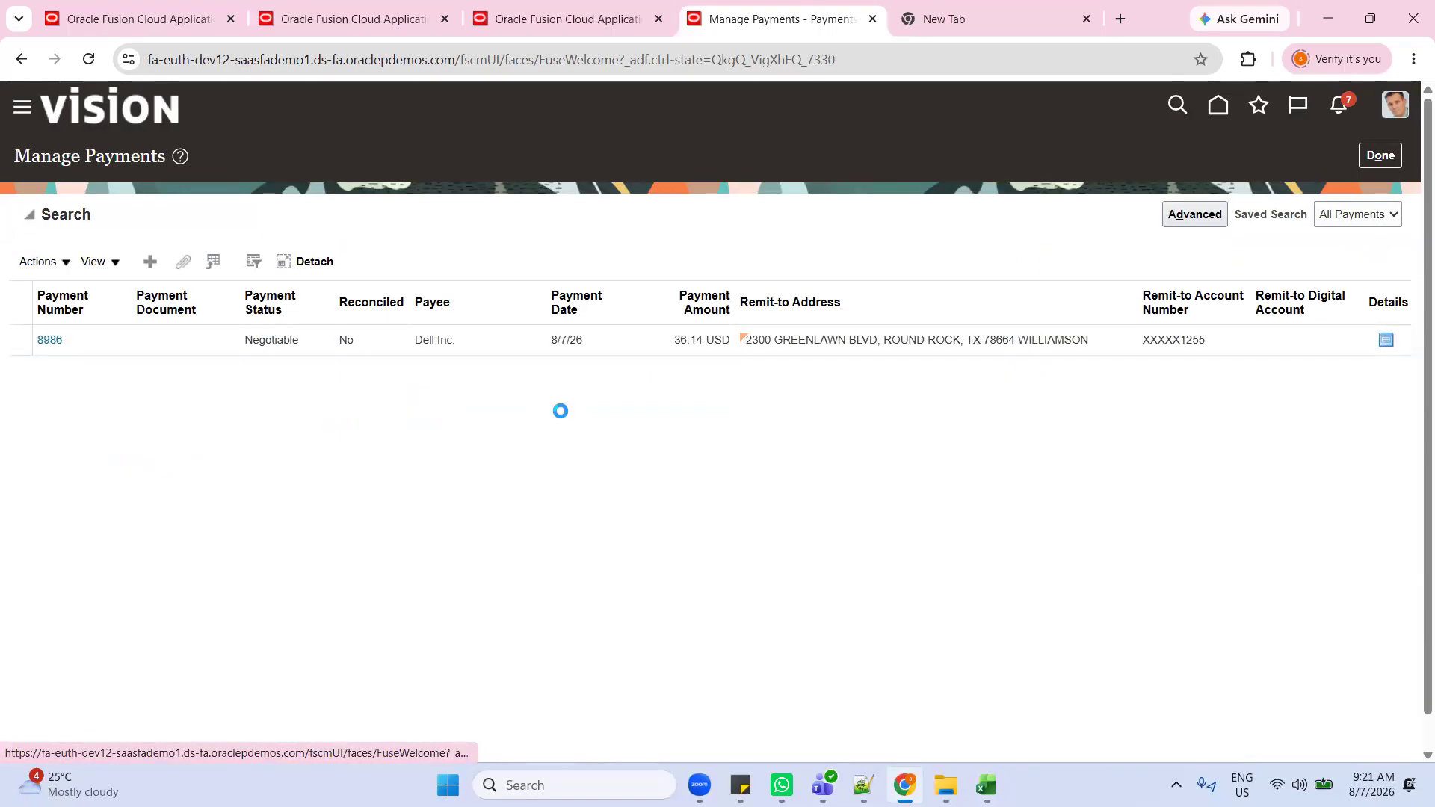
{"action": "left_click", "coordinate": [1279, 414]}
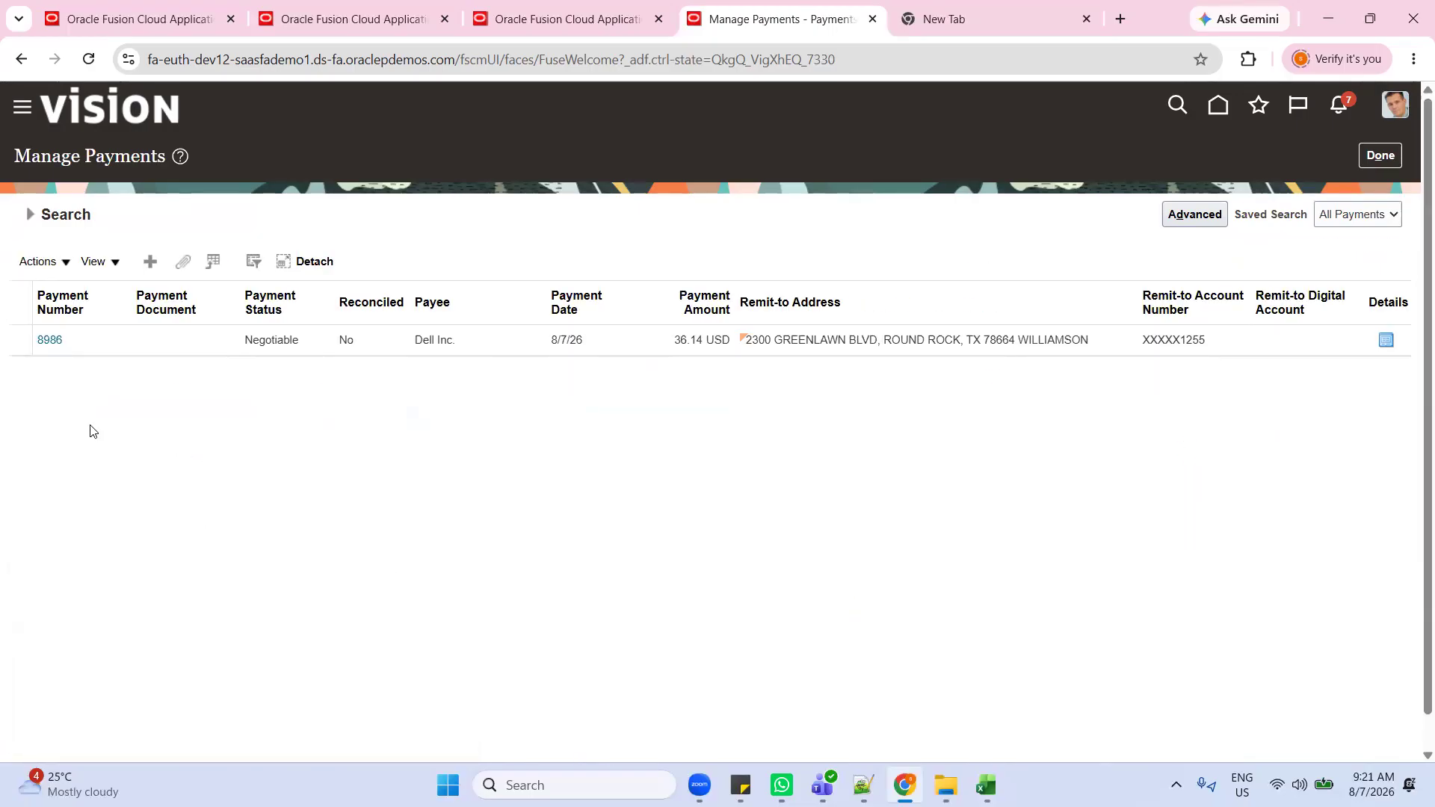
{"action": "left_click", "coordinate": [50, 342]}
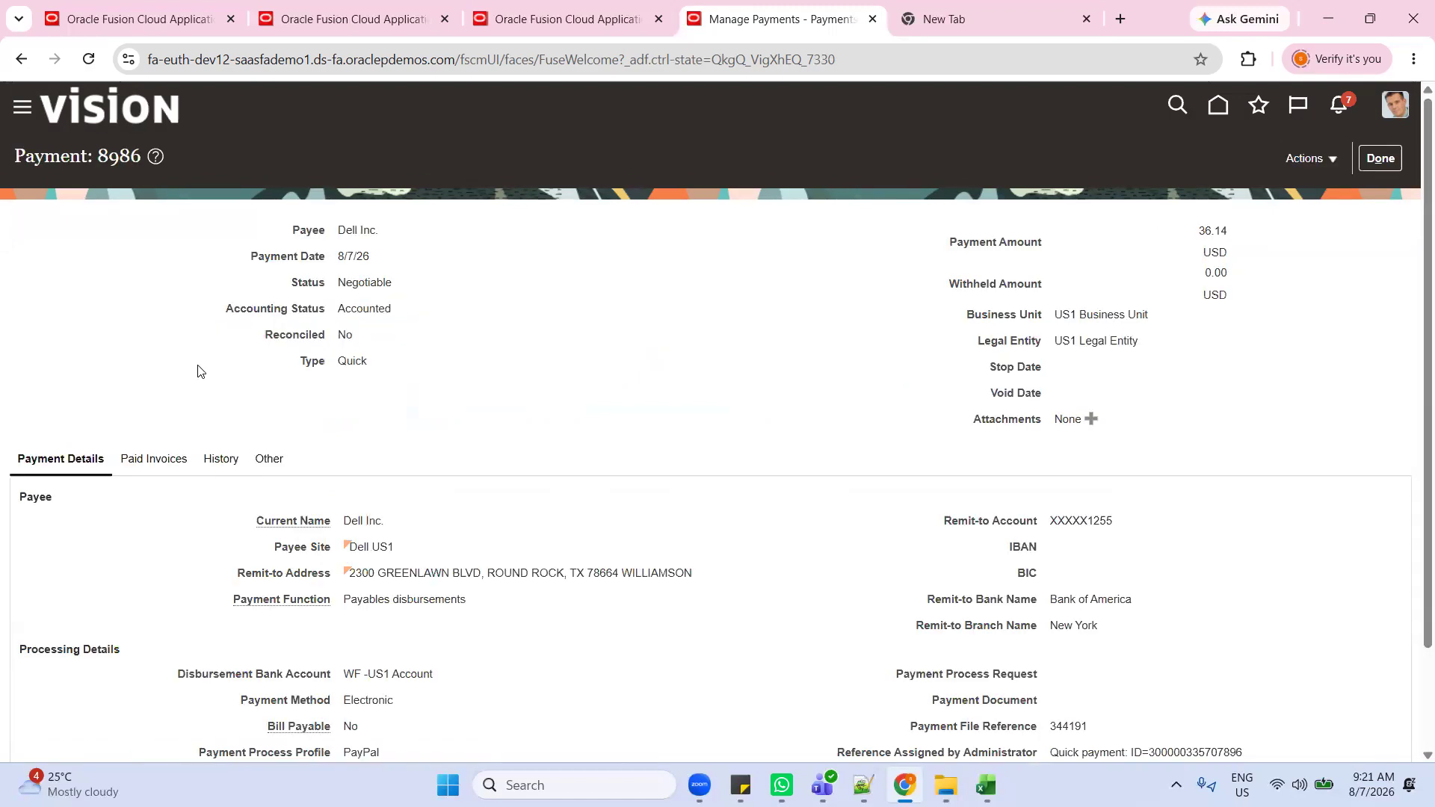
{"action": "left_click_drag", "start_coordinate": [225, 317], "coordinate": [416, 314]}
{"action": "left_click", "coordinate": [427, 329]}
{"action": "left_click", "coordinate": [420, 379]}
Step: View the payment's accounting, expand the details of the Liability line and copy its journal batch name
{"action": "left_click", "coordinate": [1329, 162]}
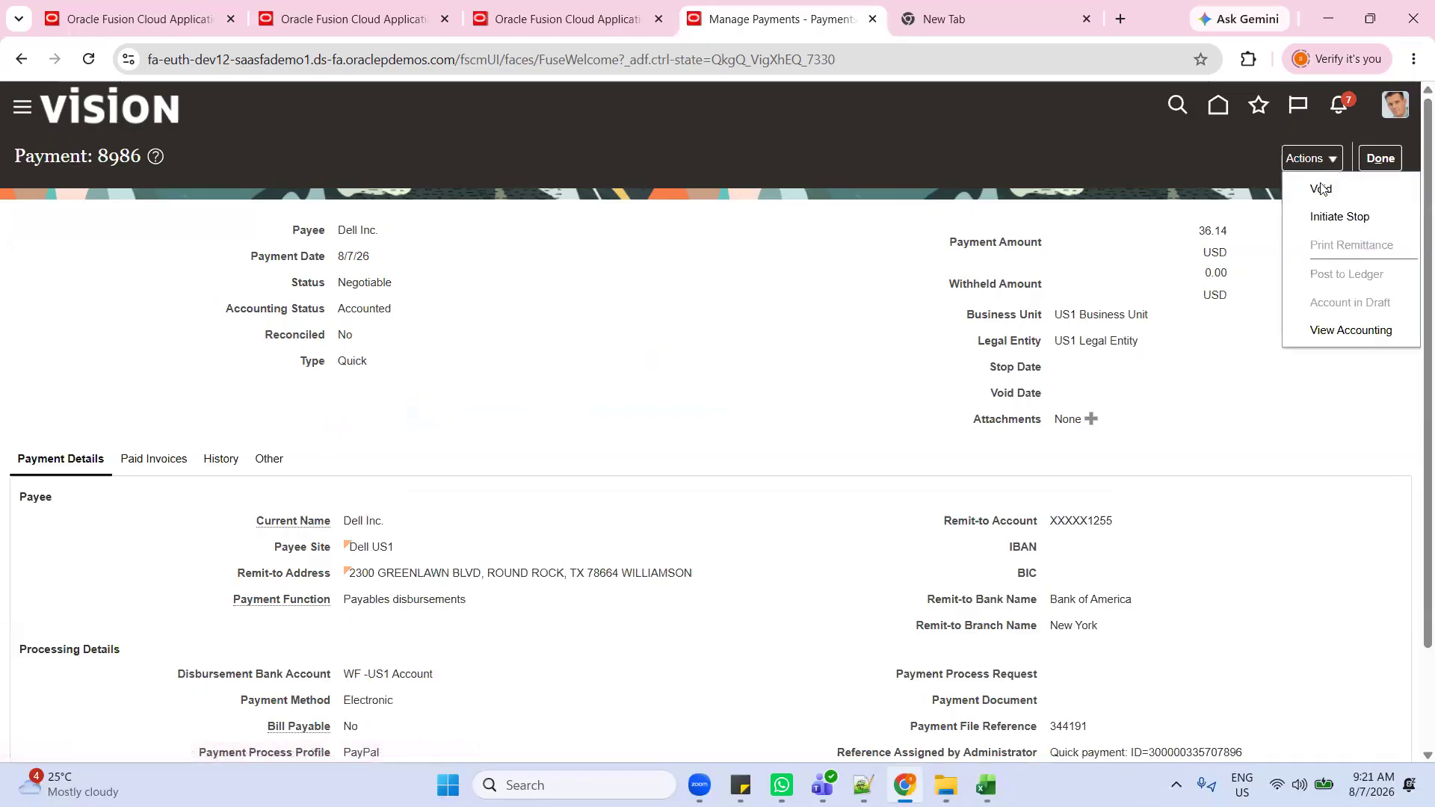
{"action": "left_click", "coordinate": [1353, 332]}
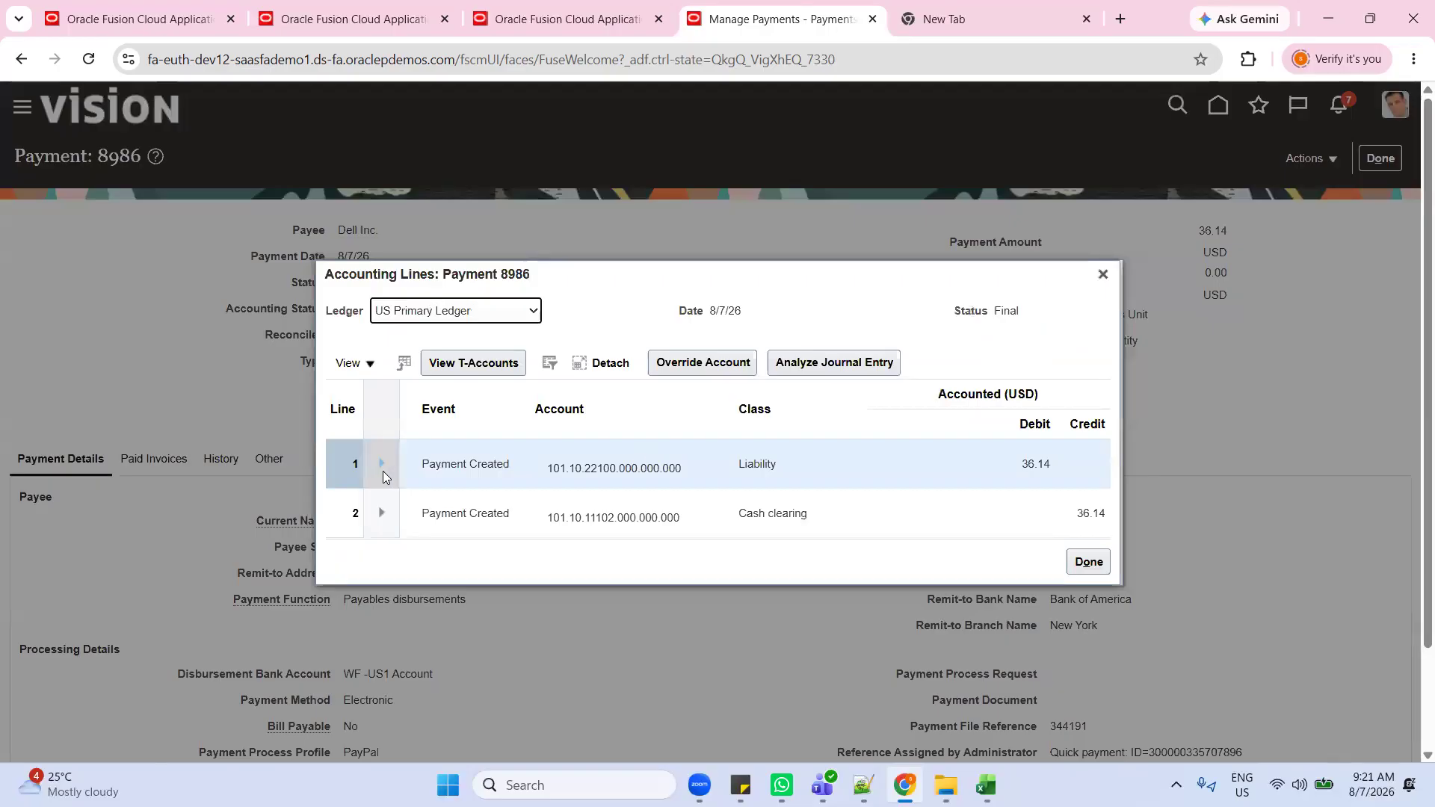
{"action": "left_click", "coordinate": [378, 467]}
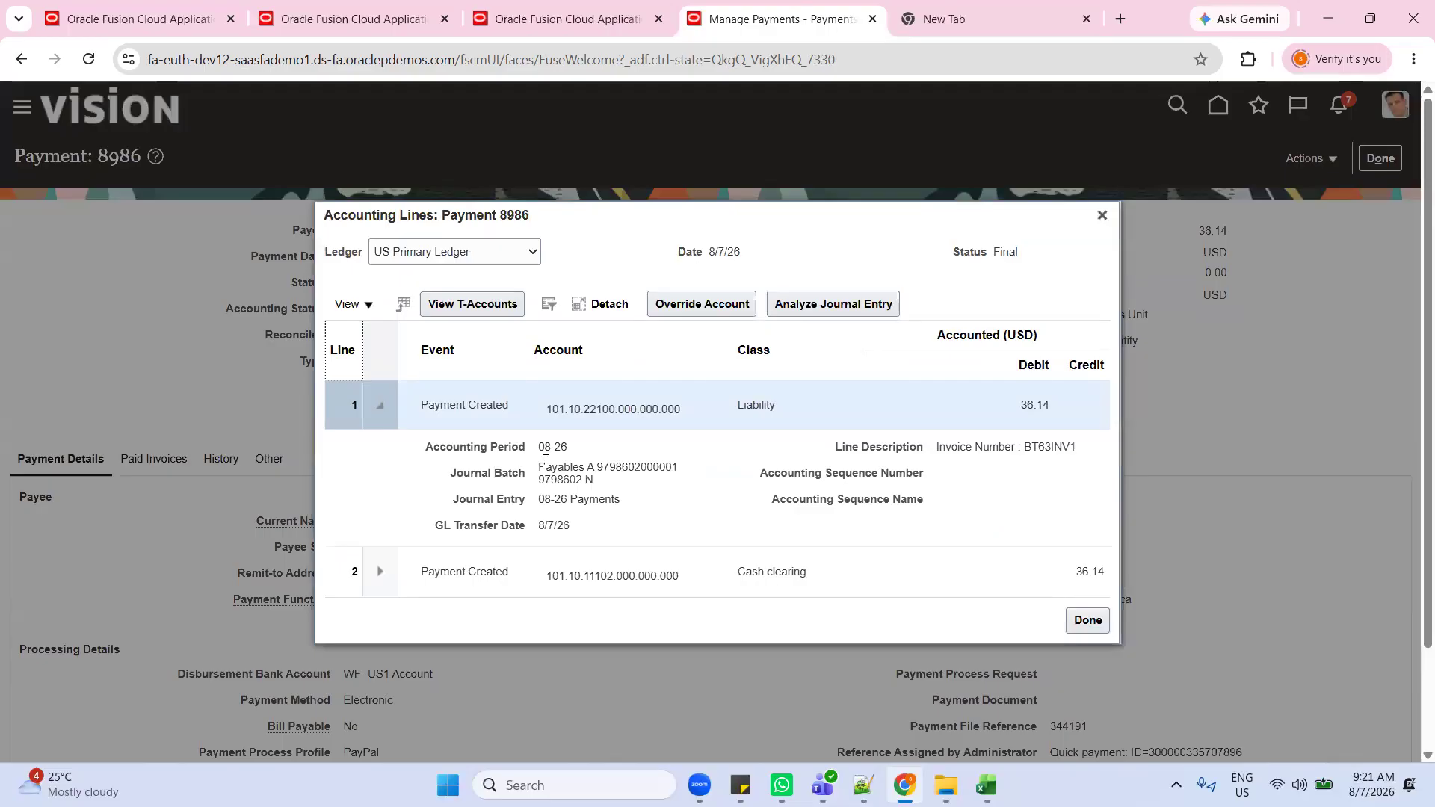
{"action": "left_click_drag", "start_coordinate": [537, 447], "coordinate": [576, 454]}
{"action": "left_click_drag", "start_coordinate": [537, 473], "coordinate": [625, 503]}
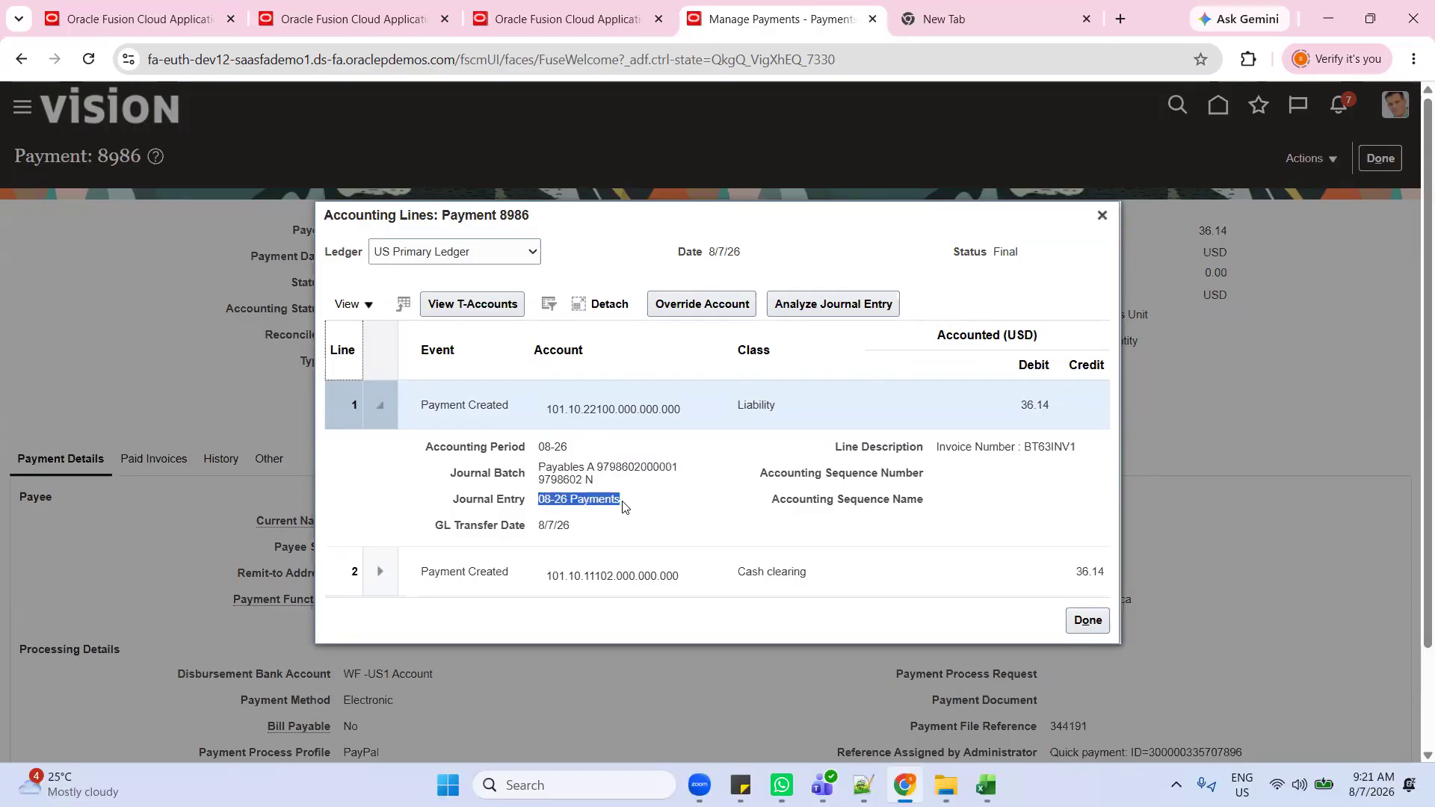
{"action": "left_click_drag", "start_coordinate": [540, 468], "coordinate": [592, 476]}
{"action": "key", "text": "ctrl+c"}
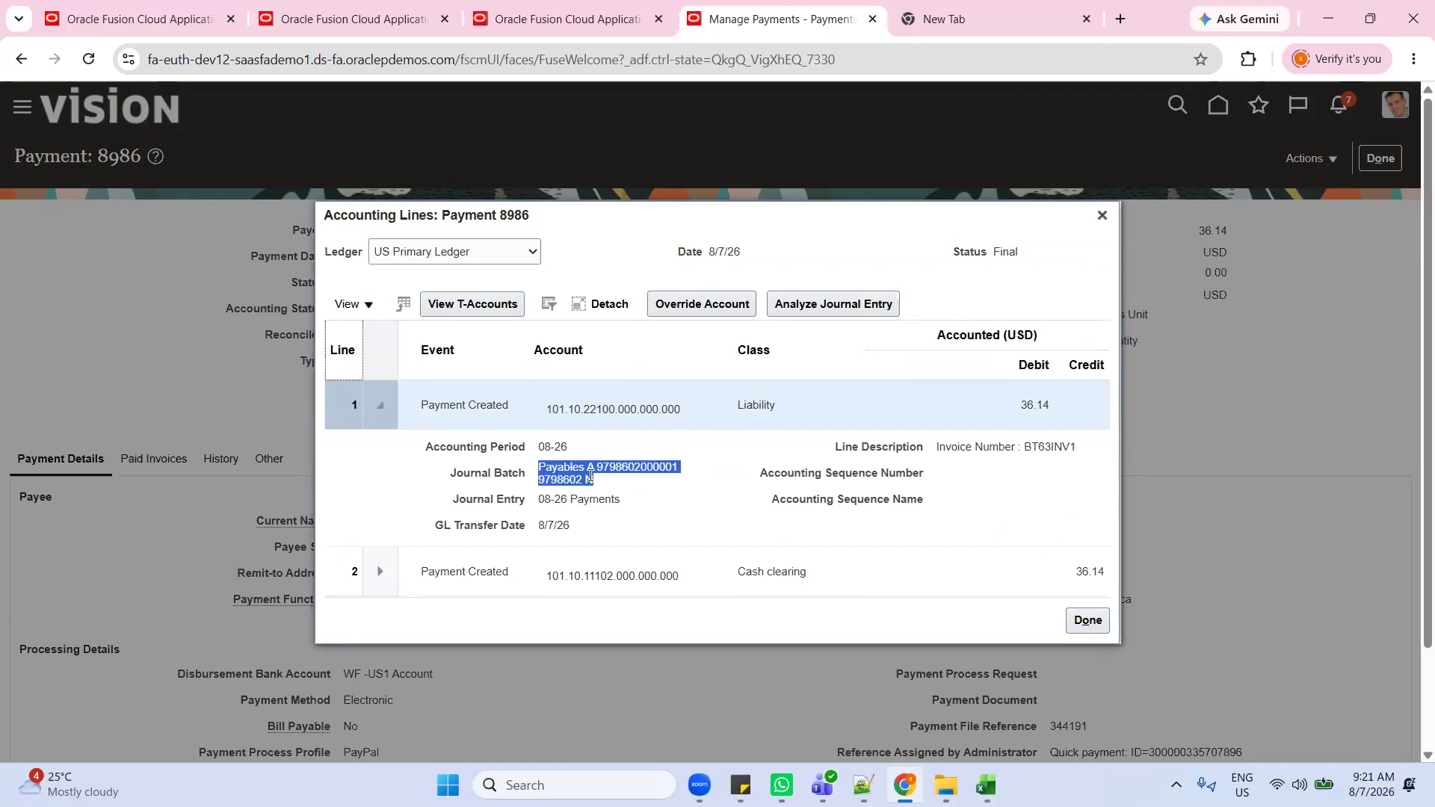
Step: Close the accounting lines and the payment record and return to the home page
{"action": "left_click", "coordinate": [1083, 625]}
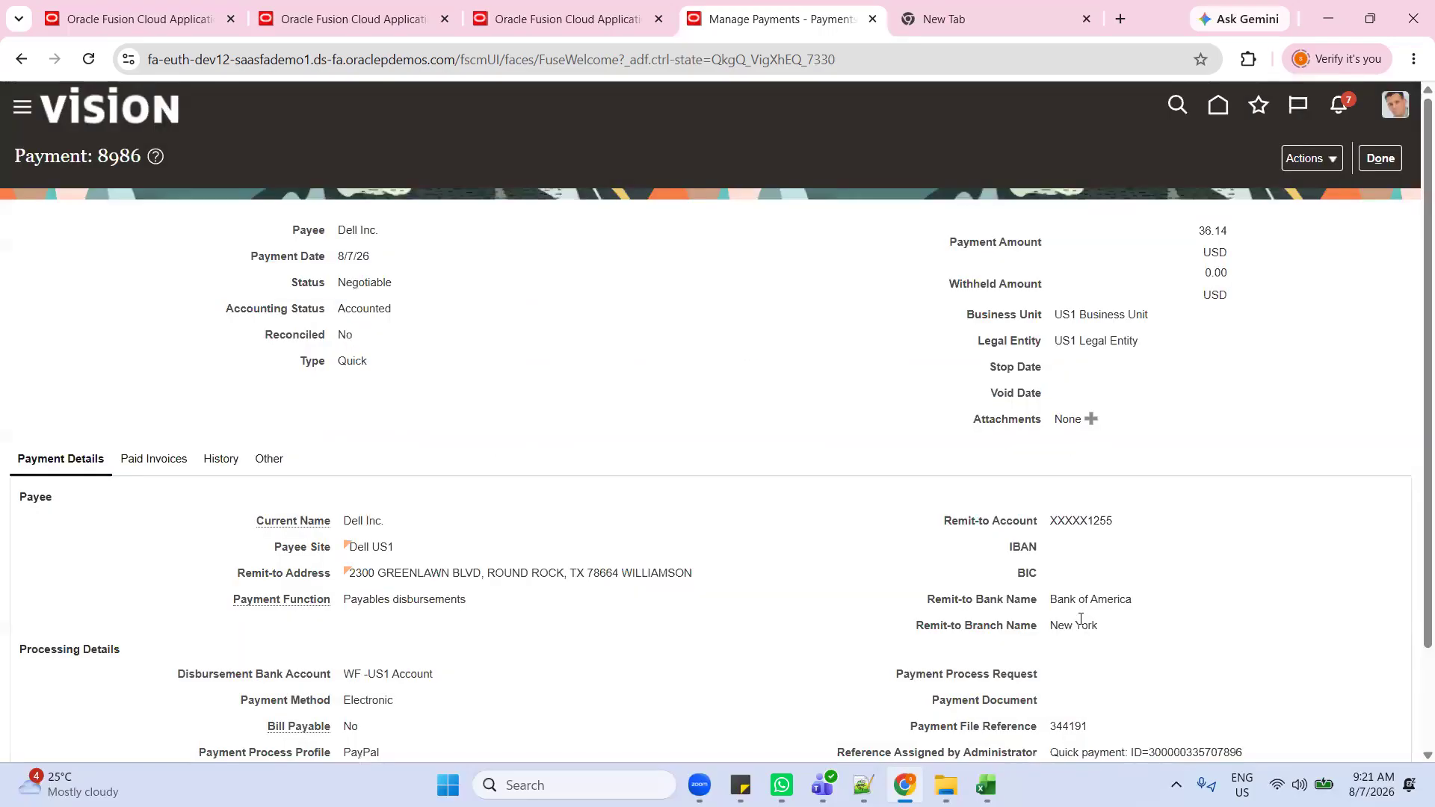
{"action": "left_click", "coordinate": [1380, 157]}
{"action": "left_click", "coordinate": [1221, 112]}
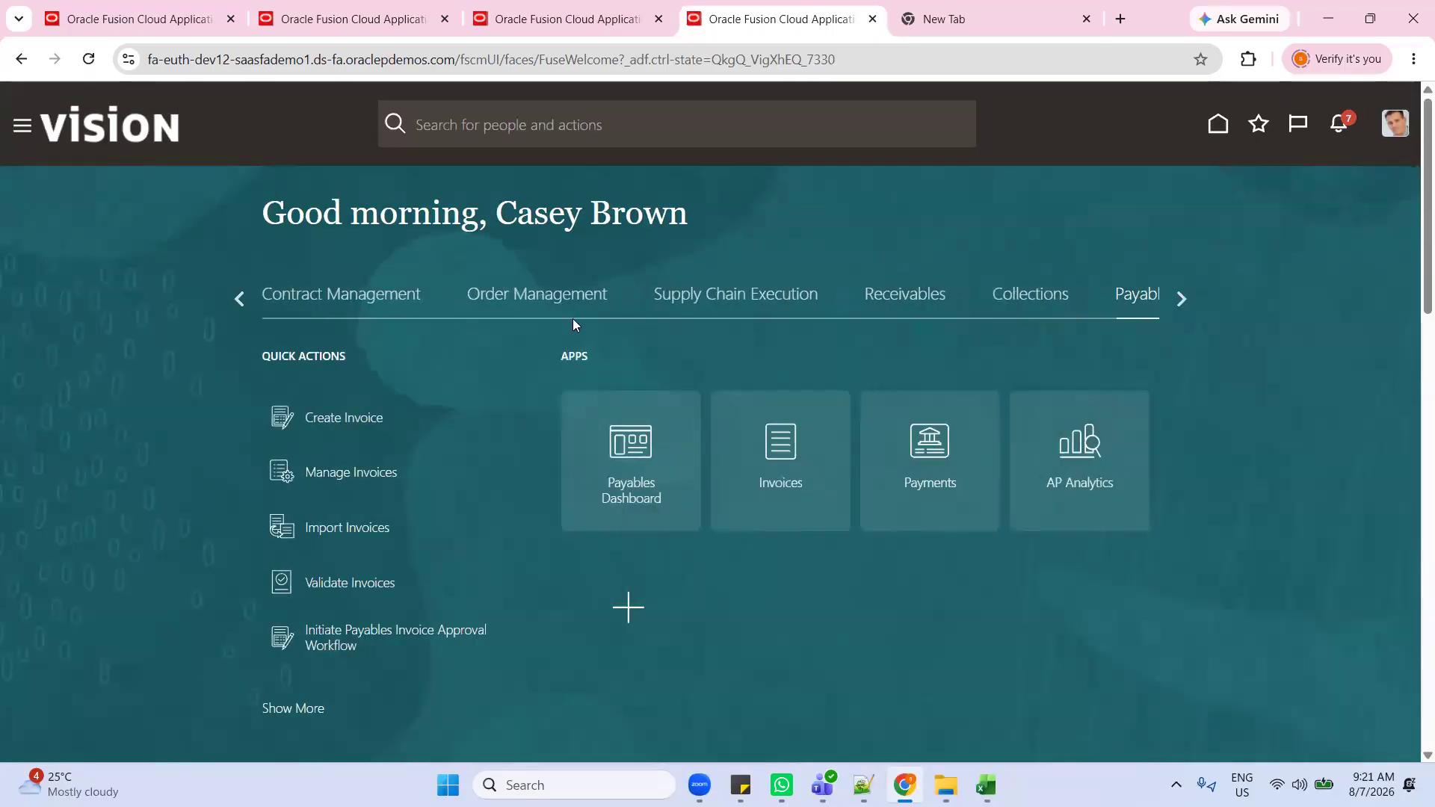
Step: Open the Manage Journals page through the Journals app in General Accounting
{"action": "left_click", "coordinate": [1177, 299]}
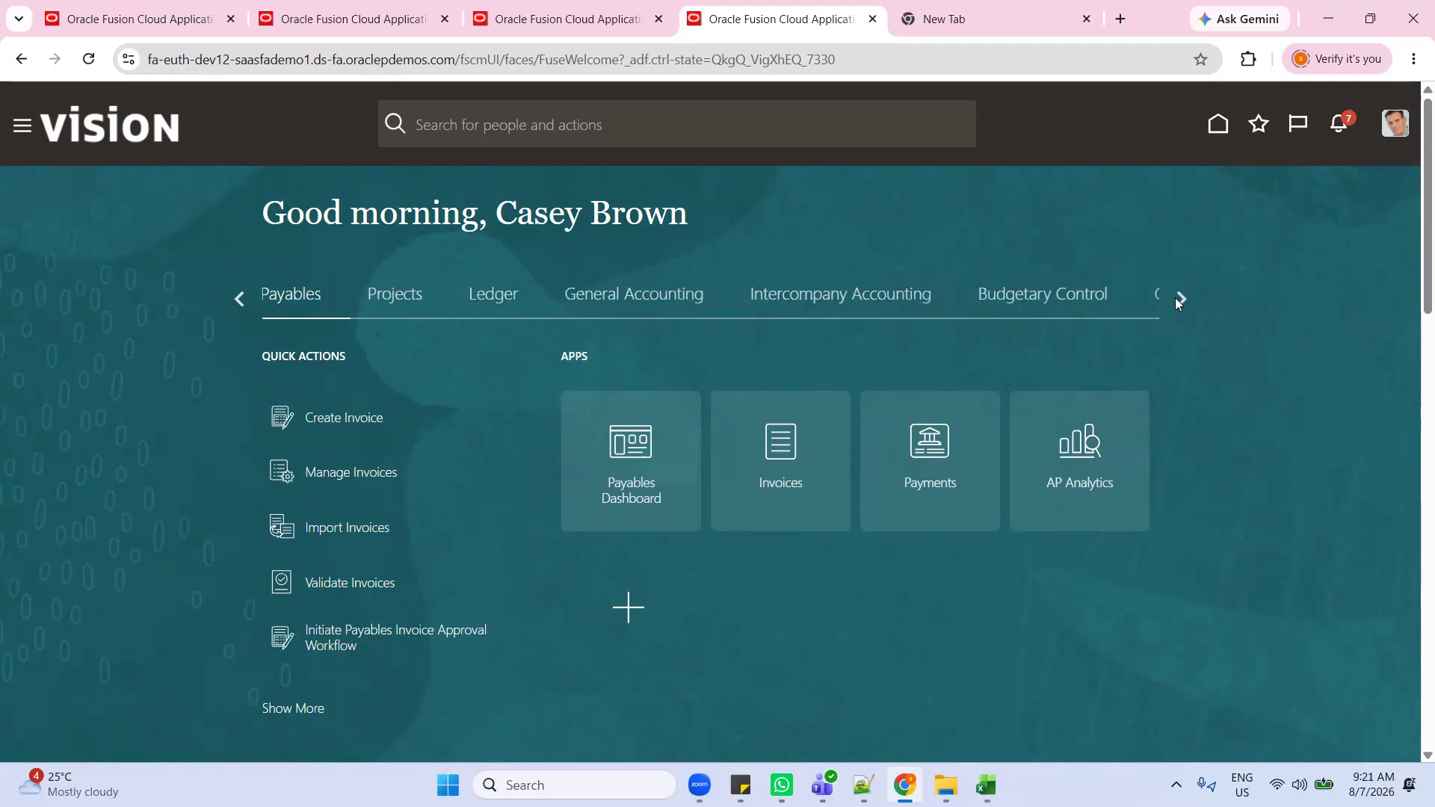
{"action": "left_click", "coordinate": [592, 299]}
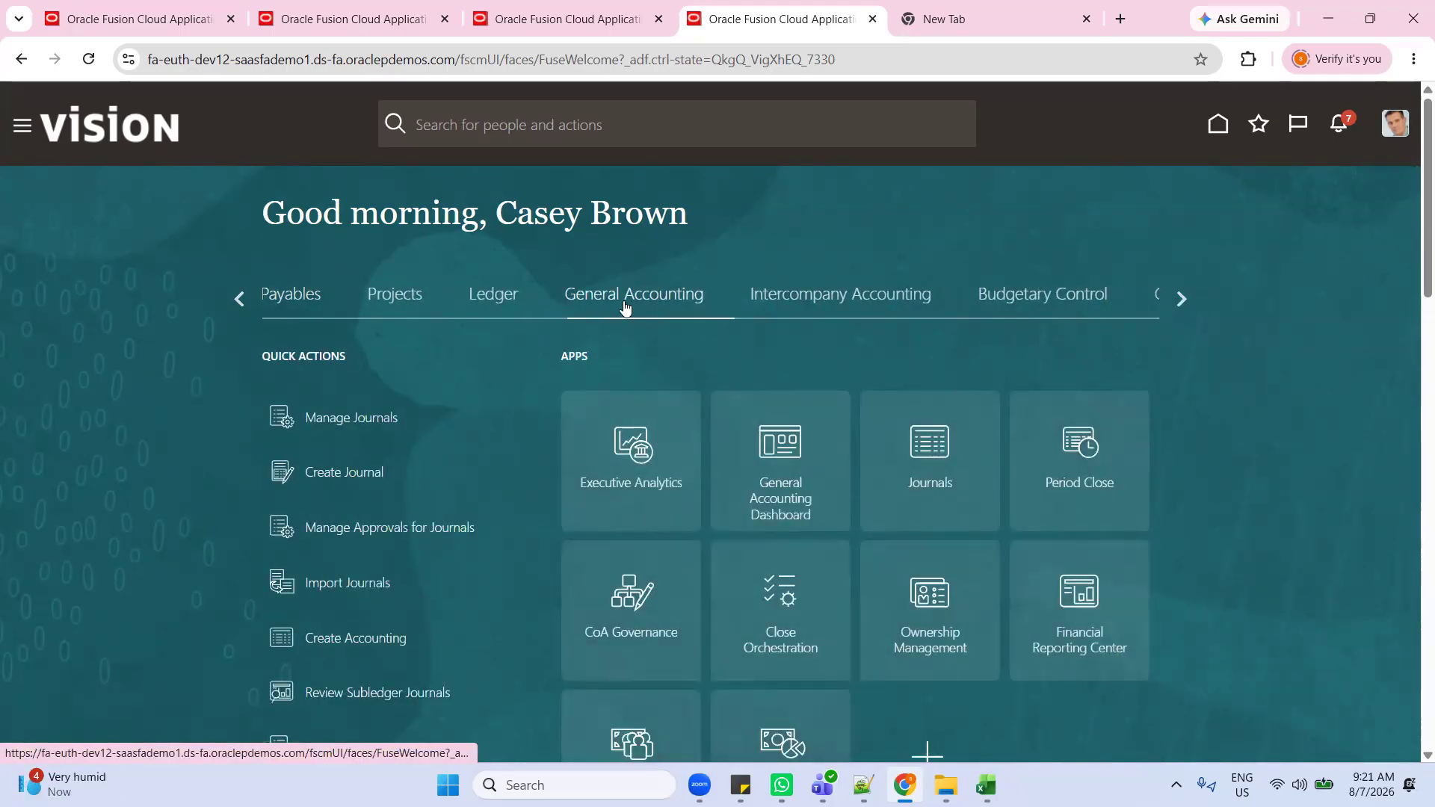
{"action": "left_click", "coordinate": [927, 434]}
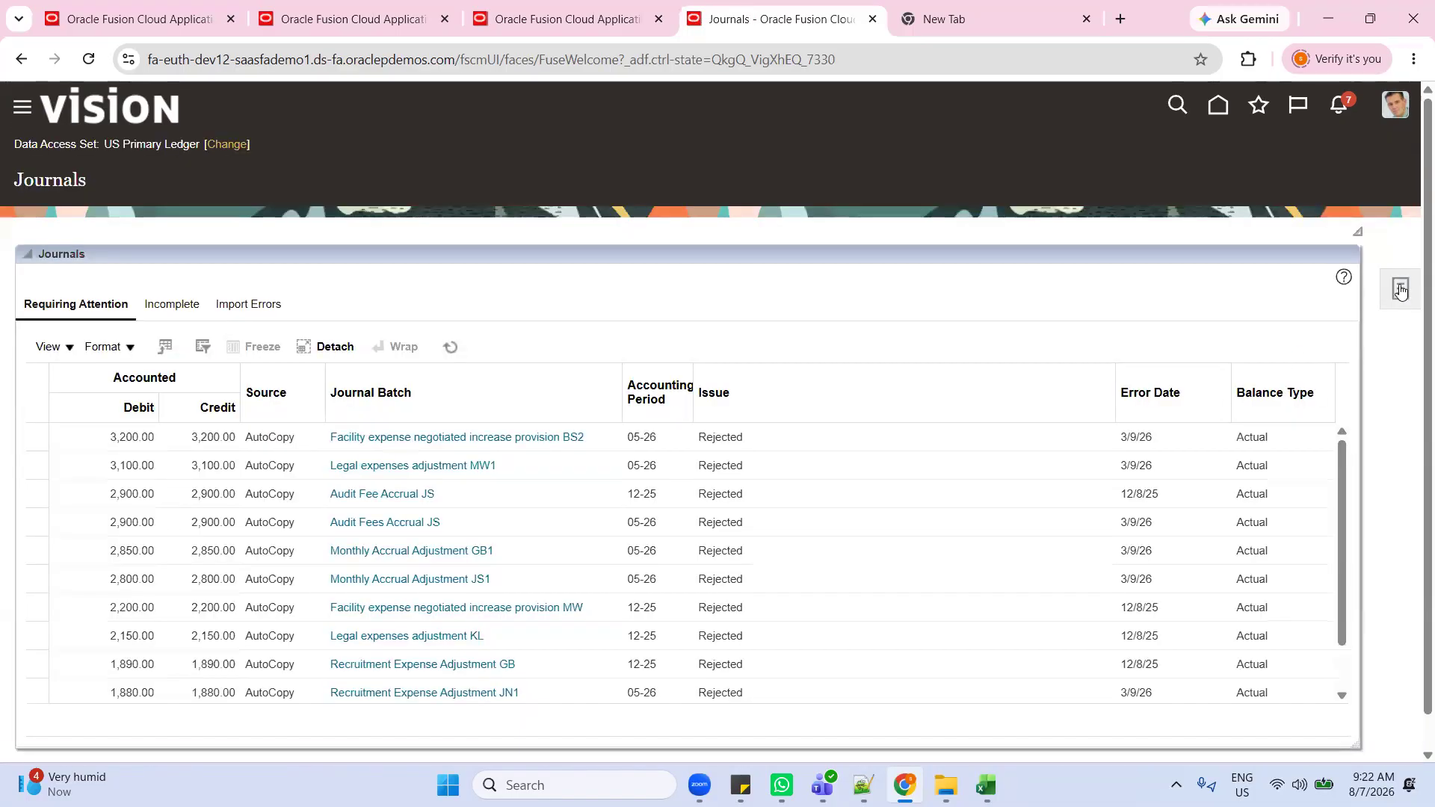
{"action": "left_click", "coordinate": [1400, 290]}
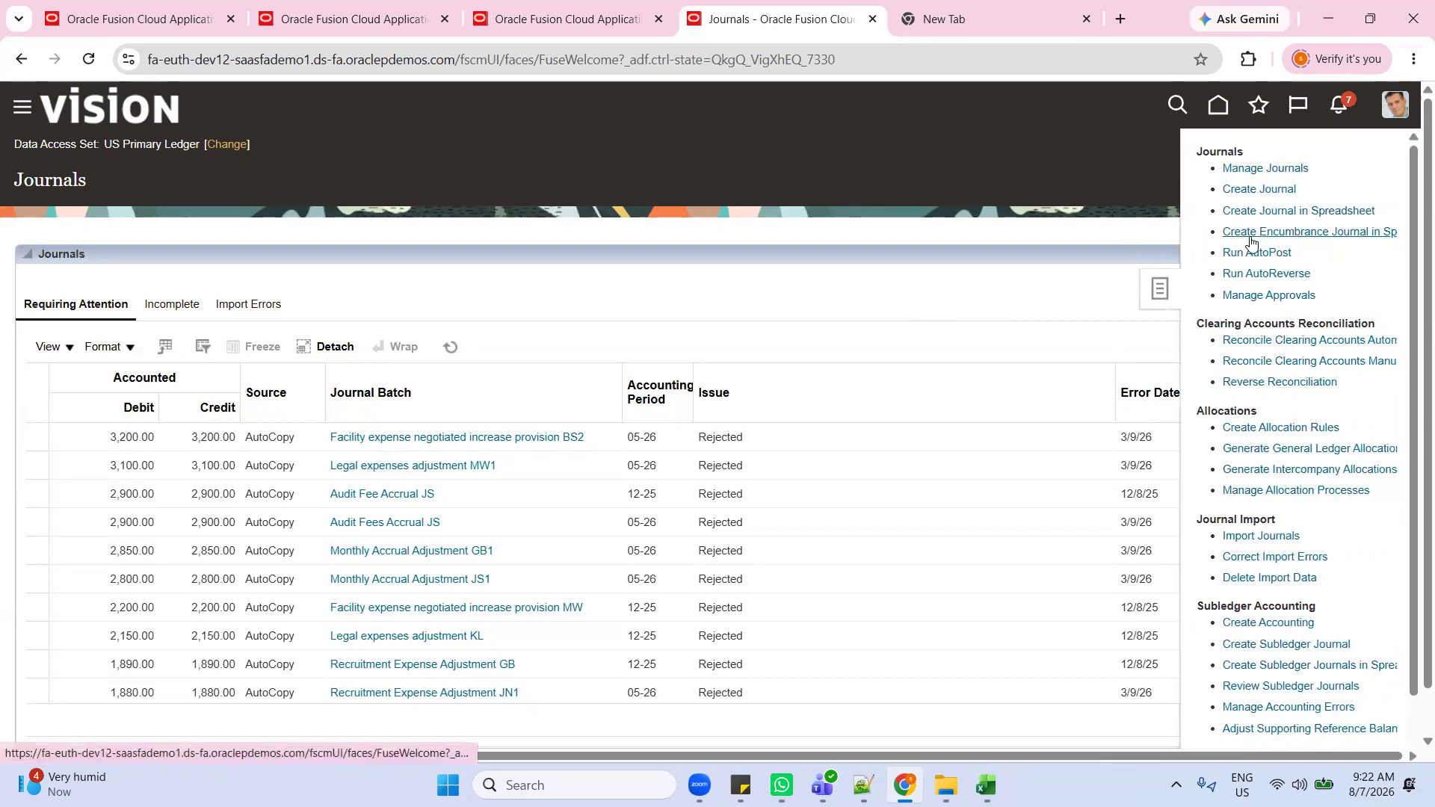
{"action": "left_click", "coordinate": [1254, 170]}
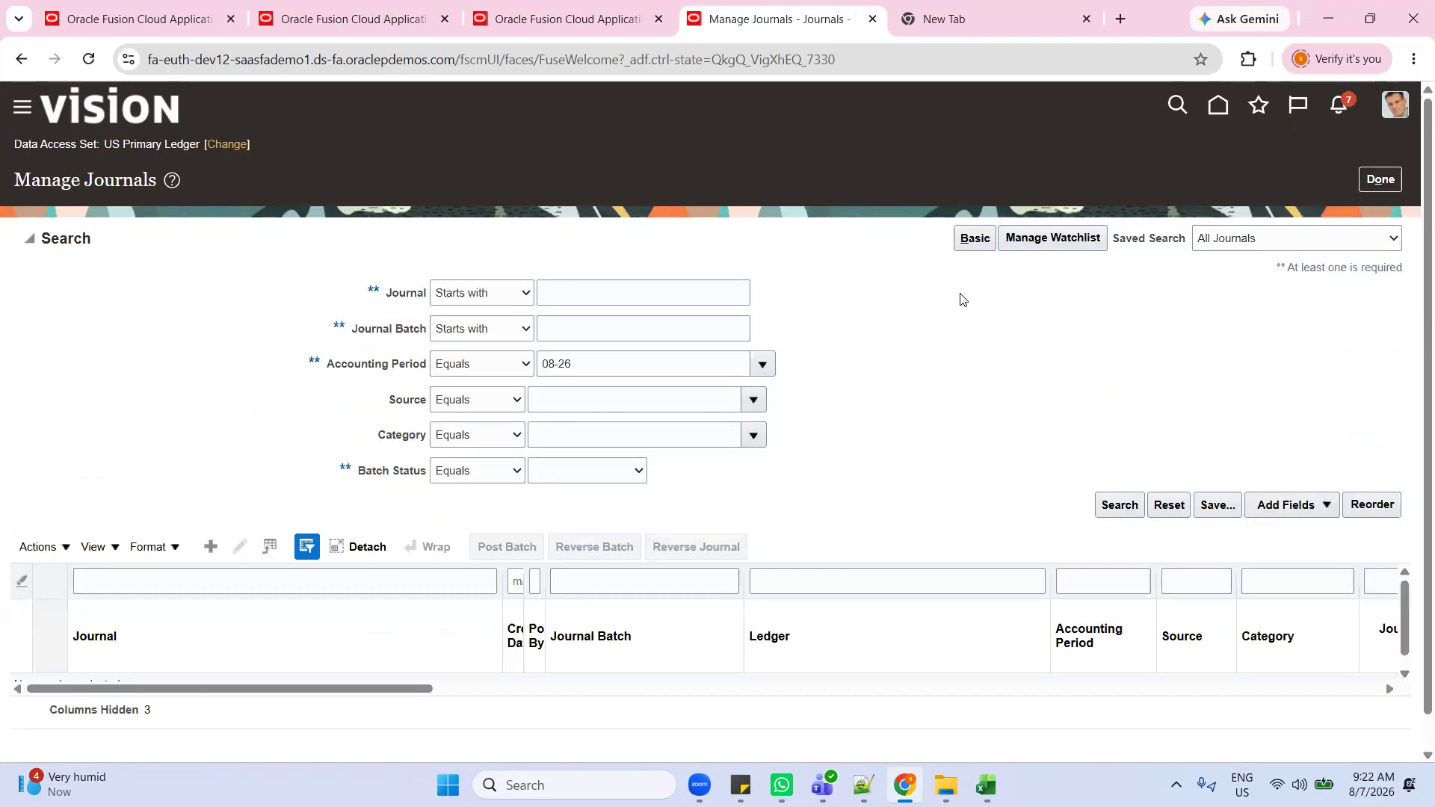
{"action": "left_click_drag", "start_coordinate": [327, 367], "coordinate": [453, 369]}
{"action": "left_click", "coordinate": [571, 329]}
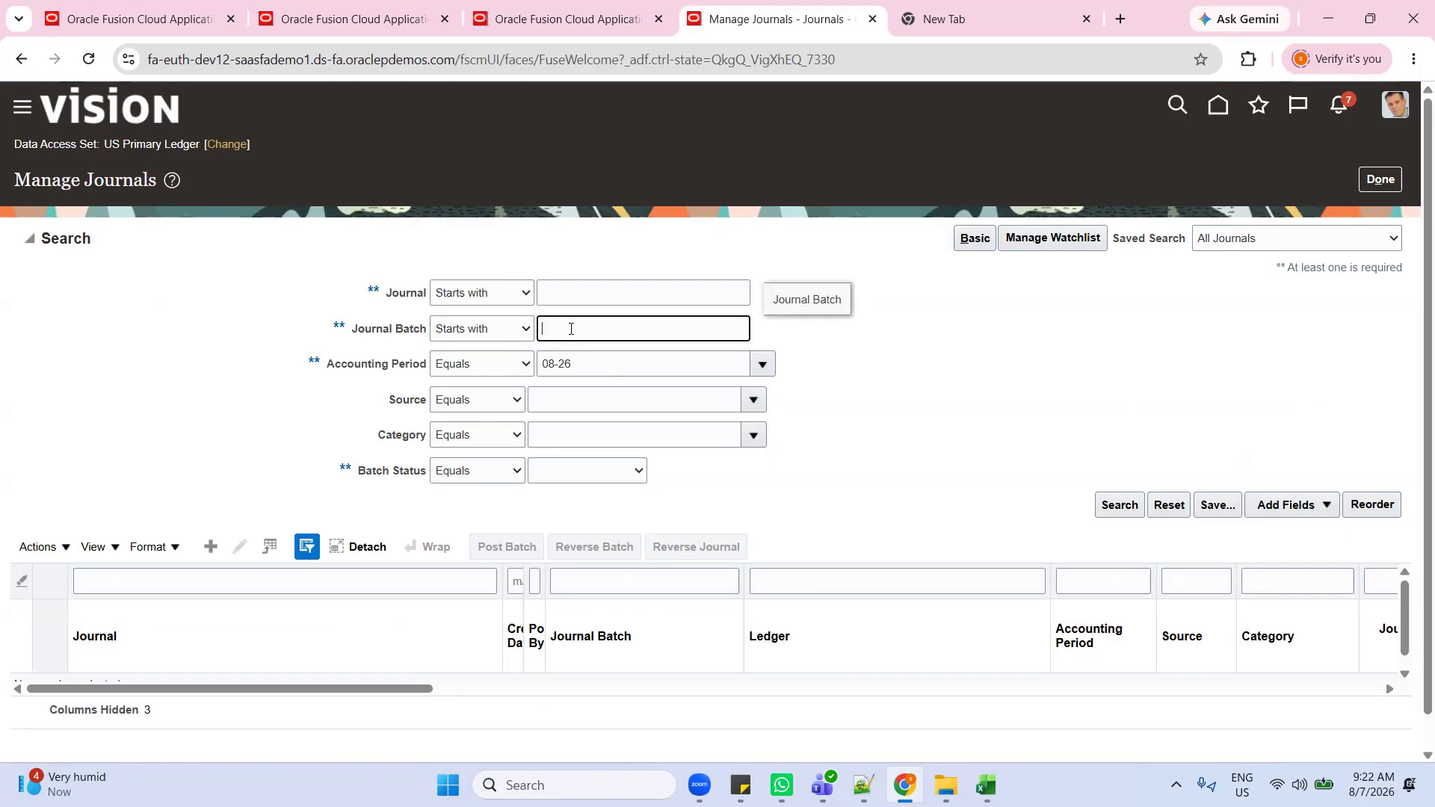
{"action": "key", "text": "ctrl+v"}
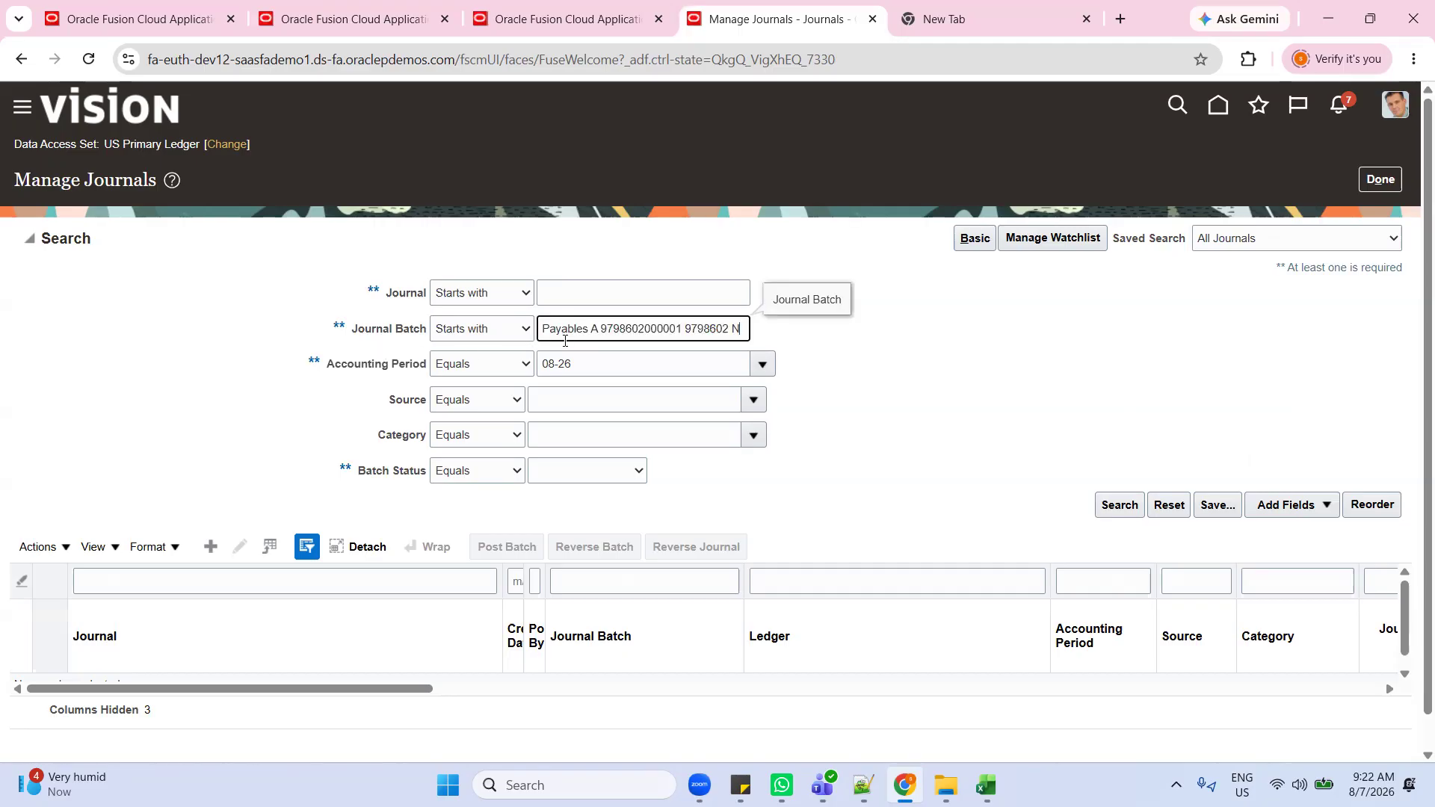
{"action": "left_click", "coordinate": [1119, 505]}
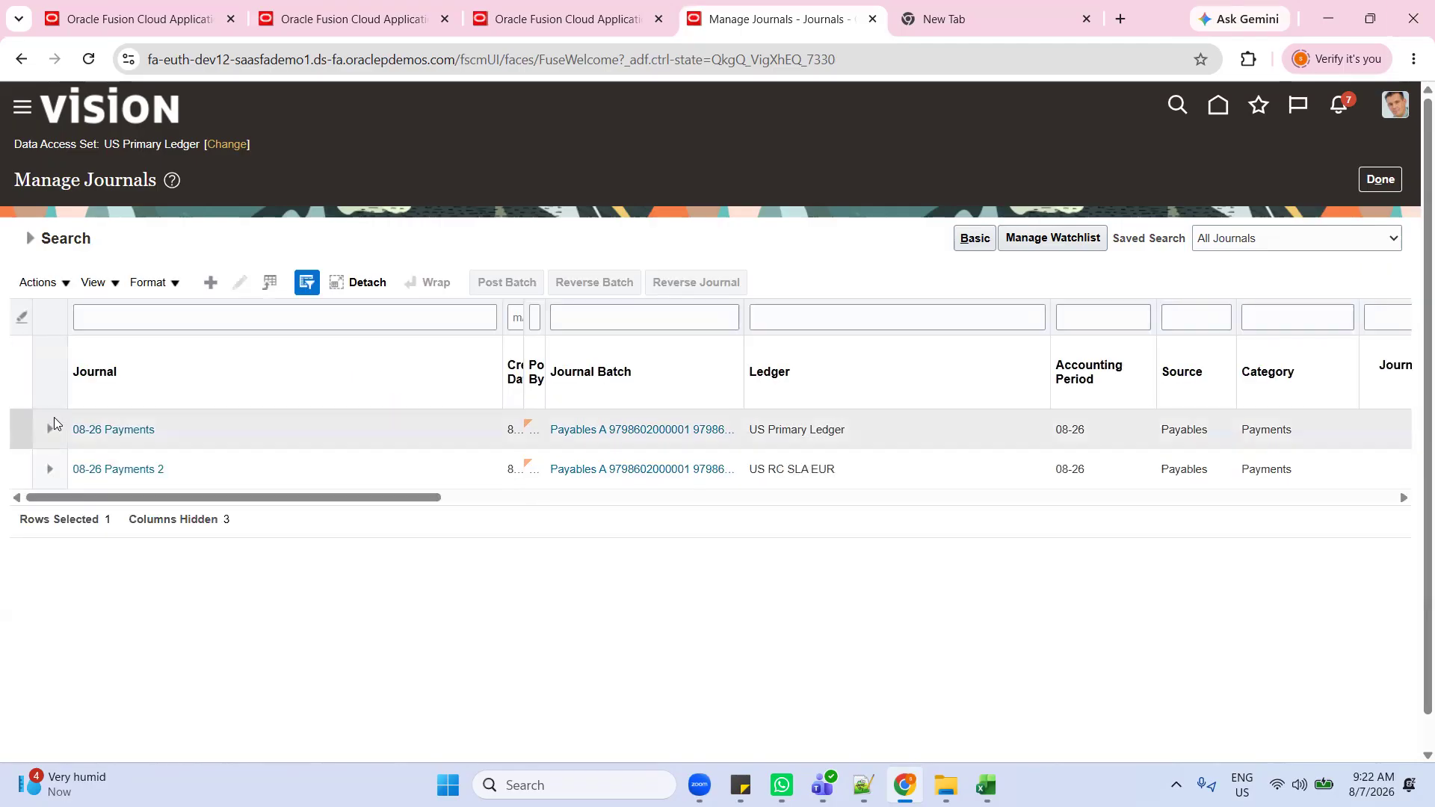
{"action": "left_click", "coordinate": [169, 432]}
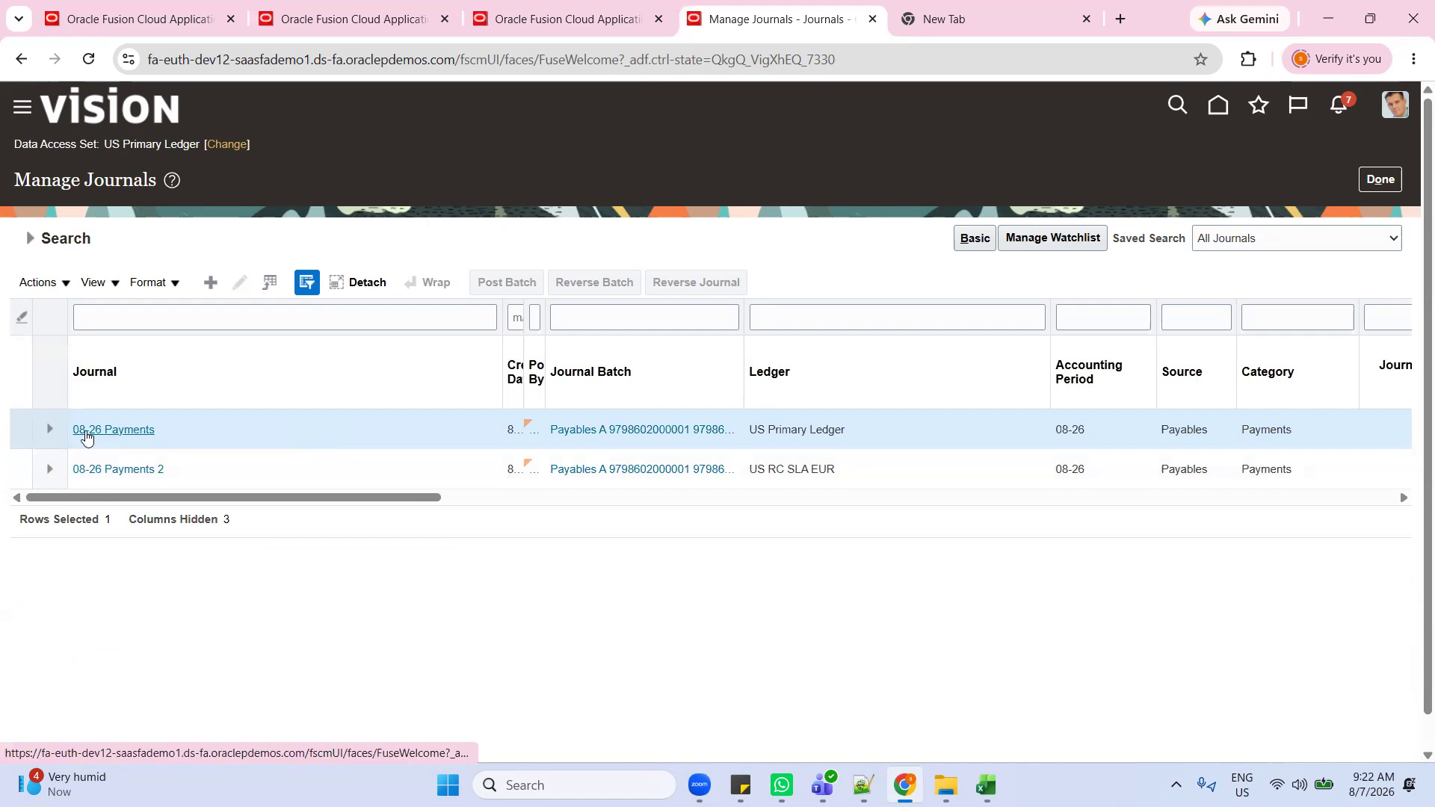
{"action": "left_click", "coordinate": [119, 430]}
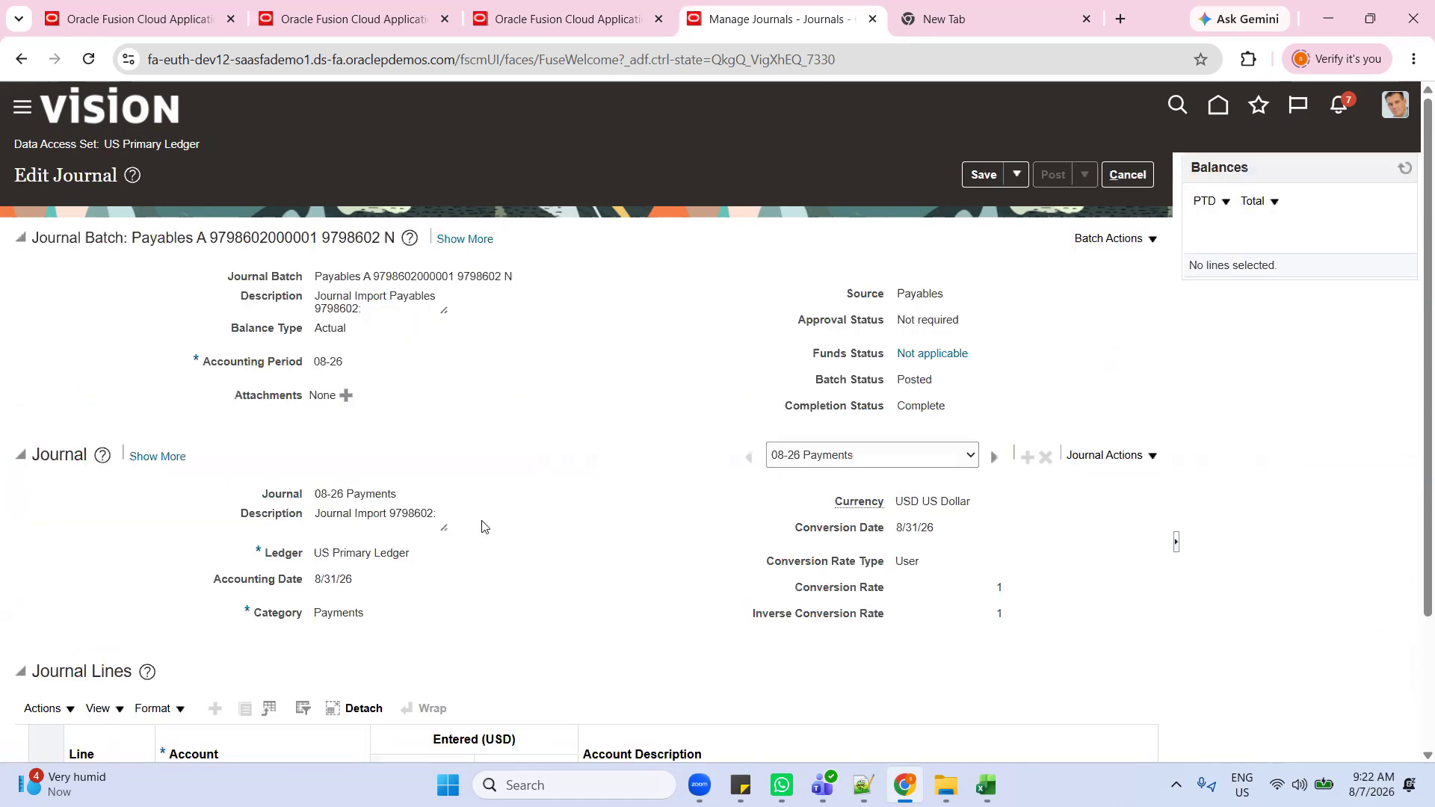
Step: Examine the journal's debit and credit lines, batch status and completion status
{"action": "scroll", "coordinate": [553, 460], "scroll_direction": "down", "scroll_amount": 3}
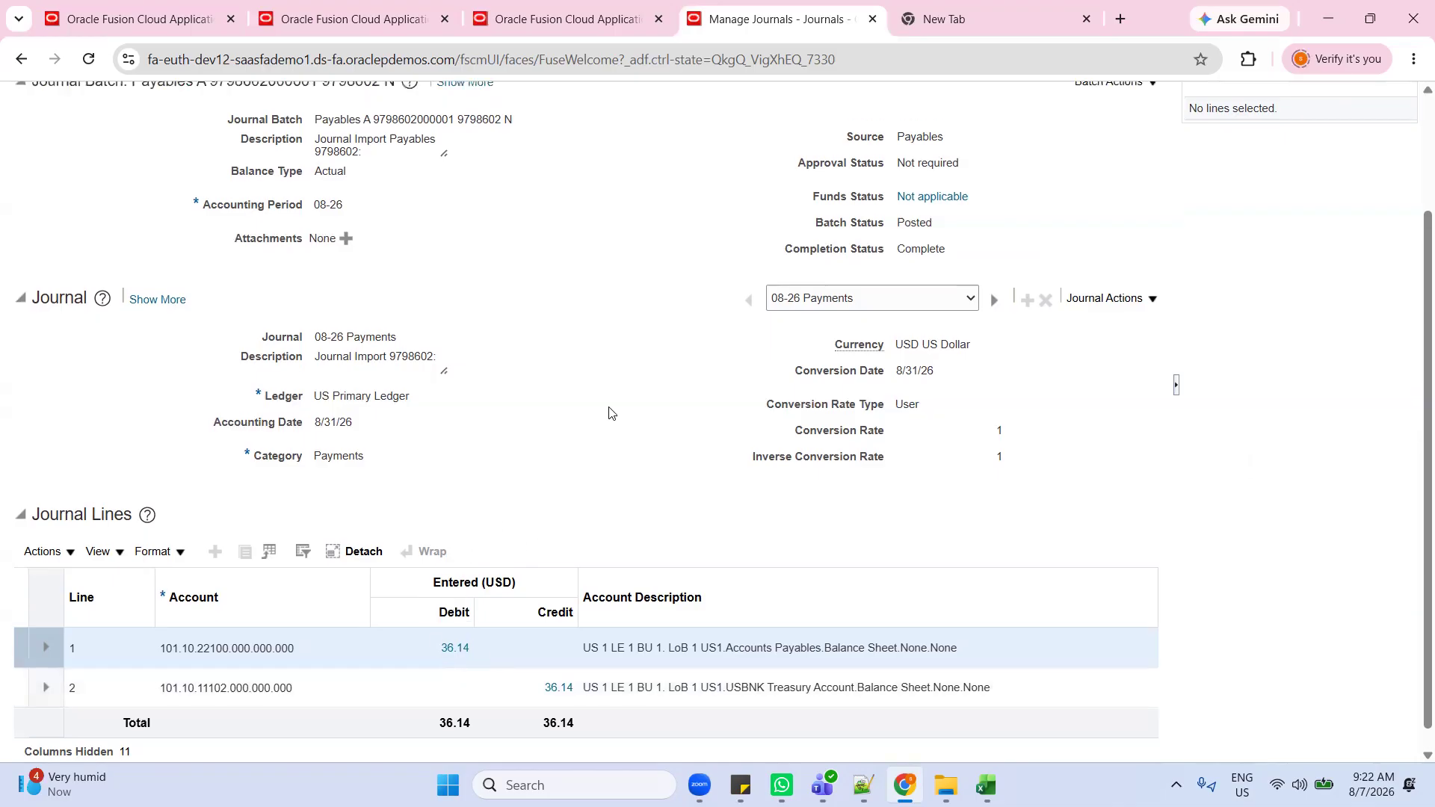
{"action": "scroll", "coordinate": [609, 409], "scroll_direction": "up", "scroll_amount": 2}
{"action": "left_click_drag", "start_coordinate": [803, 311], "coordinate": [952, 314]}
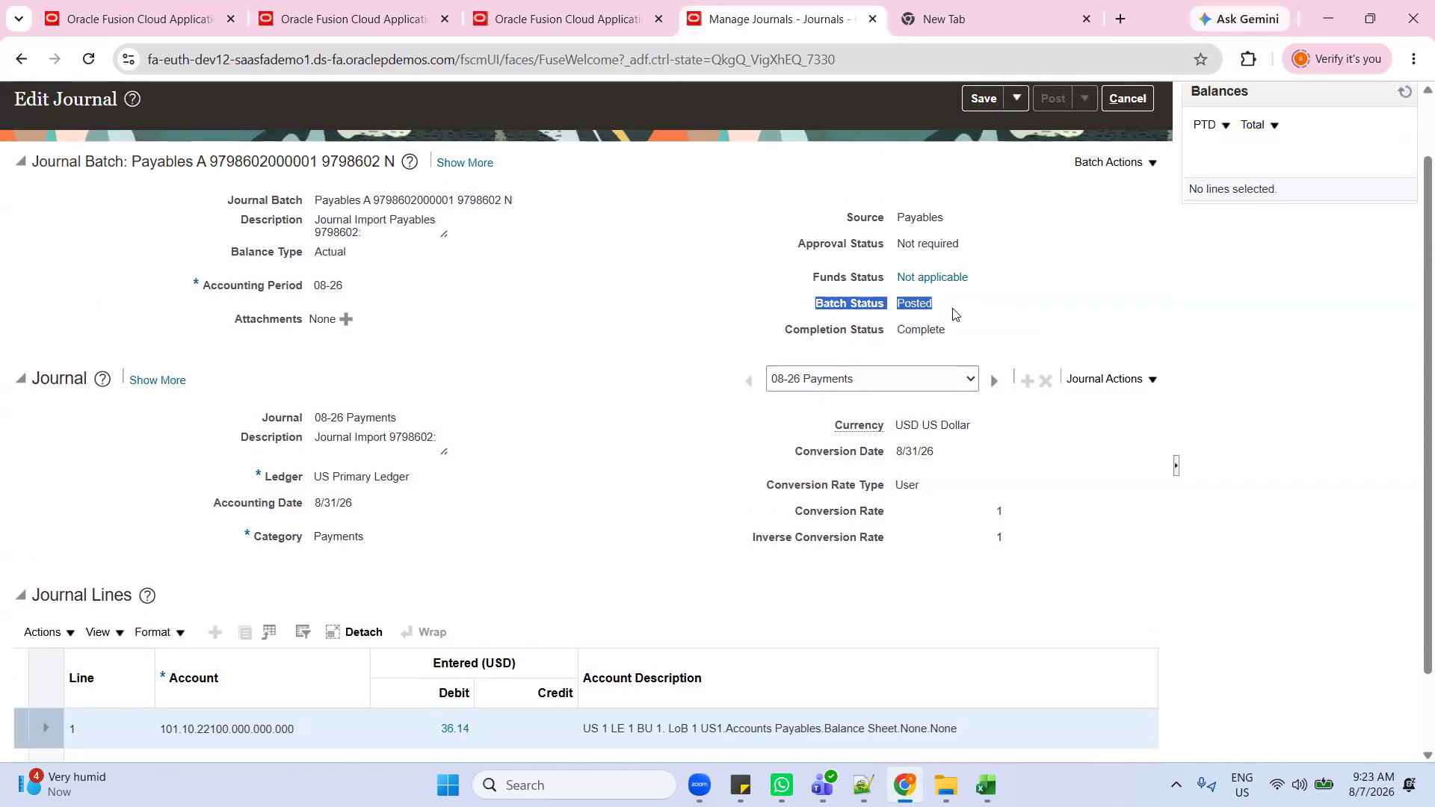
{"action": "left_click_drag", "start_coordinate": [767, 345], "coordinate": [929, 332]}
{"action": "left_click", "coordinate": [1024, 324]}
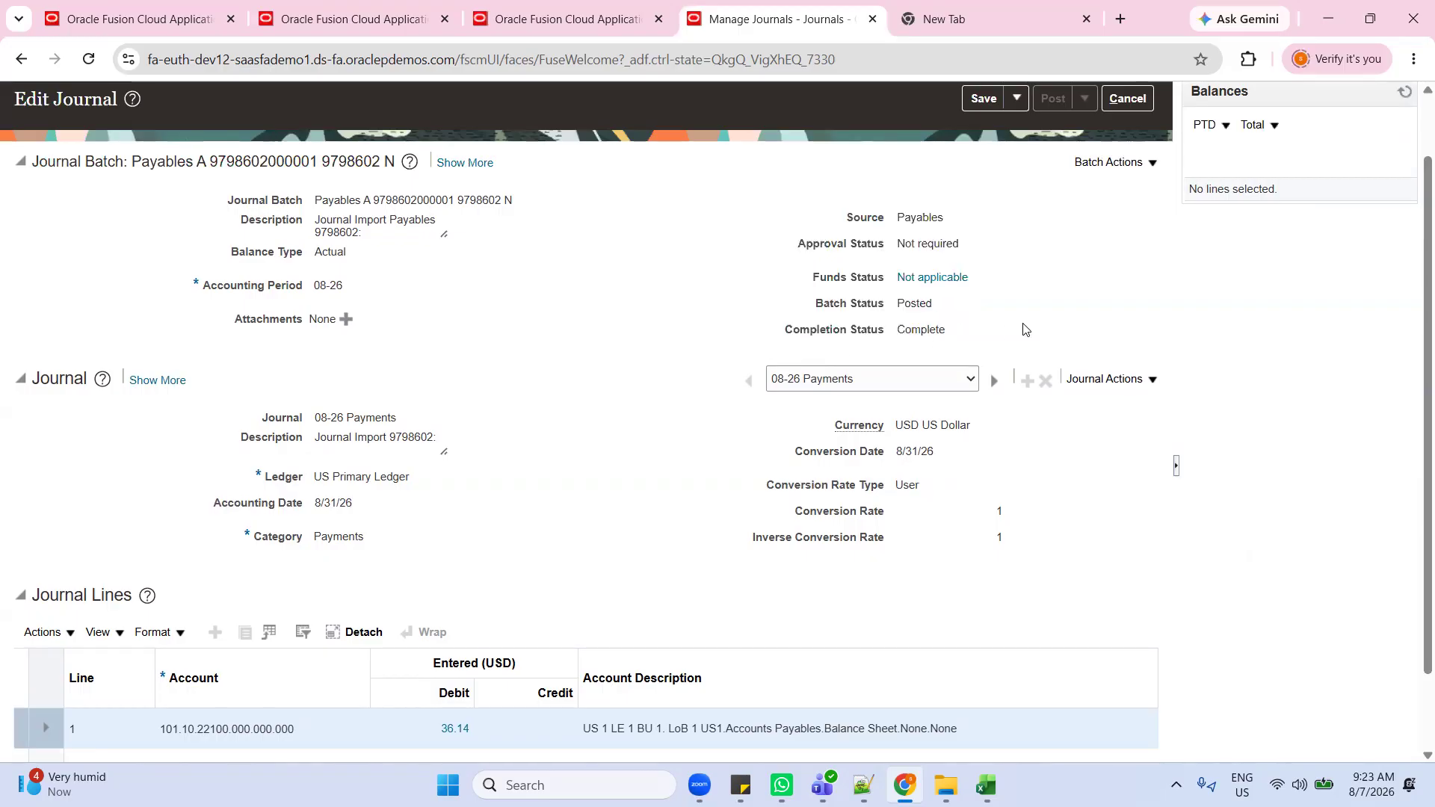
{"action": "scroll", "coordinate": [506, 384], "scroll_direction": "down", "scroll_amount": 2}
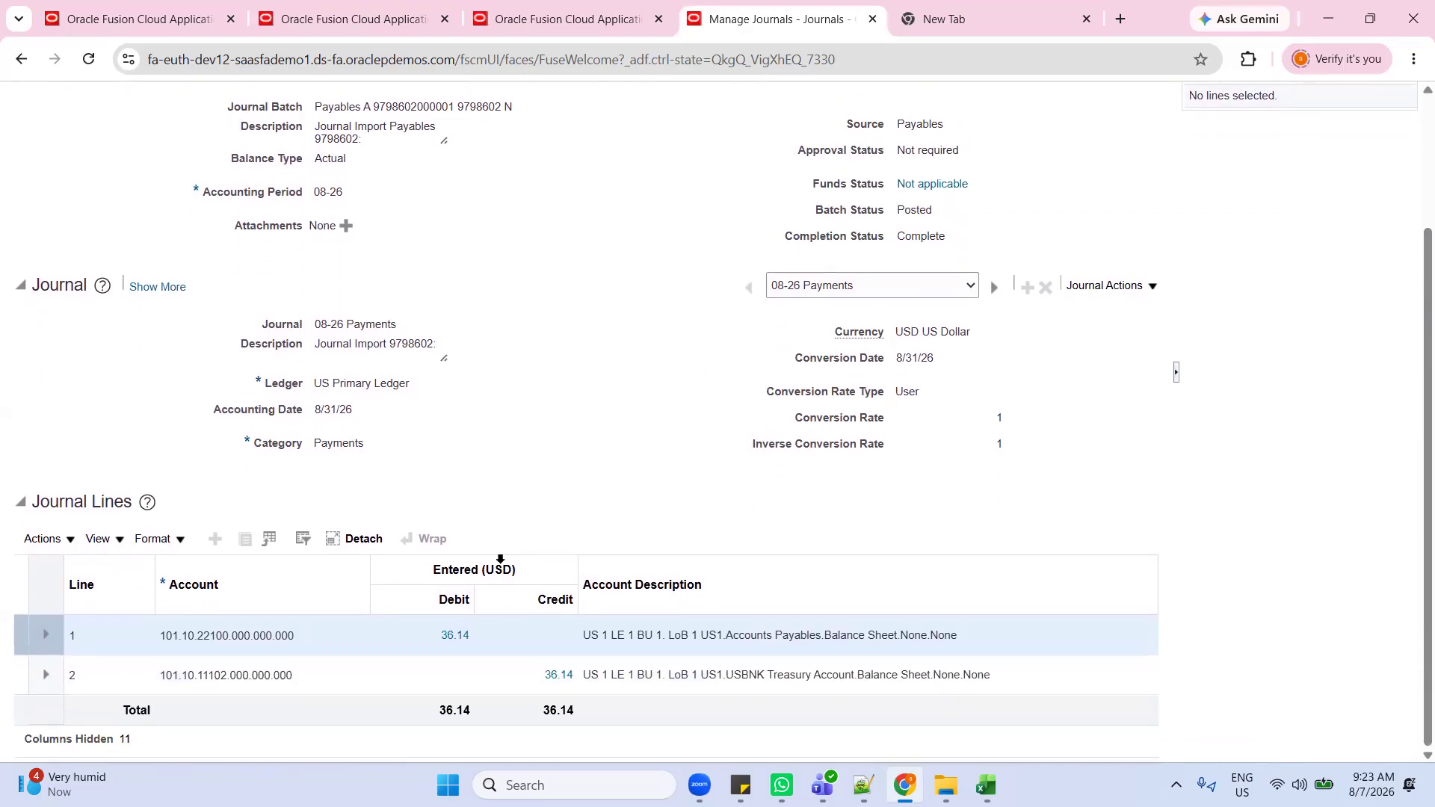
Step: Drill down from the payables debit line to its subledger journal line and view the payment transaction's paid status
{"action": "left_click", "coordinate": [455, 637]}
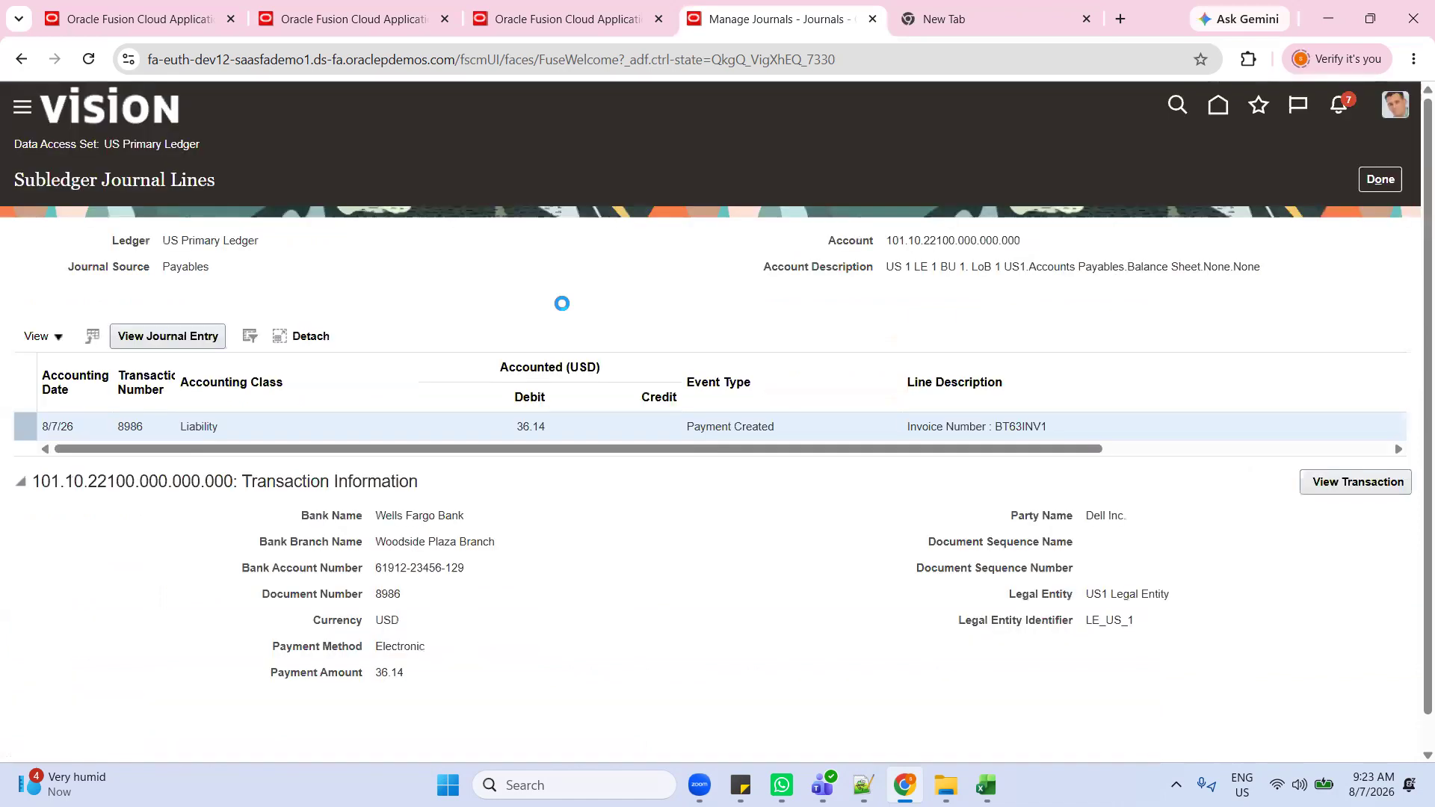
{"action": "scroll", "coordinate": [596, 496], "scroll_direction": "down", "scroll_amount": 1}
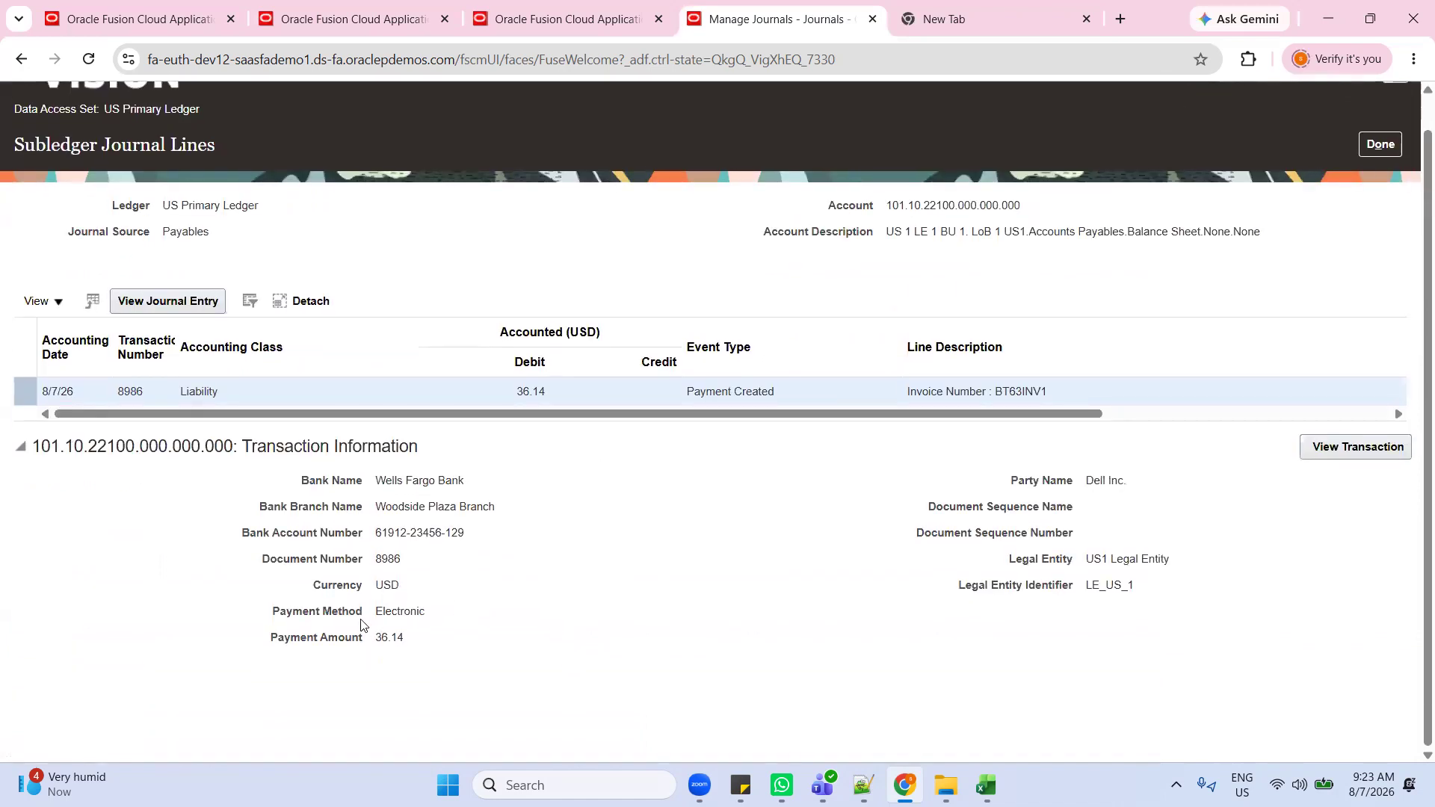
{"action": "double_click", "coordinate": [396, 563]}
{"action": "left_click", "coordinate": [1360, 452]}
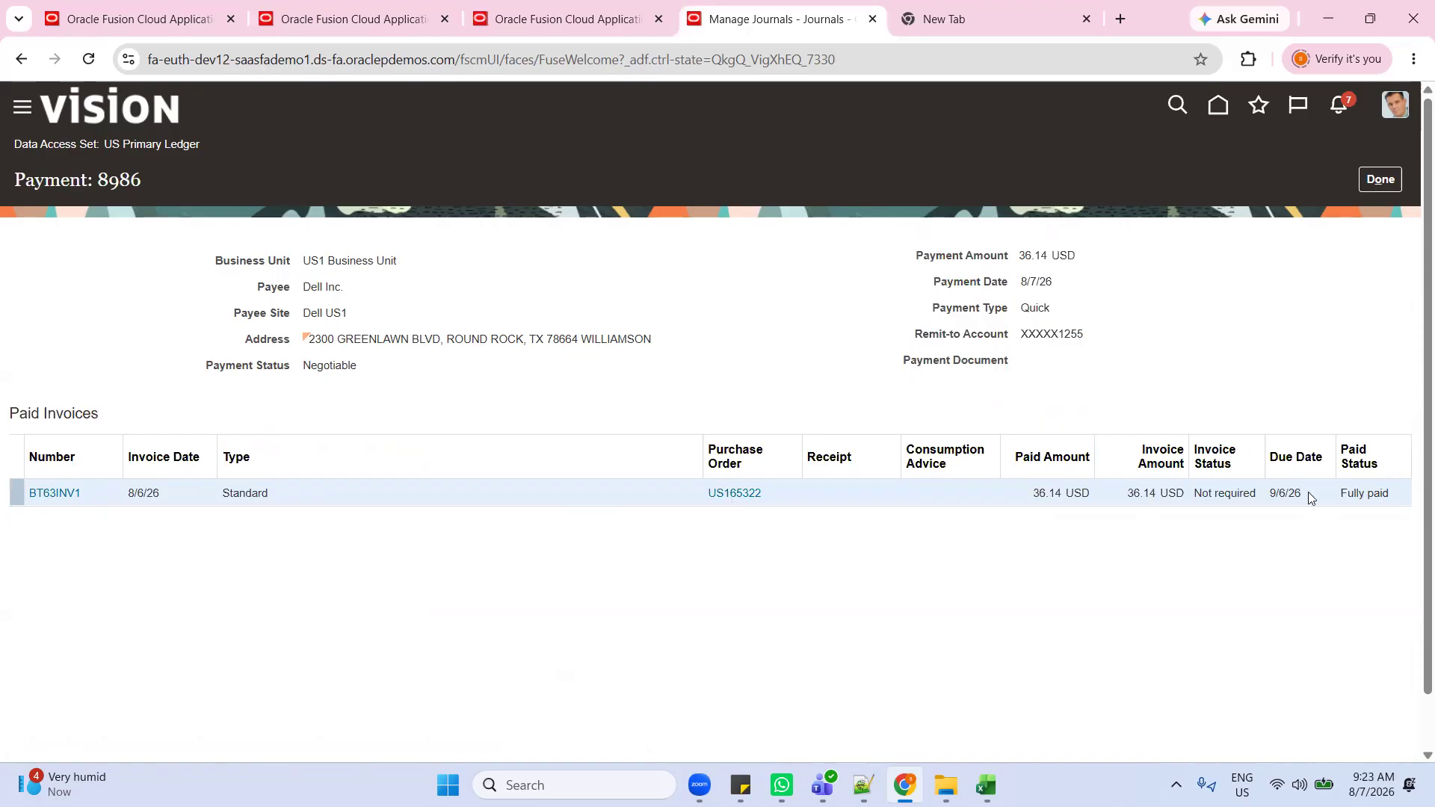
{"action": "left_click_drag", "start_coordinate": [1336, 496], "coordinate": [1383, 495]}
Step: Open paid invoice BT63INV1 from the payment and examine its item lines, summary tax lines and totals
{"action": "left_click", "coordinate": [38, 499]}
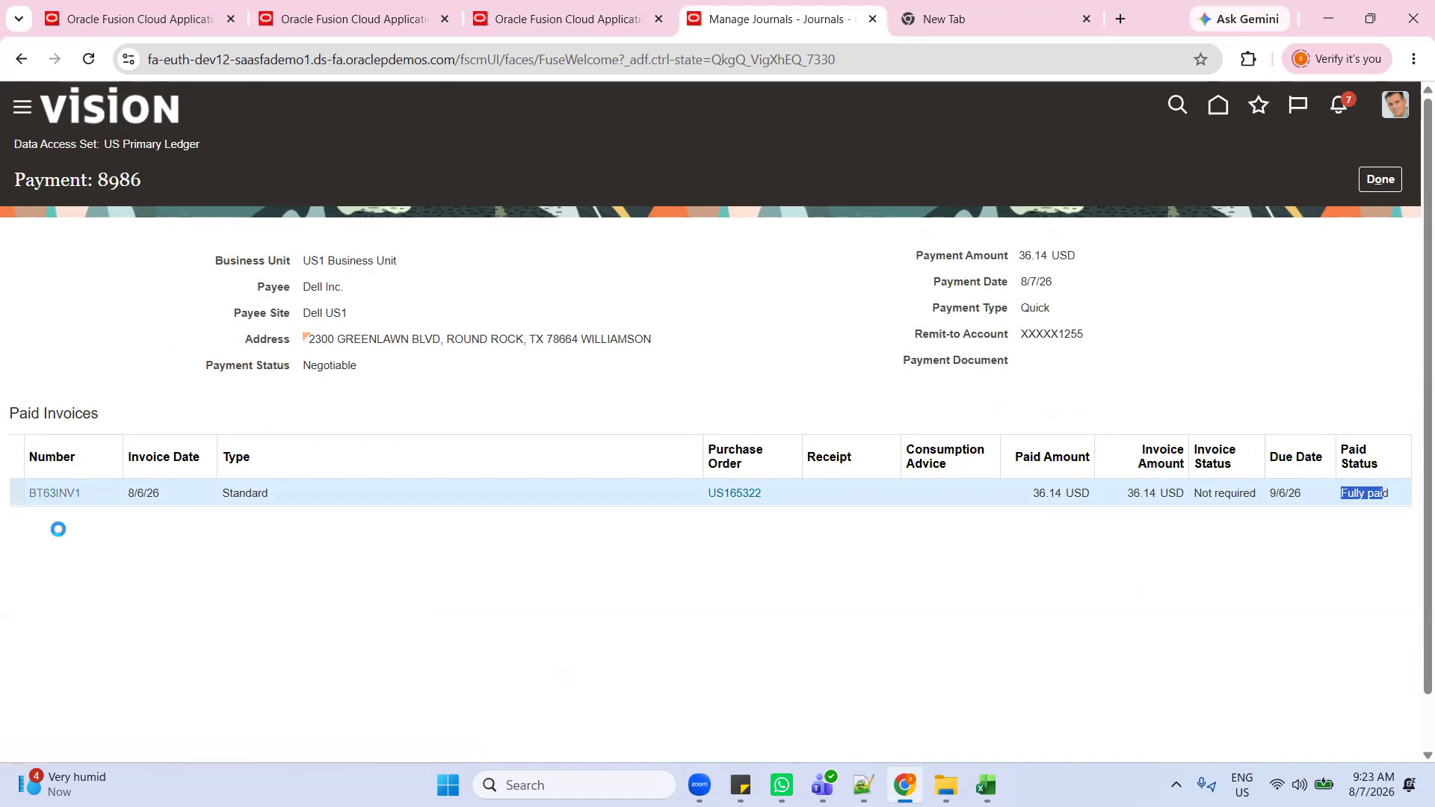
{"action": "scroll", "coordinate": [757, 527], "scroll_direction": "down", "scroll_amount": 6}
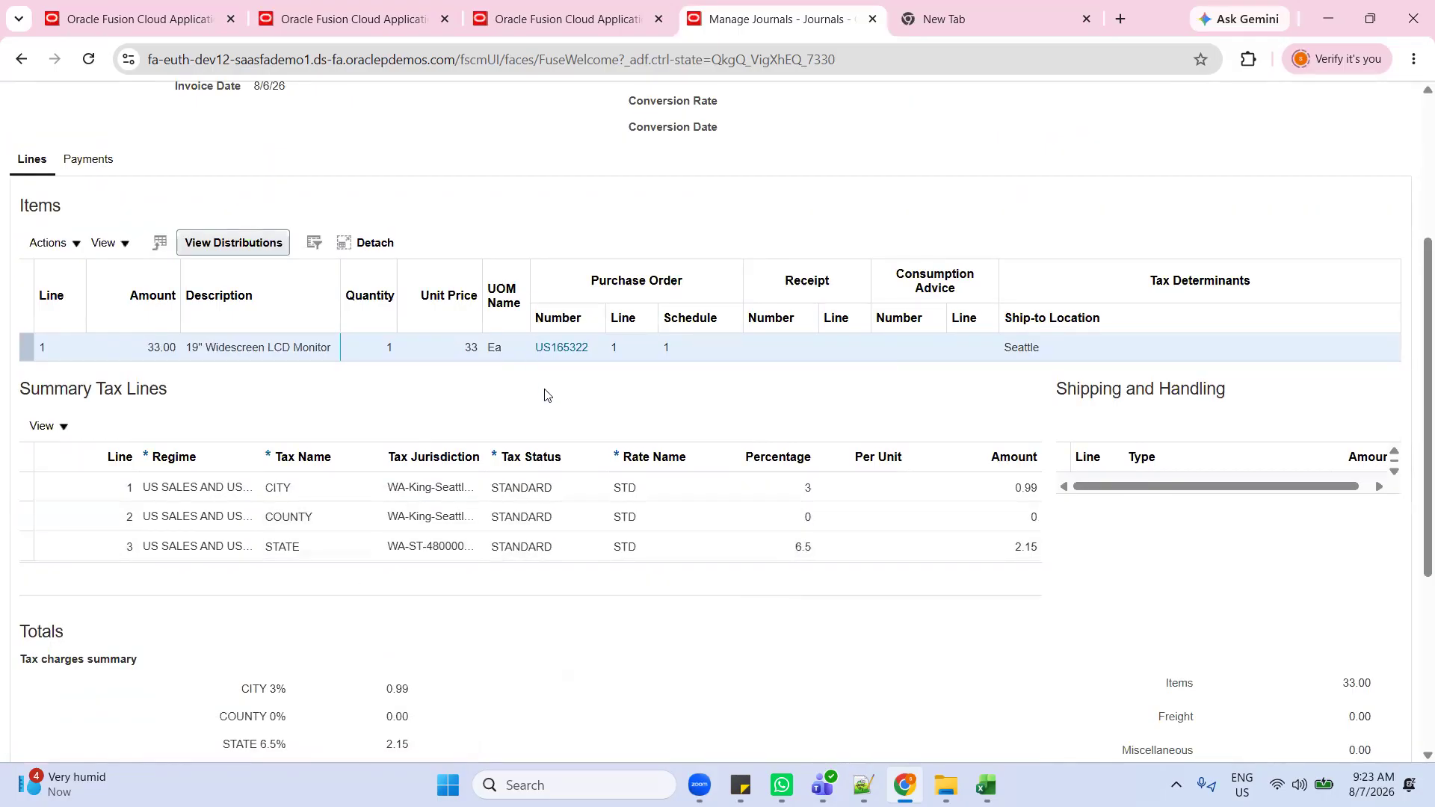
{"action": "scroll", "coordinate": [807, 523], "scroll_direction": "down", "scroll_amount": 2}
{"action": "scroll", "coordinate": [1246, 638], "scroll_direction": "down", "scroll_amount": 3}
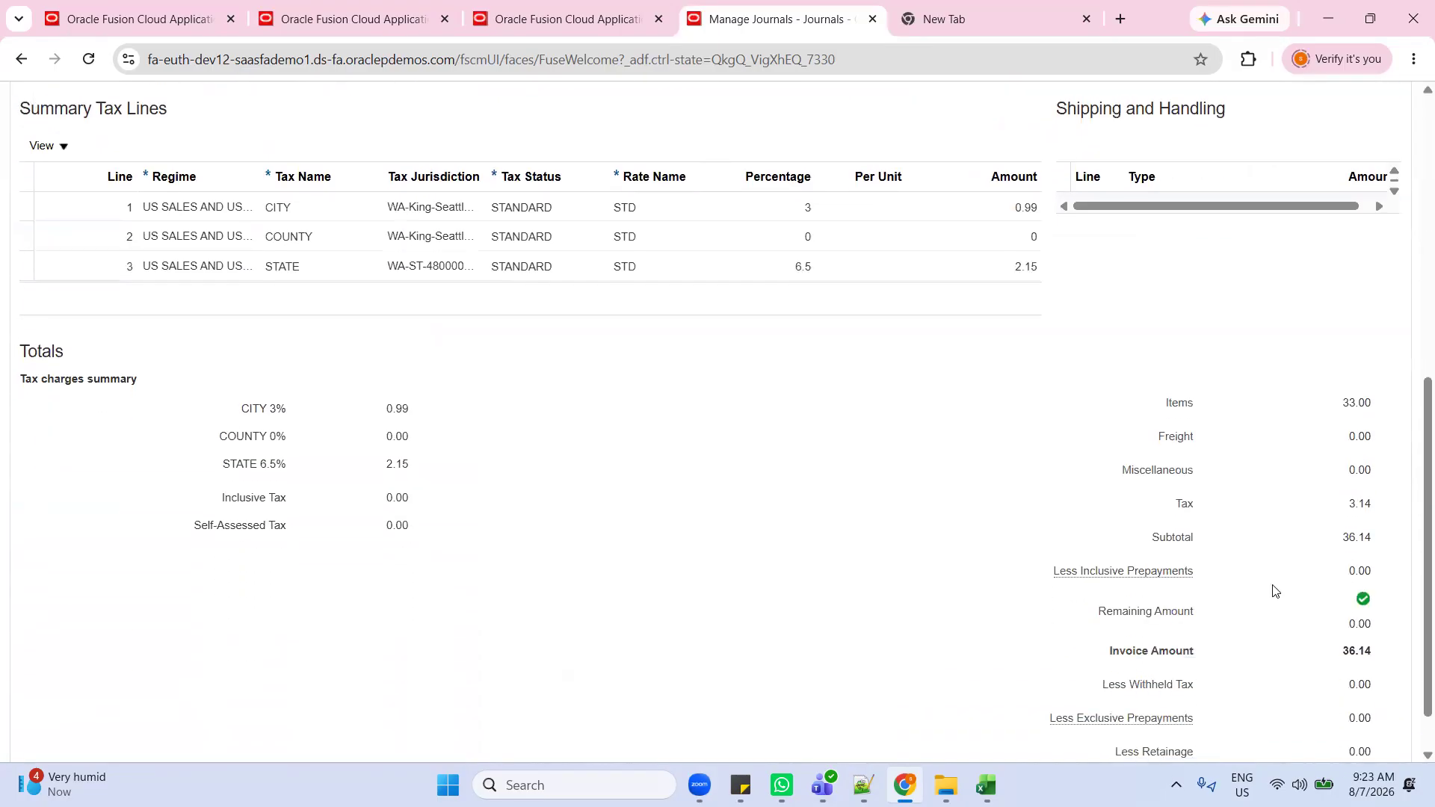
{"action": "scroll", "coordinate": [1300, 596], "scroll_direction": "up", "scroll_amount": 10}
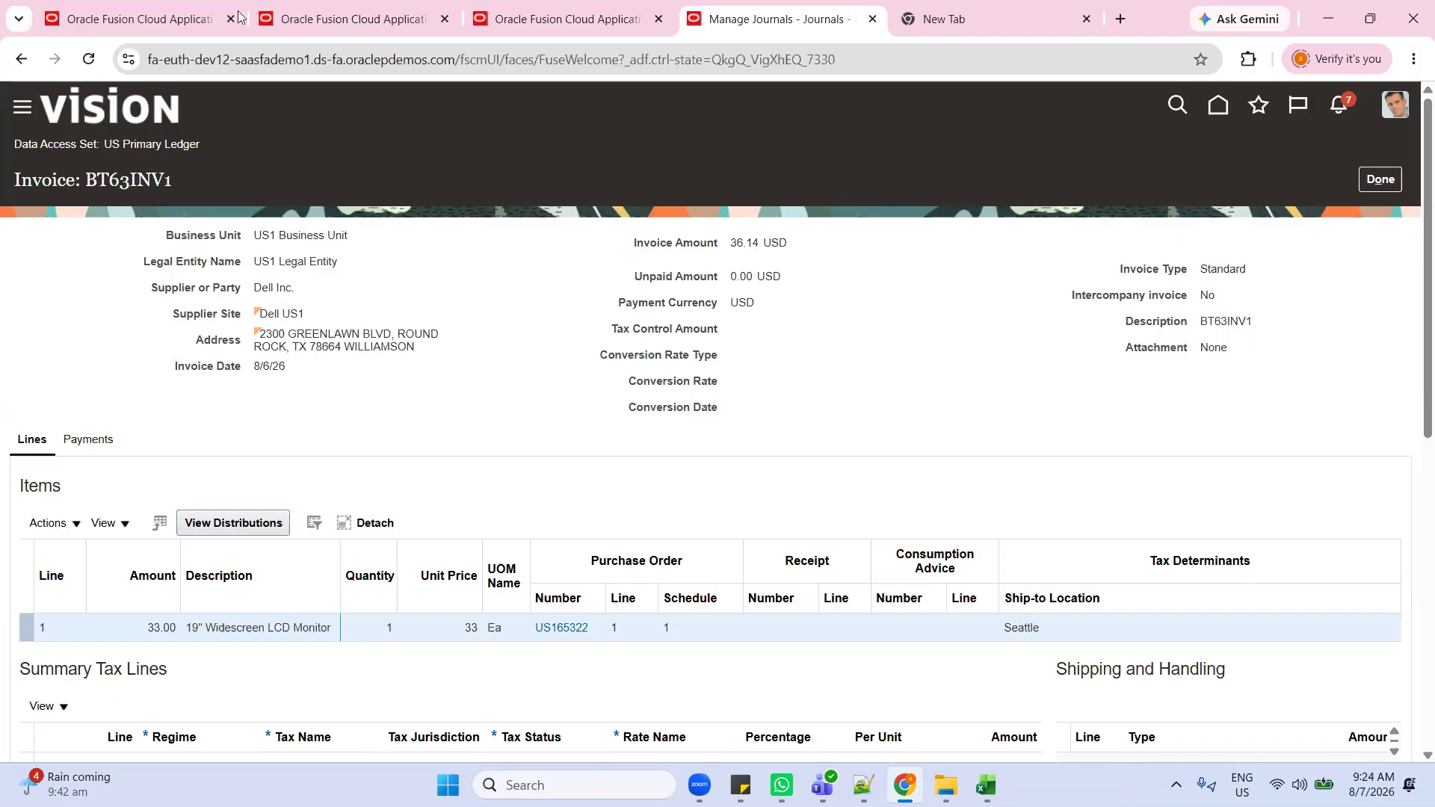
Step: Close the invoice, payment and subledger details to return to the 08-26 Payments journal and review its lines
{"action": "left_click", "coordinate": [1381, 179]}
{"action": "left_click", "coordinate": [1380, 179]}
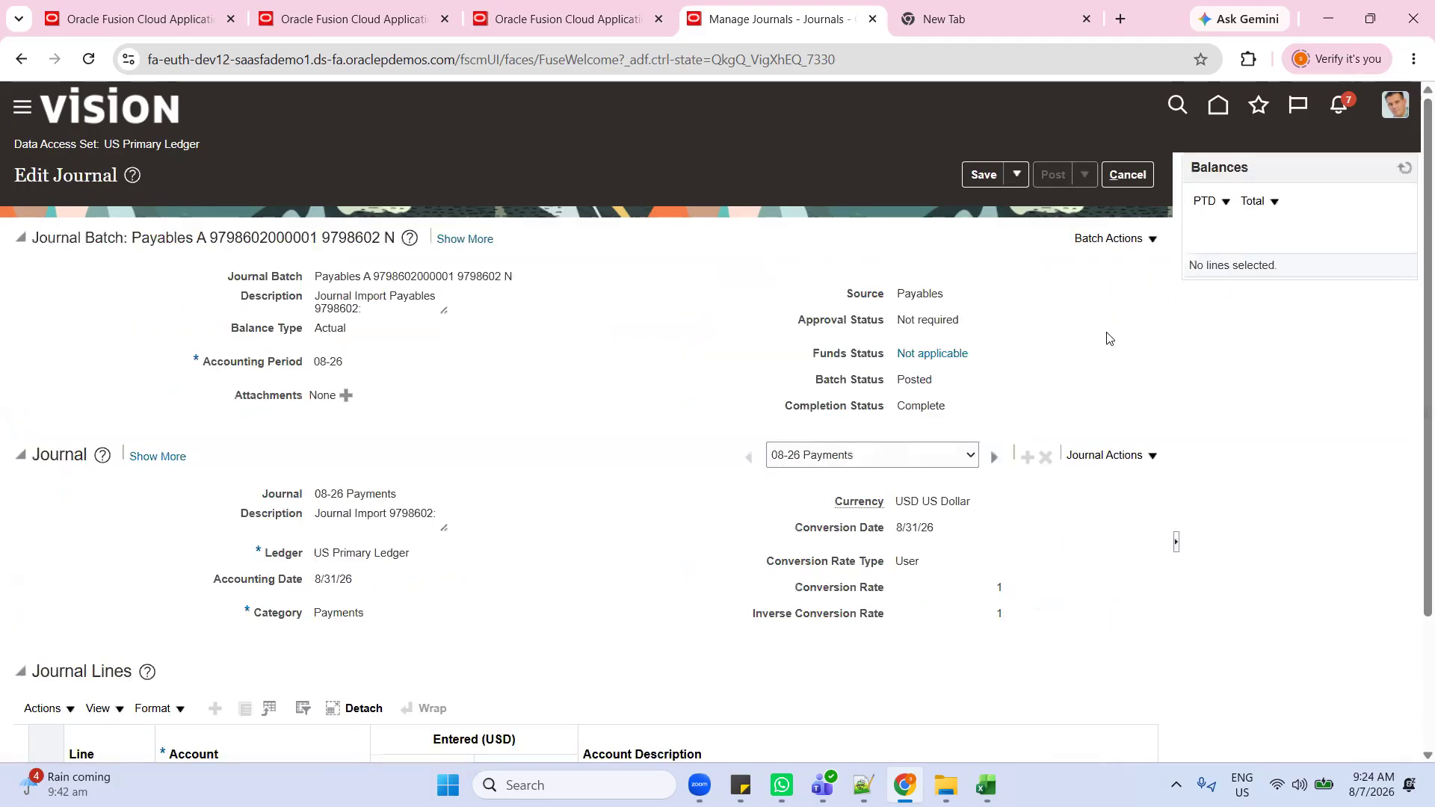
{"action": "scroll", "coordinate": [1104, 337], "scroll_direction": "down", "scroll_amount": 3}
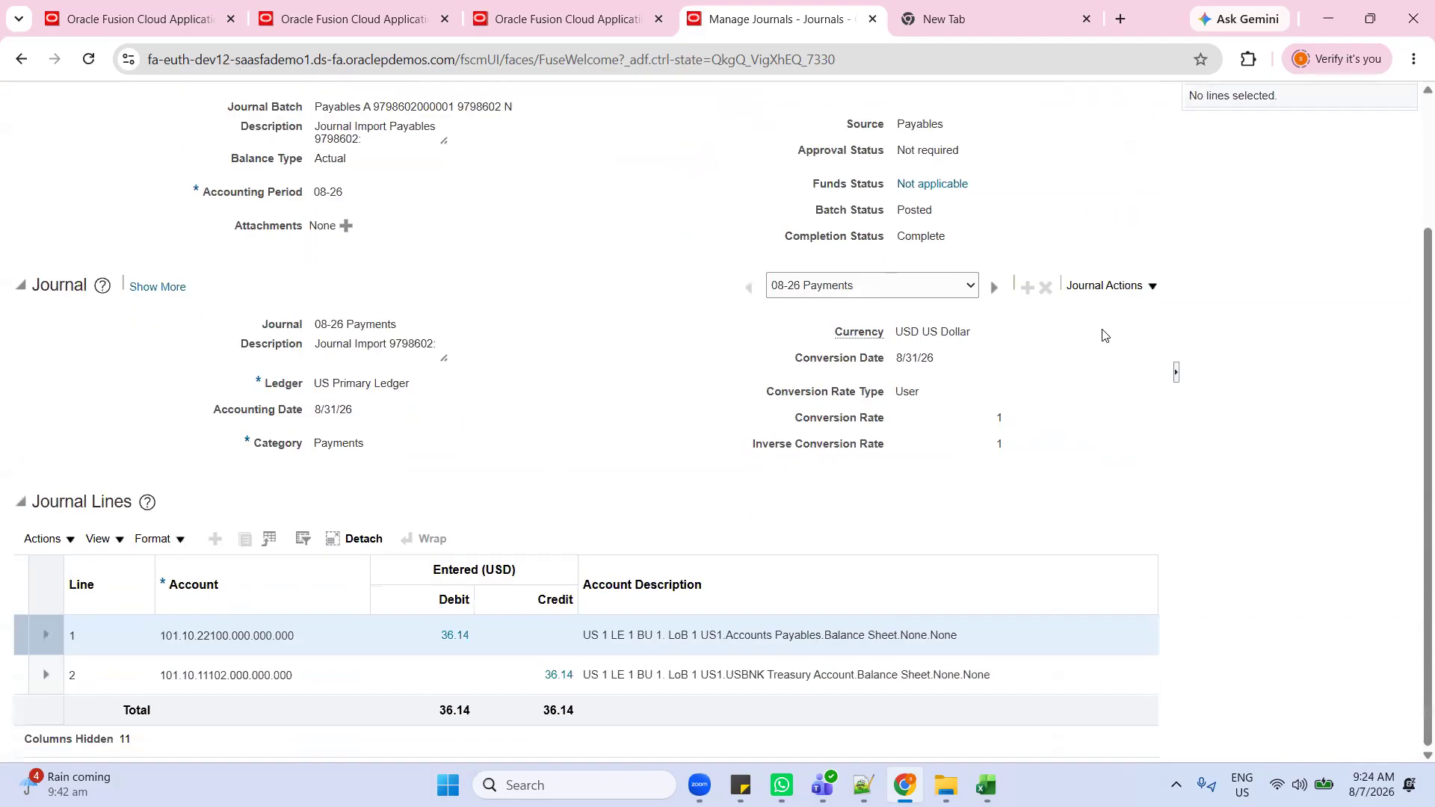
{"action": "scroll", "coordinate": [1103, 336], "scroll_direction": "up", "scroll_amount": 3}
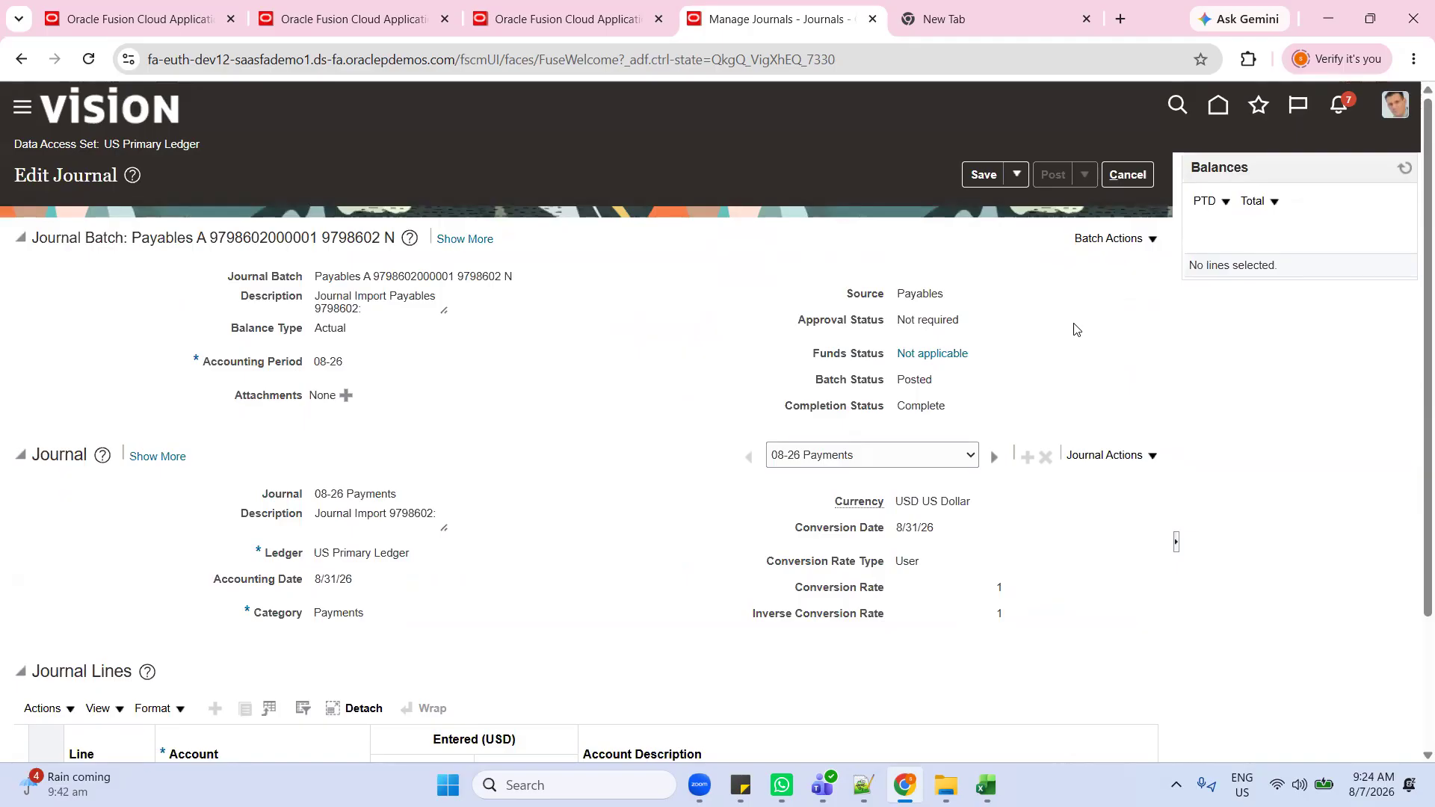
Step: Return to the Purchasing overview and open the classic Purchase Orders page, ready to enter an order number
{"action": "left_click", "coordinate": [138, 21]}
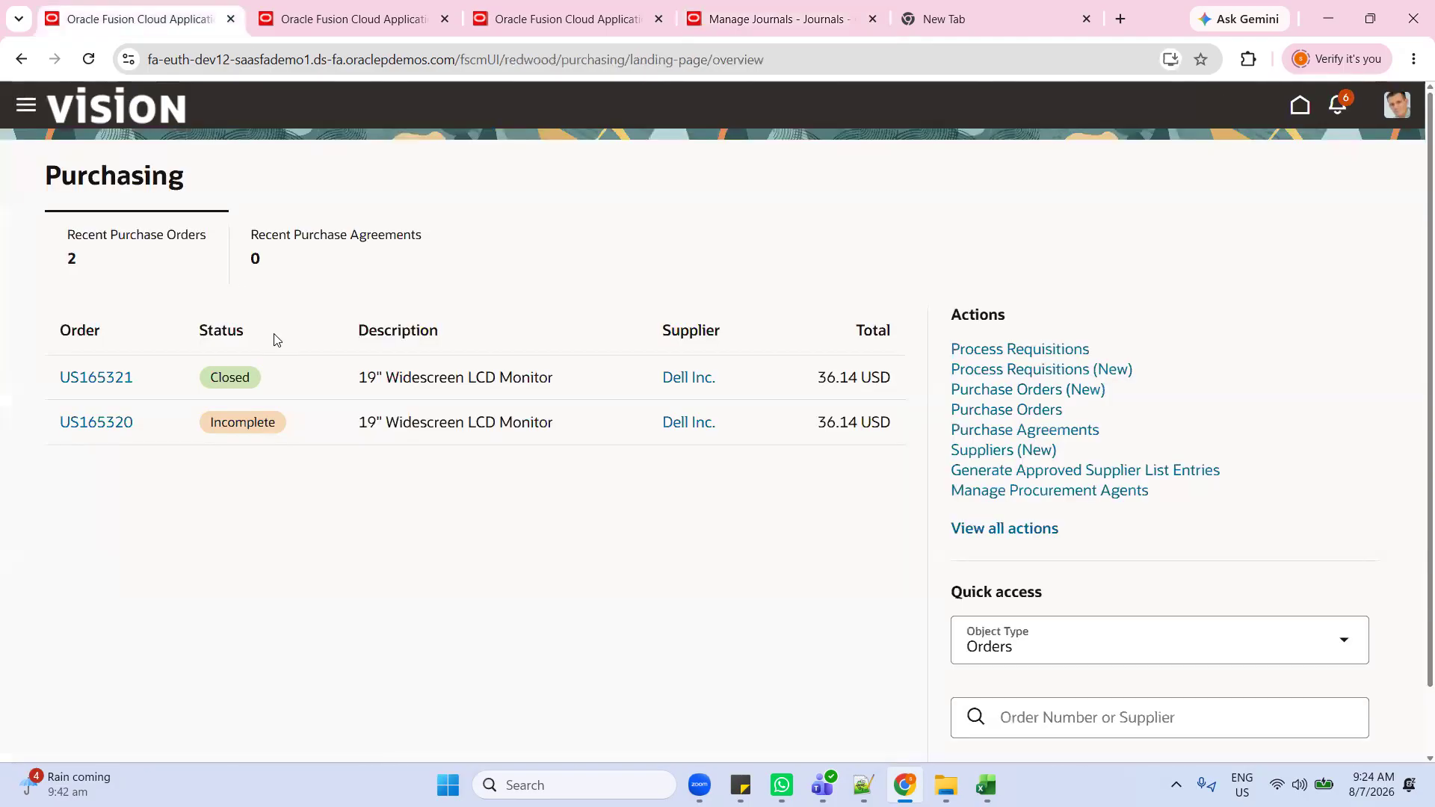
{"action": "left_click", "coordinate": [999, 421]}
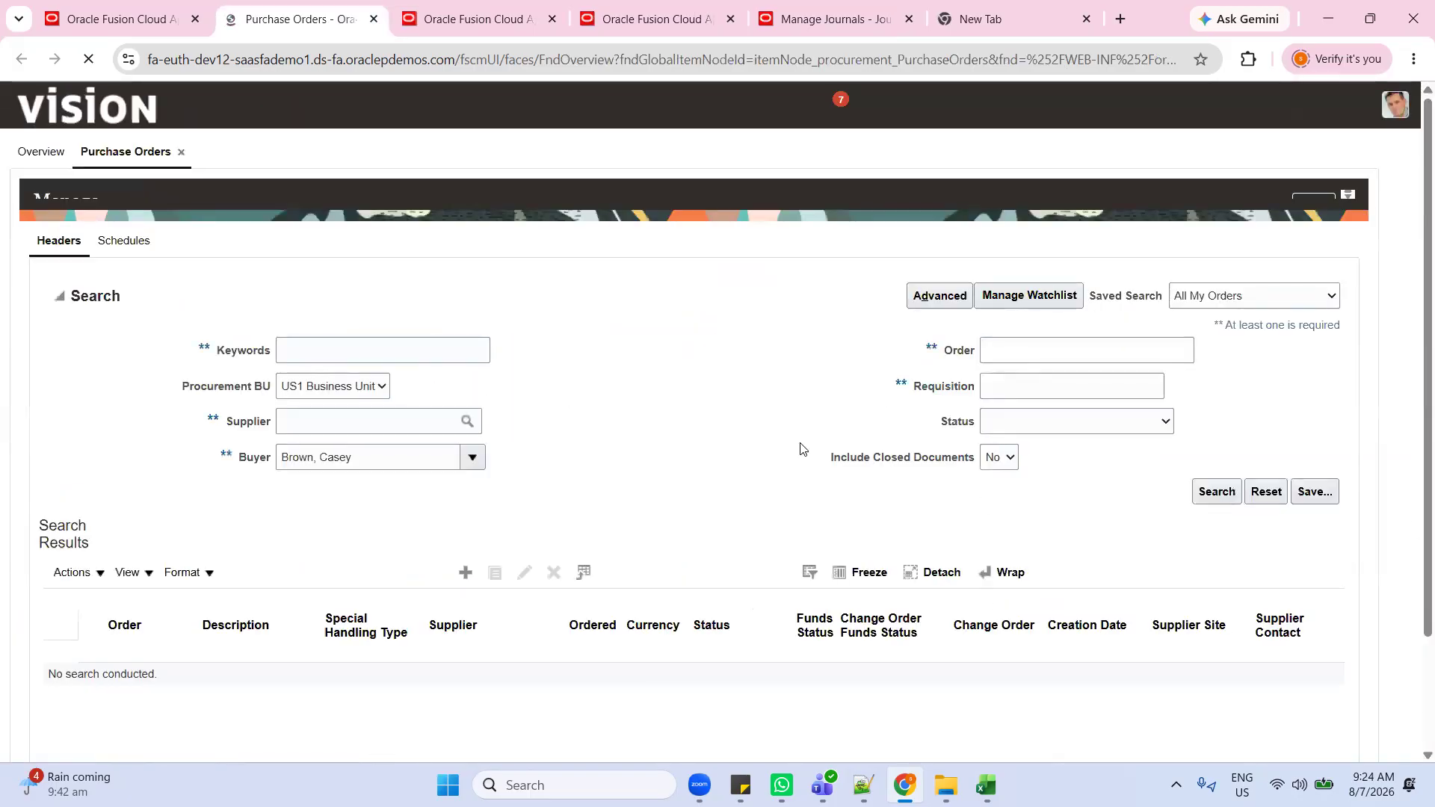
{"action": "left_click", "coordinate": [1019, 377]}
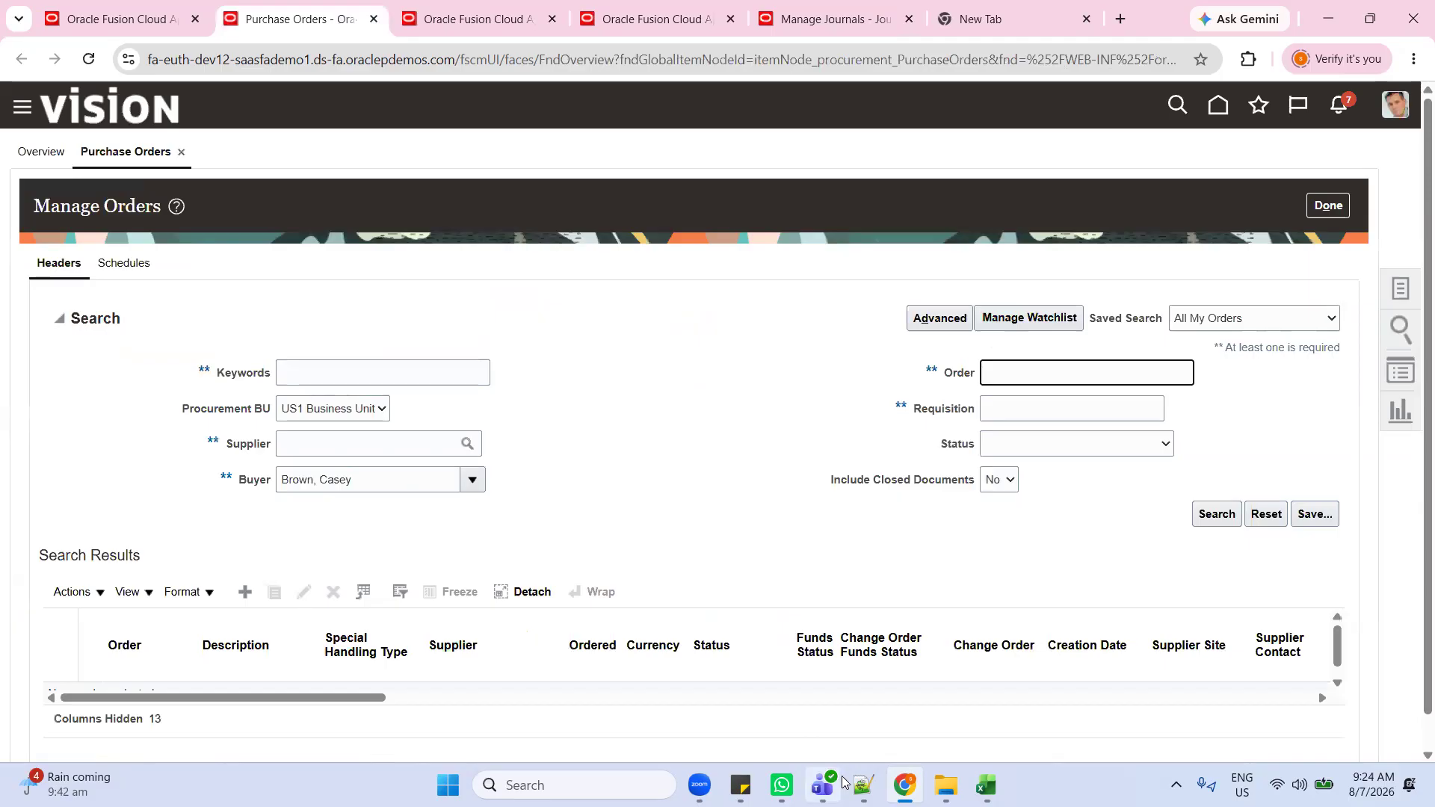
Step: Copy the PO number from the BT63NOTES file in Notepad++ and enter it as the Order criterion in Manage Orders
{"action": "left_click", "coordinate": [863, 785]}
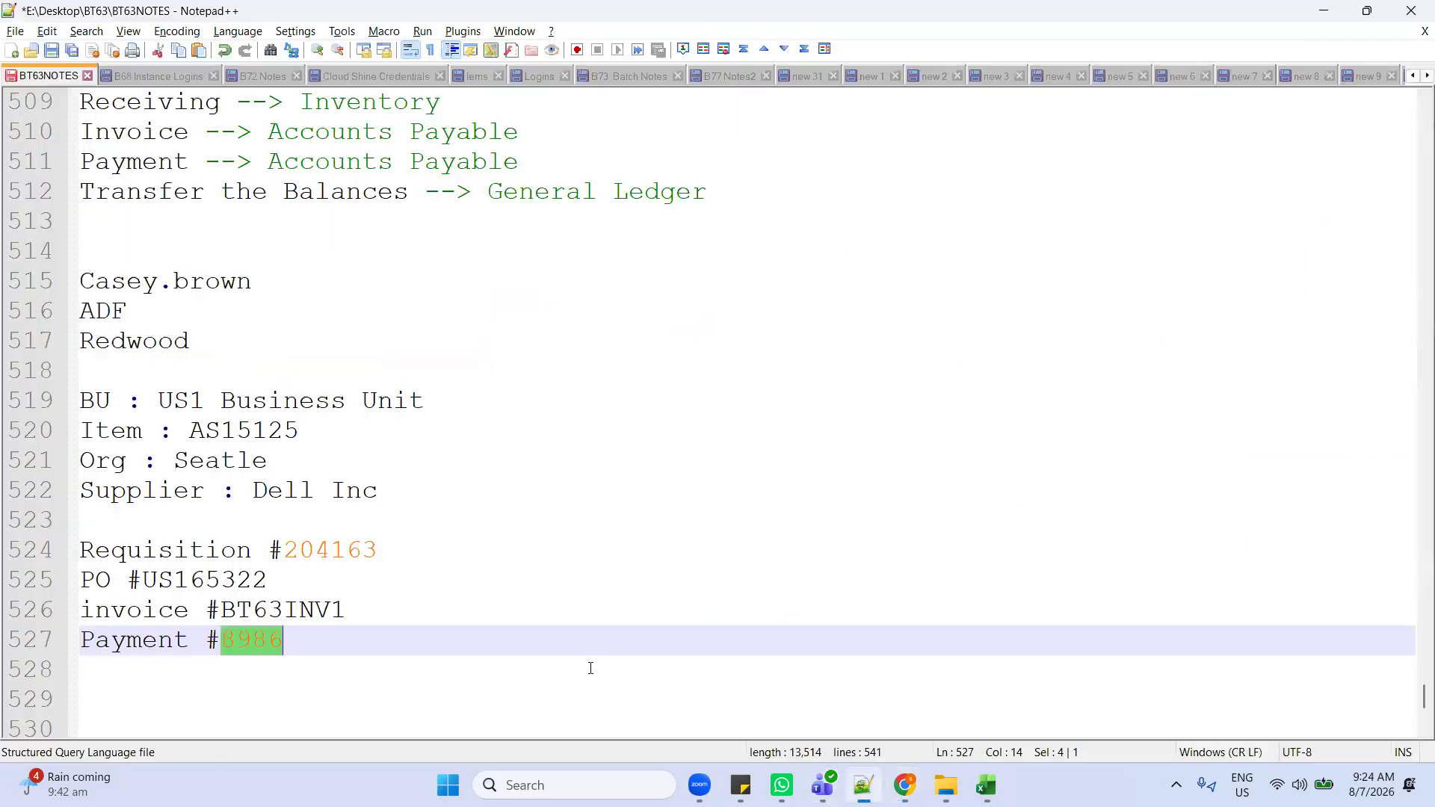
{"action": "double_click", "coordinate": [333, 550]}
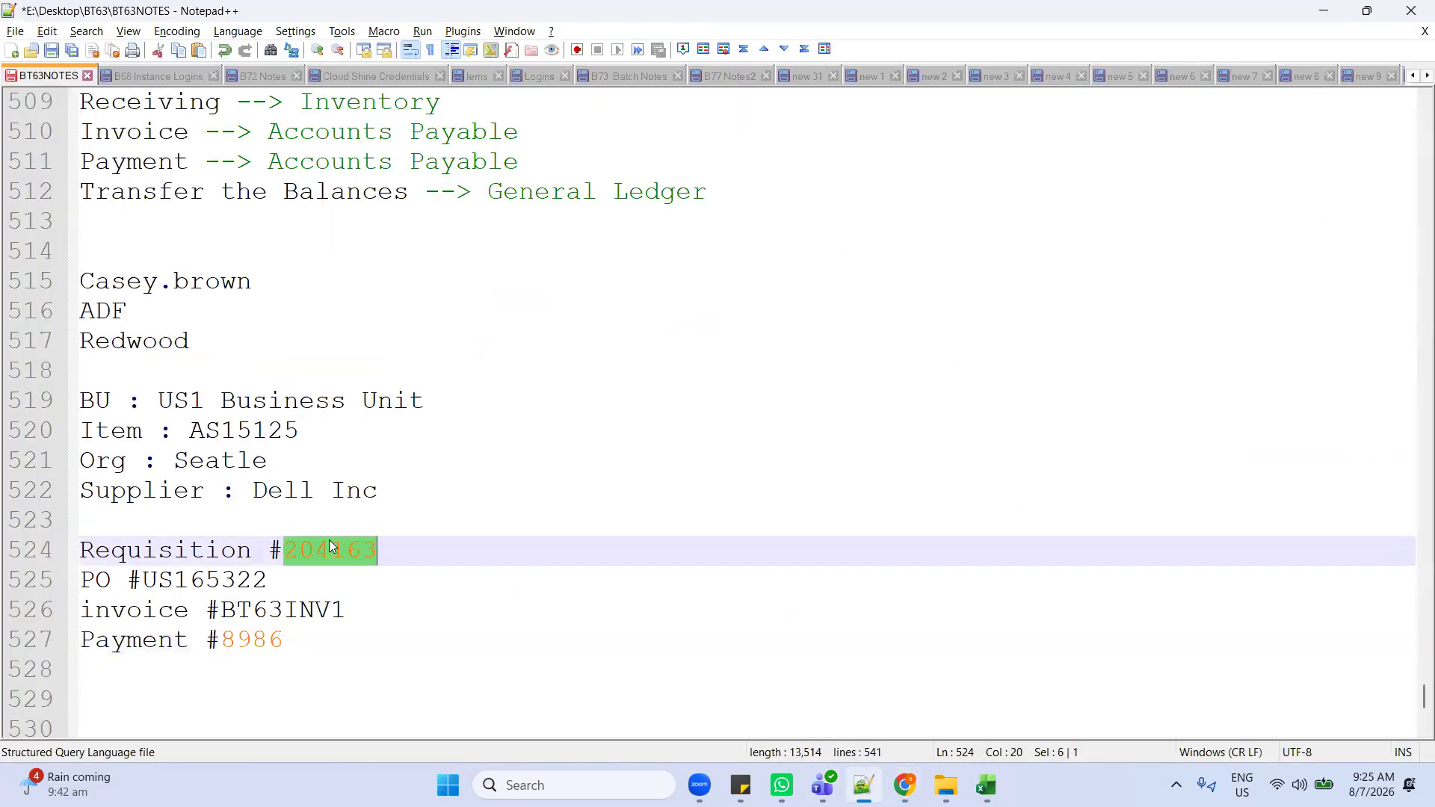
{"action": "double_click", "coordinate": [230, 580]}
{"action": "key", "text": "ctrl+c"}
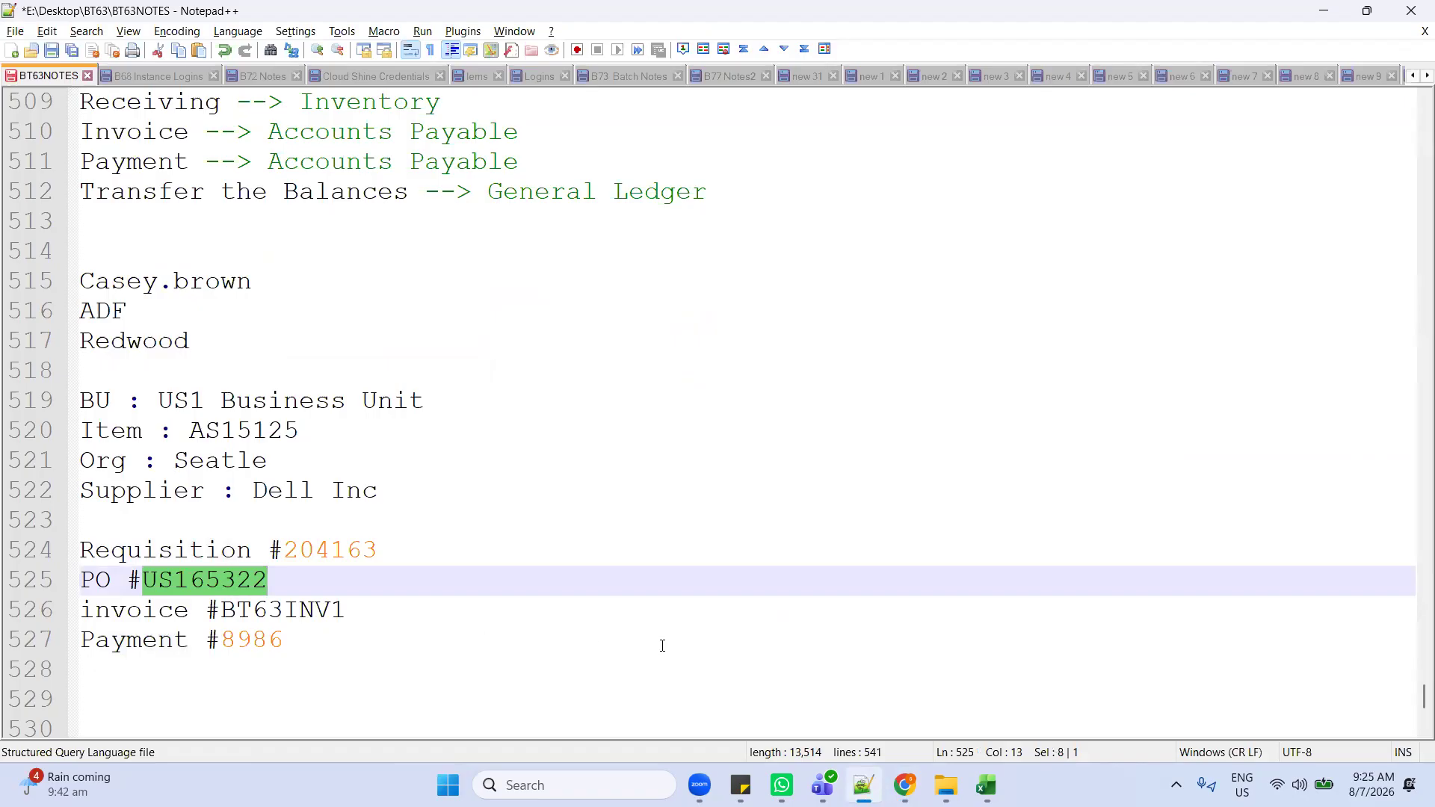
{"action": "key", "text": "alt+Tab"}
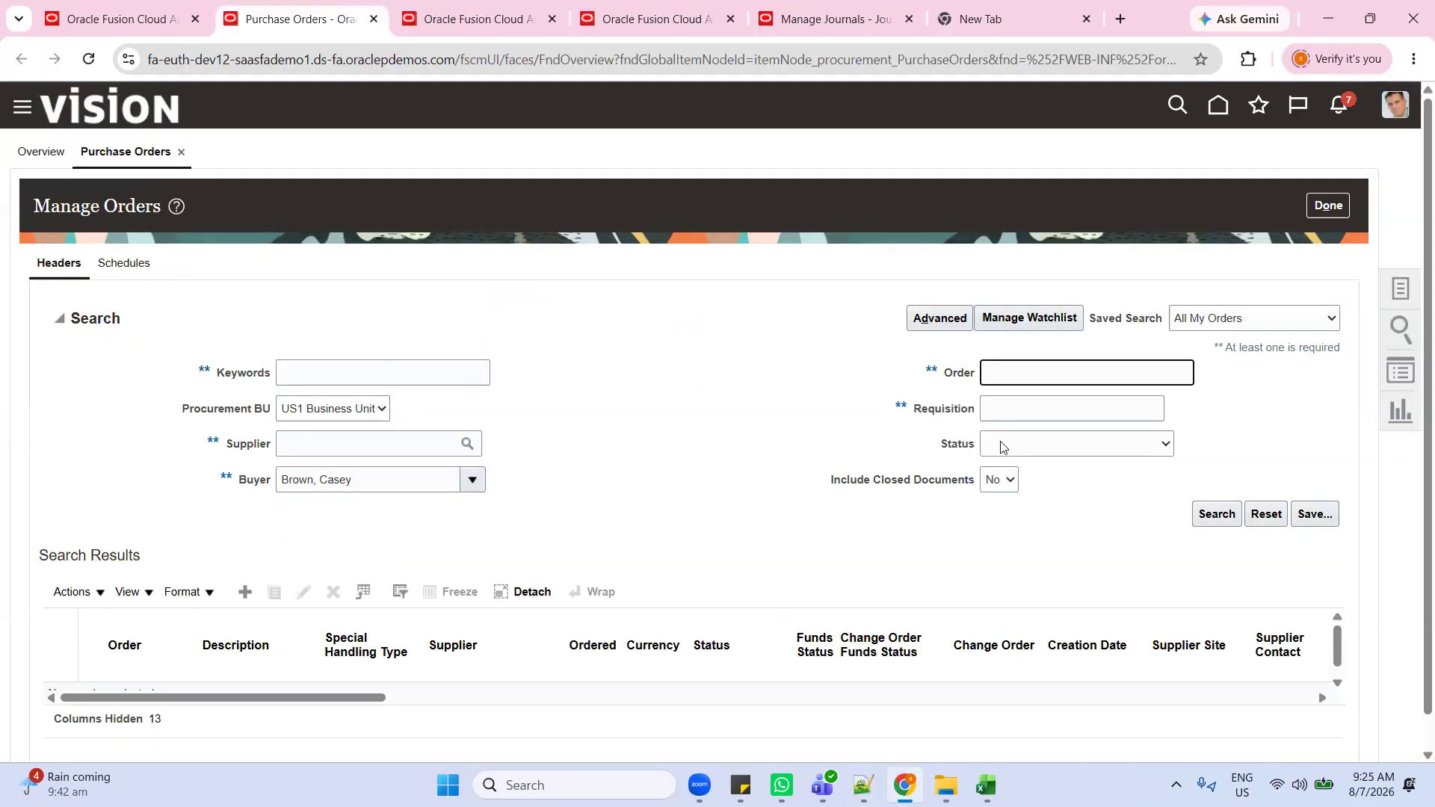
{"action": "key", "text": "ctrl+v"}
Step: Clear the buyer criterion and search for the purchase order
{"action": "left_click_drag", "start_coordinate": [403, 486], "coordinate": [177, 502]}
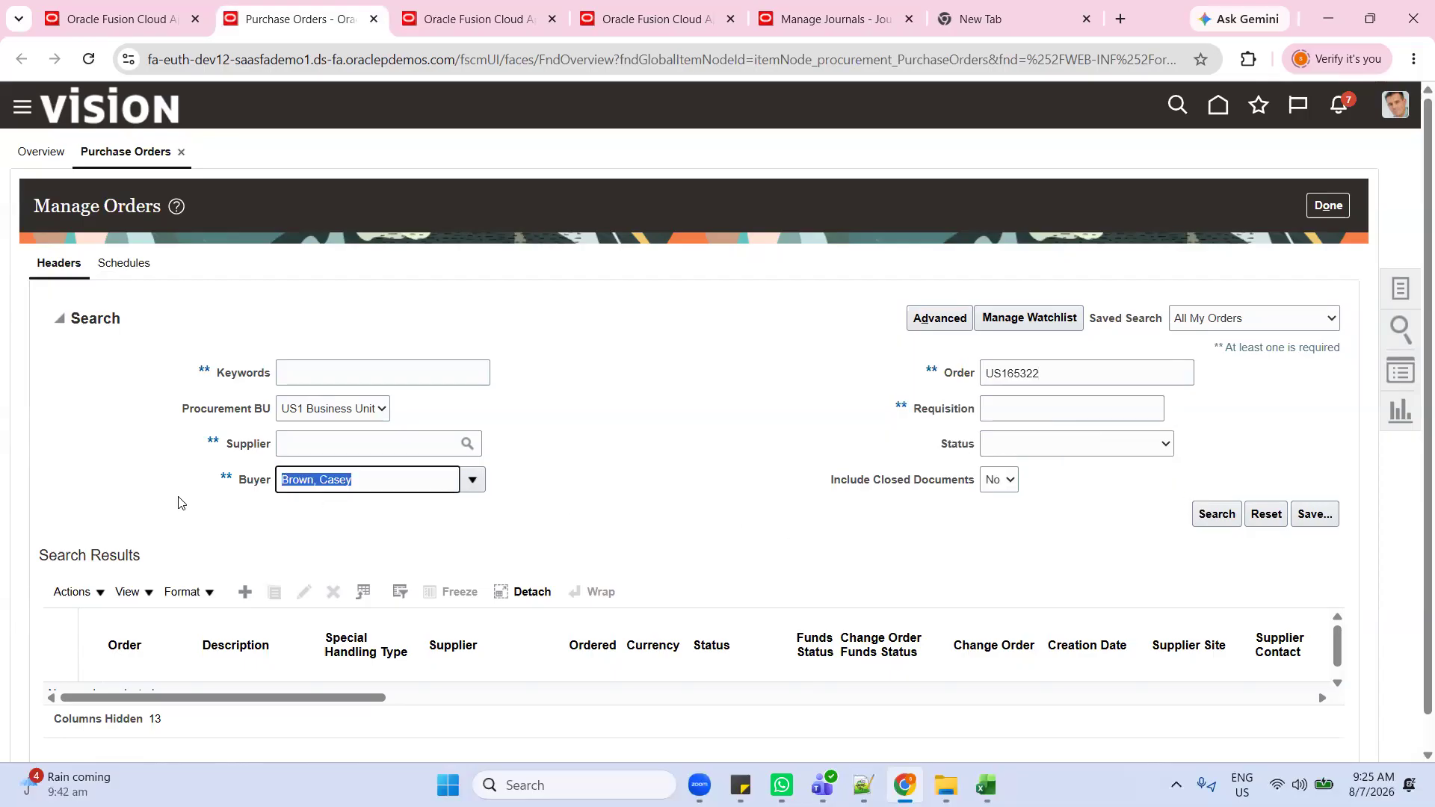
{"action": "key", "text": "BackSpace"}
{"action": "left_click", "coordinate": [1217, 513]}
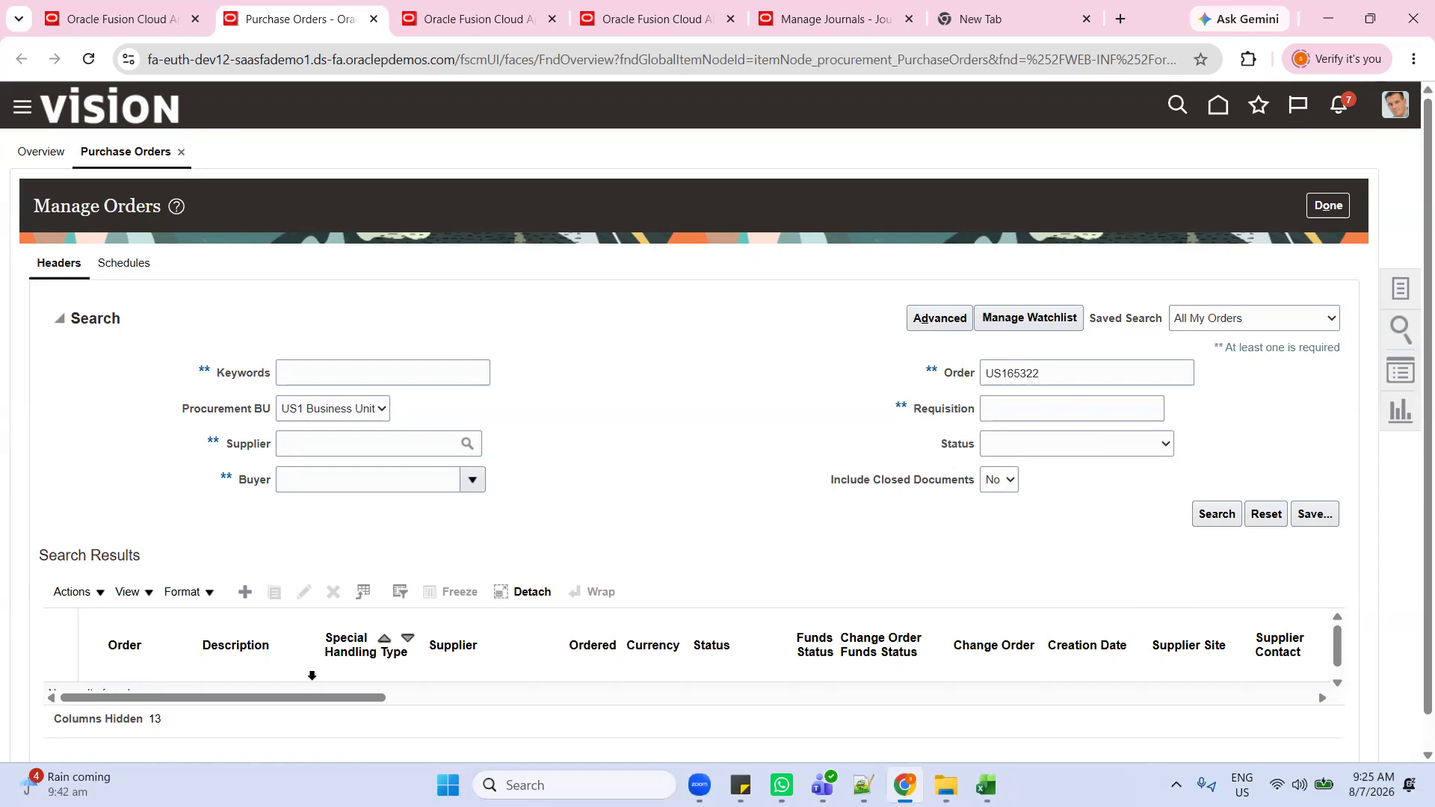
Step: Set Include Closed Documents to Yes and run the purchase order search again
{"action": "left_click_drag", "start_coordinate": [830, 479], "coordinate": [976, 486]}
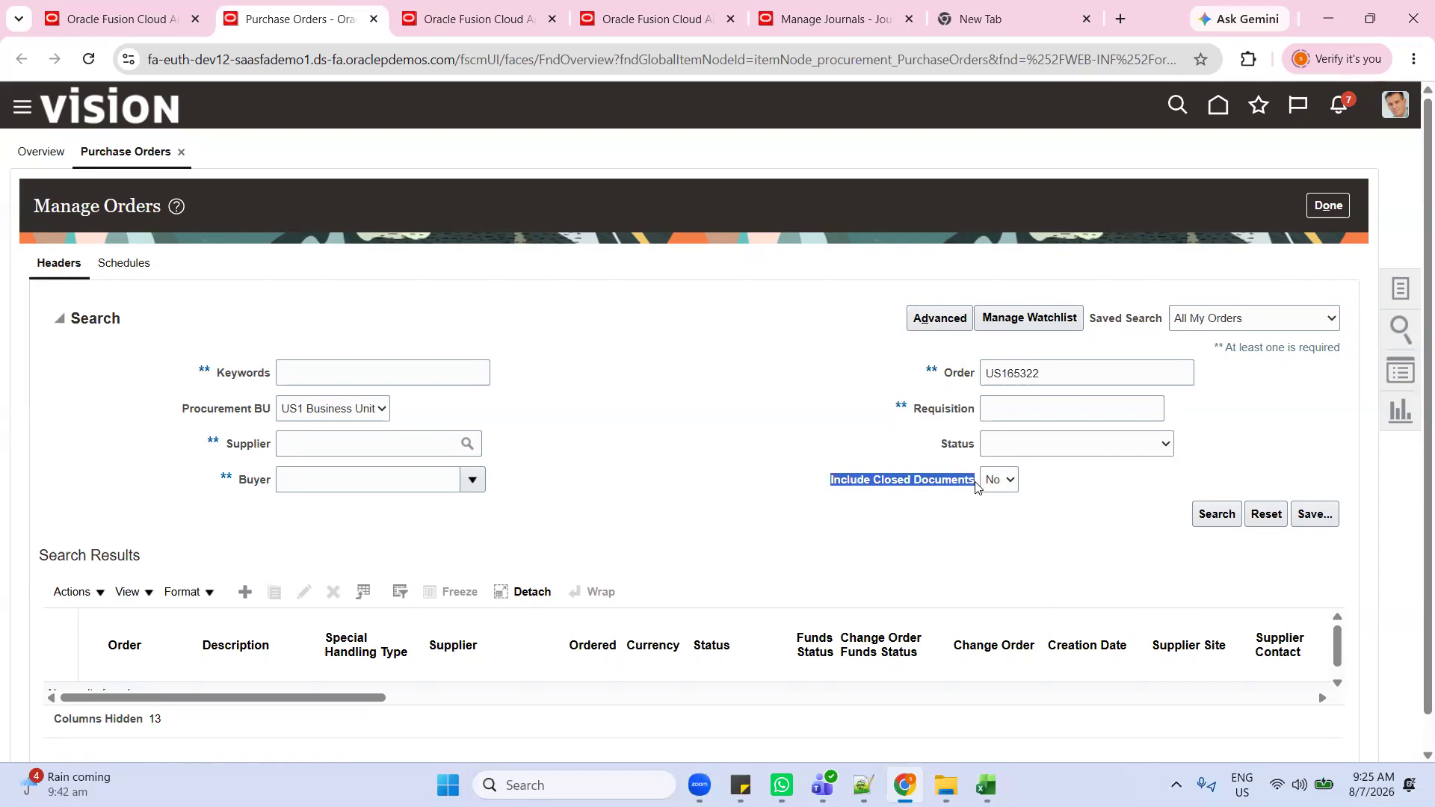
{"action": "left_click", "coordinate": [957, 576]}
{"action": "left_click", "coordinate": [1010, 482]}
{"action": "left_click", "coordinate": [1002, 527]}
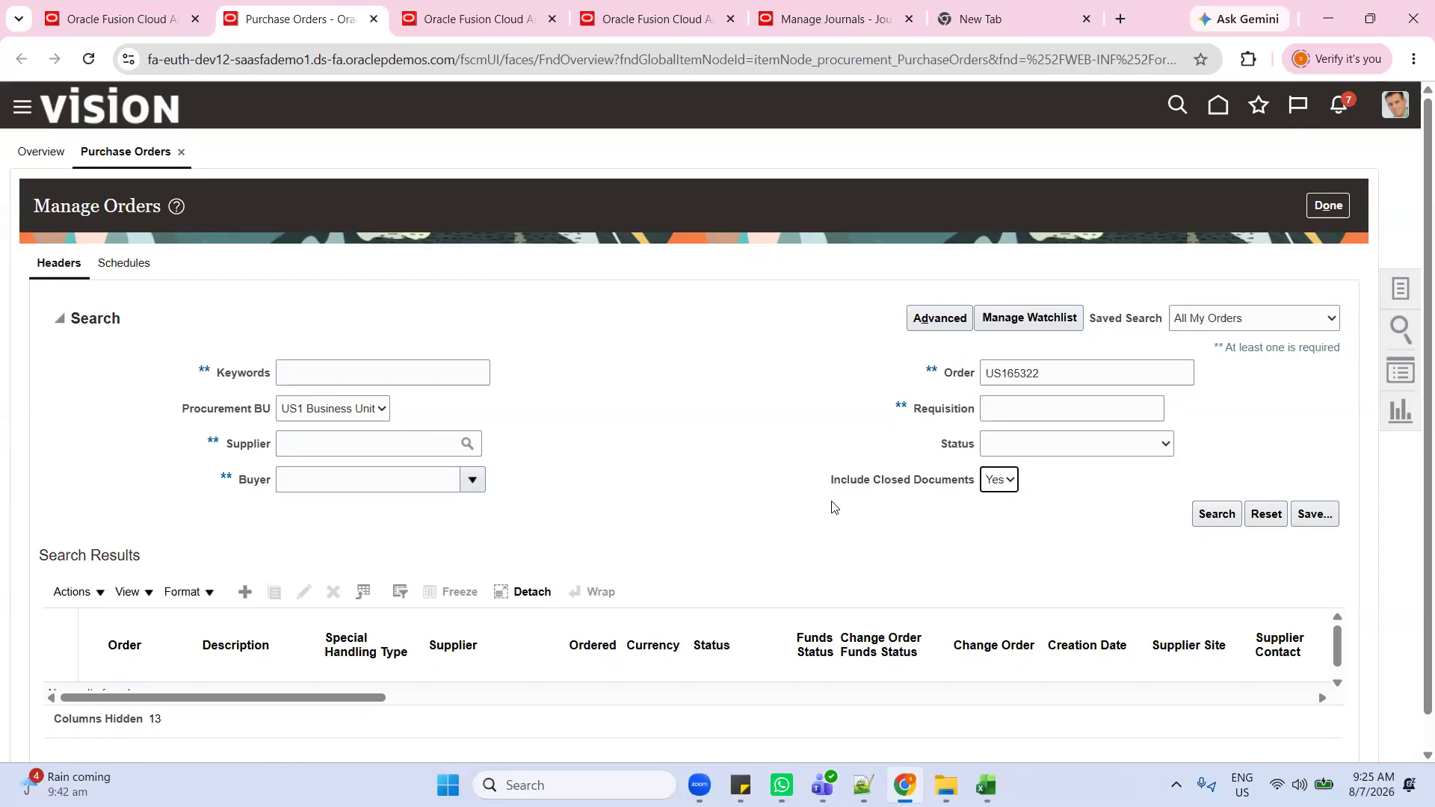
{"action": "left_click", "coordinate": [1001, 481]}
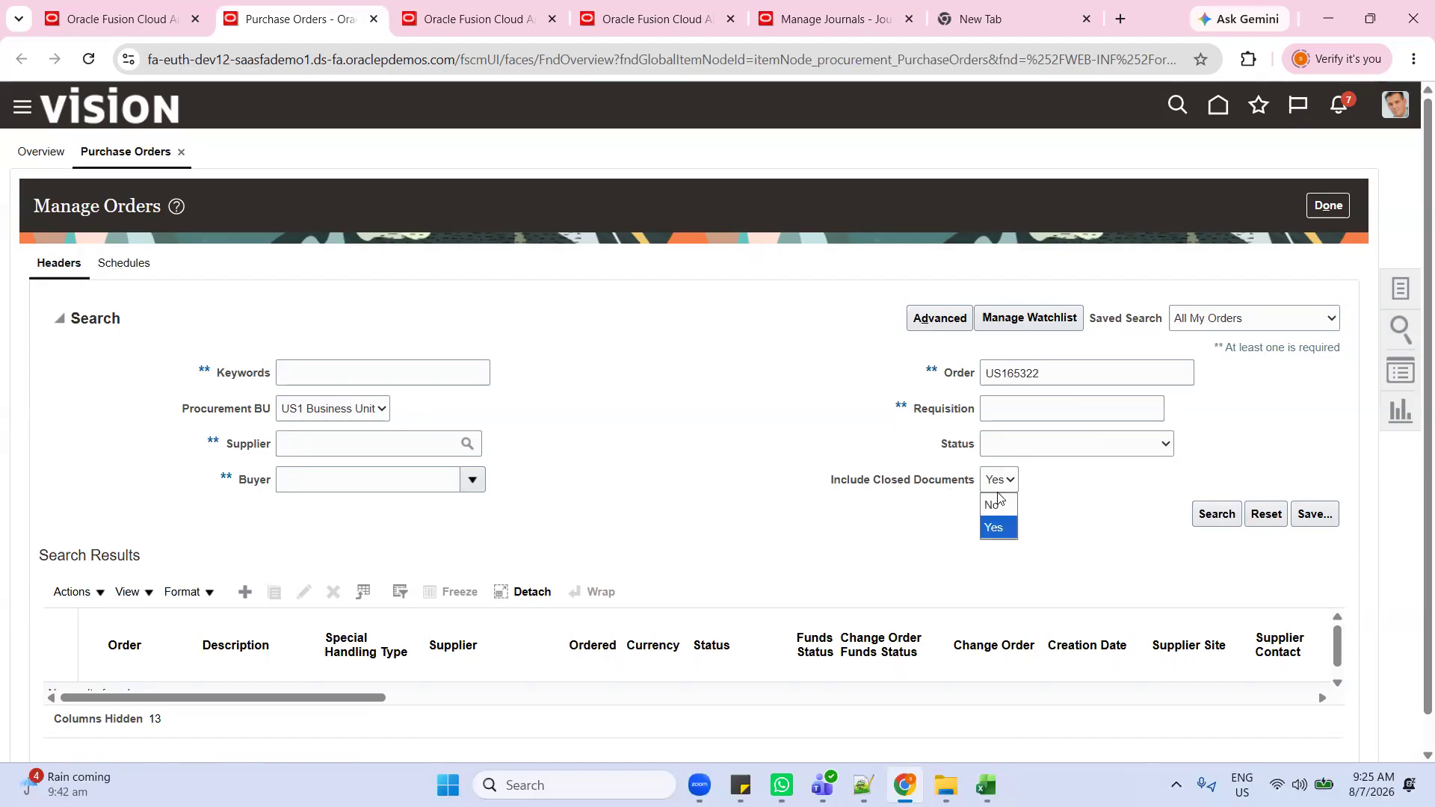
{"action": "left_click", "coordinate": [1117, 521]}
{"action": "left_click", "coordinate": [1003, 481]}
{"action": "left_click", "coordinate": [1113, 505]}
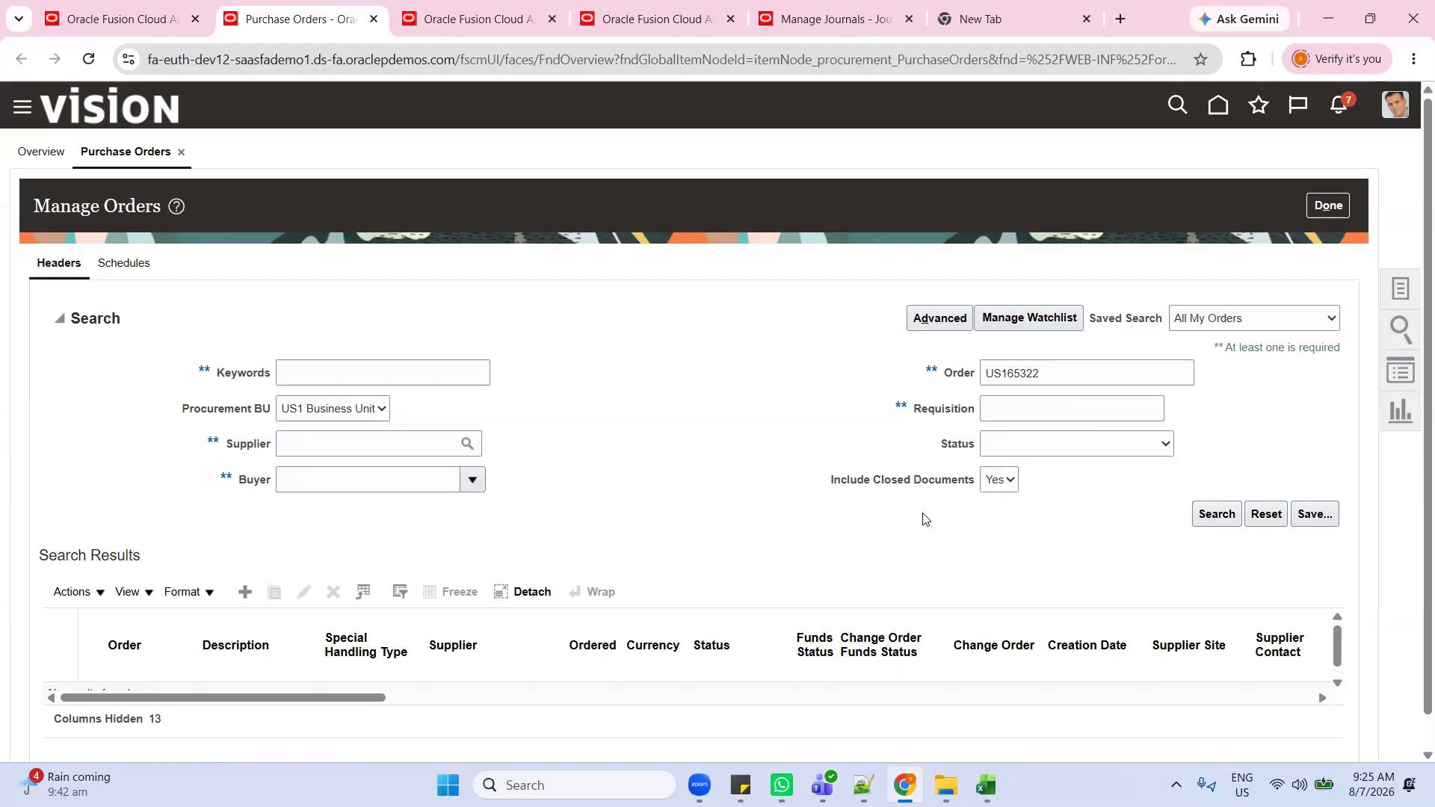
{"action": "left_click", "coordinate": [1062, 369]}
{"action": "left_click_drag", "start_coordinate": [827, 486], "coordinate": [973, 486]}
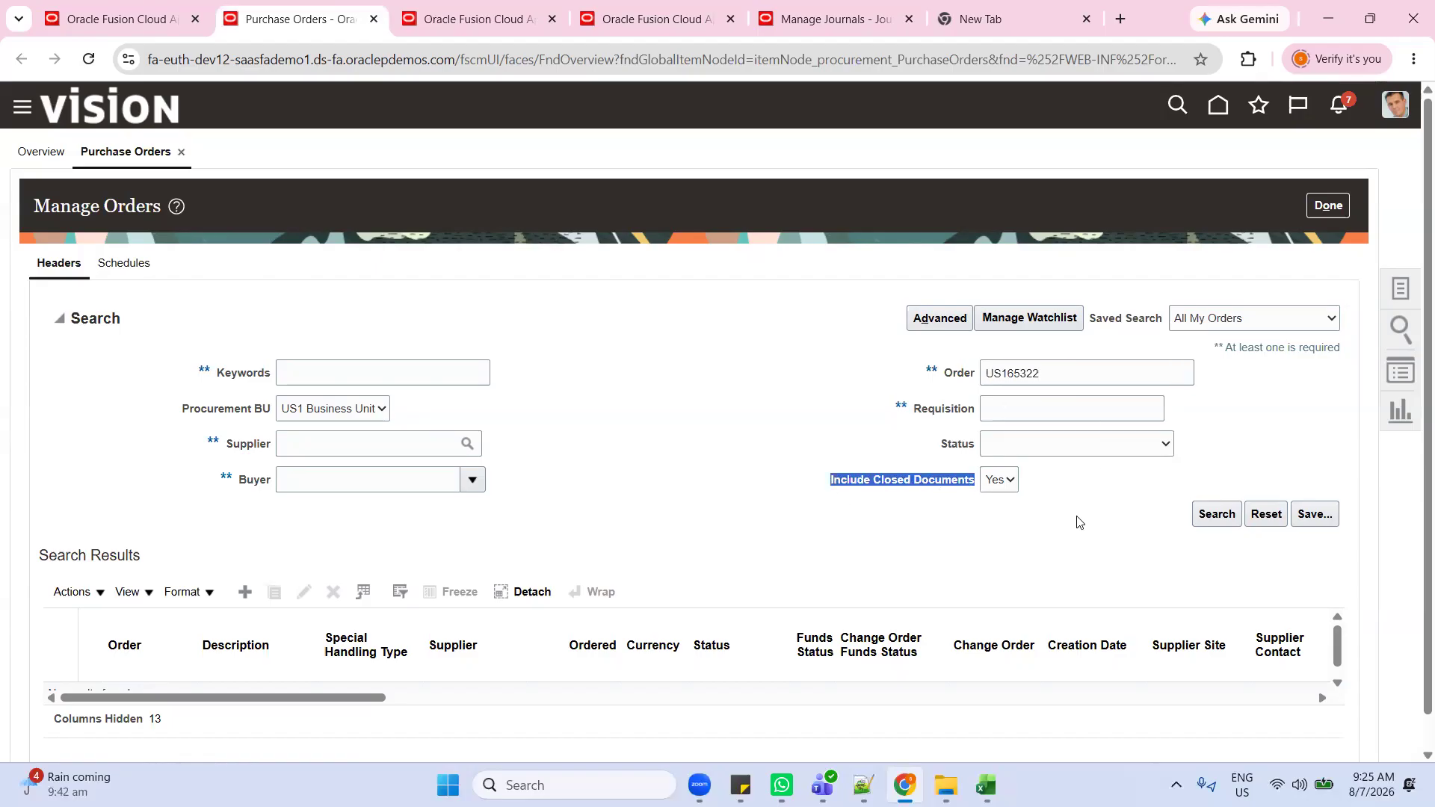
{"action": "left_click", "coordinate": [1214, 517]}
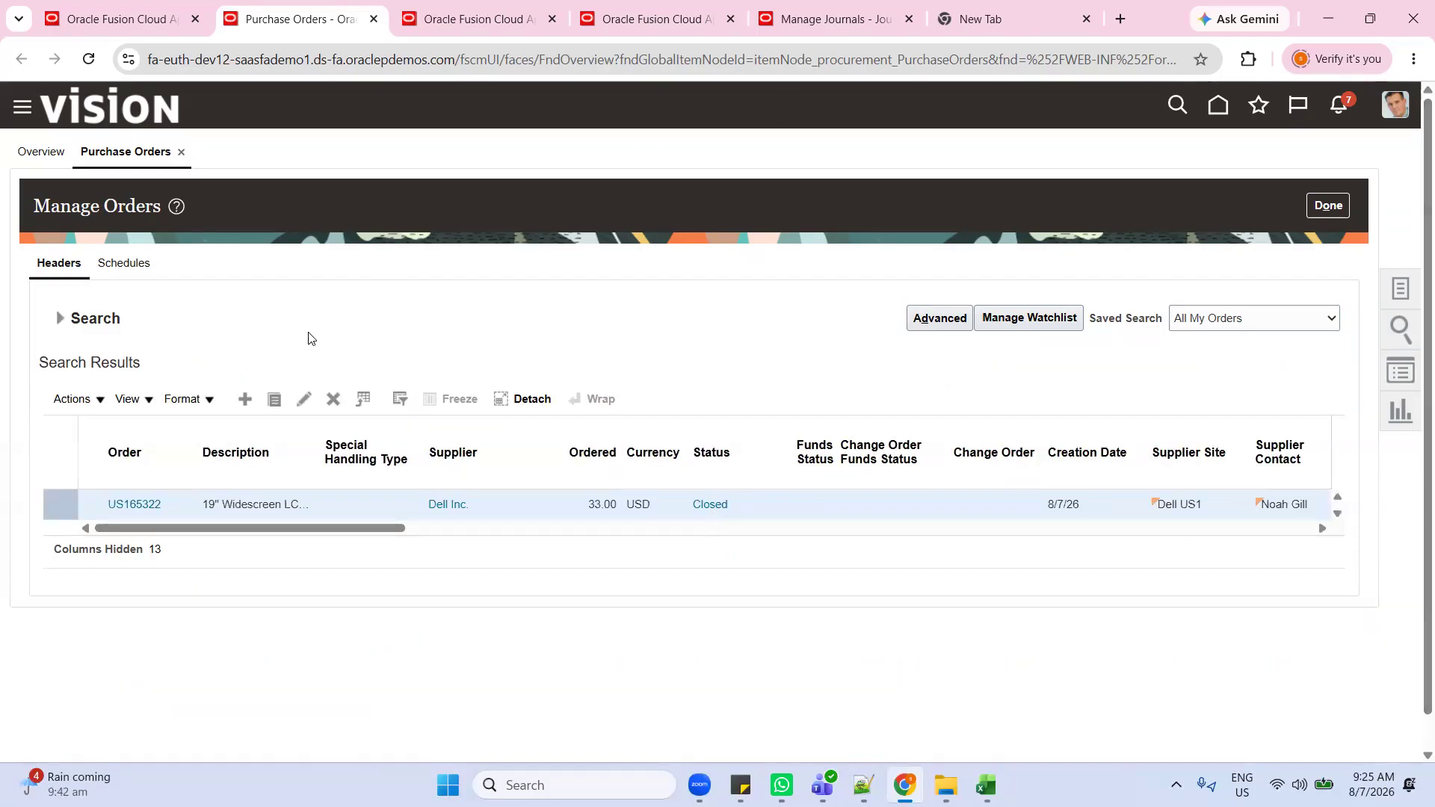
Step: Open the found purchase order and examine its Order Life Cycle details down to the receipts and invoices
{"action": "left_click", "coordinate": [142, 506]}
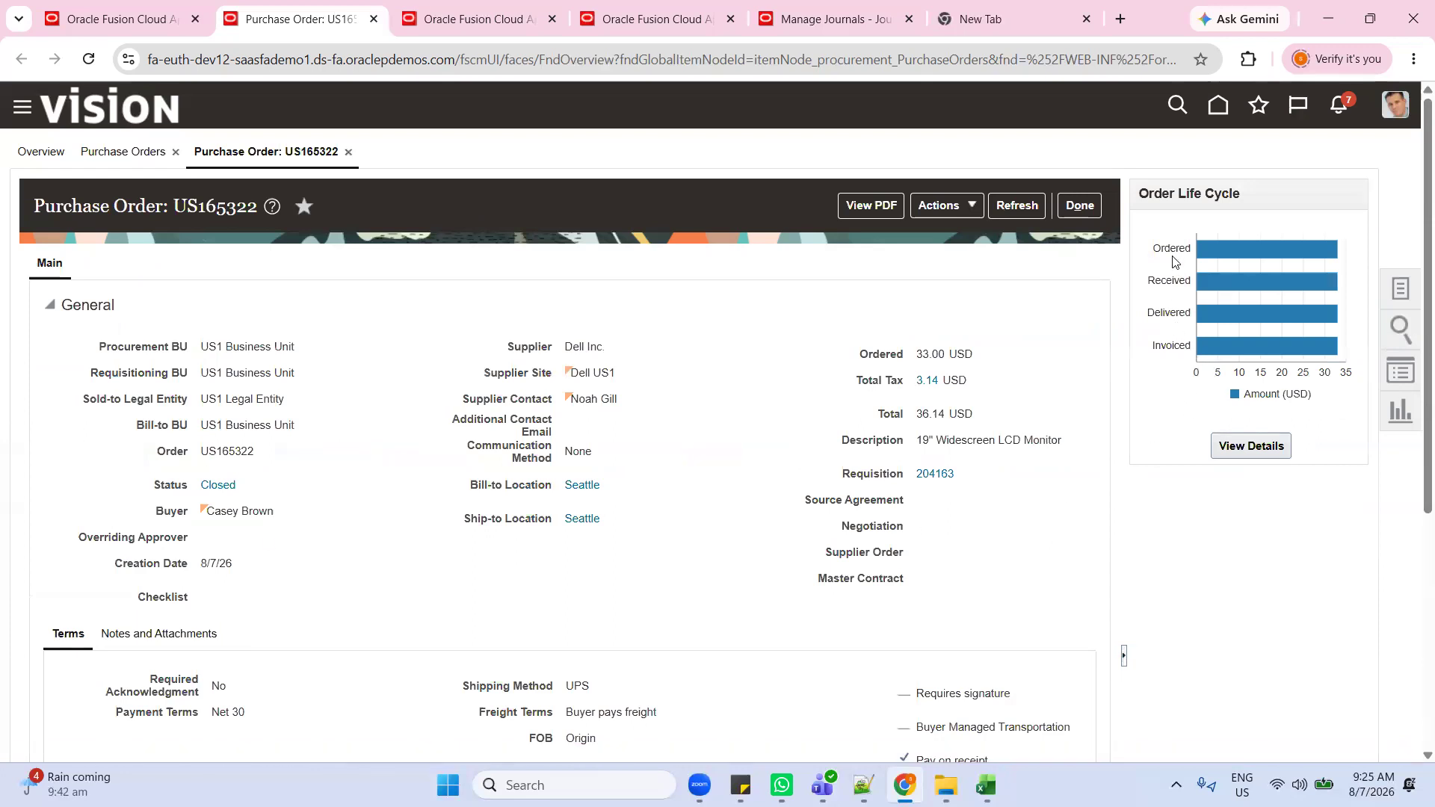
{"action": "mouse_move", "coordinate": [1287, 348]}
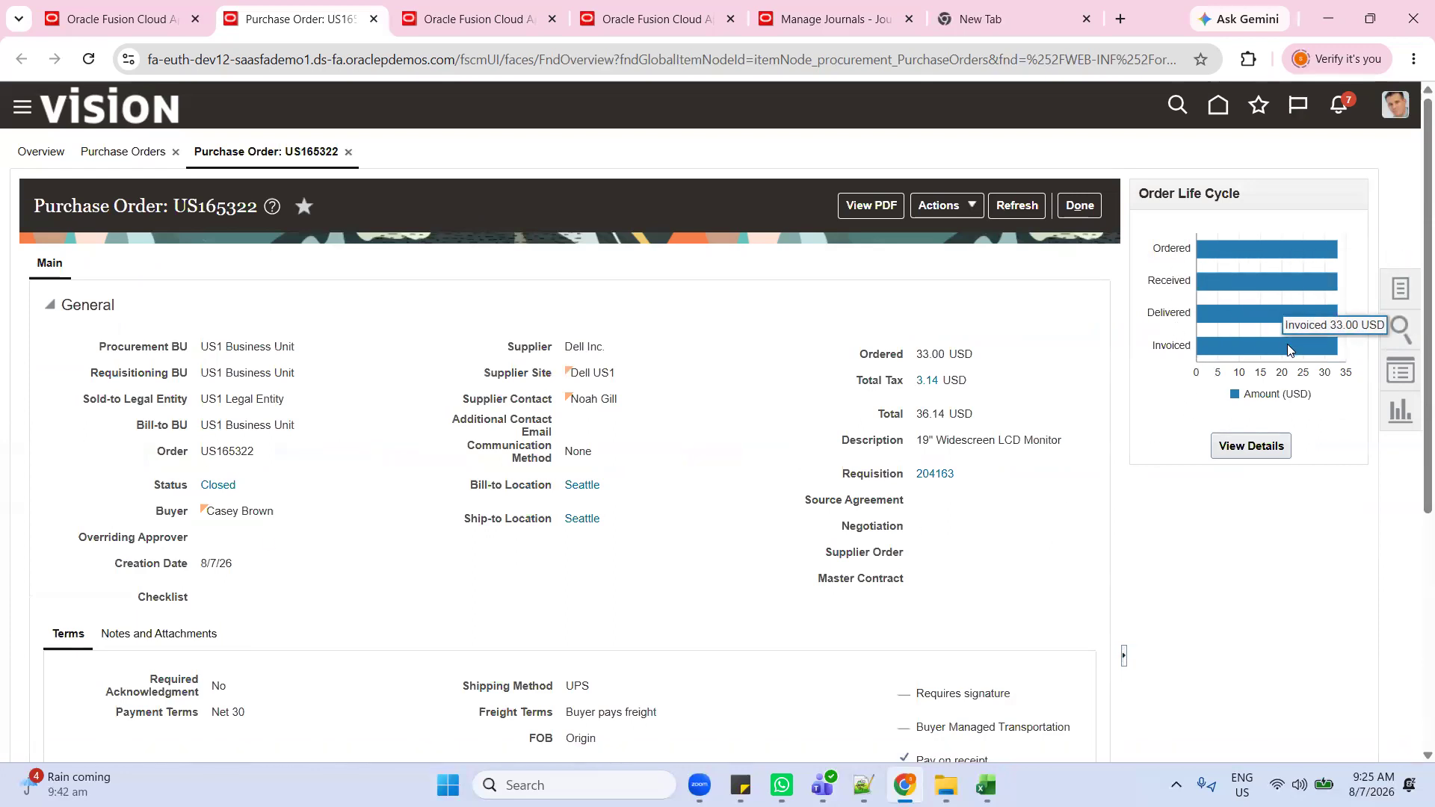
{"action": "left_click", "coordinate": [1265, 450]}
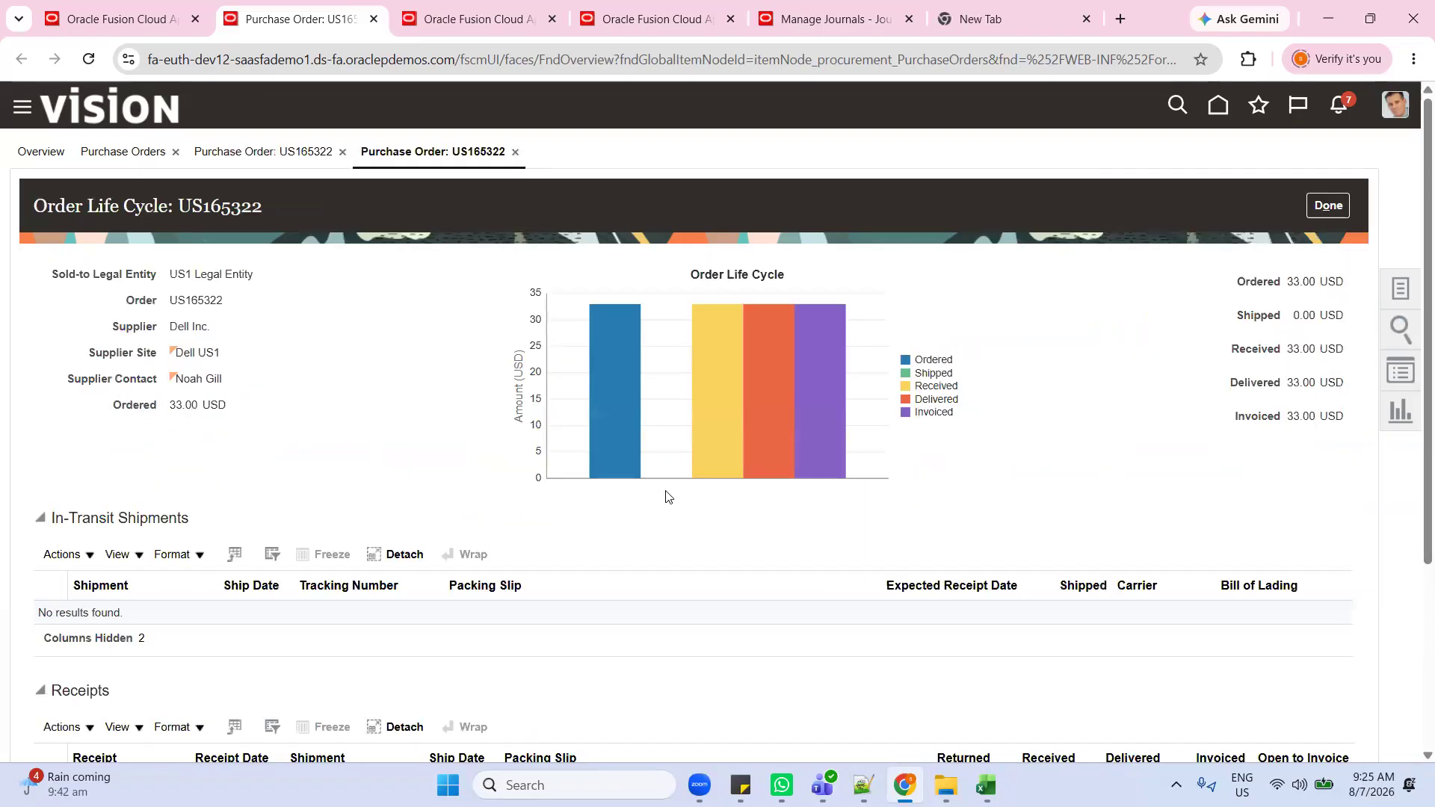
{"action": "scroll", "coordinate": [663, 497], "scroll_direction": "down", "scroll_amount": 4}
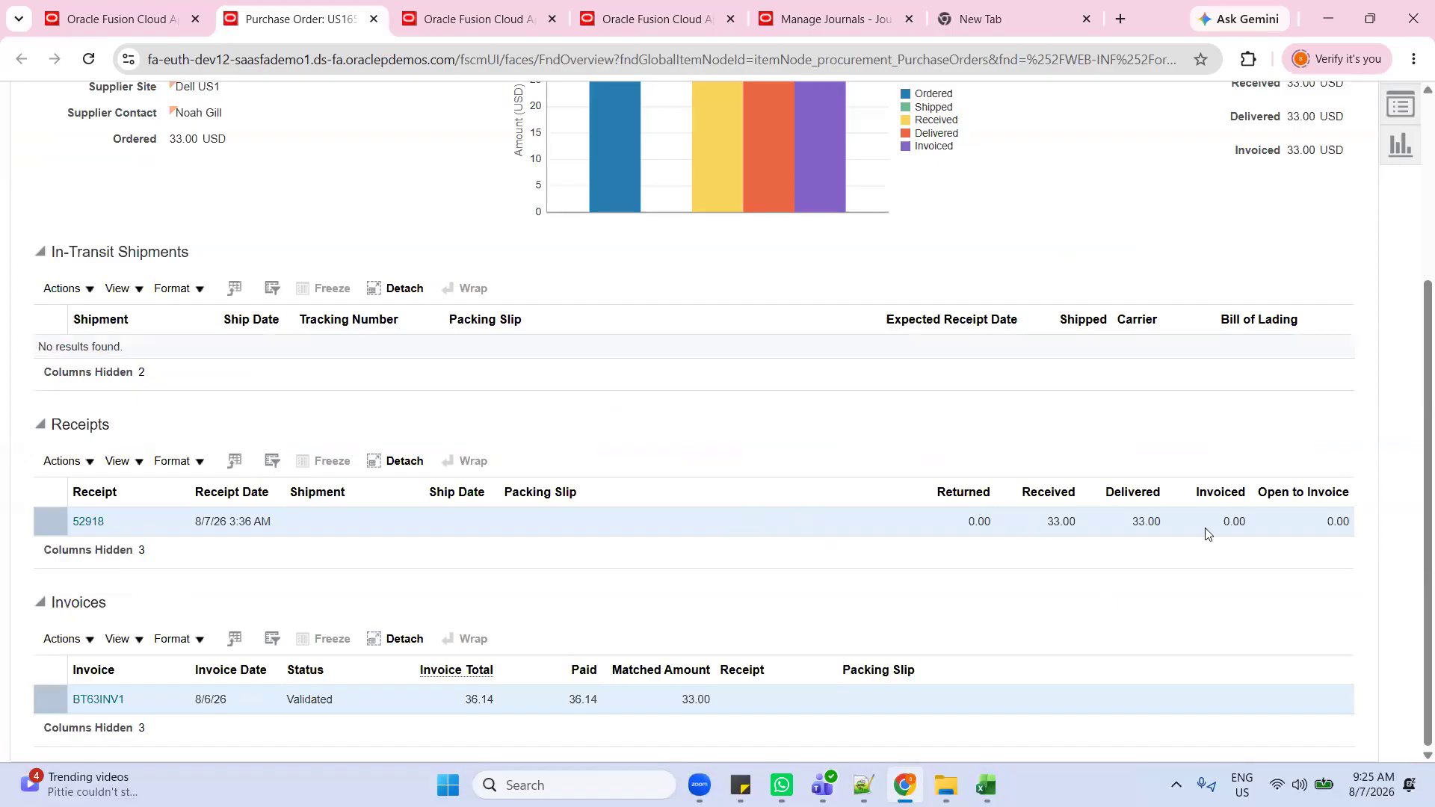
Step: Open invoice BT63INV1 from the order's life cycle, review its details and return to the life cycle page
{"action": "left_click", "coordinate": [108, 700]}
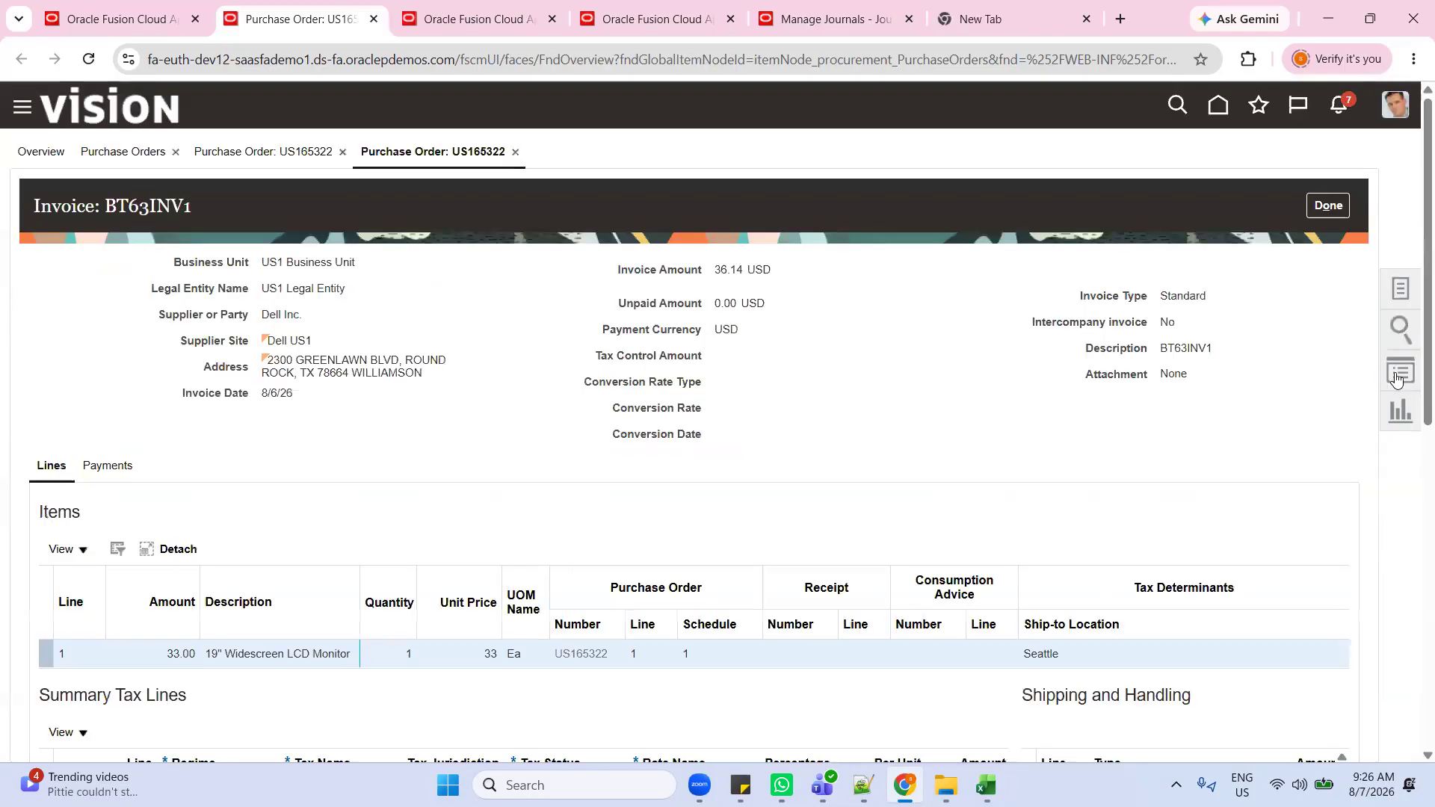
{"action": "scroll", "coordinate": [1145, 509], "scroll_direction": "down", "scroll_amount": 4}
{"action": "scroll", "coordinate": [1146, 513], "scroll_direction": "up", "scroll_amount": 4}
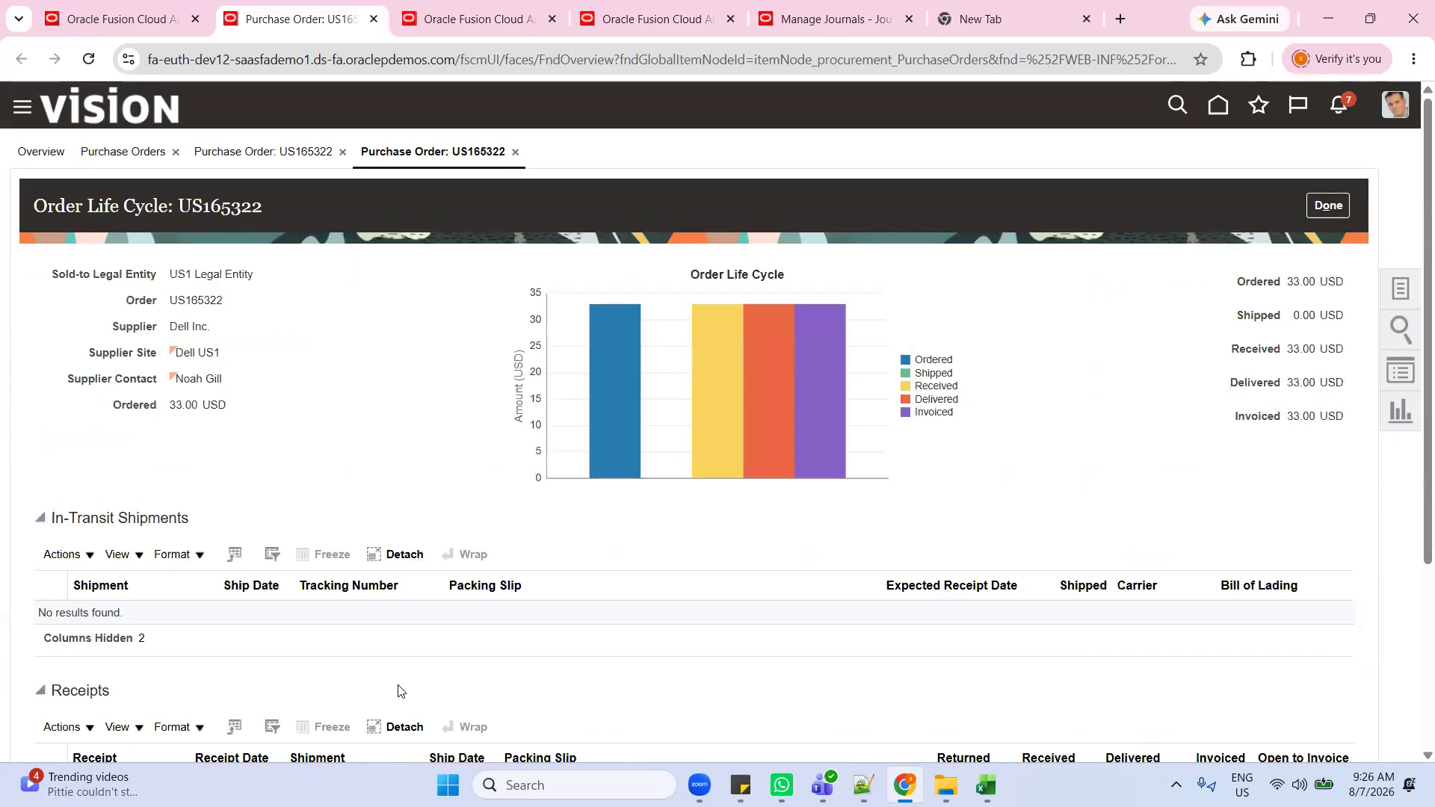
Step: Check the receipt and invoice amounts in the order life cycle, close it and return to the Purchasing overview
{"action": "scroll", "coordinate": [398, 696], "scroll_direction": "down", "scroll_amount": 4}
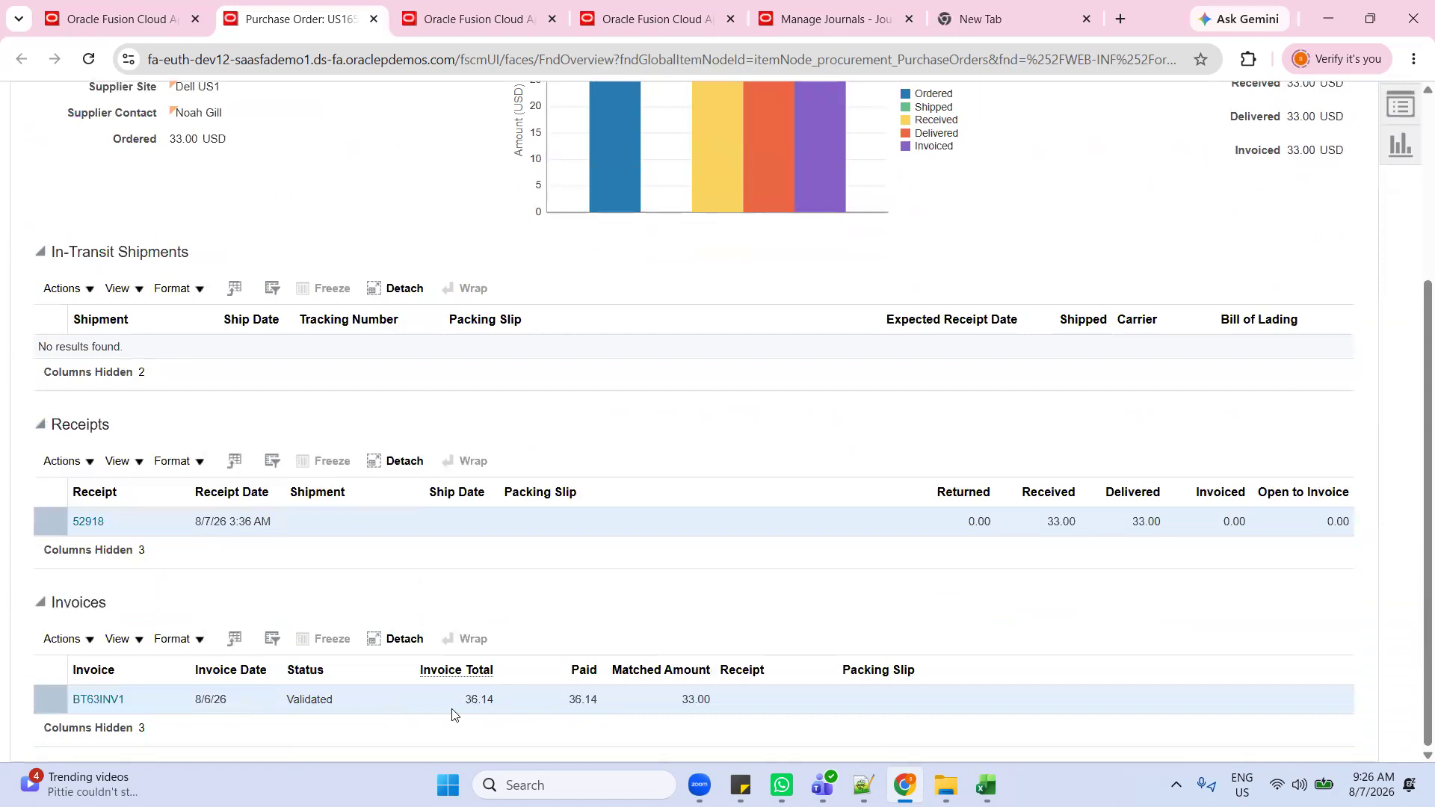
{"action": "scroll", "coordinate": [451, 714], "scroll_direction": "up", "scroll_amount": 5}
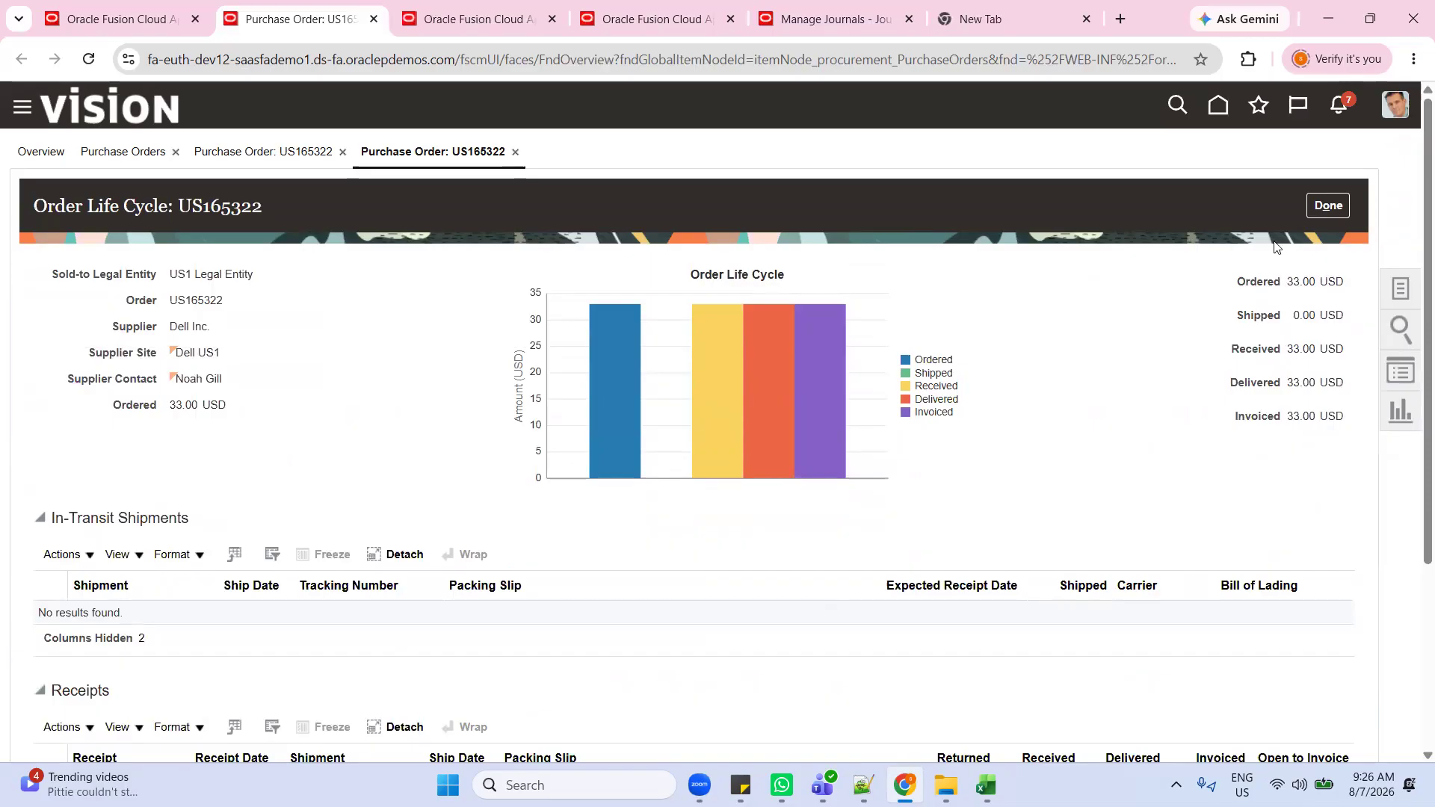
{"action": "left_click", "coordinate": [1344, 201]}
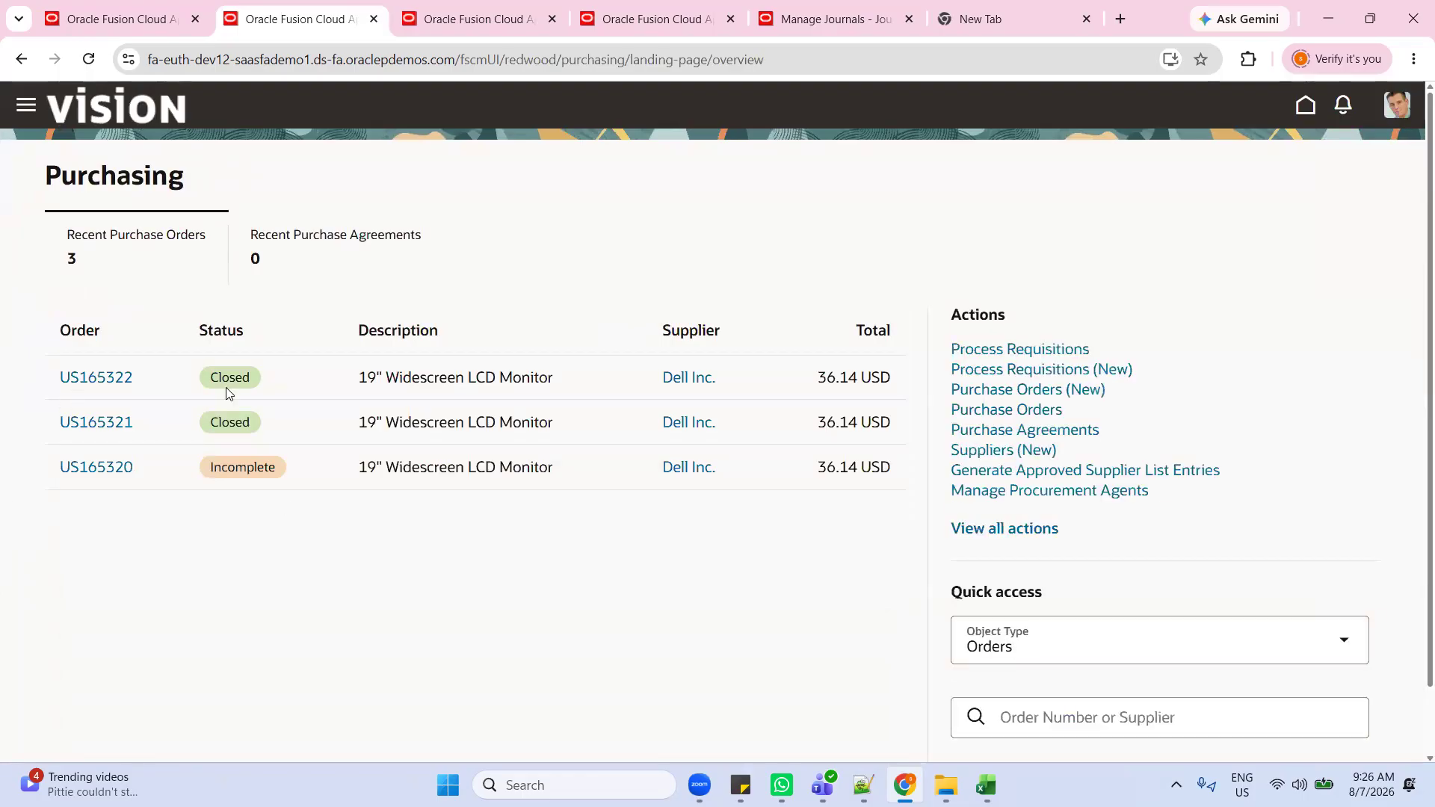
Step: Switch to the BT63NOTES file in Notepad++ and review the requisition and purchase order status flows and module list
{"action": "left_click", "coordinate": [863, 784]}
{"action": "scroll", "coordinate": [378, 549], "scroll_direction": "down", "scroll_amount": 2}
{"action": "scroll", "coordinate": [378, 549], "scroll_direction": "up", "scroll_amount": 7}
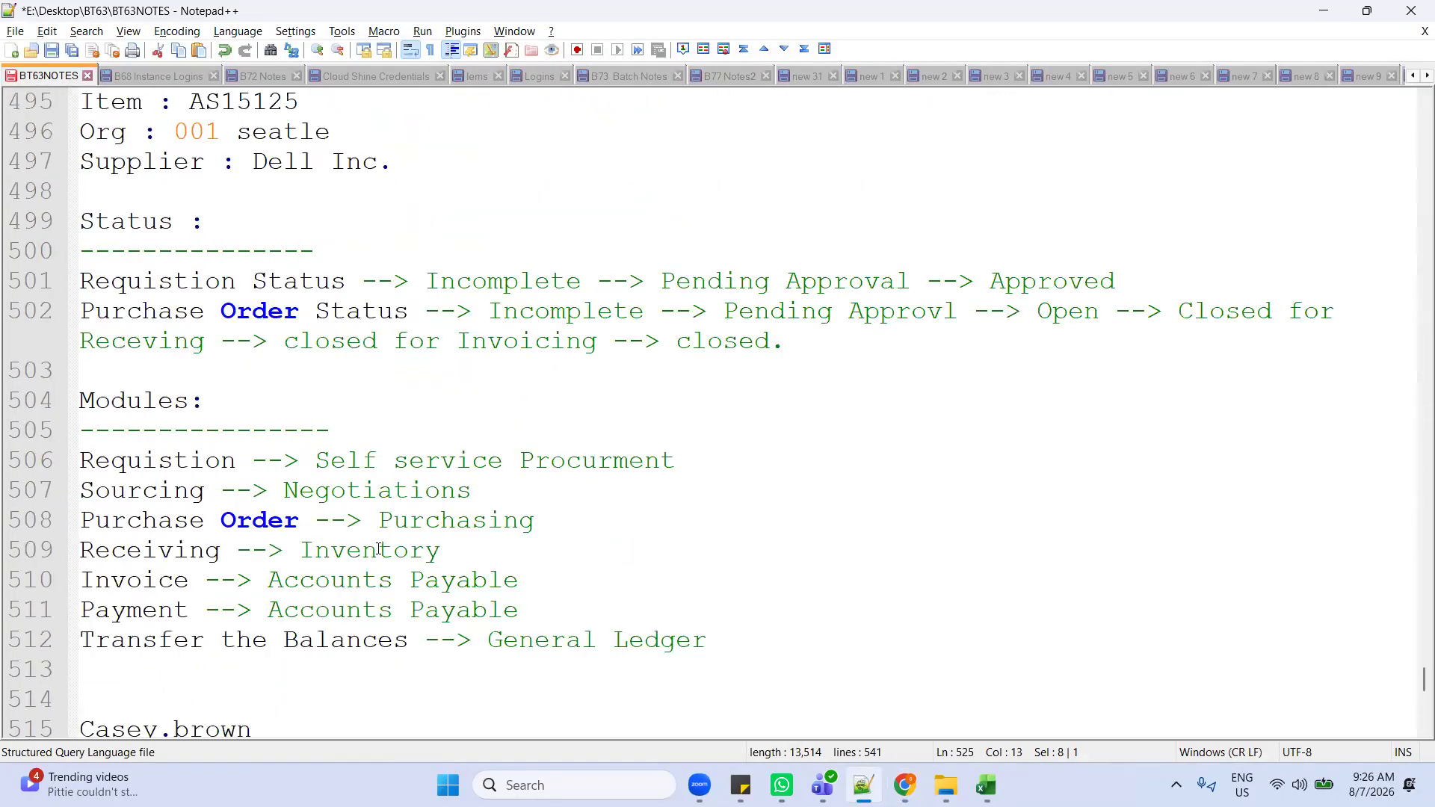
Step: Add a "Costing Part:" heading with a dashed underline below the payment number at the end of the notes
{"action": "scroll", "coordinate": [379, 549], "scroll_direction": "down", "scroll_amount": 7}
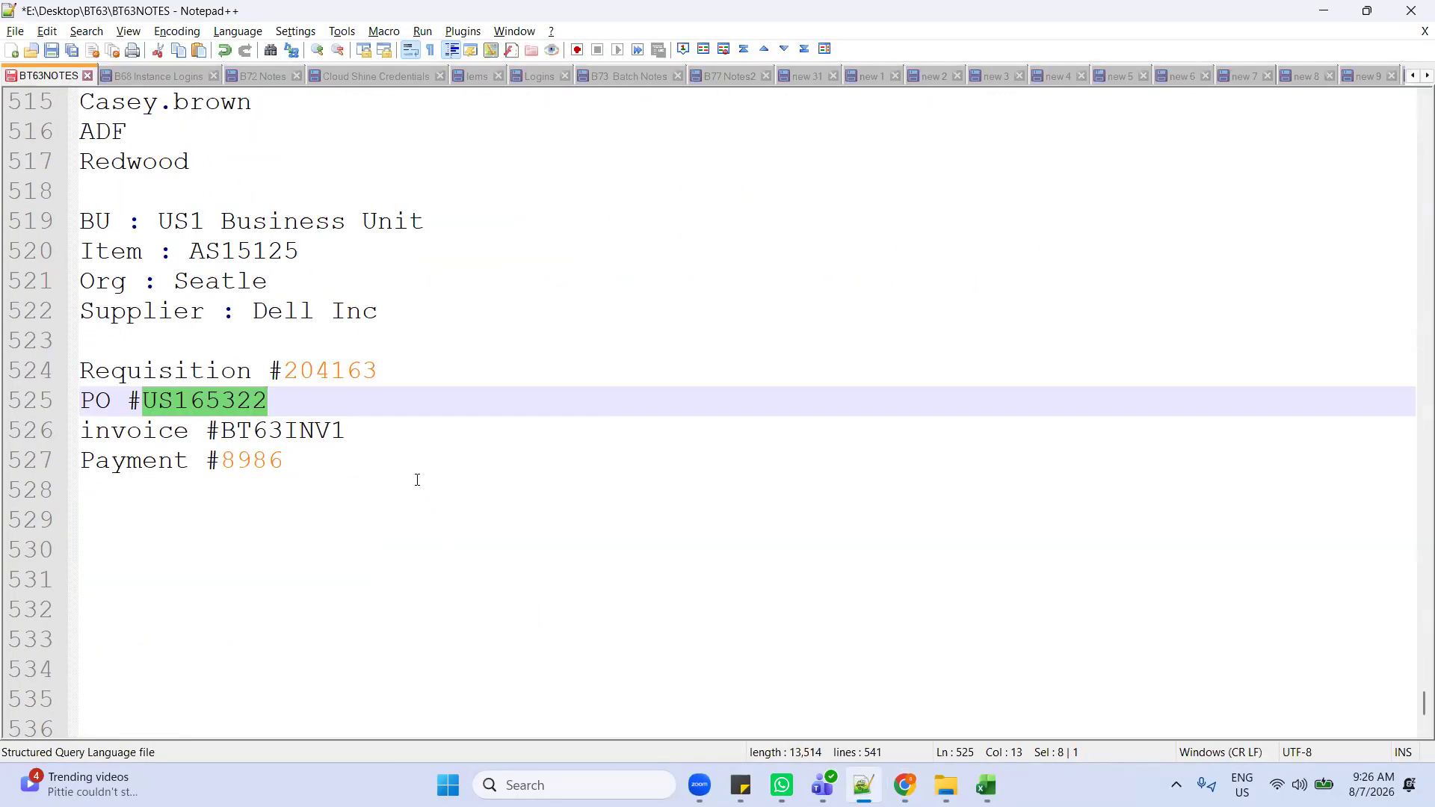
{"action": "left_click", "coordinate": [417, 480]}
{"action": "key", "text": "Return"}
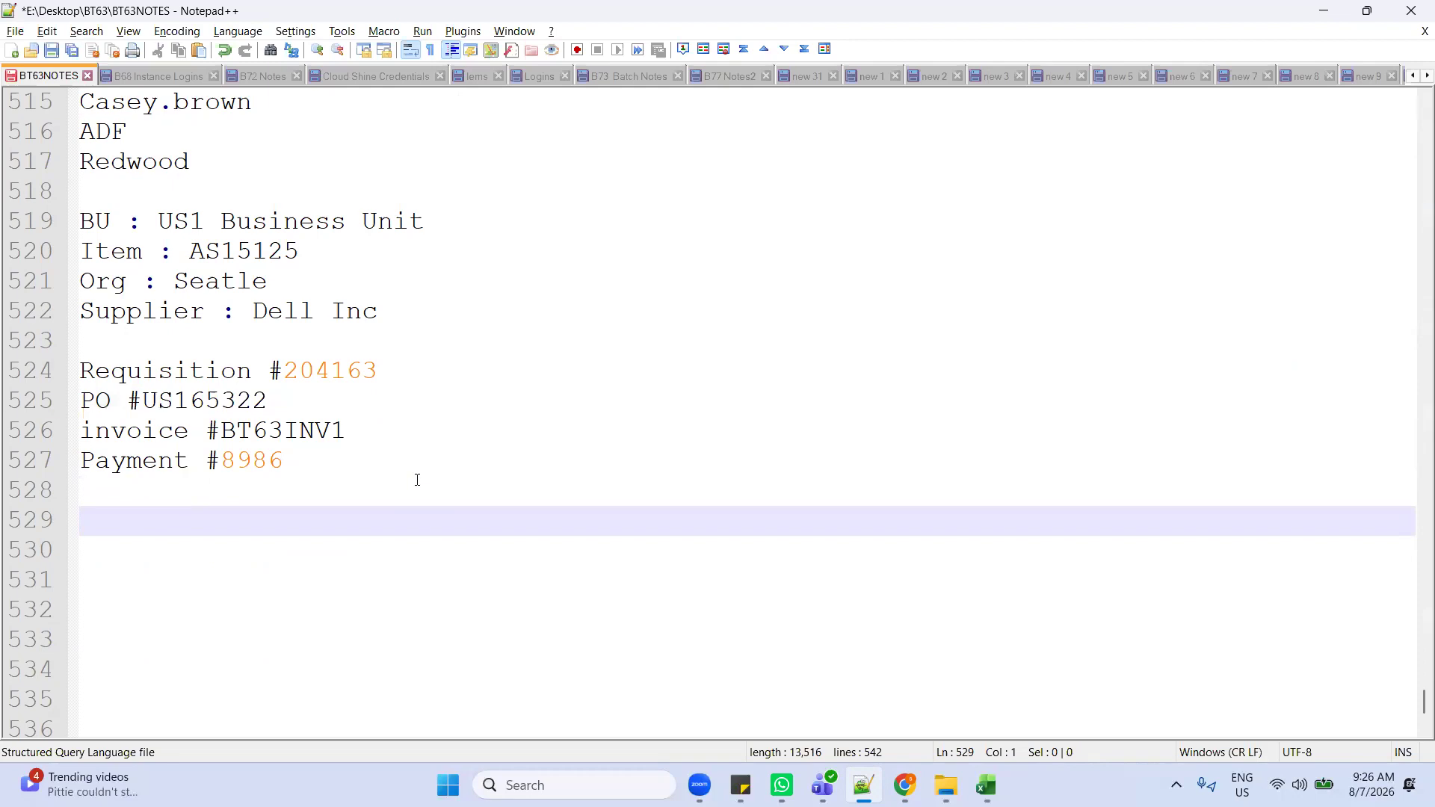
{"action": "type", "text": "Costing Part:"}
{"action": "key", "text": "Return"}
{"action": "type", "text": "---------------"}
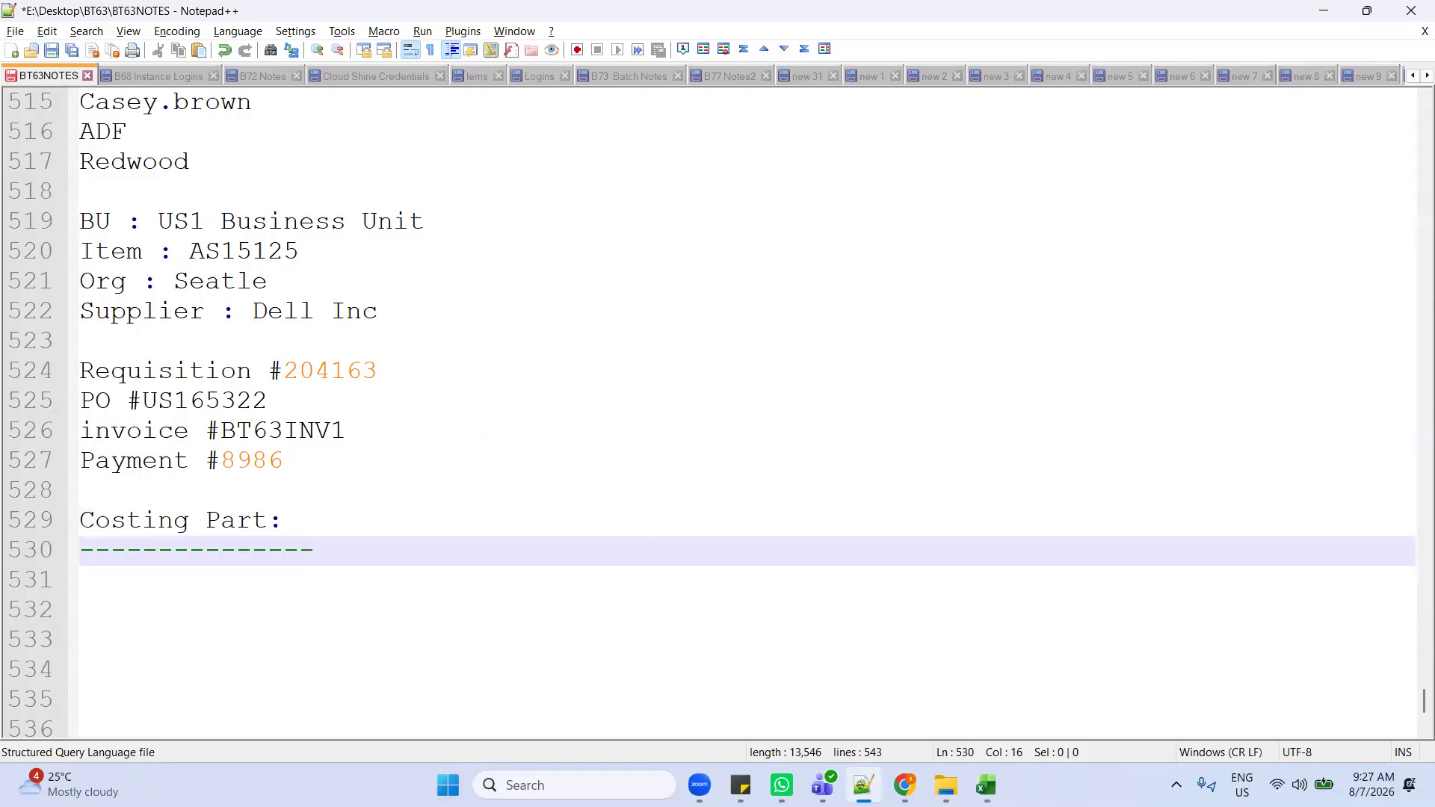
Step: Switch to the P2P Accounting Entries workbook in Excel and select the whole accounting entries table, A1:E13
{"action": "mouse_move", "coordinate": [986, 785]}
{"action": "left_click", "coordinate": [1038, 725]}
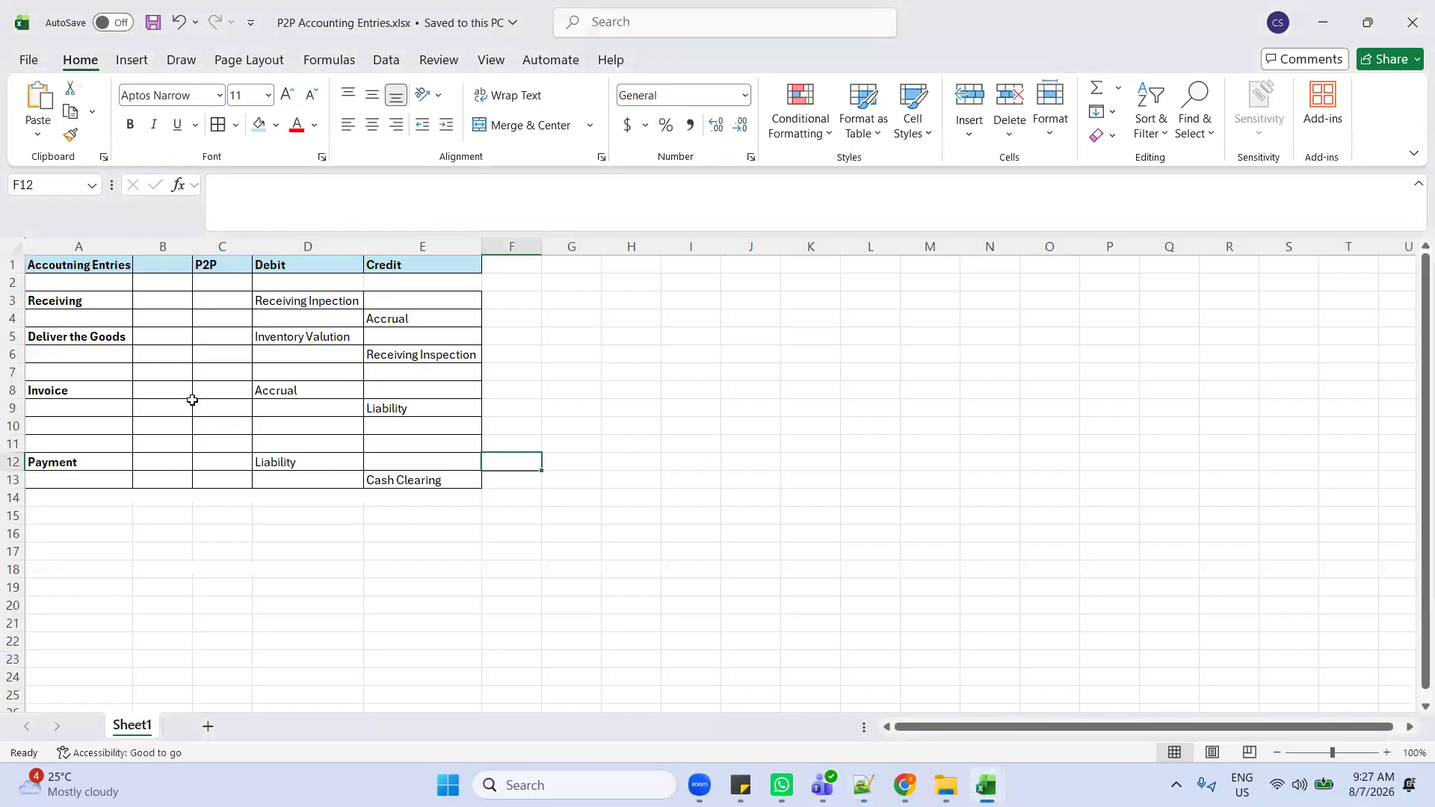
{"action": "left_click", "coordinate": [63, 264]}
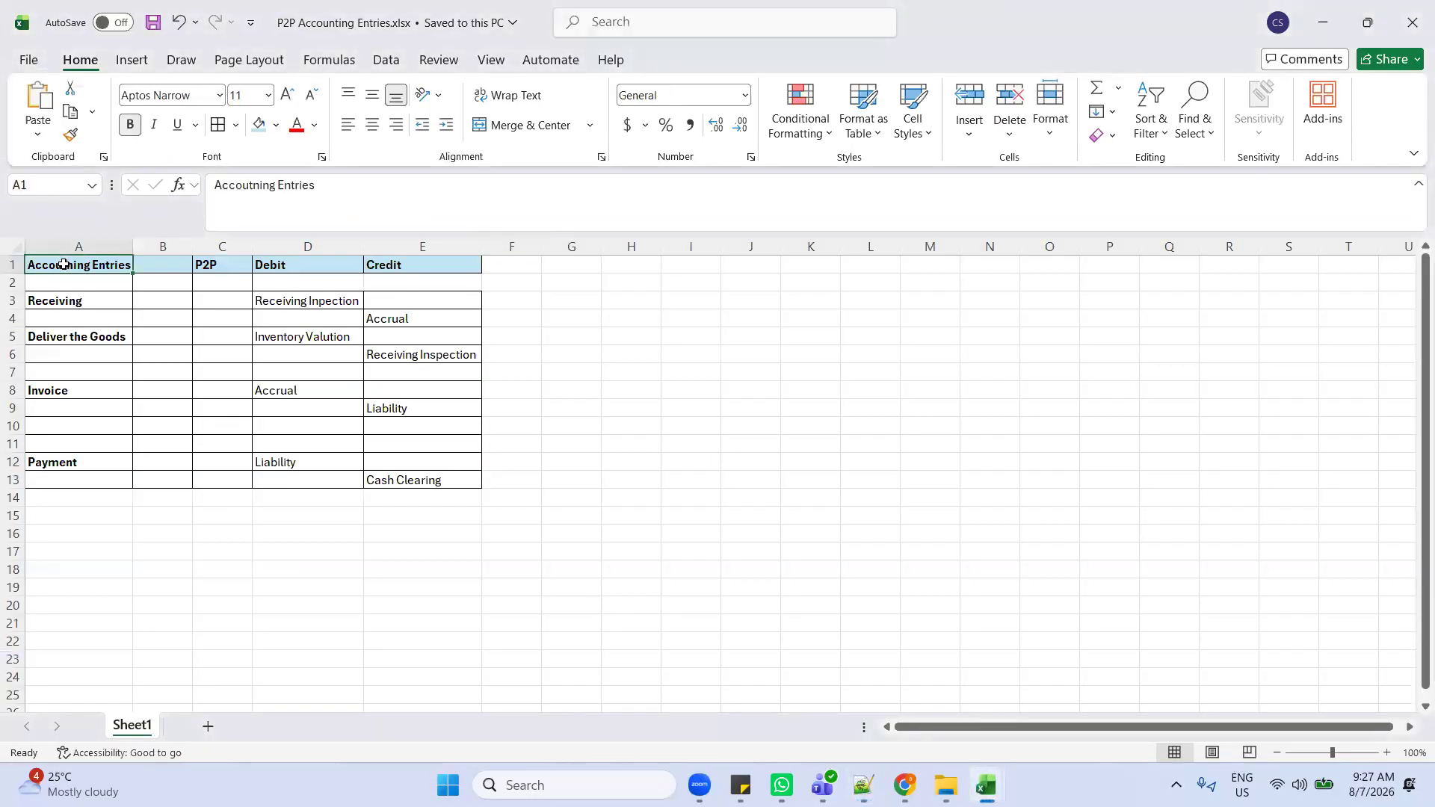
{"action": "key", "text": "shift+Right"}
{"action": "key", "text": "shift+Right"}
{"action": "key", "text": "shift+Right"}
{"action": "key", "text": "shift+Right"}
{"action": "key", "text": "shift+Down"}
{"action": "key", "text": "shift+Down"}
{"action": "key", "text": "shift+Down"}
{"action": "key", "text": "shift+Down"}
{"action": "key", "text": "shift+Down"}
{"action": "key", "text": "shift+Down"}
{"action": "key", "text": "shift+Down"}
{"action": "key", "text": "shift+Down"}
{"action": "key", "text": "shift+Down"}
{"action": "key", "text": "shift+Down"}
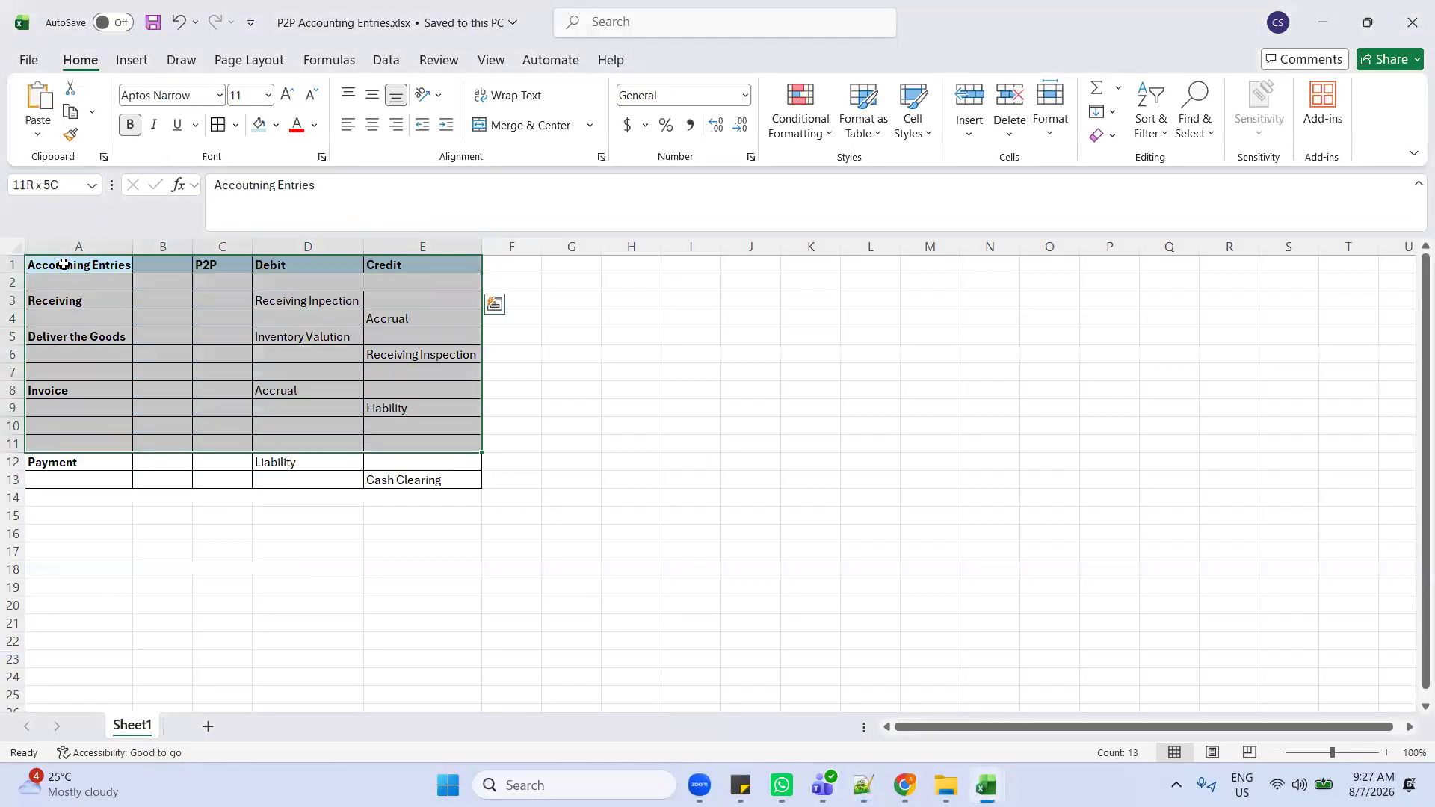
{"action": "key", "text": "shift+Down"}
{"action": "key", "text": "shift+Down"}
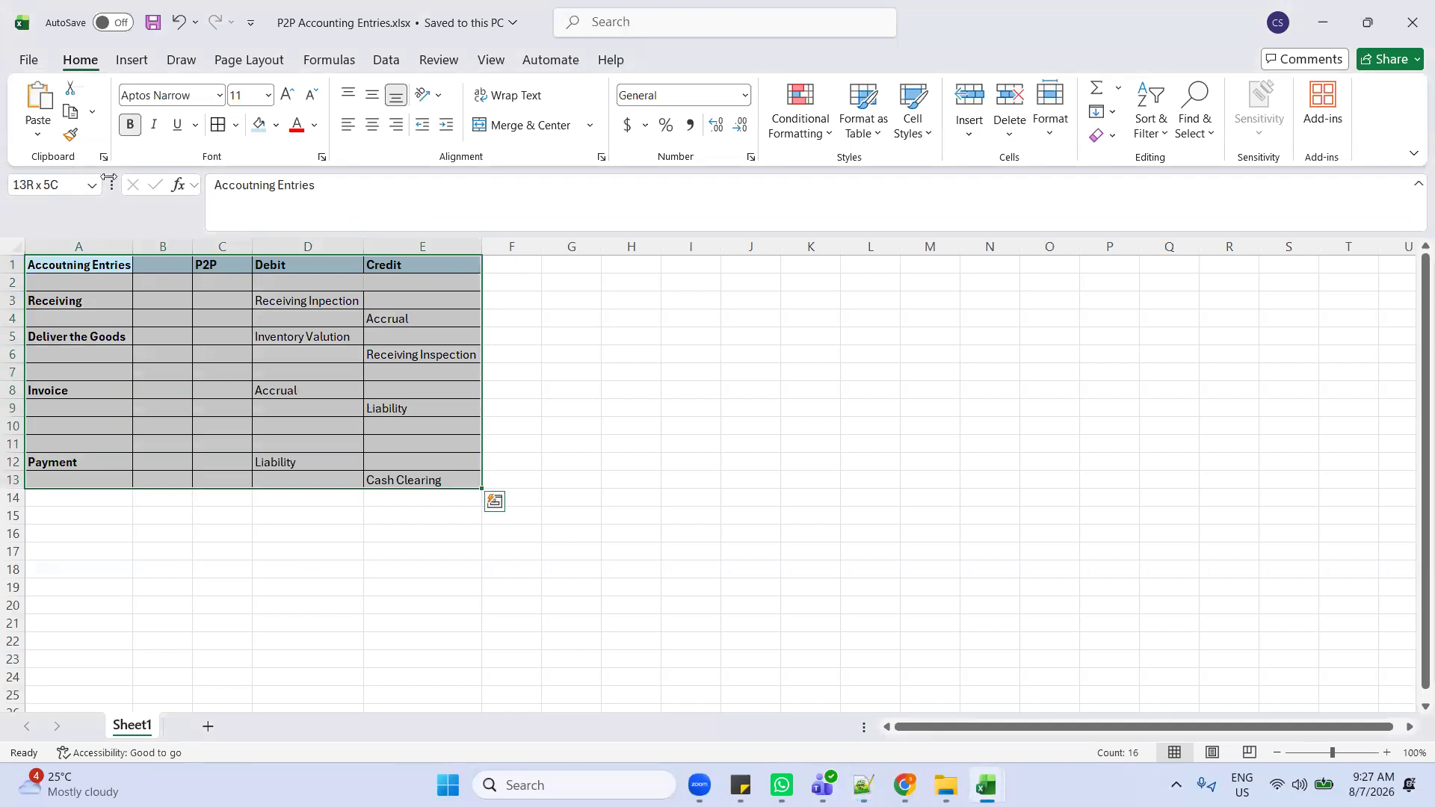
Step: Review the debit and credit accounts for the Receiving and Deliver the Goods entries
{"action": "left_click", "coordinate": [95, 306]}
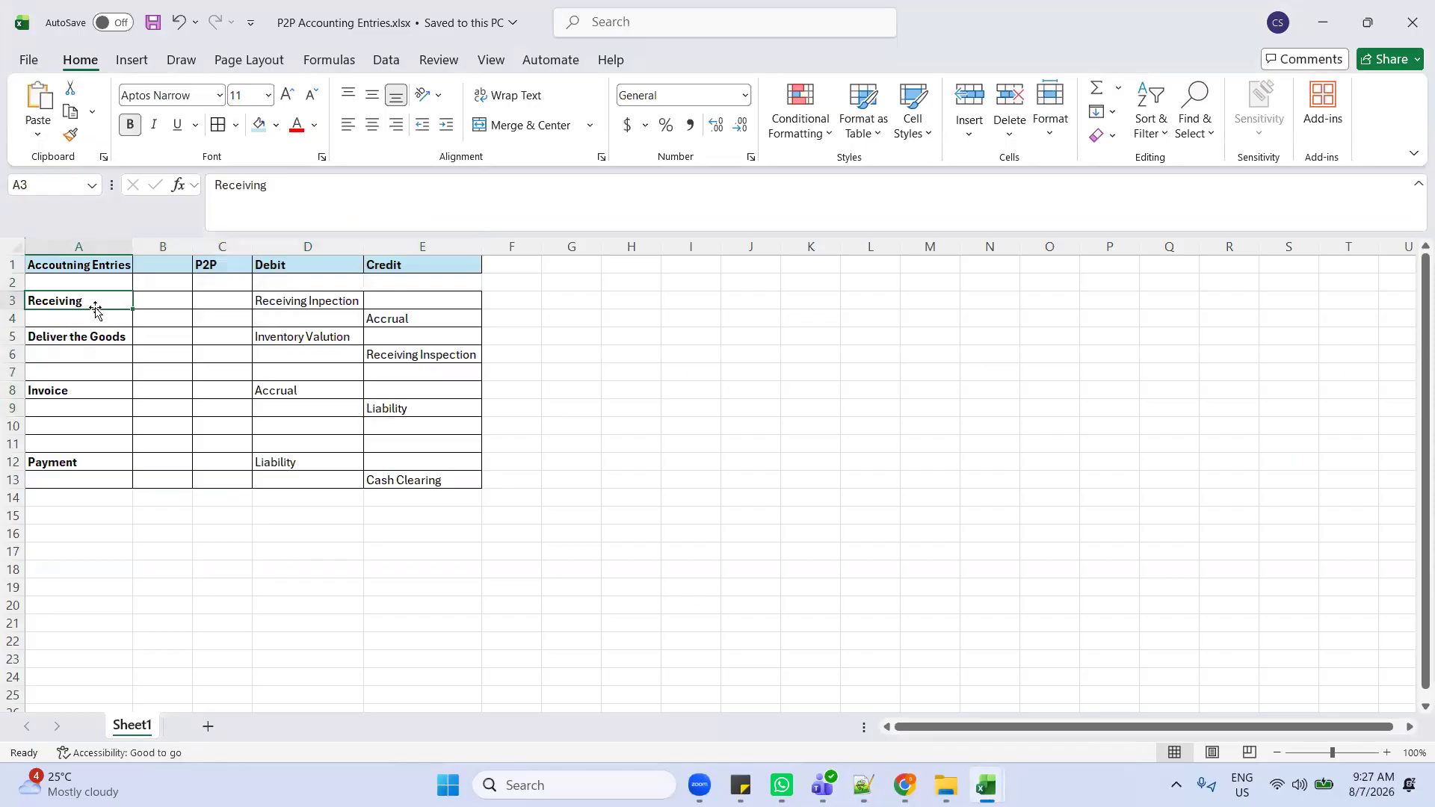
{"action": "left_click", "coordinate": [299, 299]}
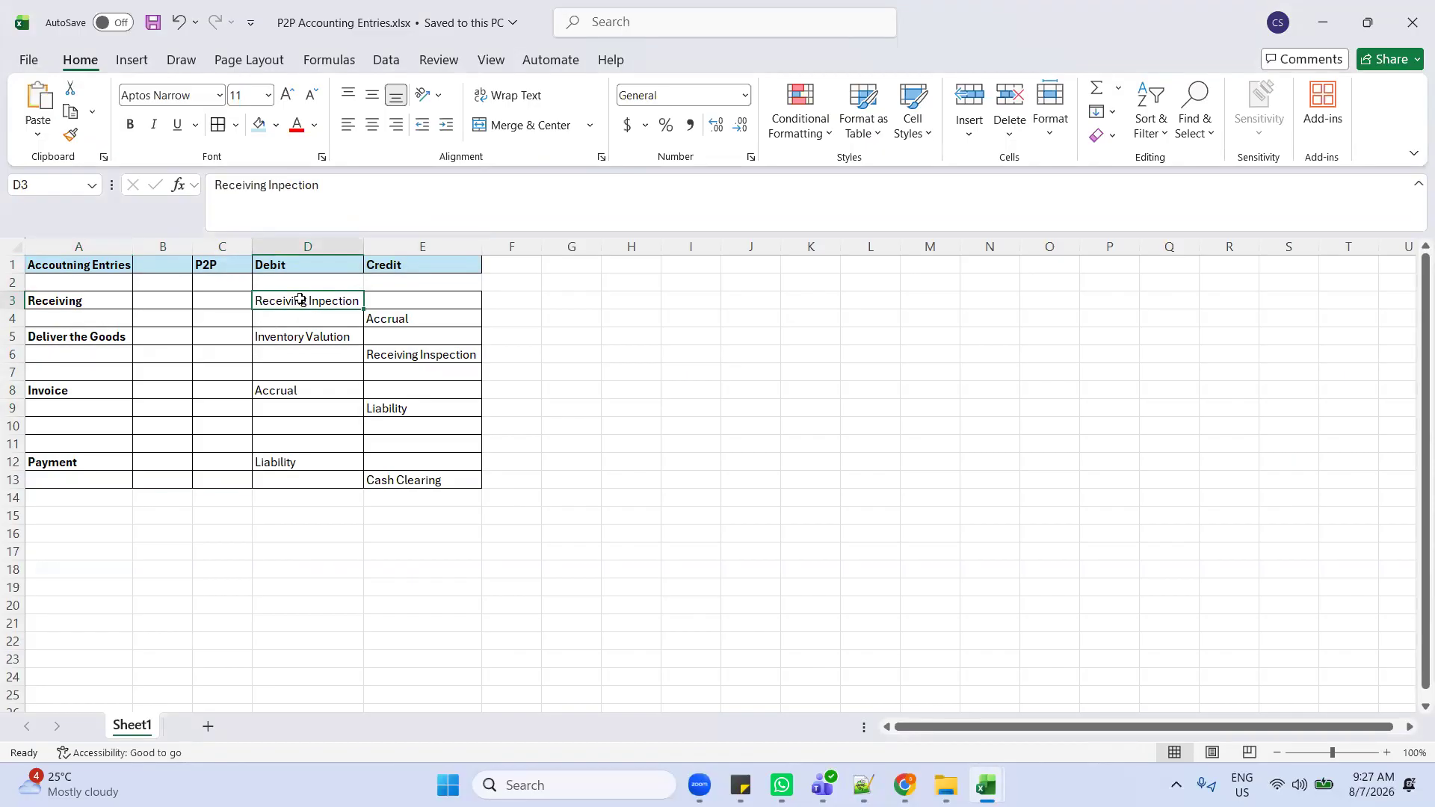
{"action": "left_click", "coordinate": [425, 317]}
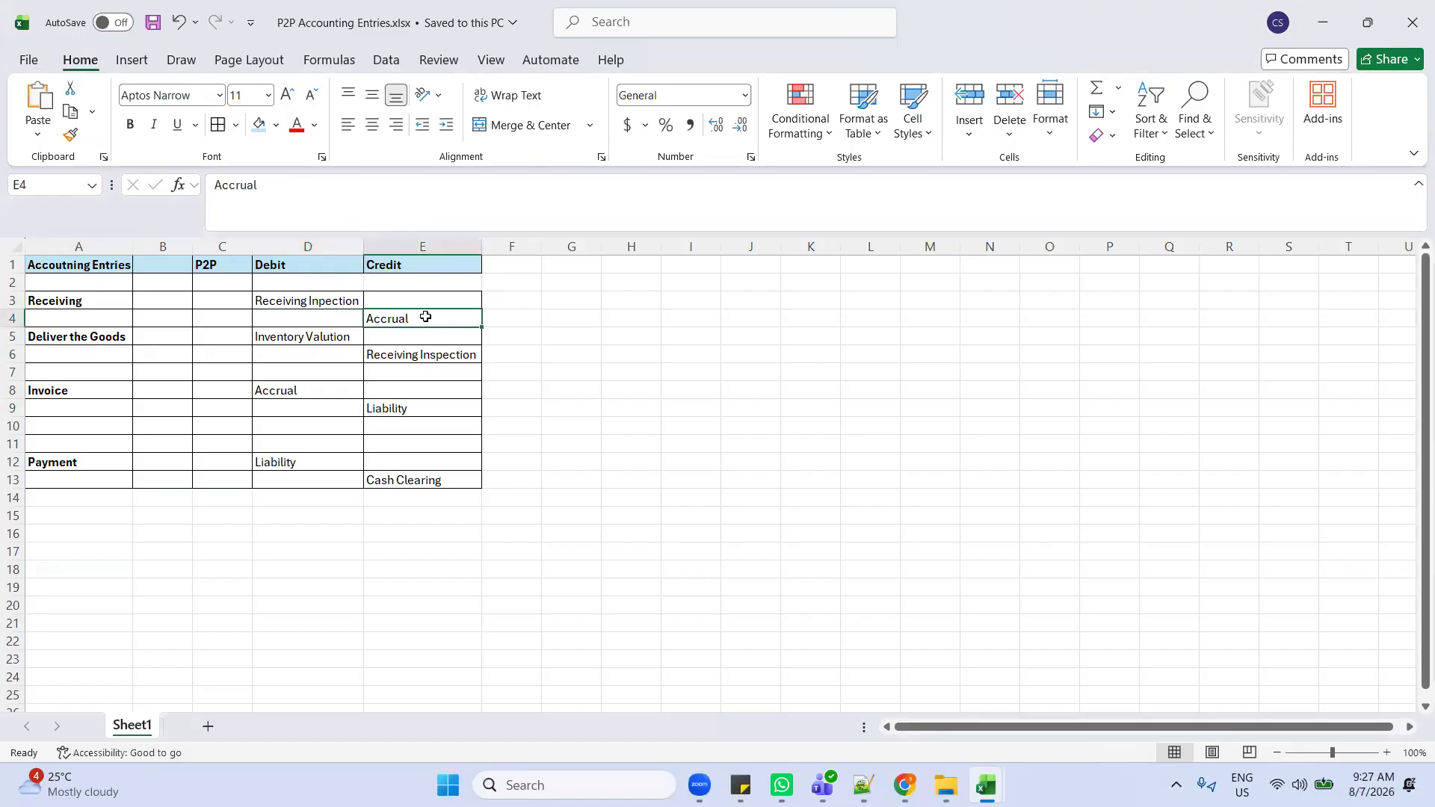
{"action": "left_click", "coordinate": [90, 337]}
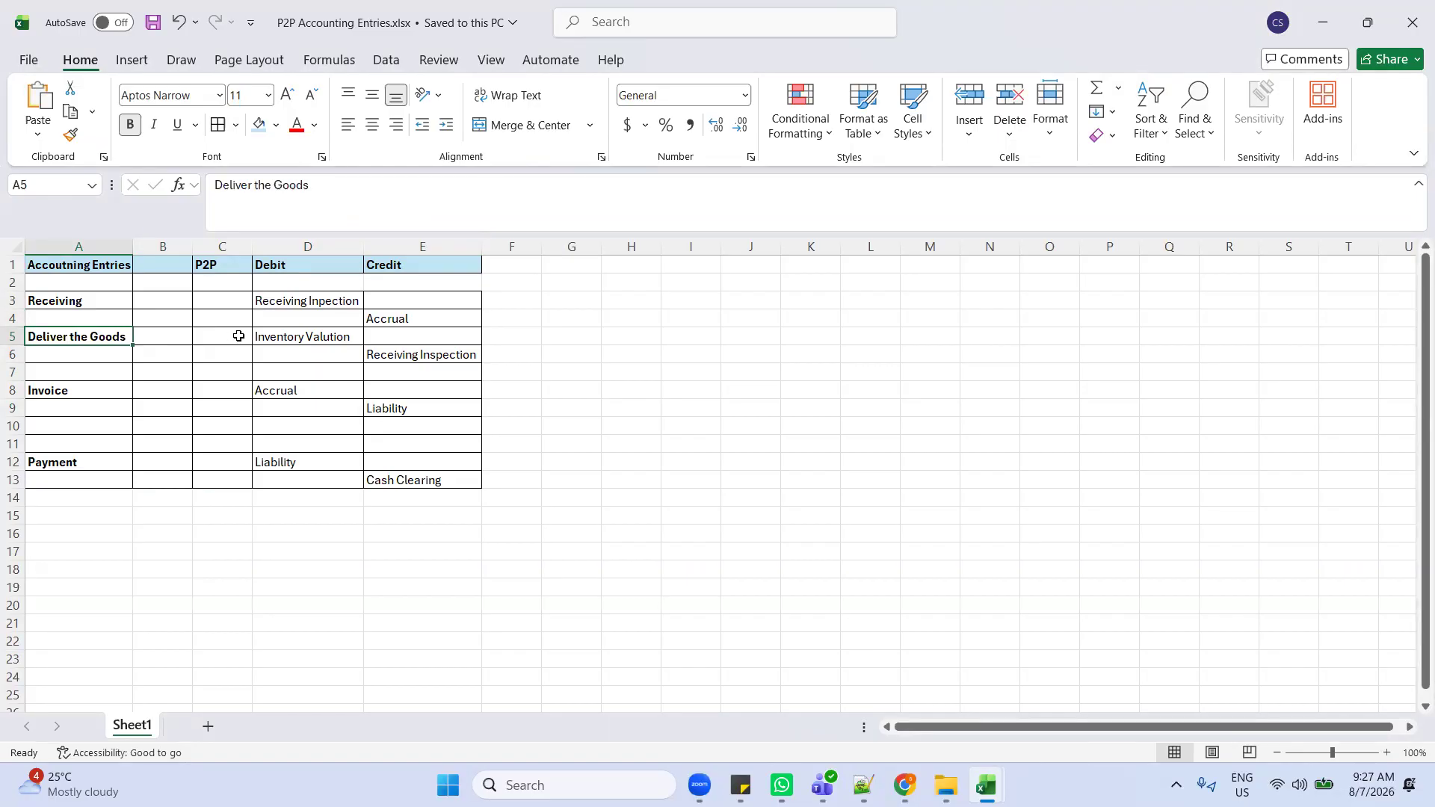
{"action": "left_click", "coordinate": [323, 338]}
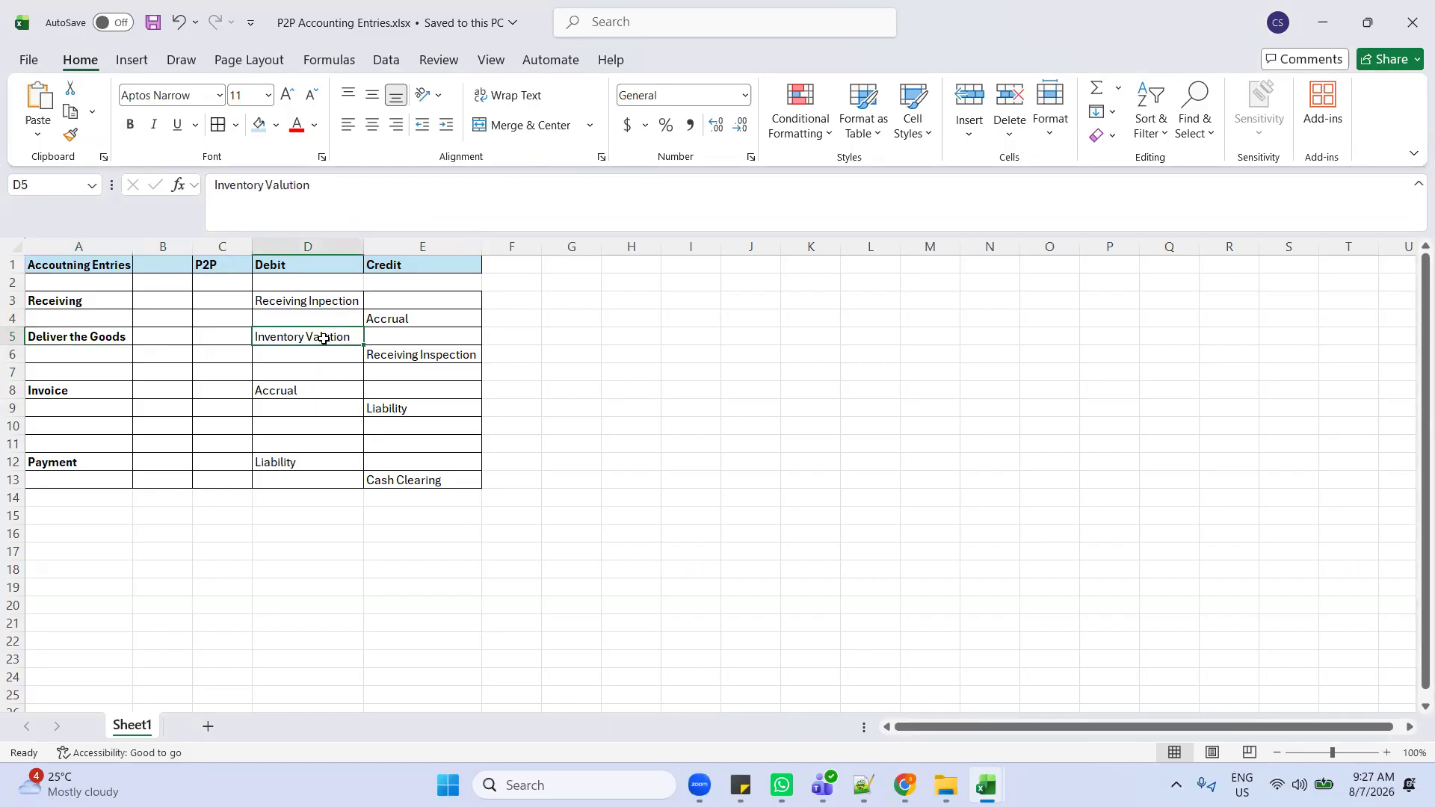
{"action": "left_click", "coordinate": [419, 351]}
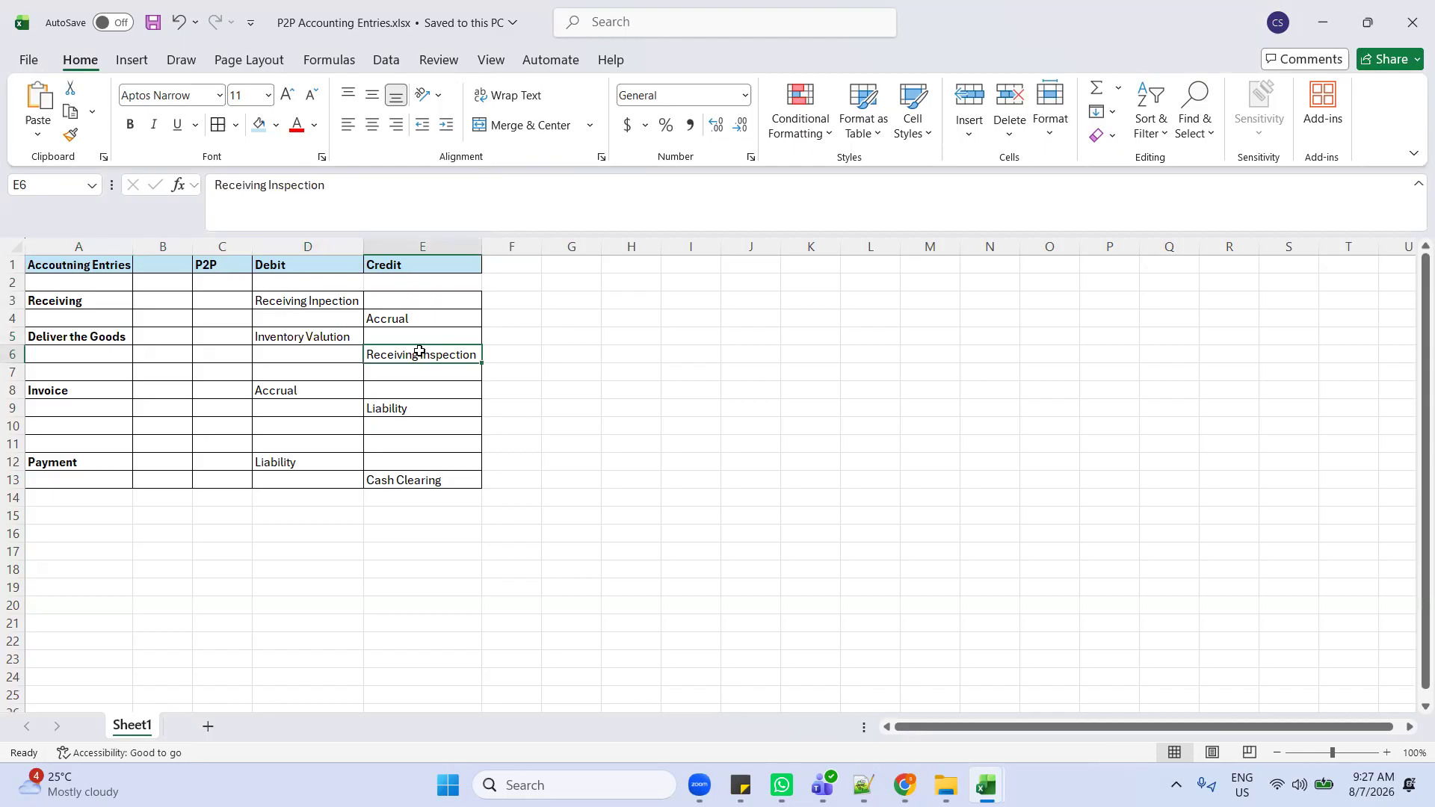
Step: Review the debit and credit accounts for the Invoice and Payment entries
{"action": "left_click", "coordinate": [50, 388]}
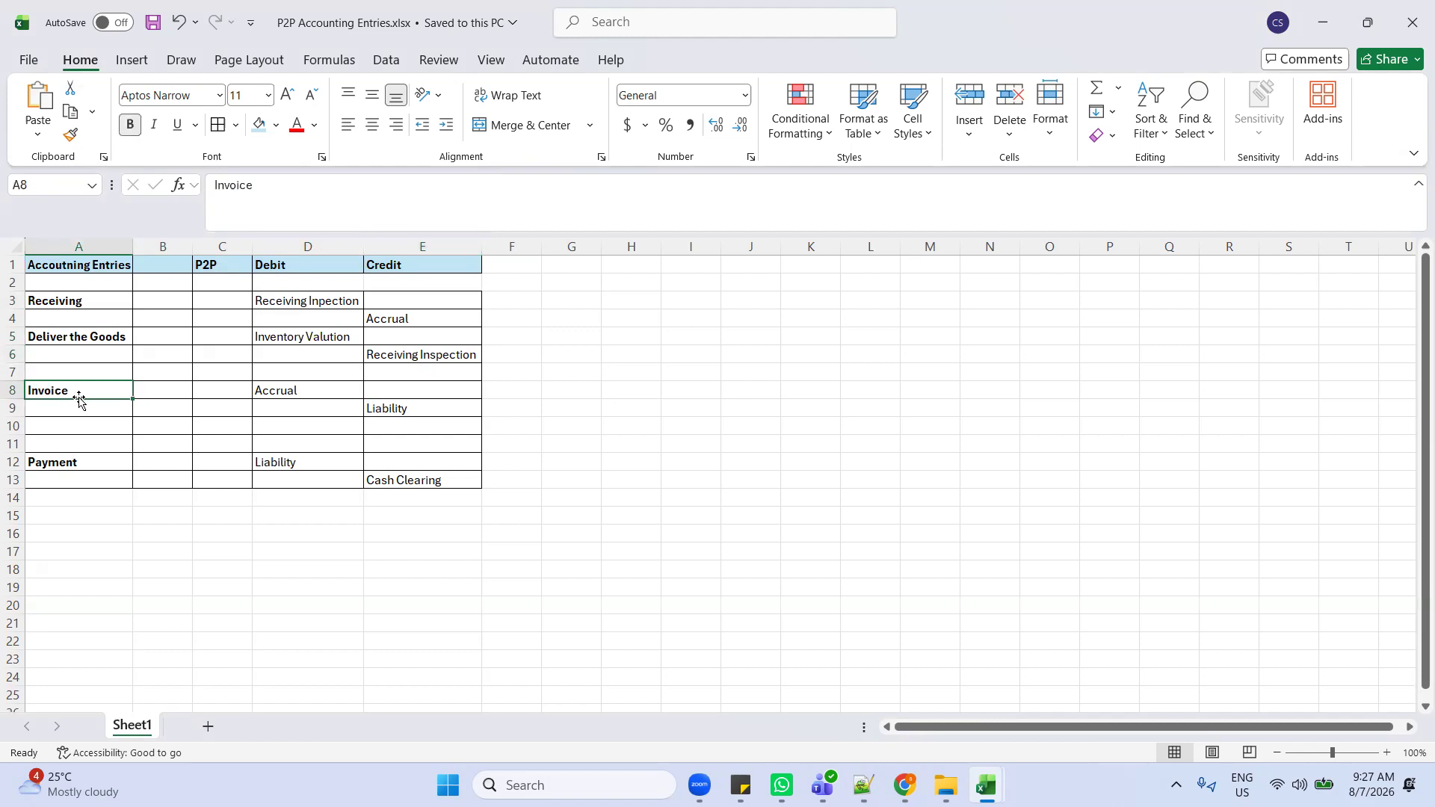
{"action": "left_click", "coordinate": [308, 393]}
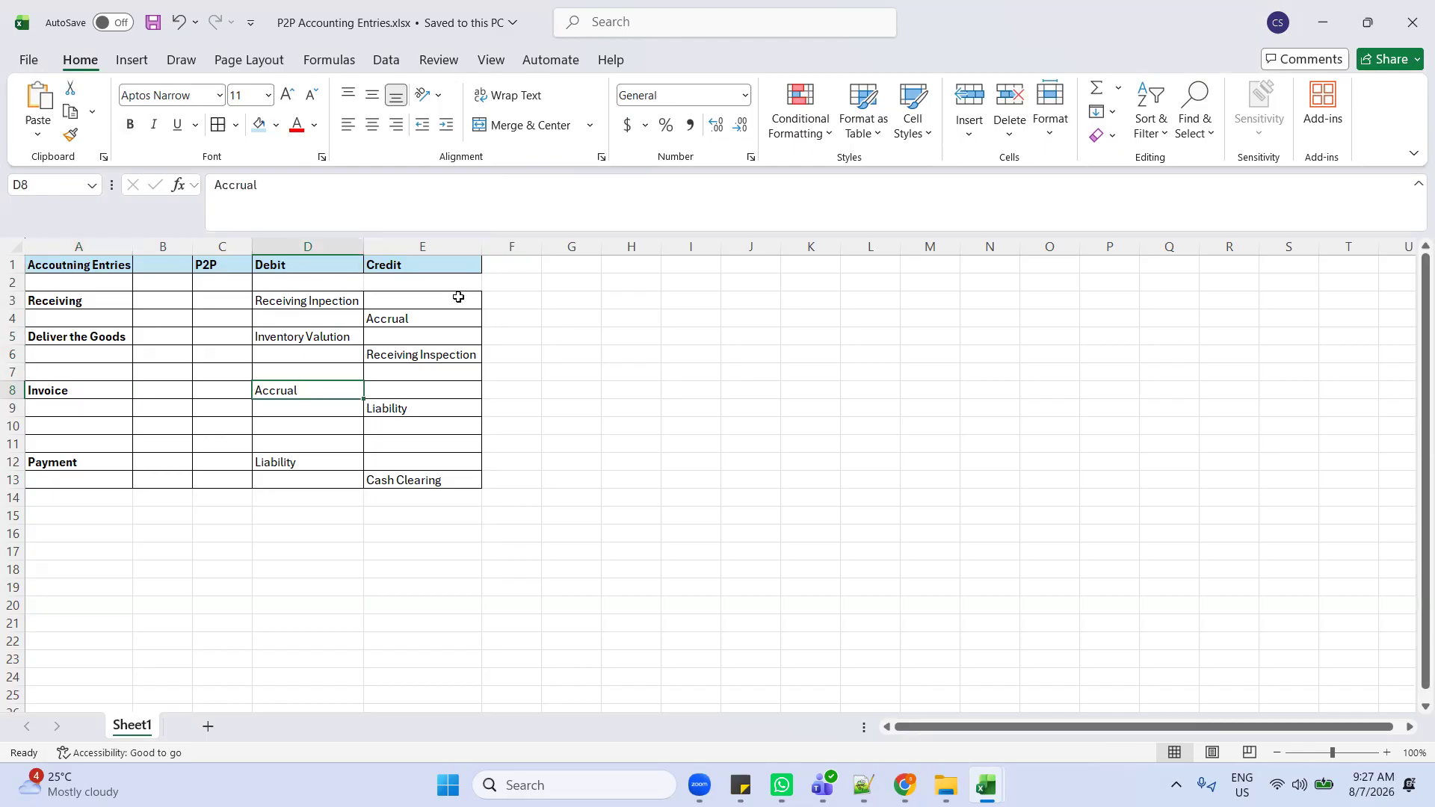
{"action": "left_click", "coordinate": [421, 407]}
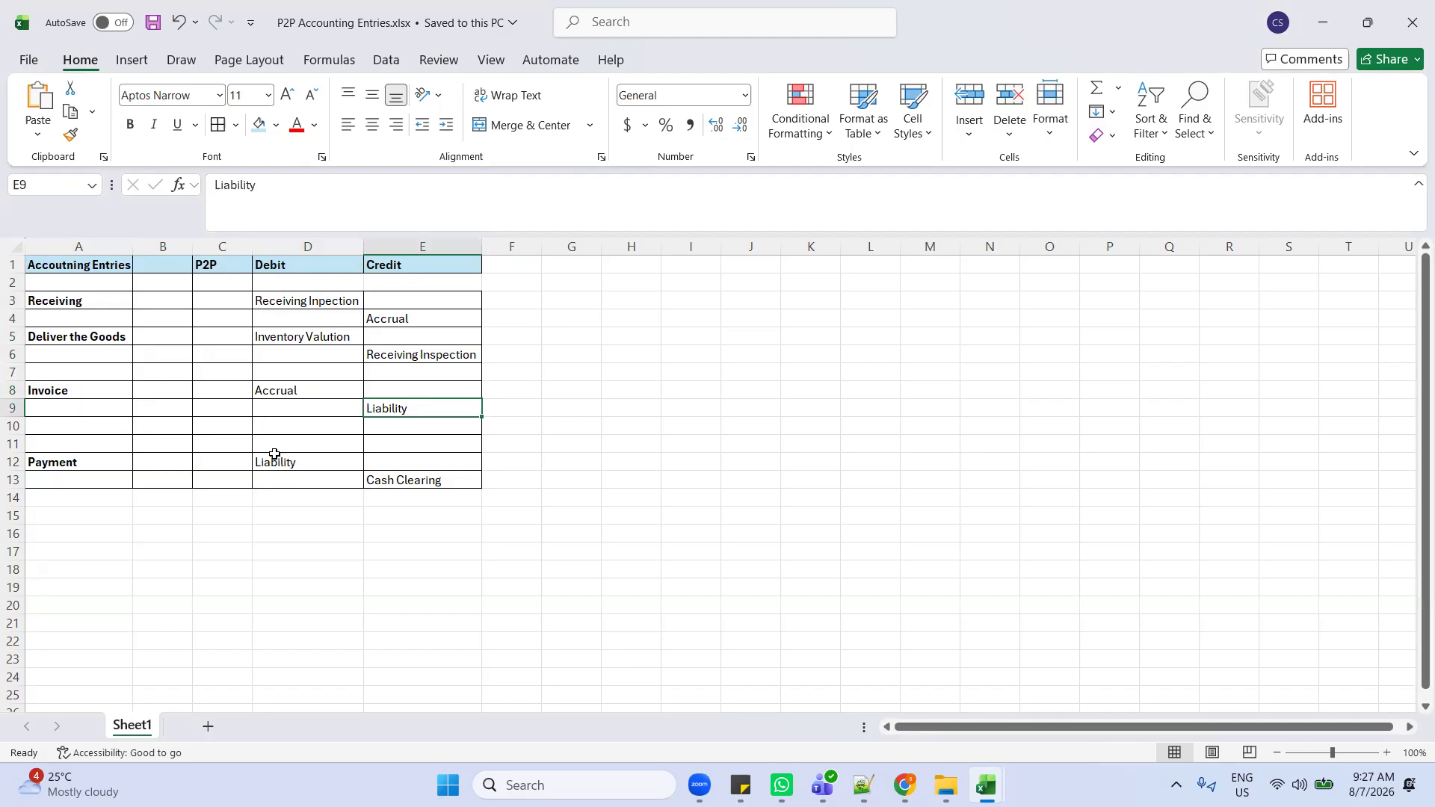
{"action": "left_click", "coordinate": [113, 460]}
{"action": "left_click", "coordinate": [321, 458]}
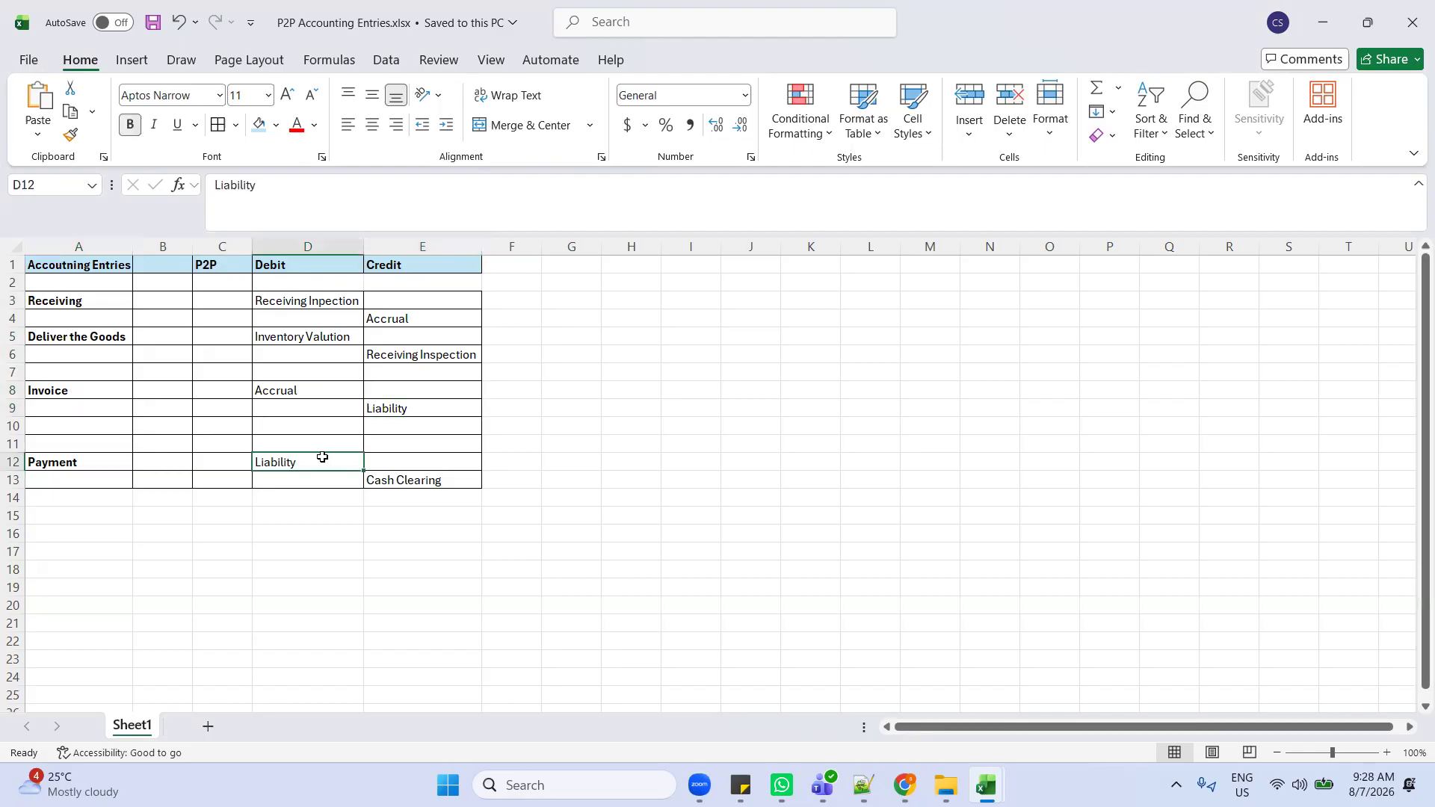
{"action": "left_click", "coordinate": [455, 482]}
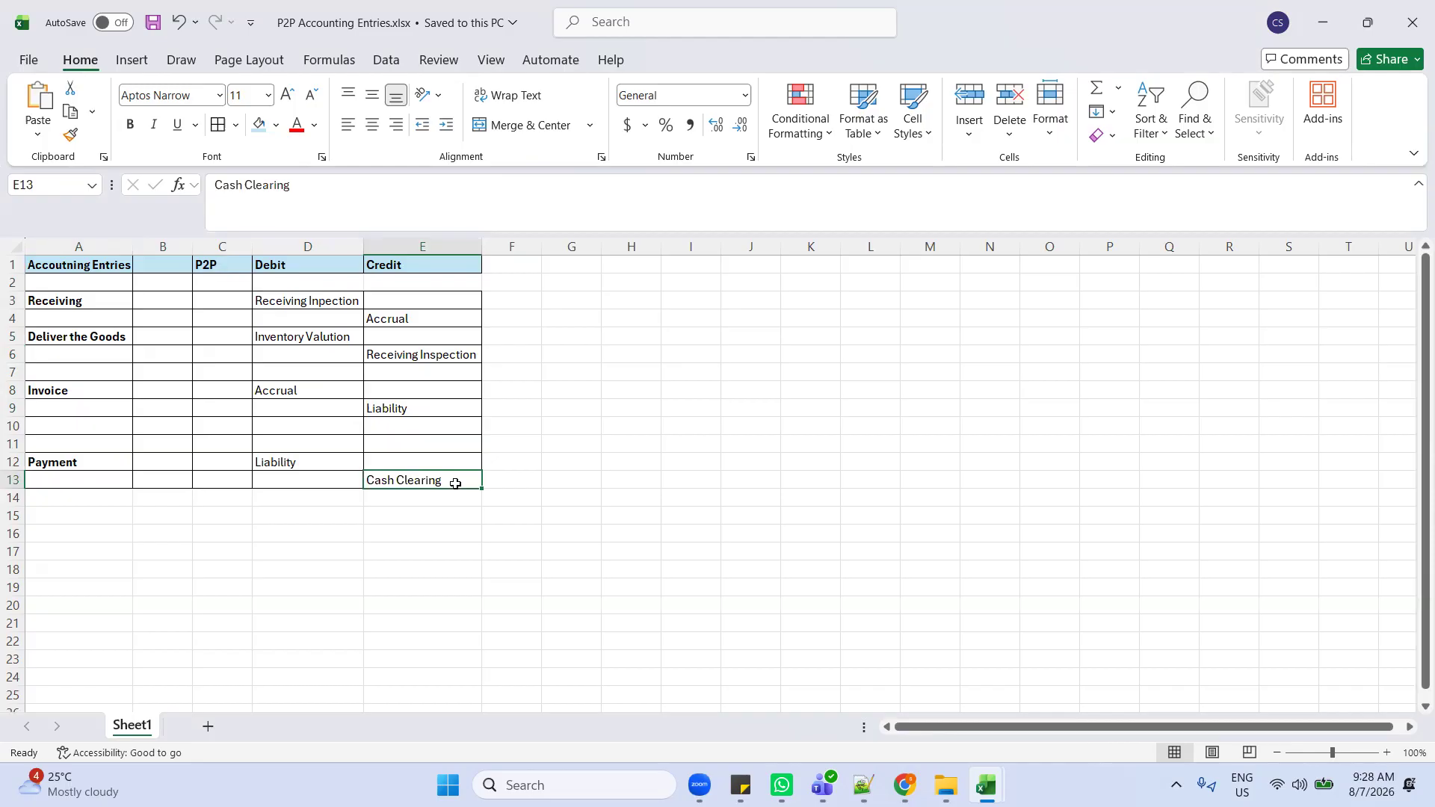
Step: Recheck the transaction rows and highlight the receiving and delivery debit and credit accounts in D3:E6
{"action": "left_click", "coordinate": [302, 390]}
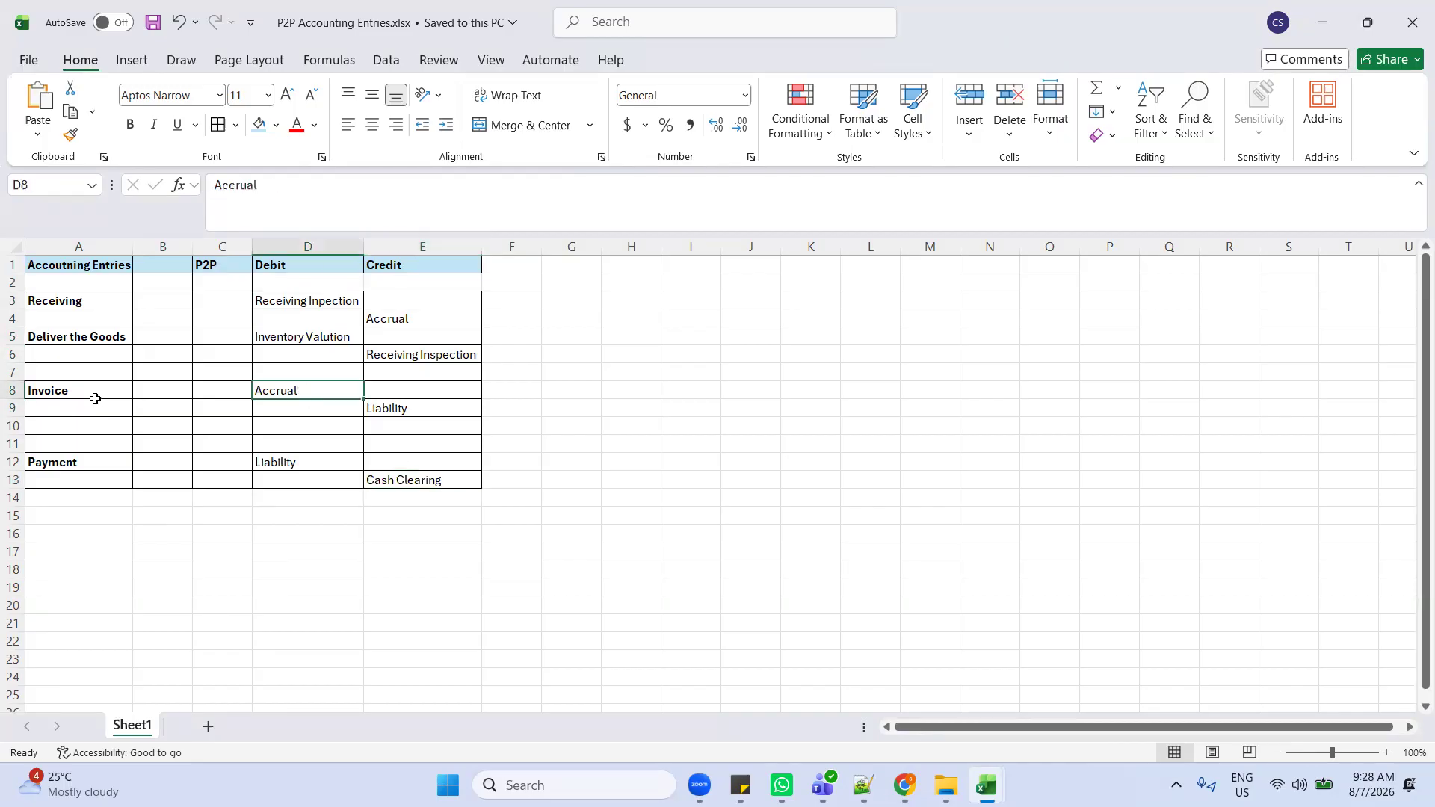
{"action": "left_click", "coordinate": [108, 475]}
{"action": "left_click", "coordinate": [99, 296]}
{"action": "left_click", "coordinate": [135, 335]}
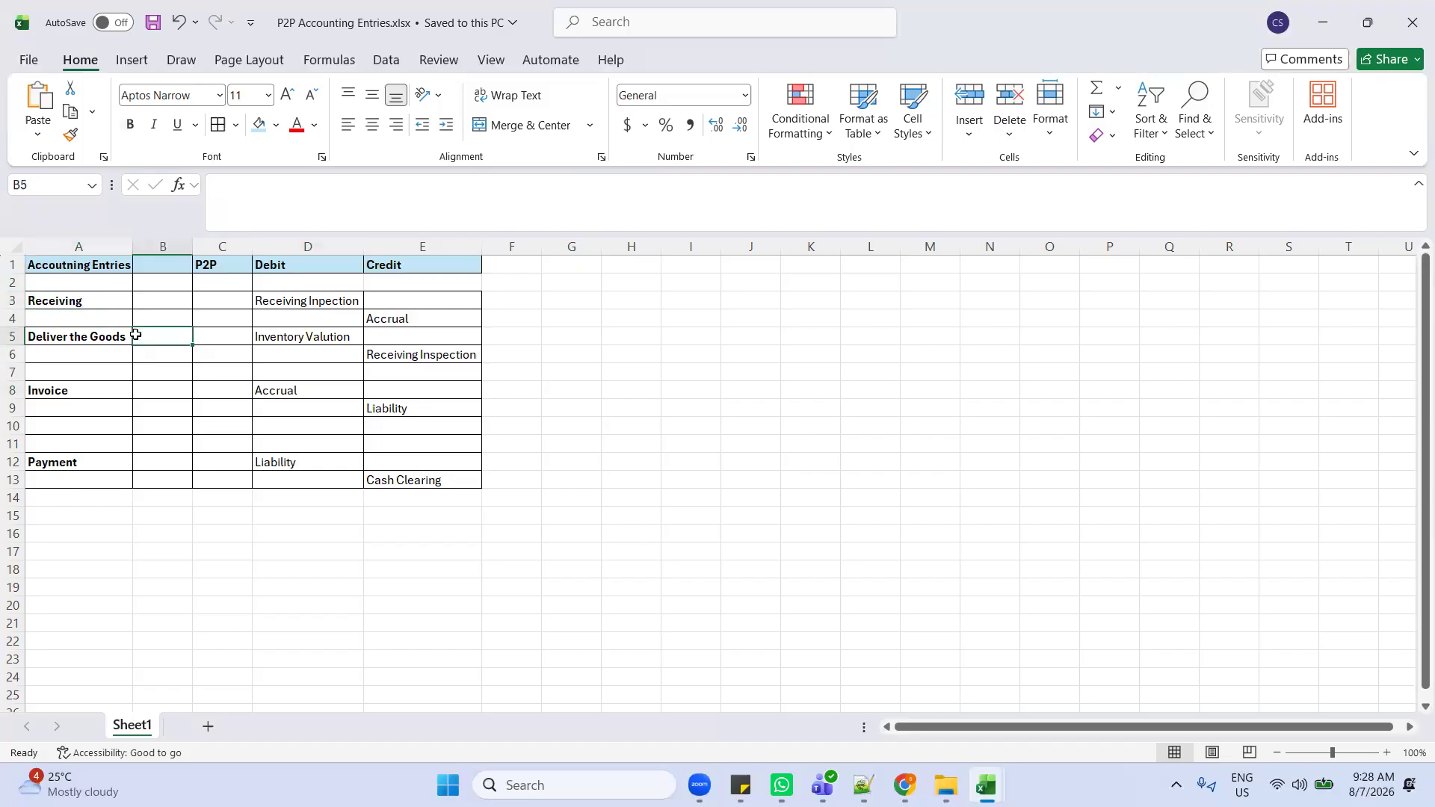
{"action": "left_click", "coordinate": [339, 297]}
{"action": "key", "text": "shift+Down"}
{"action": "key", "text": "shift+Down"}
{"action": "key", "text": "shift+Down"}
{"action": "key", "text": "shift+Right"}
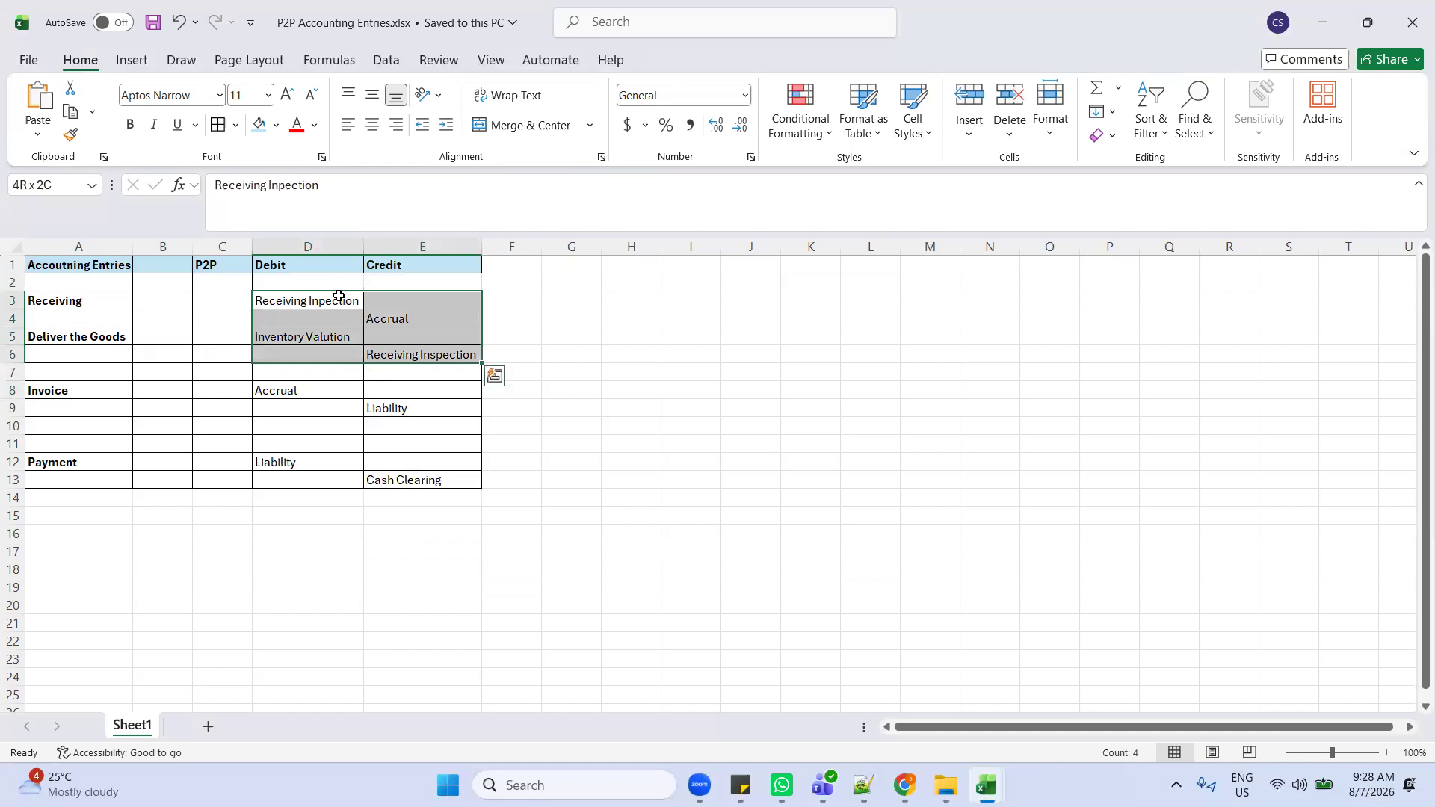
{"action": "key", "text": "shift+Down"}
{"action": "key", "text": "shift+Up"}
{"action": "key", "text": "shift+Down"}
{"action": "key", "text": "shift+Up"}
{"action": "key", "text": "shift+Down"}
{"action": "key", "text": "shift+Up"}
{"action": "key", "text": "shift+Down"}
{"action": "key", "text": "shift+Up"}
{"action": "left_click", "coordinate": [454, 326]}
{"action": "left_click", "coordinate": [391, 331]}
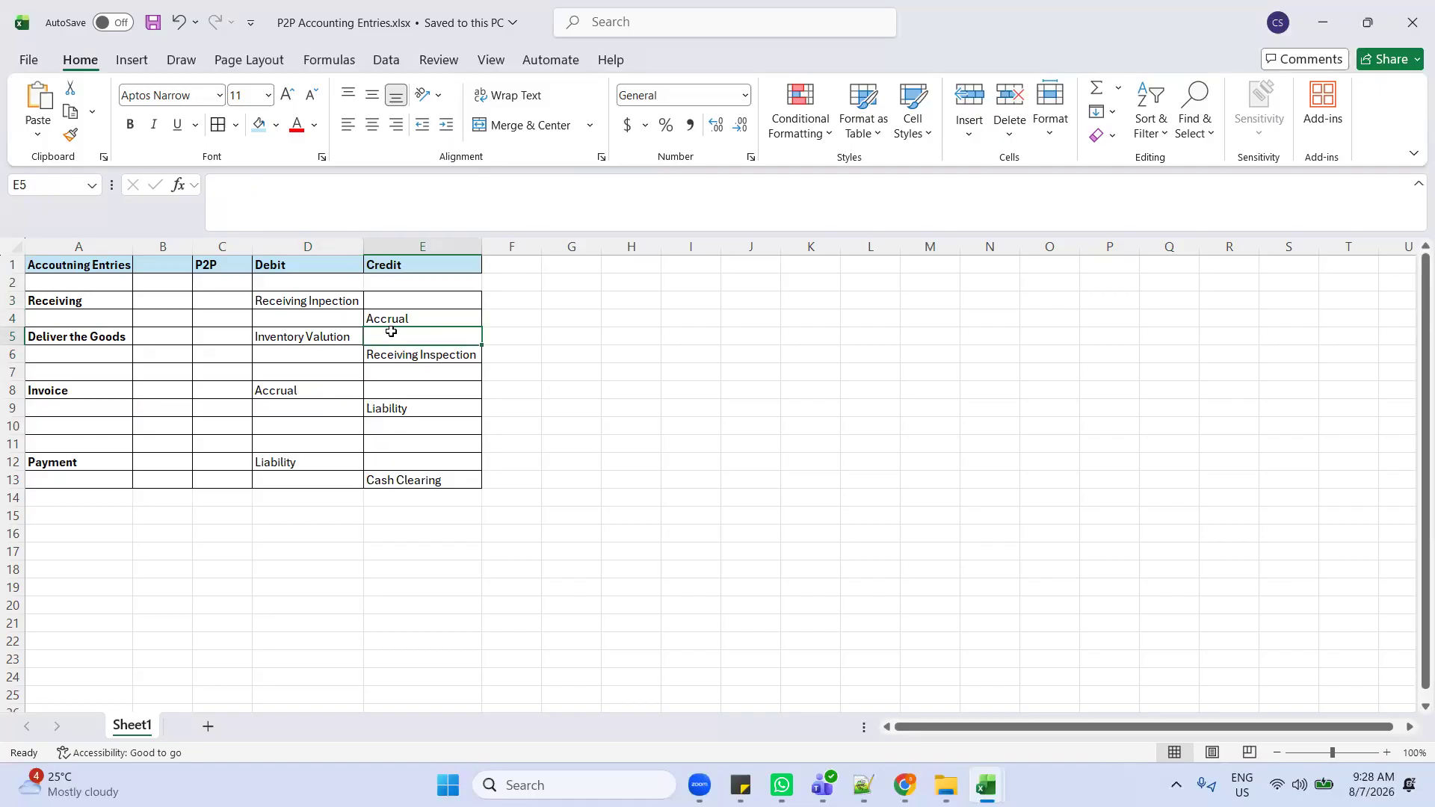
Step: Return to BT63NOTES in Notepad++ and add "Transfer Transactions from Inventory to Costing" under the Costing Part heading
{"action": "left_click", "coordinate": [863, 785]}
{"action": "key", "text": "Return"}
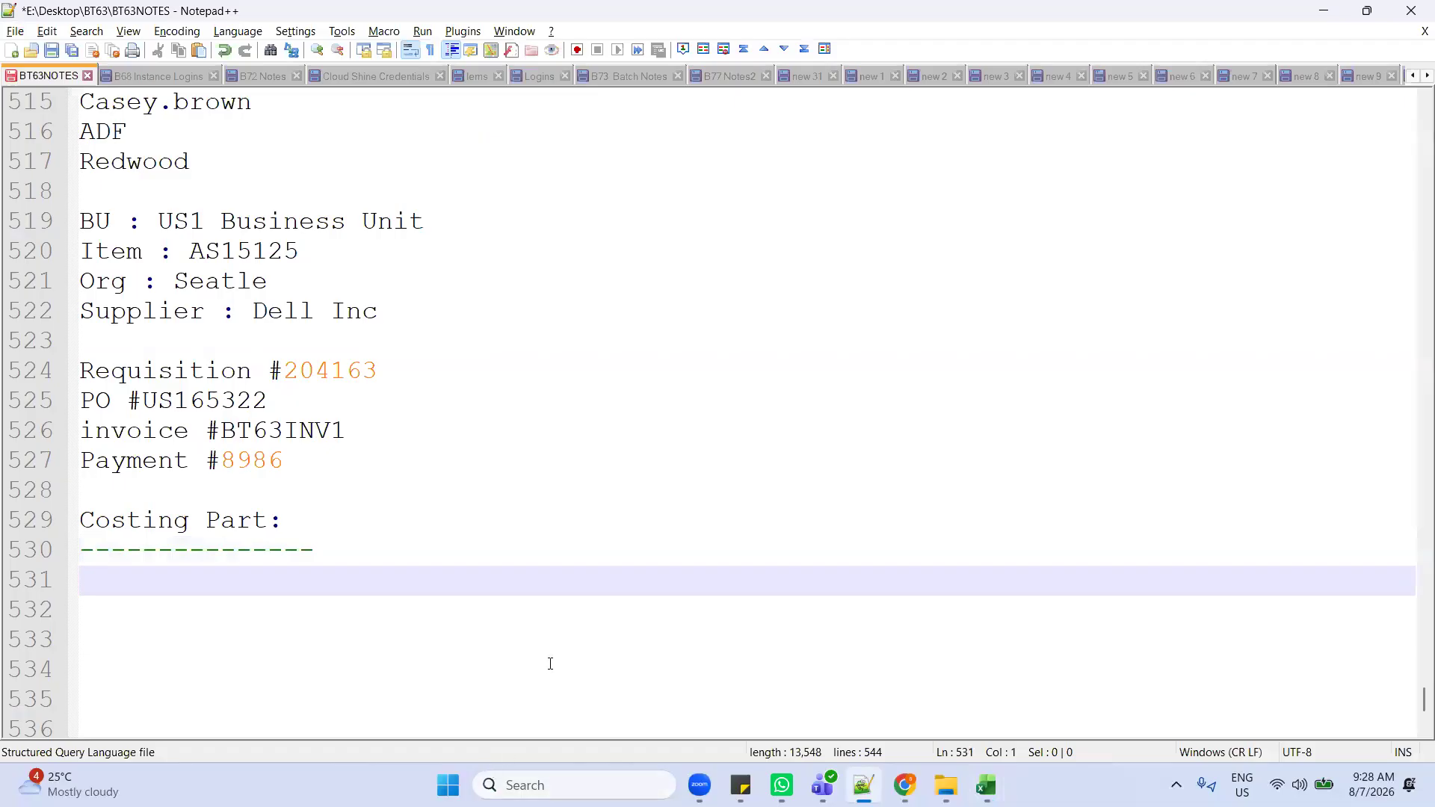
{"action": "left_click", "coordinate": [430, 538]}
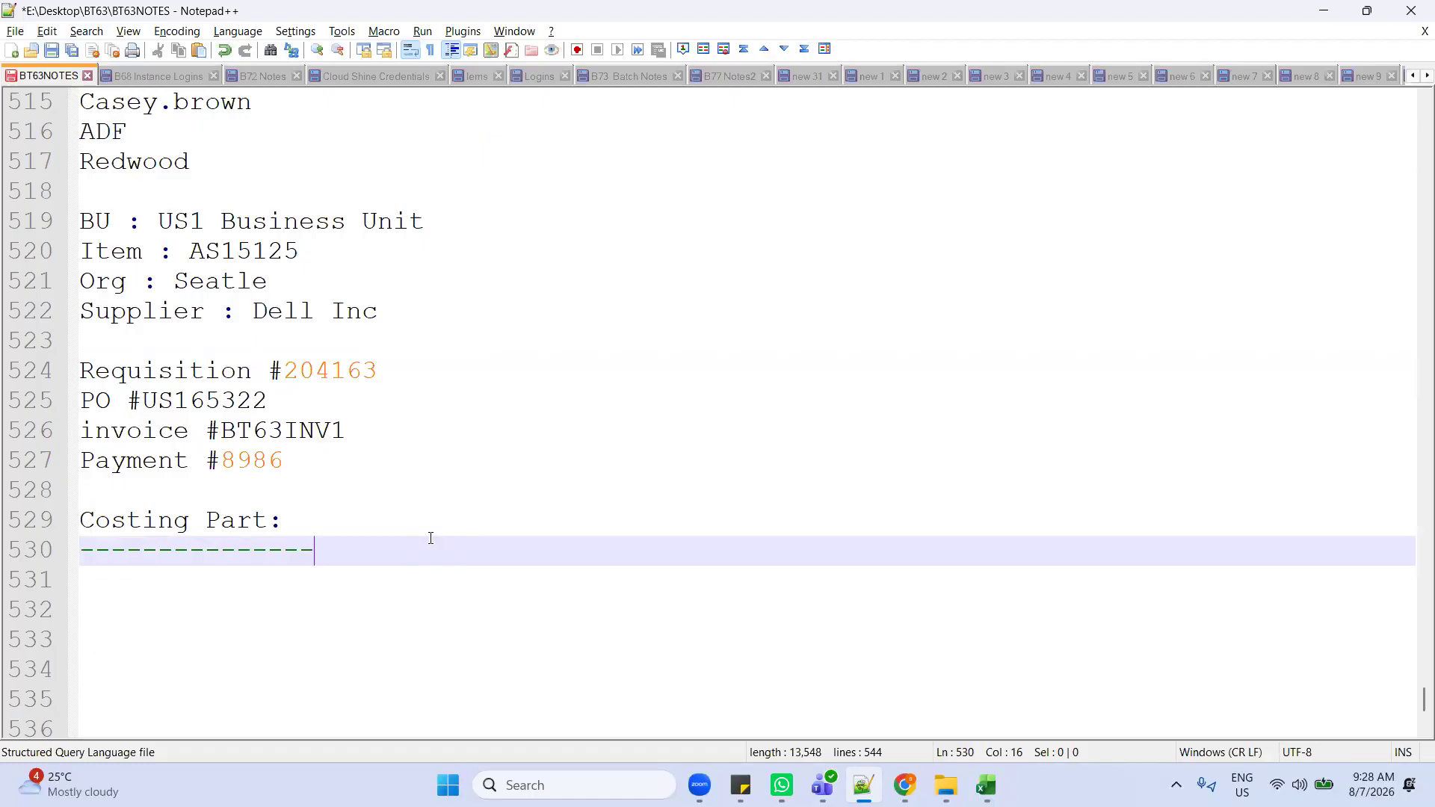
{"action": "key", "text": "Return"}
{"action": "type", "text": "Tr"}
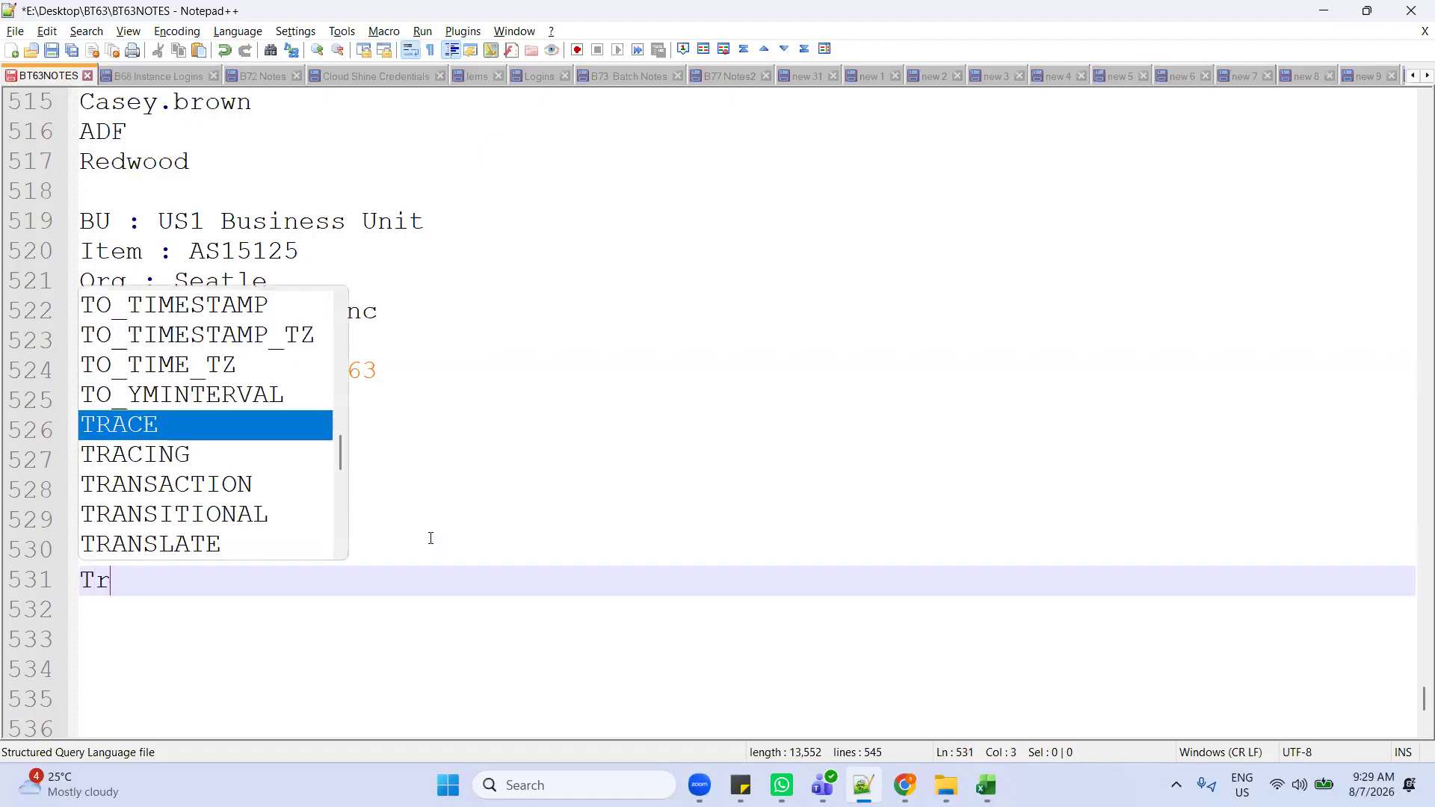
{"action": "type", "text": "ansfer Transa"}
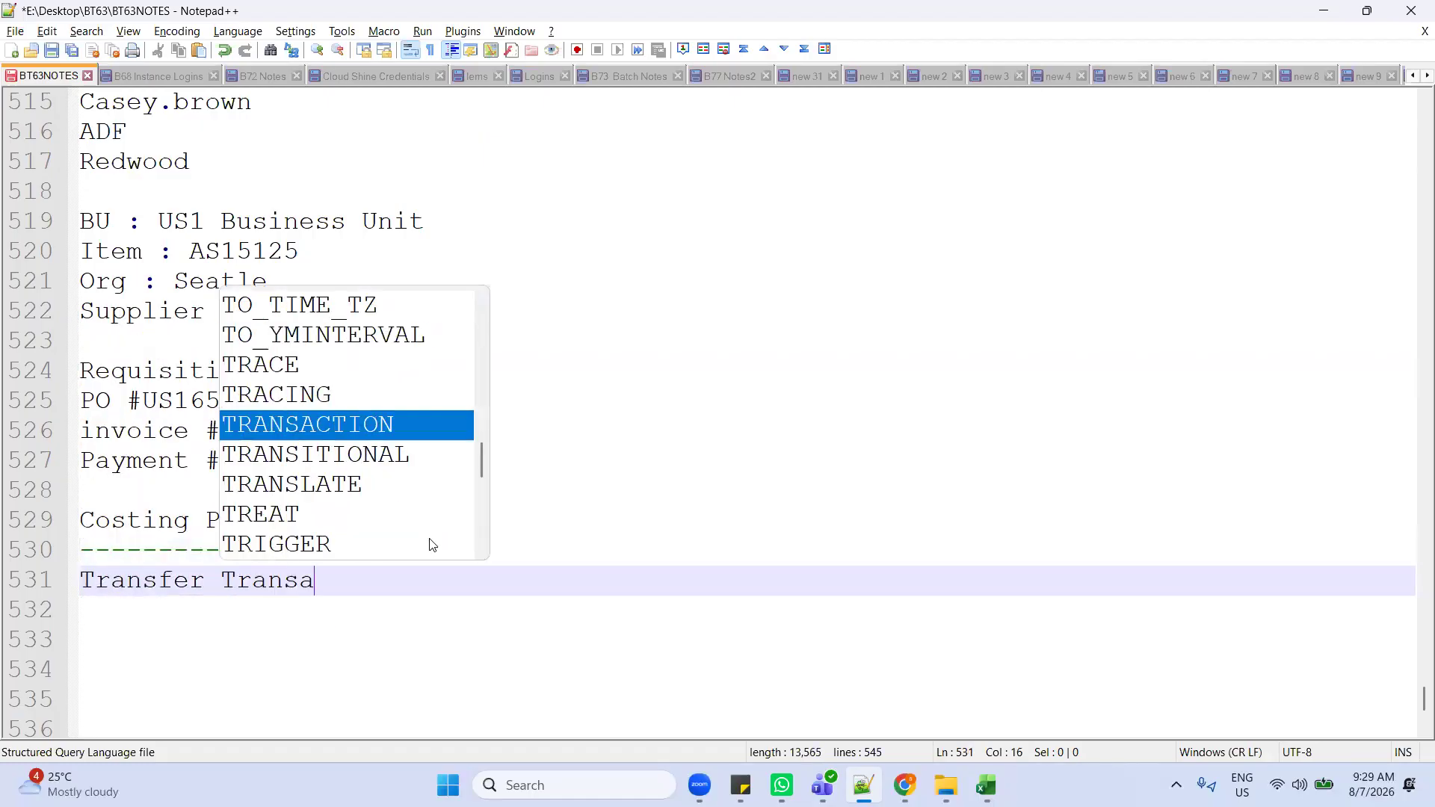
{"action": "type", "text": "tio"}
{"action": "key", "text": "BackSpace"}
{"action": "key", "text": "BackSpace"}
{"action": "key", "text": "BackSpace"}
{"action": "type", "text": "c"}
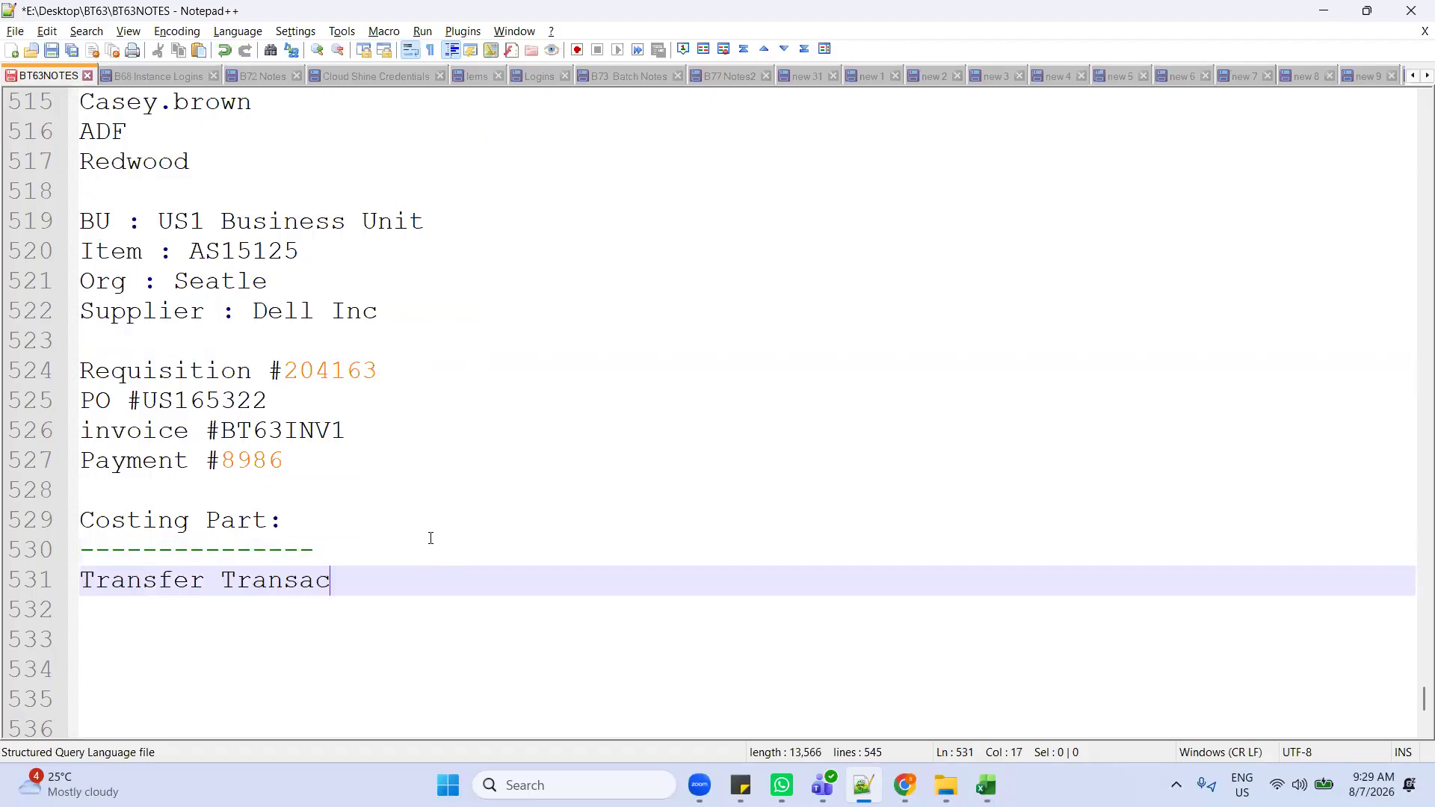
{"action": "type", "text": "tions from "}
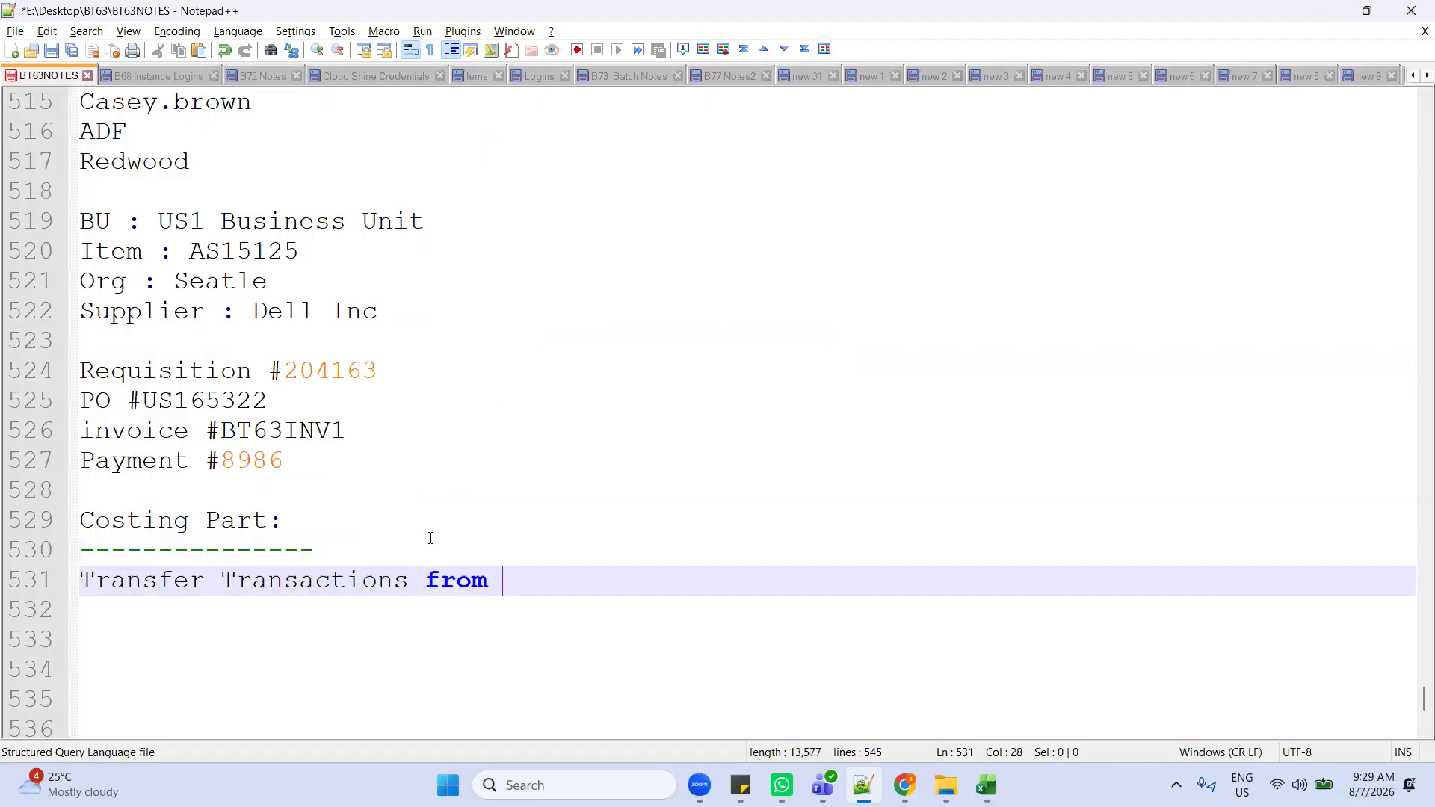
{"action": "type", "text": "Inventory to Costing"}
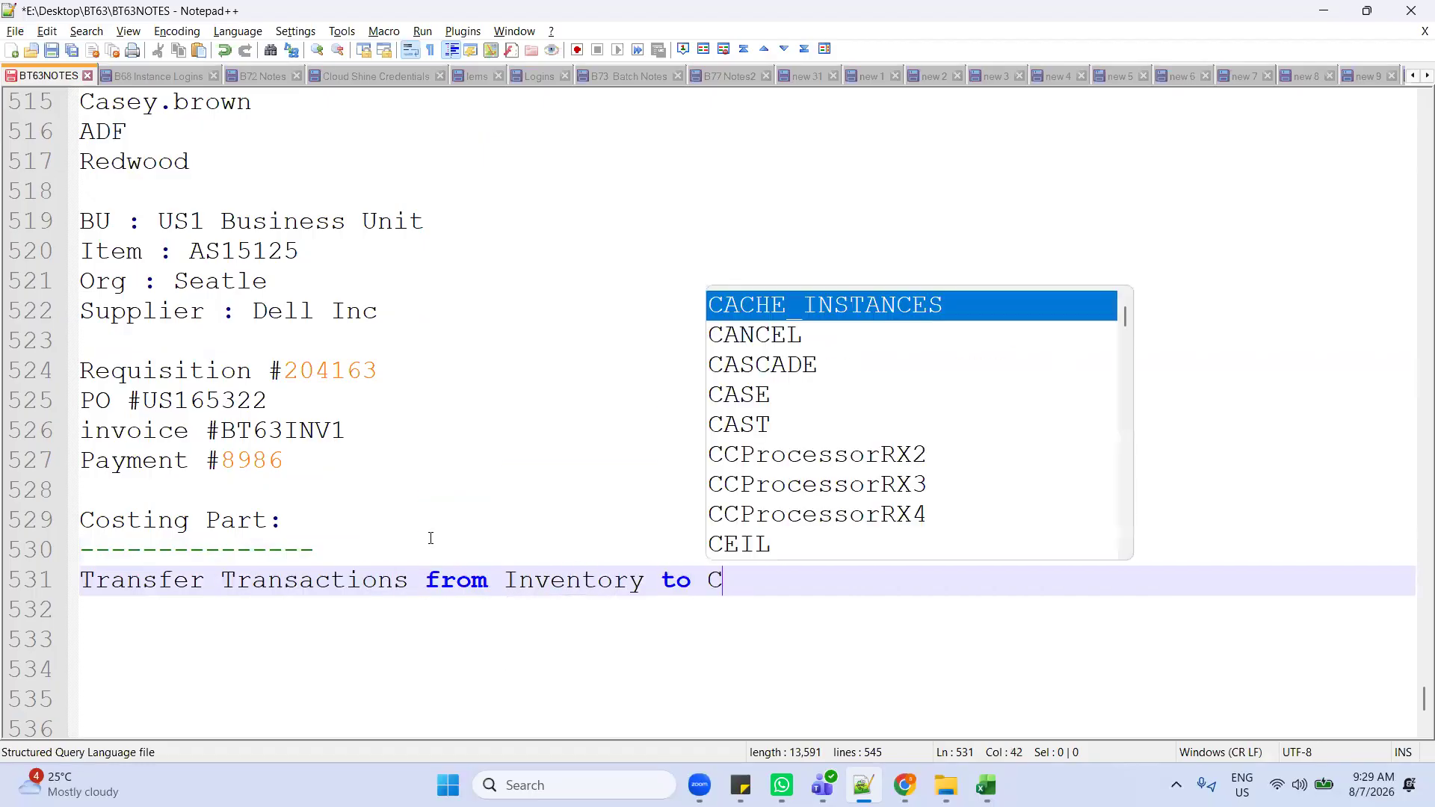
{"action": "key", "text": "Return"}
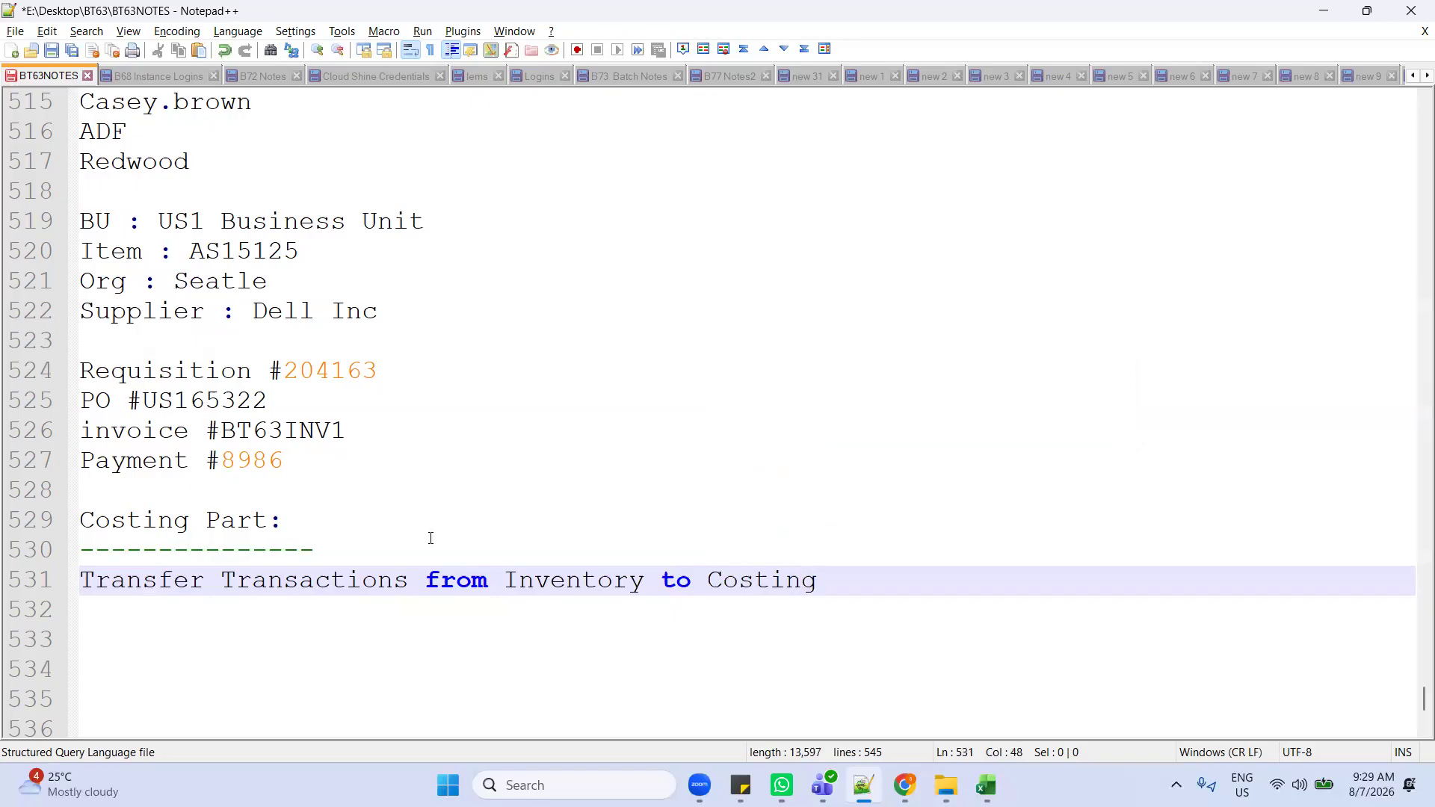
Step: Add the line "Trasnfer Transactions from Receiving to Costing" beneath the inventory transfer line and start a new line
{"action": "key", "text": "Return"}
{"action": "type", "text": "Tras"}
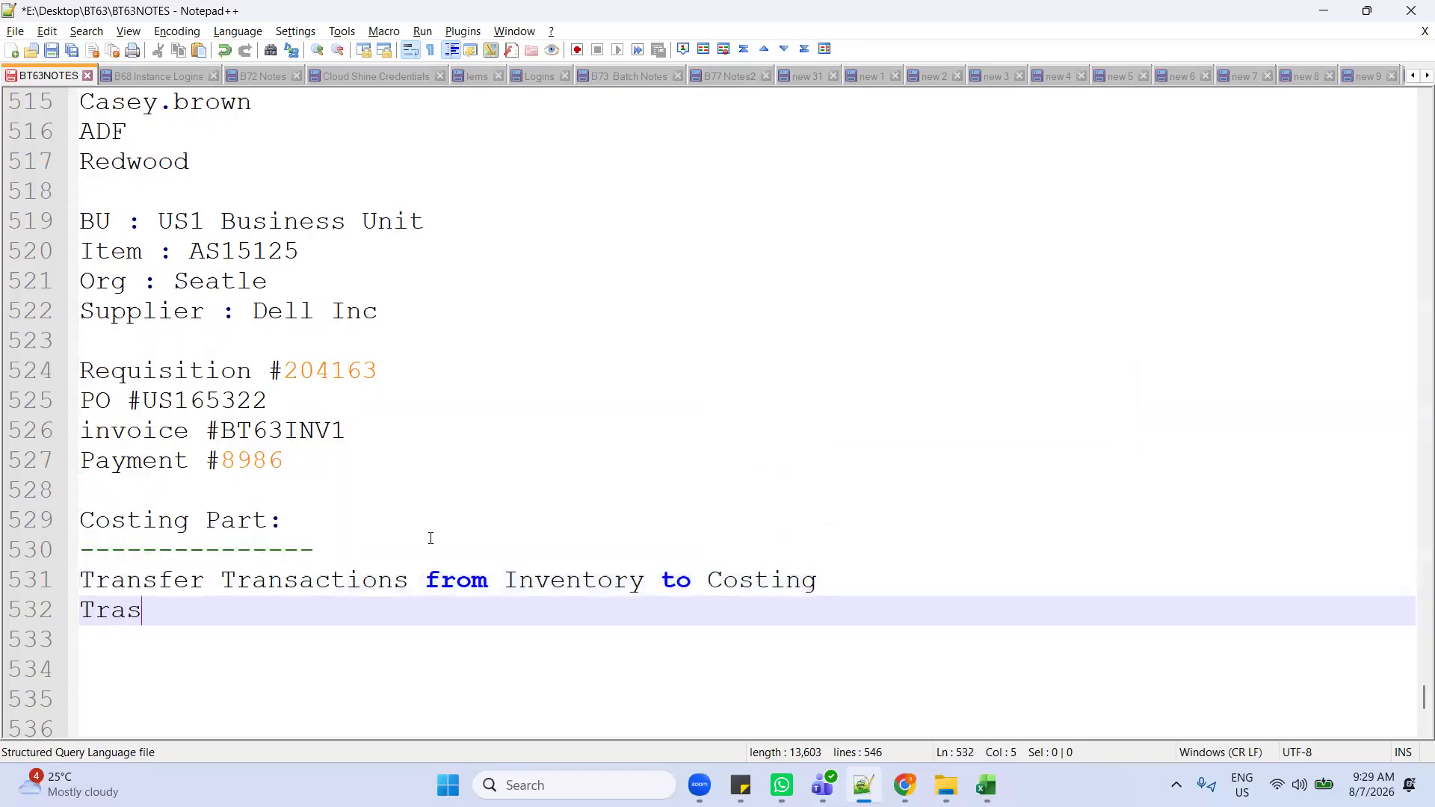
{"action": "type", "text": "nfer Transacti"}
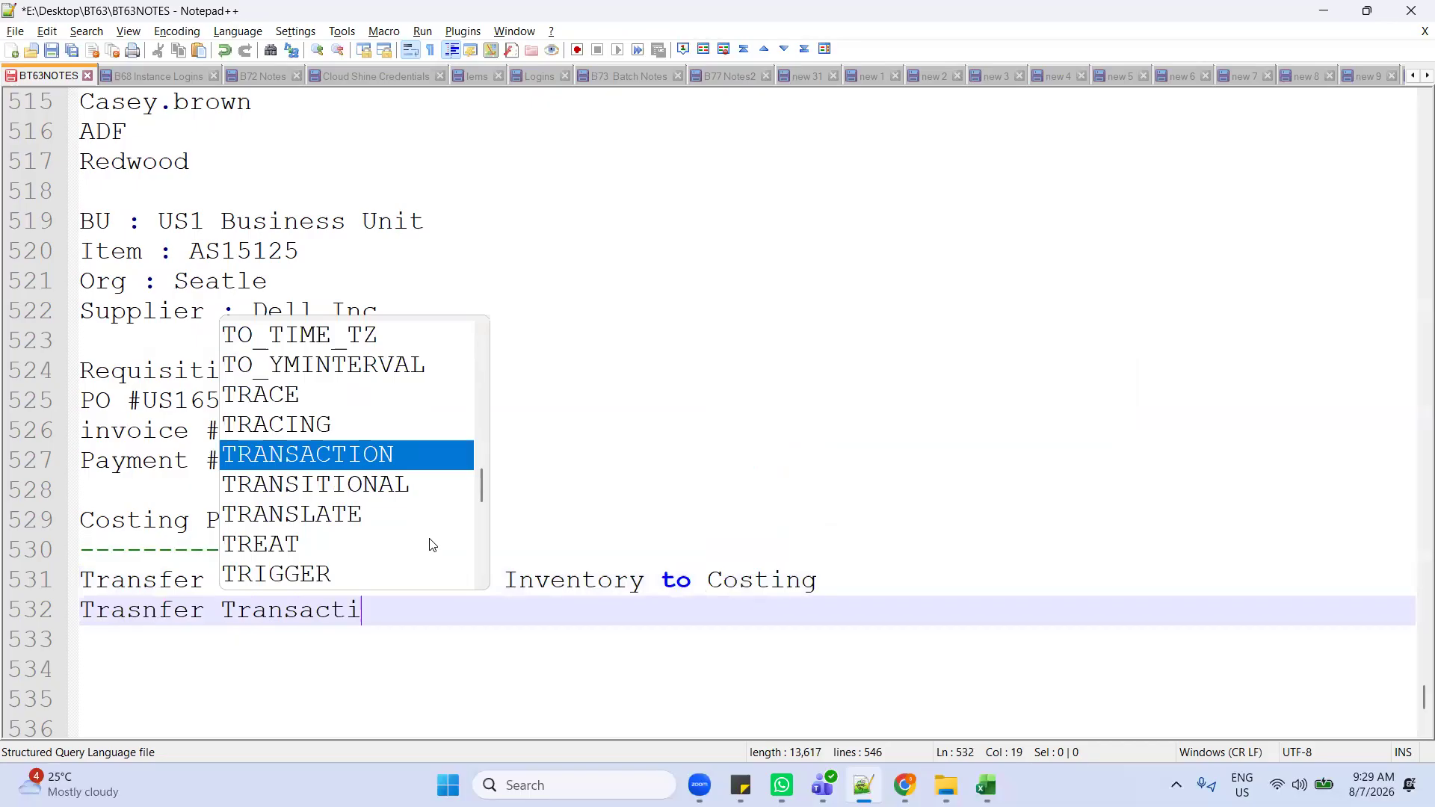
{"action": "type", "text": "ons from Rece"}
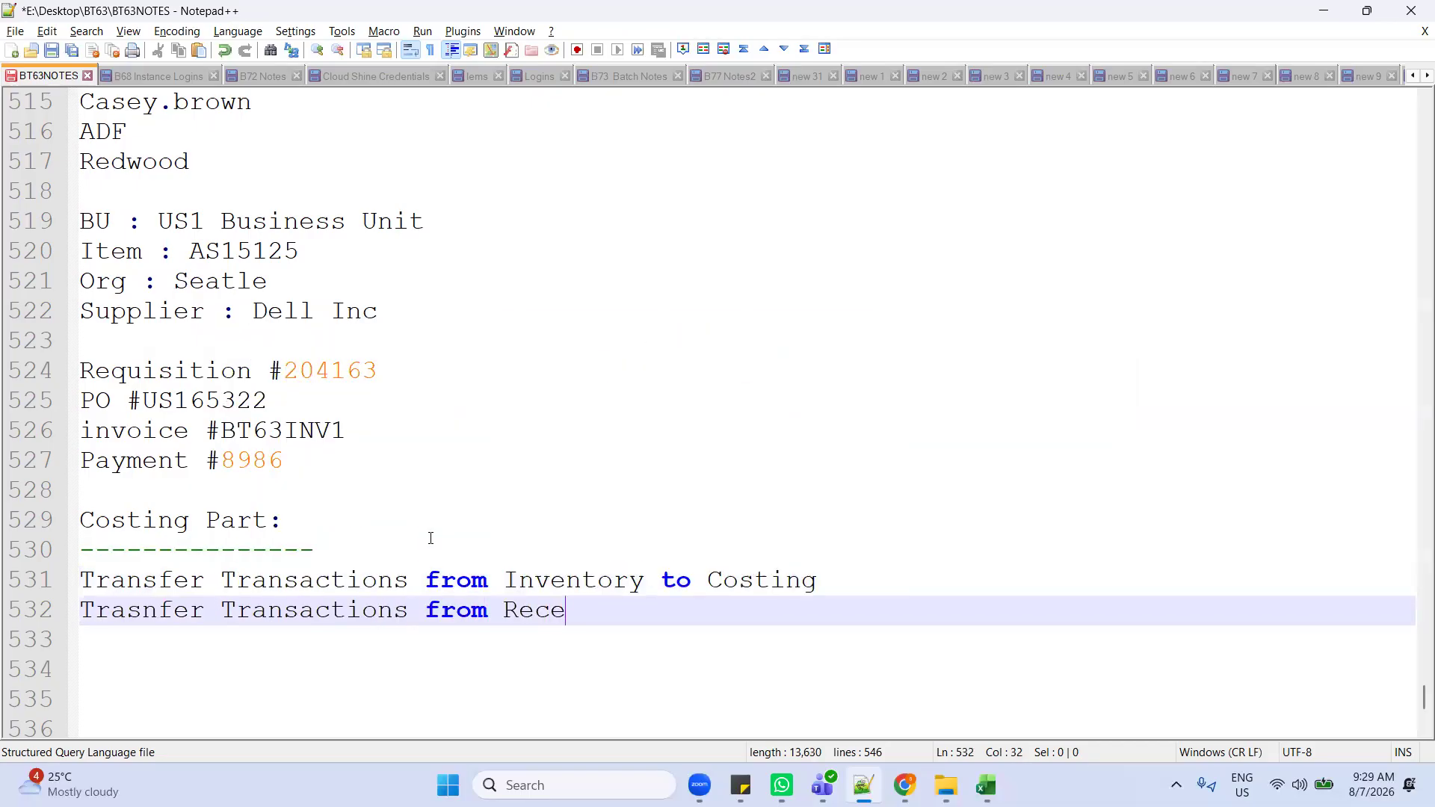
{"action": "type", "text": "iving to Costing"}
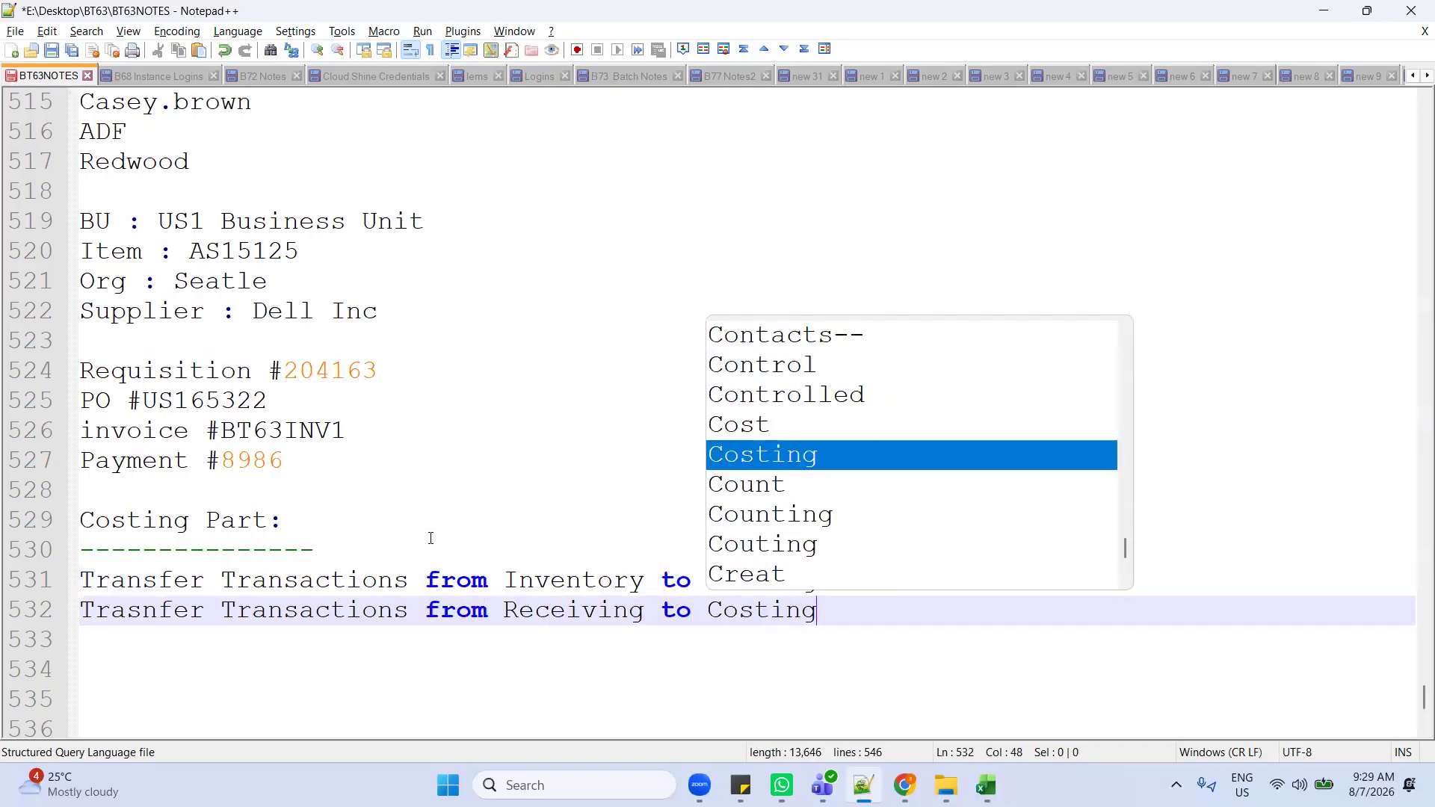
{"action": "key", "text": "Escape"}
{"action": "key", "text": "Return"}
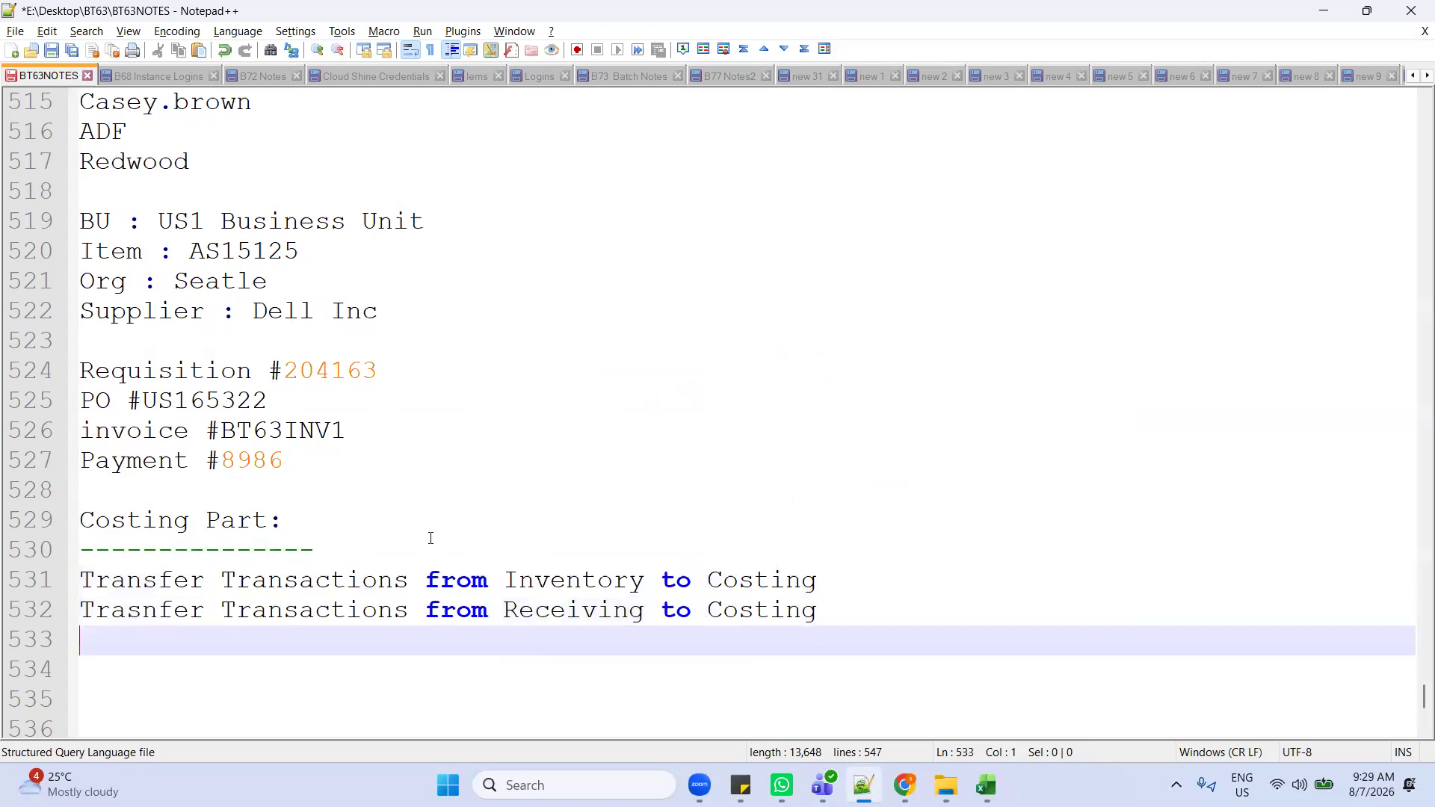
Step: Add the line "Transfer Transactions from Producton to Costing" beneath the receiving transfer line, followed by blank lines
{"action": "type", "text": "Transfer T"}
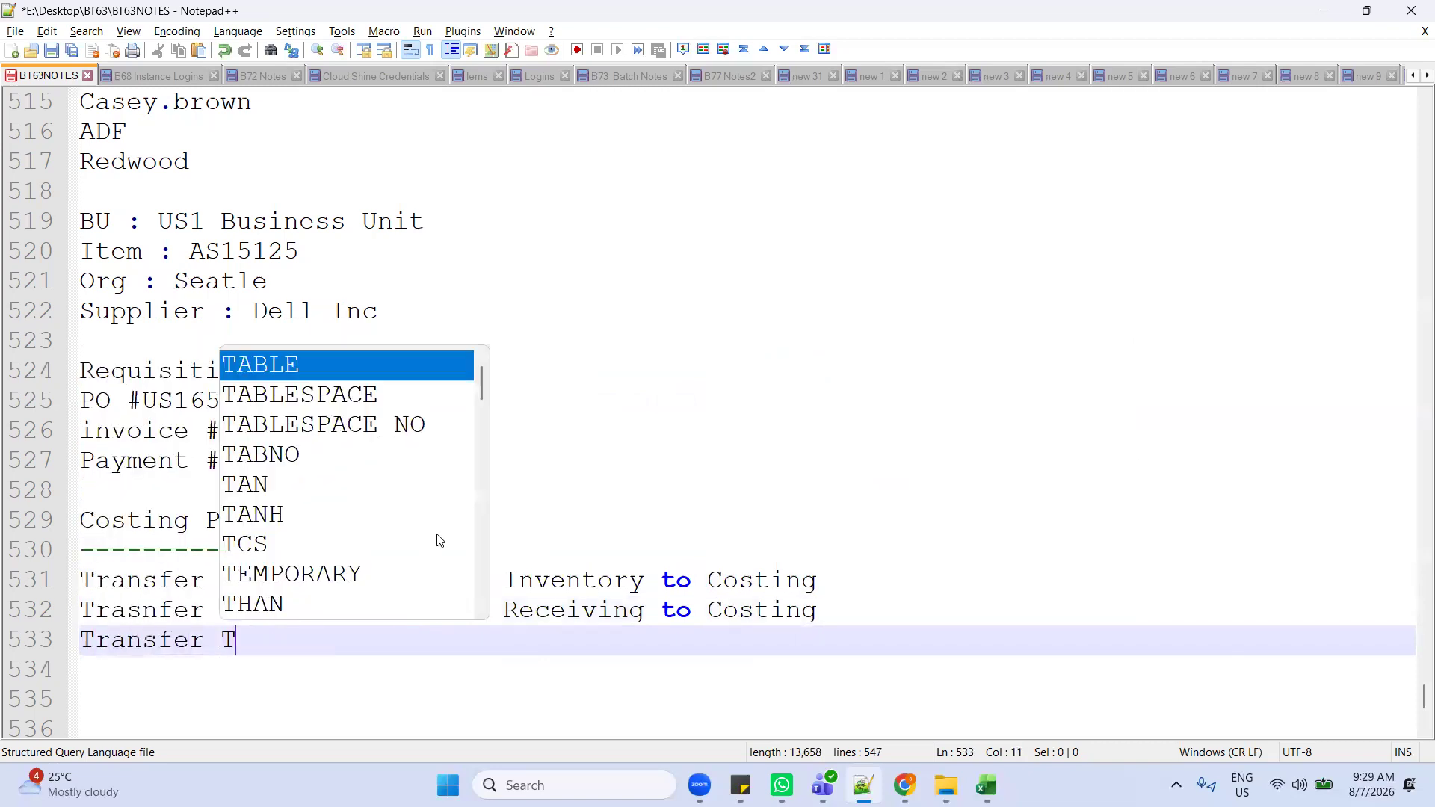
{"action": "type", "text": "ransactions "}
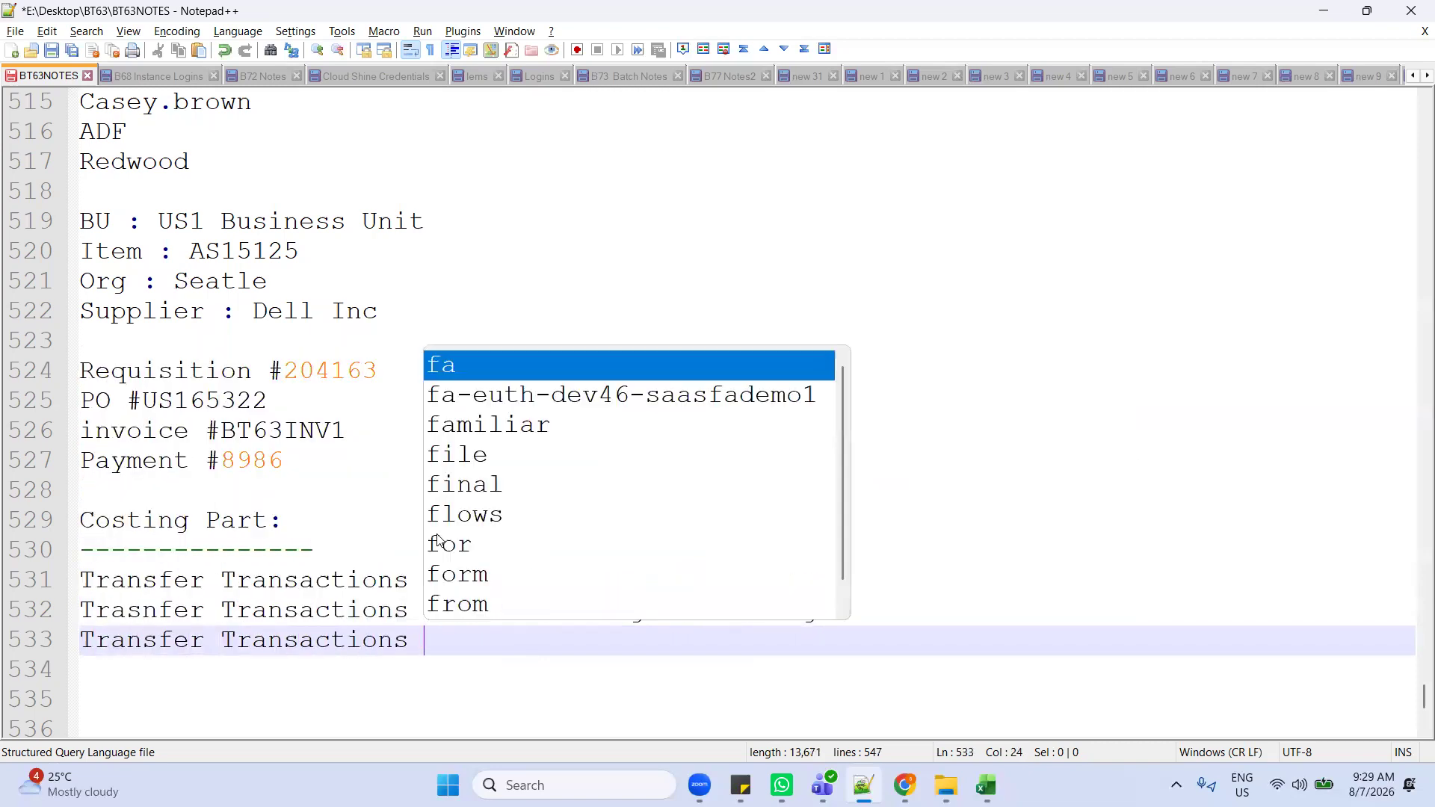
{"action": "type", "text": "from Producton "}
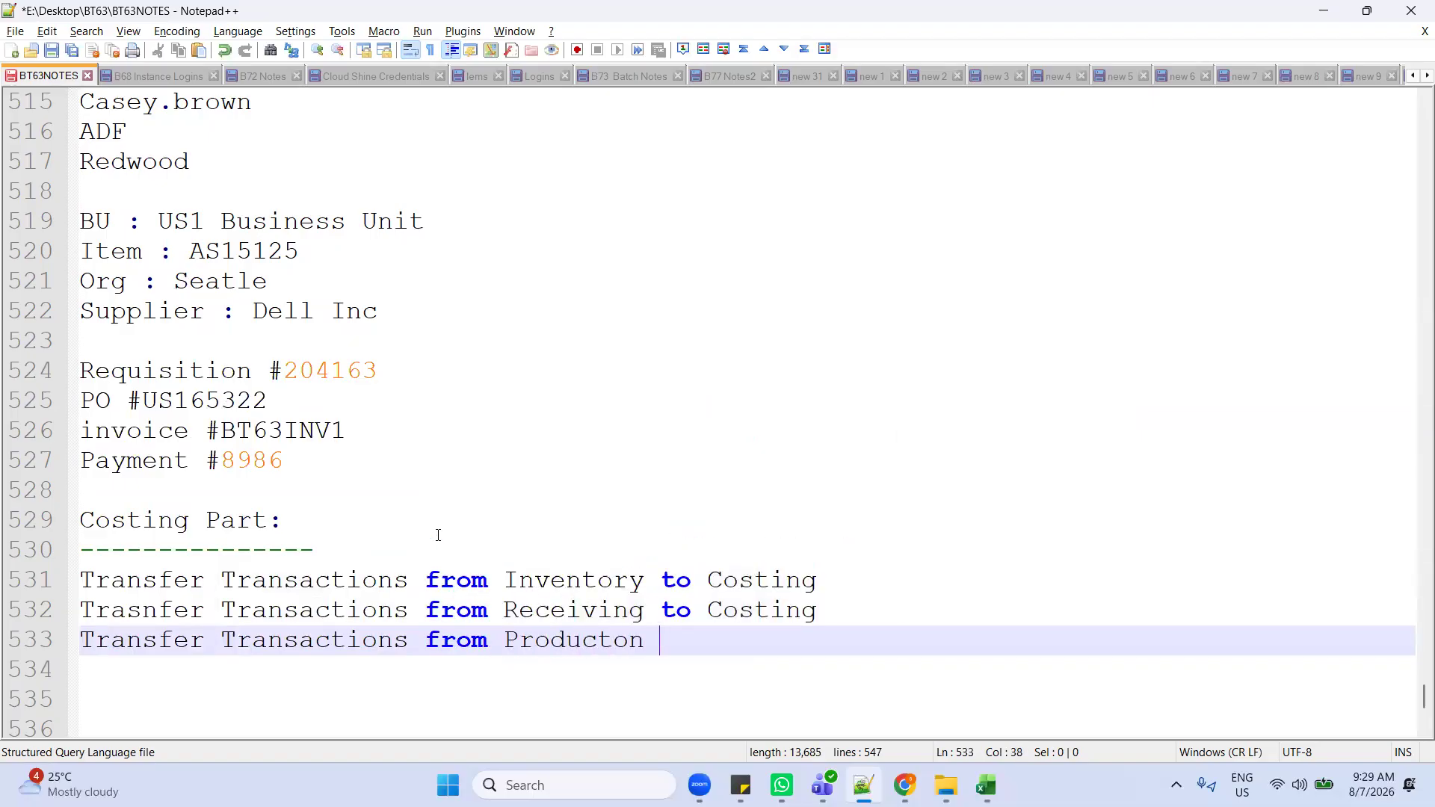
{"action": "type", "text": "to Costing"}
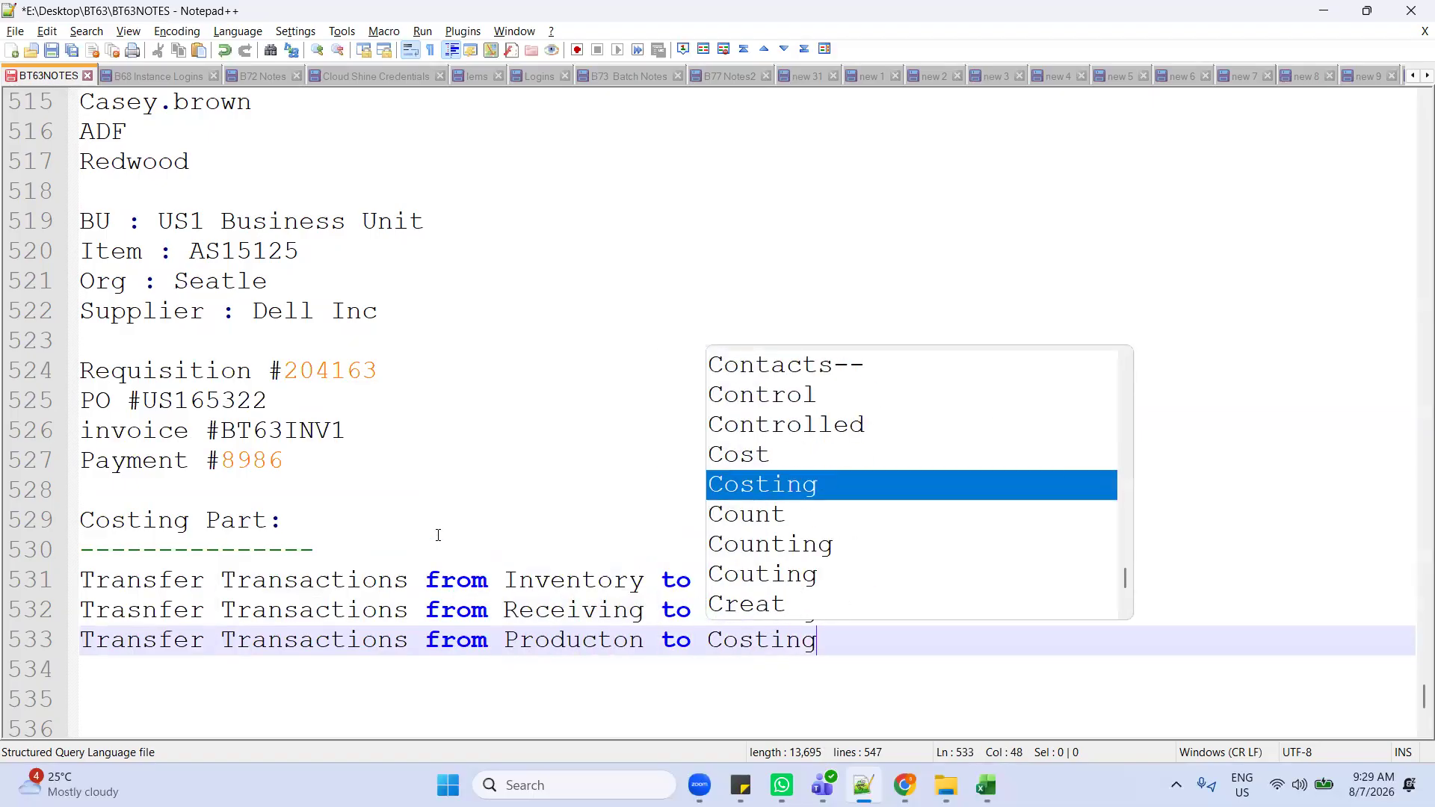
{"action": "key", "text": "Return"}
{"action": "key", "text": "Return"}
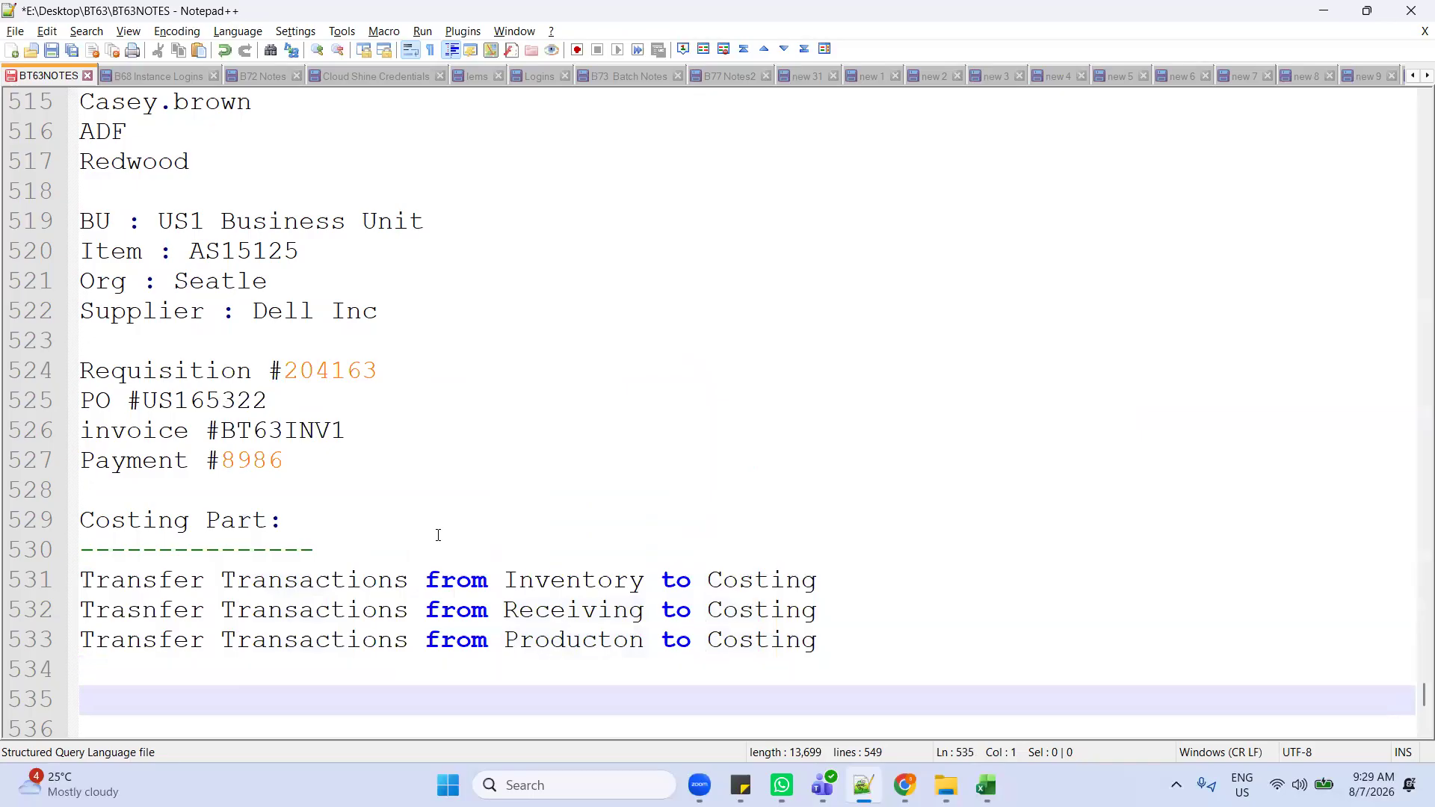
{"action": "scroll", "coordinate": [438, 535], "scroll_direction": "down", "scroll_amount": 3}
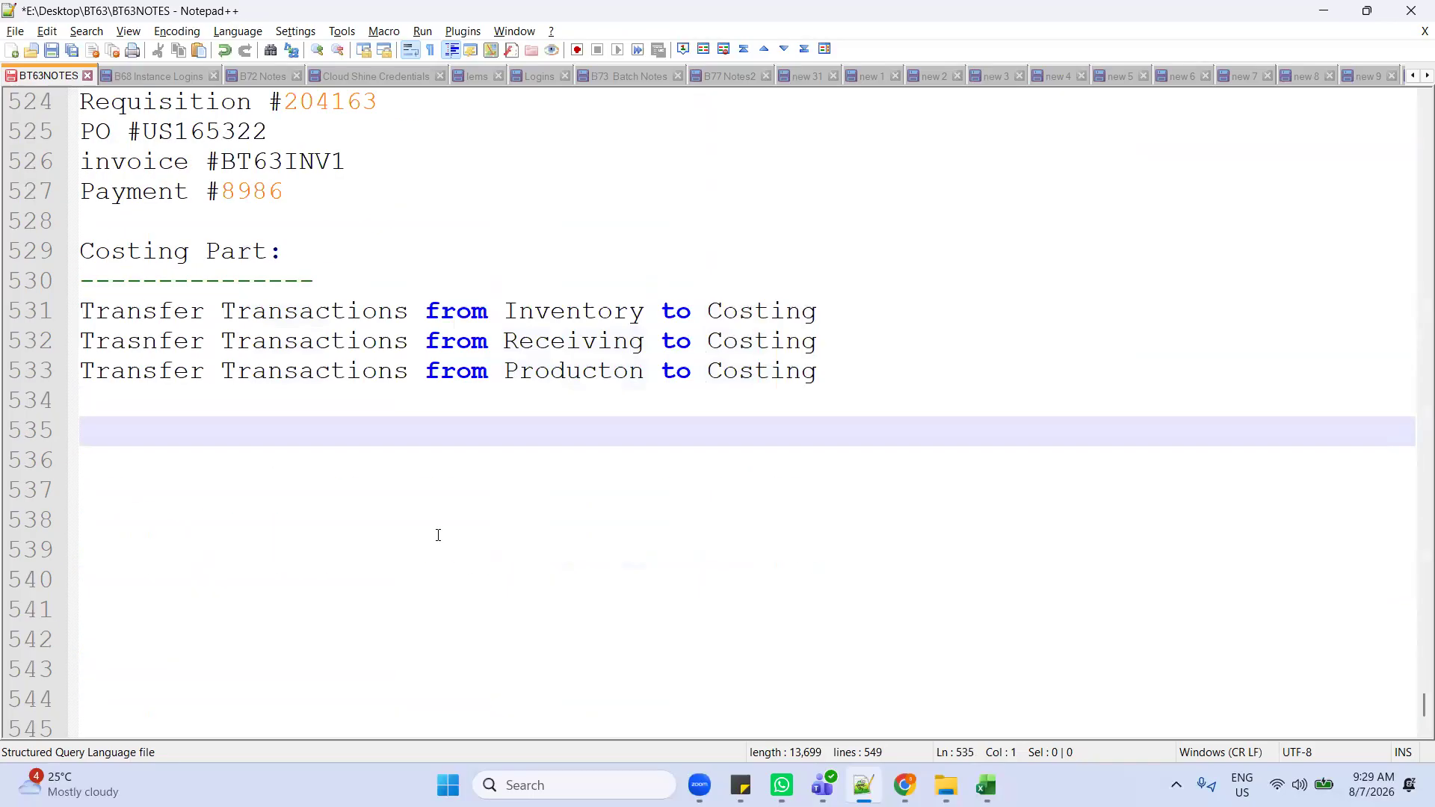
{"action": "left_click", "coordinate": [842, 326]}
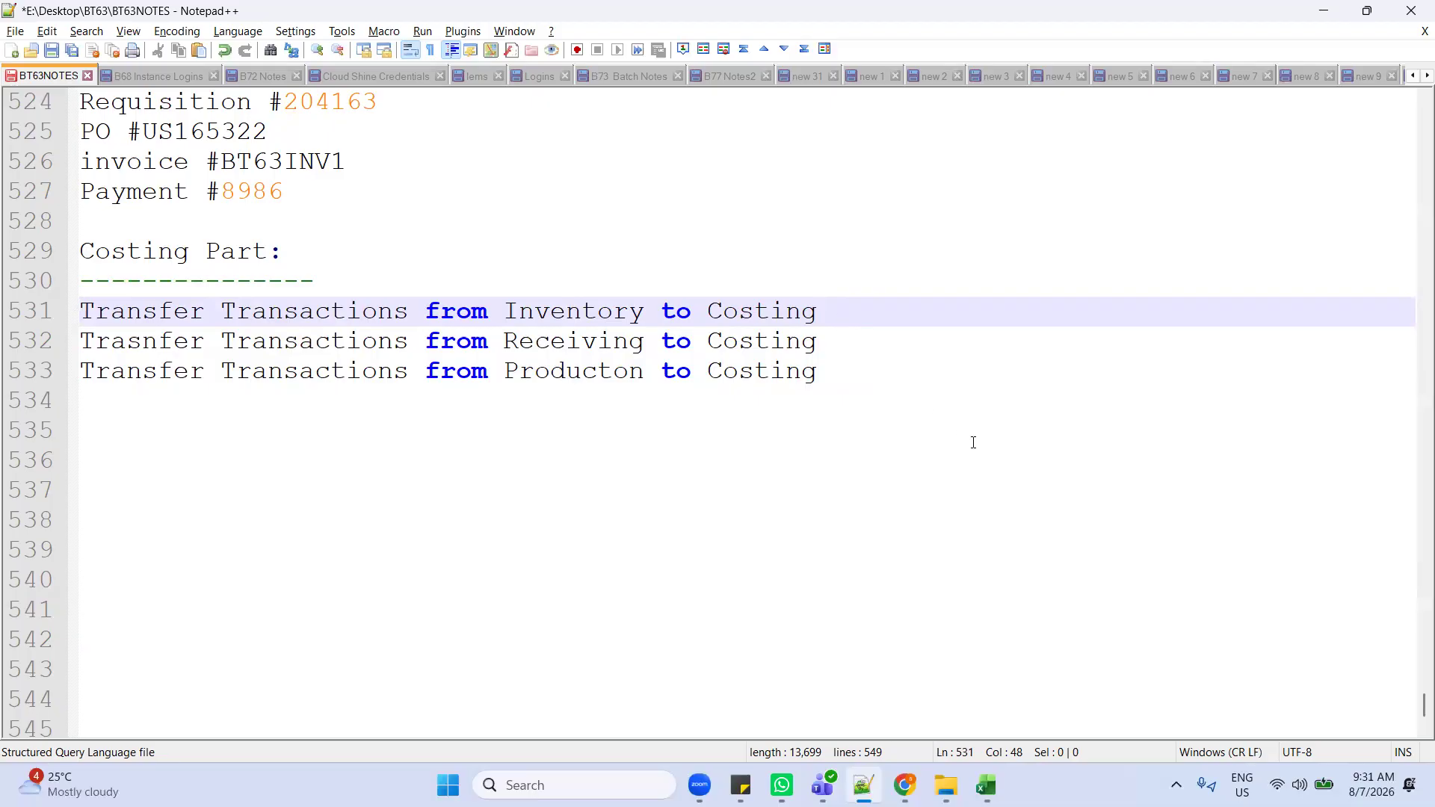
Step: Leave a blank line below the production transfer line and add the heading "Review completed Transations"
{"action": "left_click", "coordinate": [912, 384]}
{"action": "key", "text": "Return"}
{"action": "key", "text": "Return"}
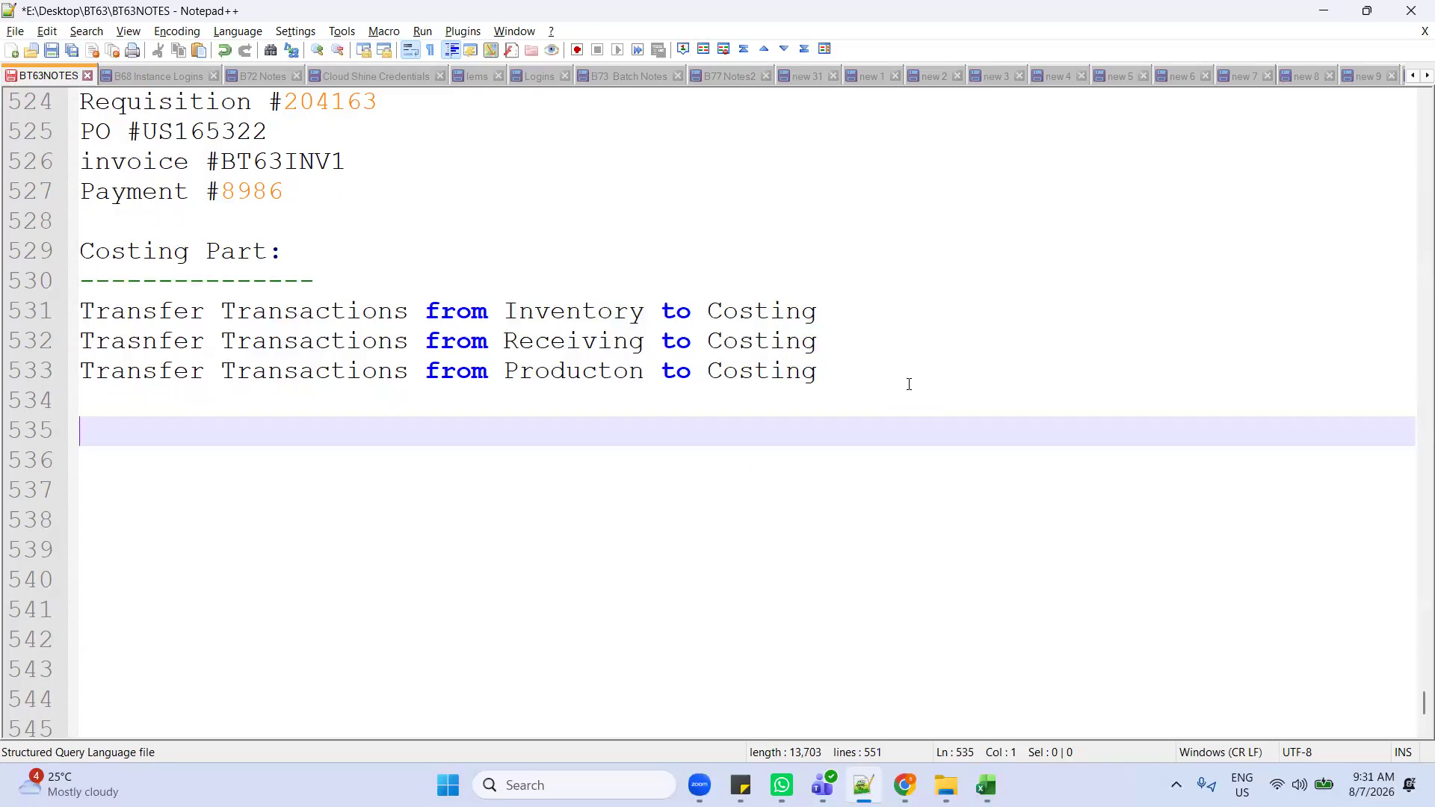
{"action": "key", "text": "Up"}
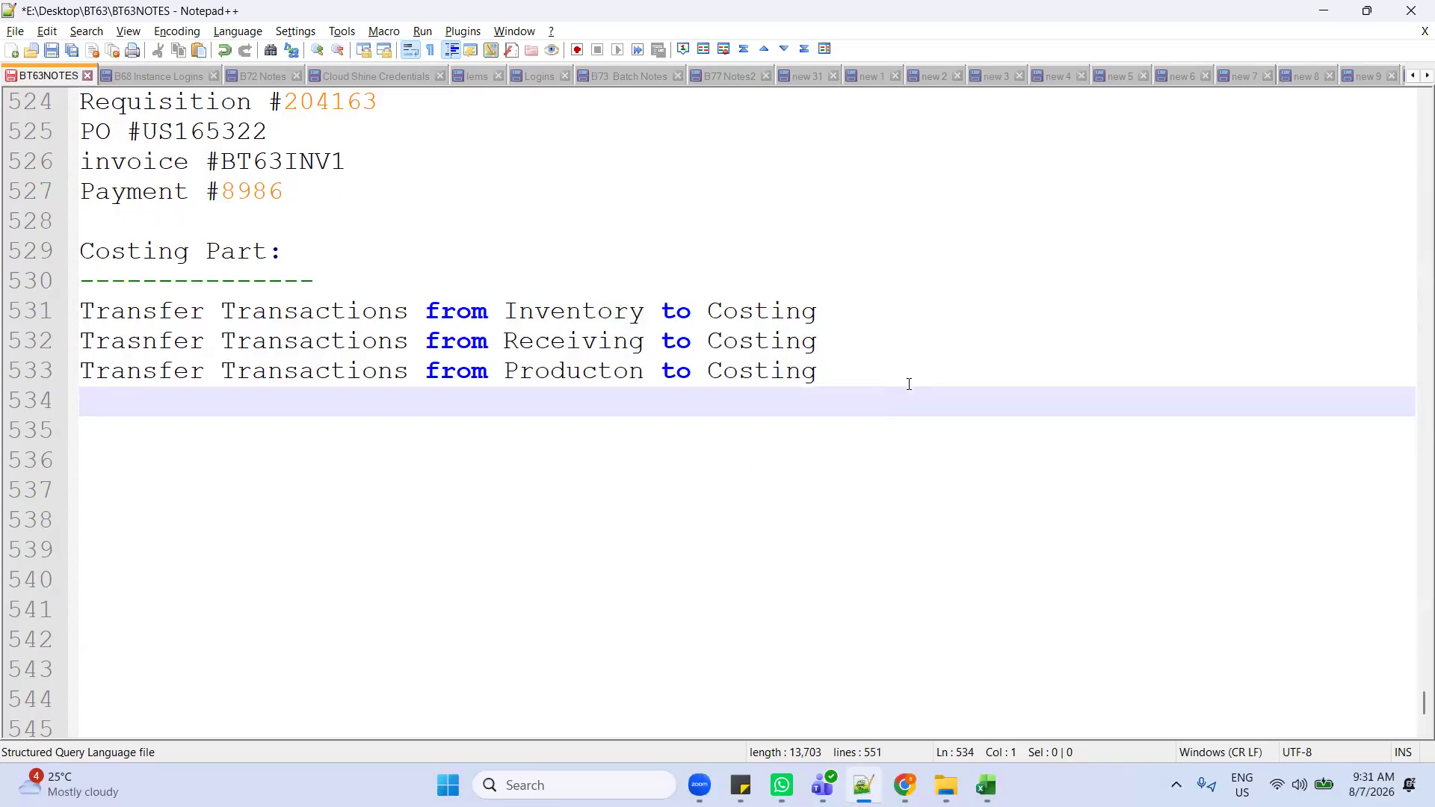
{"action": "key", "text": "Return"}
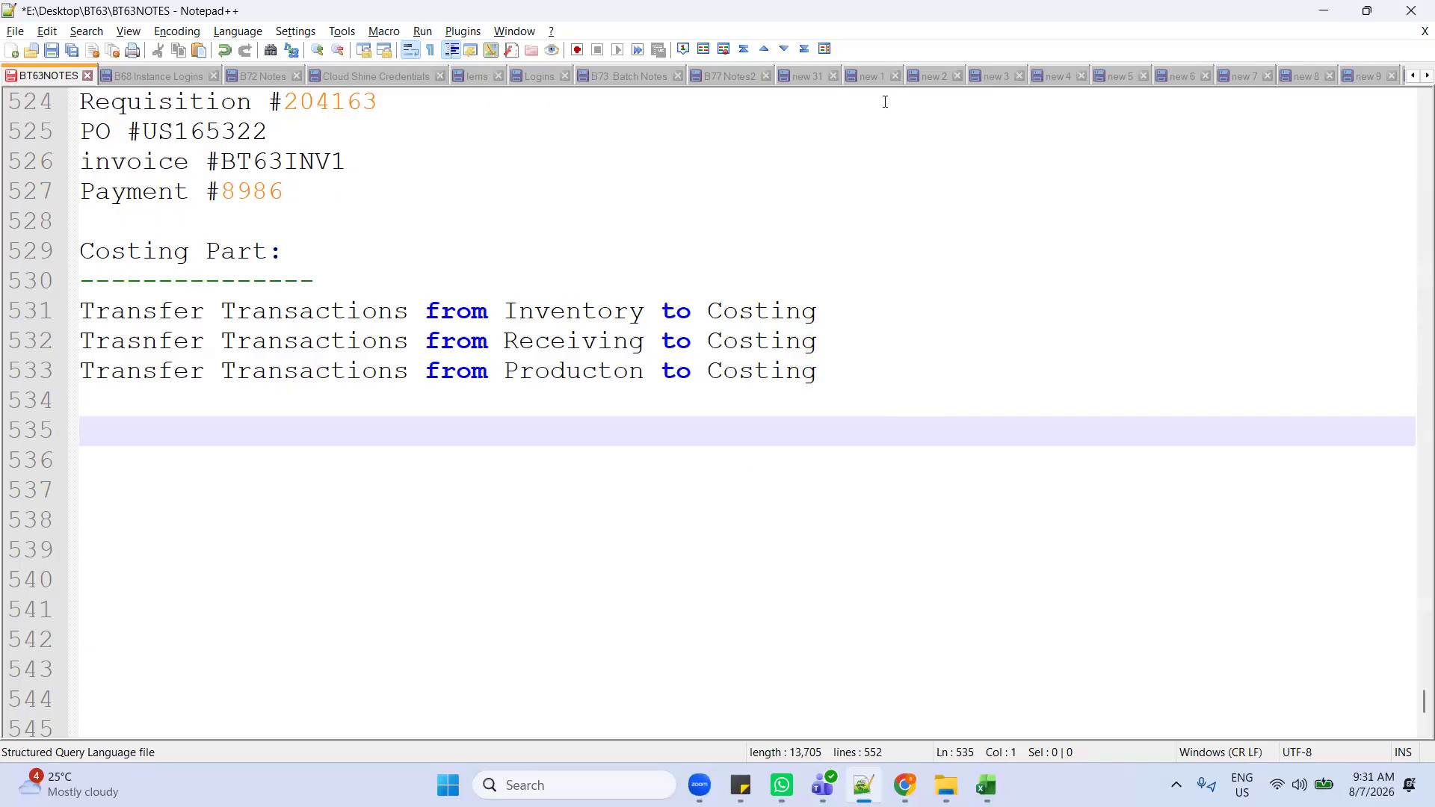
{"action": "double_click", "coordinate": [231, 133]}
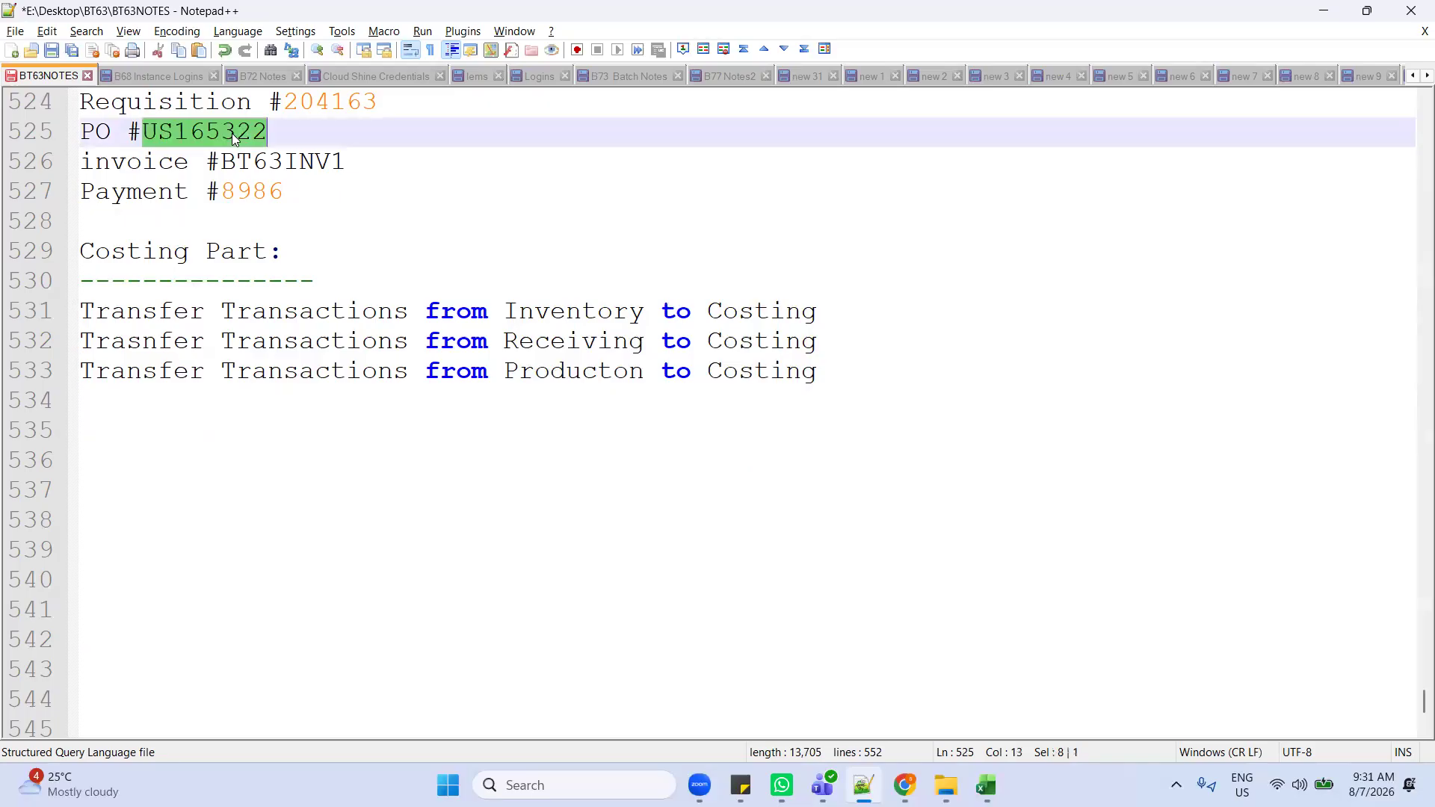
{"action": "left_click", "coordinate": [209, 422]}
{"action": "type", "text": "e"}
{"action": "key", "text": "BackSpace"}
{"action": "type", "text": "Revie"}
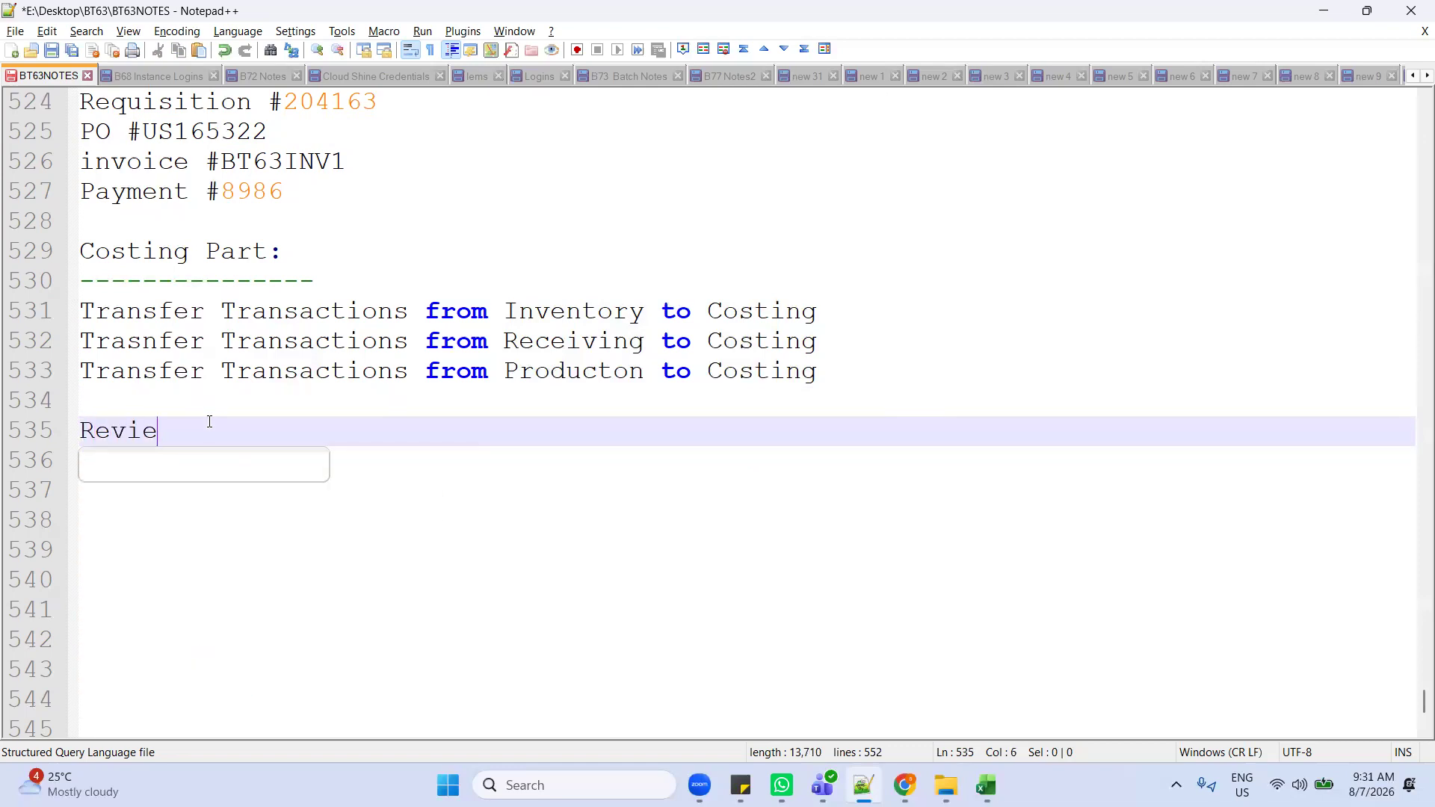
{"action": "type", "text": "w completed"}
{"action": "key", "text": "BackSpace"}
{"action": "type", "text": "ed Transati"}
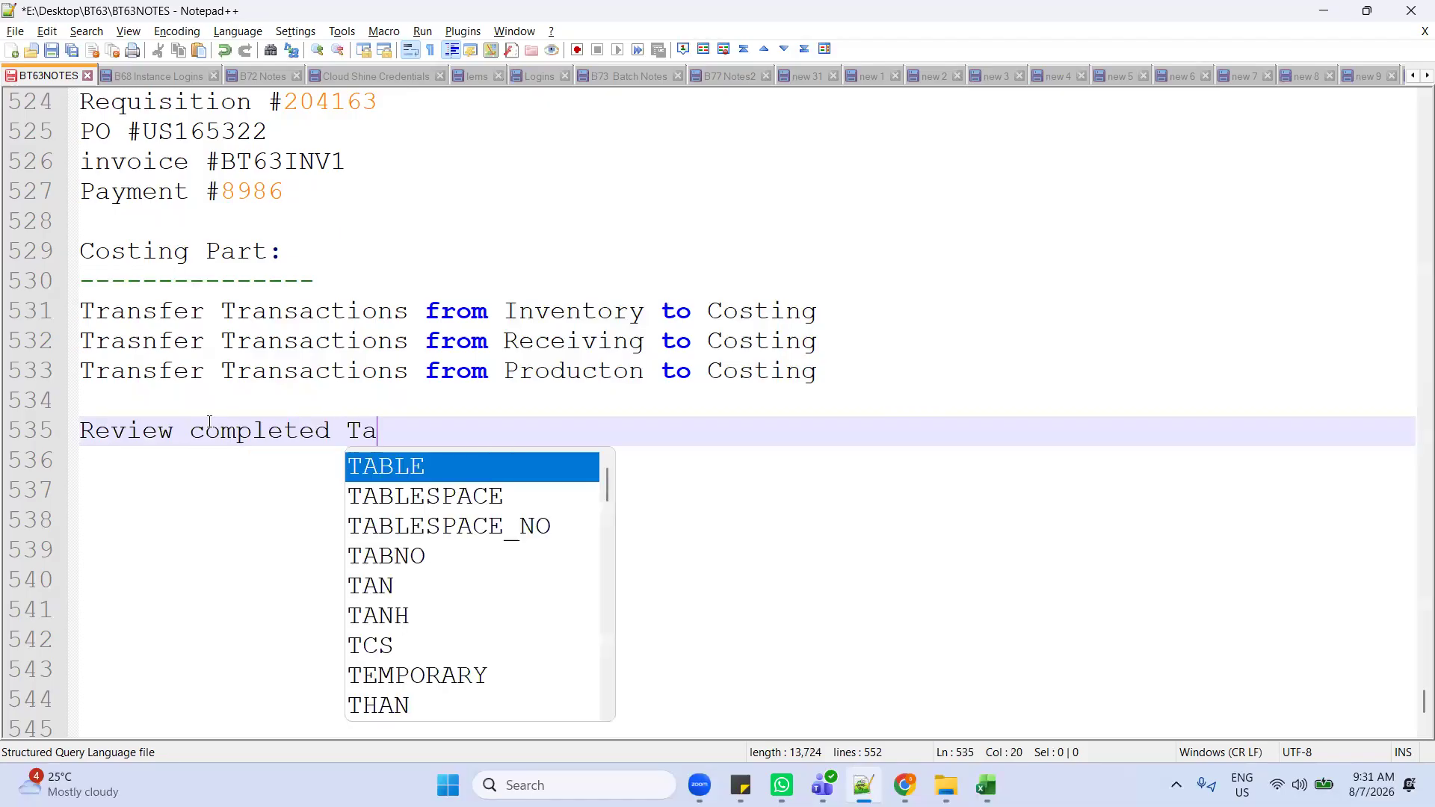
{"action": "type", "text": "ons"}
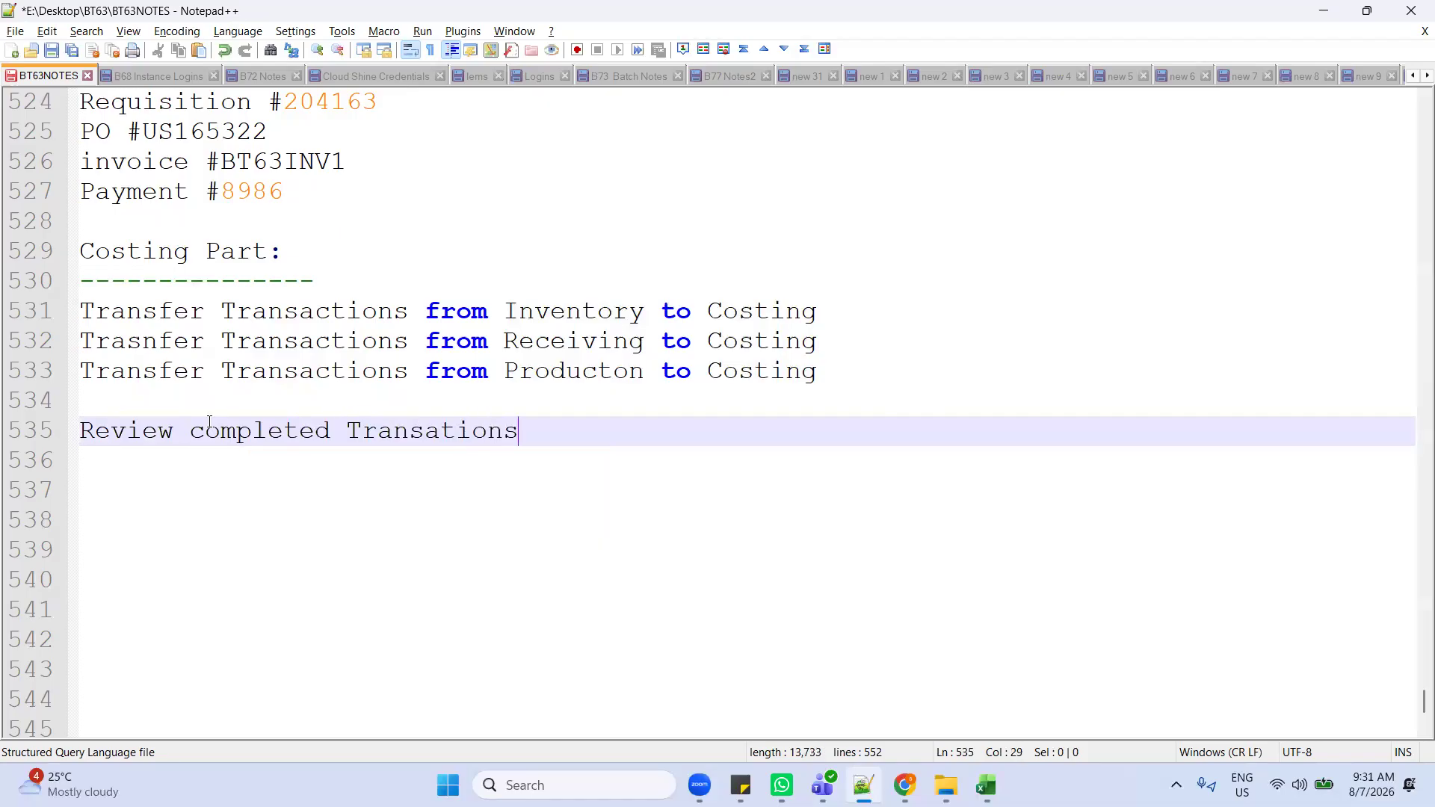
Step: End the review heading with a colon, underline it with a row of dashes and start a new line
{"action": "type", "text": ":"}
{"action": "key", "text": "Return"}
{"action": "type", "text": "-----------------------------------"}
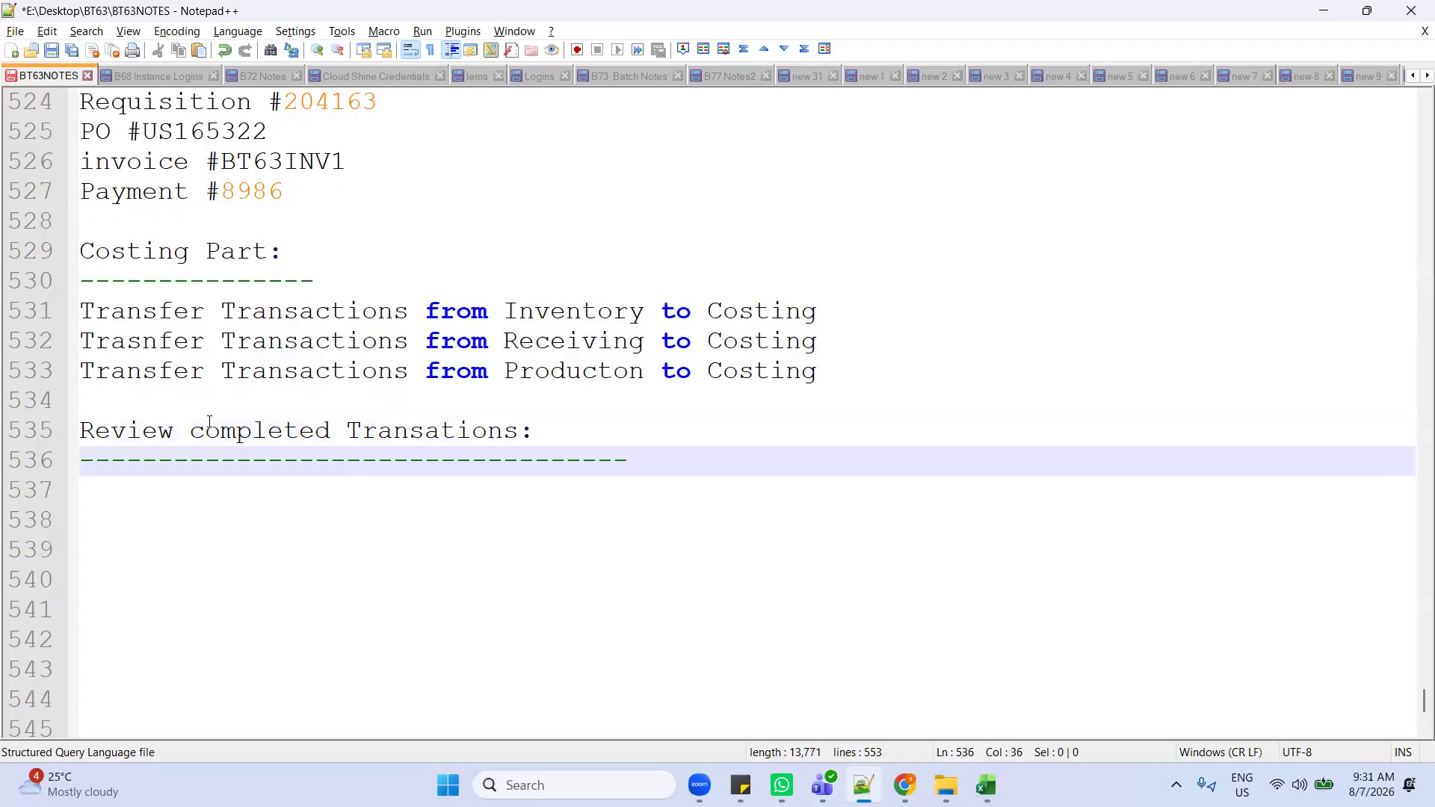
{"action": "key", "text": "Return"}
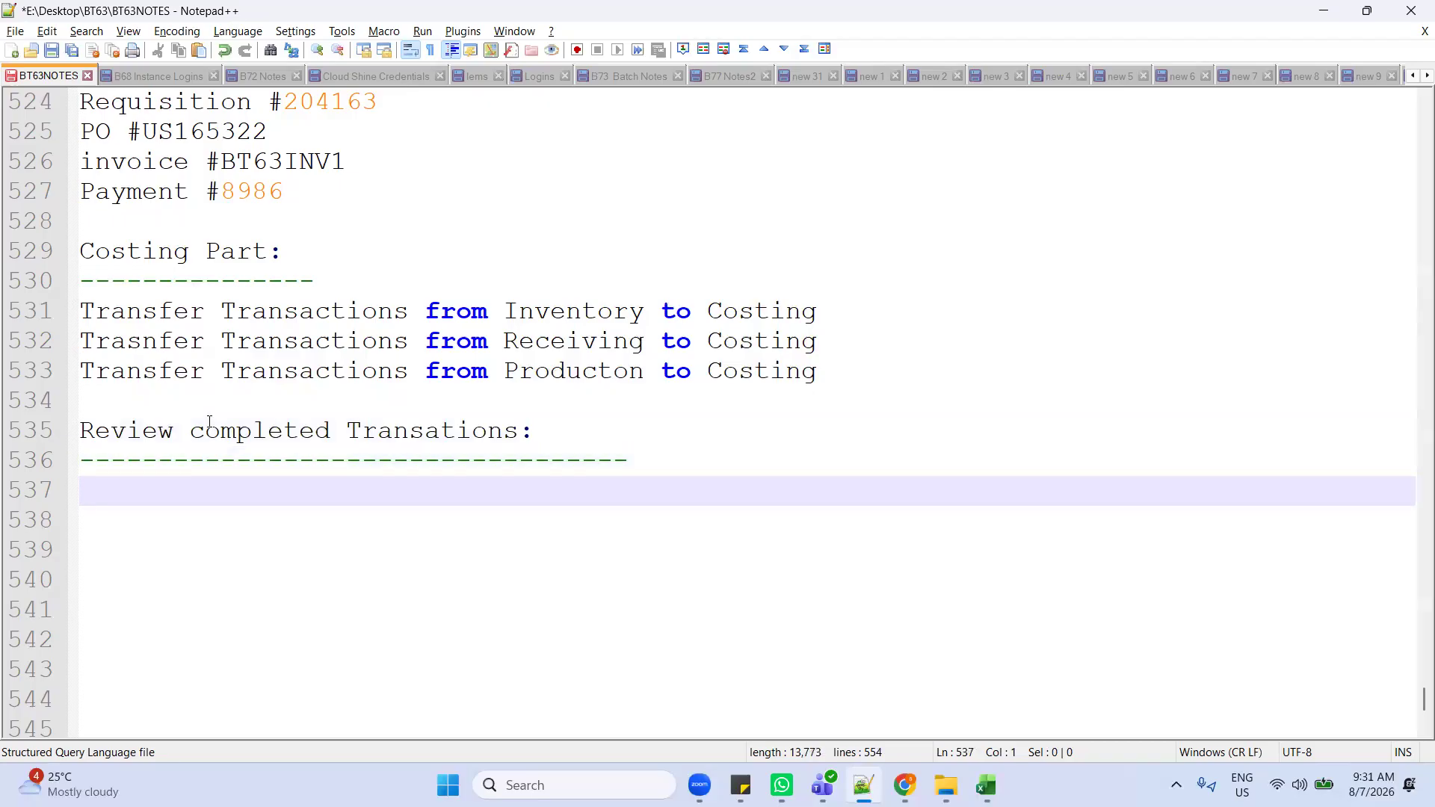
Step: Write "Costing Status --> Pending interface to Costing" under the review heading and highlight the pending status
{"action": "type", "text": "Costing Status --> Pending interface to Costing"}
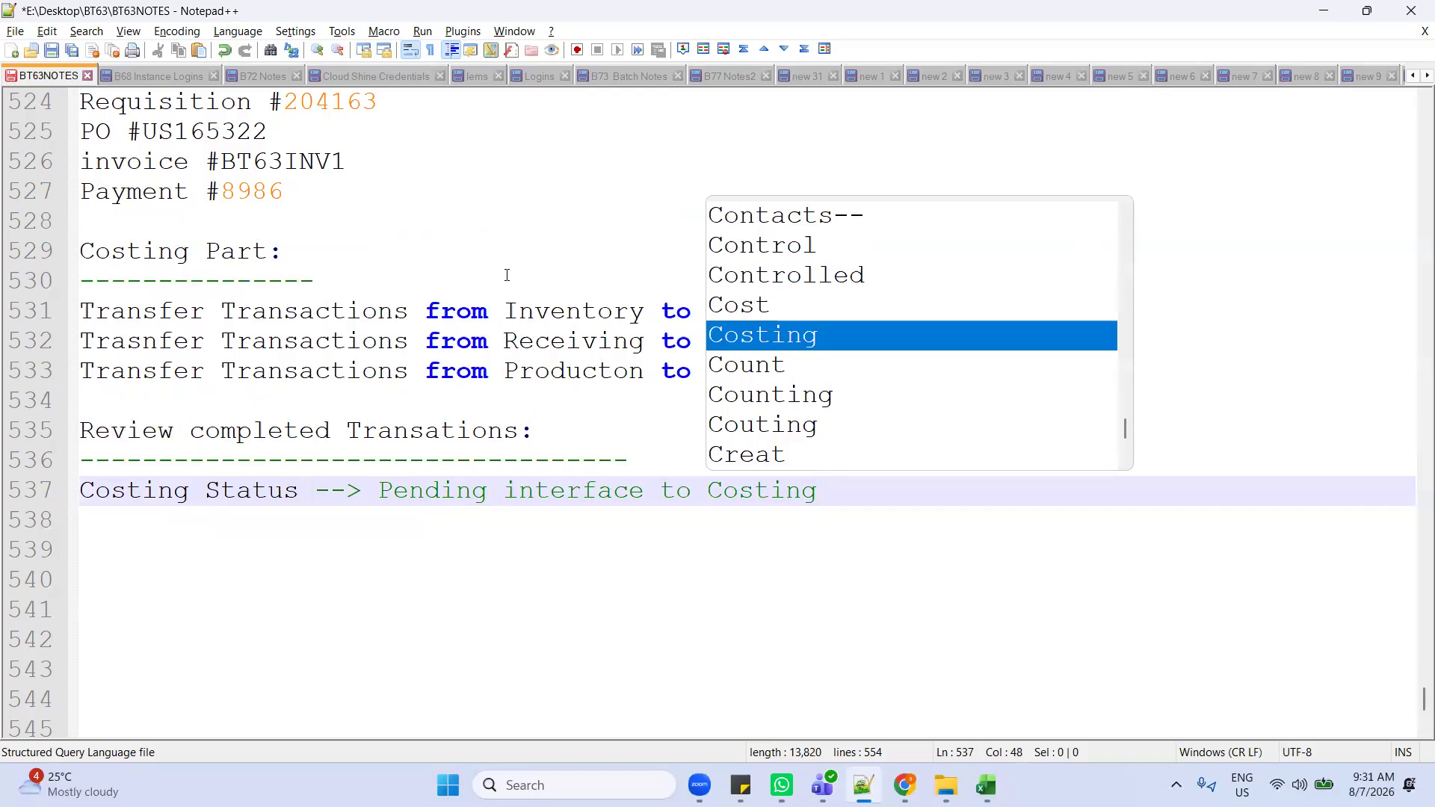
{"action": "double_click", "coordinate": [254, 160]}
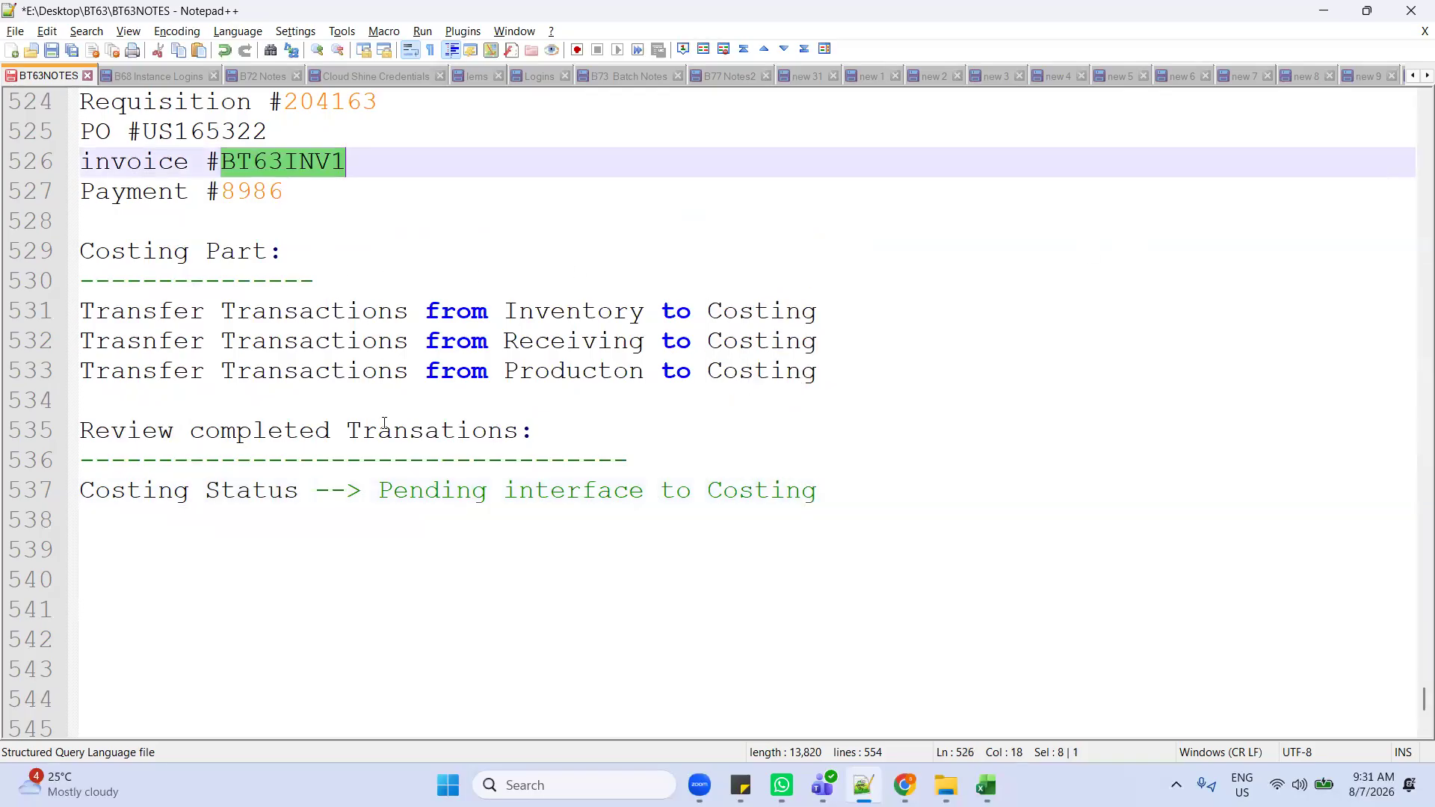
{"action": "left_click_drag", "start_coordinate": [376, 490], "coordinate": [830, 500]}
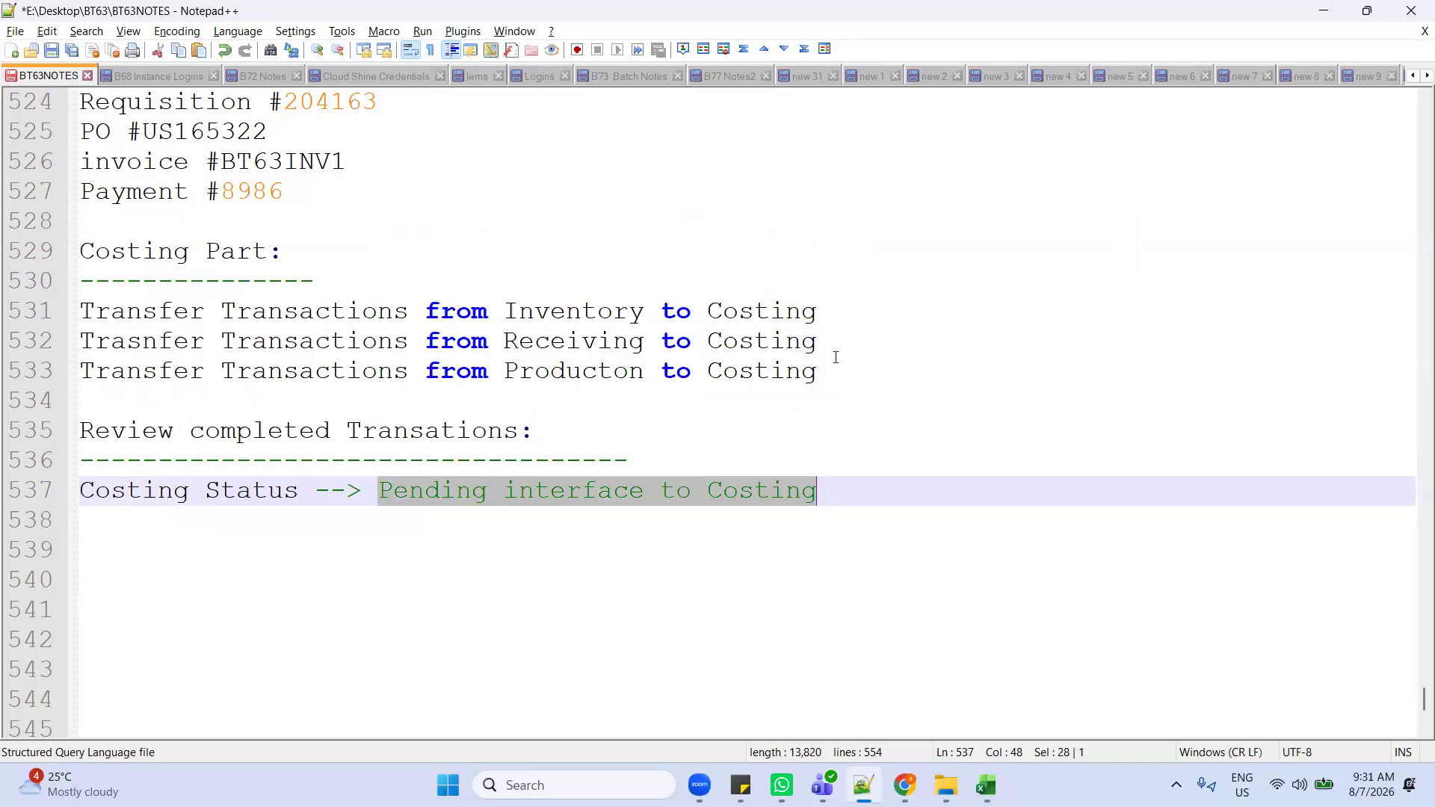
{"action": "left_click", "coordinate": [820, 372]}
{"action": "left_click", "coordinate": [819, 320]}
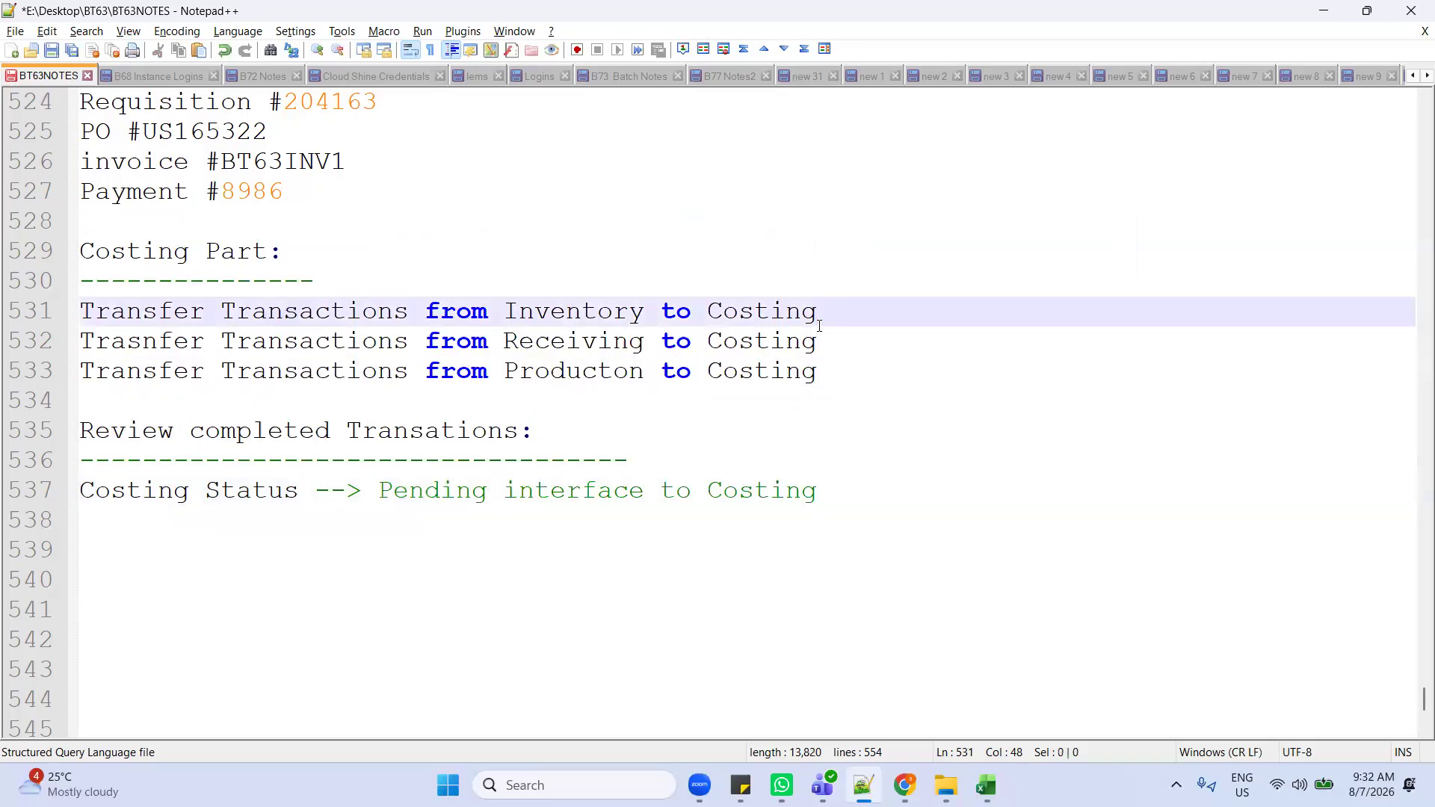
Step: Add the line "Costing Status --> Interfaced to Costing" beneath the pending status line, followed by blank lines
{"action": "left_click", "coordinate": [842, 498]}
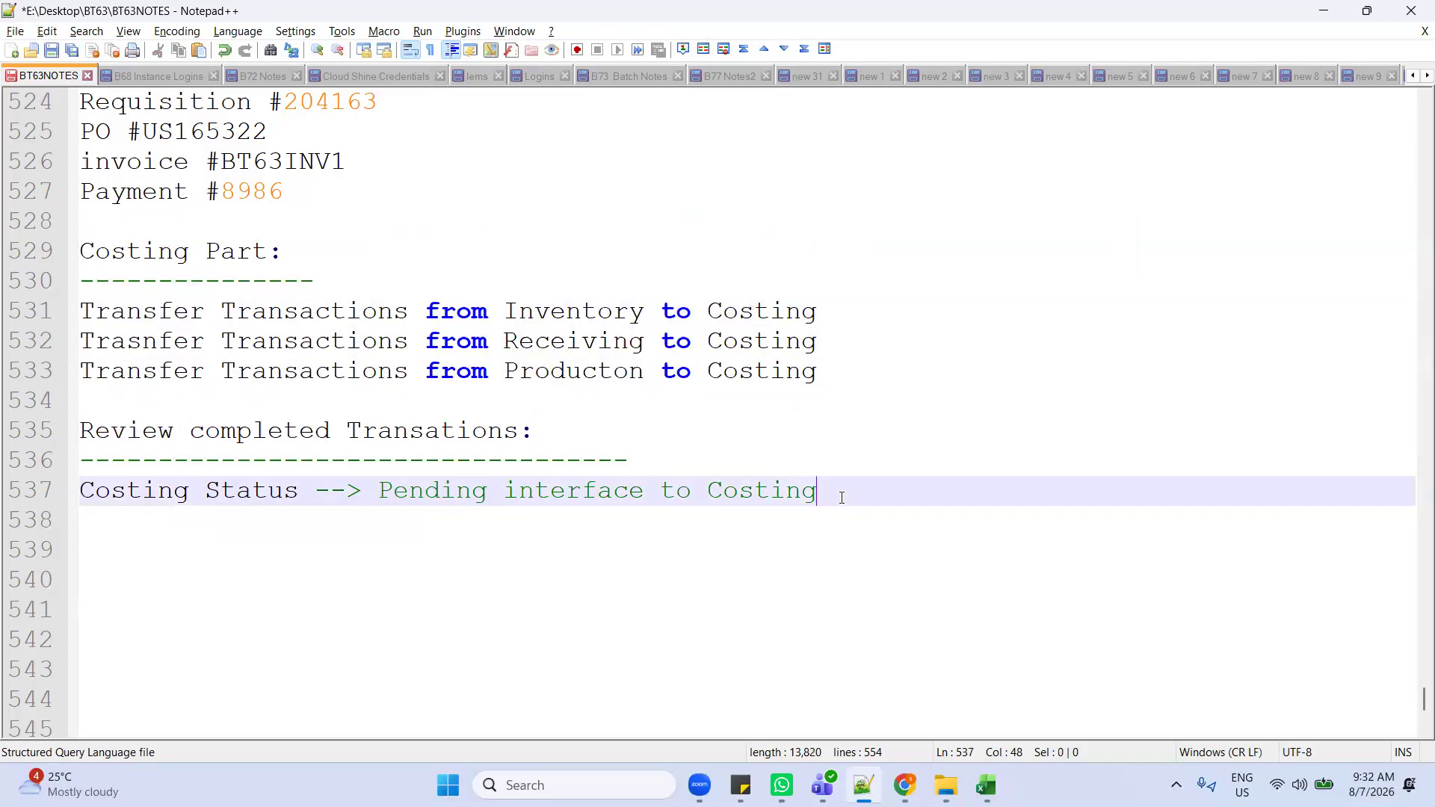
{"action": "key", "text": "Return"}
{"action": "type", "text": "Costing Status --> Interfaced t"}
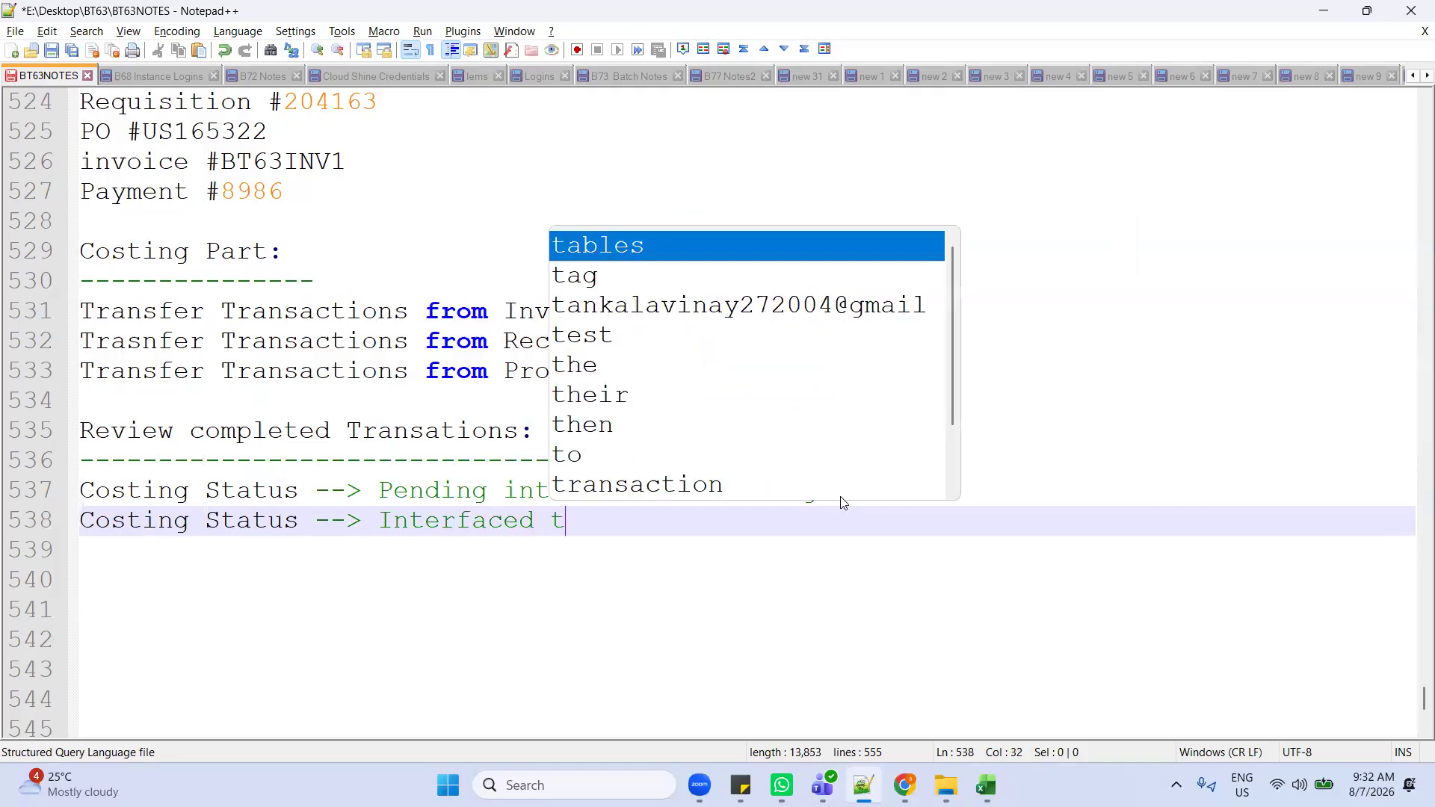
{"action": "type", "text": "o Costing"}
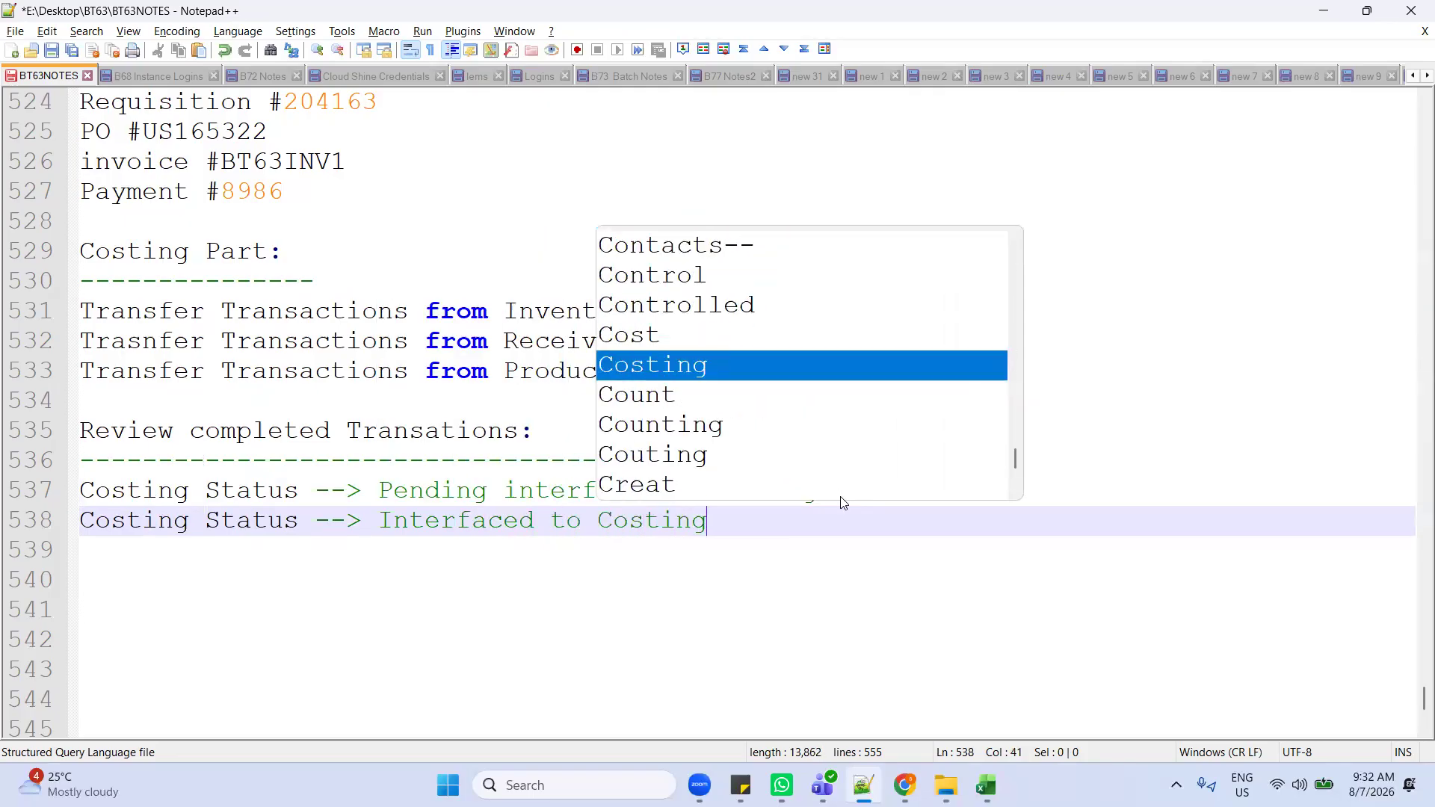
{"action": "key", "text": "Return"}
{"action": "key", "text": "Return"}
{"action": "key", "text": "Return"}
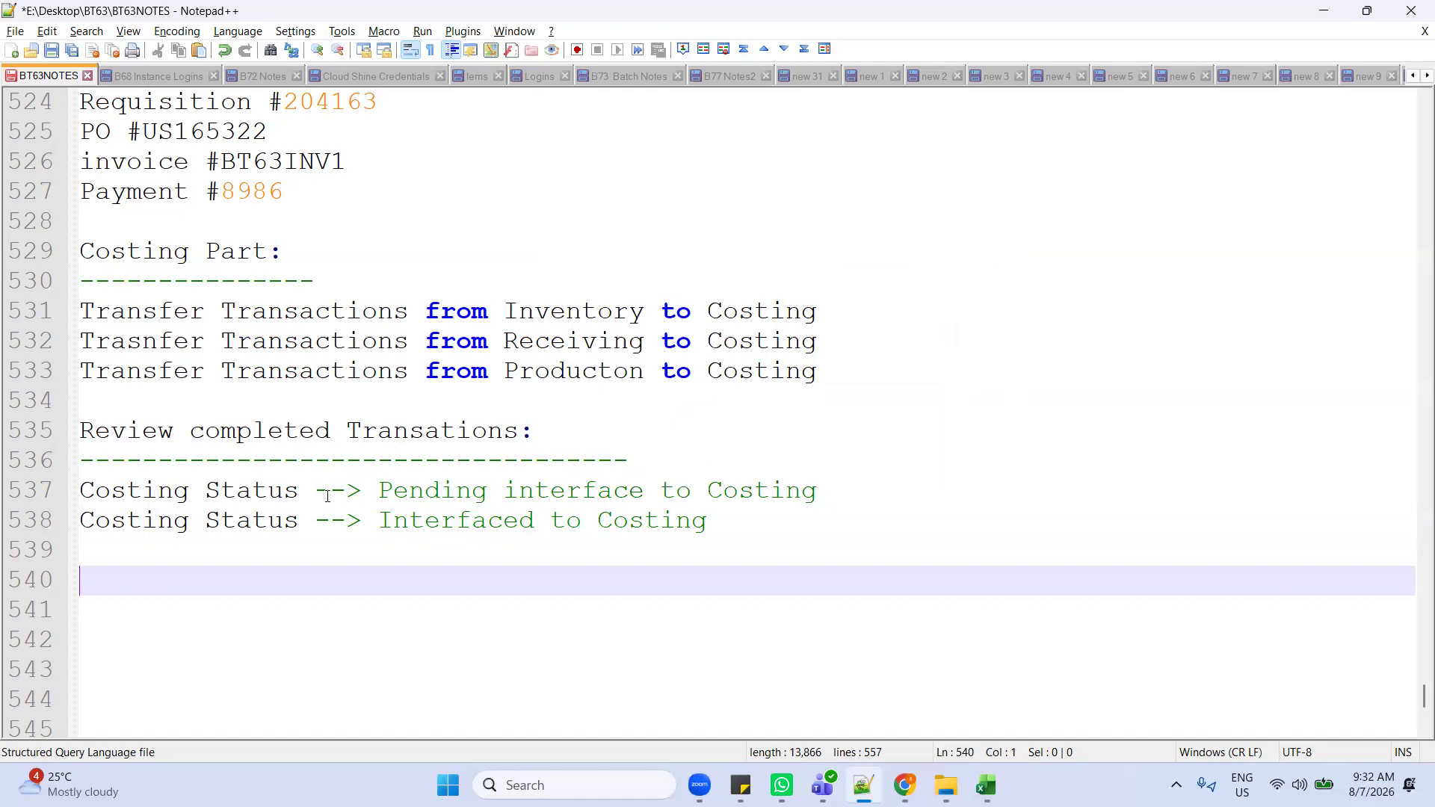
Step: Review the pending and interfaced costing statuses against the inventory and receiving transfer lines by highlighting each one
{"action": "left_click", "coordinate": [302, 492]}
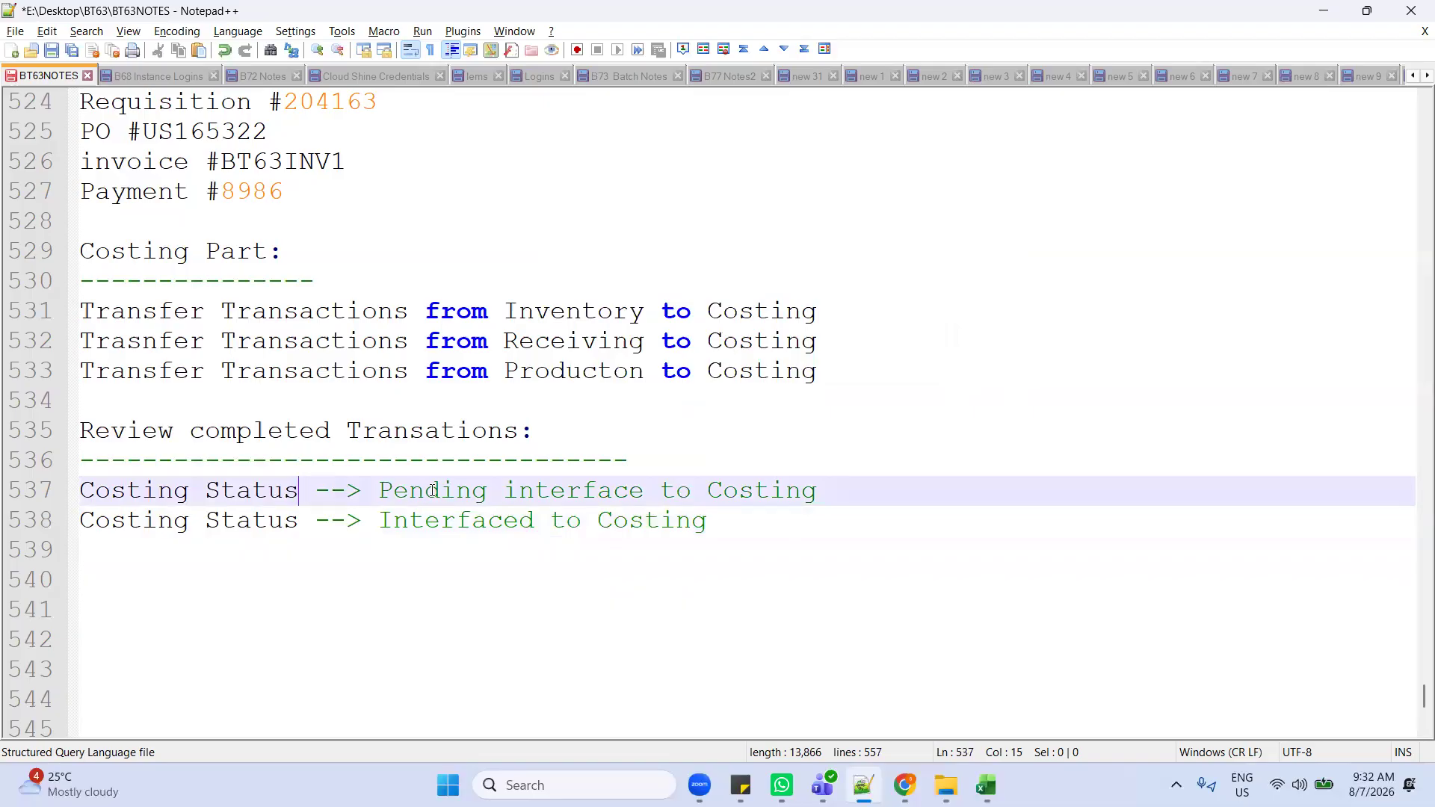
{"action": "left_click_drag", "start_coordinate": [379, 492], "coordinate": [816, 492]}
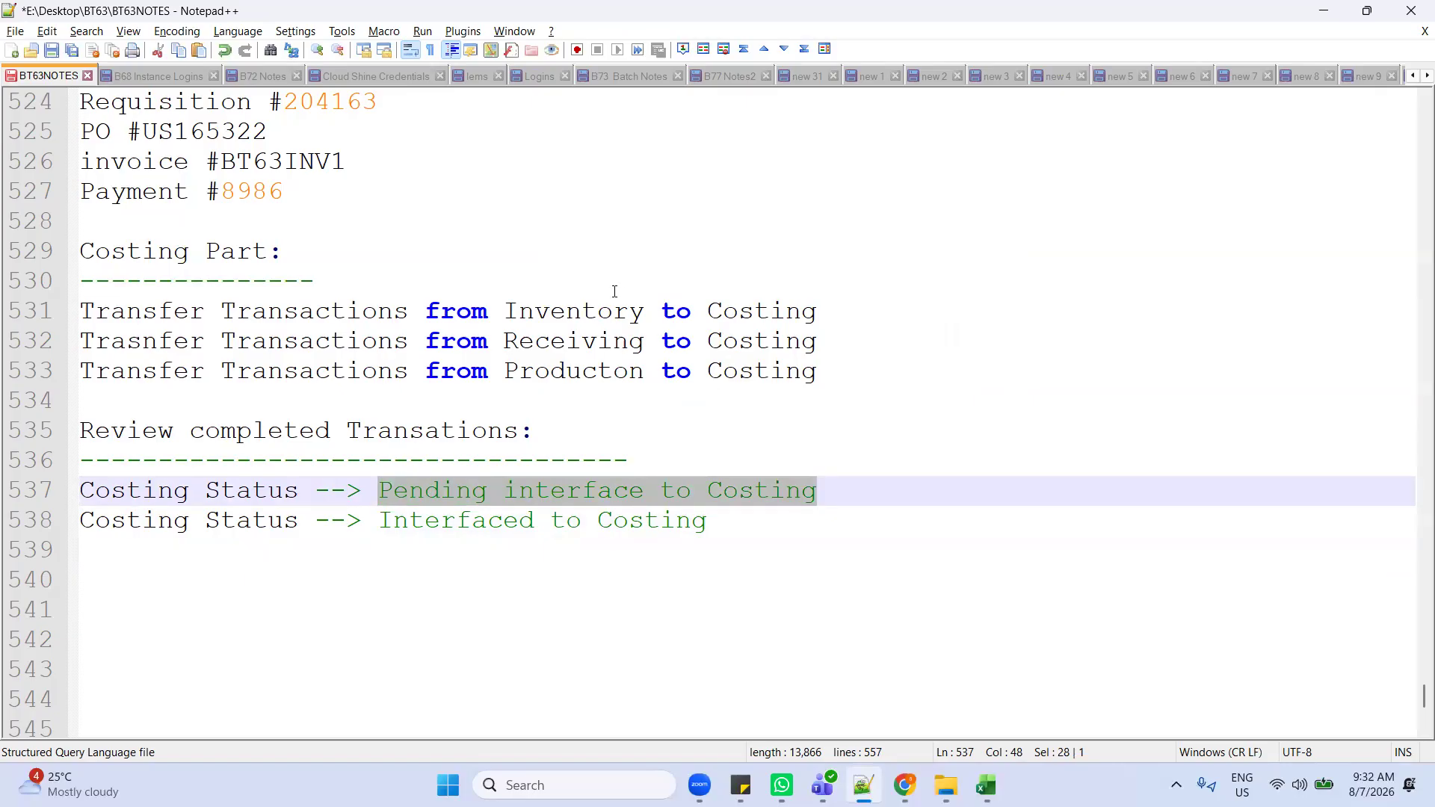
{"action": "left_click_drag", "start_coordinate": [820, 340], "coordinate": [454, 310]}
{"action": "left_click_drag", "start_coordinate": [383, 489], "coordinate": [842, 487]}
{"action": "left_click_drag", "start_coordinate": [379, 526], "coordinate": [705, 526]}
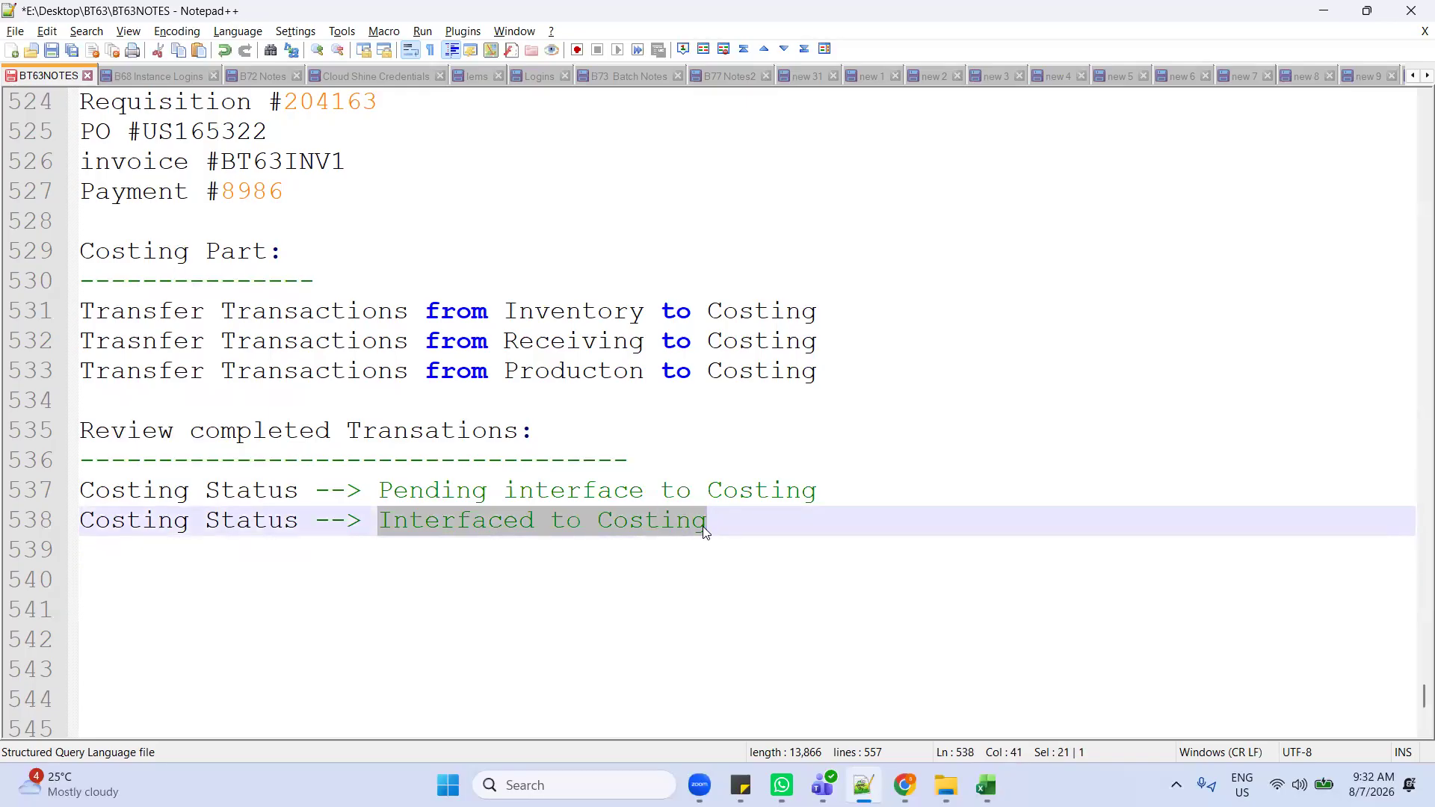
{"action": "double_click", "coordinate": [703, 526]}
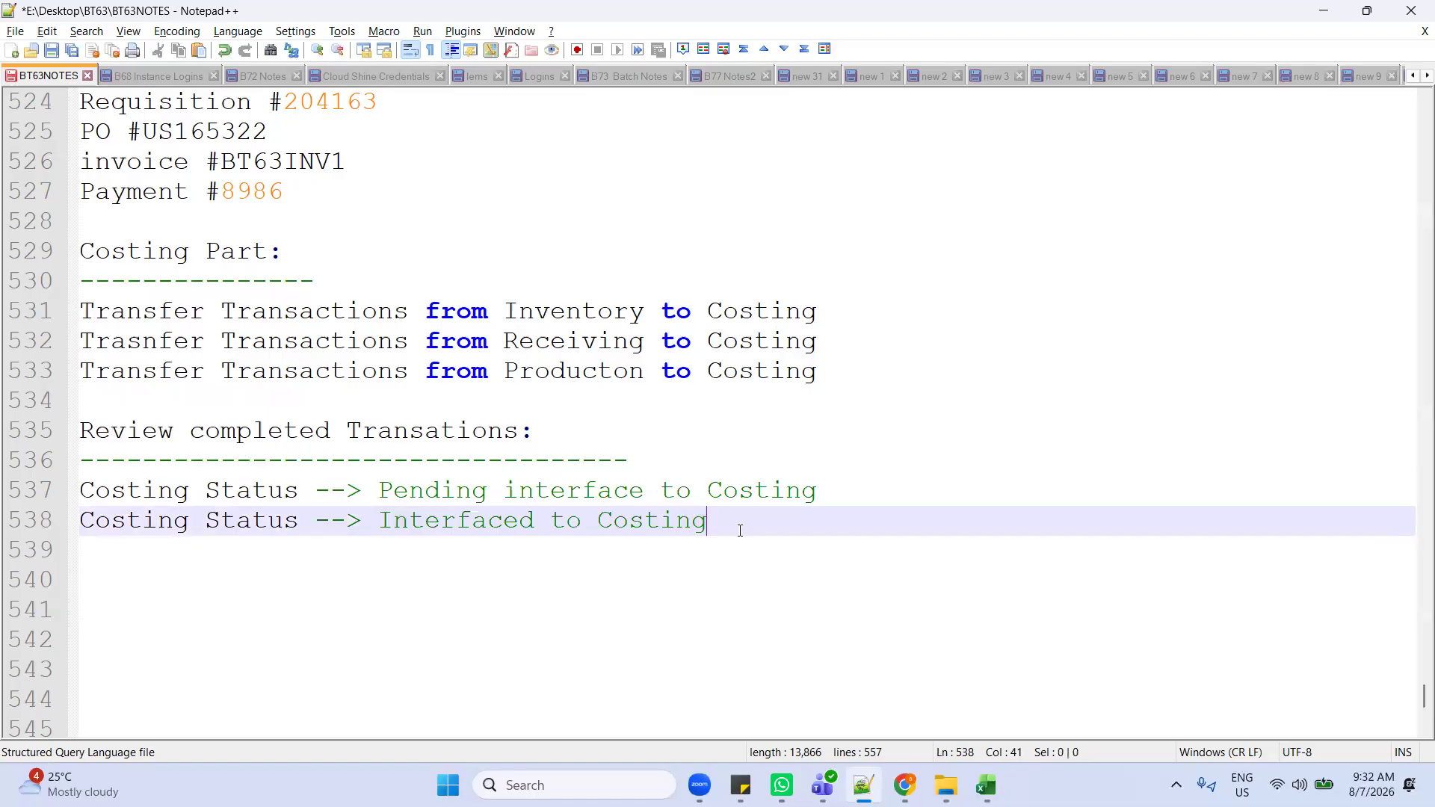
{"action": "left_click", "coordinate": [380, 521]}
{"action": "double_click", "coordinate": [778, 508]}
Step: Add the heading "Receipt Accounting :" below the costing status lines and underline it with a row of dashes
{"action": "left_click", "coordinate": [777, 508]}
{"action": "key", "text": "Return"}
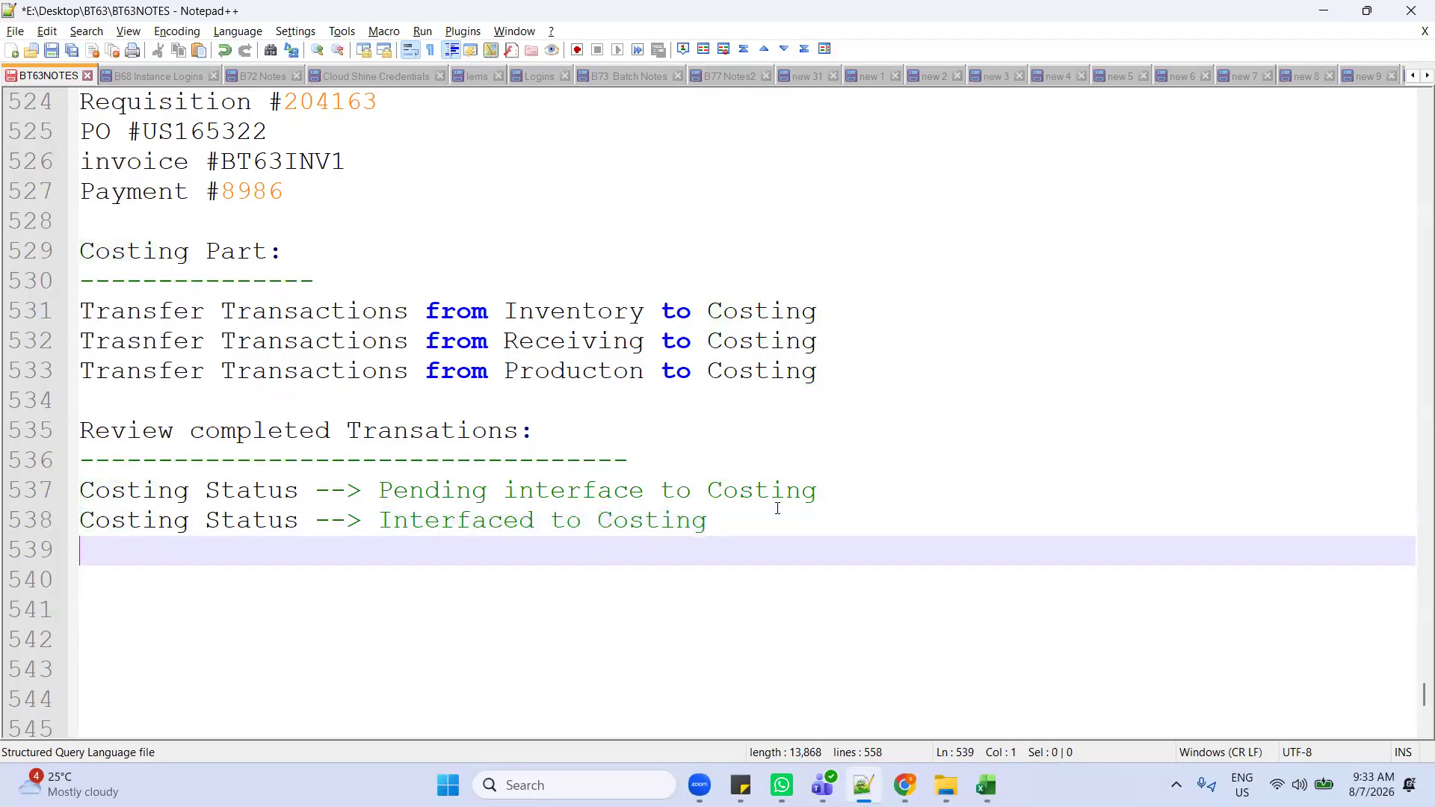
{"action": "key", "text": "Return"}
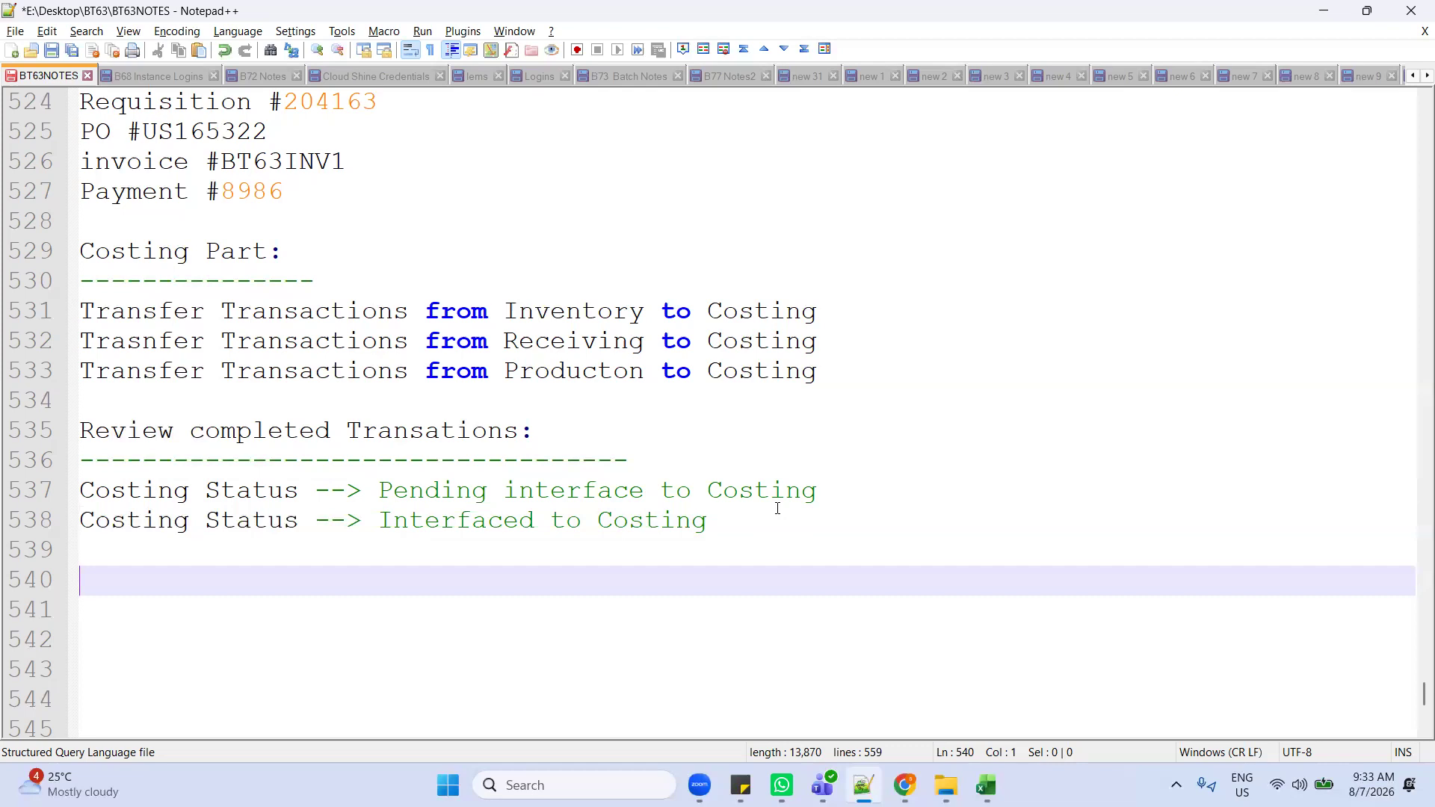
{"action": "left_click", "coordinate": [748, 529]}
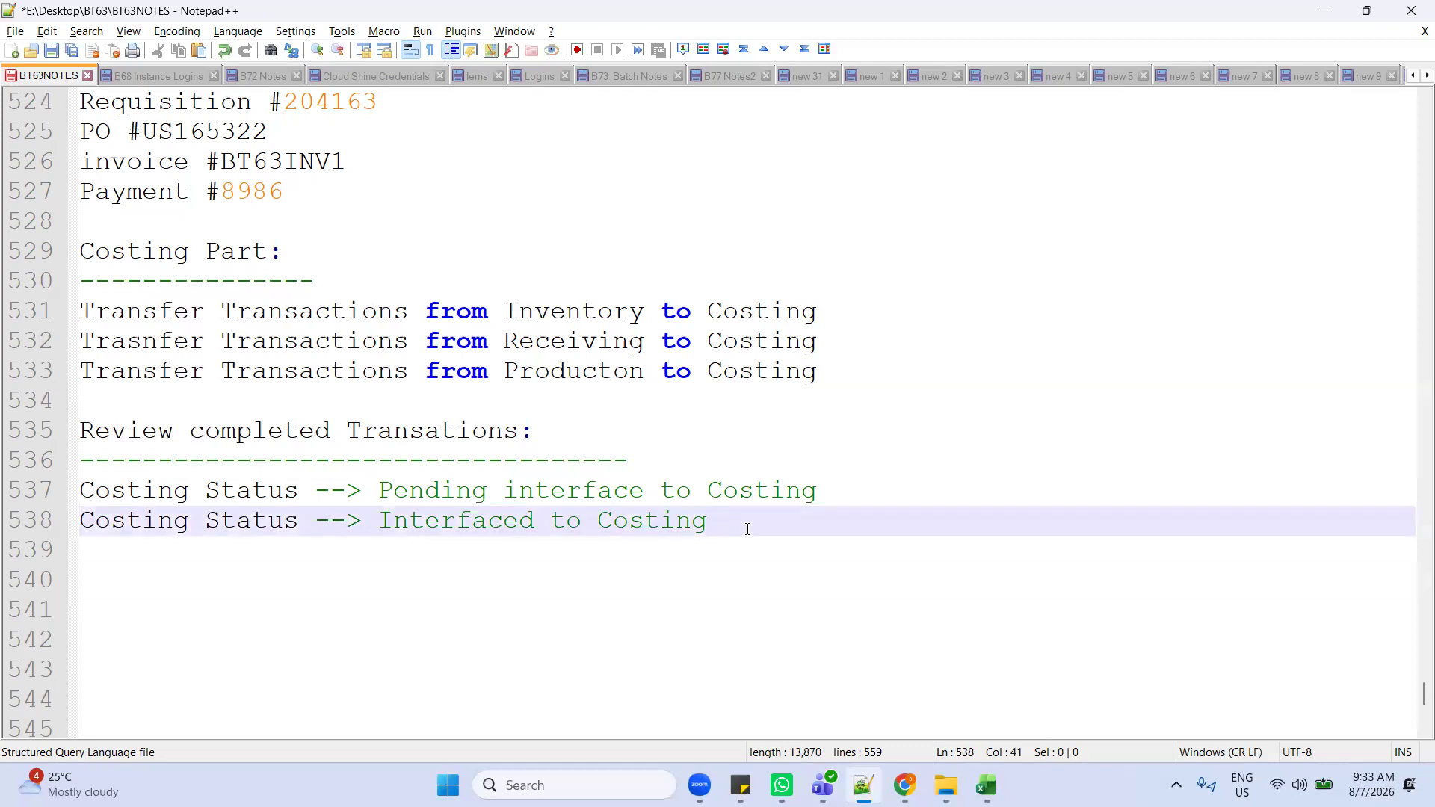
{"action": "key", "text": "Return"}
{"action": "key", "text": "Return"}
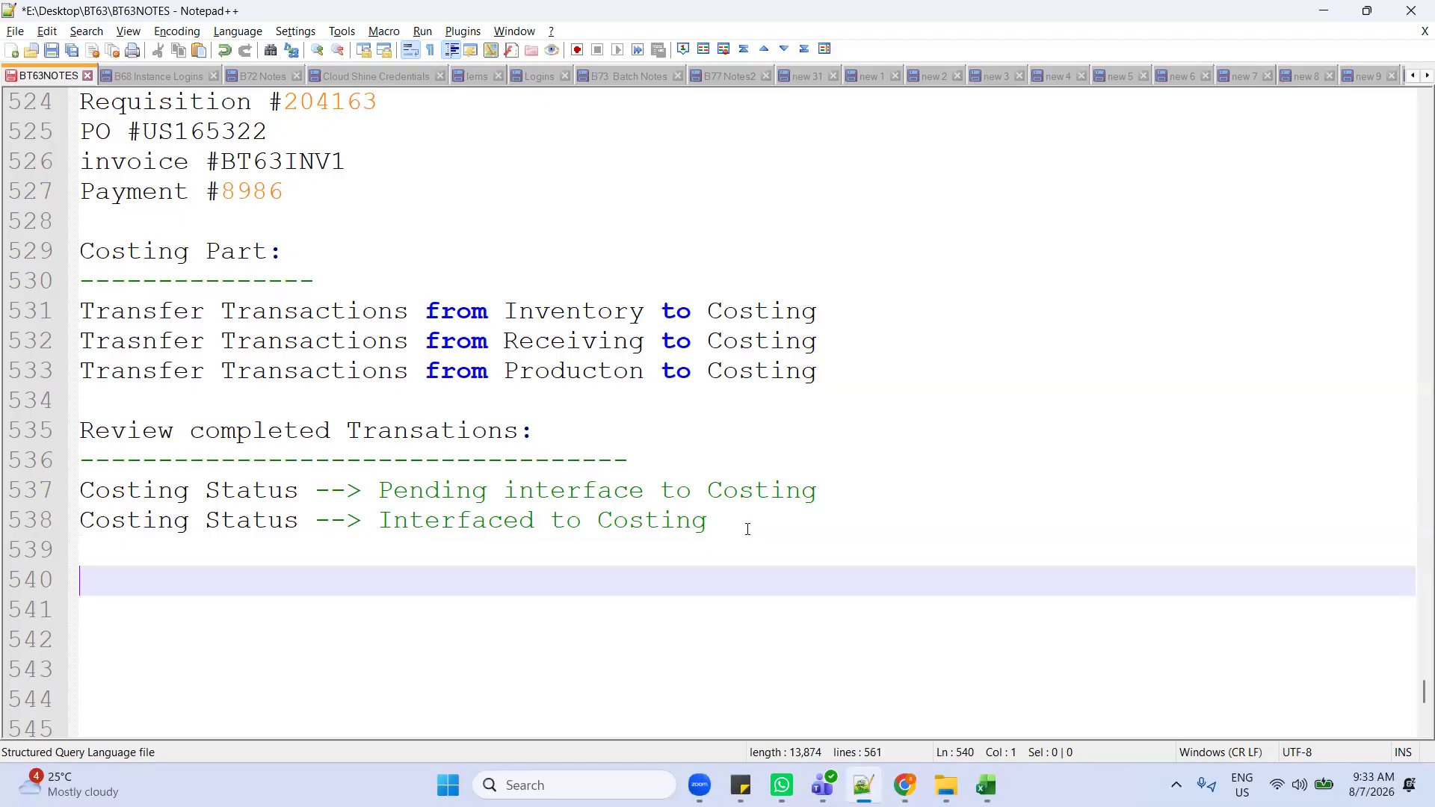
{"action": "type", "text": "Receipt Accounting :"}
{"action": "key", "text": "Return"}
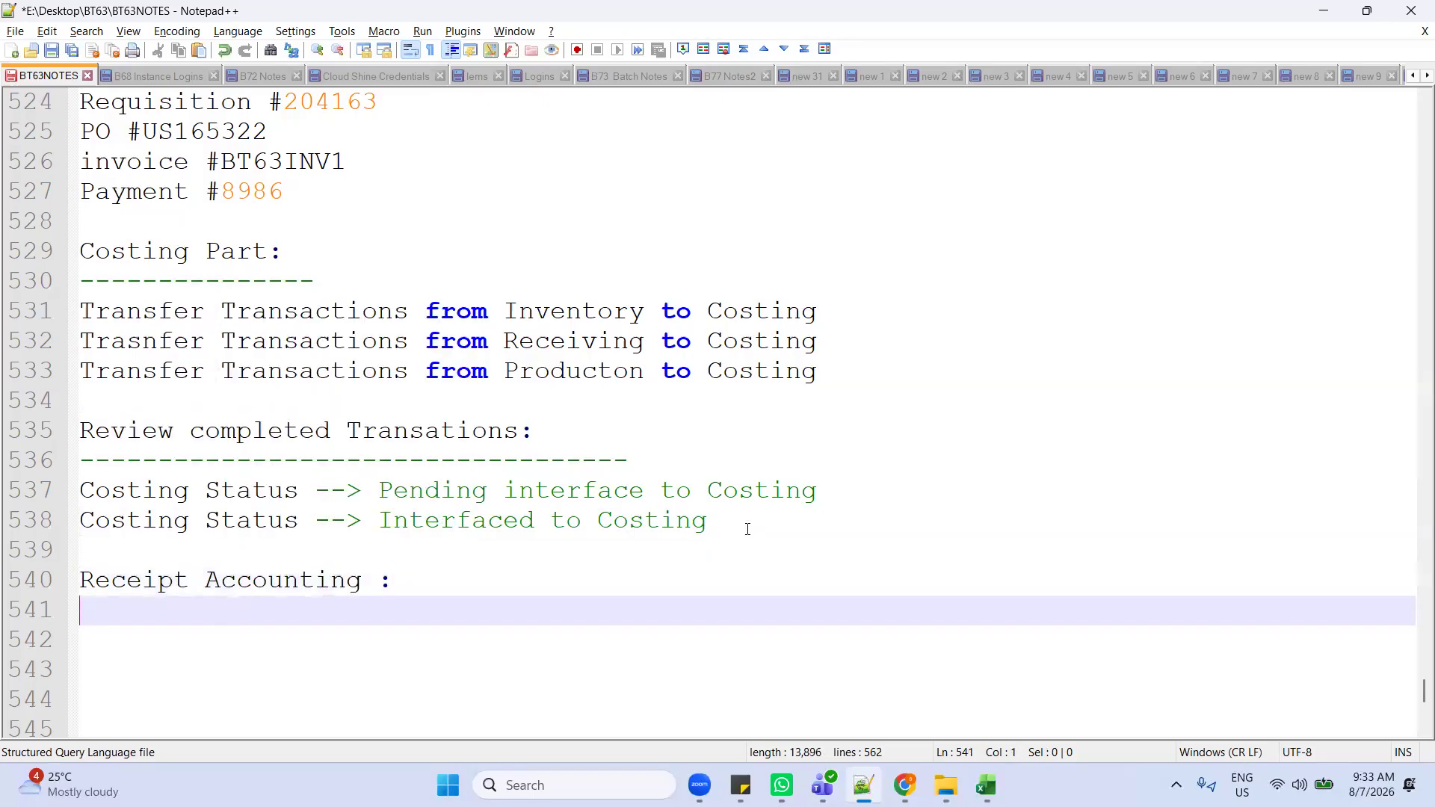
{"action": "type", "text": "-"}
{"action": "type", "text": "---------------------"}
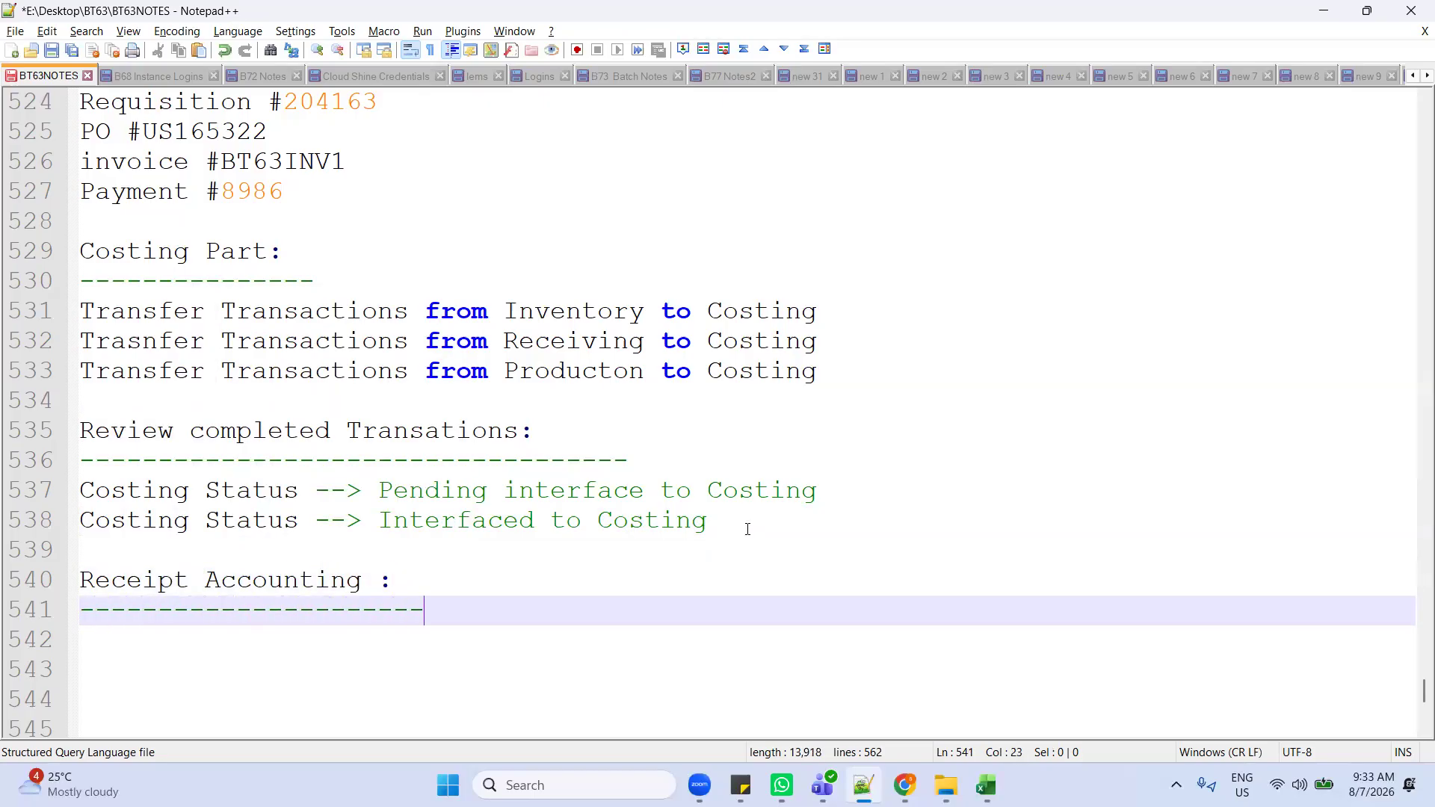
Step: Write the line "Create Receipt accounting distributions-->" under the Receipt Accounting heading
{"action": "key", "text": "Return"}
{"action": "type", "text": "Ce"}
{"action": "key", "text": "BackSpace"}
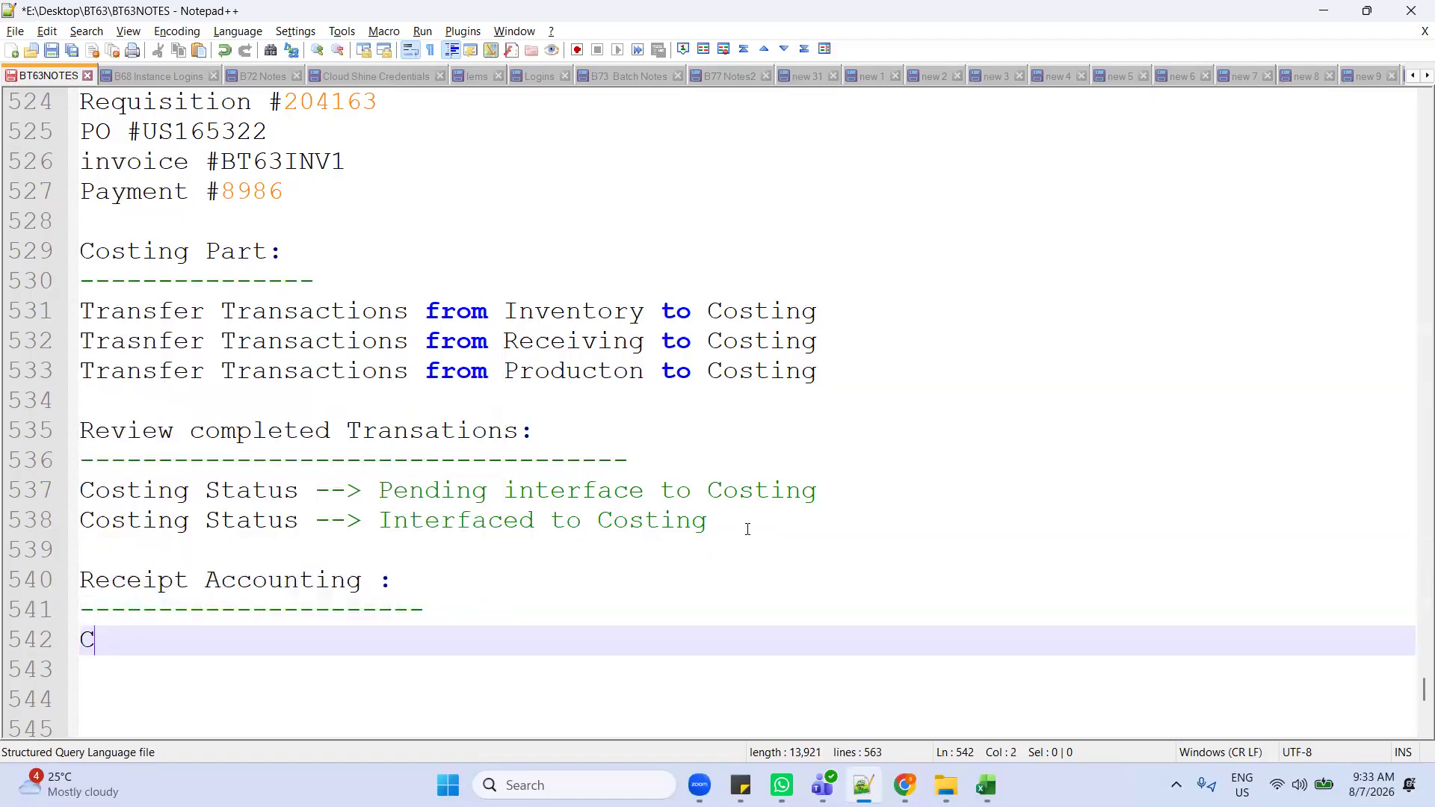
{"action": "type", "text": "reate Receitp"}
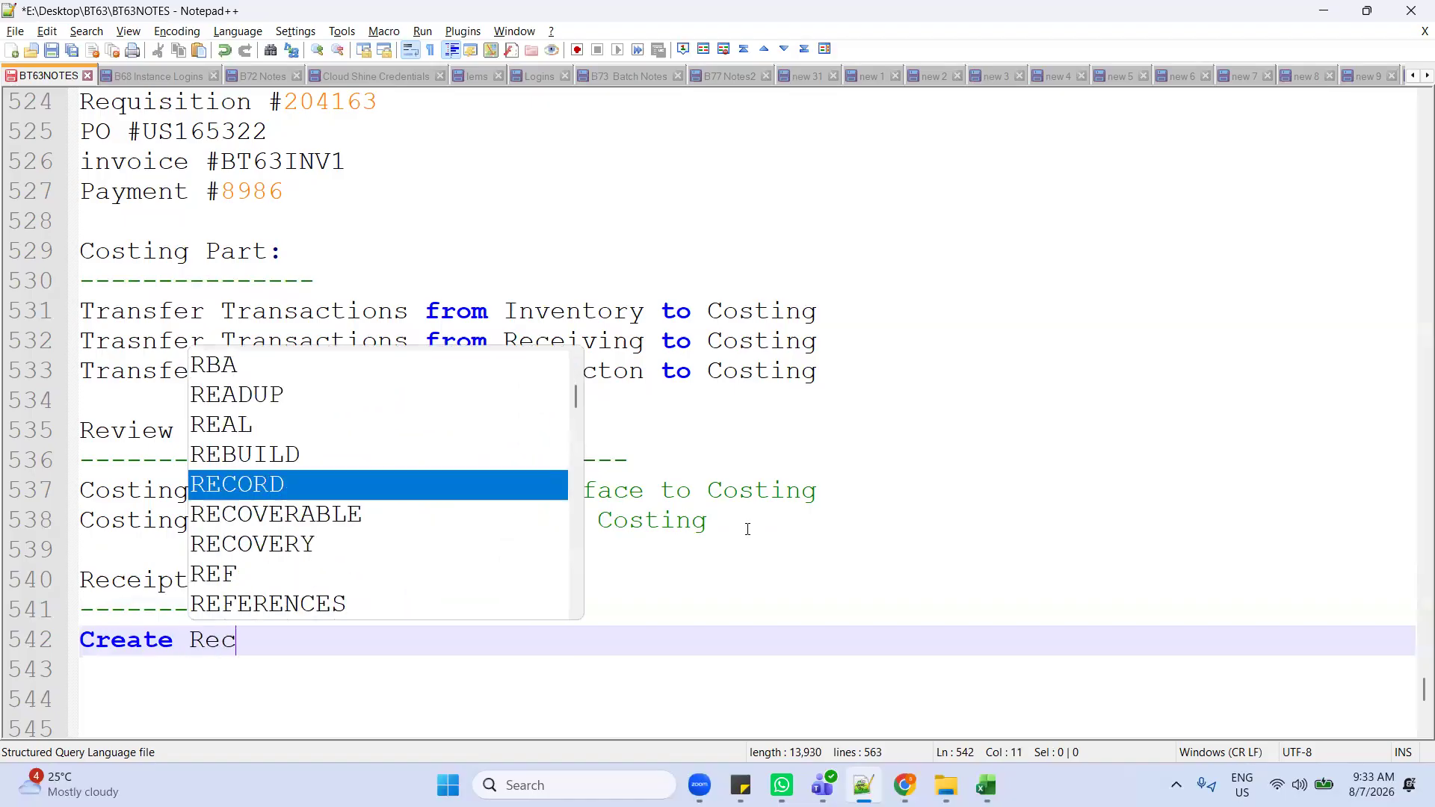
{"action": "key", "text": "BackSpace"}
{"action": "key", "text": "BackSpace"}
{"action": "type", "text": "pt accoun"}
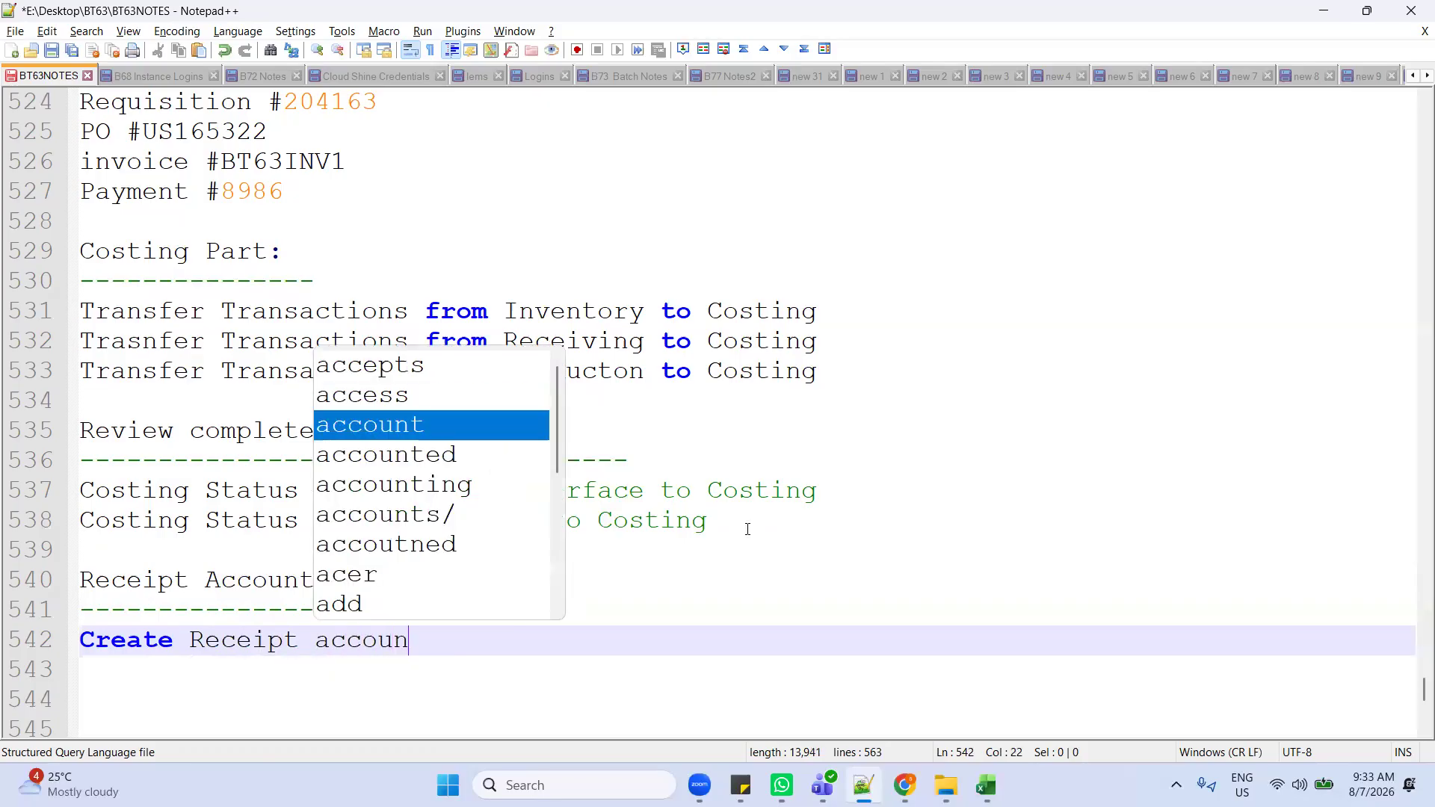
{"action": "type", "text": "ting distributions"}
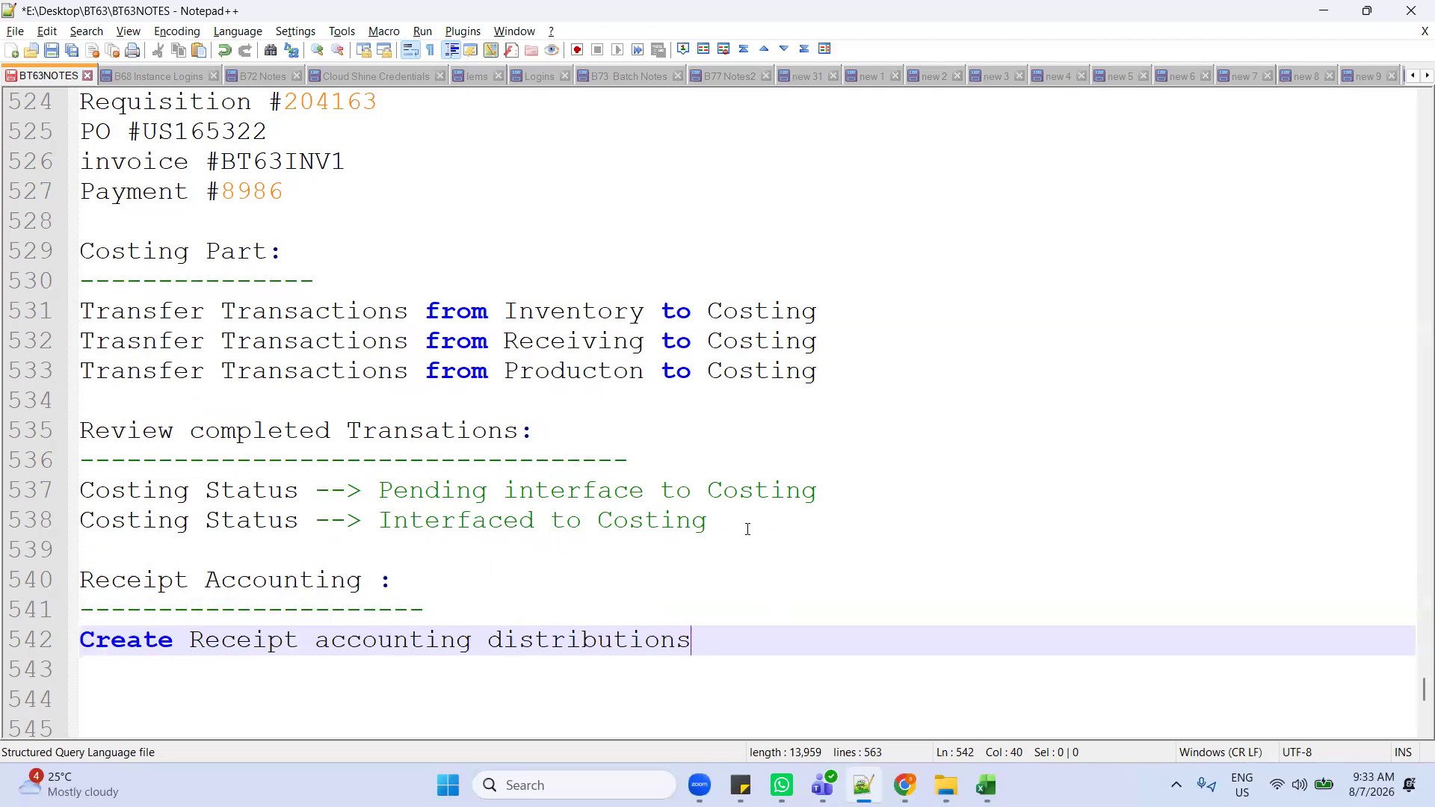
{"action": "type", "text": "-->"}
{"action": "key", "text": "Return"}
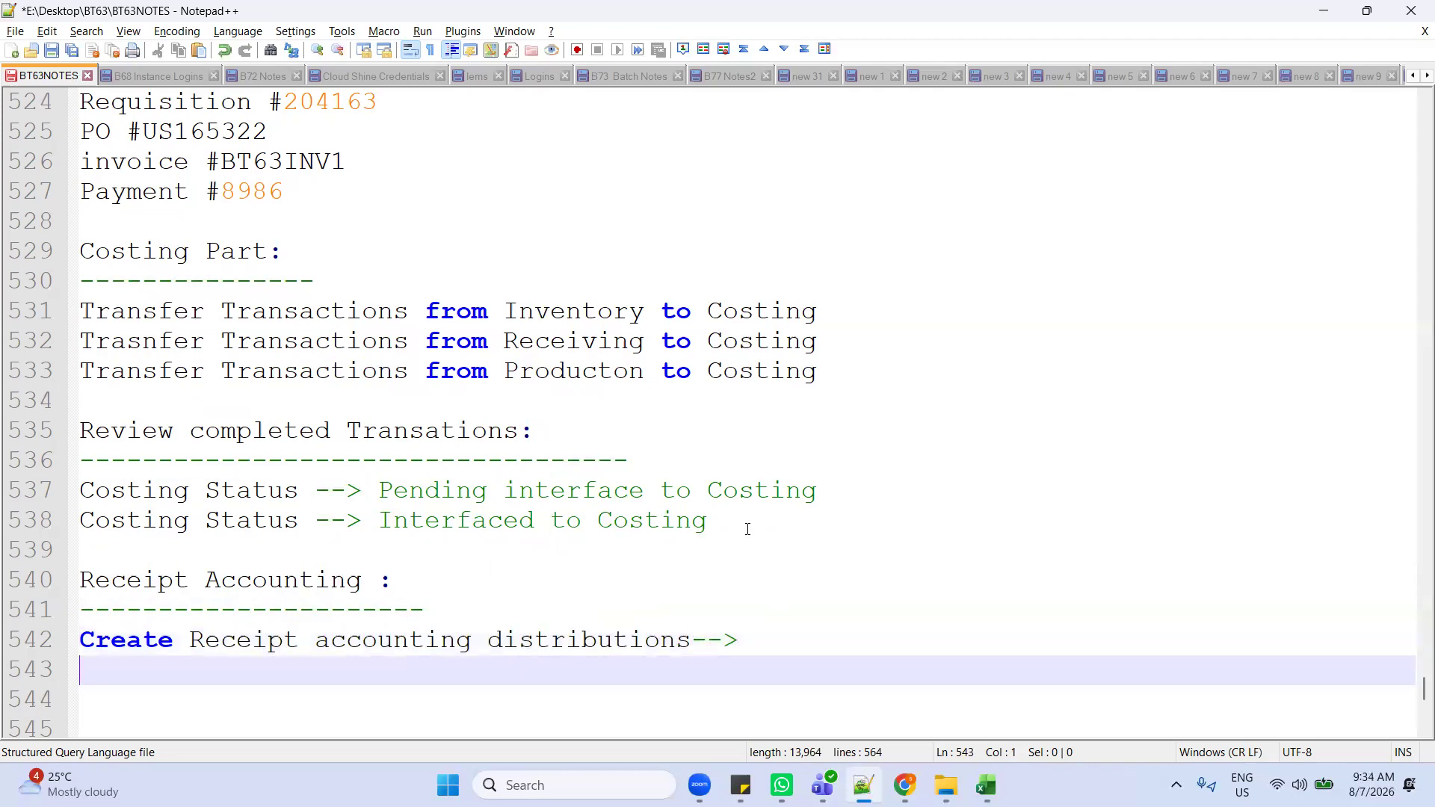
Step: Check the Receiving debit and credit entries in the P2P Accounting Entries workbook in Excel, then highlight the receipt accounting distributions line in the Notepad++ notes
{"action": "key", "text": "alt+Tab"}
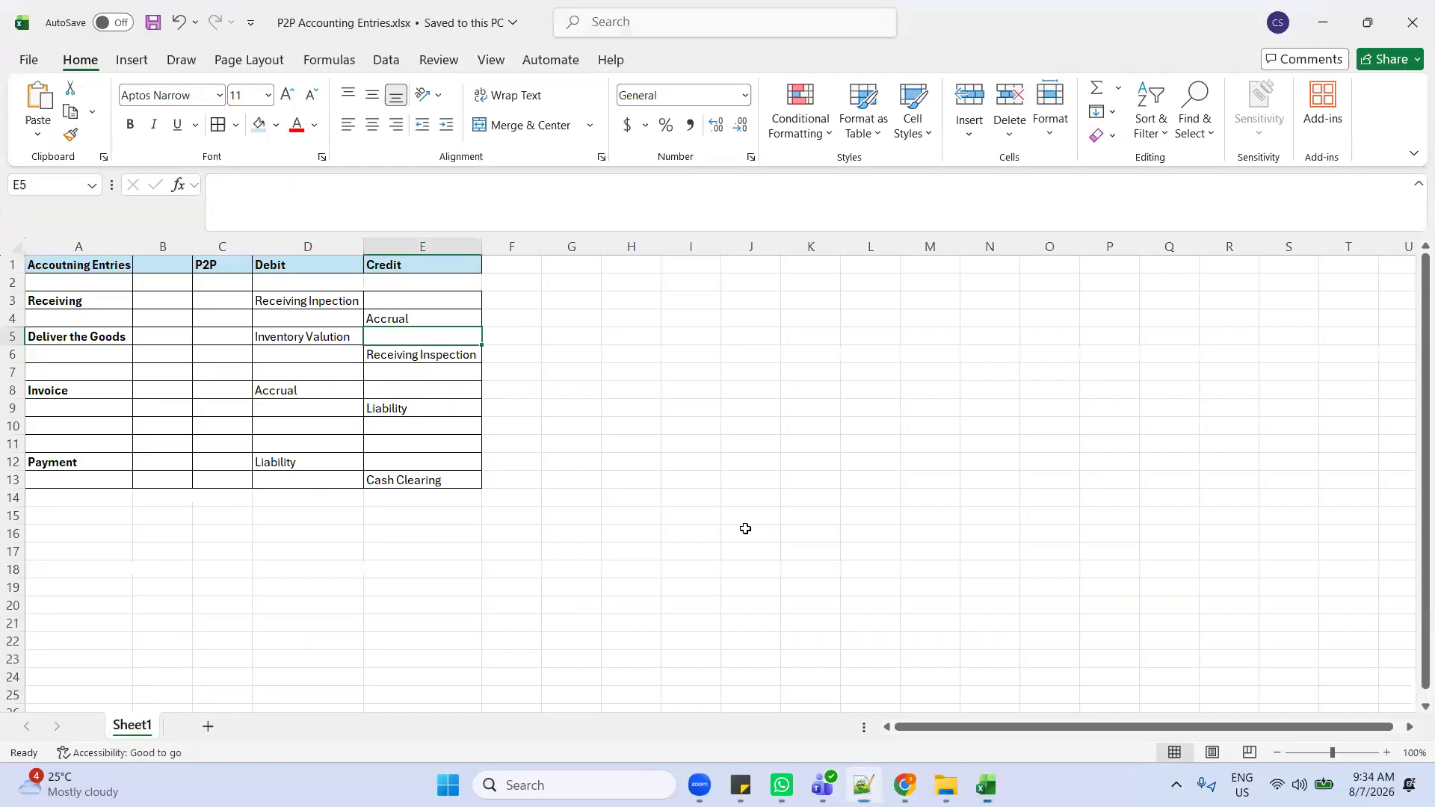
{"action": "left_click", "coordinate": [326, 287]}
{"action": "left_click", "coordinate": [377, 318]}
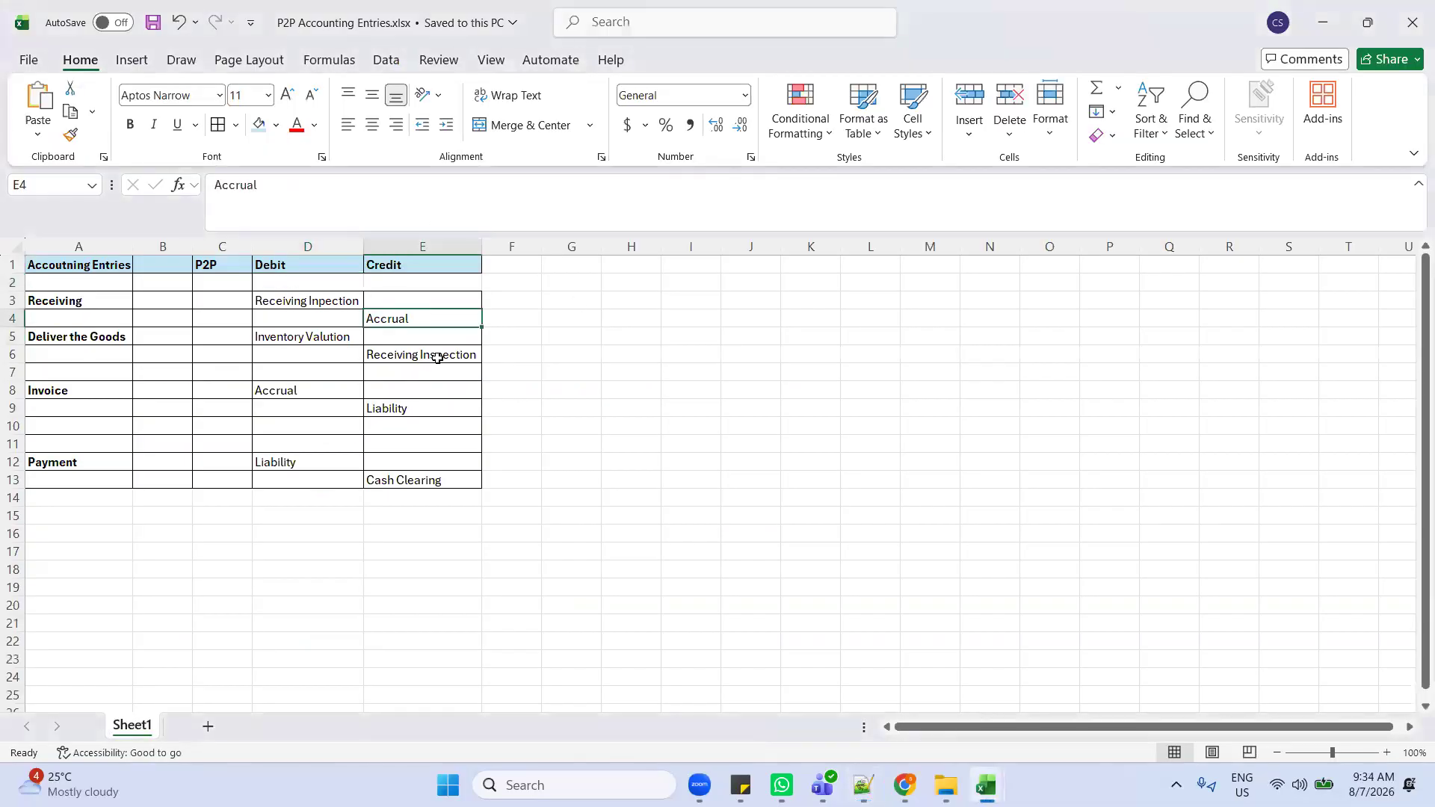
{"action": "key", "text": "alt+Tab"}
{"action": "left_click_drag", "start_coordinate": [81, 643], "coordinate": [677, 672]}
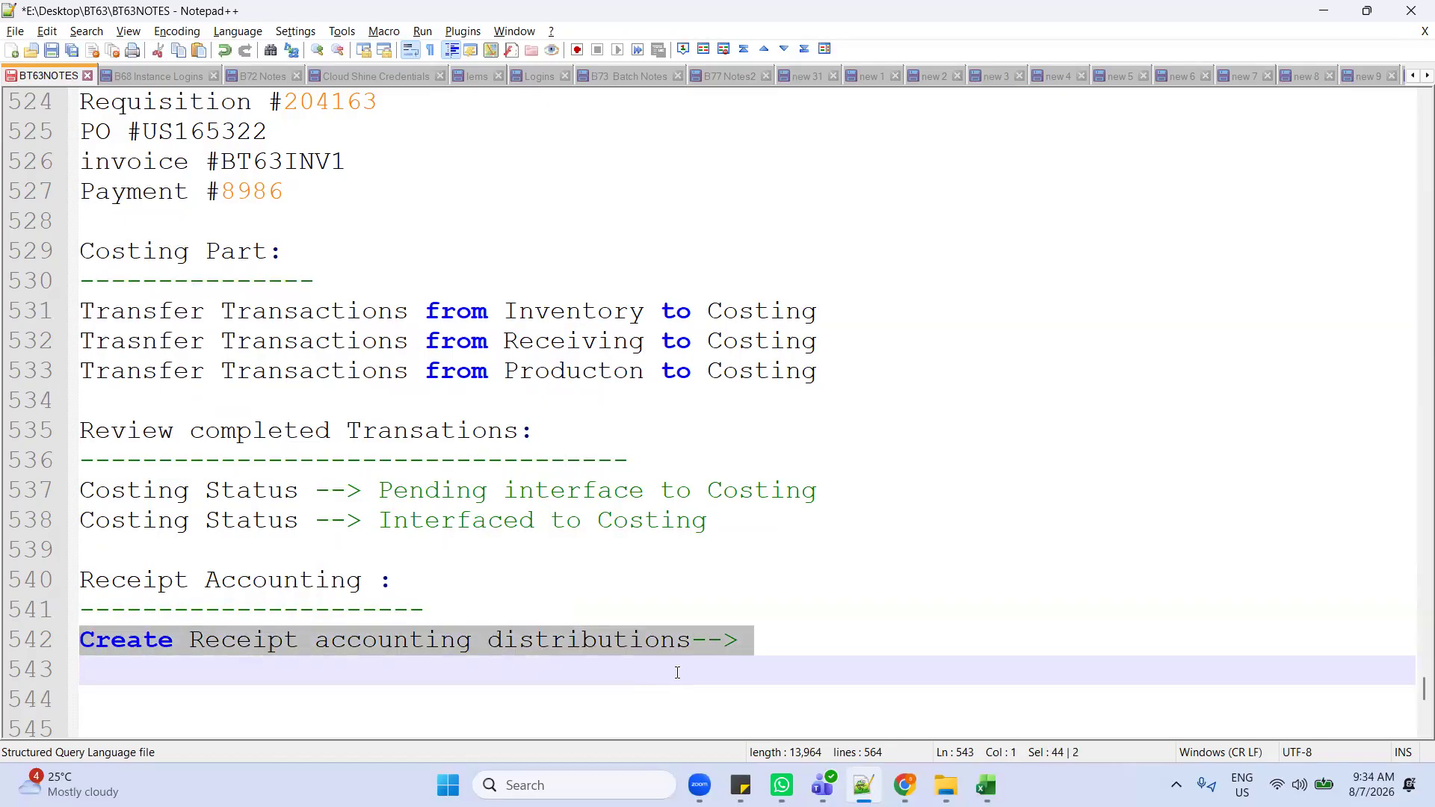
Step: Add the indented line "Create Accounting --> Module --> Receipt Accounting" beneath the receipt accounting distributions line
{"action": "left_click", "coordinate": [791, 635]}
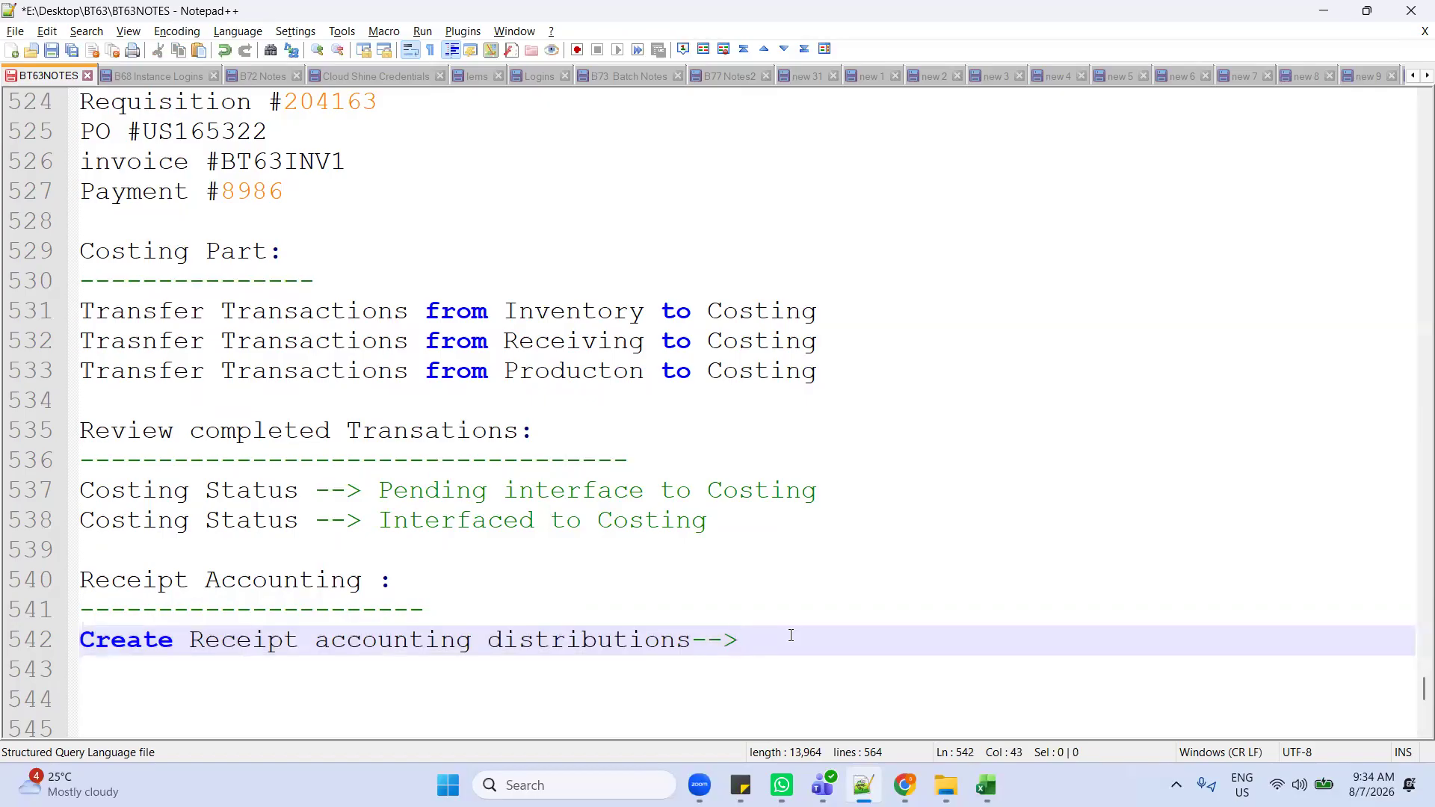
{"action": "key", "text": "Return"}
{"action": "type", "text": "C"}
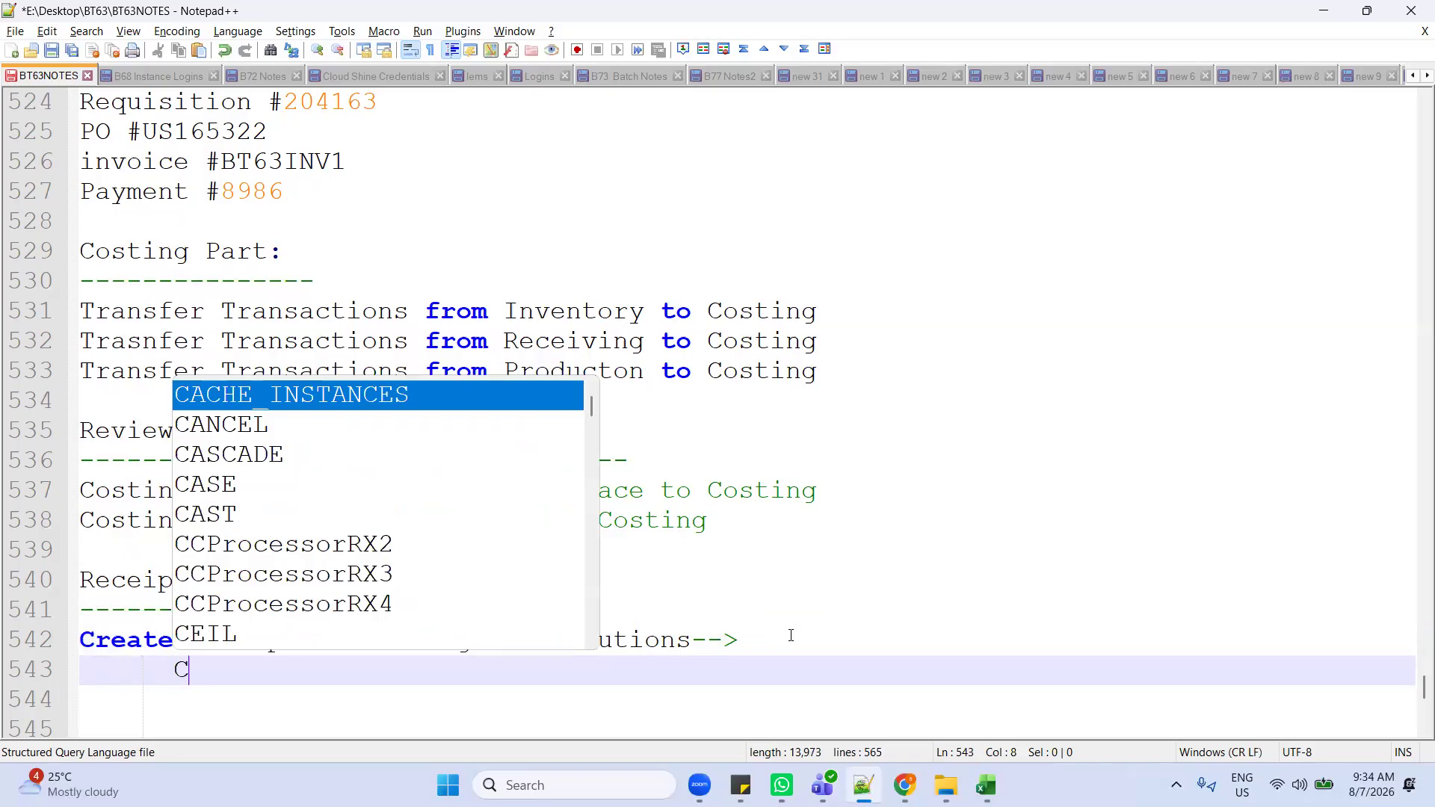
{"action": "type", "text": "reate Accounting --> "}
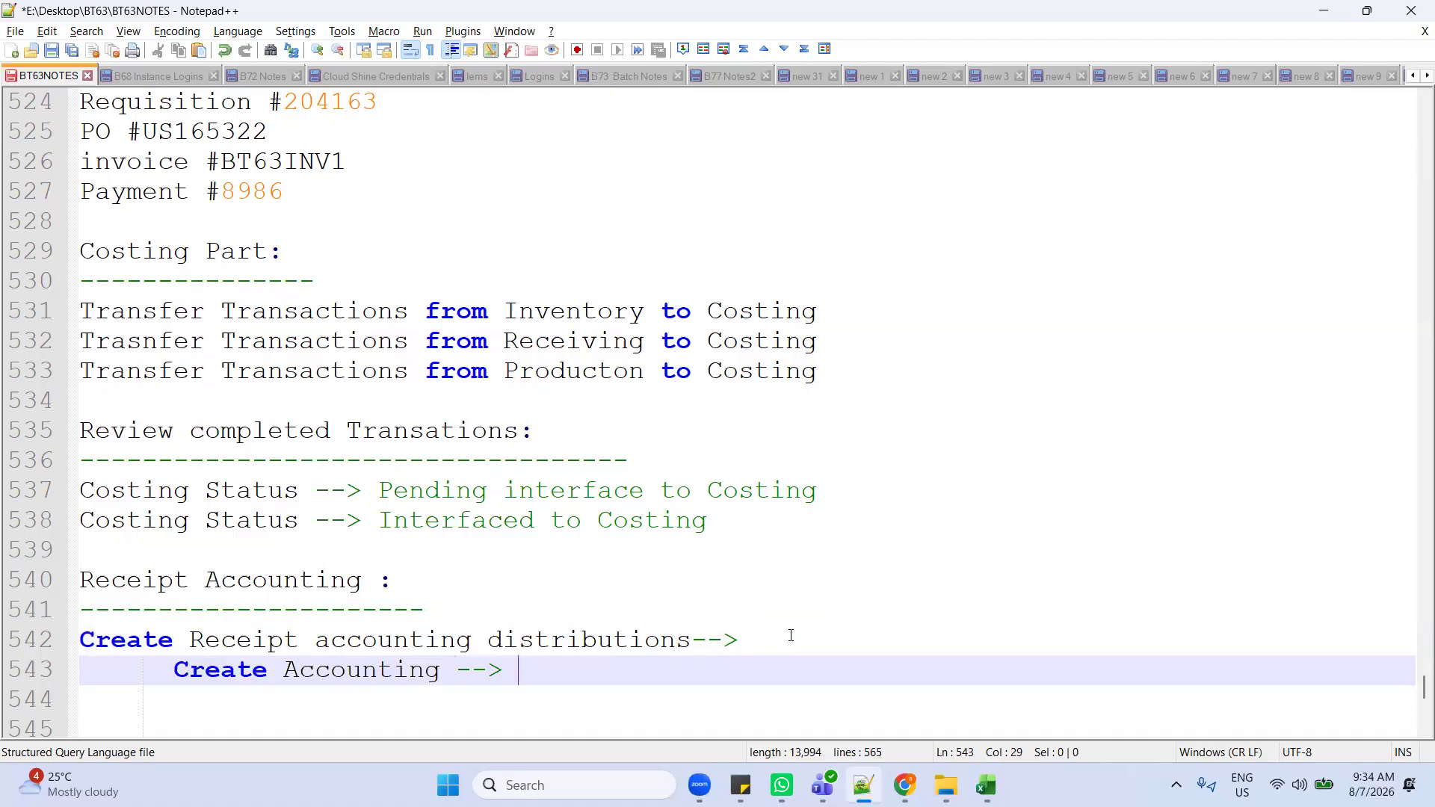
{"action": "type", "text": "Module --> Re"}
{"action": "key", "text": "Escape"}
{"action": "type", "text": "ceipt A"}
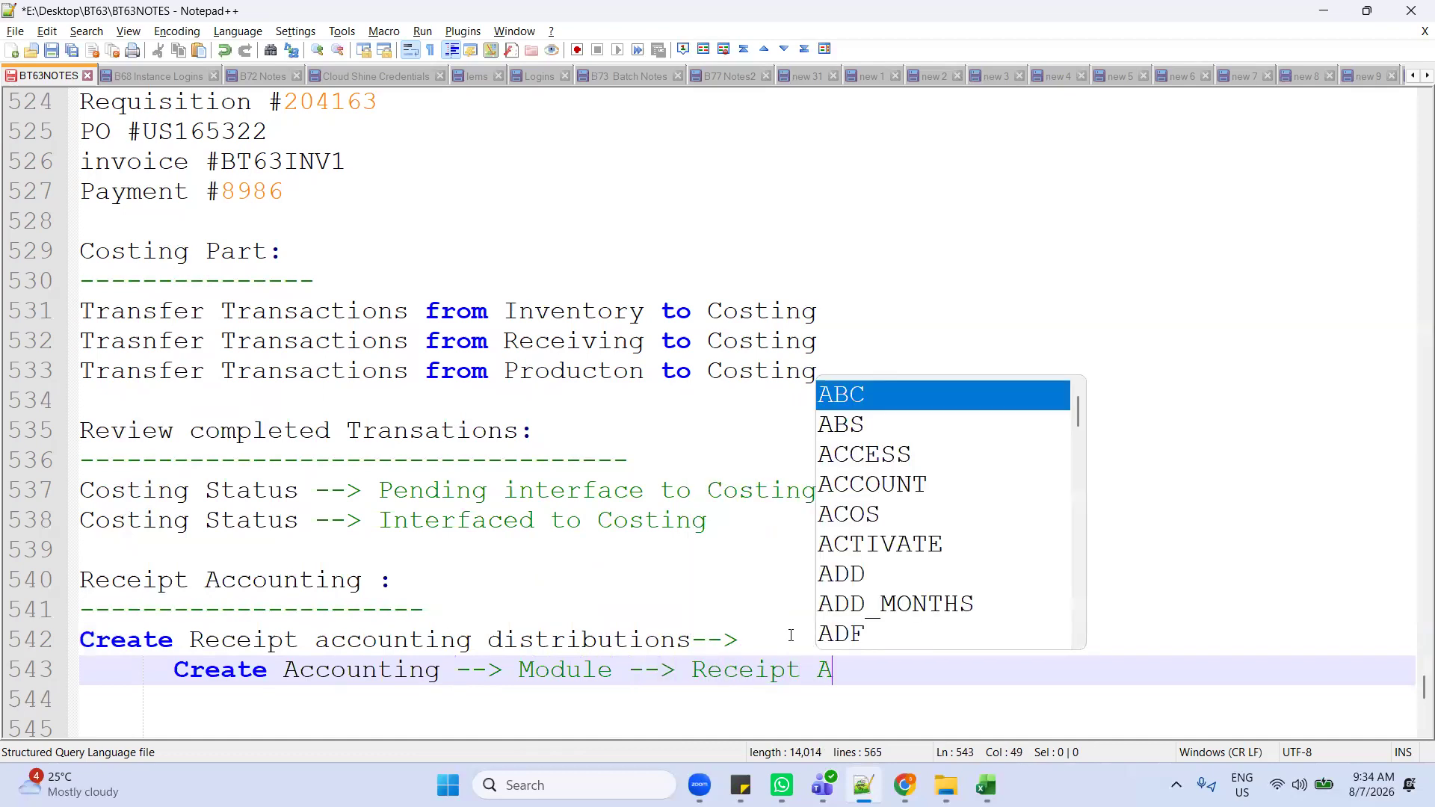
{"action": "type", "text": "ccounting"}
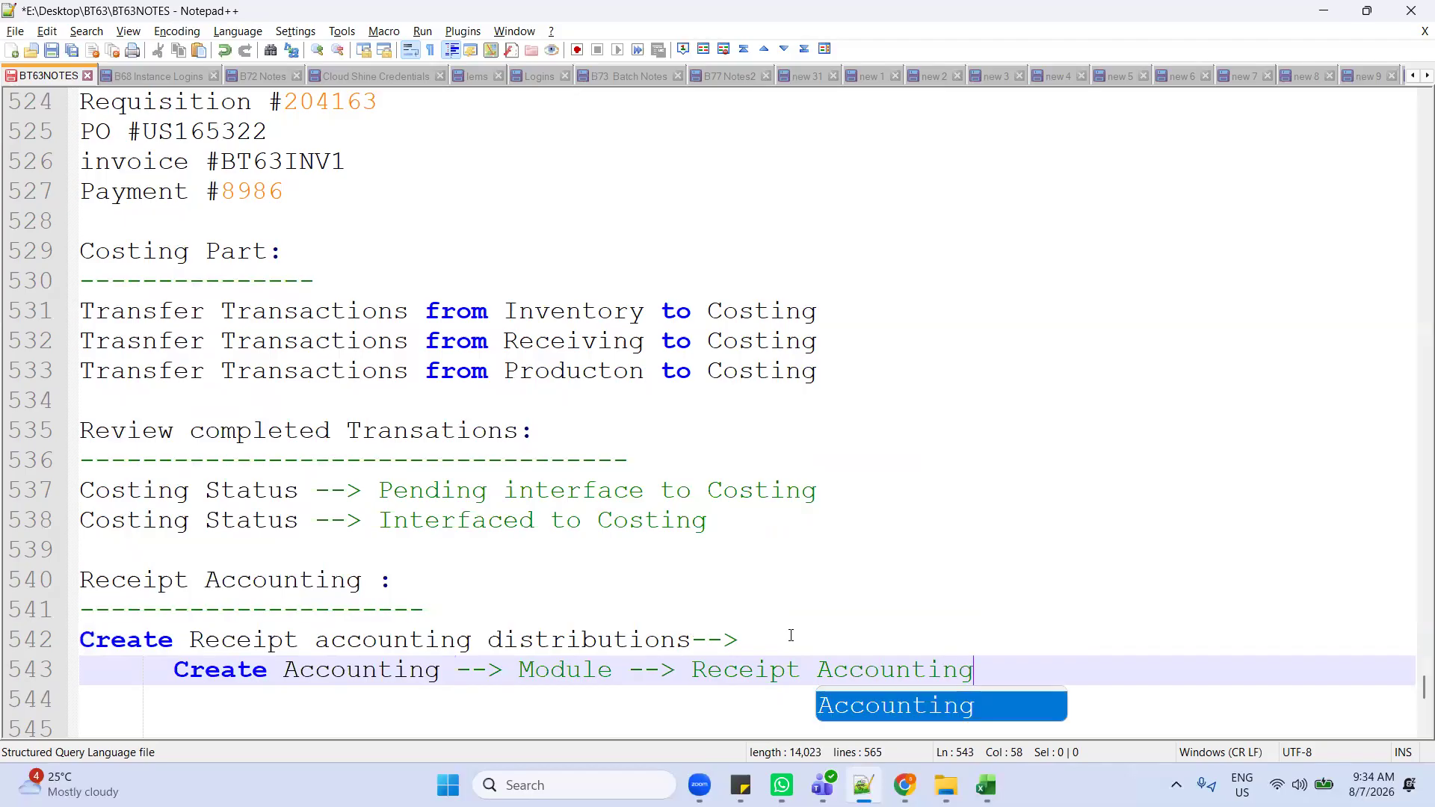
{"action": "key", "text": "Escape"}
{"action": "key", "text": "Return"}
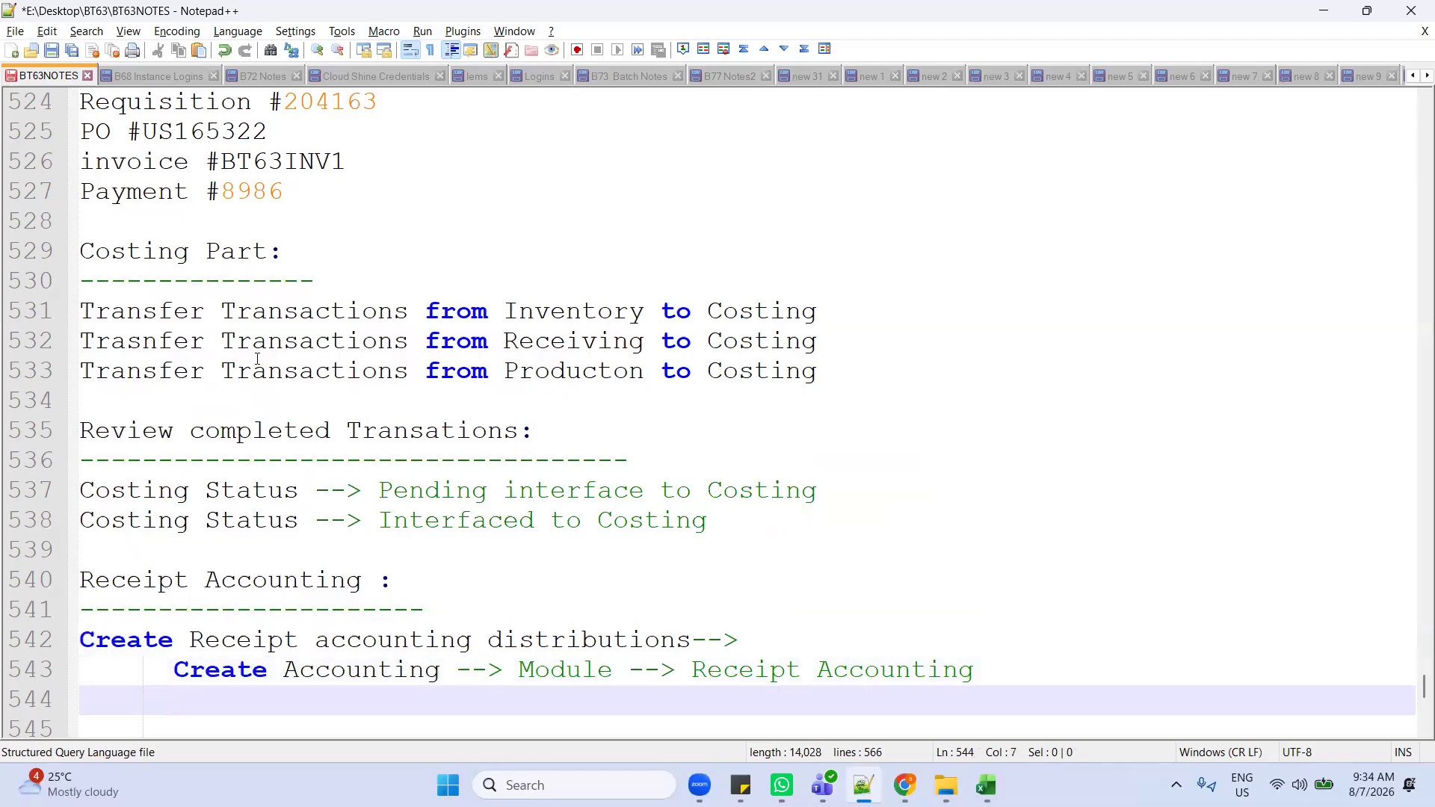
Step: Review the inventory transfer line, both costing statuses and the Receipt Accounting heading by highlighting or marking each one
{"action": "left_click_drag", "start_coordinate": [840, 311], "coordinate": [771, 313]}
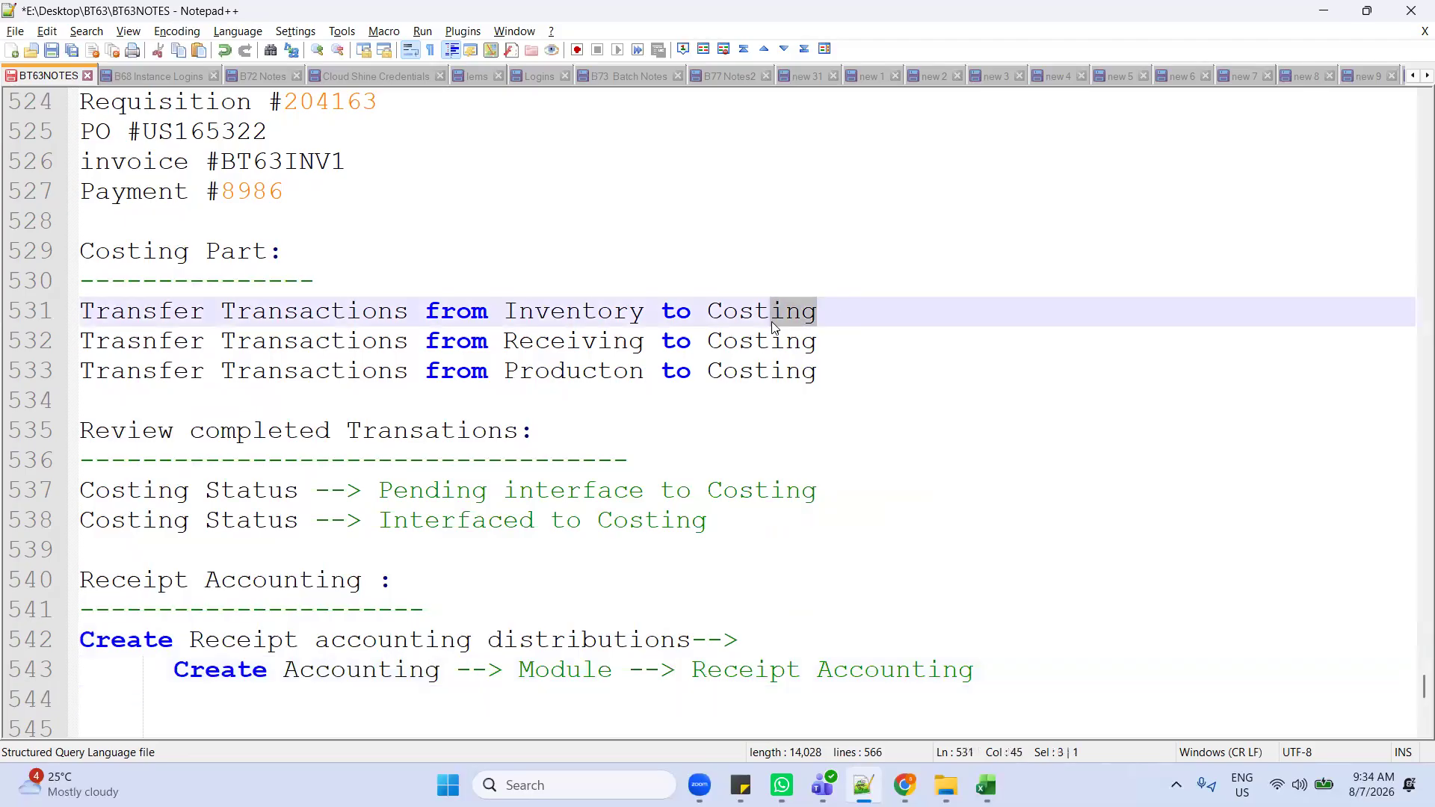
{"action": "left_click", "coordinate": [267, 491]}
{"action": "left_click_drag", "start_coordinate": [381, 489], "coordinate": [795, 489]}
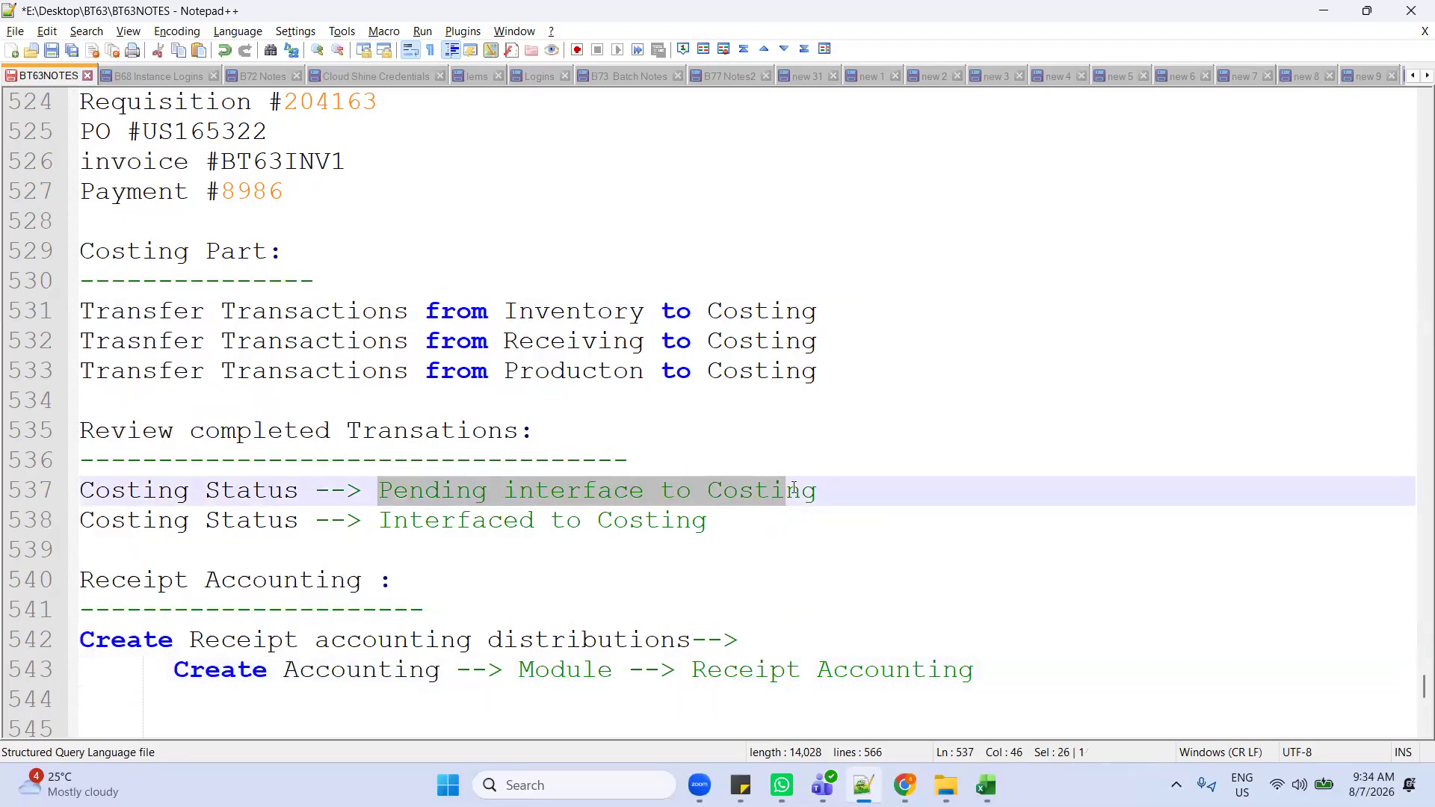
{"action": "left_click", "coordinate": [506, 521]}
{"action": "scroll", "coordinate": [505, 521], "scroll_direction": "down", "scroll_amount": 1}
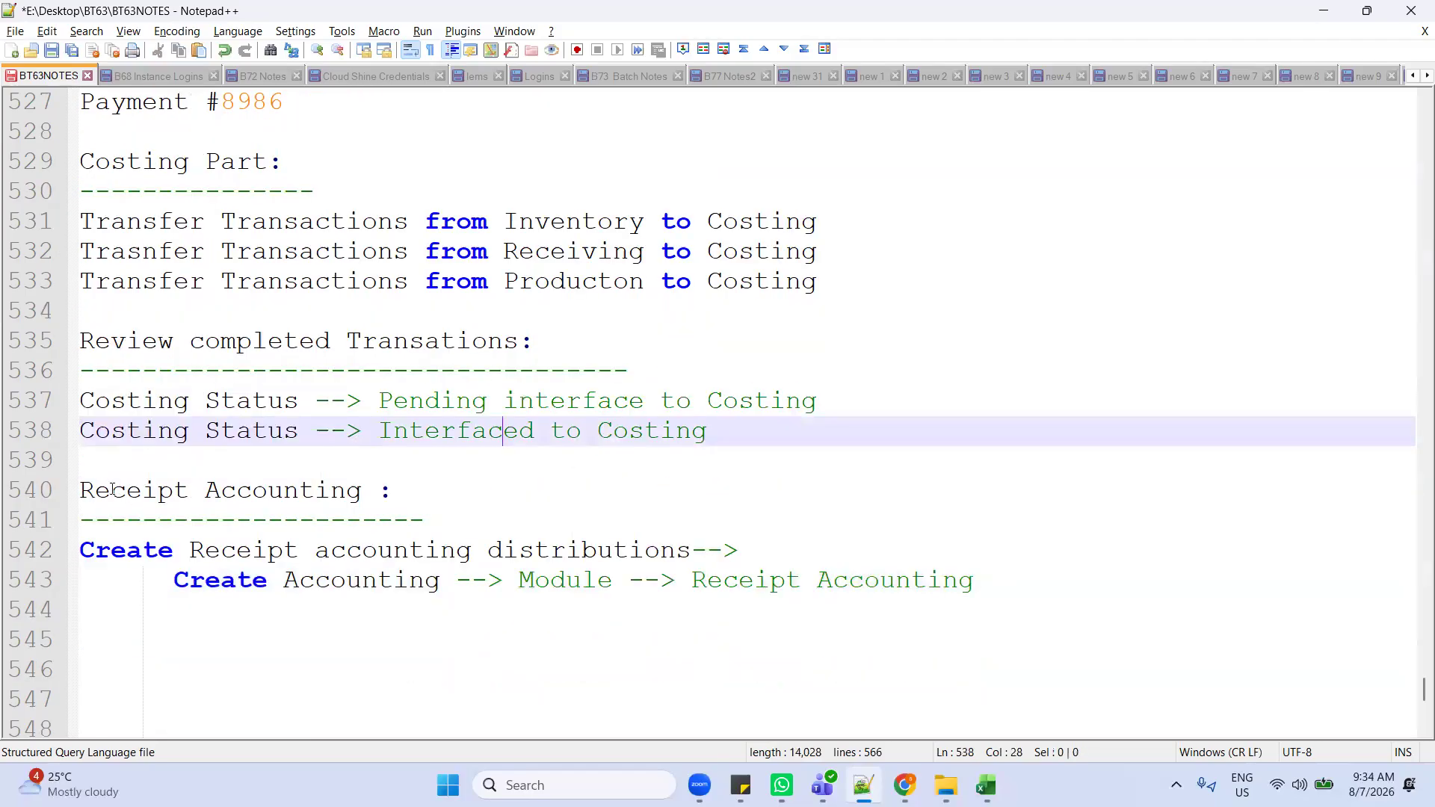
{"action": "left_click_drag", "start_coordinate": [80, 491], "coordinate": [385, 509]}
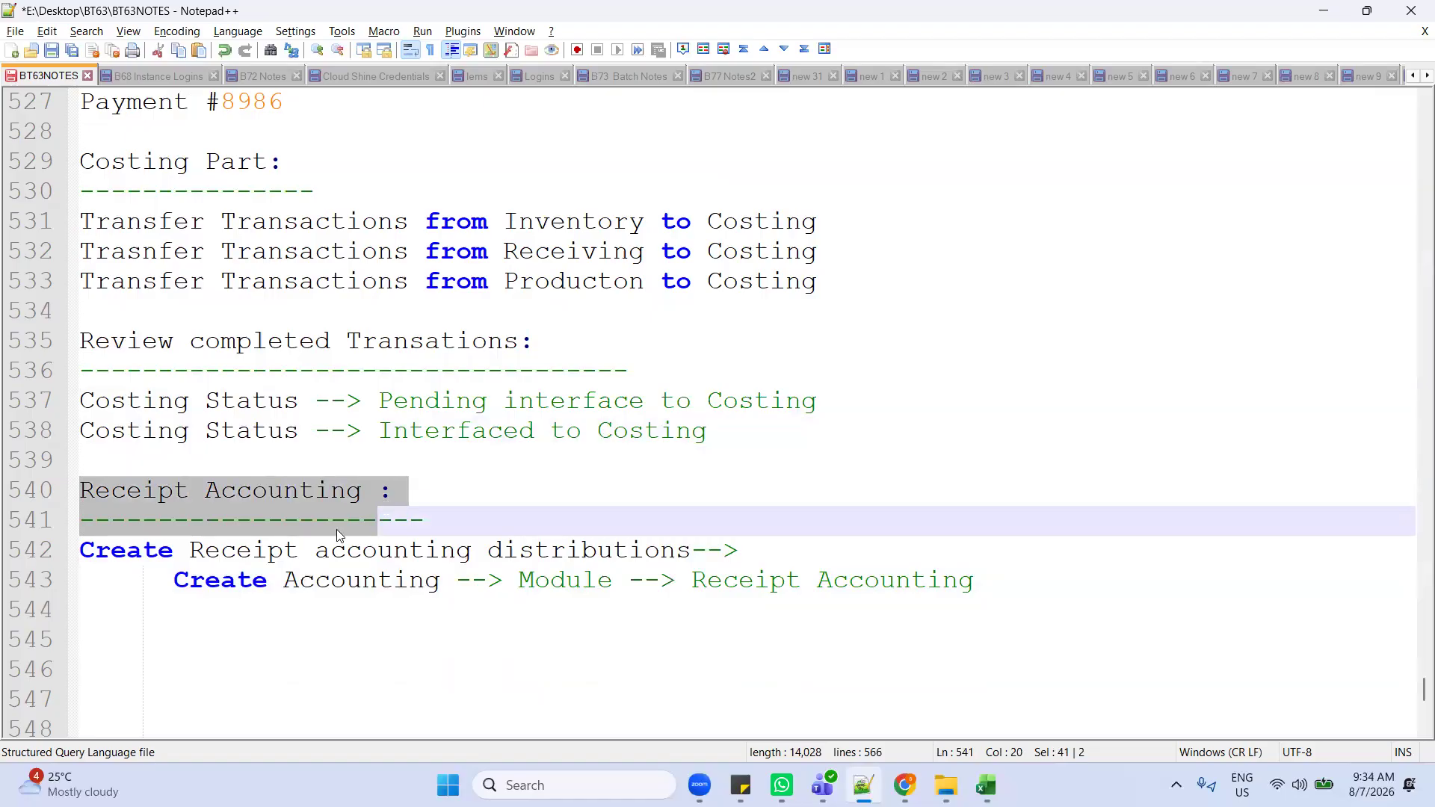
{"action": "left_click", "coordinate": [423, 514]}
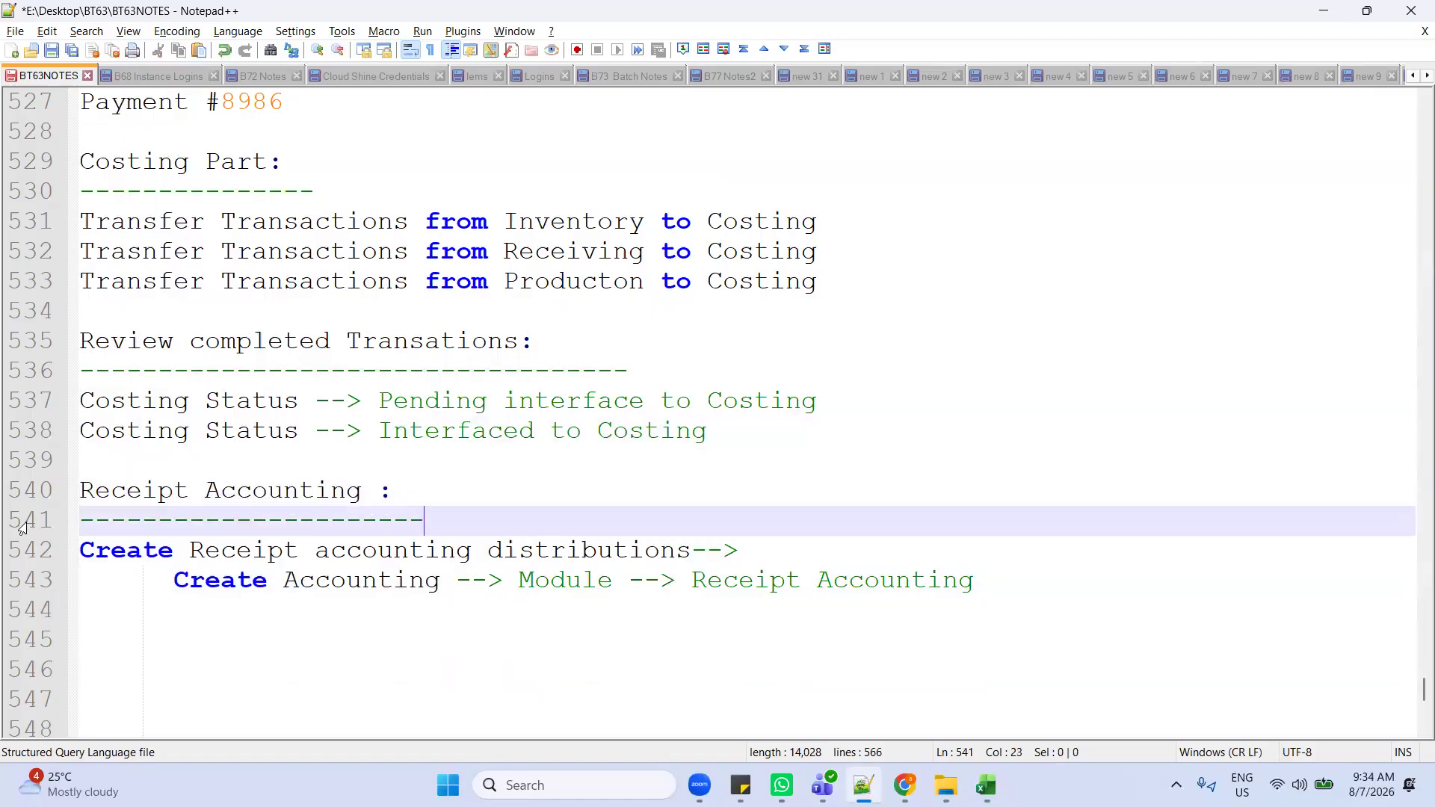
Step: Examine the two create lines under Receipt Accounting part by part, checking the Receiving entries in the Excel workbook along the way
{"action": "left_click_drag", "start_coordinate": [80, 549], "coordinate": [693, 557]}
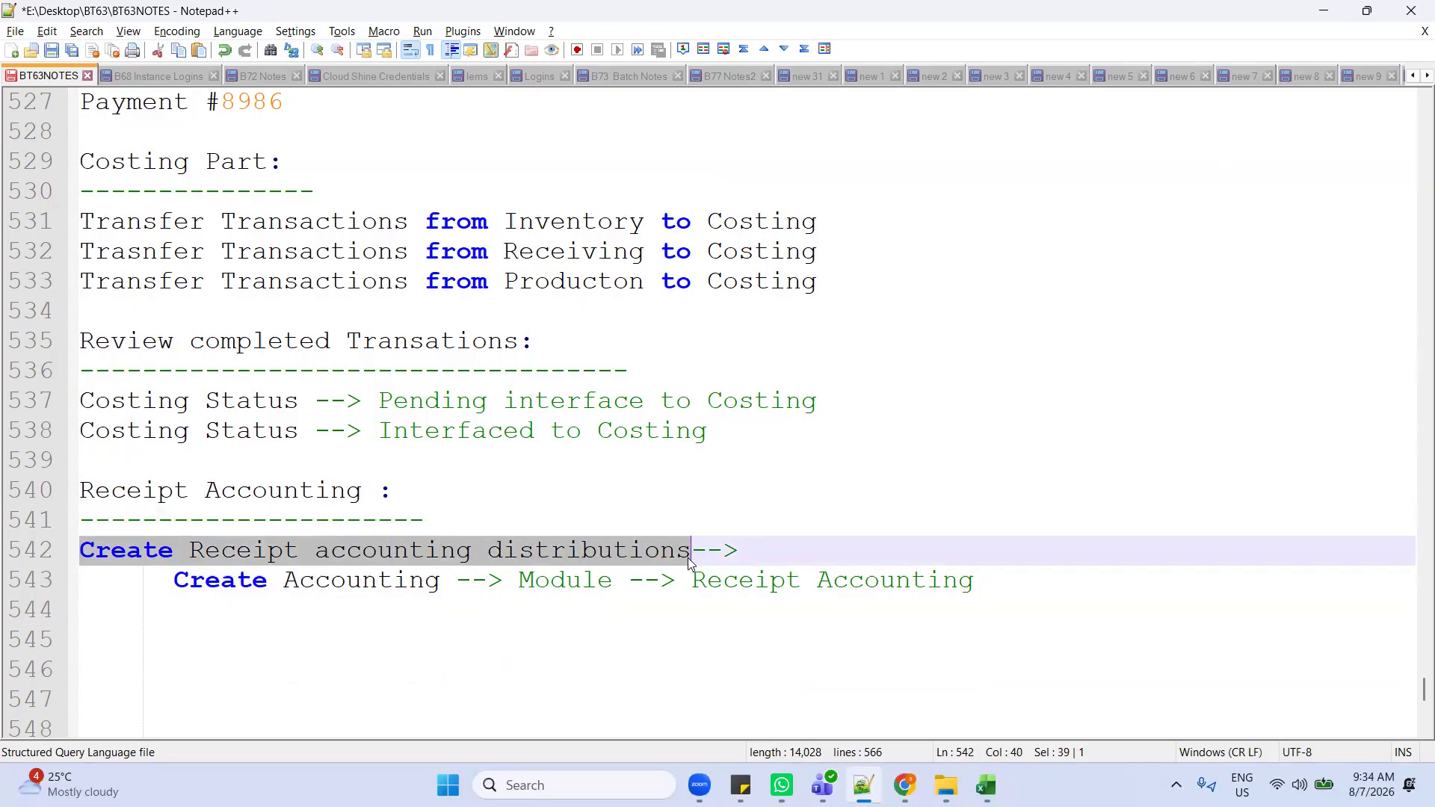
{"action": "key", "text": "alt+Tab"}
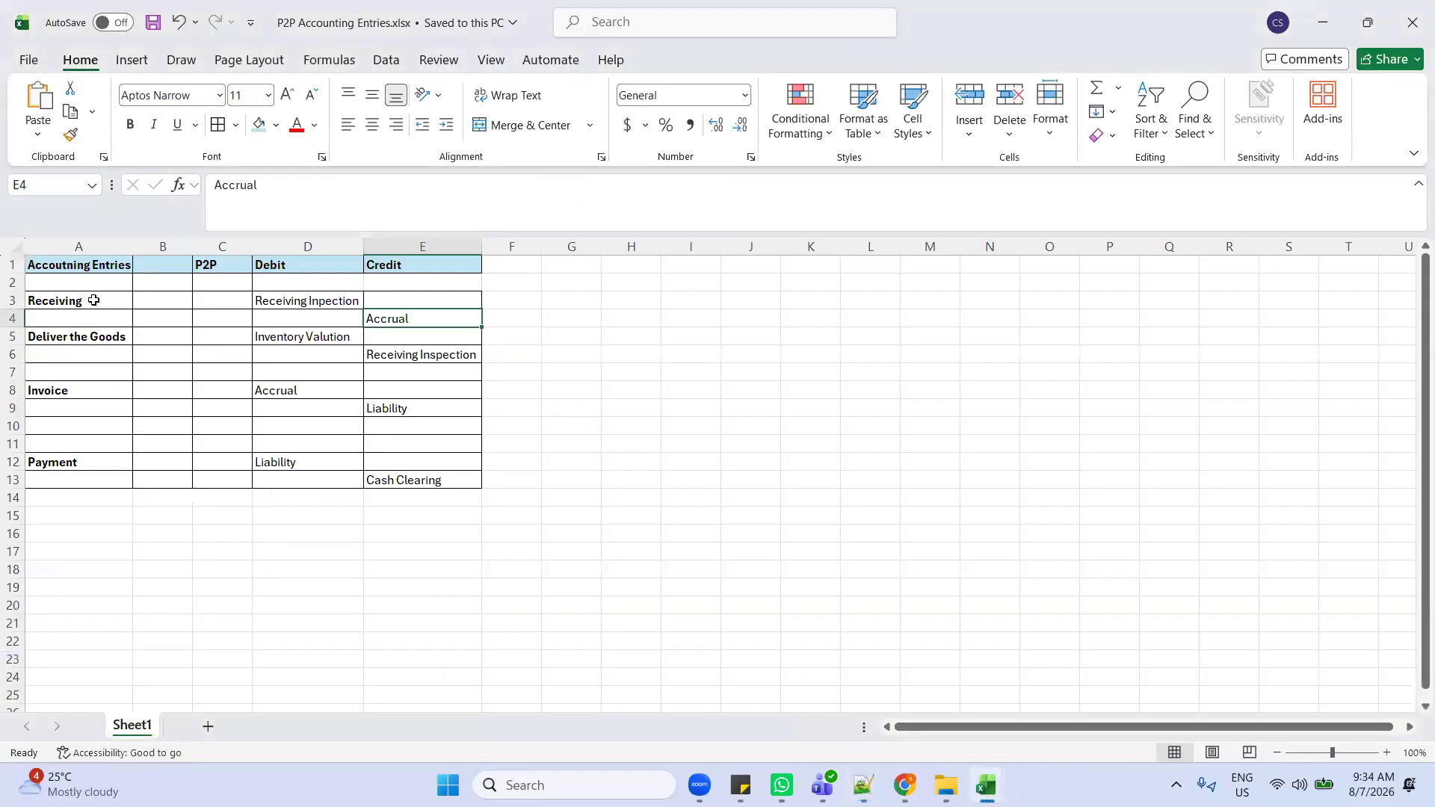
{"action": "key", "text": "alt+Tab"}
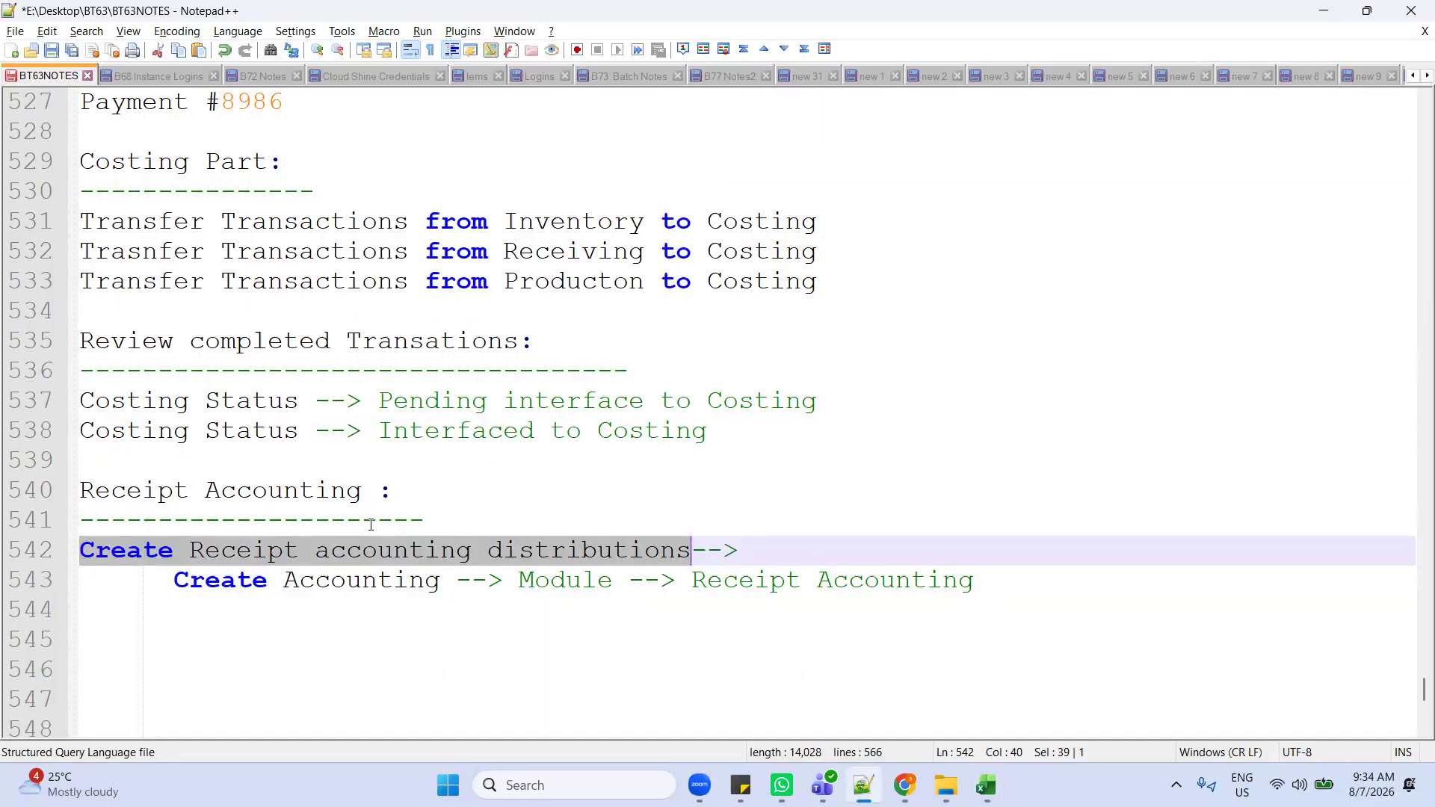
{"action": "left_click", "coordinate": [487, 584]}
{"action": "left_click", "coordinate": [176, 580]}
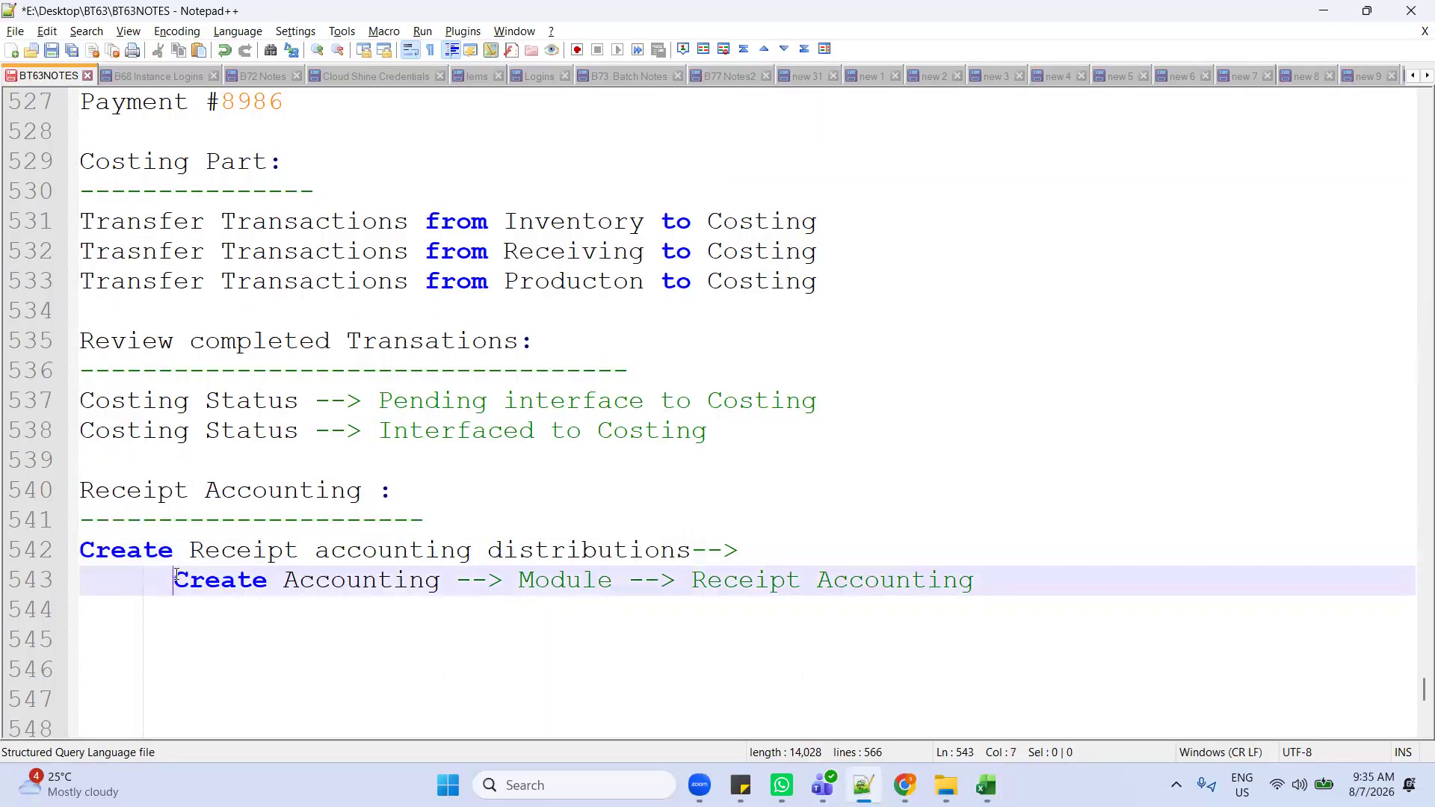
{"action": "left_click_drag", "start_coordinate": [176, 580], "coordinate": [432, 577]}
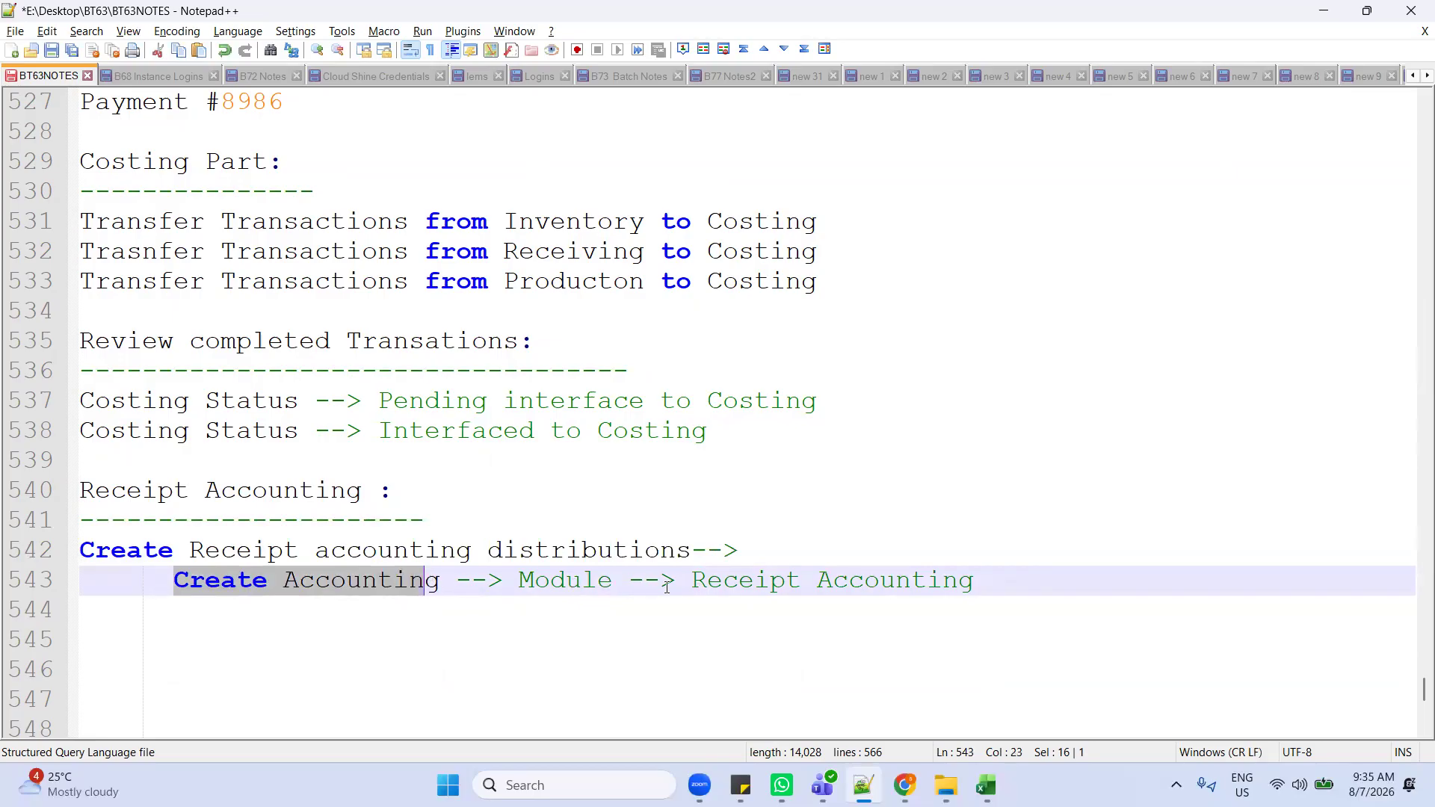
{"action": "double_click", "coordinate": [580, 584]}
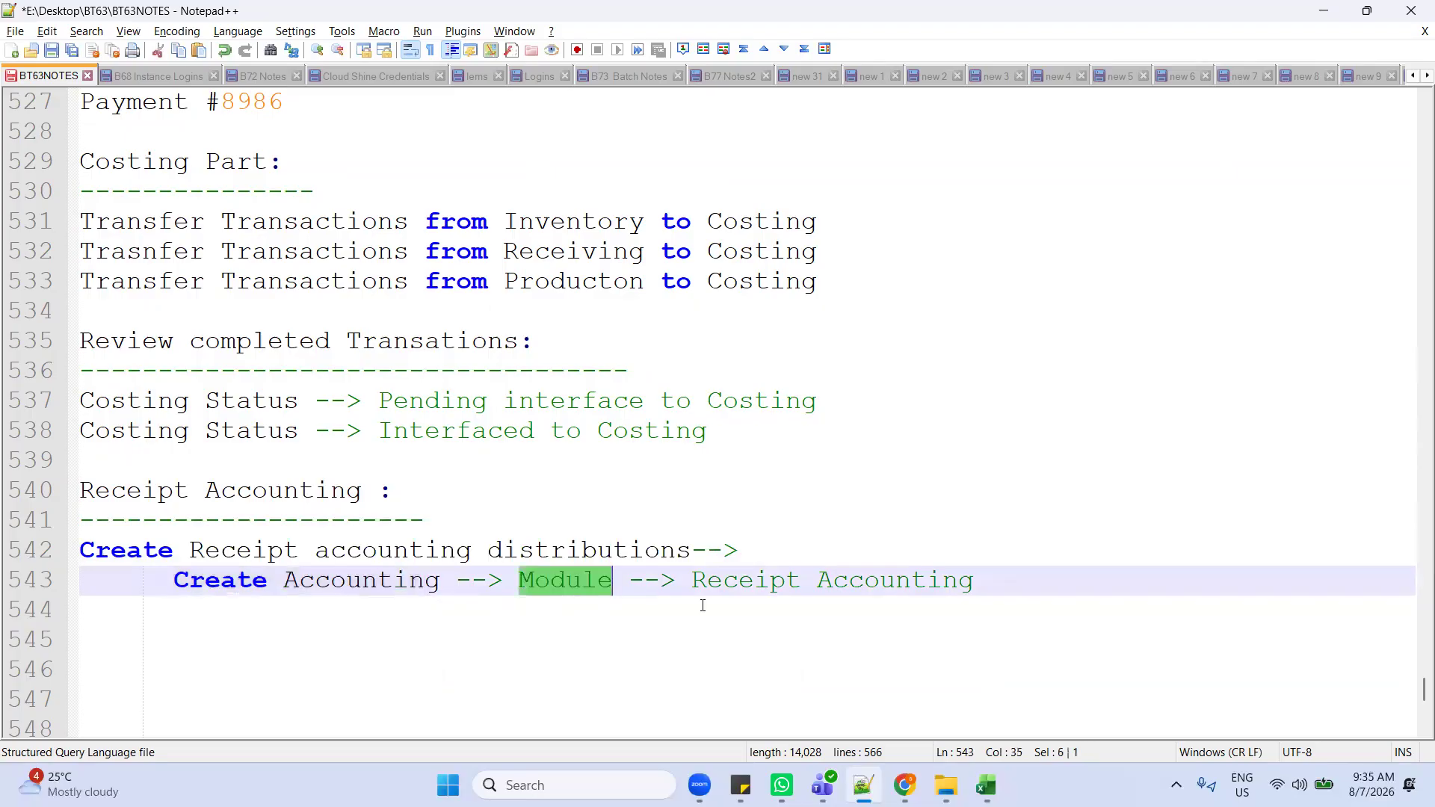
{"action": "left_click_drag", "start_coordinate": [692, 581], "coordinate": [975, 584]}
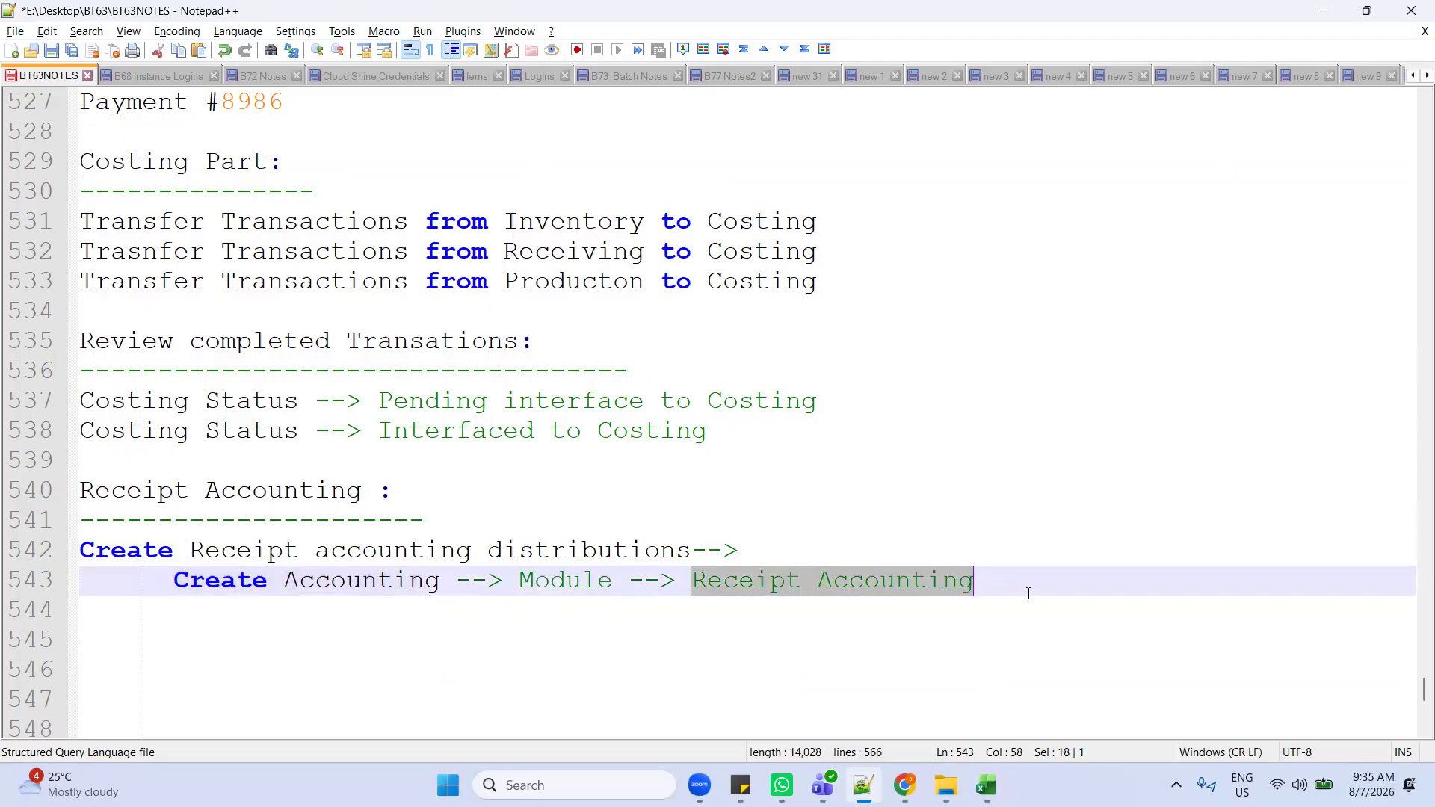
Step: Add the unindented line "Review Receipt Accoutning Distributions" below the Create Accounting line
{"action": "left_click", "coordinate": [1070, 593]}
{"action": "key", "text": "Return"}
{"action": "key", "text": "BackSpace"}
{"action": "key", "text": "BackSpace"}
{"action": "key", "text": "BackSpace"}
{"action": "type", "text": "Rev"}
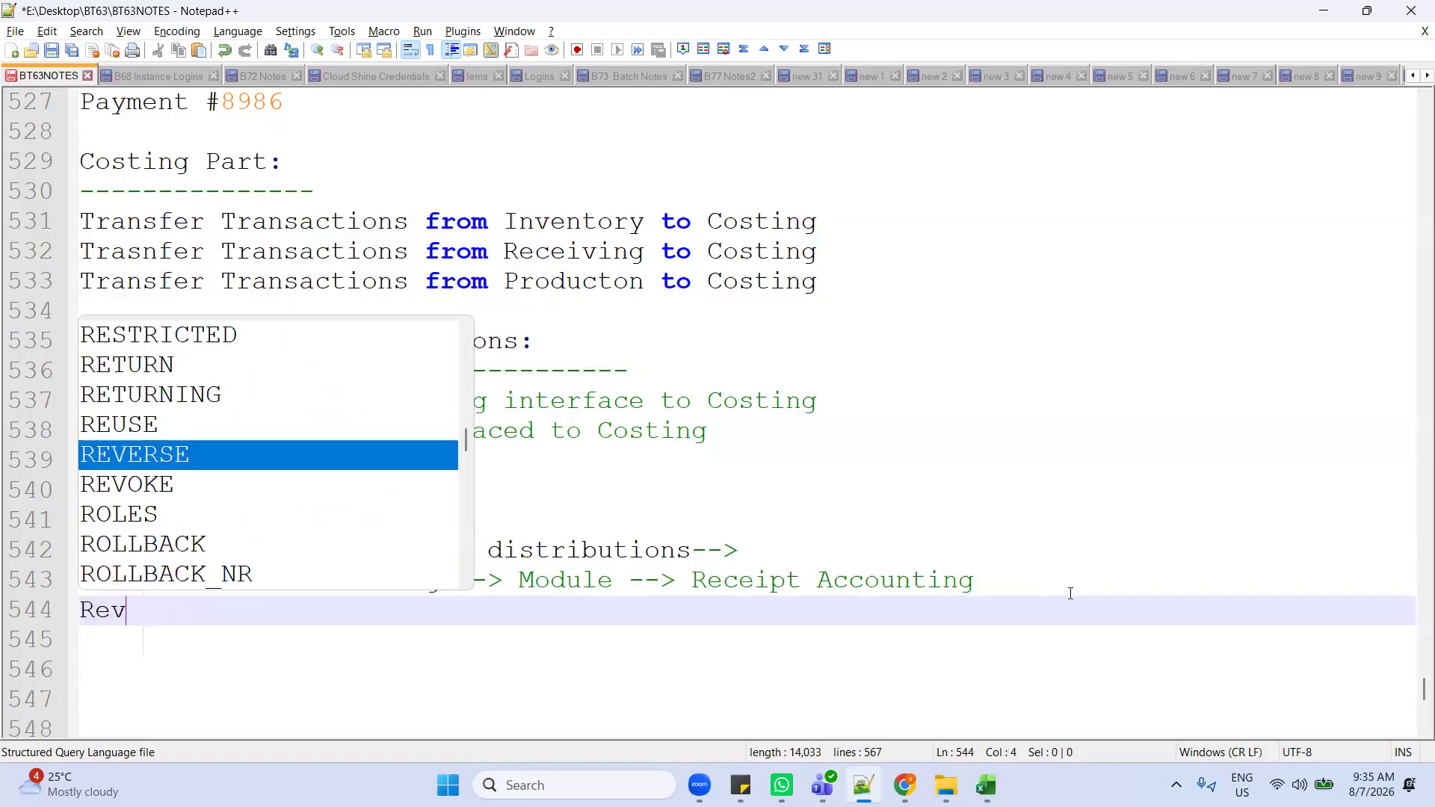
{"action": "type", "text": "iew Accounting"}
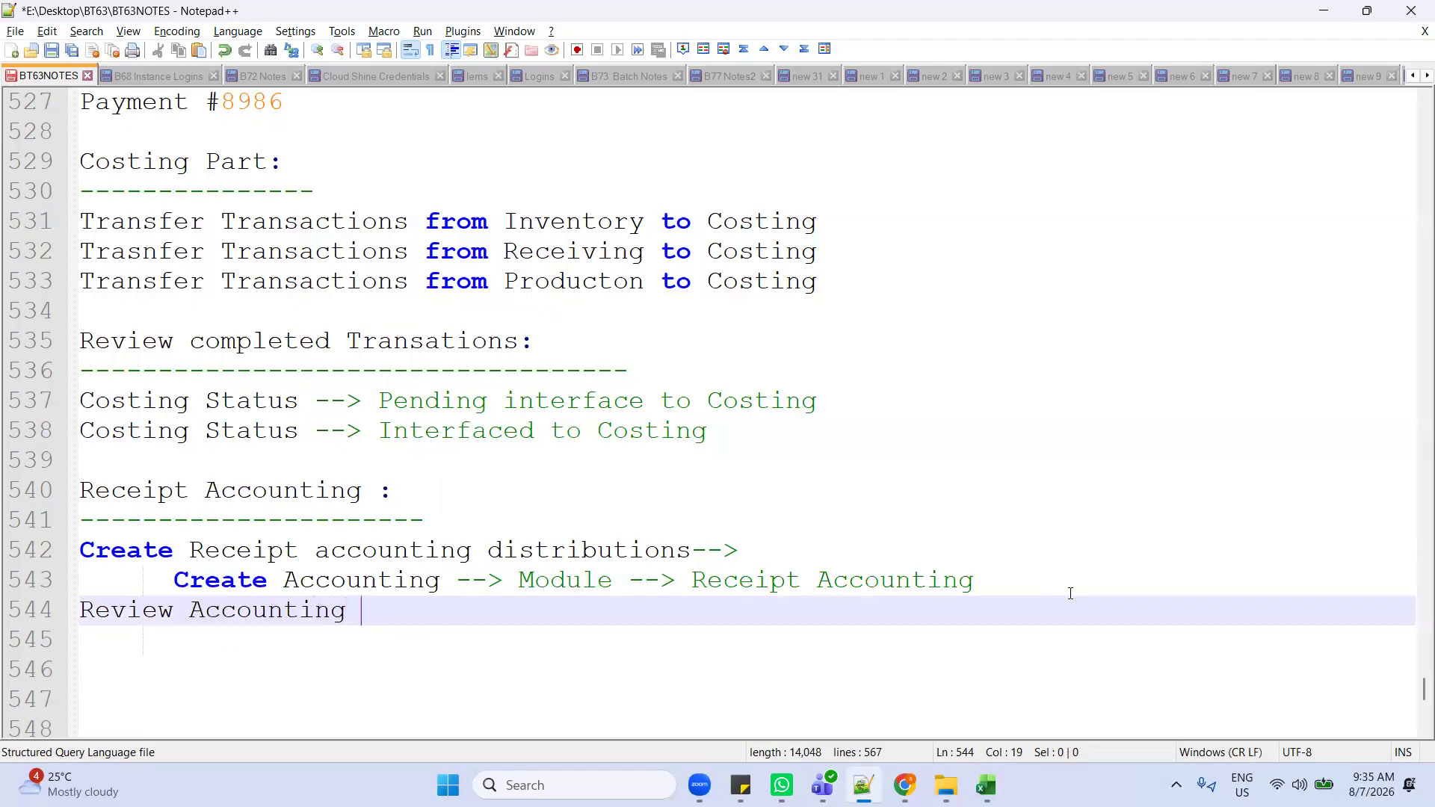
{"action": "key", "text": "BackSpace"}
{"action": "key", "text": "BackSpace"}
{"action": "key", "text": "BackSpace"}
{"action": "key", "text": "BackSpace"}
{"action": "key", "text": "BackSpace"}
{"action": "key", "text": "BackSpace"}
{"action": "key", "text": "BackSpace"}
{"action": "key", "text": "BackSpace"}
{"action": "key", "text": "BackSpace"}
{"action": "key", "text": "BackSpace"}
{"action": "key", "text": "BackSpace"}
{"action": "type", "text": "Receipt "}
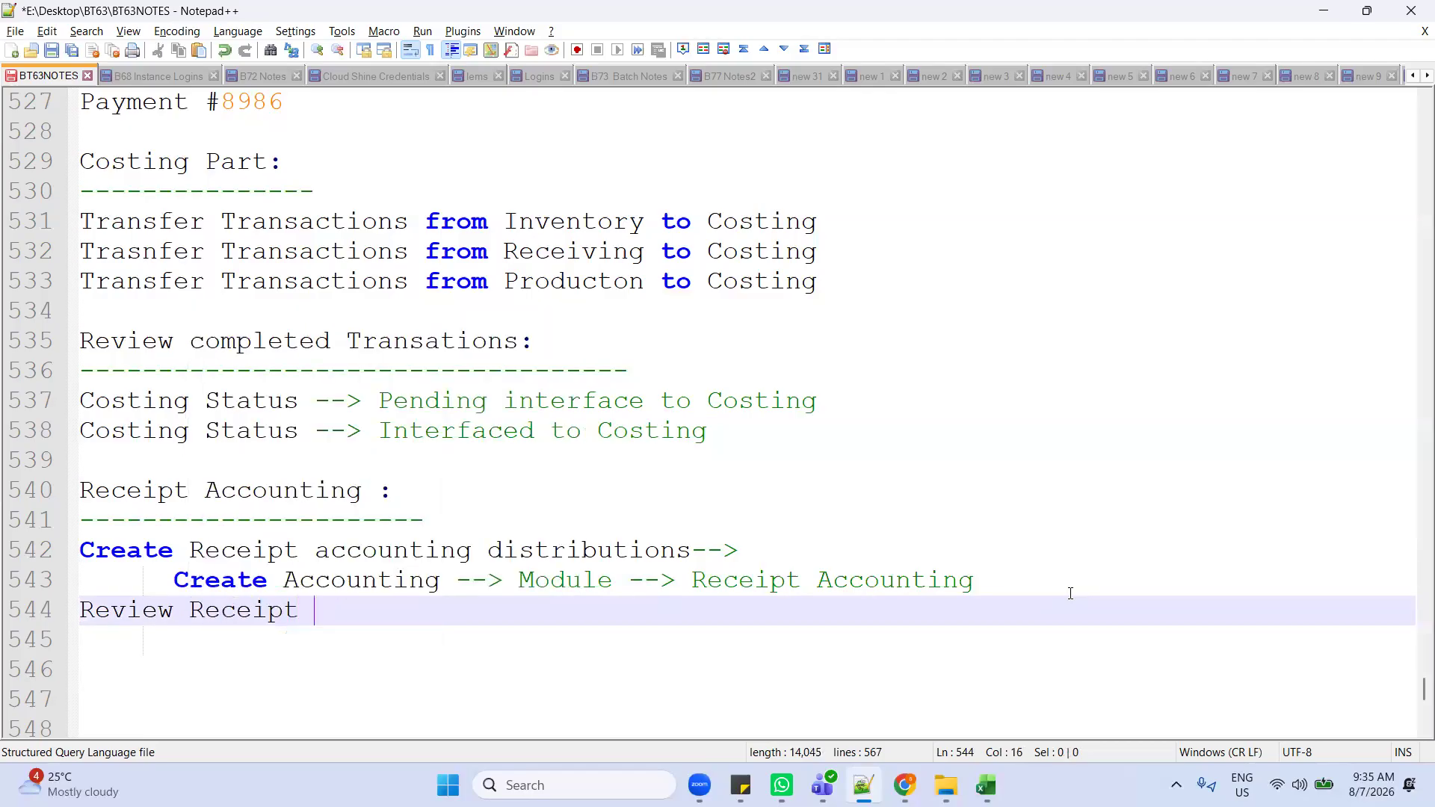
{"action": "type", "text": "Accoutning Distributions"}
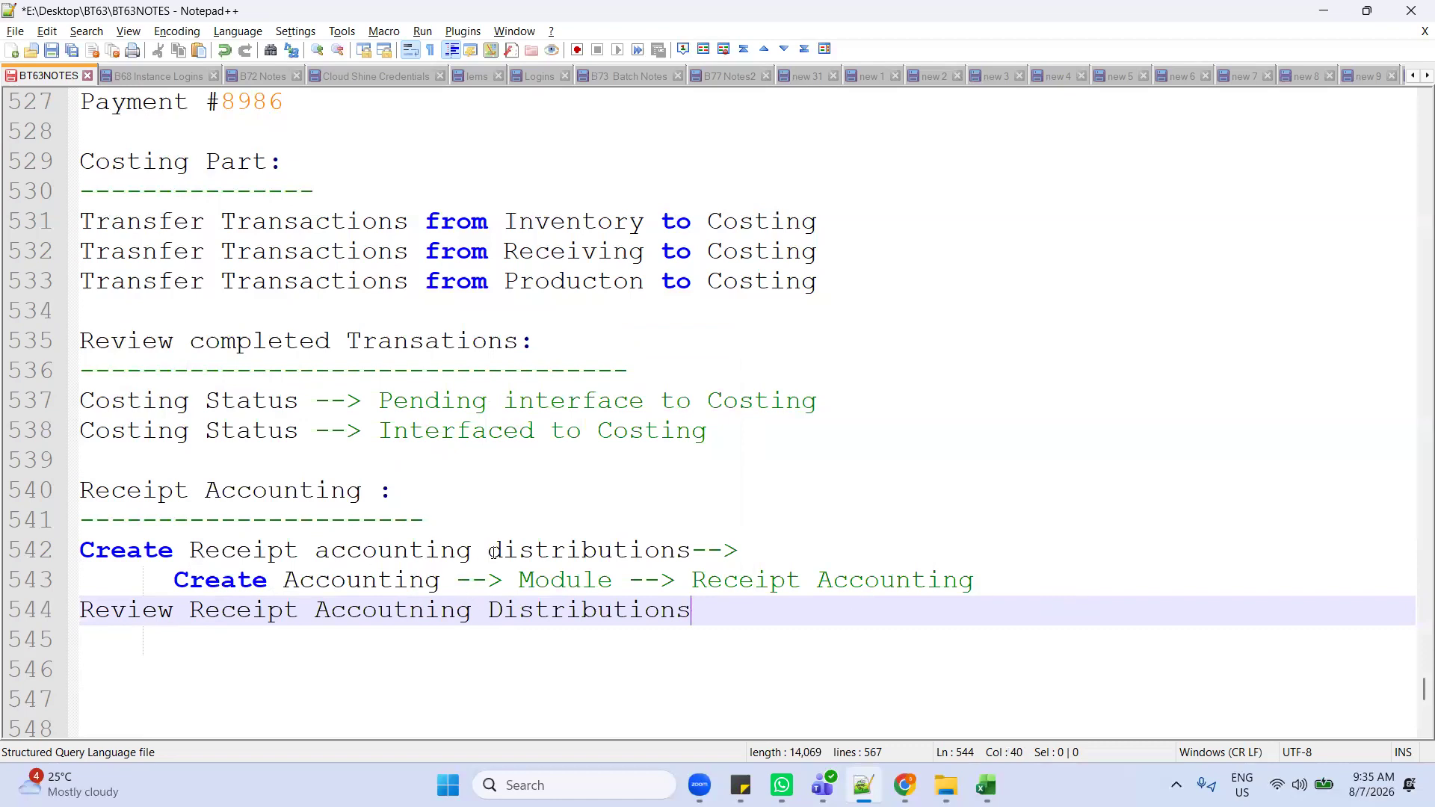
Step: Go over the receipt accounting lines, then switch to the Excel workbook and examine the Receiving debit and credit block in D3:E4
{"action": "left_click", "coordinate": [675, 551]}
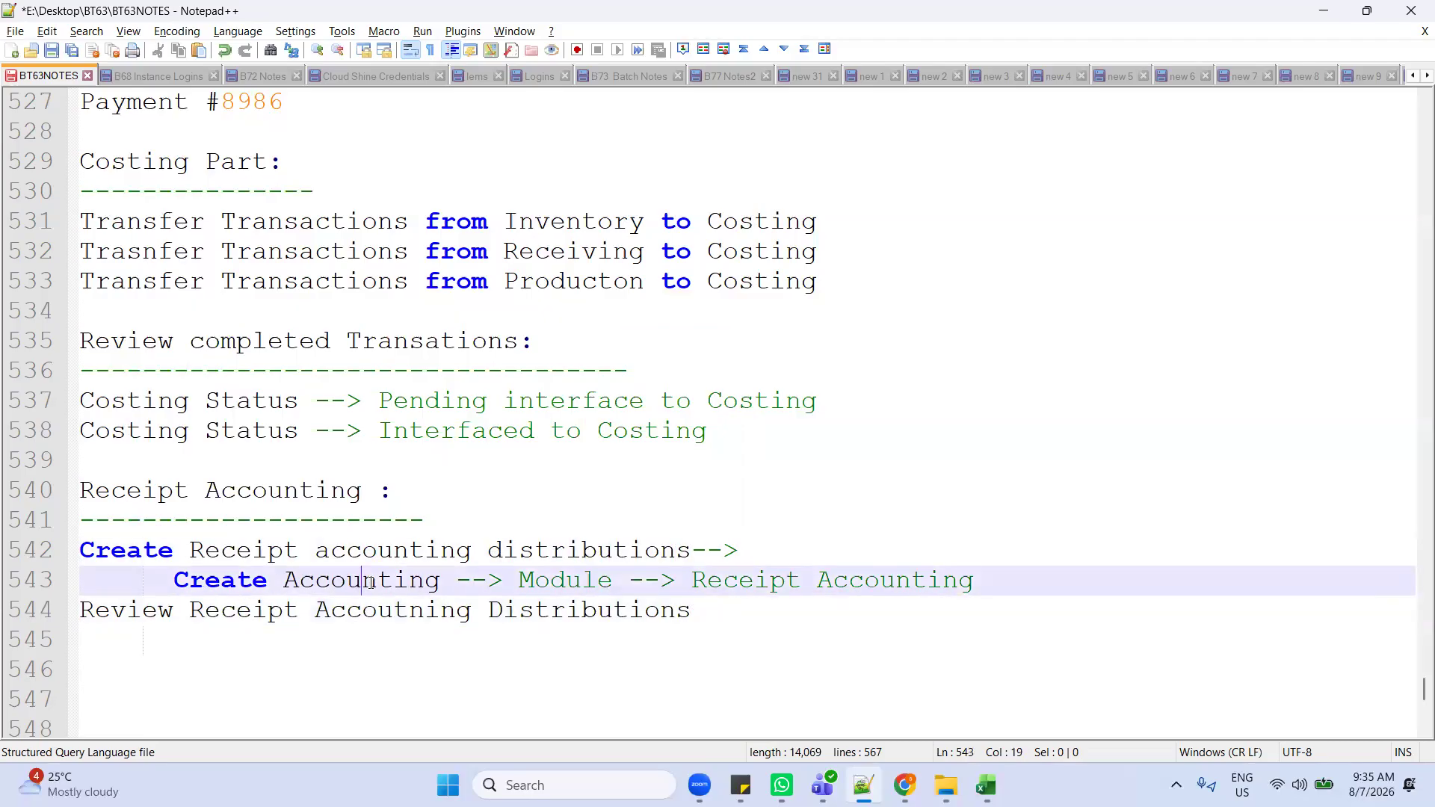
{"action": "double_click", "coordinate": [371, 583]}
{"action": "left_click", "coordinate": [142, 611]}
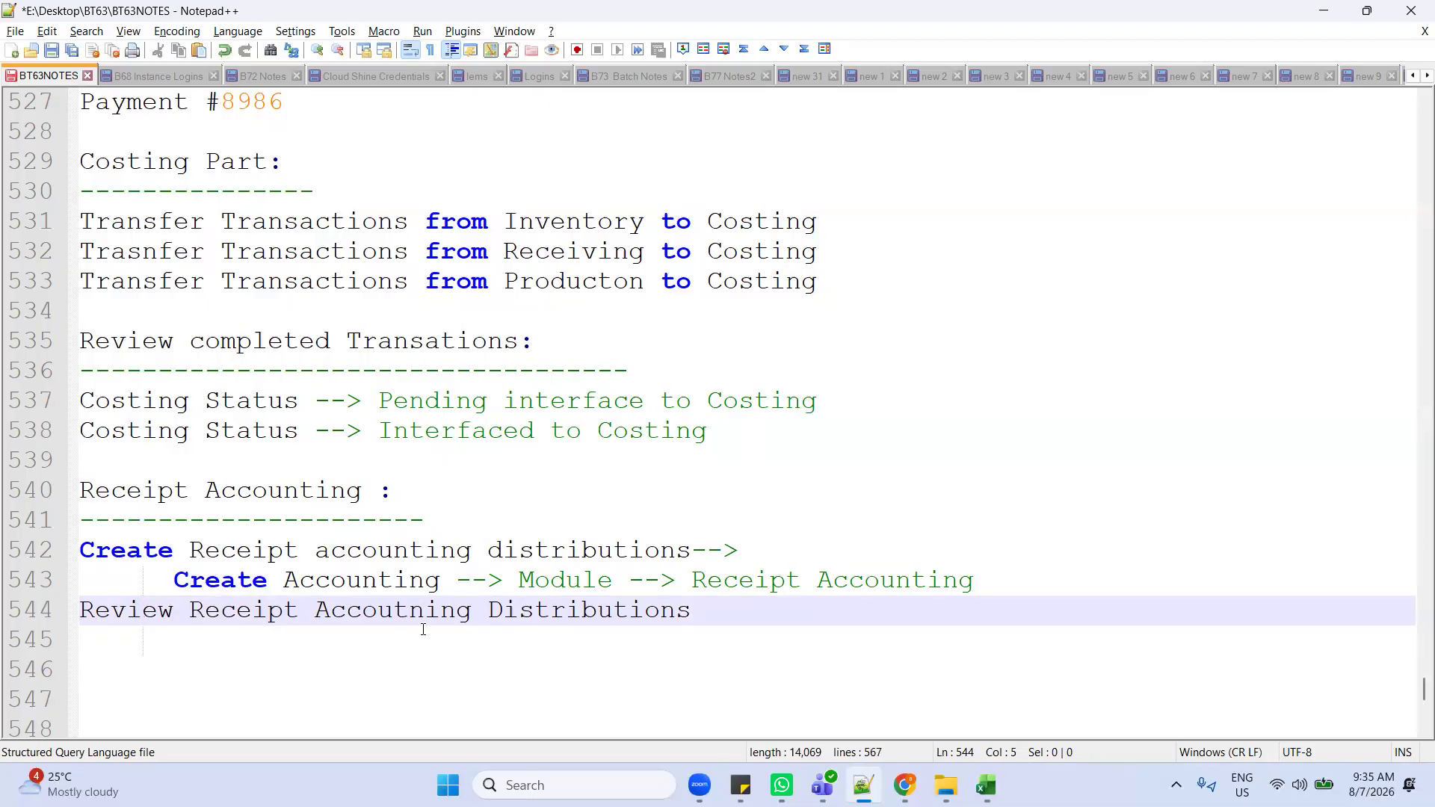
{"action": "key", "text": "alt+Tab"}
{"action": "left_click", "coordinate": [296, 302]}
{"action": "key", "text": "shift+Down"}
{"action": "key", "text": "shift+Right"}
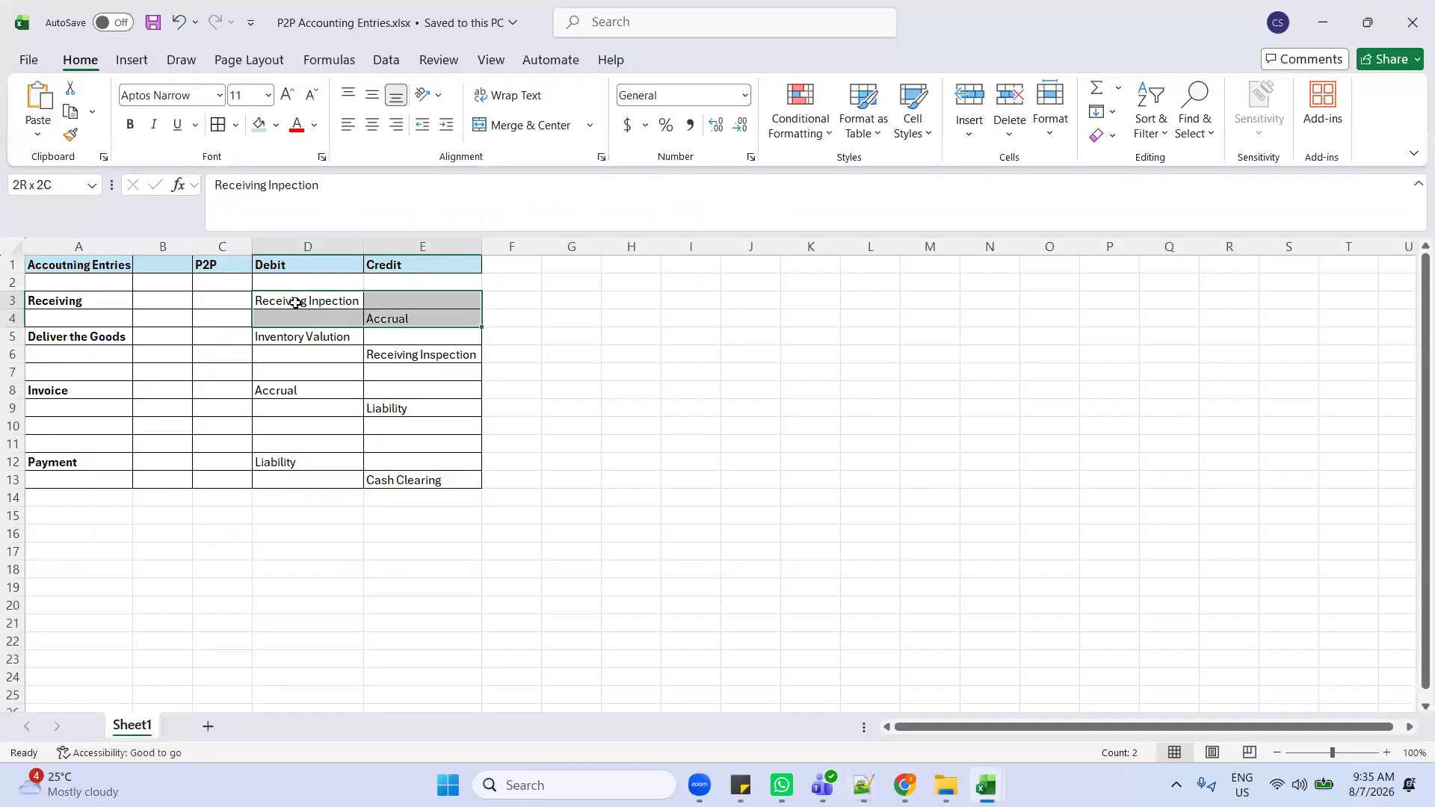
{"action": "left_click", "coordinate": [296, 302]}
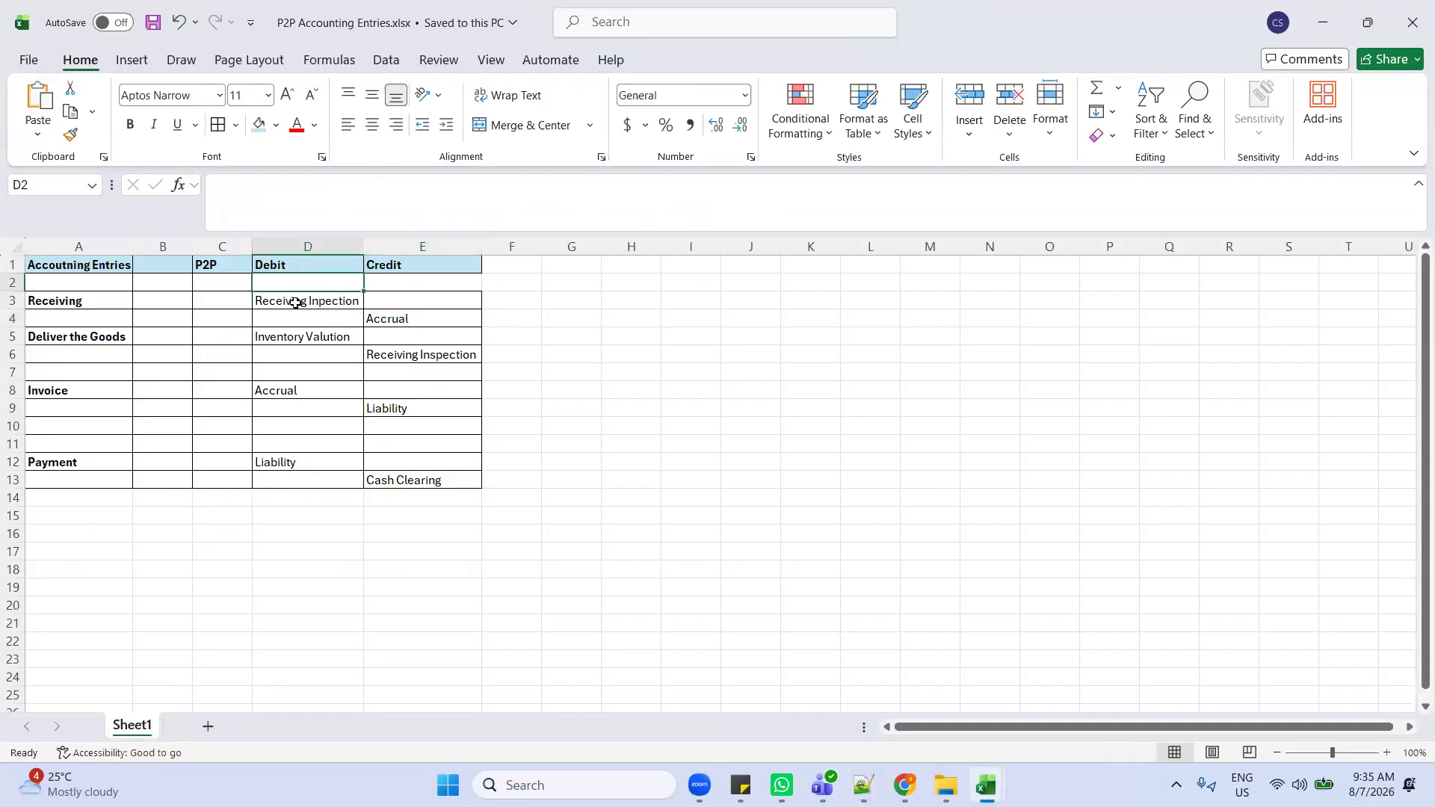
{"action": "key", "text": "shift+Down"}
{"action": "key", "text": "shift+Right"}
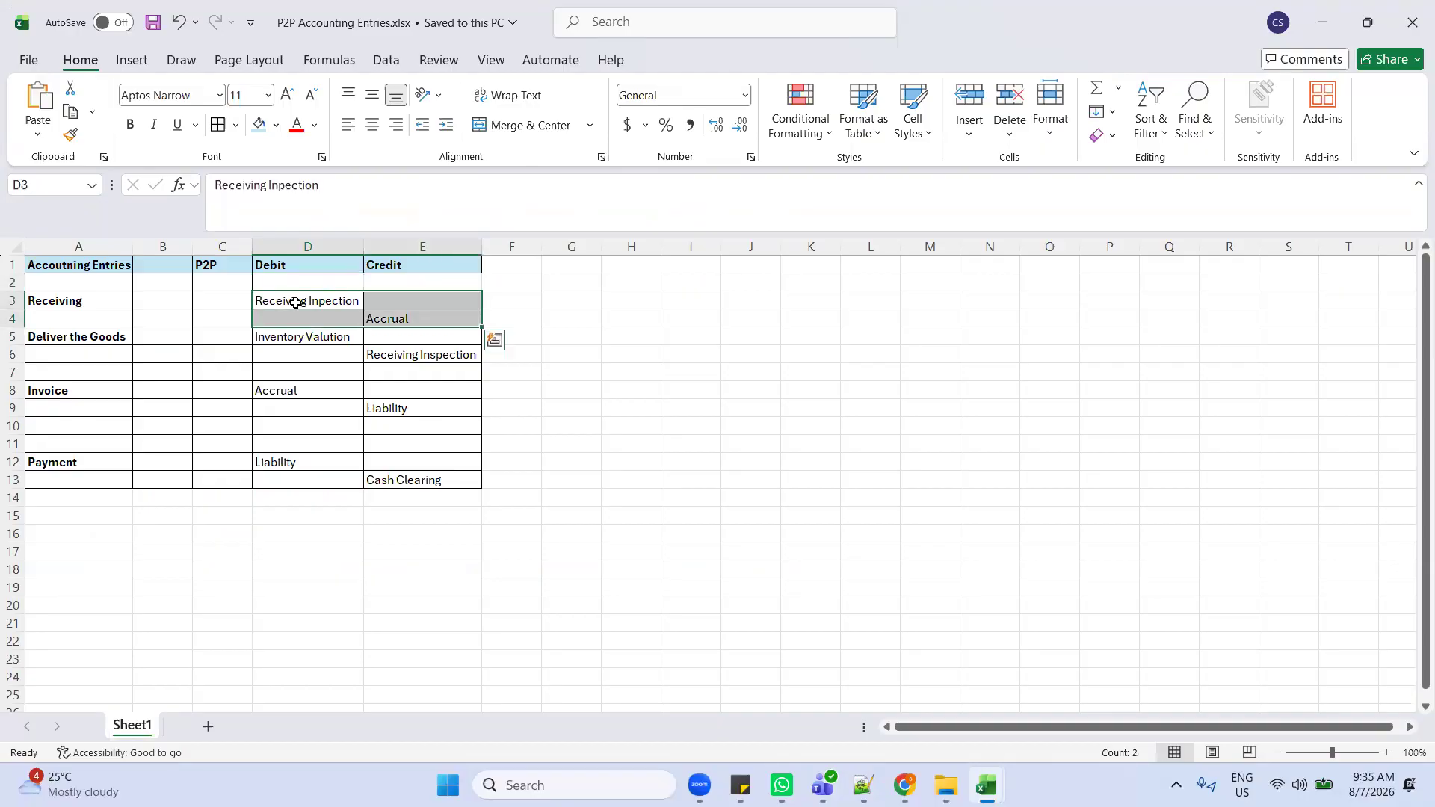
Step: Examine the Deliver the Goods debit and credit block D5:E6 in the Excel workbook, then return to the notes in Notepad++
{"action": "left_click", "coordinate": [296, 302]}
{"action": "key", "text": "alt+Tab"}
{"action": "key", "text": "alt+Tab"}
{"action": "left_click", "coordinate": [310, 332]}
{"action": "key", "text": "shift+Down"}
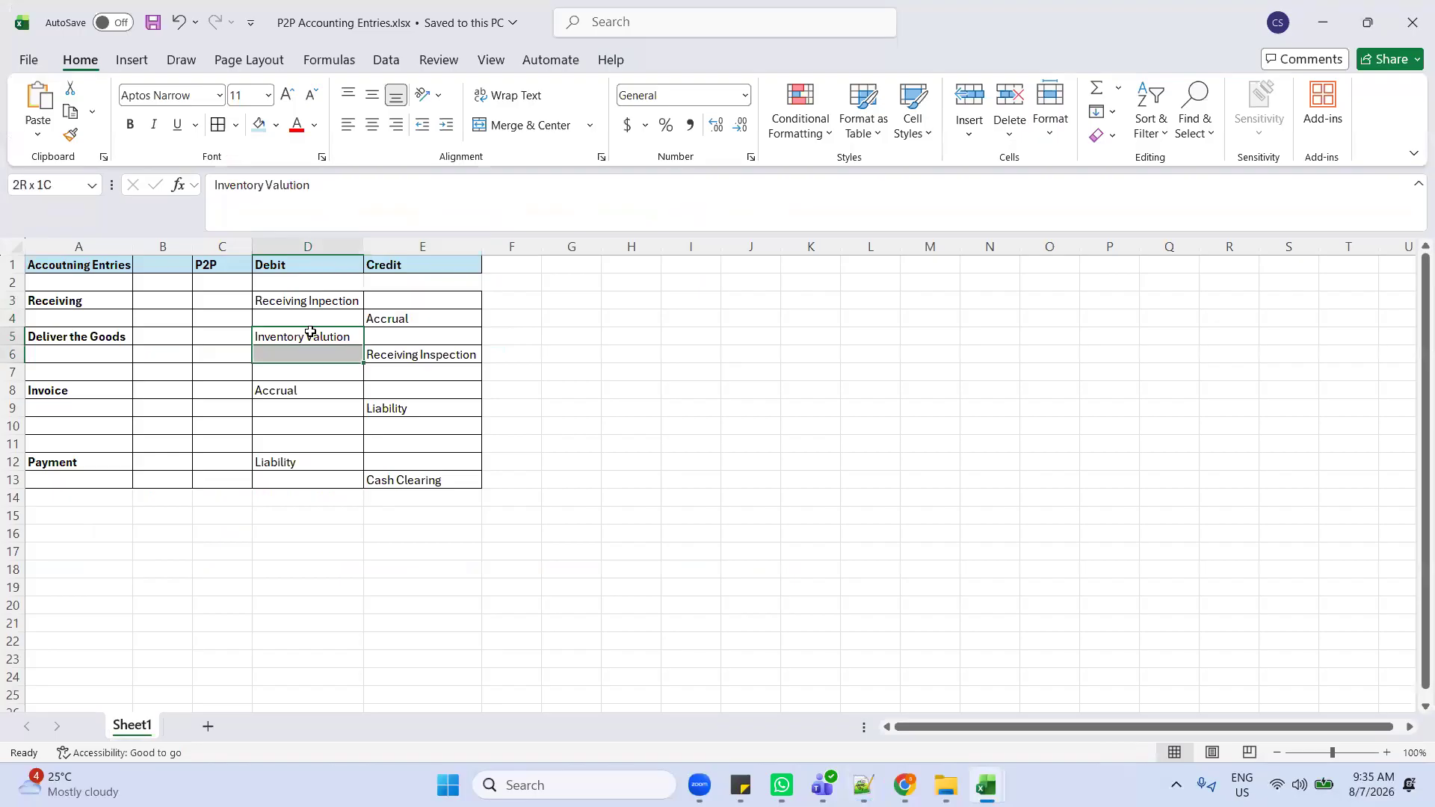
{"action": "key", "text": "shift+Right"}
{"action": "key", "text": "alt+Tab"}
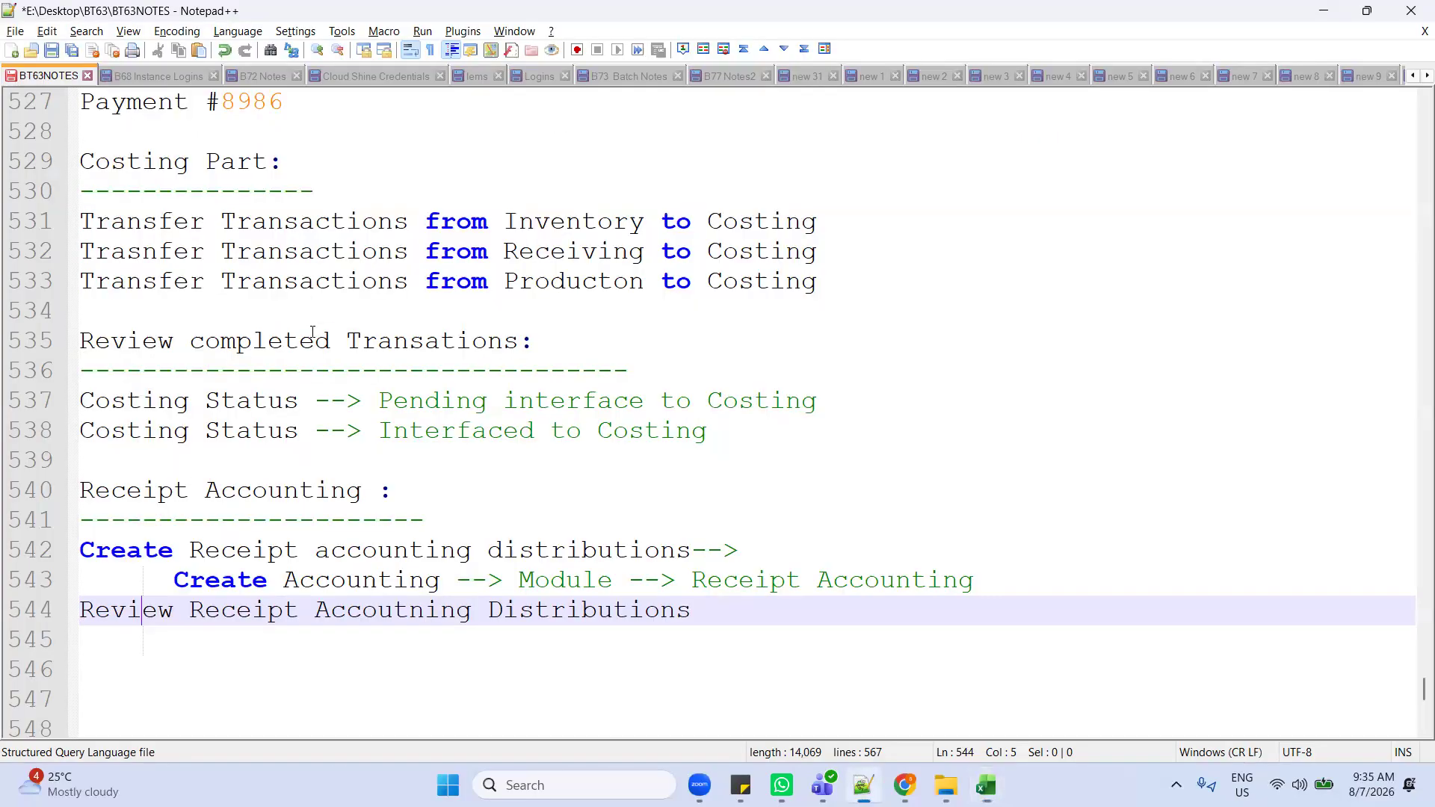
Step: Add the heading "Cost Accounting :" with a dashed underline, leaving a blank line below the Receipt Accounting section
{"action": "scroll", "coordinate": [290, 464], "scroll_direction": "up", "scroll_amount": 4}
{"action": "left_click", "coordinate": [118, 400]}
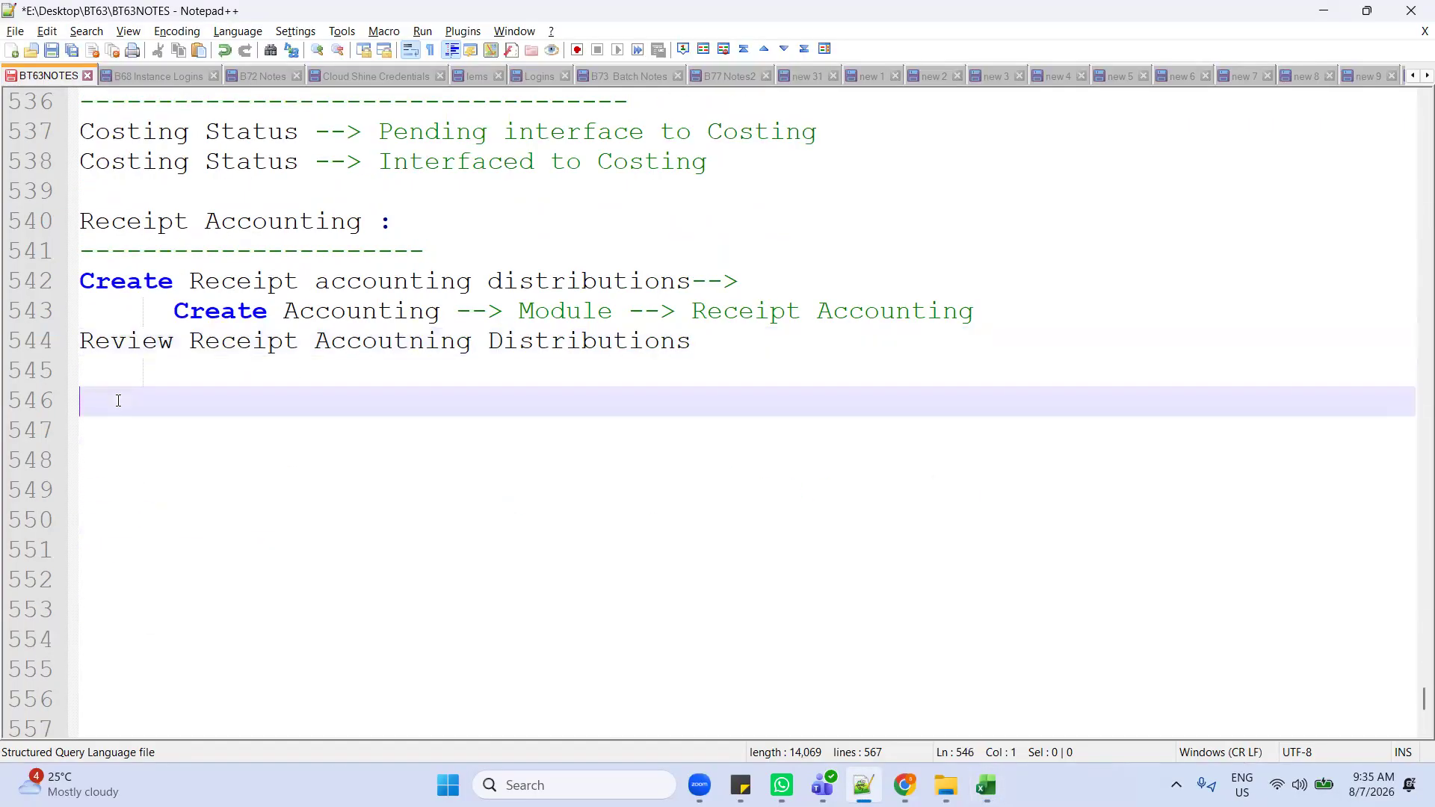
{"action": "type", "text": "Costing"}
{"action": "key", "text": "BackSpace"}
{"action": "key", "text": "BackSpace"}
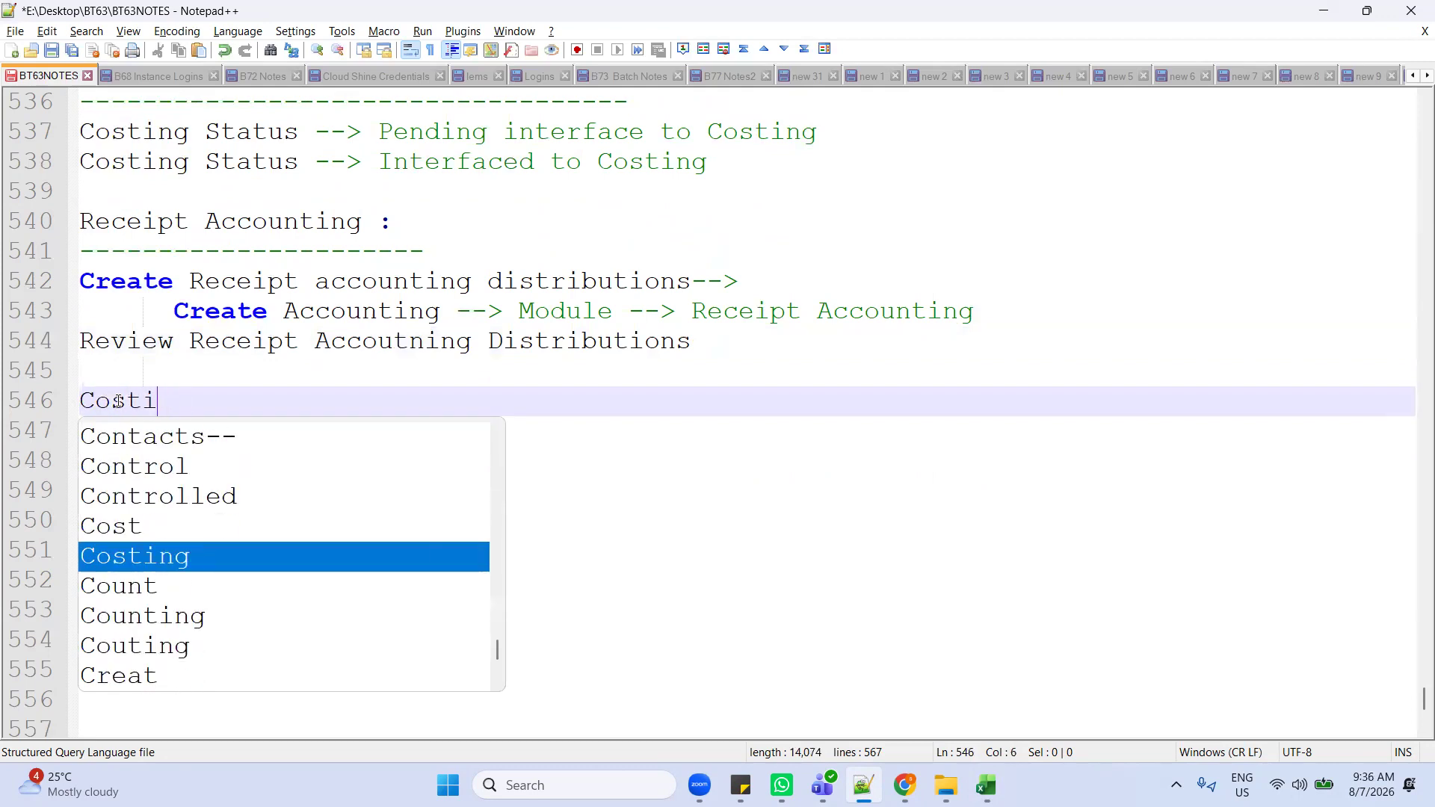
{"action": "key", "text": "BackSpace"}
{"action": "type", "text": "Accou"}
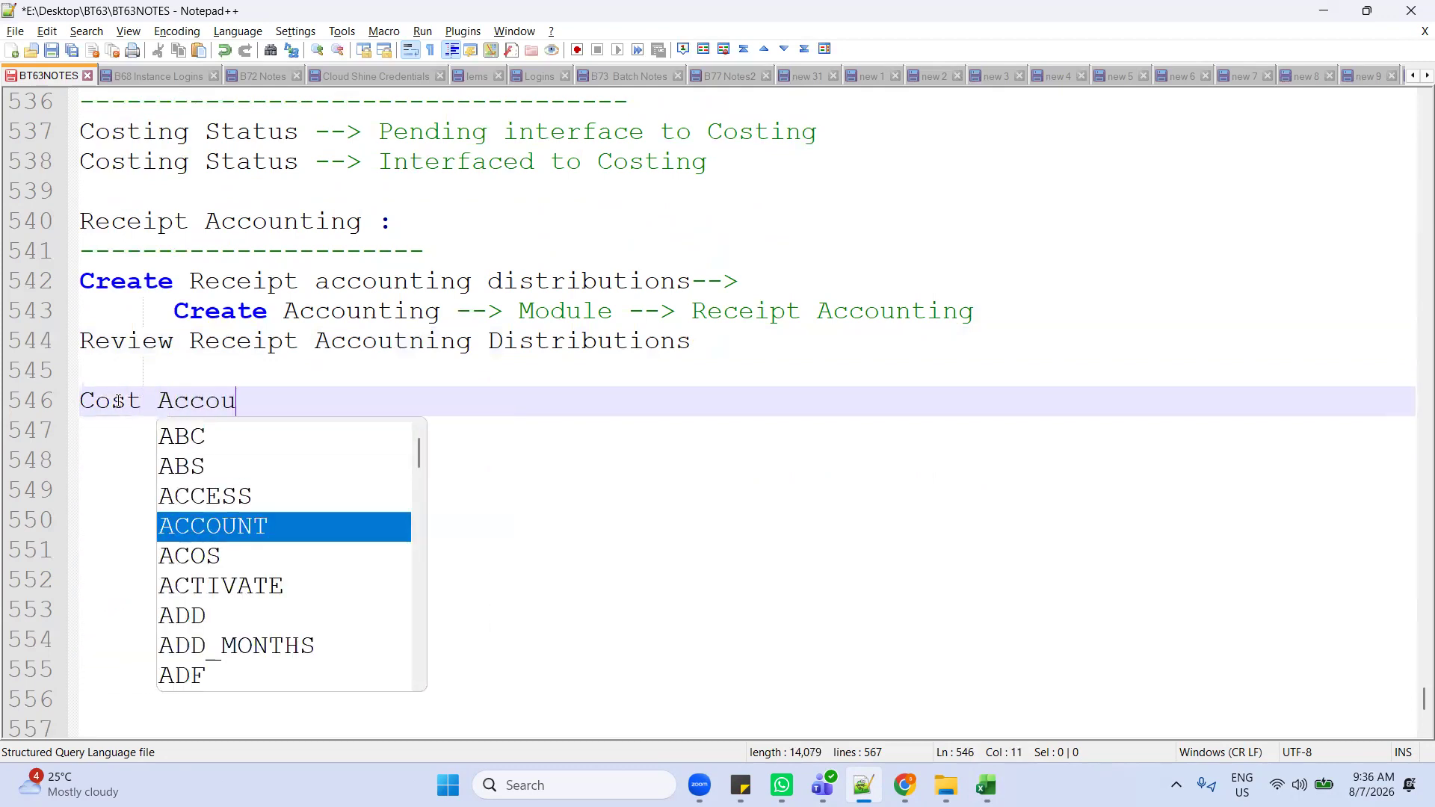
{"action": "type", "text": "nting :"}
{"action": "key", "text": "Return"}
{"action": "type", "text": "---------------------"}
{"action": "key", "text": "Return"}
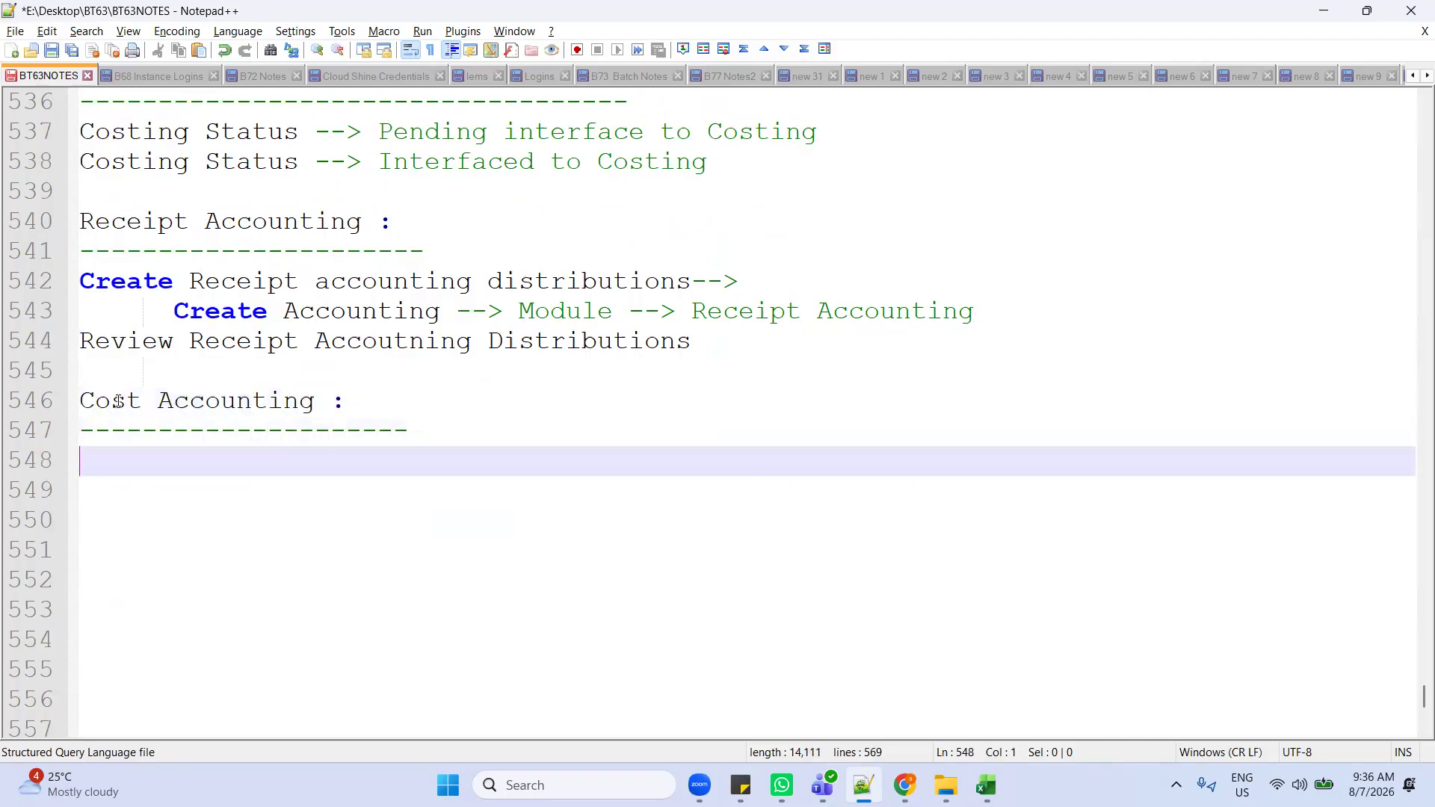
Step: Write the line "Create Cost Accounting Distributions" under the Cost Accounting heading
{"action": "type", "text": "Create Costing"}
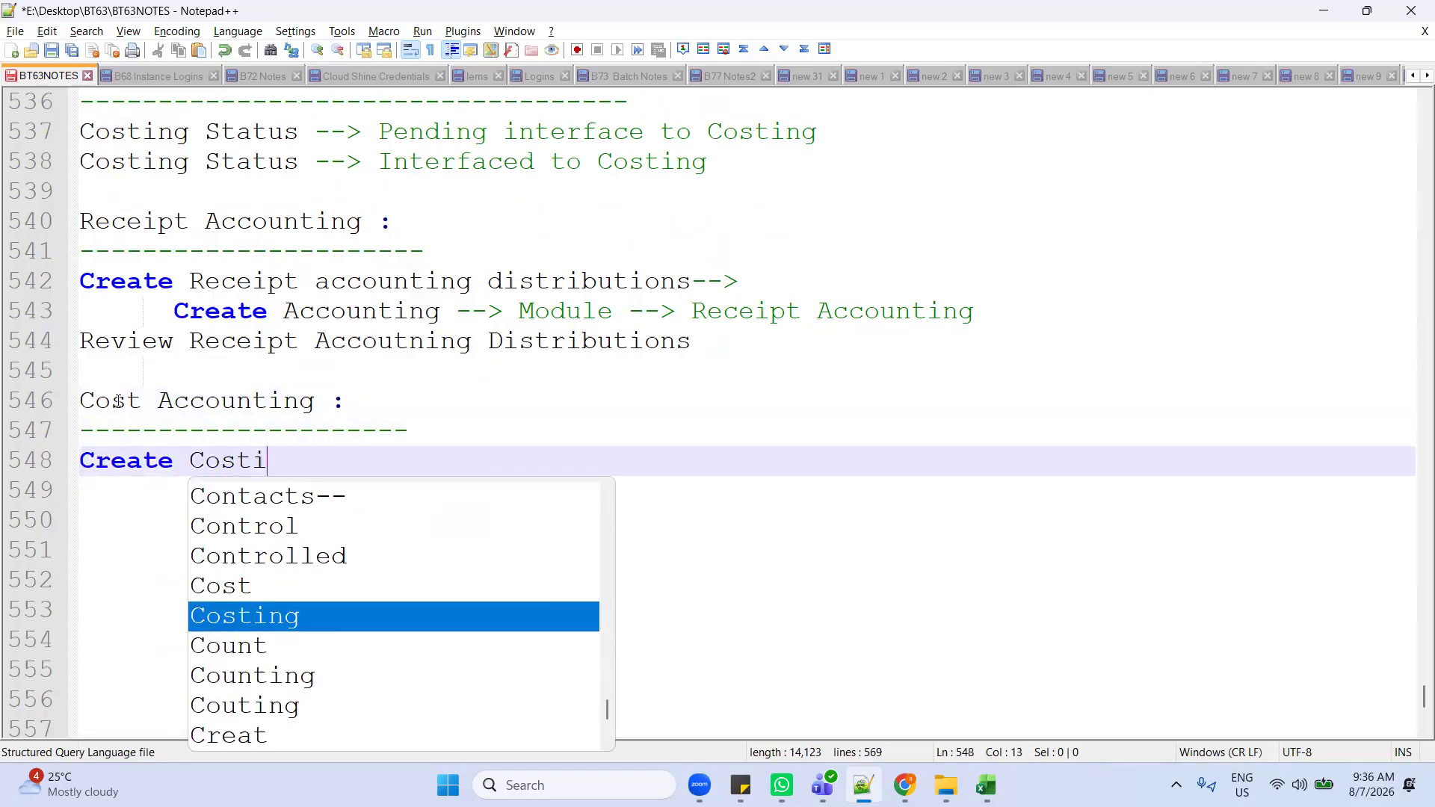
{"action": "key", "text": "BackSpace"}
{"action": "key", "text": "BackSpace"}
{"action": "key", "text": "BackSpace"}
{"action": "key", "text": "BackSpace"}
{"action": "type", "text": "Acc"}
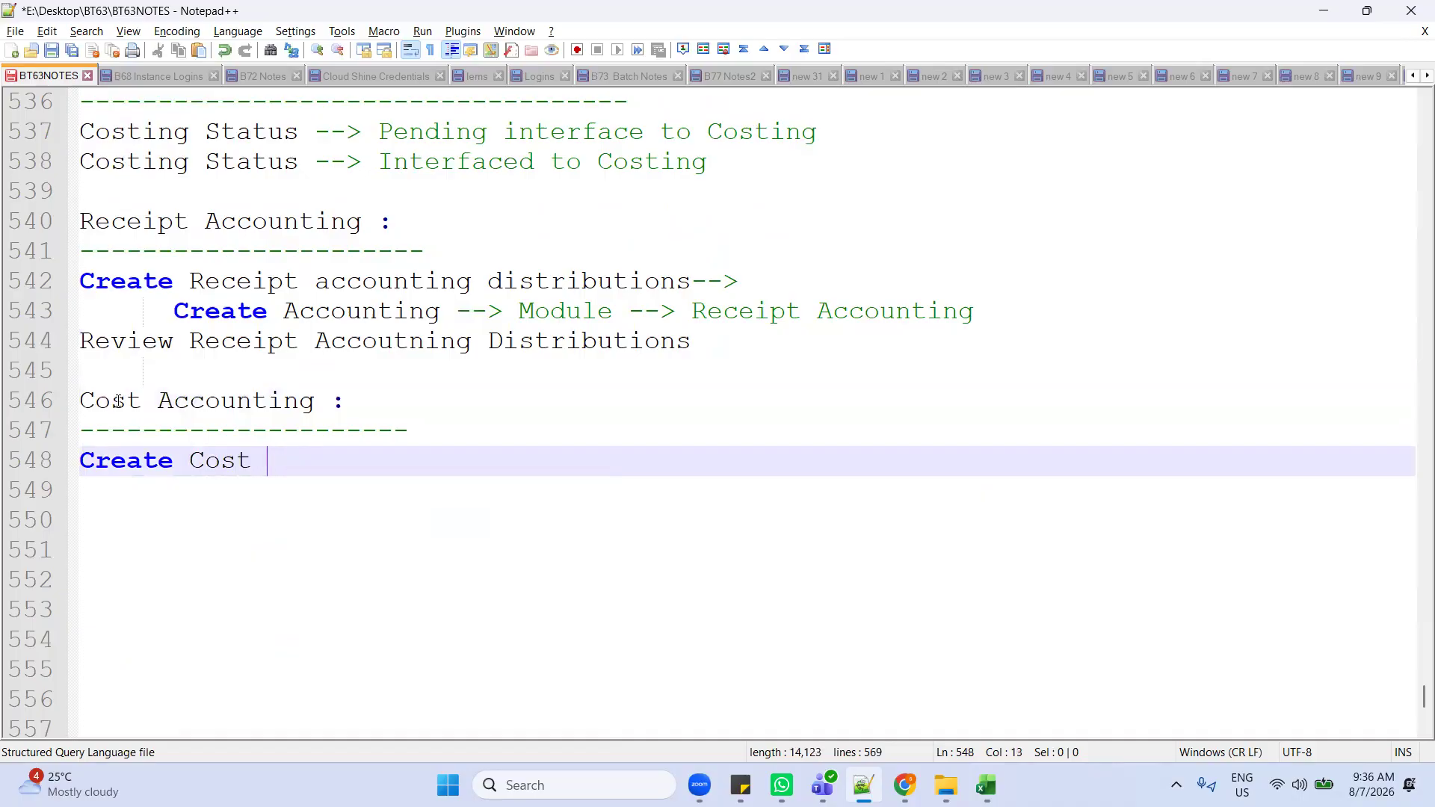
{"action": "type", "text": "ounting D"}
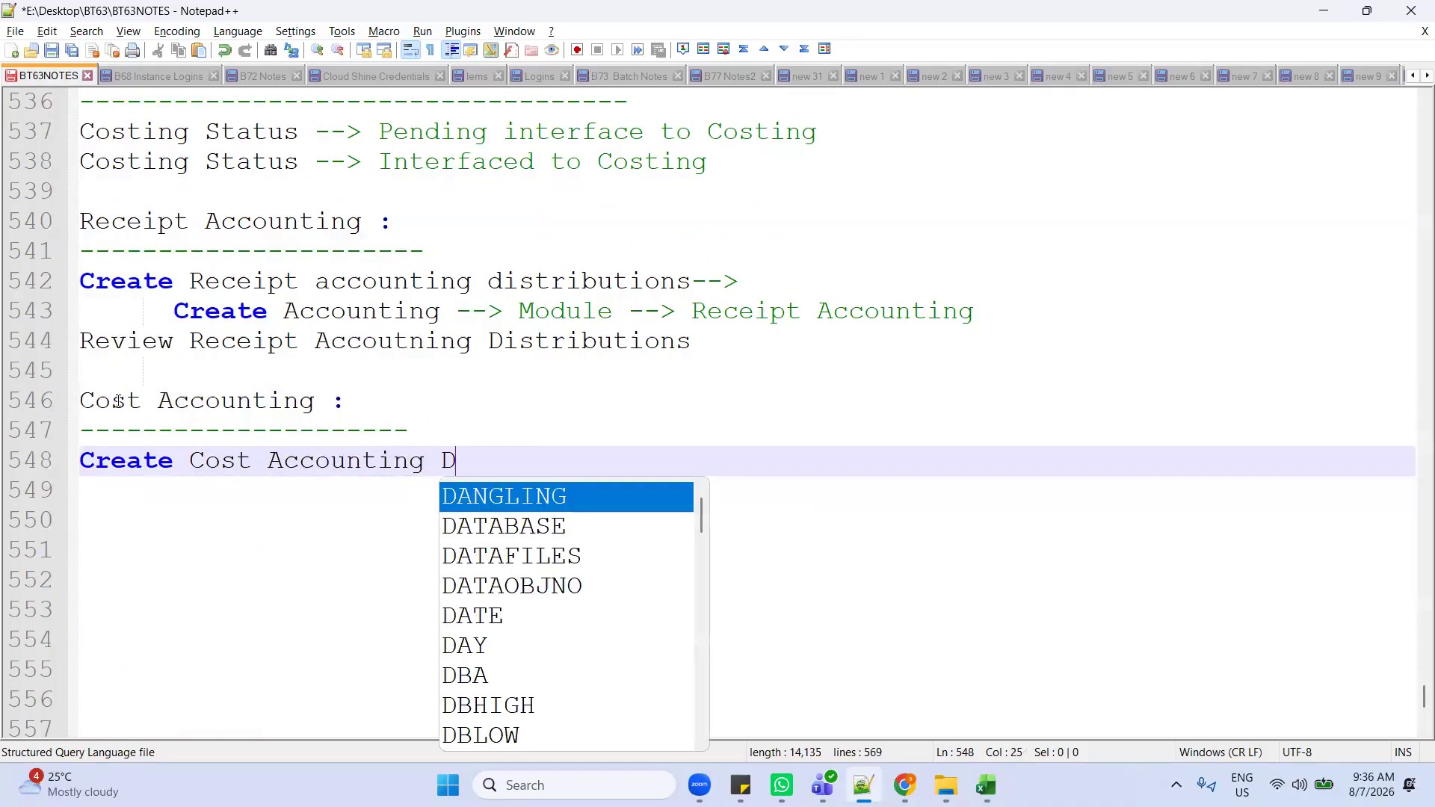
{"action": "type", "text": "istributions"}
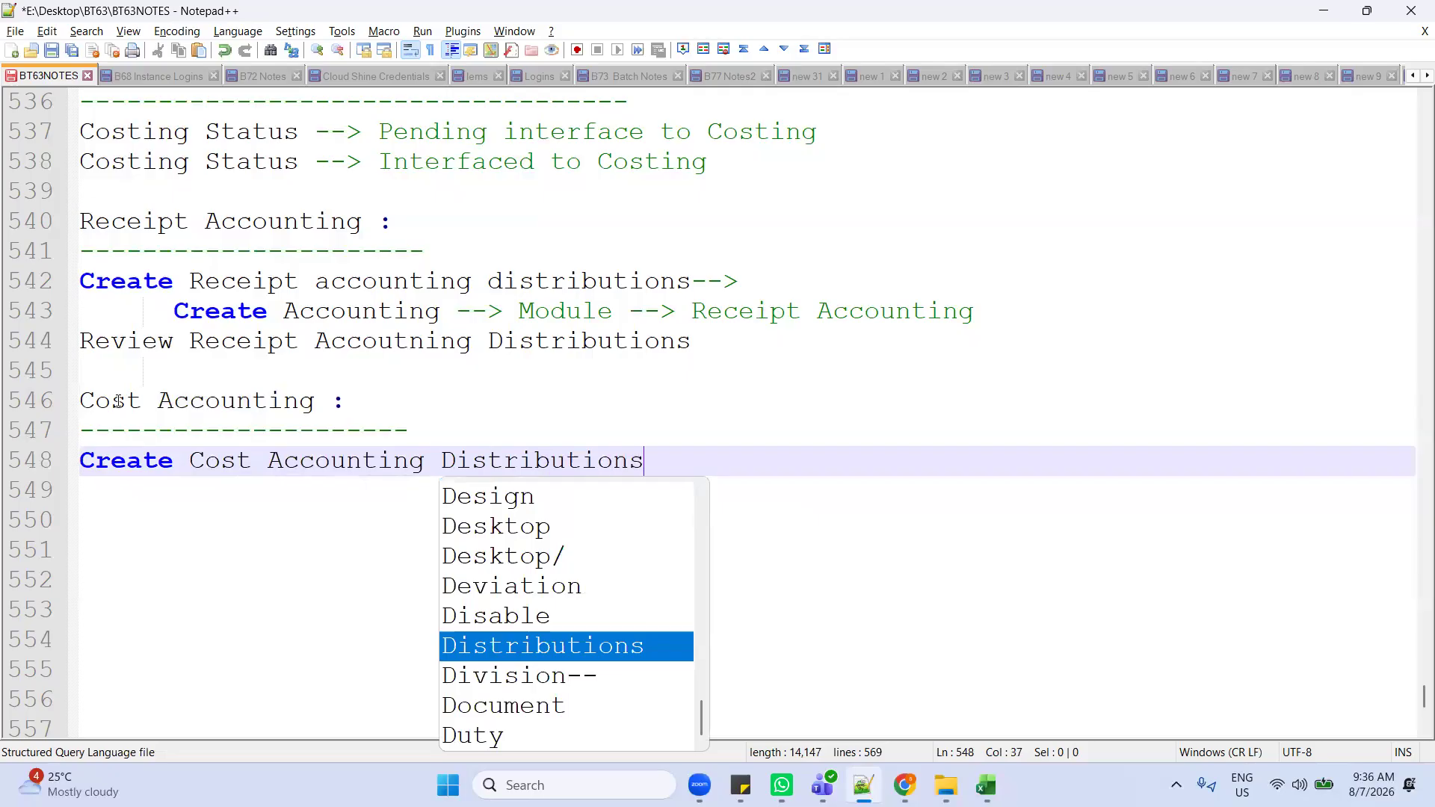
{"action": "key", "text": "Escape"}
Step: Add the indented line "Create Accounting --> Cost Managment" below the Create Cost Accounting Distributions line
{"action": "key", "text": "Return"}
{"action": "type", "text": "Create"}
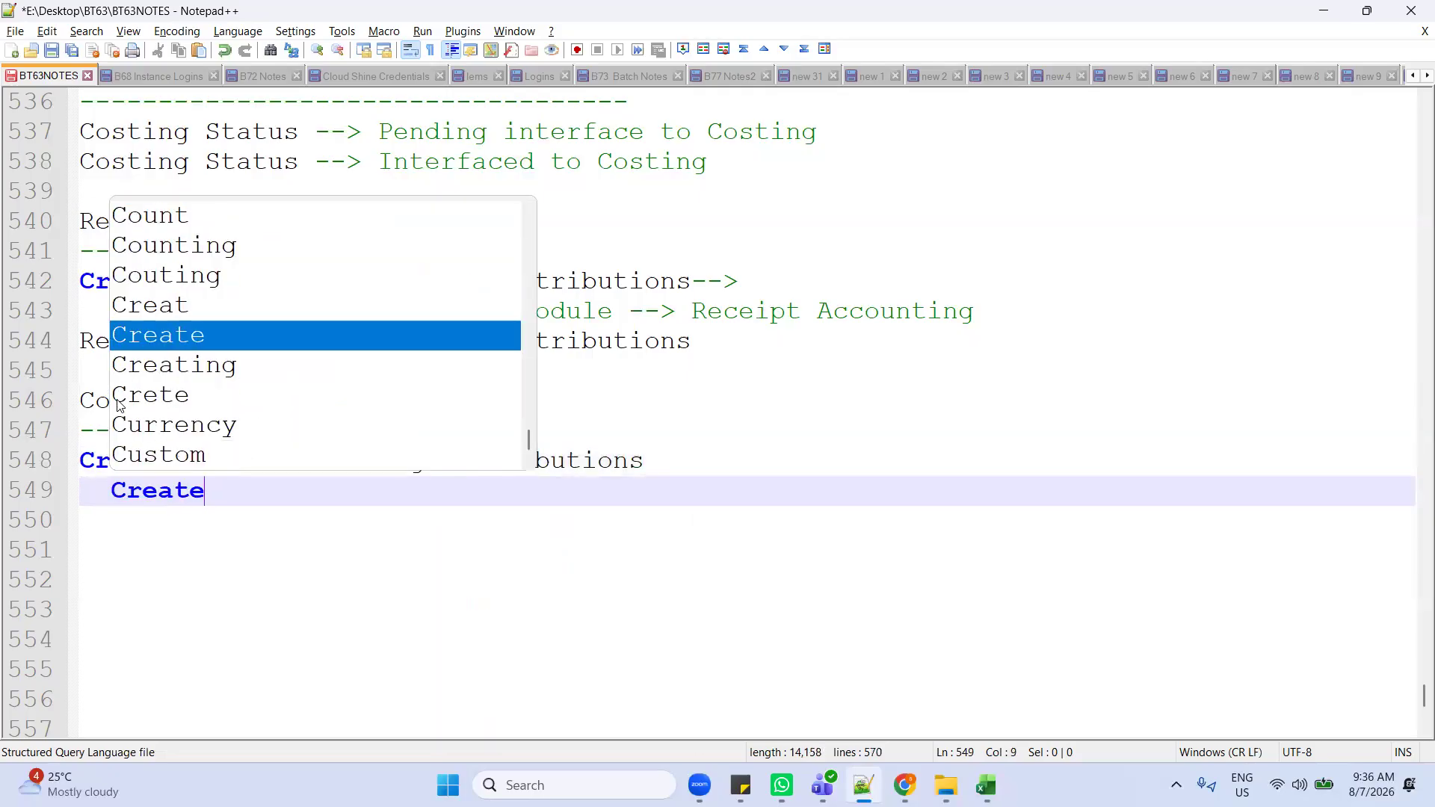
{"action": "type", "text": " Accounting "}
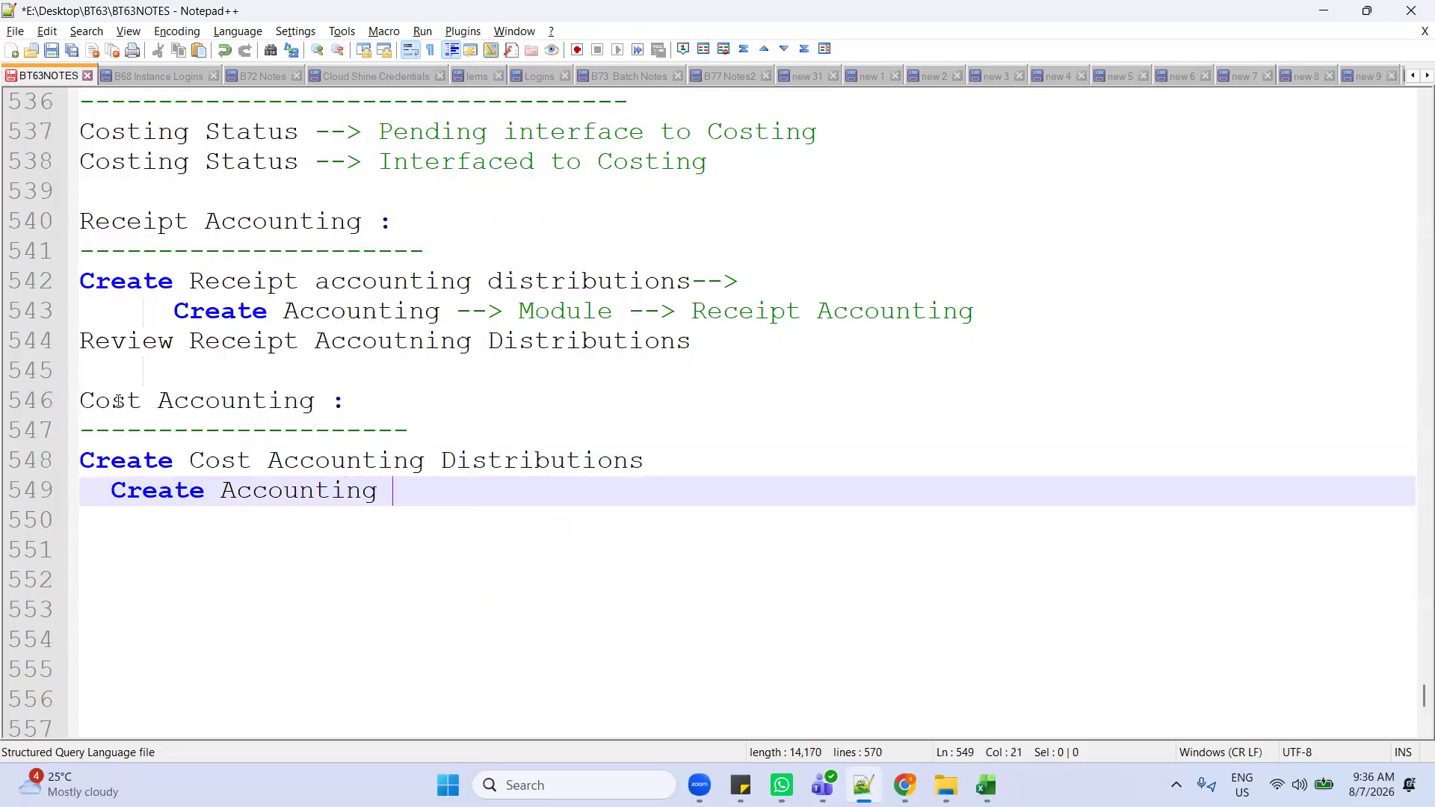
{"action": "type", "text": "--> Co"}
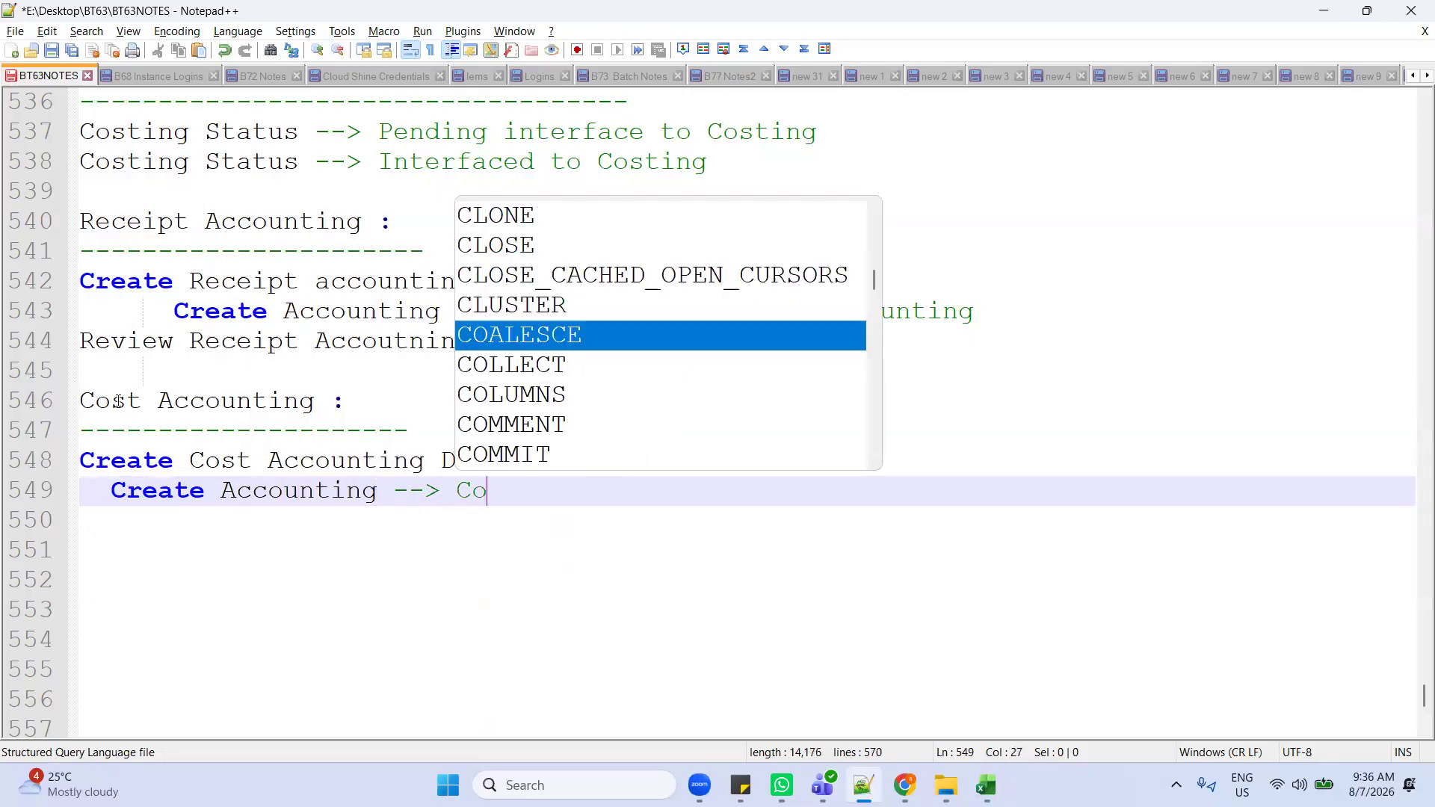
{"action": "type", "text": "st Ma"}
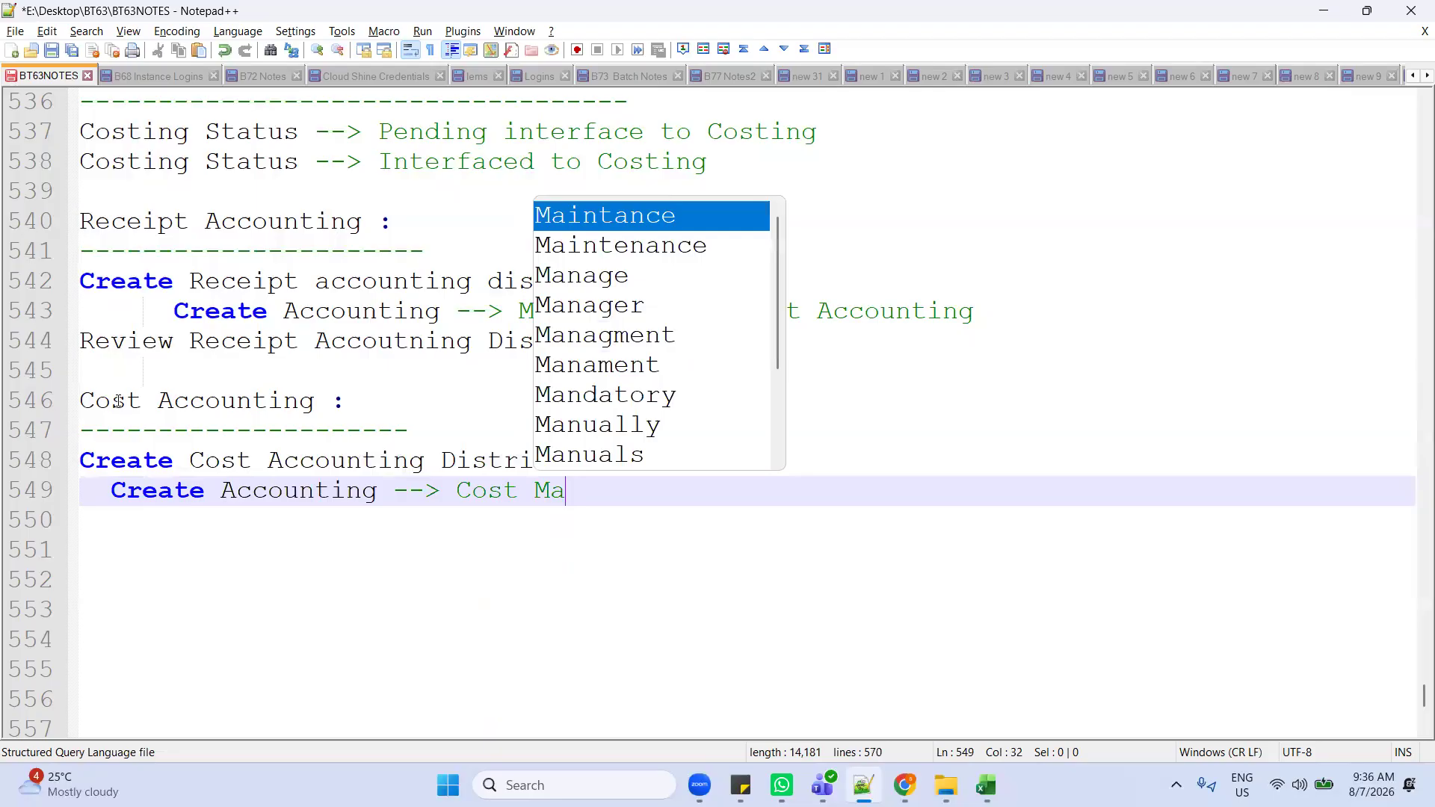
{"action": "type", "text": "nagment"}
{"action": "key", "text": "Return"}
Step: Add the indented line "Review Cost accounting distributions -->" at the end of the Cost Accounting section
{"action": "key", "text": "Return"}
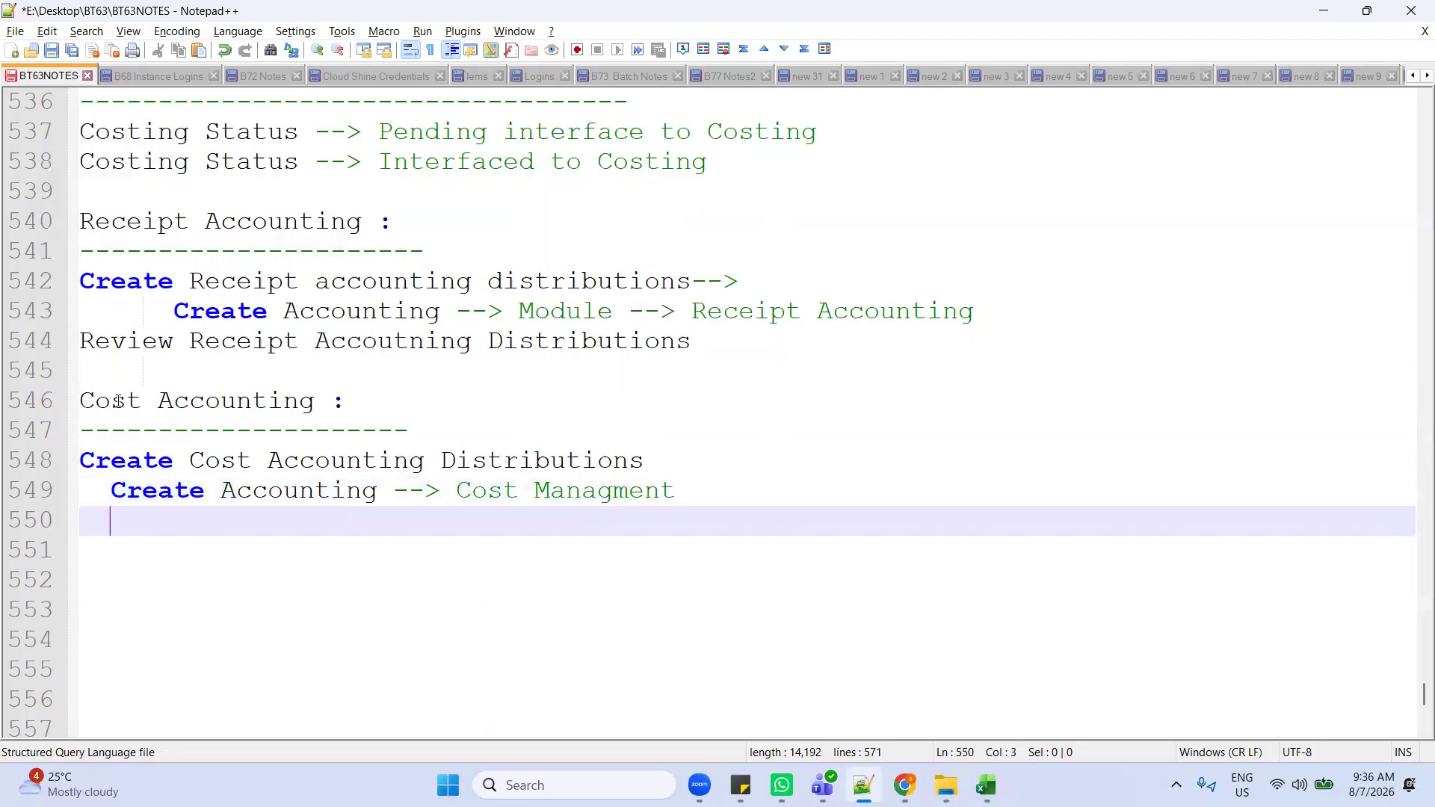
{"action": "key", "text": "Down"}
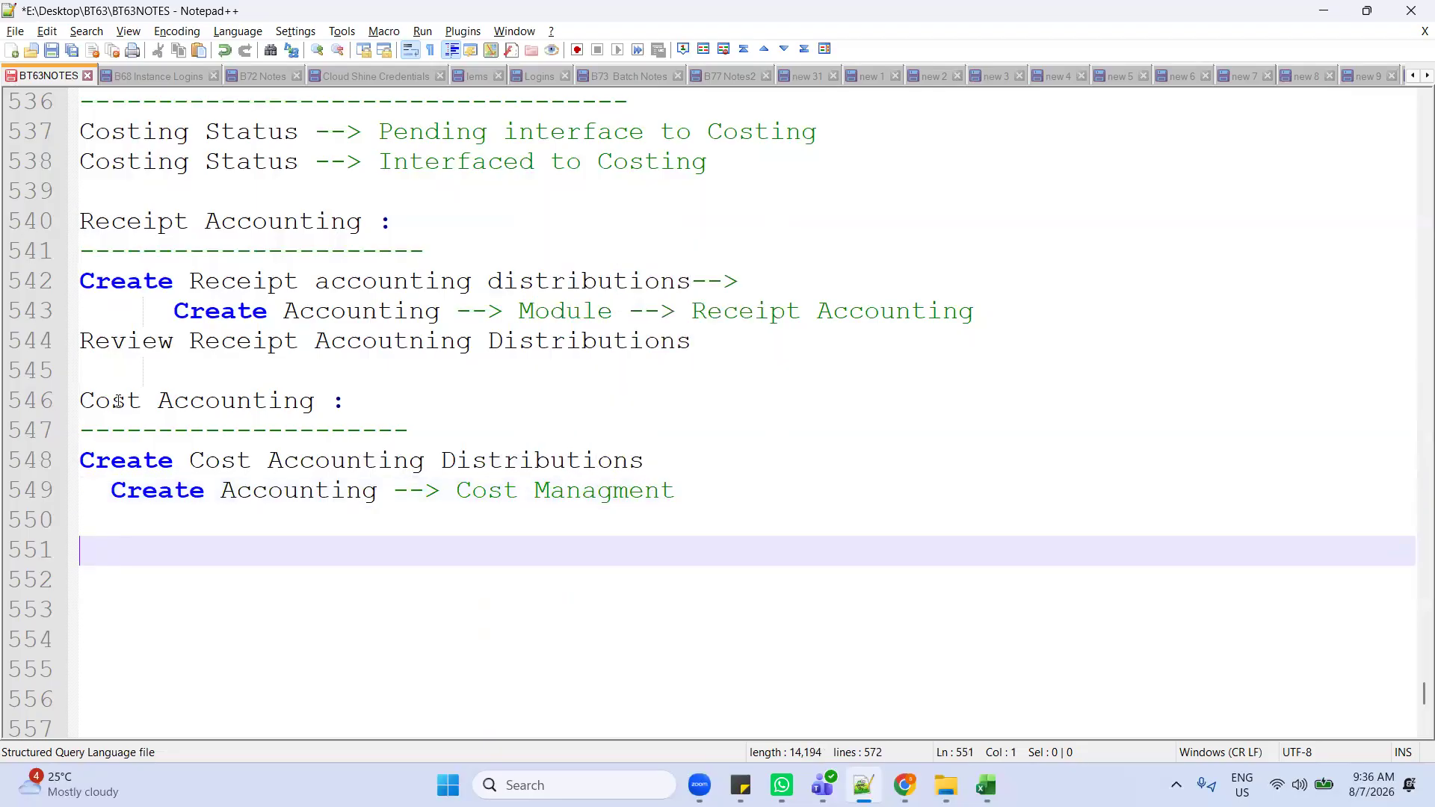
{"action": "key", "text": "Up"}
{"action": "type", "text": "Review "}
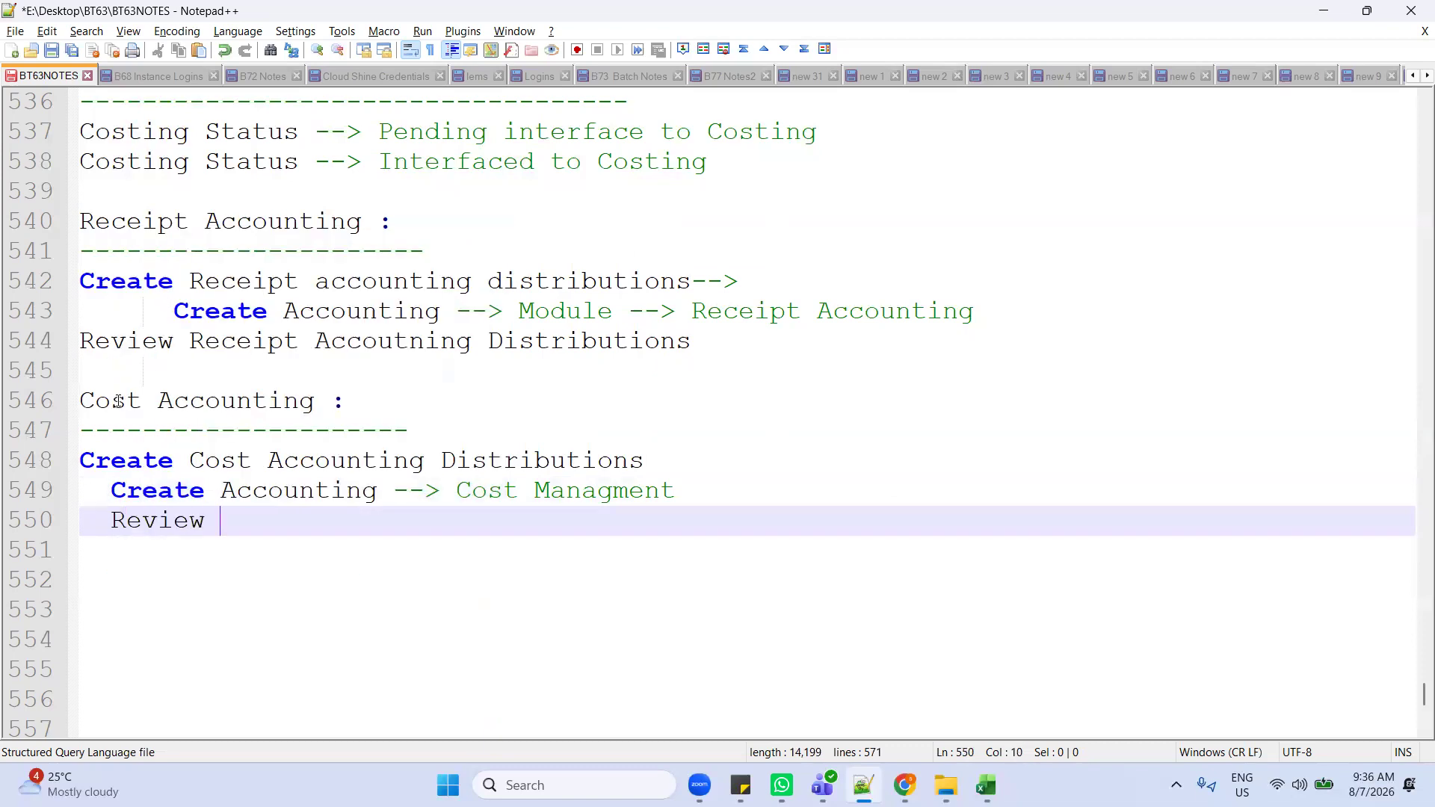
{"action": "type", "text": "Cost a"}
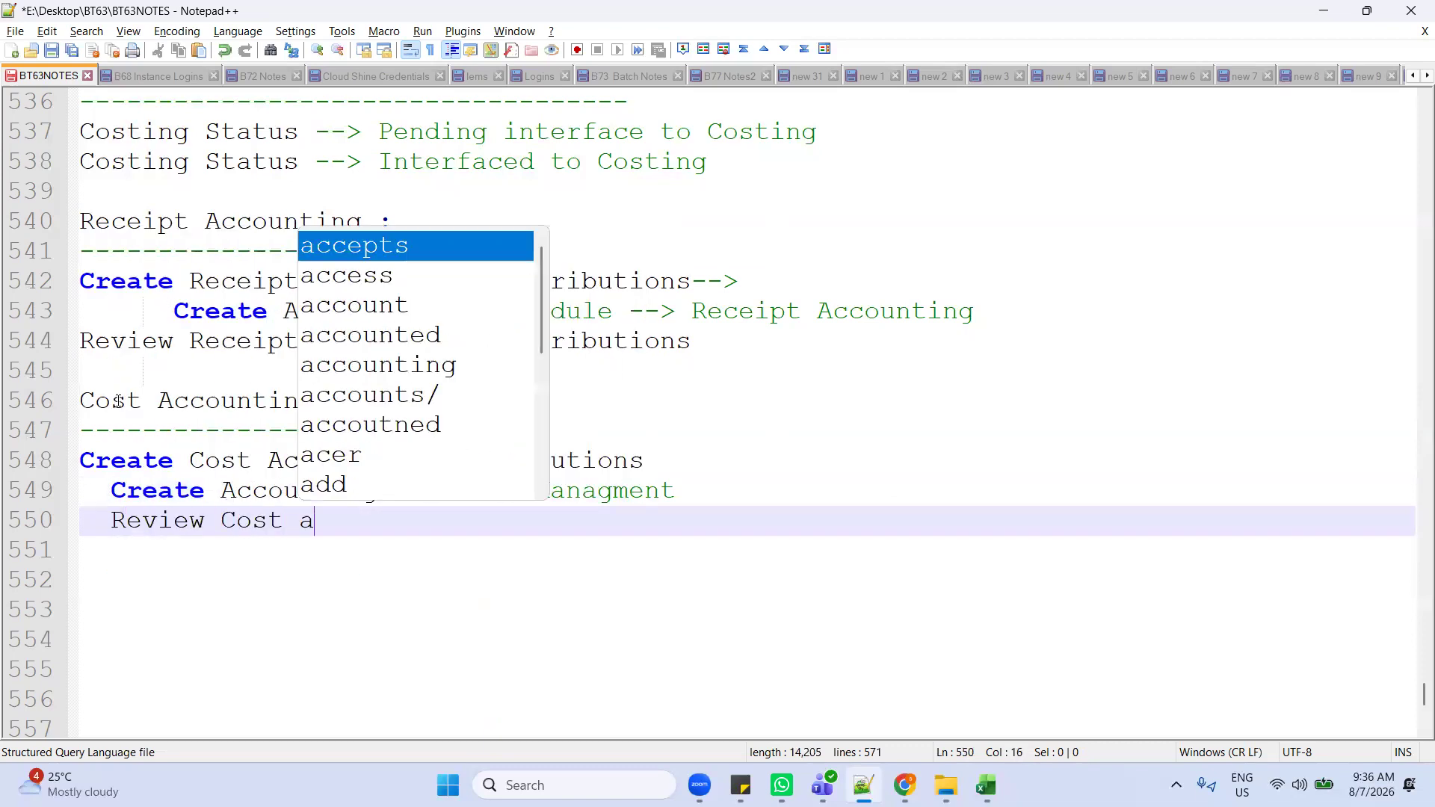
{"action": "type", "text": "ccounting d"}
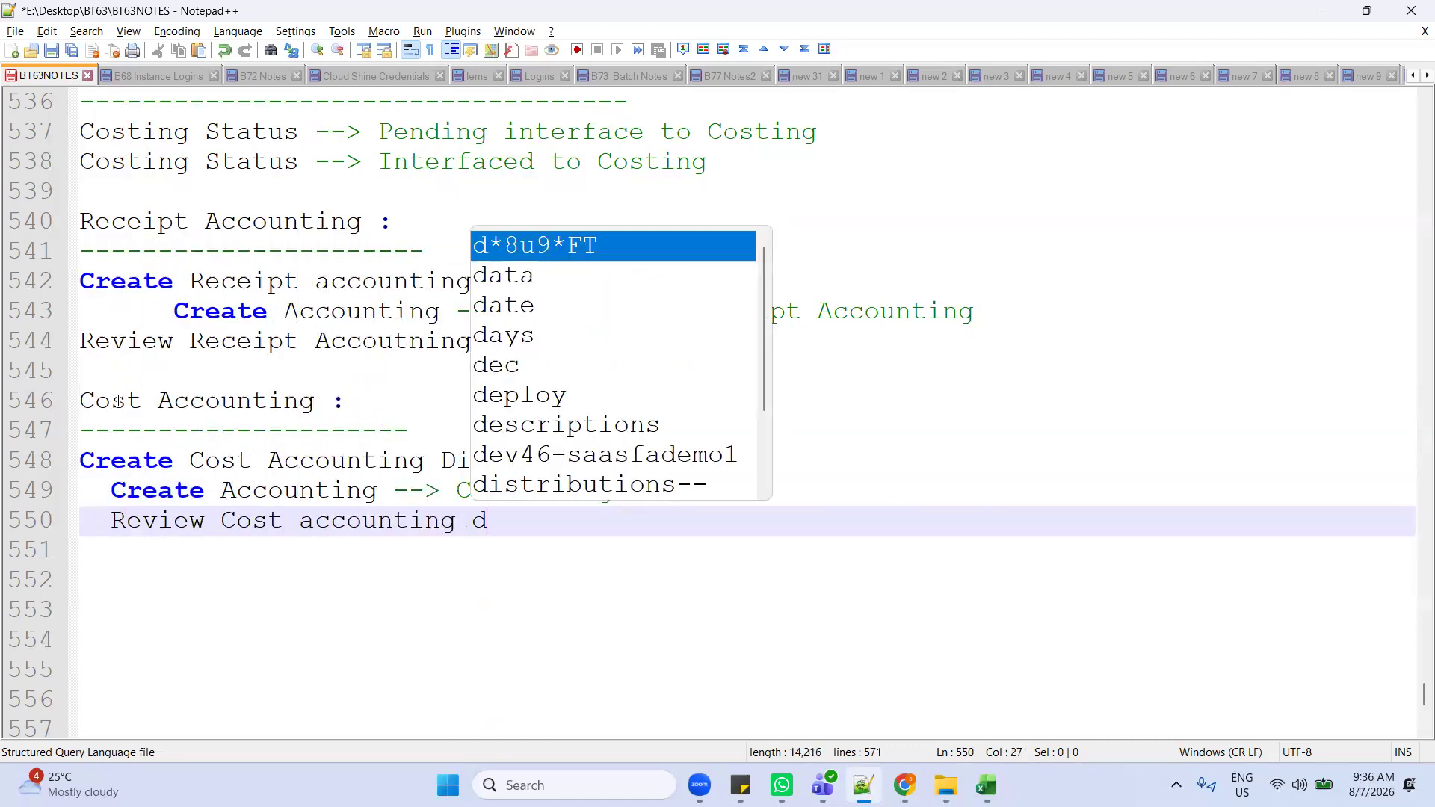
{"action": "type", "text": "istribu"}
{"action": "key", "text": "BackSpace"}
{"action": "key", "text": "BackSpace"}
{"action": "key", "text": "BackSpace"}
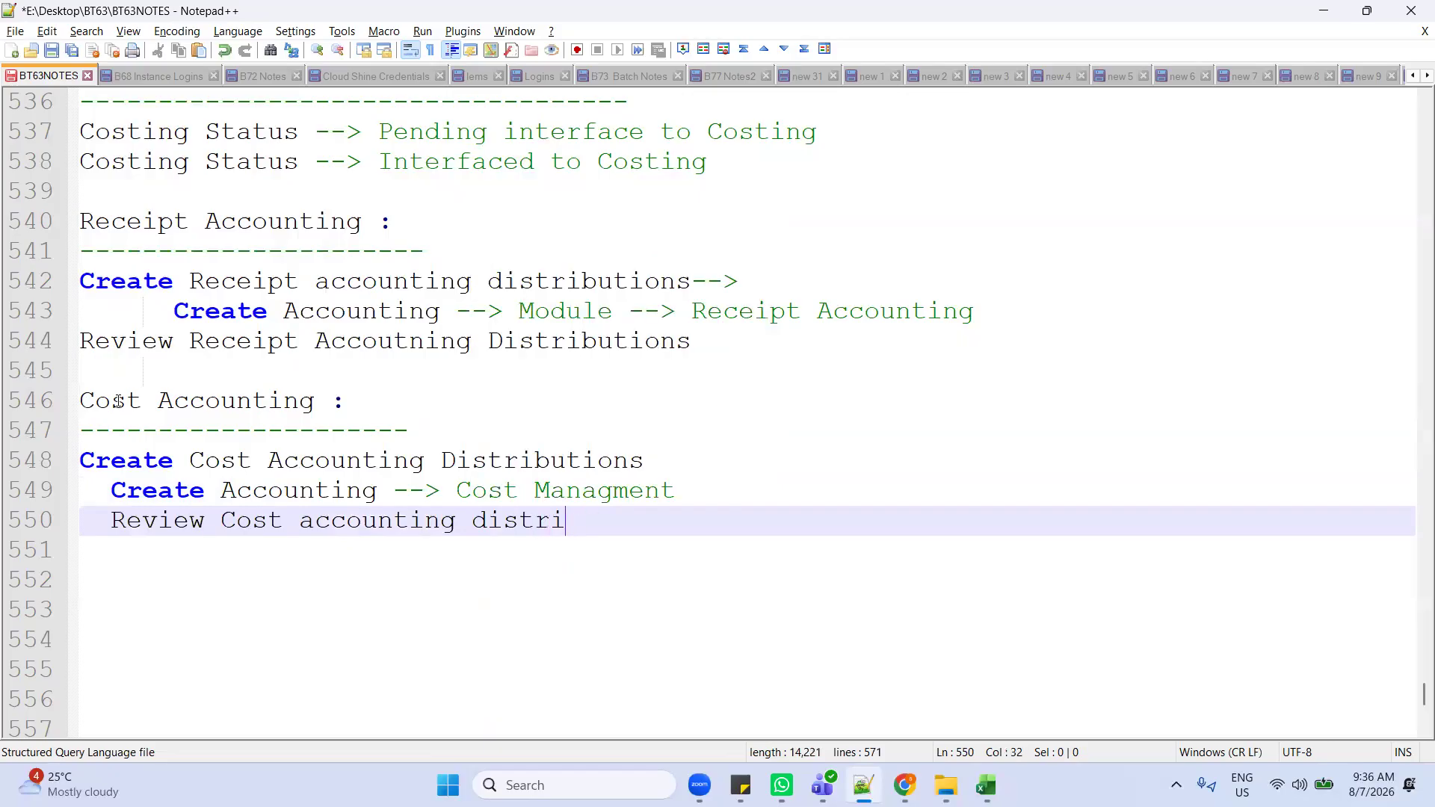
{"action": "type", "text": "ibutions "}
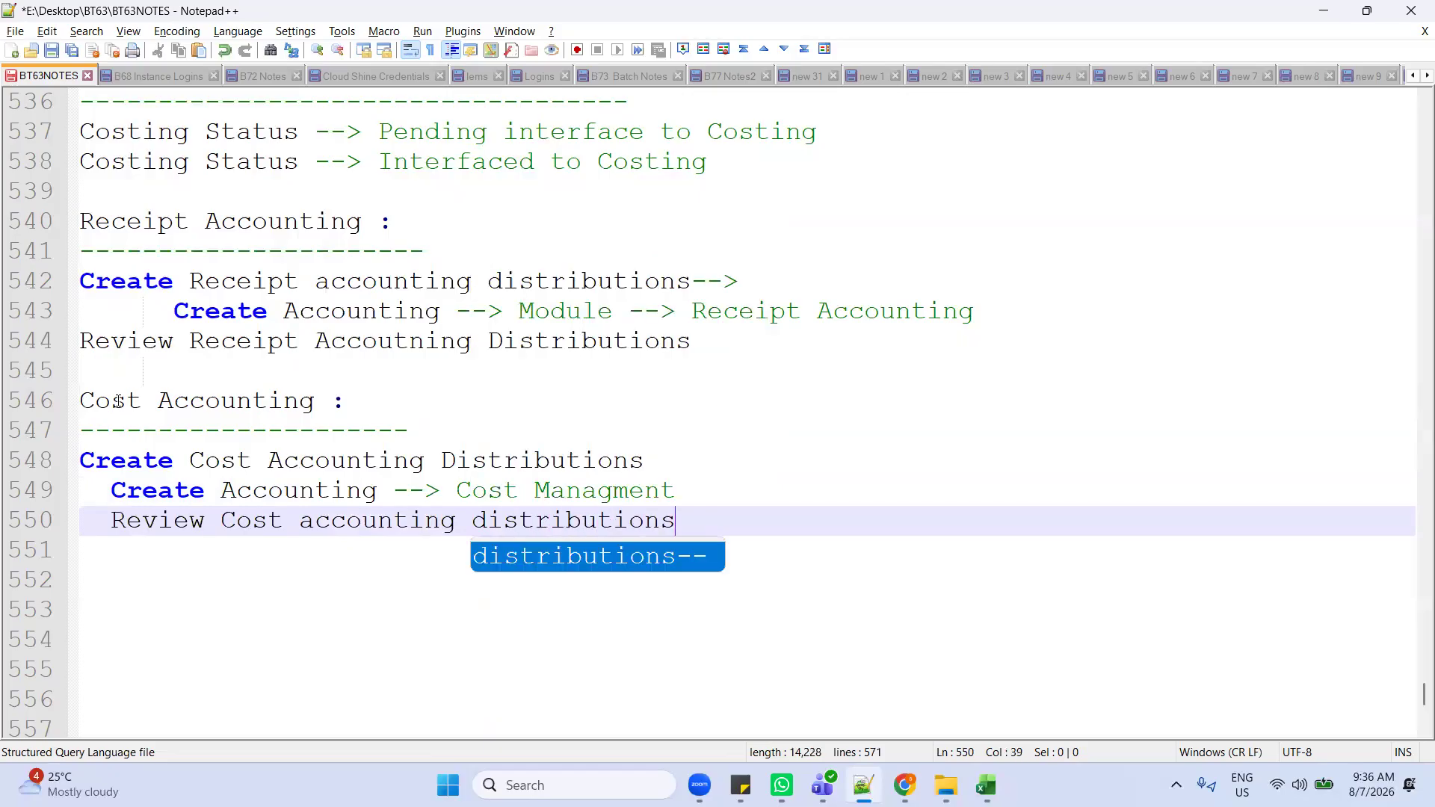
{"action": "type", "text": "-->"}
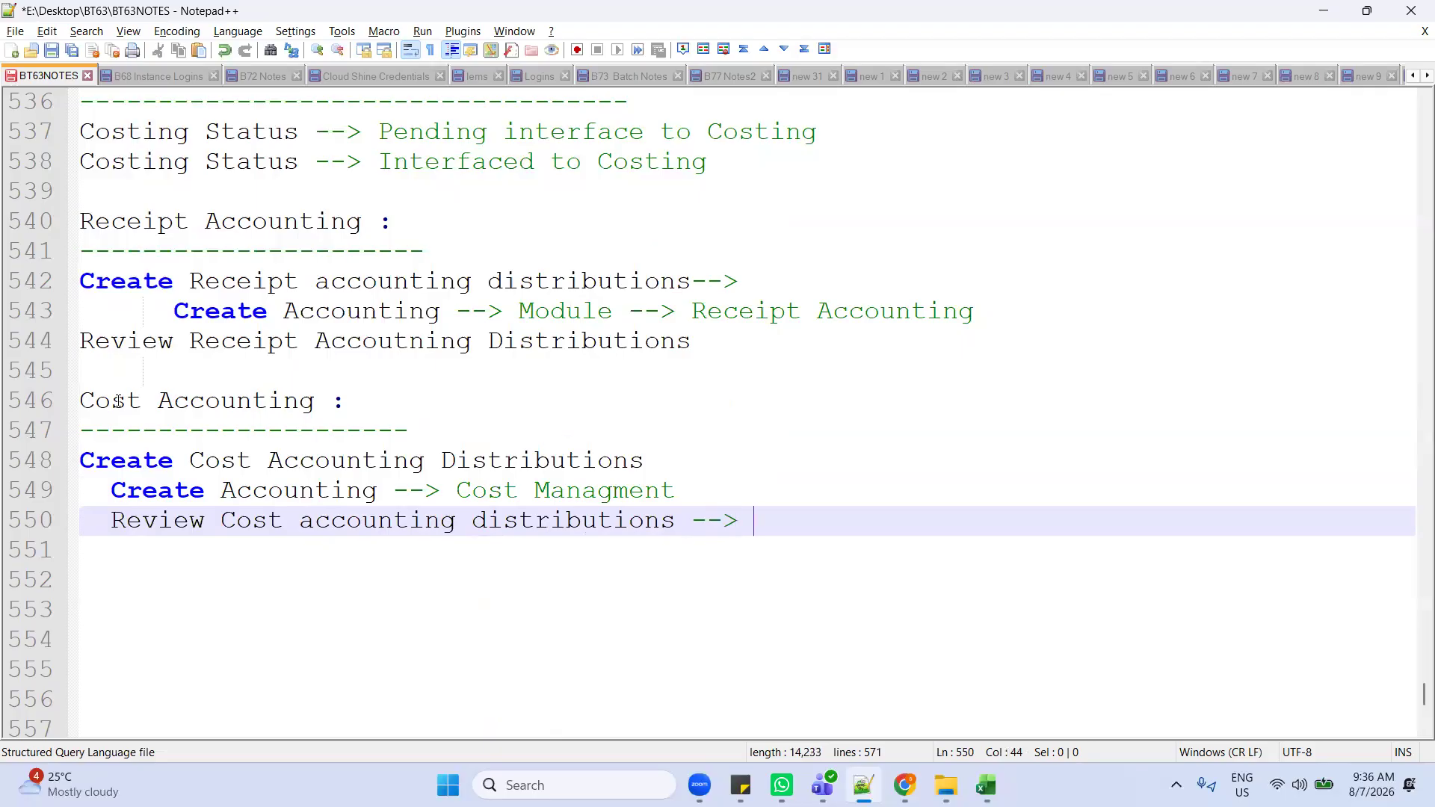
Step: Check the Receiving Inspection credit in E6 of the Excel workbook, then go back over the Cost Accounting lines in the notes
{"action": "key", "text": "alt+Tab"}
{"action": "left_click", "coordinate": [397, 352]}
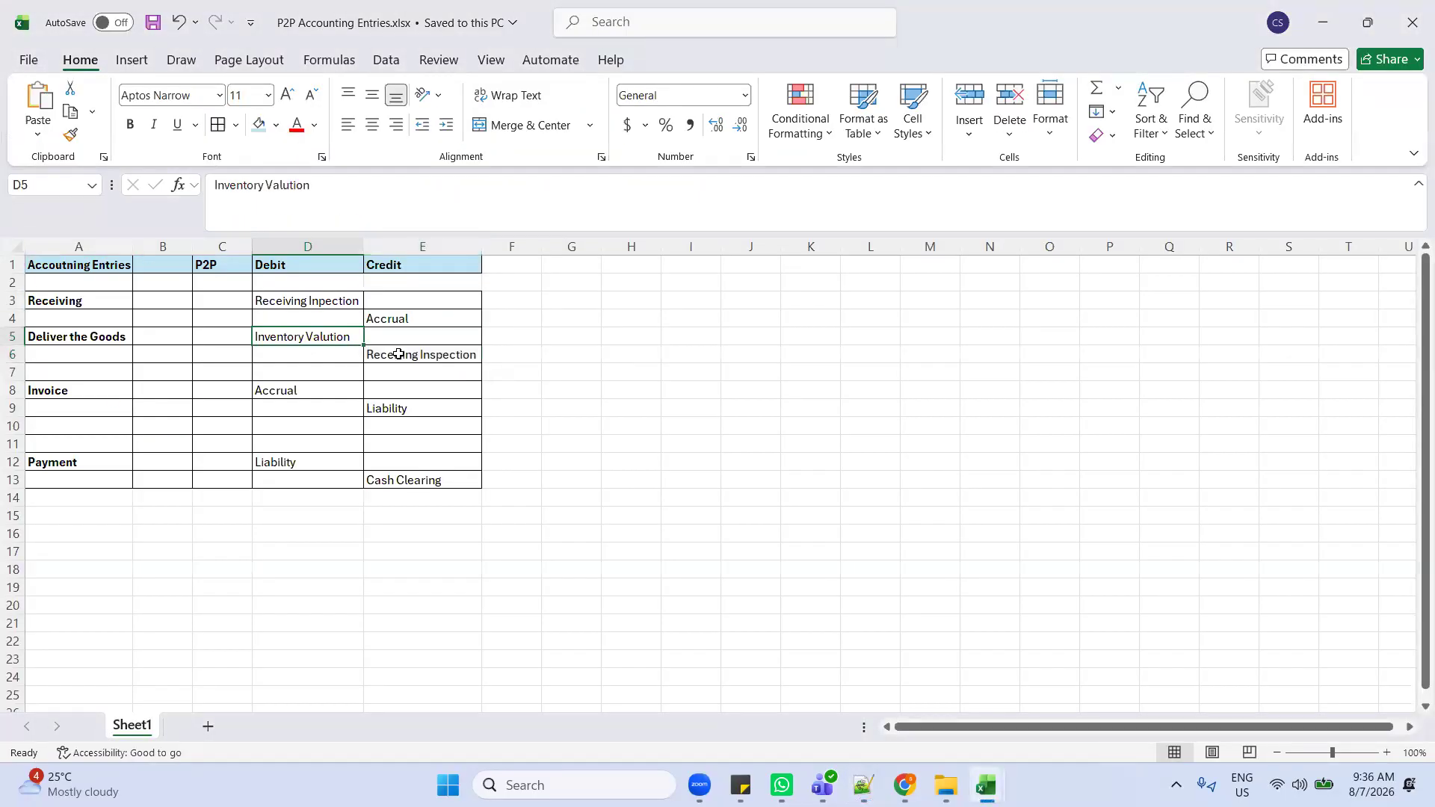
{"action": "key", "text": "alt+Tab"}
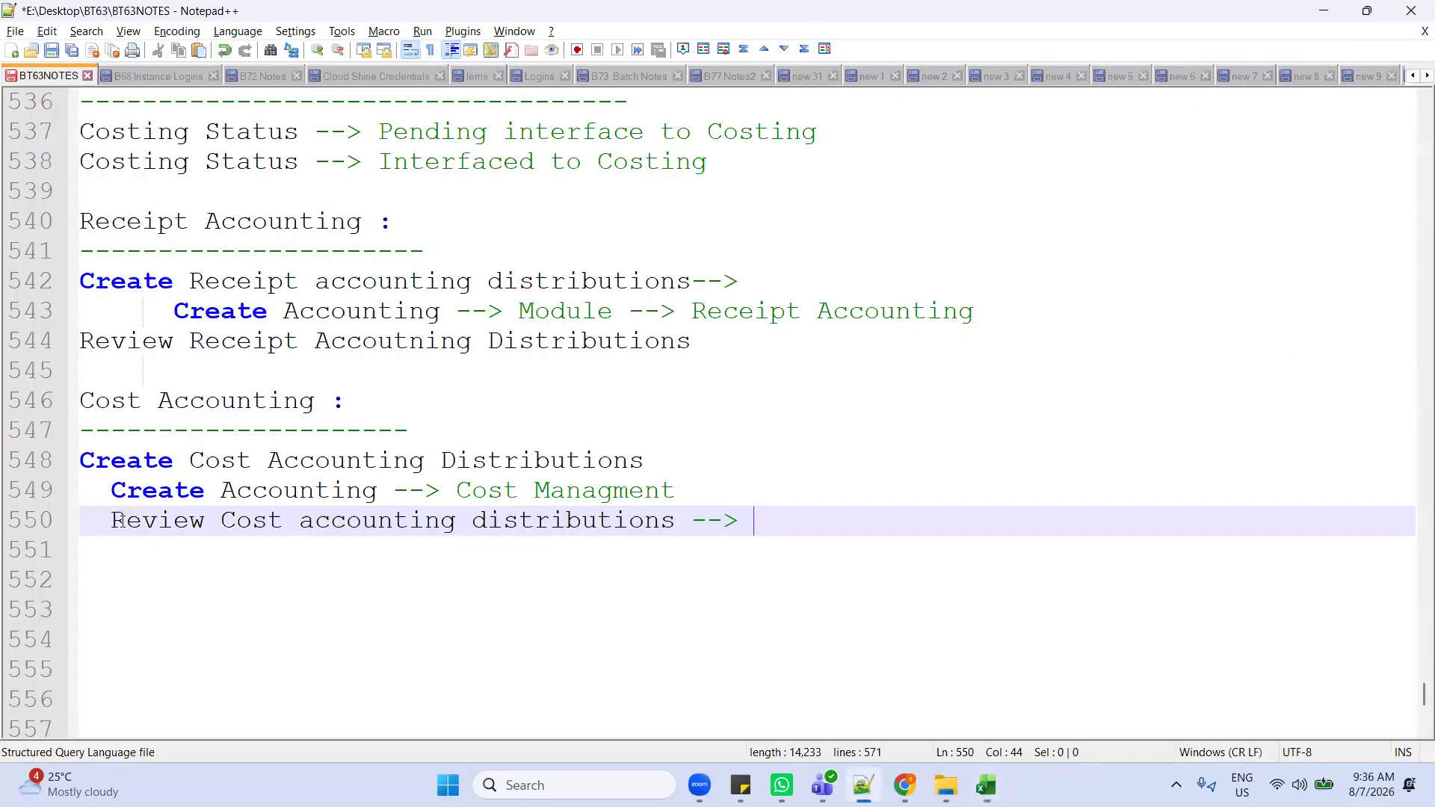
{"action": "double_click", "coordinate": [292, 490]}
{"action": "left_click", "coordinate": [179, 539]}
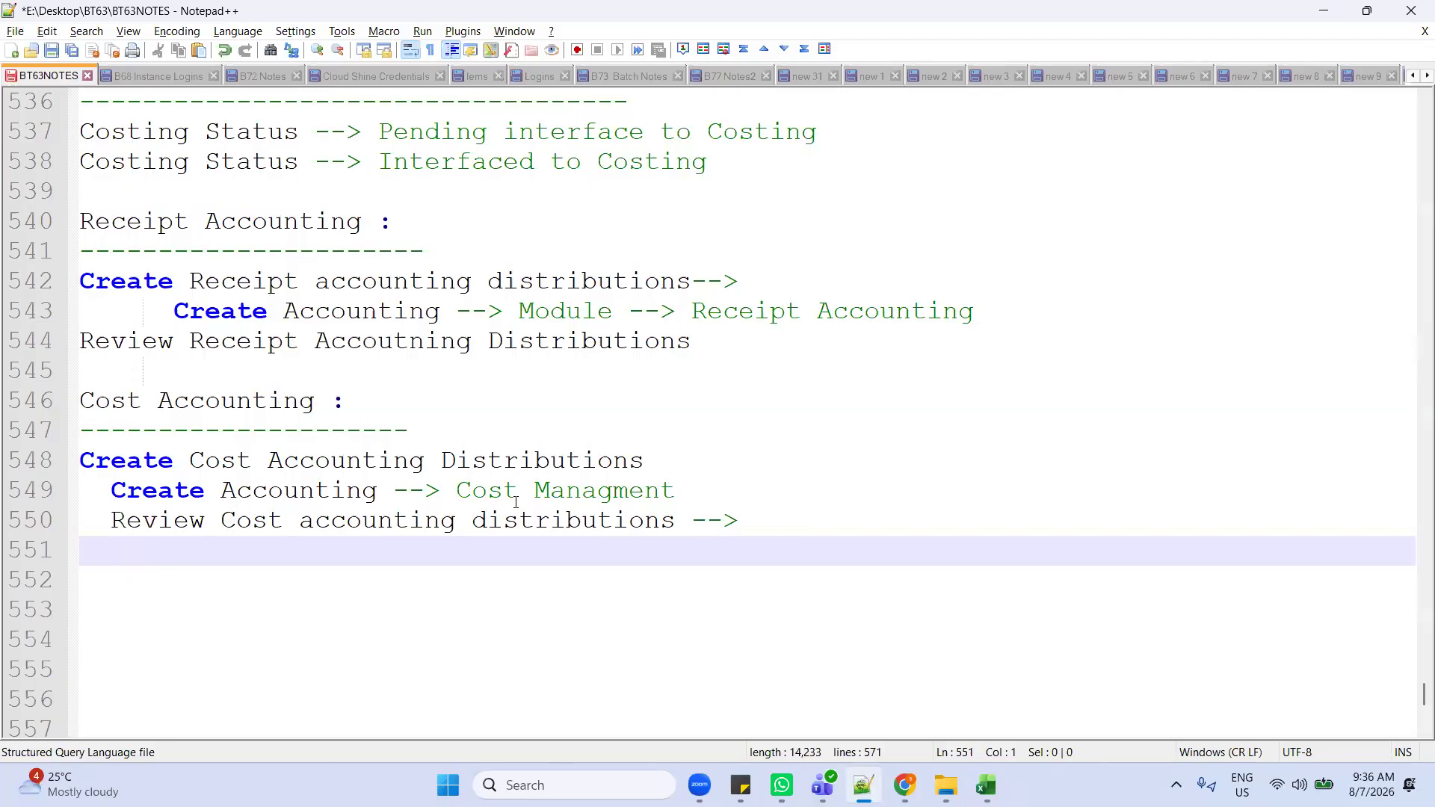
Step: Reduce the notes' text size slightly and review the costing sections, highlighting the "Interfaced to Costing" status
{"action": "scroll", "coordinate": [516, 502], "scroll_direction": "up", "scroll_amount": 1}
{"action": "scroll", "coordinate": [516, 503], "scroll_direction": "up", "scroll_amount": 1}
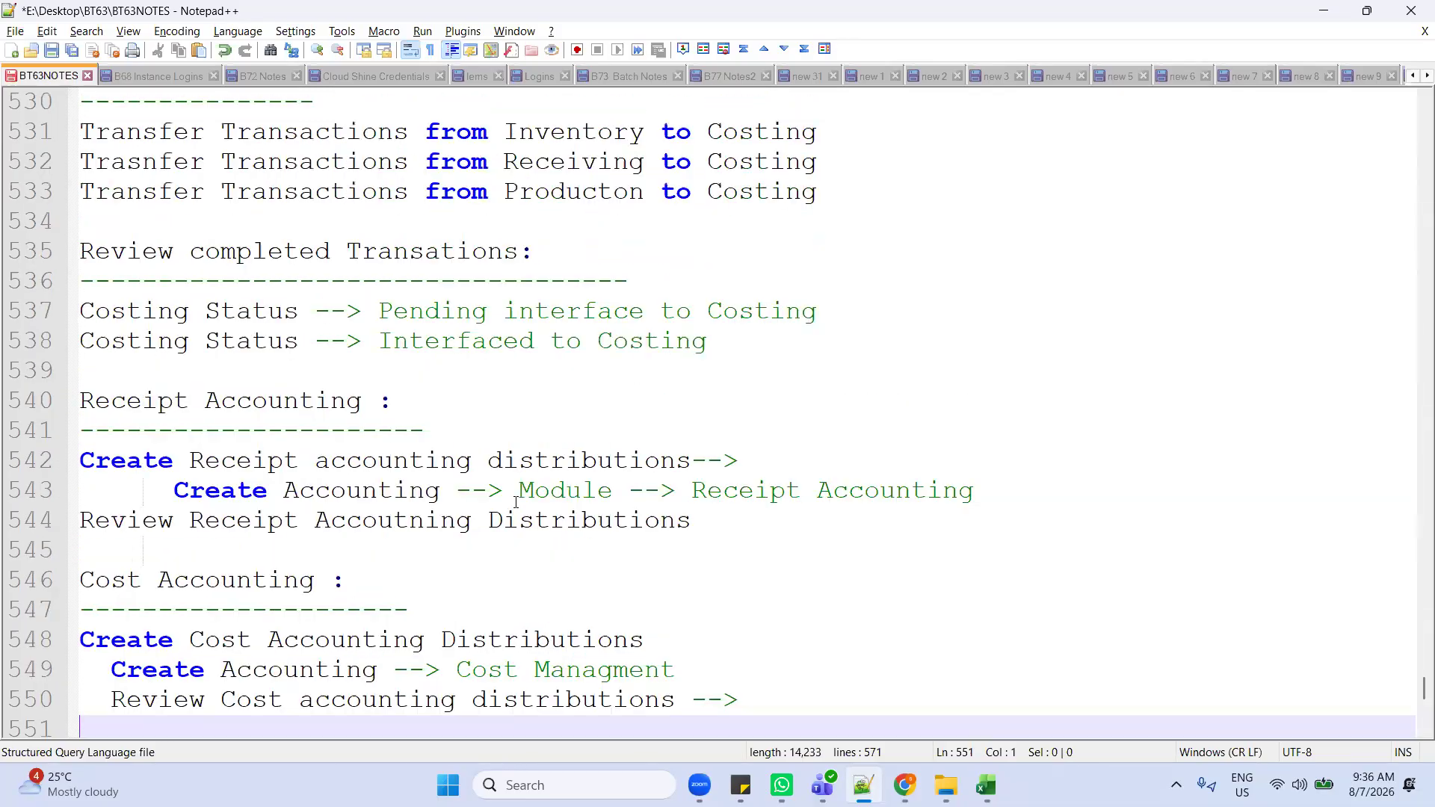
{"action": "scroll", "coordinate": [516, 503], "scroll_direction": "up", "scroll_amount": 1}
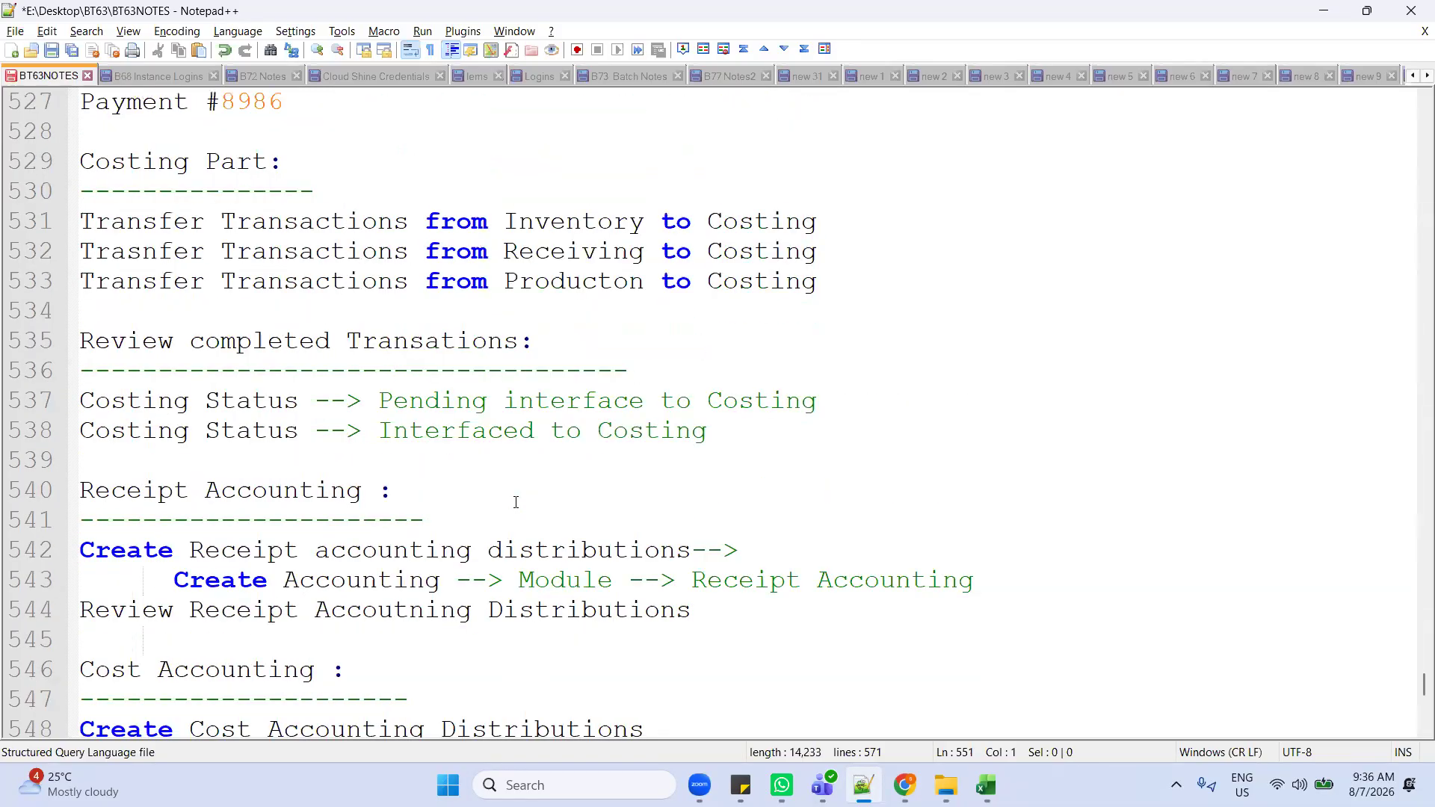
{"action": "scroll", "coordinate": [516, 502], "scroll_direction": "down", "scroll_amount": 1, "text": "ctrl"}
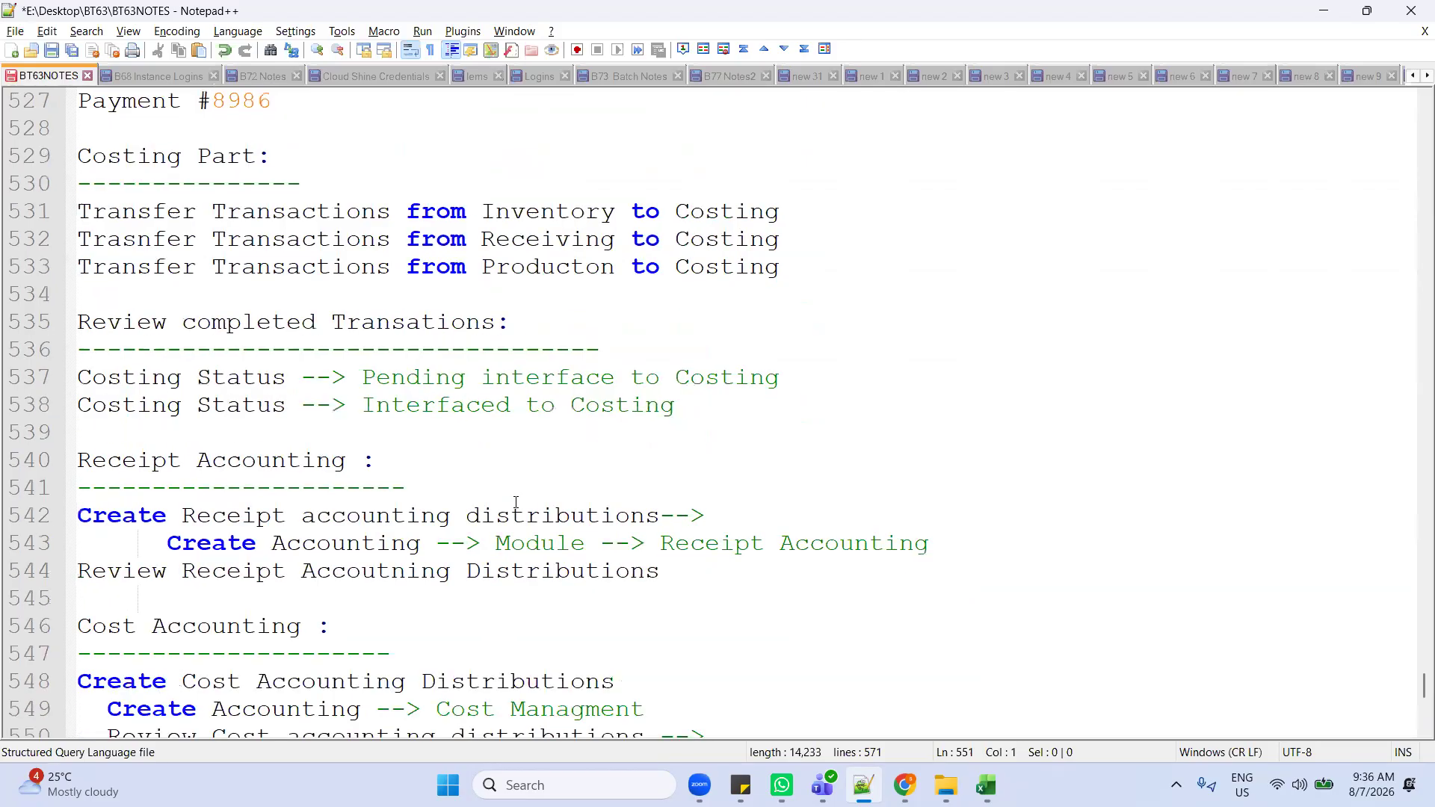
{"action": "scroll", "coordinate": [516, 502], "scroll_direction": "down", "scroll_amount": 1, "text": "ctrl"}
{"action": "scroll", "coordinate": [516, 503], "scroll_direction": "down", "scroll_amount": 1}
{"action": "scroll", "coordinate": [516, 502], "scroll_direction": "up", "scroll_amount": 1}
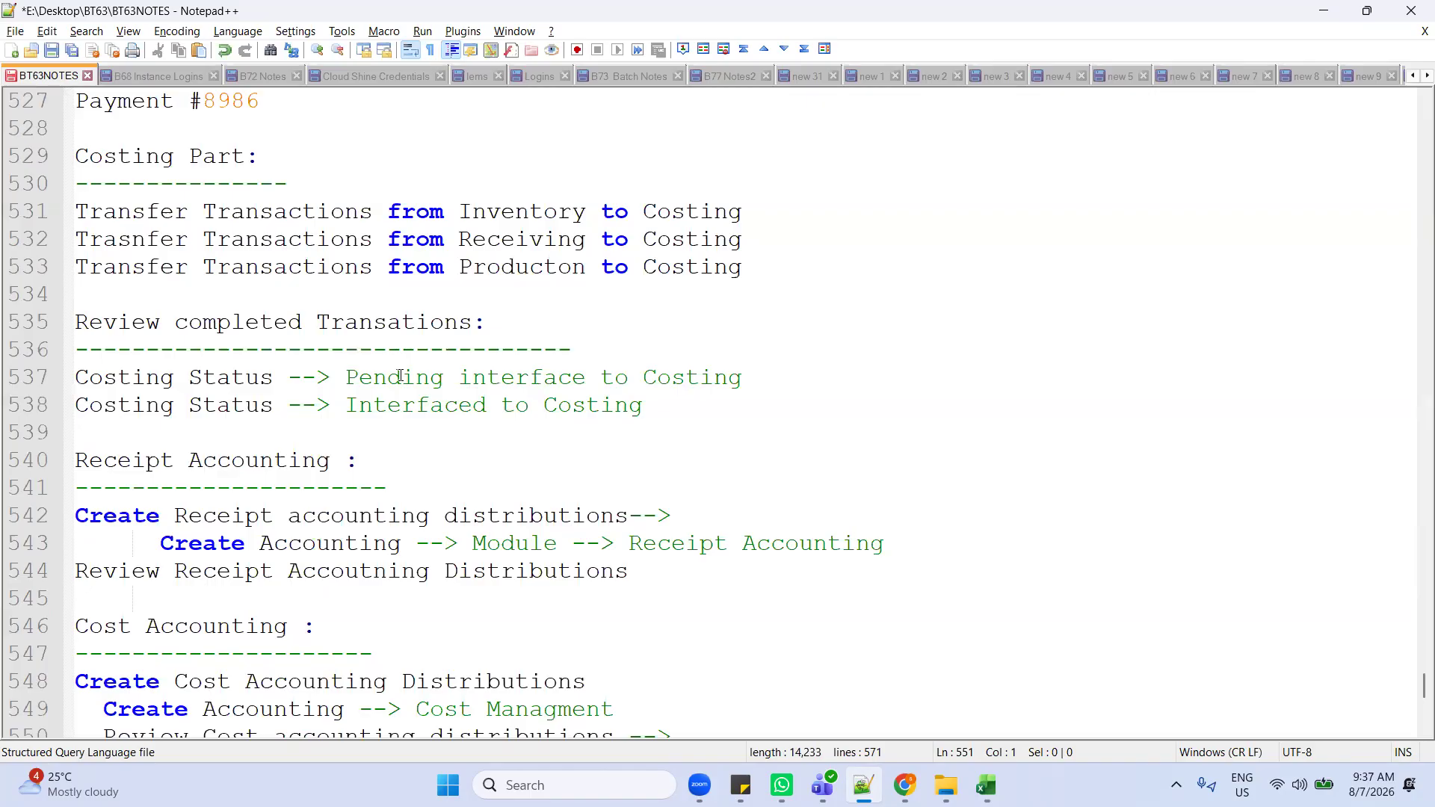
{"action": "left_click_drag", "start_coordinate": [347, 406], "coordinate": [649, 417]}
{"action": "scroll", "coordinate": [649, 416], "scroll_direction": "down", "scroll_amount": 1}
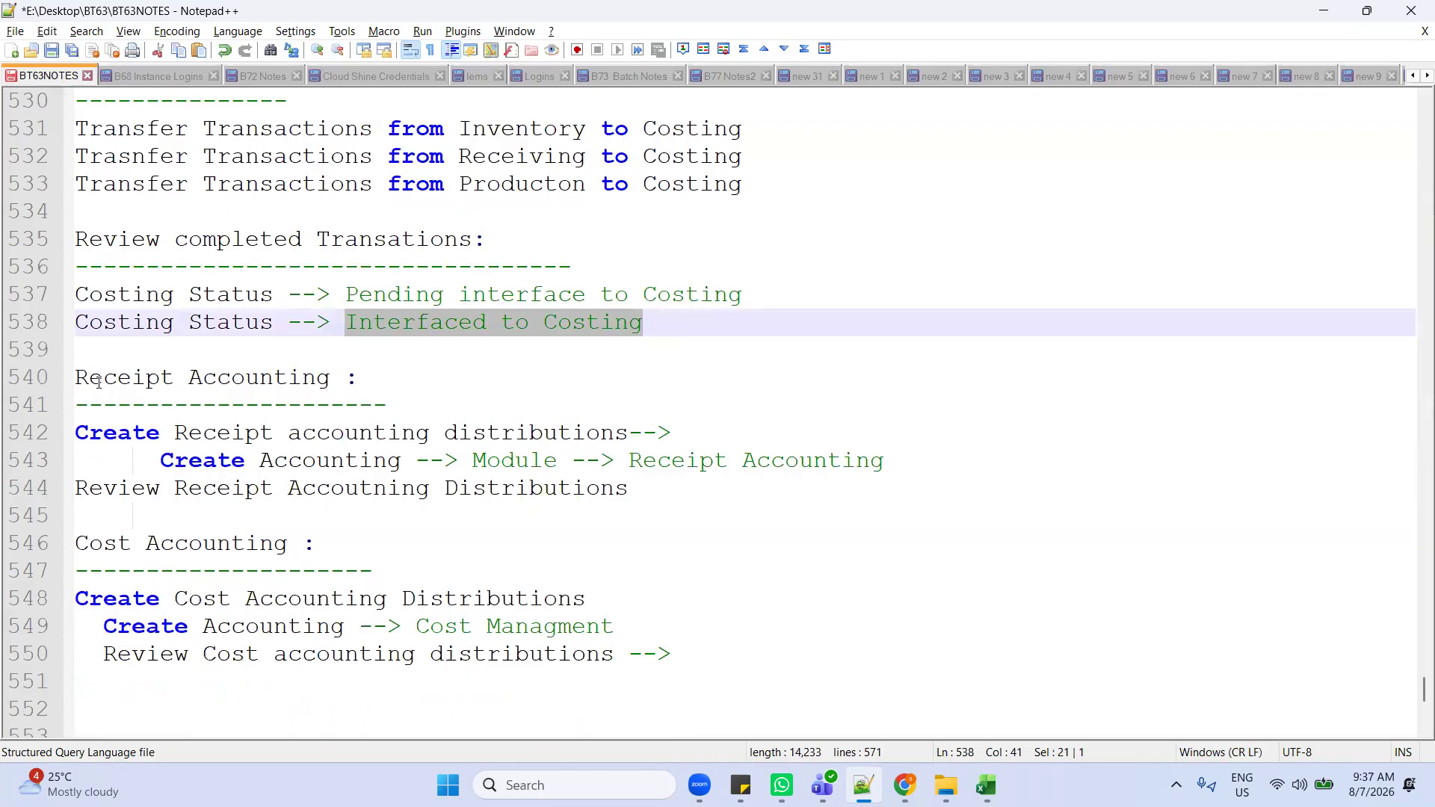
Step: Review the Receipt Accounting section by highlighting its heading, the create lines and the review distributions line
{"action": "left_click_drag", "start_coordinate": [76, 379], "coordinate": [345, 380]}
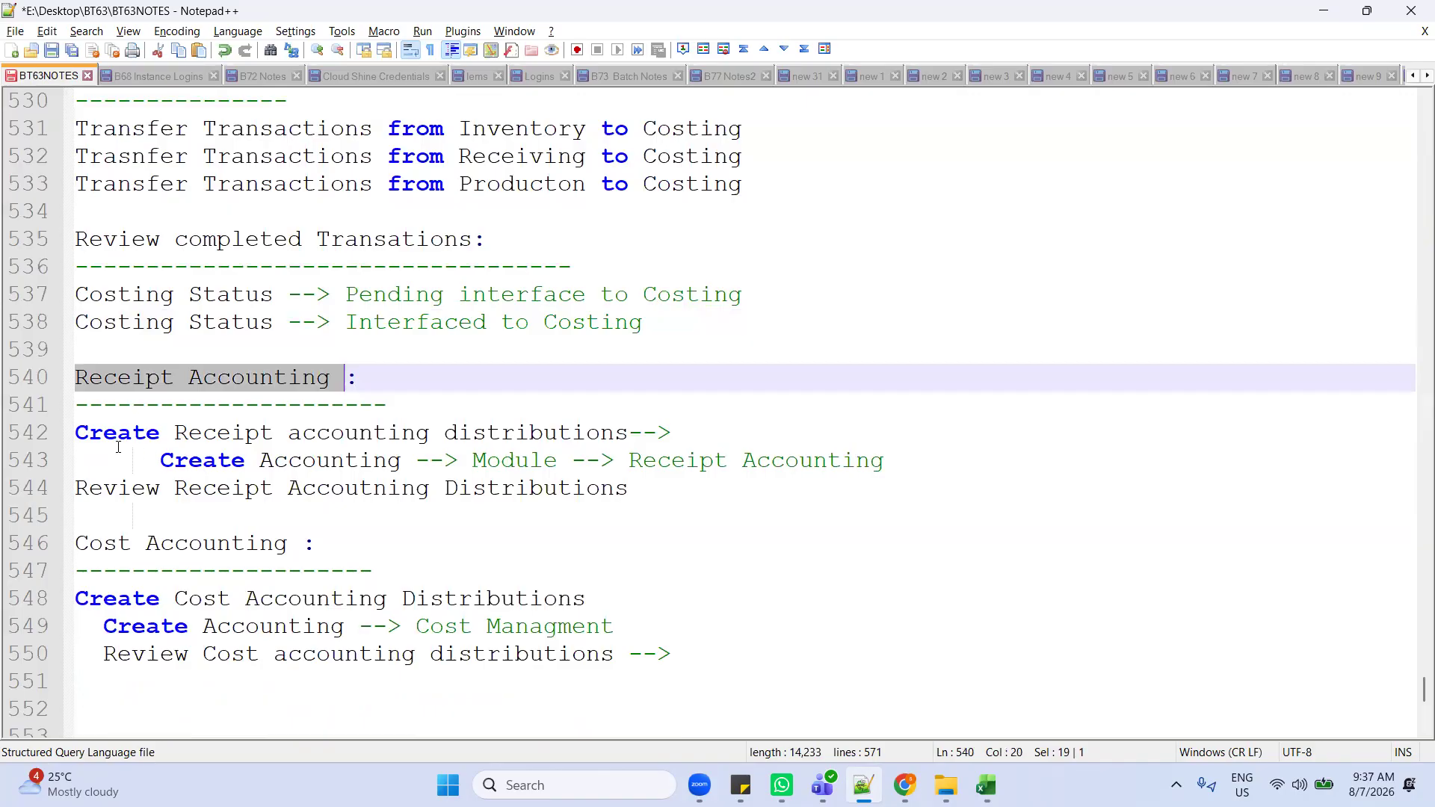
{"action": "left_click_drag", "start_coordinate": [88, 433], "coordinate": [648, 439]}
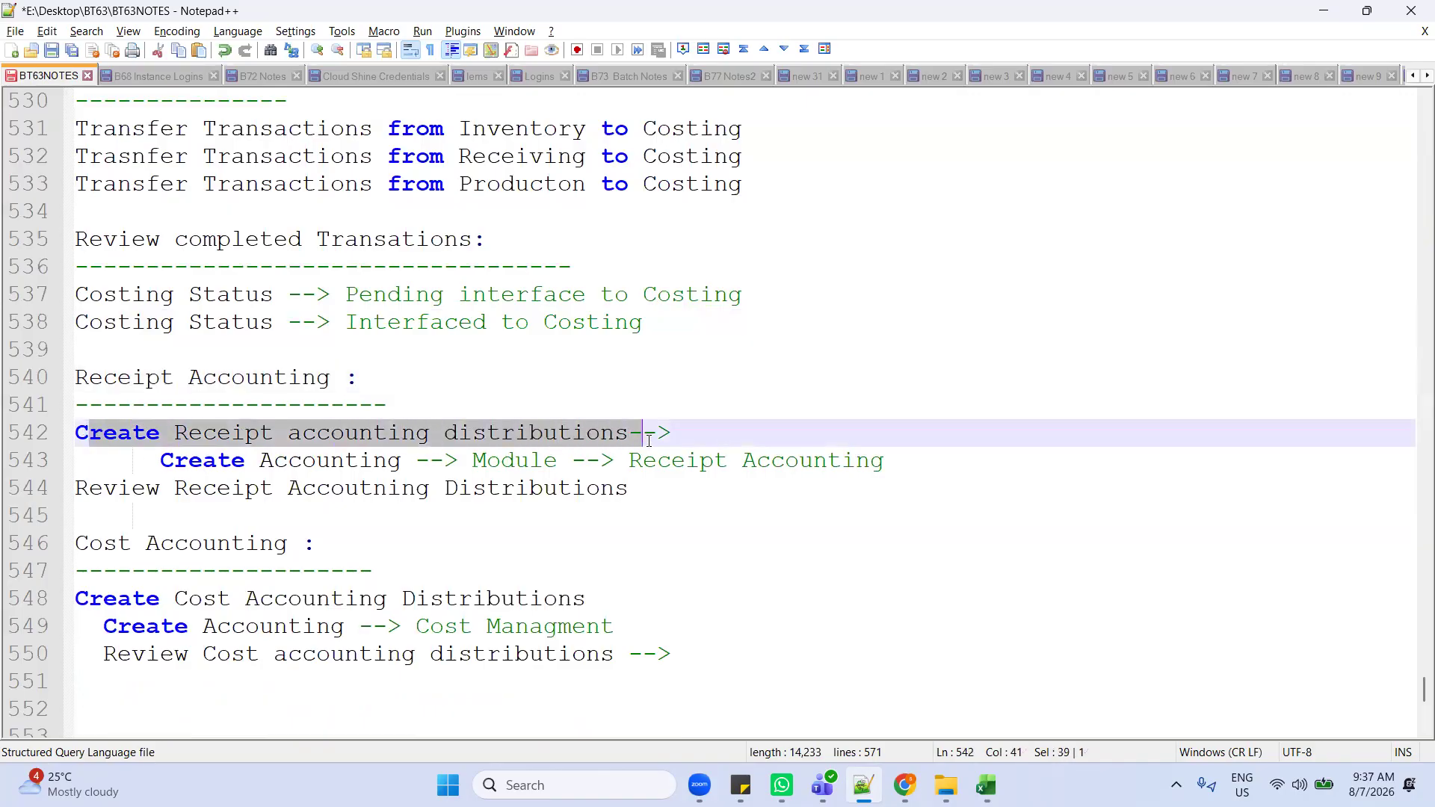
{"action": "left_click", "coordinate": [159, 465]}
{"action": "left_click_drag", "start_coordinate": [629, 461], "coordinate": [894, 463]}
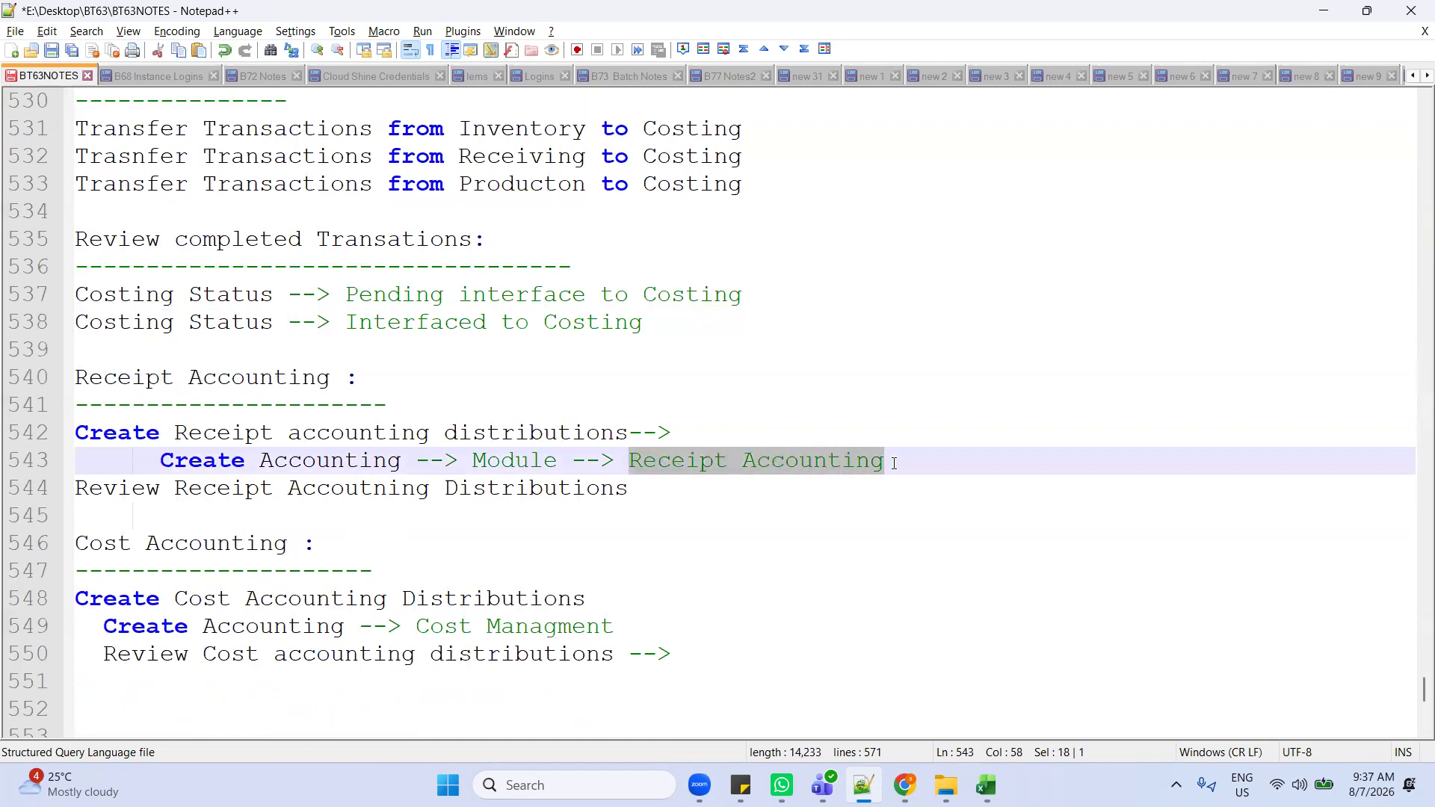
{"action": "left_click_drag", "start_coordinate": [83, 490], "coordinate": [548, 489]}
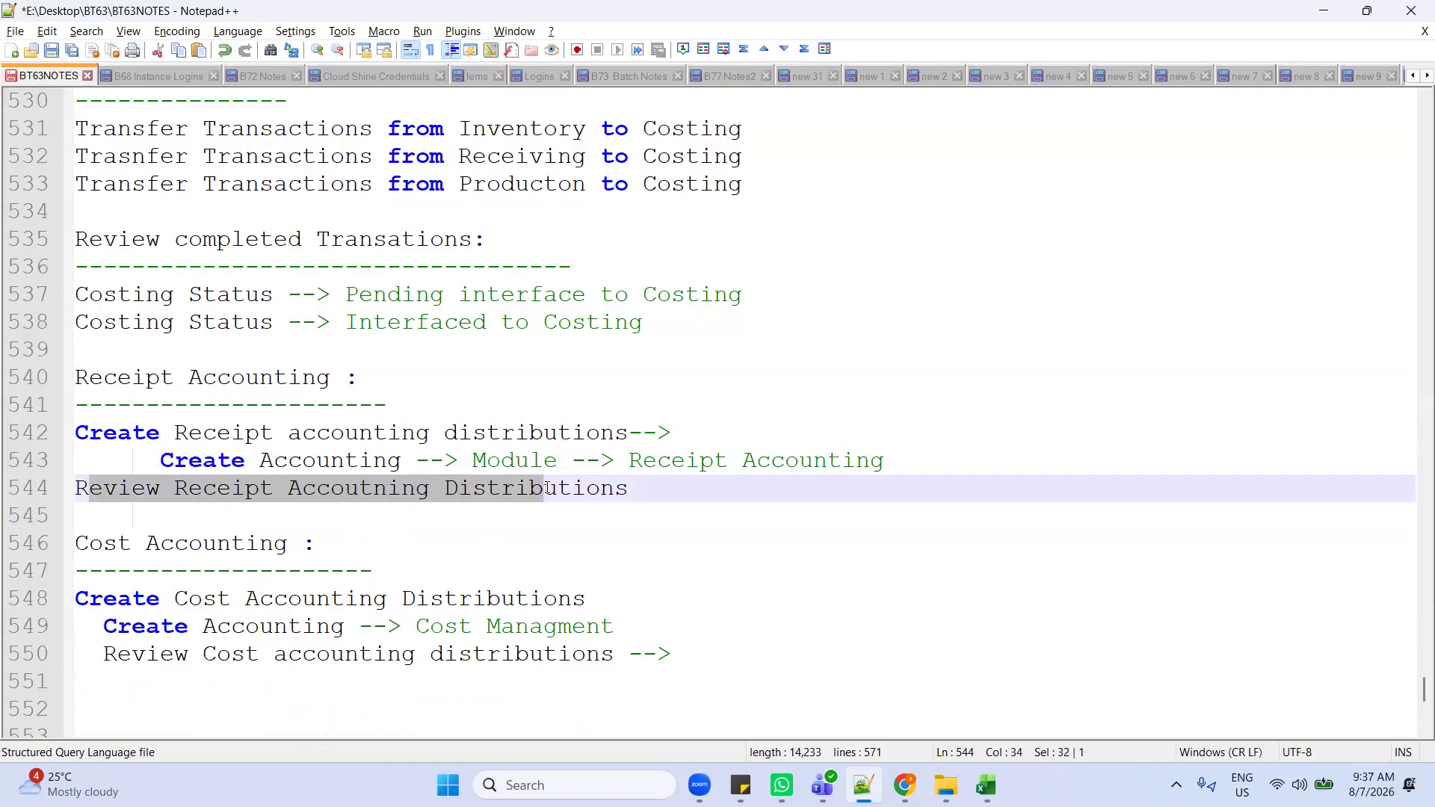
Step: Check the Deliver the Goods entry in A5 of the P2P accounting entries workbook, then return to the notes
{"action": "key", "text": "alt+Tab"}
{"action": "key", "text": "alt+Tab"}
{"action": "scroll", "coordinate": [287, 396], "scroll_direction": "down", "scroll_amount": 2}
{"action": "key", "text": "alt+Tab"}
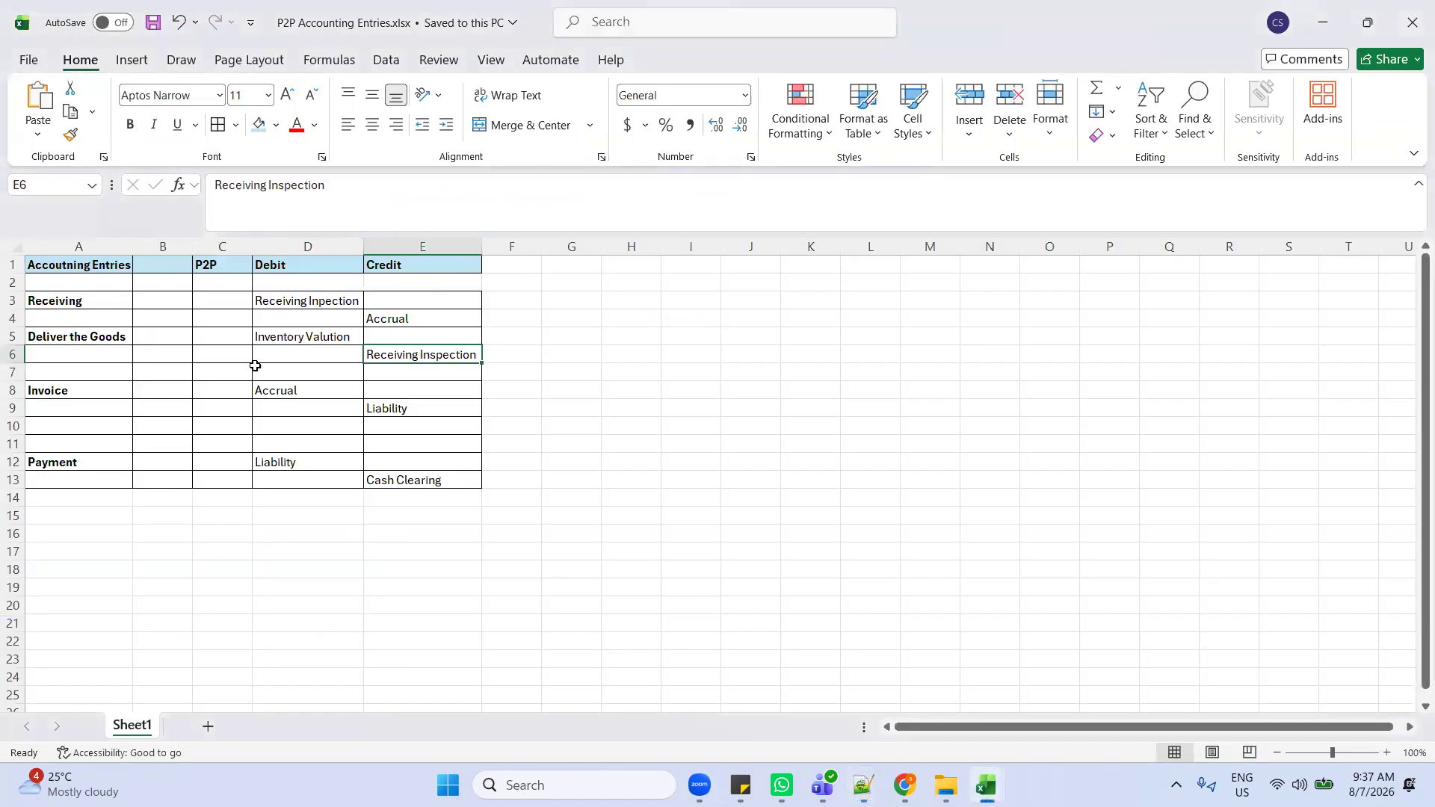
{"action": "left_click", "coordinate": [142, 332]}
{"action": "left_click", "coordinate": [116, 337]}
{"action": "key", "text": "alt+Tab"}
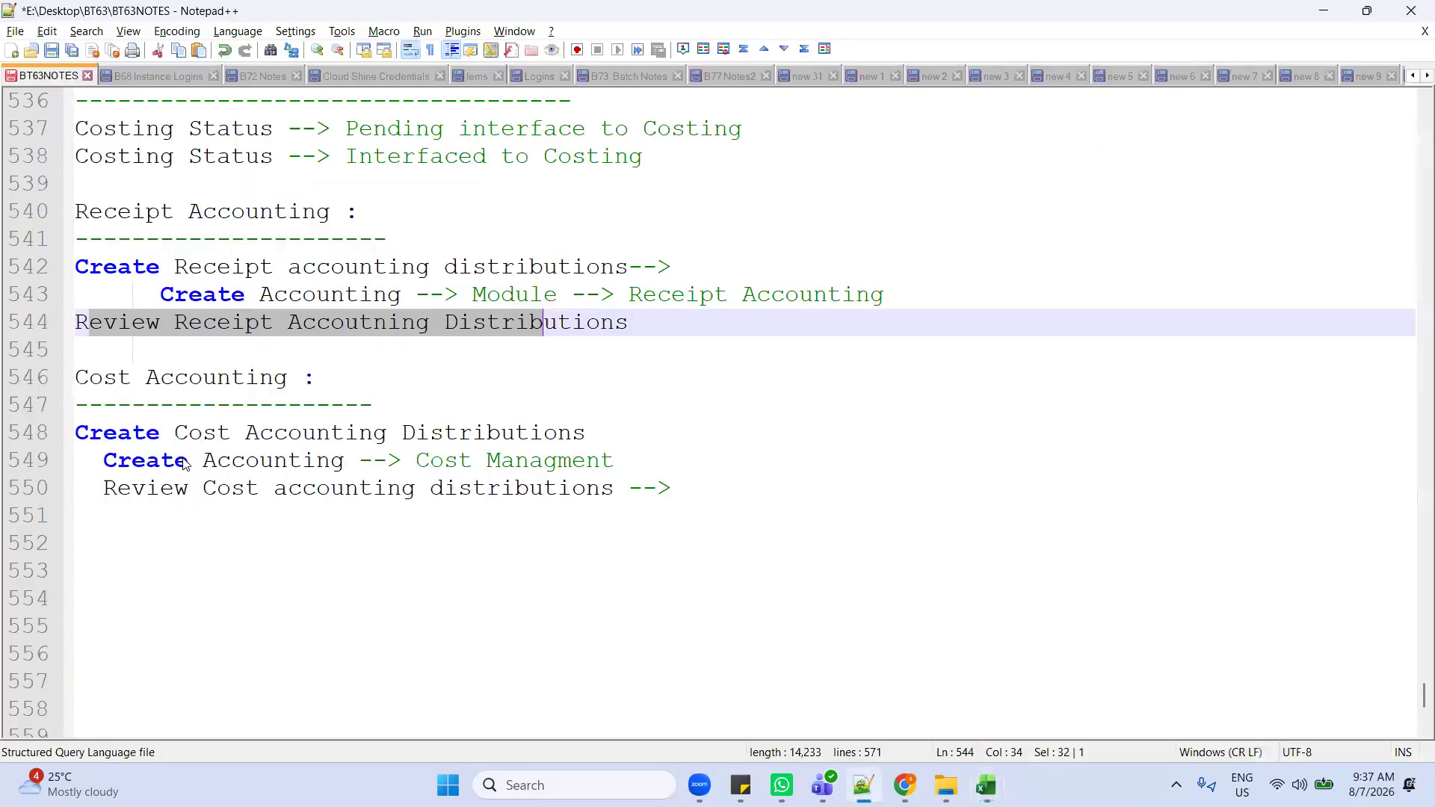
Step: Review the Cost Accounting section of the notes by highlighting its heading, the create lines and the review distributions line
{"action": "left_click_drag", "start_coordinate": [315, 378], "coordinate": [146, 378]}
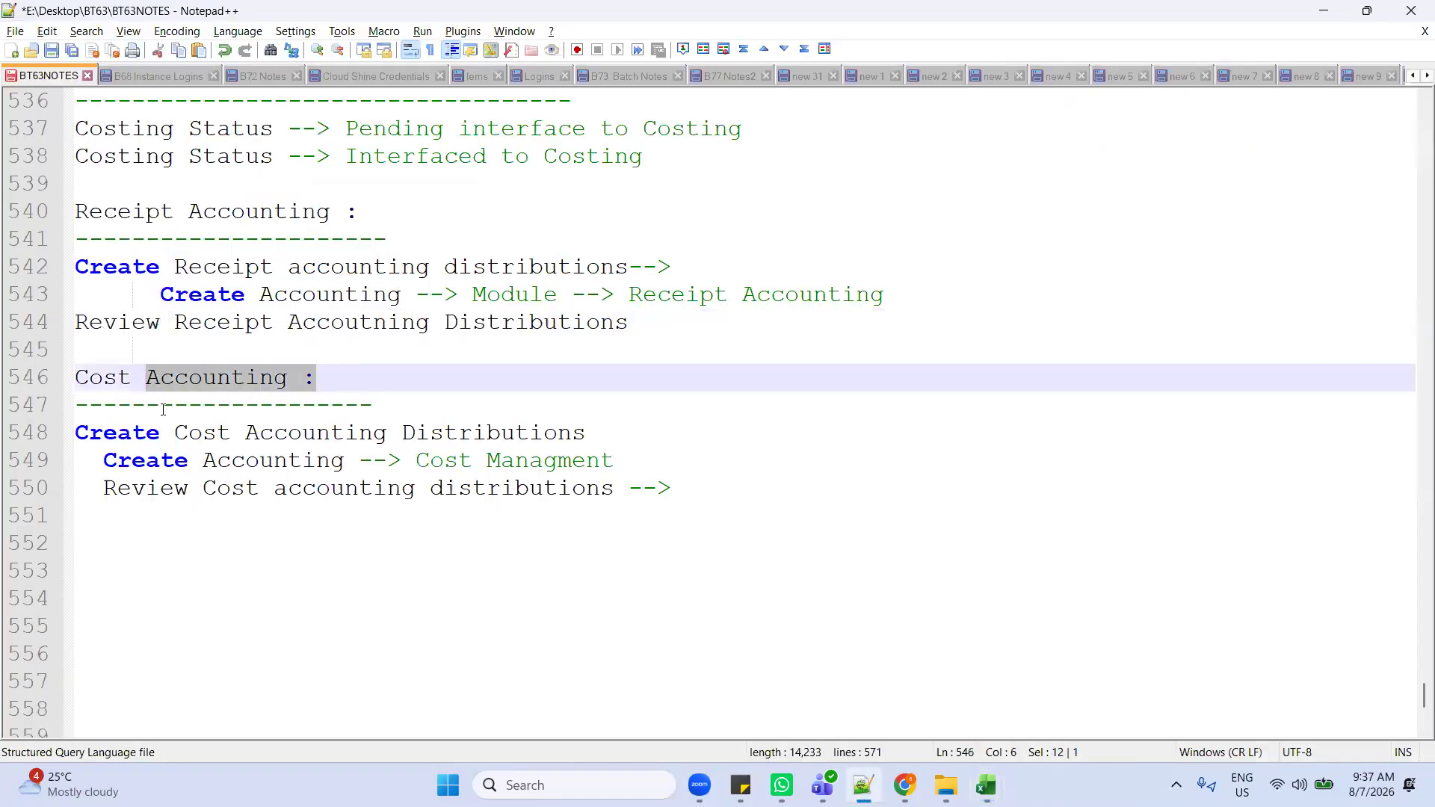
{"action": "left_click_drag", "start_coordinate": [91, 432], "coordinate": [532, 420]}
{"action": "left_click", "coordinate": [623, 420]}
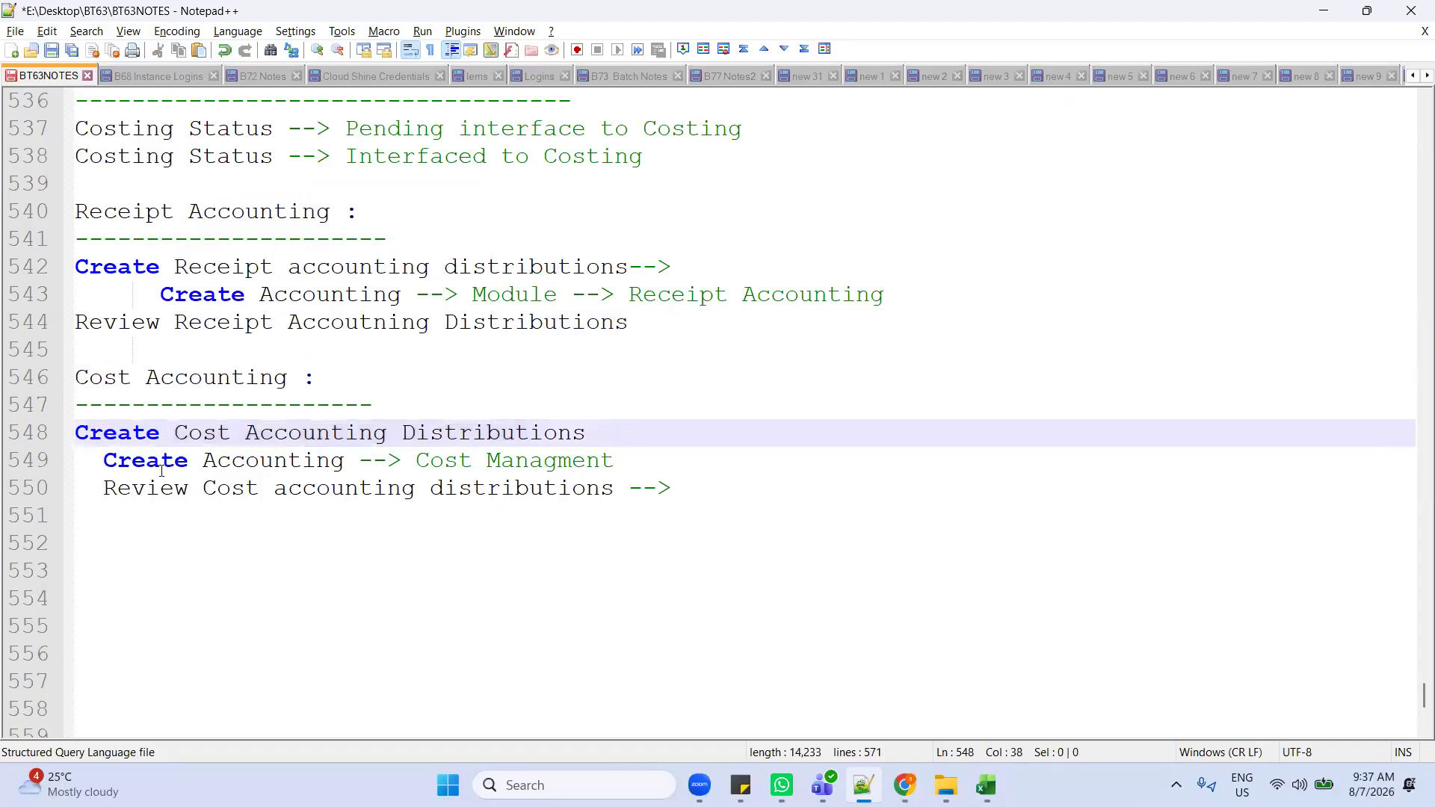
{"action": "left_click_drag", "start_coordinate": [105, 462], "coordinate": [332, 463]}
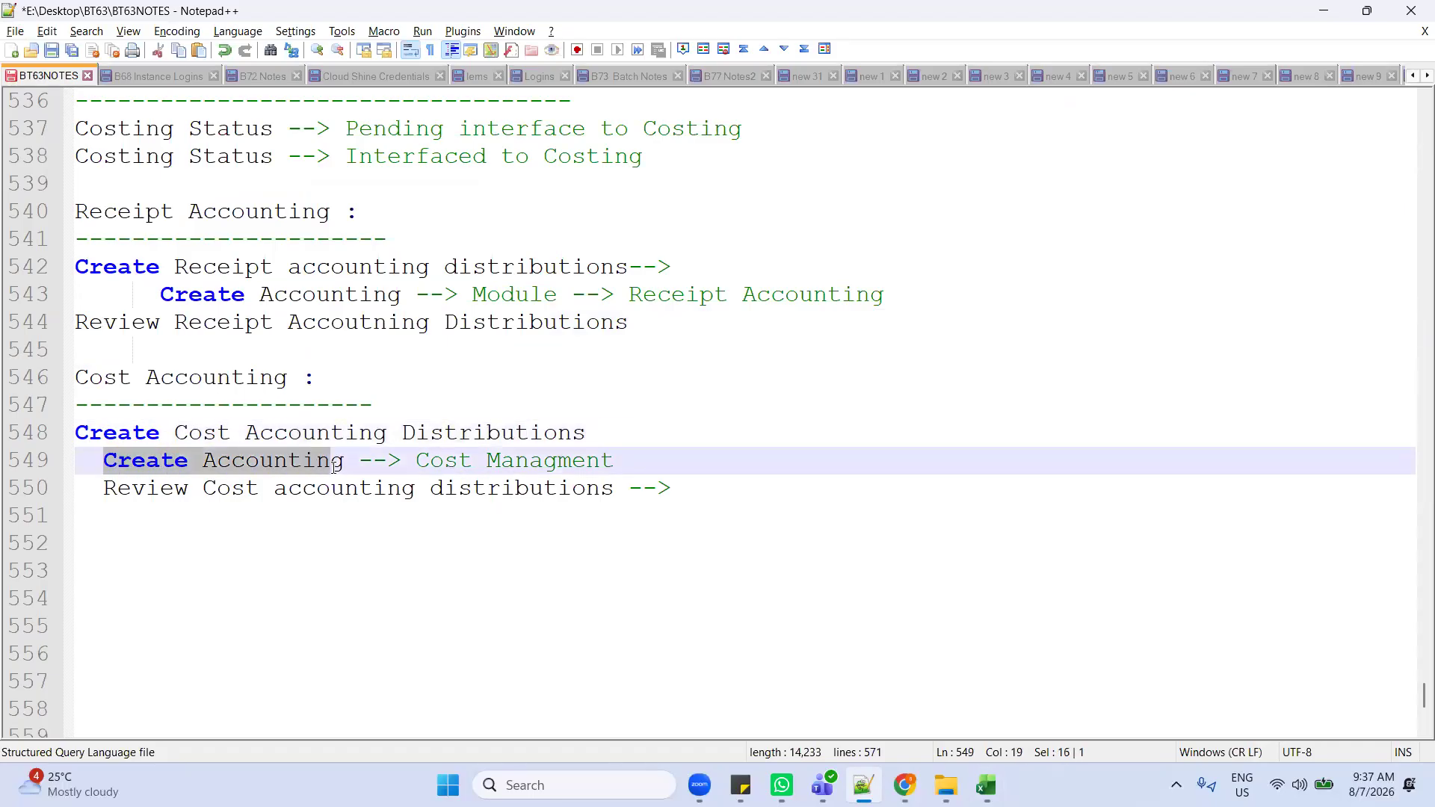
{"action": "left_click", "coordinate": [196, 534]}
{"action": "left_click_drag", "start_coordinate": [91, 490], "coordinate": [610, 493]}
Step: Consult the P2P accounting entries workbook again, then go back over the Costing Part section in the notes
{"action": "key", "text": "alt+Tab"}
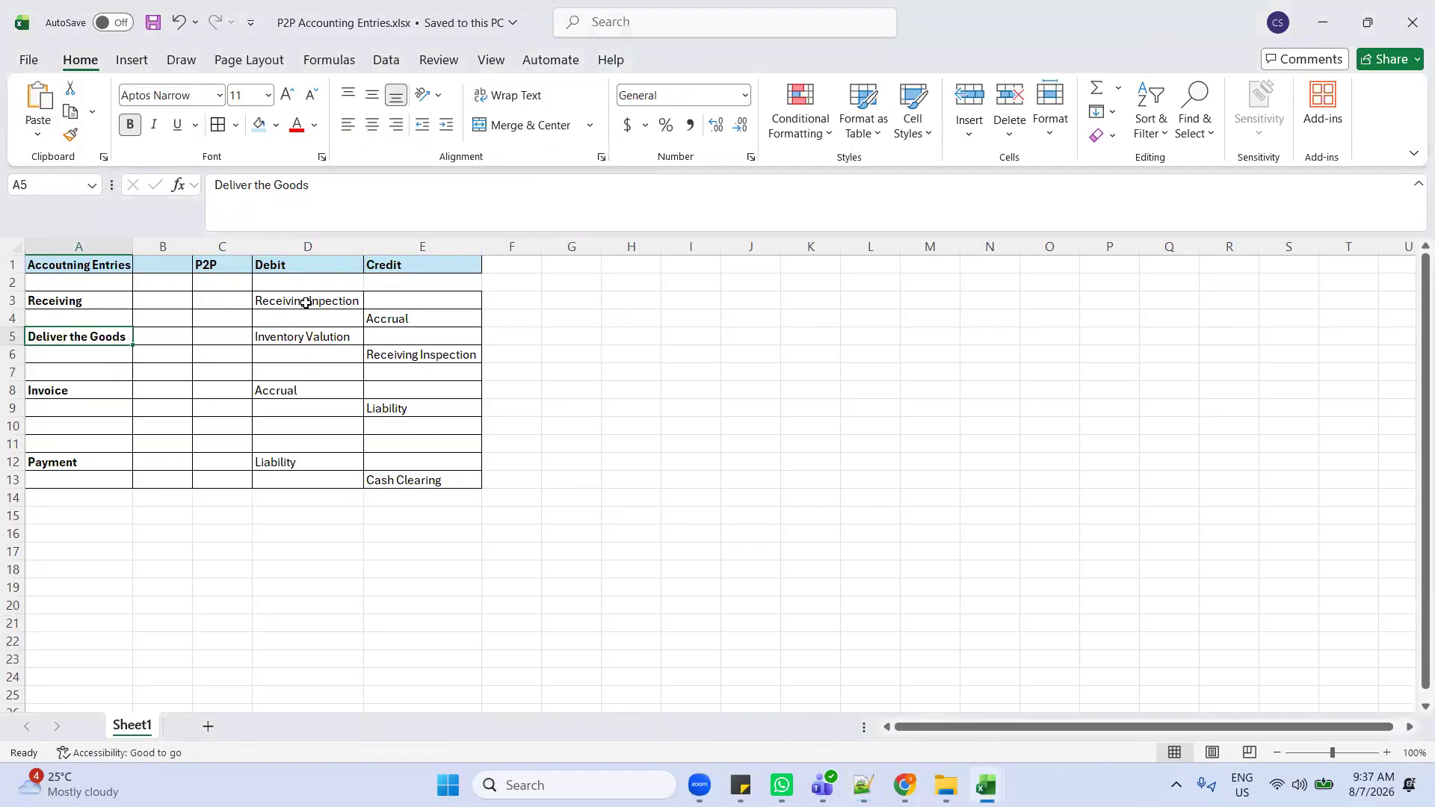
{"action": "key", "text": "alt+Tab"}
{"action": "scroll", "coordinate": [703, 432], "scroll_direction": "down", "scroll_amount": 3}
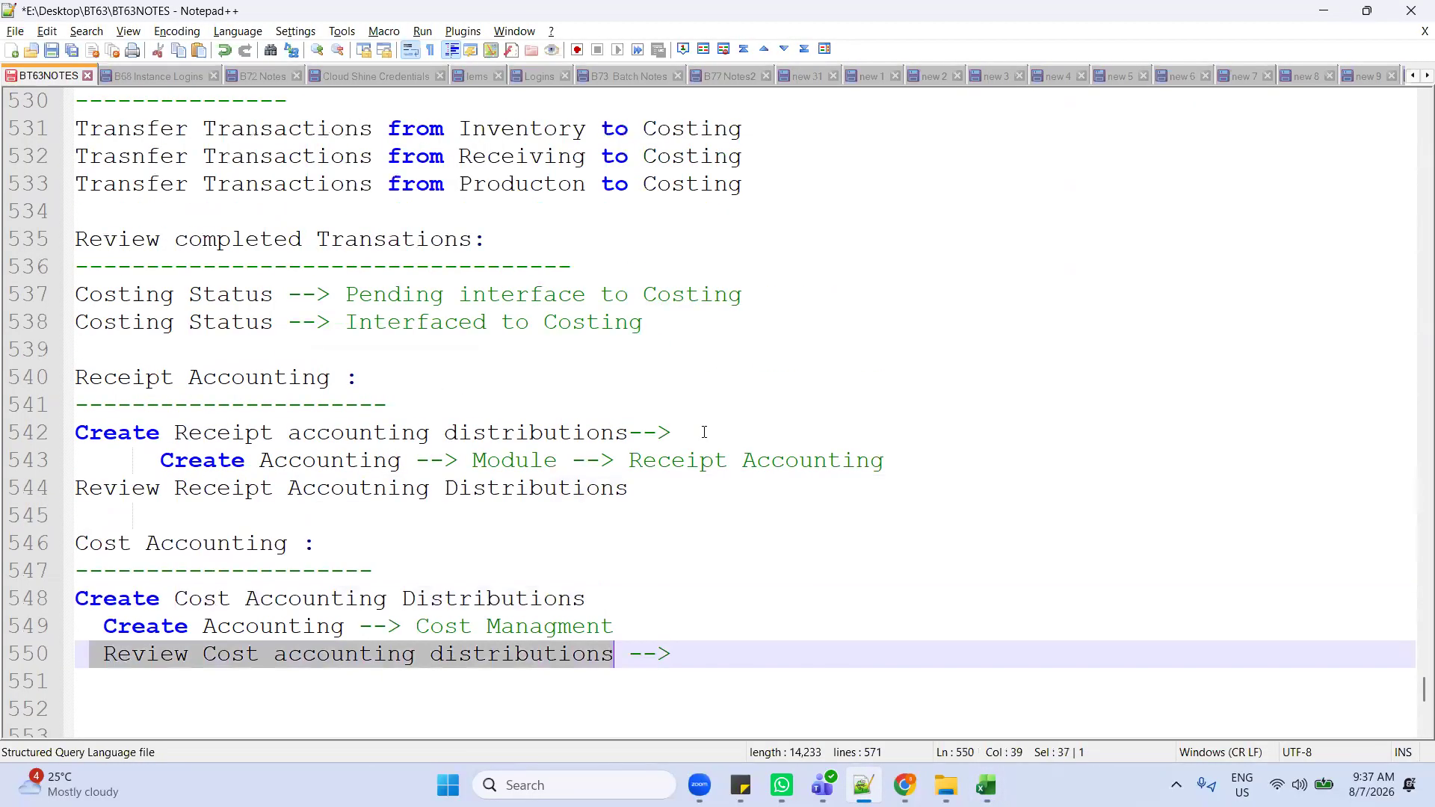
{"action": "scroll", "coordinate": [703, 432], "scroll_direction": "up", "scroll_amount": 1}
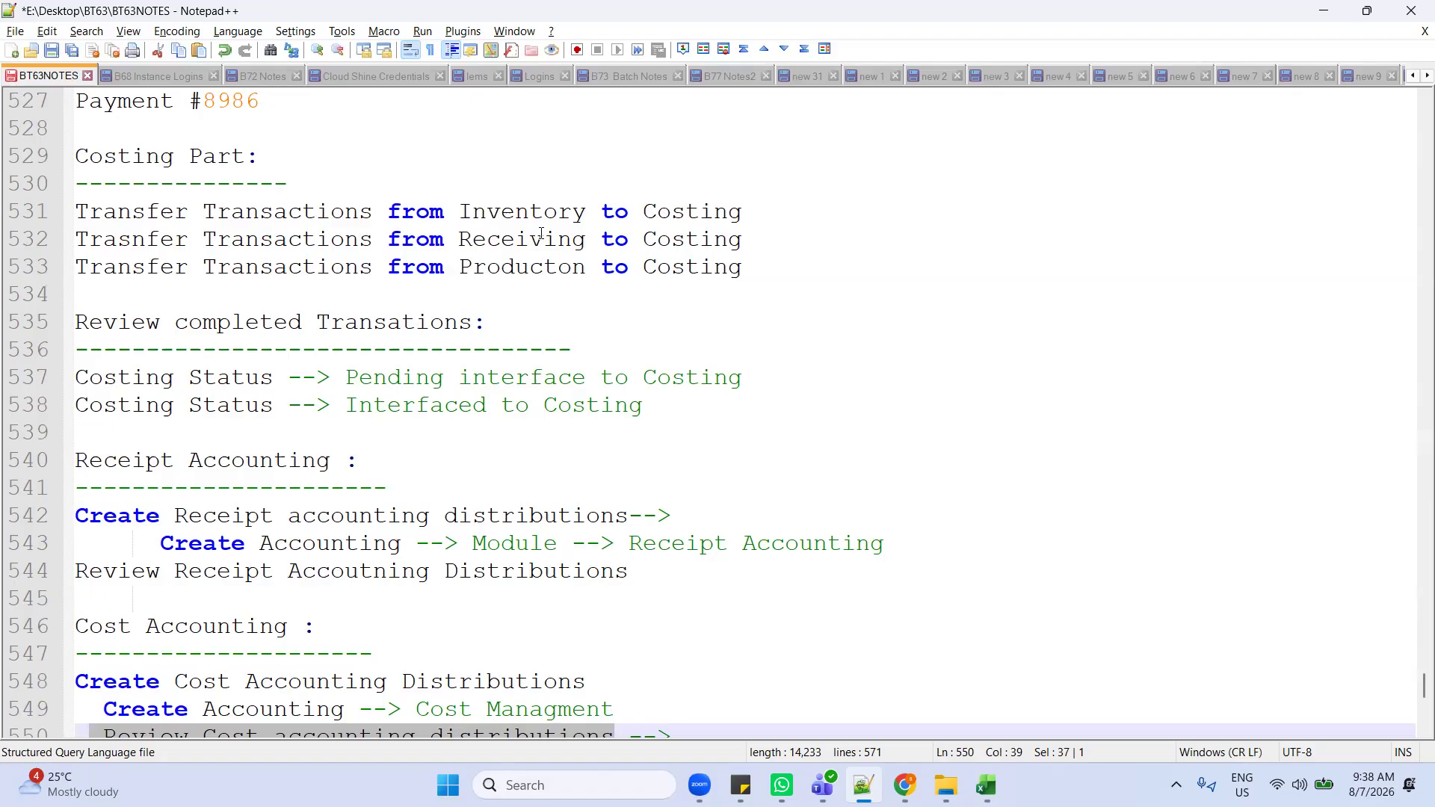
Step: Switch to Oracle Fusion in Chrome, return to its home page and close the older duplicate Purchasing page
{"action": "left_click", "coordinate": [904, 785]}
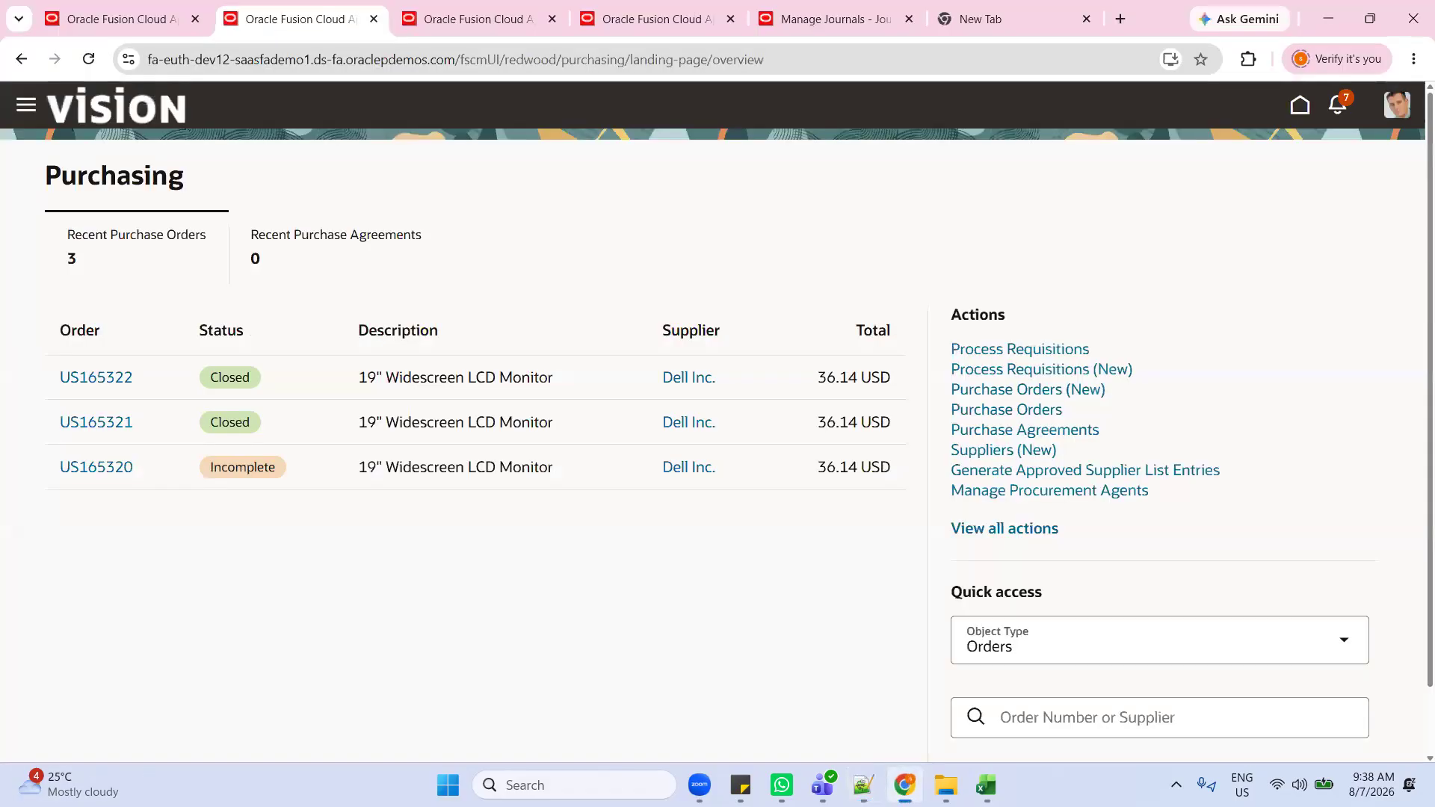
{"action": "left_click", "coordinate": [1294, 114]}
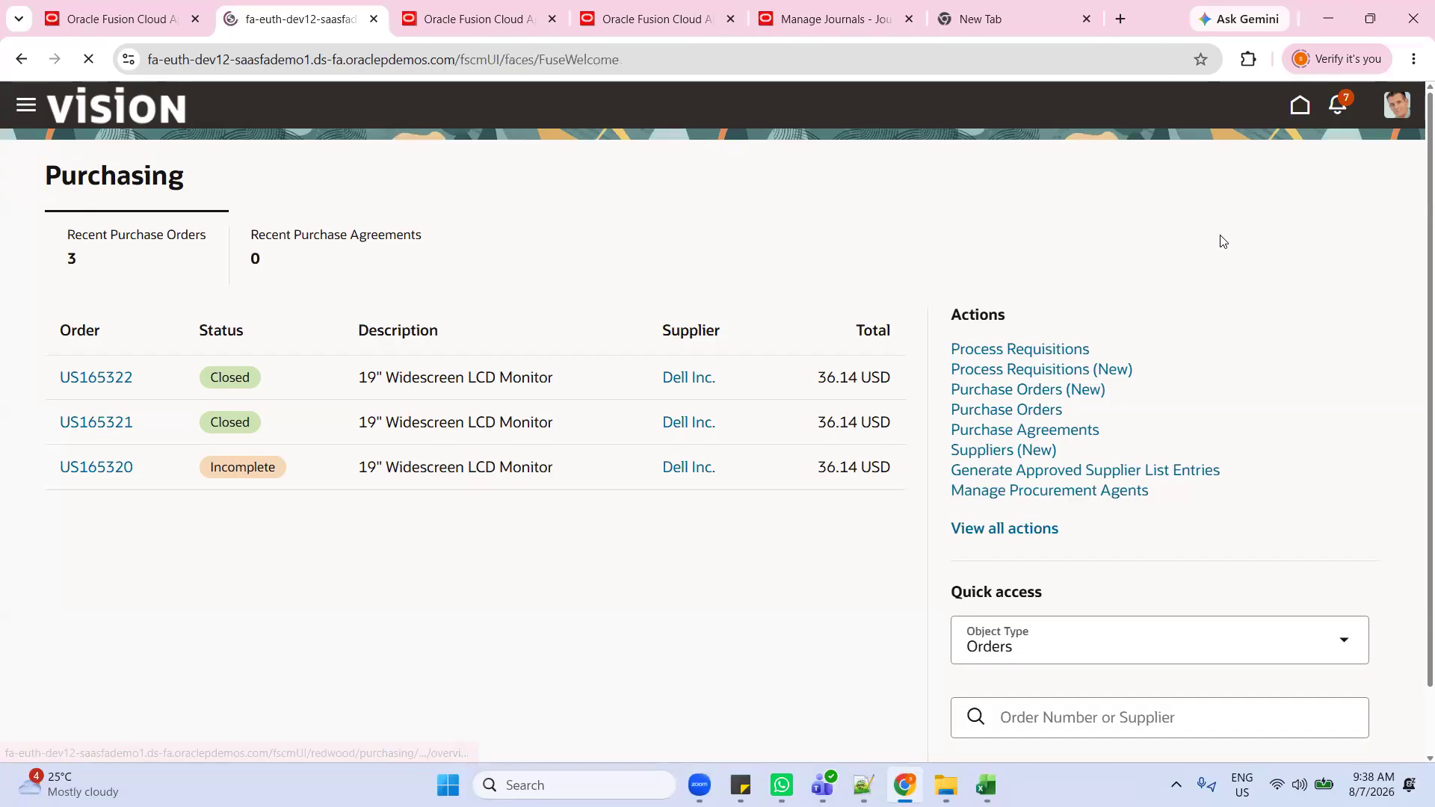
{"action": "left_click", "coordinate": [101, 6]}
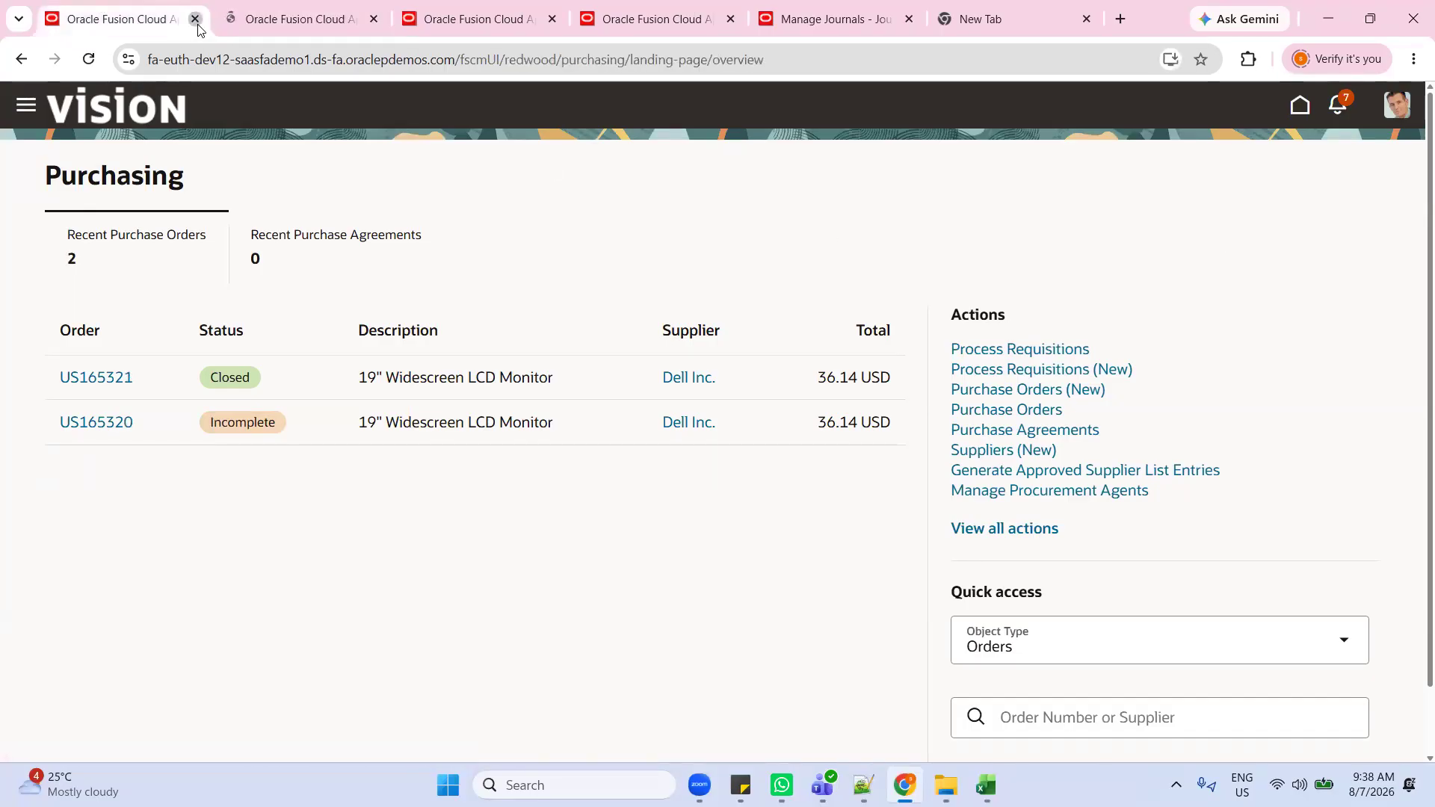
{"action": "left_click", "coordinate": [195, 18]}
Step: Open Inventory Management from the Supply Chain Execution area of the home page
{"action": "left_click", "coordinate": [1181, 299]}
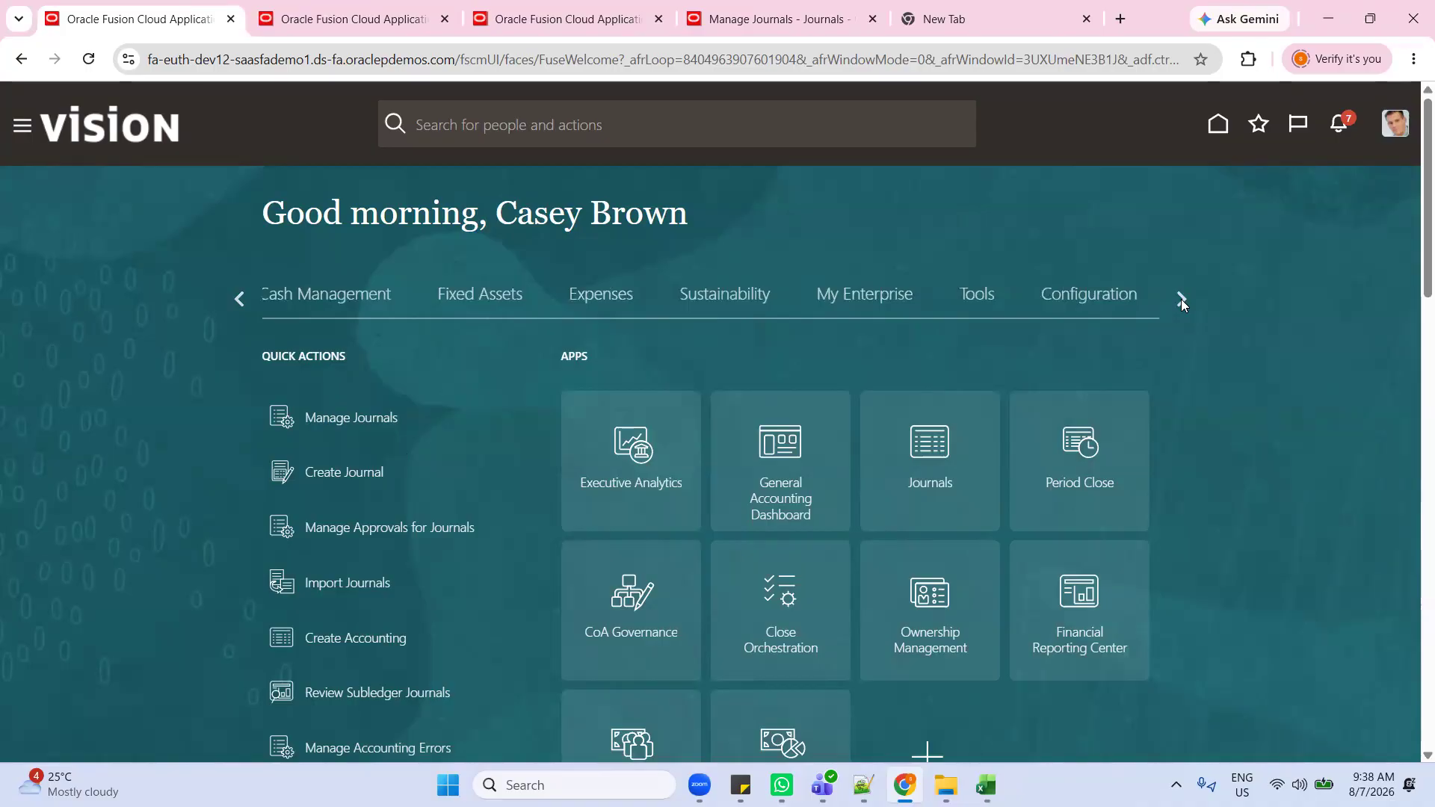
{"action": "left_click", "coordinate": [240, 298]}
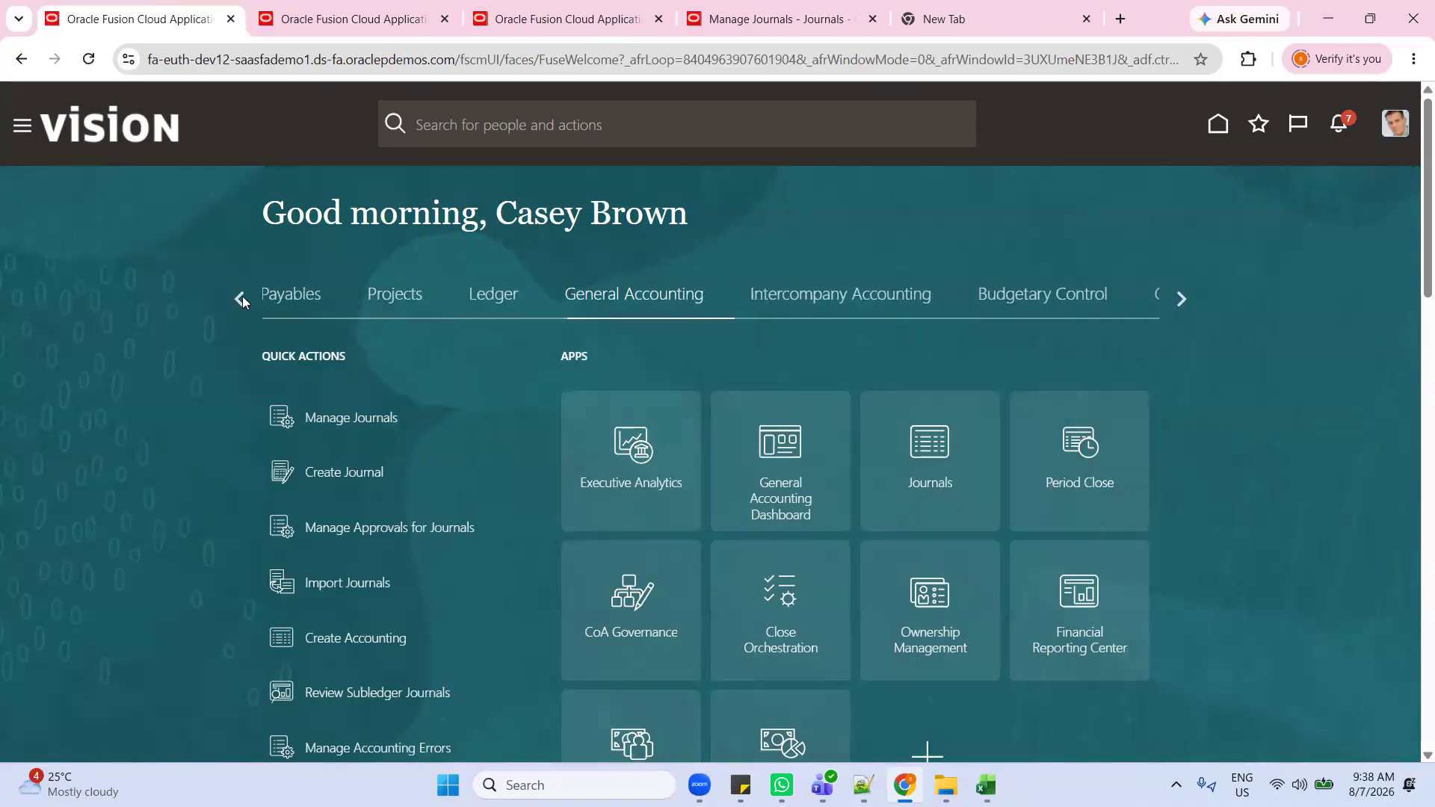
{"action": "left_click", "coordinate": [242, 297]}
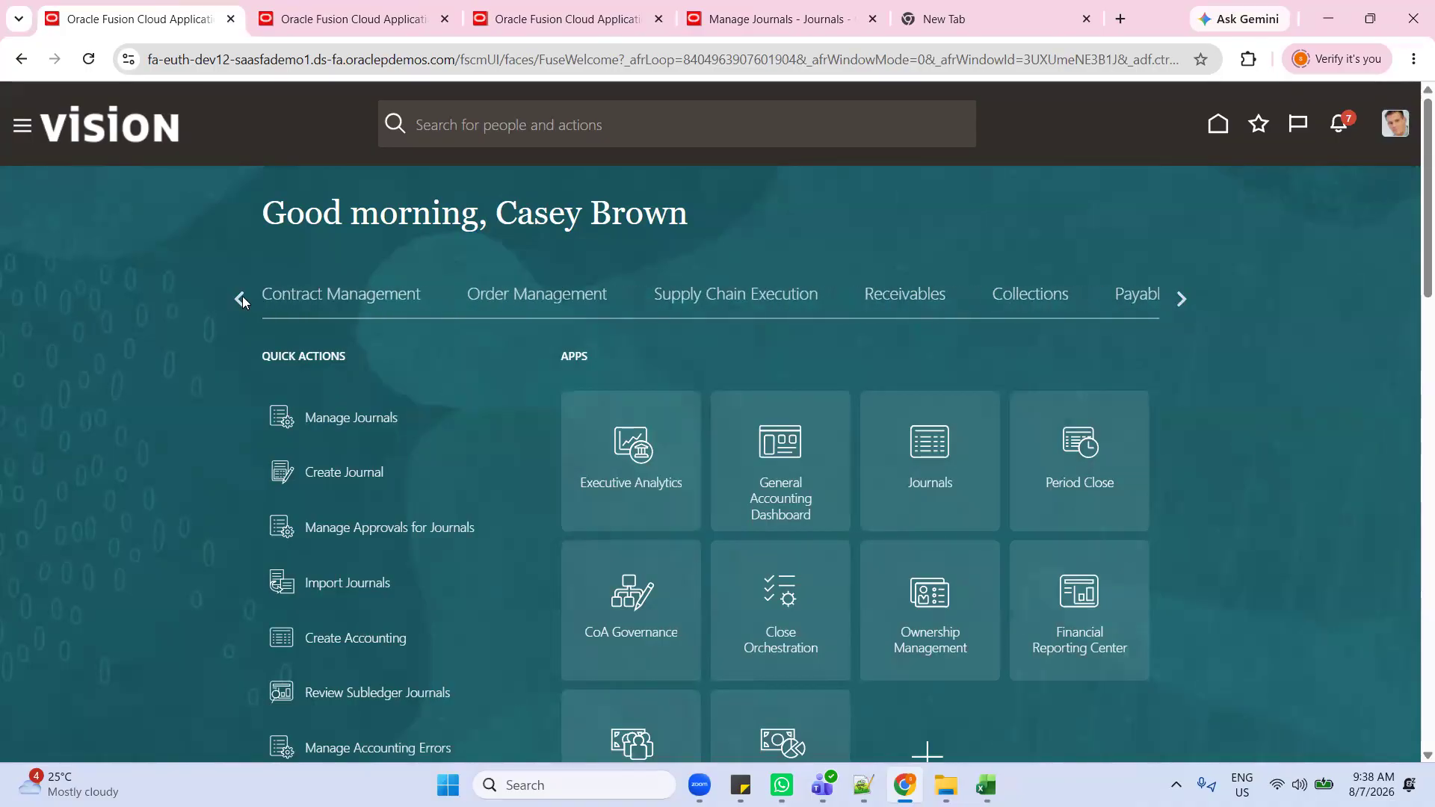
{"action": "left_click", "coordinate": [759, 306]}
{"action": "scroll", "coordinate": [838, 436], "scroll_direction": "down", "scroll_amount": 1}
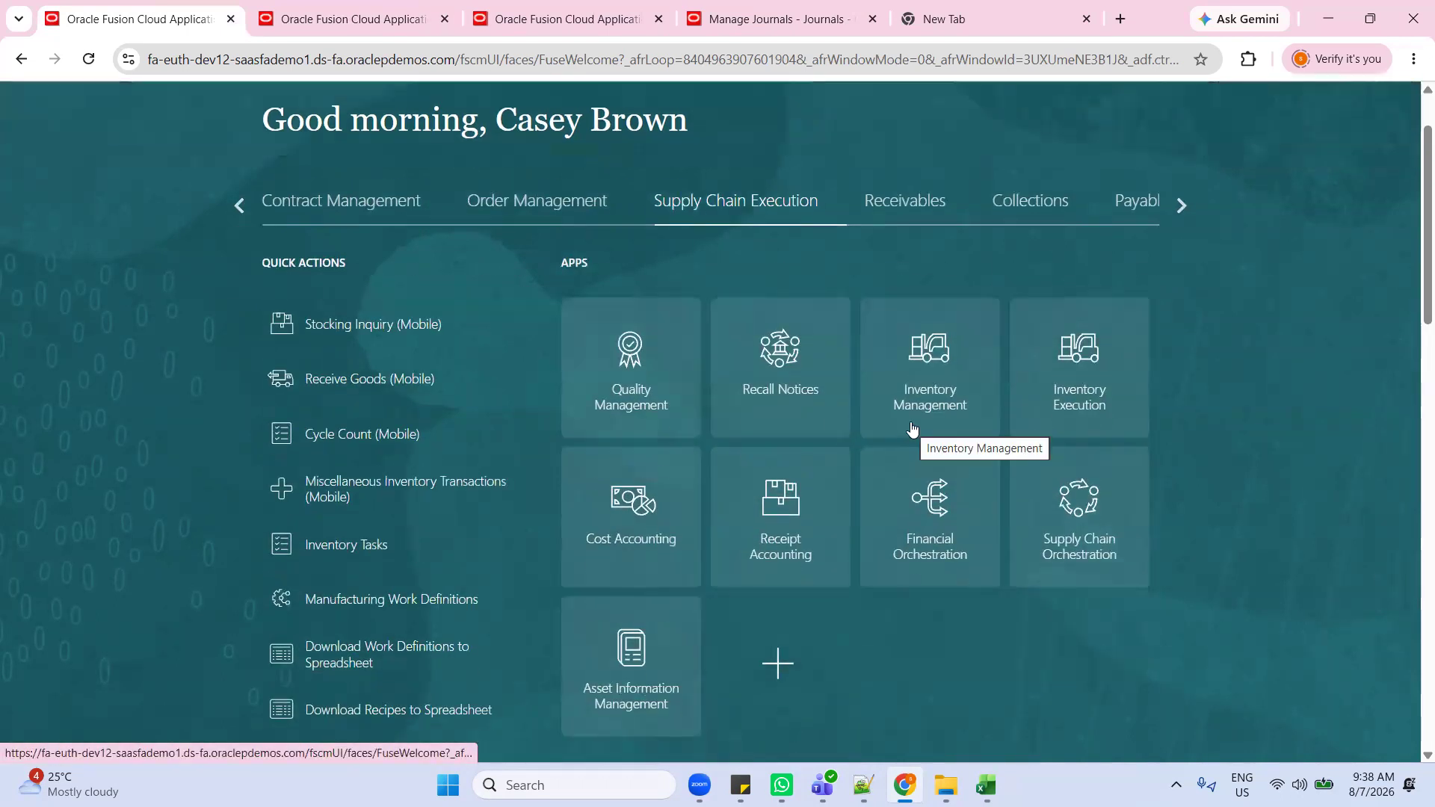
{"action": "left_click", "coordinate": [914, 398]}
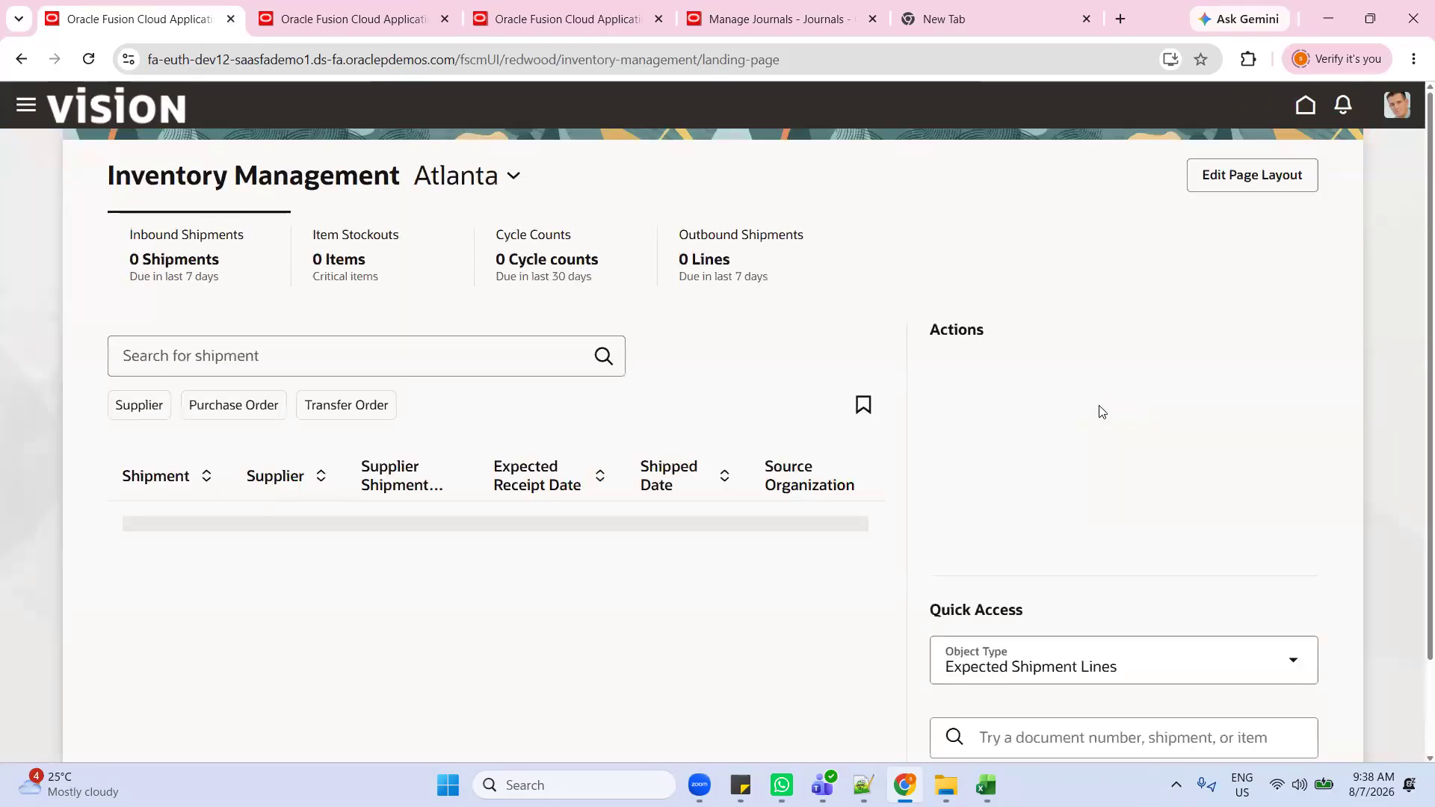
Step: Change the Inventory Management organization to Seattle
{"action": "left_click", "coordinate": [513, 179]}
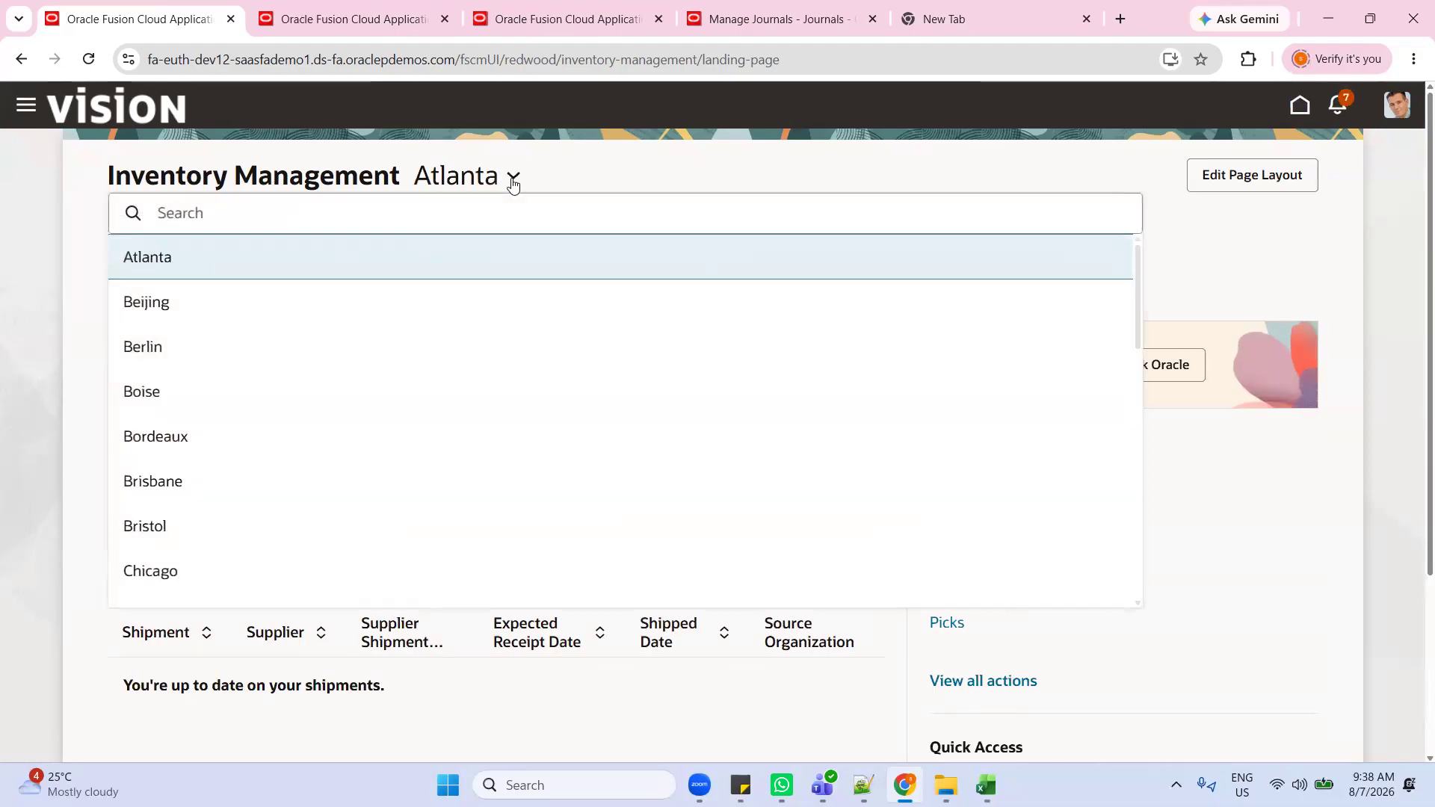
{"action": "type", "text": "sea"}
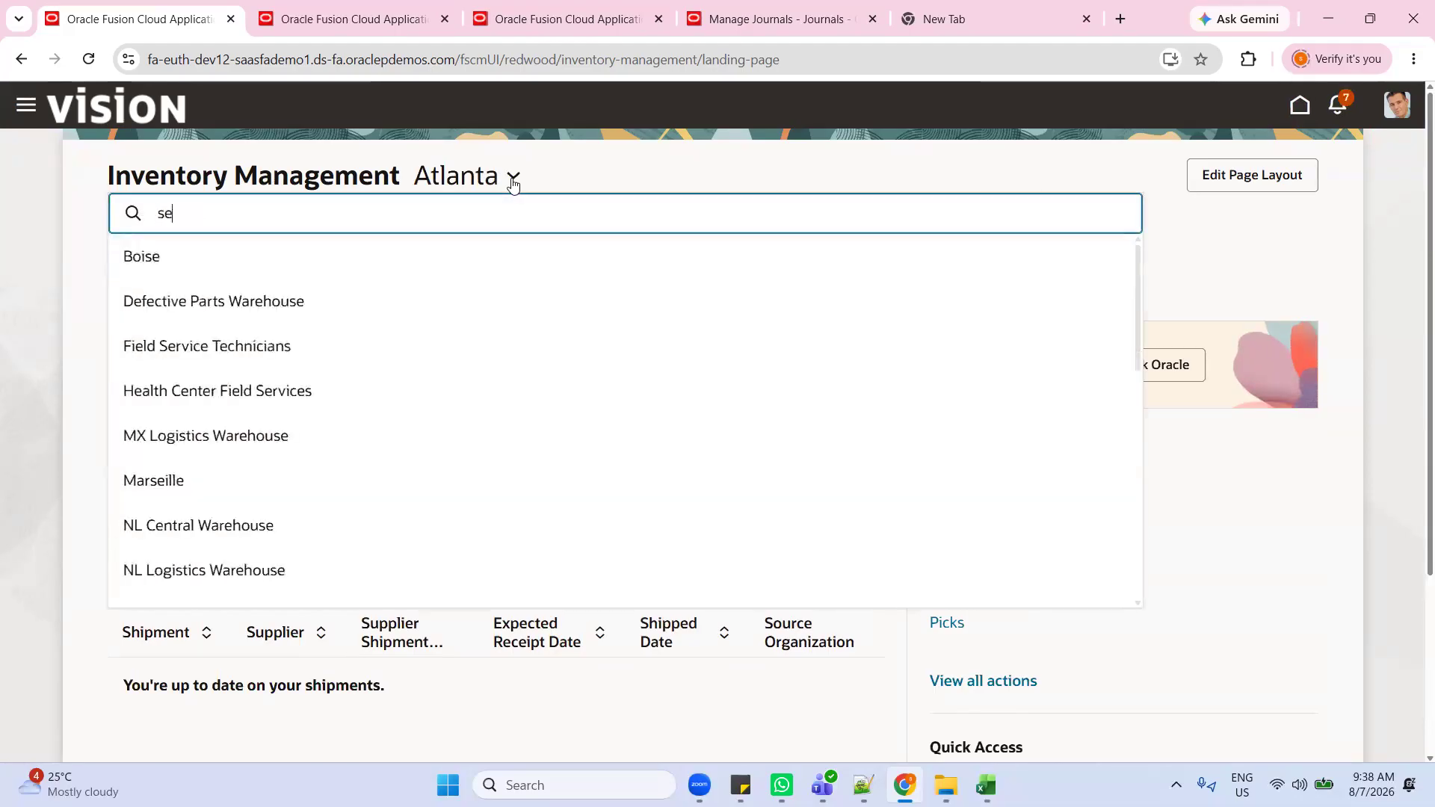
{"action": "left_click", "coordinate": [175, 253]}
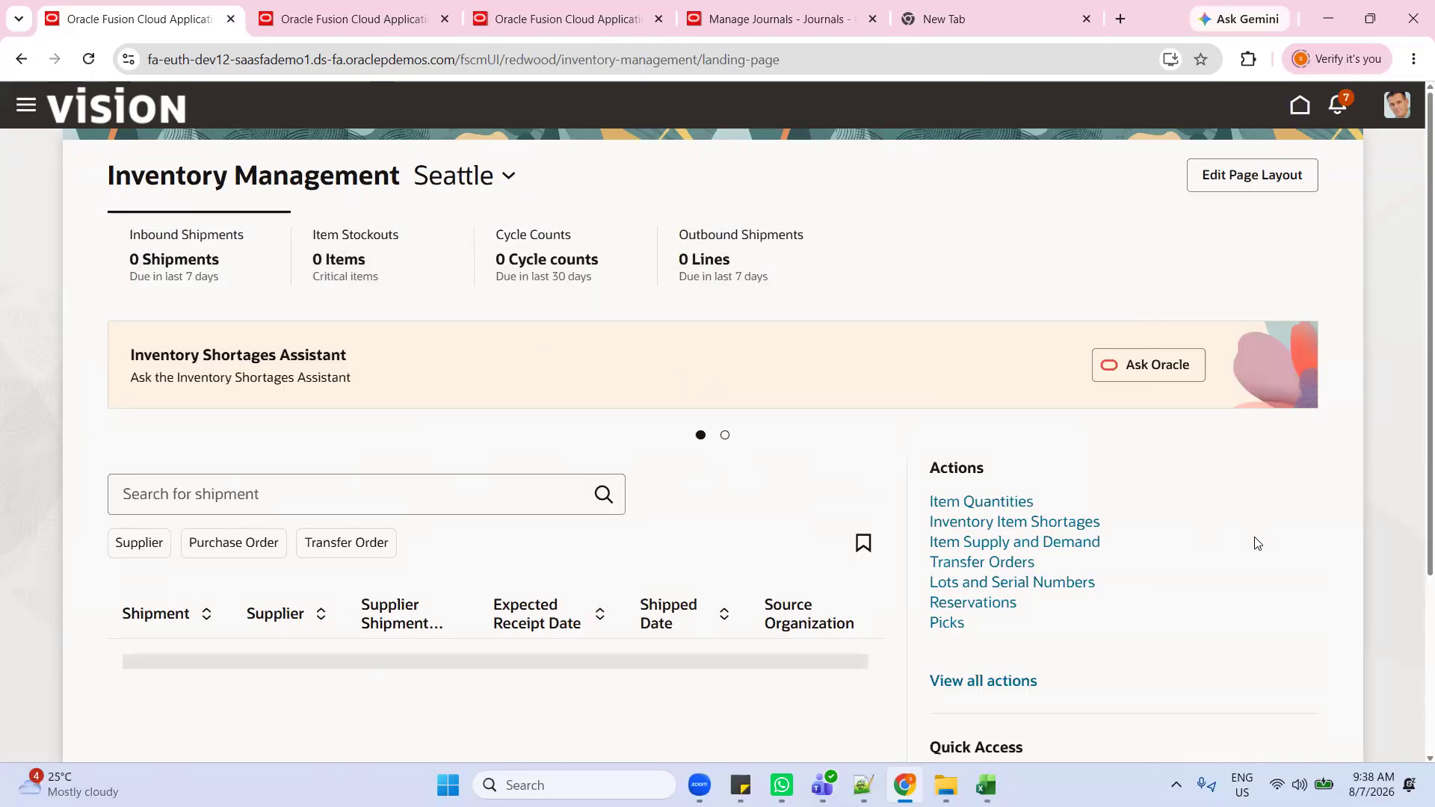
Step: Open Inventory Transactions from the full list of actions and display the completed transactions for Seattle
{"action": "scroll", "coordinate": [1130, 539], "scroll_direction": "down", "scroll_amount": 3}
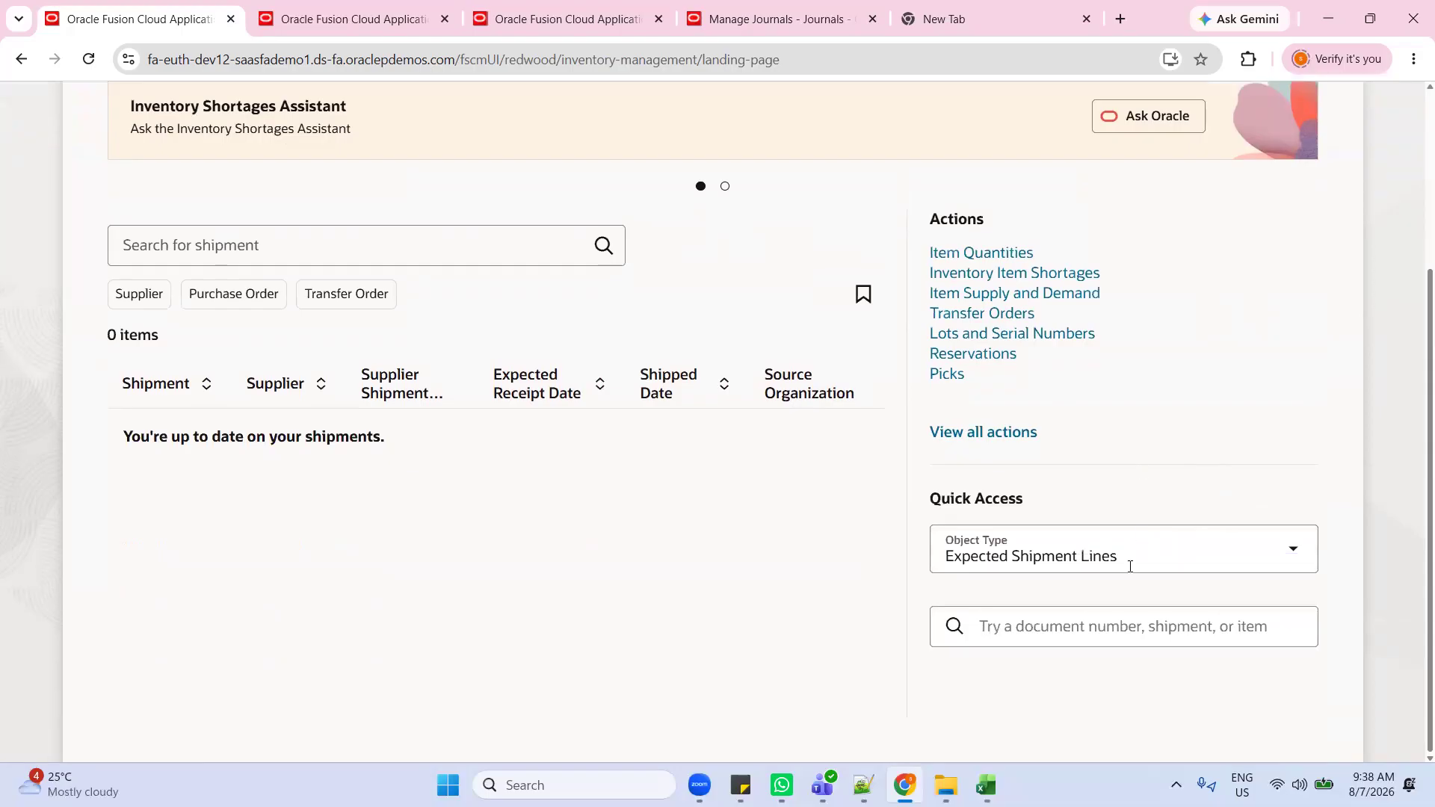
{"action": "left_click", "coordinate": [988, 433]}
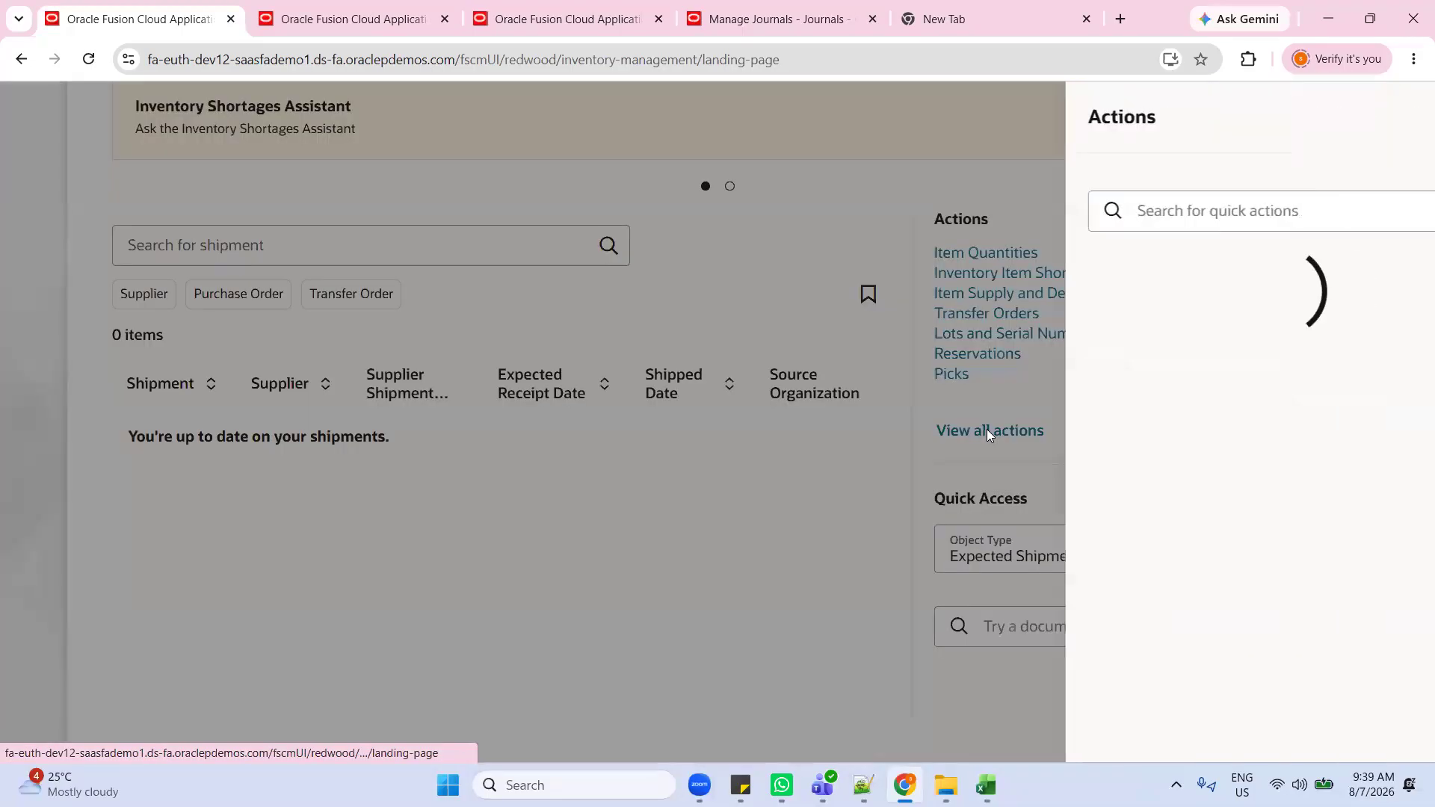
{"action": "scroll", "coordinate": [1182, 590], "scroll_direction": "down", "scroll_amount": 1}
{"action": "scroll", "coordinate": [1183, 591], "scroll_direction": "up", "scroll_amount": 1}
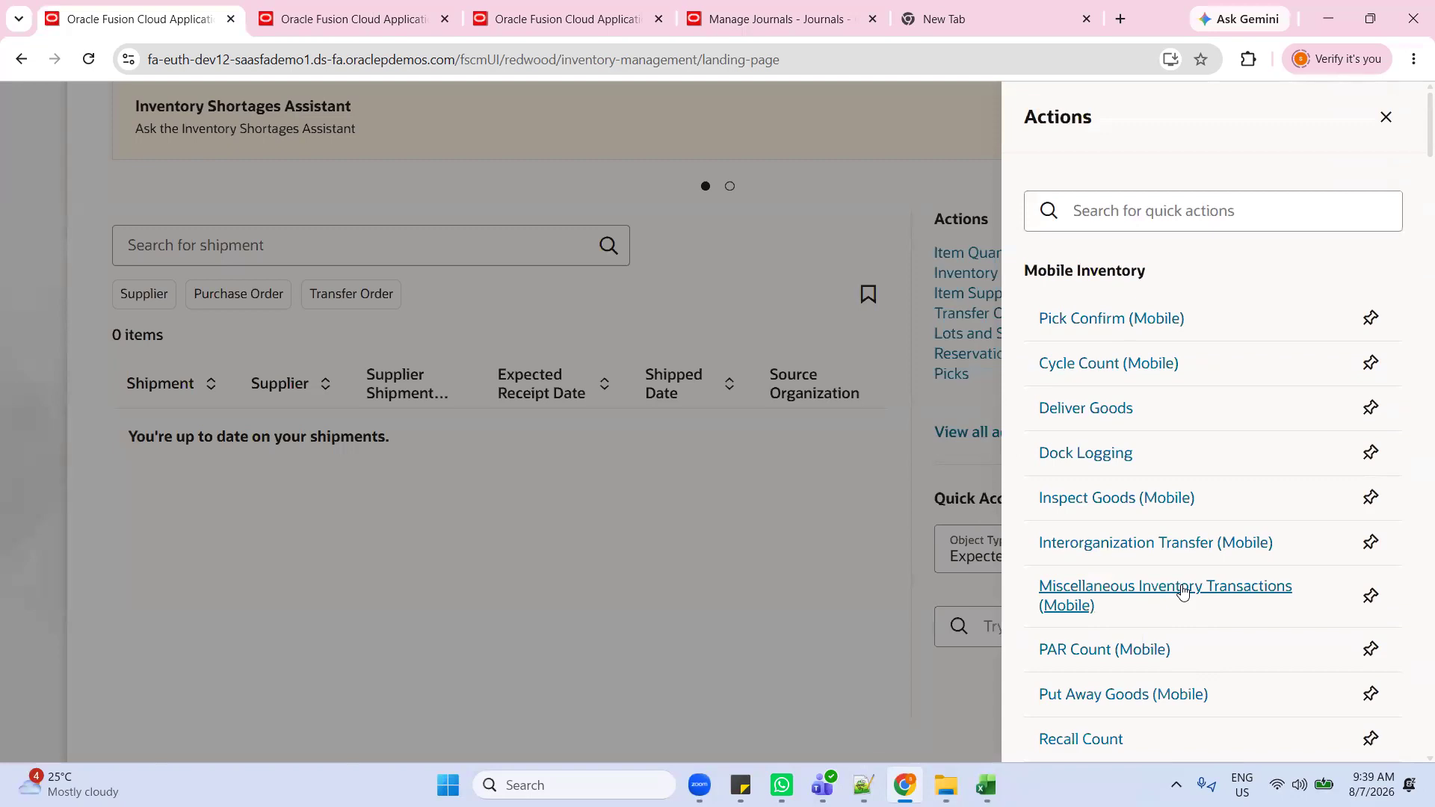
{"action": "scroll", "coordinate": [1188, 583], "scroll_direction": "down", "scroll_amount": 7}
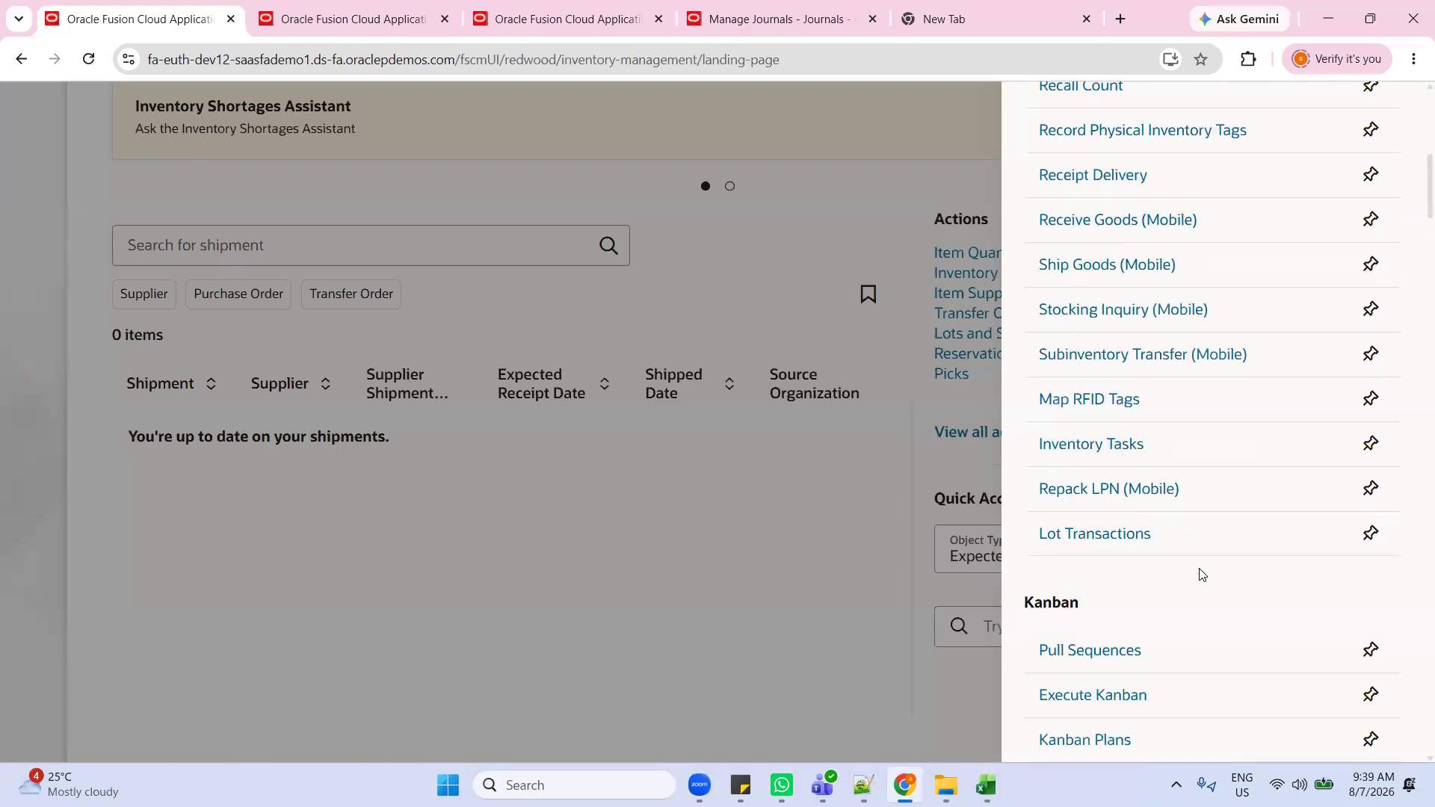
{"action": "scroll", "coordinate": [1201, 574], "scroll_direction": "down", "scroll_amount": 7}
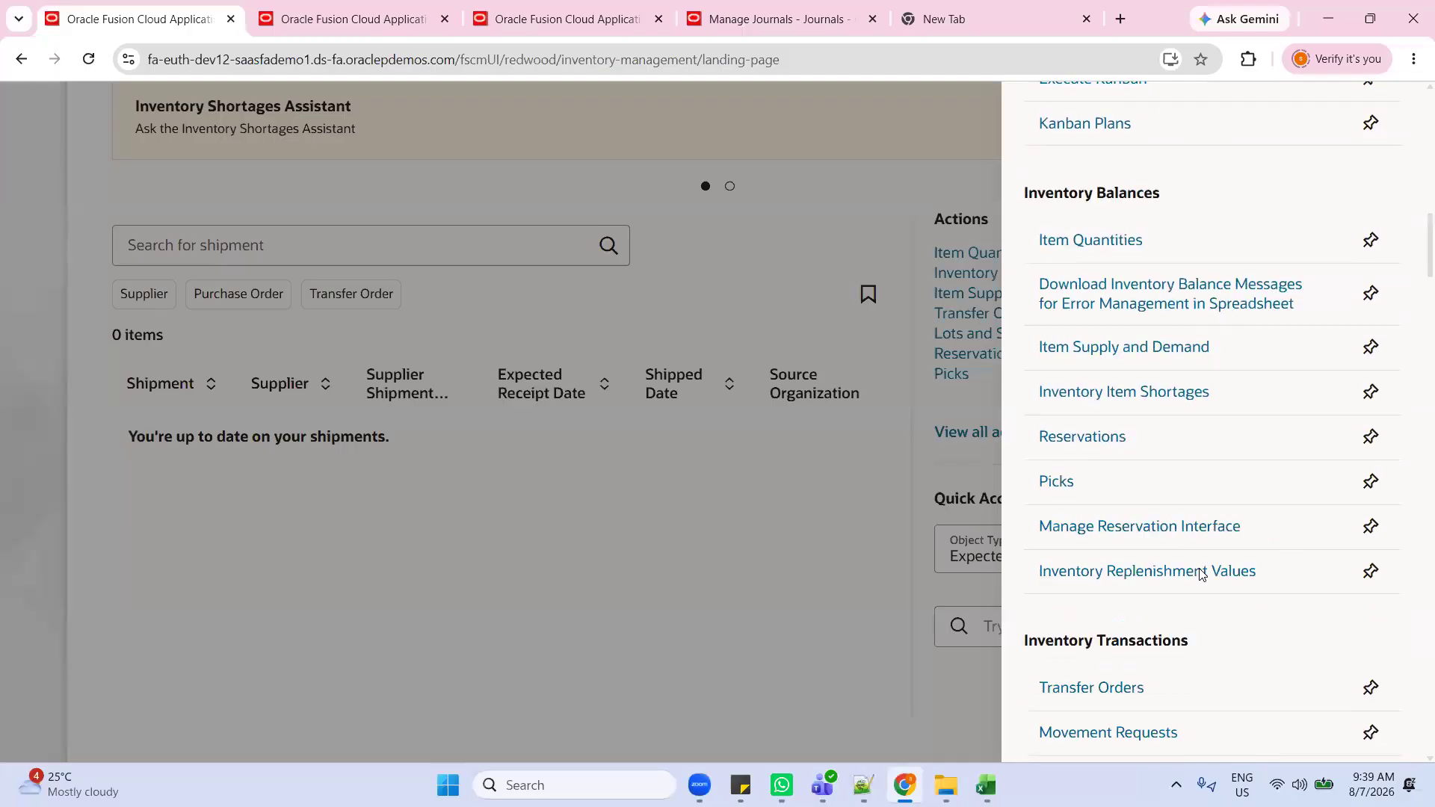
{"action": "scroll", "coordinate": [1201, 574], "scroll_direction": "down", "scroll_amount": 2}
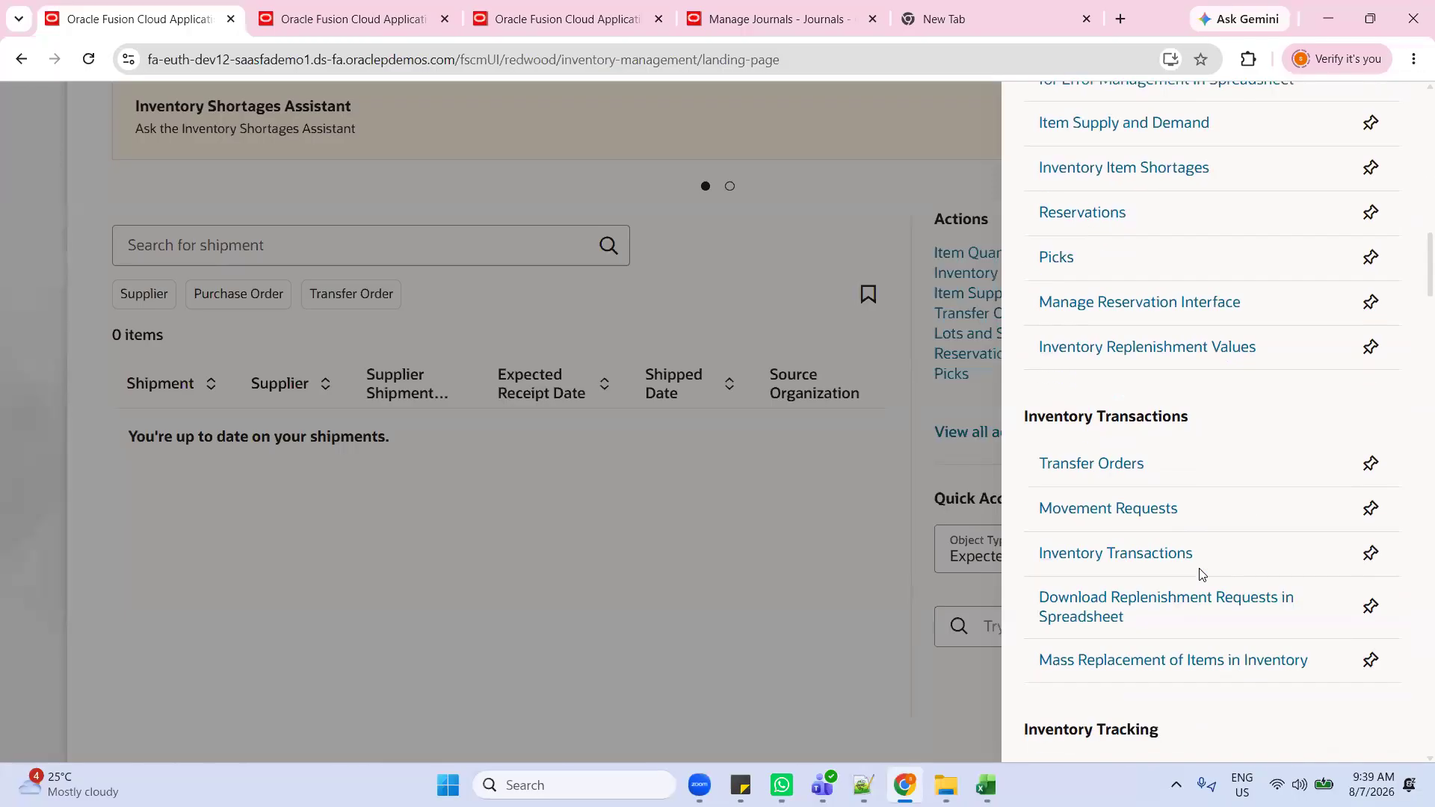
{"action": "left_click", "coordinate": [1095, 560]}
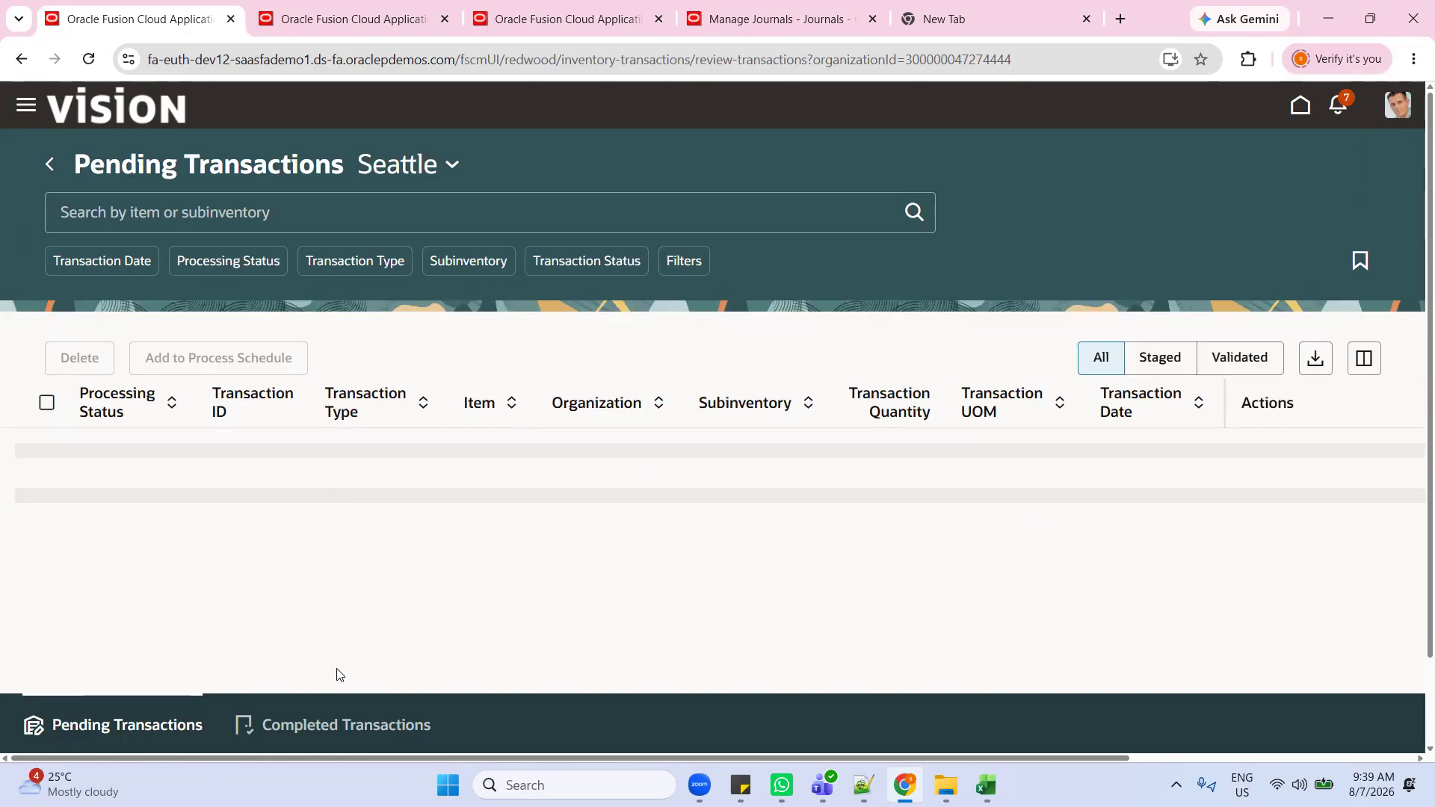
{"action": "left_click", "coordinate": [355, 725]}
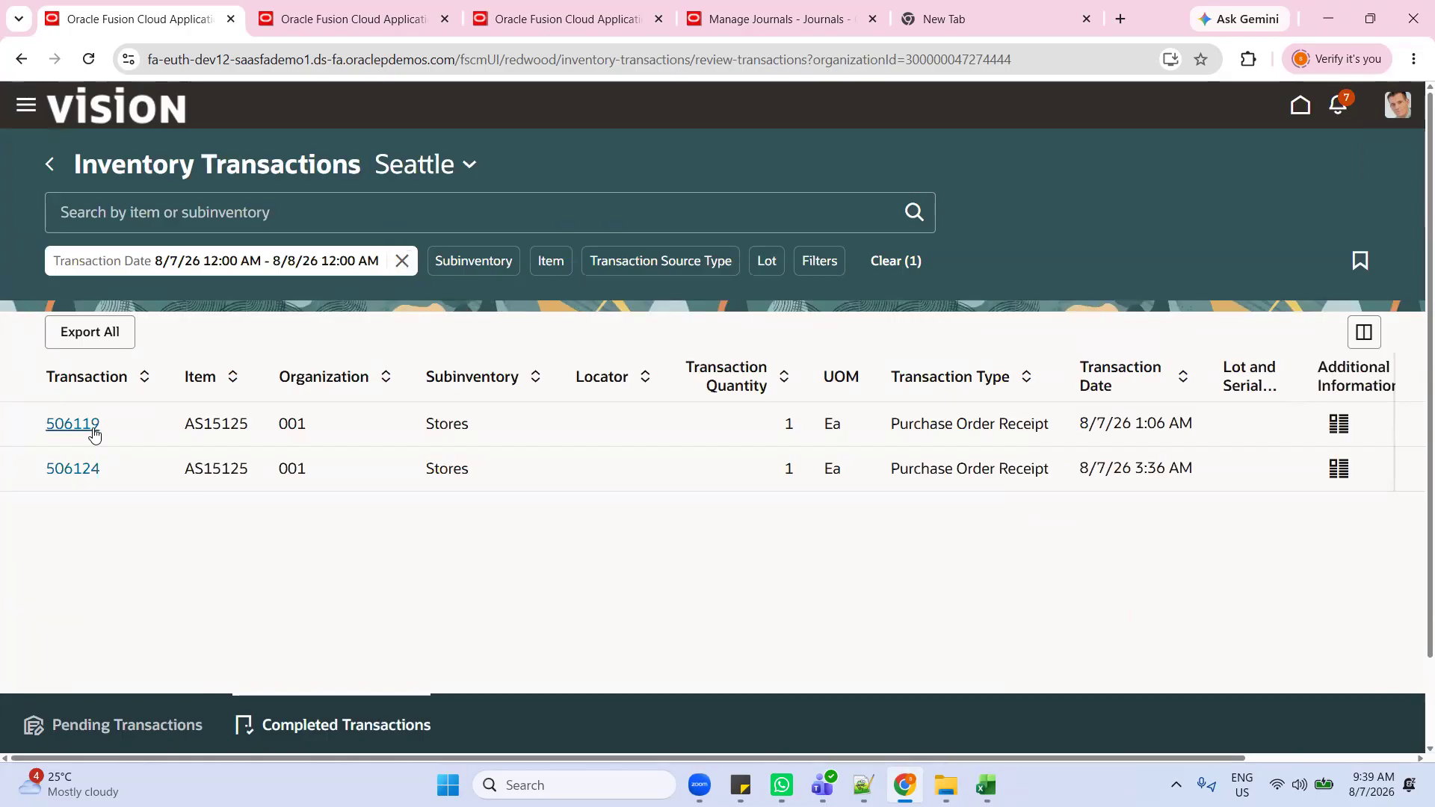
Step: Open the 8/7/26 3:36 AM purchase order receipt's details and compare its source reference with the PO number in the notes
{"action": "left_click", "coordinate": [74, 469]}
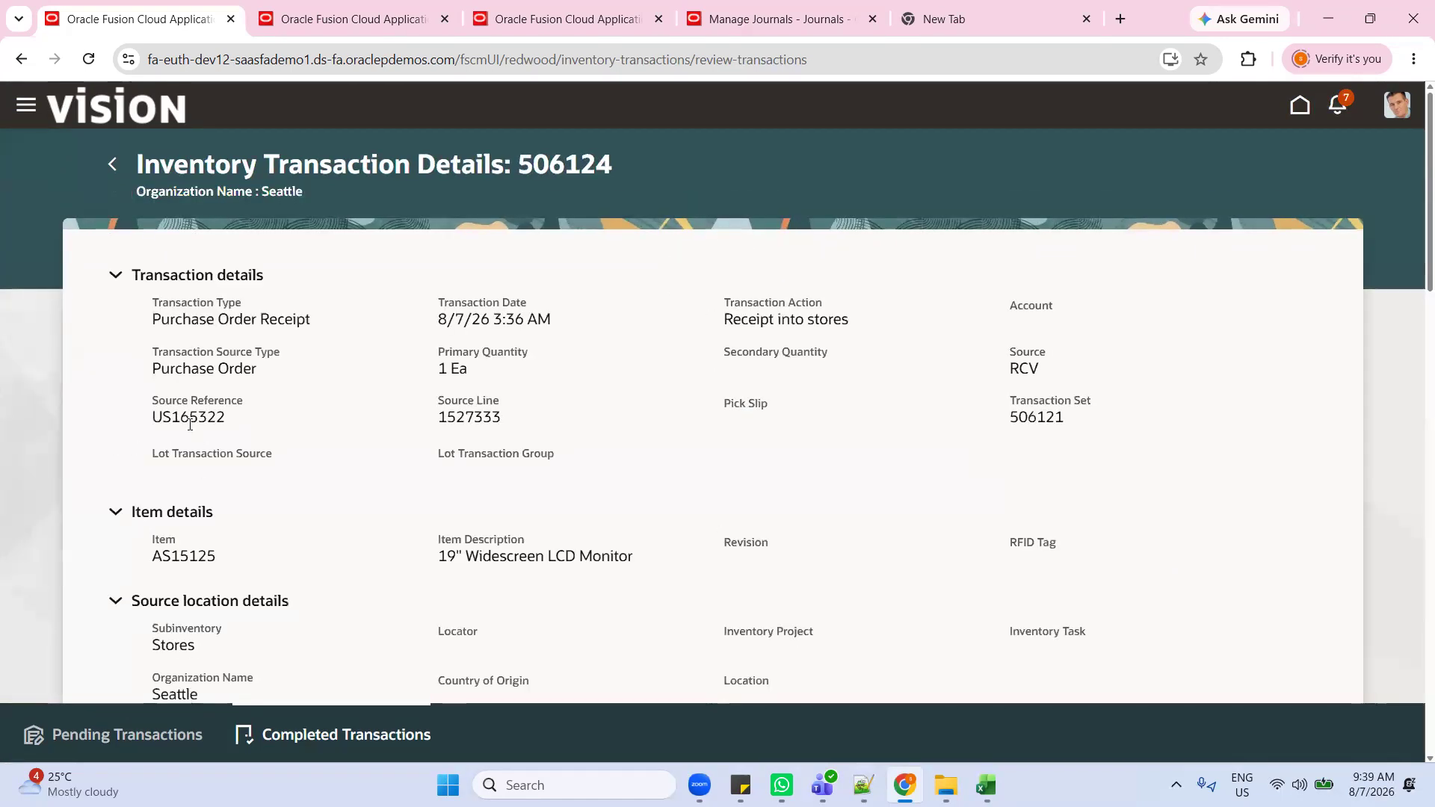
{"action": "left_click", "coordinate": [213, 423]}
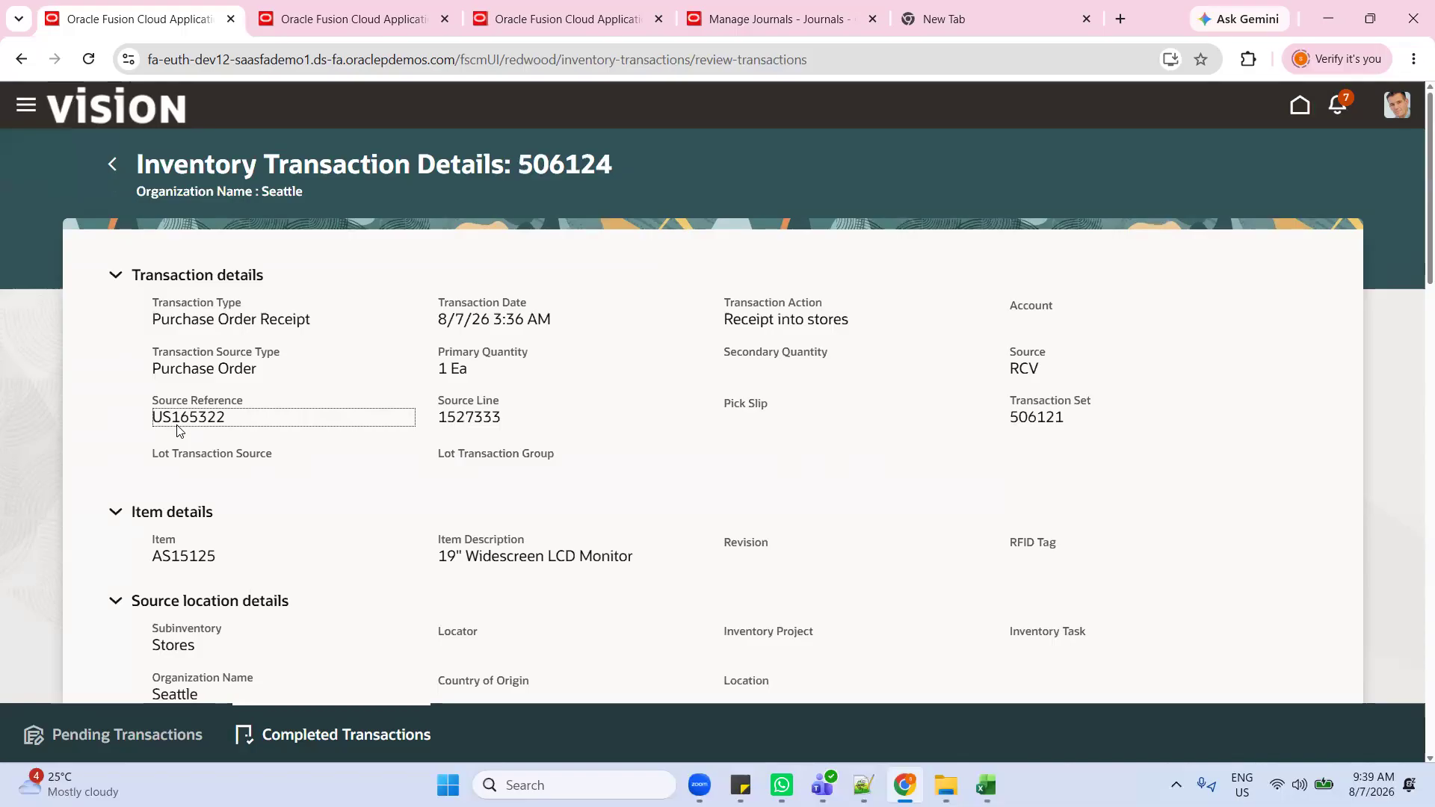
{"action": "key", "text": "alt+Tab"}
{"action": "scroll", "coordinate": [271, 519], "scroll_direction": "up", "scroll_amount": 5}
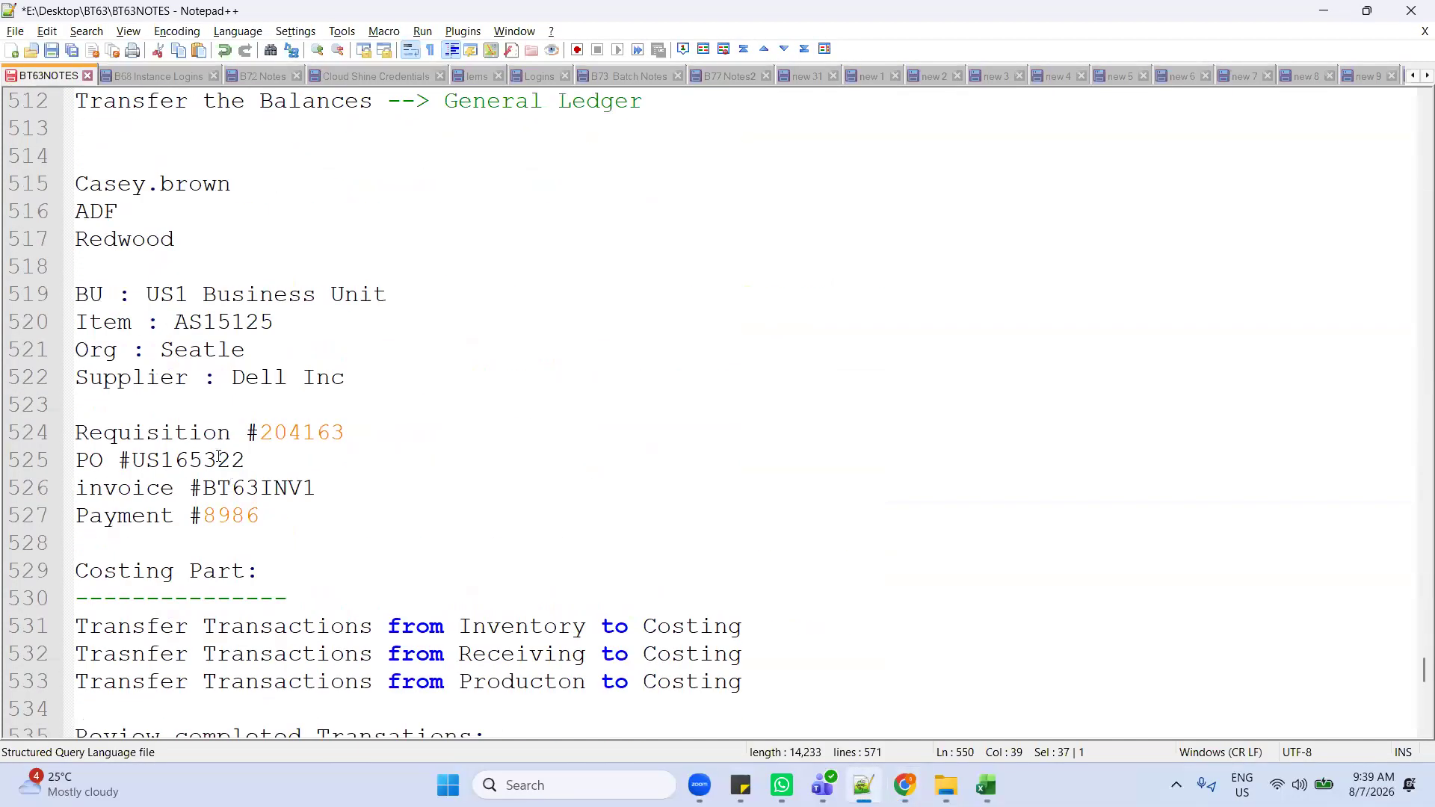
{"action": "double_click", "coordinate": [196, 458]}
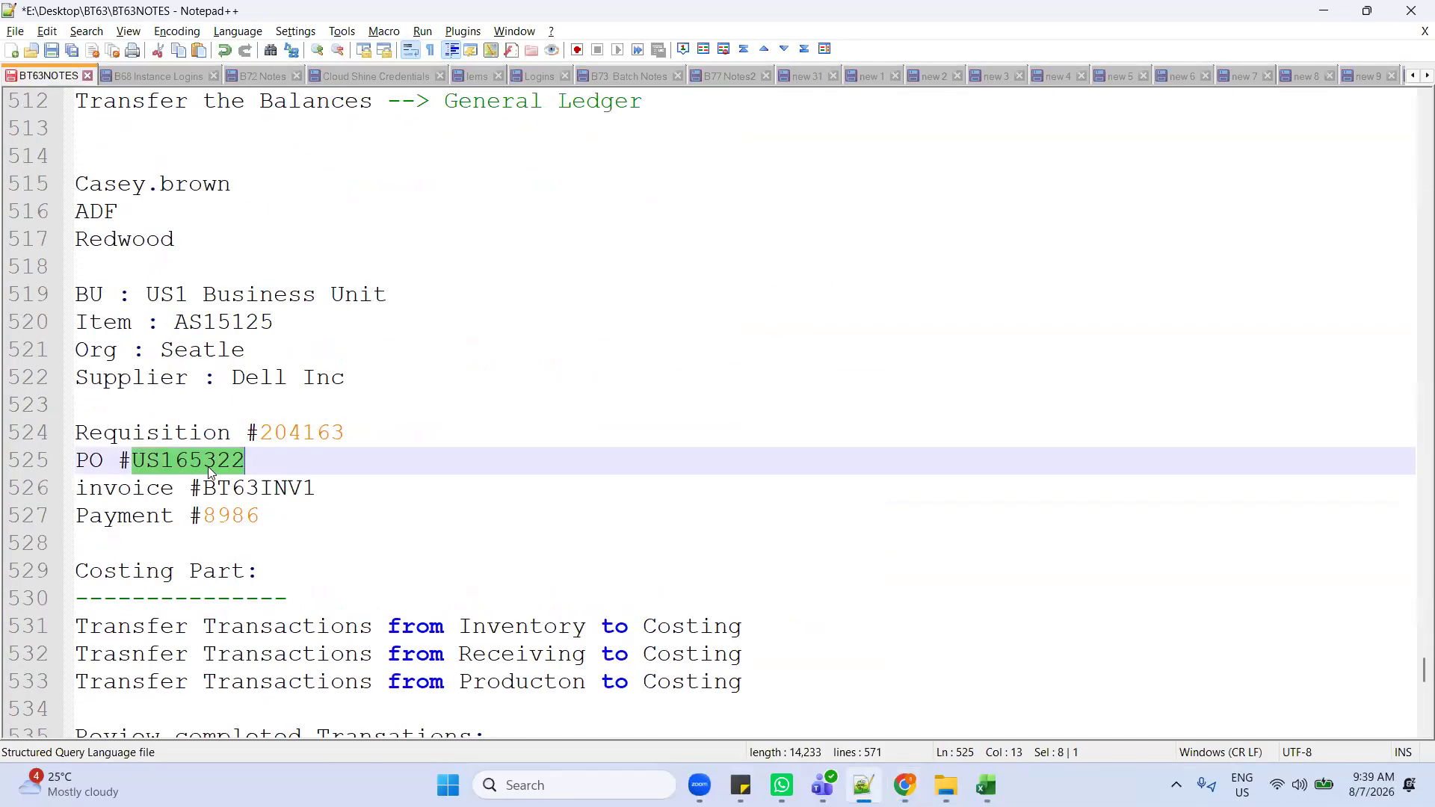
Step: Check the Transaction Costed Status in the receipt's tracking details against the Costing Status lines in the notes
{"action": "key", "text": "alt+Tab"}
{"action": "scroll", "coordinate": [308, 504], "scroll_direction": "down", "scroll_amount": 2}
{"action": "scroll", "coordinate": [307, 516], "scroll_direction": "down", "scroll_amount": 6}
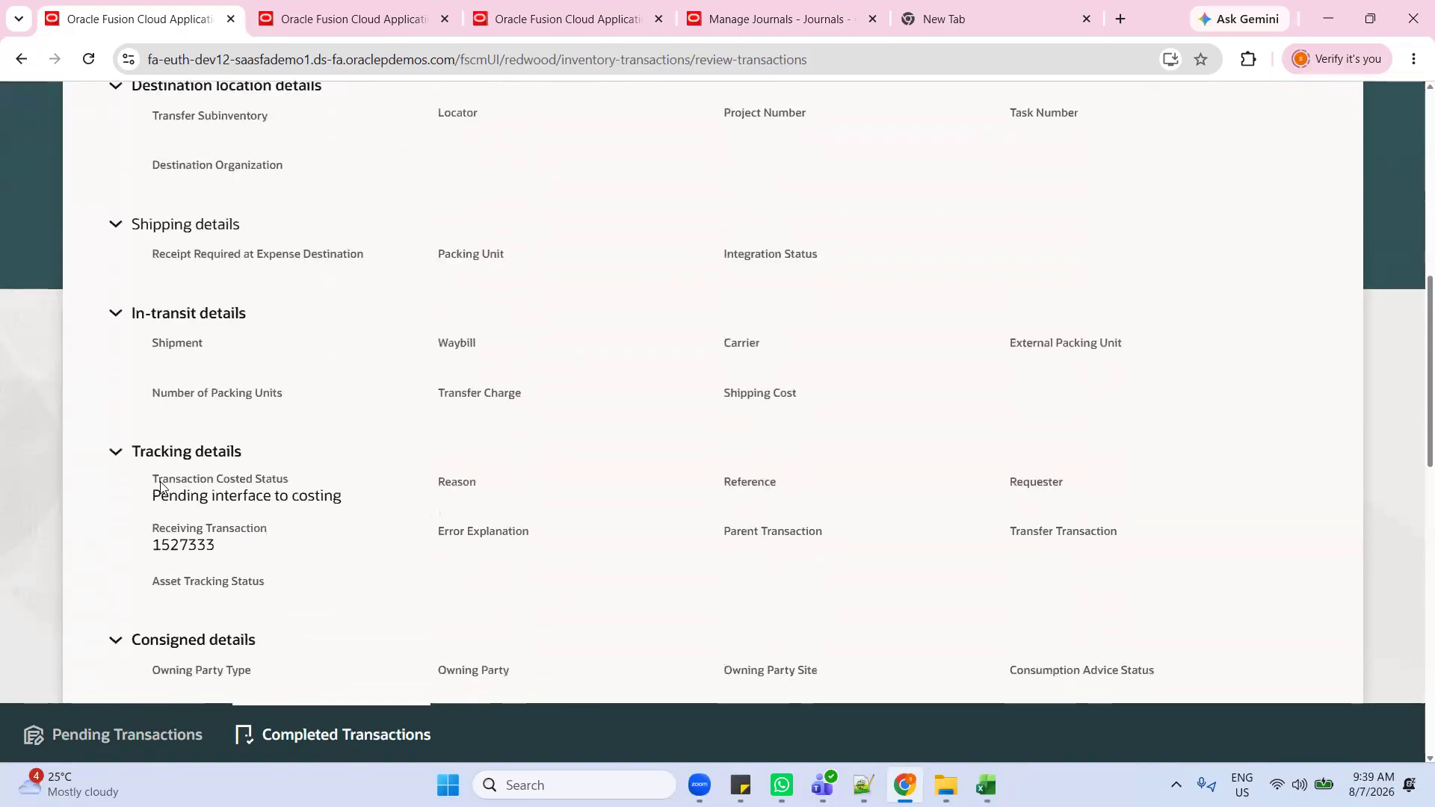
{"action": "left_click_drag", "start_coordinate": [153, 479], "coordinate": [313, 486]}
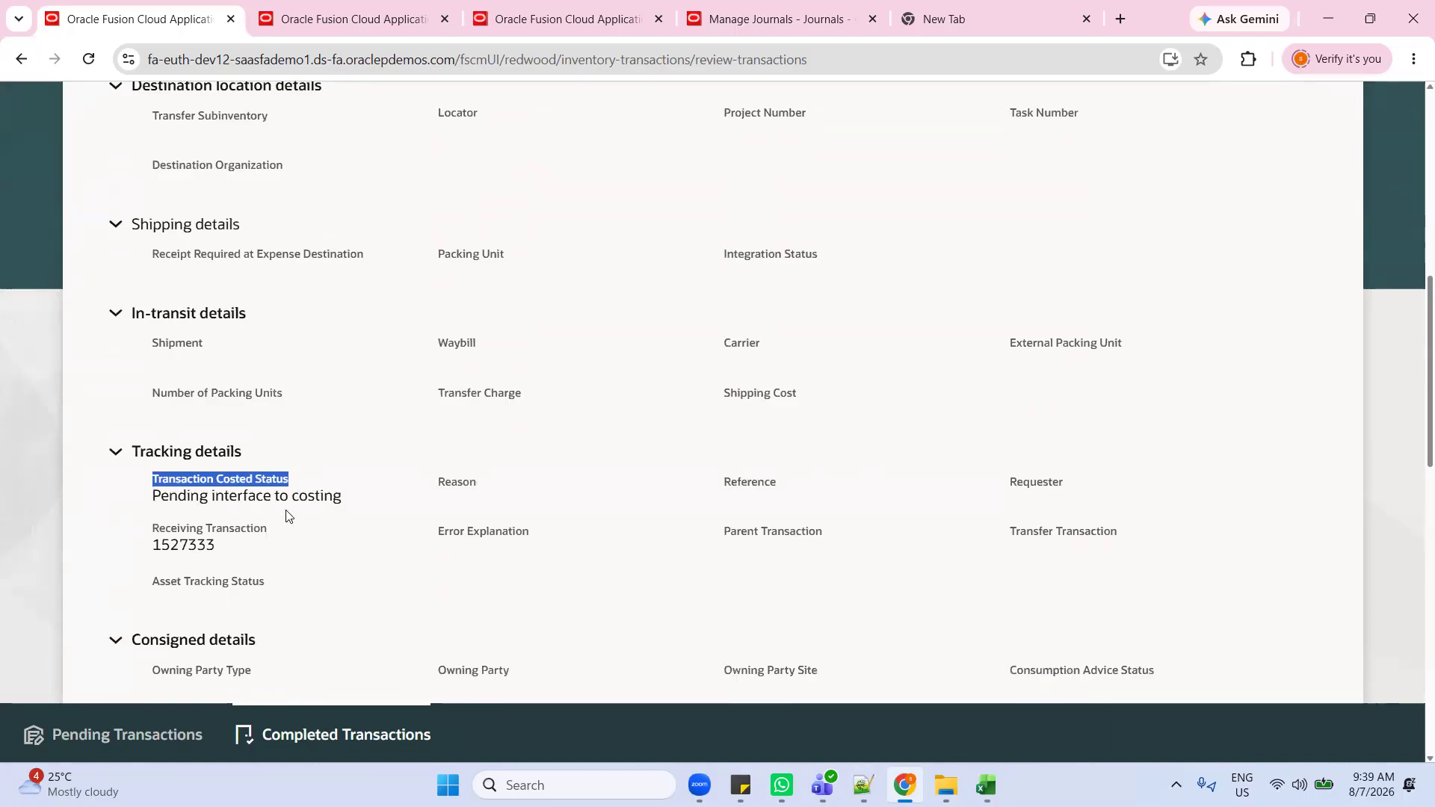
{"action": "key", "text": "alt+Tab"}
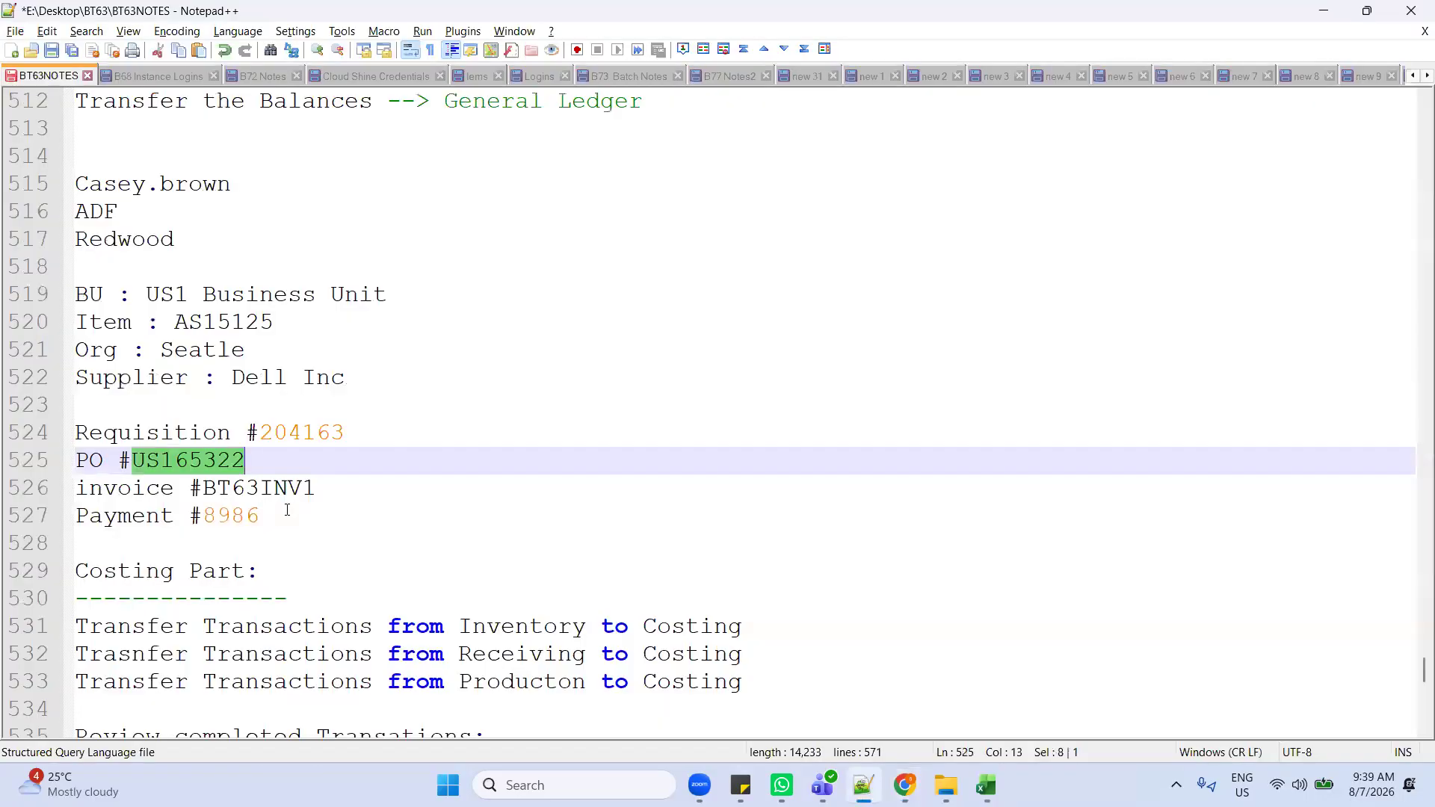
{"action": "scroll", "coordinate": [389, 493], "scroll_direction": "down", "scroll_amount": 7}
{"action": "scroll", "coordinate": [389, 493], "scroll_direction": "up", "scroll_amount": 1}
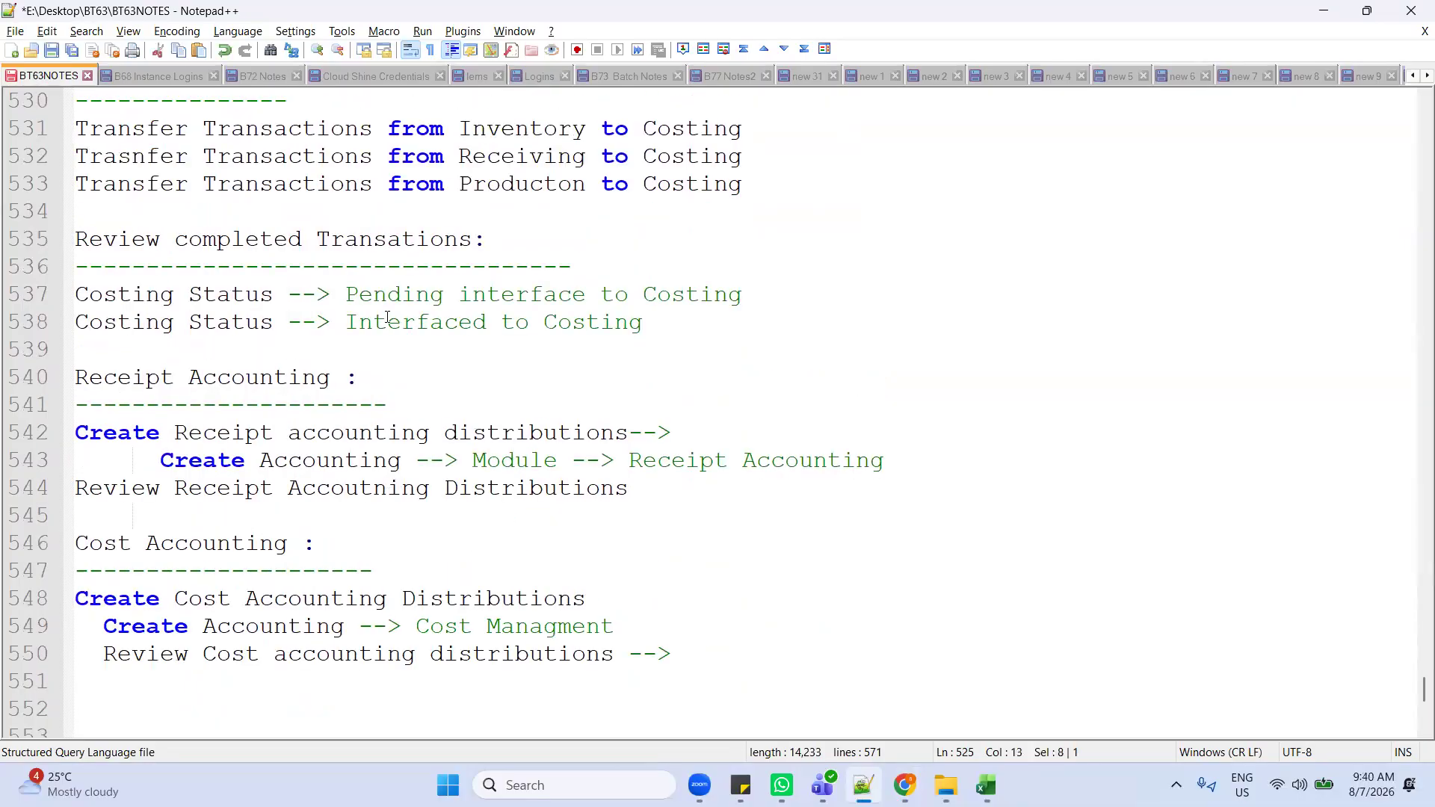
Step: Compare the receipt's Transaction Costed Status and source reference with the Pending interface to Costing line in the notes
{"action": "left_click_drag", "start_coordinate": [348, 297], "coordinate": [801, 281]}
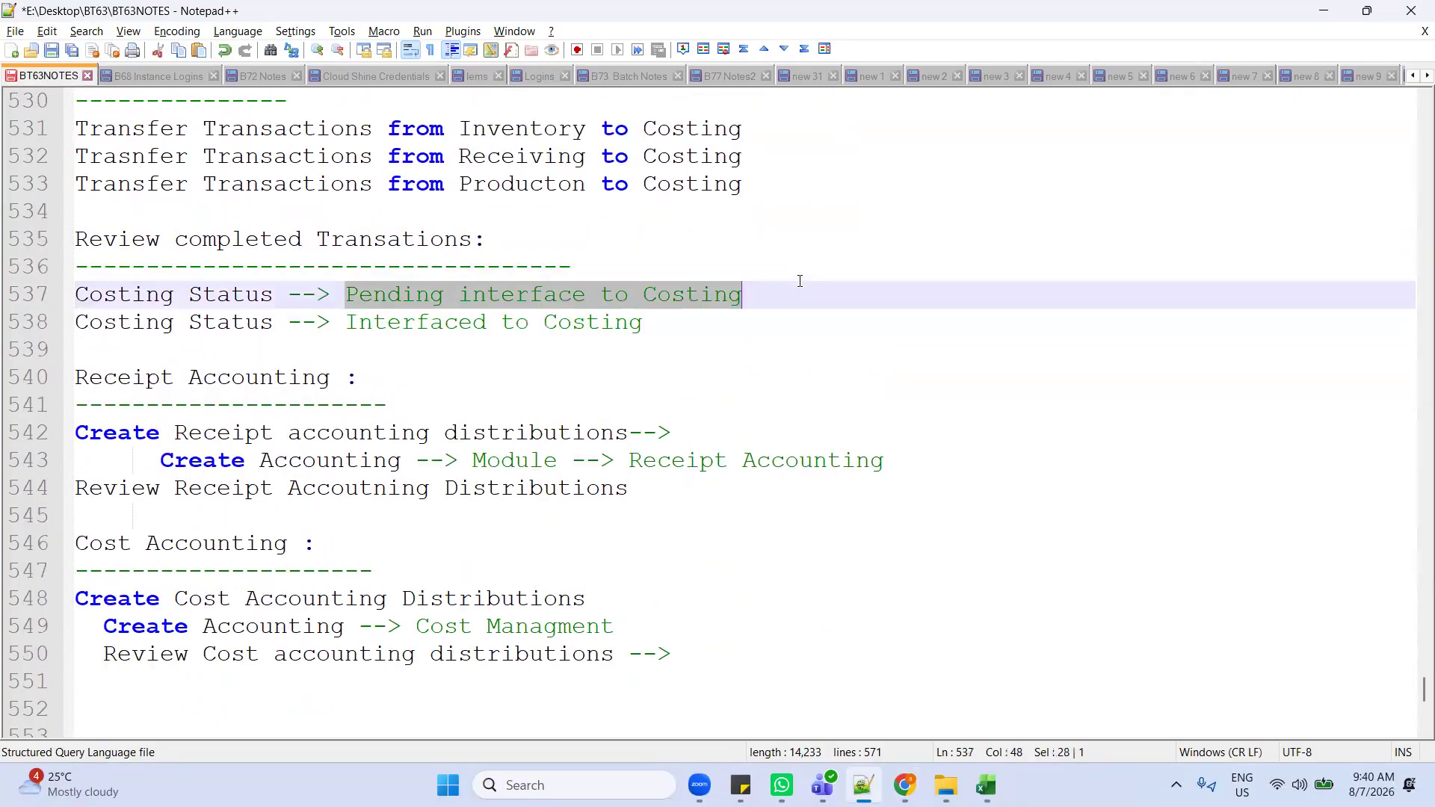
{"action": "key", "text": "alt+Tab"}
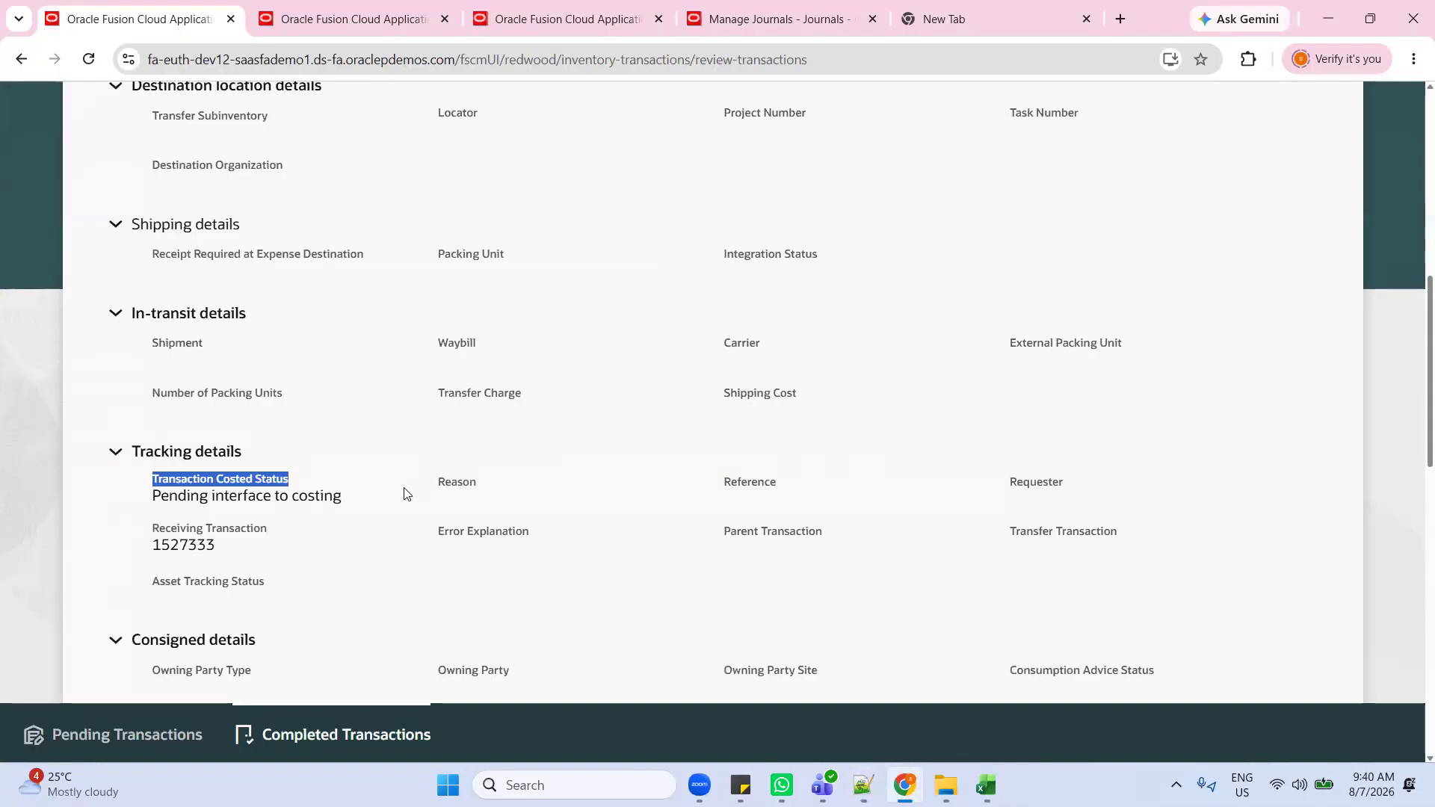
{"action": "scroll", "coordinate": [468, 518], "scroll_direction": "up", "scroll_amount": 5}
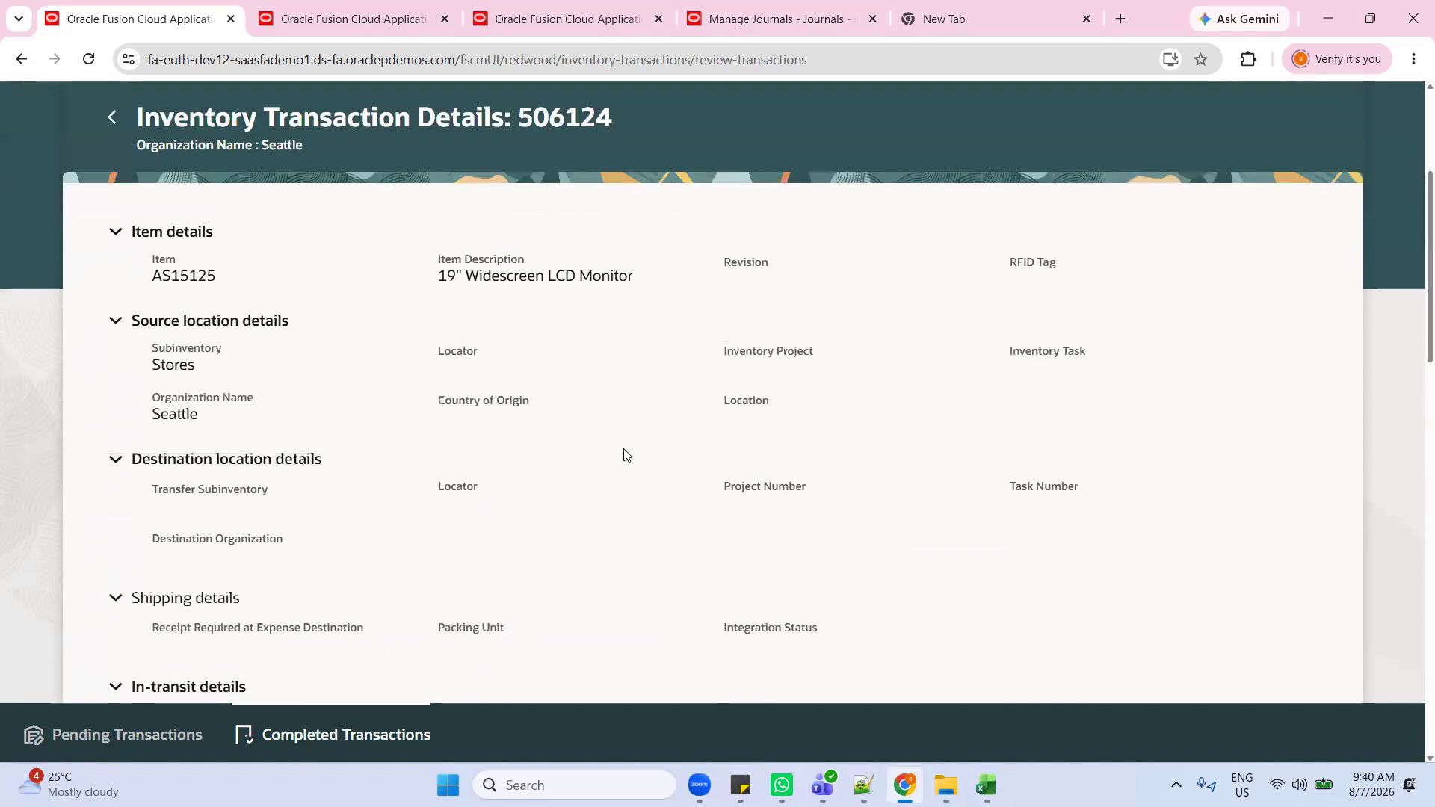
{"action": "scroll", "coordinate": [384, 491], "scroll_direction": "down", "scroll_amount": 1}
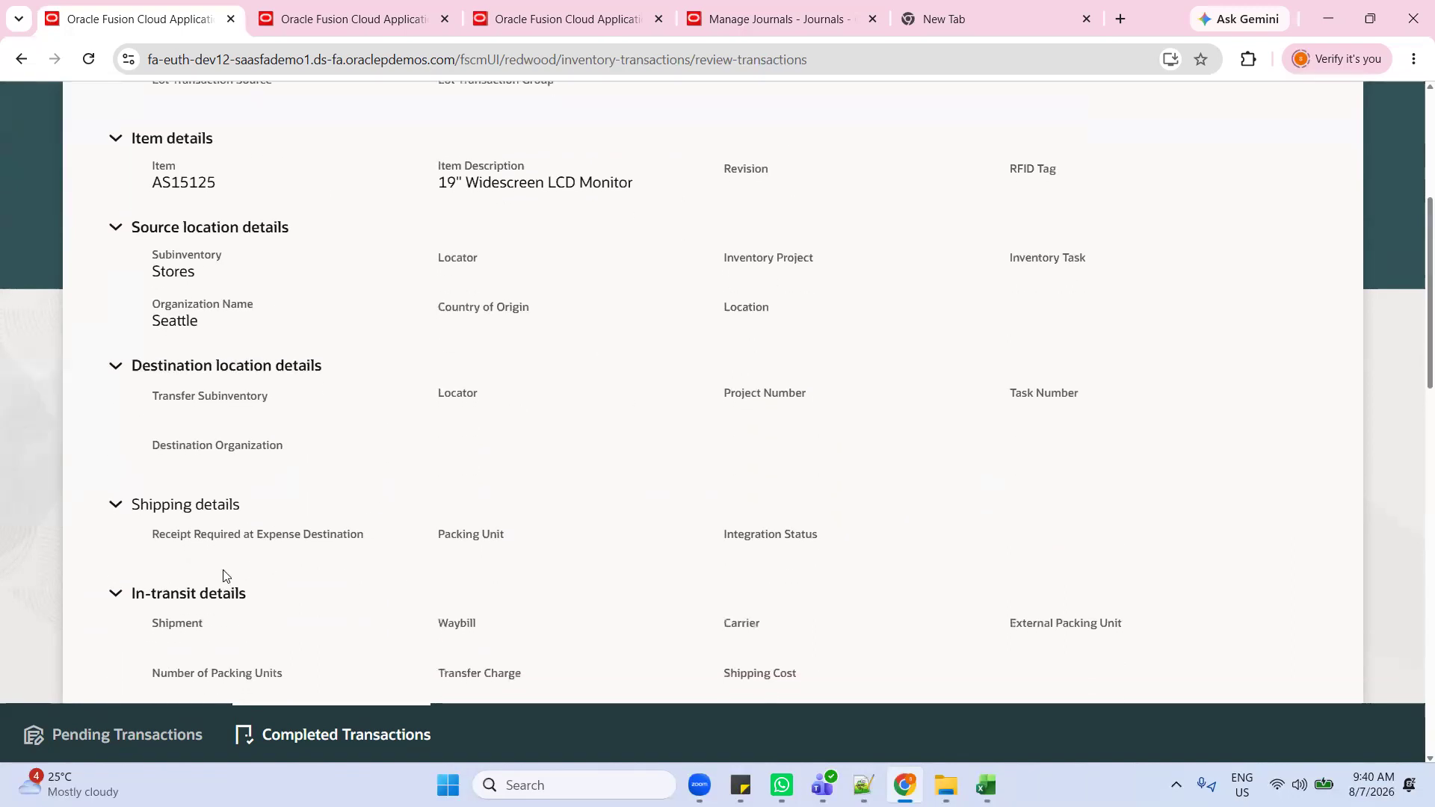
{"action": "scroll", "coordinate": [222, 575], "scroll_direction": "down", "scroll_amount": 2}
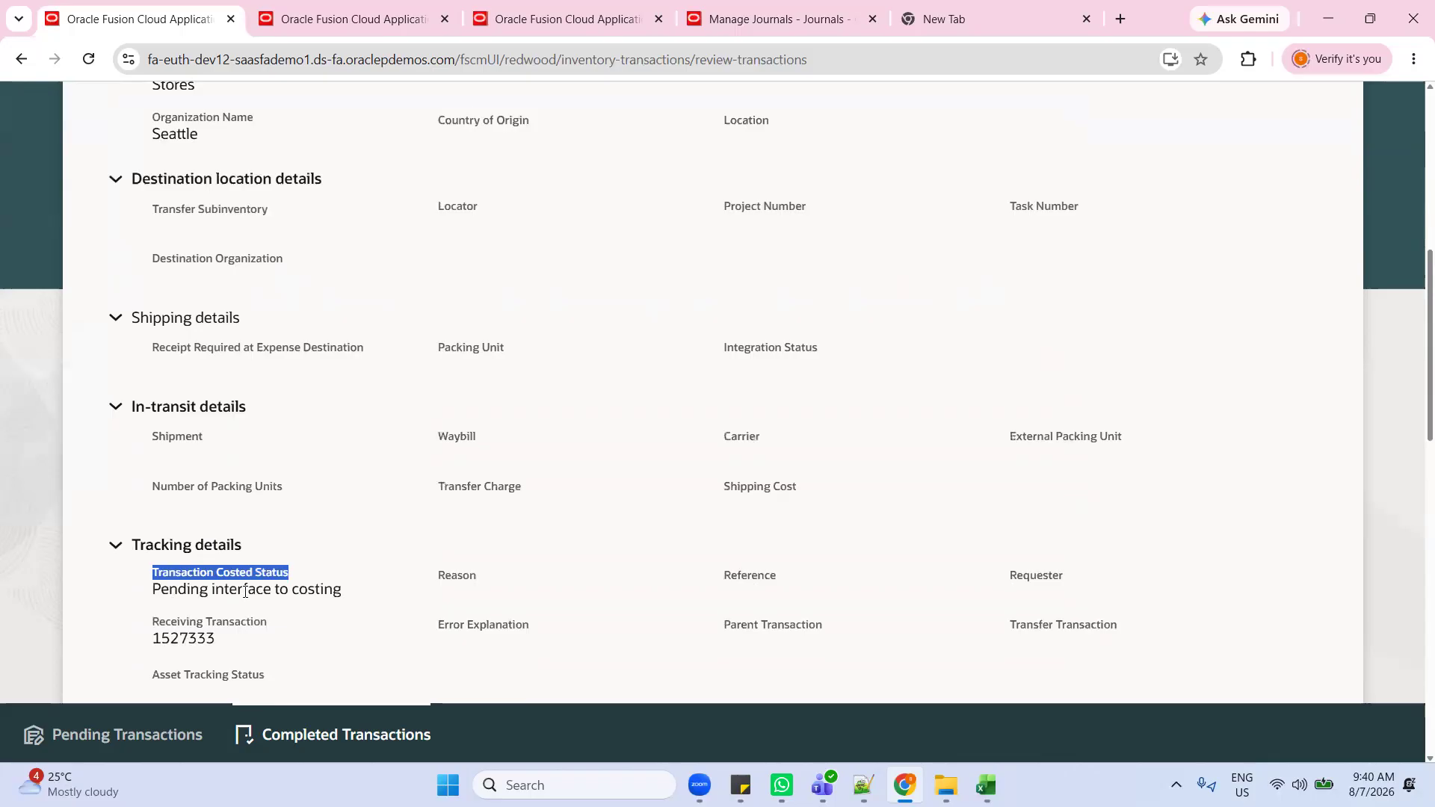
{"action": "scroll", "coordinate": [366, 645], "scroll_direction": "up", "scroll_amount": 6}
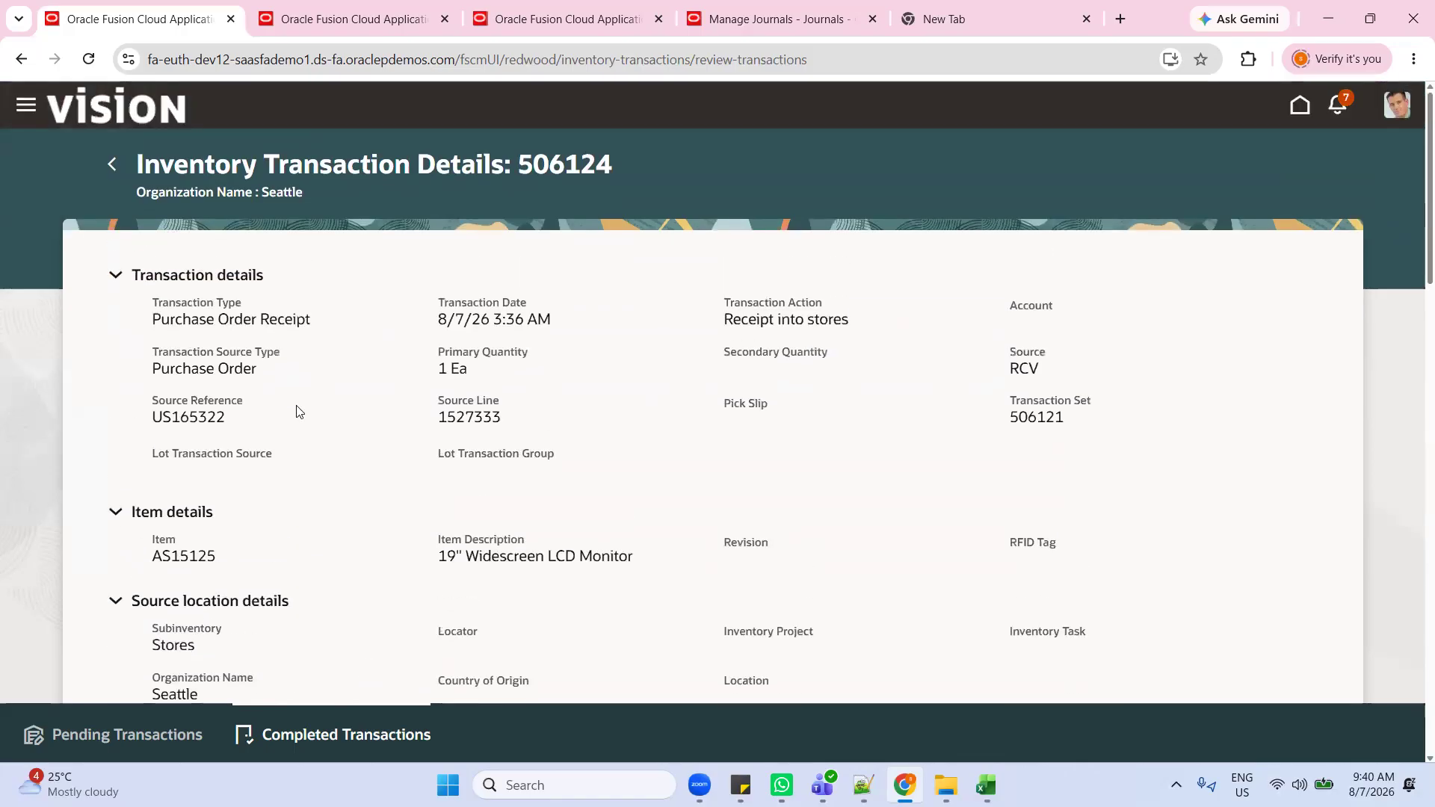
{"action": "scroll", "coordinate": [296, 411], "scroll_direction": "down", "scroll_amount": 5}
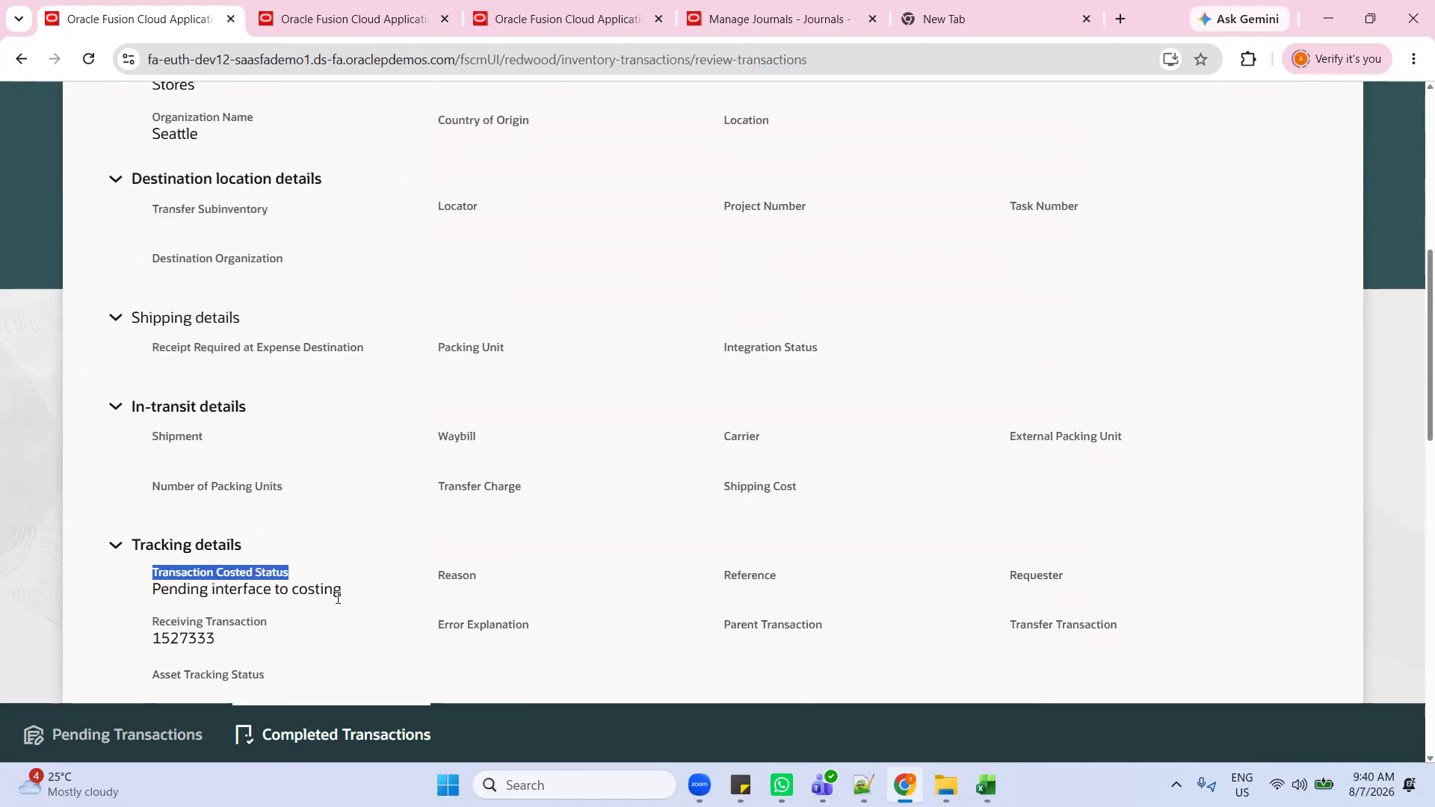
{"action": "scroll", "coordinate": [338, 598], "scroll_direction": "up", "scroll_amount": 7}
Step: Return to the home page, open Scheduled Processes and begin scheduling a new process
{"action": "left_click", "coordinate": [1299, 110]}
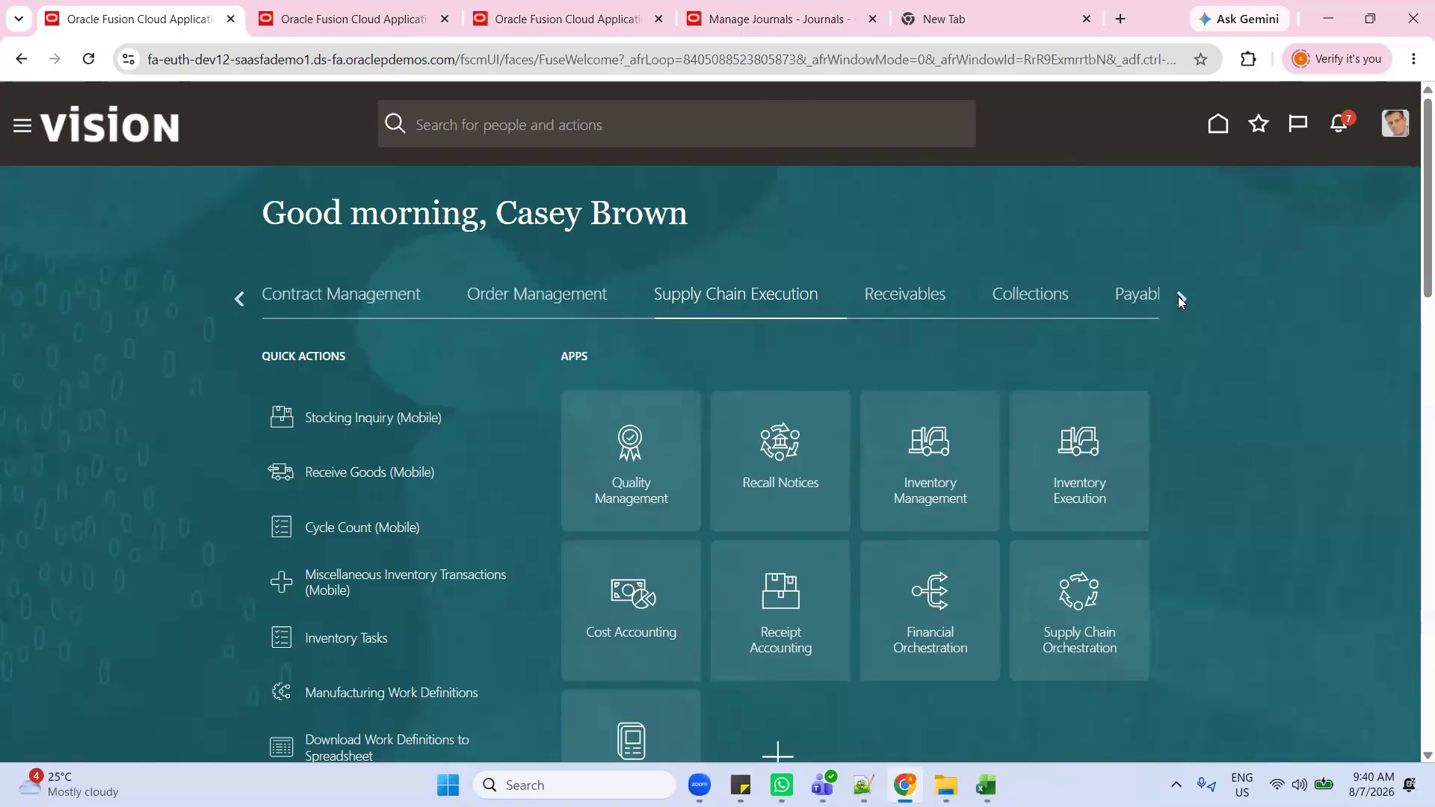
{"action": "left_click", "coordinate": [1178, 298]}
{"action": "left_click", "coordinate": [1180, 301]}
{"action": "left_click", "coordinate": [985, 299]}
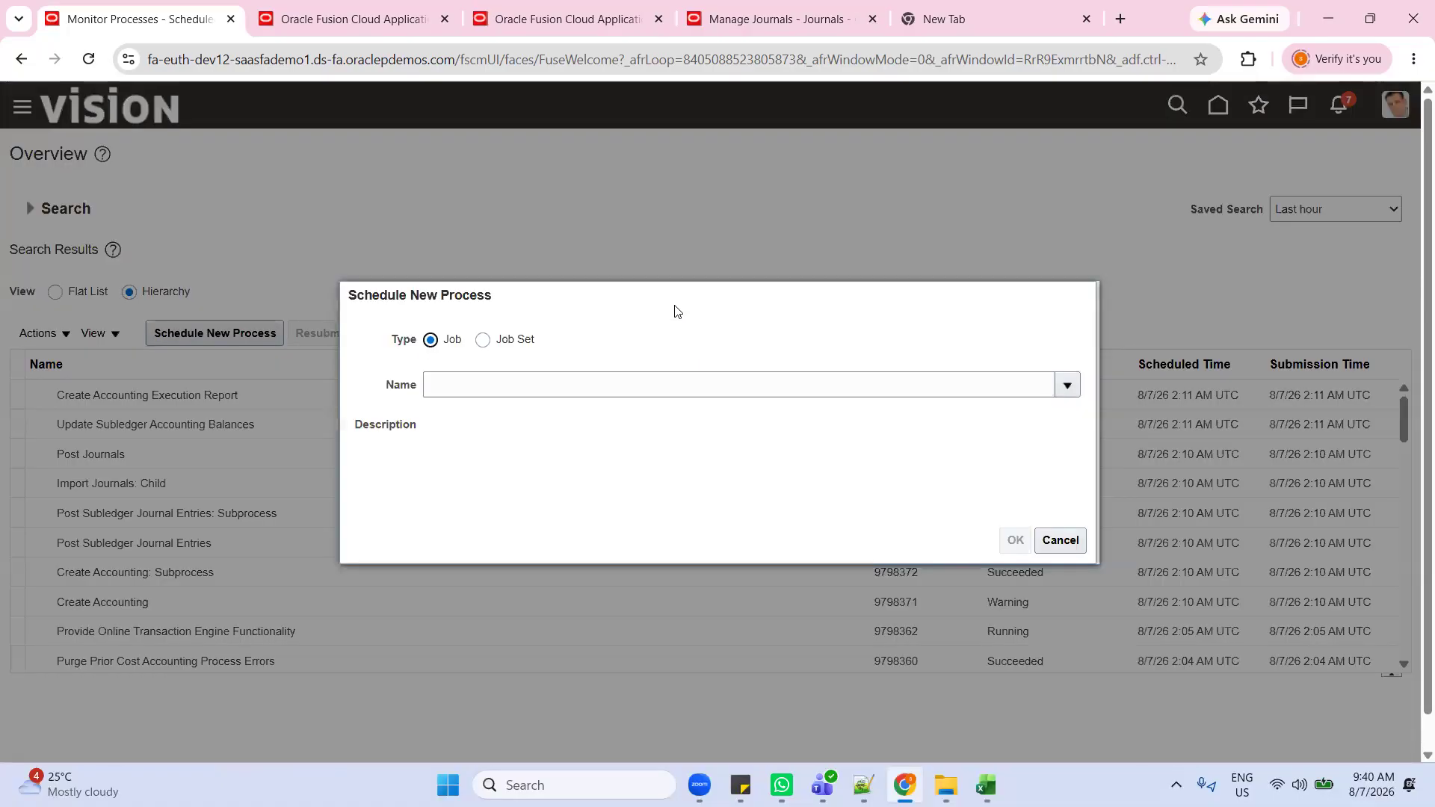
Step: Search the job names for %Transfer%Trans%Inv% and choose Transfer Transactions from Inventory to Costing as the process
{"action": "left_click", "coordinate": [1068, 384]}
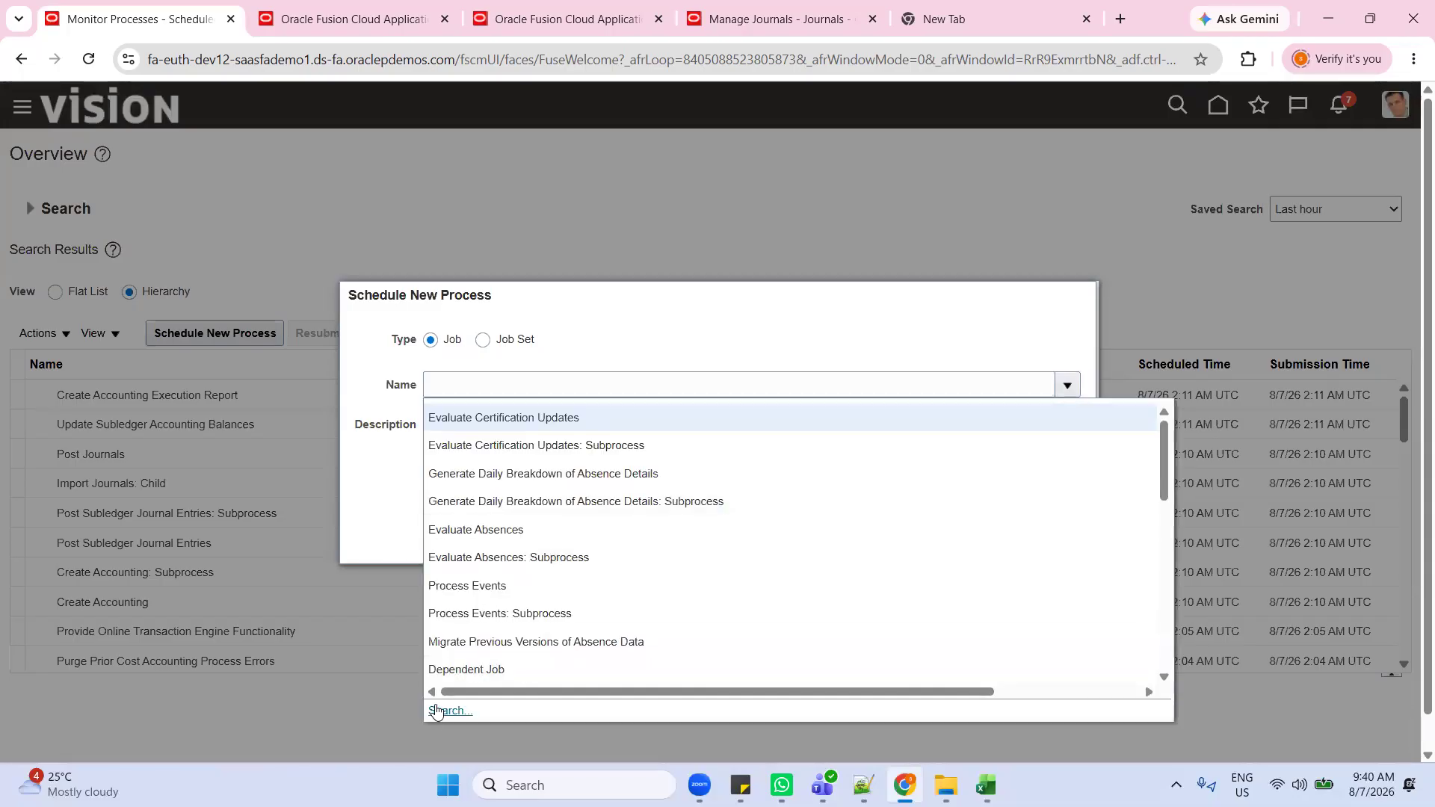
{"action": "left_click", "coordinate": [438, 711]}
{"action": "left_click", "coordinate": [572, 387]}
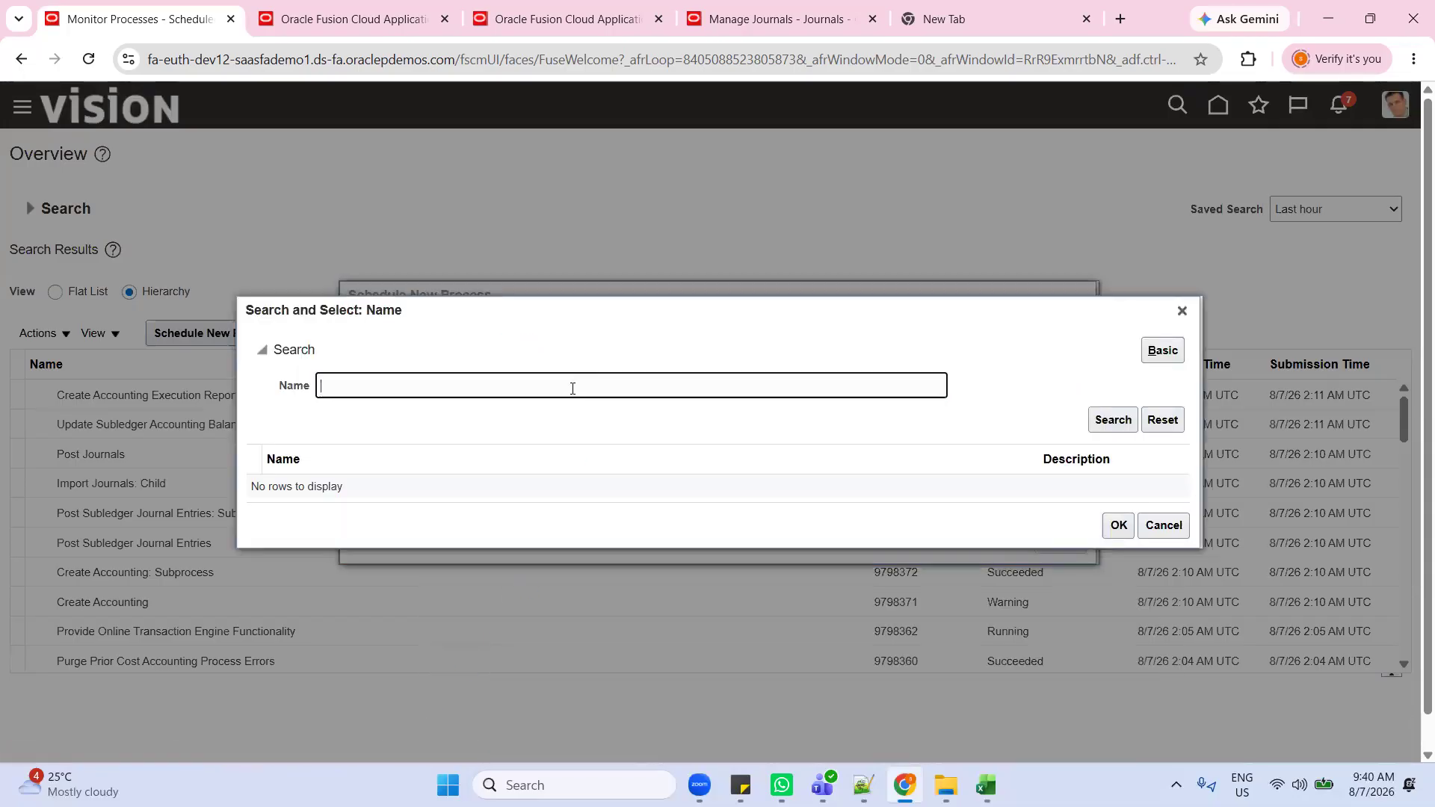
{"action": "type", "text": "%Transfer%Trans%Inv%"}
{"action": "key", "text": "Return"}
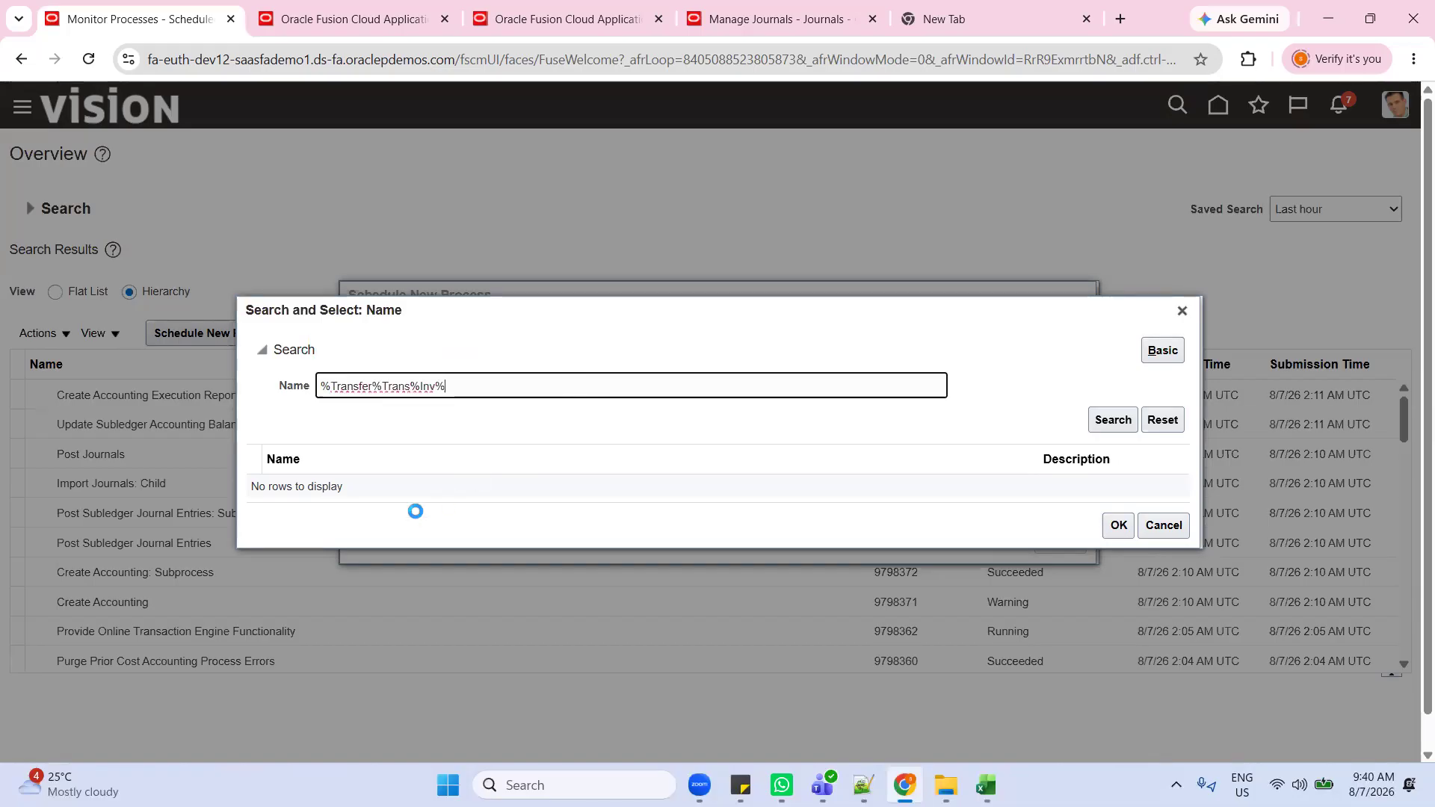
{"action": "left_click", "coordinate": [445, 490]}
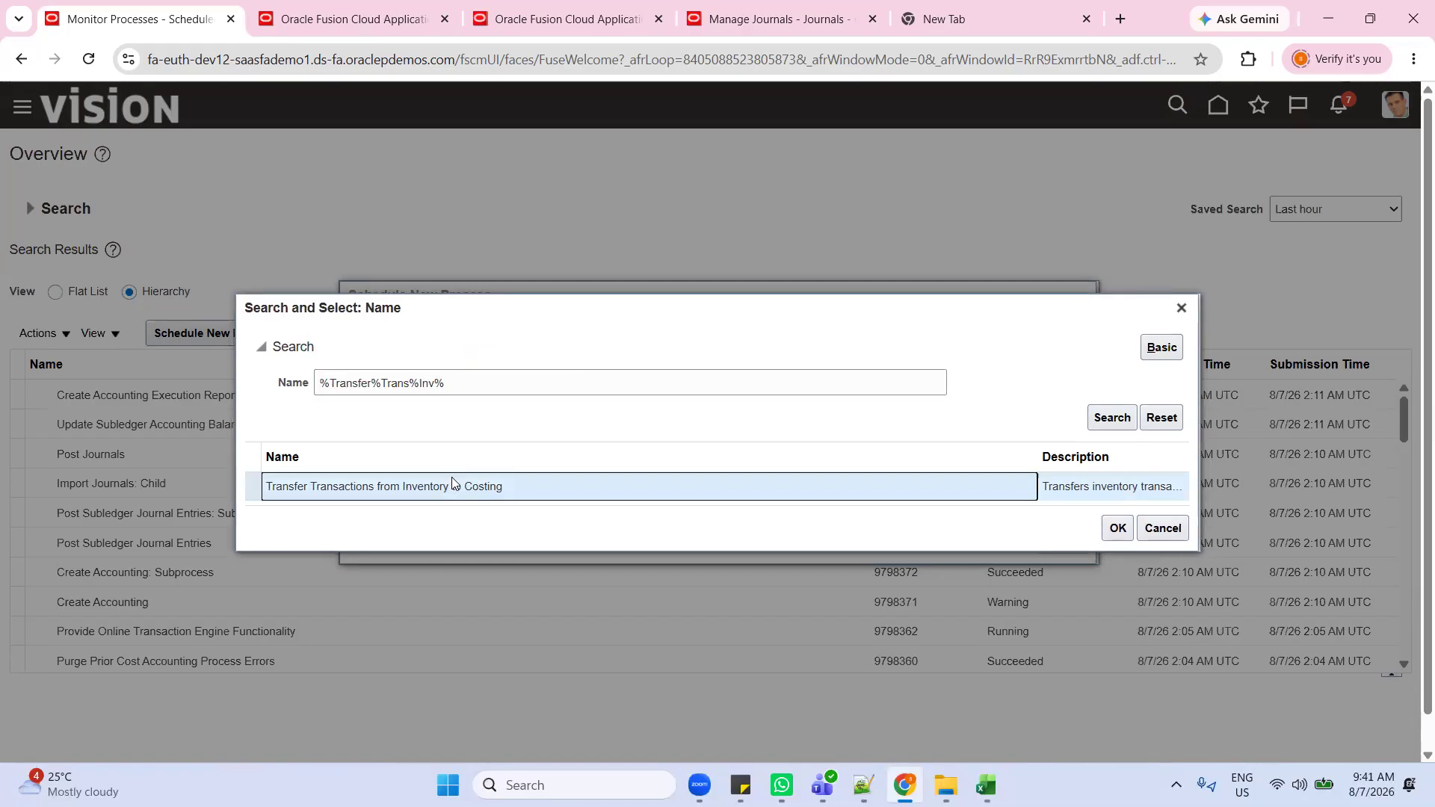
{"action": "left_click", "coordinate": [1104, 525]}
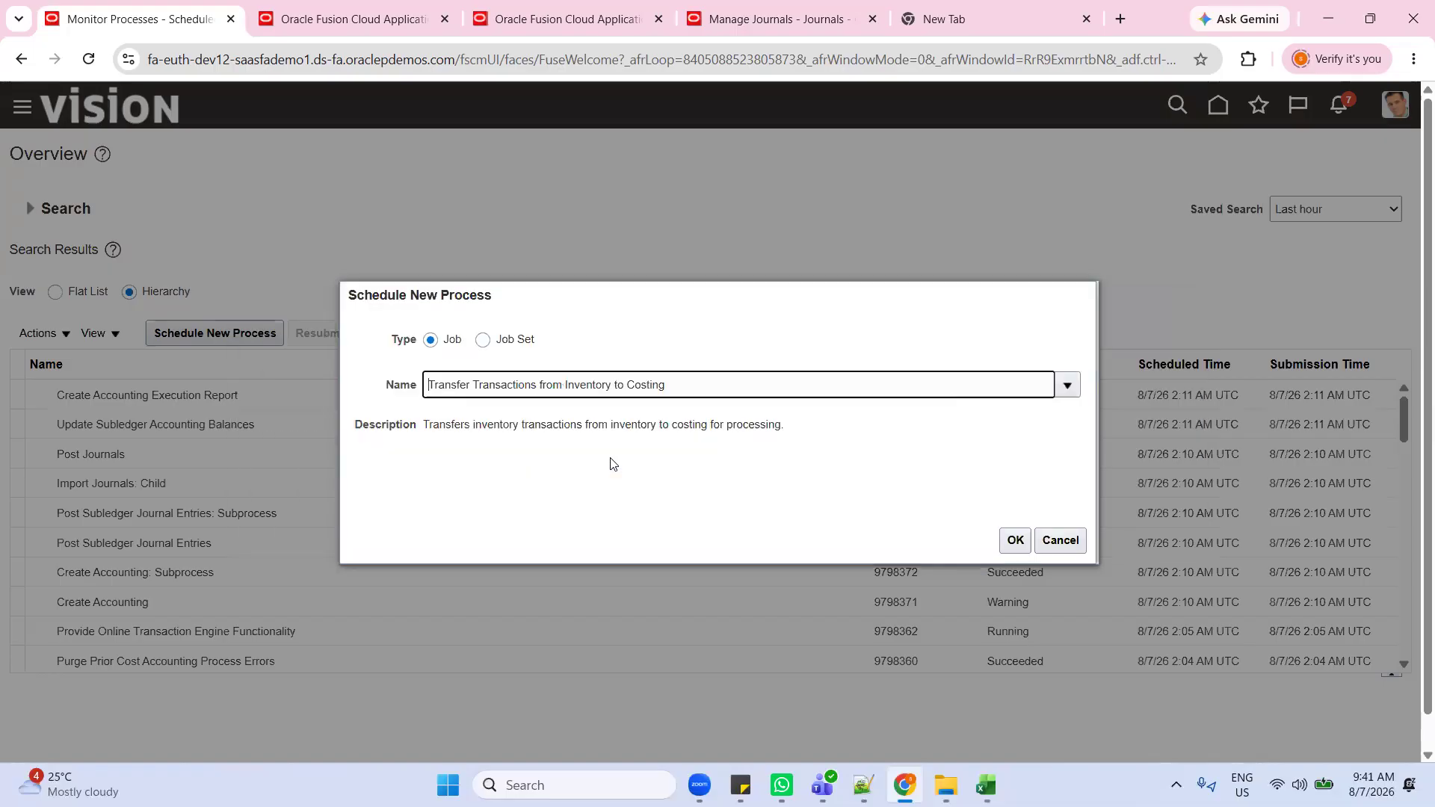
{"action": "left_click", "coordinate": [1015, 540]}
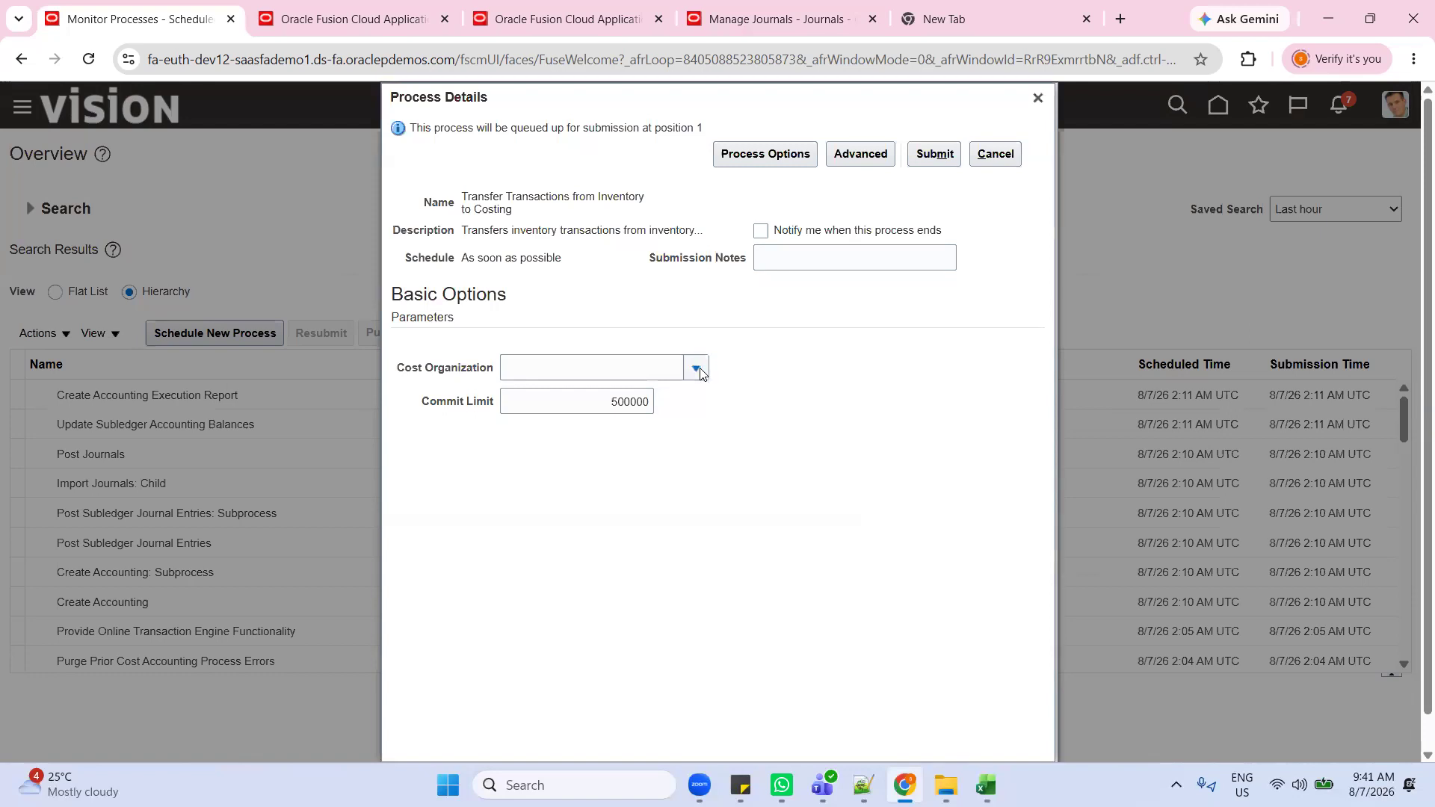
Step: Submit the inventory transfer process for the US Operations cost organization and refresh the process list to track its status
{"action": "left_click", "coordinate": [696, 367]}
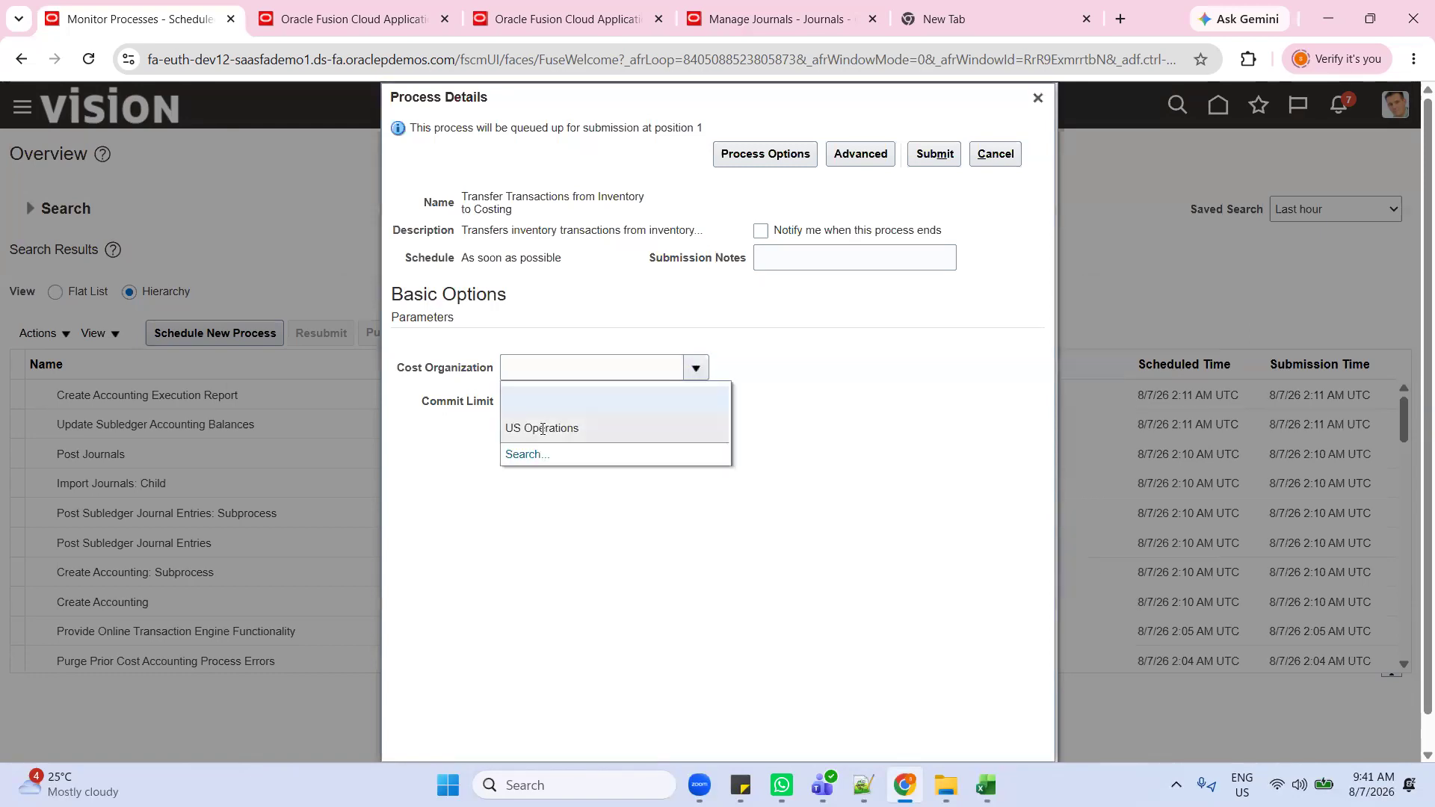
{"action": "left_click", "coordinate": [743, 432]}
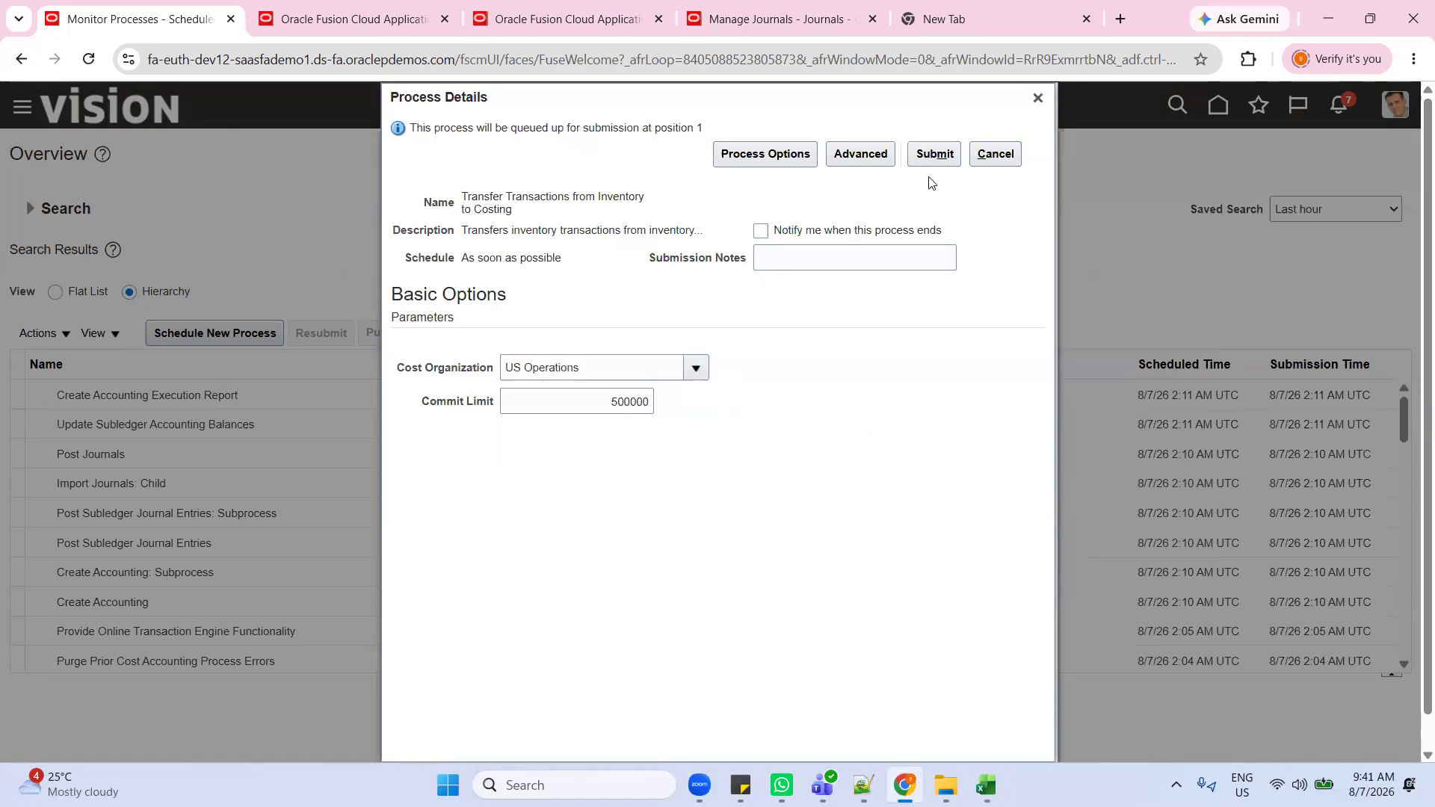
{"action": "left_click", "coordinate": [933, 155]}
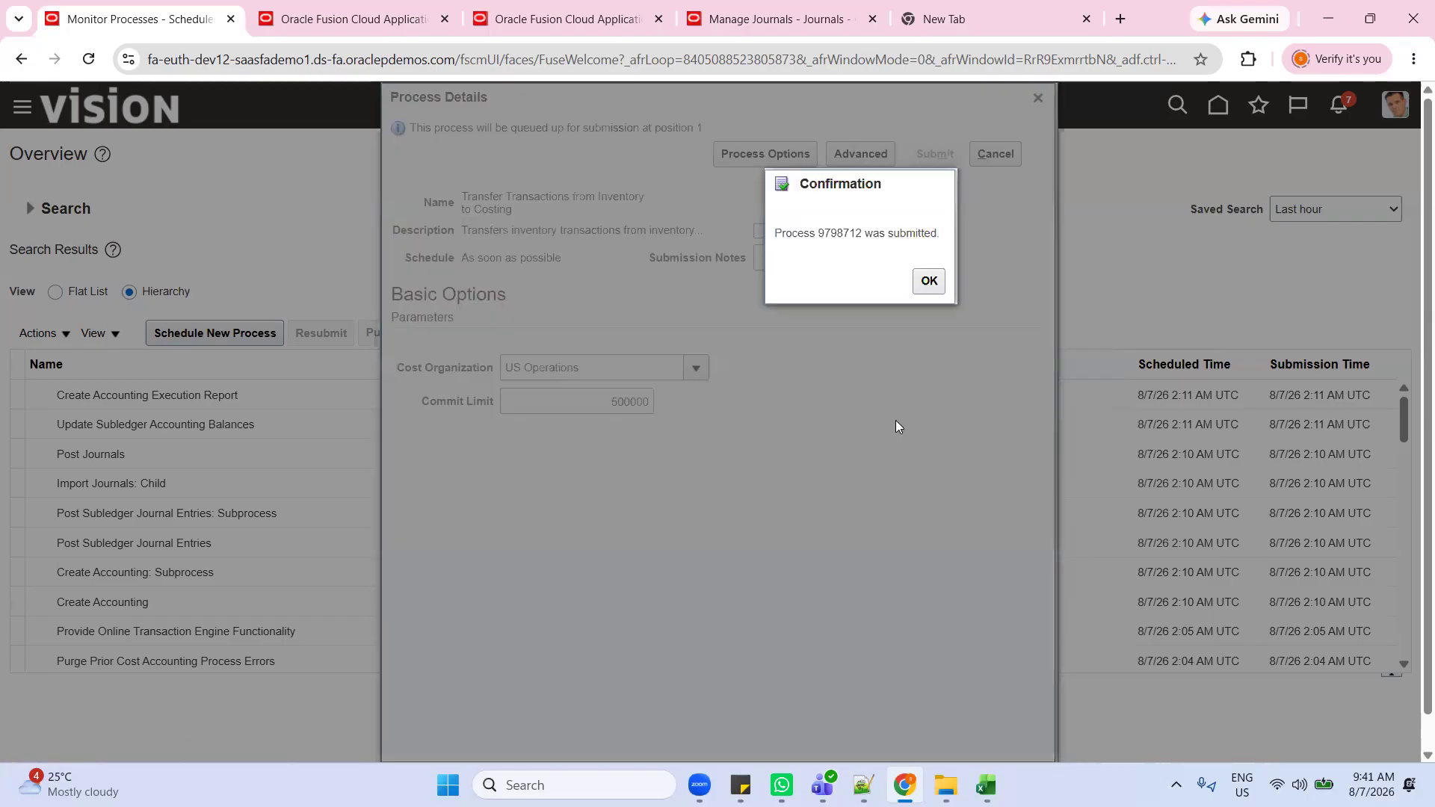
{"action": "left_click", "coordinate": [929, 282]}
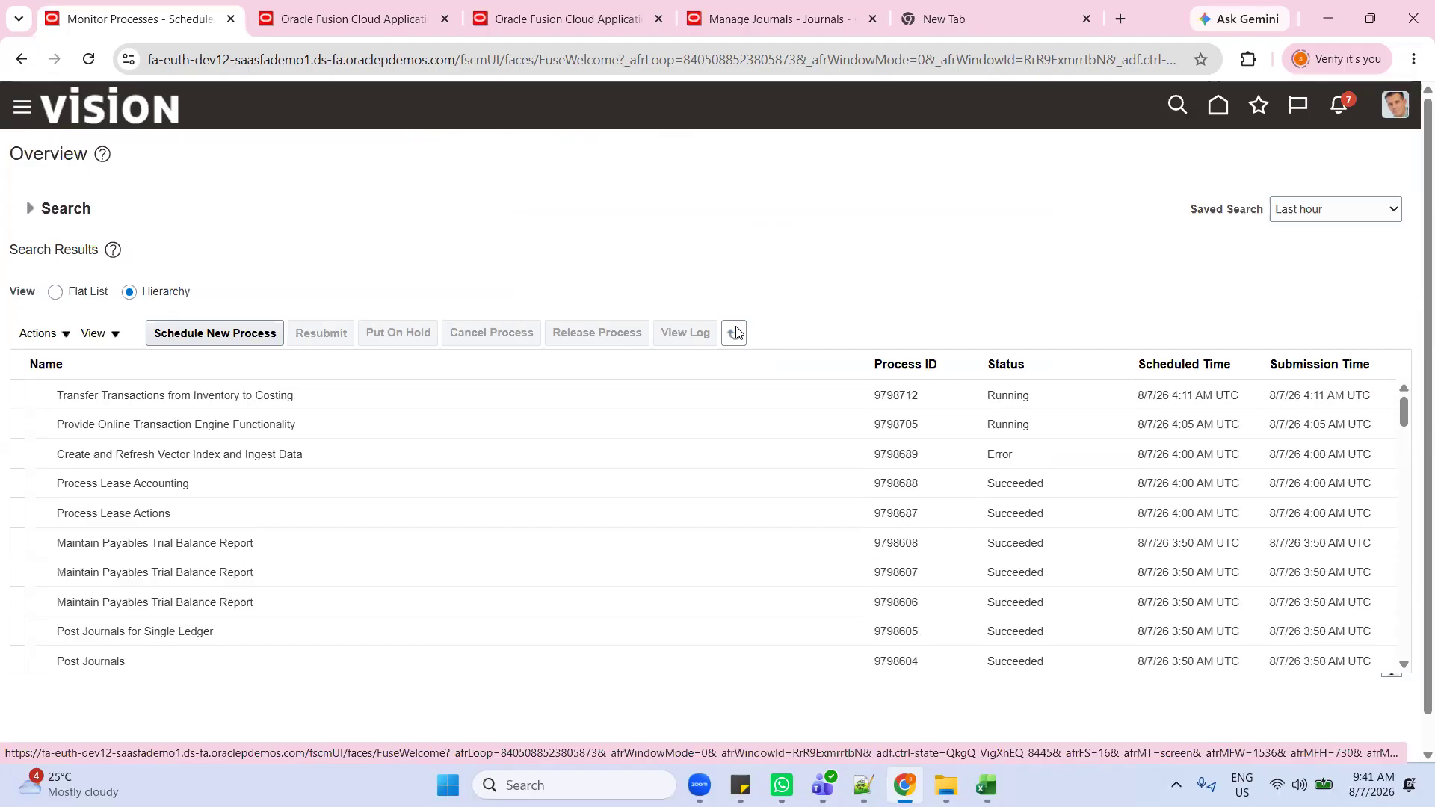
{"action": "left_click", "coordinate": [735, 333]}
{"action": "left_click", "coordinate": [737, 332]}
{"action": "left_click", "coordinate": [735, 330]}
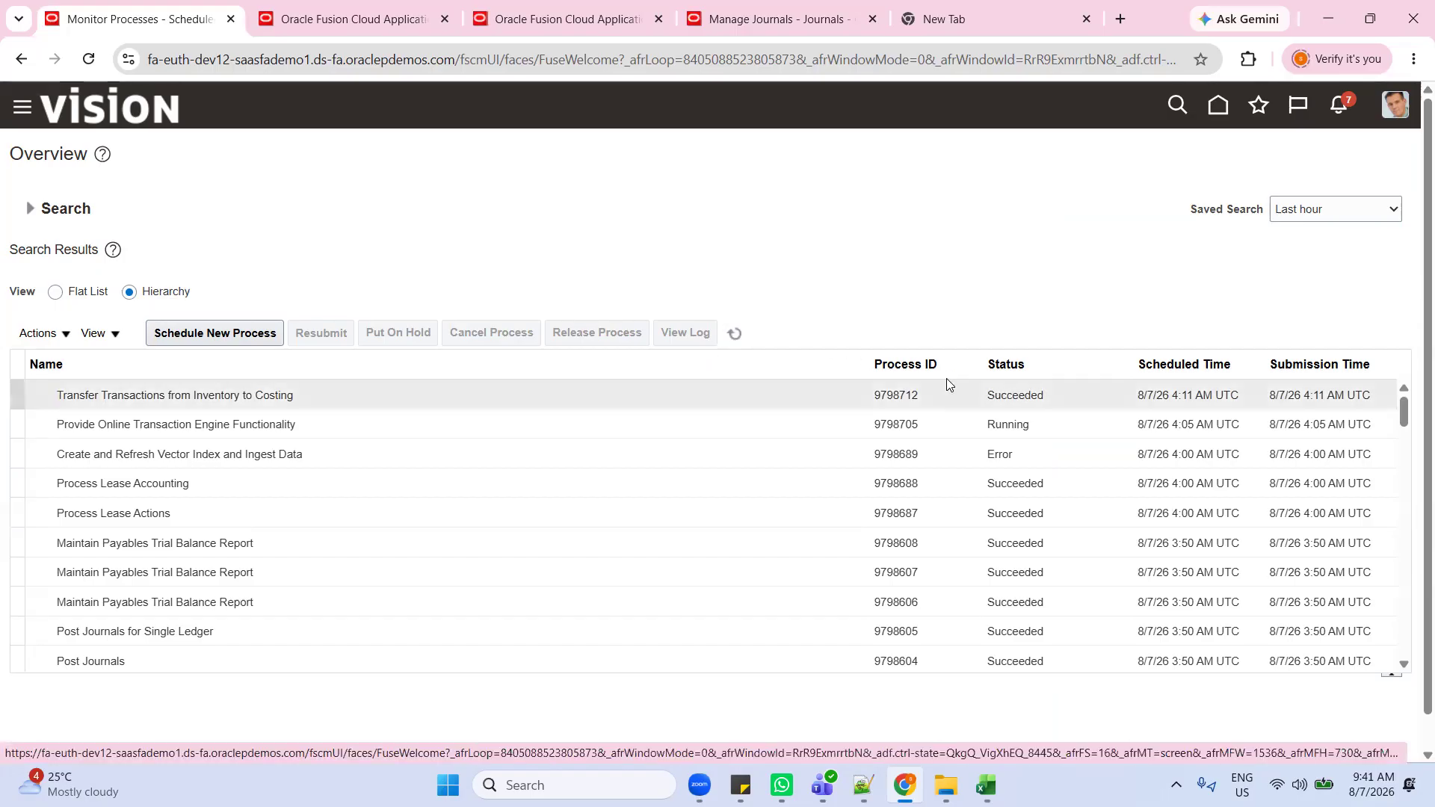
Step: Schedule another new process, searching for Transfer%Trans%Rec% and choosing Transfer Transactions from Receiving to Costing
{"action": "left_click", "coordinate": [193, 337]}
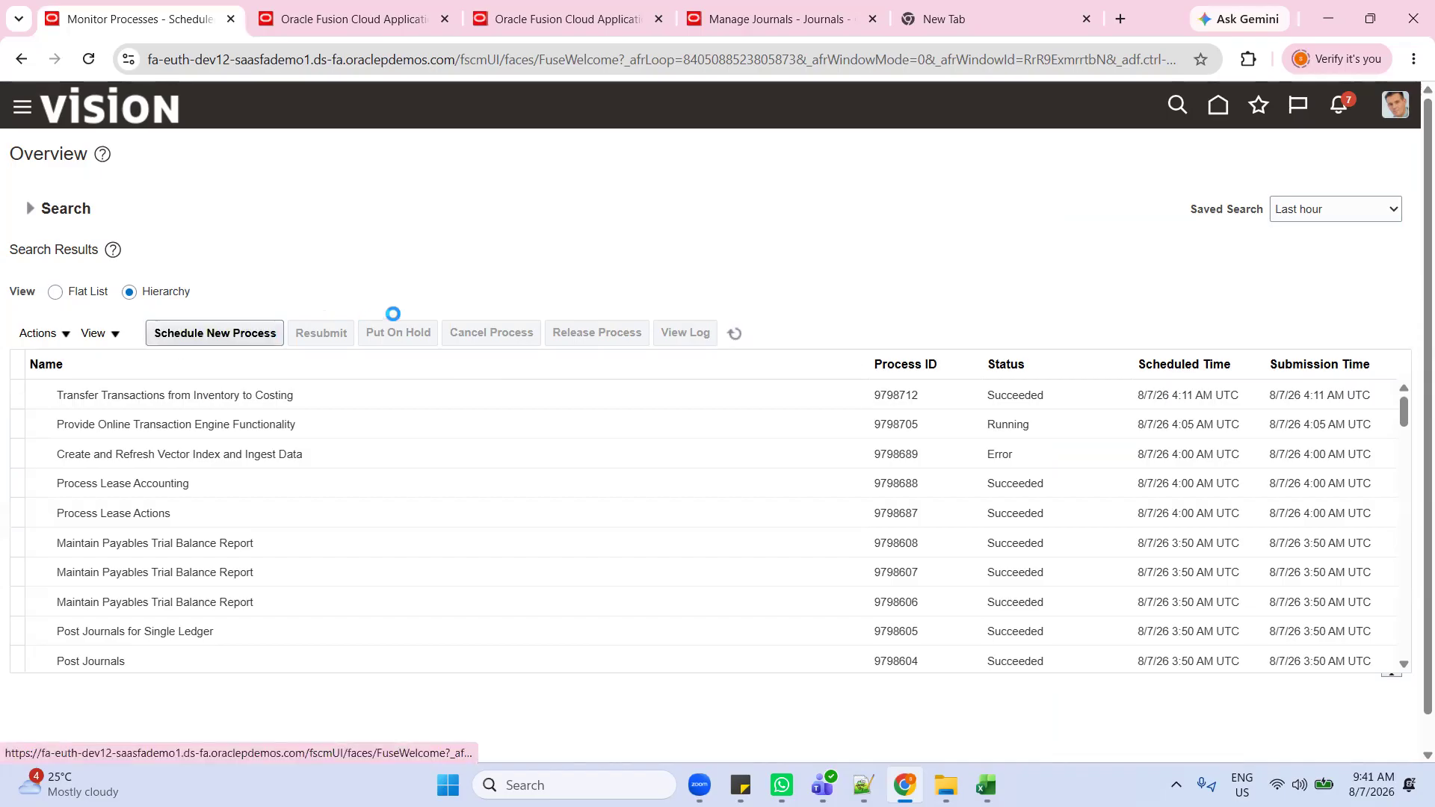
{"action": "left_click", "coordinate": [1067, 385]}
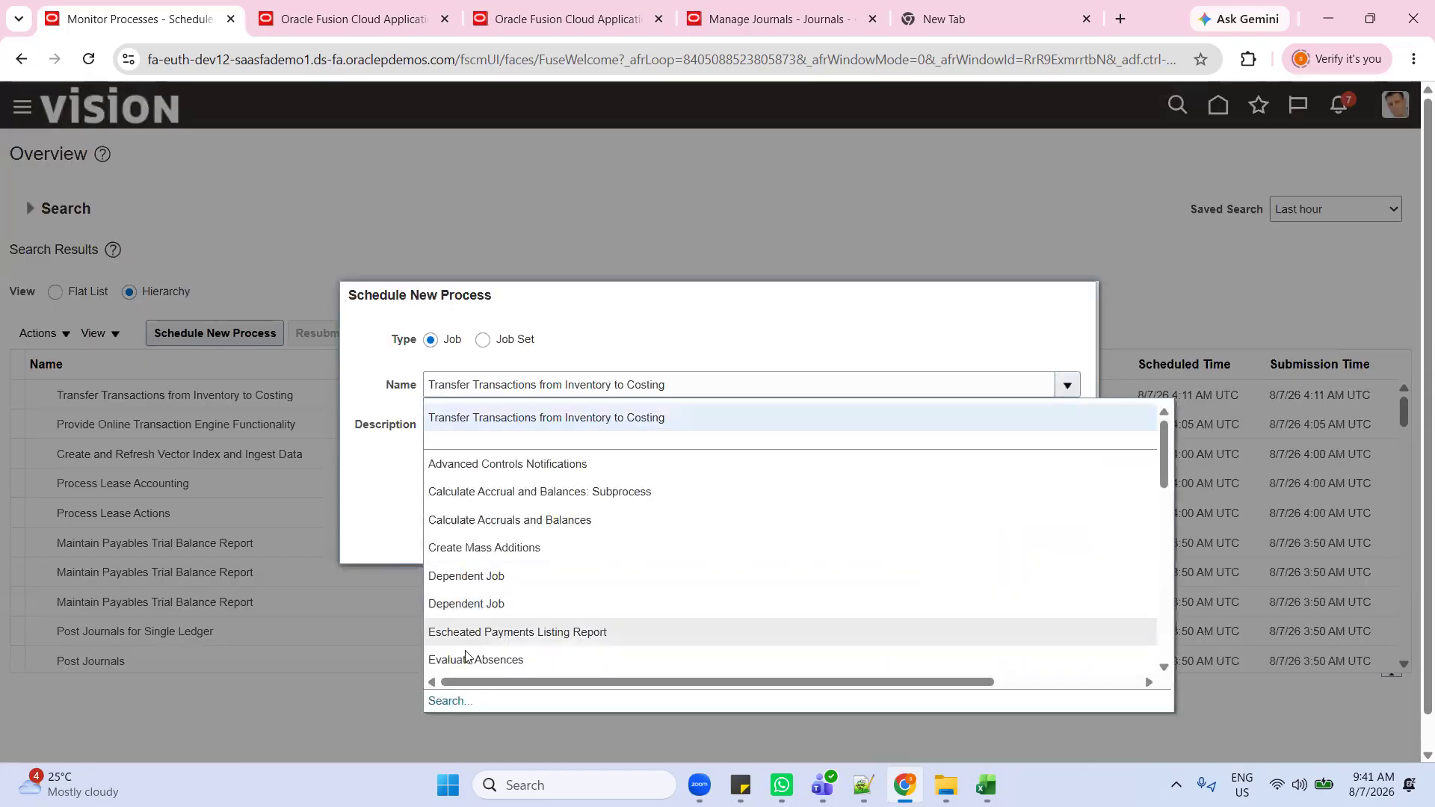
{"action": "left_click", "coordinate": [451, 701]}
{"action": "type", "text": "T"}
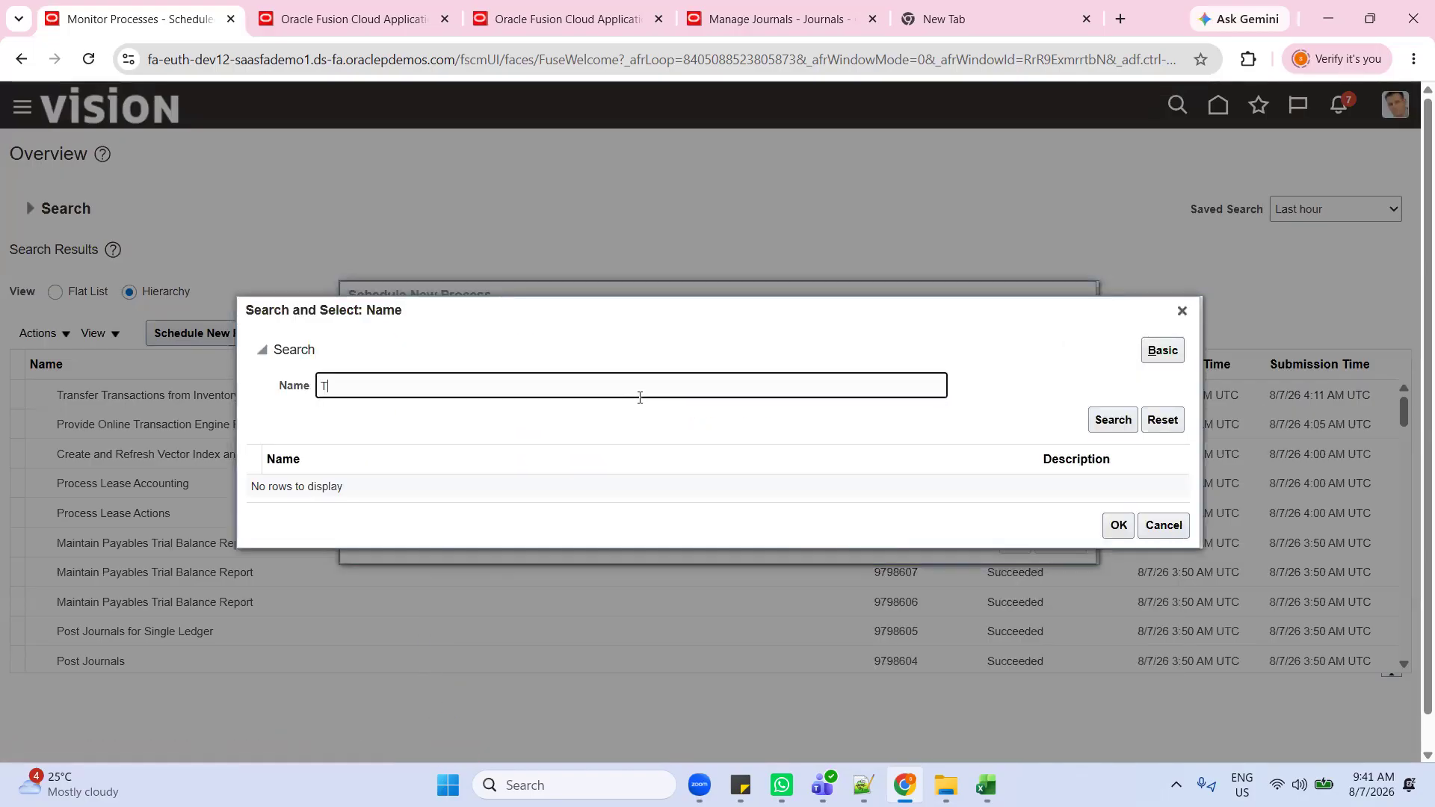
{"action": "type", "text": "ransfer%Trans%Rec%"}
{"action": "key", "text": "Return"}
{"action": "left_click", "coordinate": [532, 513]}
{"action": "left_click", "coordinate": [1118, 541]}
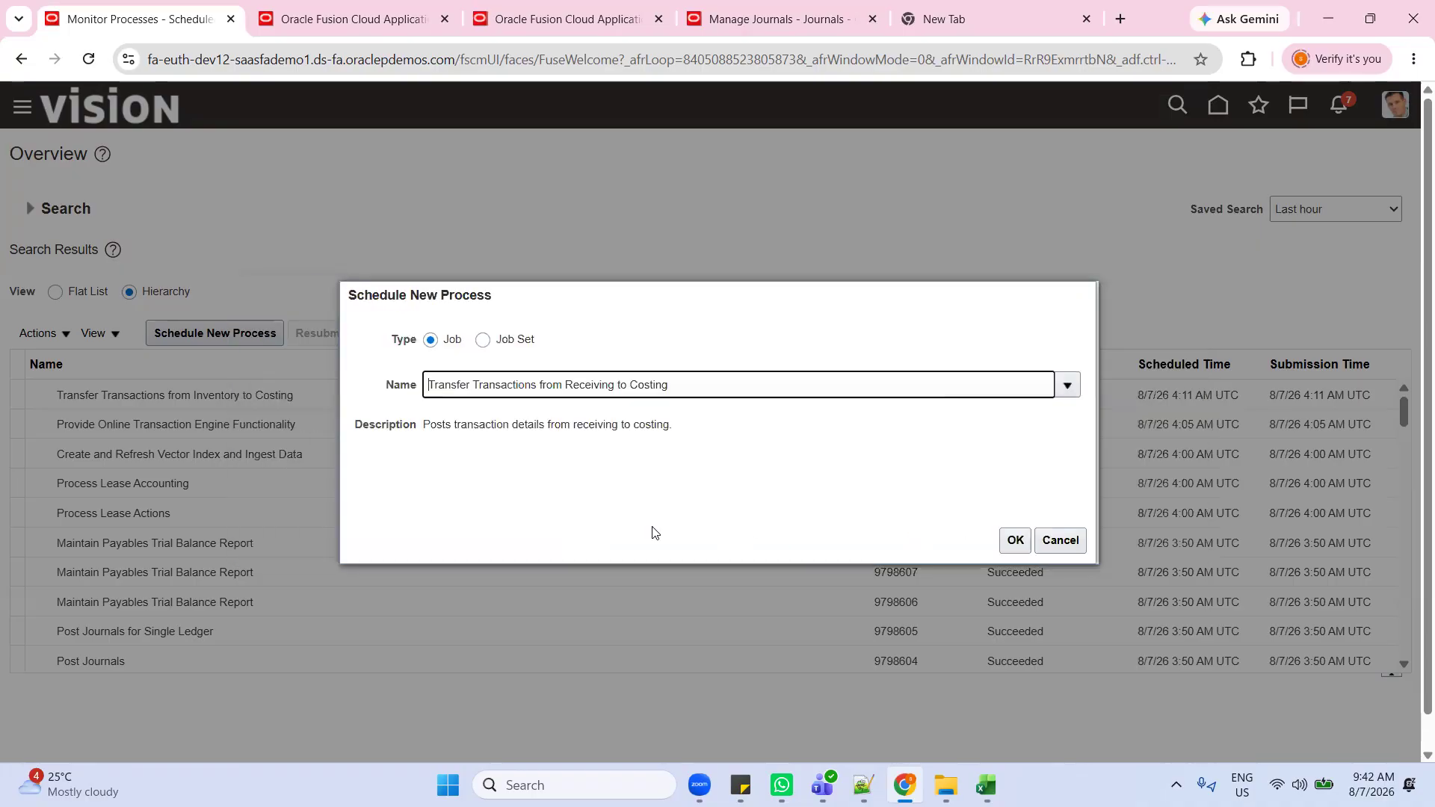
Step: Submit the Transfer Transactions from Receiving to Costing process with its default options and refresh the process list
{"action": "left_click", "coordinate": [1015, 540]}
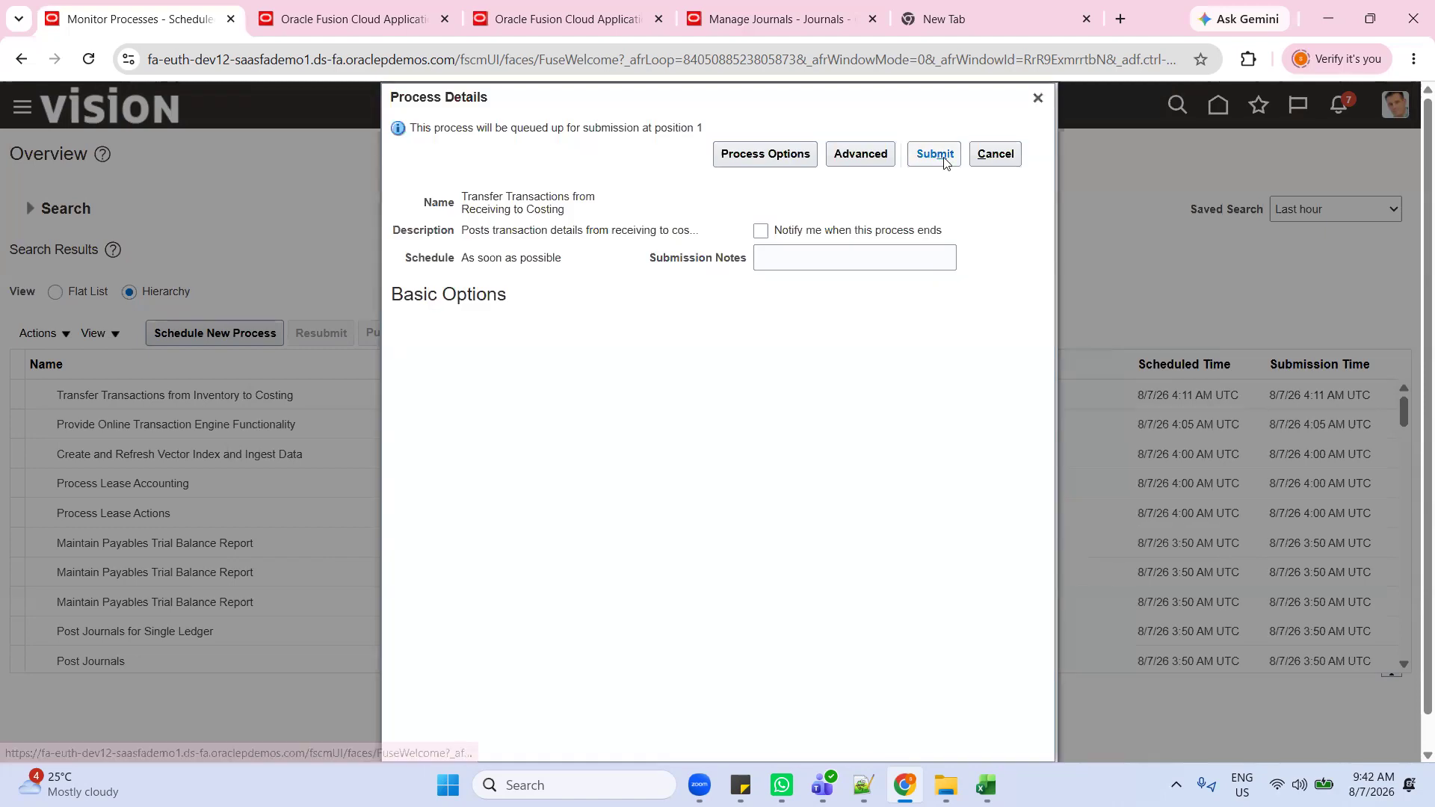
{"action": "left_click", "coordinate": [935, 154]}
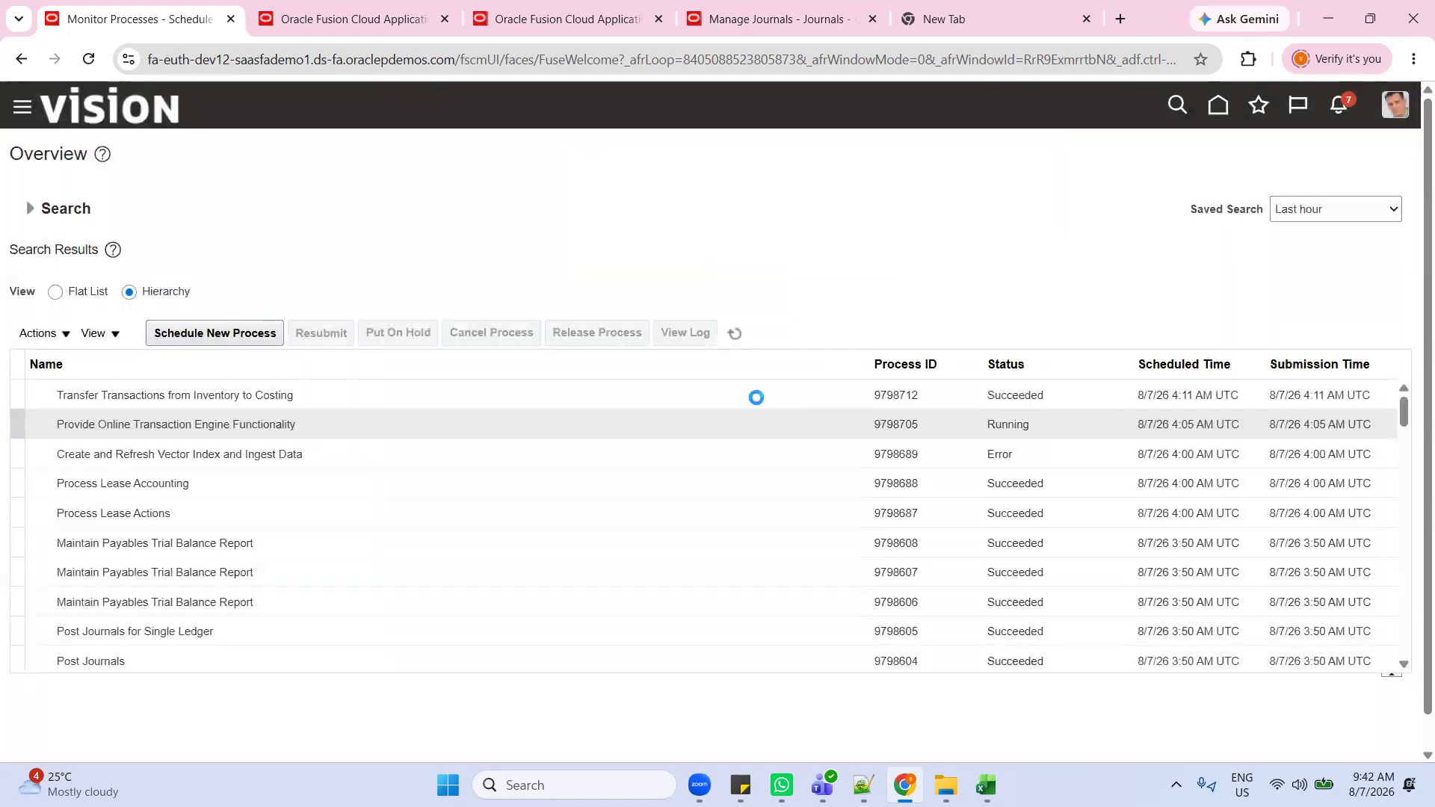
{"action": "left_click", "coordinate": [736, 341]}
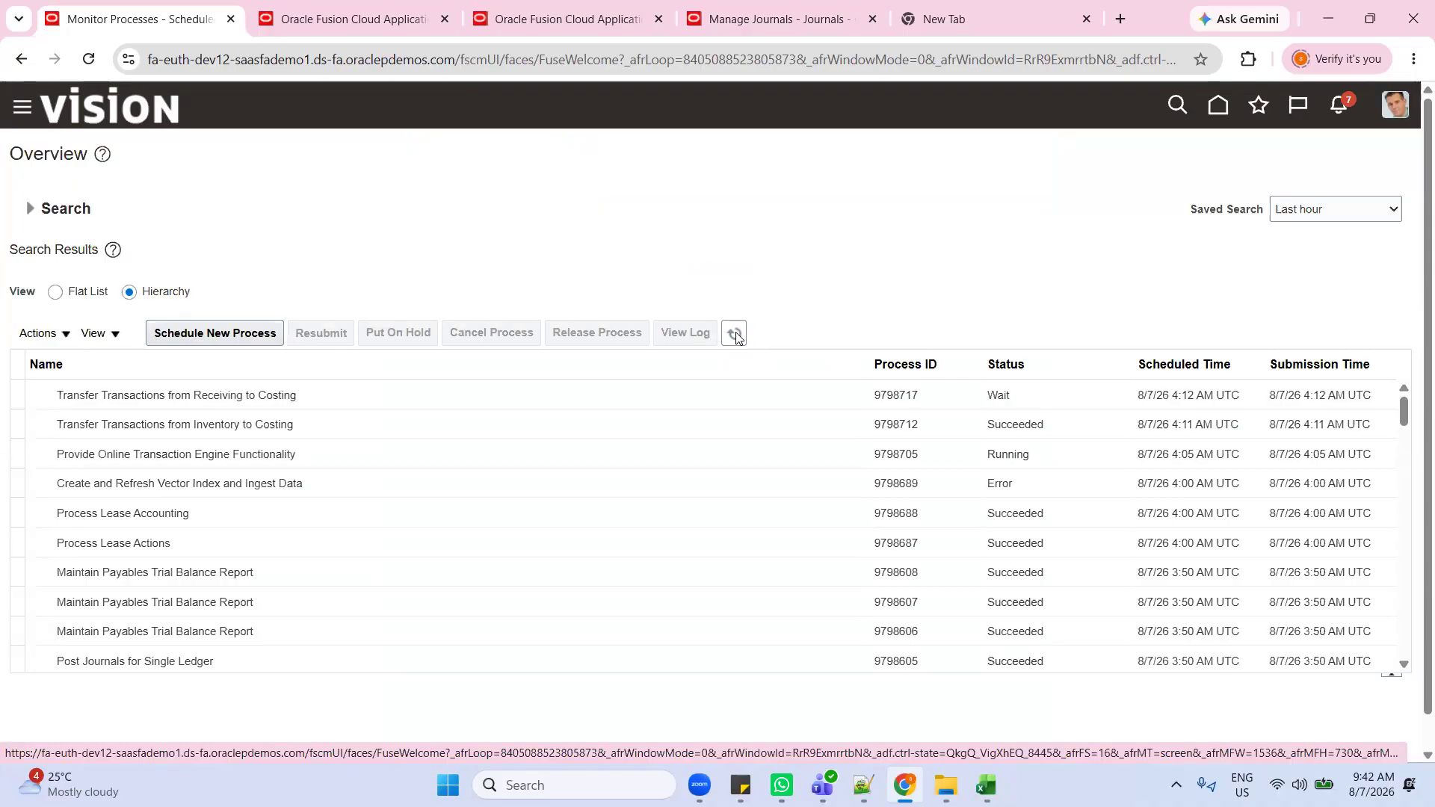
Step: Review the Interfaced to Costing status line in the notes and return to the scheduled processes in the browser
{"action": "key", "text": "alt+Tab"}
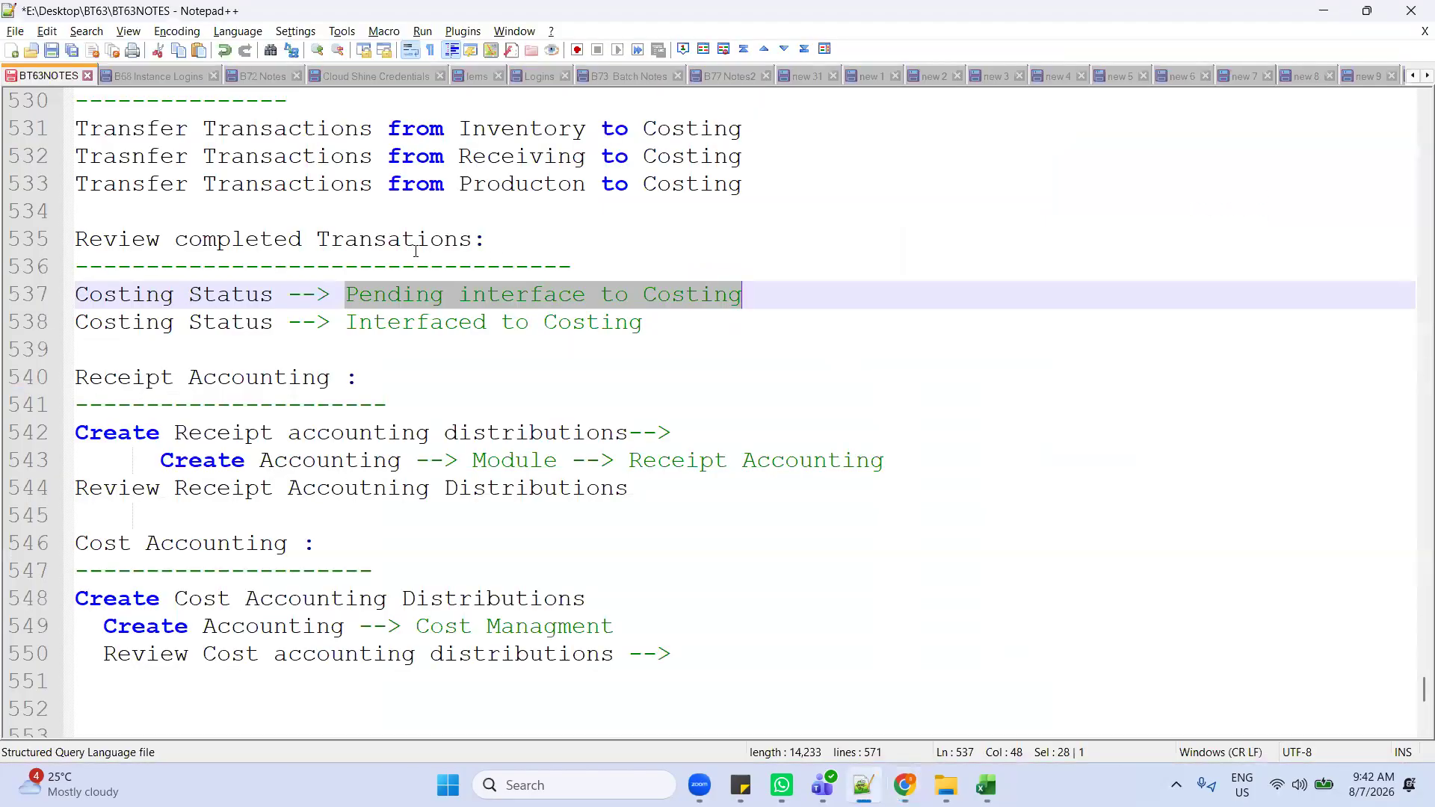
{"action": "left_click_drag", "start_coordinate": [349, 322], "coordinate": [653, 323]}
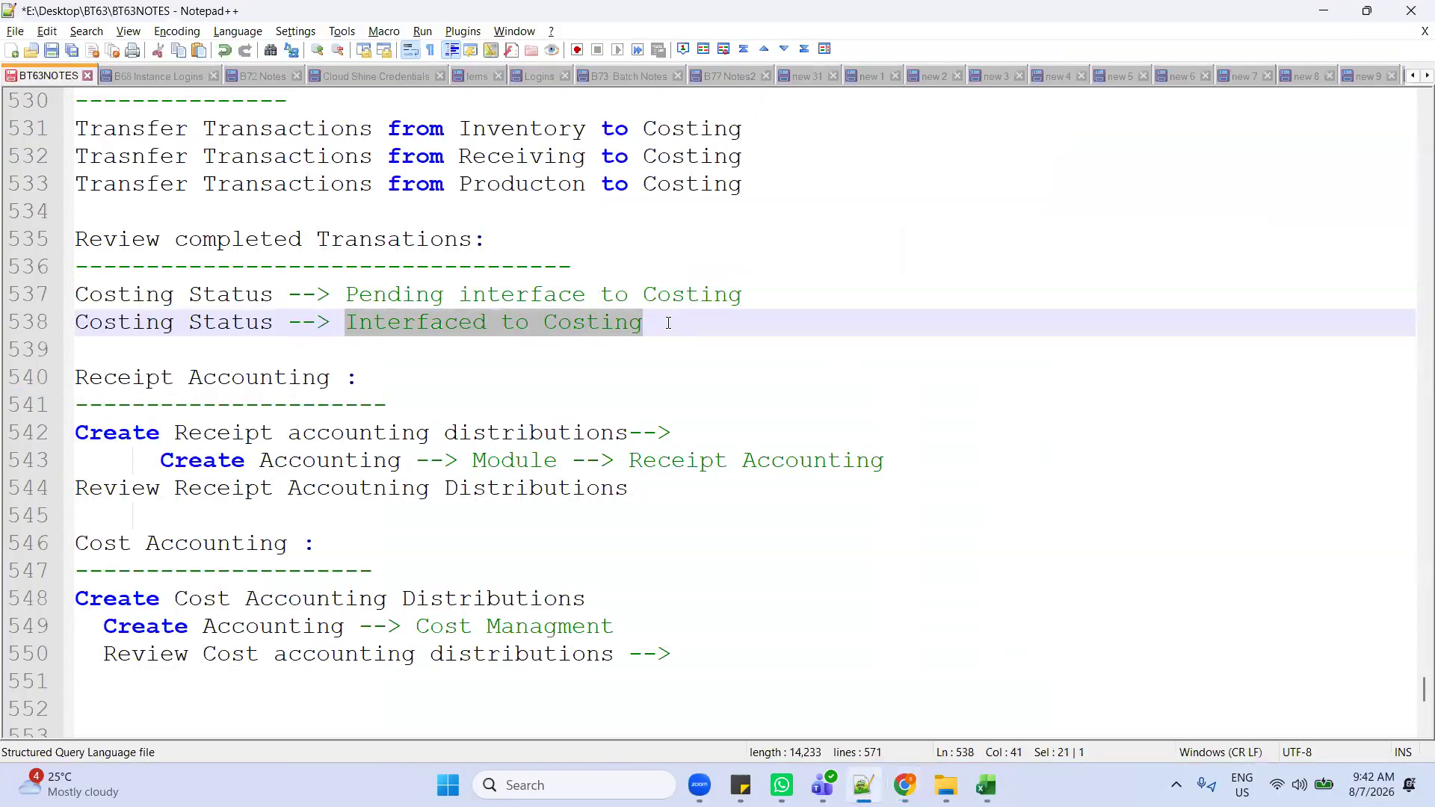
{"action": "key", "text": "alt+Tab"}
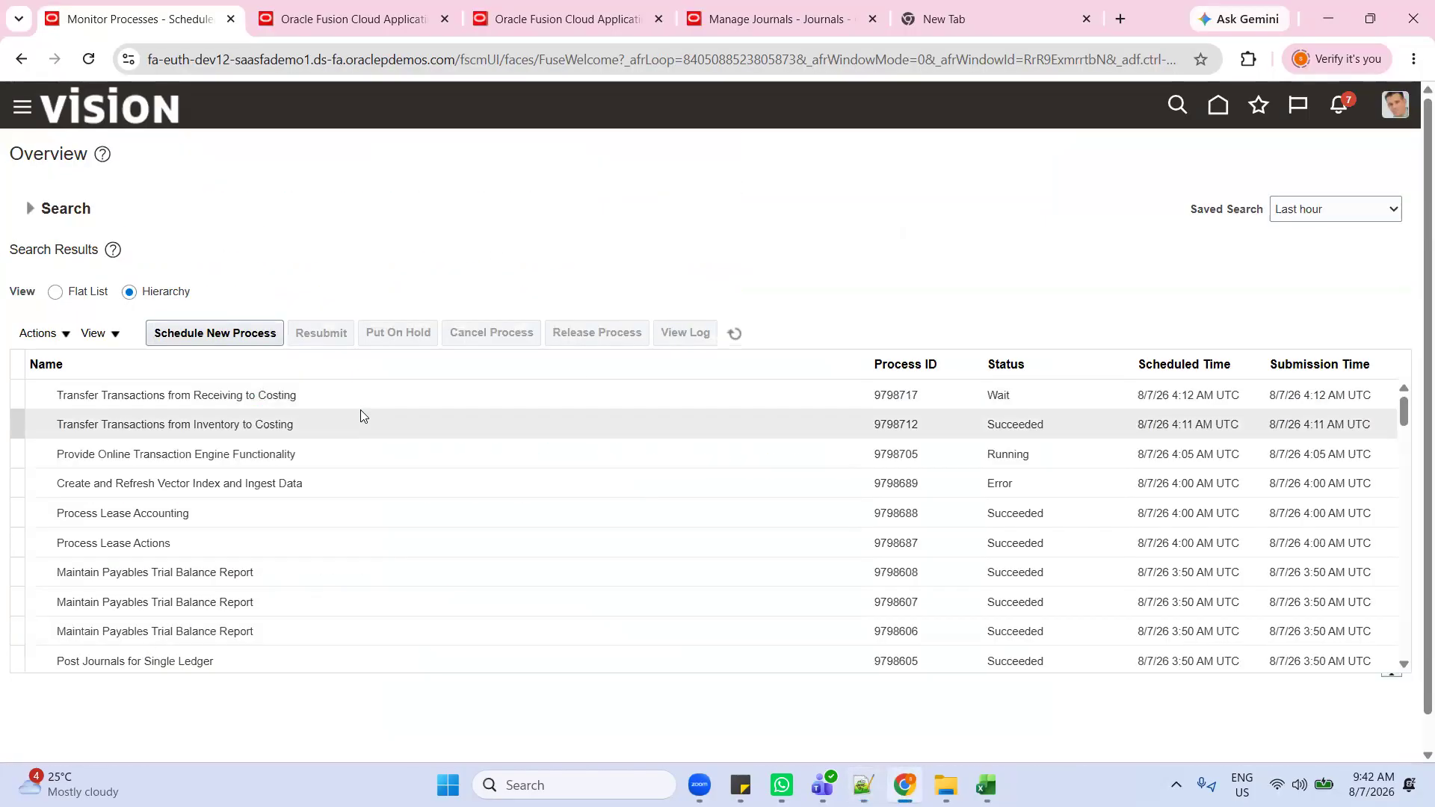
Step: Refresh the scheduled process list, then open Inventory Management under Supply Chain Execution from the home page
{"action": "left_click", "coordinate": [736, 333]}
{"action": "left_click", "coordinate": [1218, 106]}
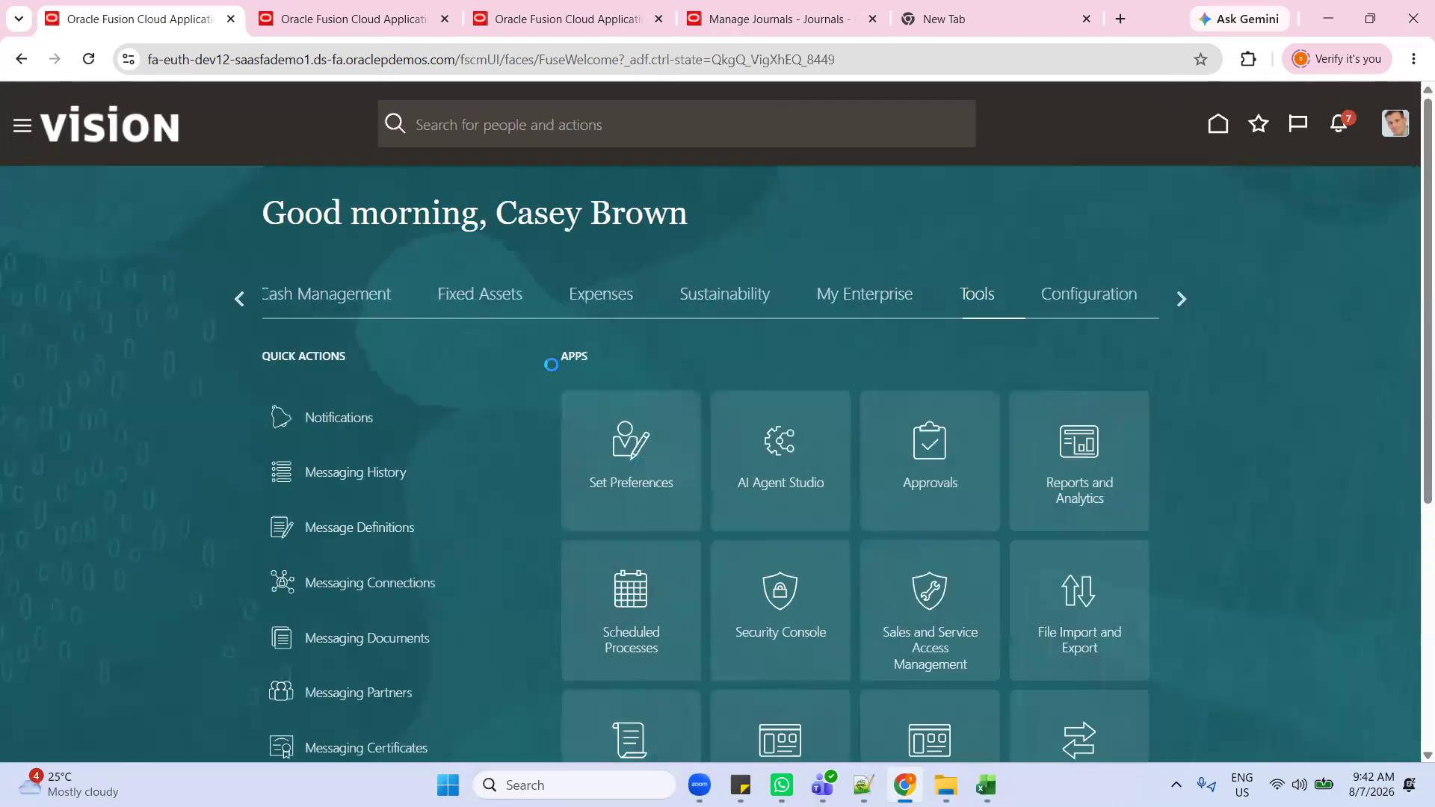
{"action": "left_click", "coordinate": [240, 300]}
{"action": "left_click", "coordinate": [241, 300]}
{"action": "left_click", "coordinate": [240, 300]}
{"action": "left_click", "coordinate": [241, 300]}
{"action": "left_click", "coordinate": [679, 301]}
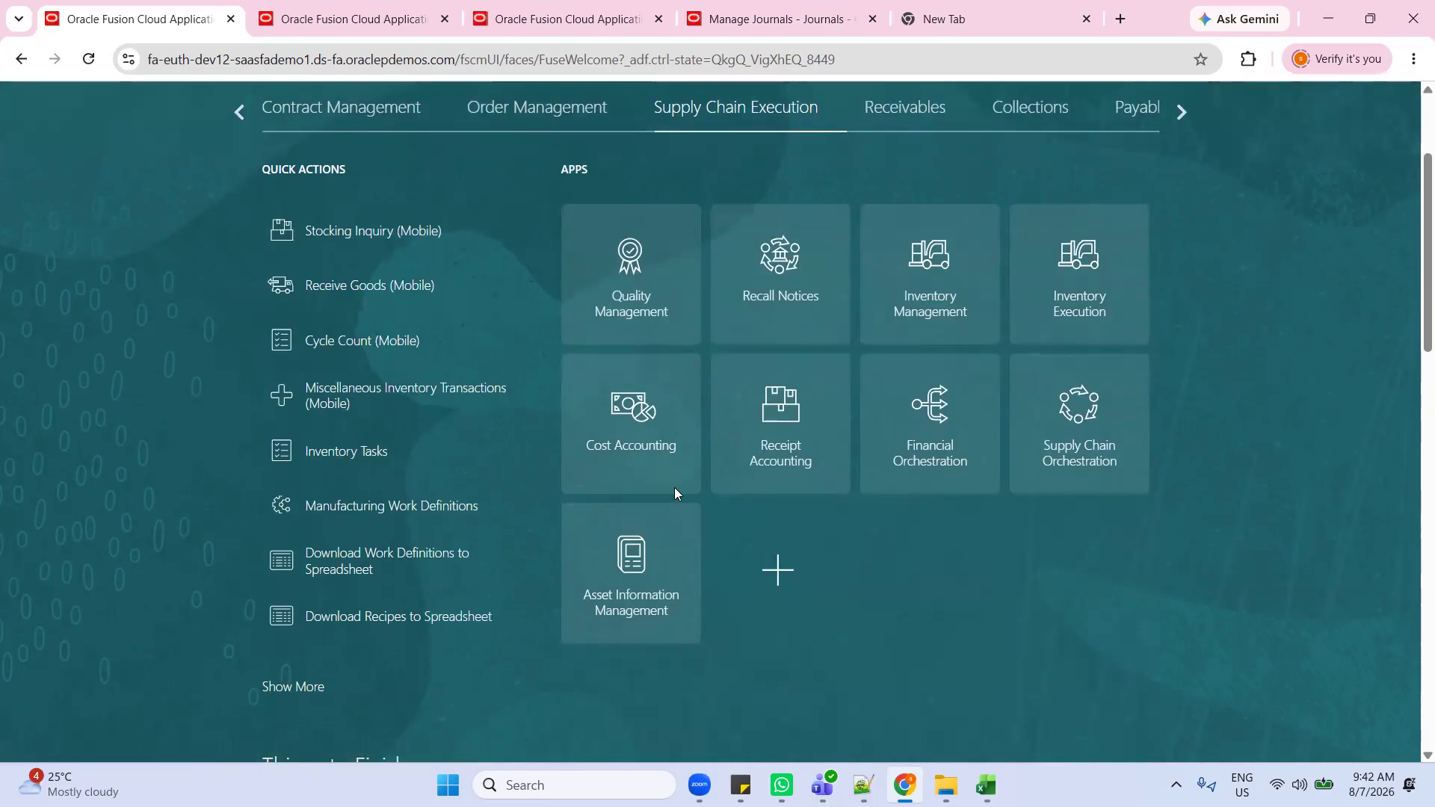
{"action": "left_click", "coordinate": [946, 307]}
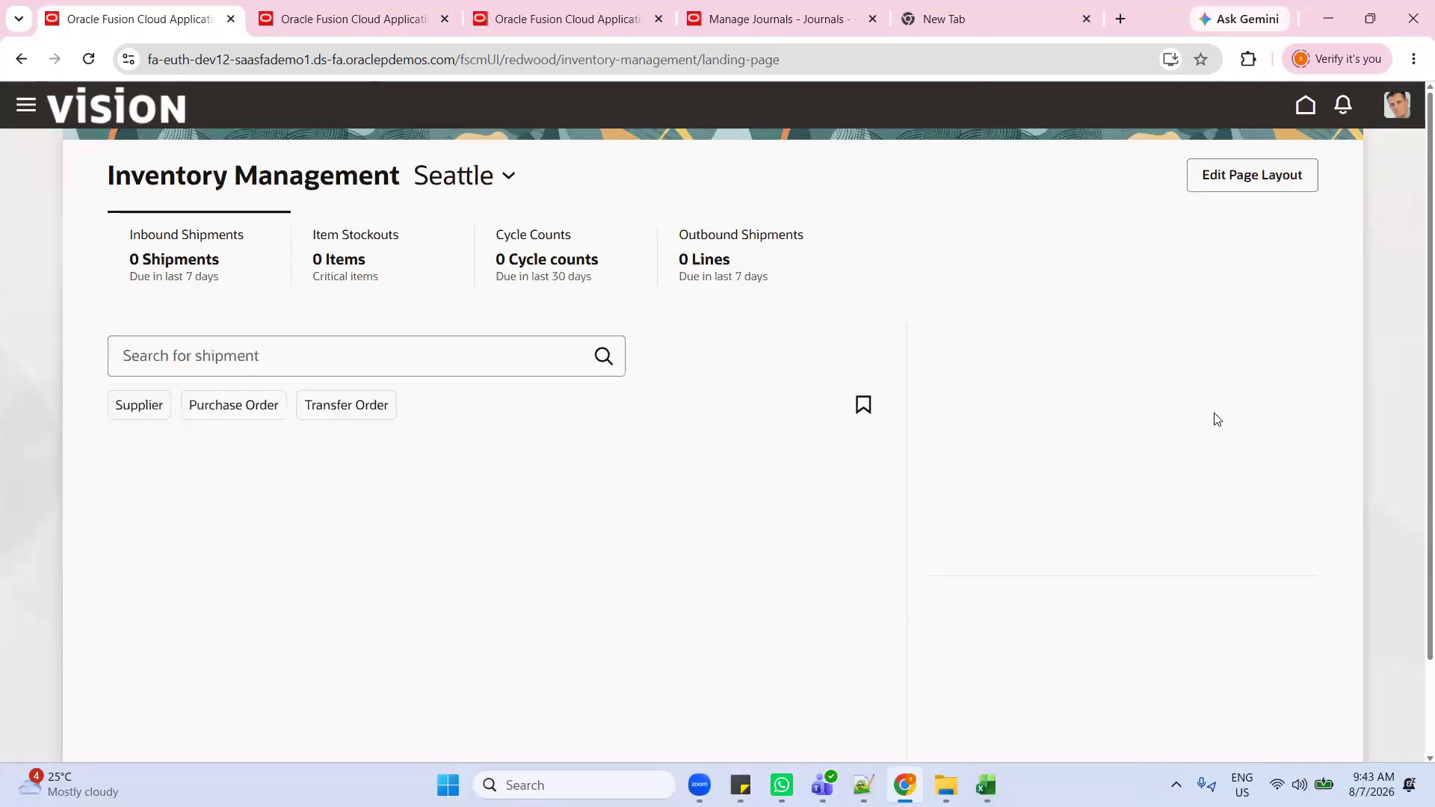
Step: Open the completed inventory transactions for the Seattle organization from the full list of inventory actions
{"action": "scroll", "coordinate": [1166, 456], "scroll_direction": "down", "scroll_amount": 3}
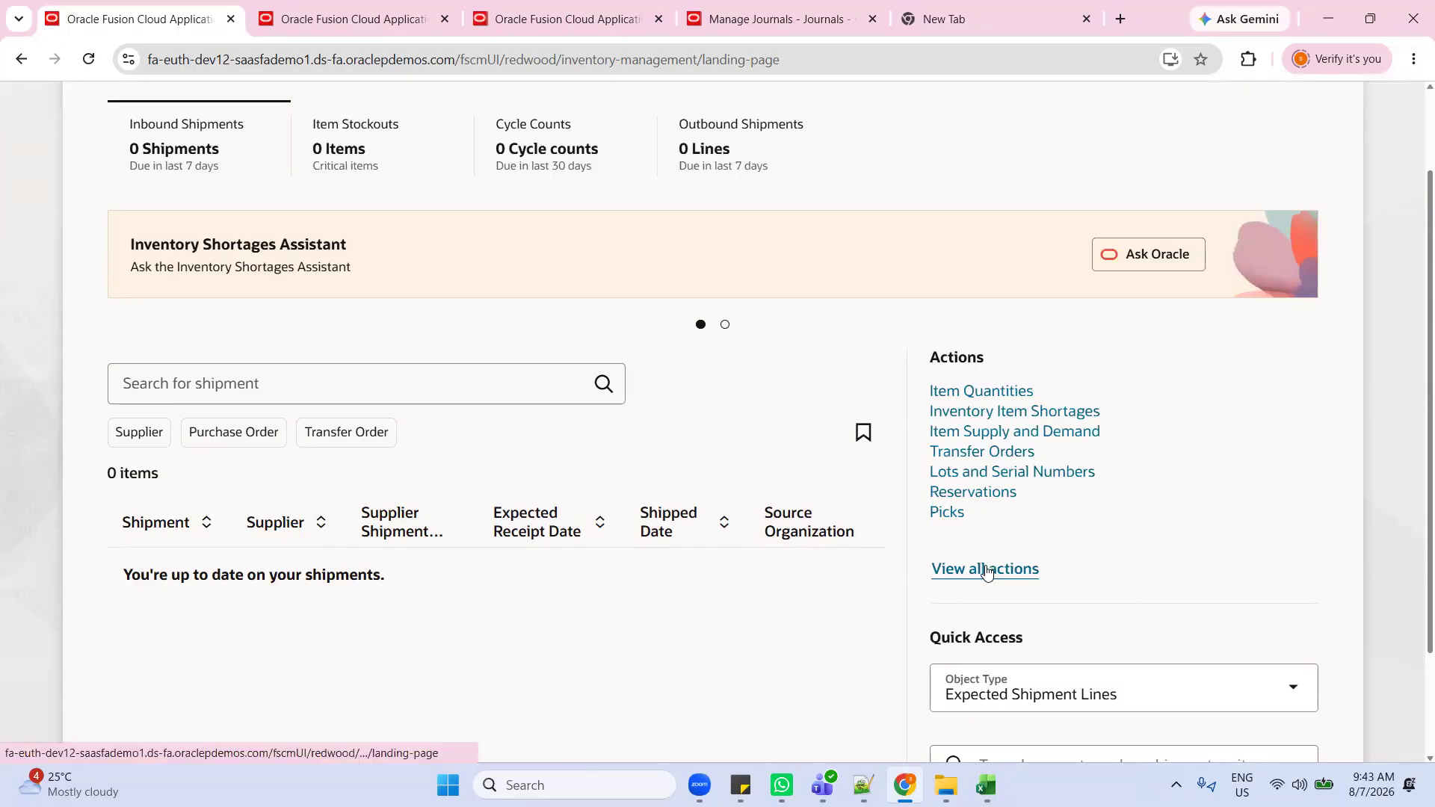
{"action": "left_click", "coordinate": [983, 568]}
{"action": "scroll", "coordinate": [1111, 449], "scroll_direction": "down", "scroll_amount": 15}
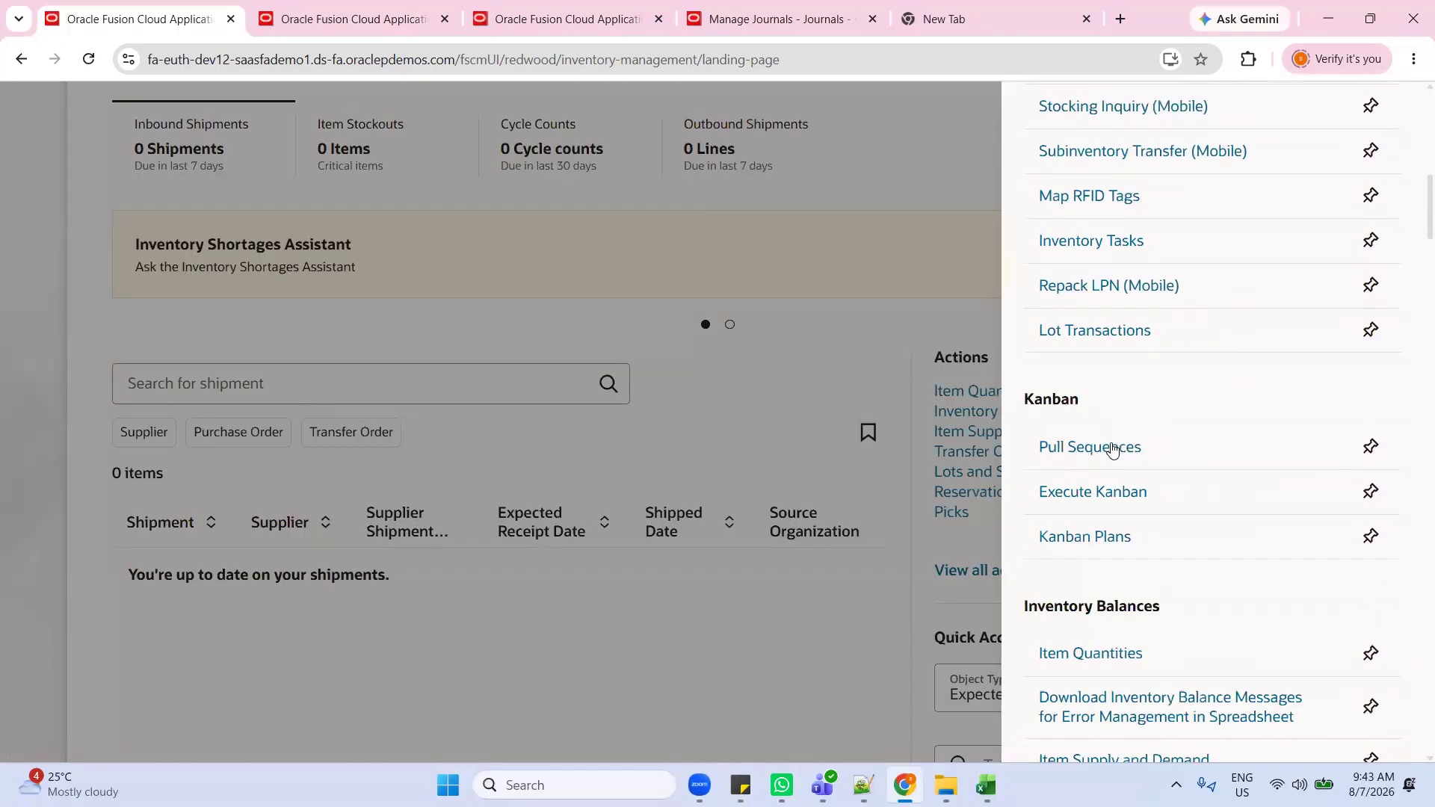
{"action": "scroll", "coordinate": [1112, 447], "scroll_direction": "down", "scroll_amount": 5}
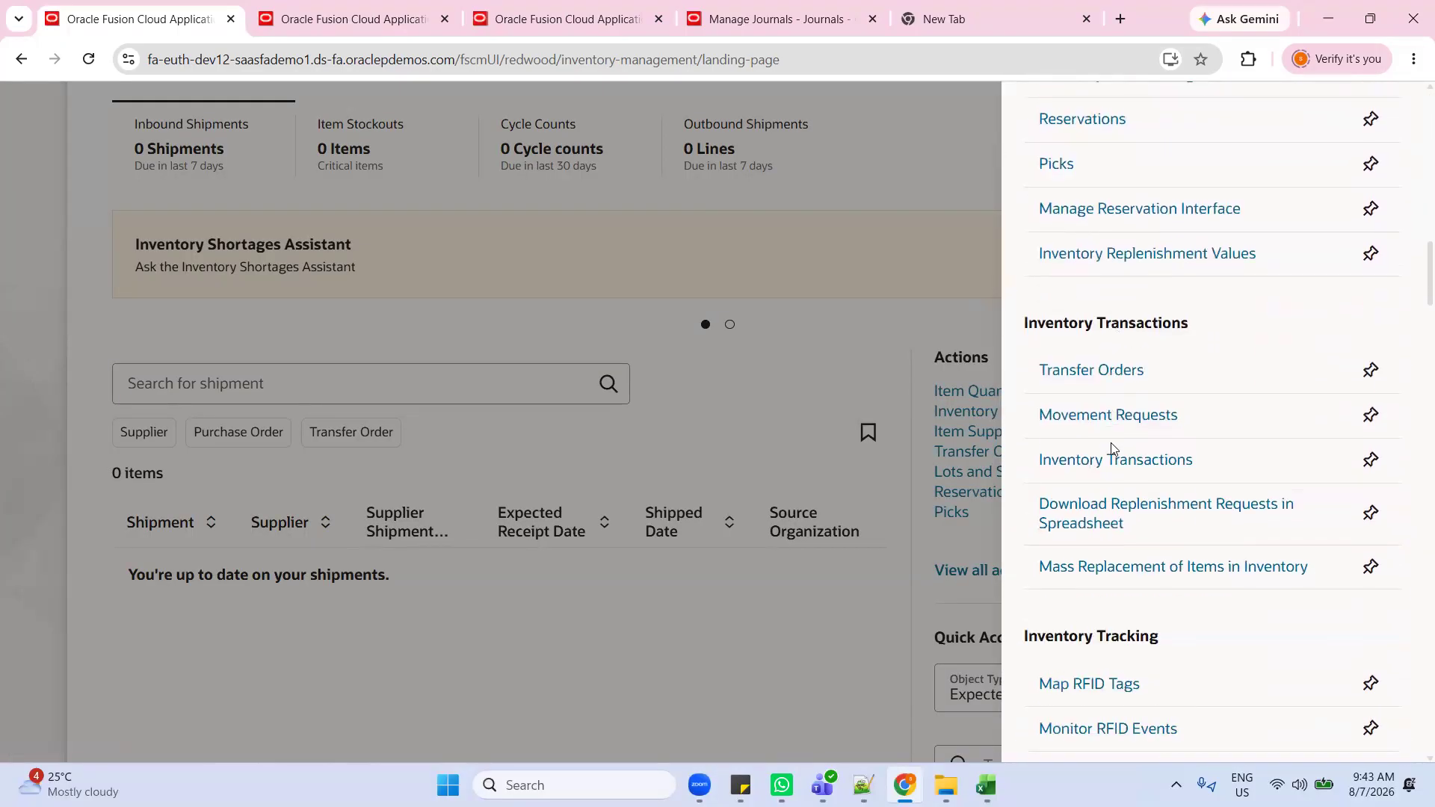
{"action": "left_click", "coordinate": [1116, 460]}
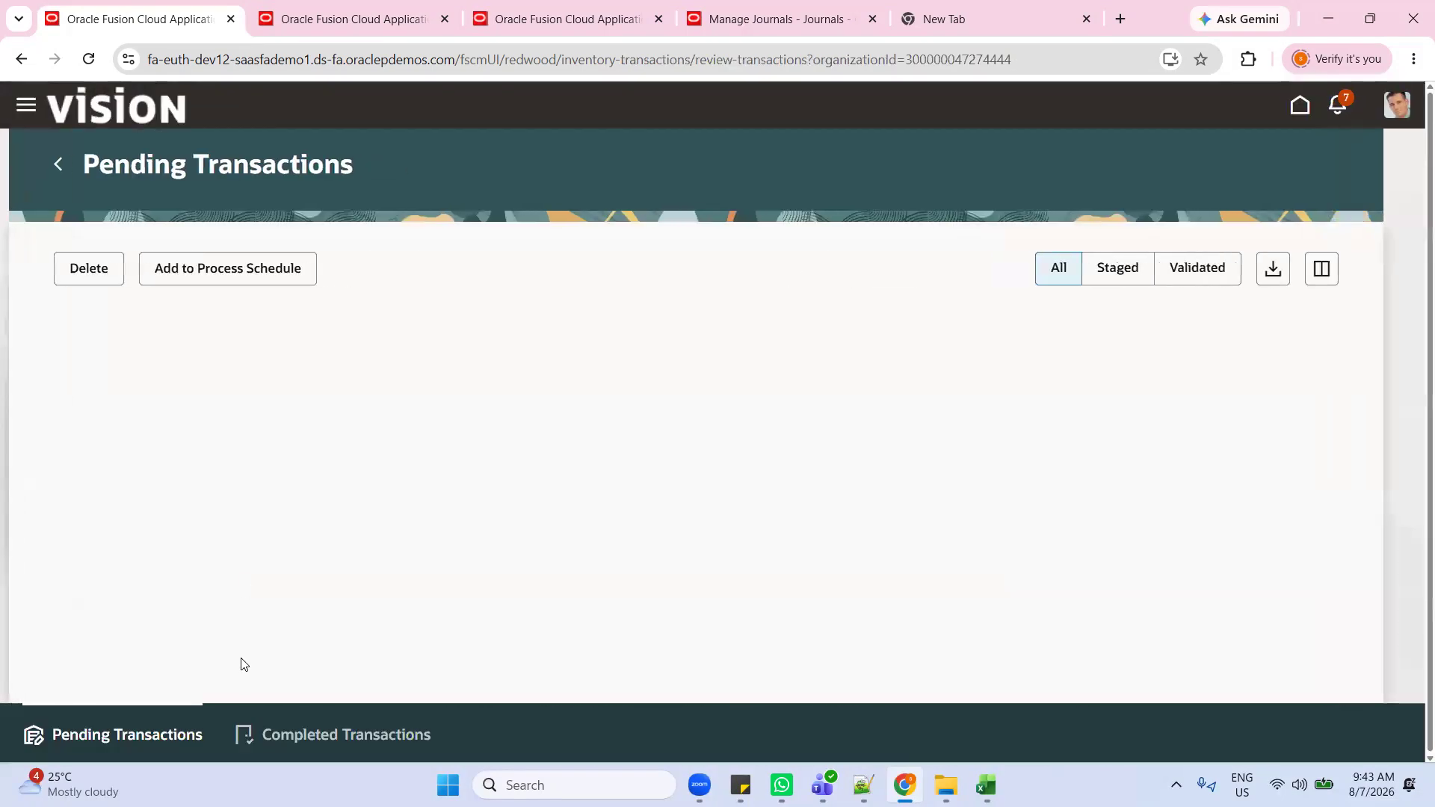
{"action": "left_click", "coordinate": [304, 734]}
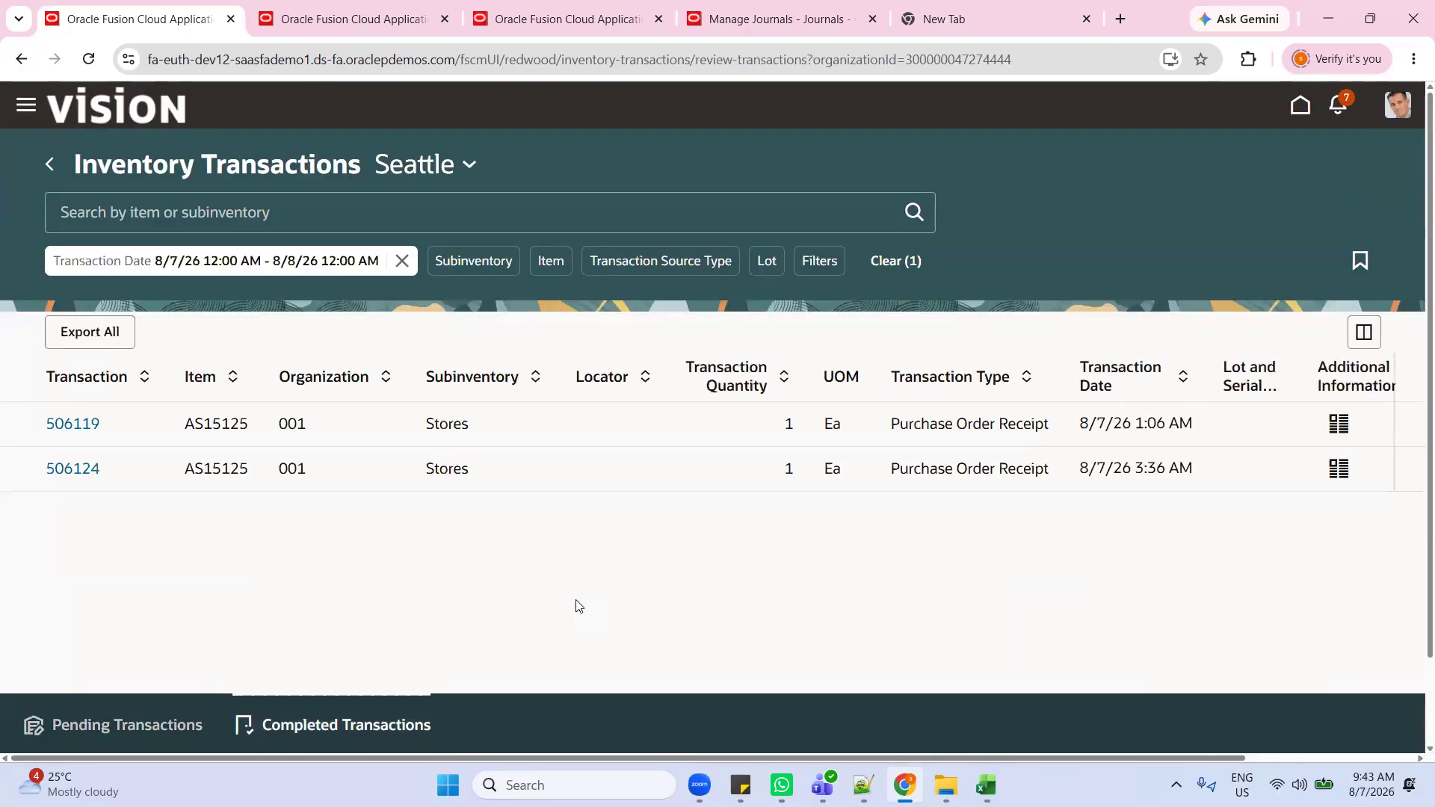
Step: Open the 8/7/26 3:36 AM purchase order receipt transaction and check its Transaction Costed Status against the costing notes in Notepad++
{"action": "left_click", "coordinate": [81, 472]}
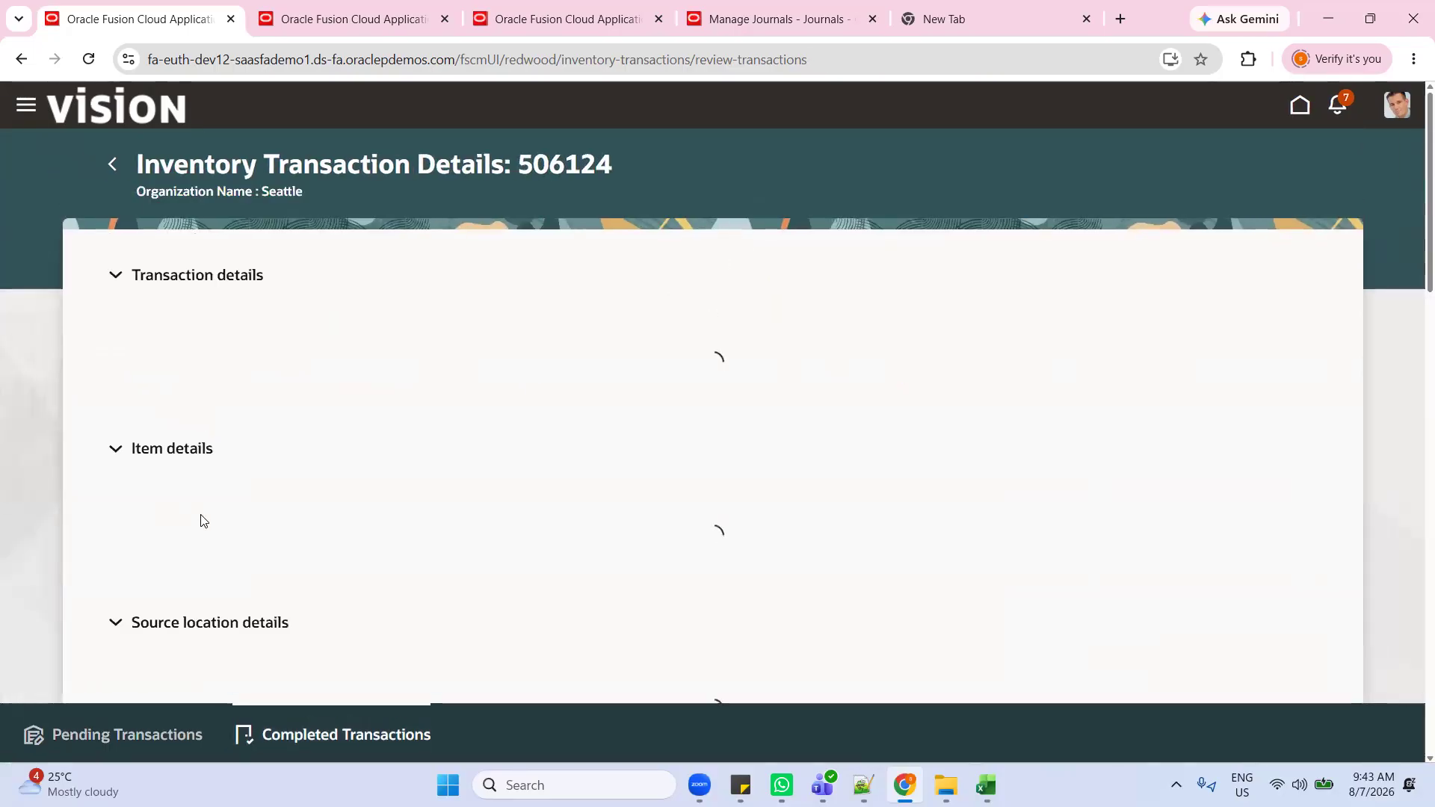
{"action": "scroll", "coordinate": [420, 486], "scroll_direction": "down", "scroll_amount": 4}
{"action": "scroll", "coordinate": [319, 501], "scroll_direction": "down", "scroll_amount": 4}
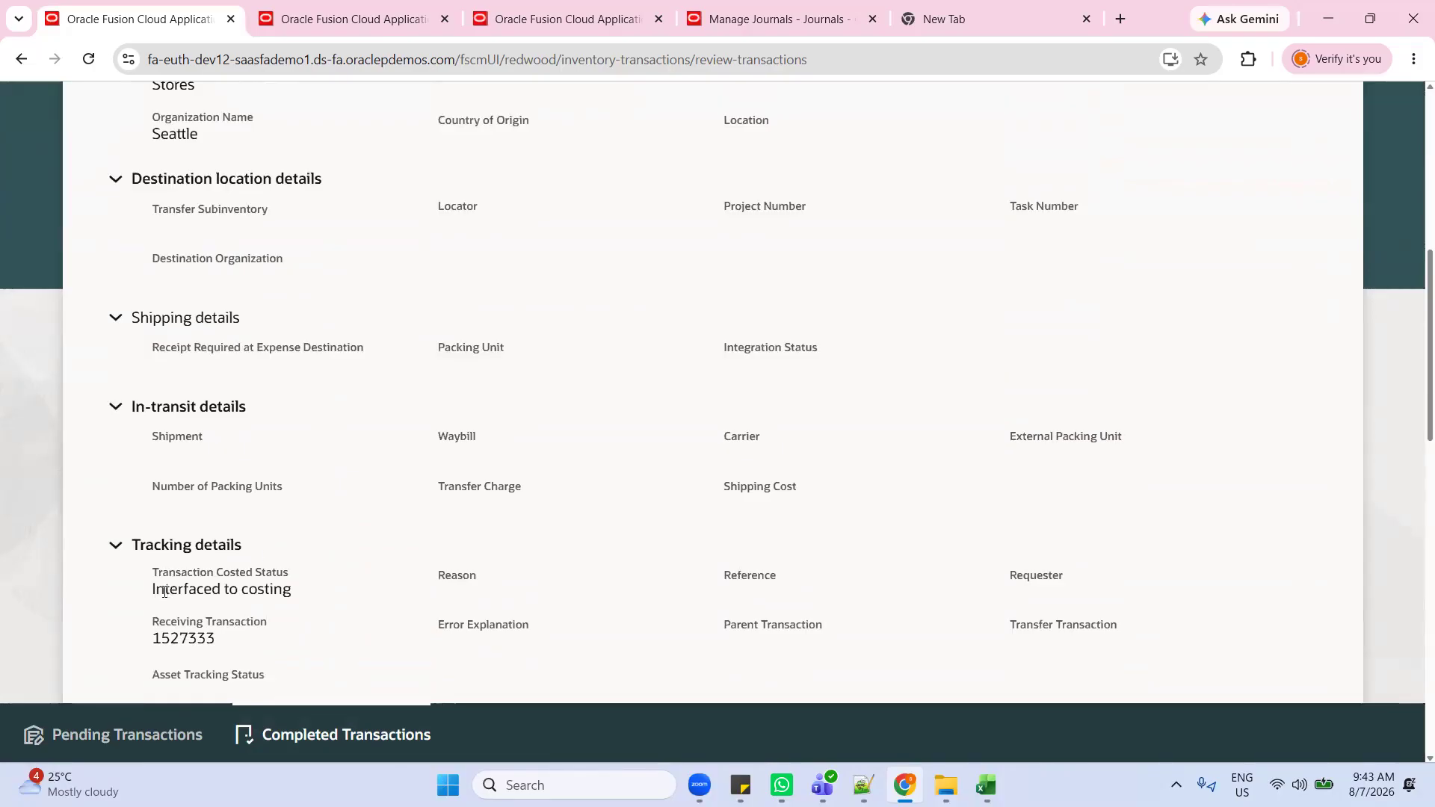
{"action": "left_click_drag", "start_coordinate": [155, 577], "coordinate": [290, 576]}
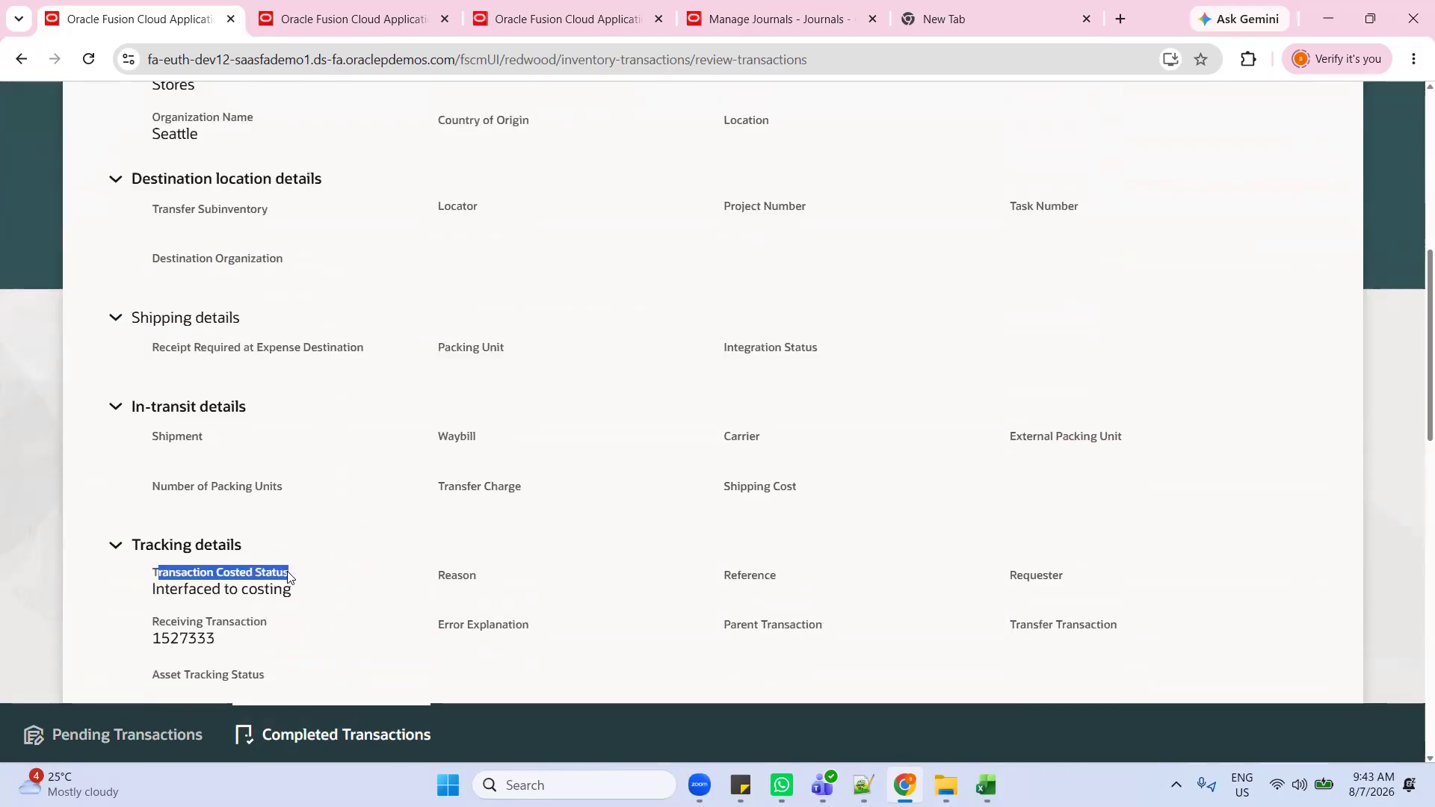
{"action": "left_click", "coordinate": [154, 592]}
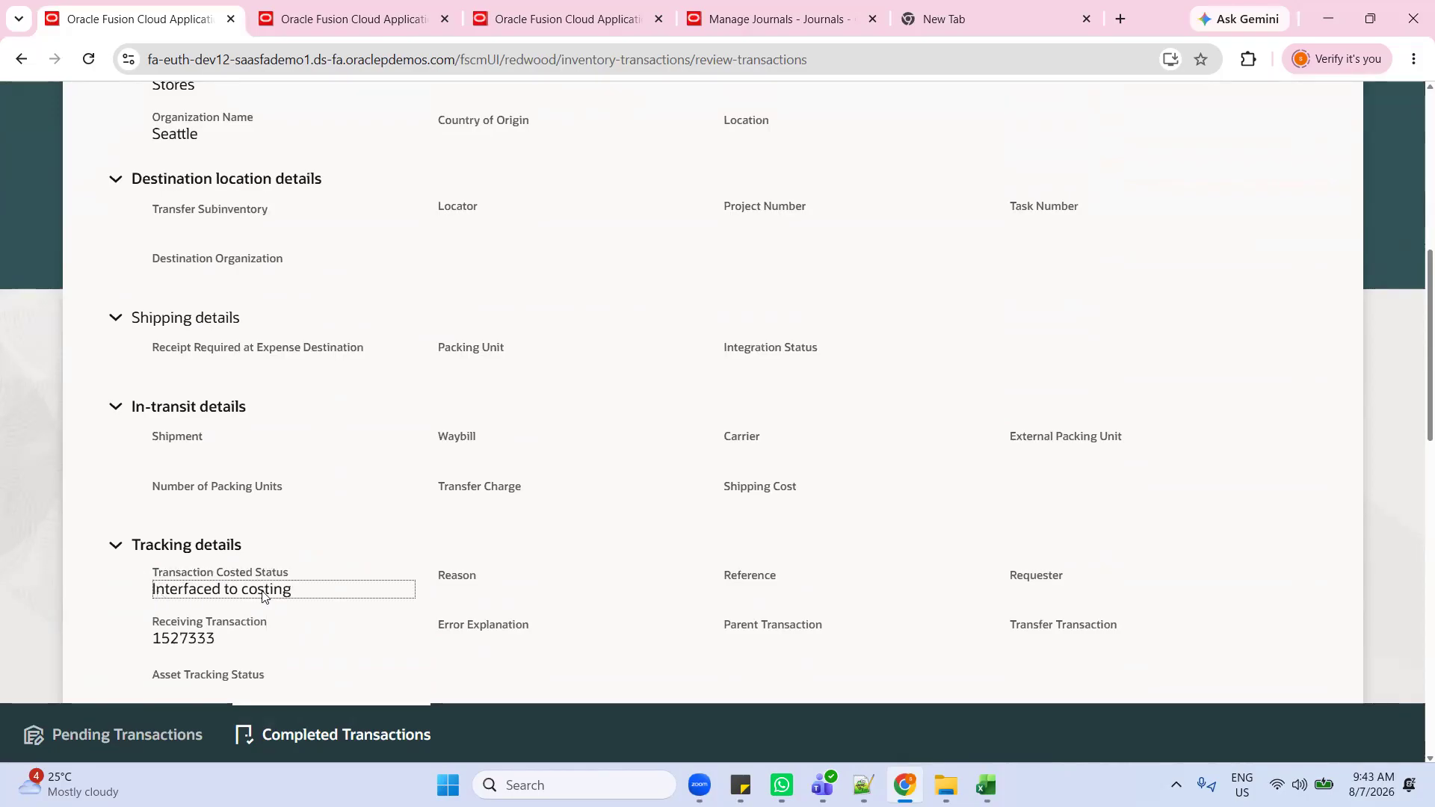
{"action": "key", "text": "alt+Tab"}
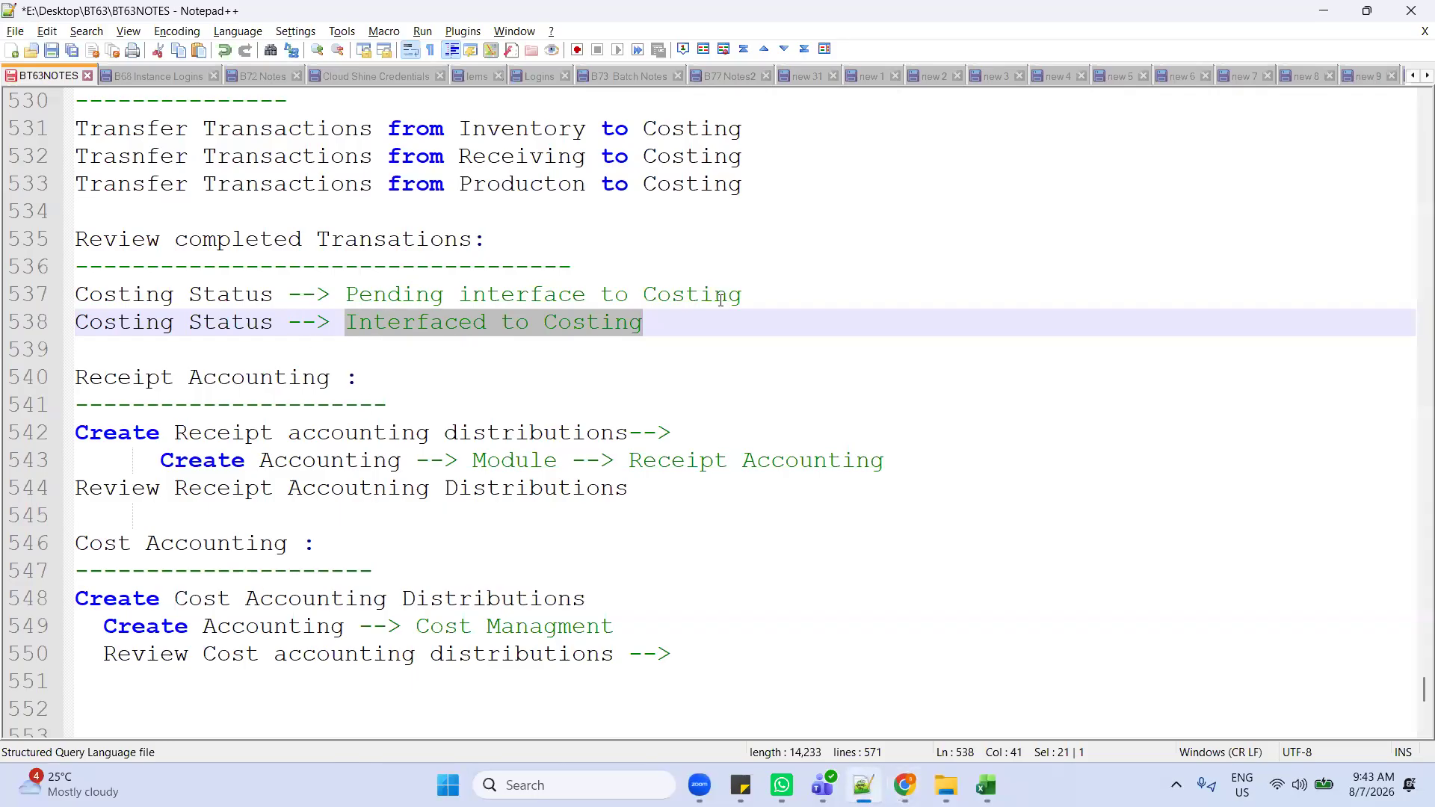
{"action": "key", "text": "alt+Tab"}
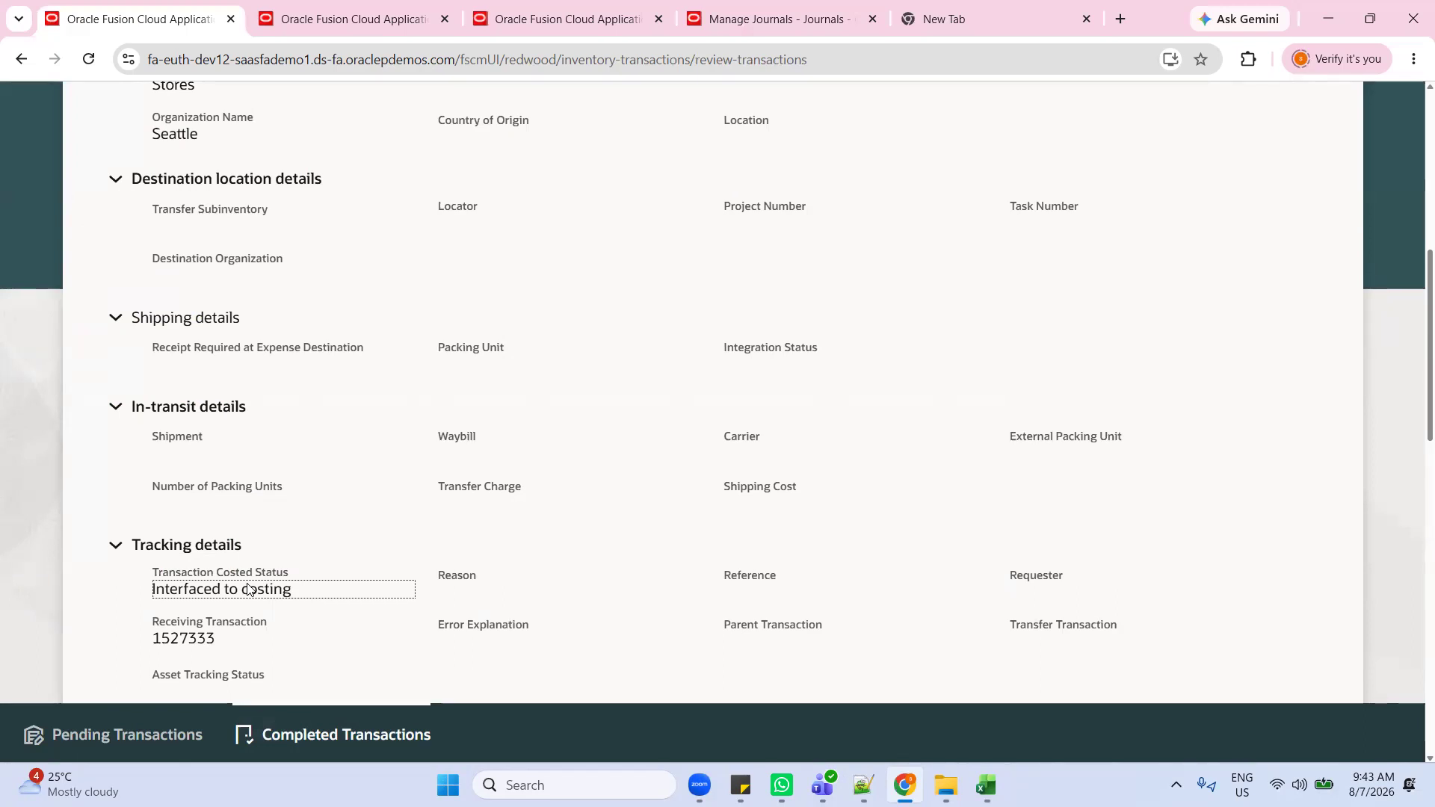
{"action": "scroll", "coordinate": [885, 564], "scroll_direction": "up", "scroll_amount": 7}
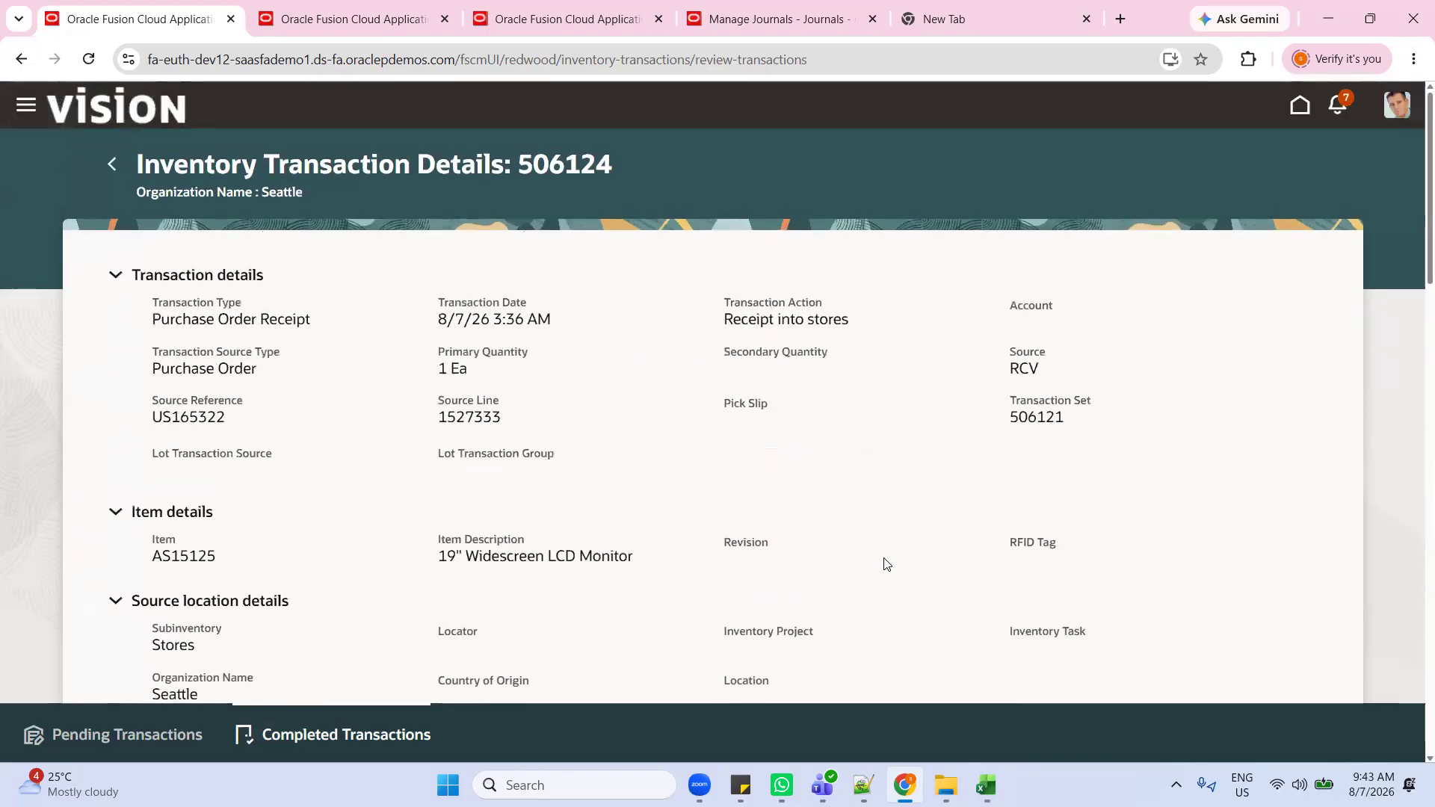
Step: Open the Create Receipt Accounting Distributions process from the Receipt Accounting work area
{"action": "left_click", "coordinate": [1300, 107]}
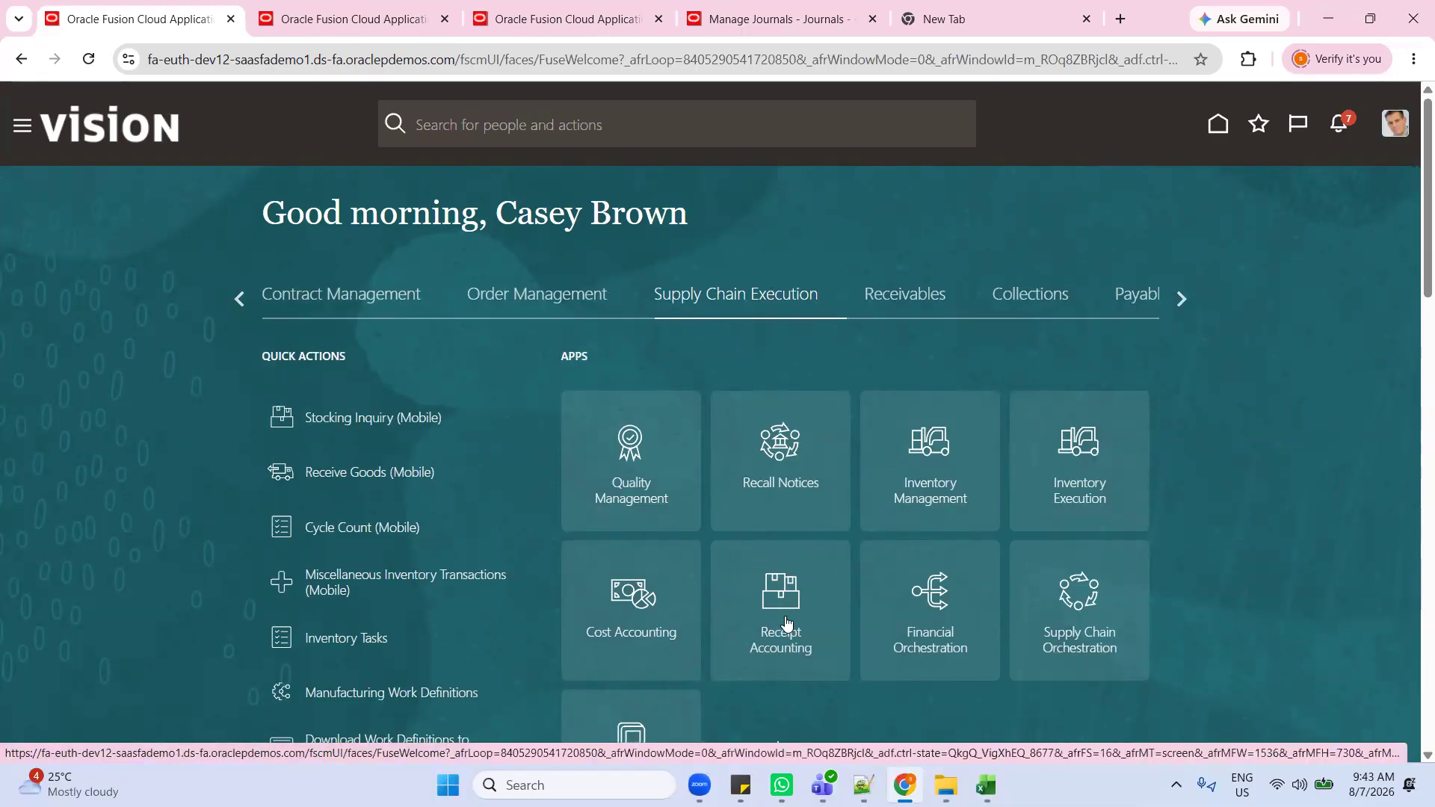
{"action": "left_click", "coordinate": [774, 637]}
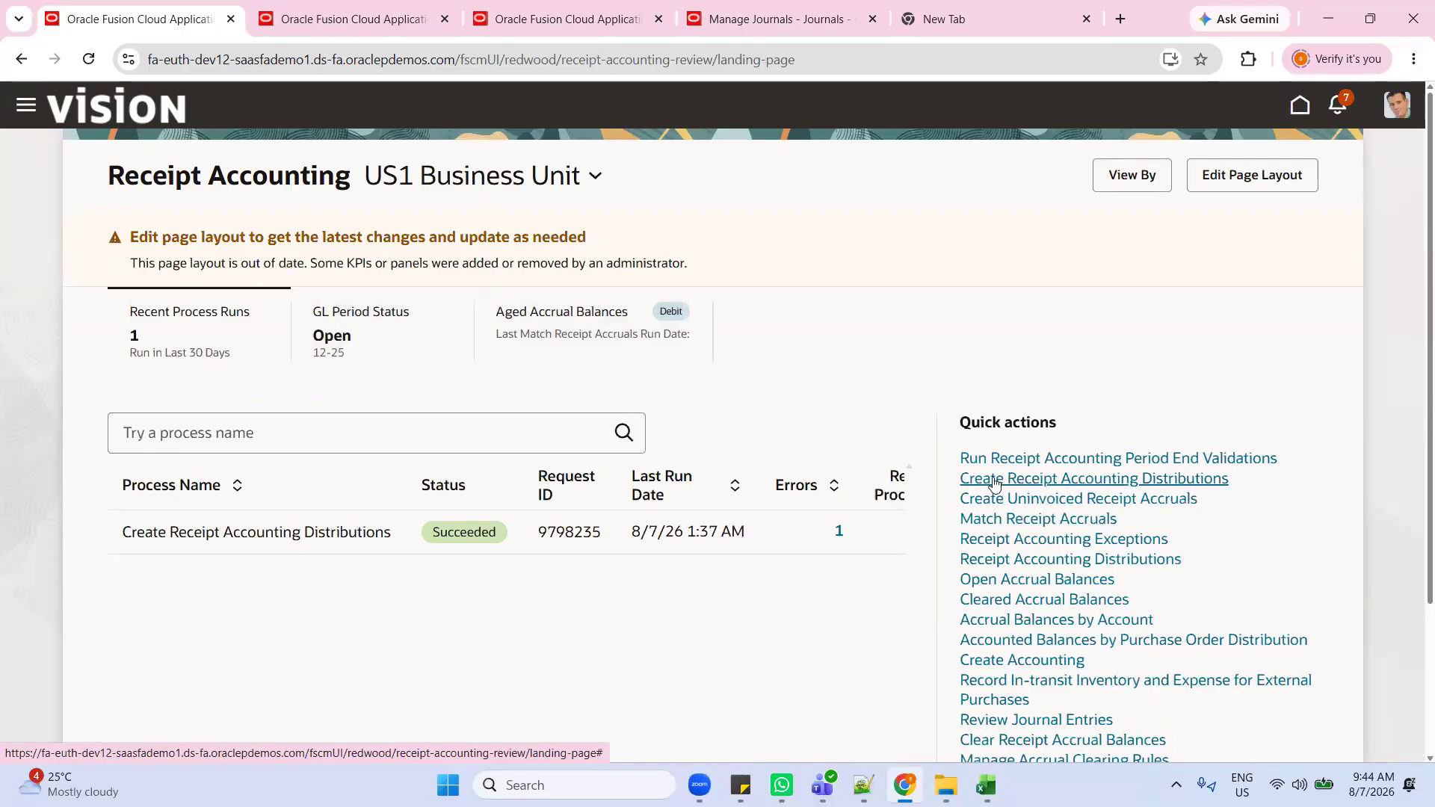
{"action": "left_click", "coordinate": [1156, 486]}
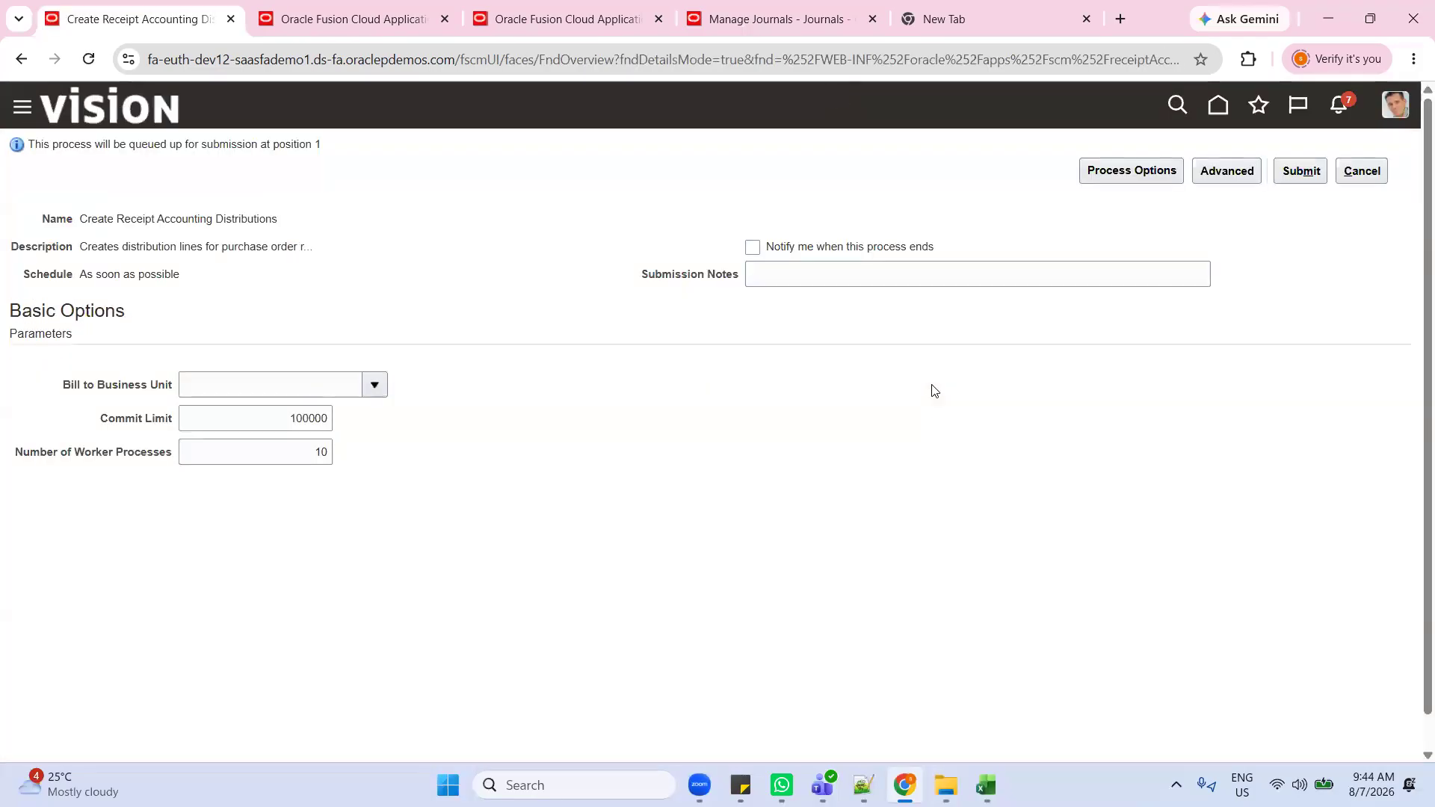
Step: Set the Bill to Business Unit to US1 Business Unit and submit the receipt accounting distributions process
{"action": "left_click", "coordinate": [373, 384]}
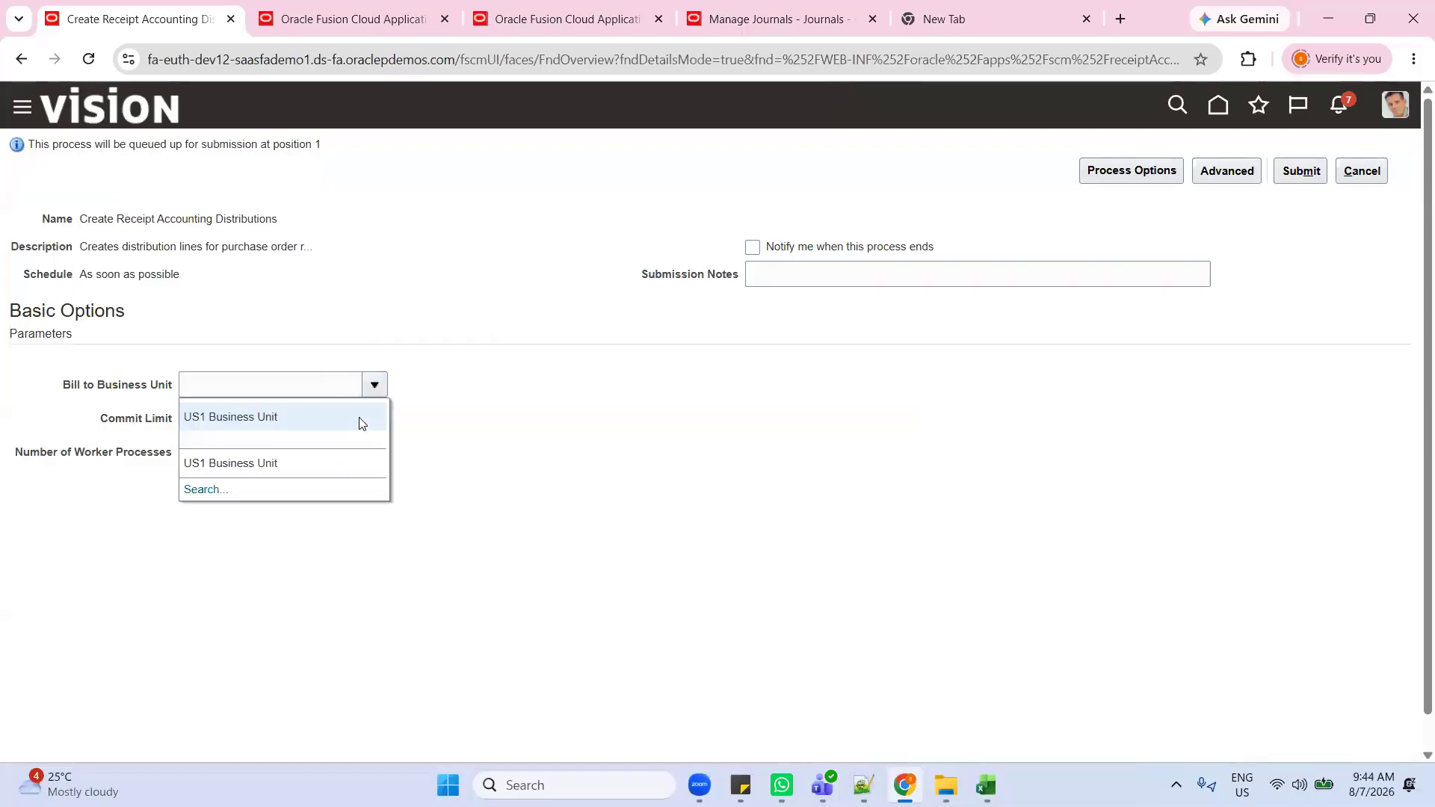
{"action": "left_click", "coordinate": [233, 416]}
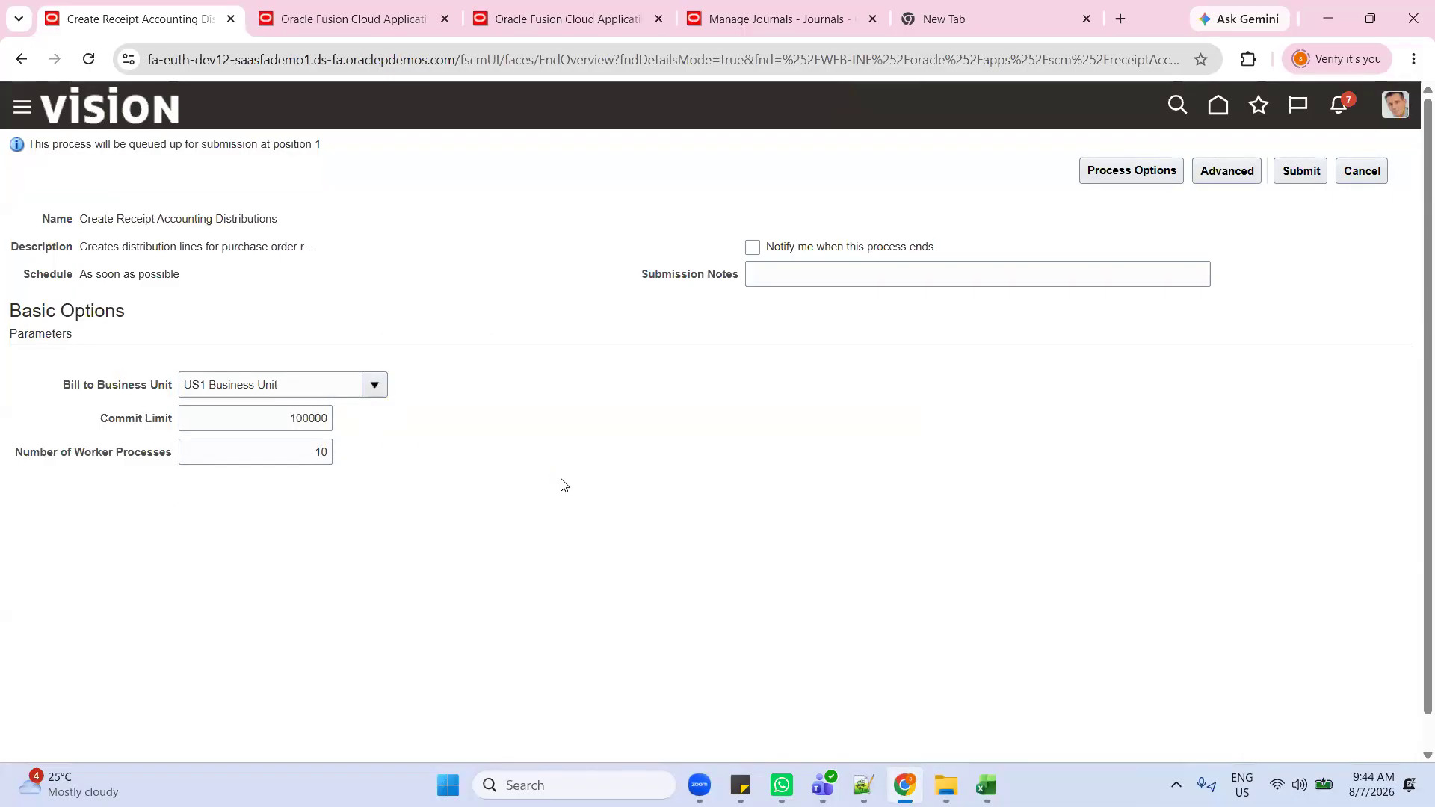
{"action": "left_click", "coordinate": [1301, 177]}
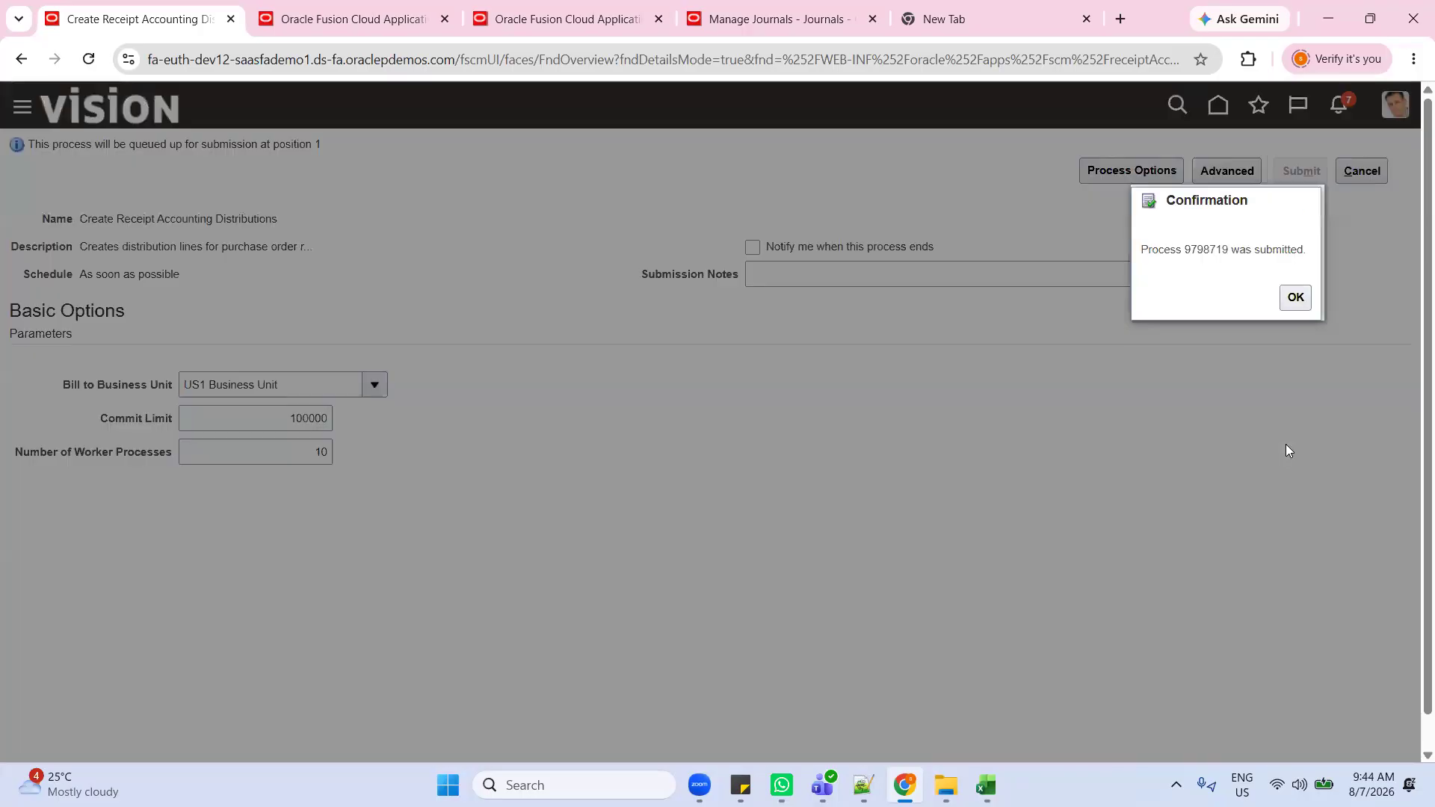
{"action": "left_click", "coordinate": [1296, 300]}
Step: Review the costing notes in Notepad++ and the receiving debit and credit entries in the P2P Accounting Entries workbook in Excel
{"action": "key", "text": "alt+Tab"}
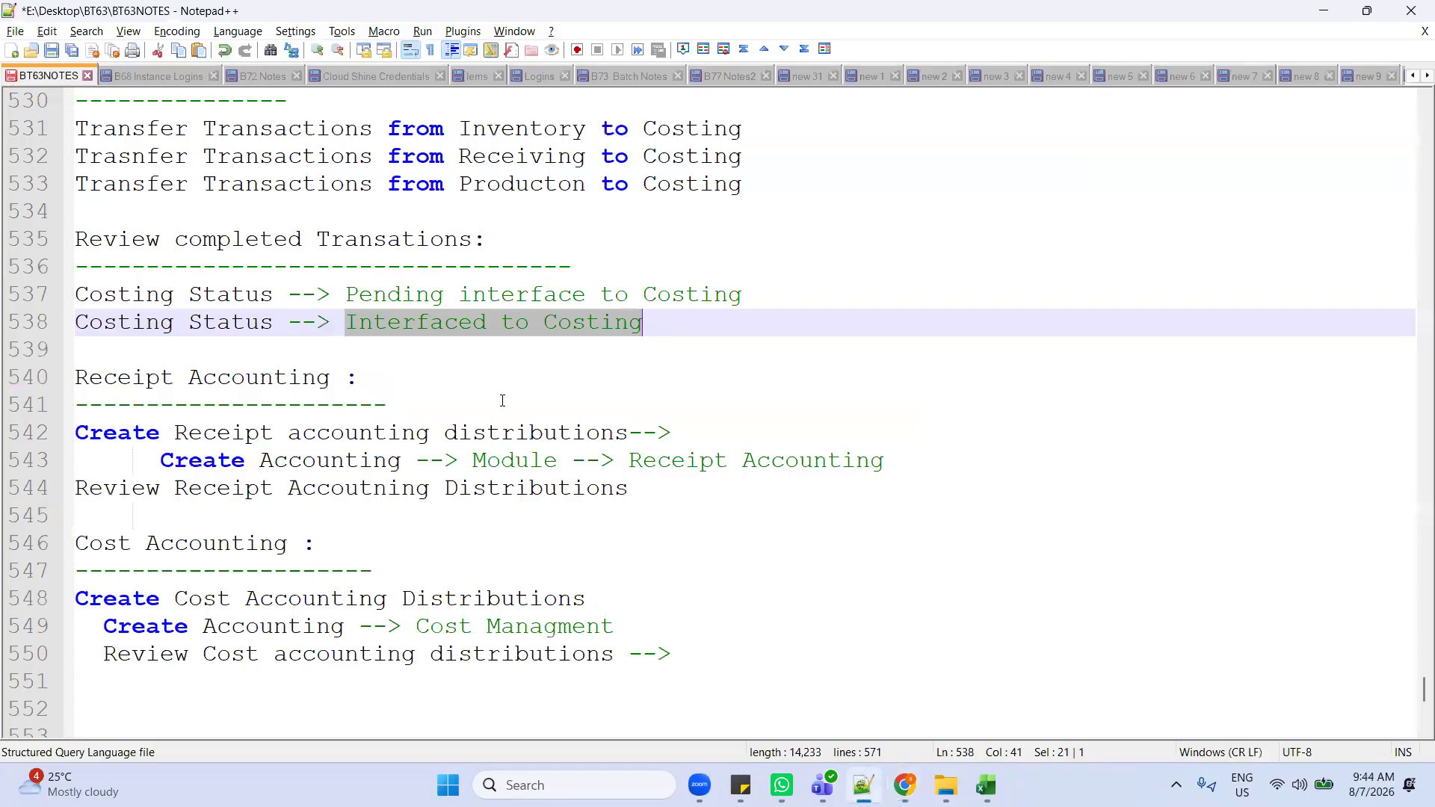
{"action": "scroll", "coordinate": [274, 569], "scroll_direction": "up", "scroll_amount": 1}
{"action": "scroll", "coordinate": [274, 569], "scroll_direction": "up", "scroll_amount": 1}
{"action": "scroll", "coordinate": [274, 569], "scroll_direction": "down", "scroll_amount": 1}
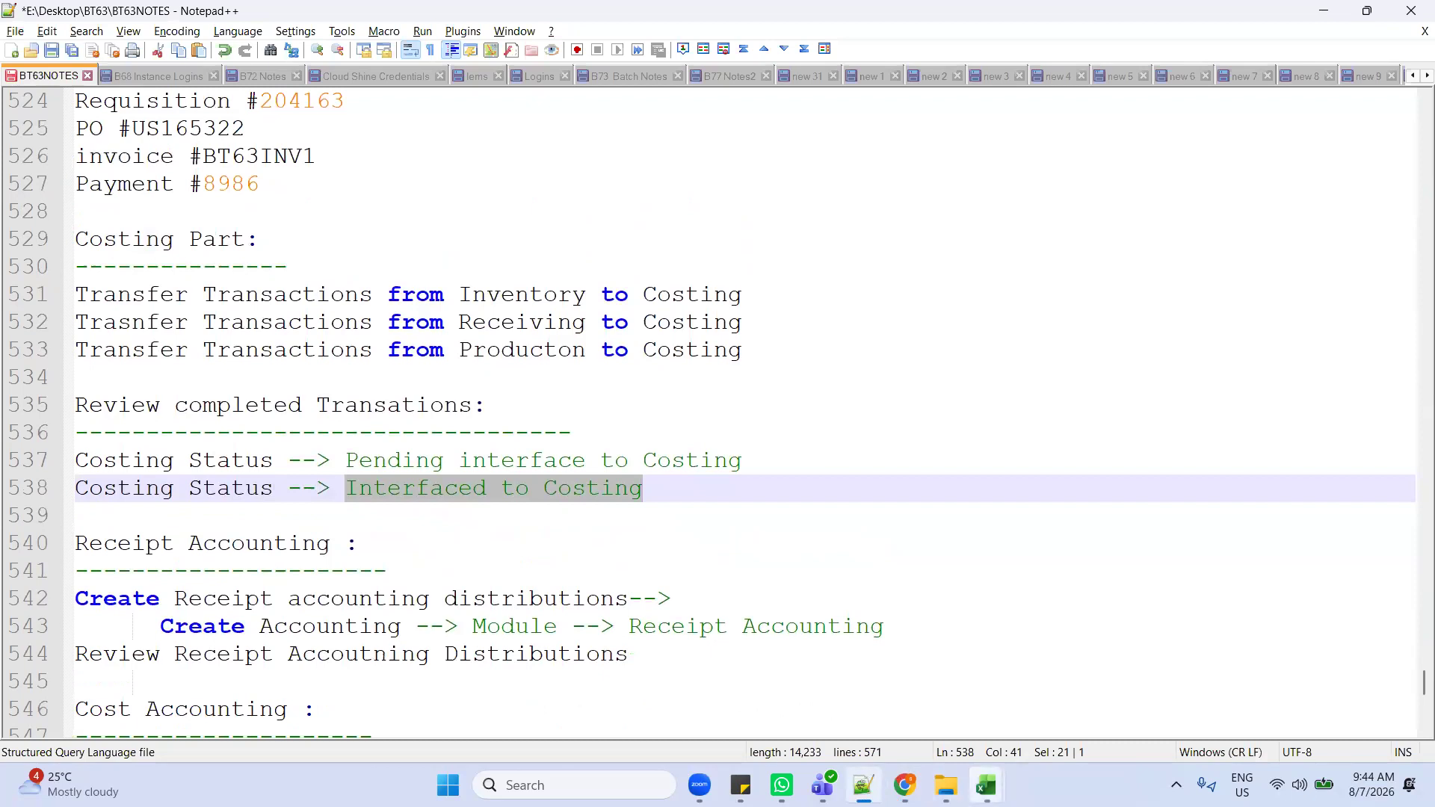
{"action": "mouse_move", "coordinate": [987, 785]}
{"action": "left_click", "coordinate": [1043, 709]}
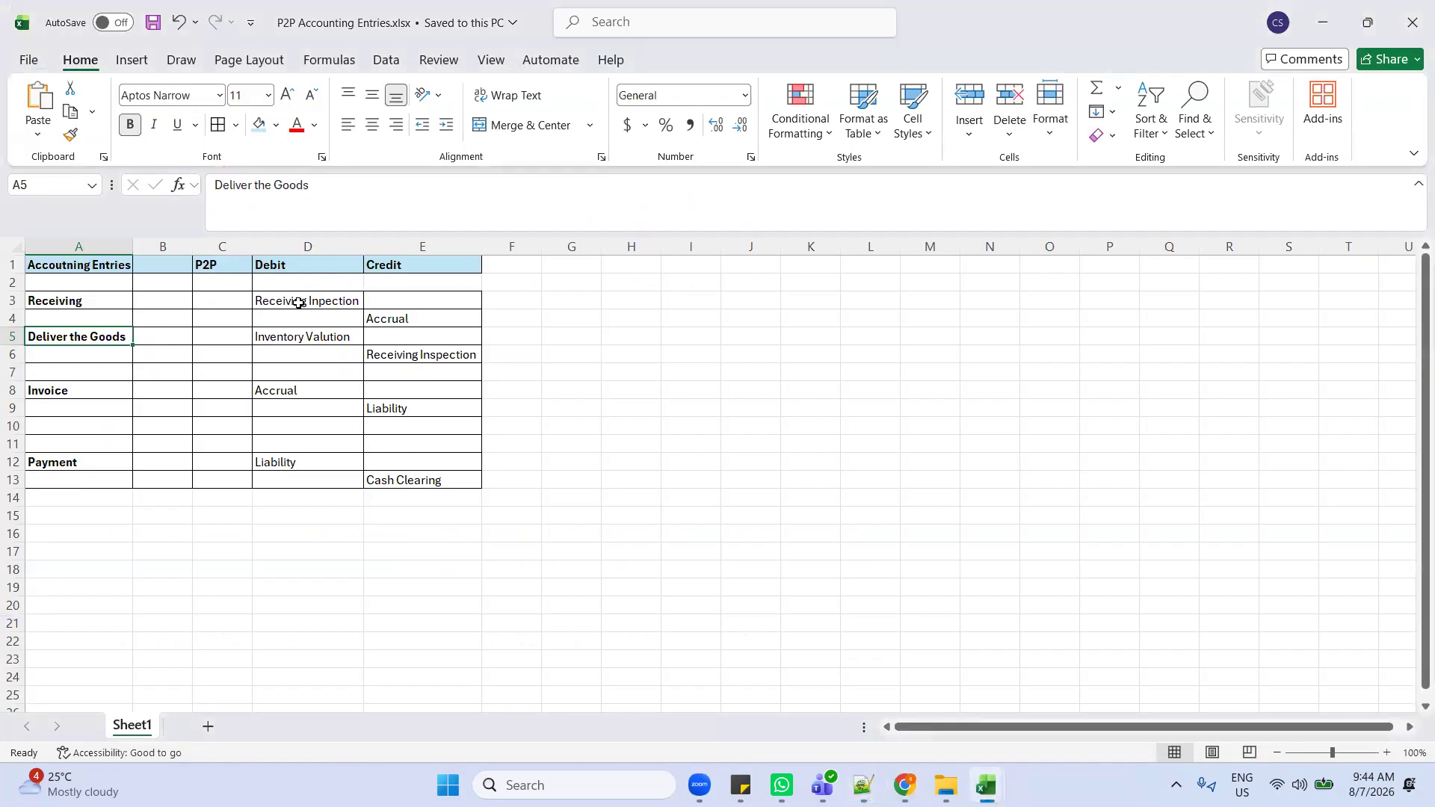
{"action": "left_click", "coordinate": [303, 302]}
{"action": "left_click", "coordinate": [389, 317]}
{"action": "key", "text": "alt+Tab"}
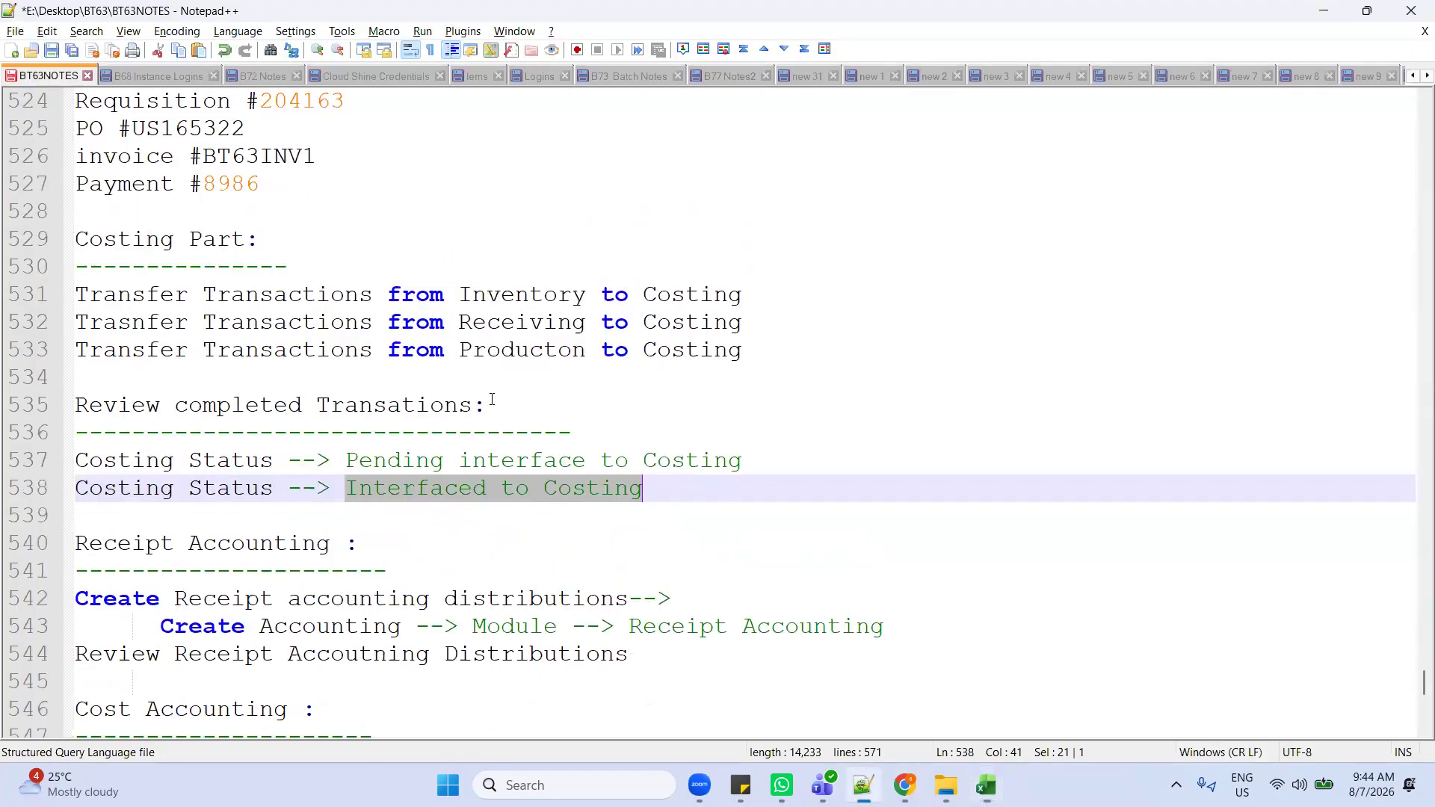
Step: Switch back to Oracle Fusion in Chrome and open Scheduled Processes under Tools from the home page
{"action": "left_click", "coordinate": [897, 778]}
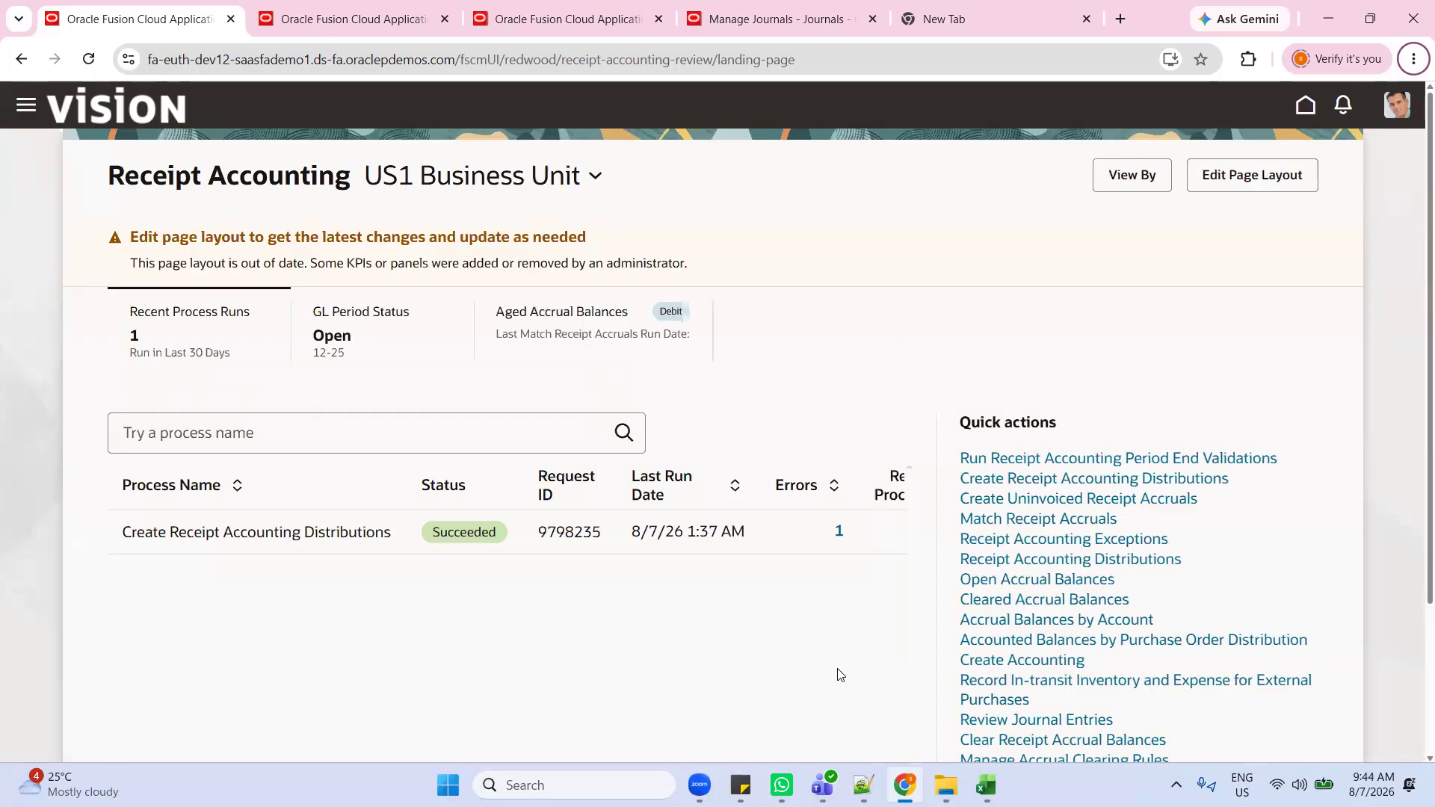
{"action": "left_click", "coordinate": [1302, 110]}
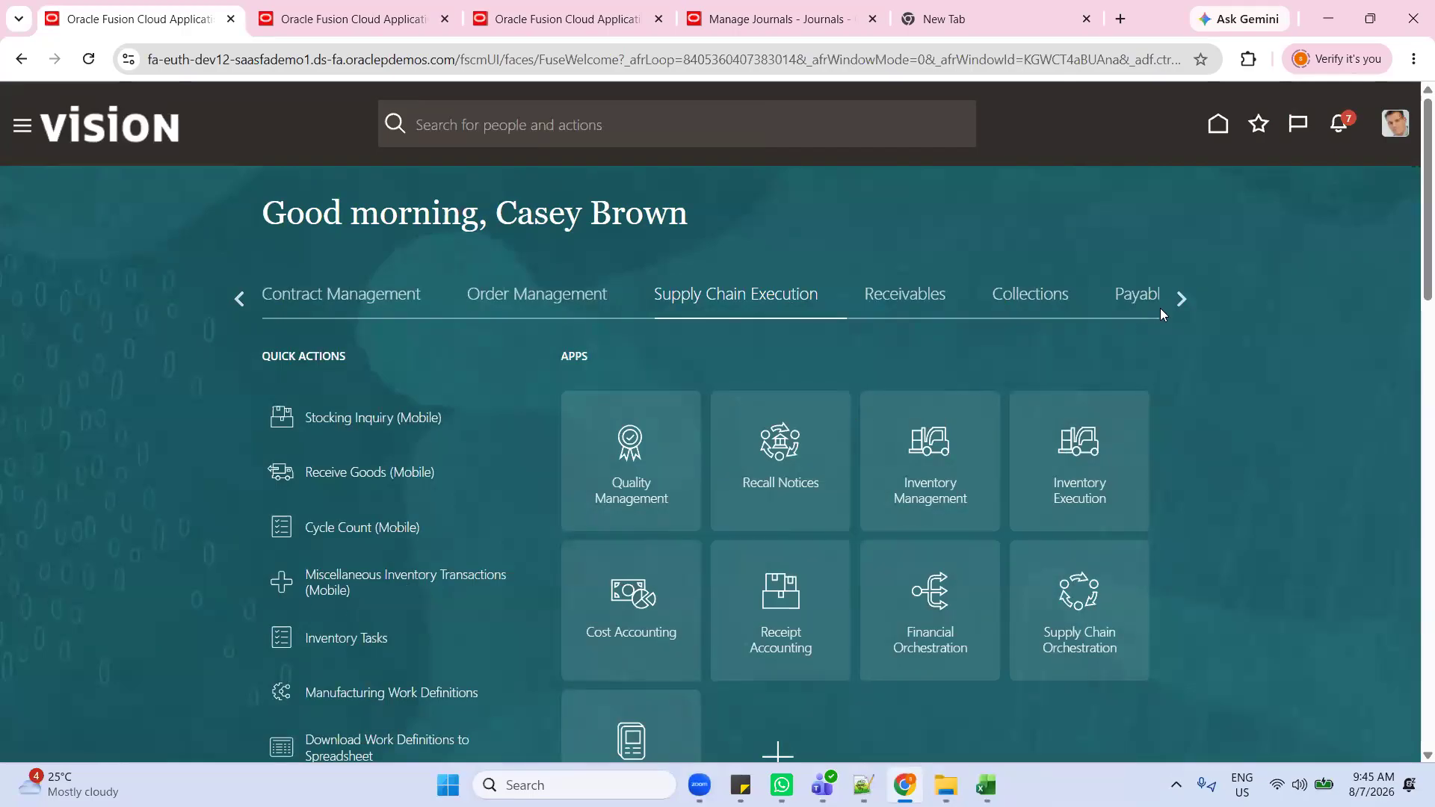
{"action": "left_click", "coordinate": [1179, 297]}
{"action": "left_click", "coordinate": [1179, 297]}
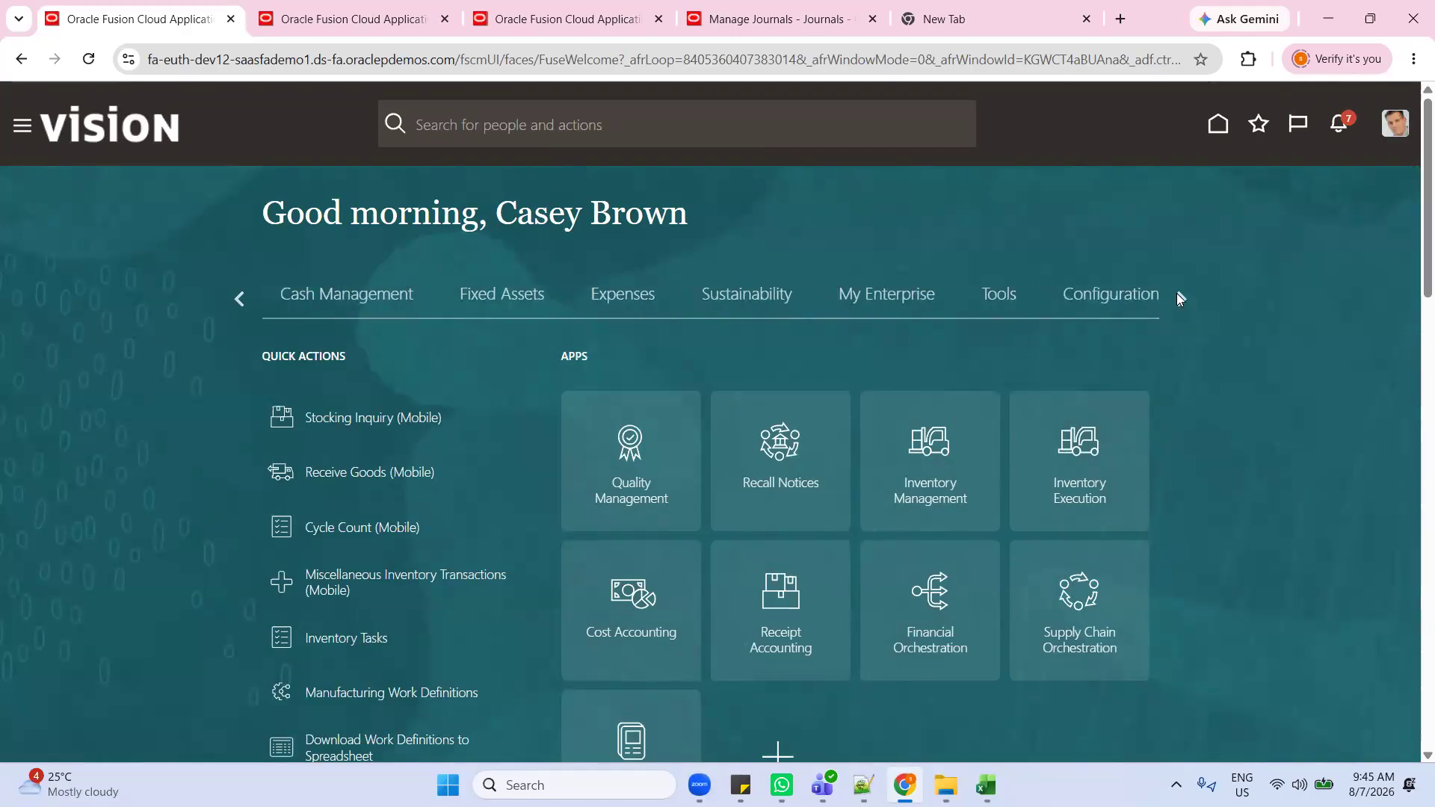
{"action": "left_click", "coordinate": [977, 295]}
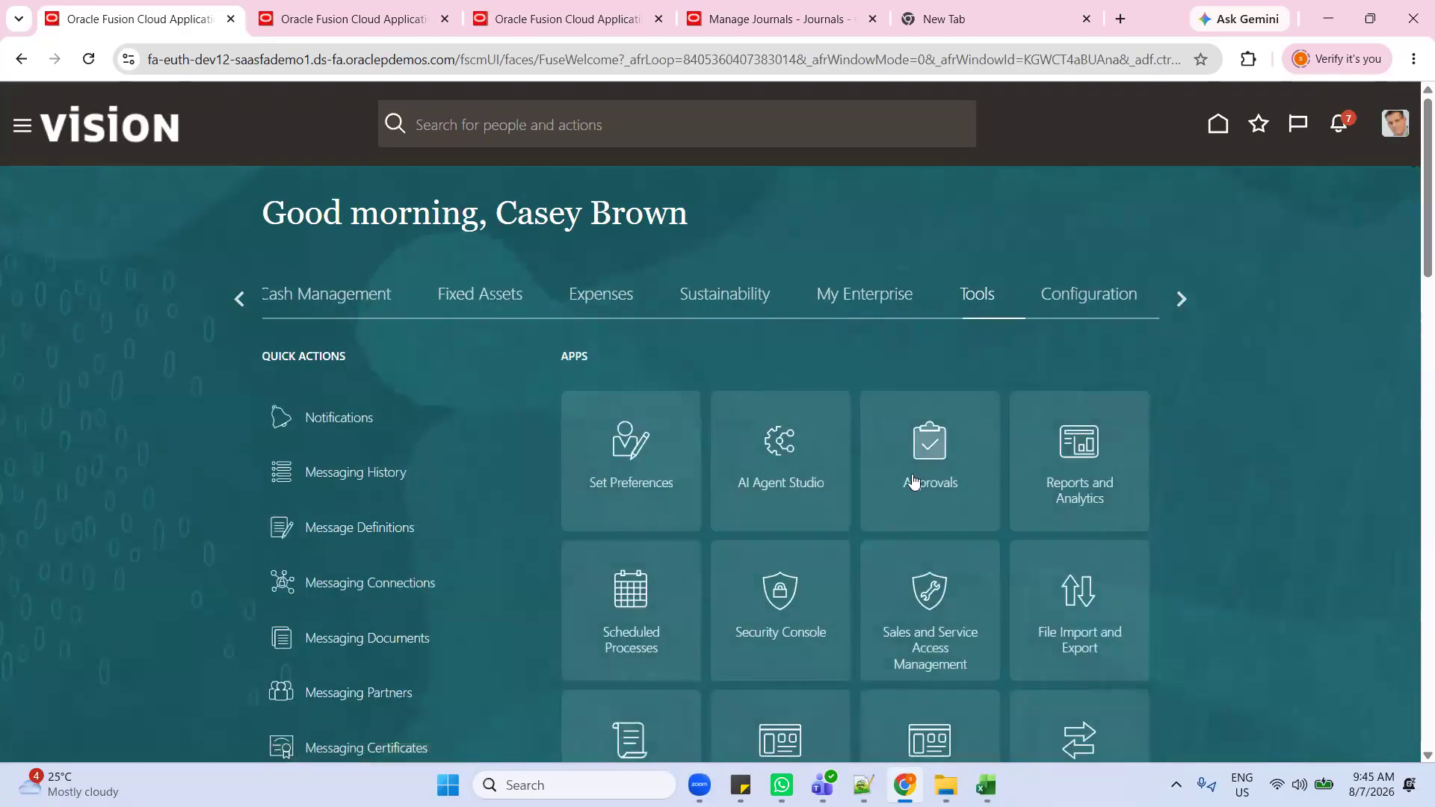
{"action": "scroll", "coordinate": [867, 586], "scroll_direction": "down", "scroll_amount": 1}
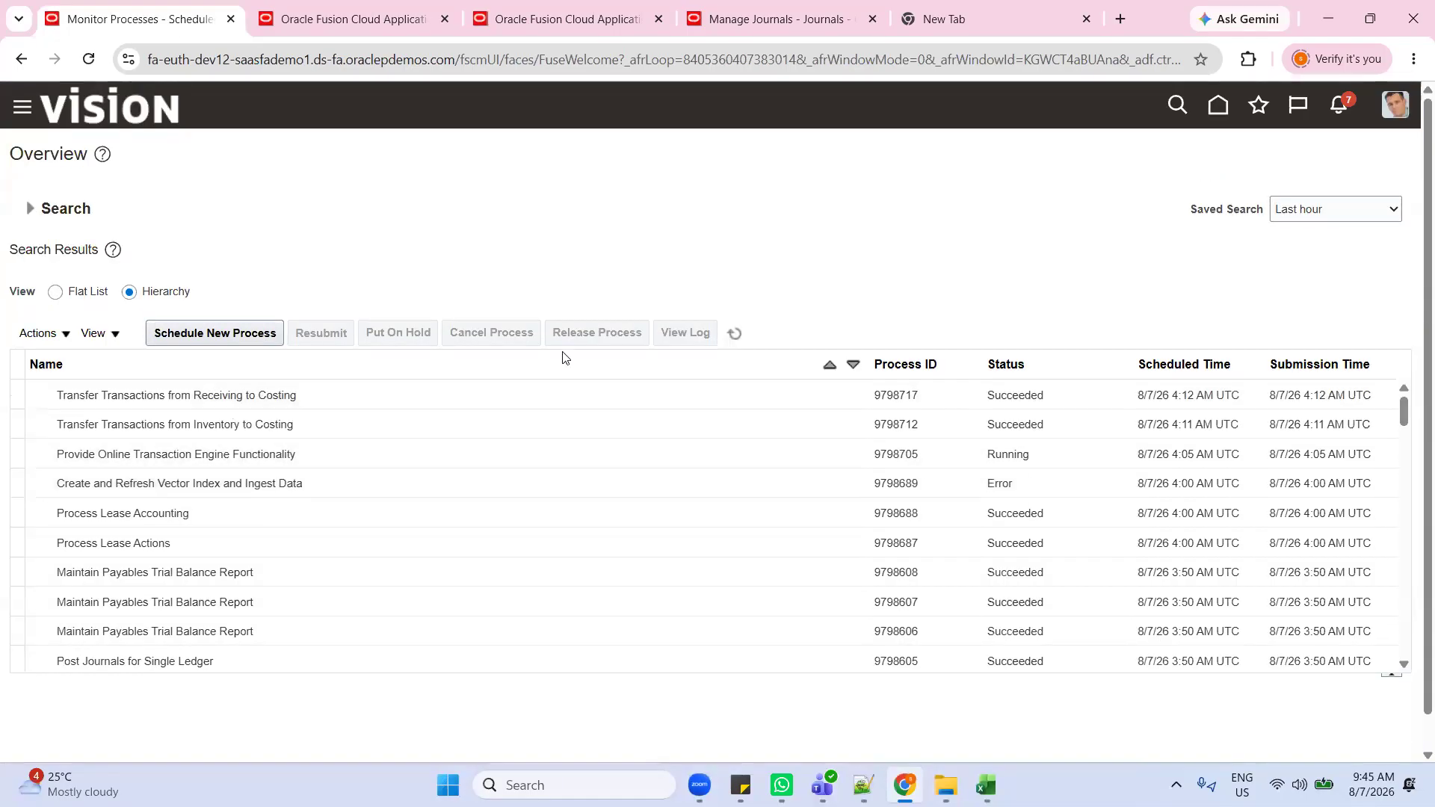
Step: Refresh the process list repeatedly to monitor the status of Create Receipt Accounting Distributions
{"action": "left_click", "coordinate": [736, 330]}
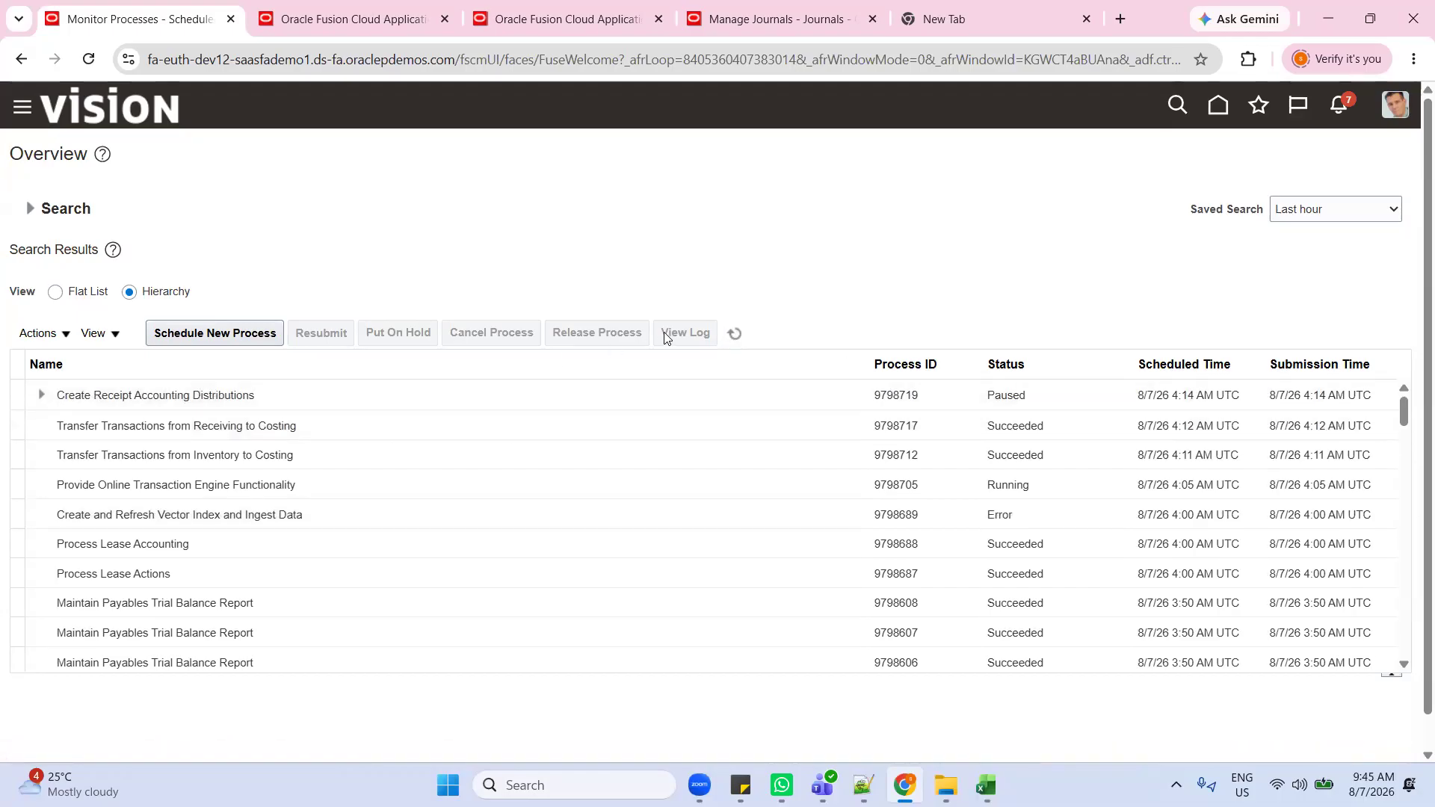
{"action": "left_click", "coordinate": [735, 333]}
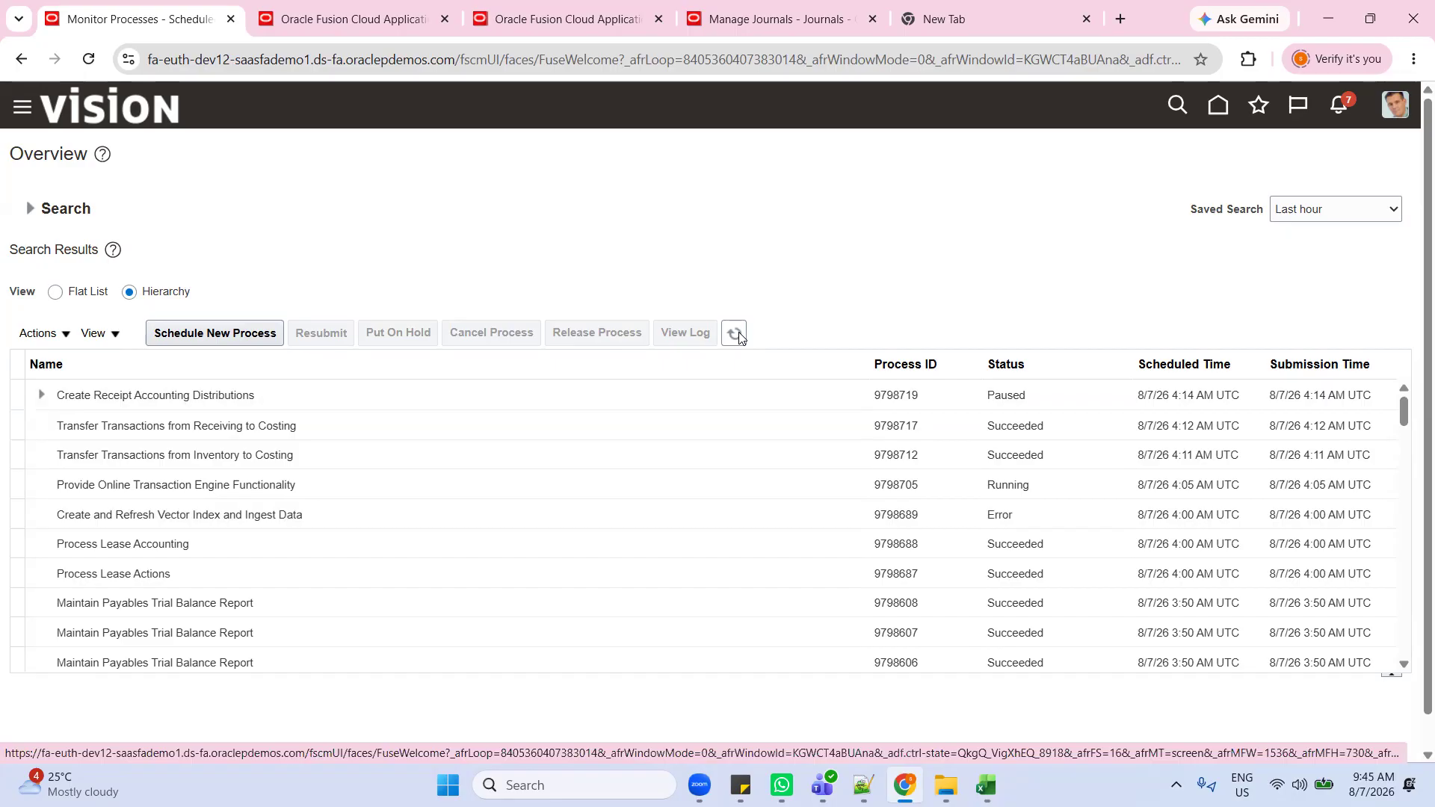
{"action": "left_click", "coordinate": [733, 333]}
{"action": "left_click", "coordinate": [736, 334]}
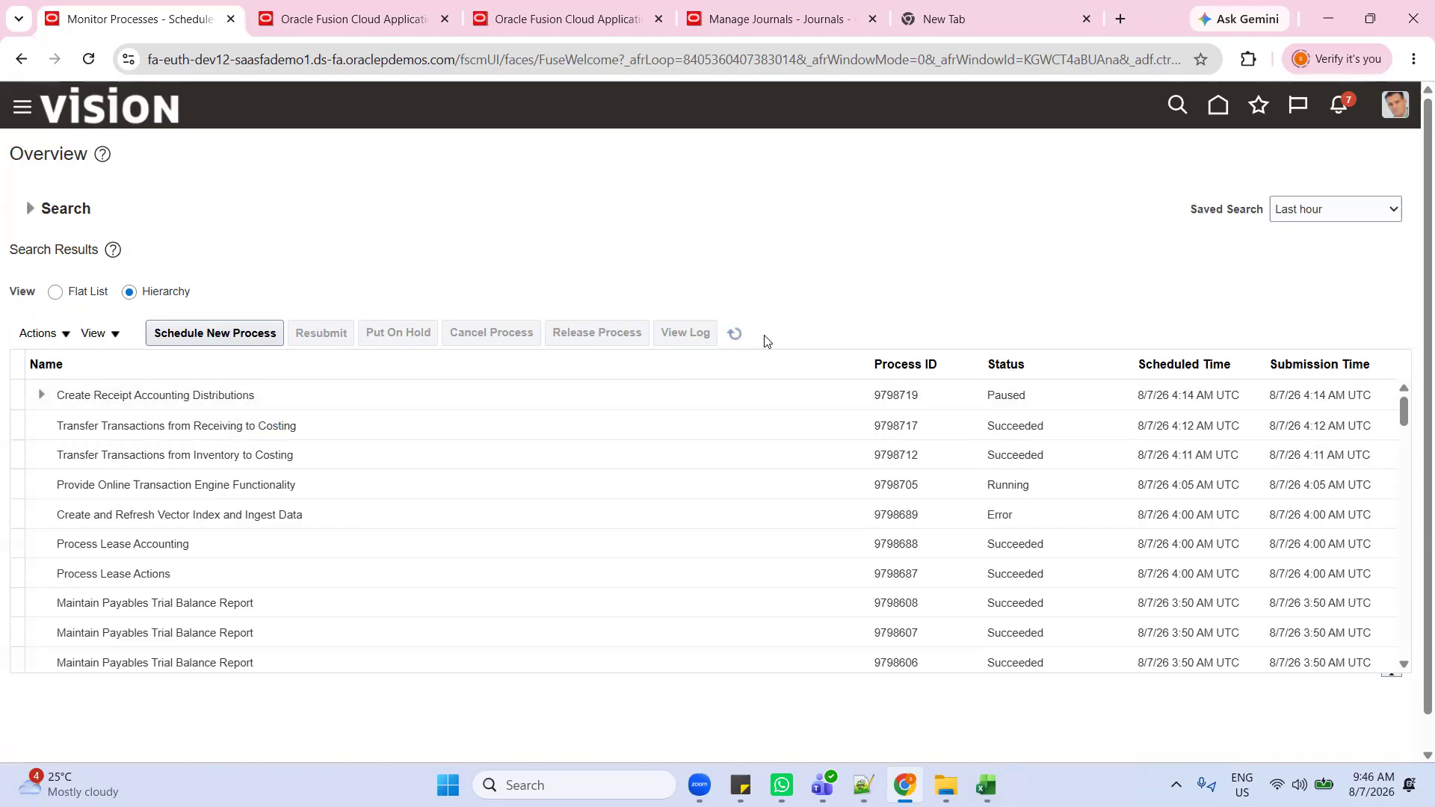
{"action": "left_click", "coordinate": [741, 338]}
{"action": "left_click", "coordinate": [735, 337]}
Step: Return to the home page and show the Supply Chain Execution apps
{"action": "left_click", "coordinate": [1219, 111]}
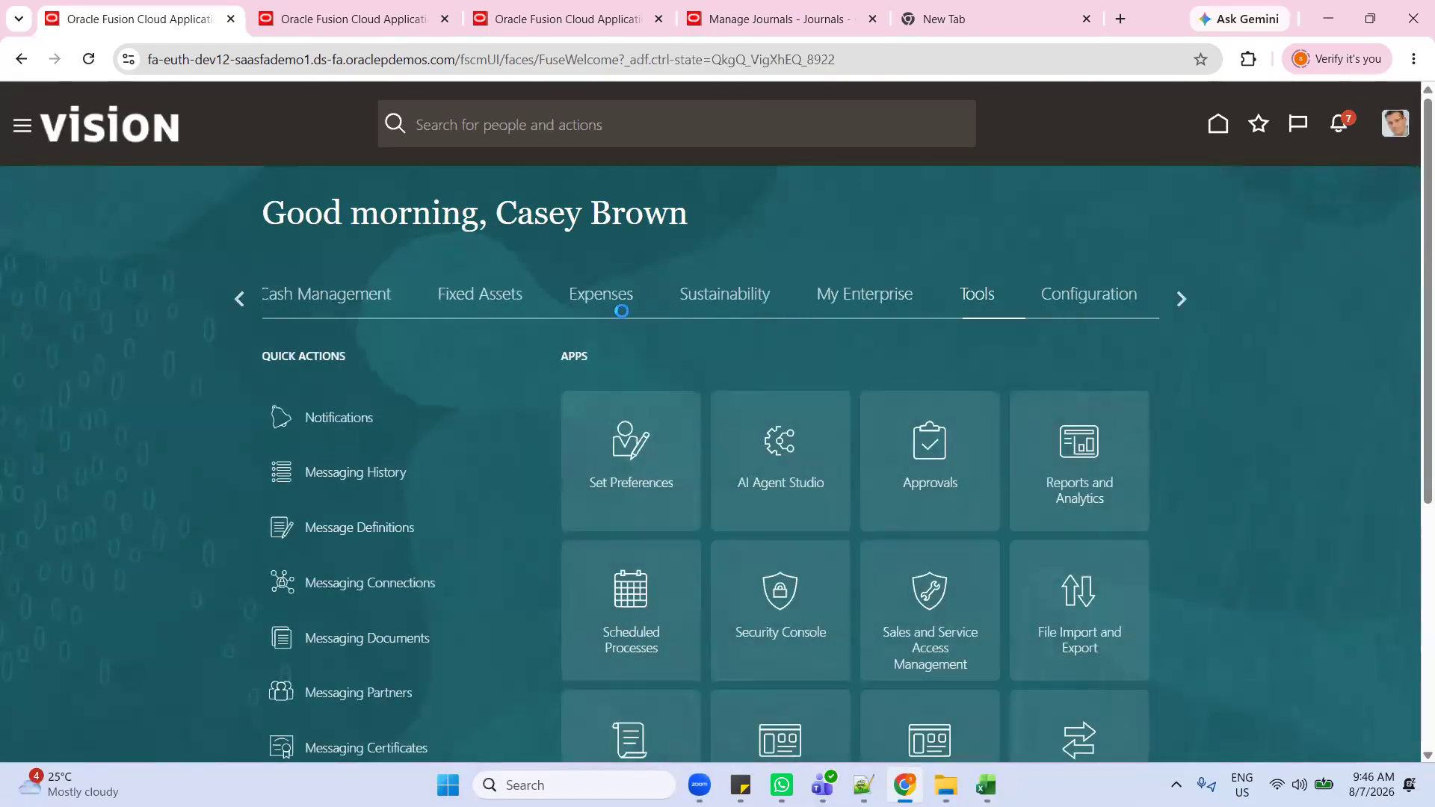
{"action": "left_click", "coordinate": [237, 298]}
{"action": "left_click", "coordinate": [236, 298]}
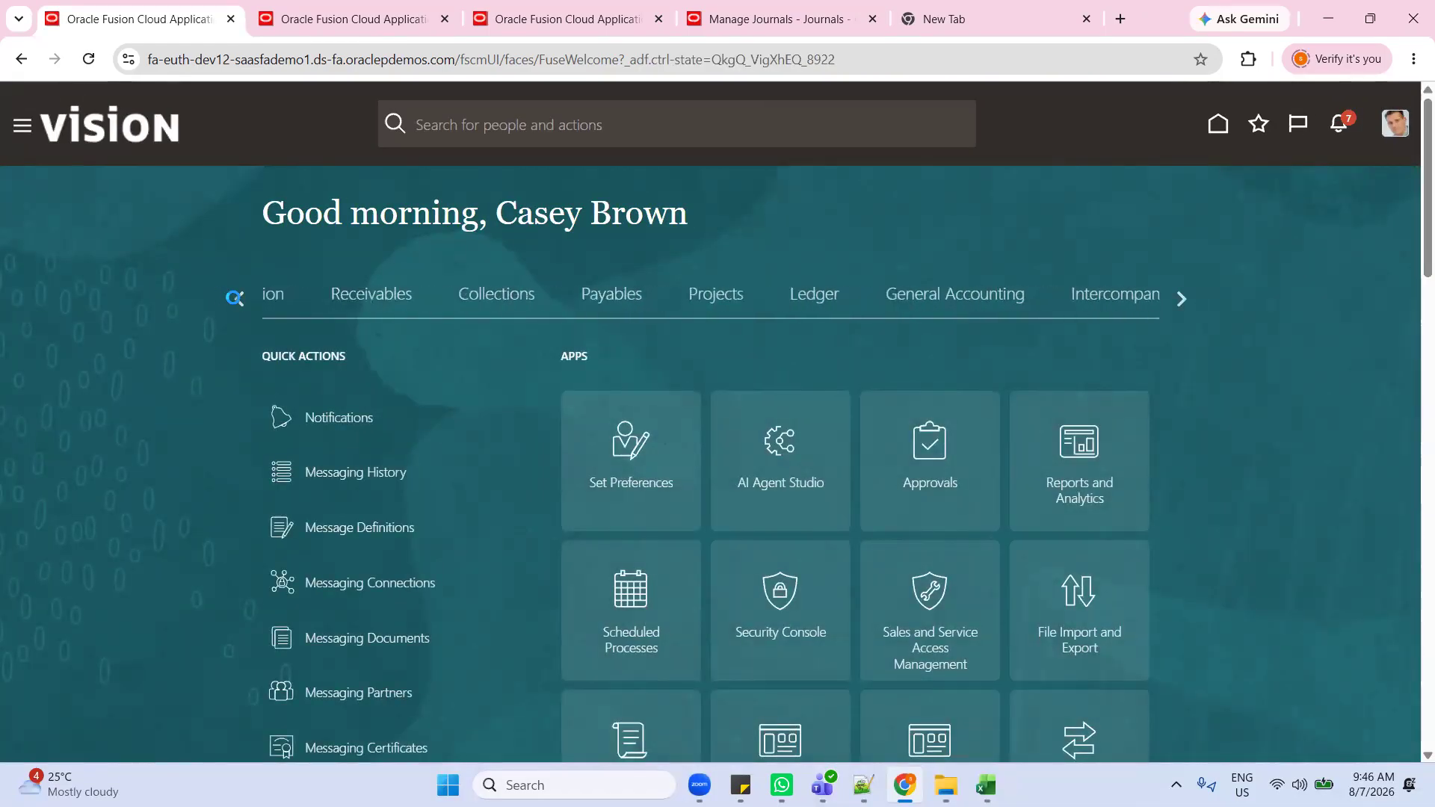
{"action": "scroll", "coordinate": [738, 451], "scroll_direction": "down", "scroll_amount": 1}
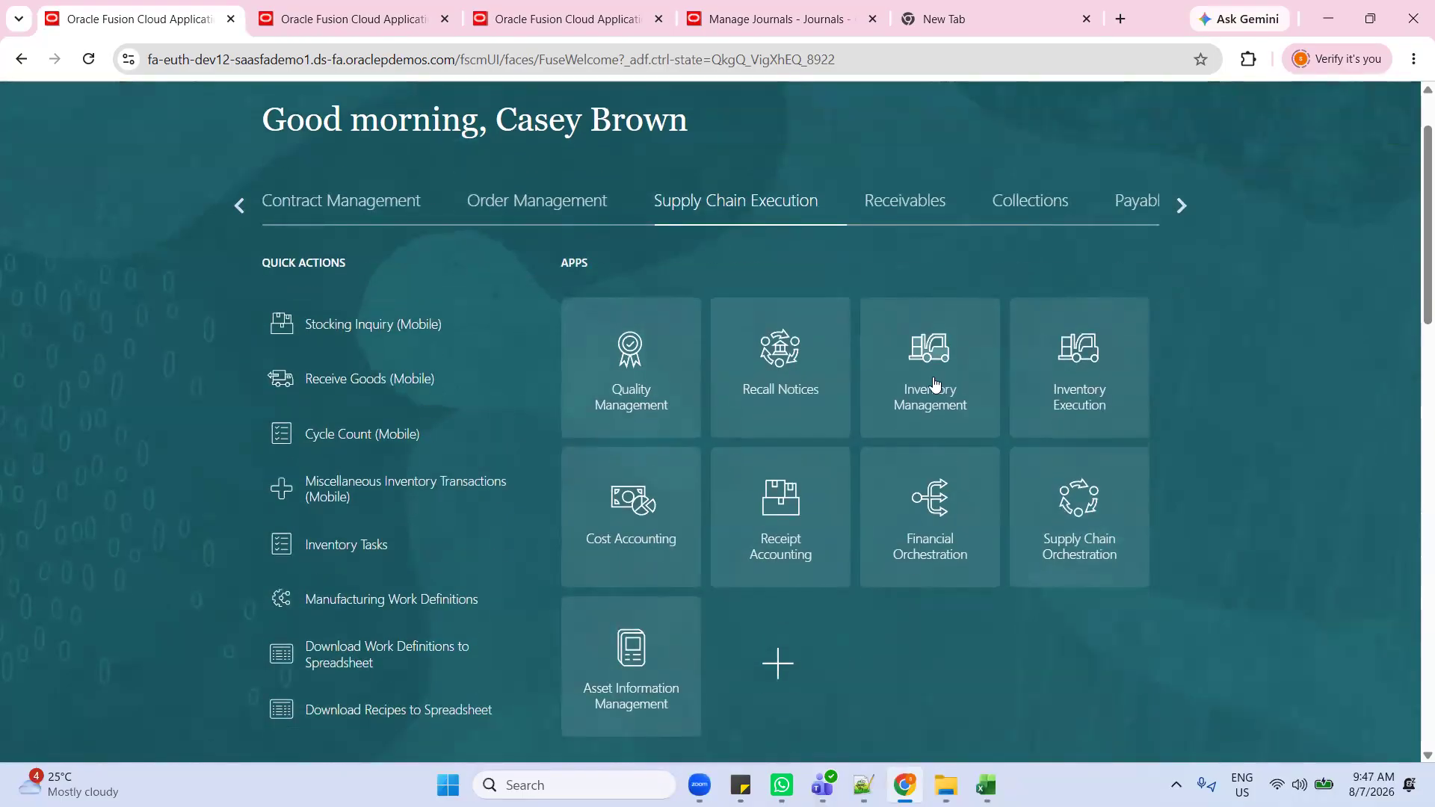
{"action": "left_click", "coordinate": [962, 383]}
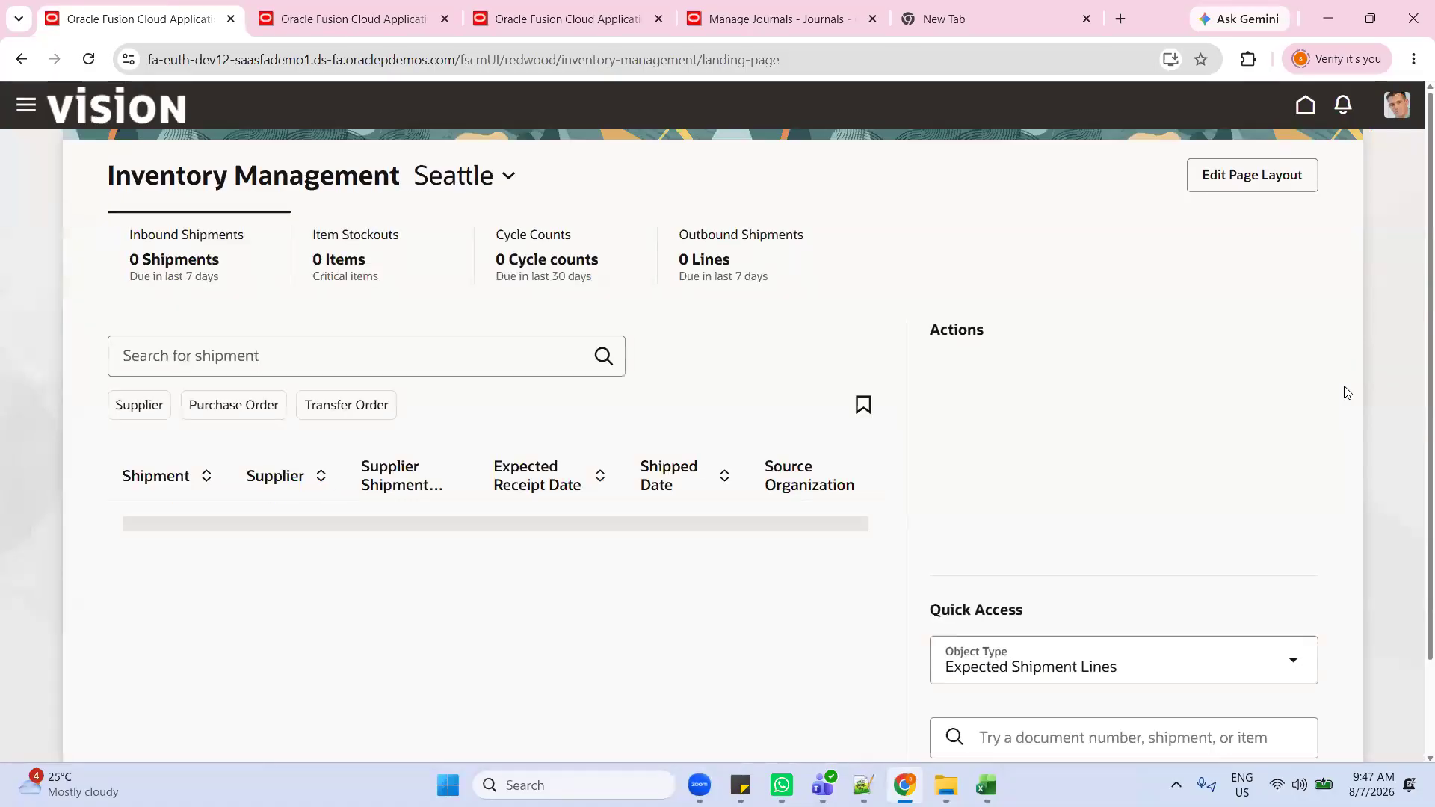
{"action": "scroll", "coordinate": [1293, 450], "scroll_direction": "down", "scroll_amount": 2}
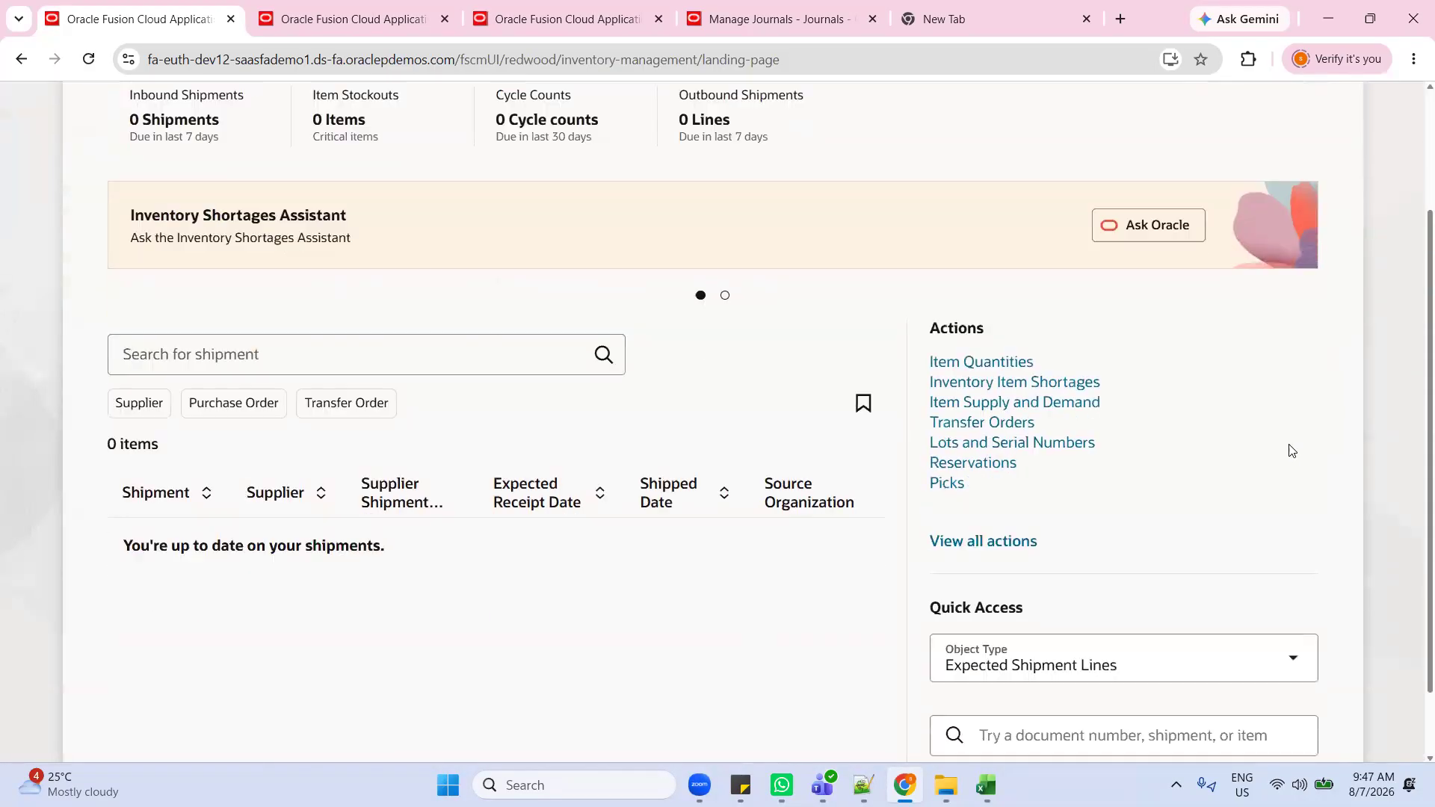
{"action": "scroll", "coordinate": [1292, 450], "scroll_direction": "down", "scroll_amount": 2}
{"action": "scroll", "coordinate": [1229, 424], "scroll_direction": "up", "scroll_amount": 4}
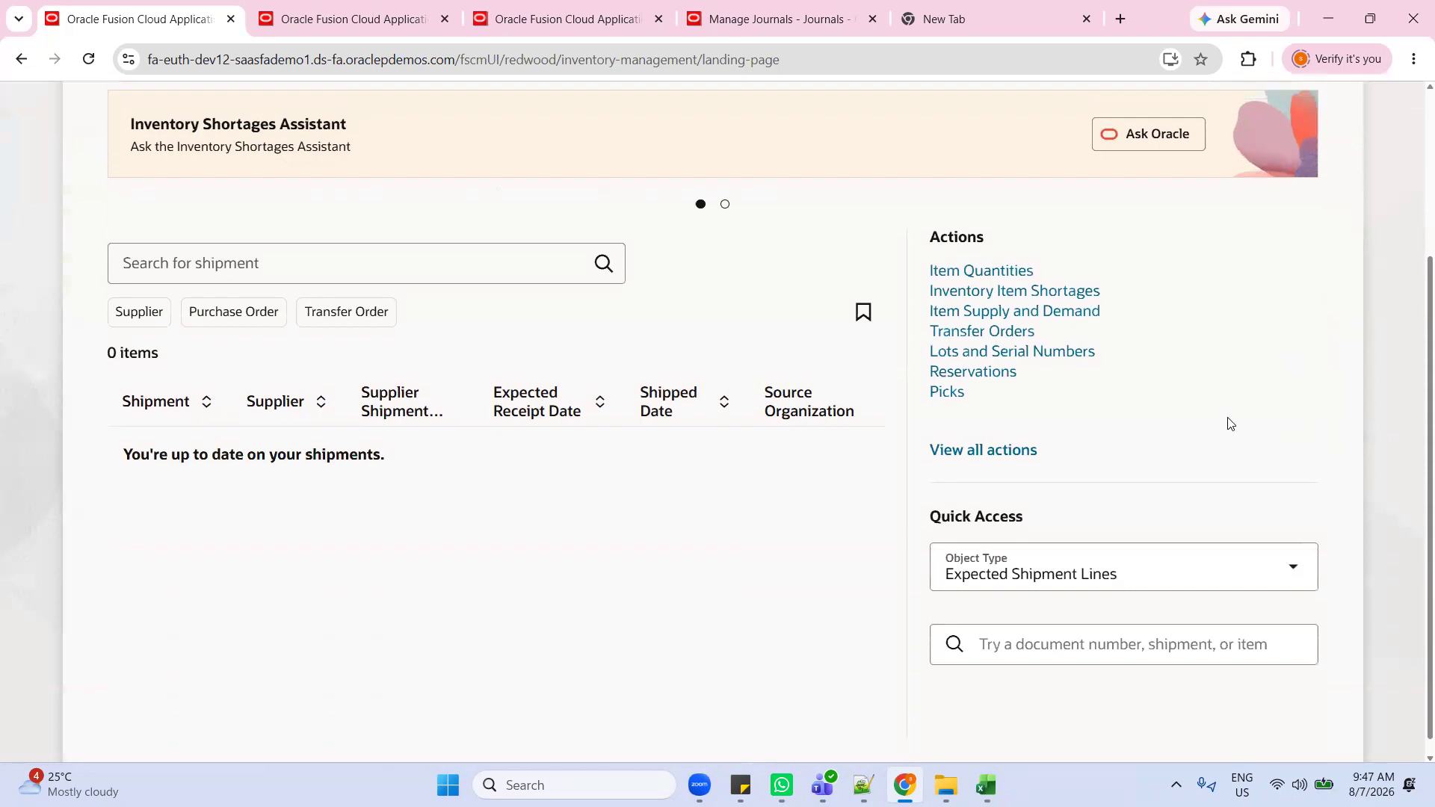
Step: Go back home, open Receipt Accounting Distributions within Receipt Accounting, and remove the transaction date filter
{"action": "left_click", "coordinate": [1301, 108]}
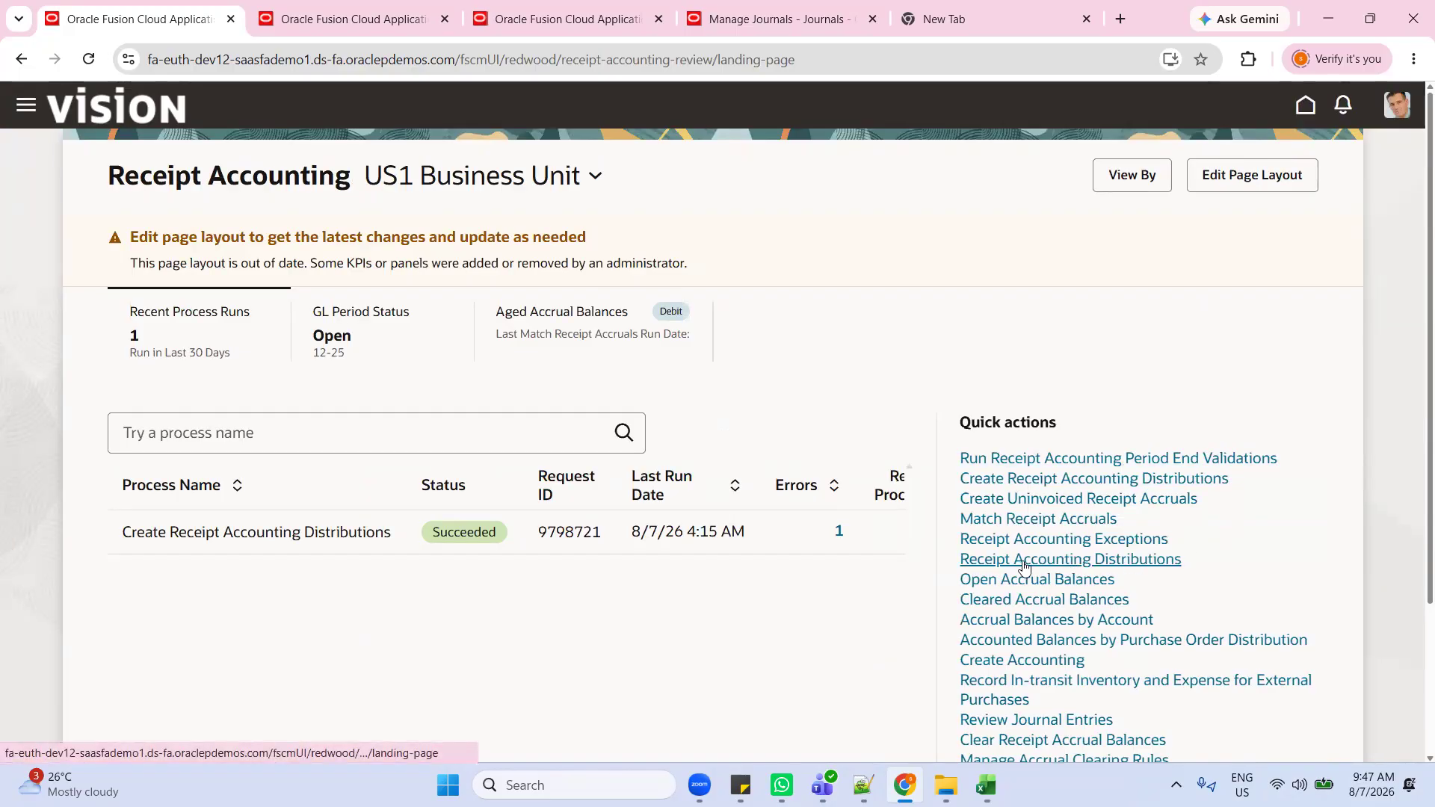
{"action": "left_click", "coordinate": [1095, 566]}
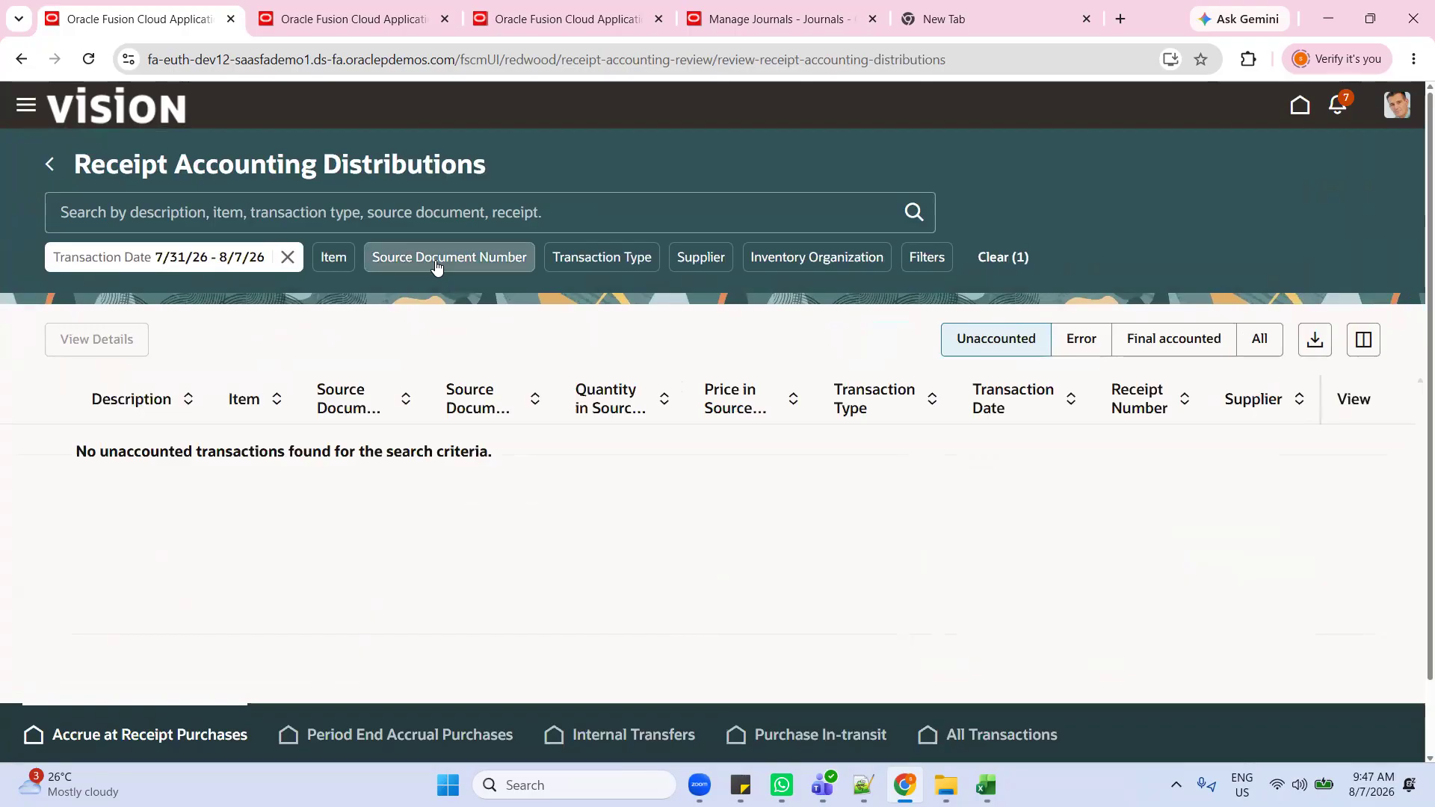
{"action": "left_click", "coordinate": [299, 259]}
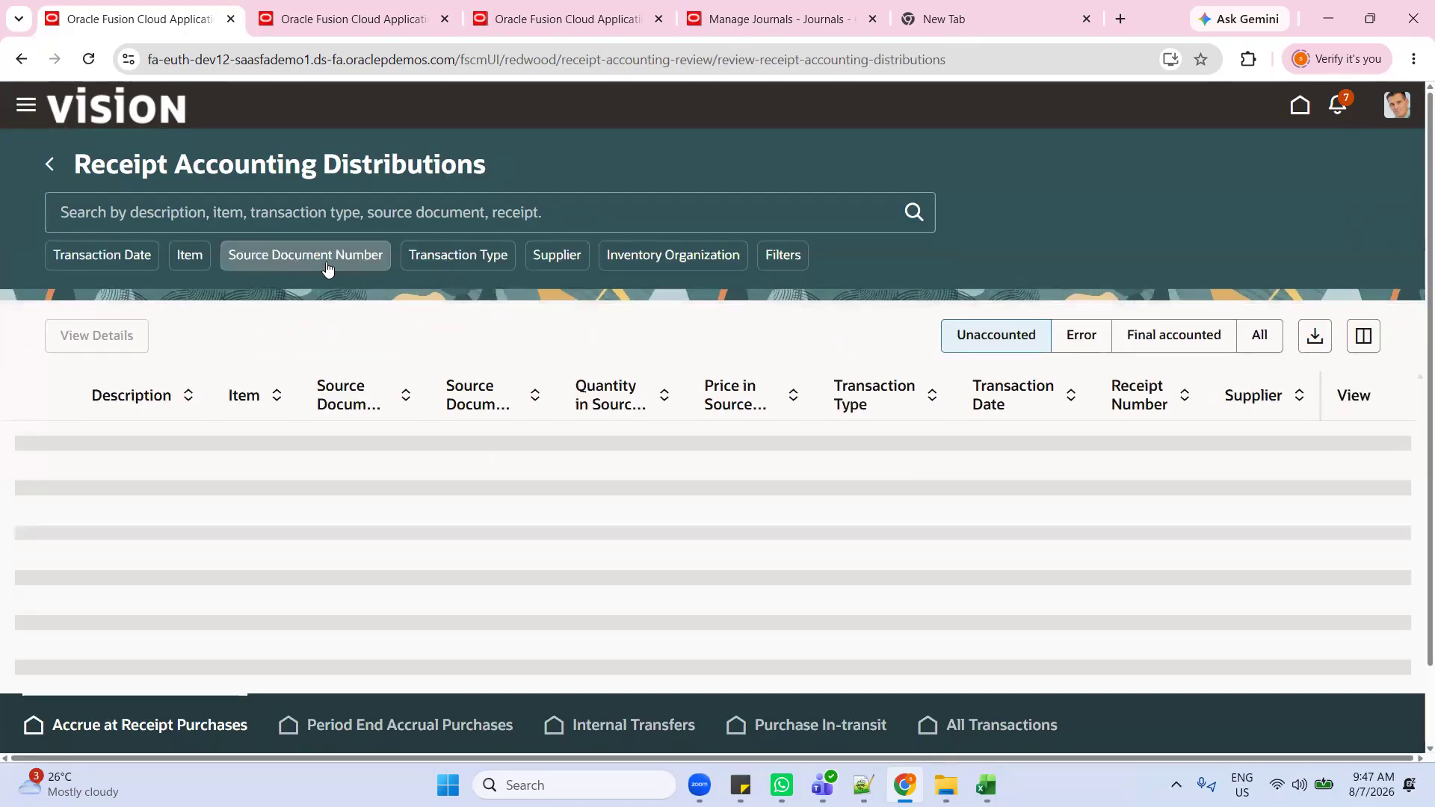
Step: Filter the unaccounted receipt accounting distributions by item AS15125
{"action": "left_click", "coordinate": [199, 258]}
{"action": "type", "text": "AS"}
{"action": "key", "text": "Tab"}
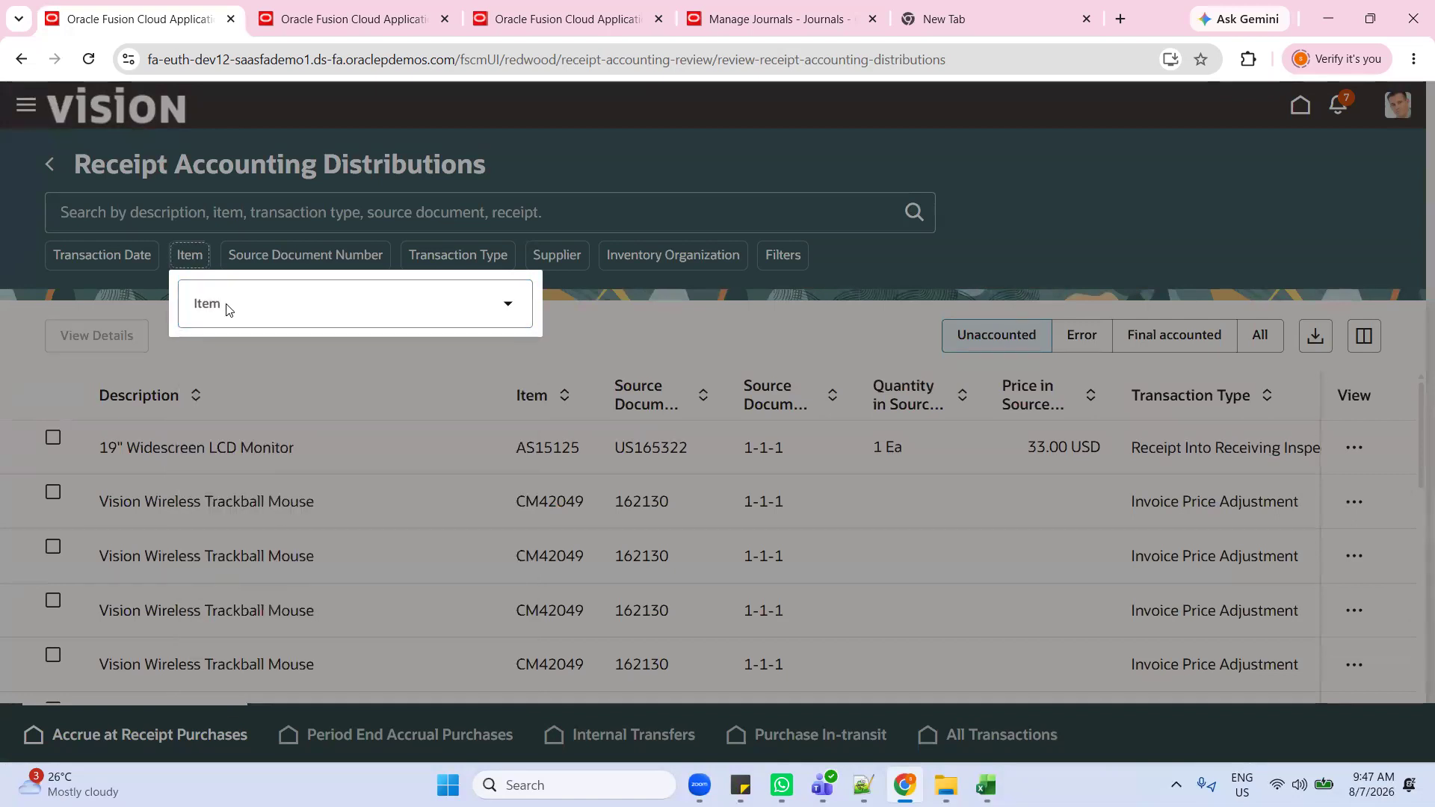
{"action": "left_click", "coordinate": [234, 317]}
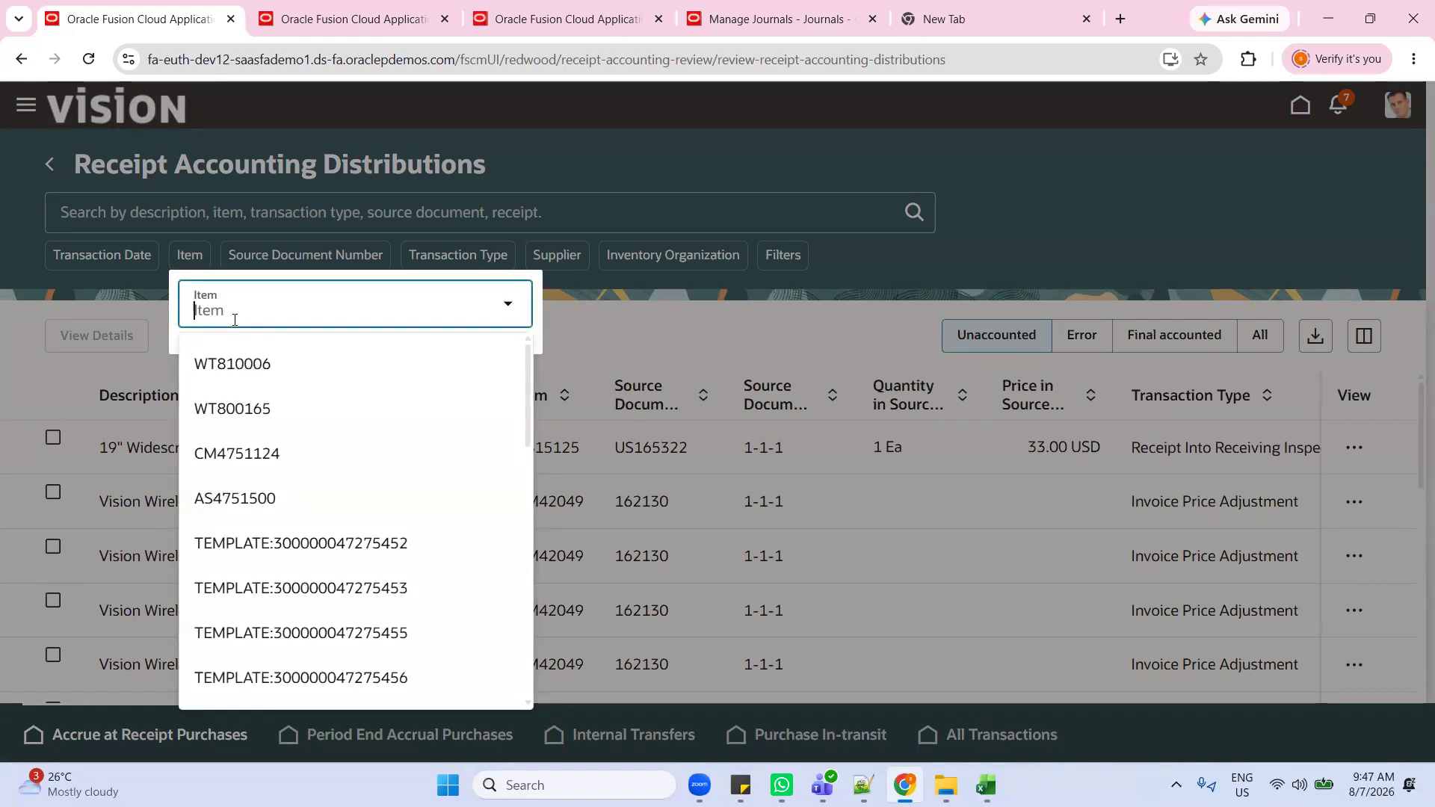
{"action": "type", "text": "AS15"}
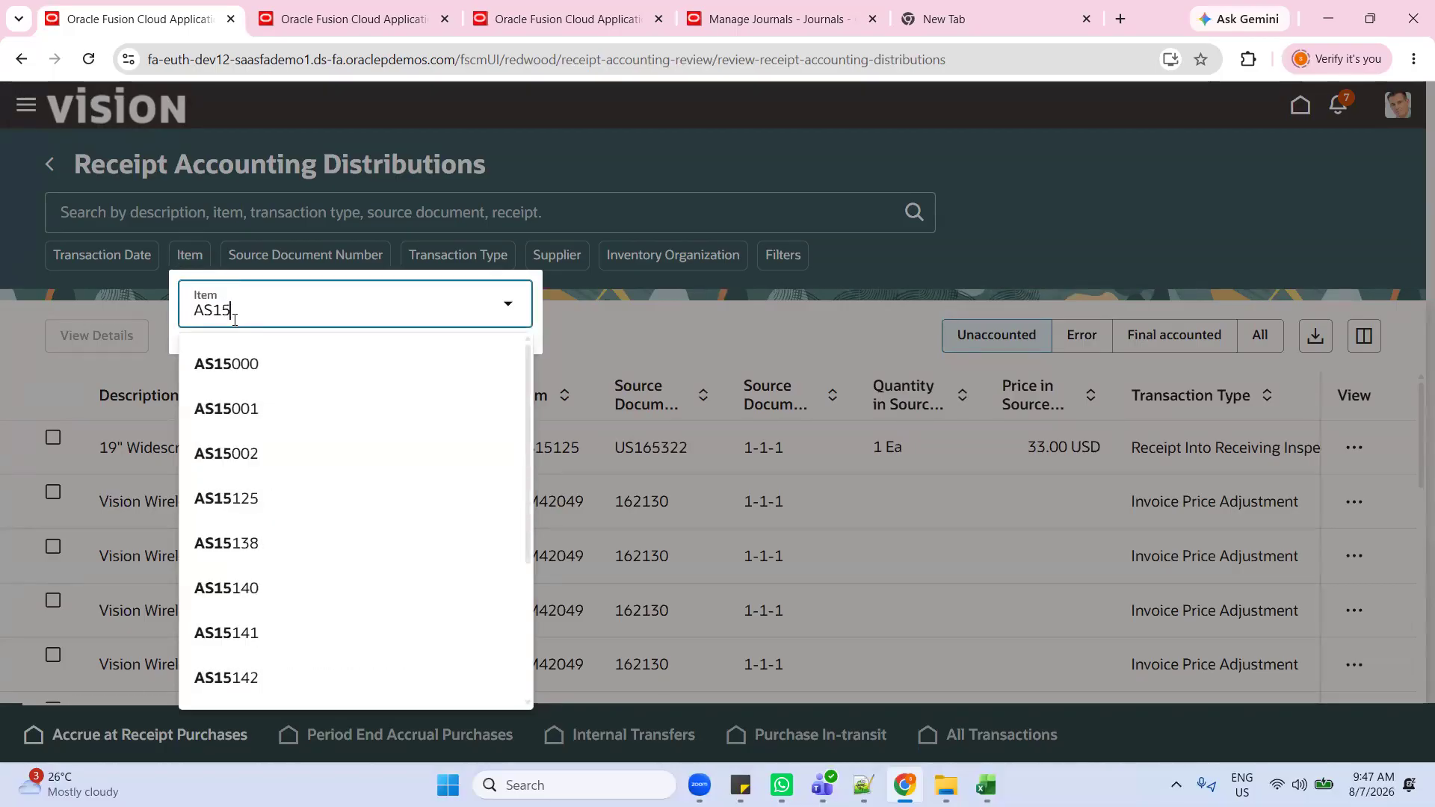
{"action": "type", "text": "125"}
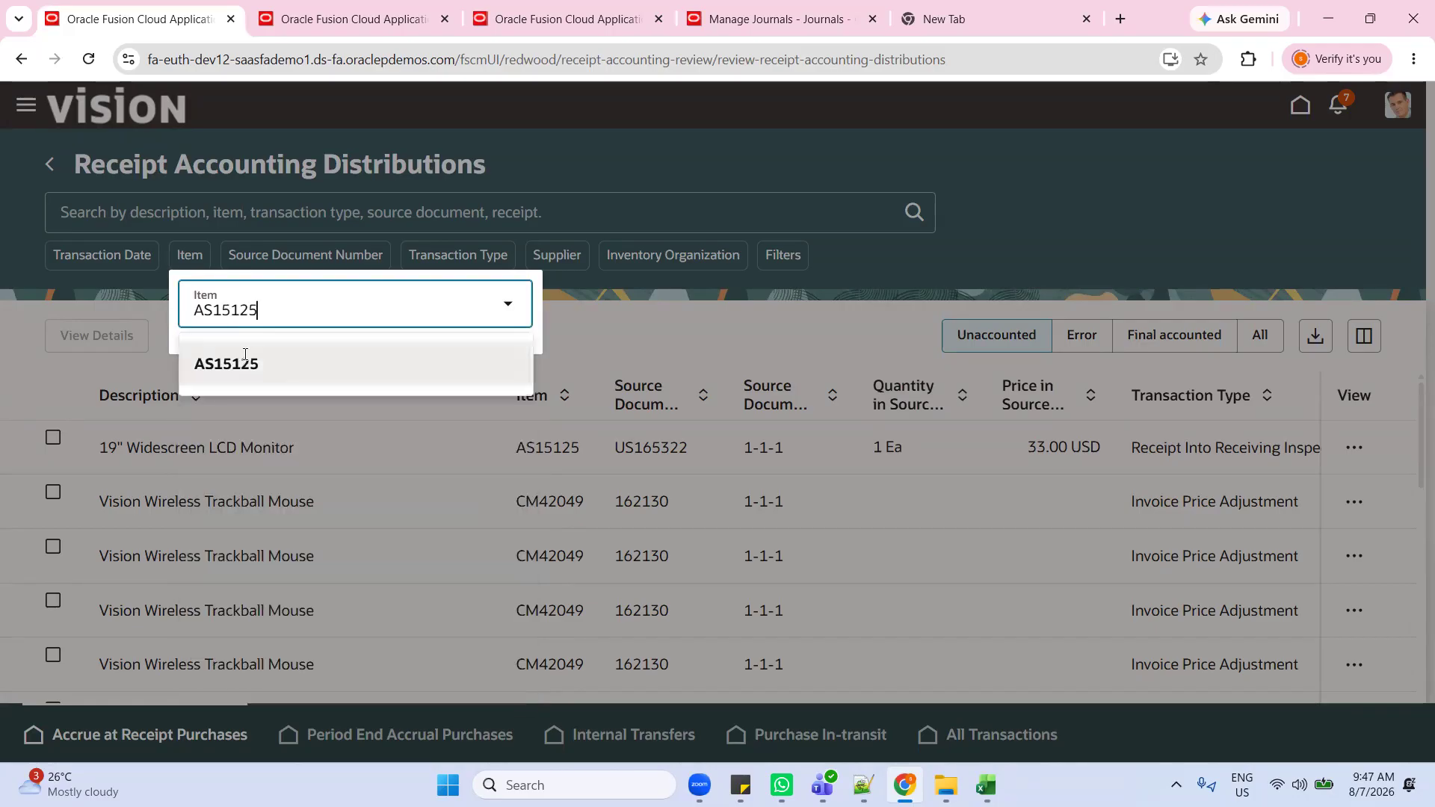
{"action": "left_click", "coordinate": [245, 358]}
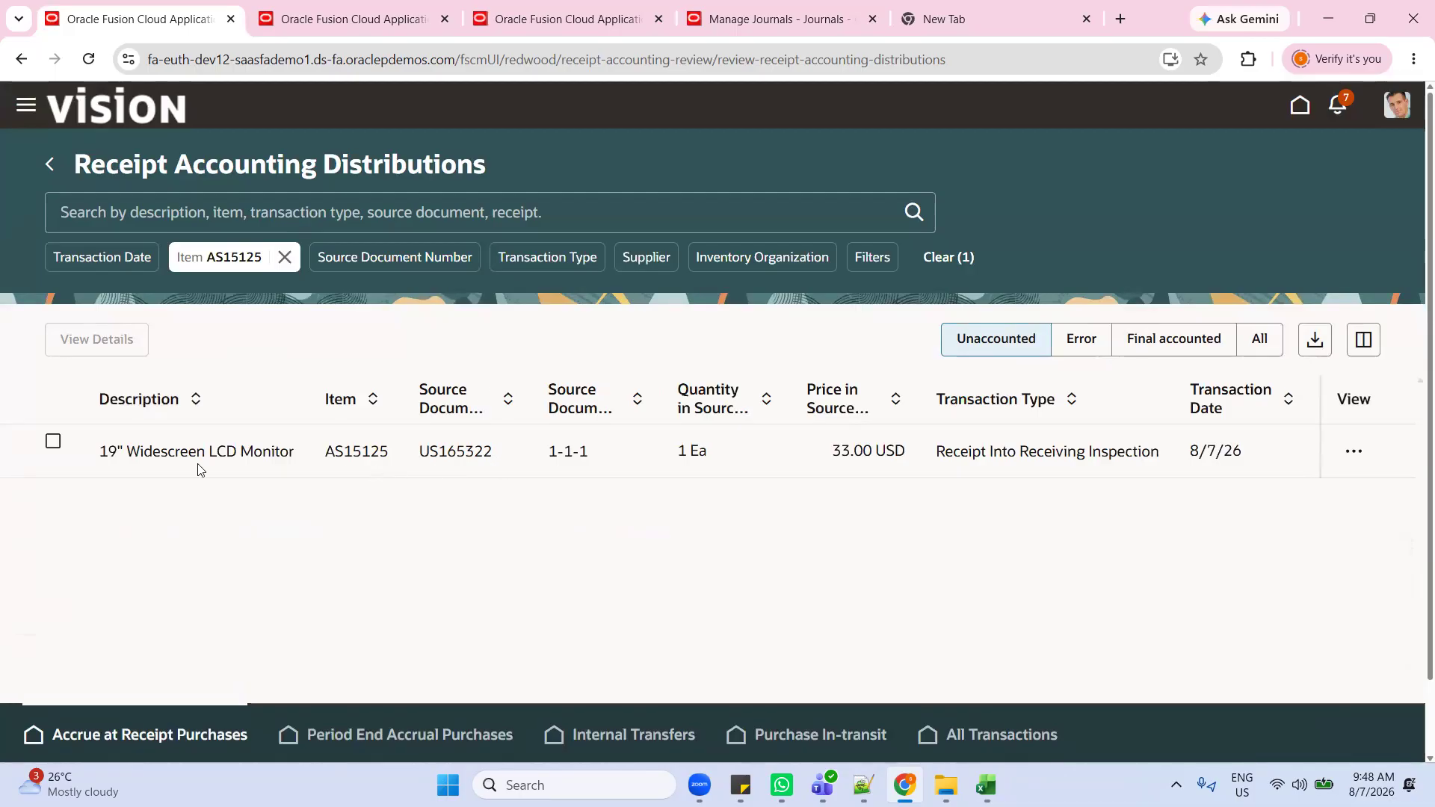
Step: Open the details of the 19" Widescreen LCD Monitor receipt transaction and view its cost information and distributions
{"action": "left_click", "coordinate": [54, 443]}
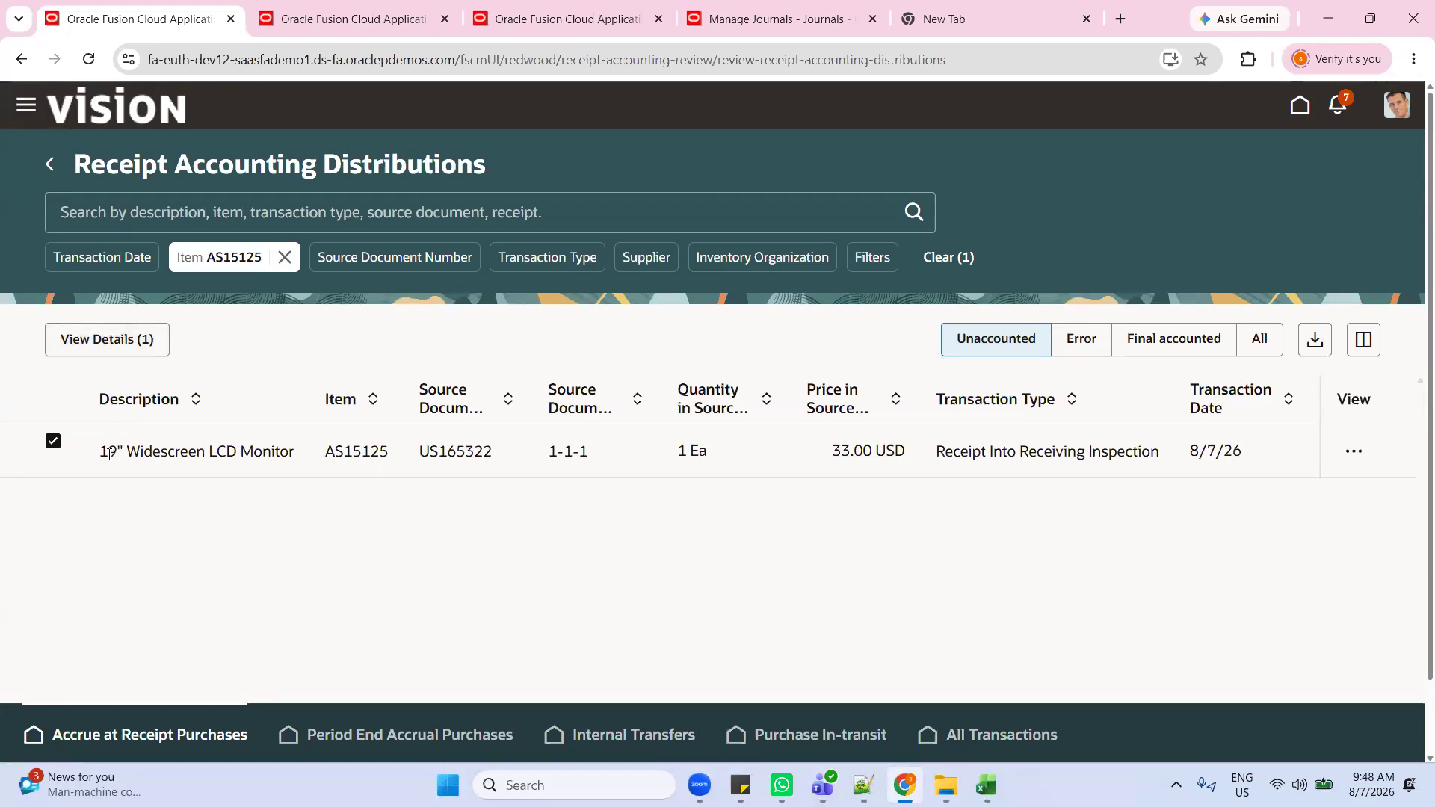
{"action": "left_click", "coordinate": [88, 345]}
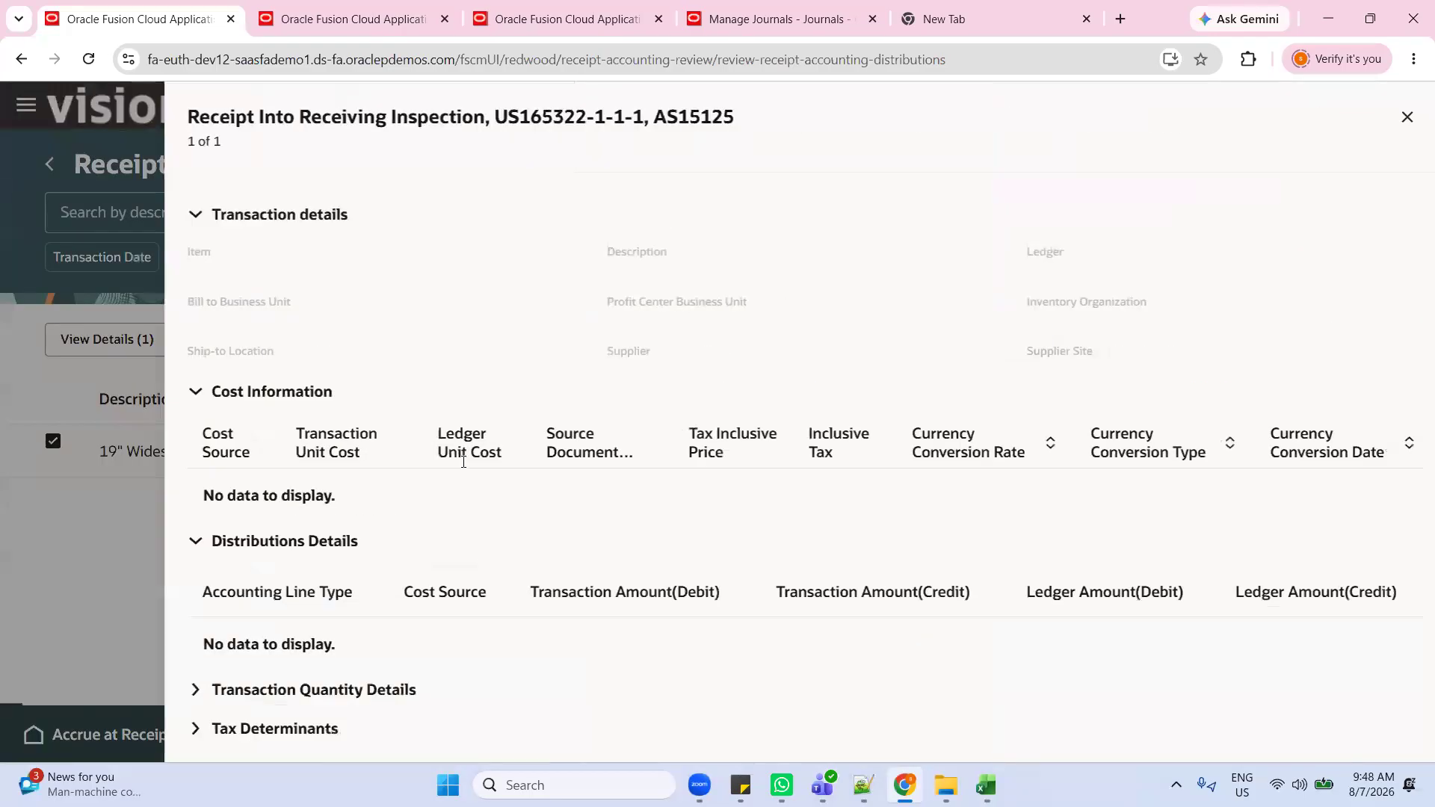
{"action": "scroll", "coordinate": [323, 494], "scroll_direction": "down", "scroll_amount": 2}
{"action": "scroll", "coordinate": [323, 494], "scroll_direction": "down", "scroll_amount": 3}
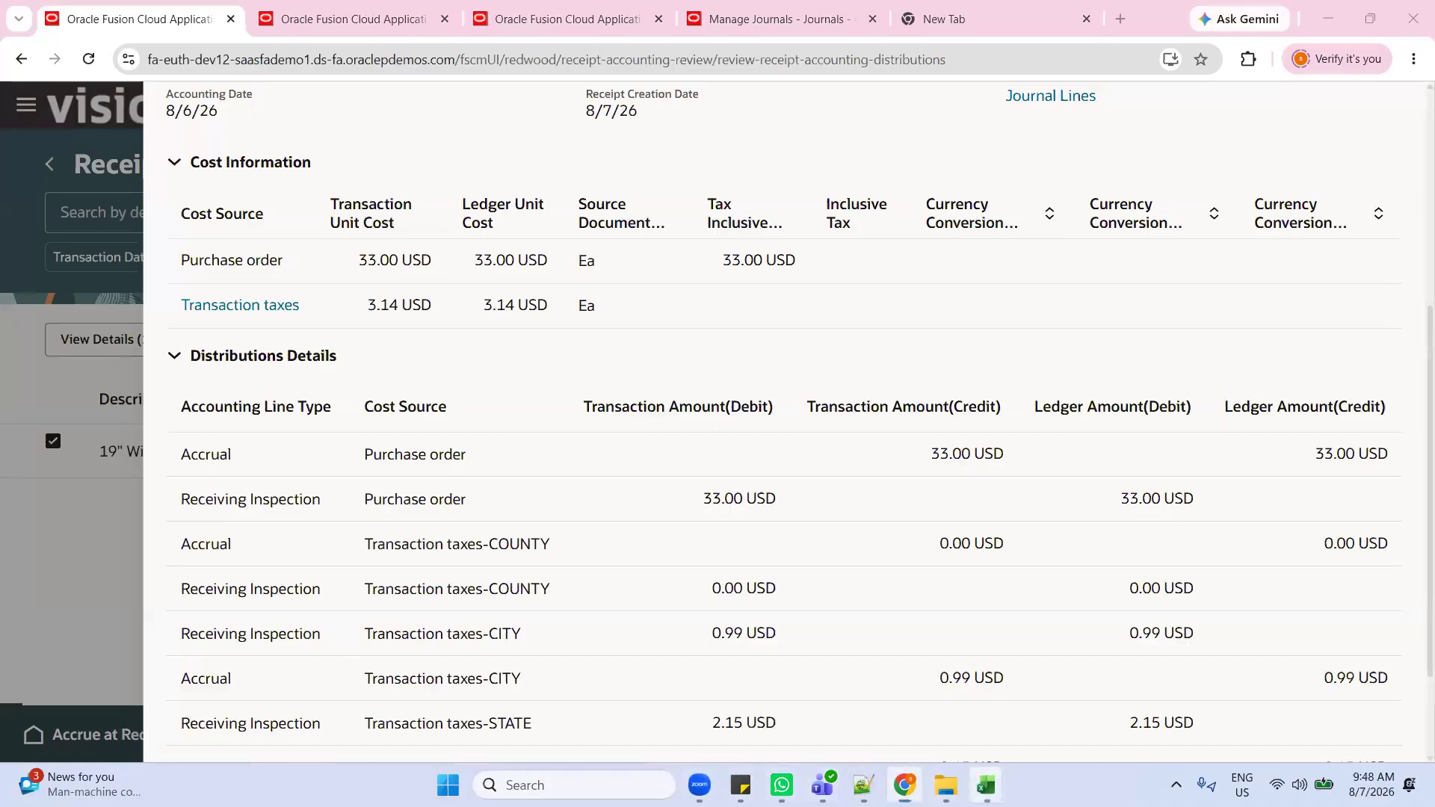
Step: Compare the receiving entries in the P2P Accounting Entries workbook in Excel with the purchase order Accrual and Receiving Inspection lines in Oracle Fusion
{"action": "mouse_move", "coordinate": [986, 785]}
{"action": "left_click", "coordinate": [1054, 702]}
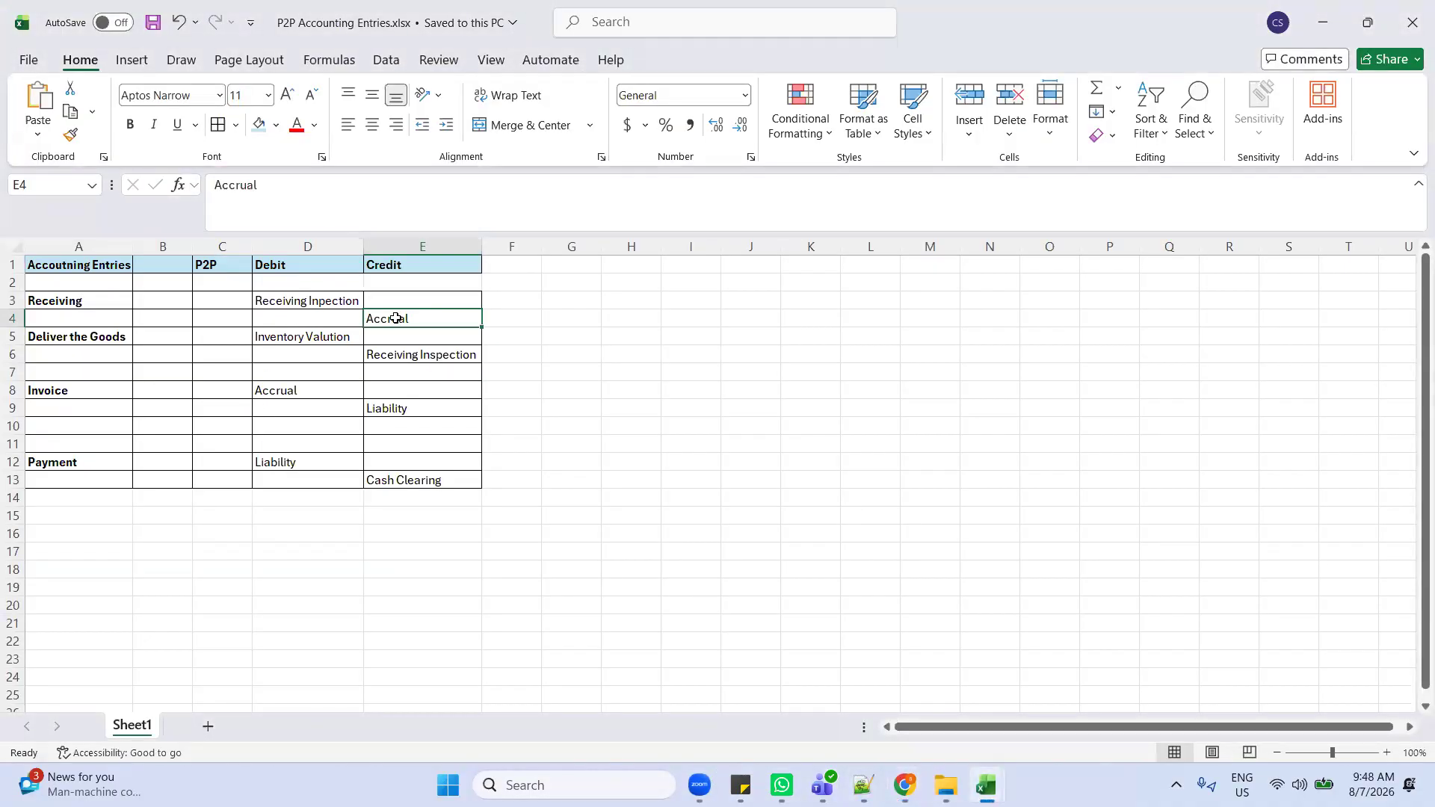
{"action": "key", "text": "alt+Tab"}
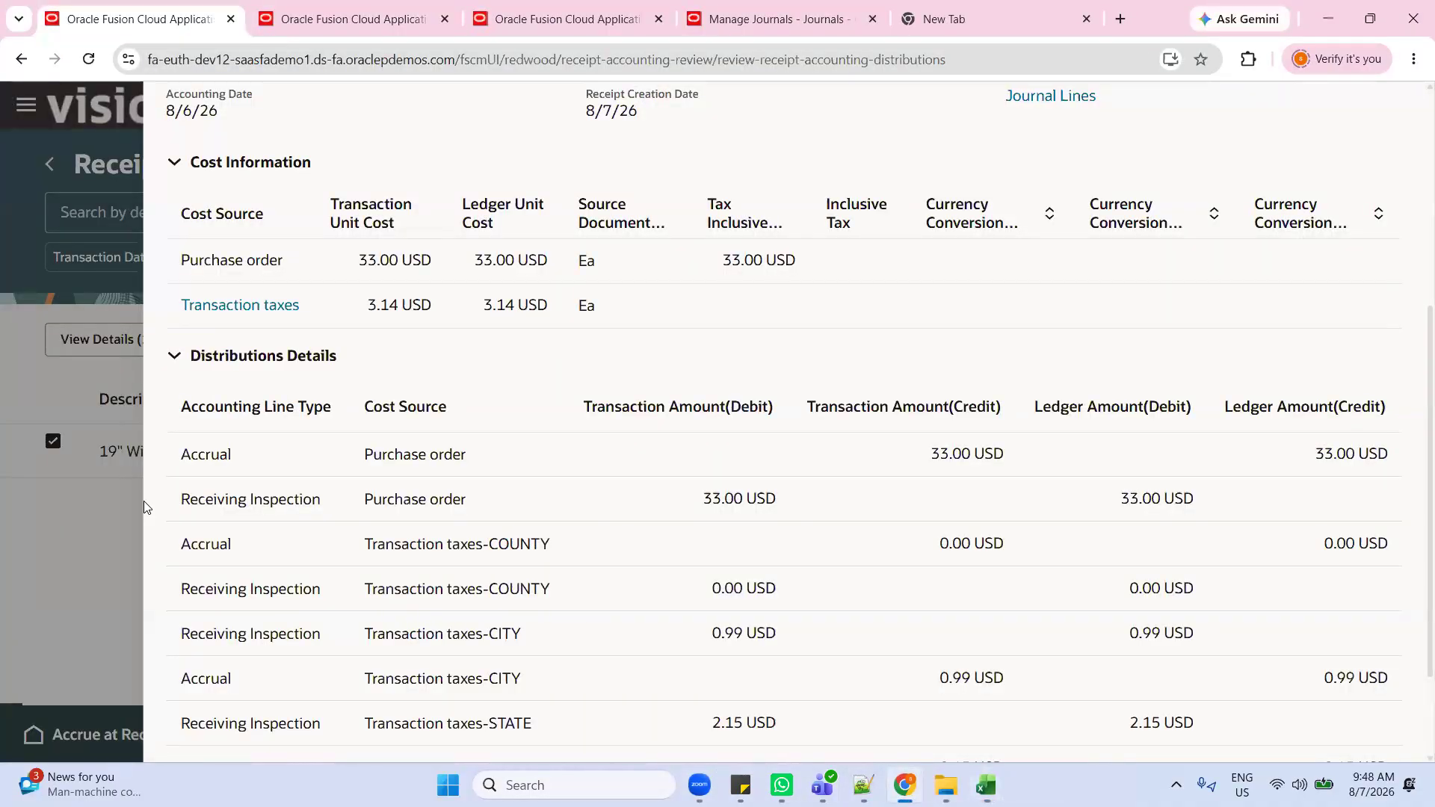
{"action": "double_click", "coordinate": [204, 461]}
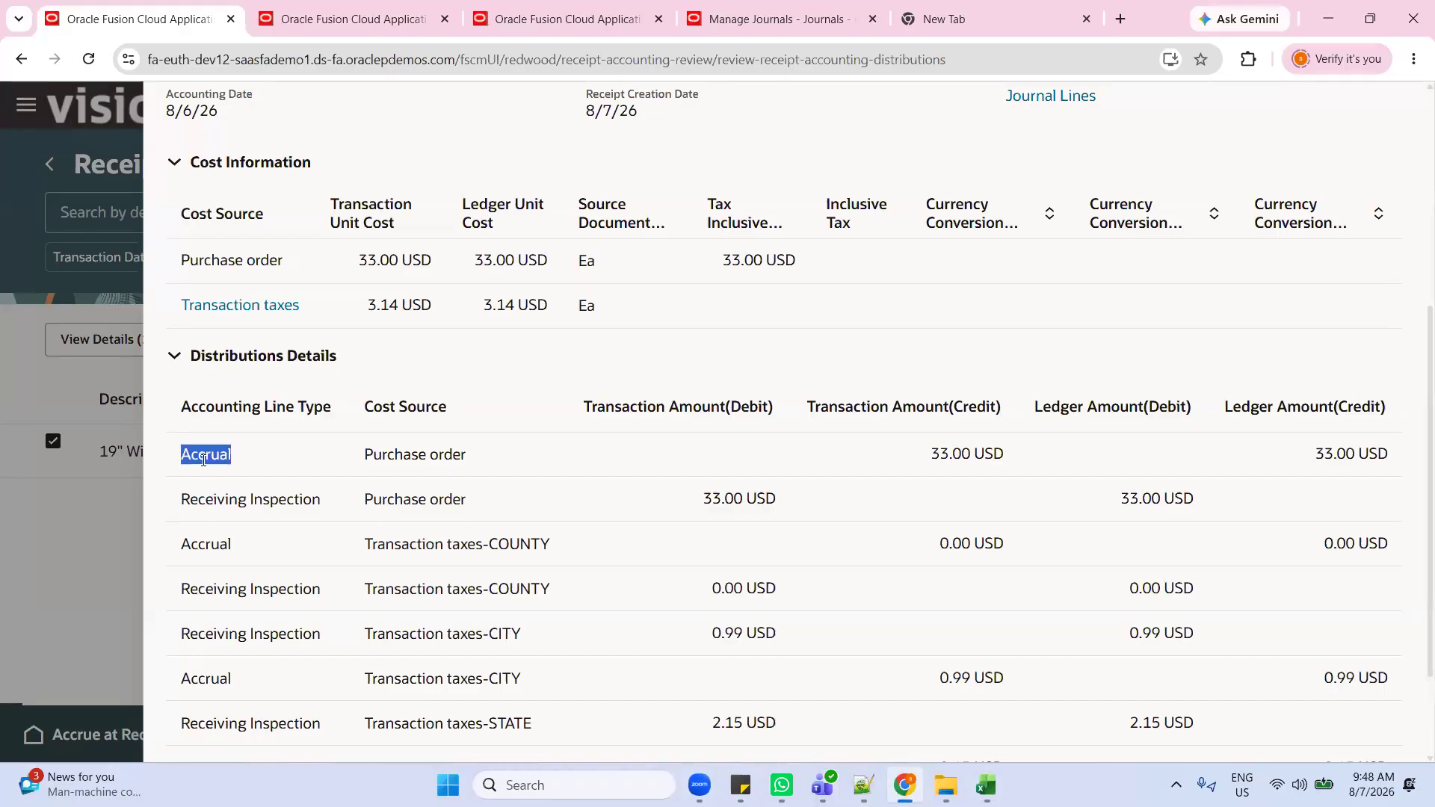
{"action": "double_click", "coordinate": [224, 496]}
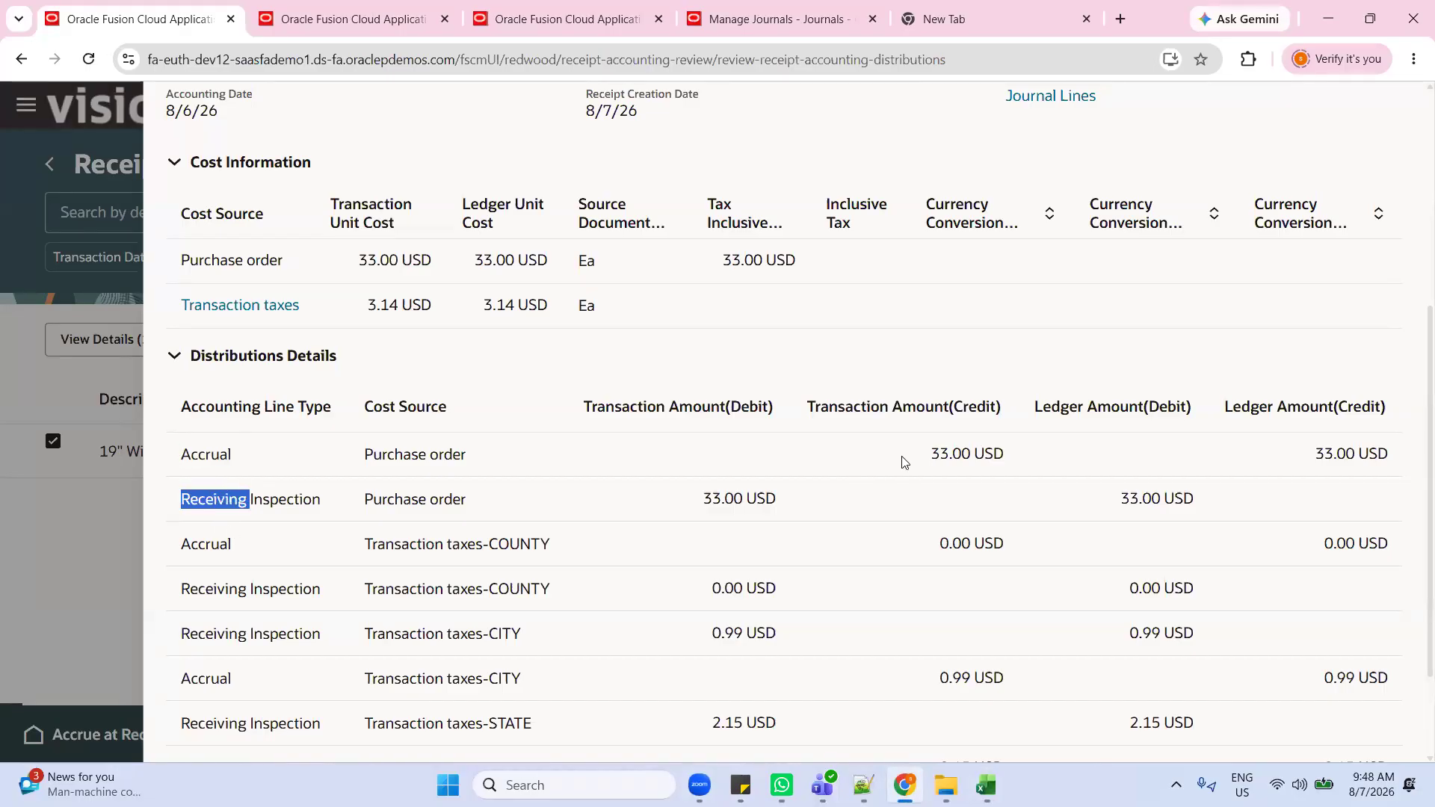
{"action": "left_click", "coordinate": [928, 458]}
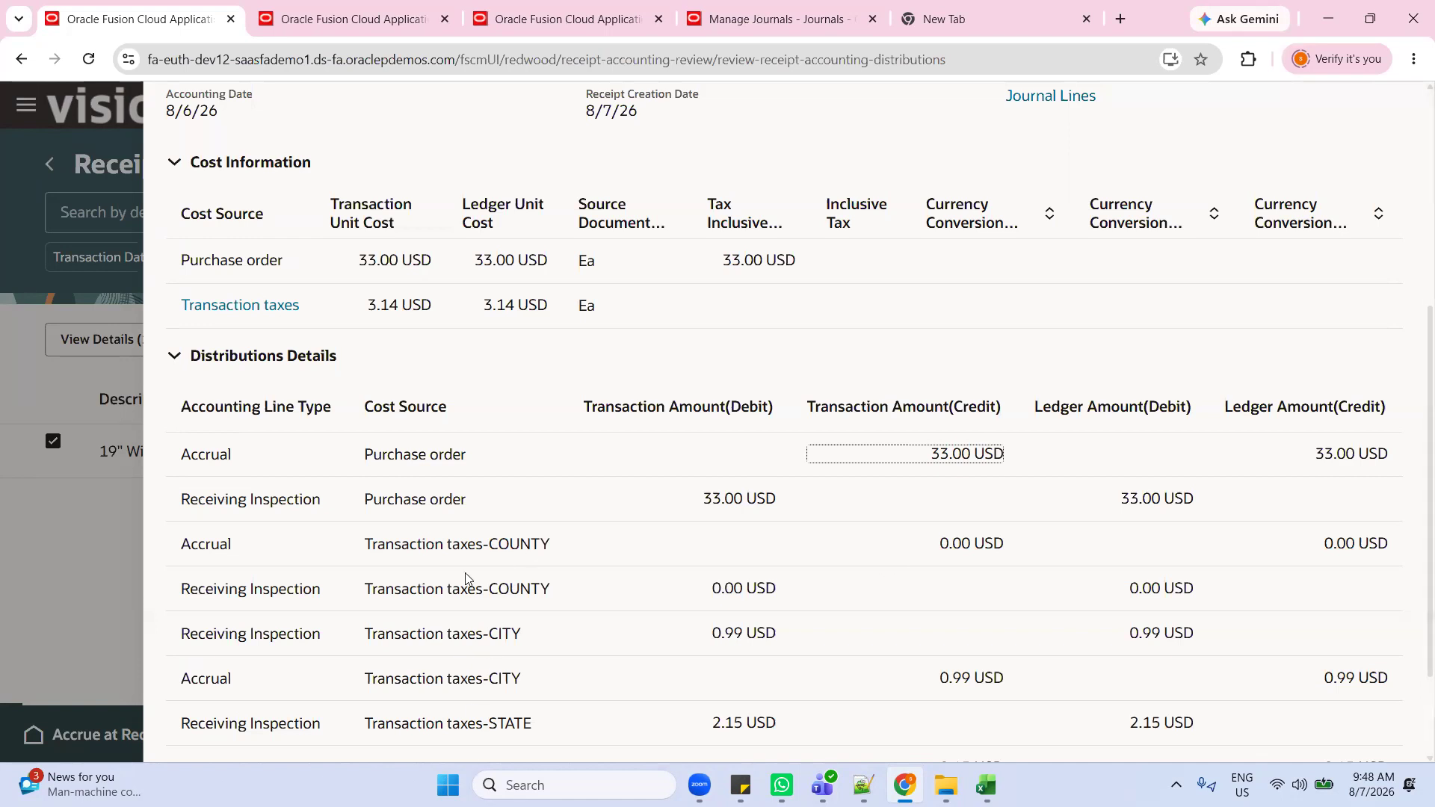
Step: Review the transaction tax distributions, recheck the Accrual and Receiving Inspection lines, and return to the transaction details
{"action": "scroll", "coordinate": [499, 645], "scroll_direction": "down", "scroll_amount": 1}
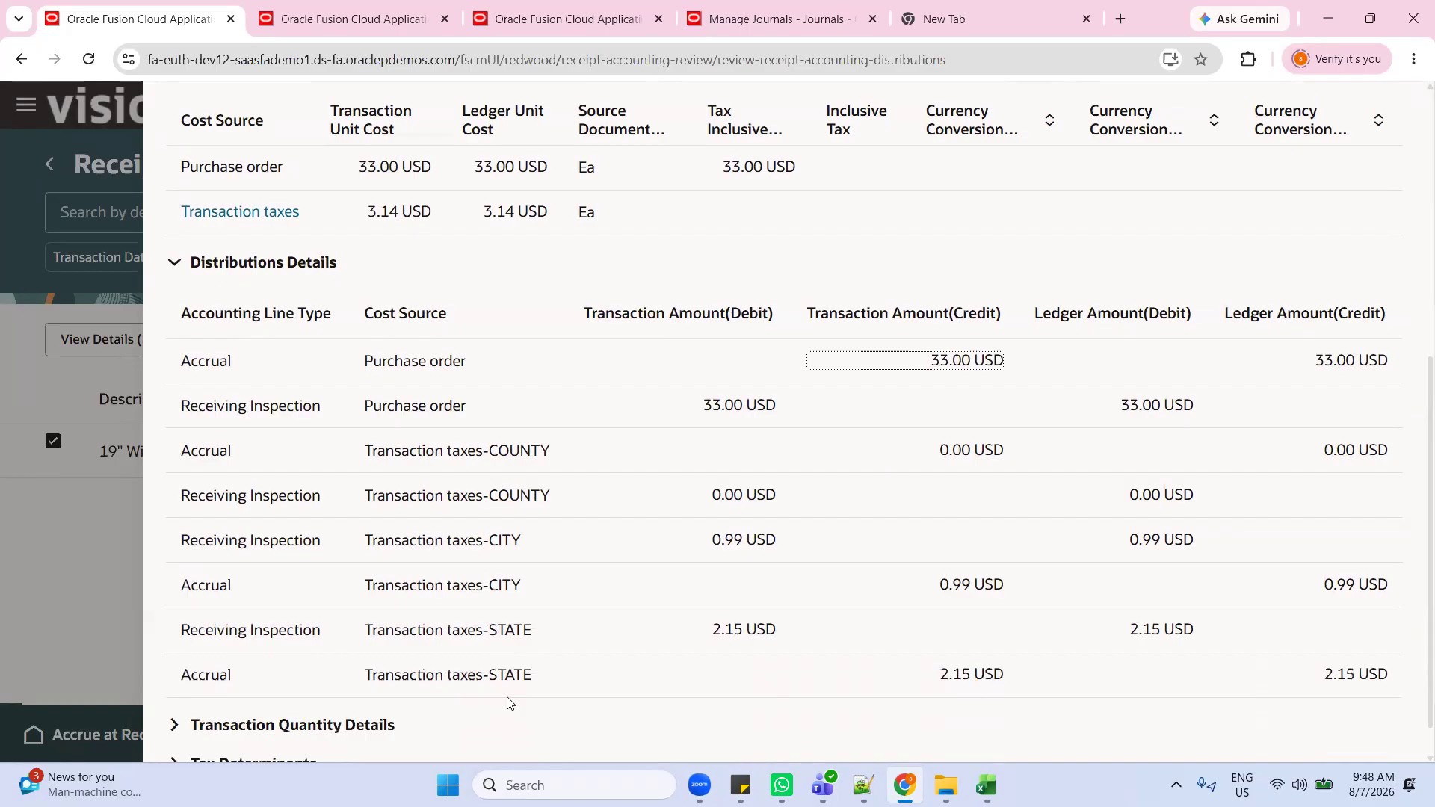
{"action": "scroll", "coordinate": [510, 673], "scroll_direction": "up", "scroll_amount": 1}
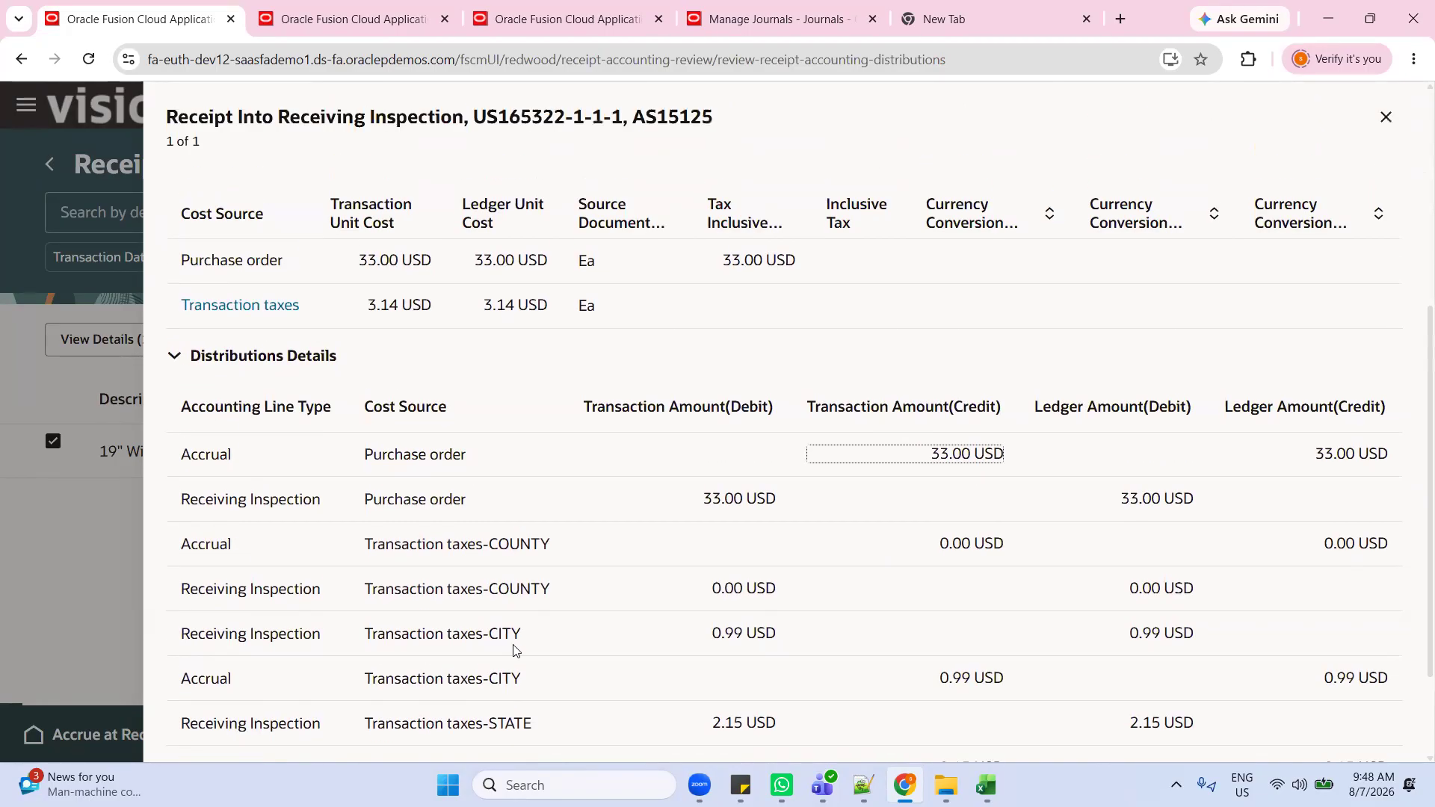
{"action": "scroll", "coordinate": [535, 562], "scroll_direction": "up", "scroll_amount": 1}
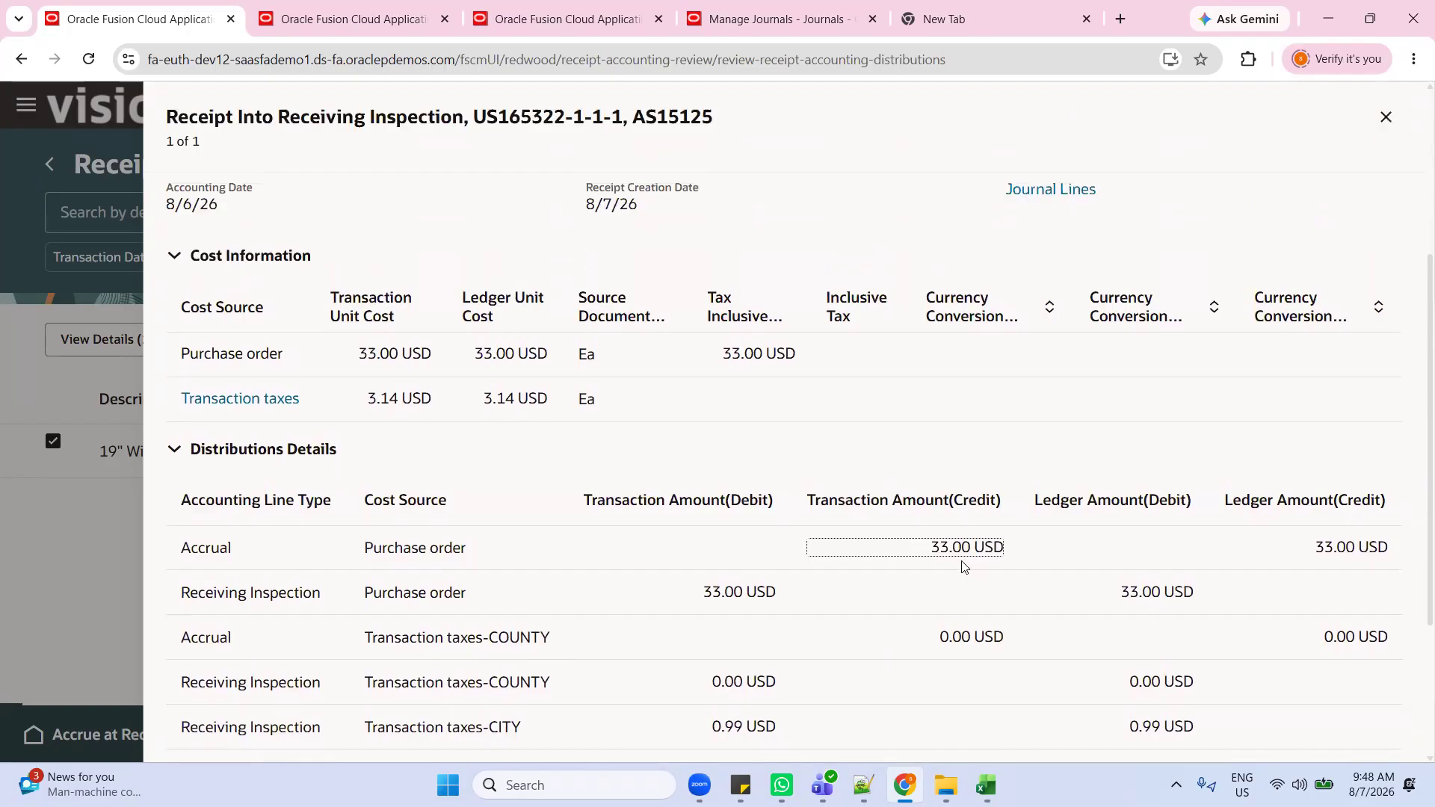
{"action": "double_click", "coordinate": [211, 549]}
{"action": "double_click", "coordinate": [215, 591]}
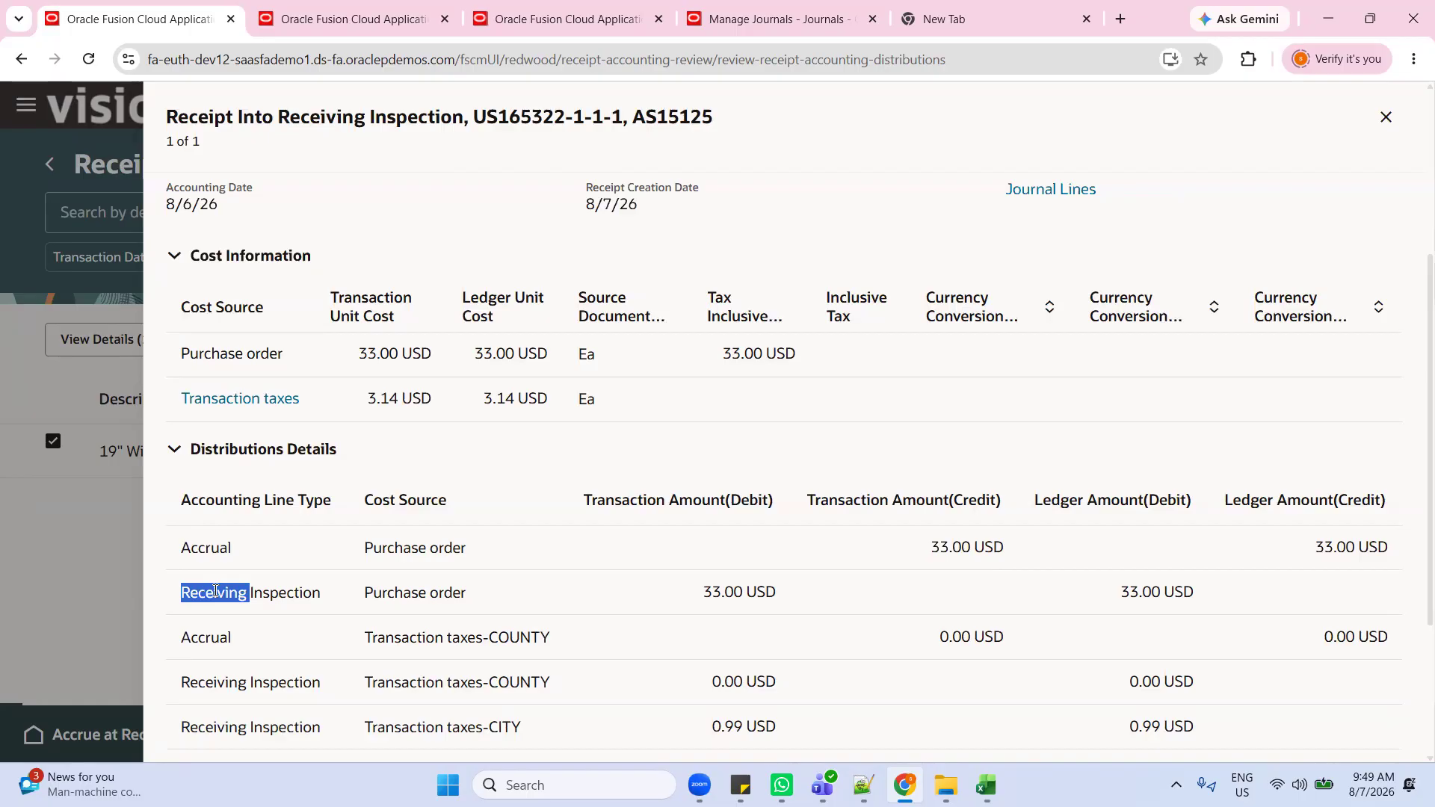
{"action": "scroll", "coordinate": [304, 587], "scroll_direction": "up", "scroll_amount": 4}
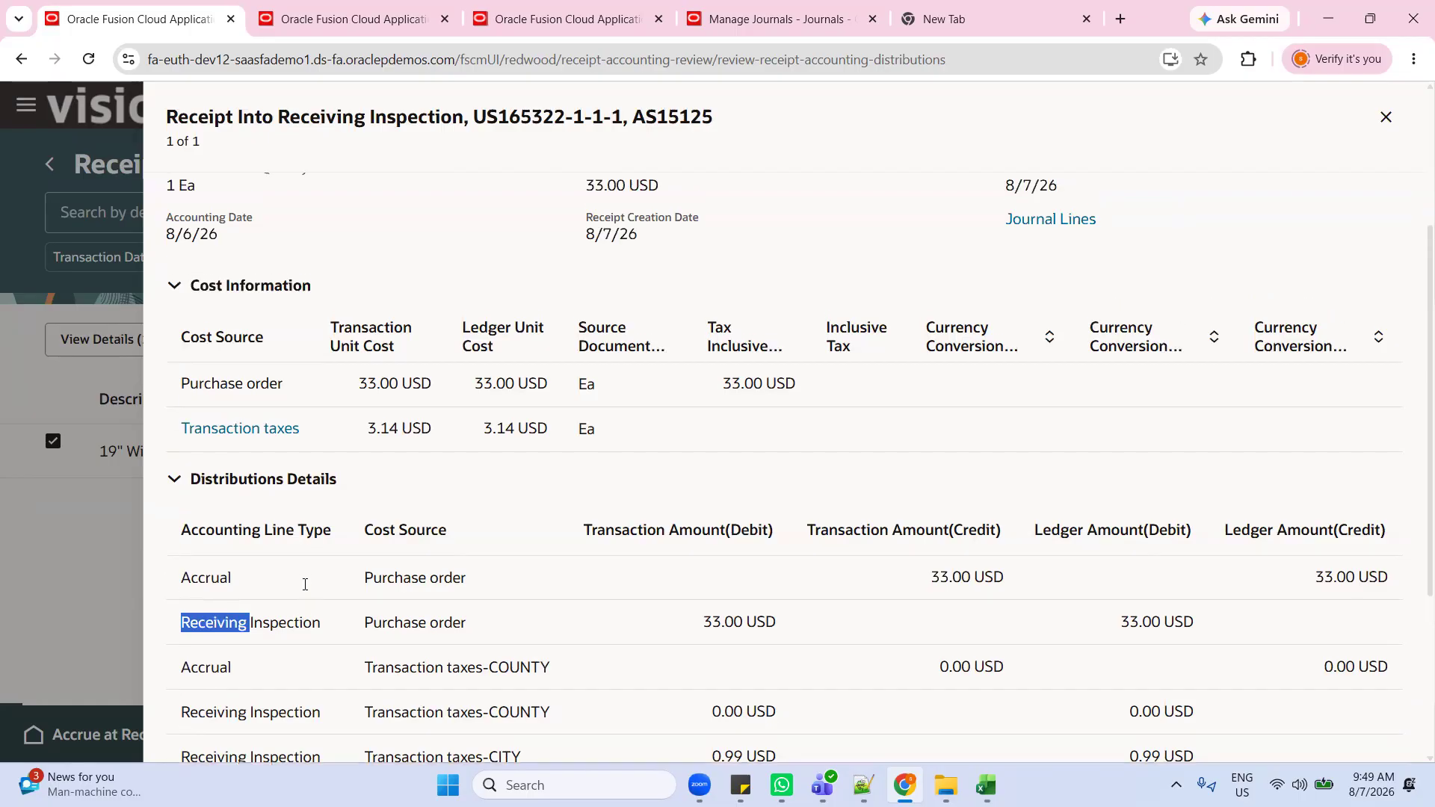
Step: View the receipt transaction's journal lines, switch back to the distributions page, and close the transaction details
{"action": "left_click", "coordinate": [1053, 481]}
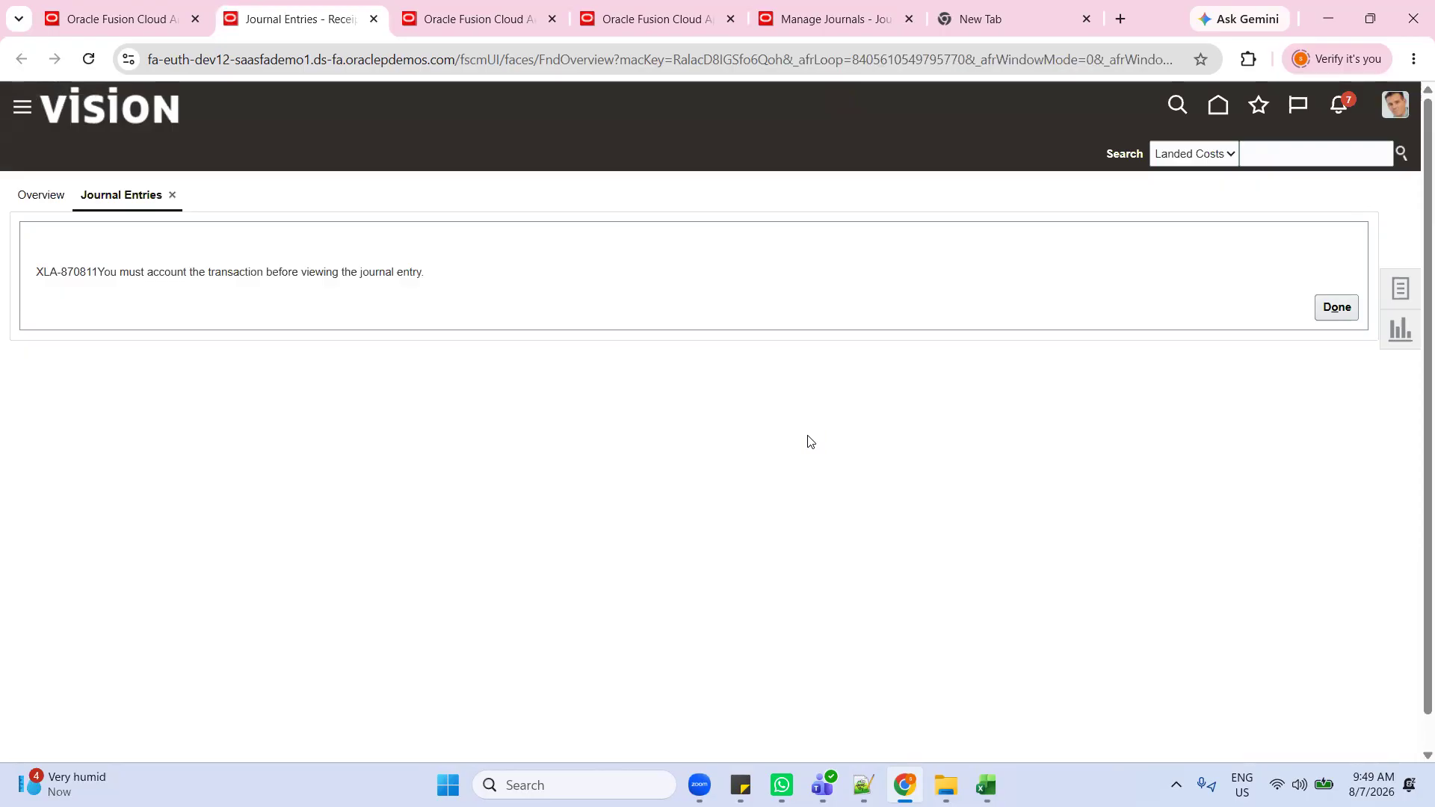
{"action": "left_click", "coordinate": [111, 22]}
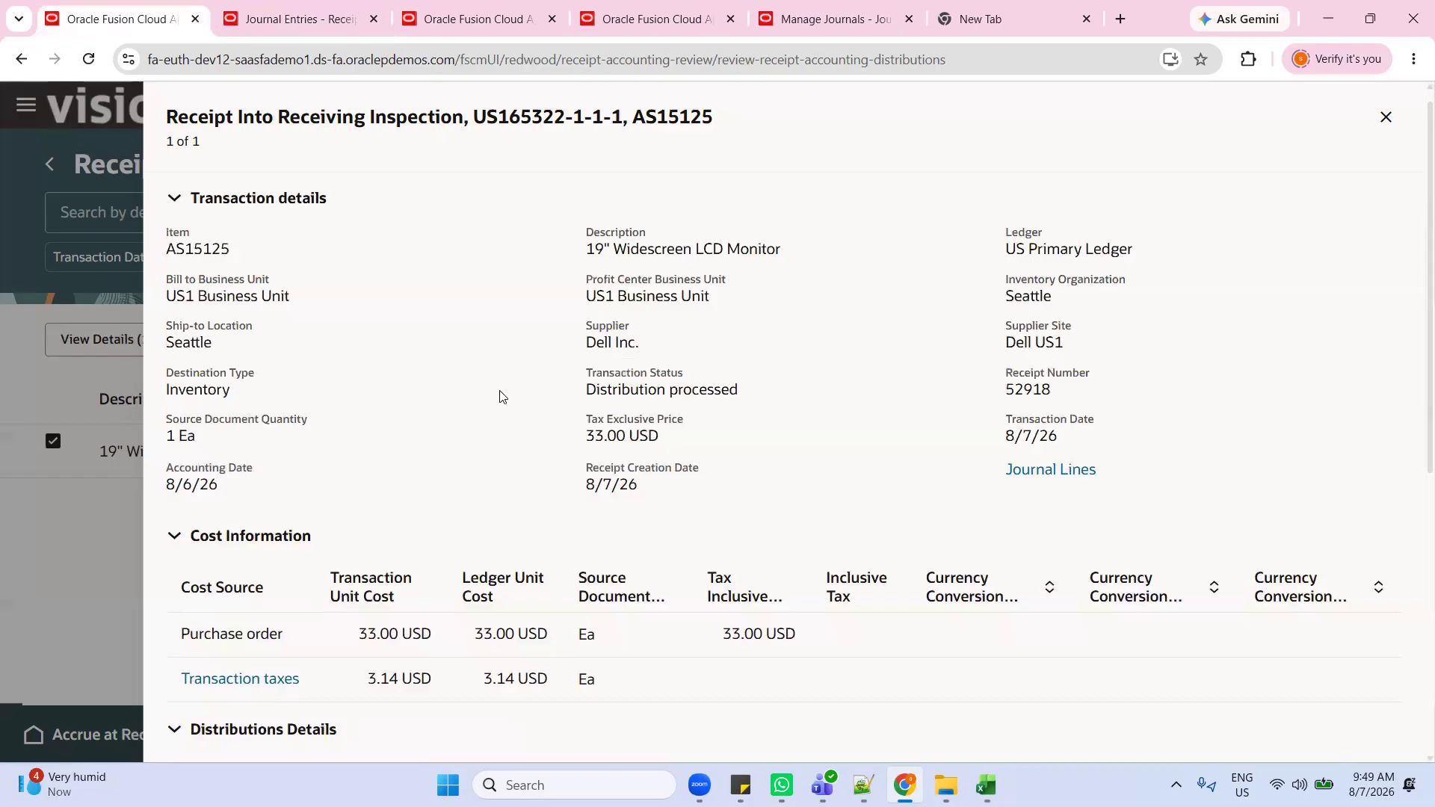
{"action": "left_click", "coordinate": [1385, 116]}
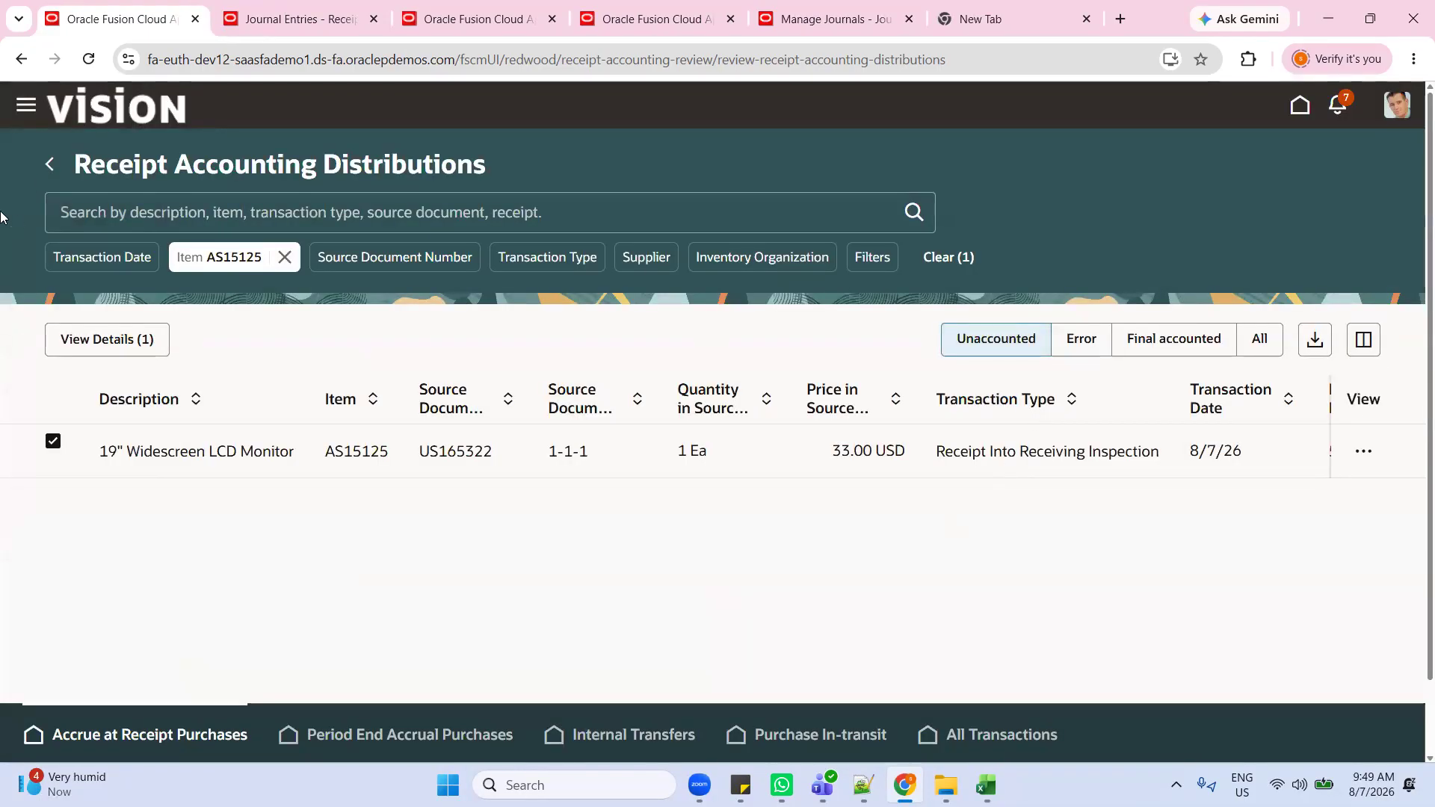
Step: Return from the distributions page to the Receipt Accounting landing page and open the Create Accounting process
{"action": "left_click", "coordinate": [49, 164]}
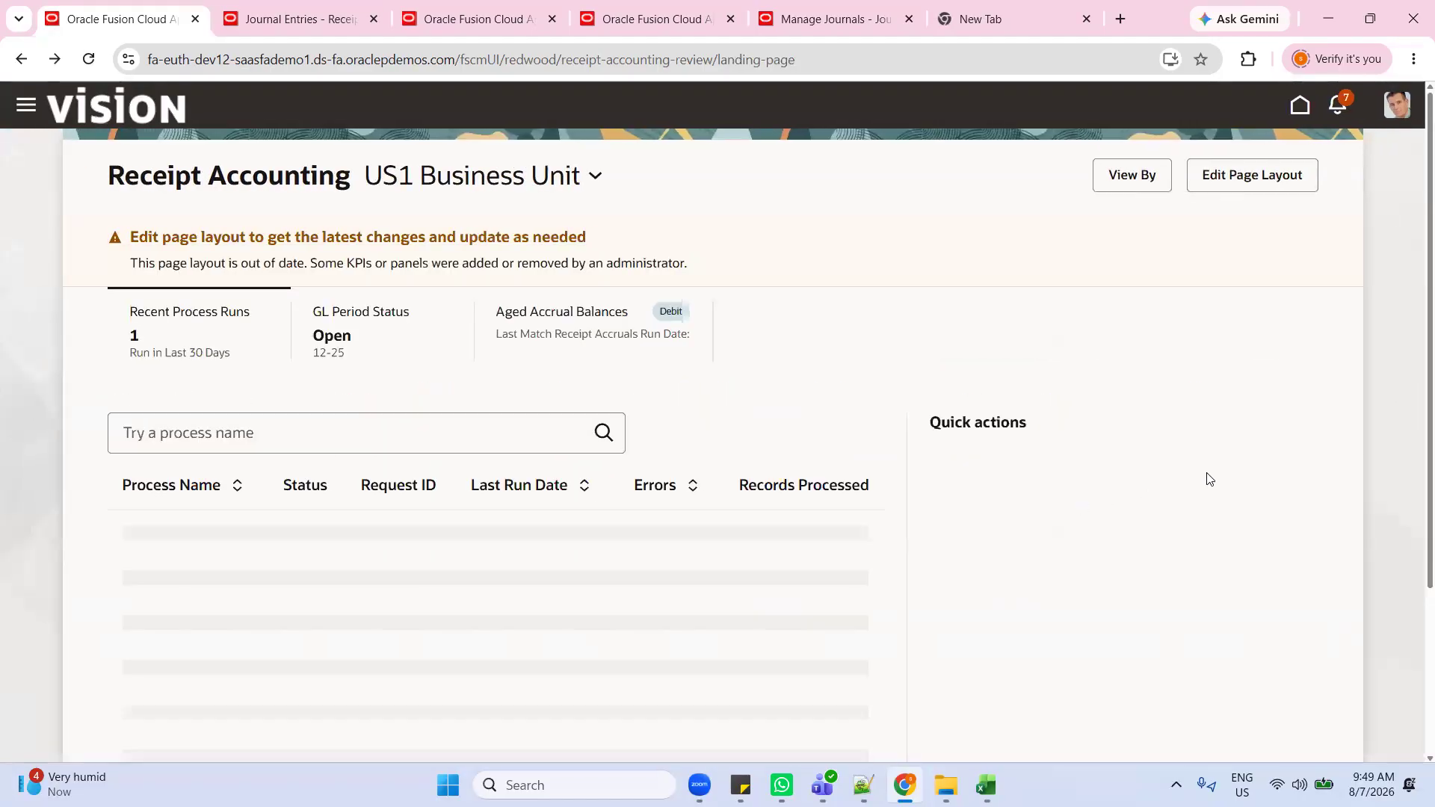
{"action": "scroll", "coordinate": [1160, 547], "scroll_direction": "down", "scroll_amount": 1}
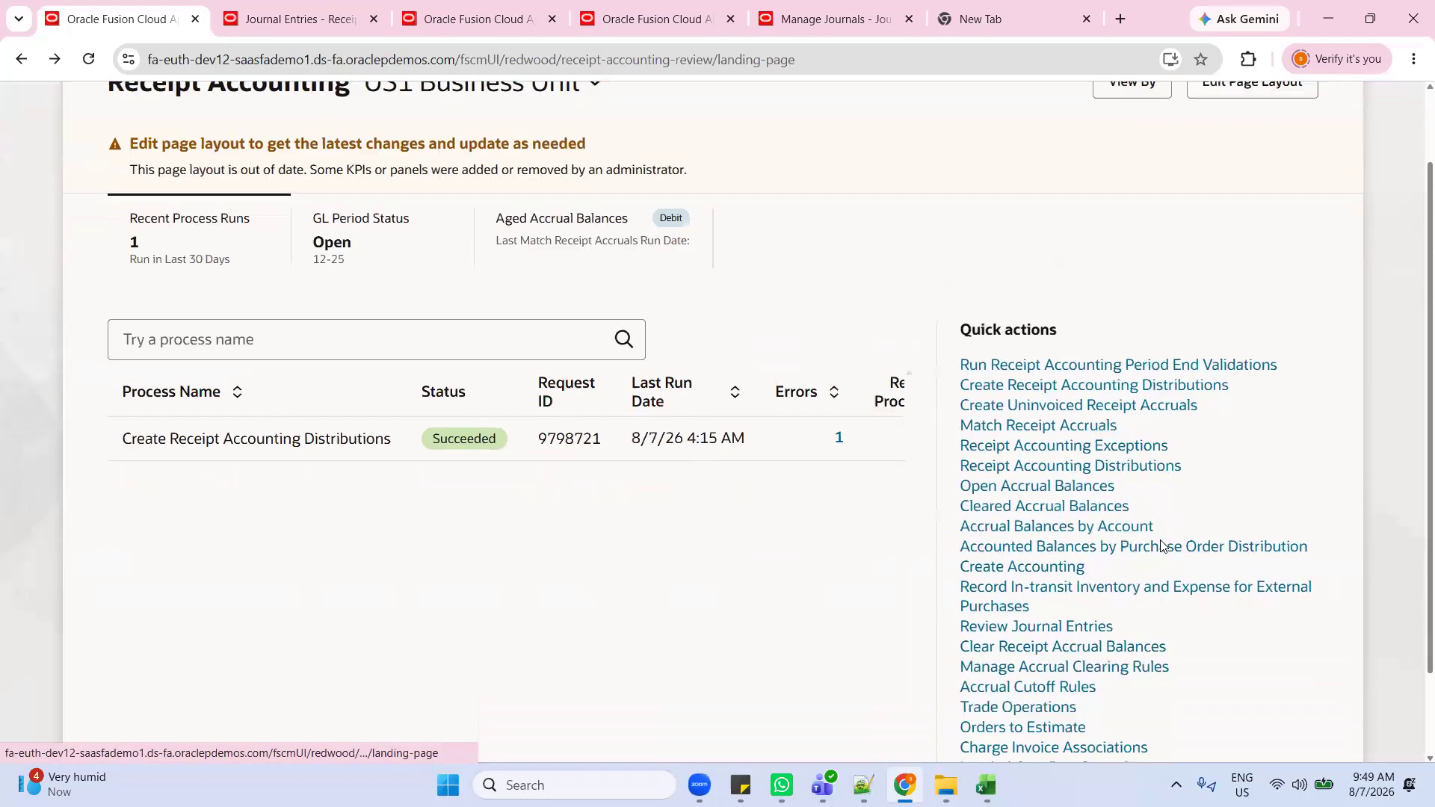
{"action": "scroll", "coordinate": [1119, 593], "scroll_direction": "down", "scroll_amount": 1}
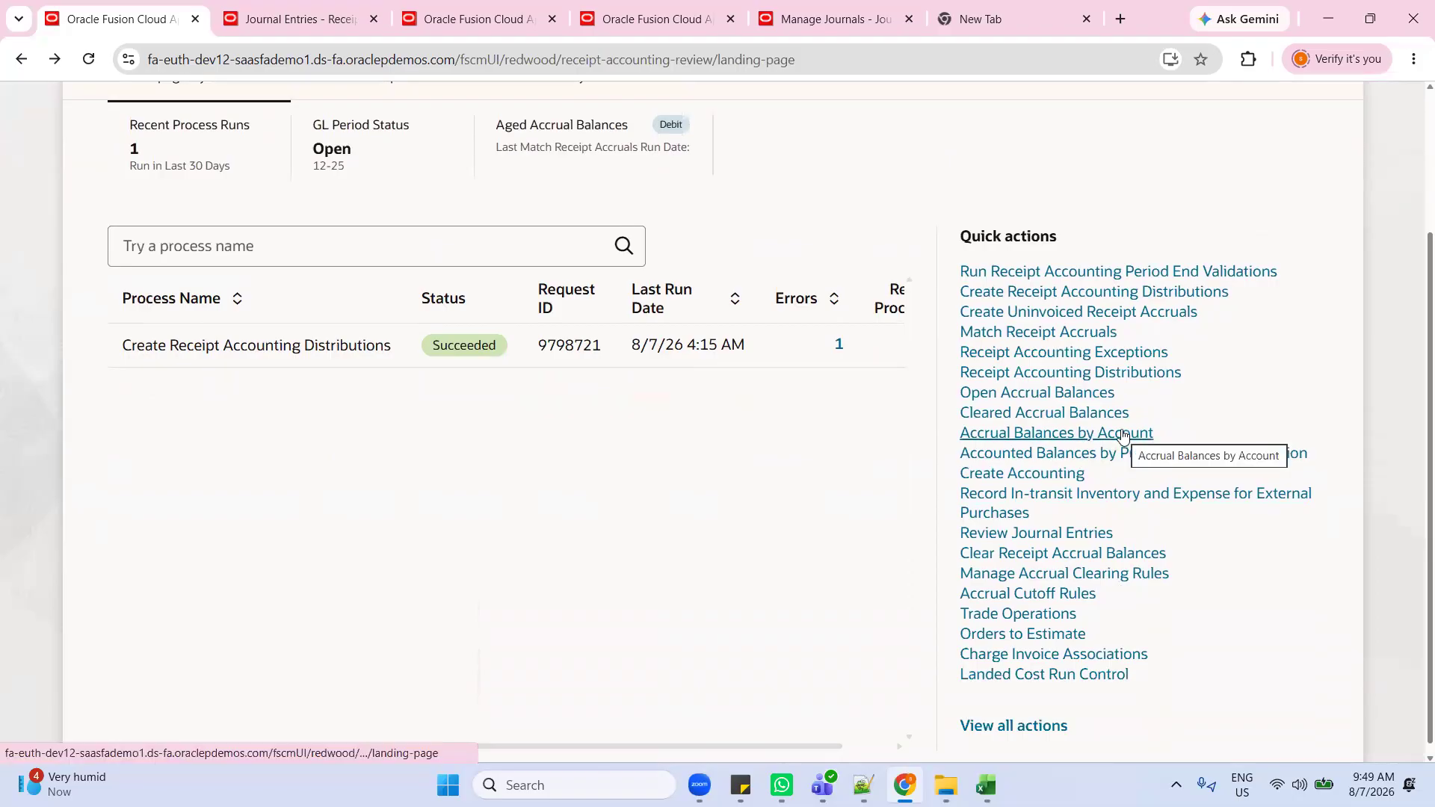
{"action": "left_click", "coordinate": [1037, 478]}
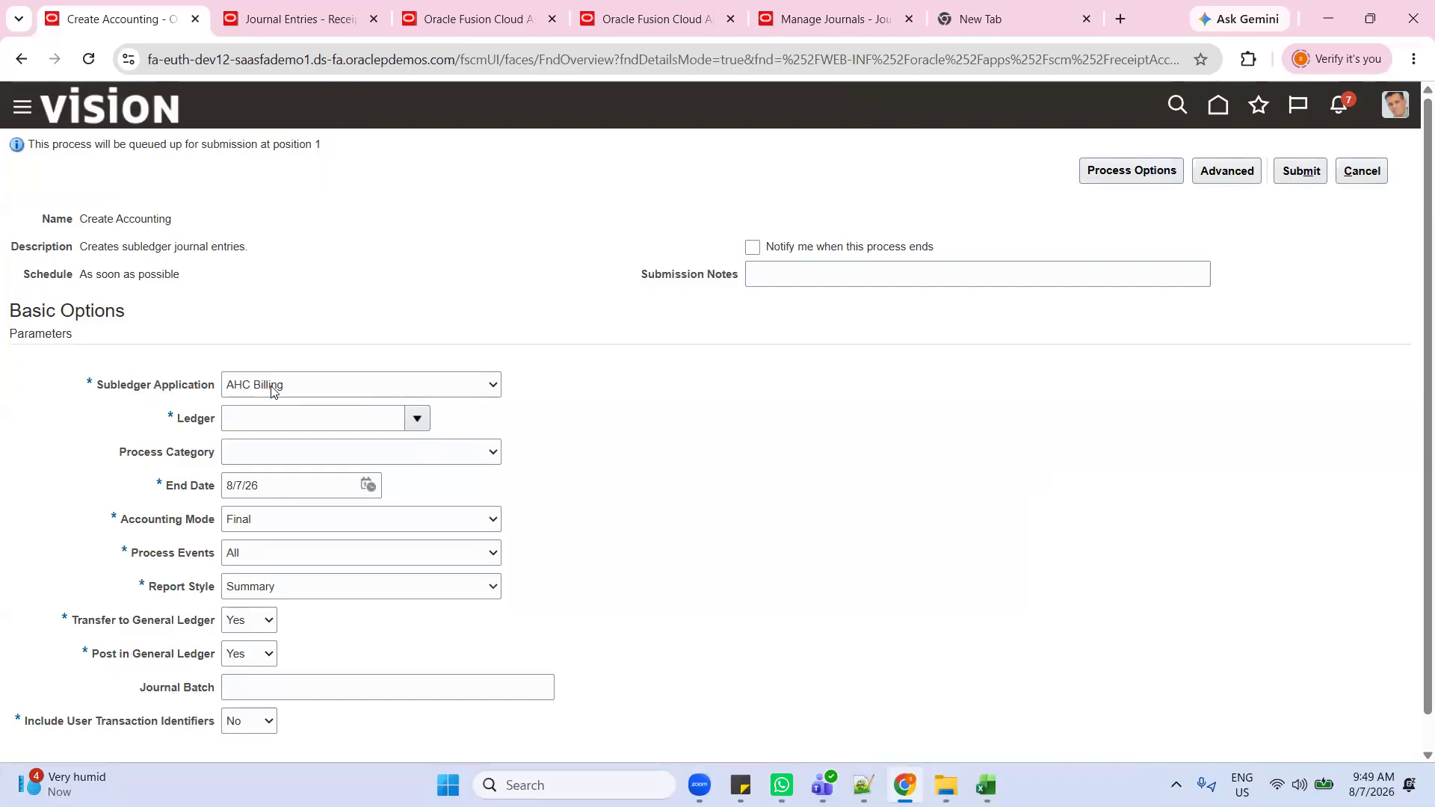
Step: Set the Create Accounting process's Subledger Application to Receipt Accounting
{"action": "left_click", "coordinate": [308, 387]}
{"action": "key", "text": "r"}
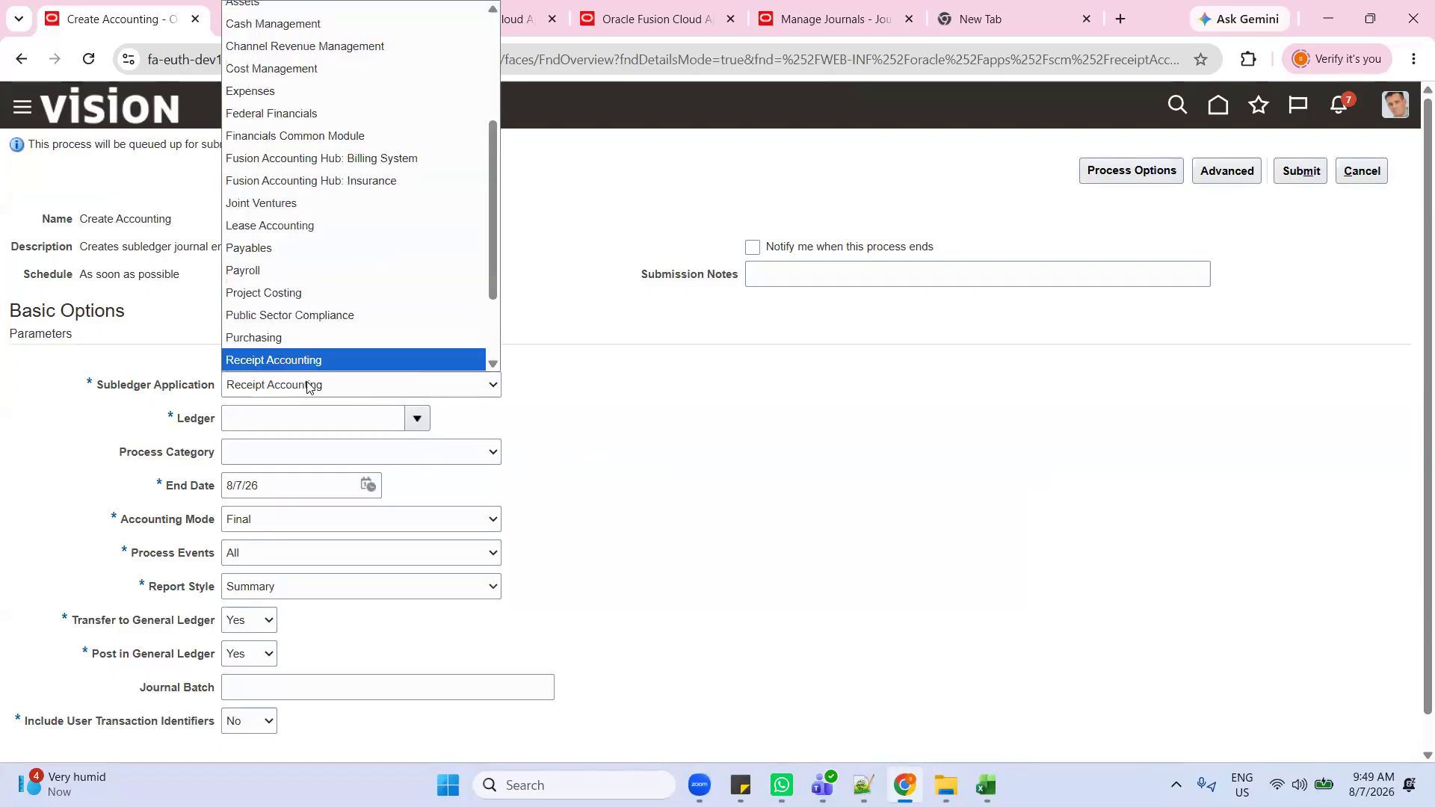
{"action": "key", "text": "Down"}
{"action": "key", "text": "Down"}
{"action": "key", "text": "Return"}
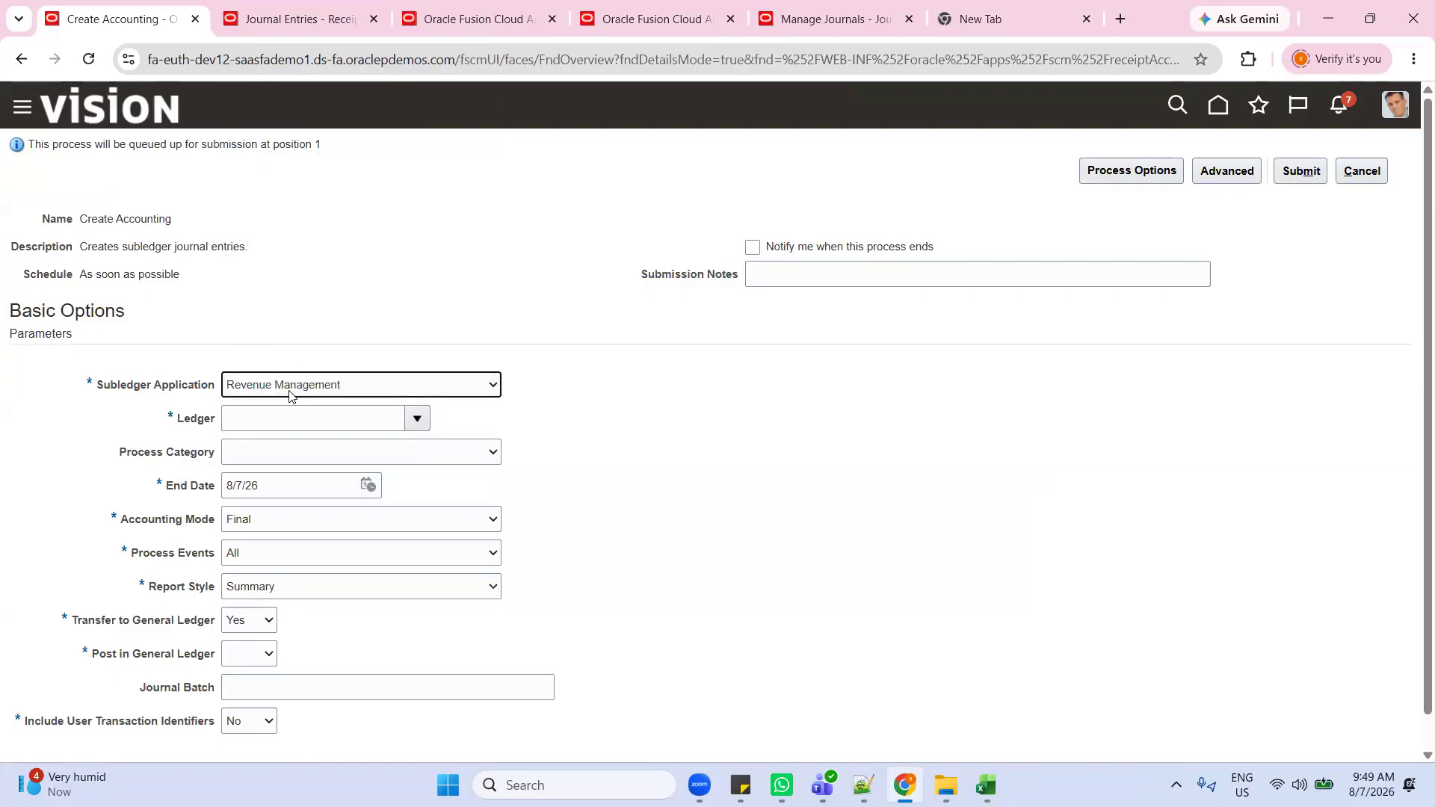
{"action": "left_click", "coordinate": [289, 389]}
{"action": "left_click", "coordinate": [301, 317]}
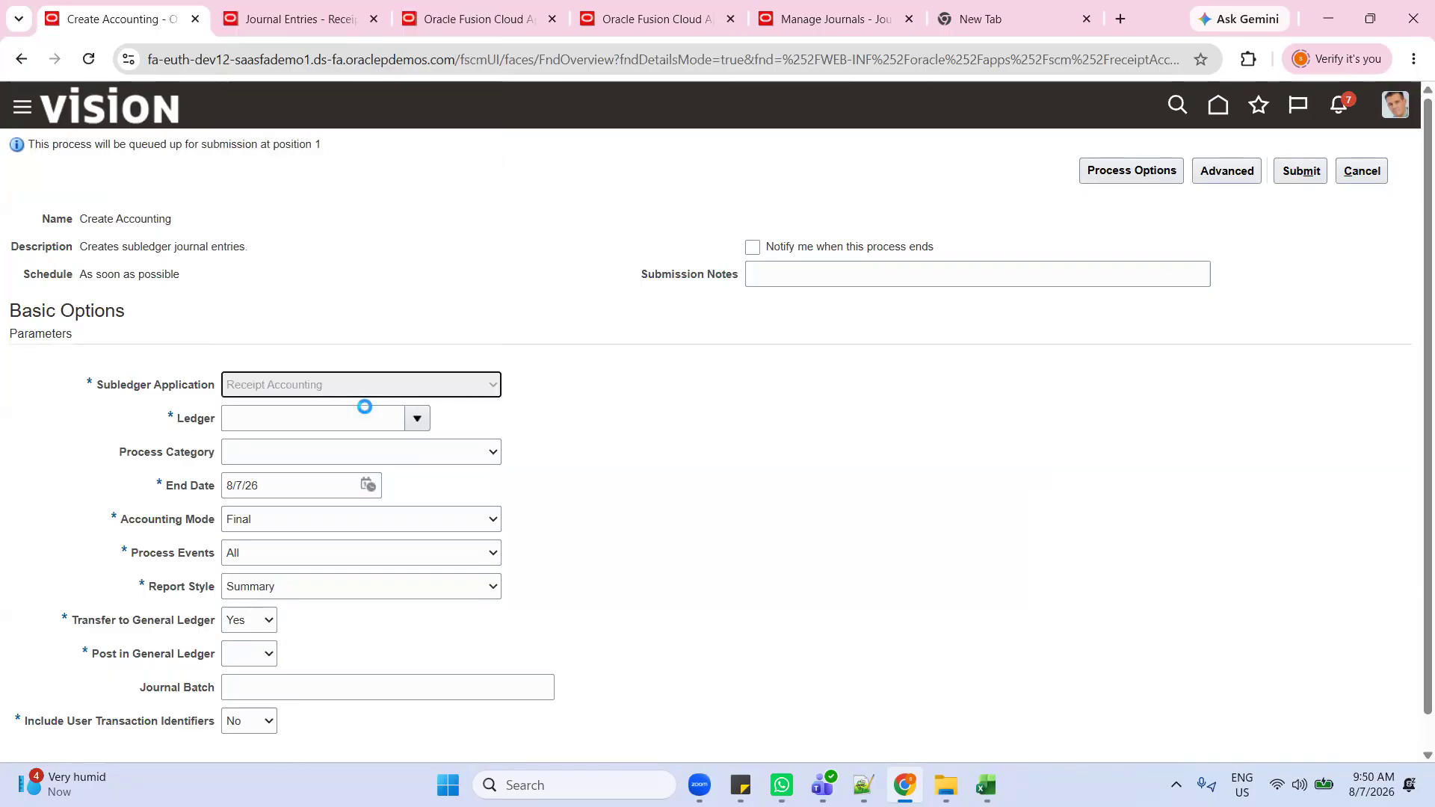
Step: Set the ledger to US Primary Ledger and submit the Create Accounting process, keeping the Final accounting mode
{"action": "left_click", "coordinate": [290, 425]}
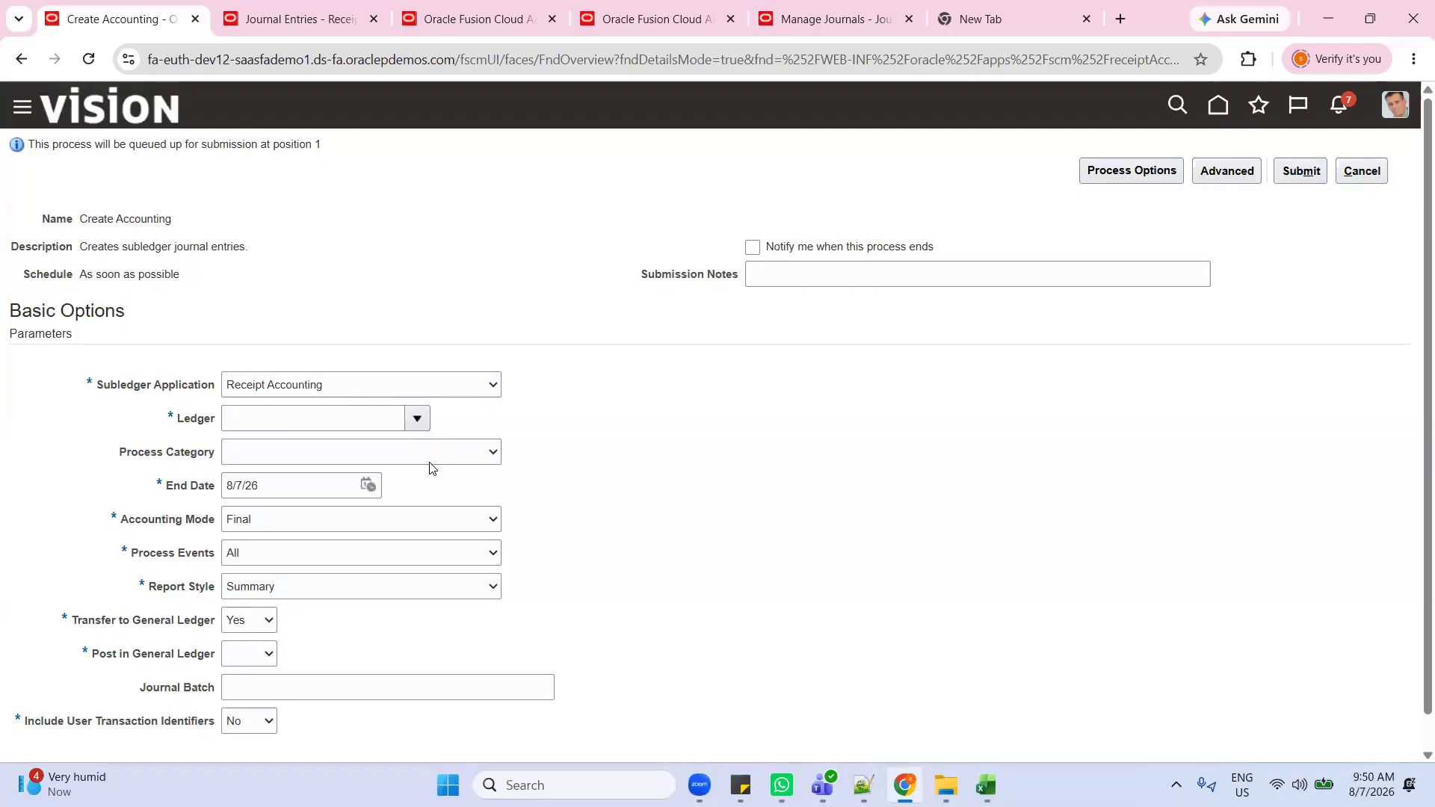
{"action": "left_click", "coordinate": [260, 451]}
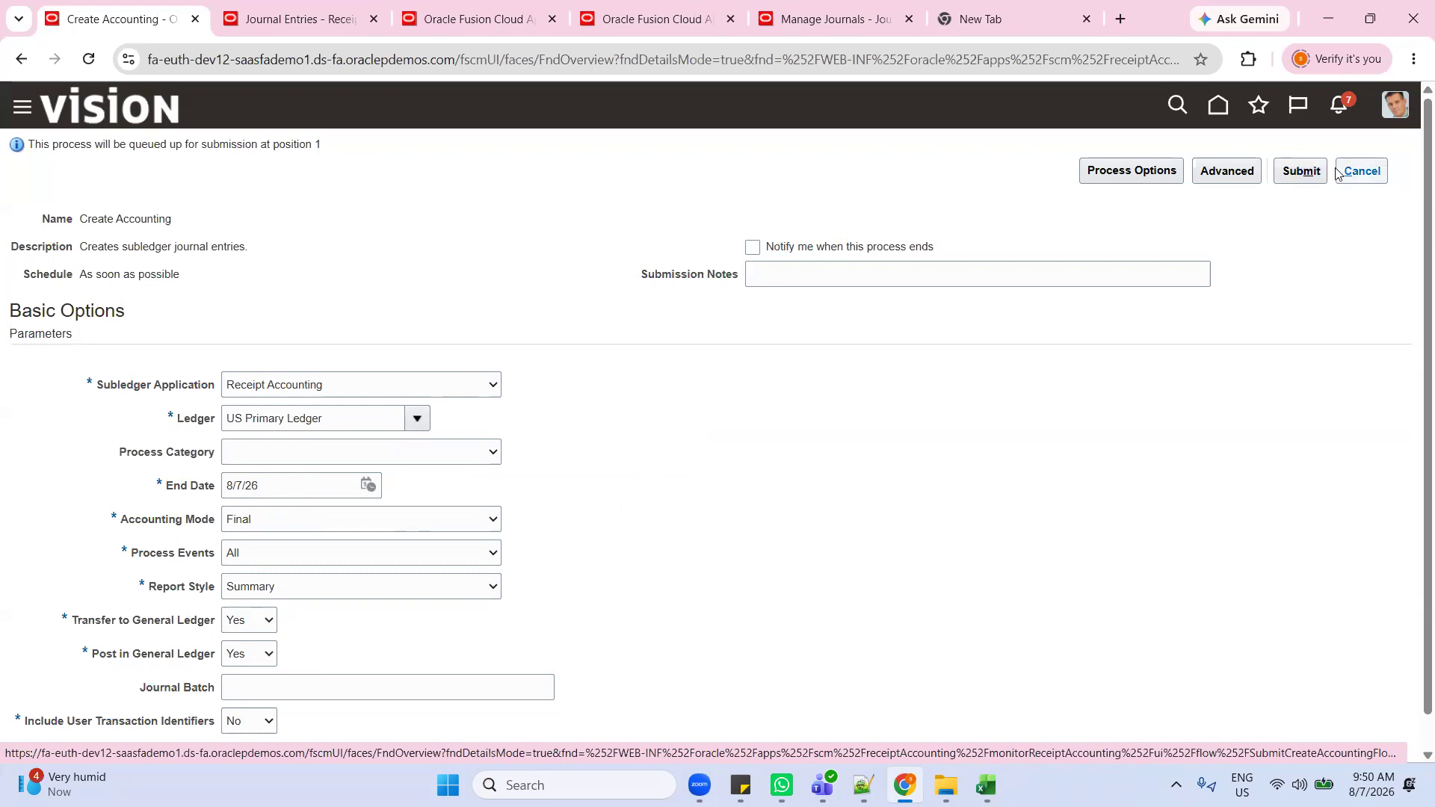
{"action": "left_click", "coordinate": [1302, 172]}
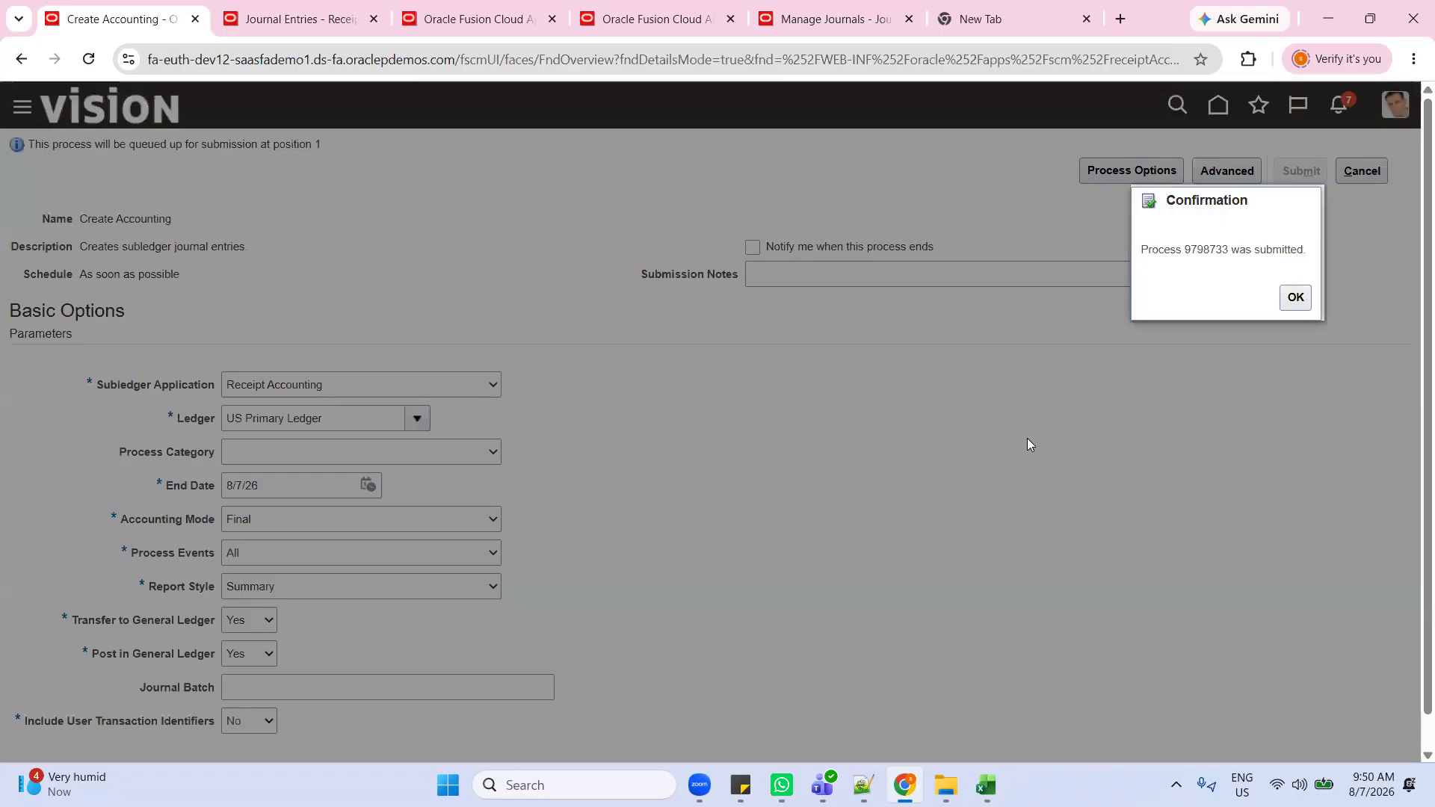
{"action": "left_click", "coordinate": [1301, 298]}
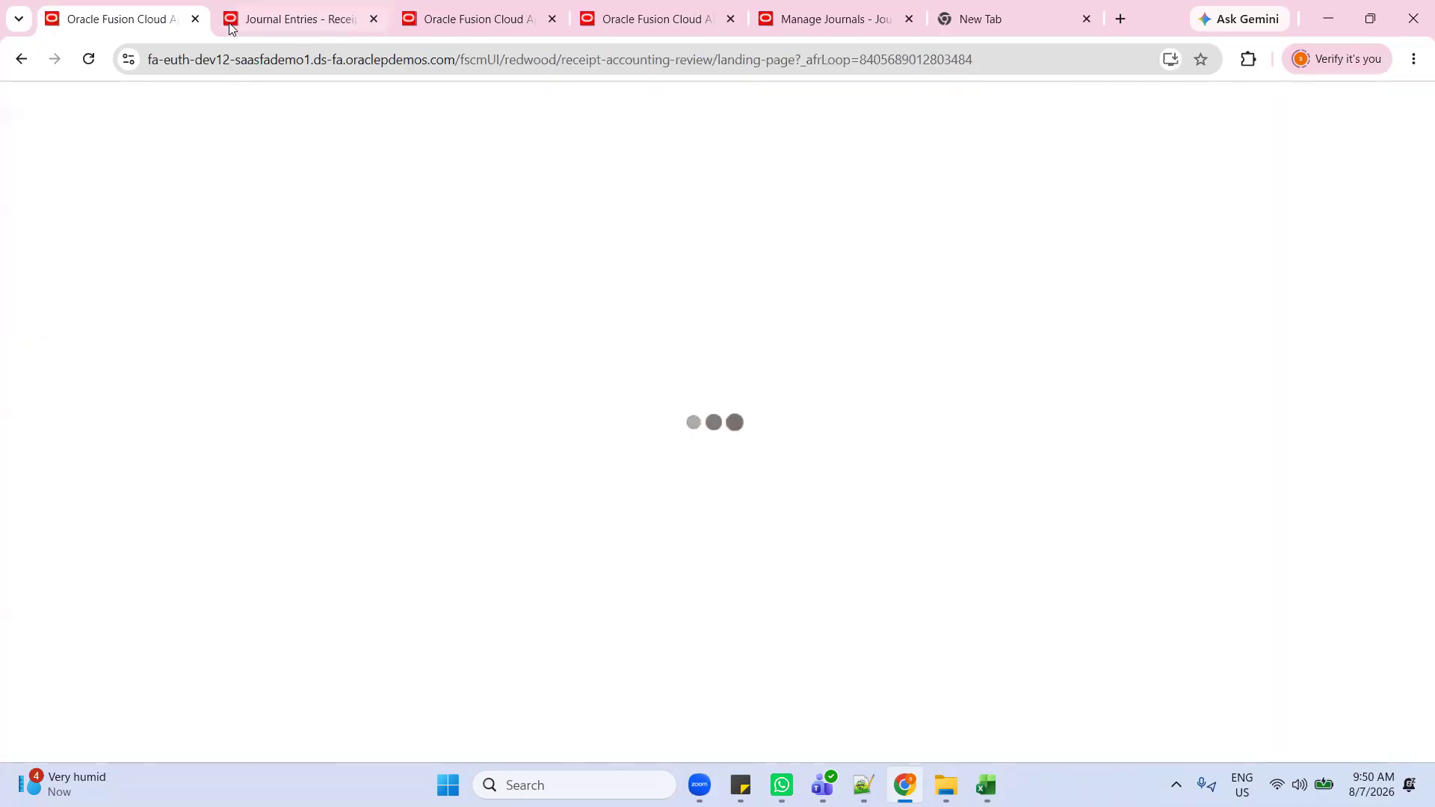
Step: Switch to the second Oracle Fusion browser page and open Scheduled Processes from the Tools apps on the home page
{"action": "left_click", "coordinate": [229, 27]}
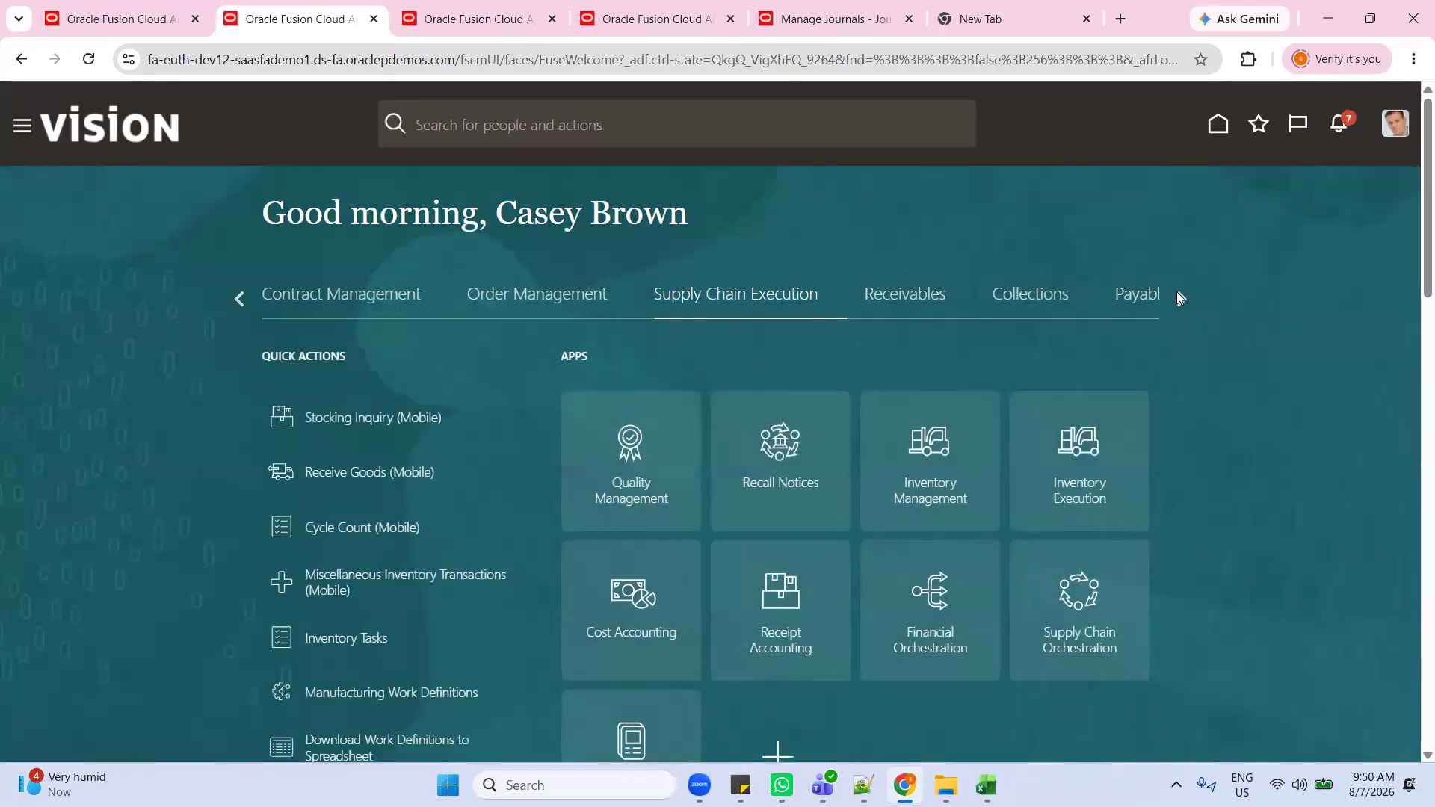
{"action": "left_click", "coordinate": [1177, 292]}
{"action": "left_click", "coordinate": [1177, 292]}
{"action": "left_click", "coordinate": [1176, 293]}
{"action": "left_click", "coordinate": [992, 297]}
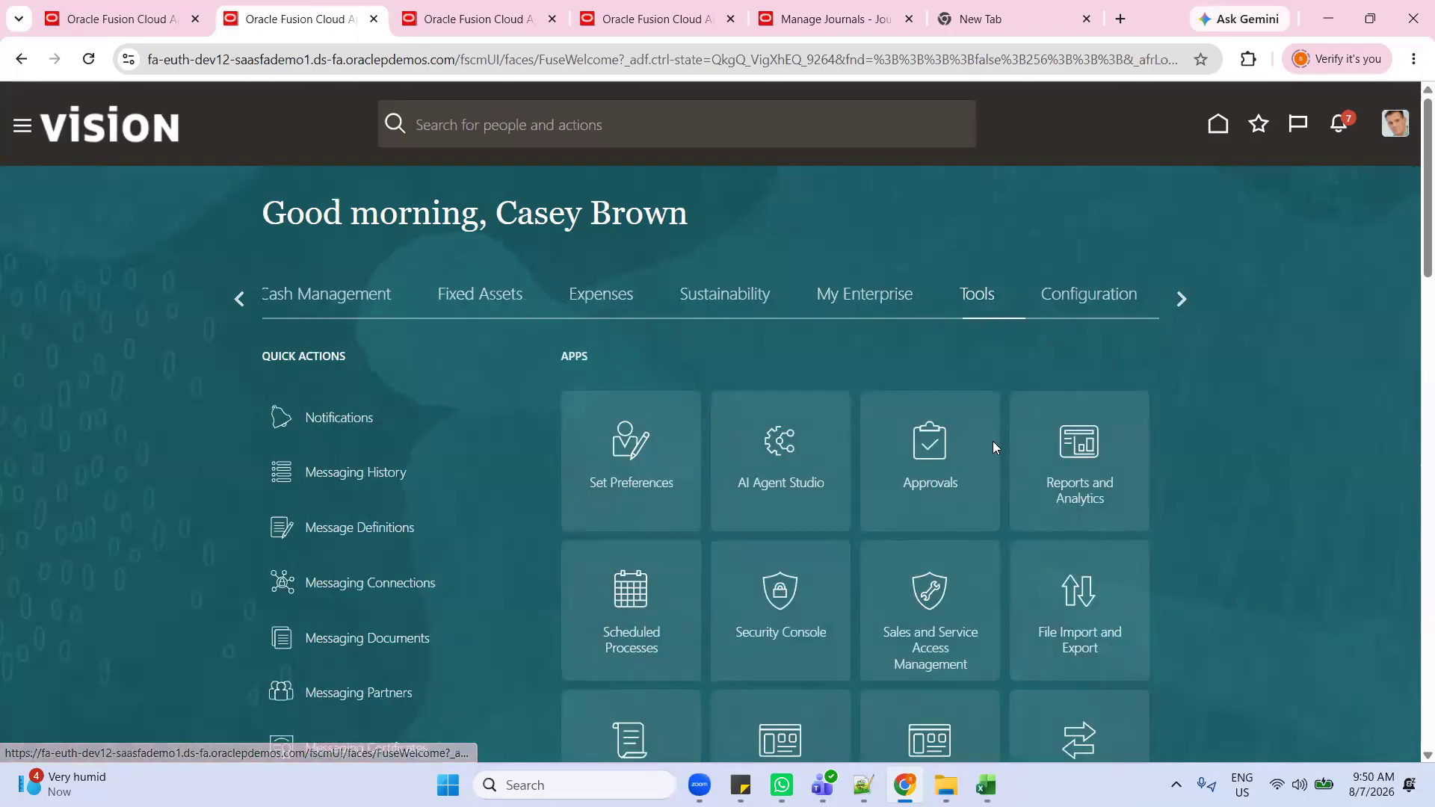
{"action": "scroll", "coordinate": [993, 447], "scroll_direction": "down", "scroll_amount": 1}
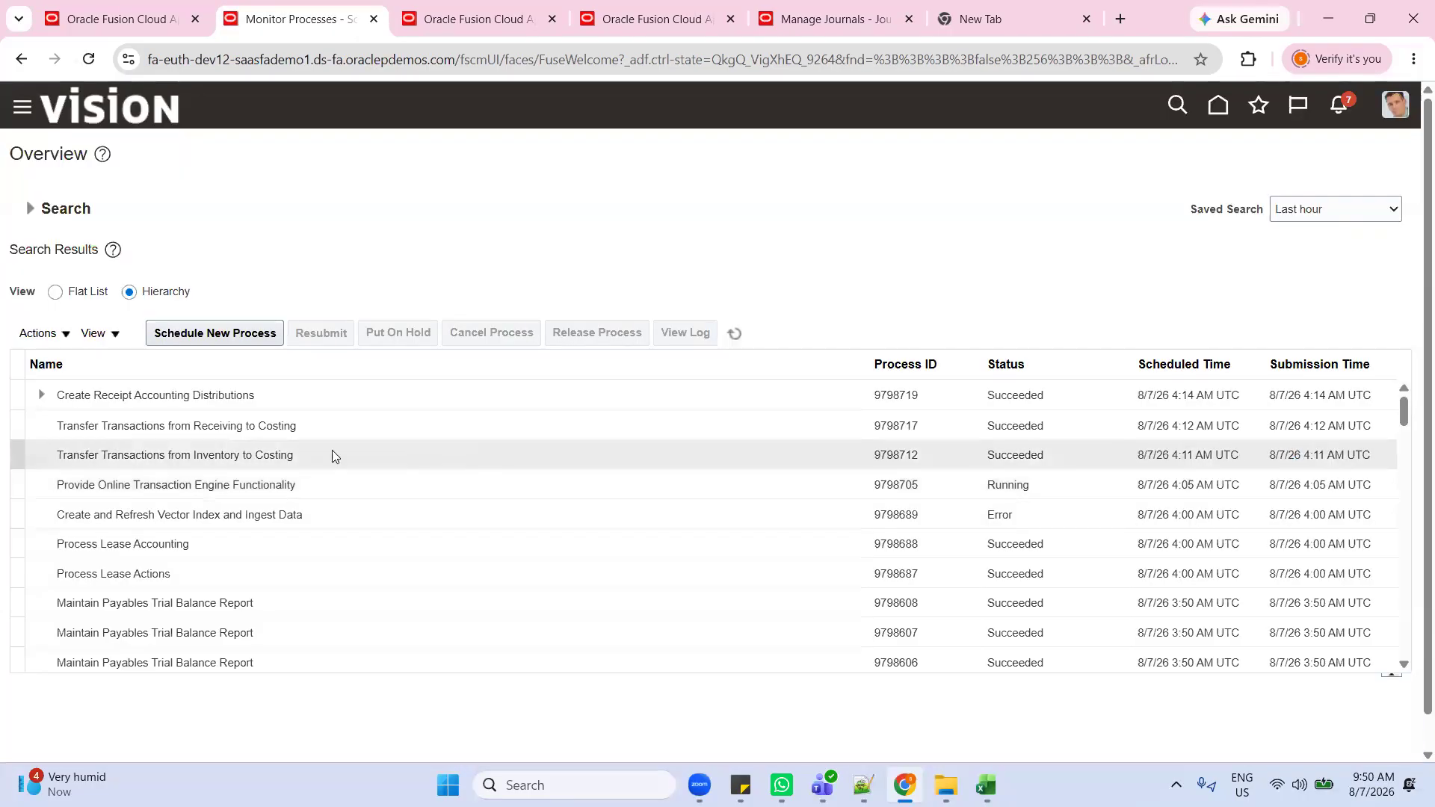
Step: Refresh the scheduled processes list repeatedly to monitor Create Accounting and its import, posting and execution report subprocesses
{"action": "left_click", "coordinate": [734, 333]}
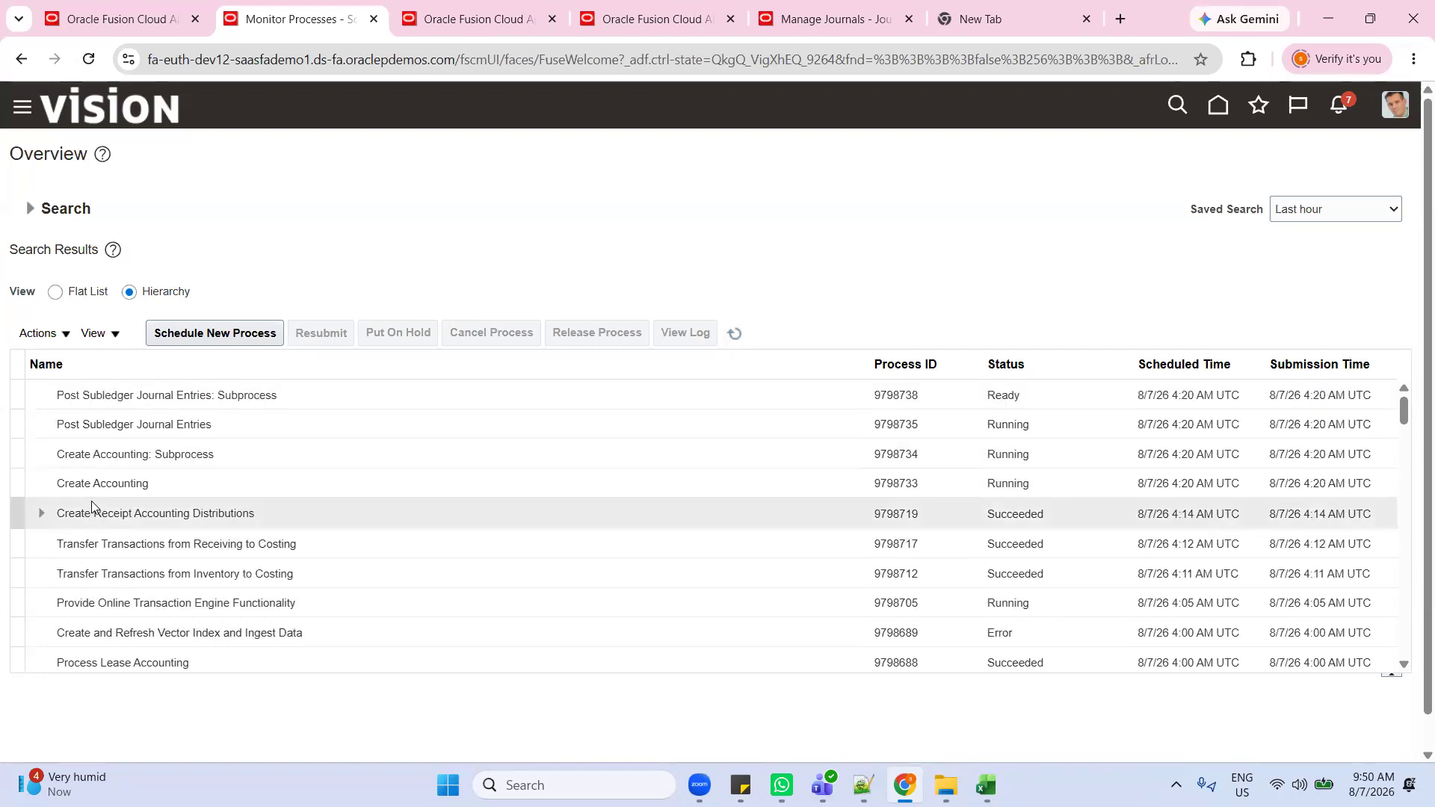
{"action": "left_click", "coordinate": [90, 491]}
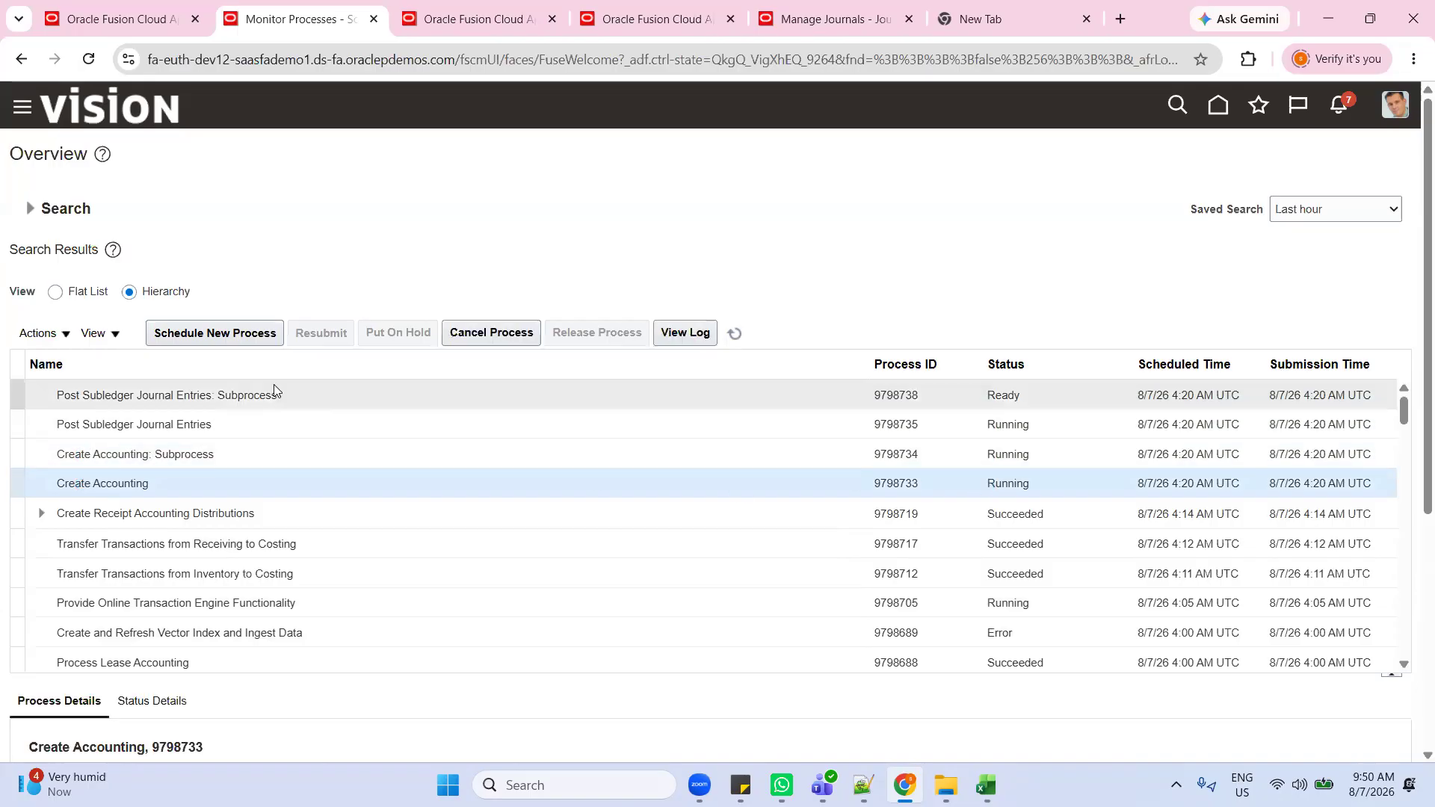
{"action": "left_click", "coordinate": [732, 338]}
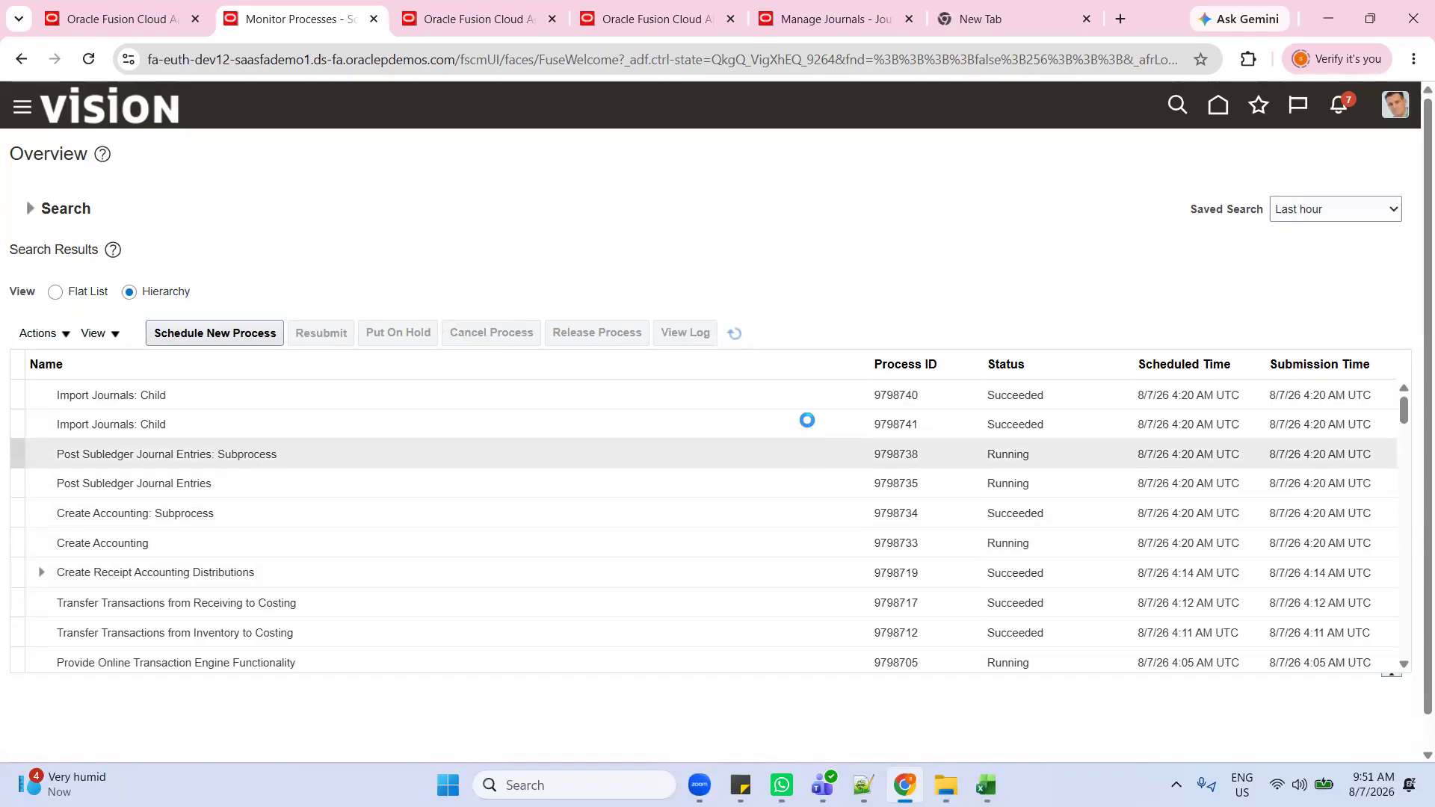
{"action": "left_click", "coordinate": [738, 337]}
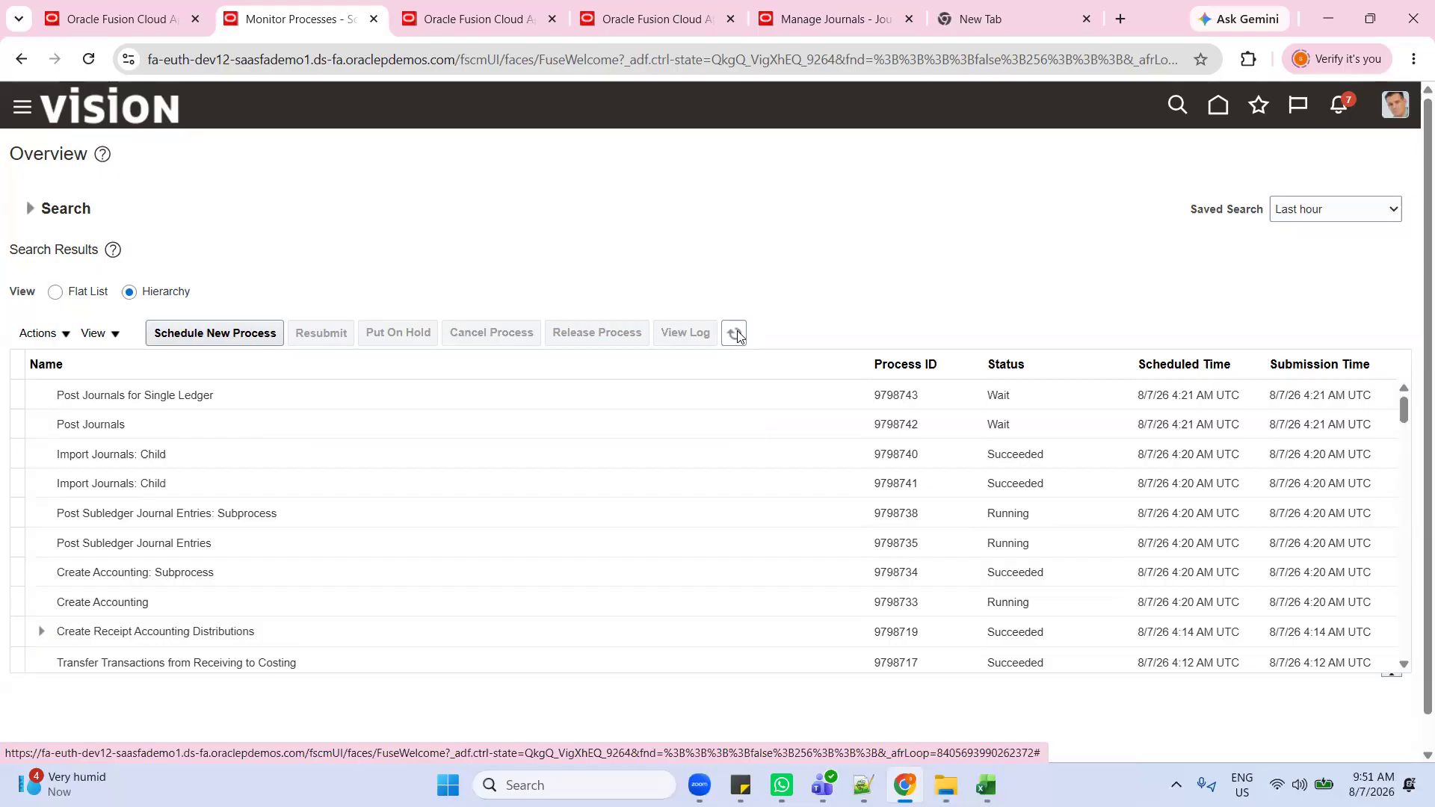
{"action": "left_click", "coordinate": [738, 336]}
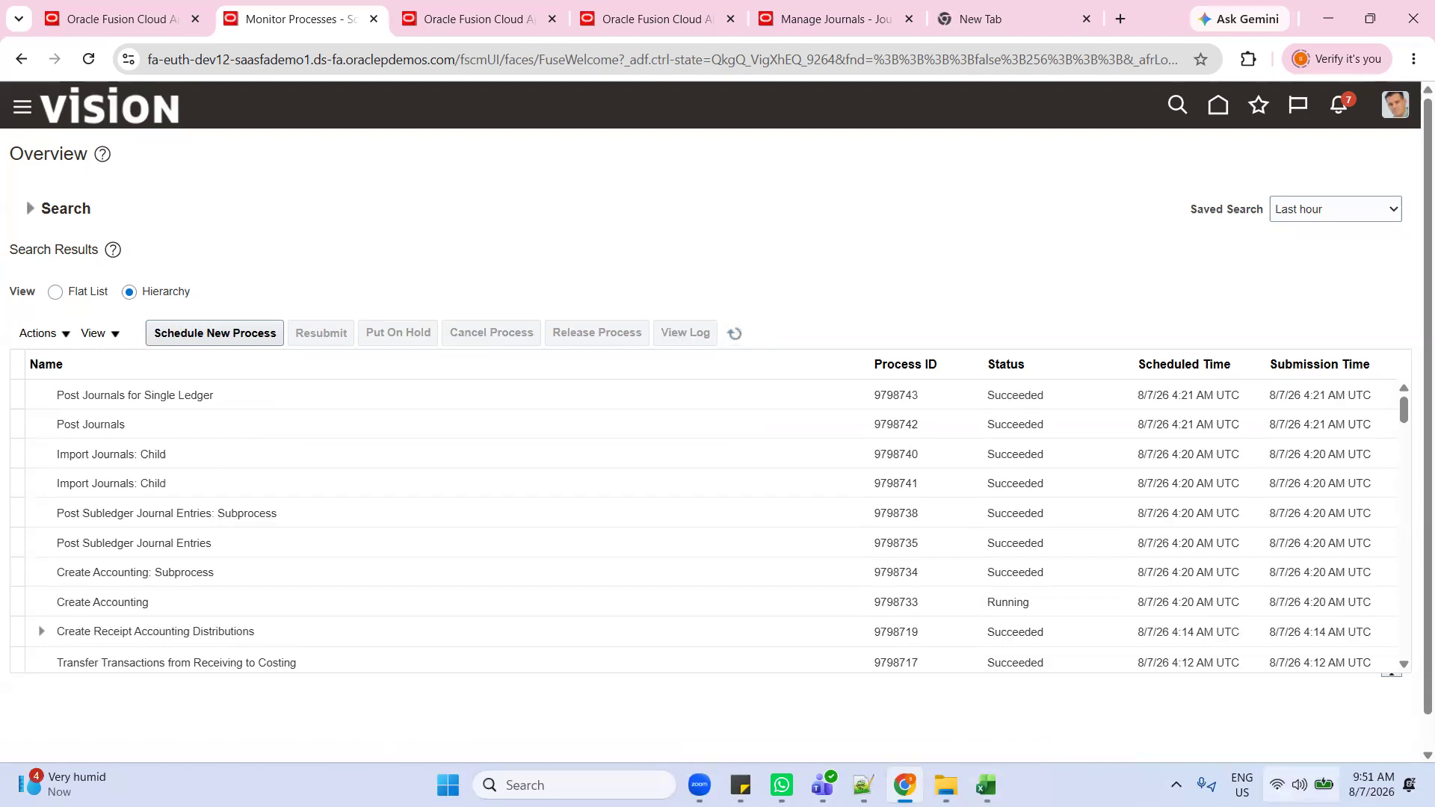
{"action": "left_click", "coordinate": [735, 333]}
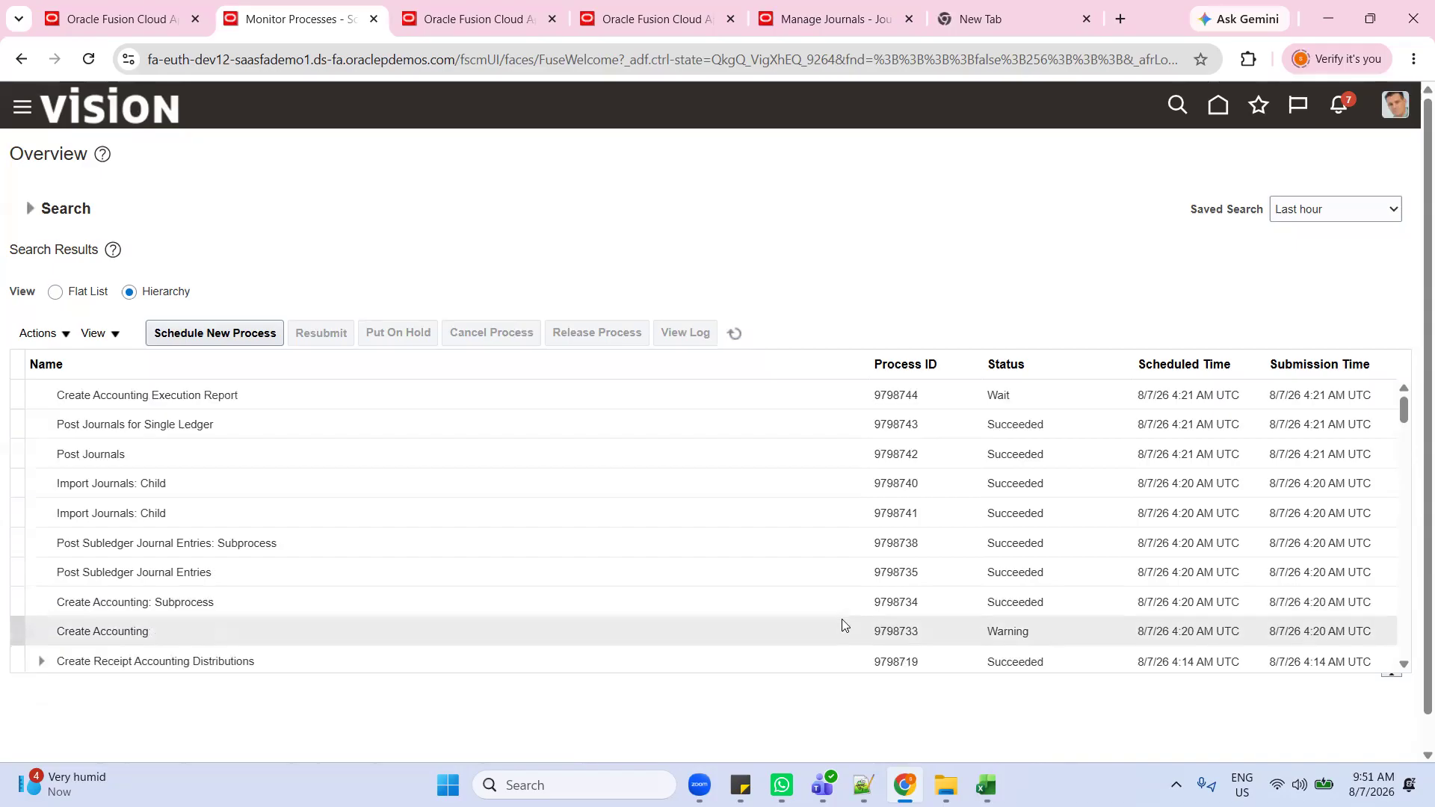
{"action": "left_click", "coordinate": [735, 332]}
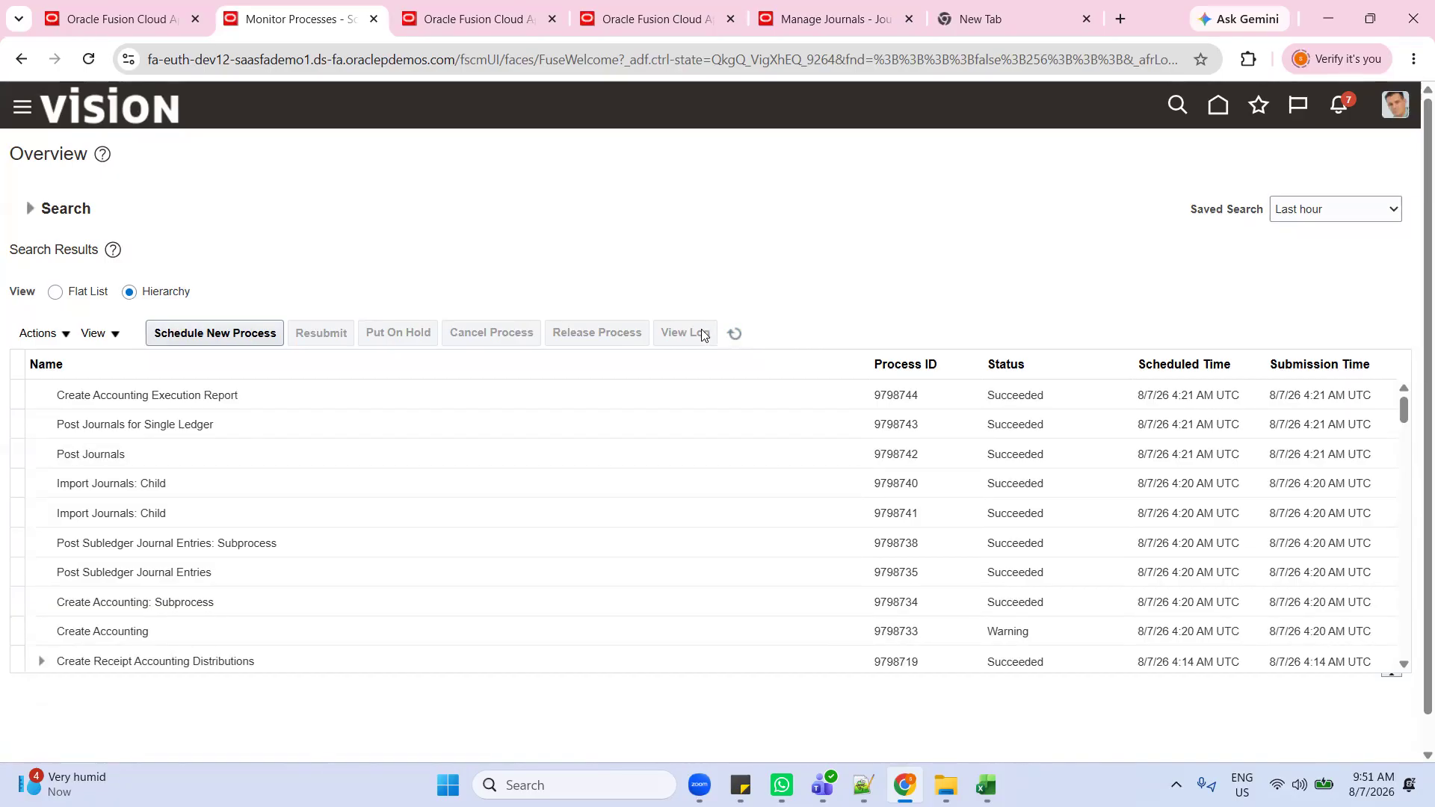
{"action": "left_click", "coordinate": [727, 336]}
Step: Return to the Receipt Accounting page, open Receipt Accounting Distributions, and remove the transaction date filter
{"action": "left_click", "coordinate": [105, 19]}
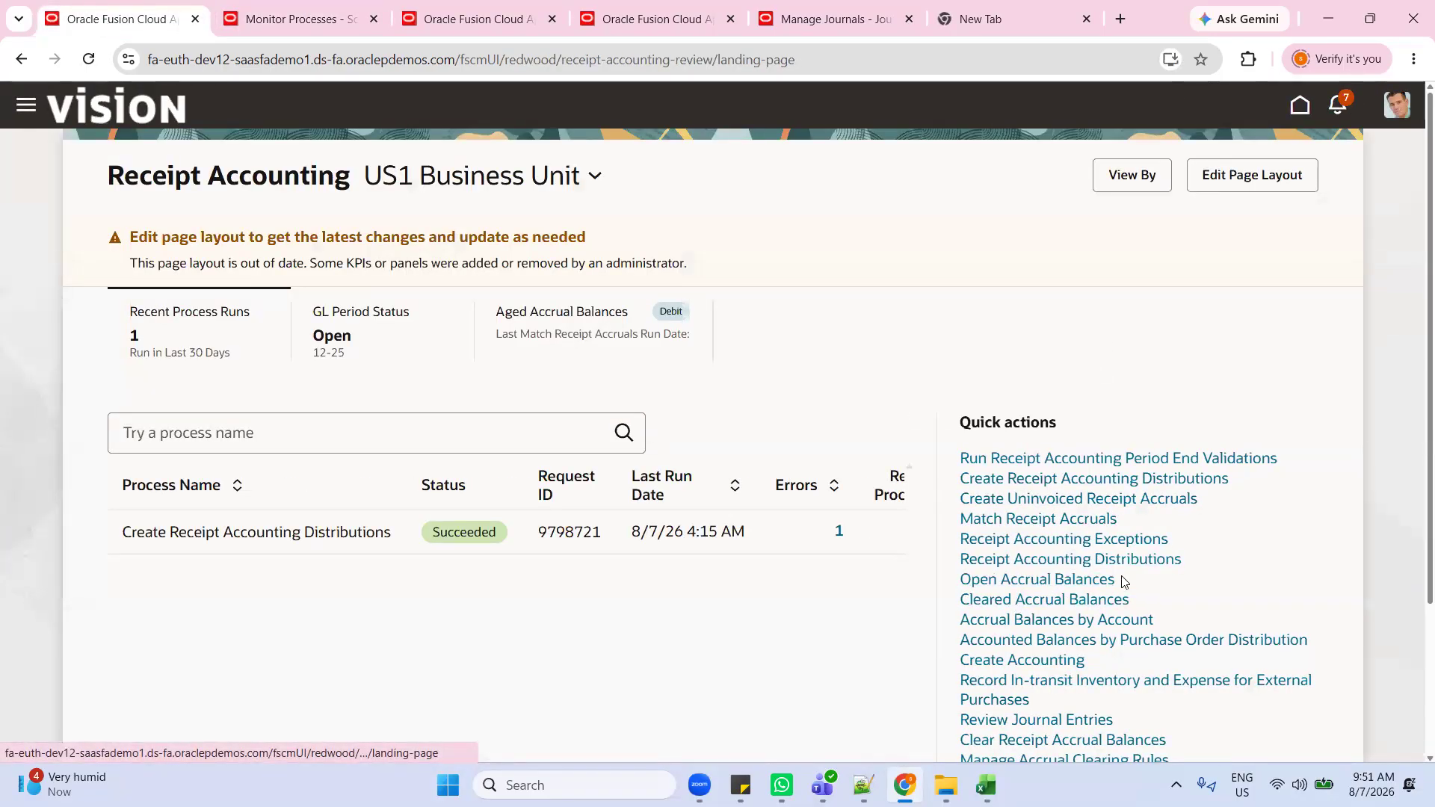
{"action": "left_click", "coordinate": [1053, 561]}
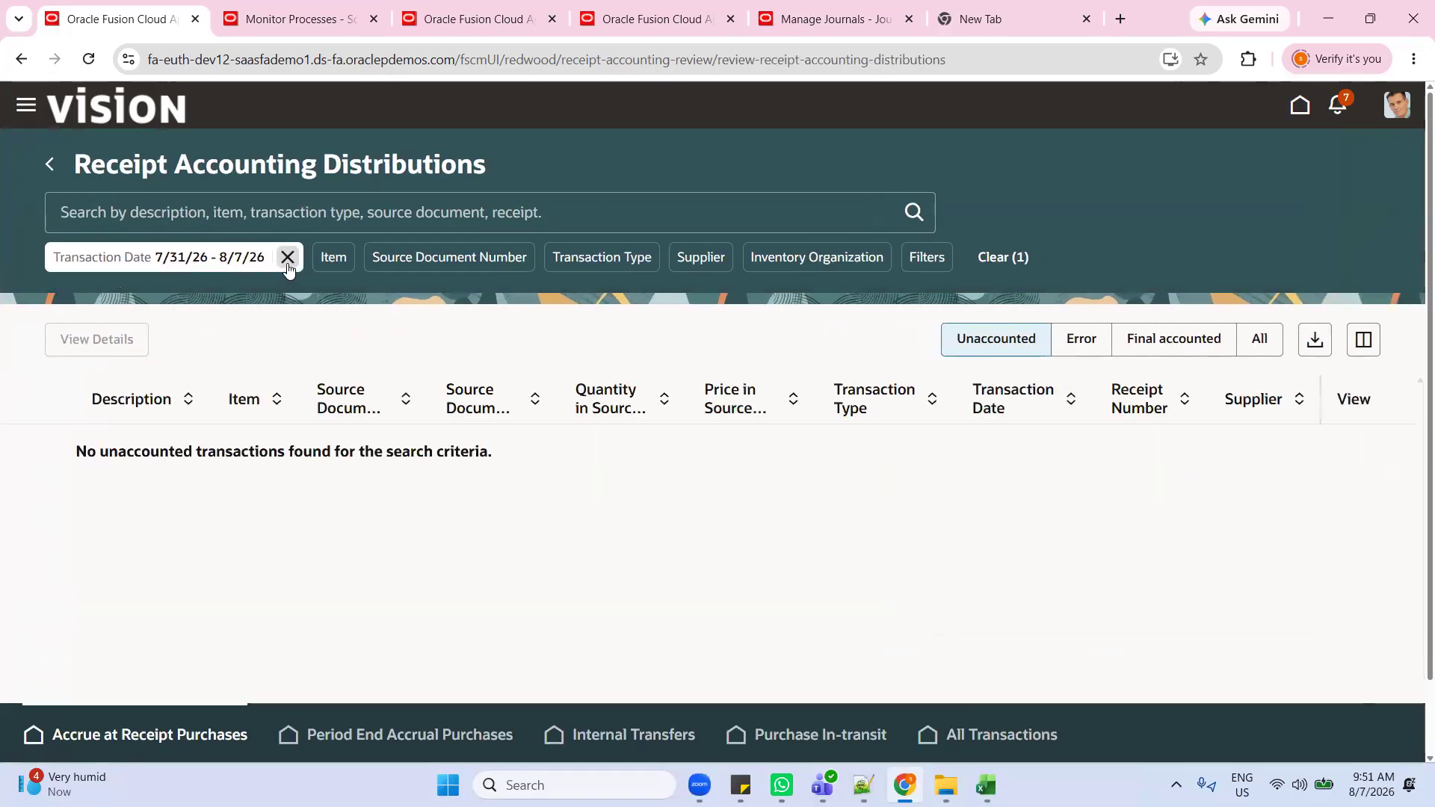
{"action": "left_click", "coordinate": [288, 263]}
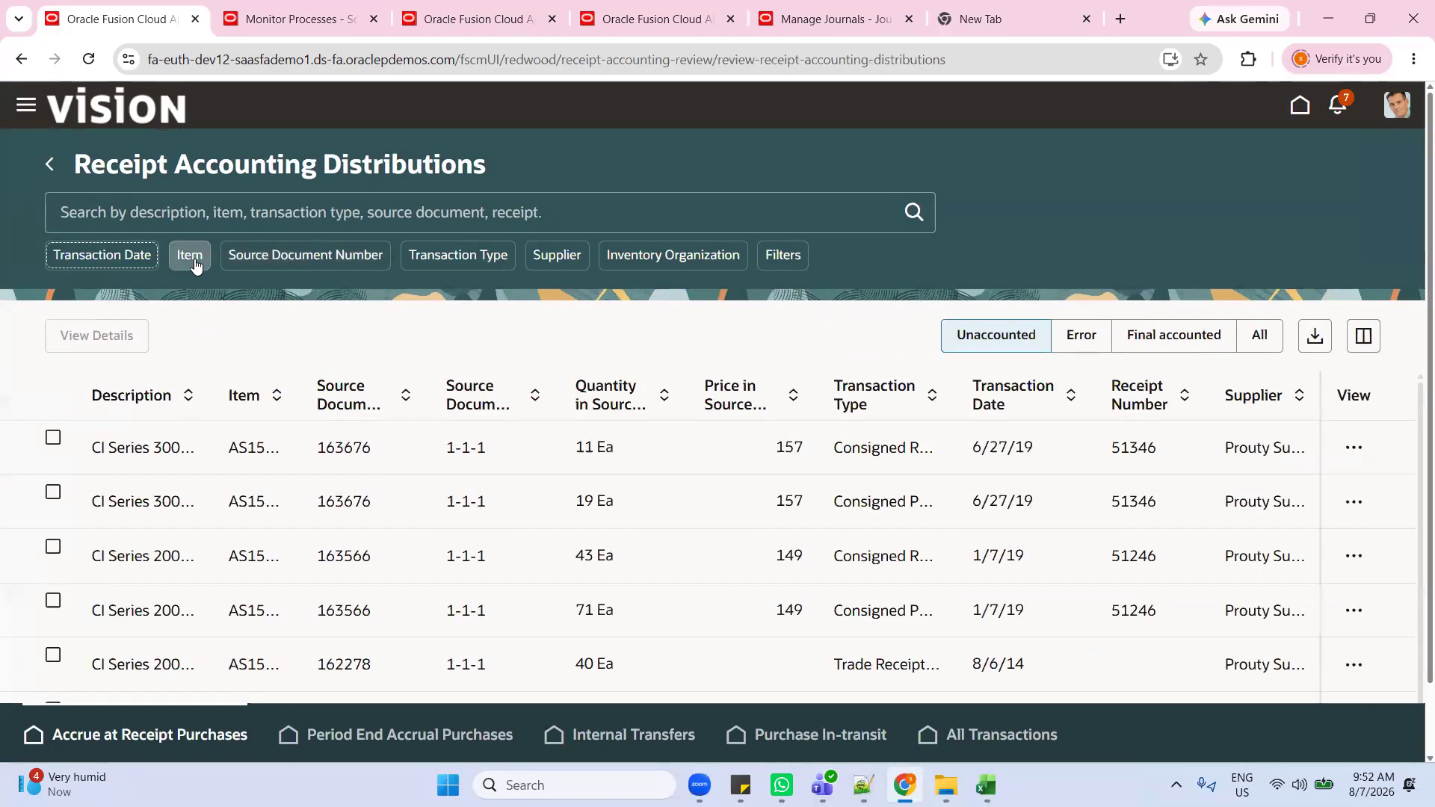
Step: Filter the unaccounted receipt distributions by item AS15125
{"action": "left_click", "coordinate": [193, 258]}
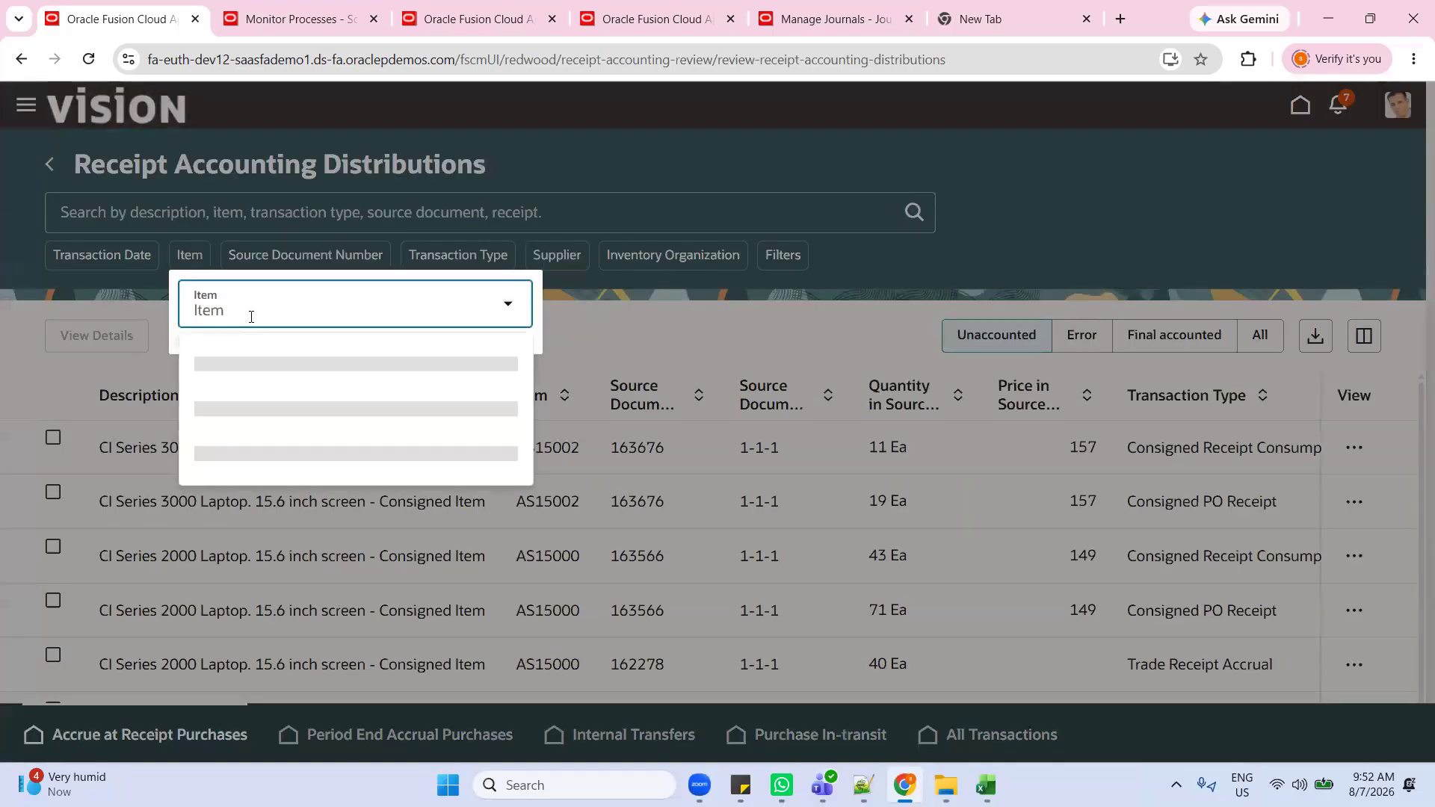
{"action": "type", "text": "4"}
{"action": "key", "text": "BackSpace"}
{"action": "type", "text": "A"}
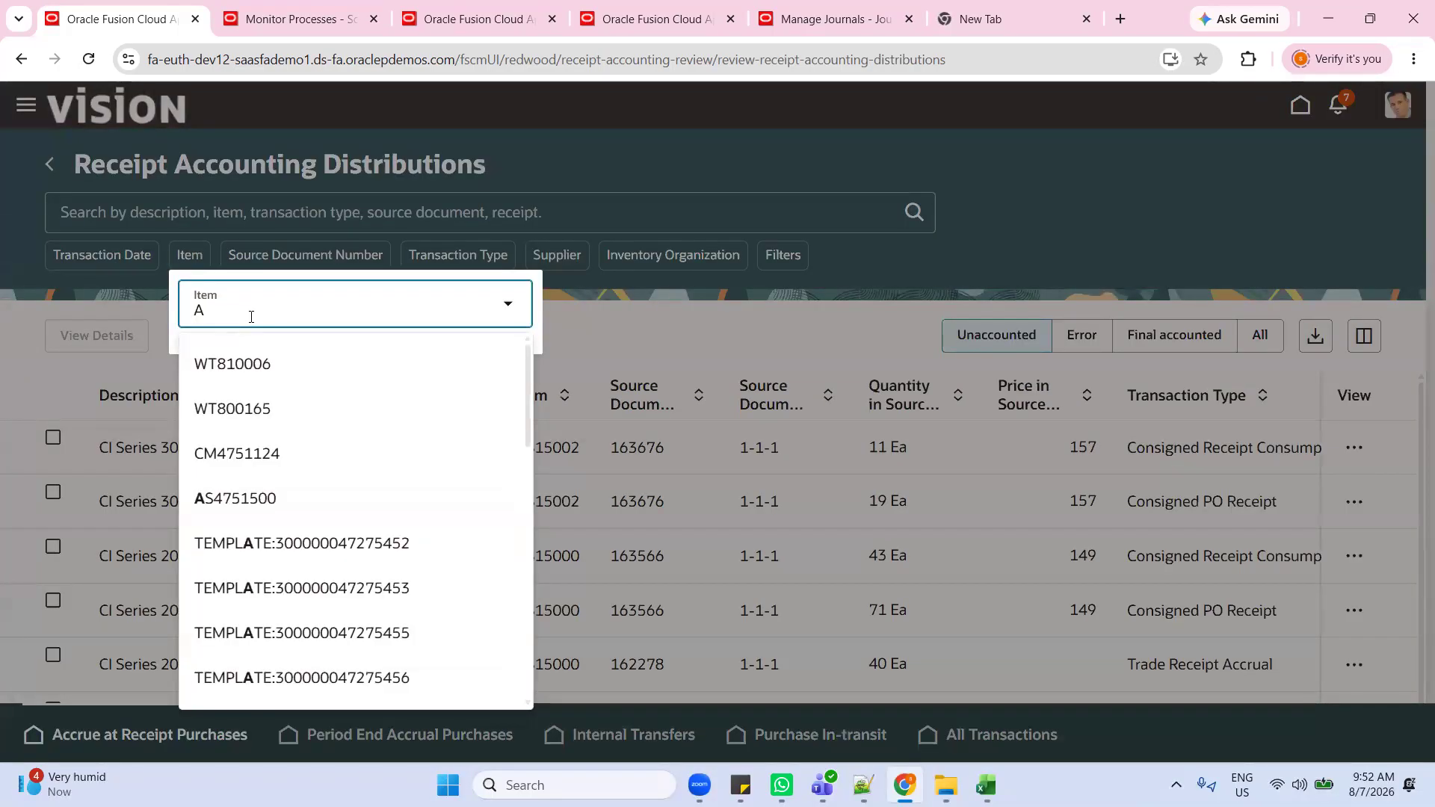
{"action": "type", "text": "S15125"}
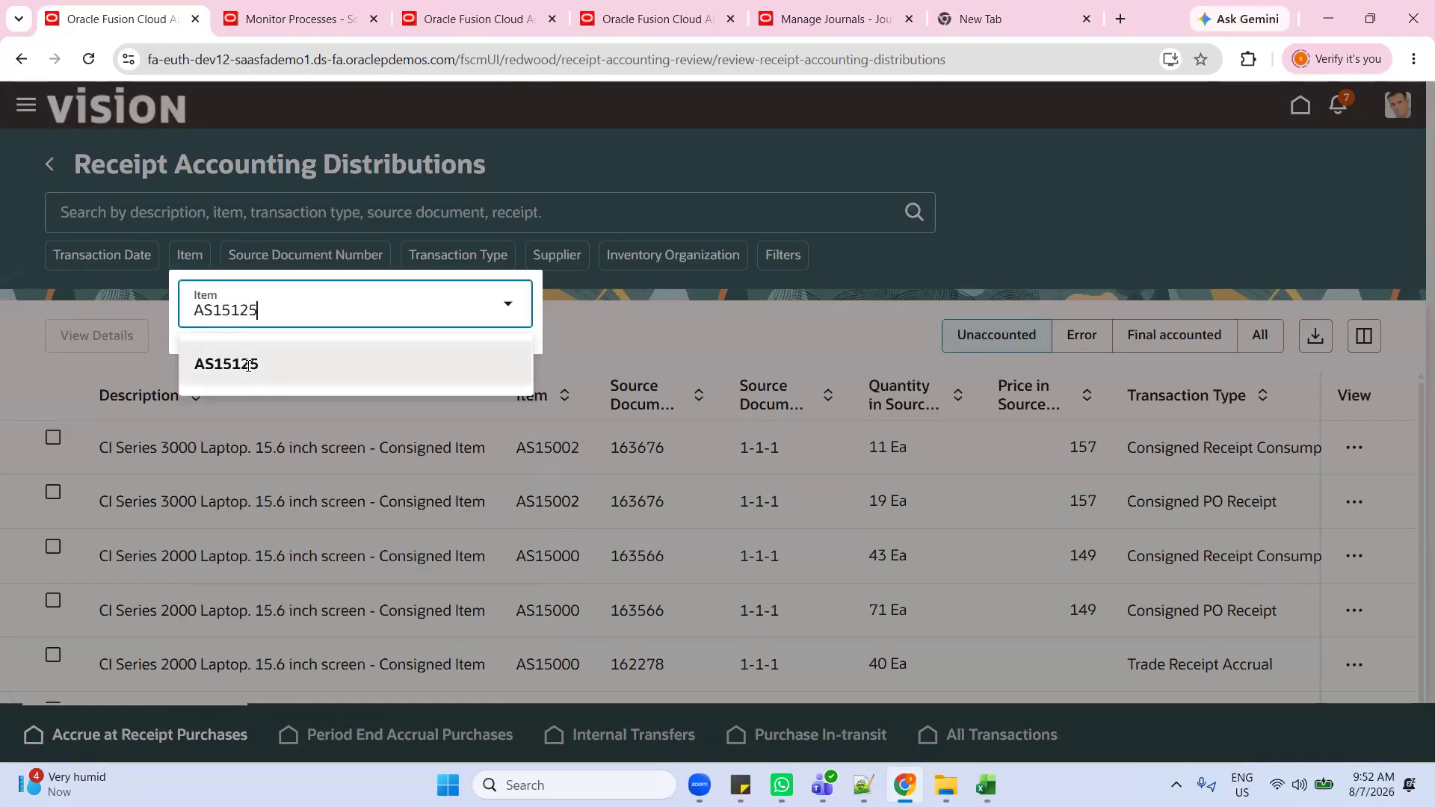
{"action": "left_click", "coordinate": [247, 364]}
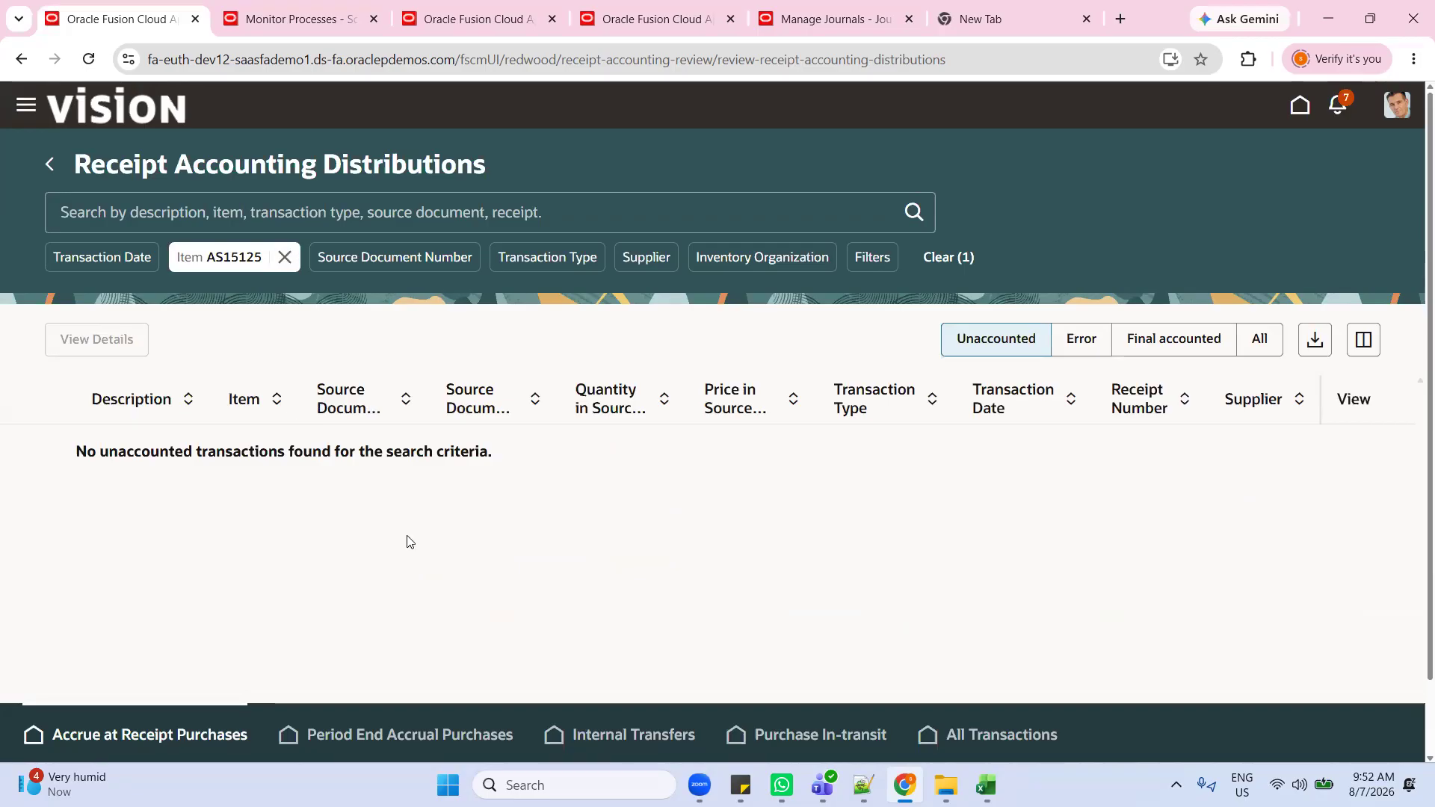
Step: Show the final accounted transactions and open the details of the topmost 19" Widescreen LCD Monitor receipt
{"action": "left_click", "coordinate": [1176, 340]}
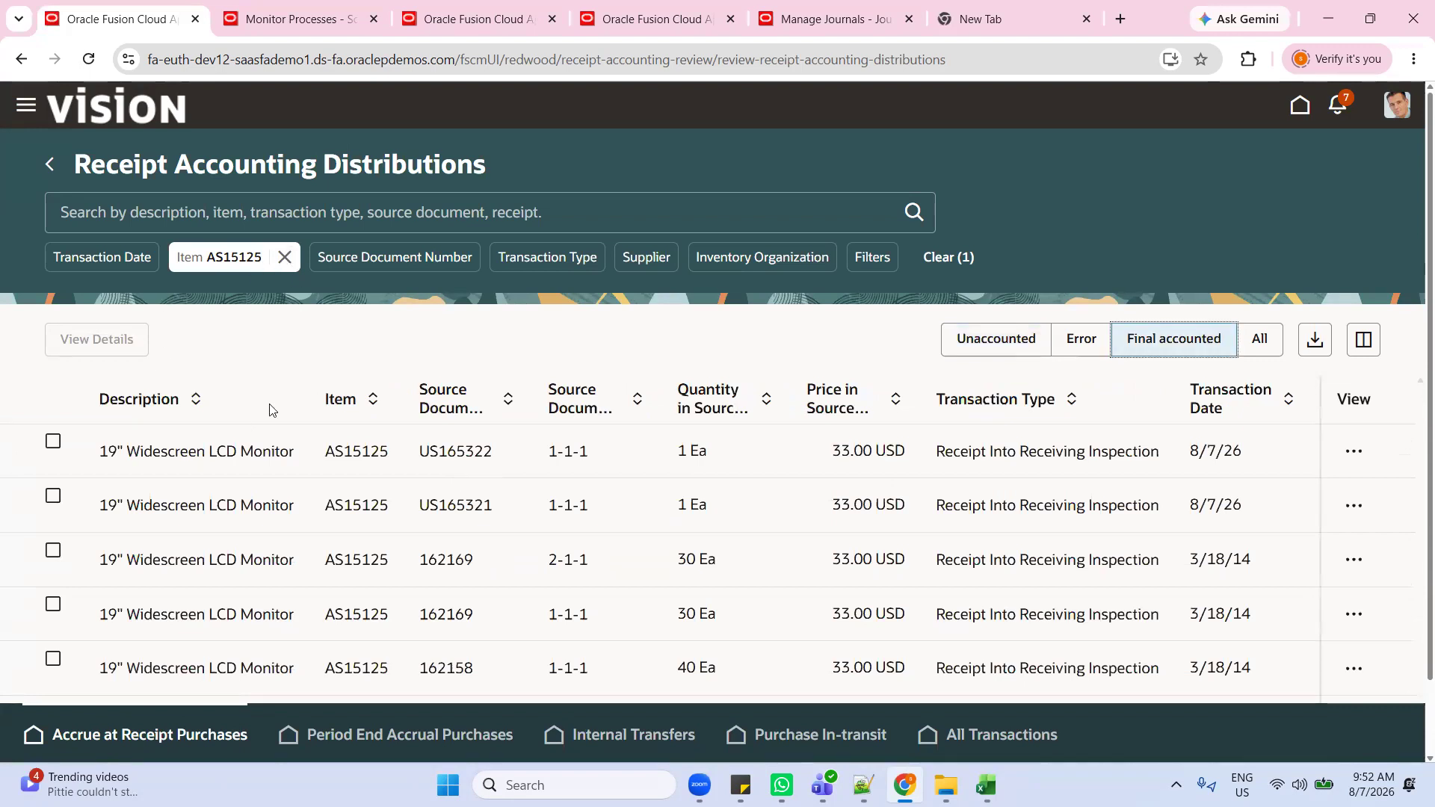
{"action": "left_click", "coordinate": [52, 442]}
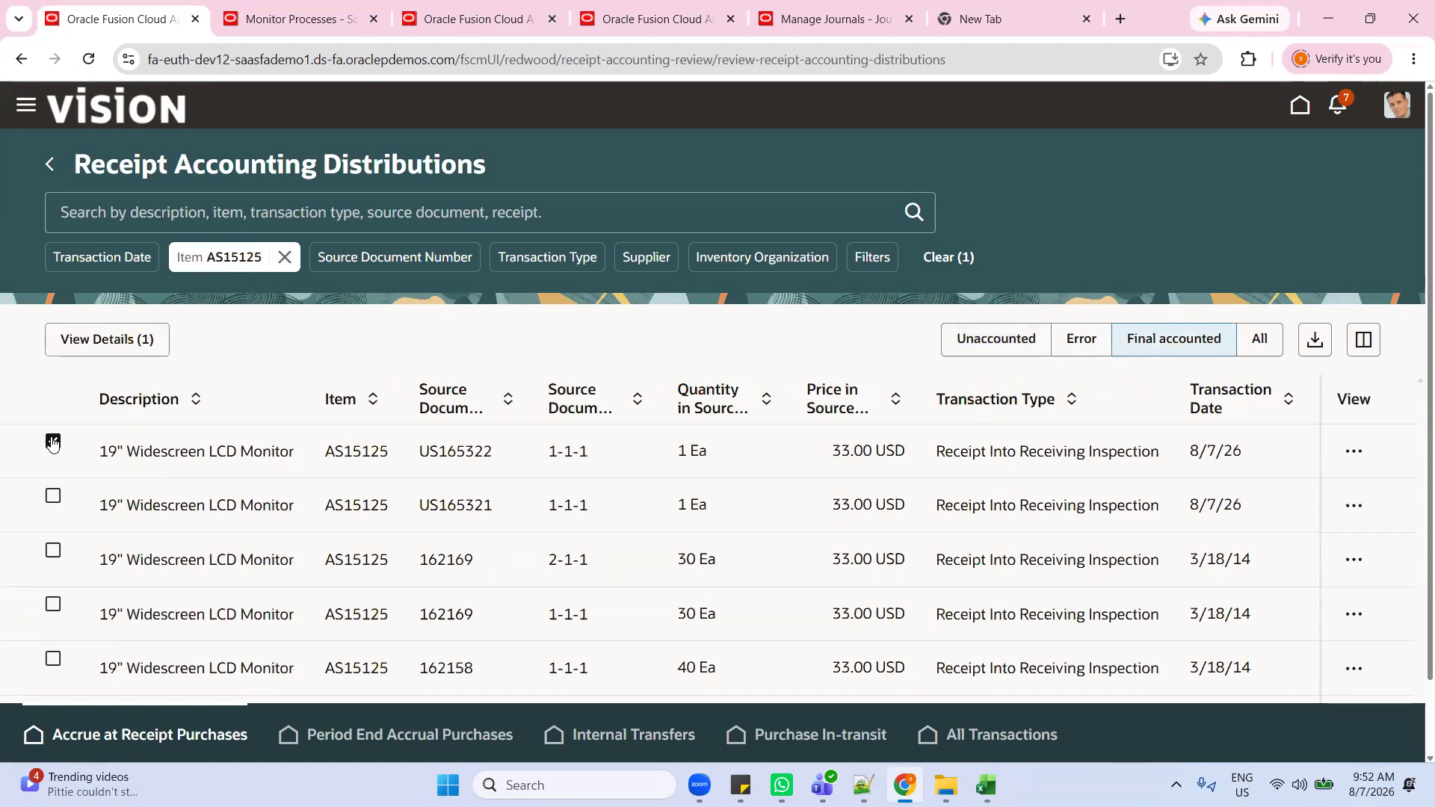
{"action": "left_click", "coordinate": [109, 339]}
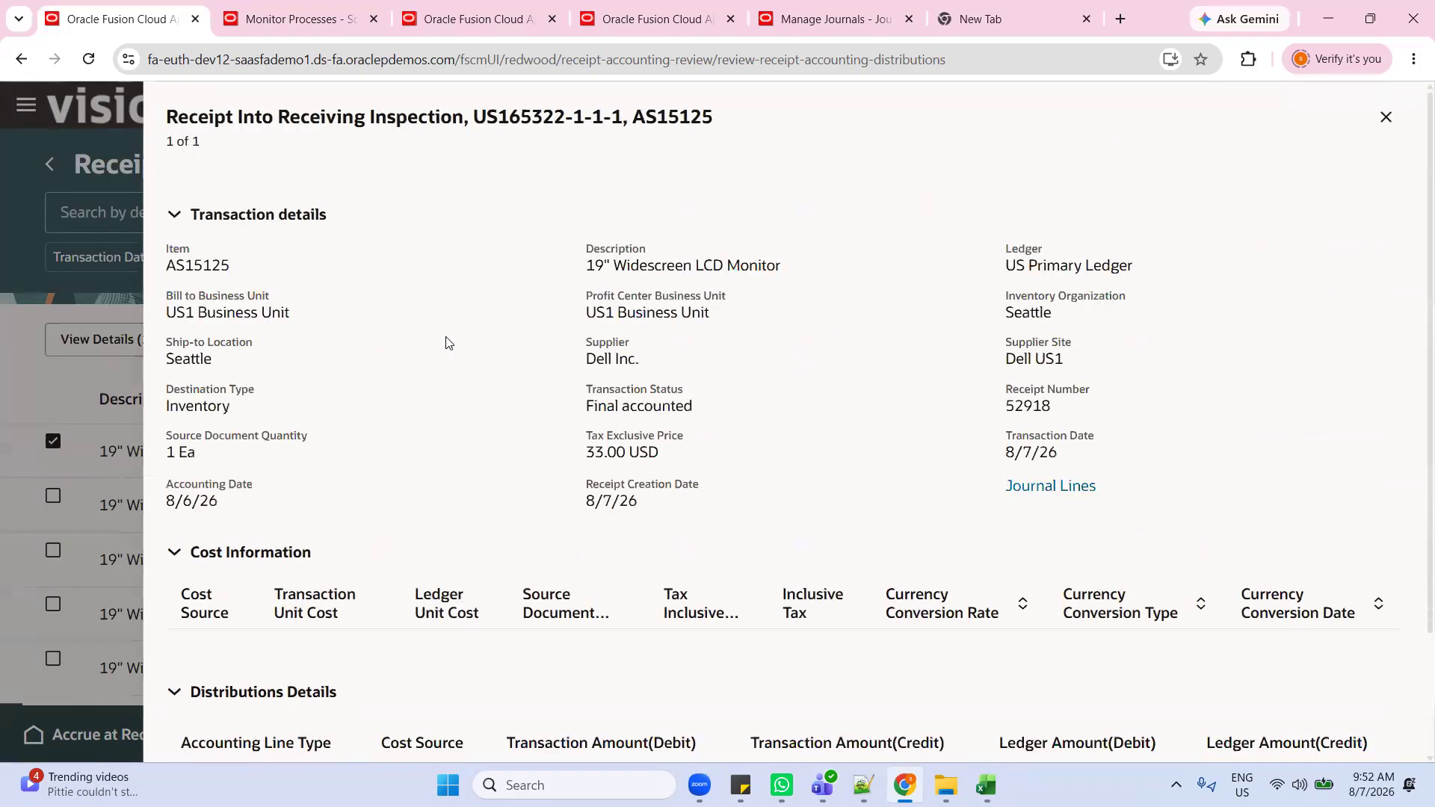
Step: Review the accounted receipt's transaction status, cost information, and Accrual and Receiving Inspection distribution lines
{"action": "scroll", "coordinate": [463, 355], "scroll_direction": "down", "scroll_amount": 5}
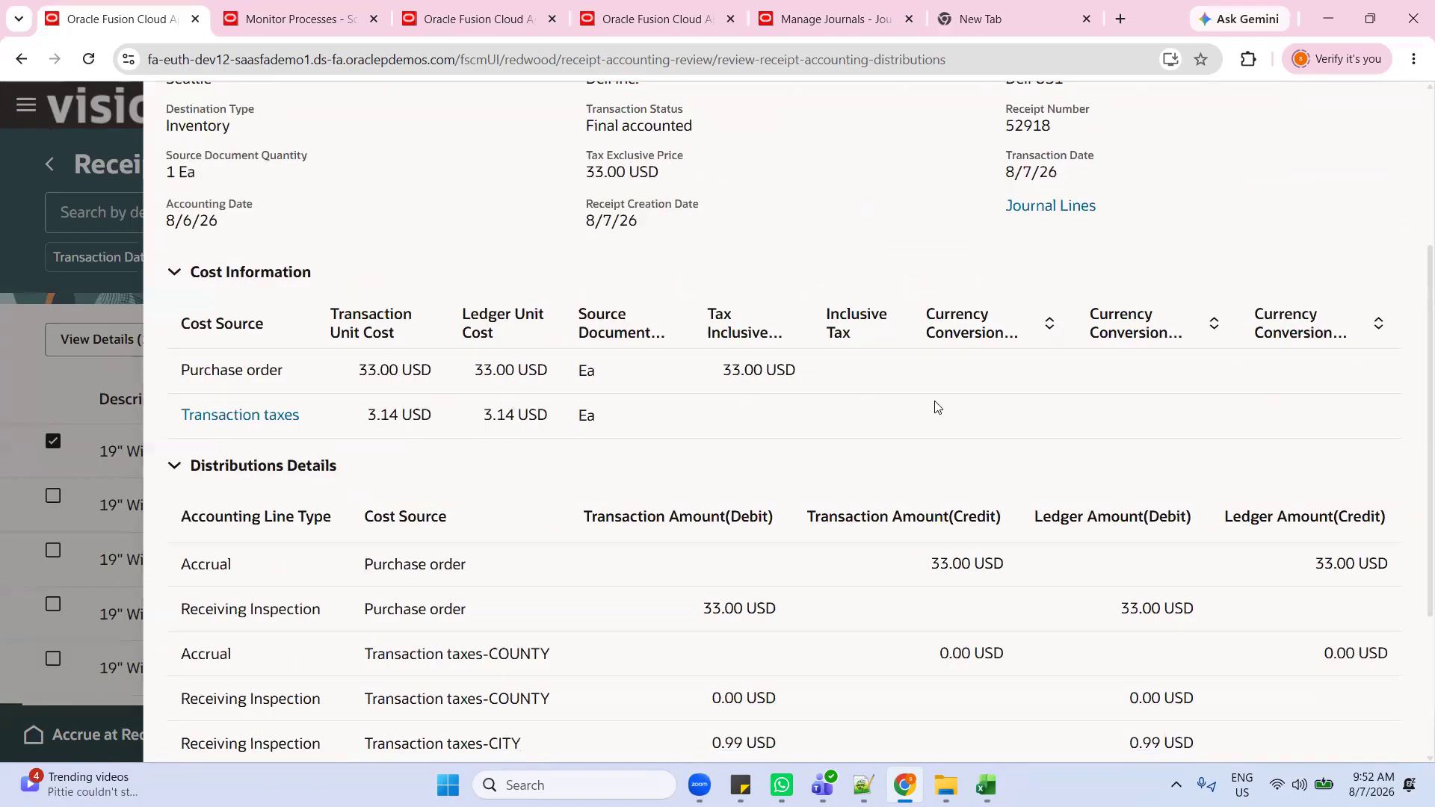
{"action": "scroll", "coordinate": [932, 405], "scroll_direction": "down", "scroll_amount": 3}
{"action": "scroll", "coordinate": [933, 462], "scroll_direction": "up", "scroll_amount": 8}
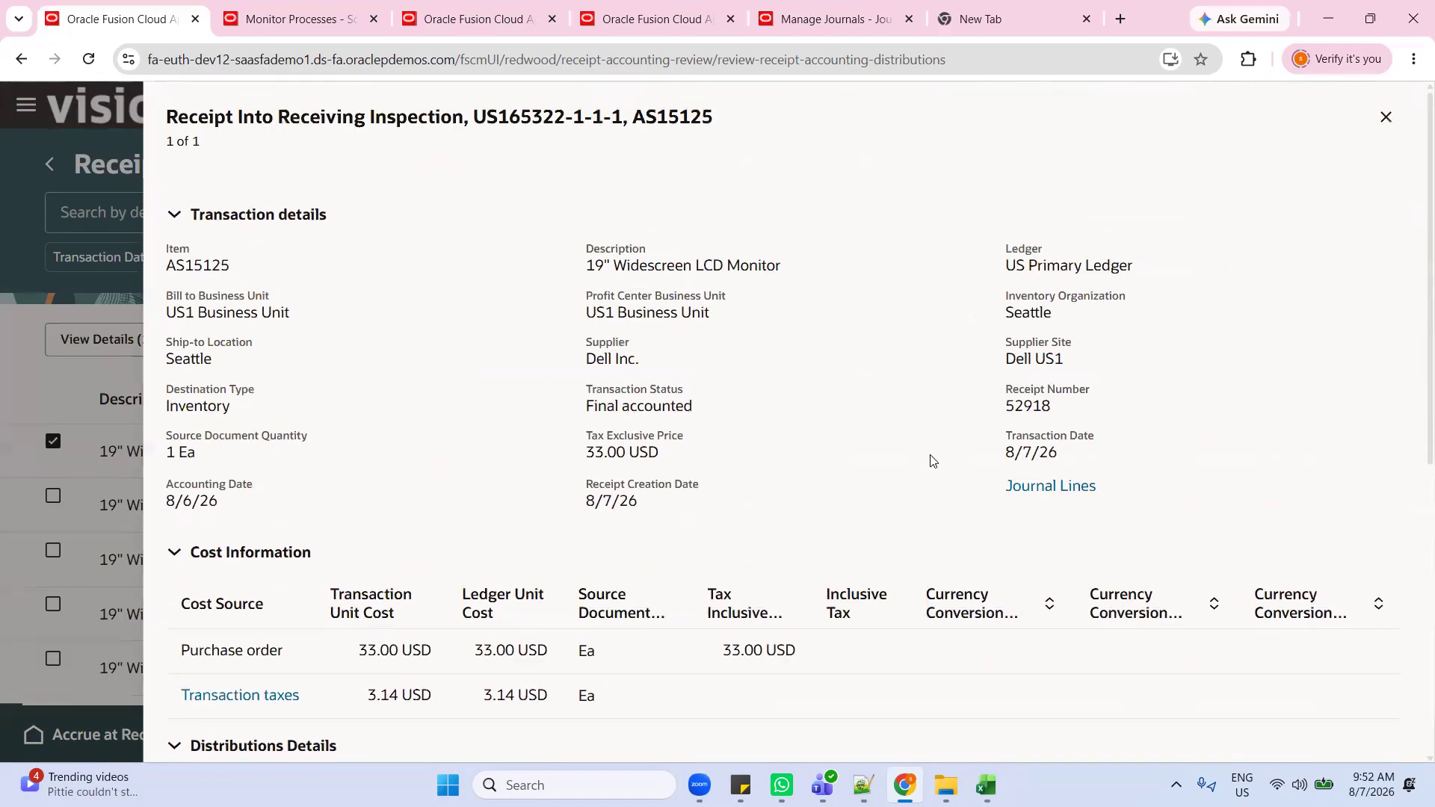
{"action": "scroll", "coordinate": [531, 441], "scroll_direction": "down", "scroll_amount": 7}
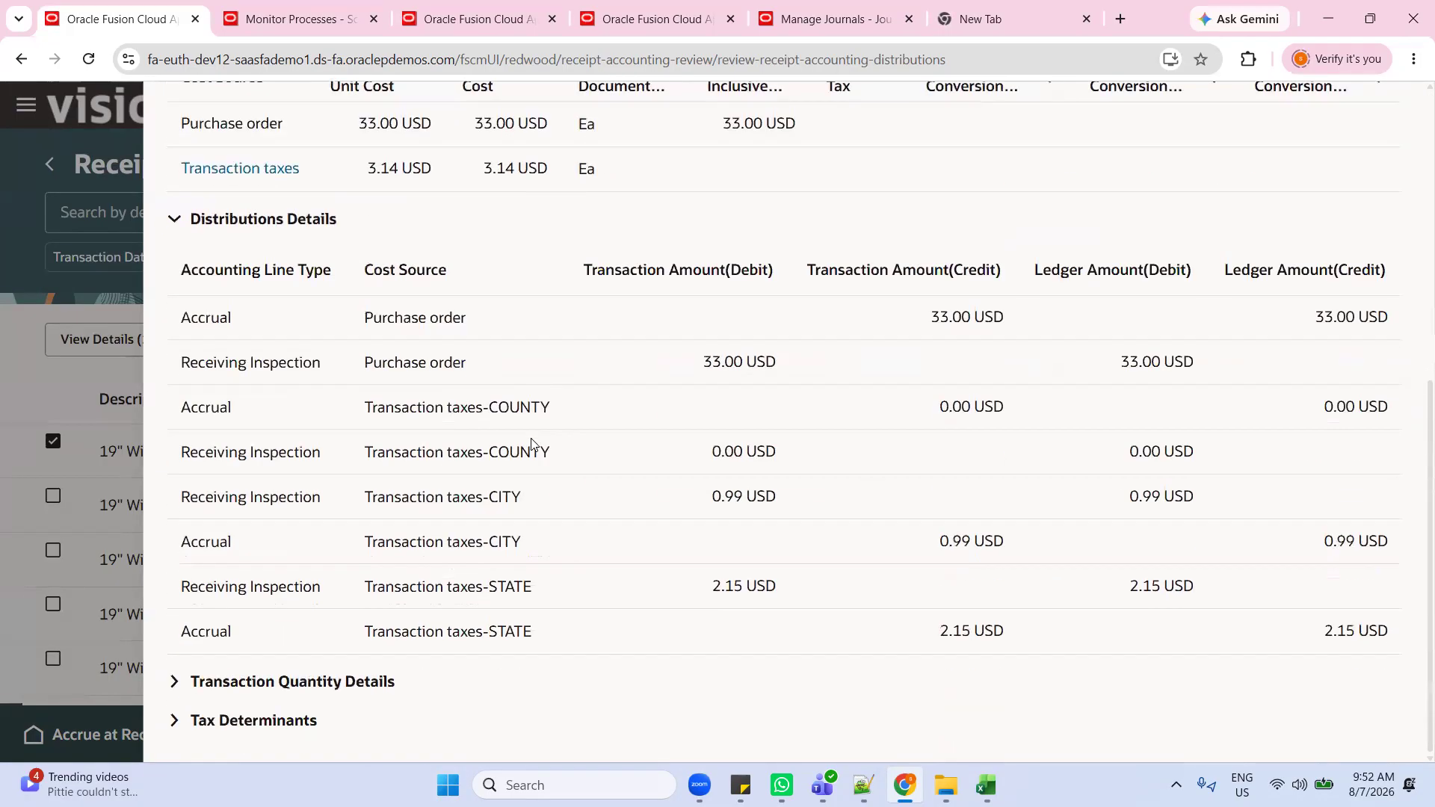
{"action": "scroll", "coordinate": [773, 442], "scroll_direction": "up", "scroll_amount": 7}
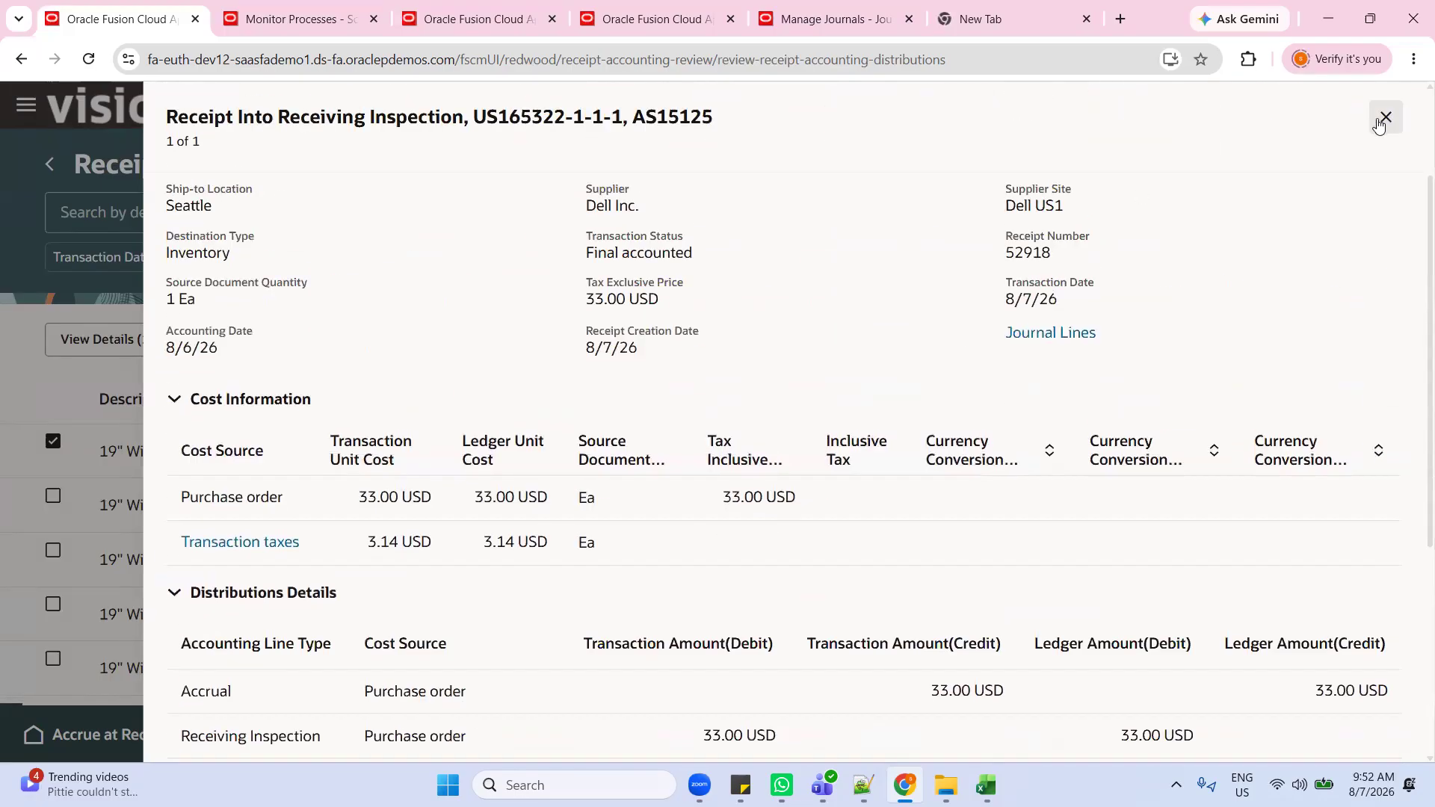
Step: Close the receipt details and open the journal entries of the topmost 19" Widescreen LCD Monitor receipt, source document US165322
{"action": "left_click", "coordinate": [1385, 118]}
{"action": "left_click", "coordinate": [698, 457]}
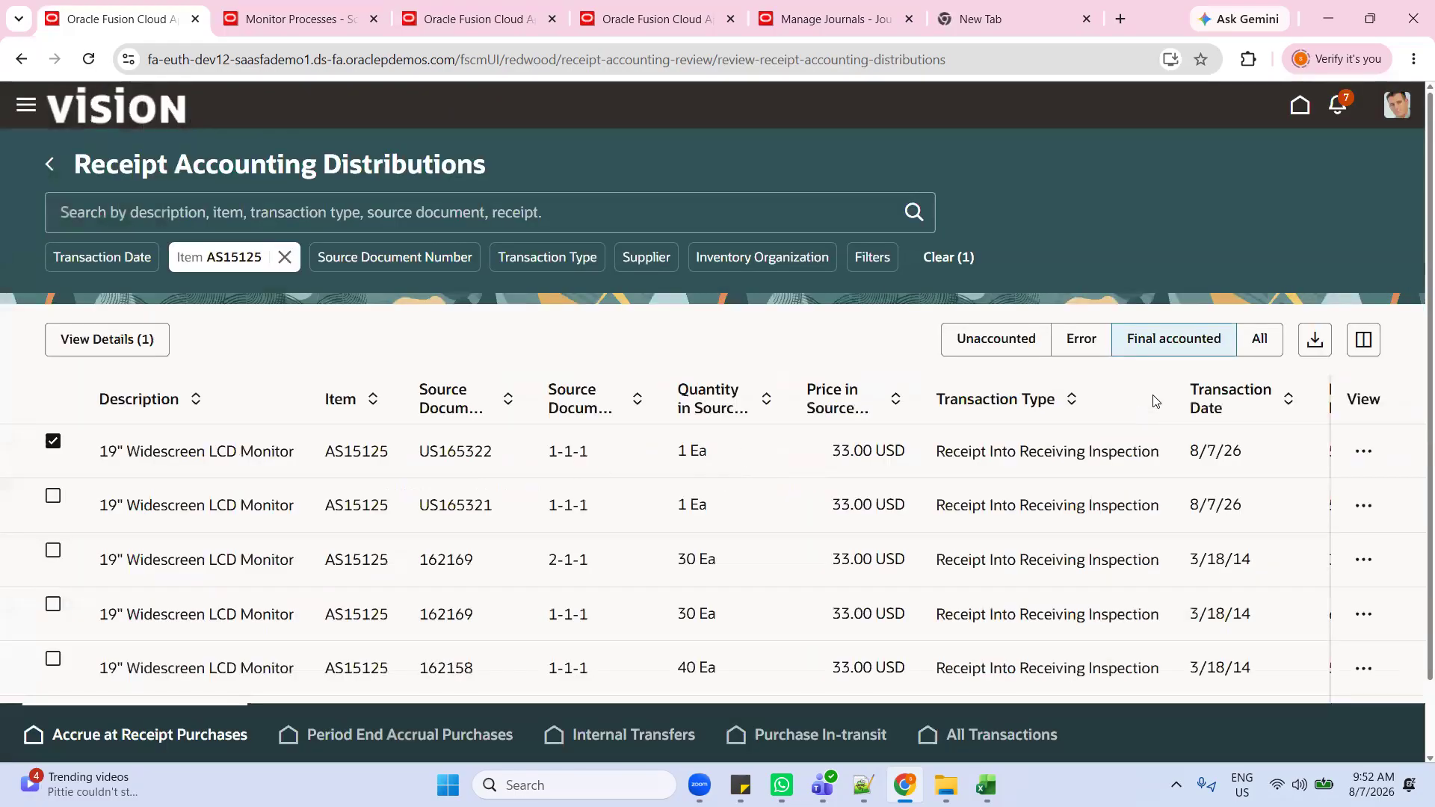
{"action": "left_click", "coordinate": [1363, 449]}
{"action": "left_click", "coordinate": [1330, 500]}
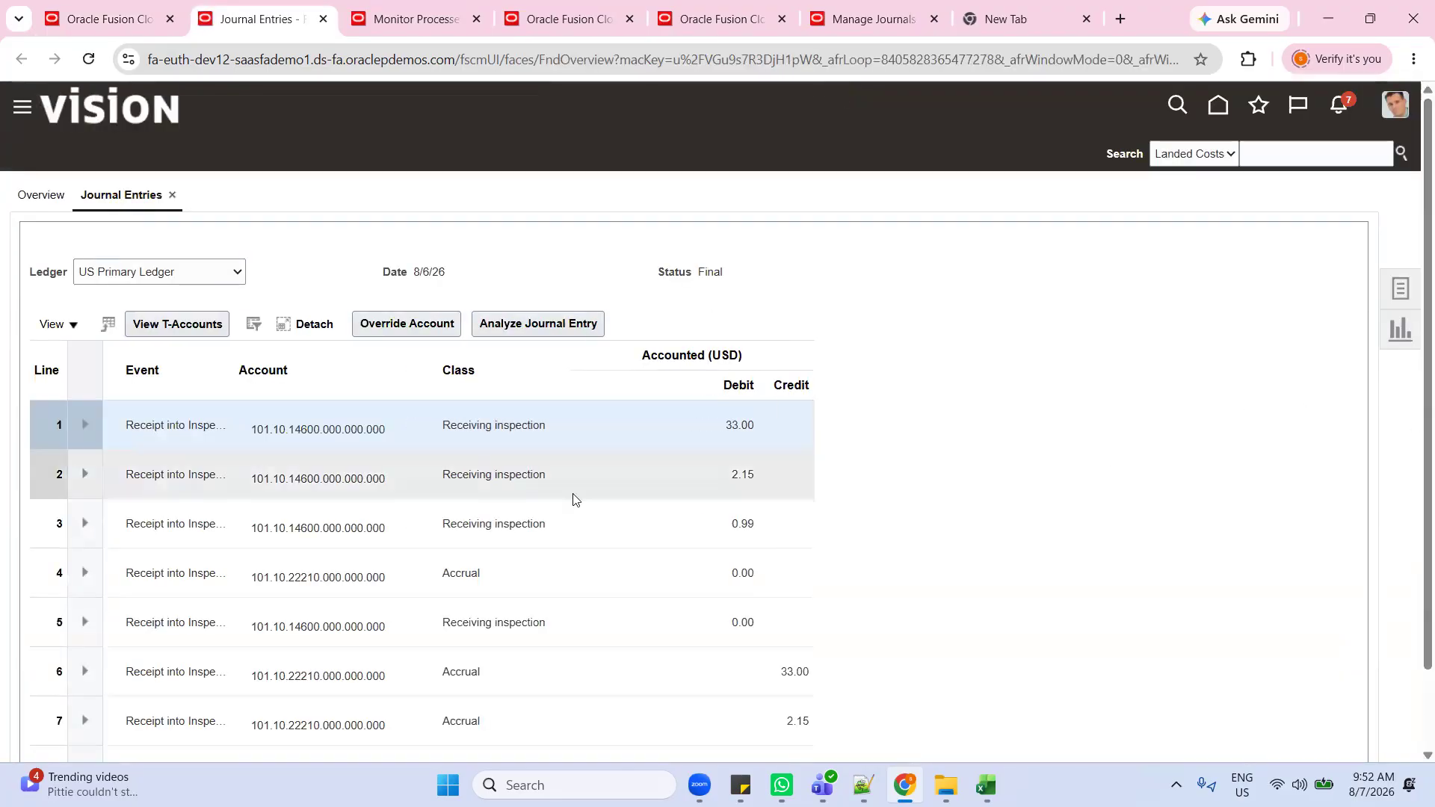
Step: Examine the journal's Receiving inspection and Accrual lines with their accounted debit and credit amounts
{"action": "left_click_drag", "start_coordinate": [438, 426], "coordinate": [546, 426]}
{"action": "left_click", "coordinate": [441, 571]}
{"action": "left_click_drag", "start_coordinate": [442, 571], "coordinate": [506, 565]}
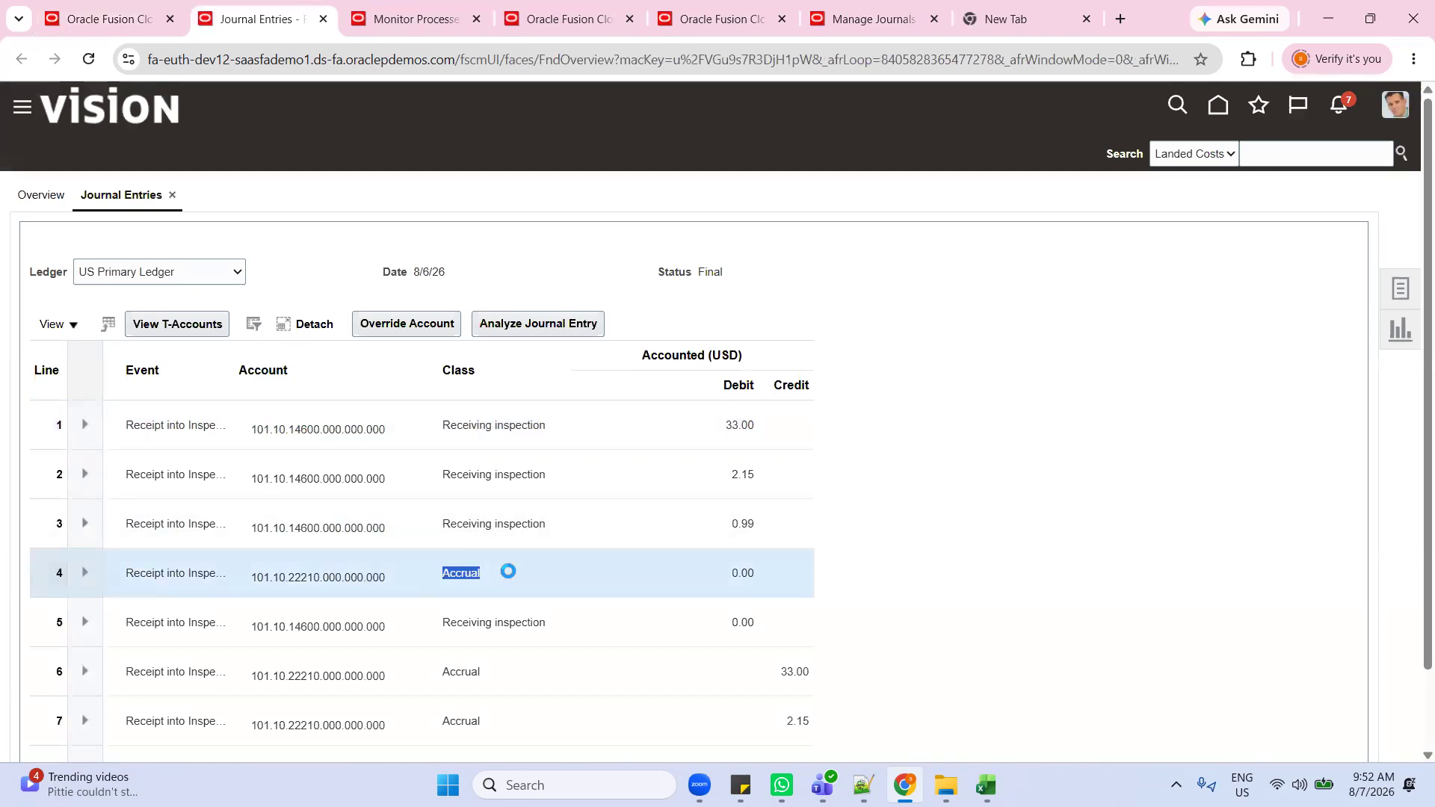
{"action": "scroll", "coordinate": [561, 599], "scroll_direction": "down", "scroll_amount": 2}
{"action": "left_click", "coordinate": [811, 576]}
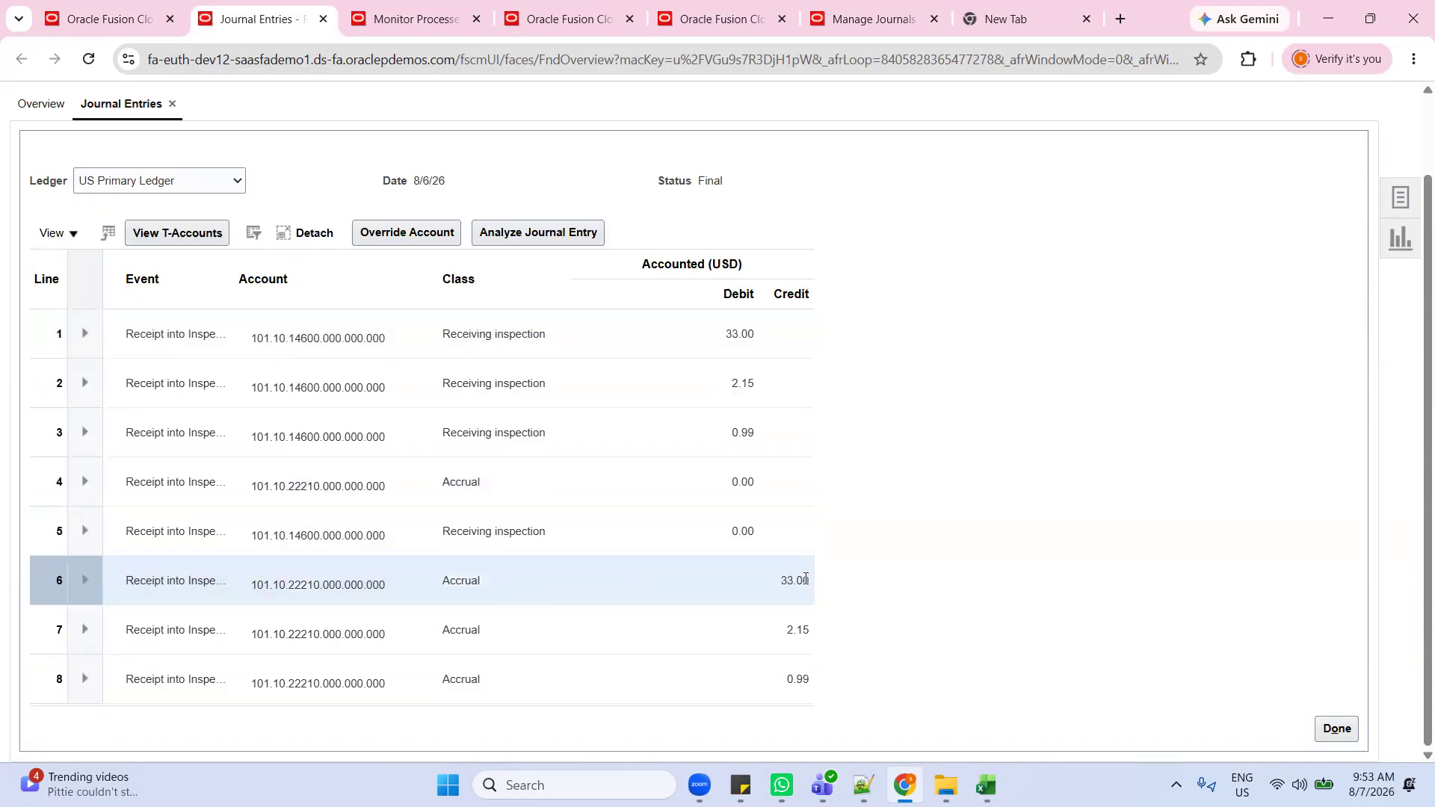
Step: Compare the Receiving entries in P2P Accounting Entries.xlsx in Excel with the Receiving inspection debit and Accrual credit lines in the Oracle Fusion journal
{"action": "key", "text": "alt+Tab"}
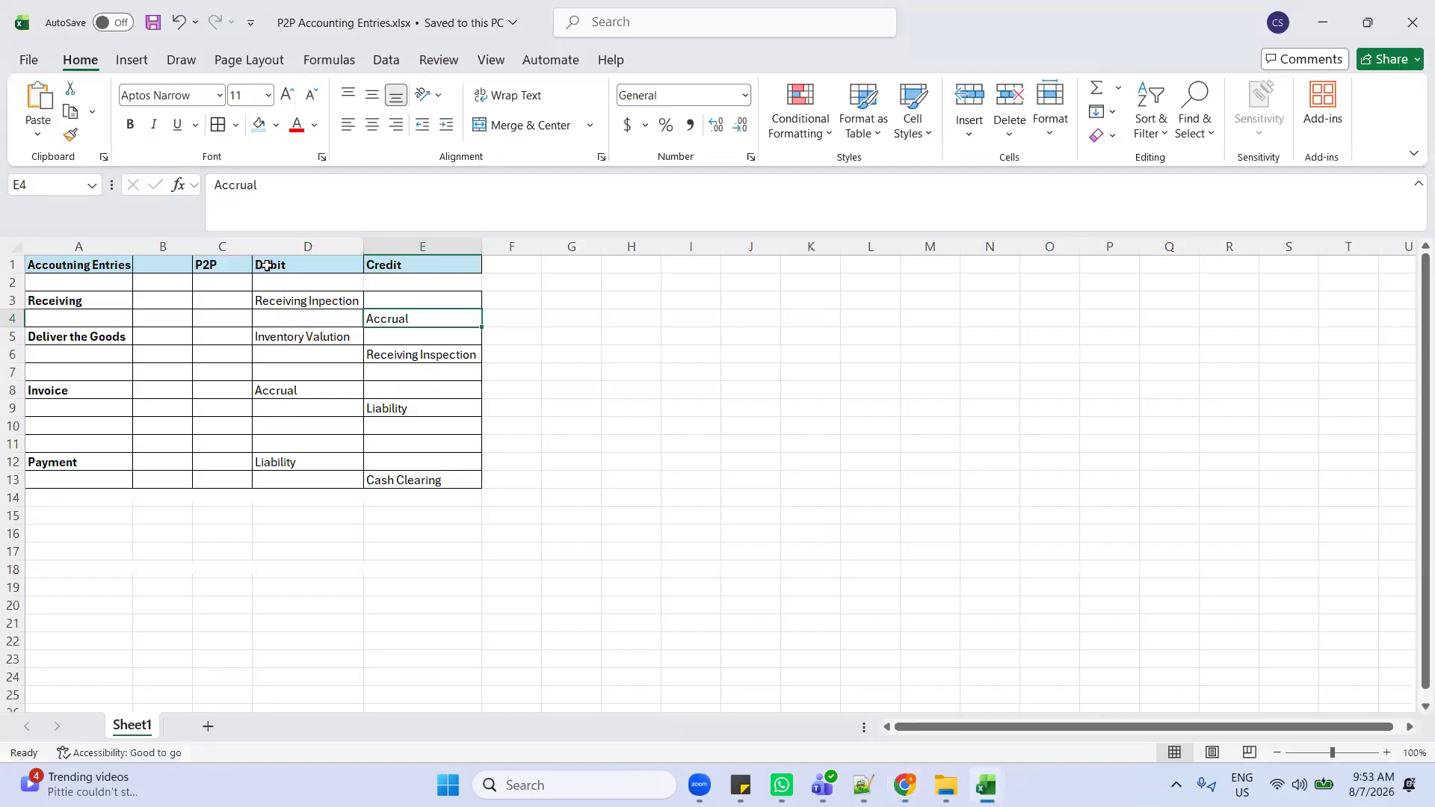
{"action": "left_click", "coordinate": [104, 308]}
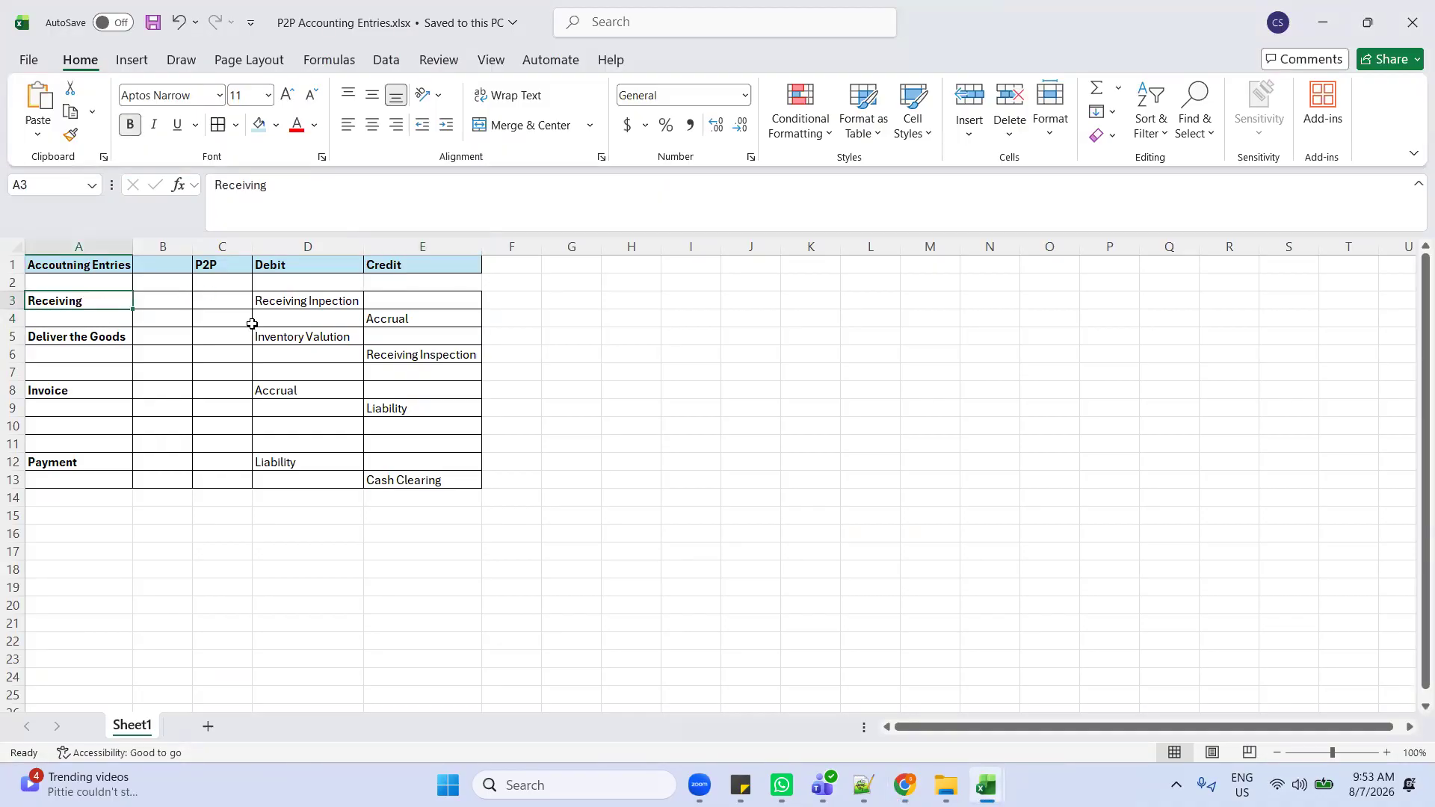
{"action": "left_click", "coordinate": [349, 299]}
{"action": "key", "text": "alt+Tab"}
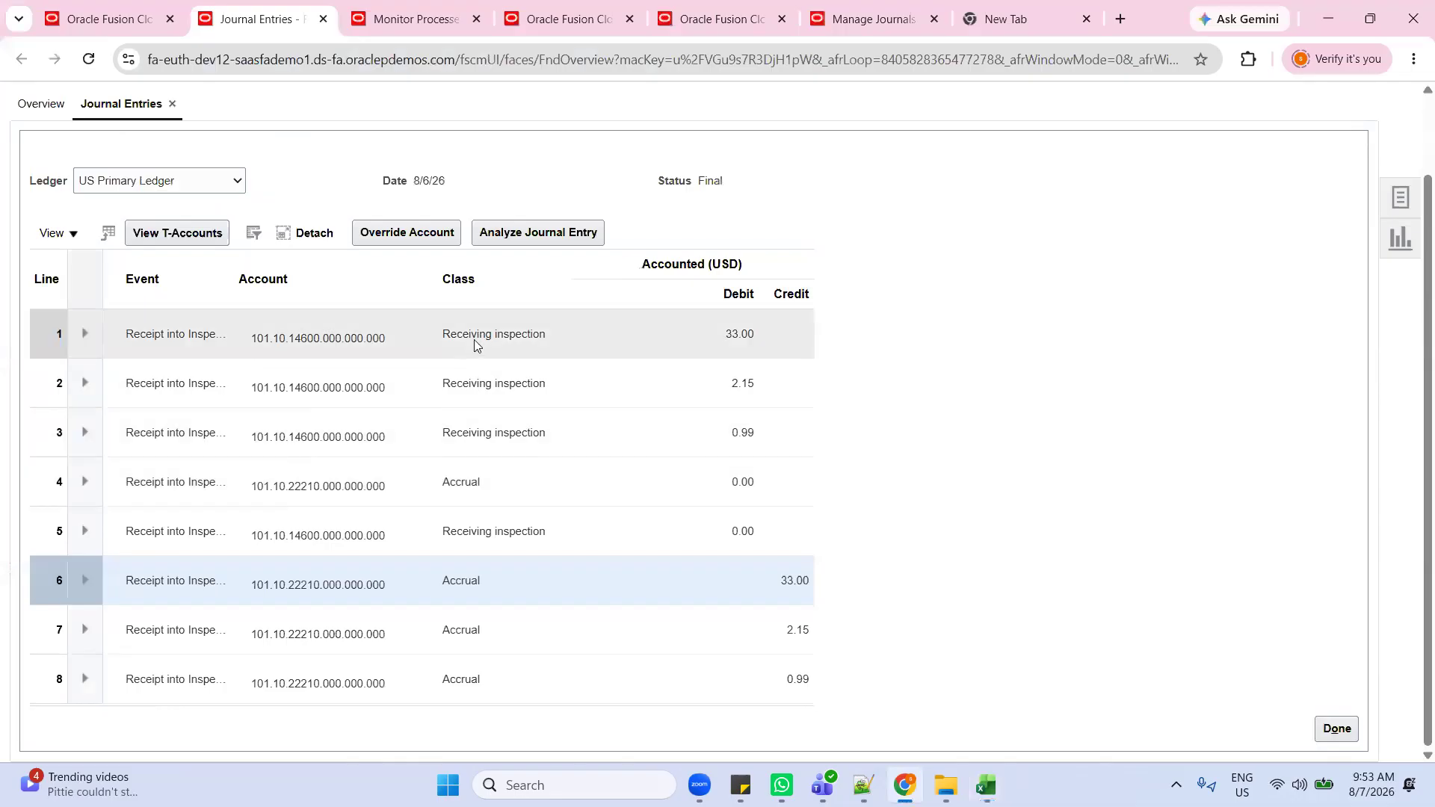
{"action": "key", "text": "alt+Tab"}
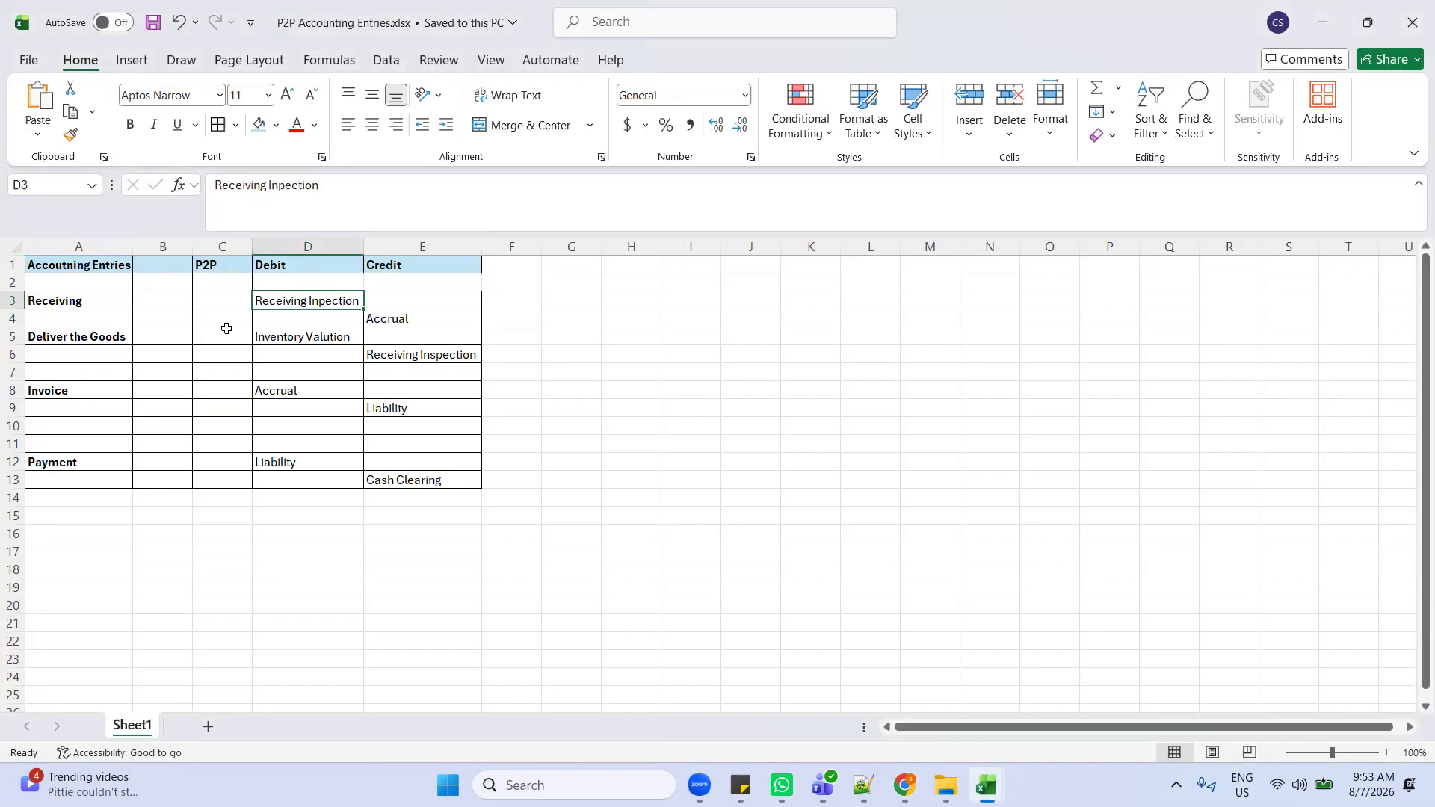
{"action": "key", "text": "alt+Tab"}
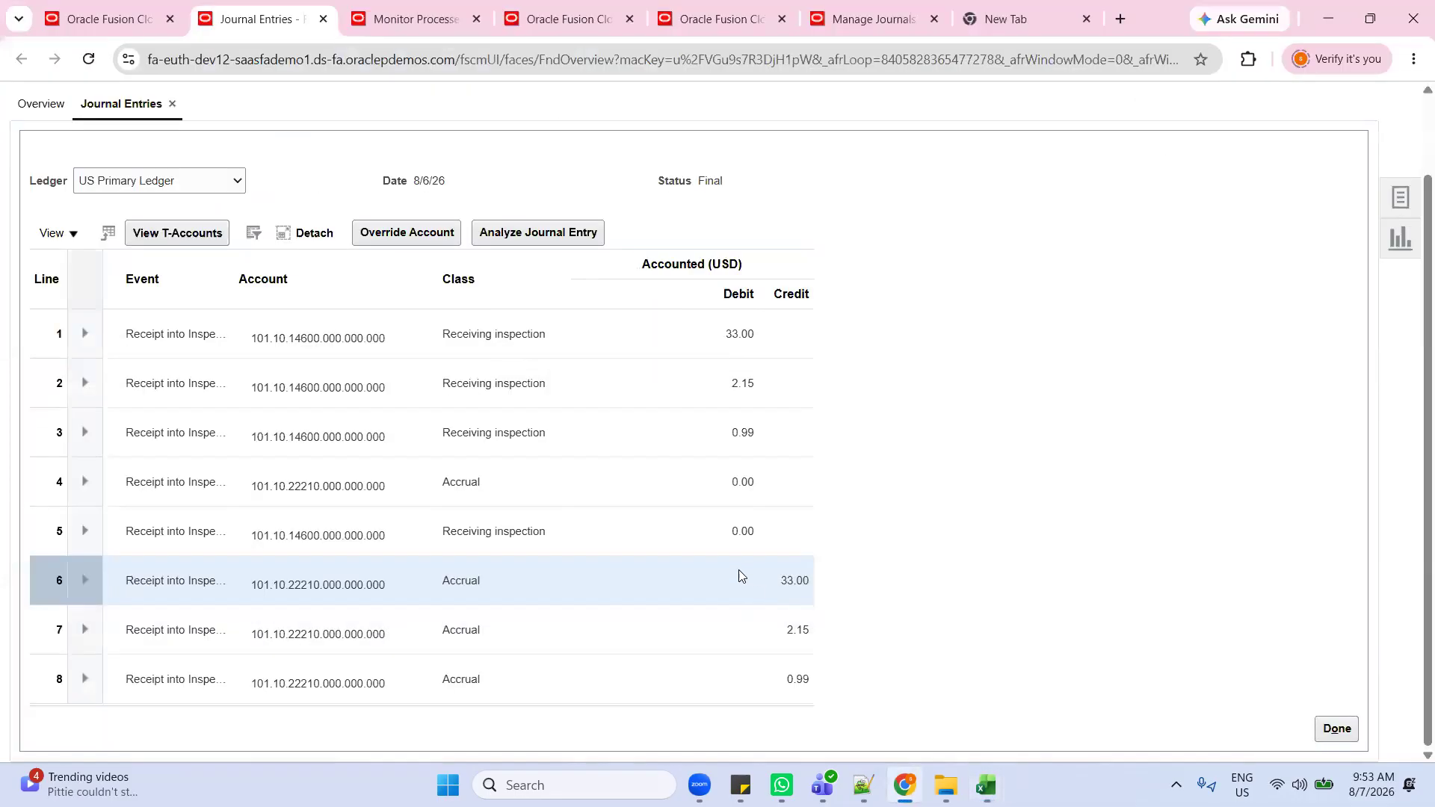
{"action": "double_click", "coordinate": [445, 582]}
{"action": "left_click_drag", "start_coordinate": [778, 580], "coordinate": [809, 579]}
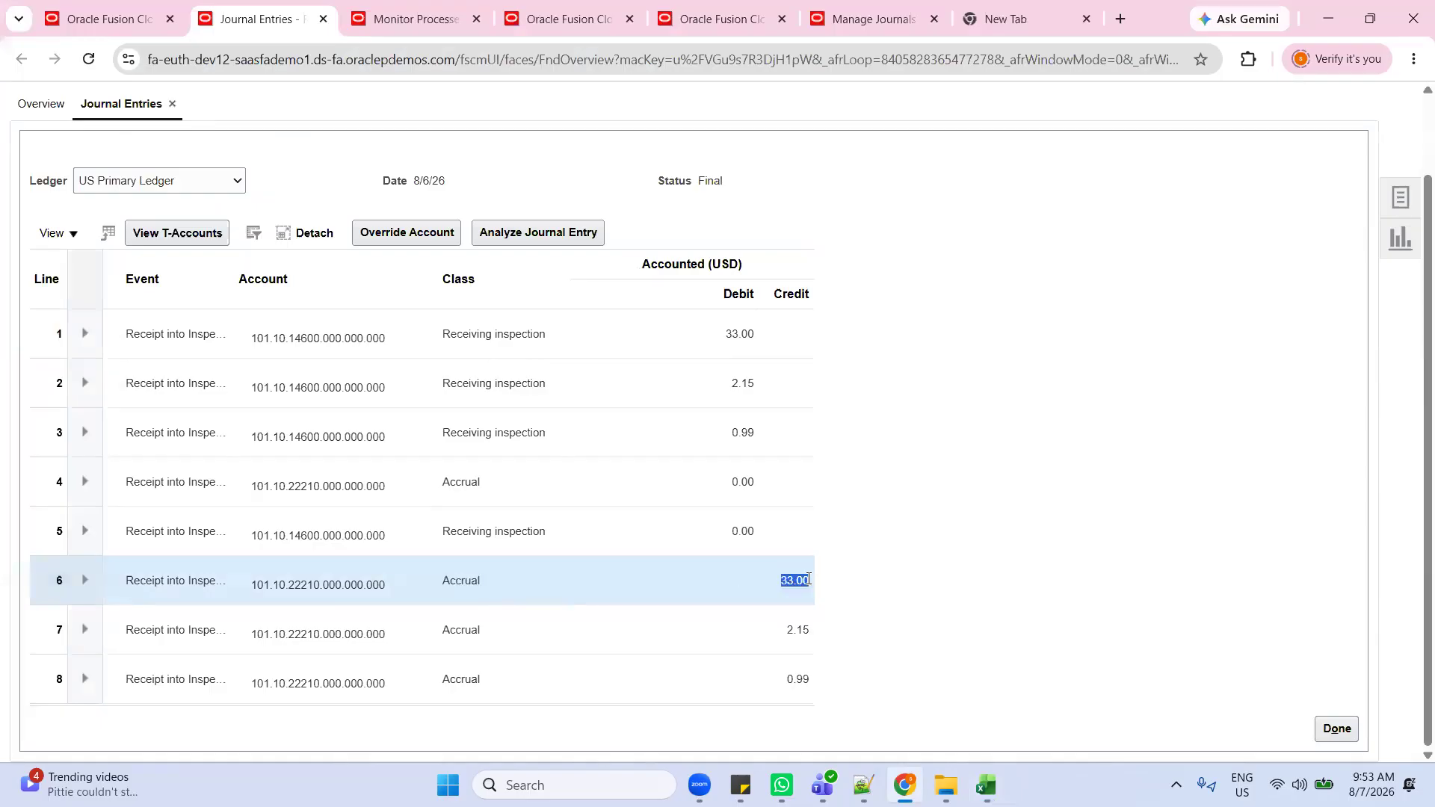
{"action": "key", "text": "alt+Tab"}
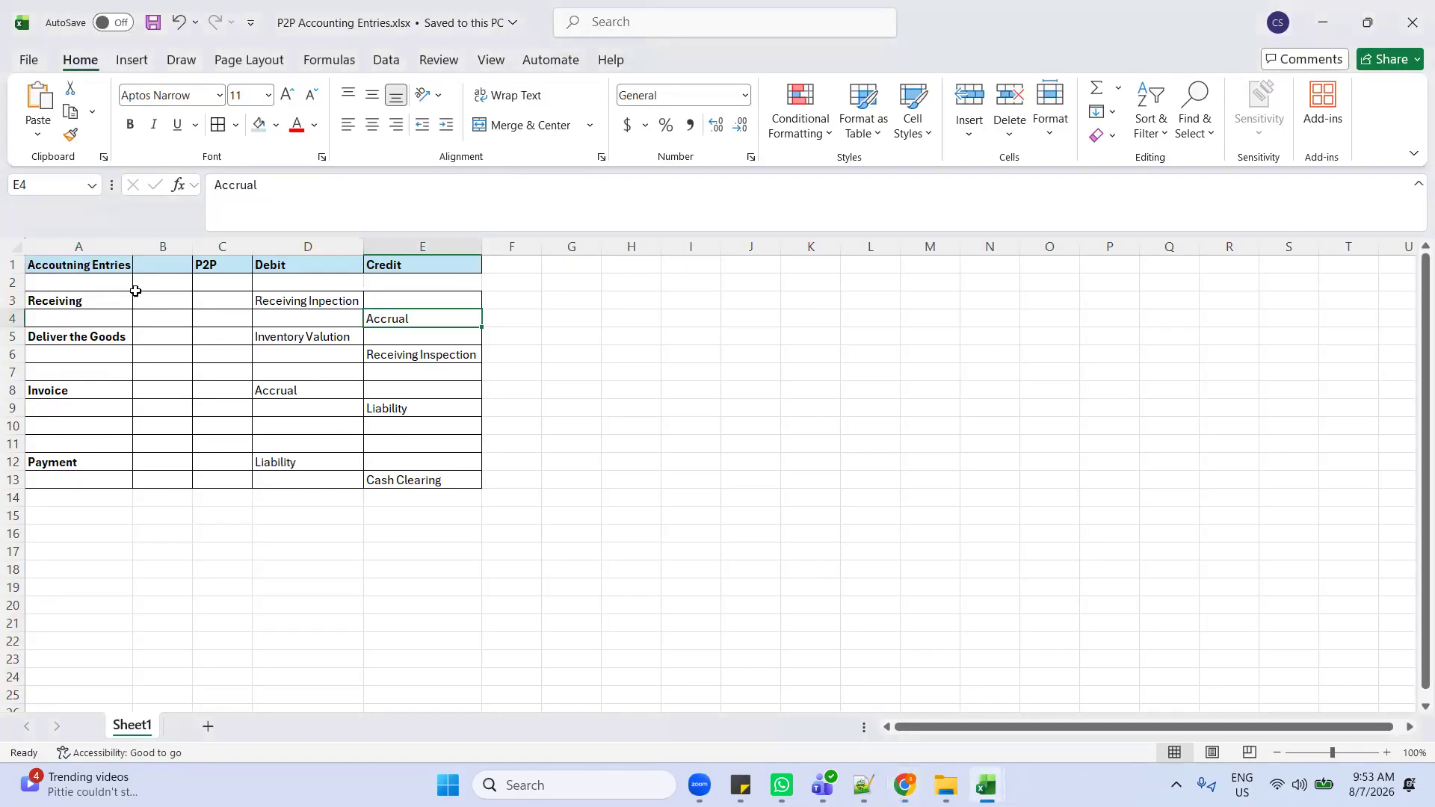
{"action": "left_click", "coordinate": [340, 305]}
{"action": "left_click", "coordinate": [374, 317]}
{"action": "left_click", "coordinate": [325, 295]}
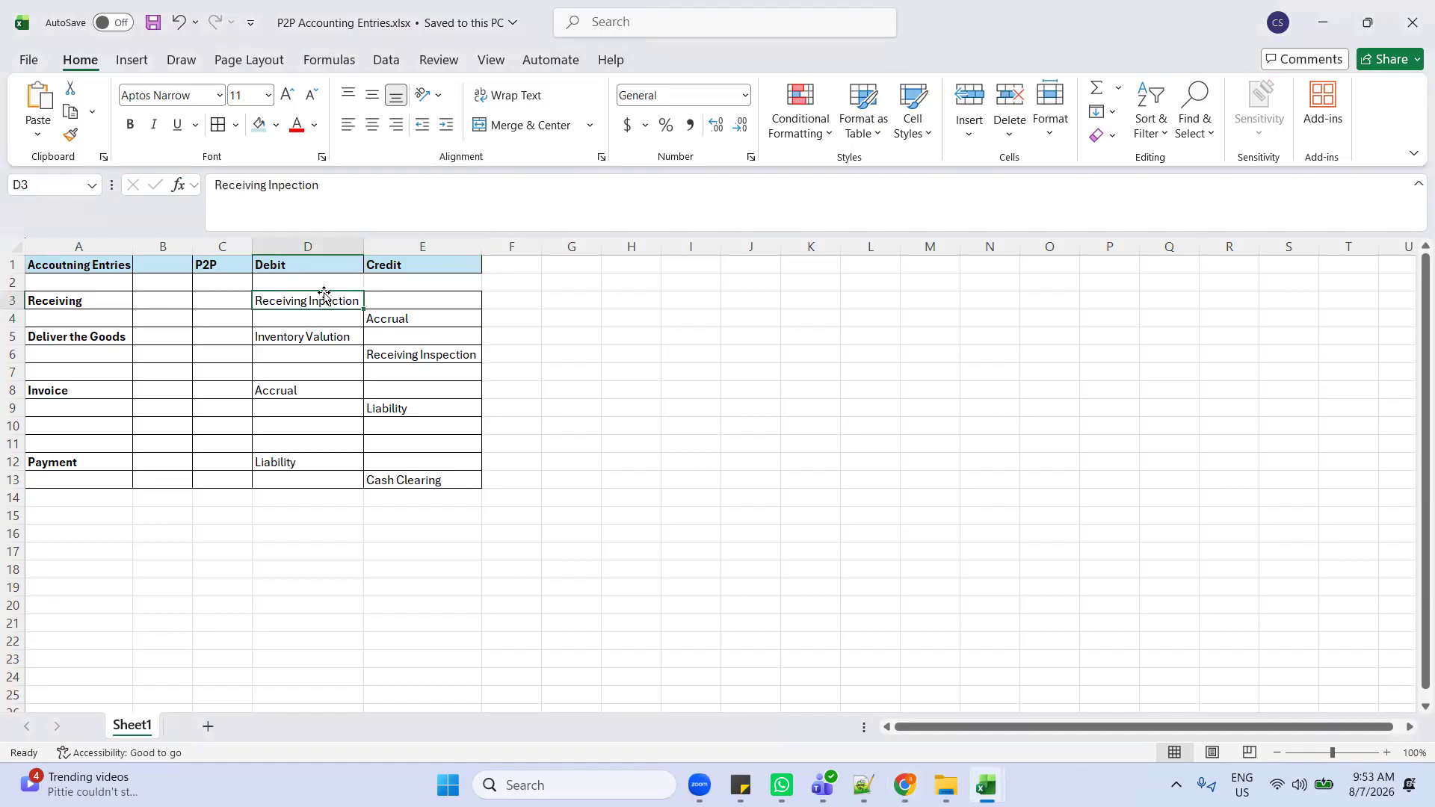
{"action": "left_click", "coordinate": [381, 322]}
{"action": "key", "text": "alt+Tab"}
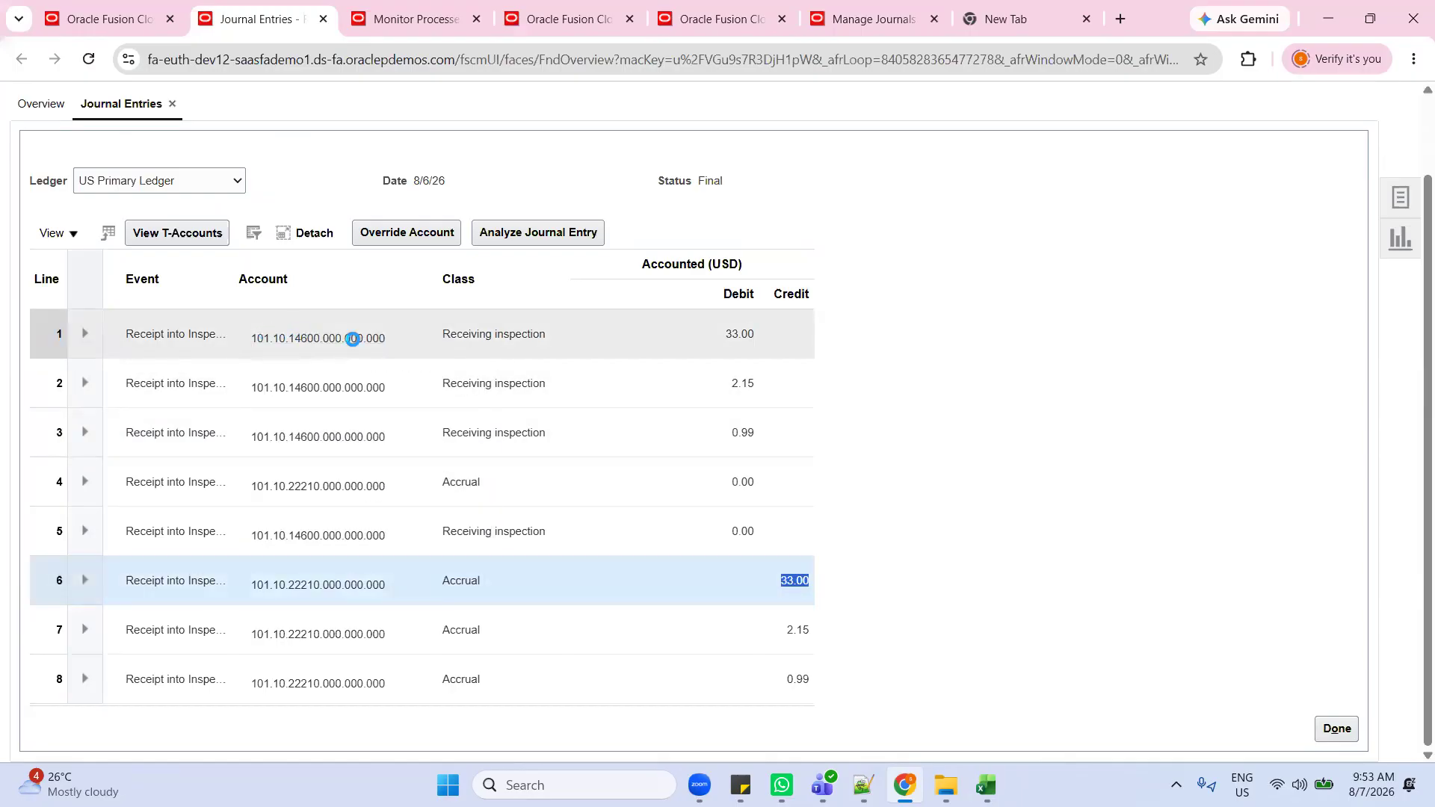
{"action": "left_click", "coordinate": [547, 333]}
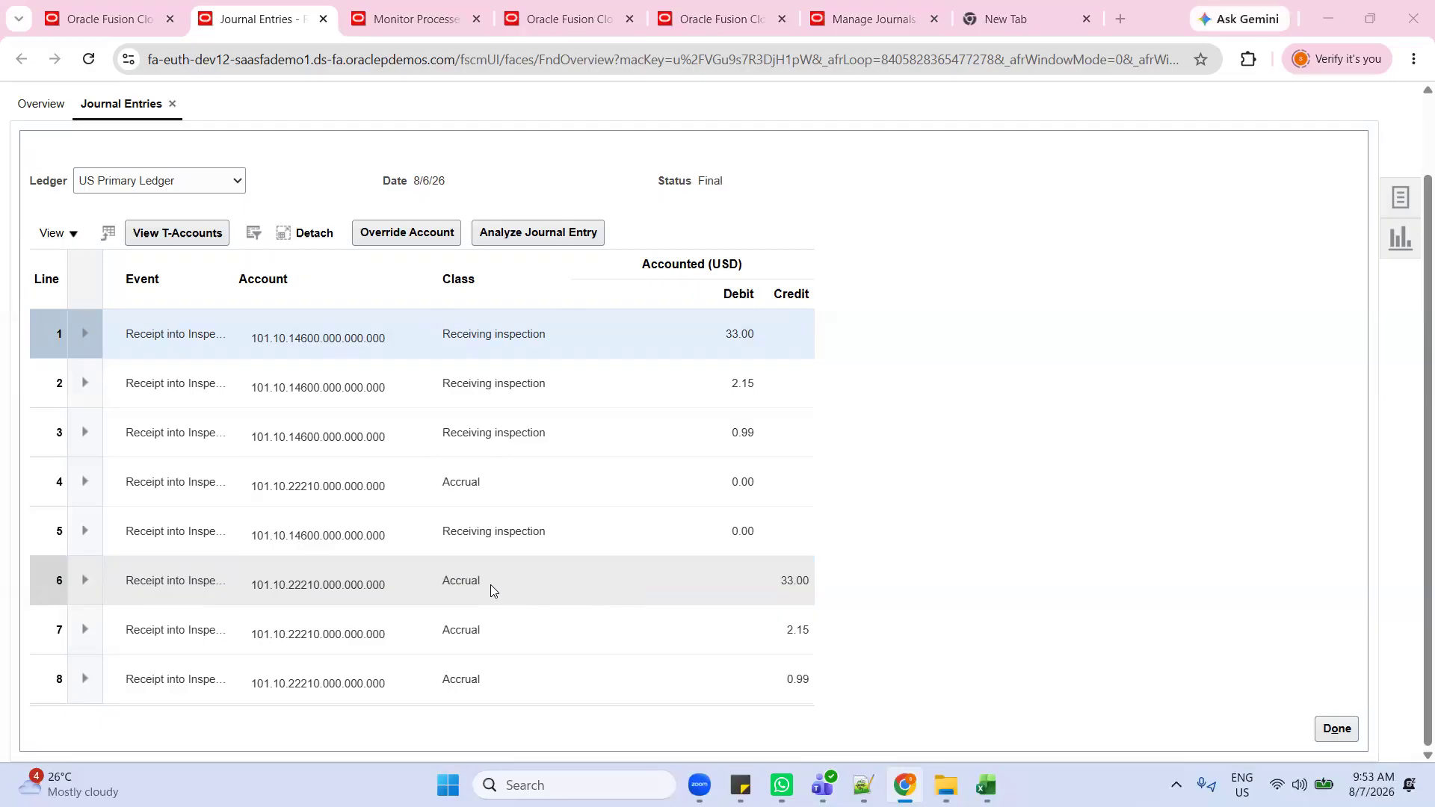
Step: Switch to Excel and review the Receiving and Deliver the Goods rows, including the latter's inventory valuation debit entry
{"action": "key", "text": "alt+Tab"}
{"action": "left_click", "coordinate": [83, 303]}
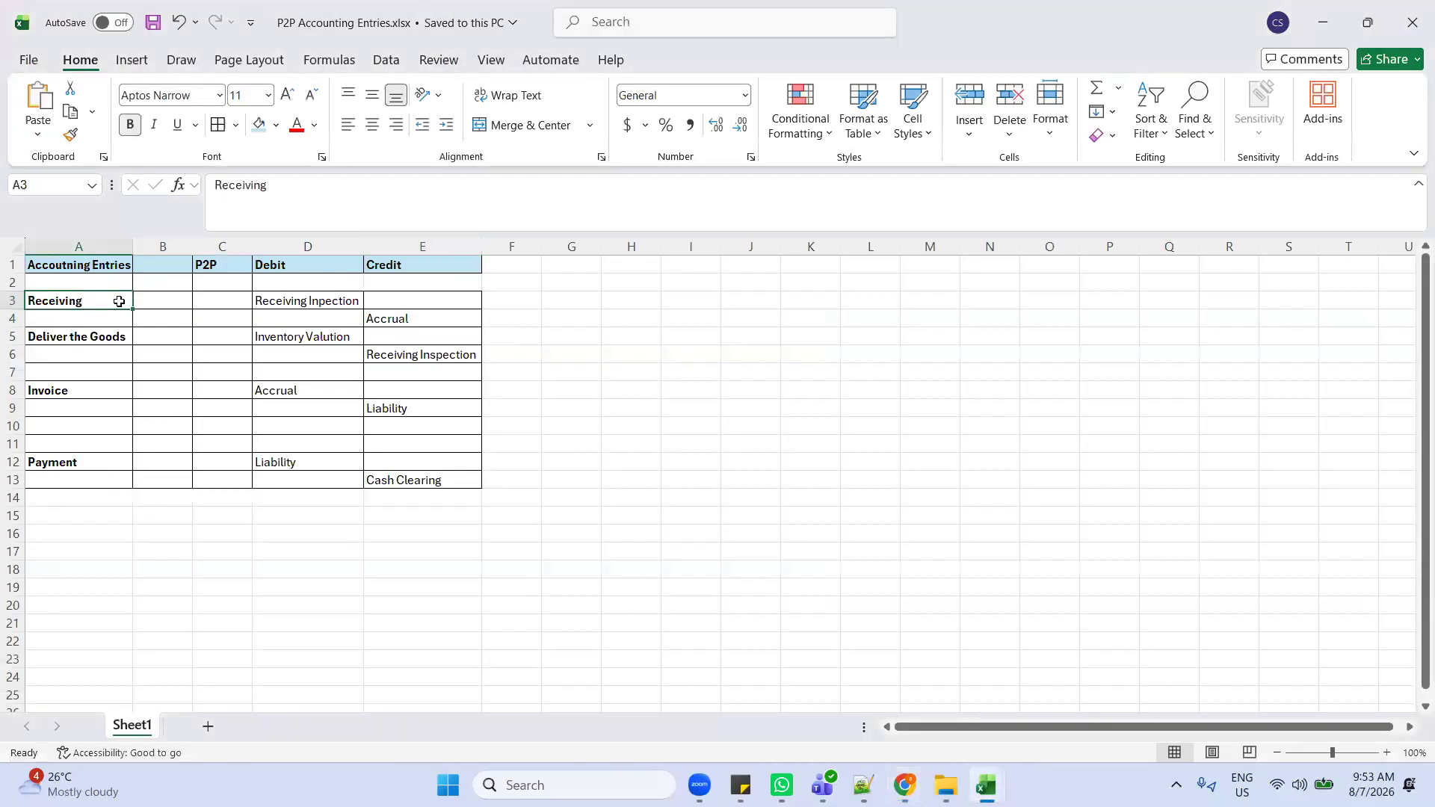
{"action": "left_click", "coordinate": [101, 338]}
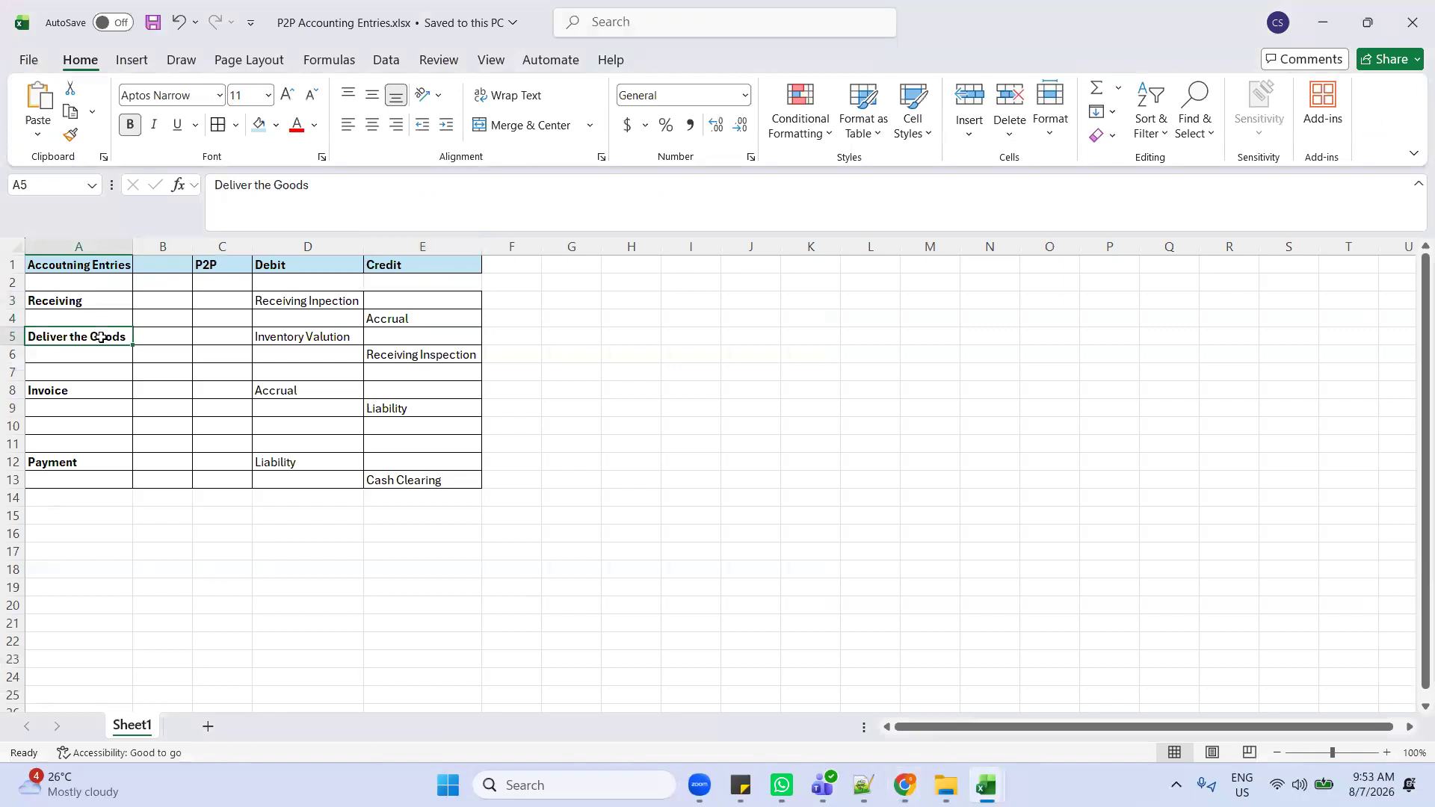
{"action": "left_click_drag", "start_coordinate": [288, 338], "coordinate": [288, 340]}
Step: Return to Oracle Fusion, close the journal entries, and go to the home page from Receipt Accounting Distributions
{"action": "key", "text": "alt+Tab"}
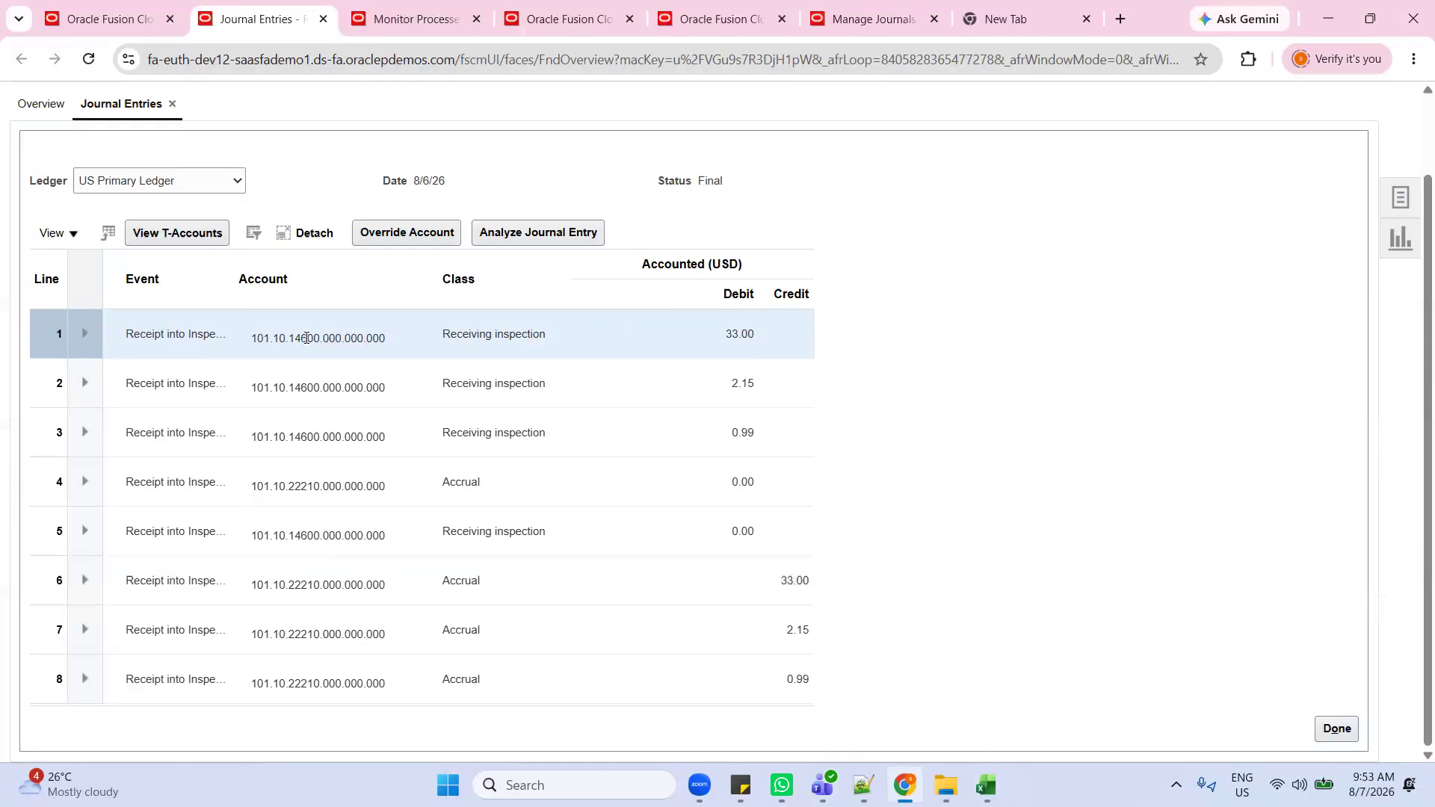
{"action": "left_click", "coordinate": [1337, 728]}
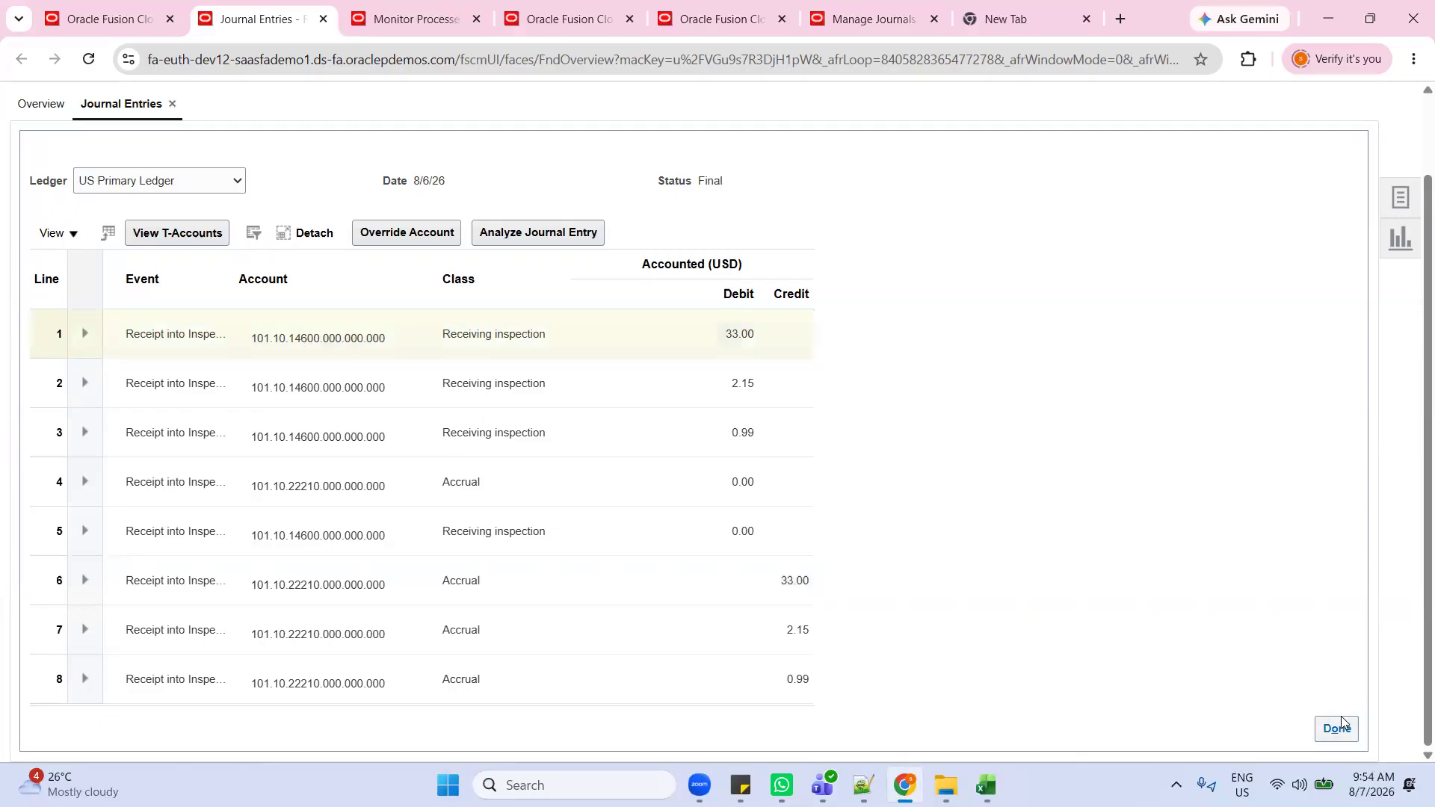
{"action": "left_click", "coordinate": [126, 15]}
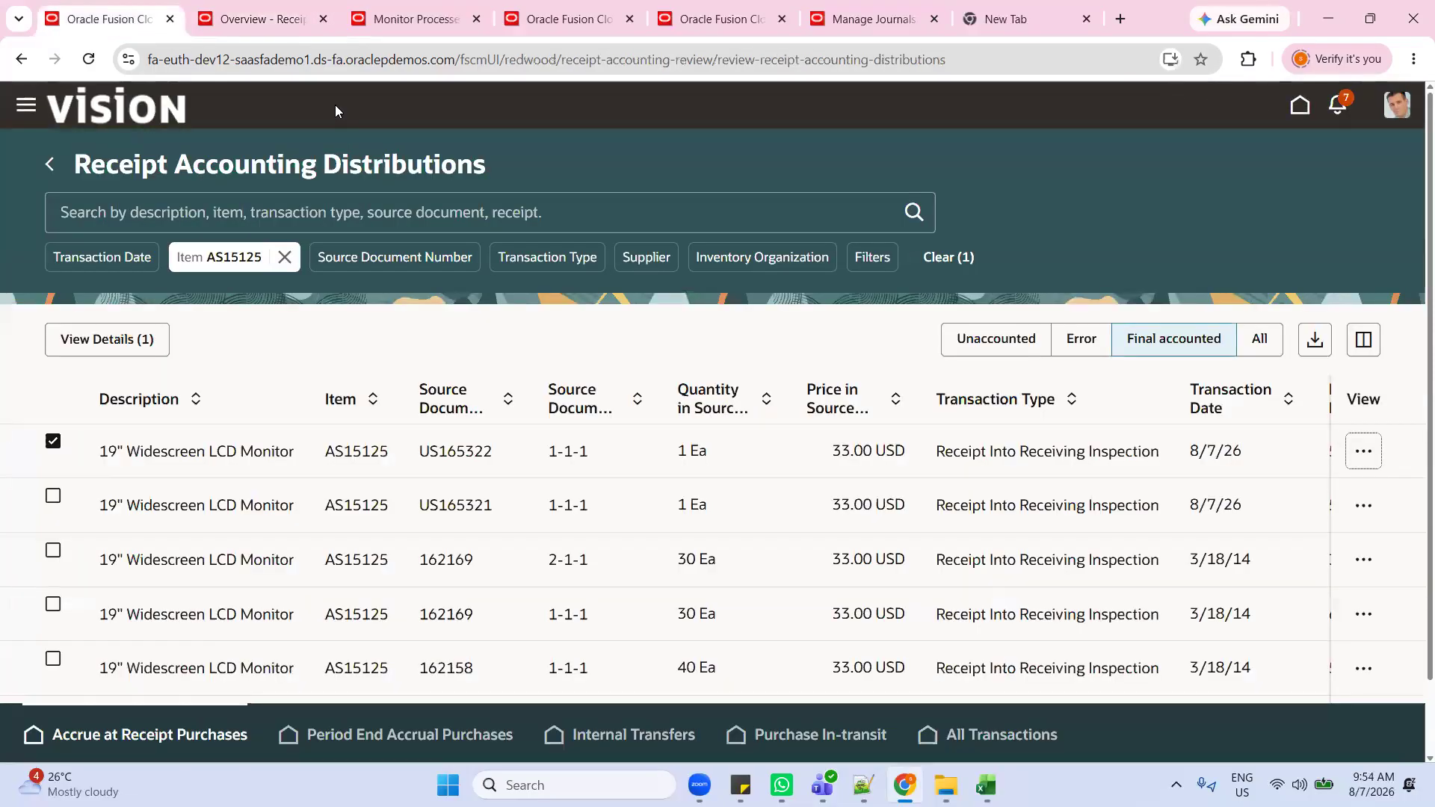
{"action": "left_click", "coordinate": [1301, 106]}
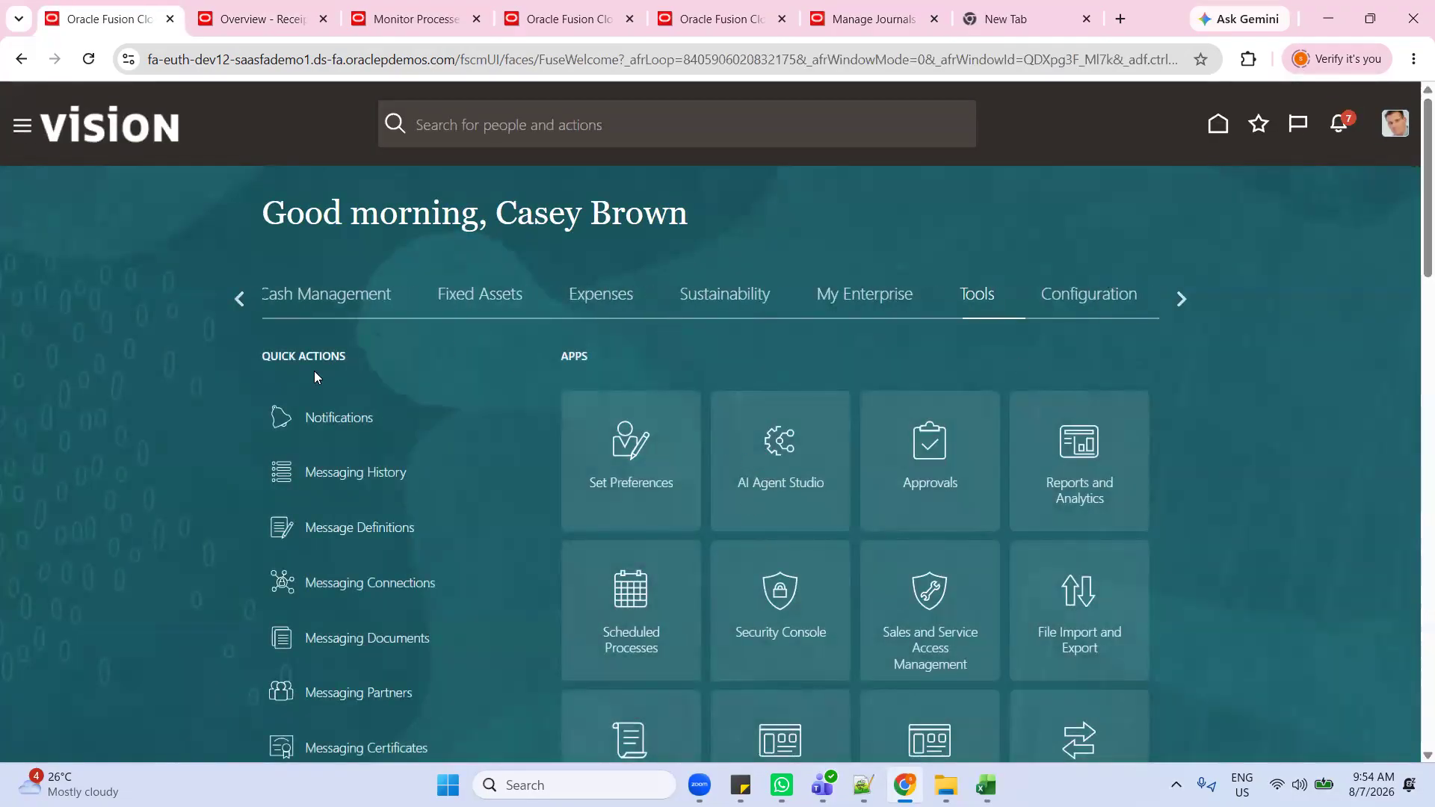
Step: Open the Cost Accounting app from the Supply Chain Execution group
{"action": "left_click", "coordinate": [249, 296]}
{"action": "left_click", "coordinate": [240, 298]}
{"action": "left_click", "coordinate": [718, 297]}
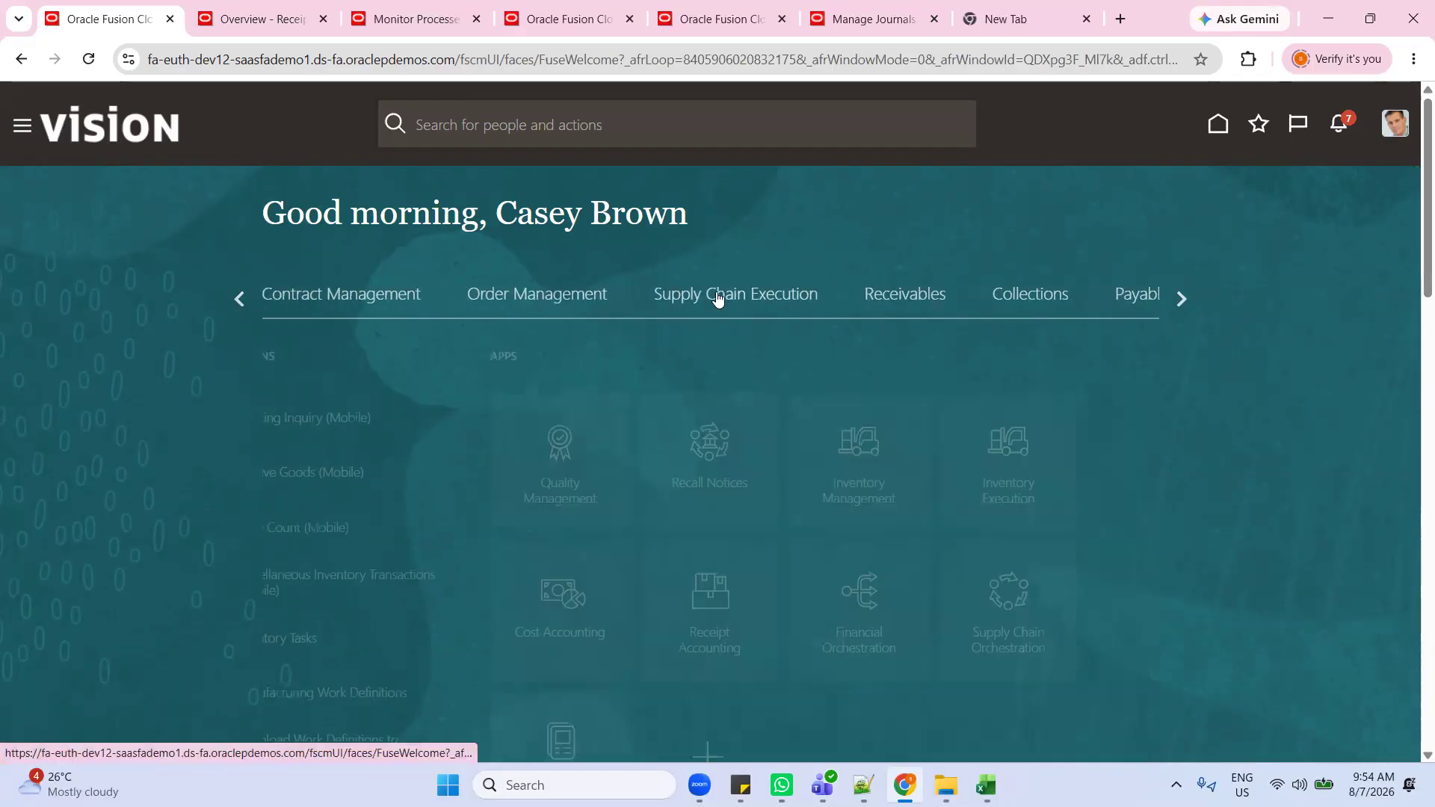
{"action": "scroll", "coordinate": [717, 299], "scroll_direction": "down", "scroll_amount": 1}
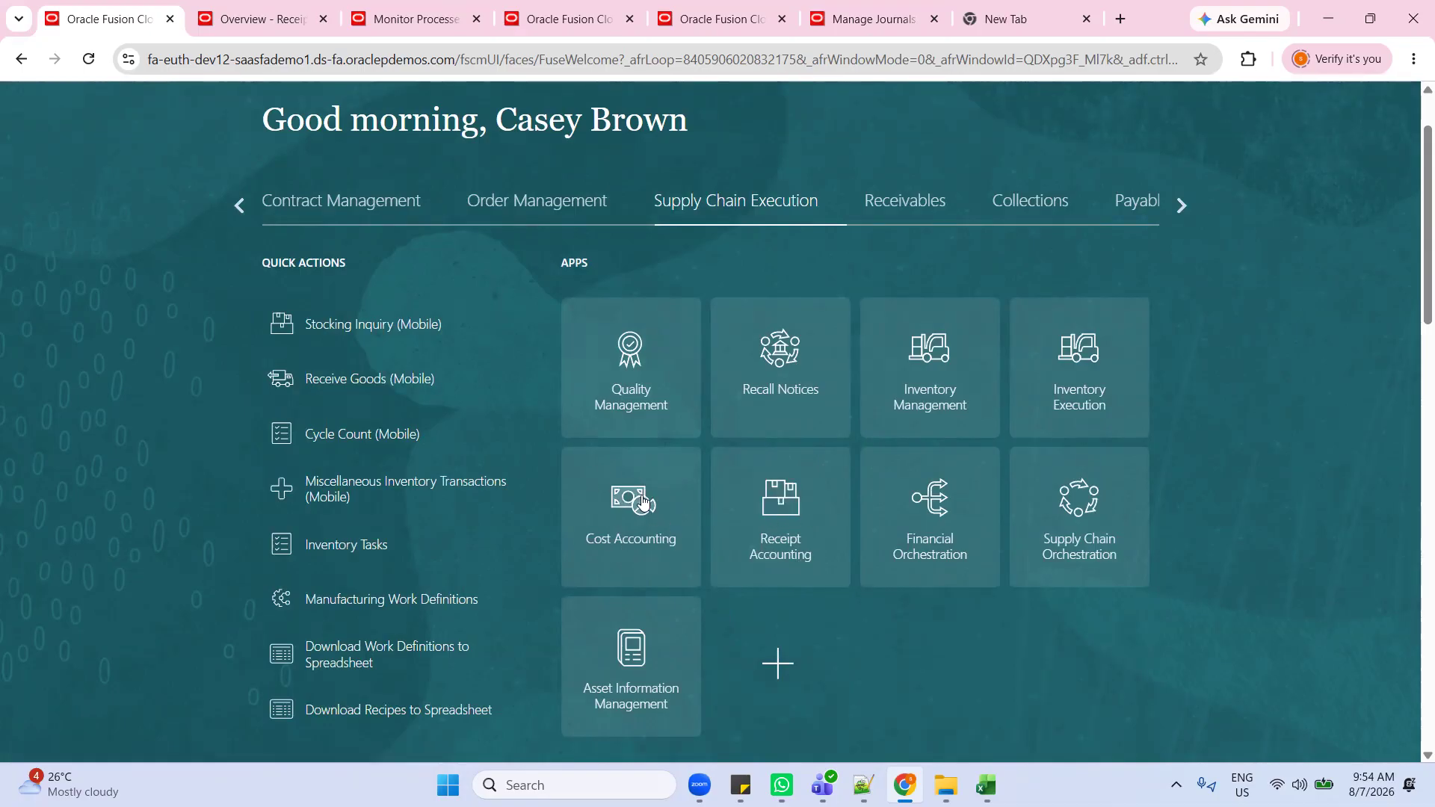
{"action": "left_click", "coordinate": [635, 541]}
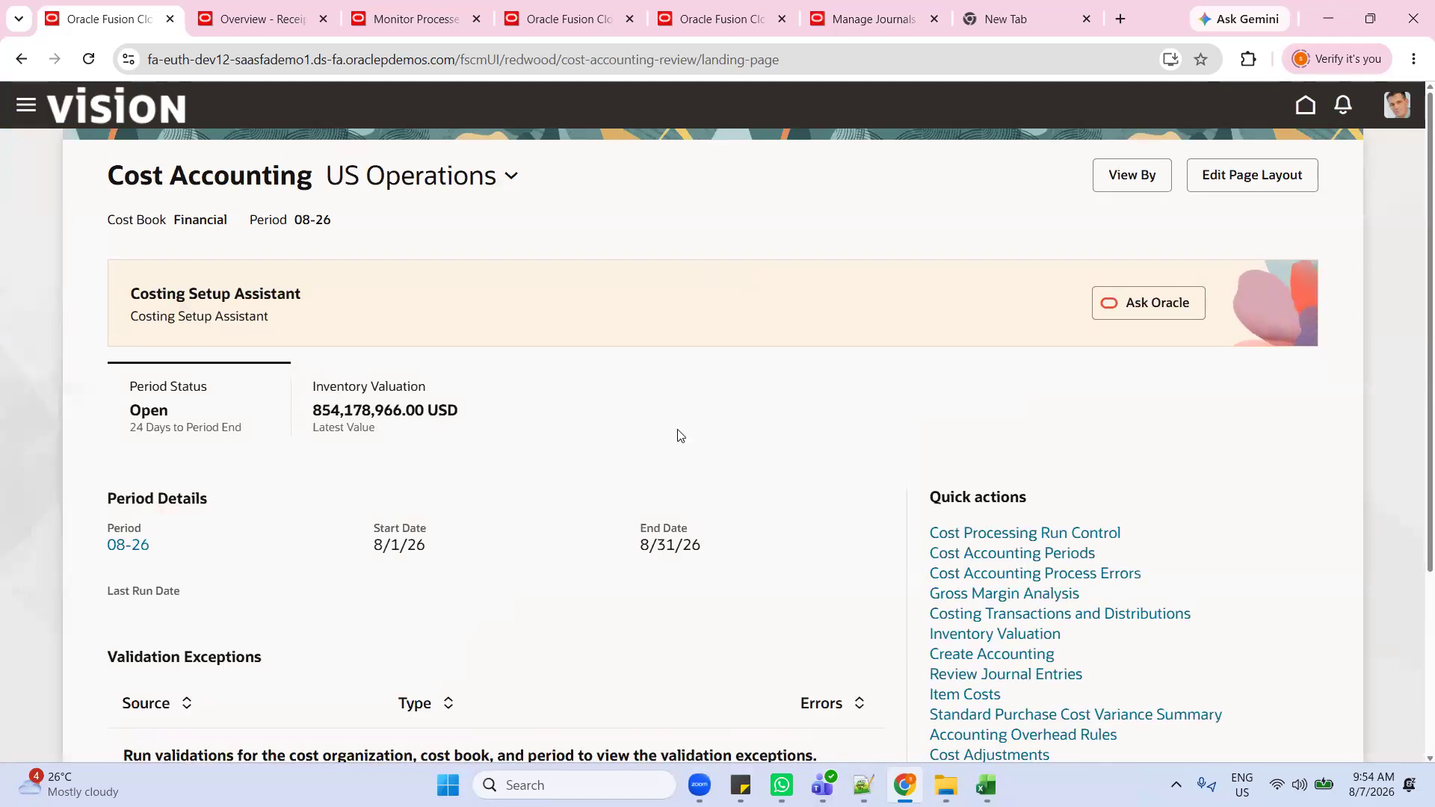
Step: Open Cost Processing Run Control and run the TEST run control for US Operations - Financial
{"action": "scroll", "coordinate": [1073, 505], "scroll_direction": "down", "scroll_amount": 1}
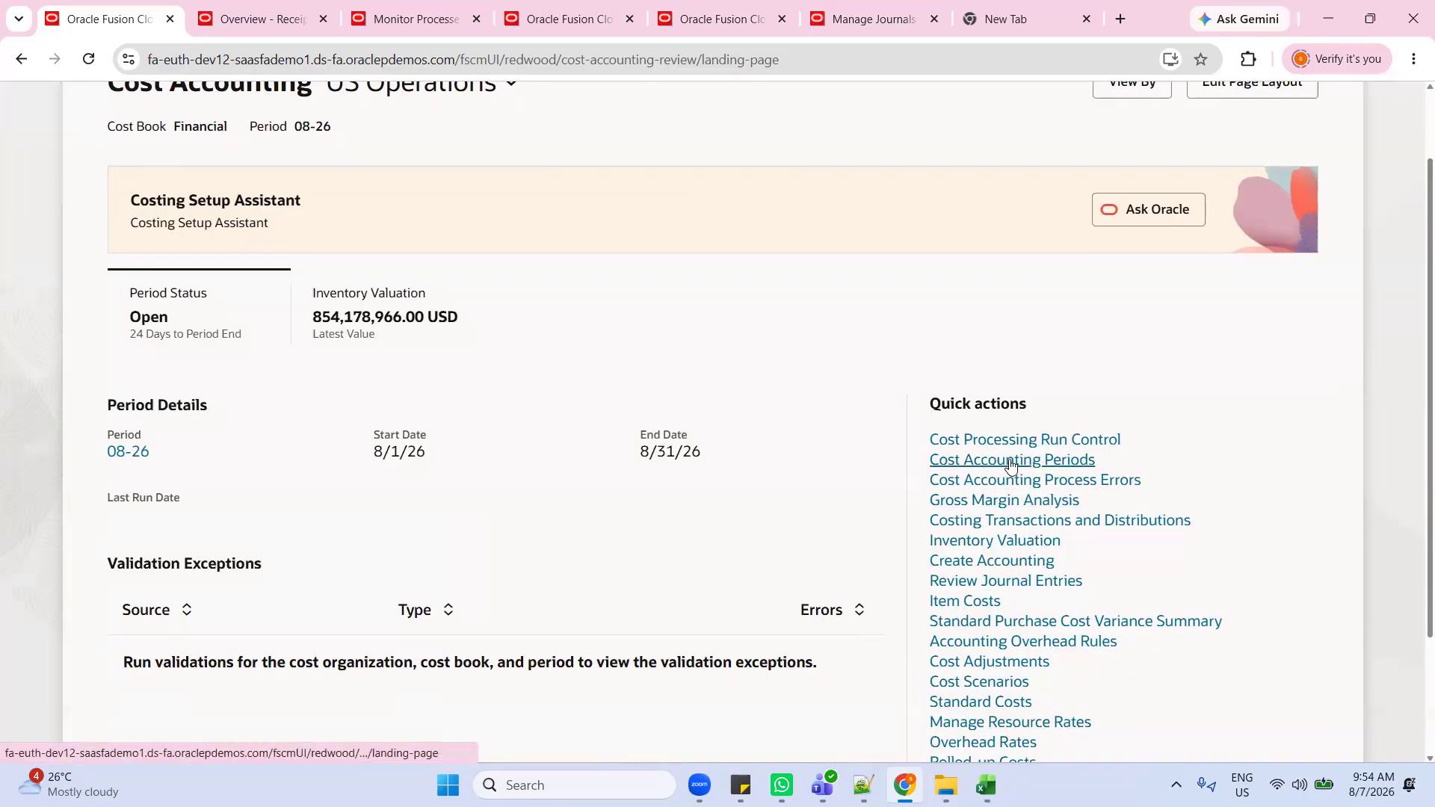
{"action": "scroll", "coordinate": [1009, 465], "scroll_direction": "down", "scroll_amount": 2}
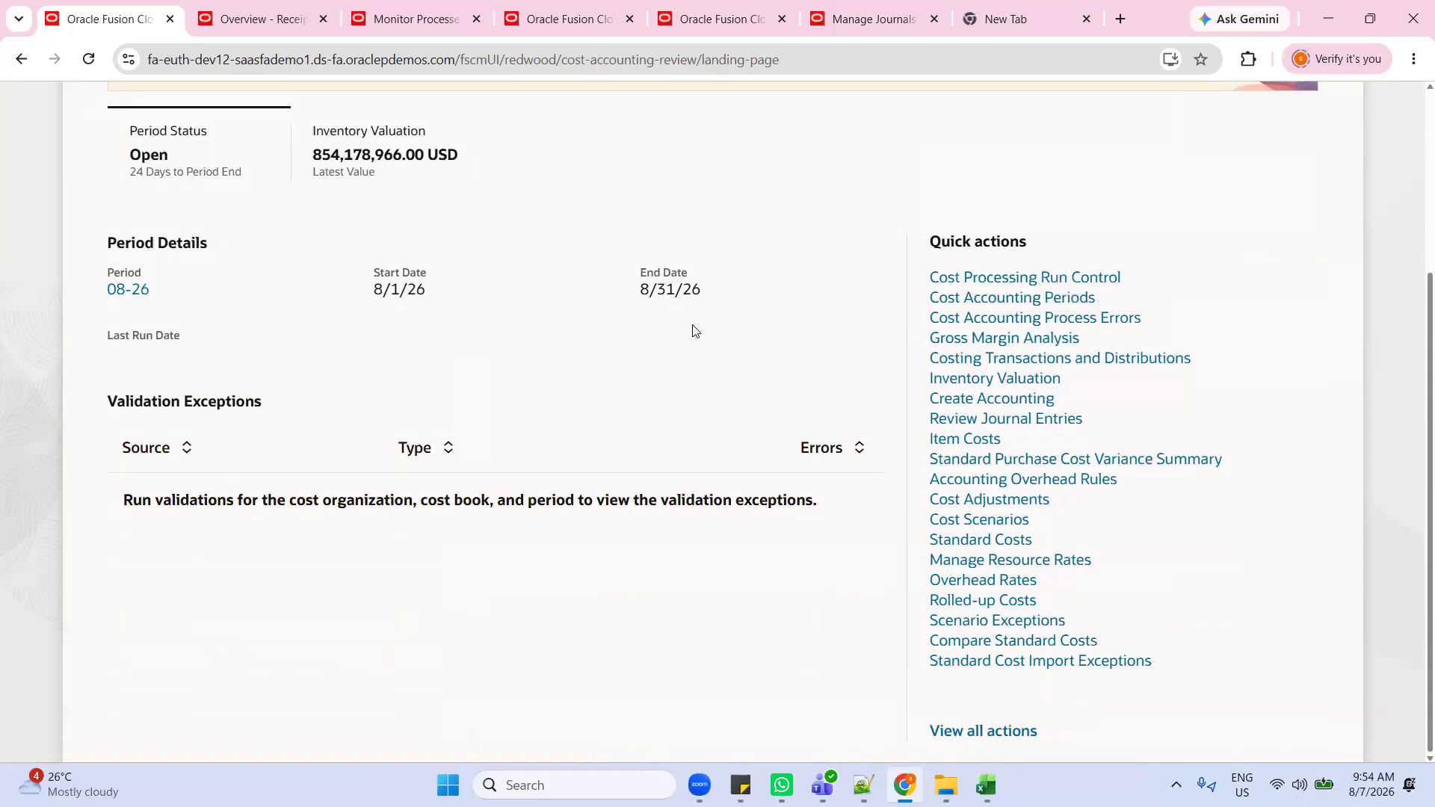
{"action": "left_click", "coordinate": [987, 278]}
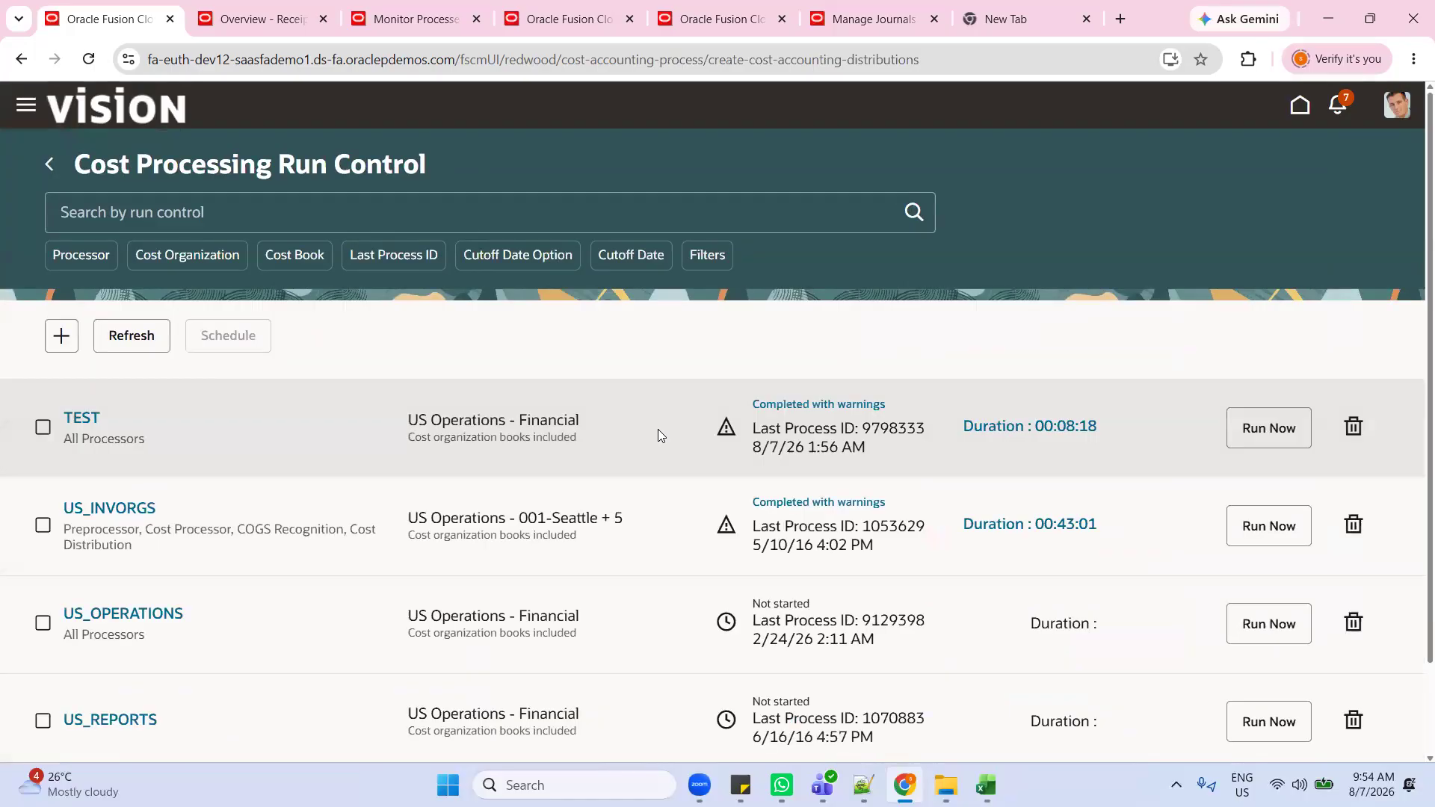
{"action": "left_click", "coordinate": [42, 428]}
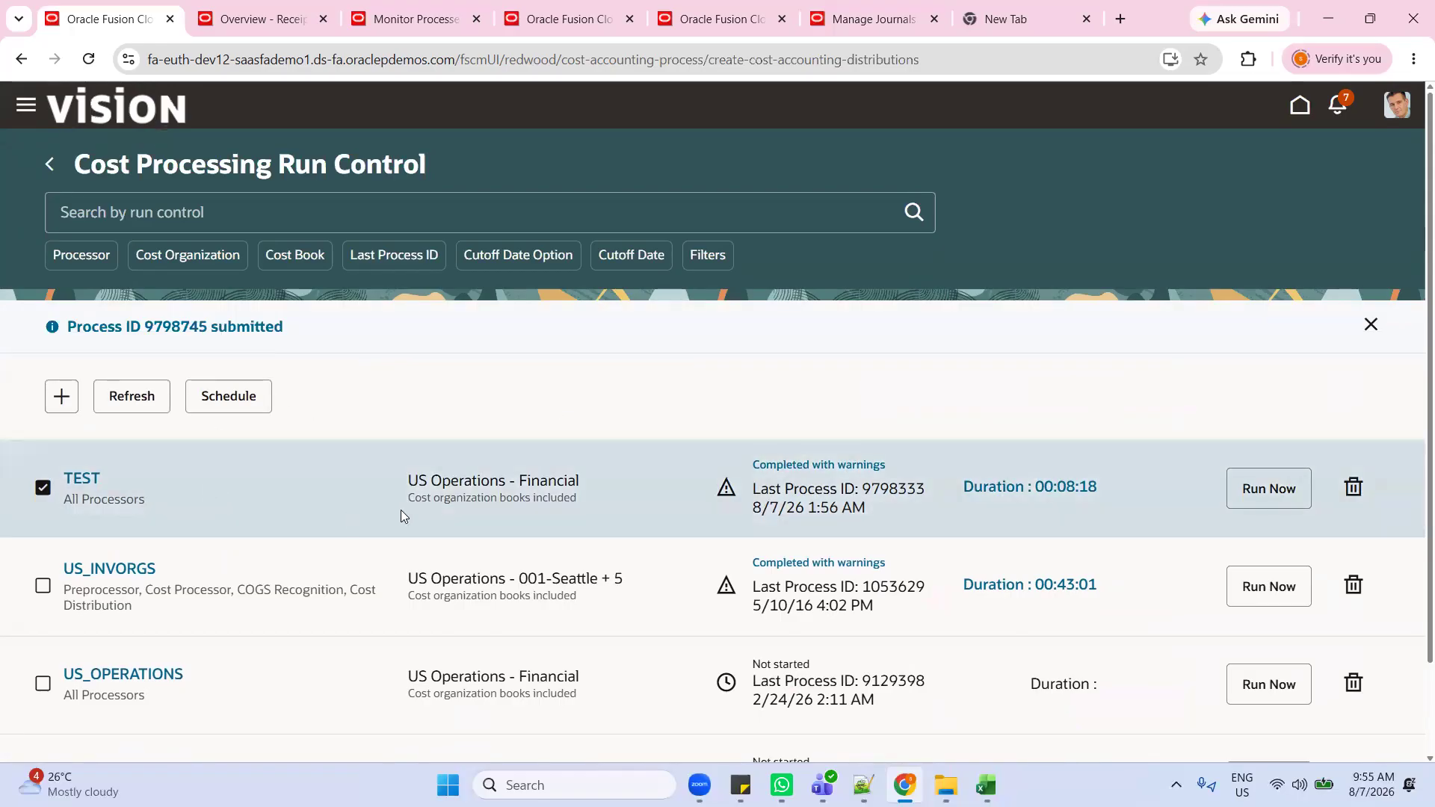
Step: Leave the Receipt Accounting overview for the home page and open Scheduled Processes from the Tools group
{"action": "left_click", "coordinate": [232, 19]}
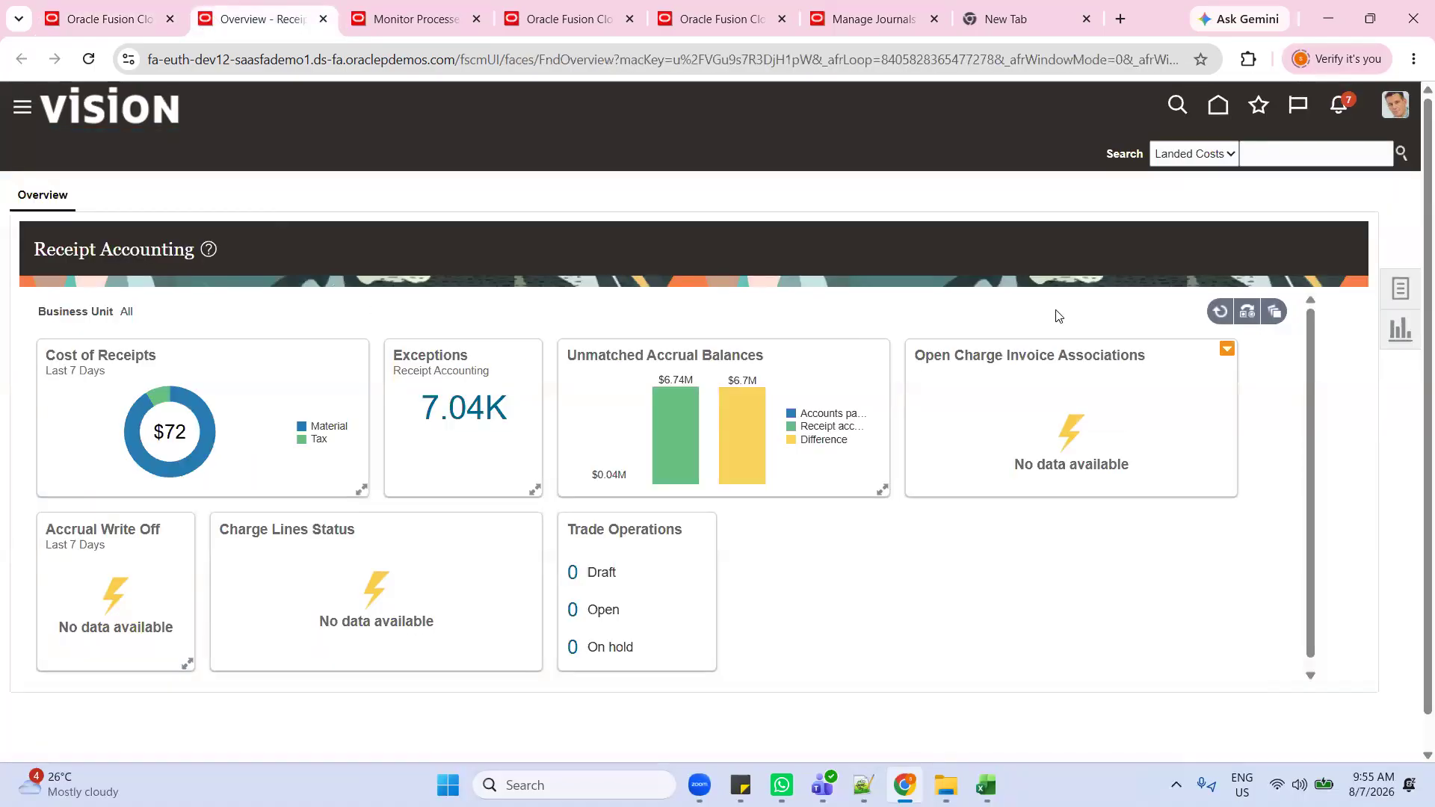
{"action": "left_click", "coordinate": [1219, 105]}
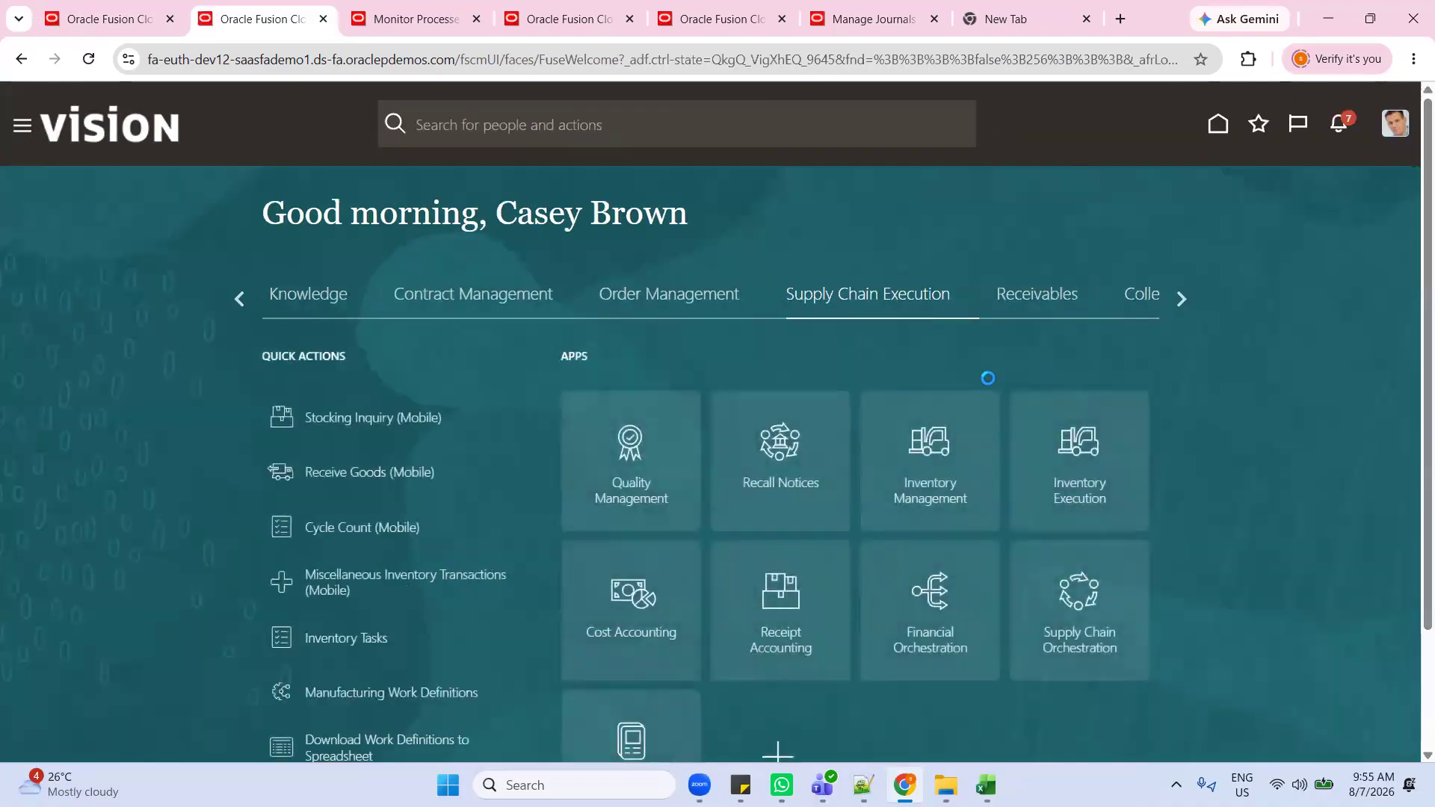
{"action": "left_click", "coordinate": [1180, 299]}
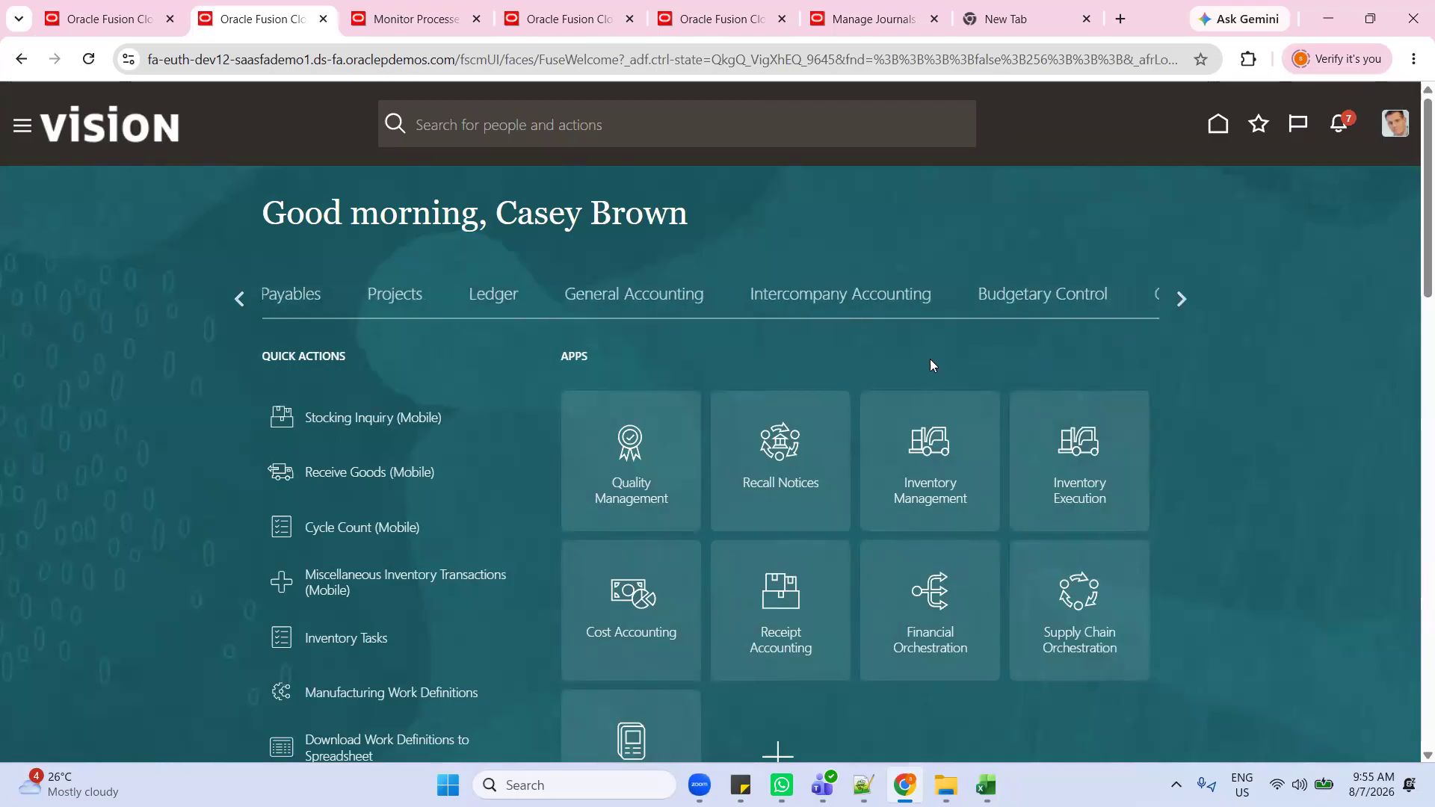
{"action": "left_click", "coordinate": [1170, 298]}
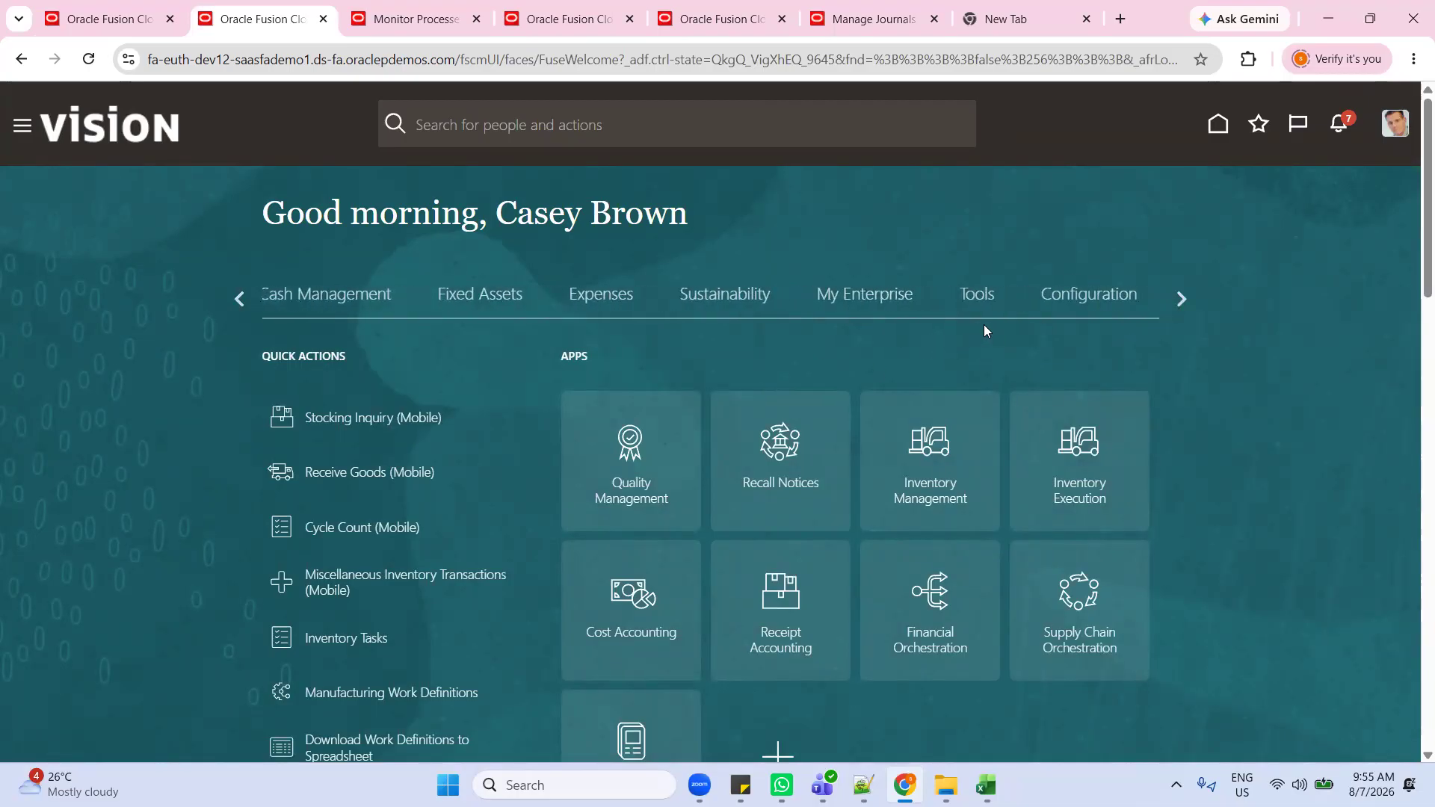
{"action": "left_click", "coordinate": [977, 293]}
{"action": "scroll", "coordinate": [933, 507], "scroll_direction": "down", "scroll_amount": 1}
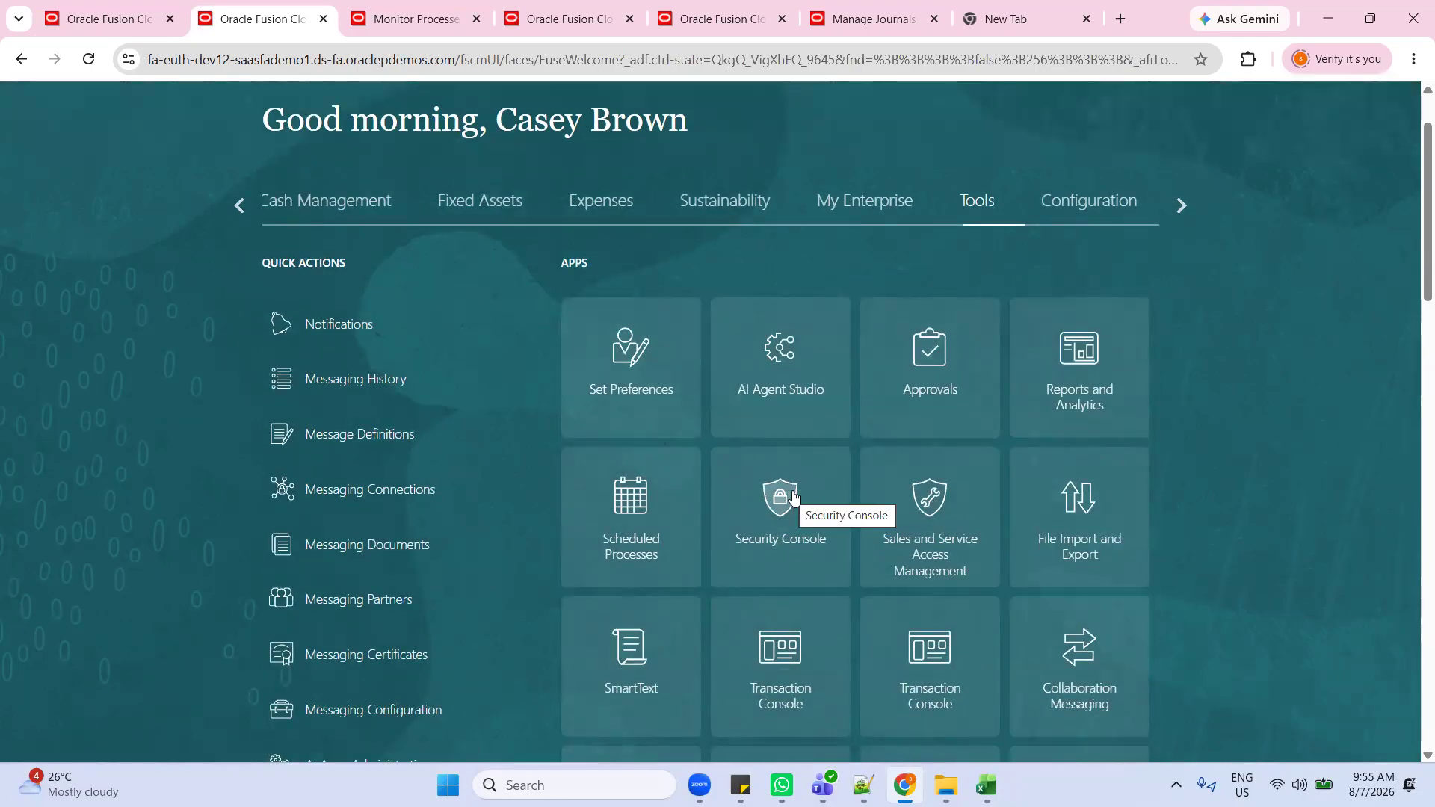
{"action": "scroll", "coordinate": [964, 329], "scroll_direction": "down", "scroll_amount": 2}
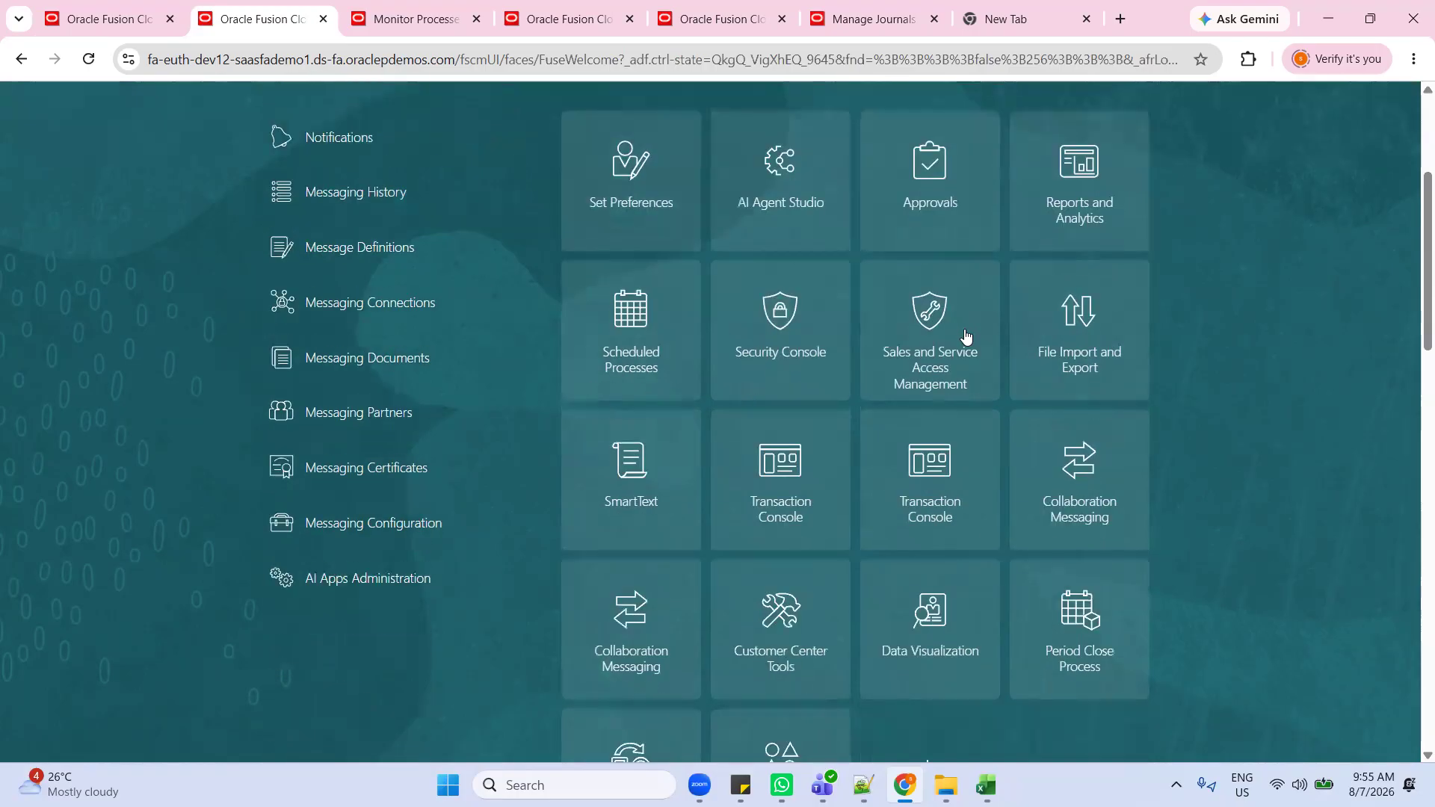
{"action": "scroll", "coordinate": [971, 379], "scroll_direction": "up", "scroll_amount": 2}
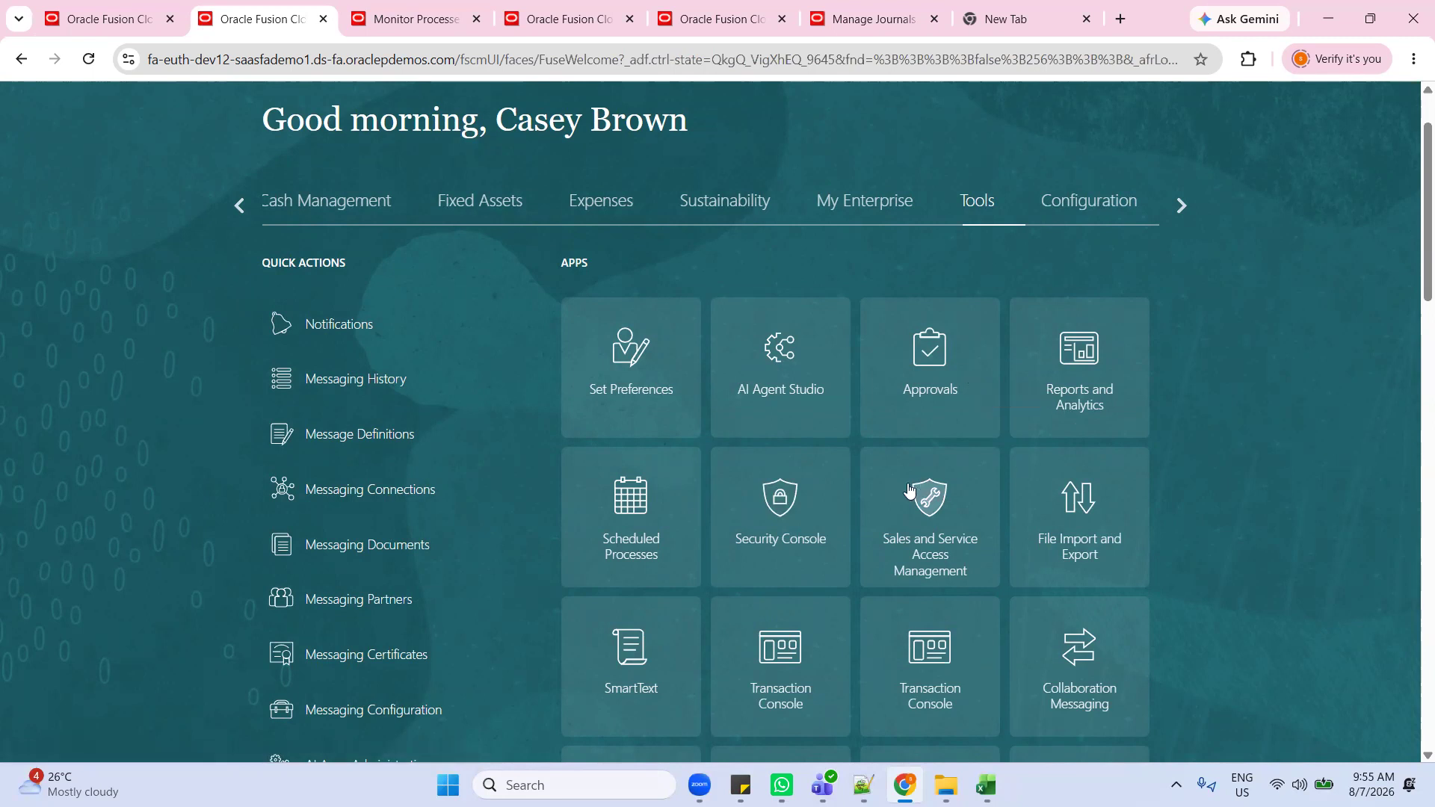
{"action": "scroll", "coordinate": [954, 410], "scroll_direction": "down", "scroll_amount": 3}
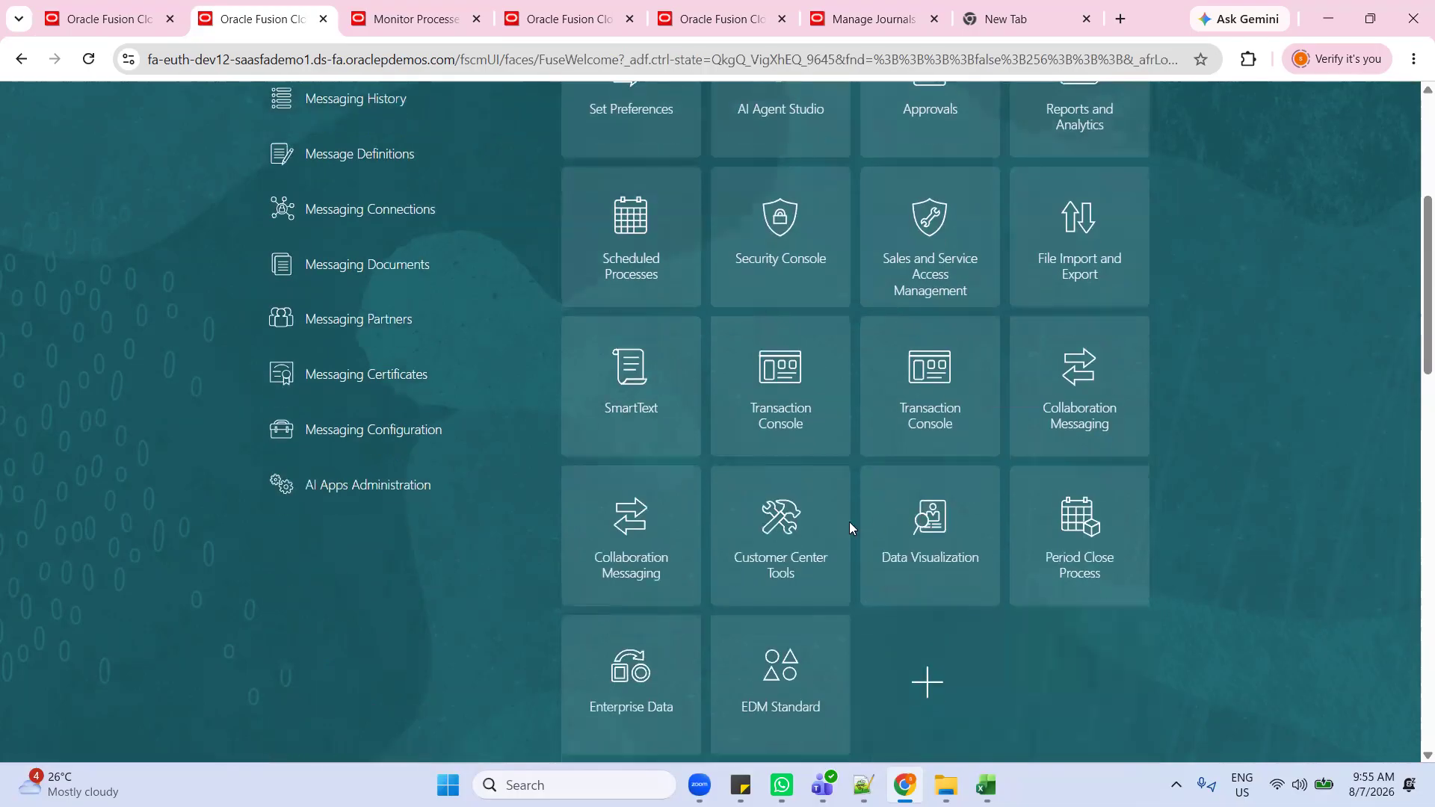
{"action": "scroll", "coordinate": [953, 476], "scroll_direction": "up", "scroll_amount": 2}
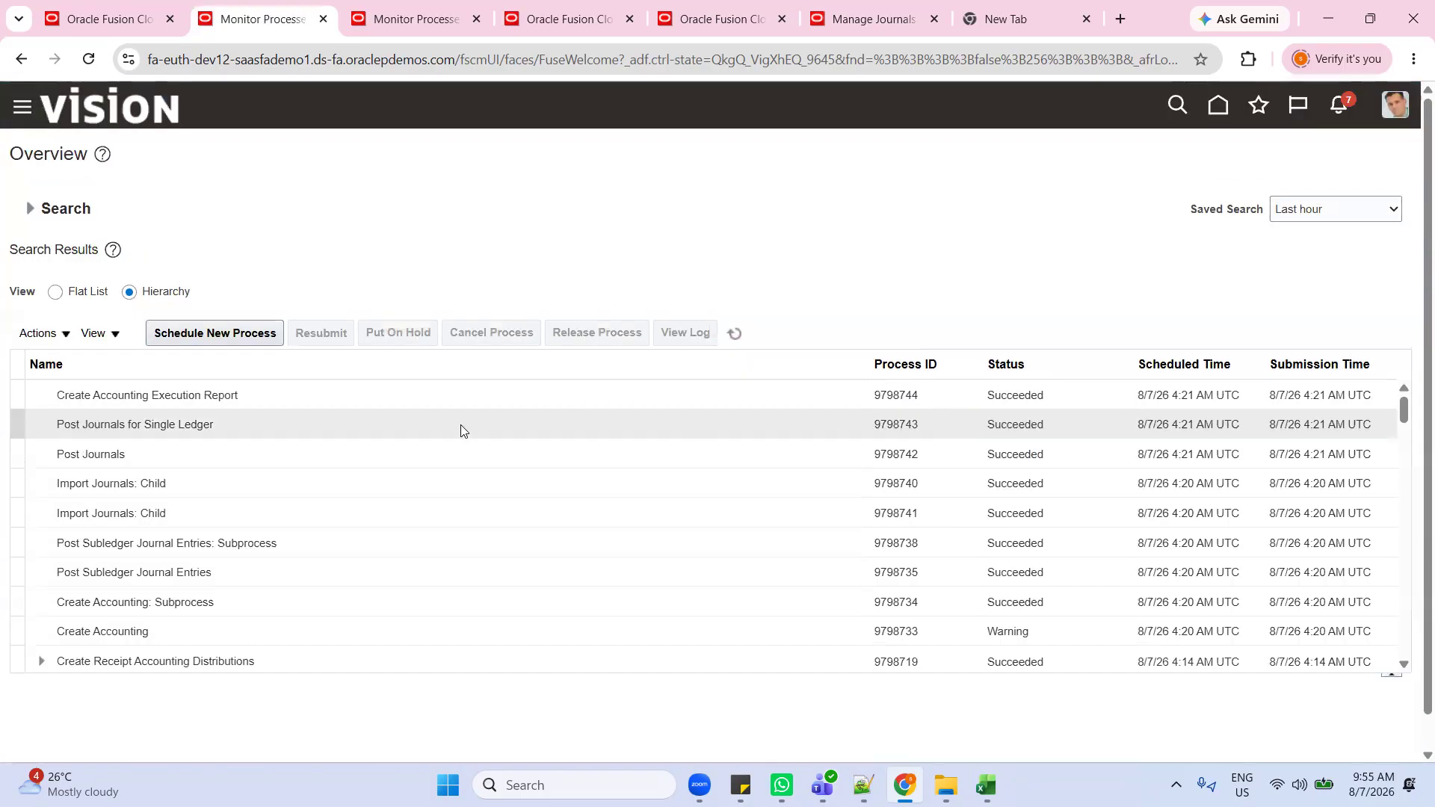
Step: Select the Create Cost Accounting Distributions process and refresh the process list to check its status
{"action": "left_click", "coordinate": [590, 458]}
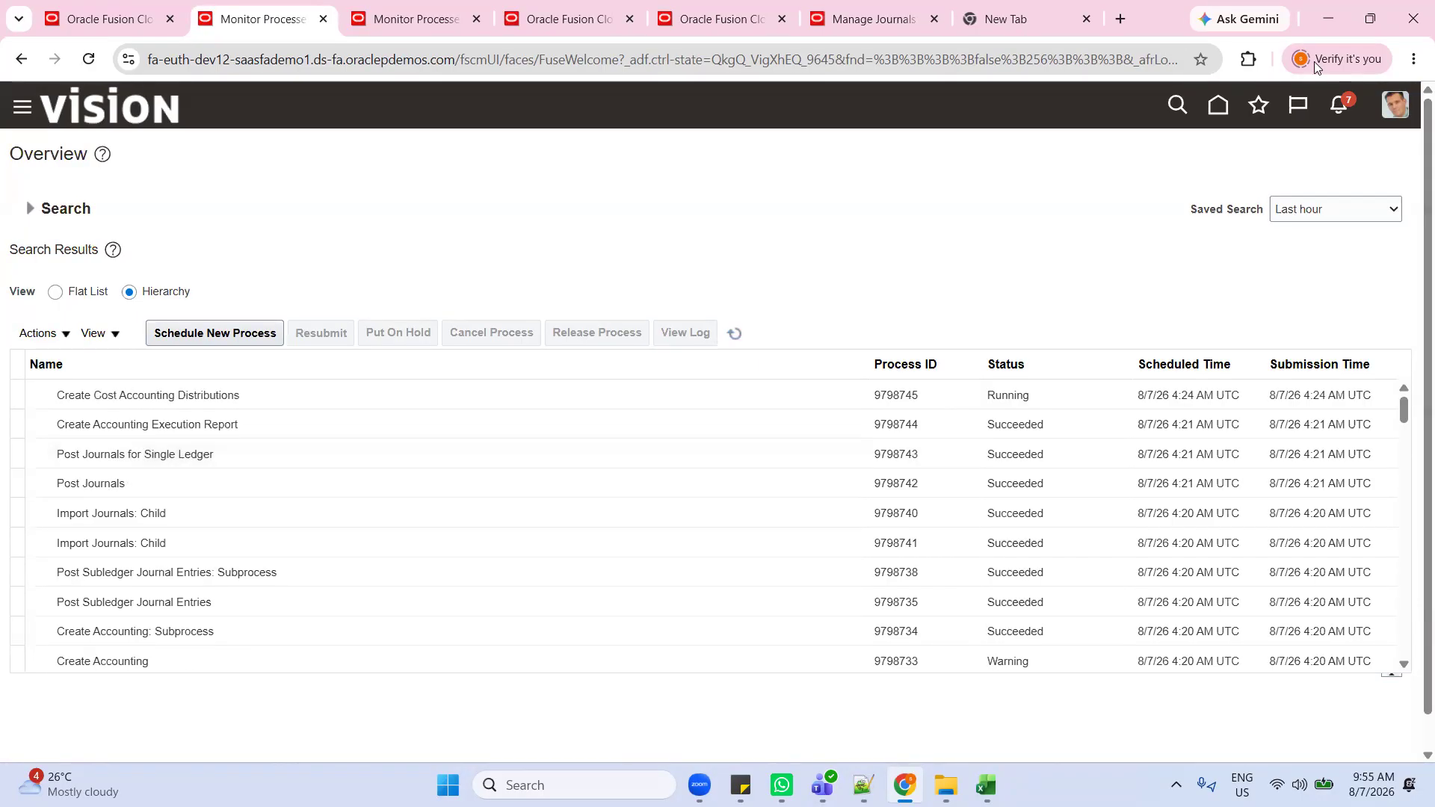
{"action": "left_click", "coordinate": [328, 390]}
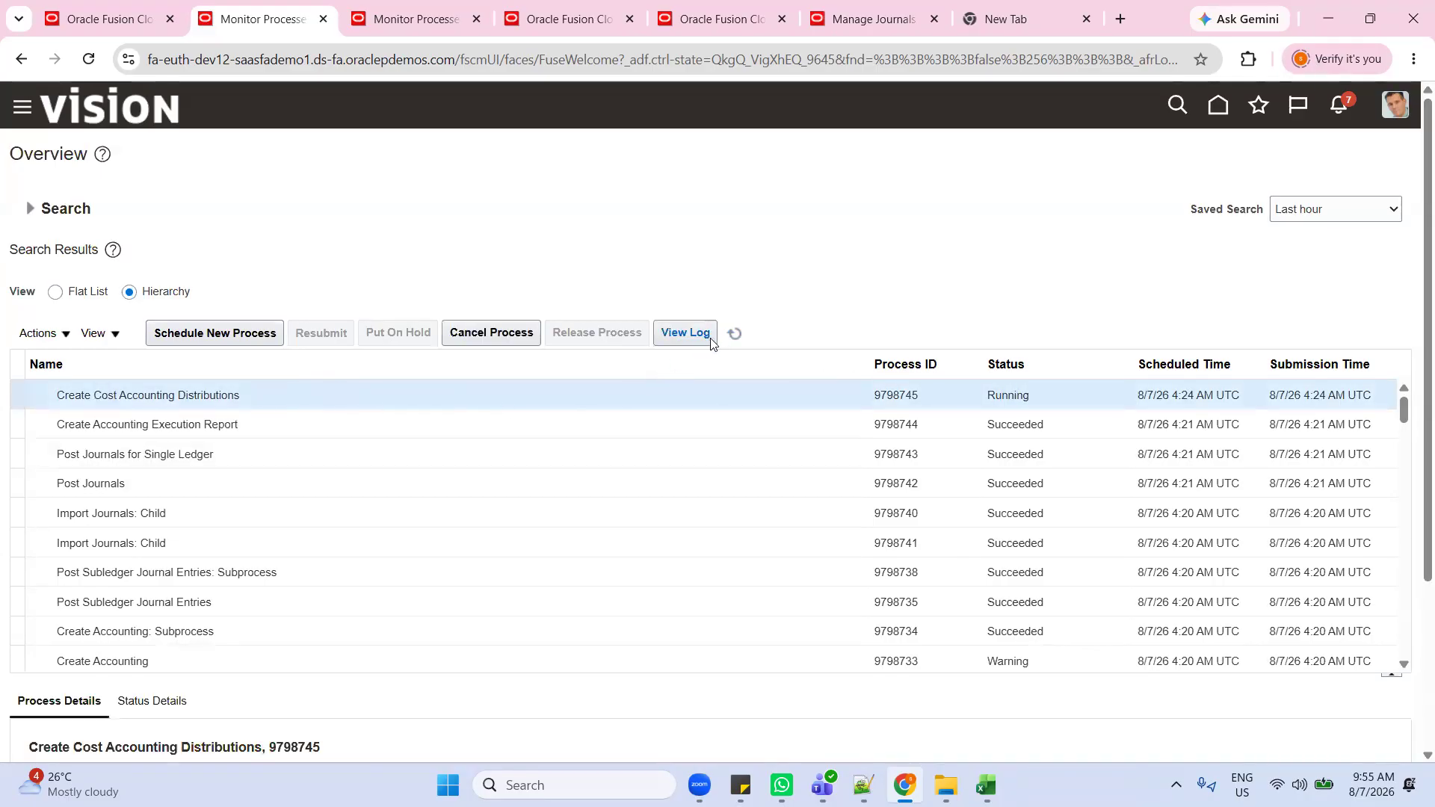
{"action": "left_click", "coordinate": [735, 332]}
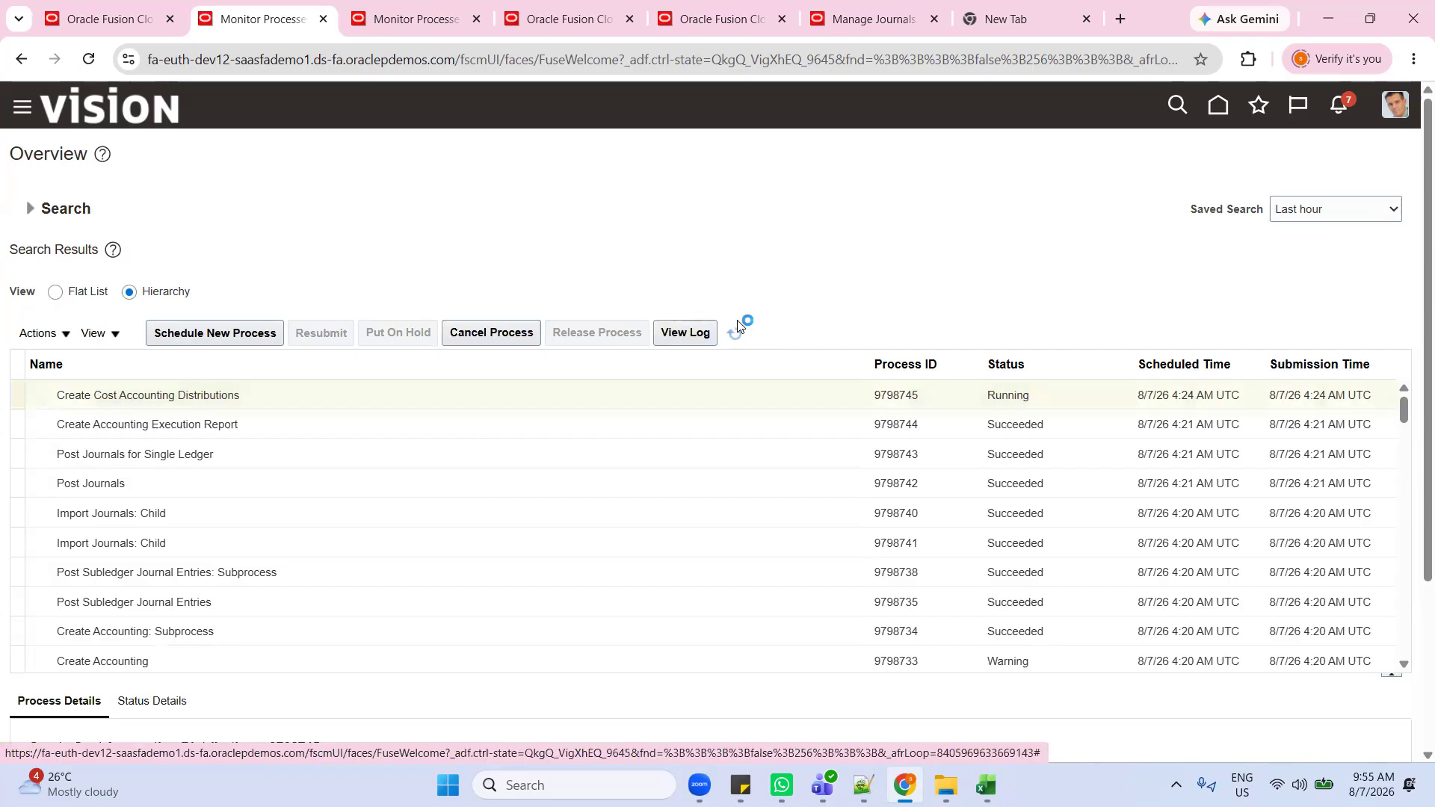
Step: Switch to Excel to review the Receiving Inspection credit under Deliver the Goods, and return to Oracle Fusion's scheduled processes
{"action": "key", "text": "alt+Tab"}
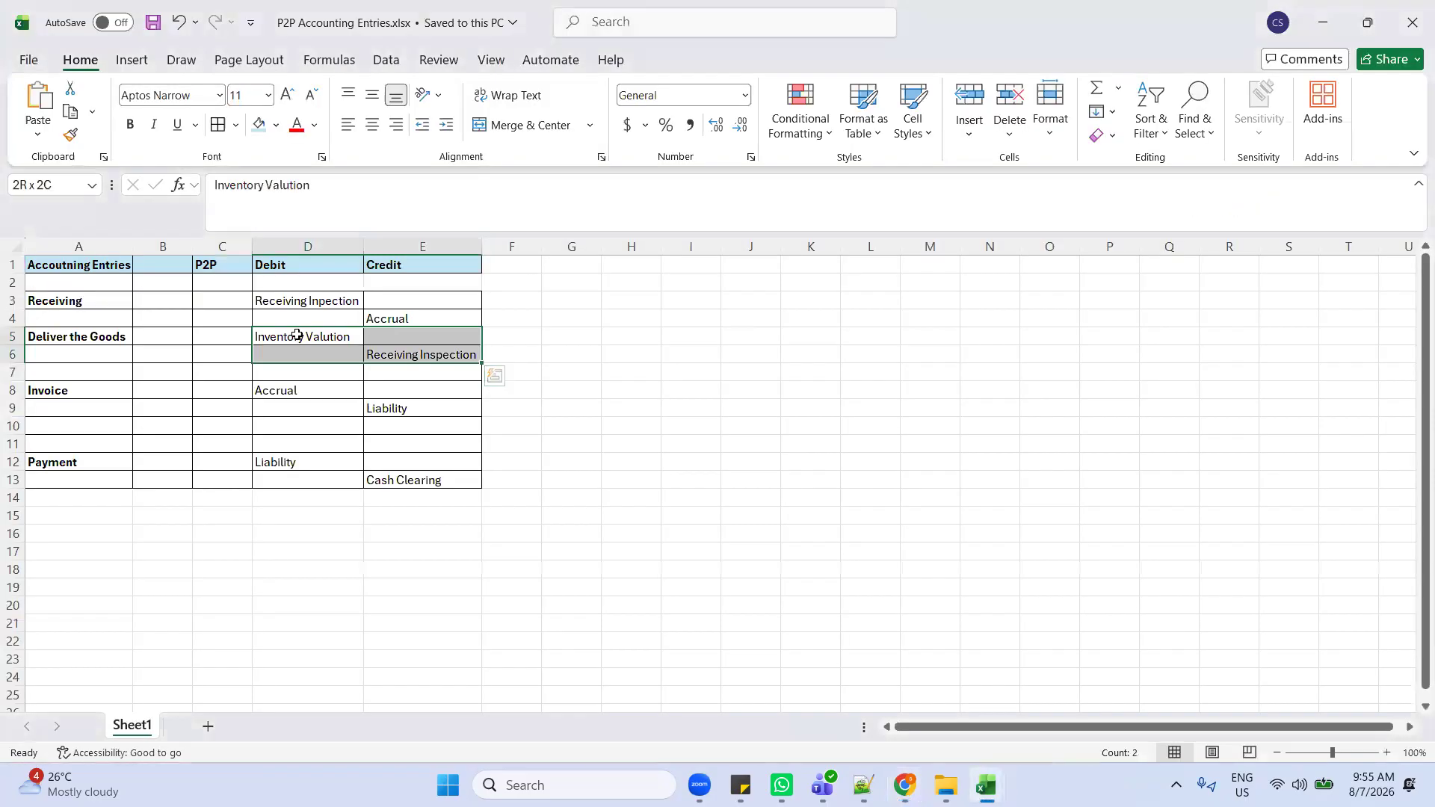
{"action": "left_click", "coordinate": [390, 353]}
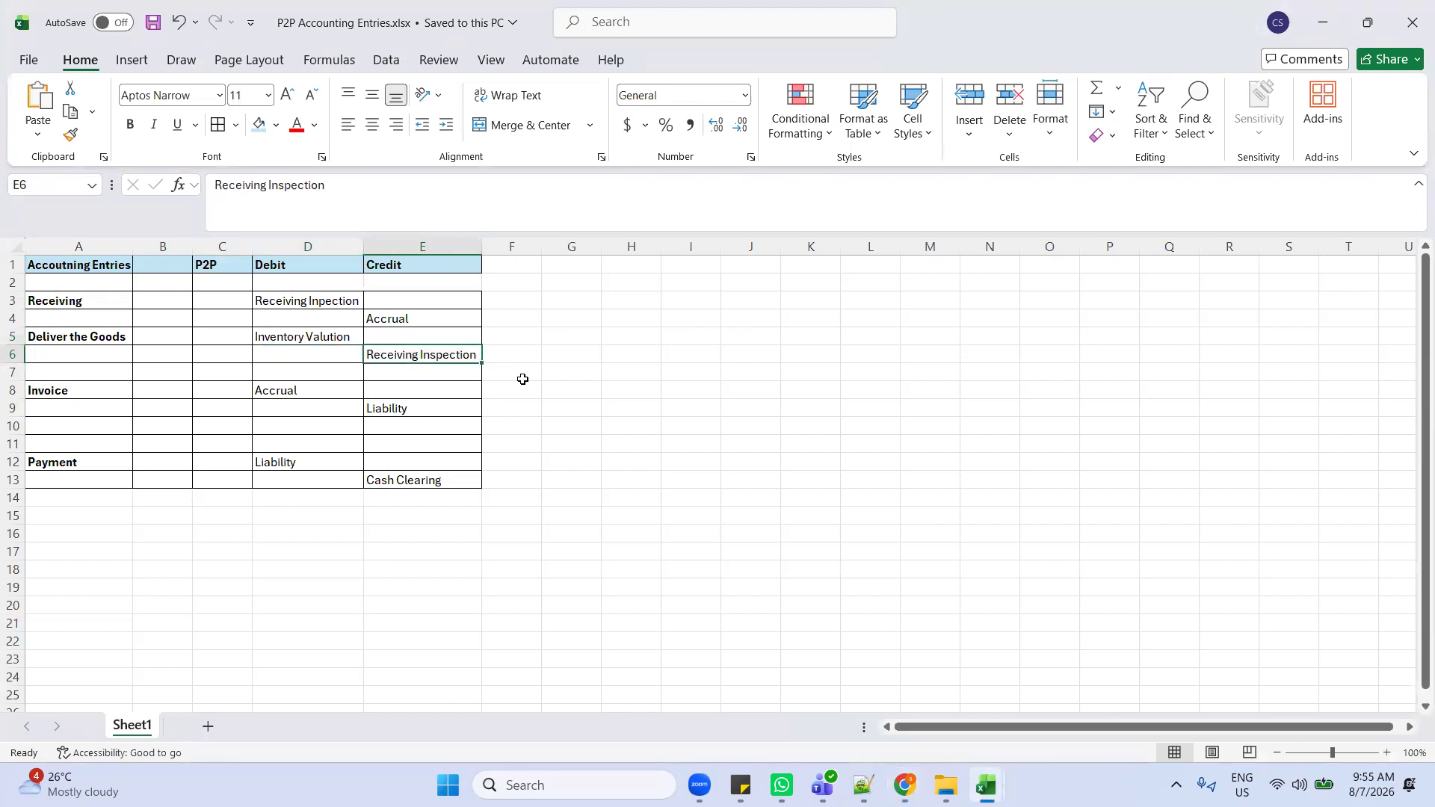
{"action": "key", "text": "alt+Tab"}
Step: Monitor the Create Cost Accounting Distributions process by refreshing the scheduled process list until it finishes running
{"action": "left_click", "coordinate": [735, 334]}
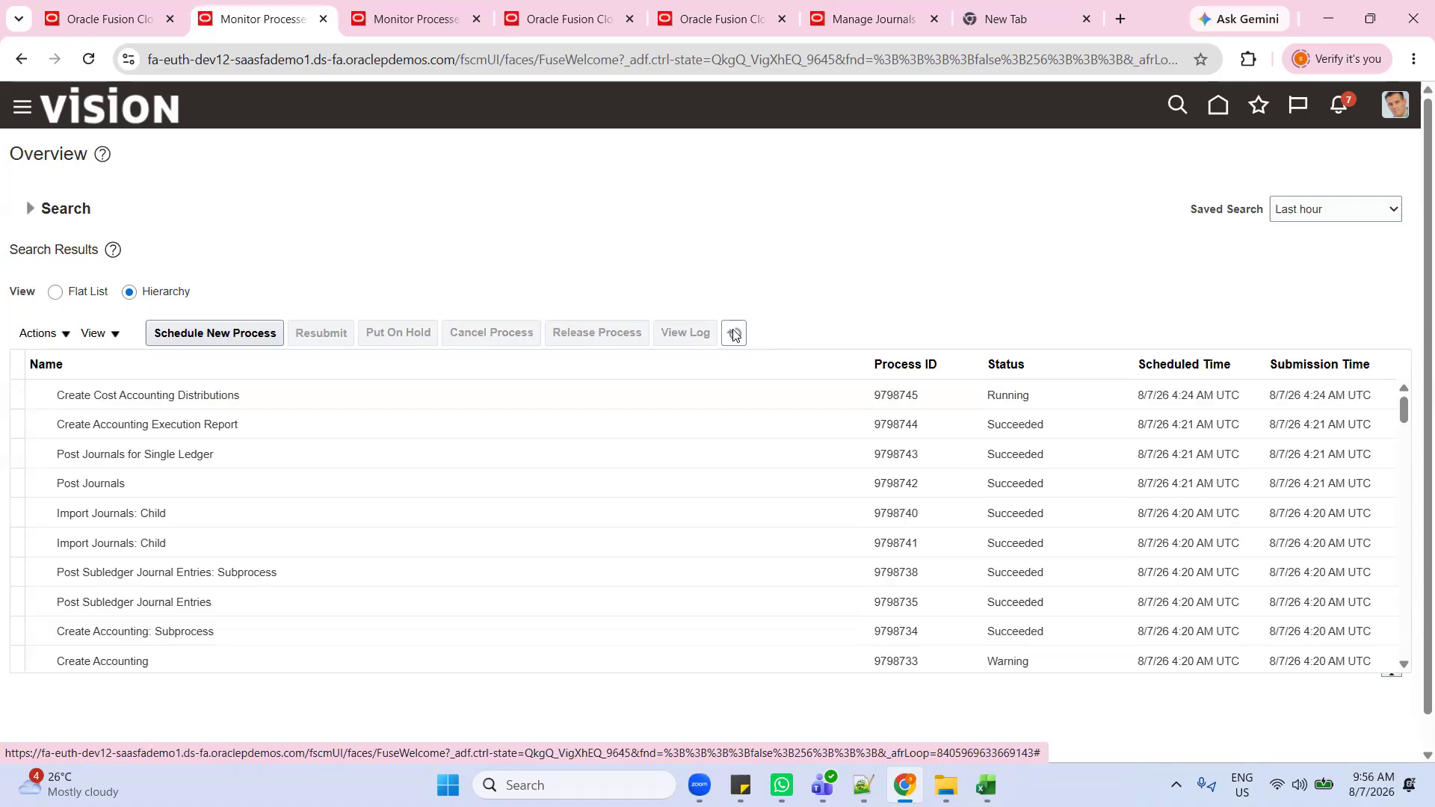
{"action": "left_click", "coordinate": [734, 334]}
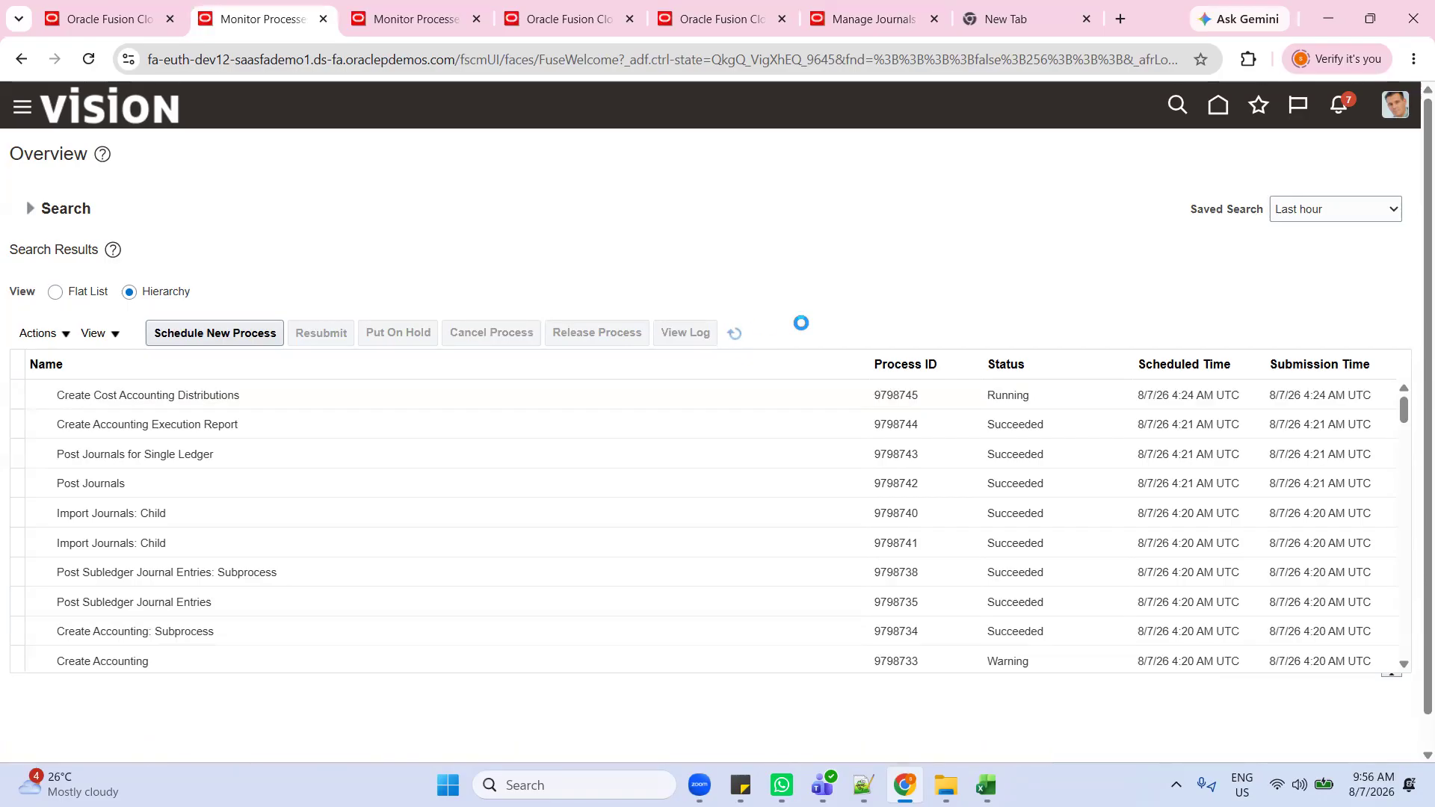
{"action": "left_click", "coordinate": [734, 336]}
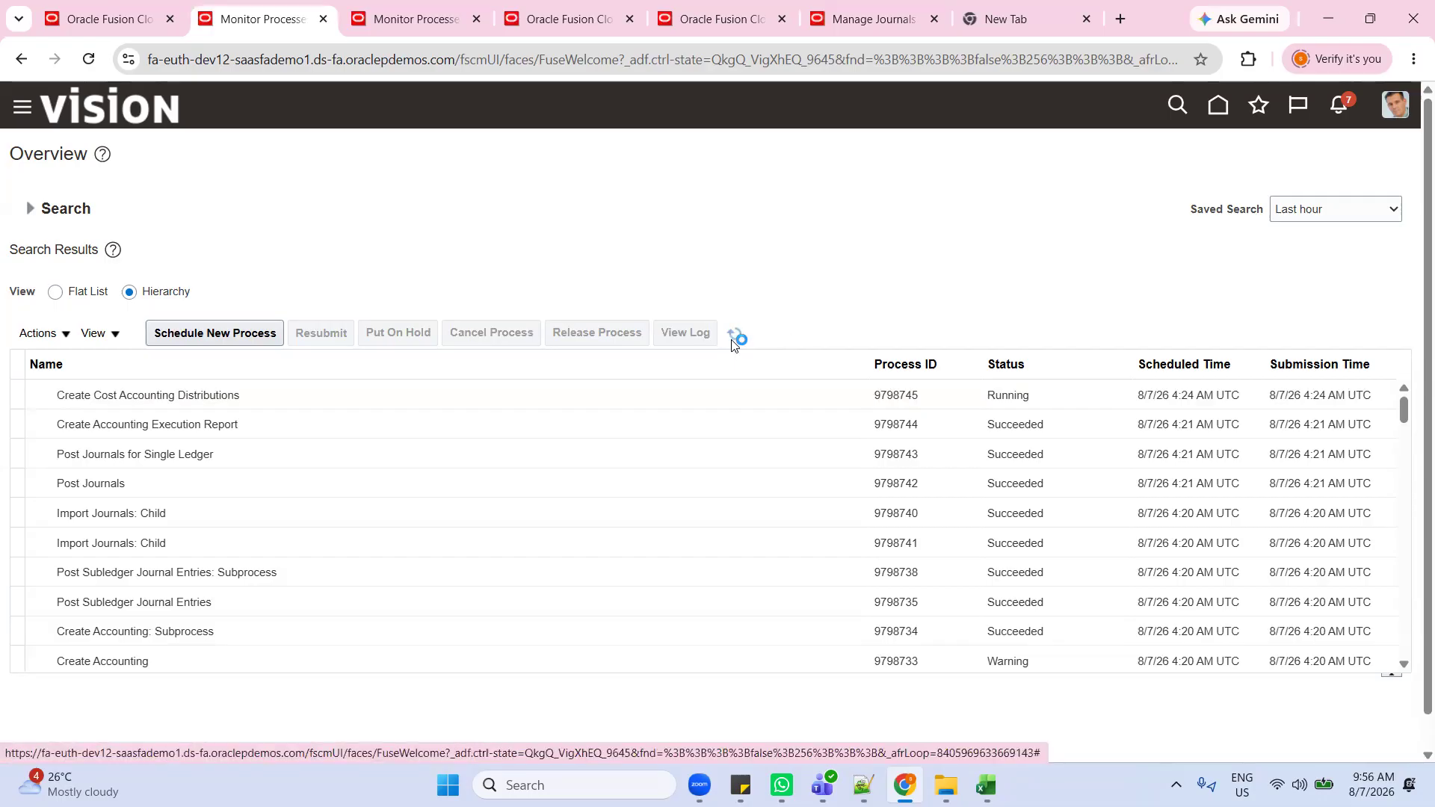
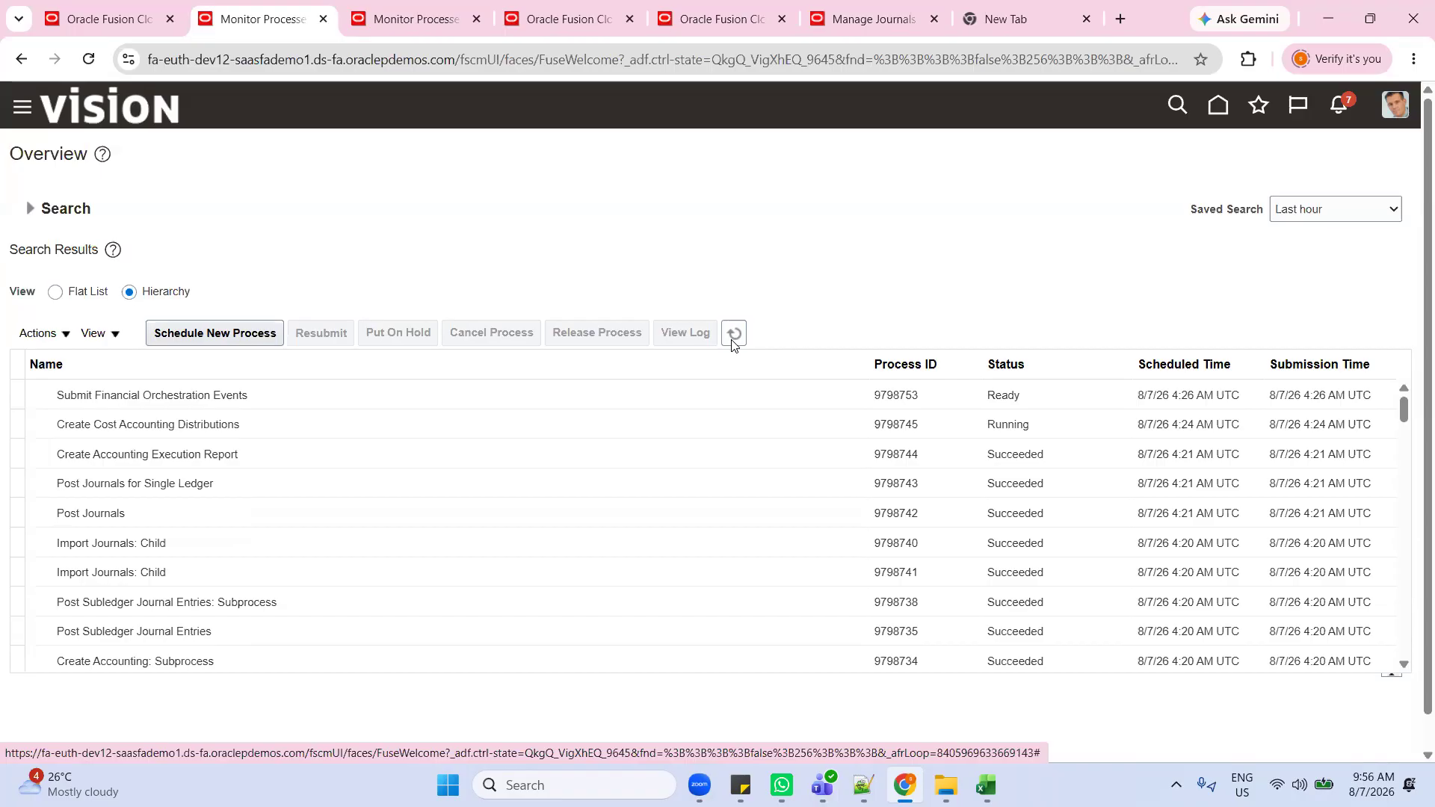
{"action": "left_click", "coordinate": [734, 334]}
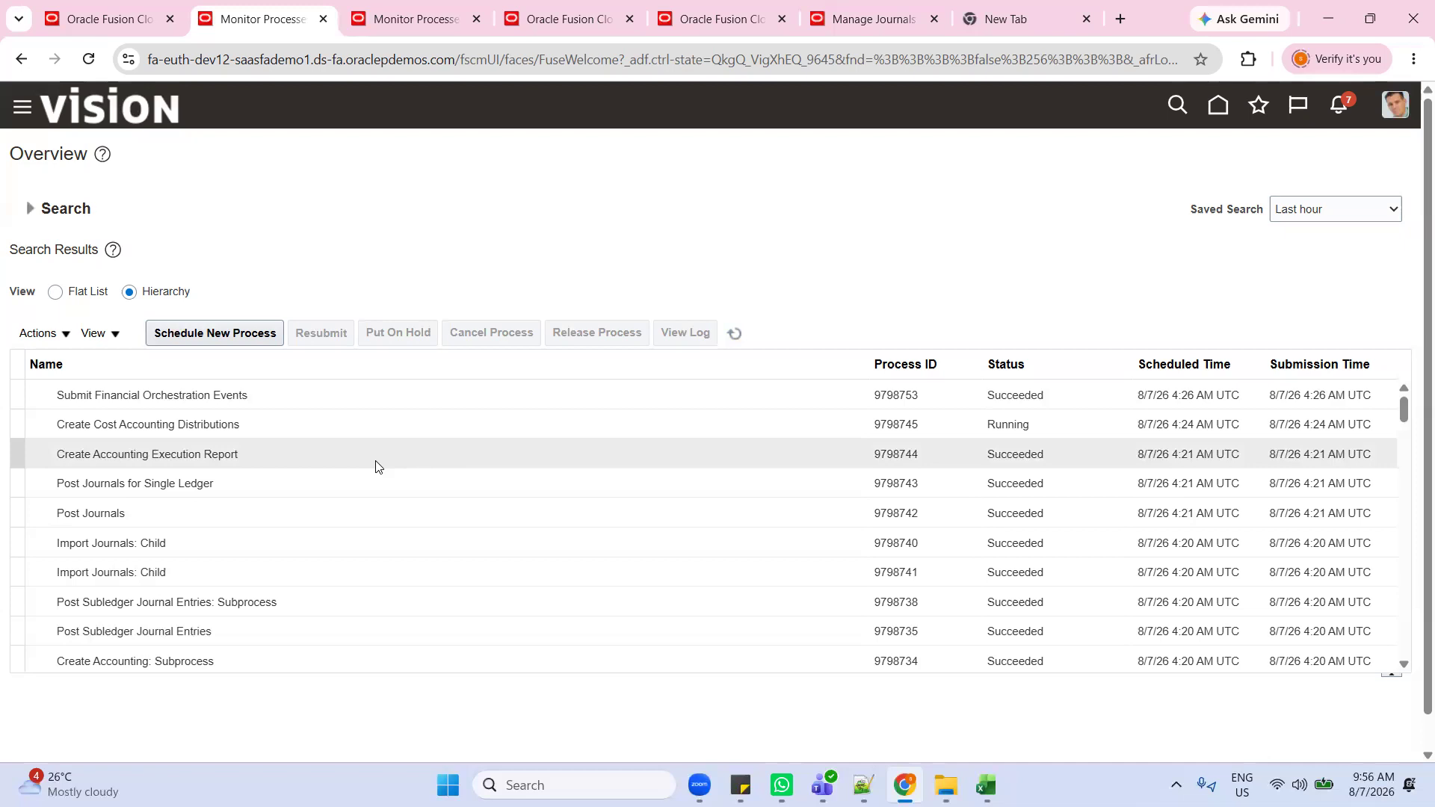
{"action": "left_click", "coordinate": [324, 658]}
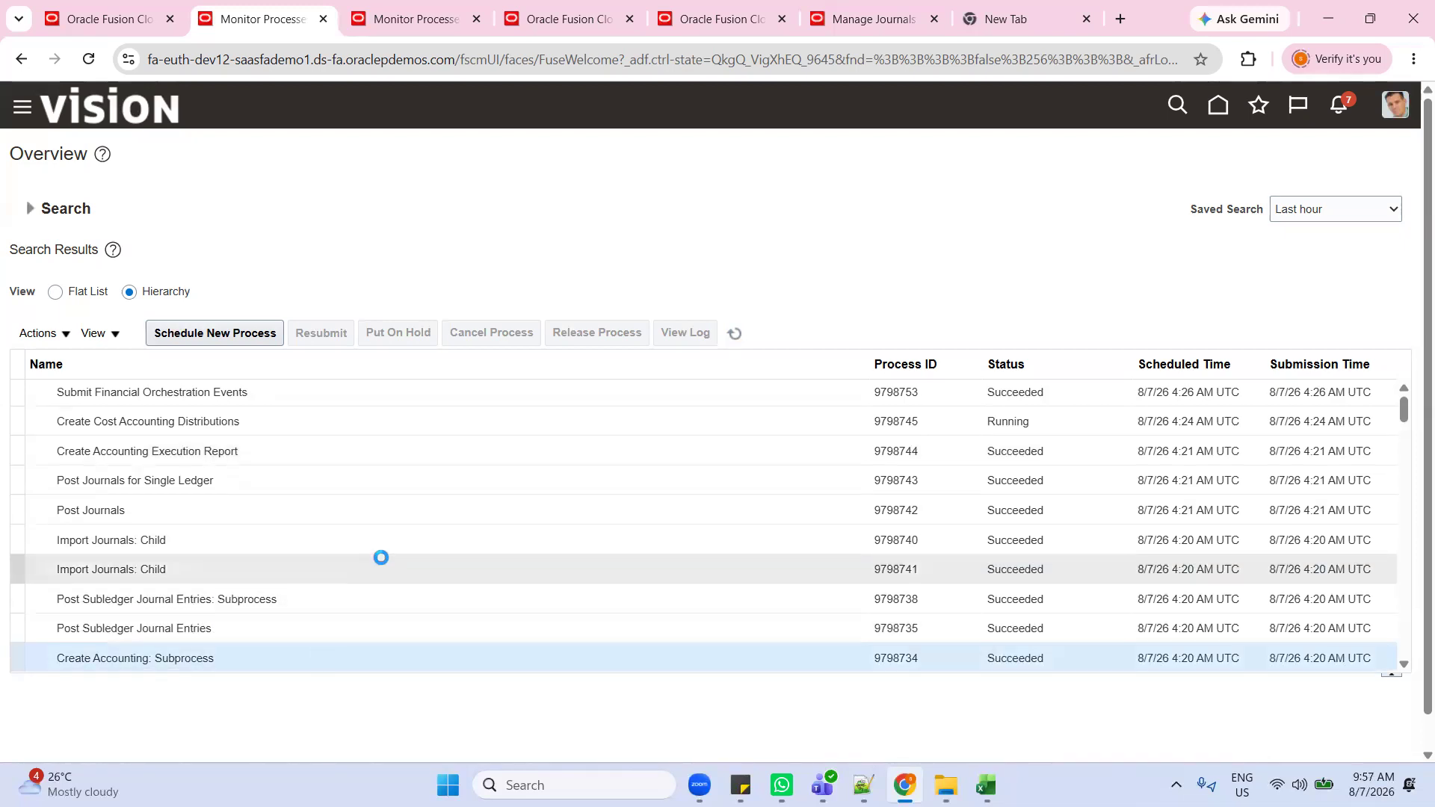
{"action": "scroll", "coordinate": [381, 558], "scroll_direction": "down", "scroll_amount": 1}
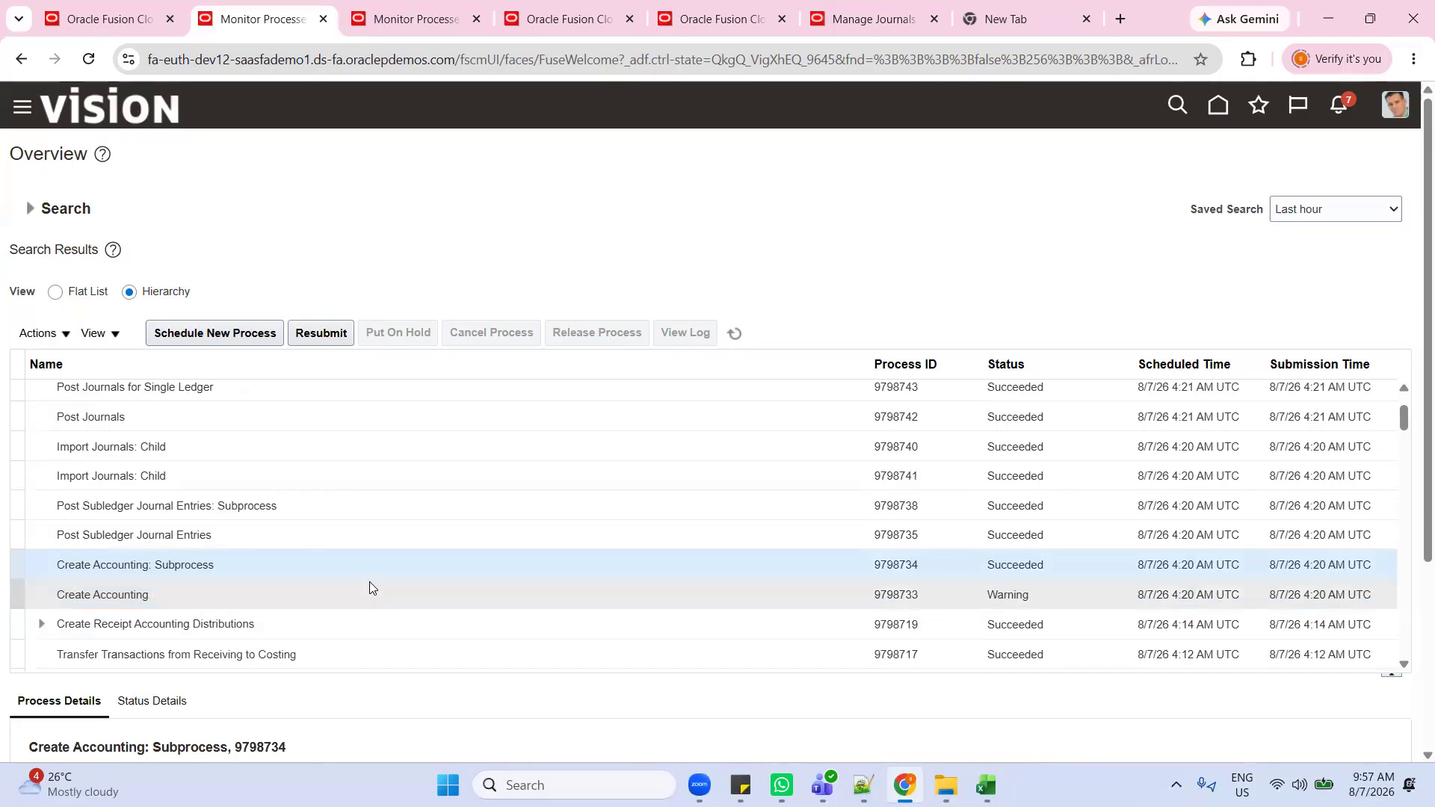
{"action": "scroll", "coordinate": [369, 582], "scroll_direction": "up", "scroll_amount": 1}
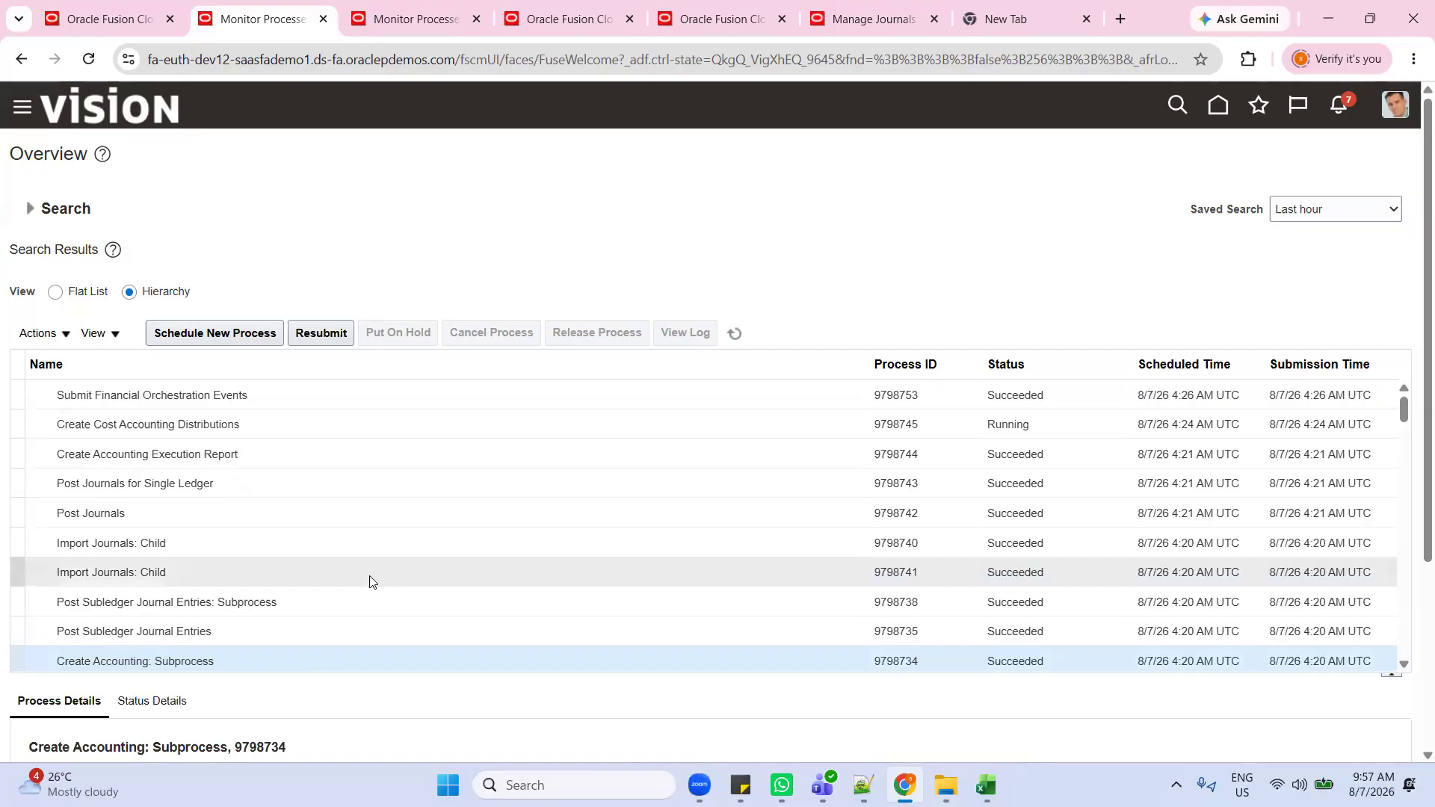
{"action": "left_click", "coordinate": [373, 432]}
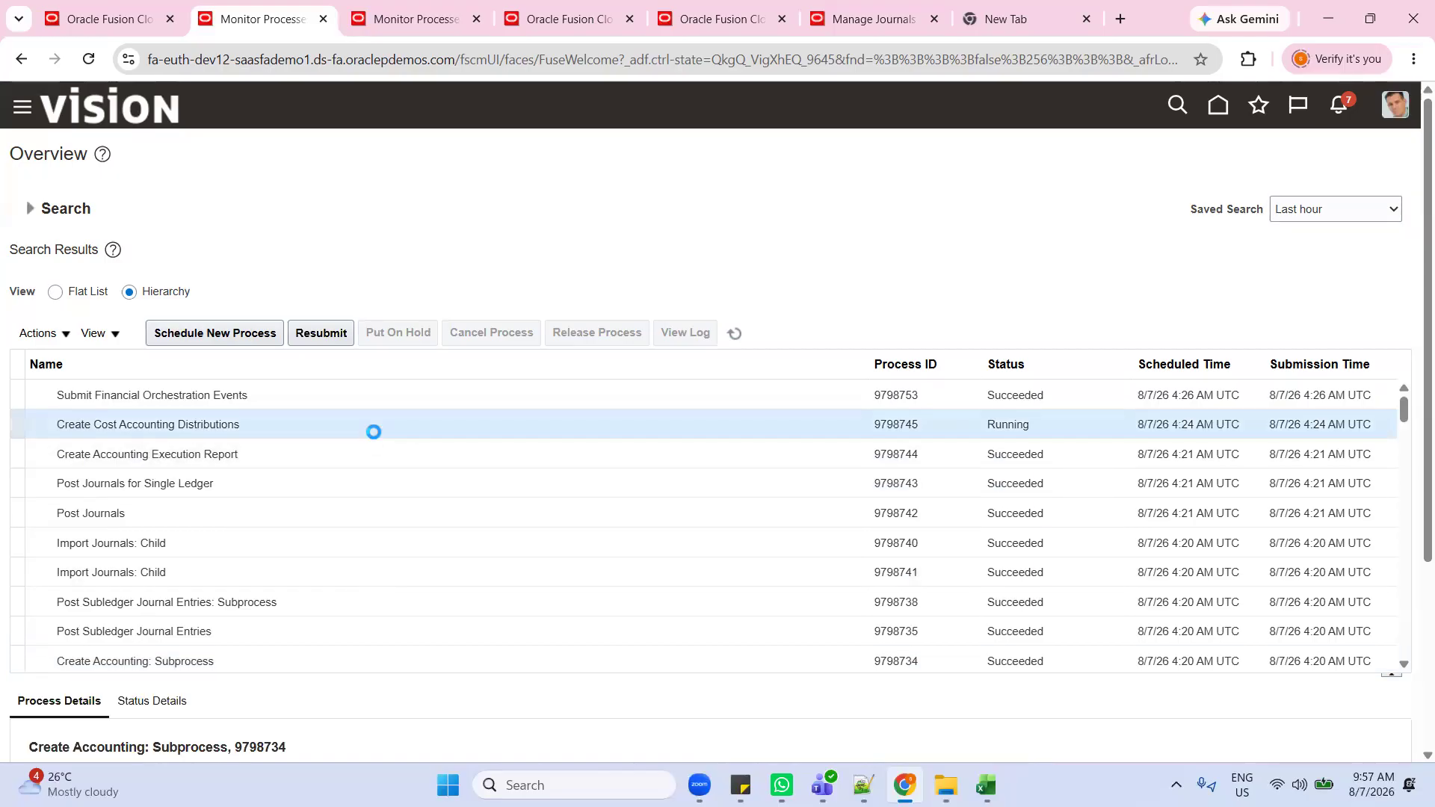
{"action": "left_click", "coordinate": [733, 334]}
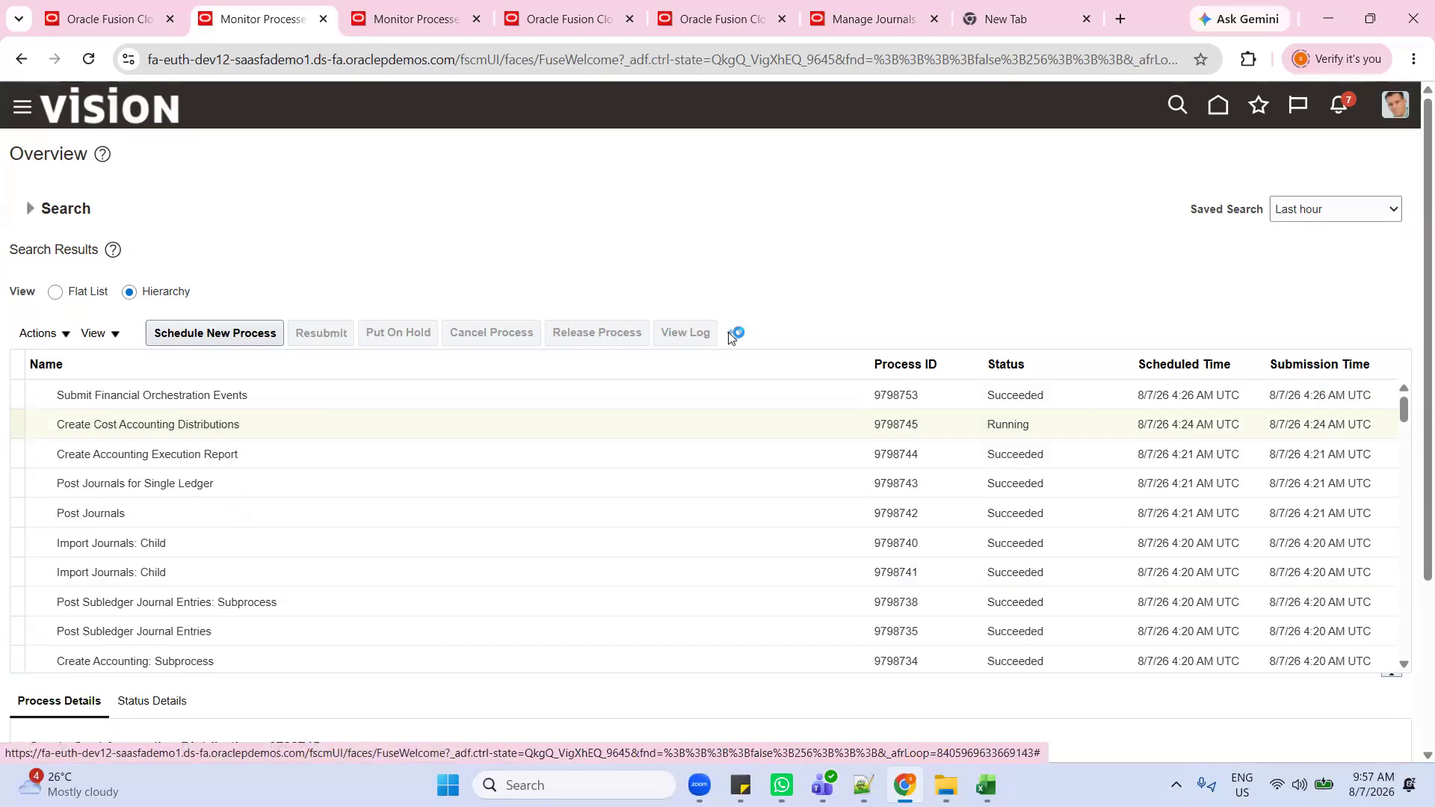
{"action": "left_click", "coordinate": [735, 333]}
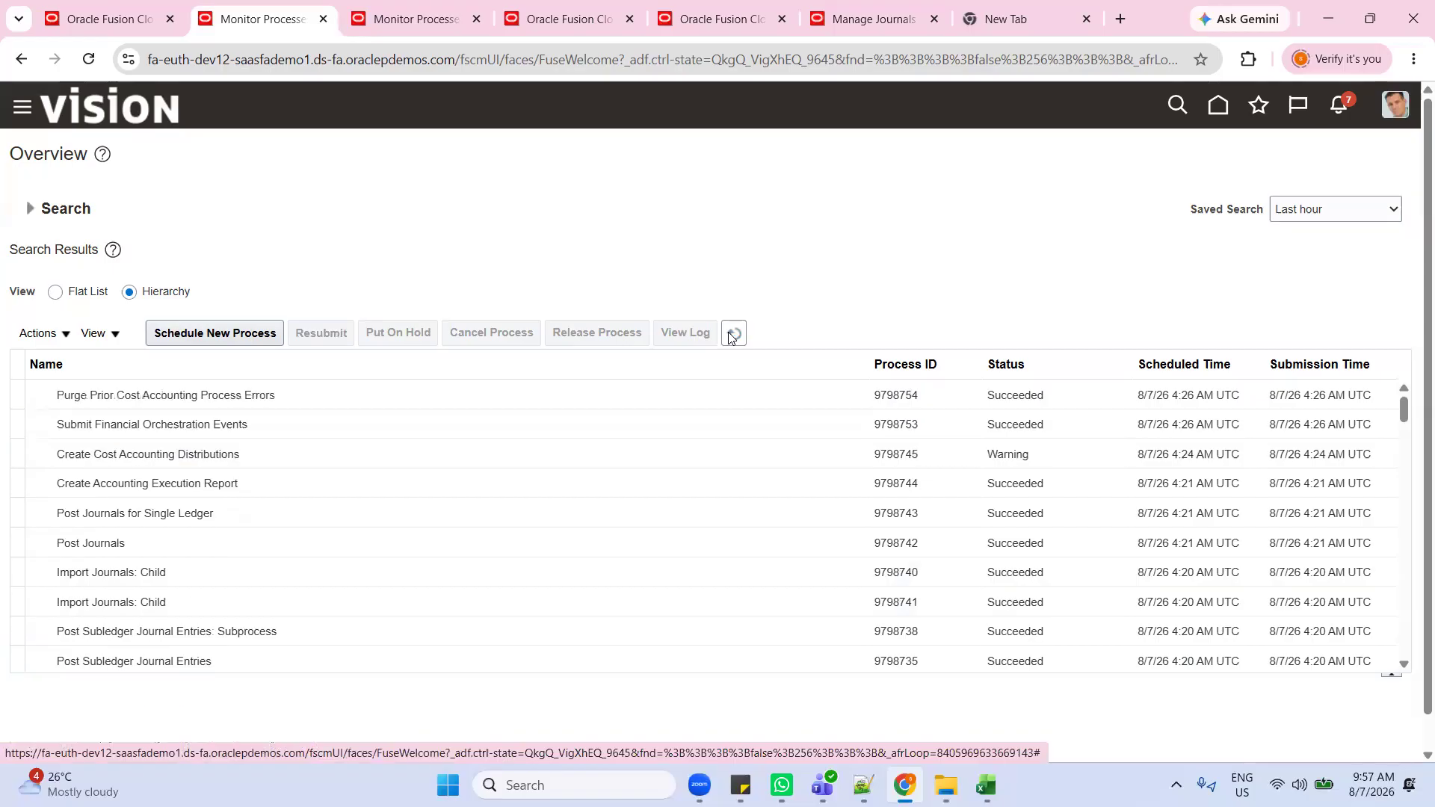
{"action": "left_click", "coordinate": [731, 335]}
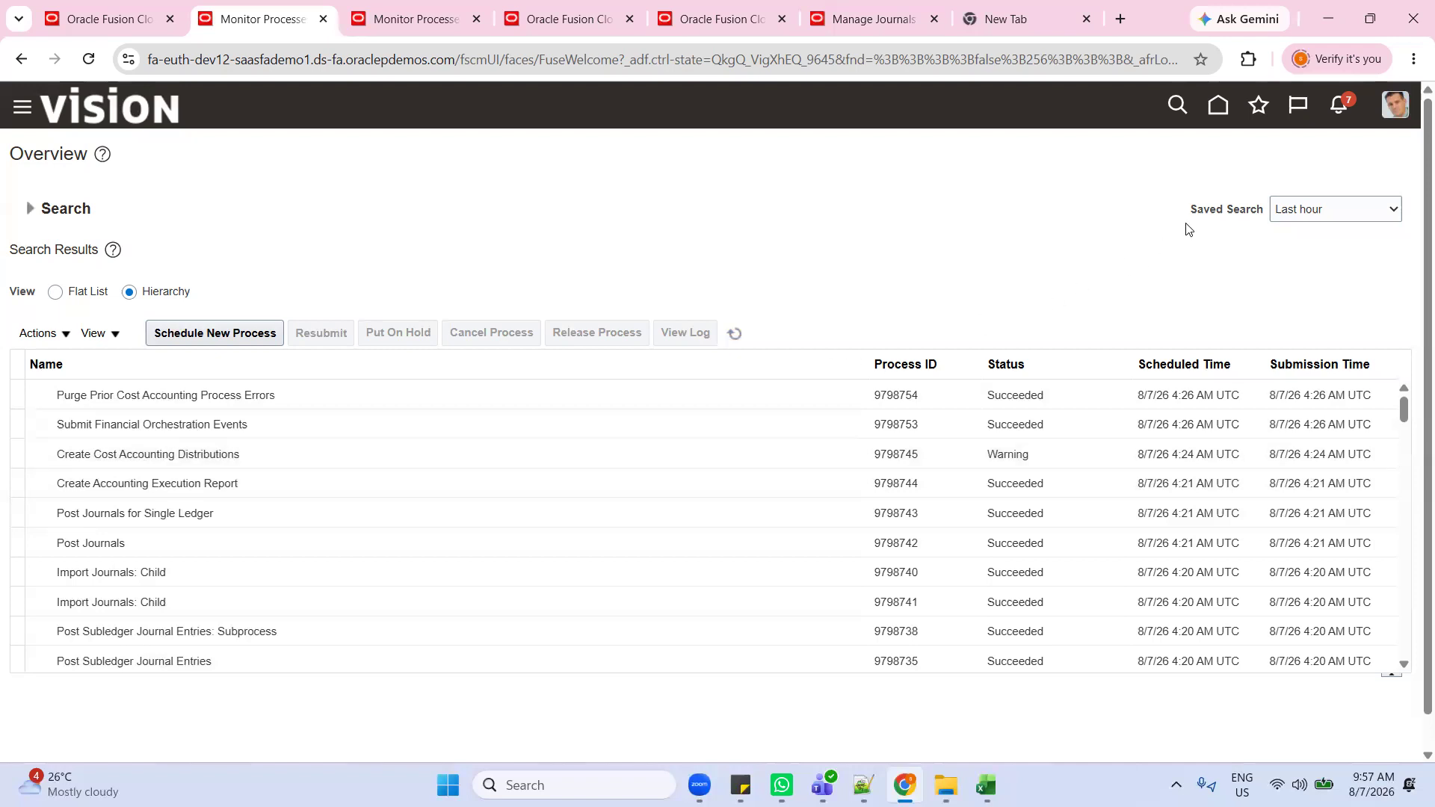
Step: Go to the home page from Cost Processing Run Control and open the Cost Accounting app under Supply Chain Execution
{"action": "left_click", "coordinate": [118, 9]}
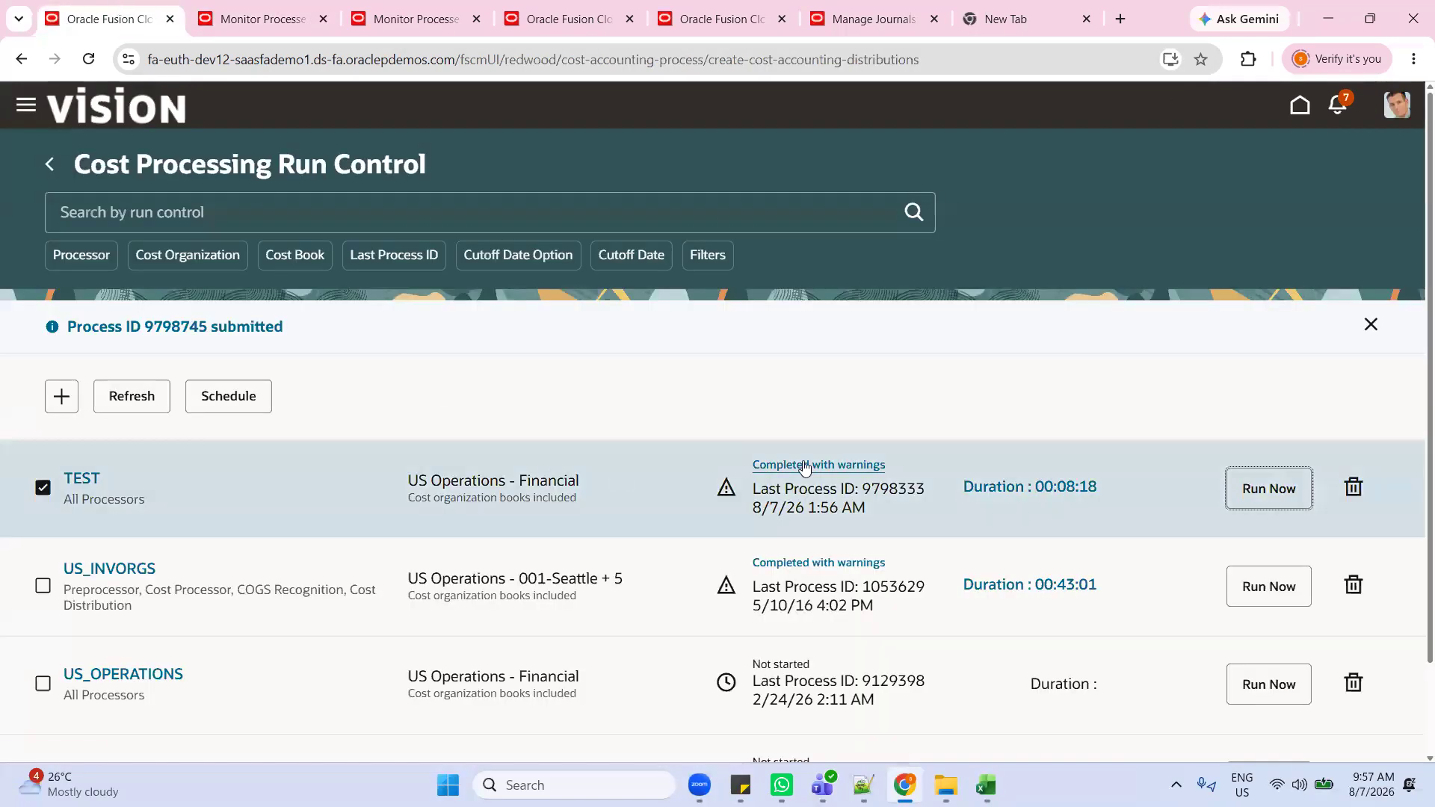
{"action": "left_click", "coordinate": [1294, 106]}
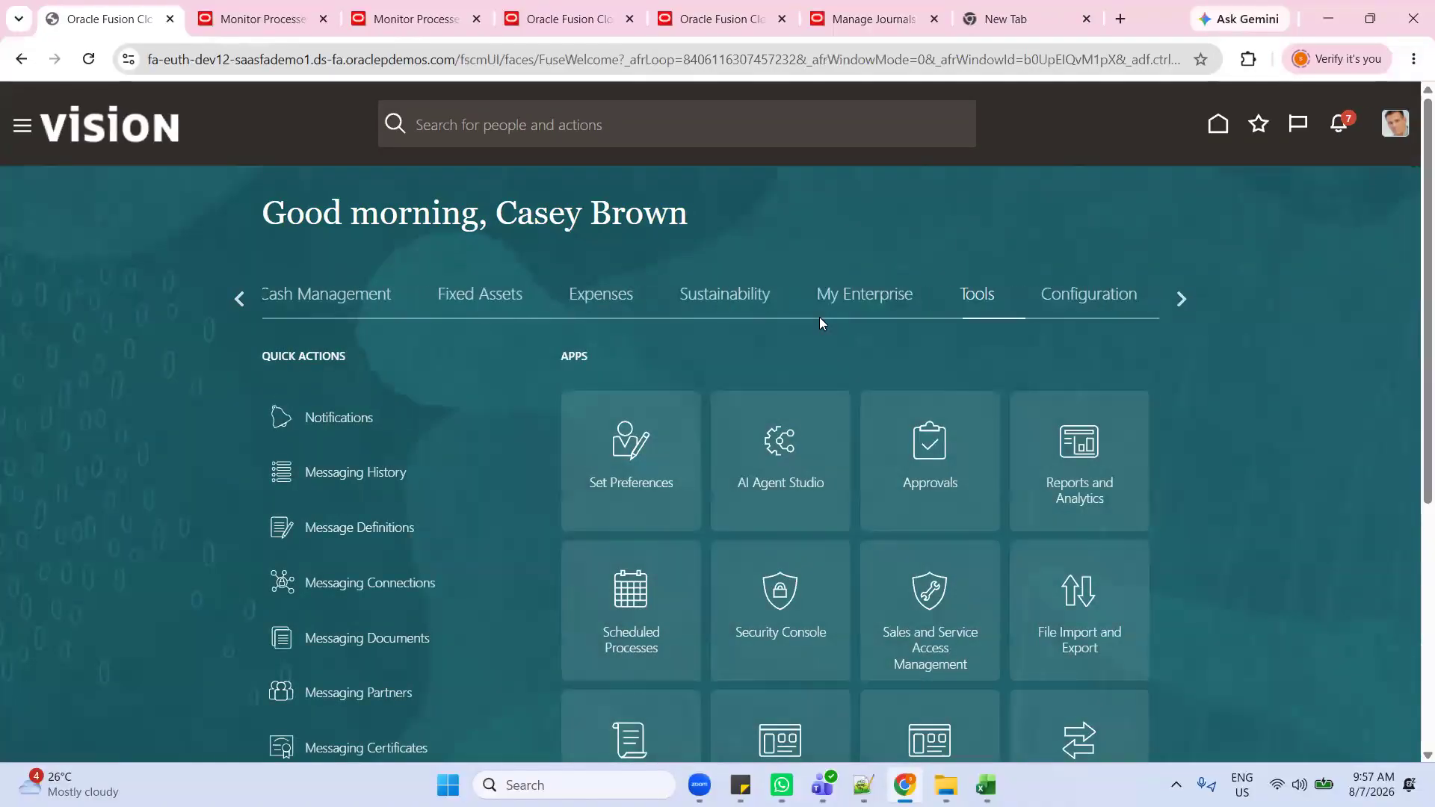
{"action": "left_click", "coordinate": [239, 299]}
{"action": "left_click", "coordinate": [238, 299]}
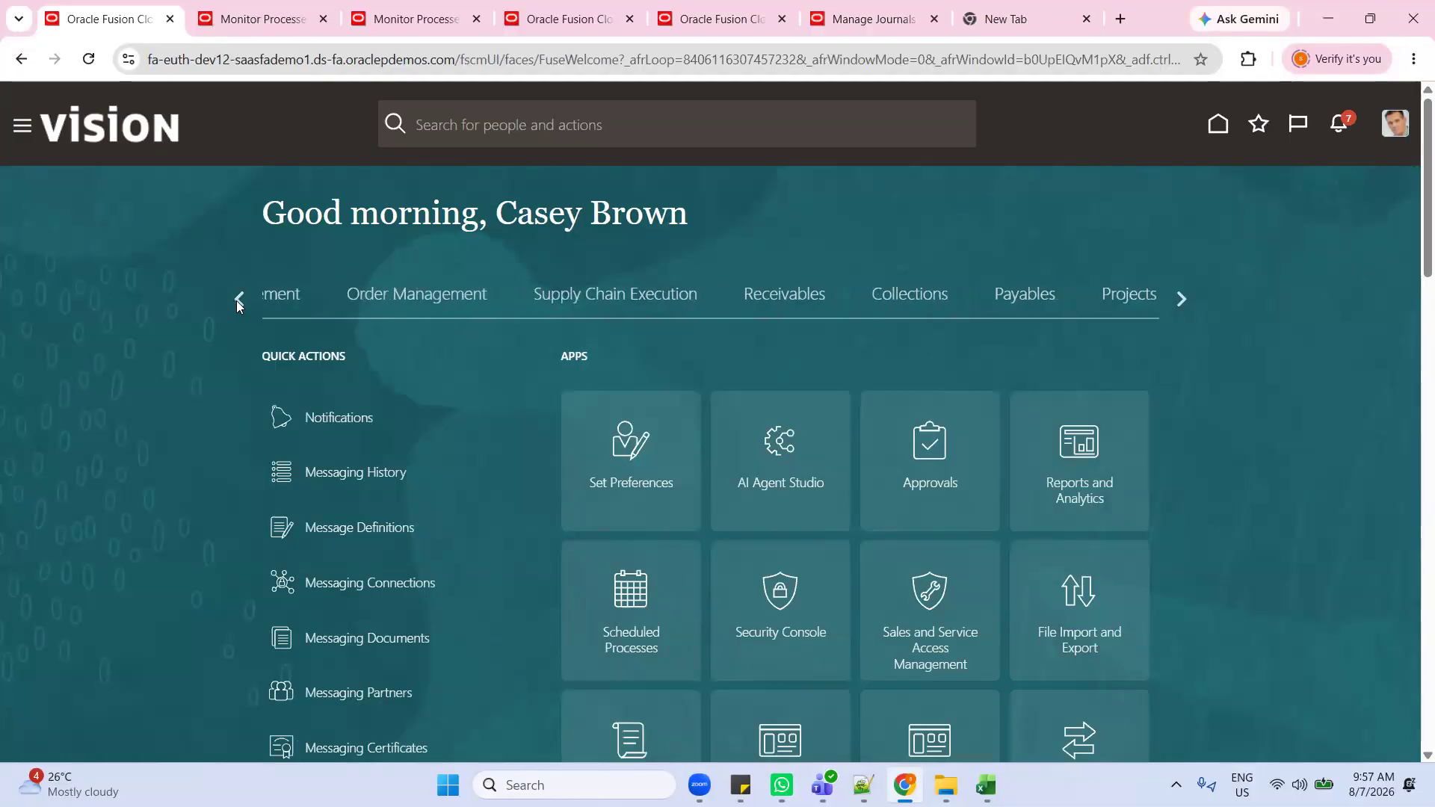
{"action": "left_click", "coordinate": [686, 295]}
{"action": "scroll", "coordinate": [721, 404], "scroll_direction": "down", "scroll_amount": 2}
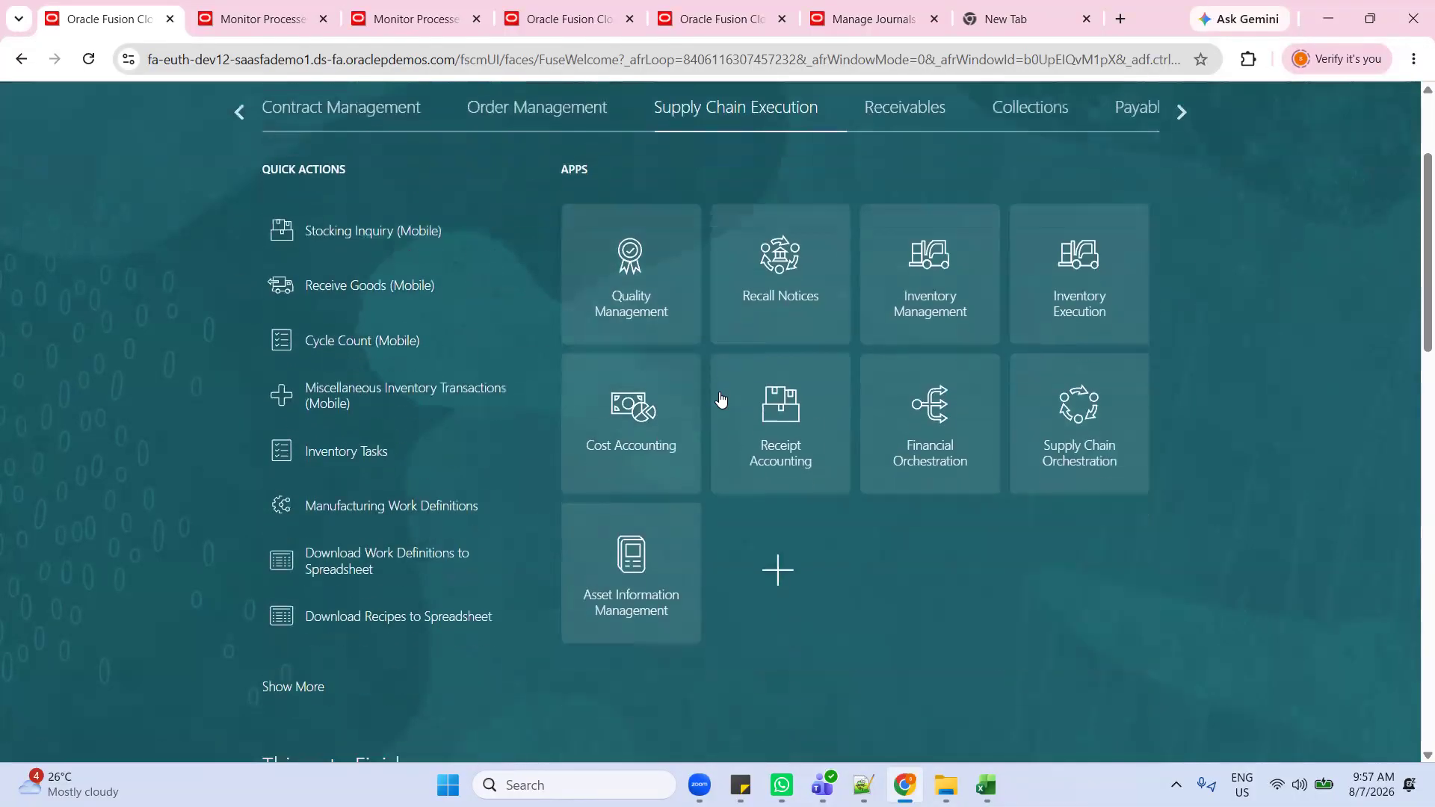
{"action": "left_click", "coordinate": [626, 407]}
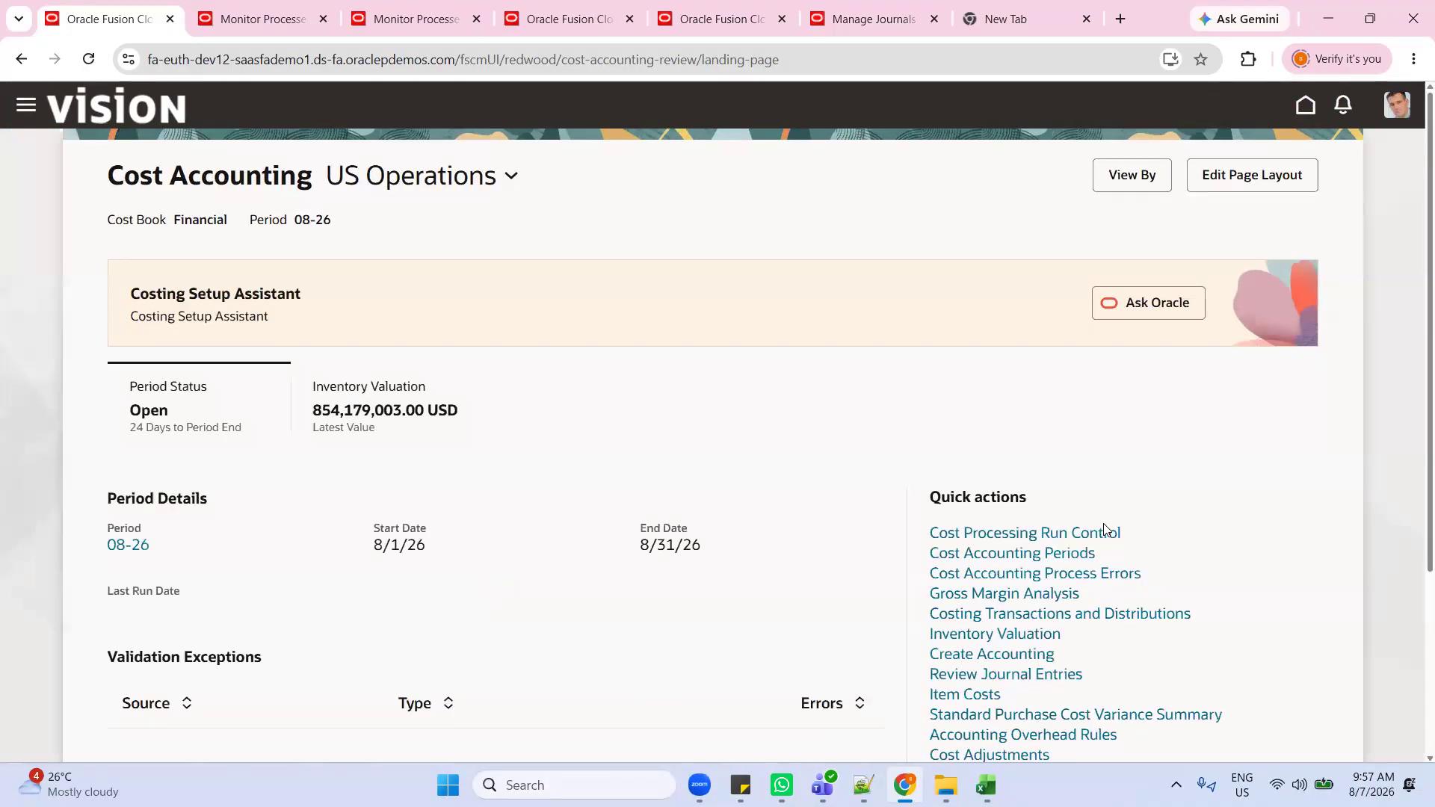
Step: Open Costing Transactions and Distributions from the Cost Accounting quick actions
{"action": "scroll", "coordinate": [1103, 572], "scroll_direction": "down", "scroll_amount": 1}
{"action": "scroll", "coordinate": [1102, 578], "scroll_direction": "up", "scroll_amount": 1}
{"action": "scroll", "coordinate": [1184, 572], "scroll_direction": "down", "scroll_amount": 1}
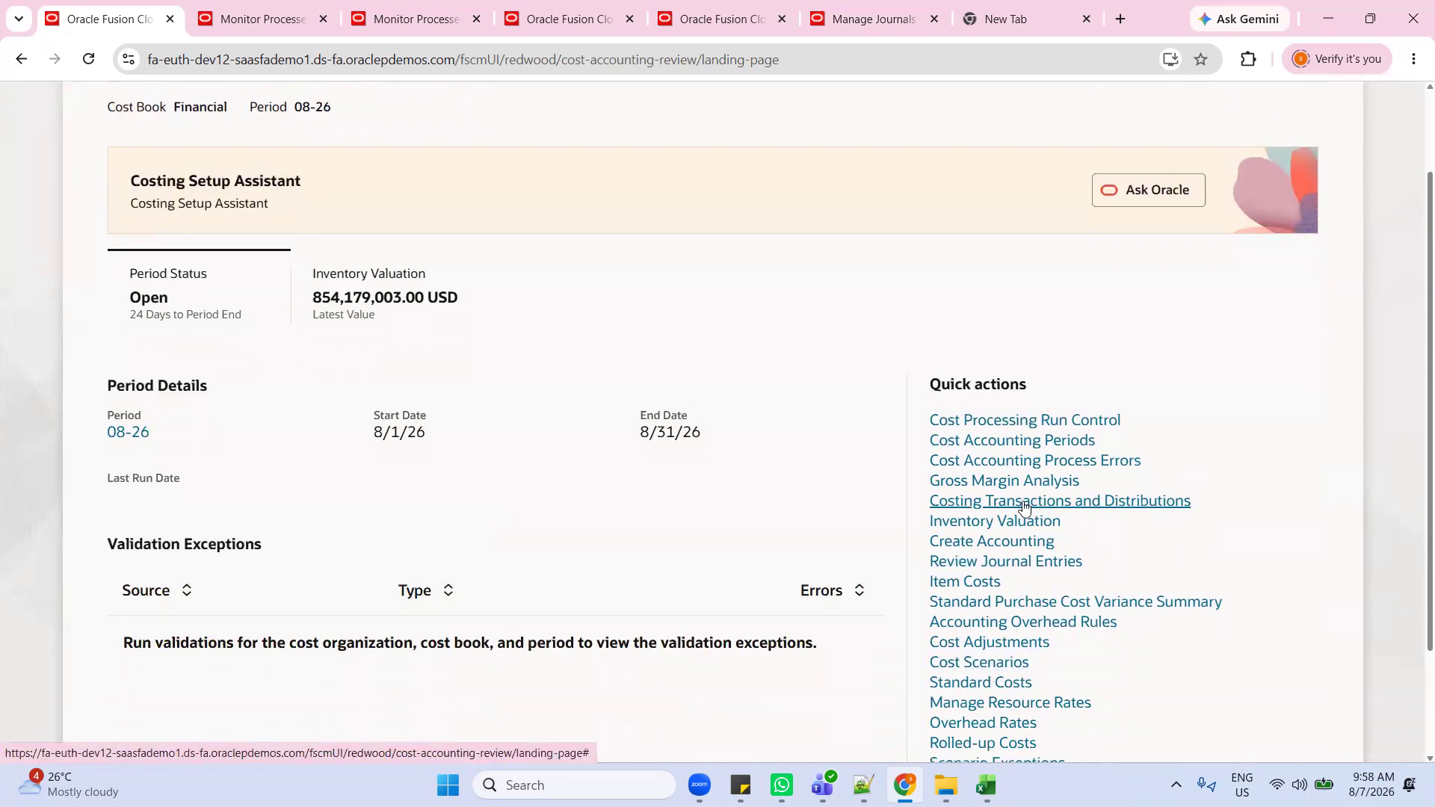
{"action": "left_click", "coordinate": [1081, 503]}
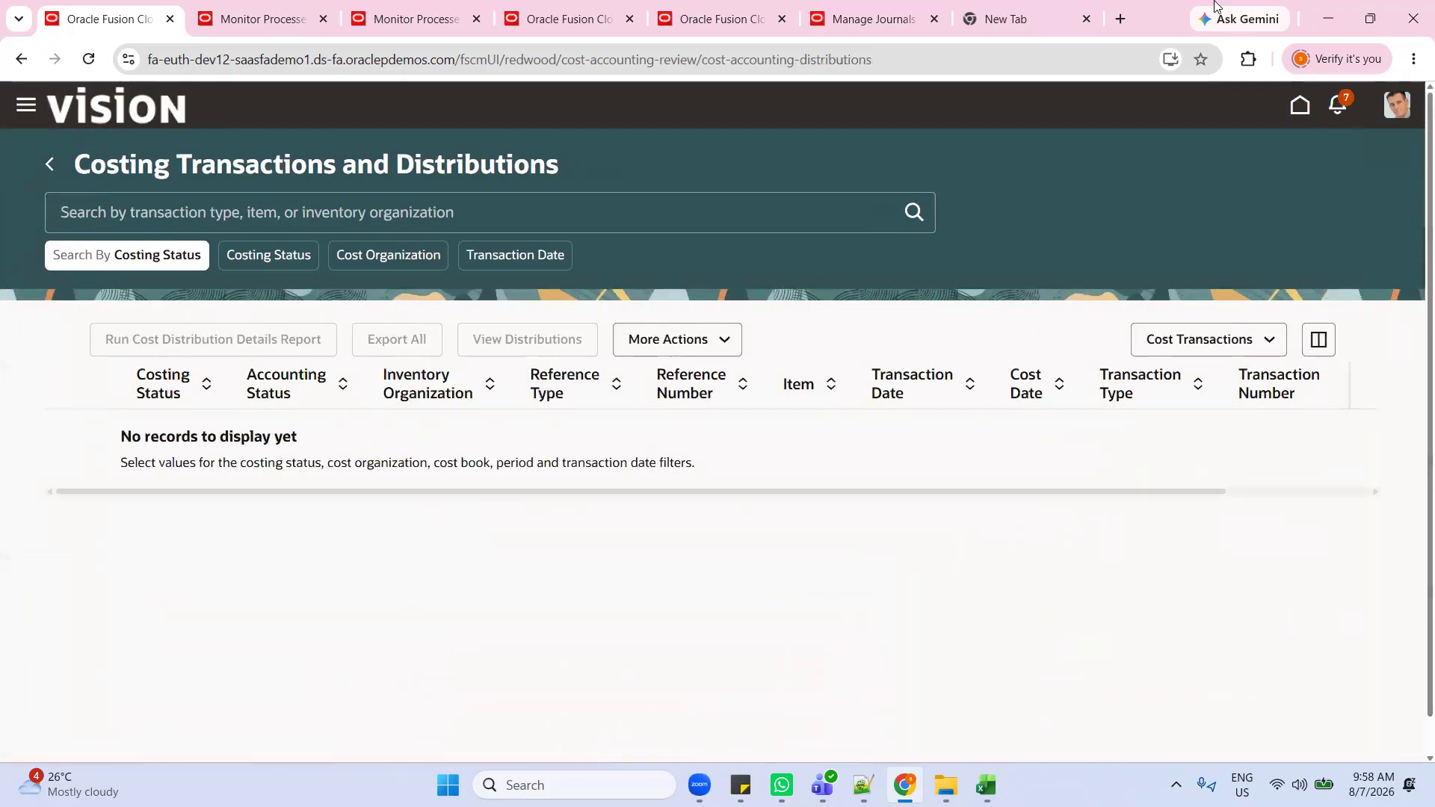
Step: Search costing transactions by item number, filtering on item AS15125
{"action": "left_click", "coordinate": [159, 258]}
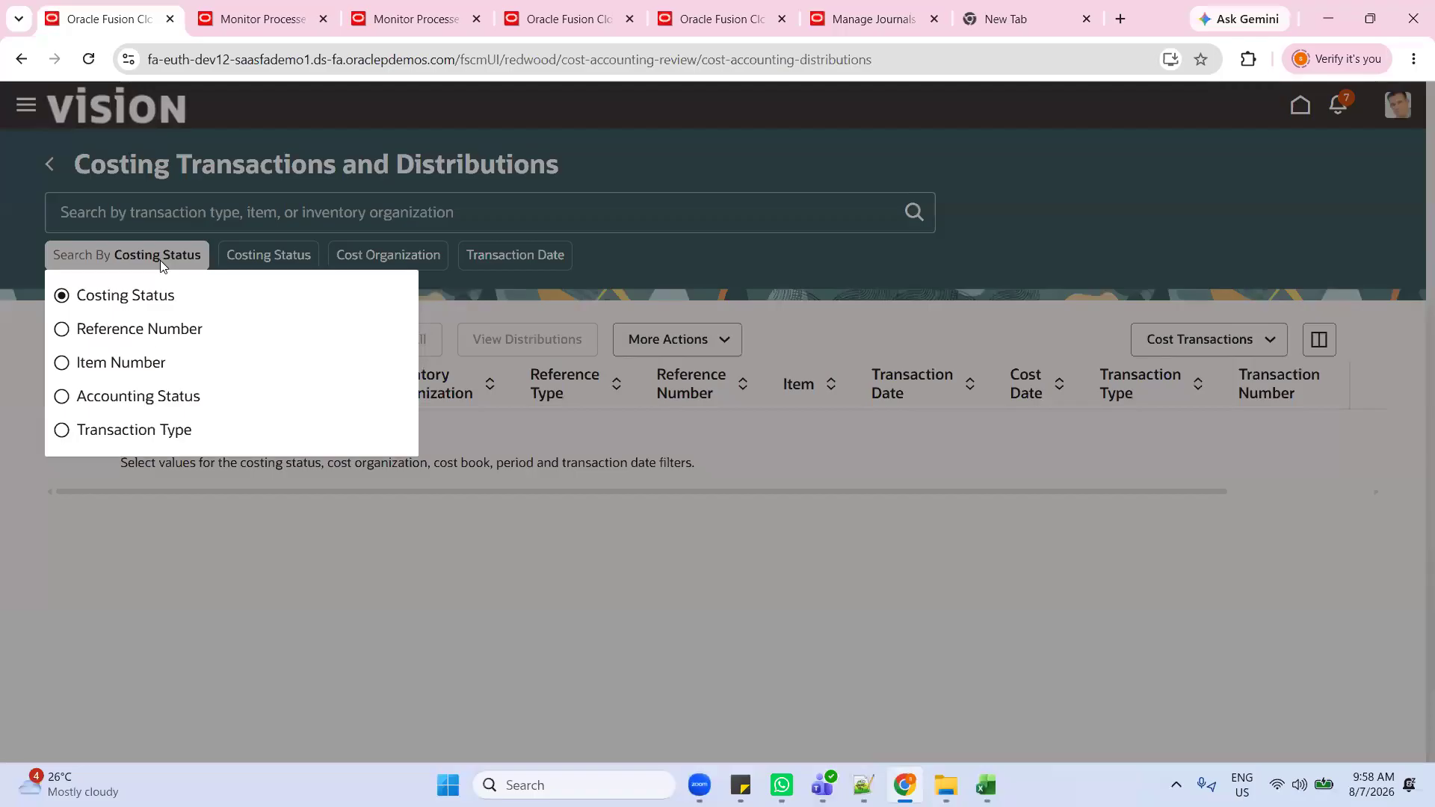
{"action": "left_click", "coordinate": [140, 363]}
{"action": "left_click", "coordinate": [260, 591]}
{"action": "left_click", "coordinate": [248, 258]}
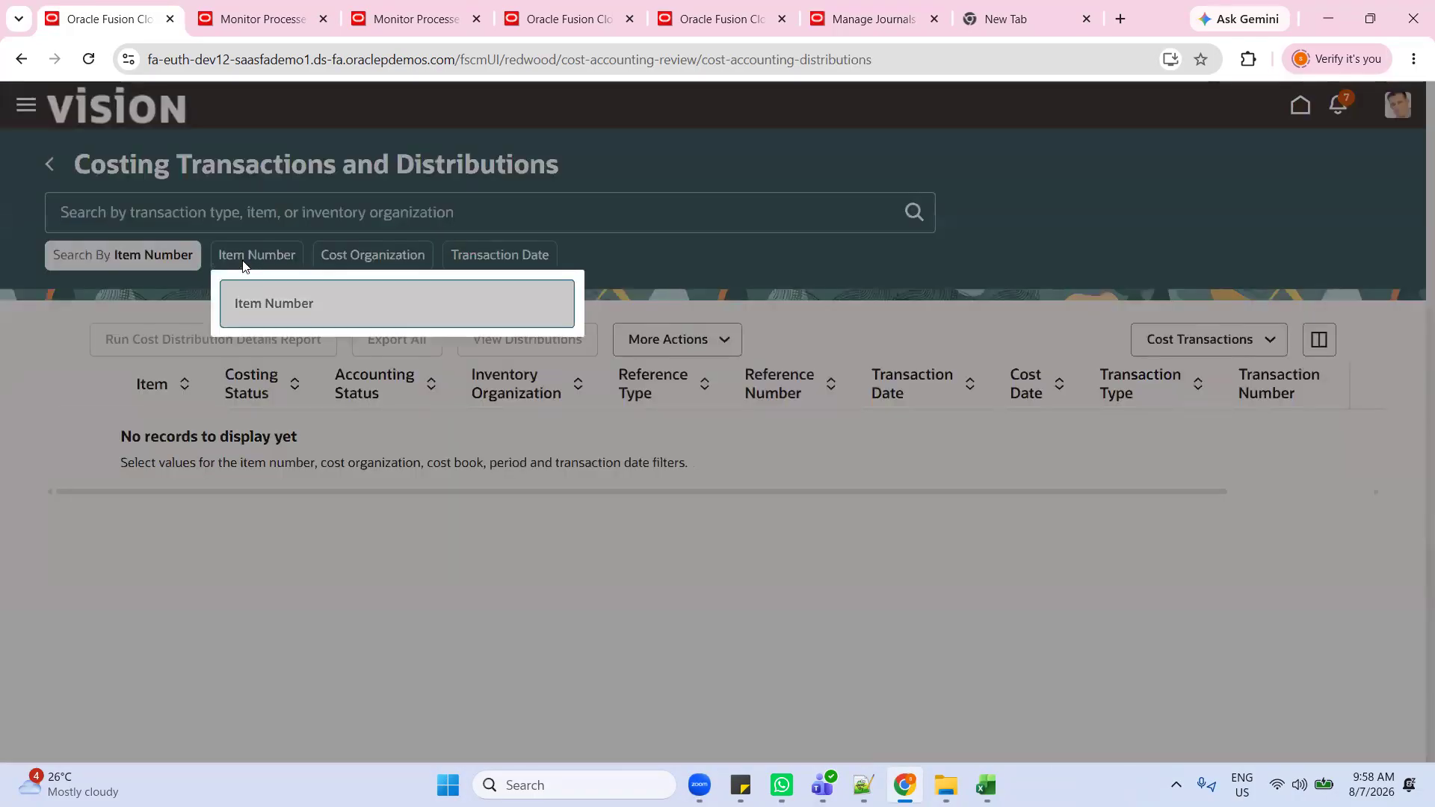
{"action": "left_click", "coordinate": [278, 306]}
{"action": "type", "text": "A"}
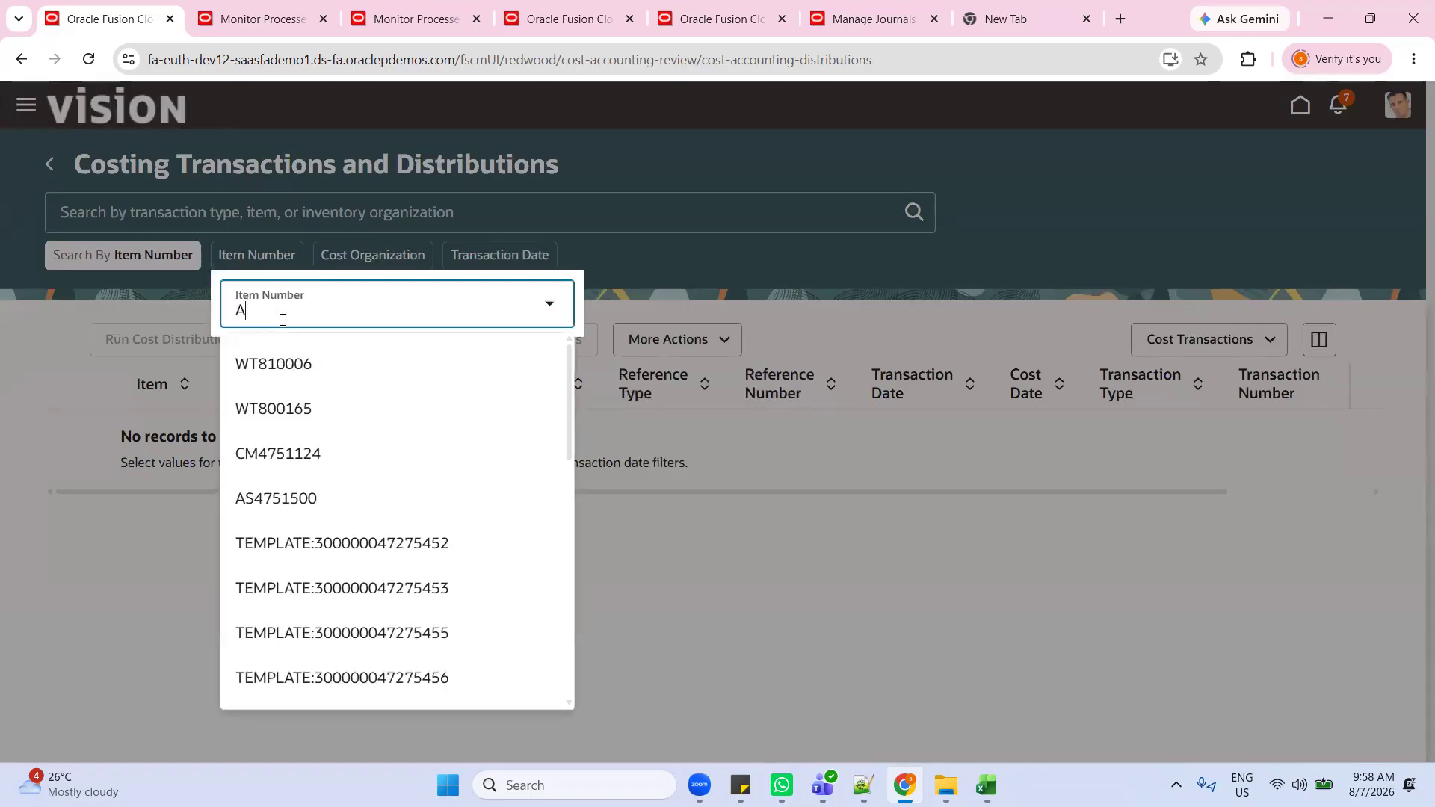
{"action": "type", "text": "S15125"}
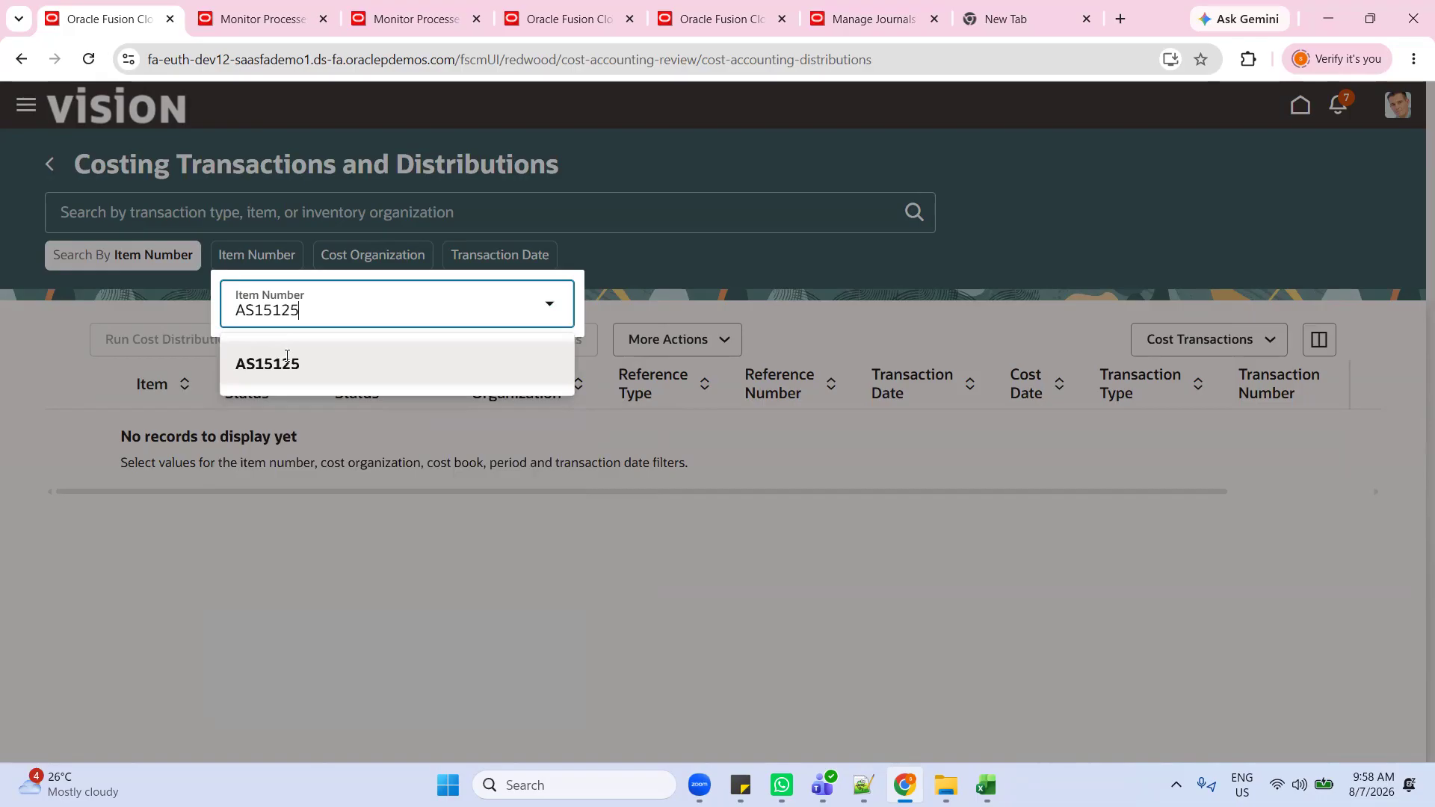
{"action": "left_click", "coordinate": [287, 359]}
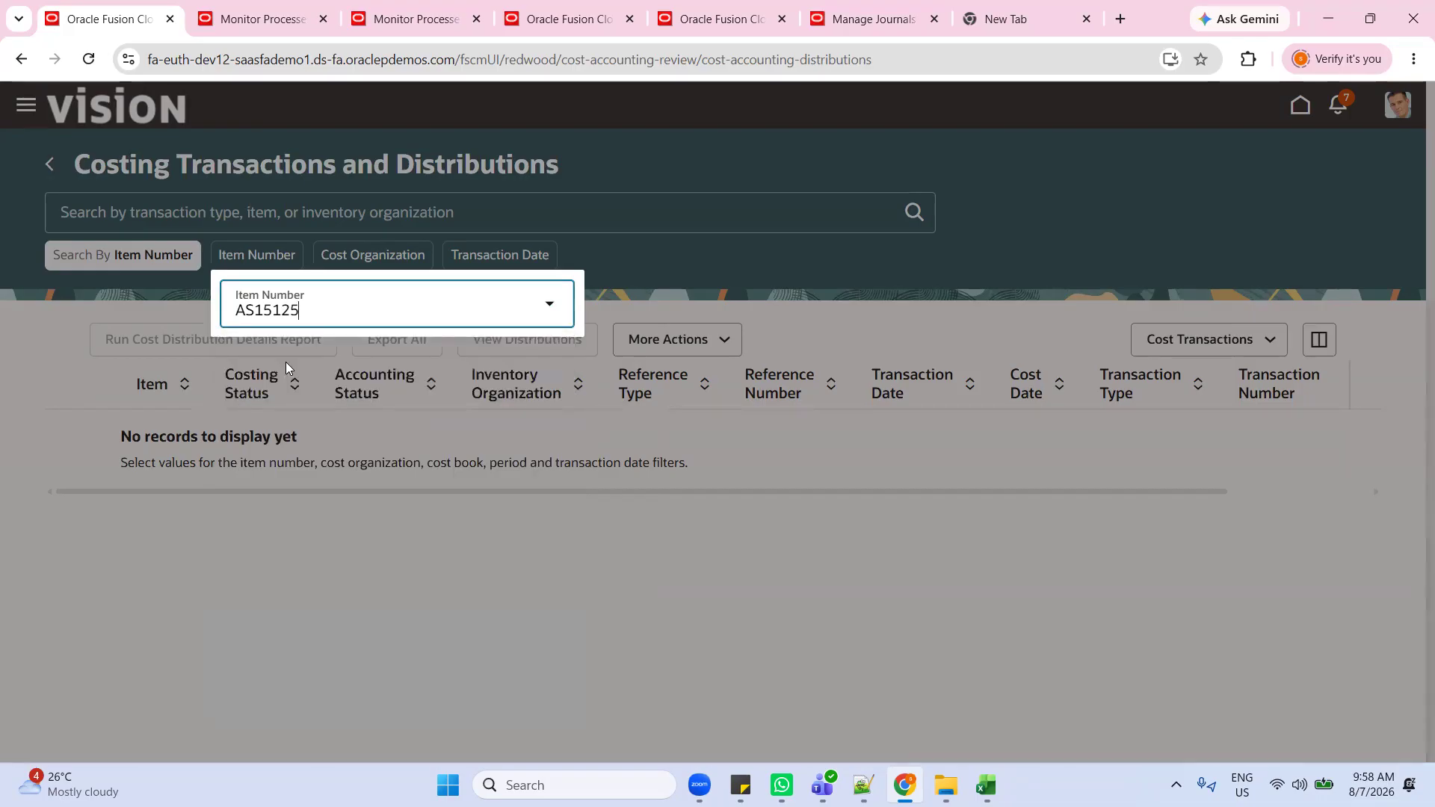
{"action": "left_click", "coordinate": [413, 590]}
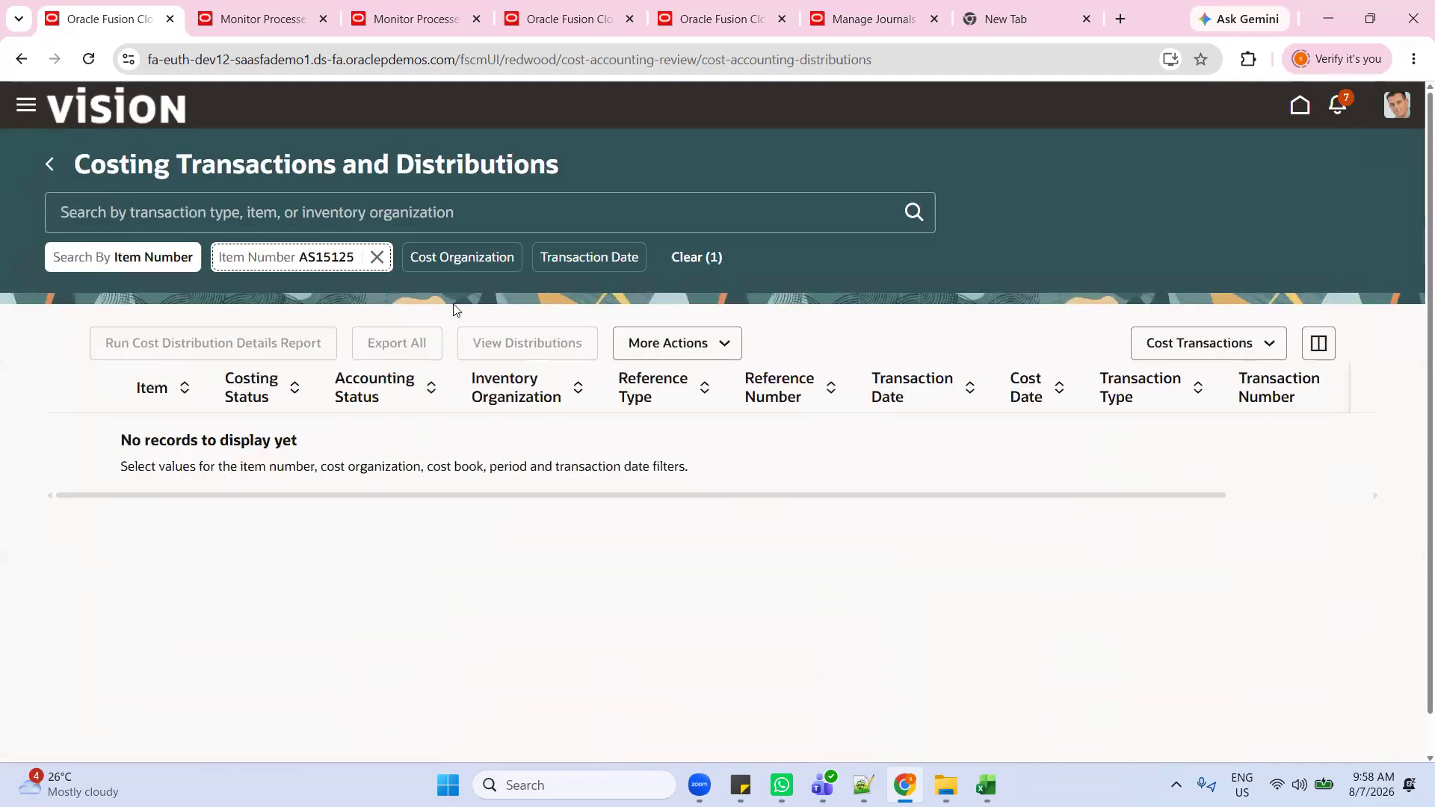
Step: Filter the costing transactions by the US Operations cost organization
{"action": "left_click", "coordinate": [463, 256]}
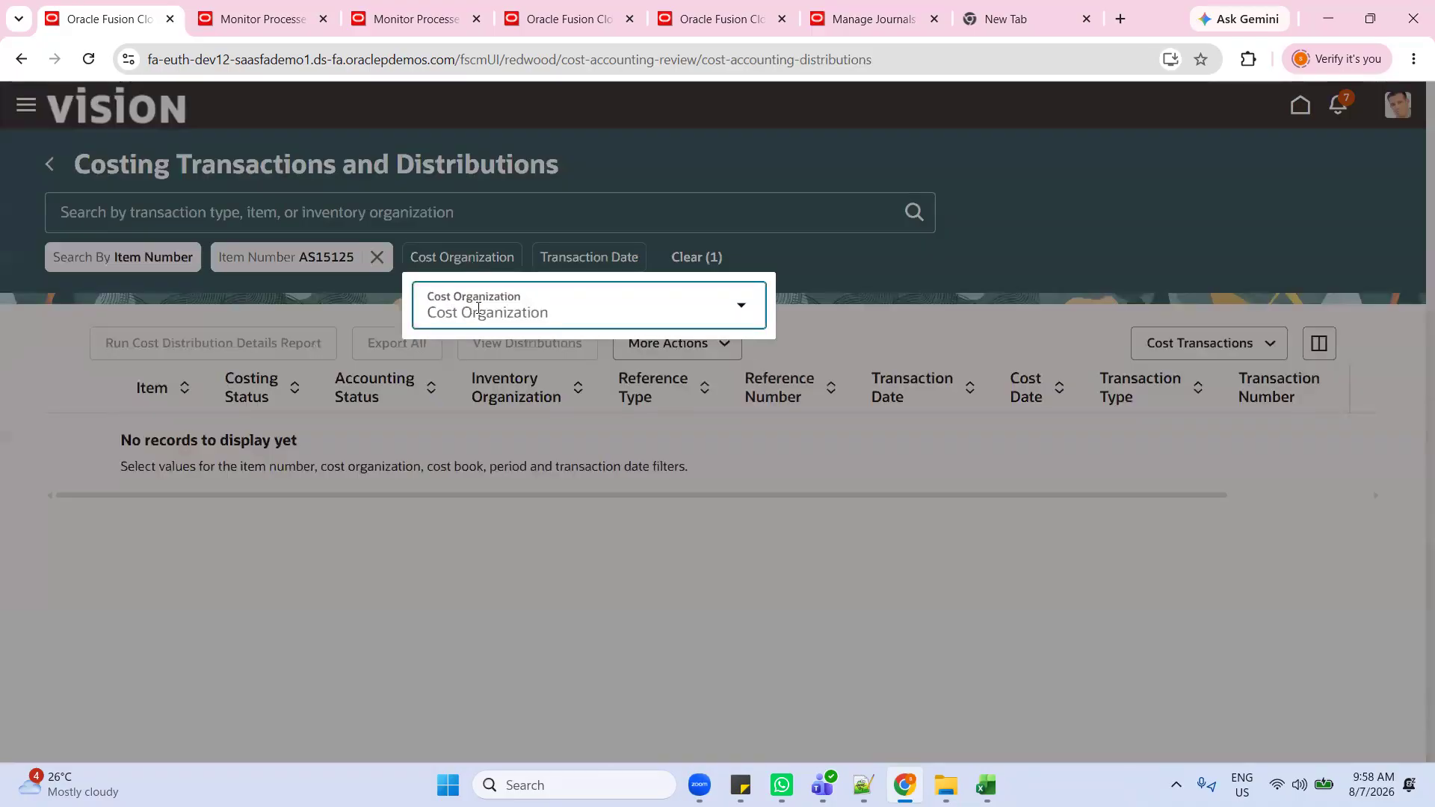
{"action": "left_click", "coordinate": [478, 308]}
{"action": "type", "text": "us"}
{"action": "key", "text": "BackSpace"}
{"action": "key", "text": "BackSpace"}
{"action": "type", "text": "us"}
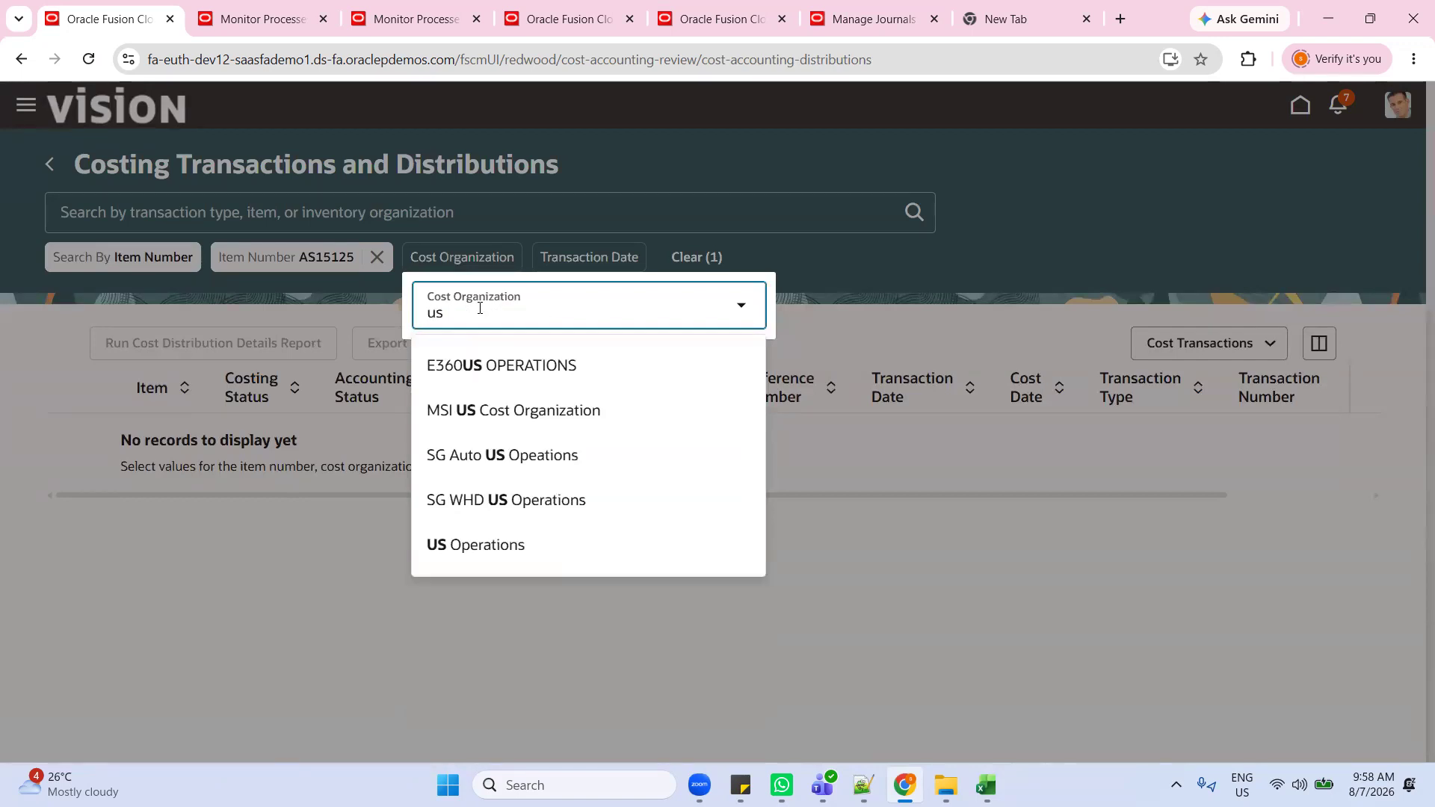
{"action": "left_click", "coordinate": [520, 544]}
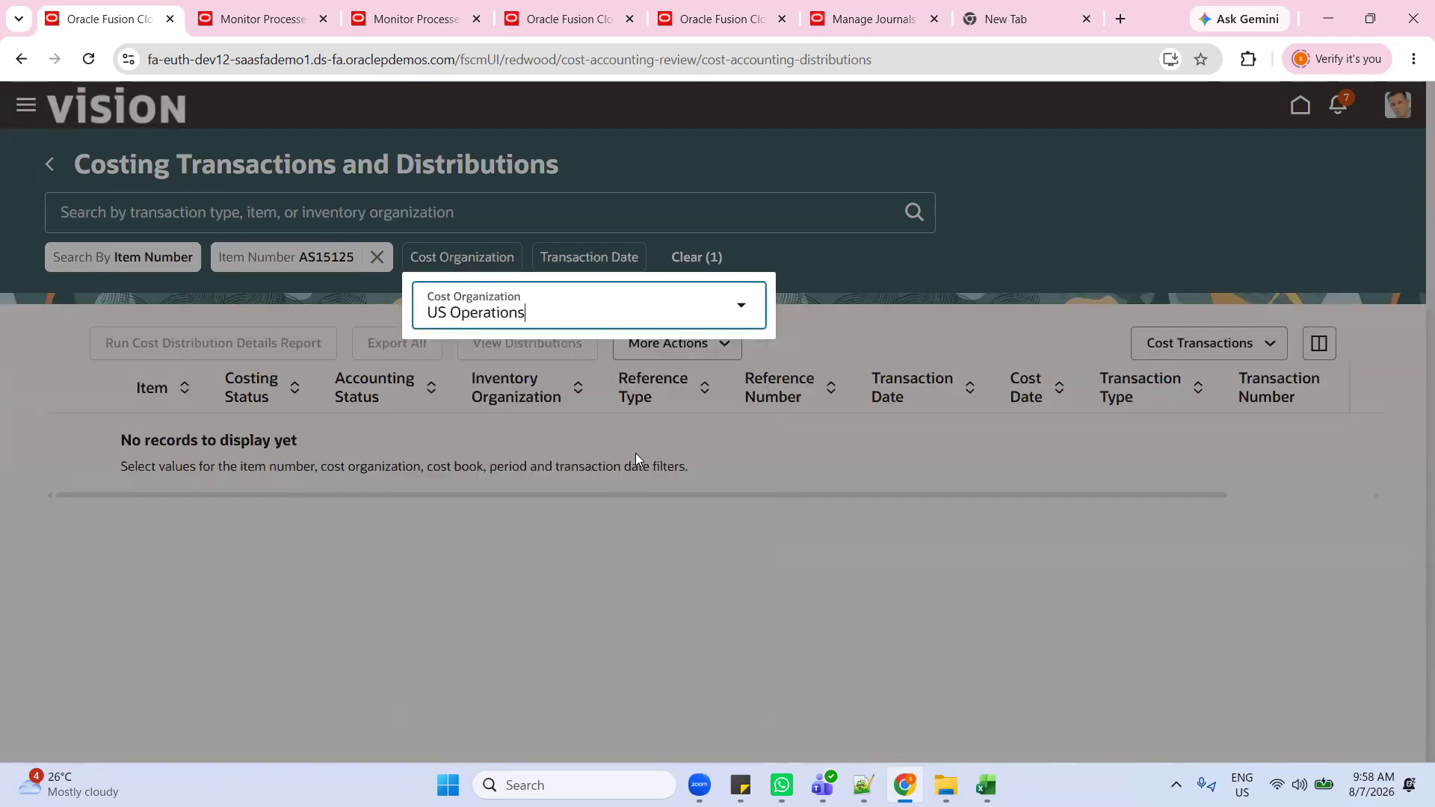
{"action": "left_click", "coordinate": [612, 605]}
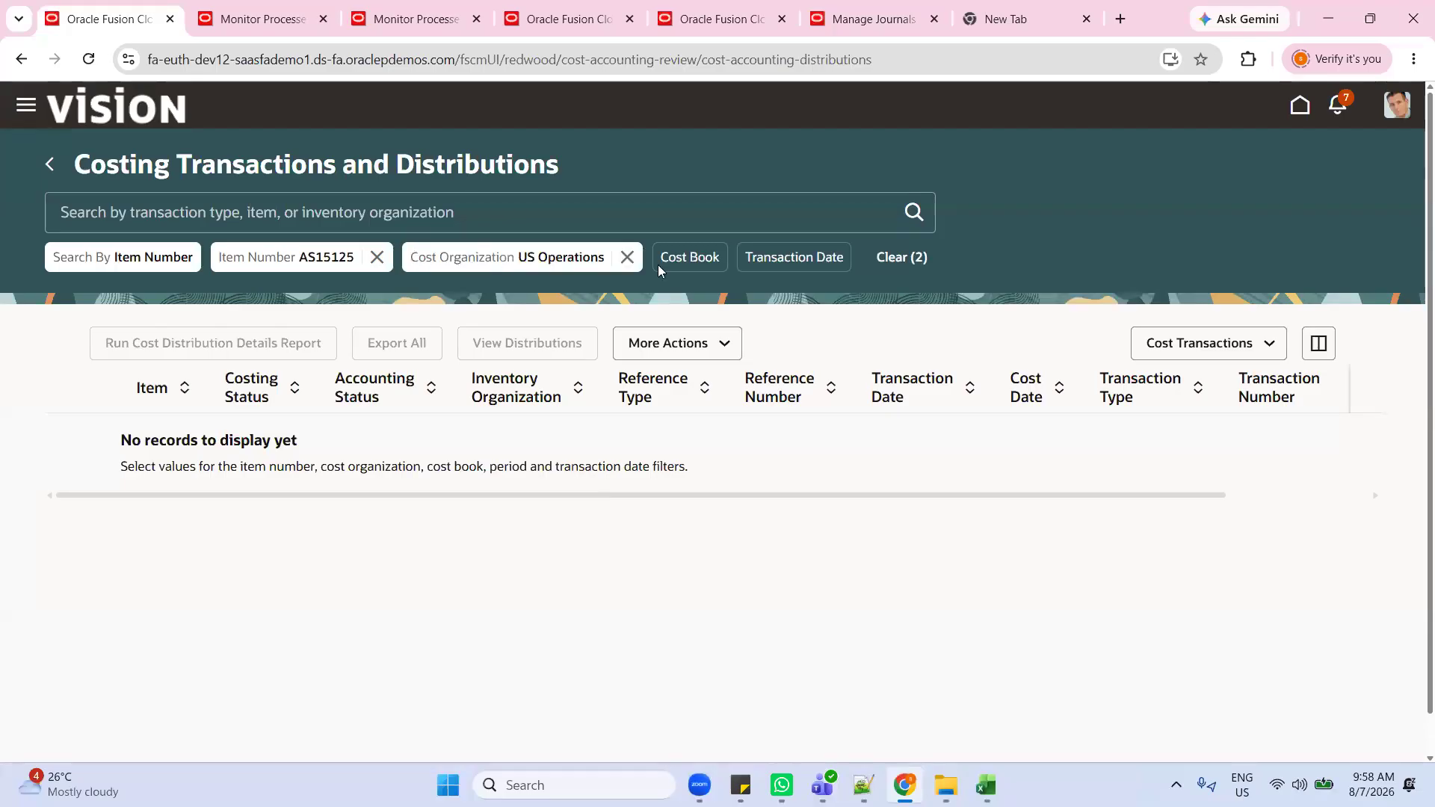
Step: Limit the costing transactions to the Financial cost book and period 08-26
{"action": "left_click", "coordinate": [695, 255]}
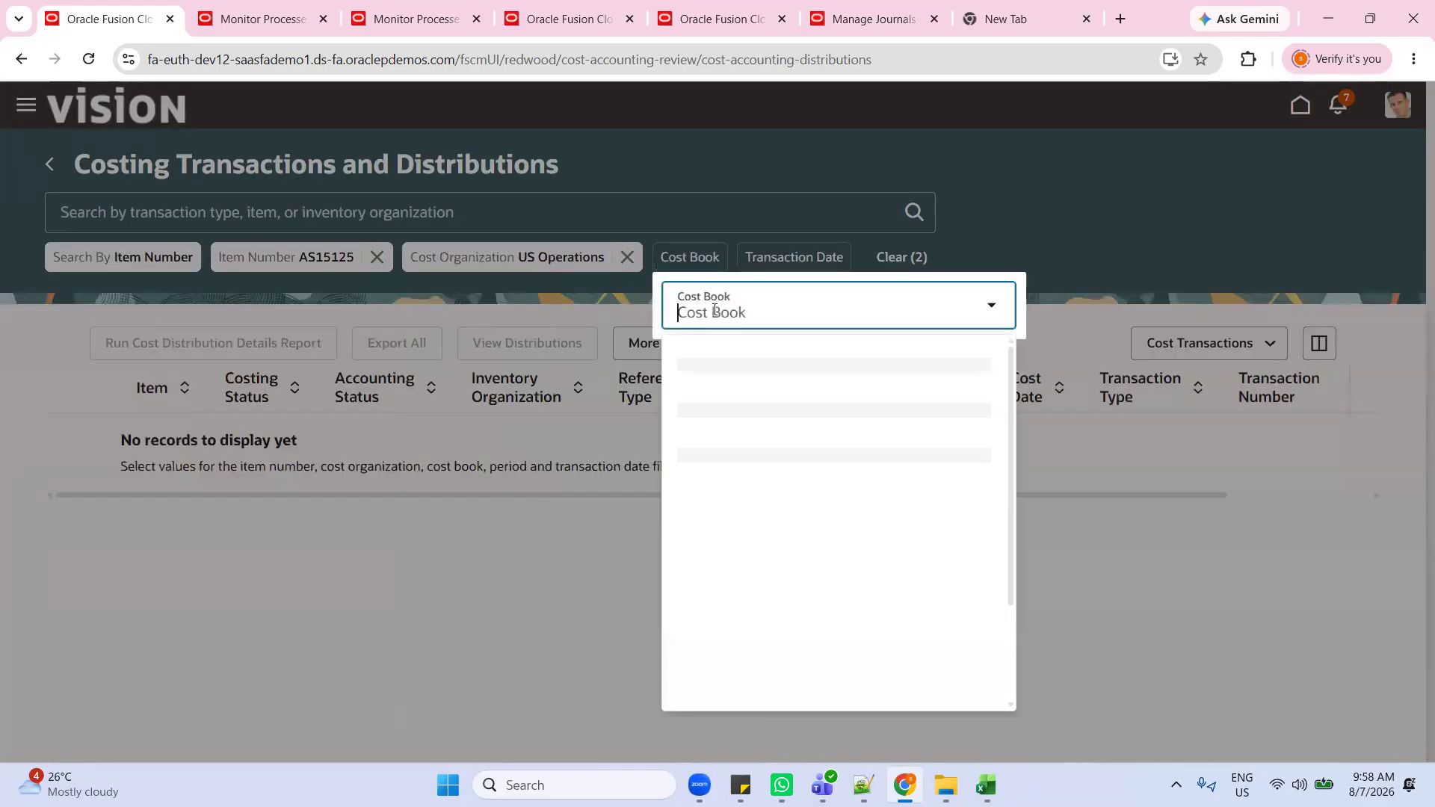
{"action": "left_click", "coordinate": [751, 577]}
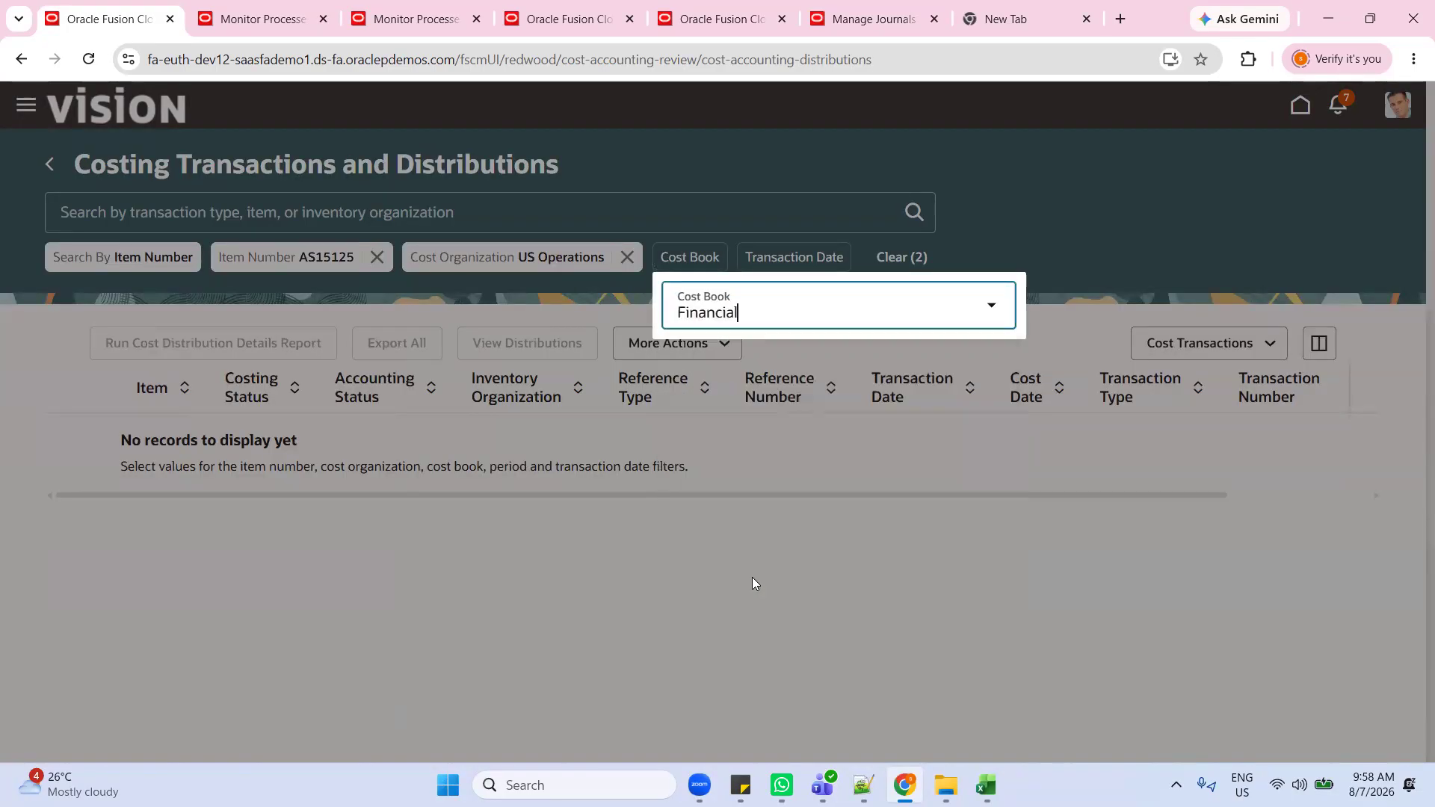
{"action": "left_click", "coordinate": [772, 609]}
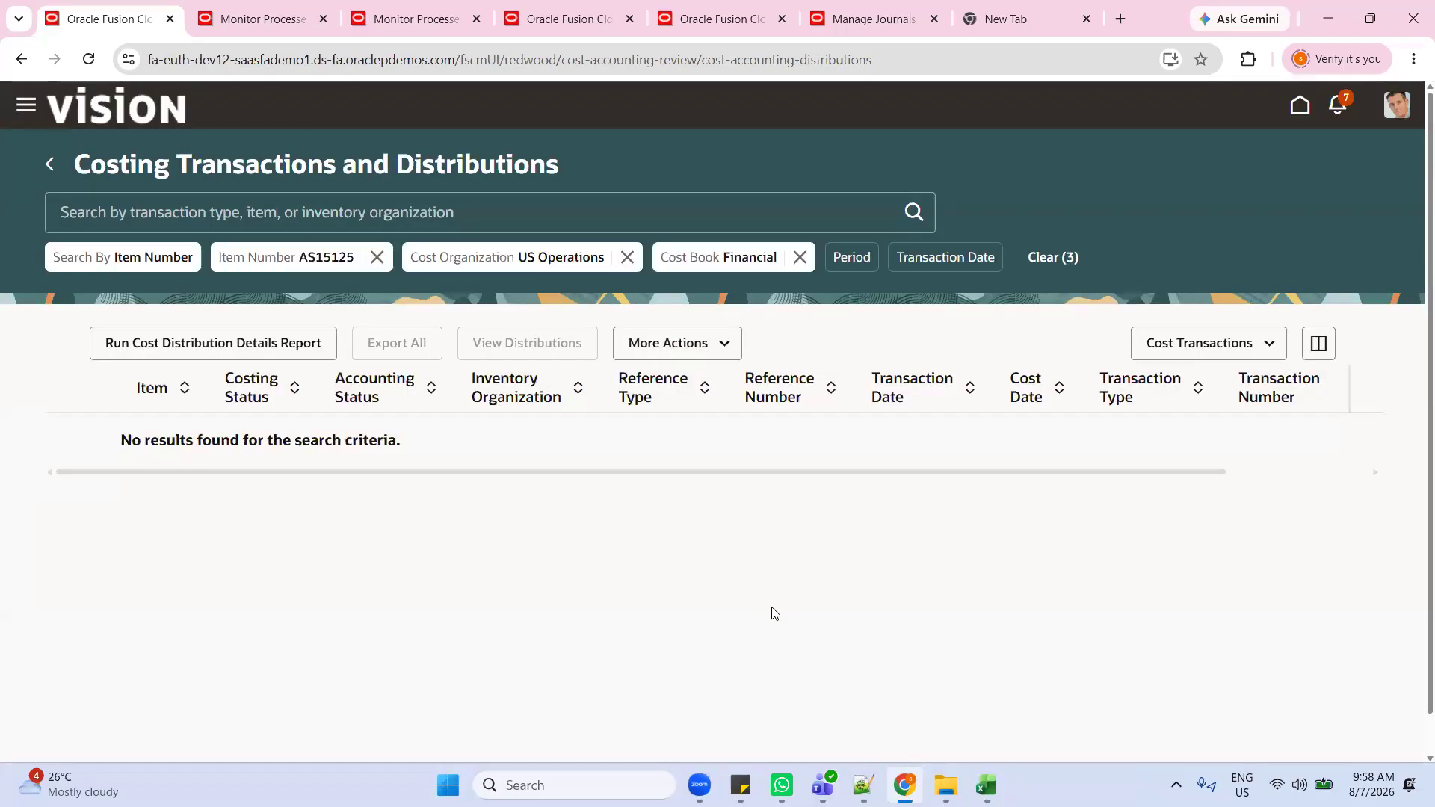
{"action": "left_click", "coordinate": [865, 257]}
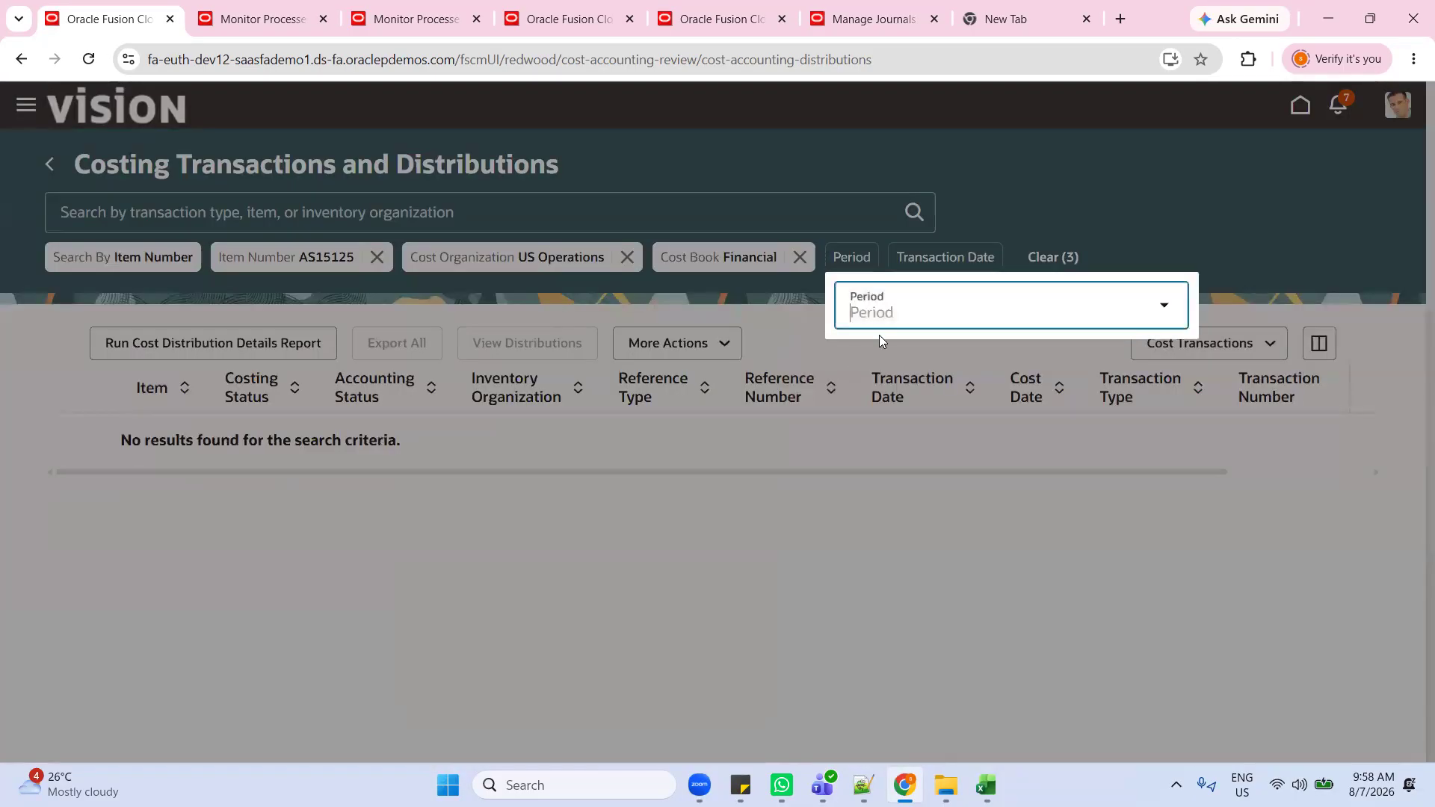
{"action": "left_click", "coordinate": [882, 310]}
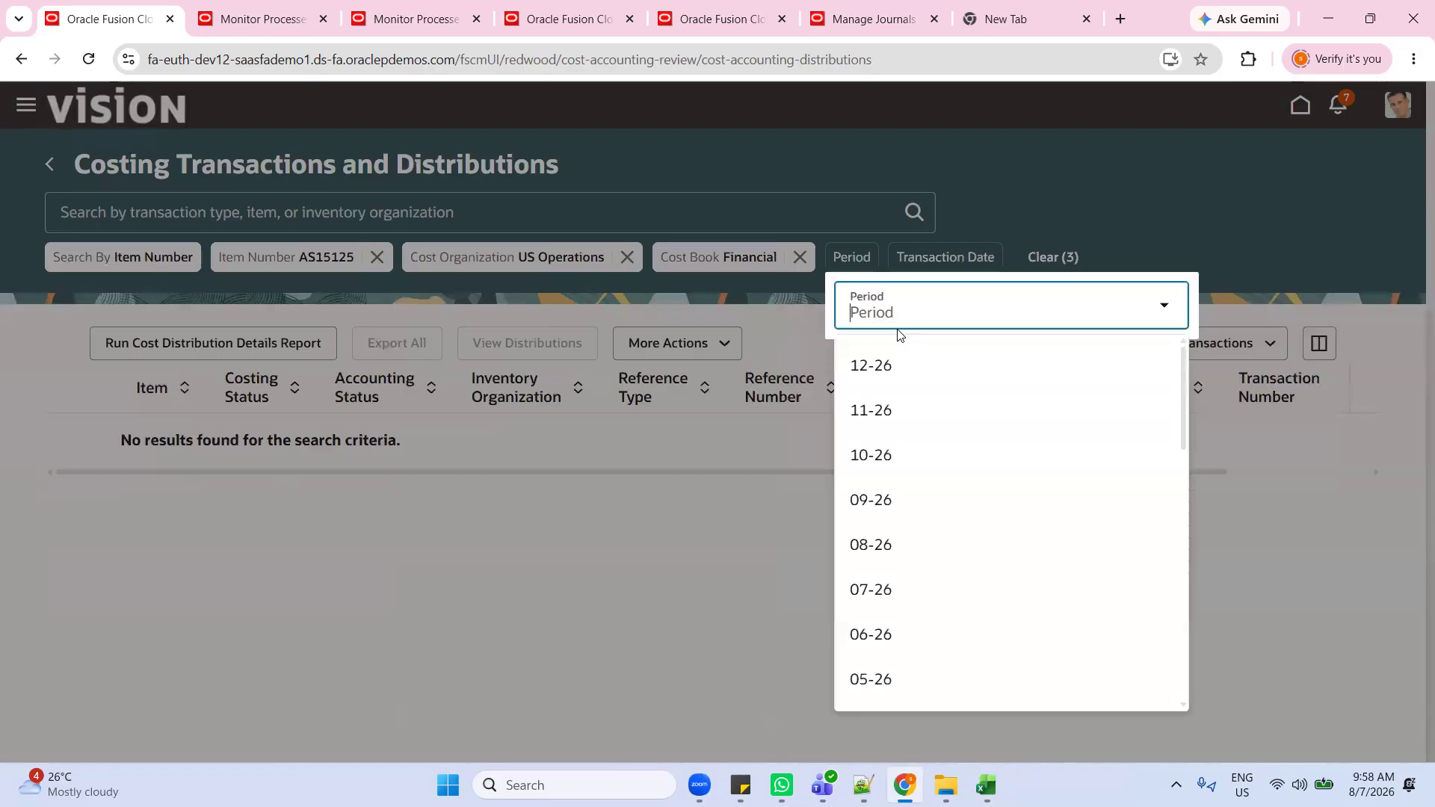
{"action": "type", "text": "8-26"}
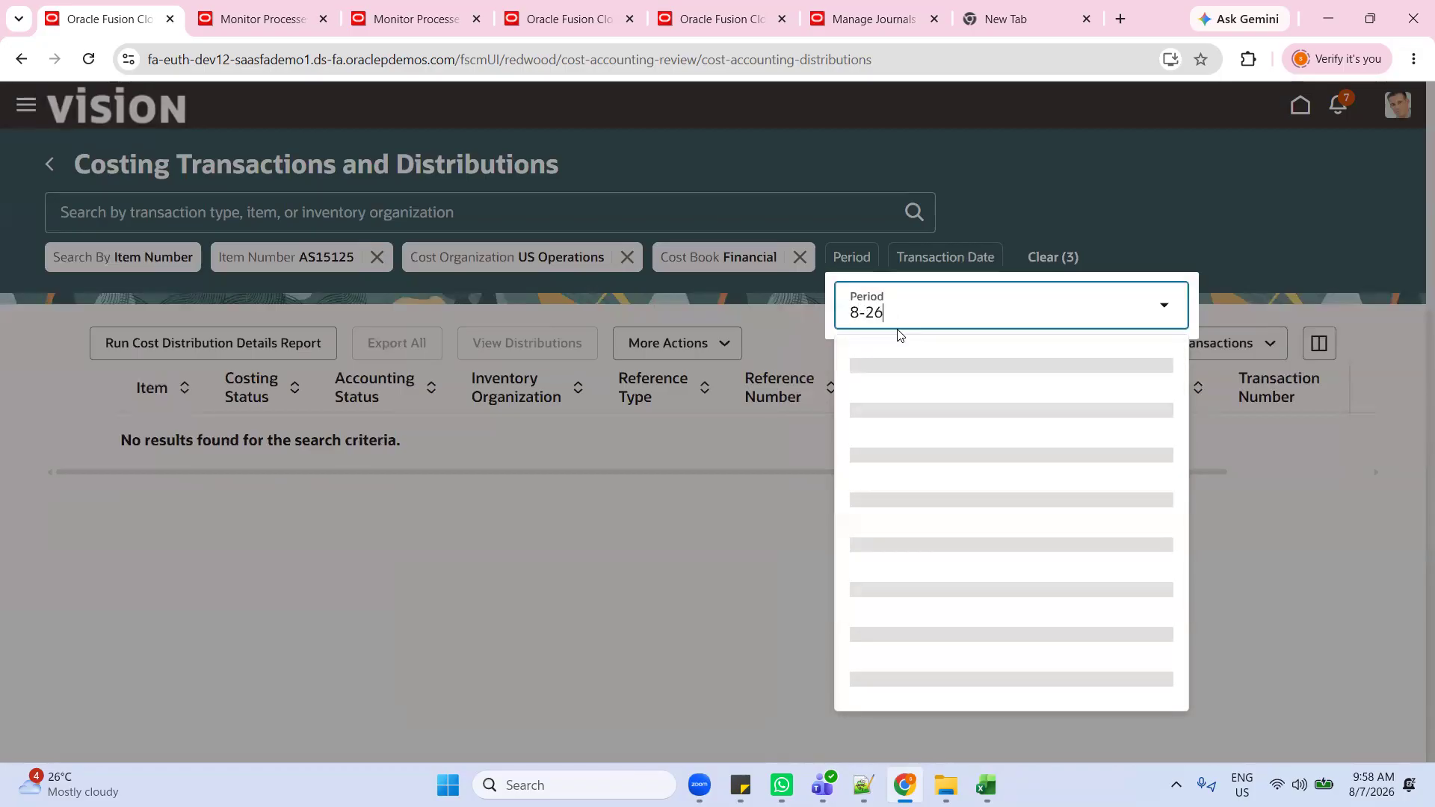
{"action": "left_click", "coordinate": [900, 371]}
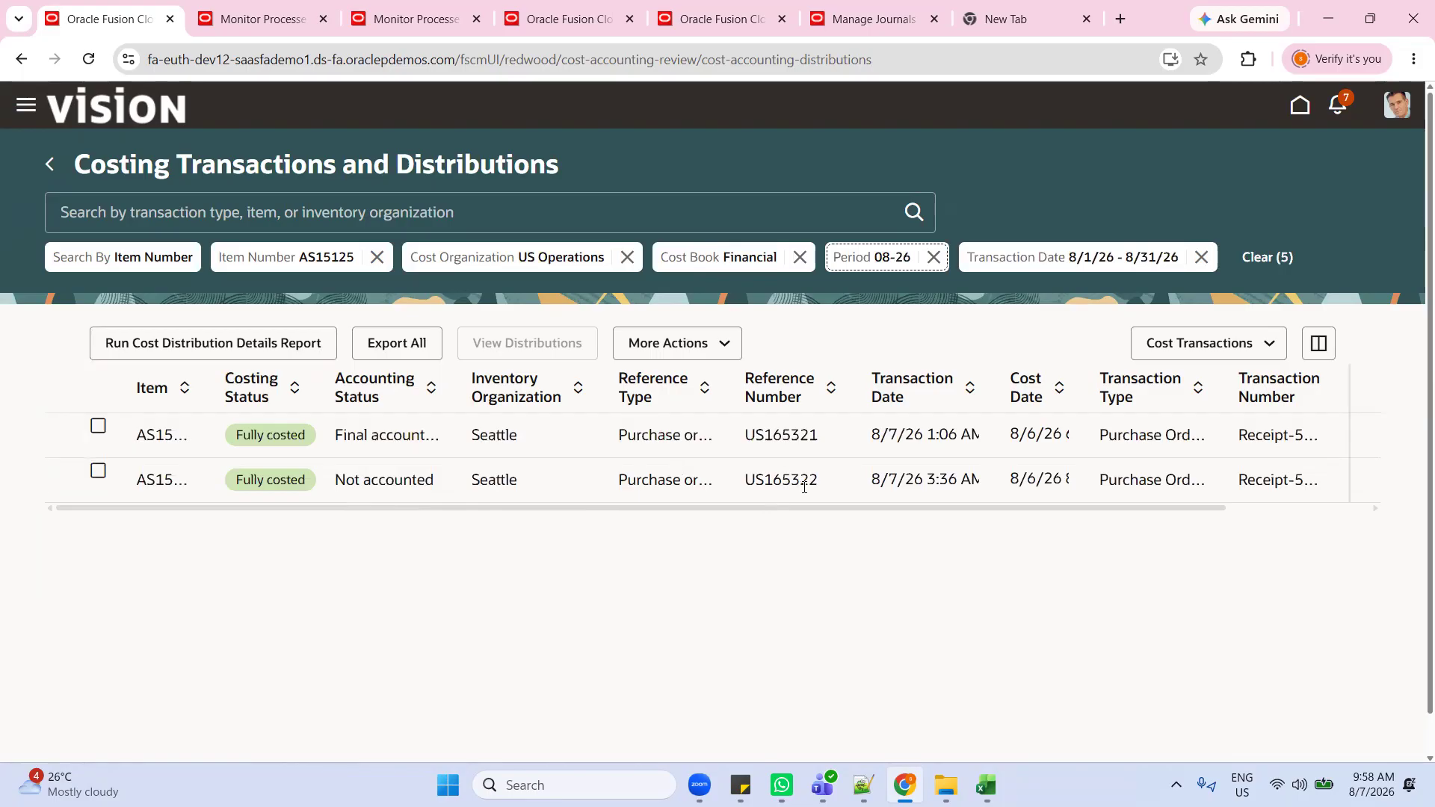
Step: View the cost distributions and distribution lines of the fully costed AS15125 receipt that is not yet accounted
{"action": "left_click", "coordinate": [97, 471]}
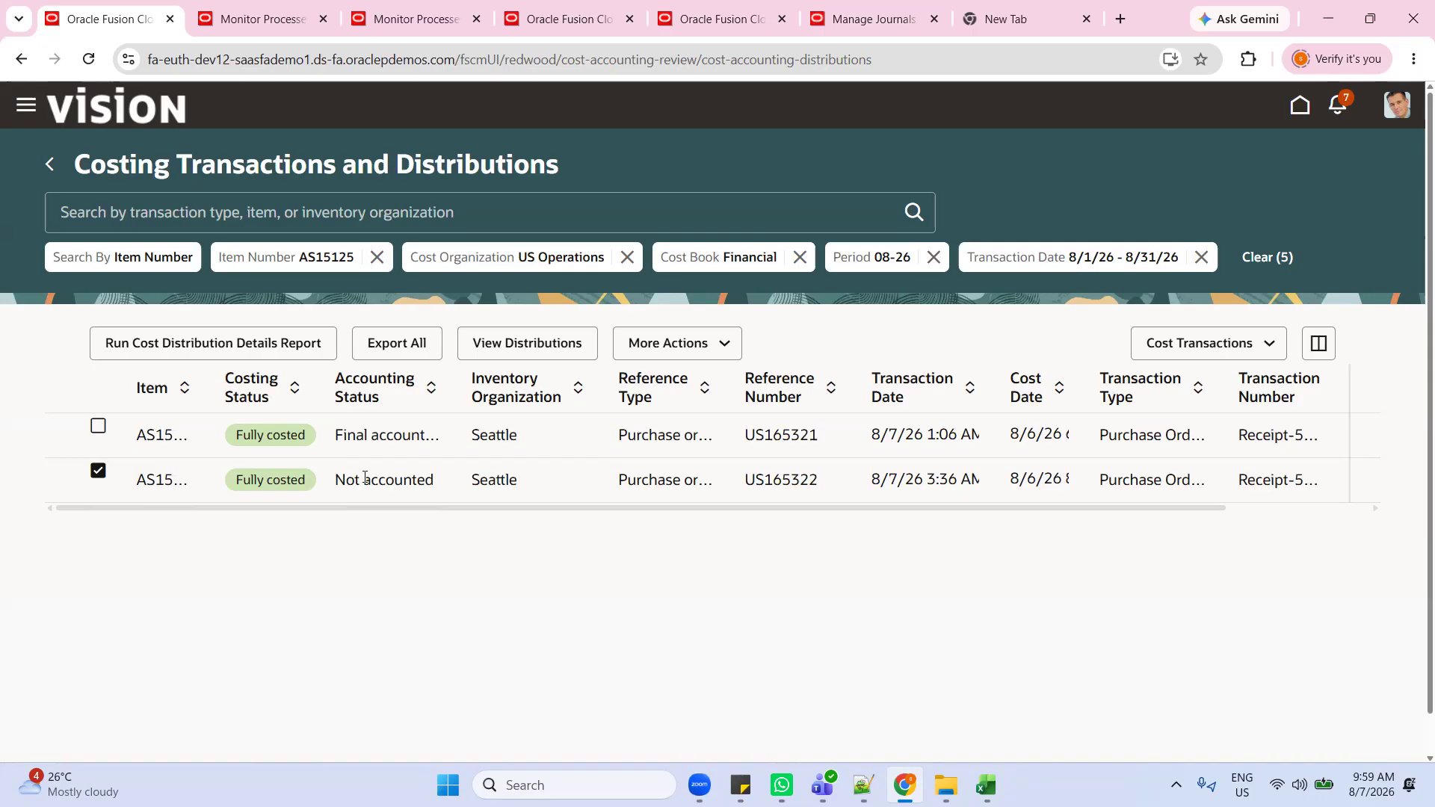
{"action": "left_click", "coordinate": [524, 343]}
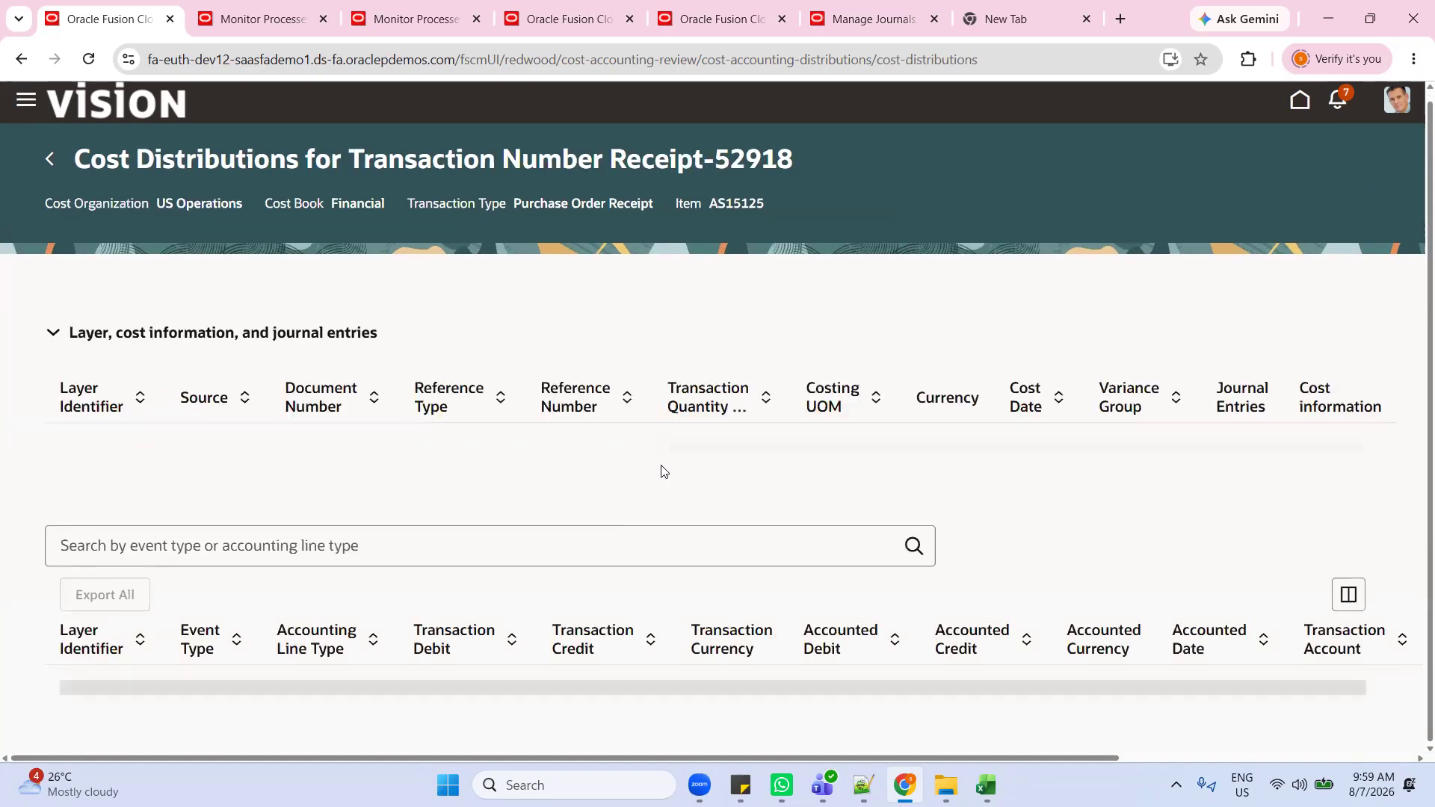
{"action": "scroll", "coordinate": [557, 594], "scroll_direction": "down", "scroll_amount": 3}
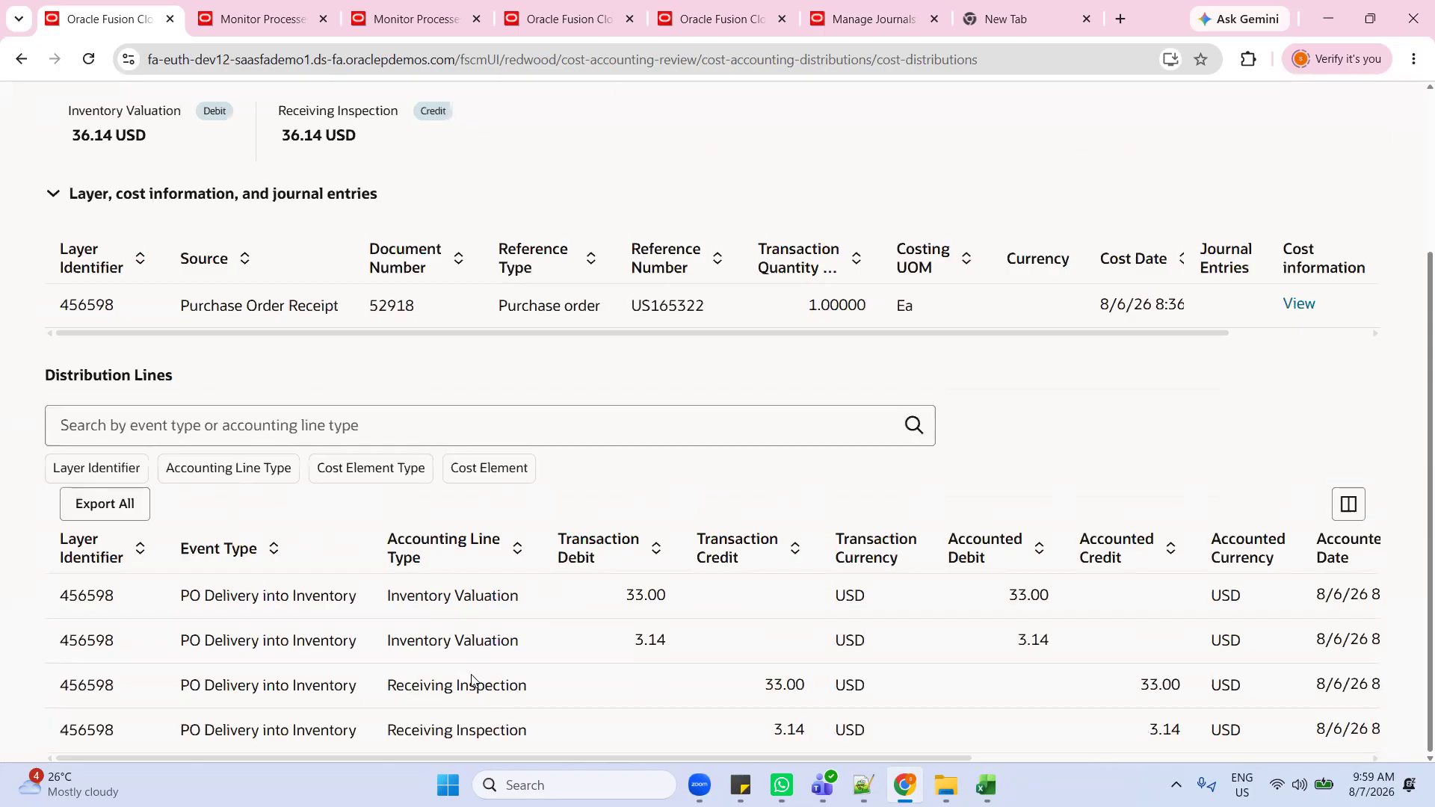
Step: Compare the distribution lines with the Inventory Valuation debit and Receiving Inspection credit under Deliver the Goods in Excel, returning to Oracle Fusion
{"action": "key", "text": "alt+Tab"}
{"action": "left_click", "coordinate": [317, 338]}
{"action": "left_click", "coordinate": [422, 357]}
{"action": "key", "text": "alt+Tab"}
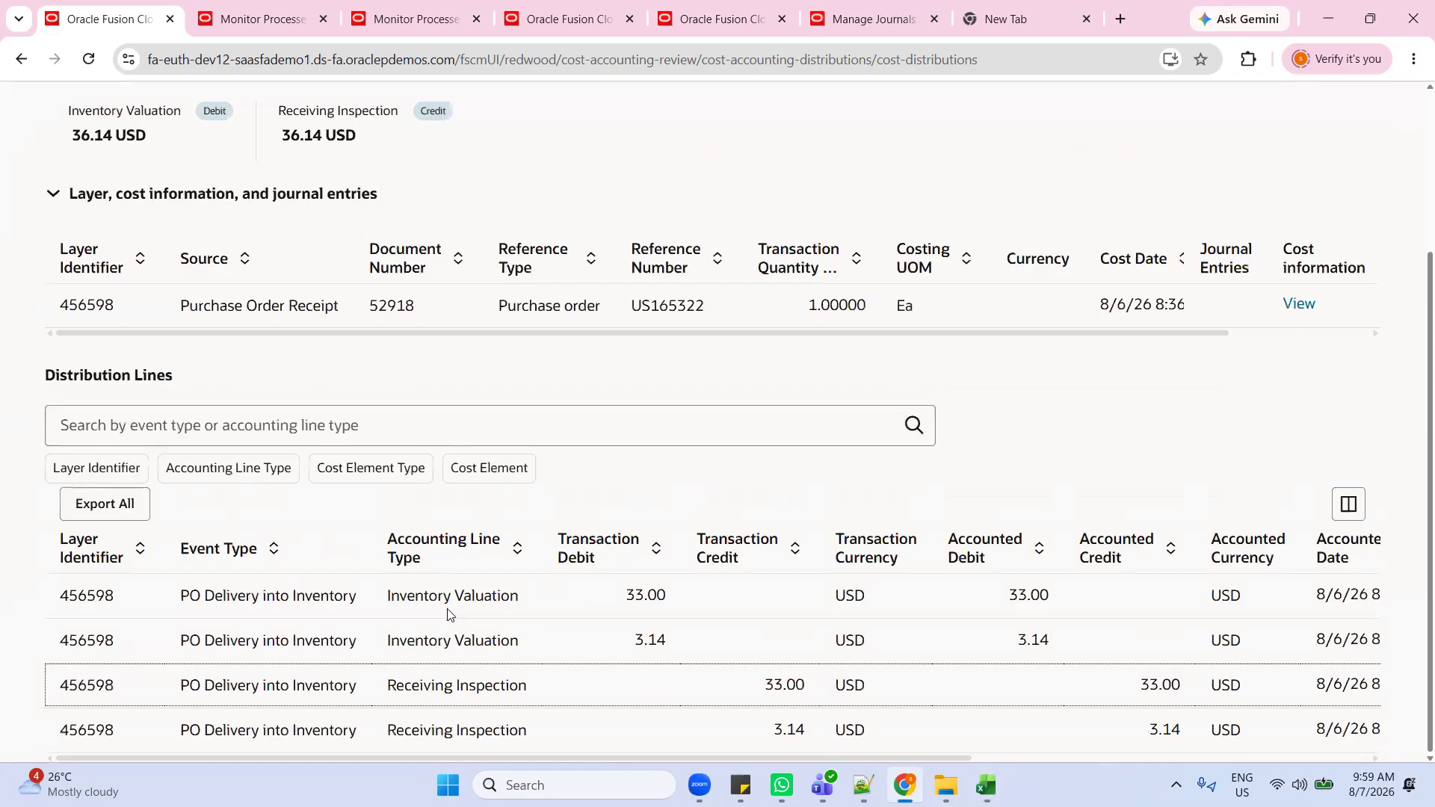
{"action": "key", "text": "alt+Tab"}
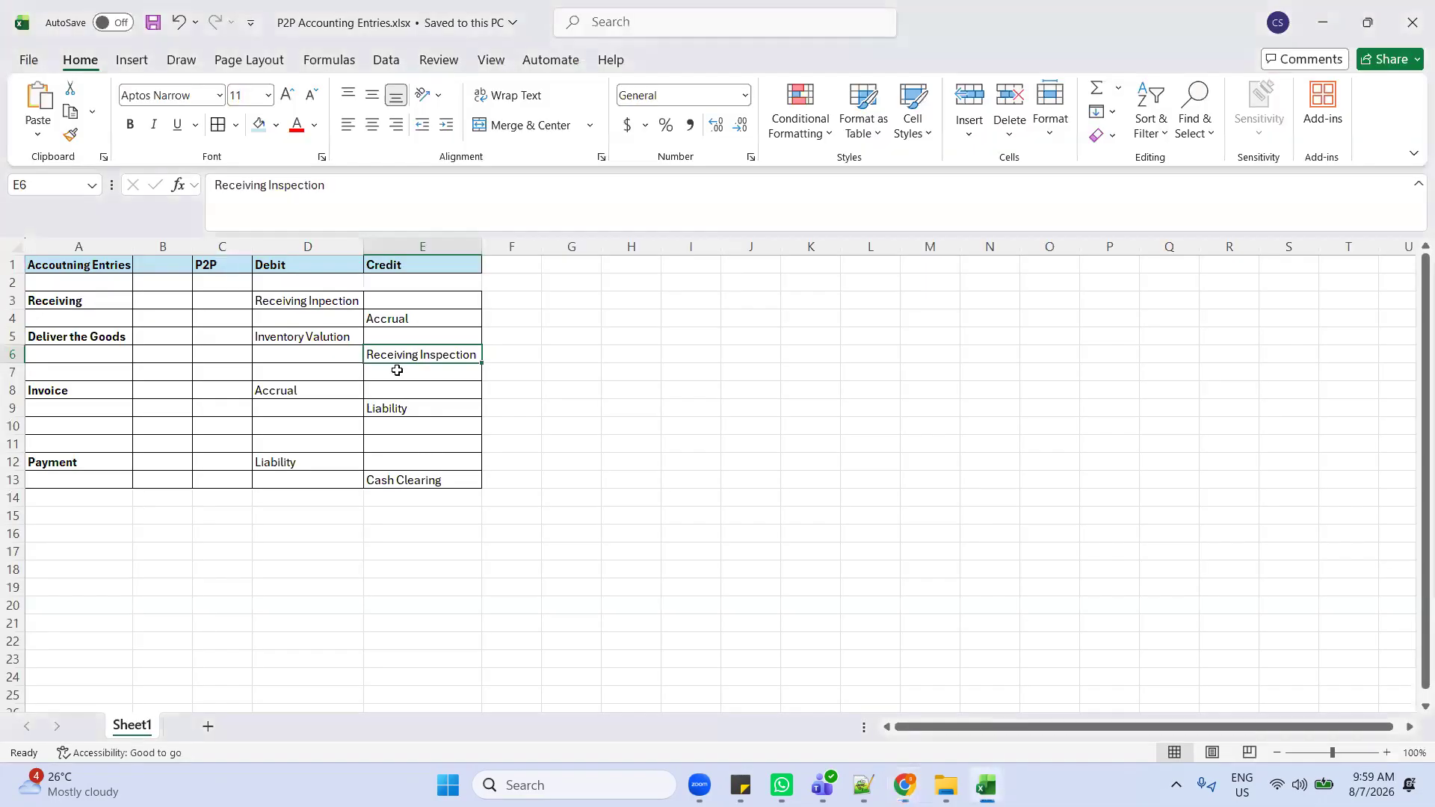
{"action": "key", "text": "alt+Tab"}
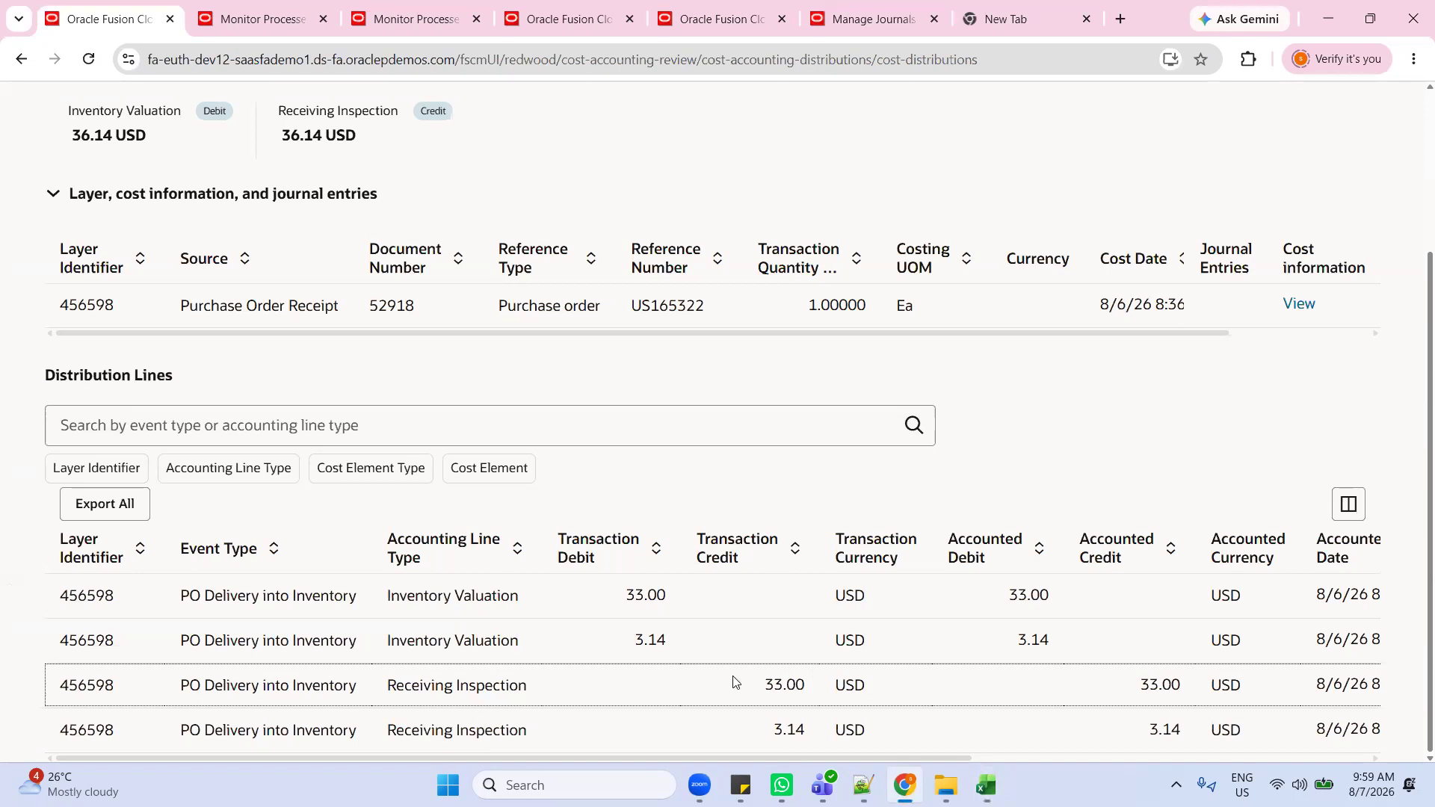
Step: Leave the cost distributions, return to the Cost Accounting landing page and open Create Accounting from the quick actions
{"action": "scroll", "coordinate": [748, 651], "scroll_direction": "up", "scroll_amount": 3}
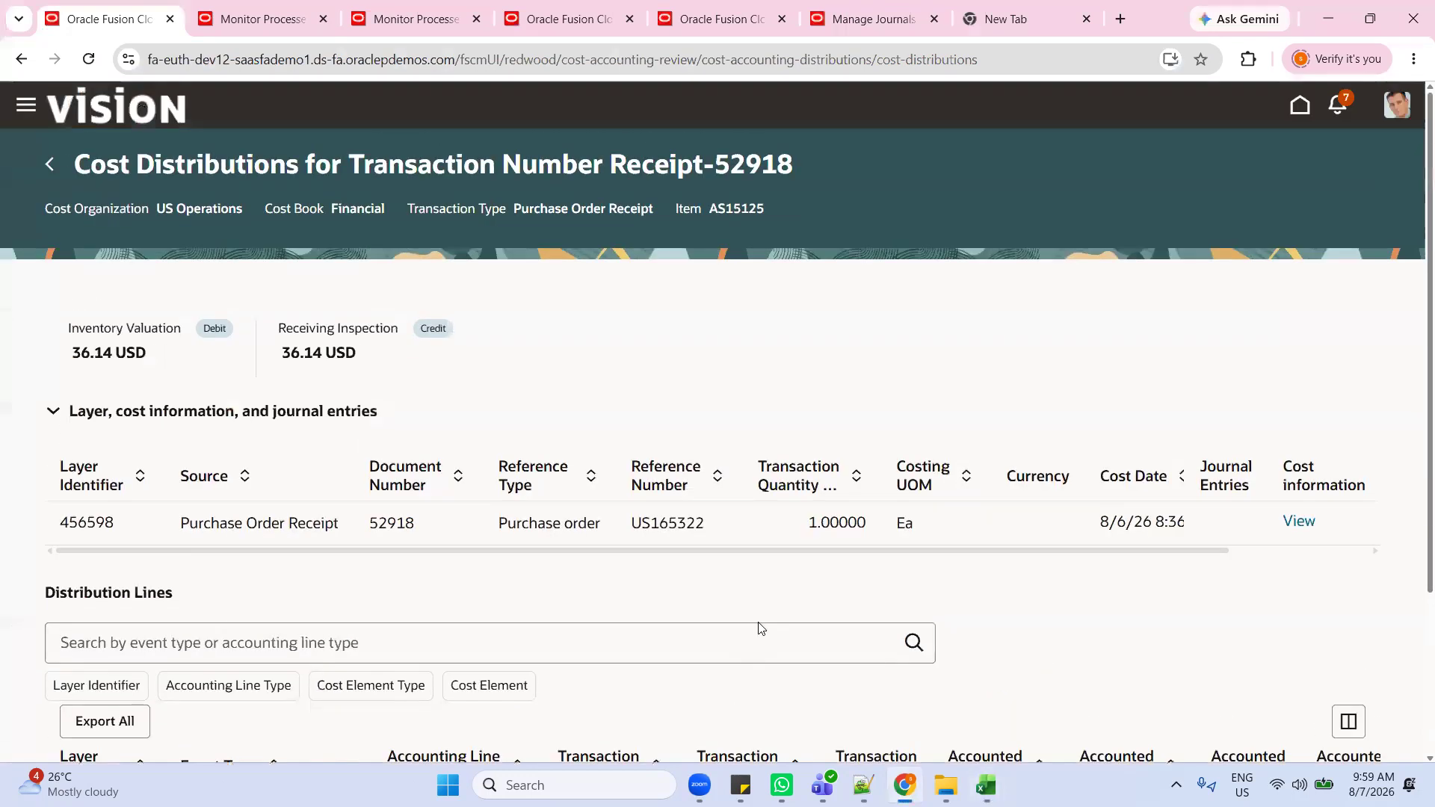
{"action": "left_click", "coordinate": [45, 169]}
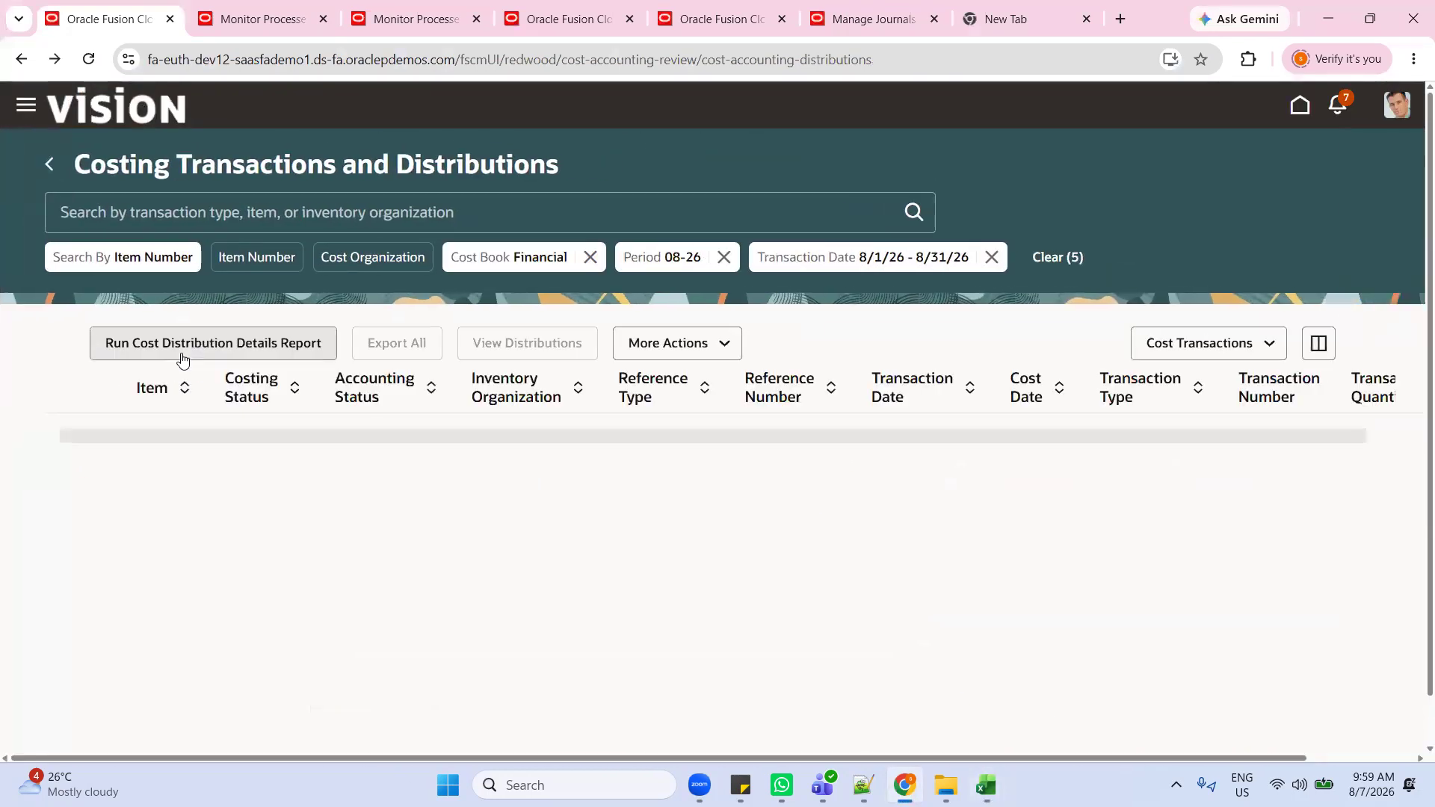
{"action": "left_click", "coordinate": [49, 165]}
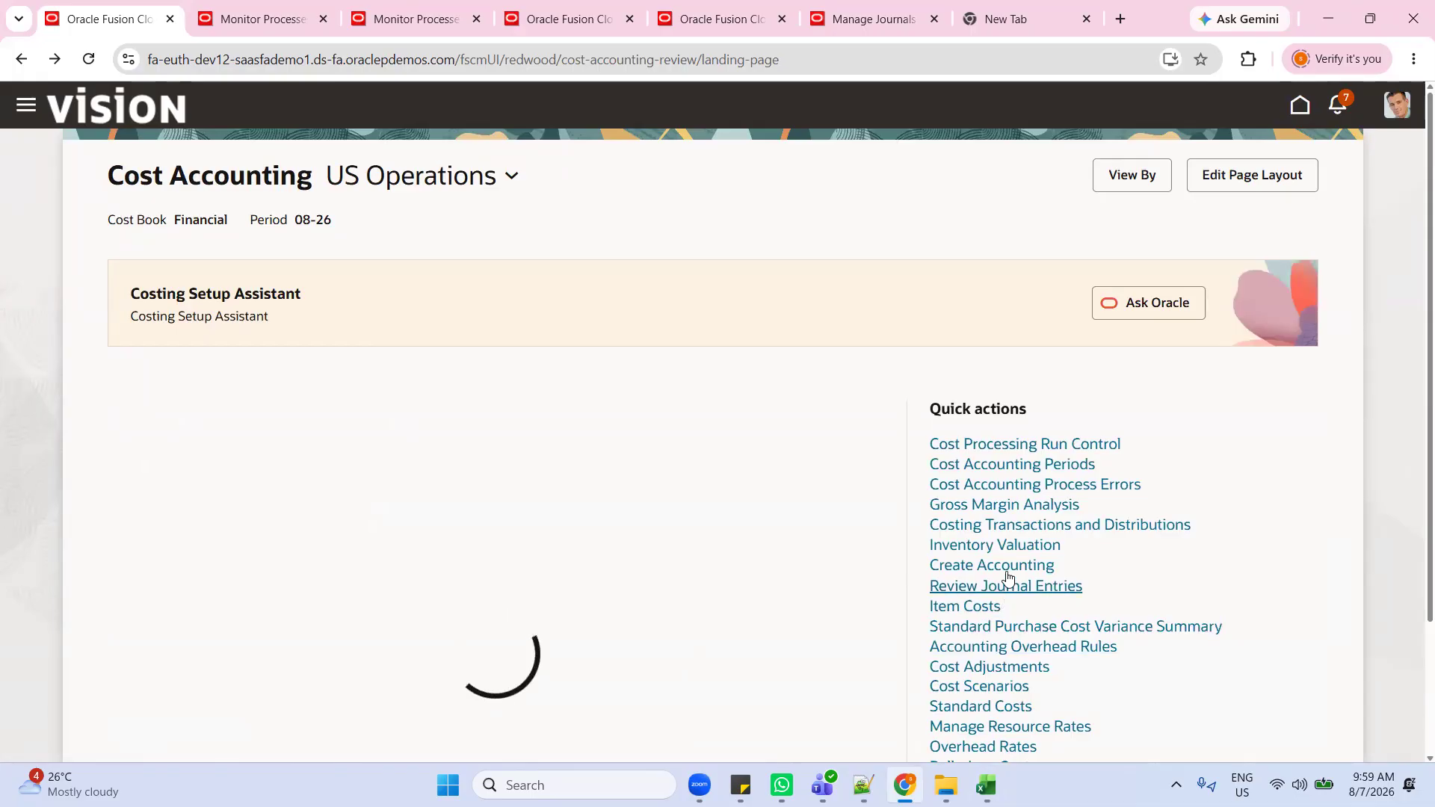
{"action": "left_click", "coordinate": [992, 661]}
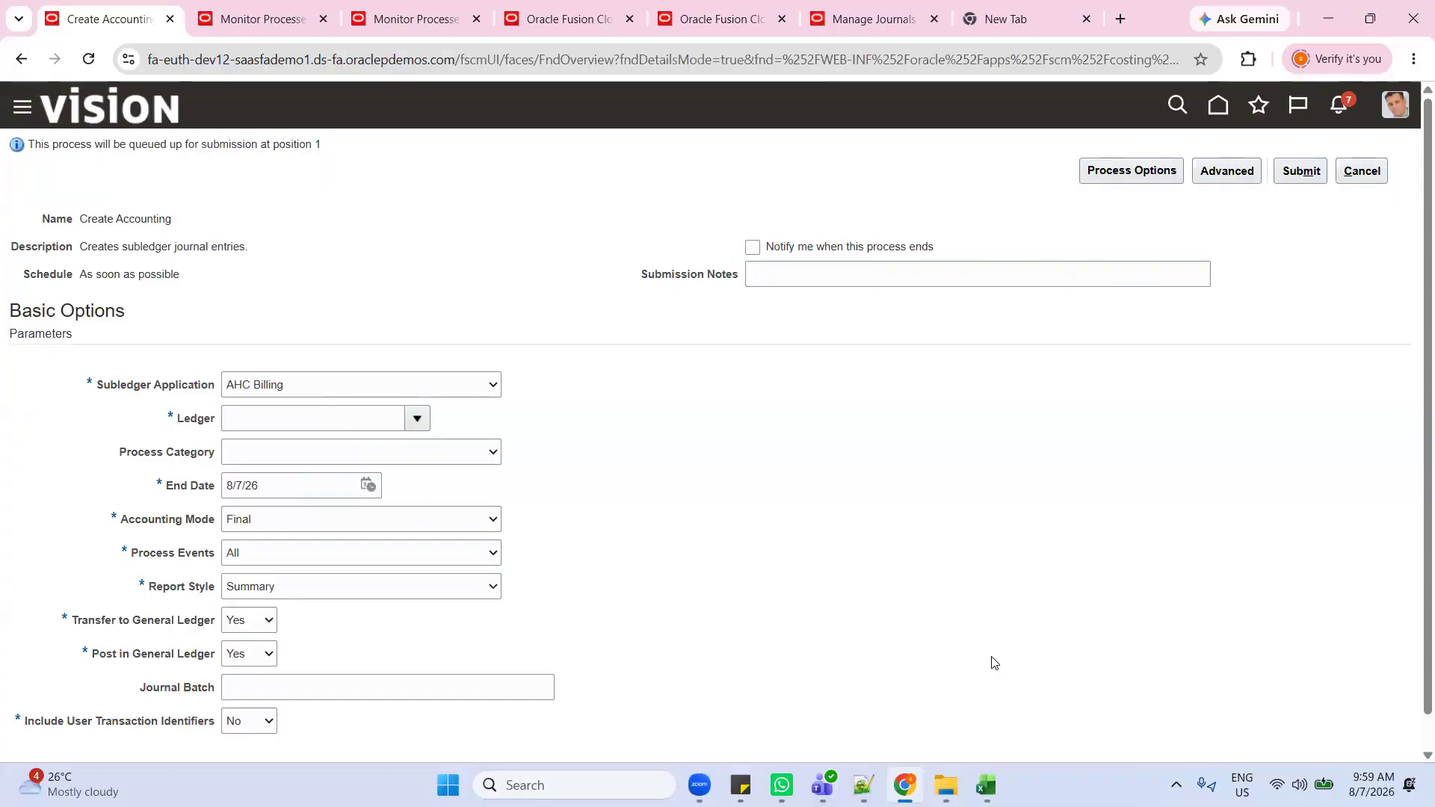
Step: Set the Create Accounting subledger application to Cost Management and the ledger to US Primary Ledger
{"action": "left_click", "coordinate": [493, 388]}
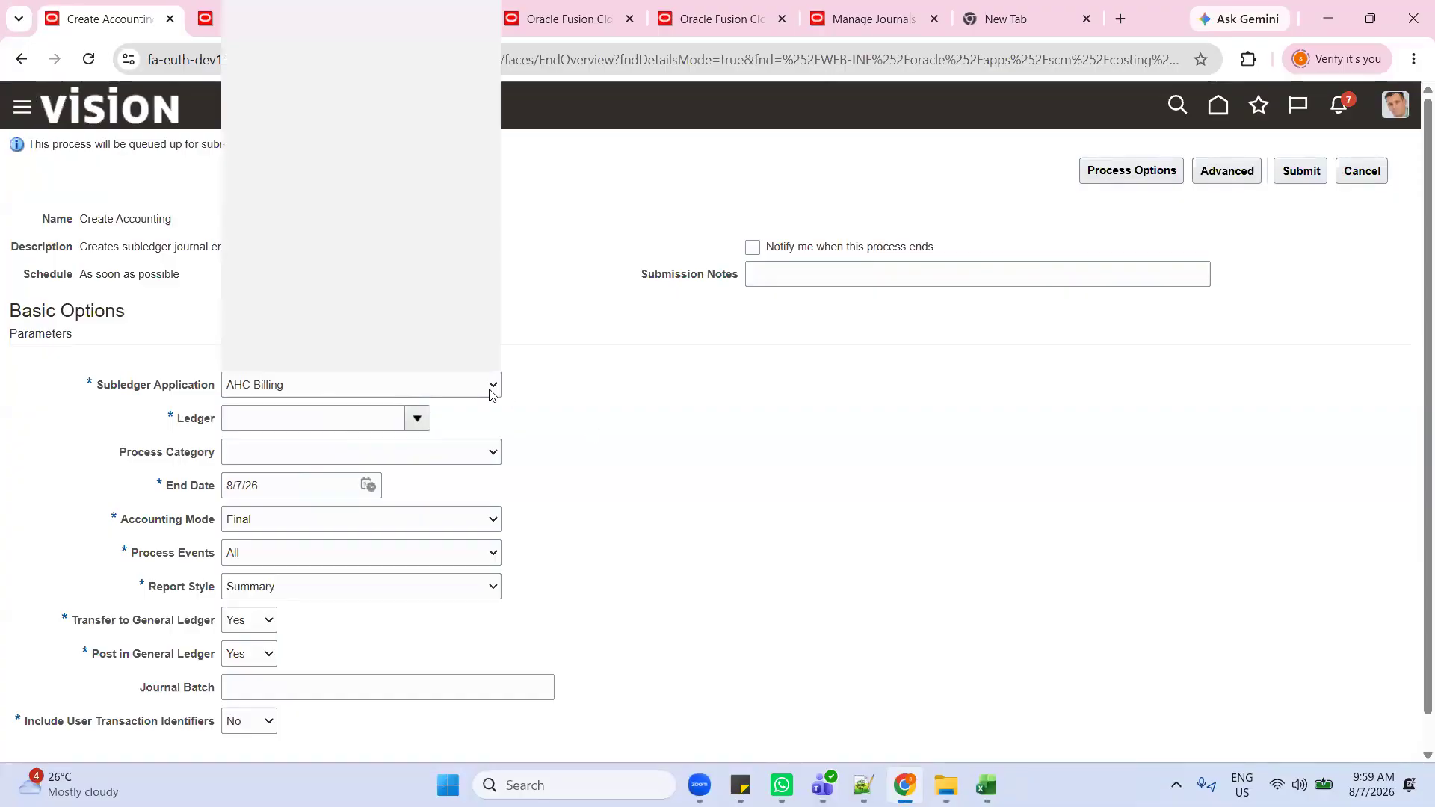
{"action": "type", "text": "co"}
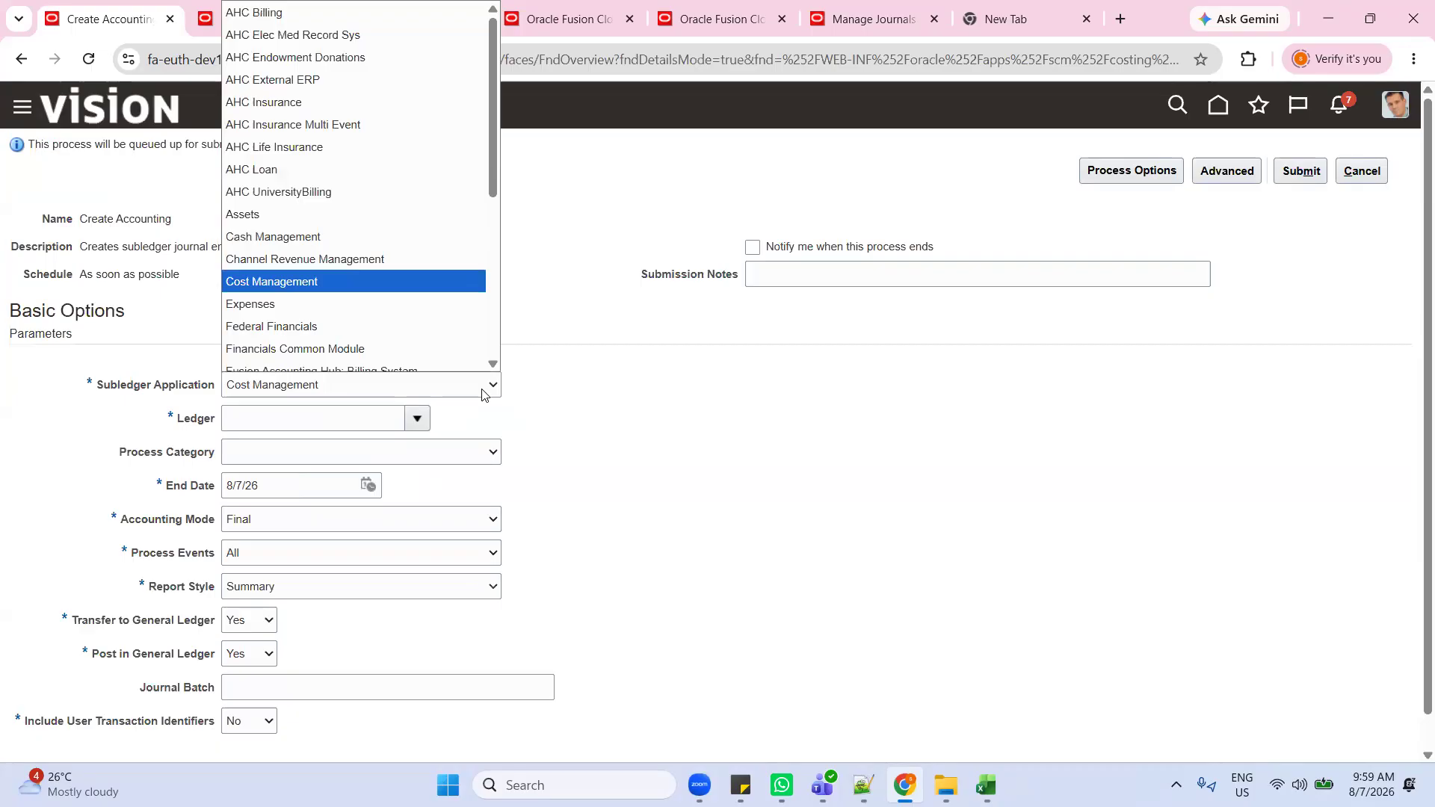
{"action": "left_click", "coordinate": [366, 277]}
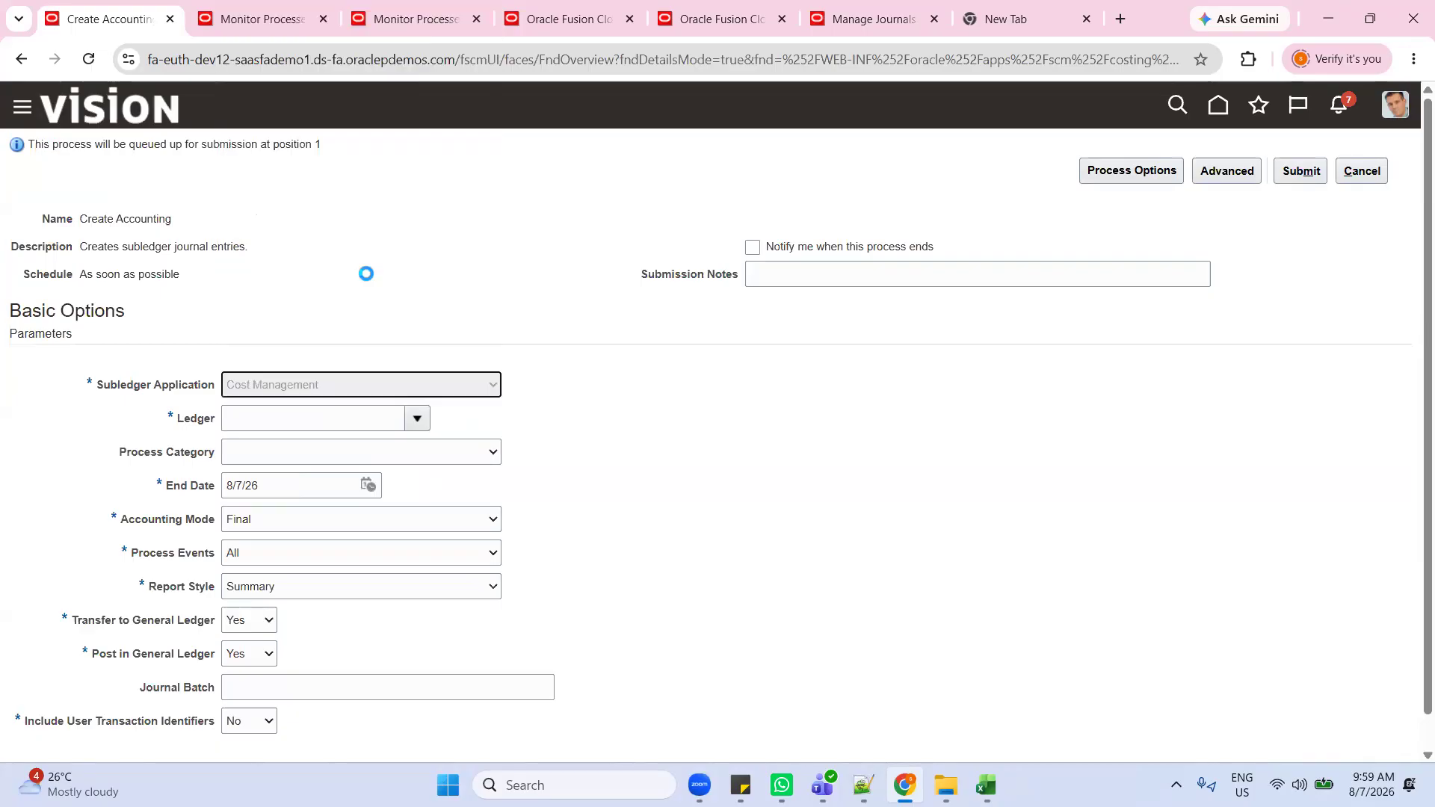
{"action": "left_click", "coordinate": [347, 417]}
{"action": "left_click", "coordinate": [419, 419]}
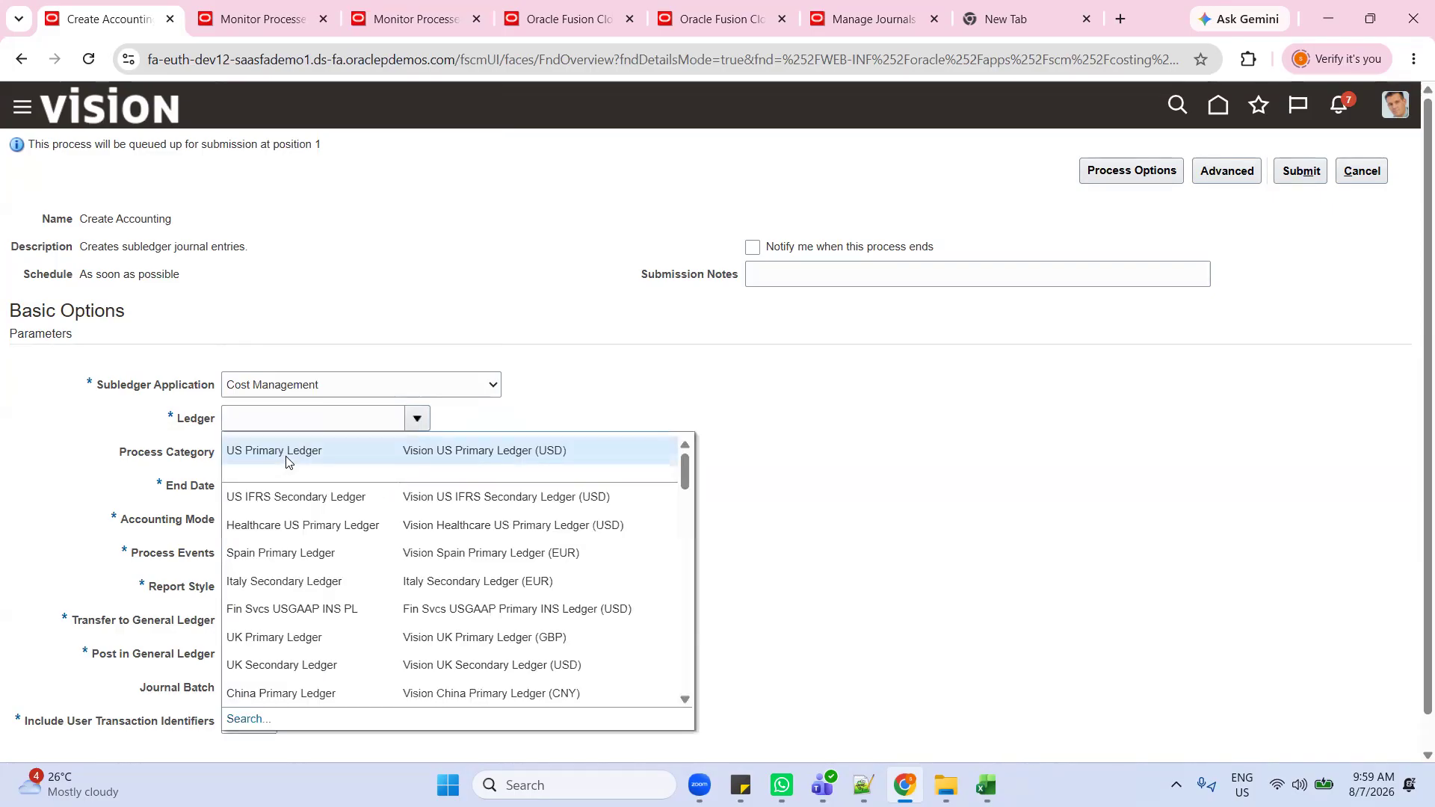
{"action": "left_click", "coordinate": [286, 460]}
Step: Submit the Create Accounting process with the remaining default parameters and acknowledge the confirmation
{"action": "scroll", "coordinate": [682, 515], "scroll_direction": "down", "scroll_amount": 2}
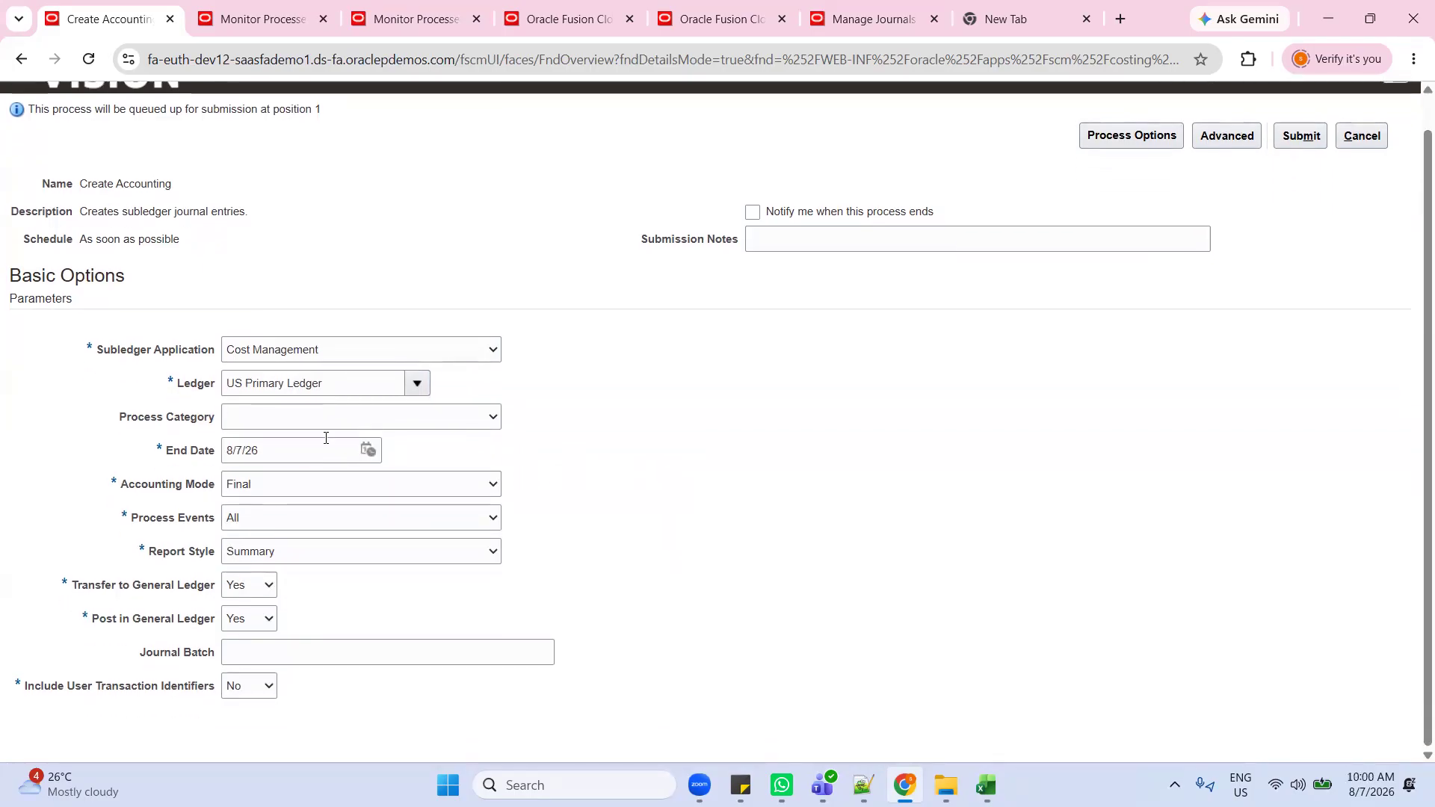
{"action": "scroll", "coordinate": [795, 490], "scroll_direction": "up", "scroll_amount": 1}
{"action": "left_click", "coordinate": [1301, 171]}
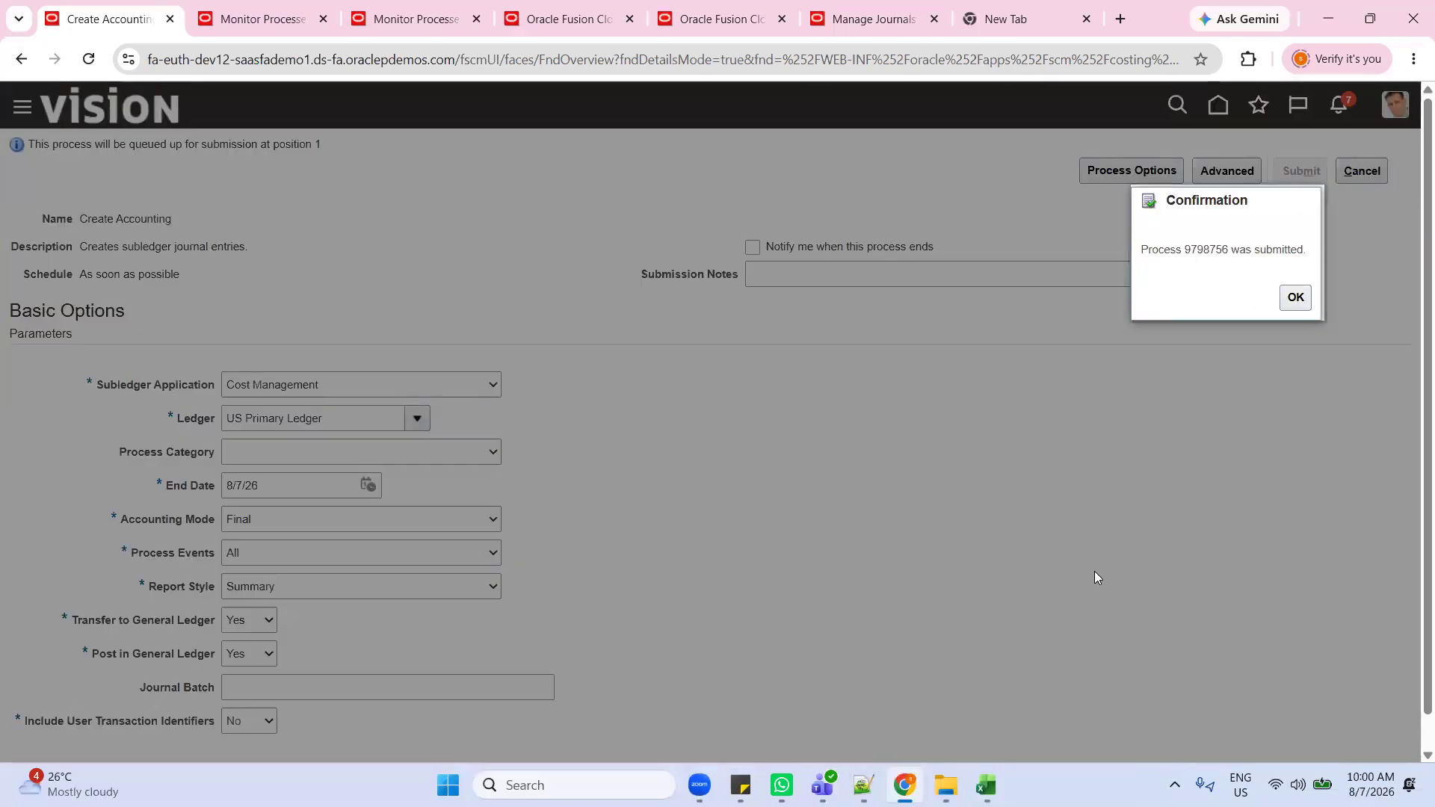
{"action": "left_click", "coordinate": [1295, 297]}
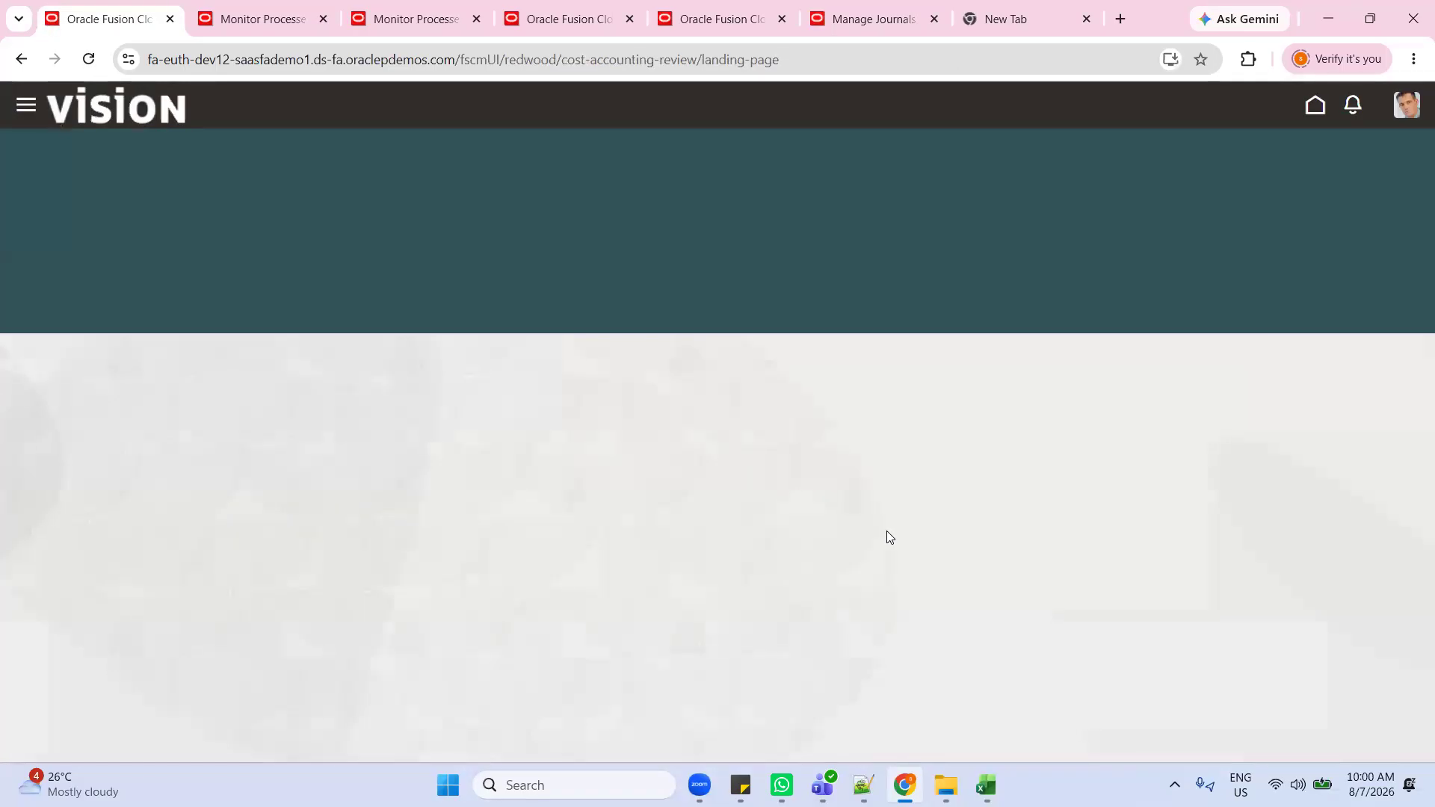
Step: Switch to Excel to review the debit and credit accounts for Deliver the Goods, and return to Oracle Fusion's Cost Accounting page
{"action": "key", "text": "alt+Tab"}
{"action": "left_click", "coordinate": [321, 340]}
{"action": "left_click", "coordinate": [404, 352]}
{"action": "key", "text": "alt+Tab"}
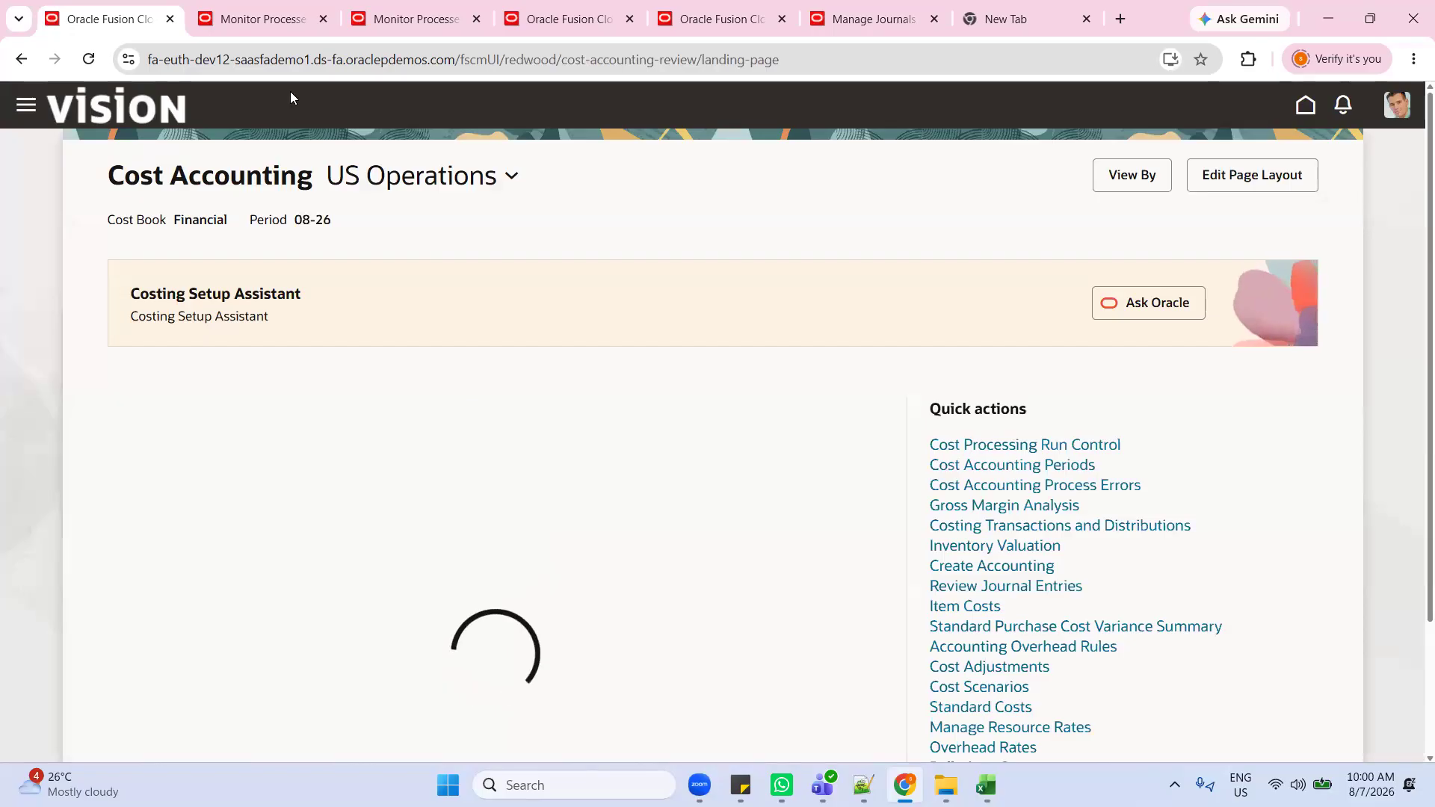
Step: Monitor the submitted Create Accounting process and its child processes, refreshing the scheduled processes list until they finish
{"action": "left_click", "coordinate": [232, 20]}
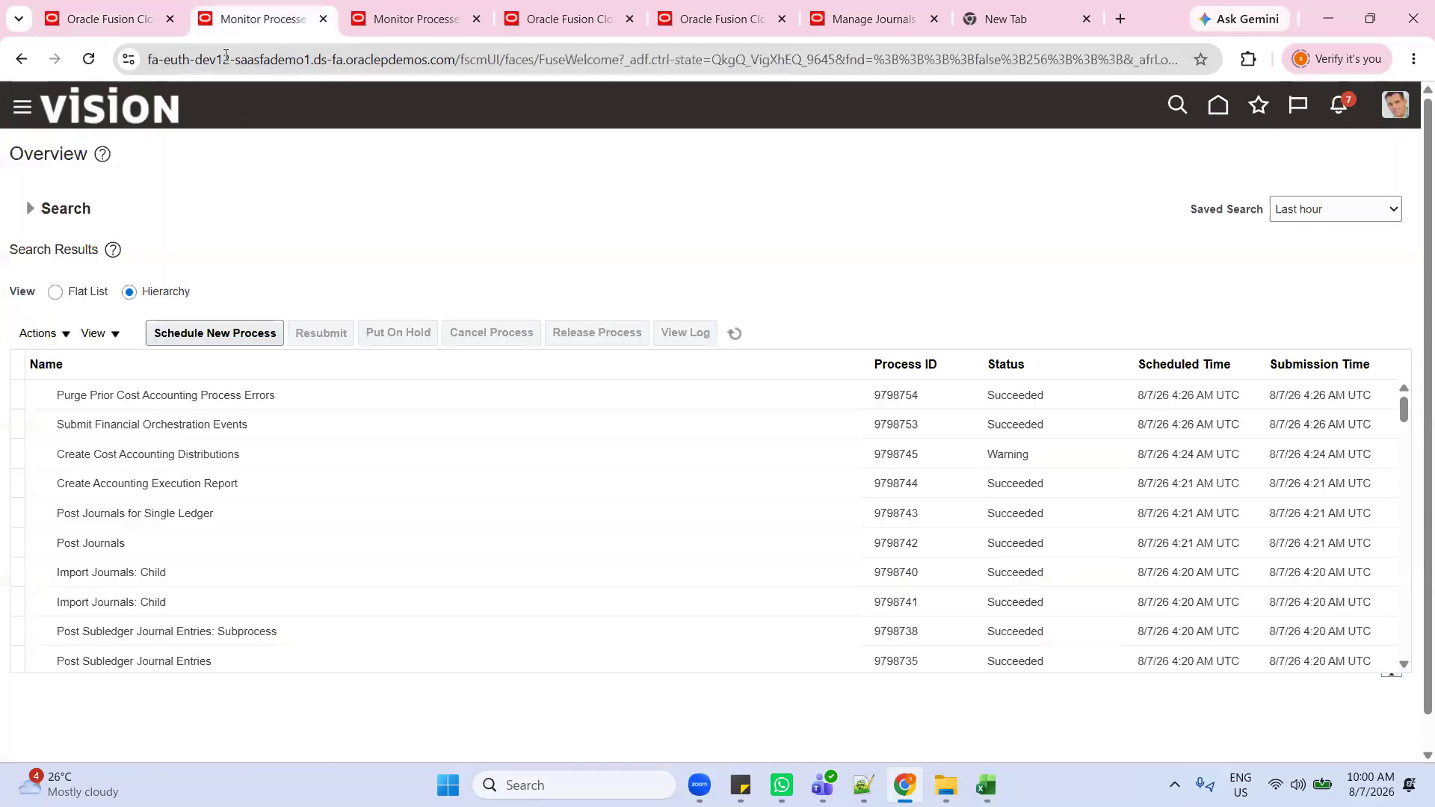
{"action": "left_click", "coordinate": [735, 333]}
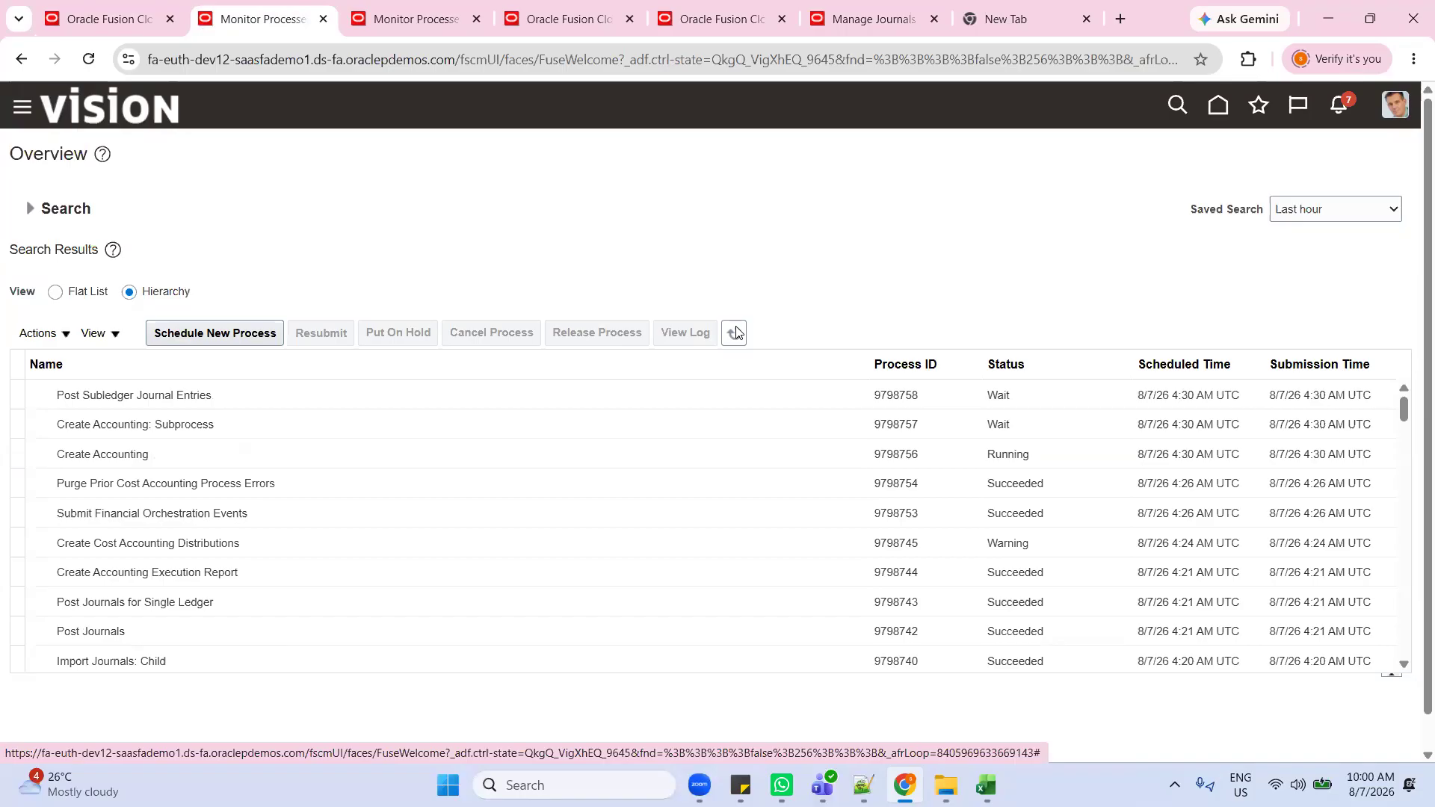
{"action": "left_click", "coordinate": [177, 456]}
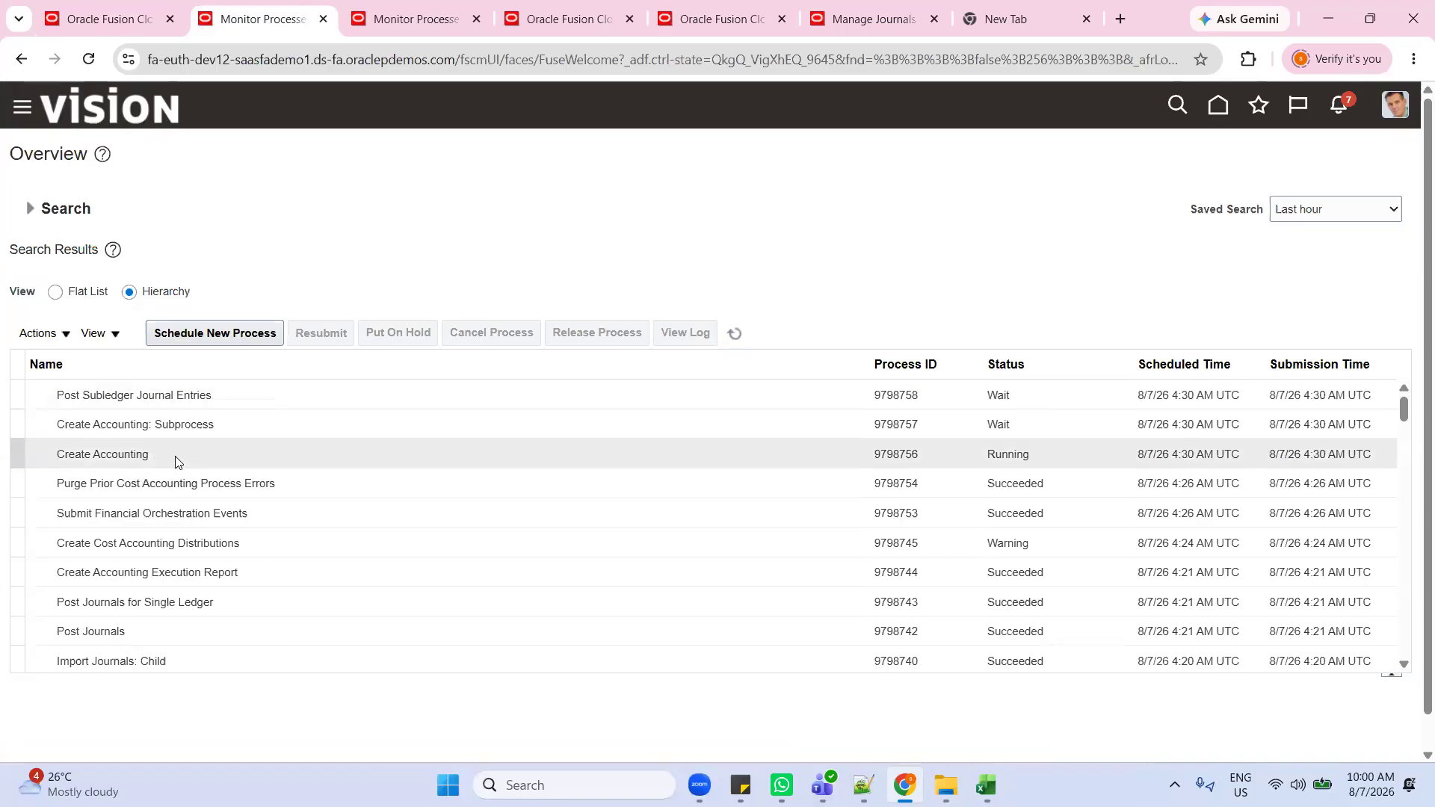
{"action": "left_click", "coordinate": [735, 333]}
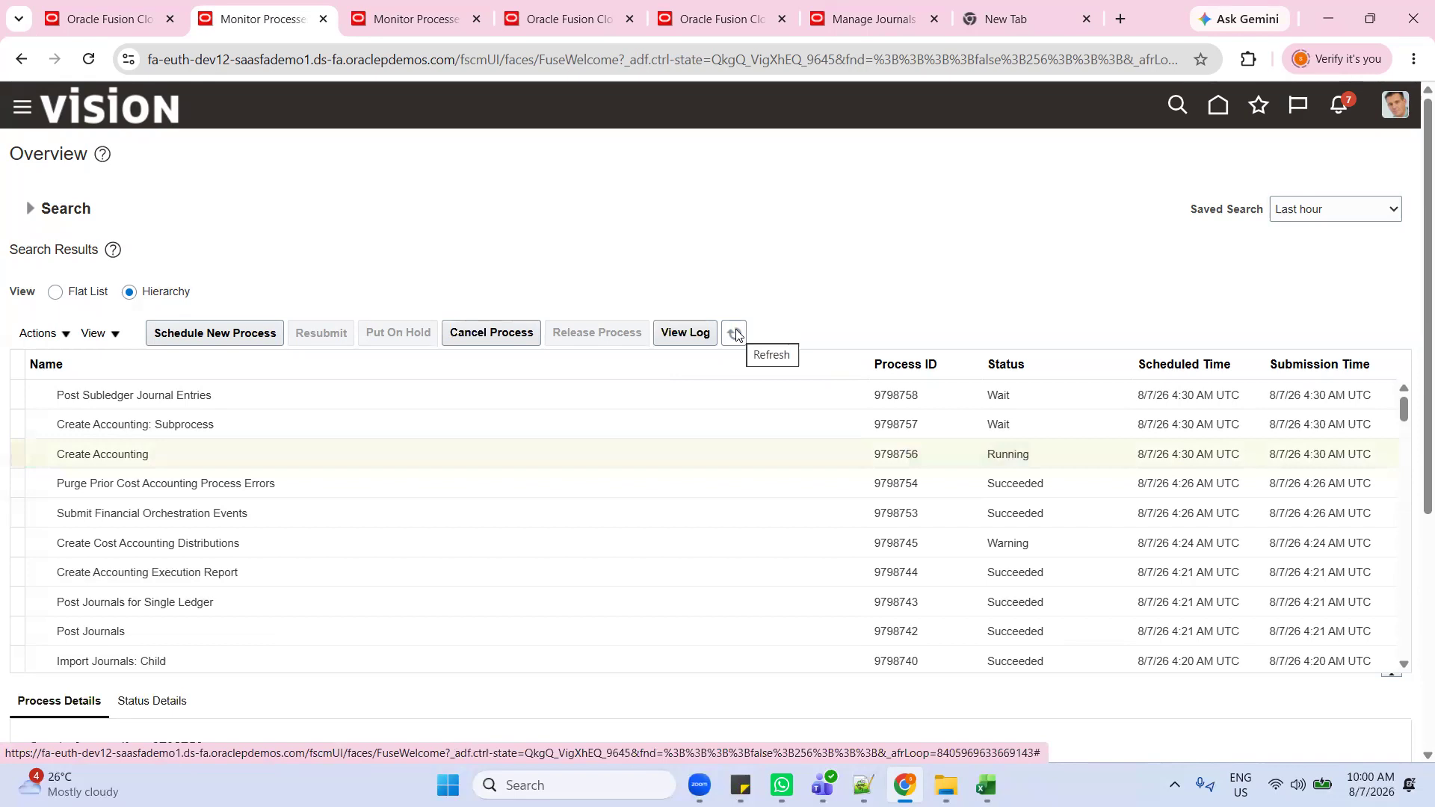
{"action": "left_click", "coordinate": [736, 334]}
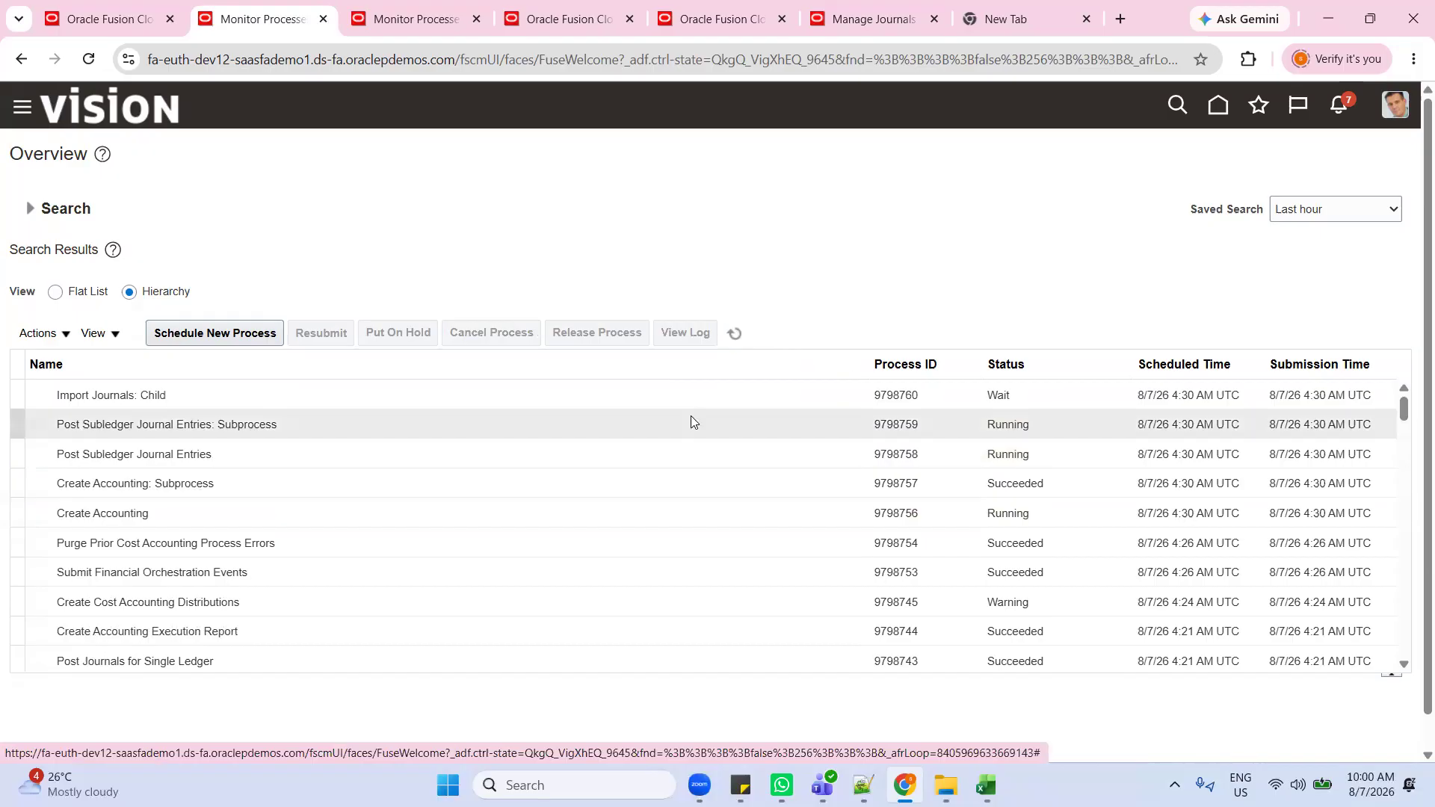
{"action": "left_click", "coordinate": [734, 333]}
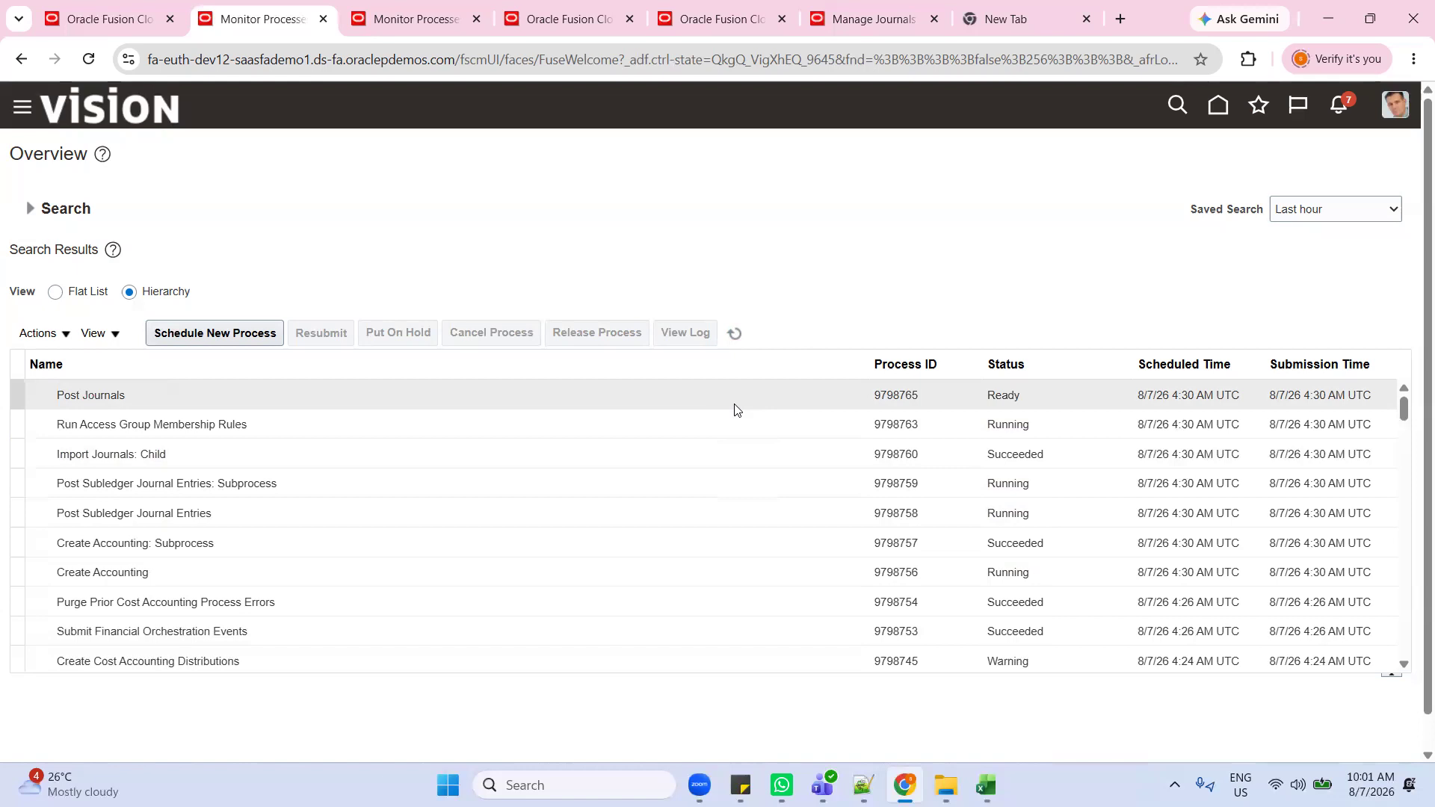
{"action": "left_click", "coordinate": [735, 338]}
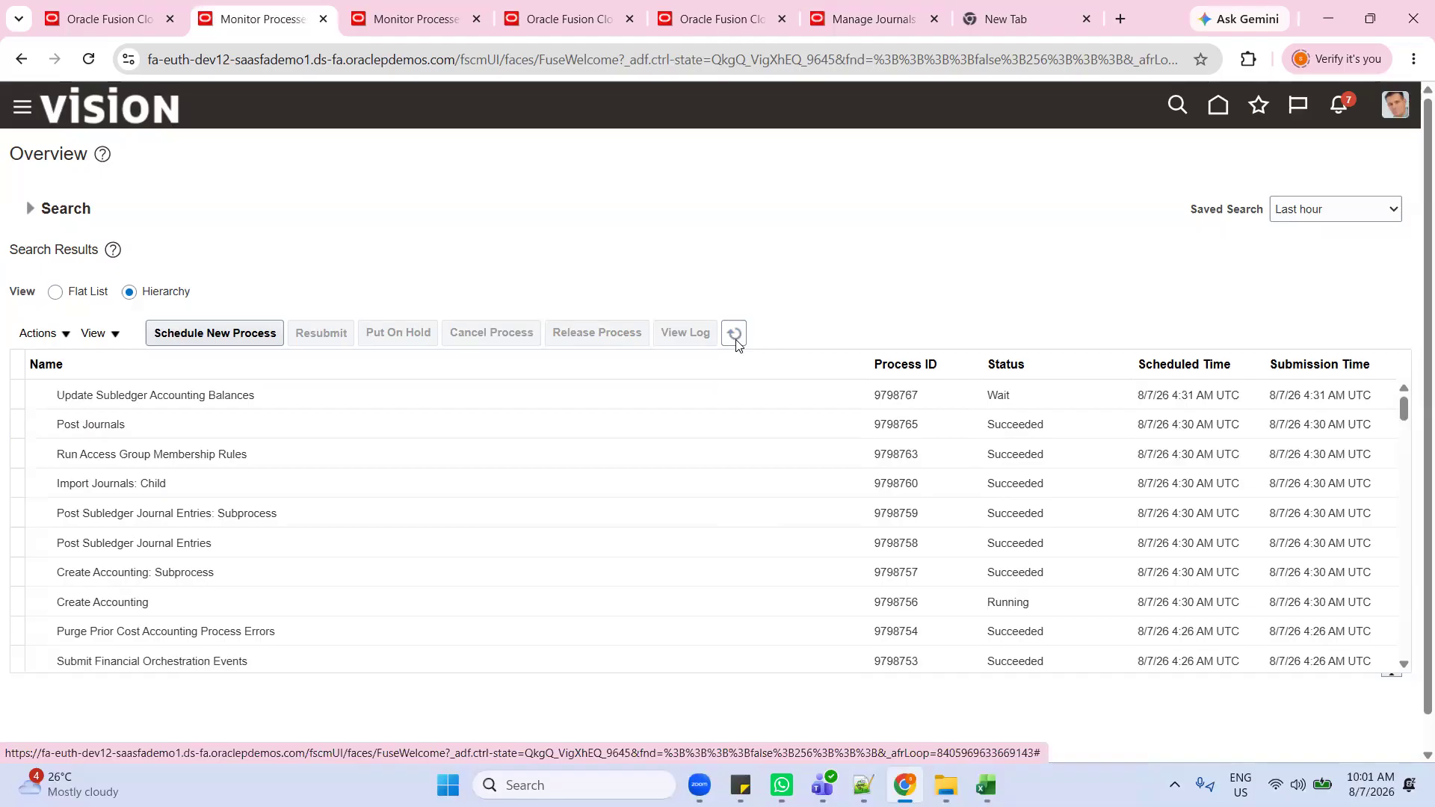
{"action": "left_click", "coordinate": [735, 335]}
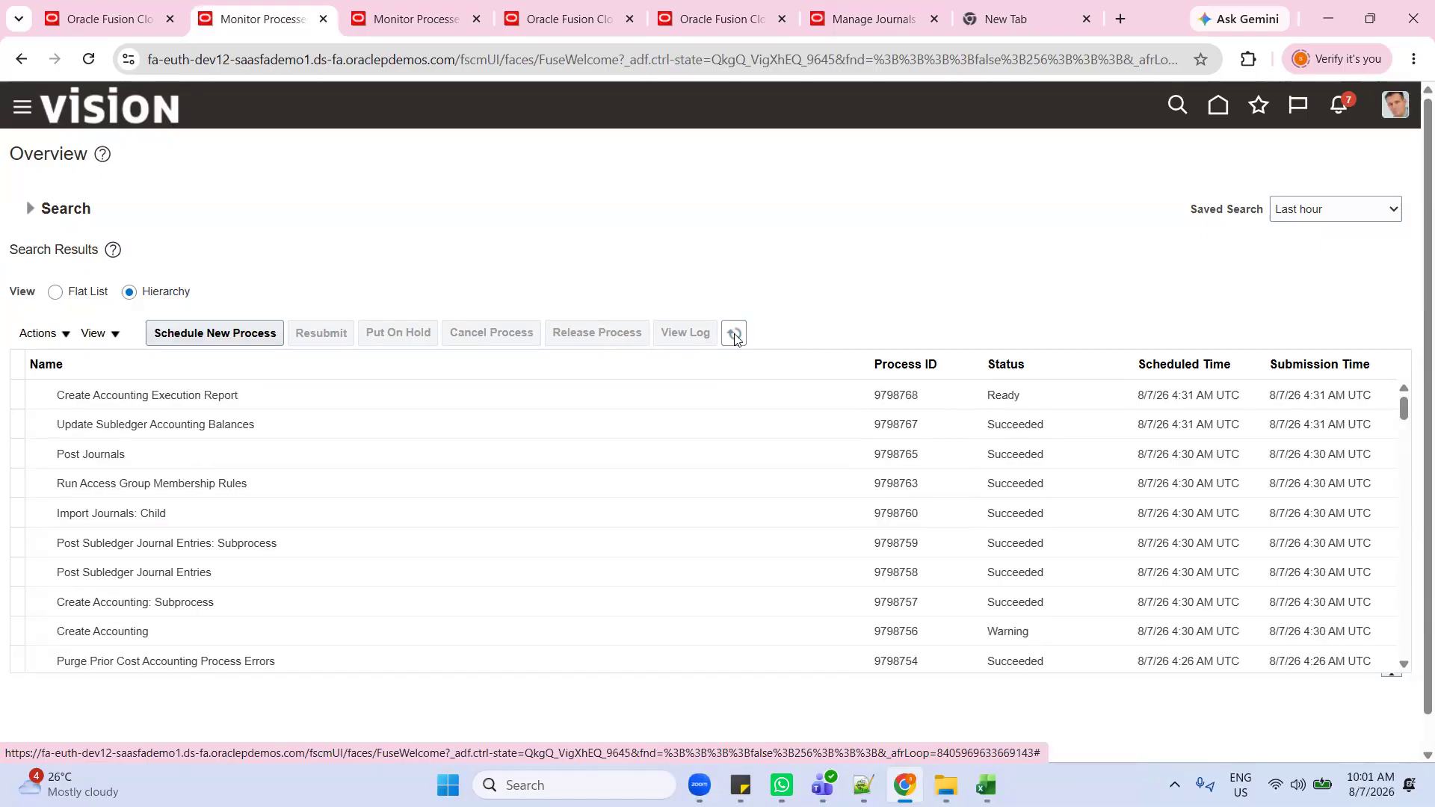
{"action": "left_click", "coordinate": [735, 334]}
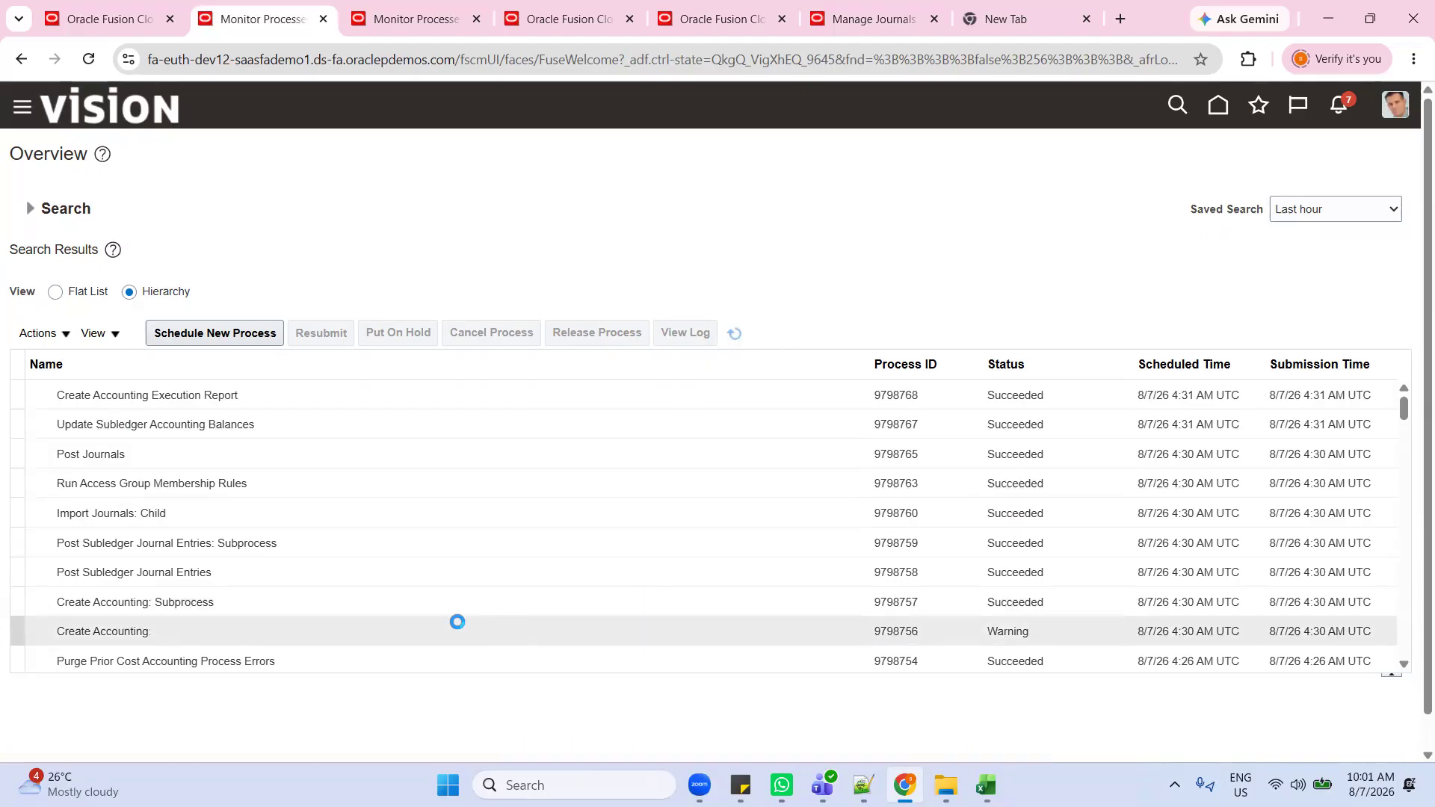
{"action": "left_click", "coordinate": [329, 641]}
Step: Return to the Cost Accounting landing page and open Costing Transactions and Distributions from the quick actions
{"action": "left_click", "coordinate": [105, 19]}
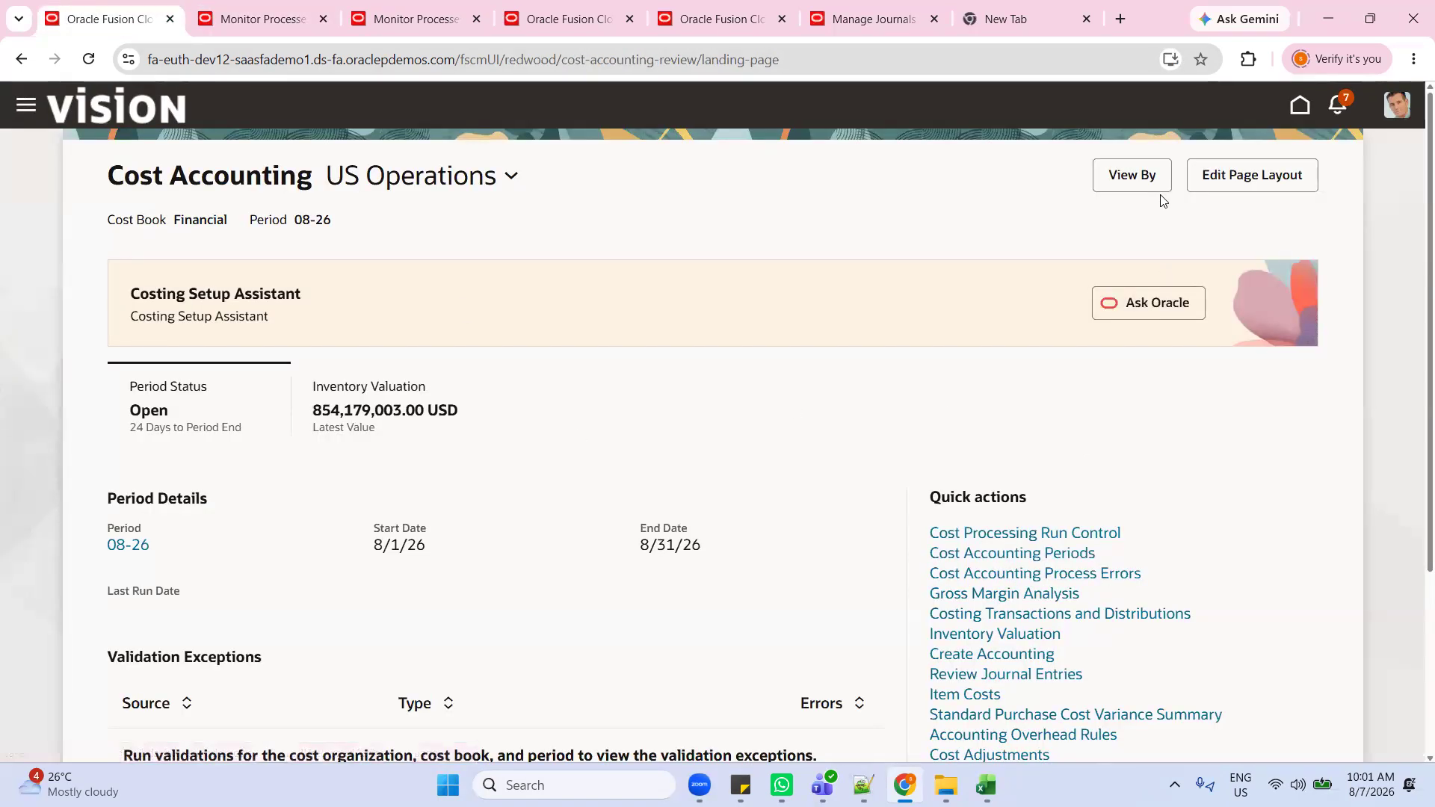
{"action": "left_click", "coordinate": [1301, 105]}
{"action": "scroll", "coordinate": [798, 333], "scroll_direction": "down", "scroll_amount": 3}
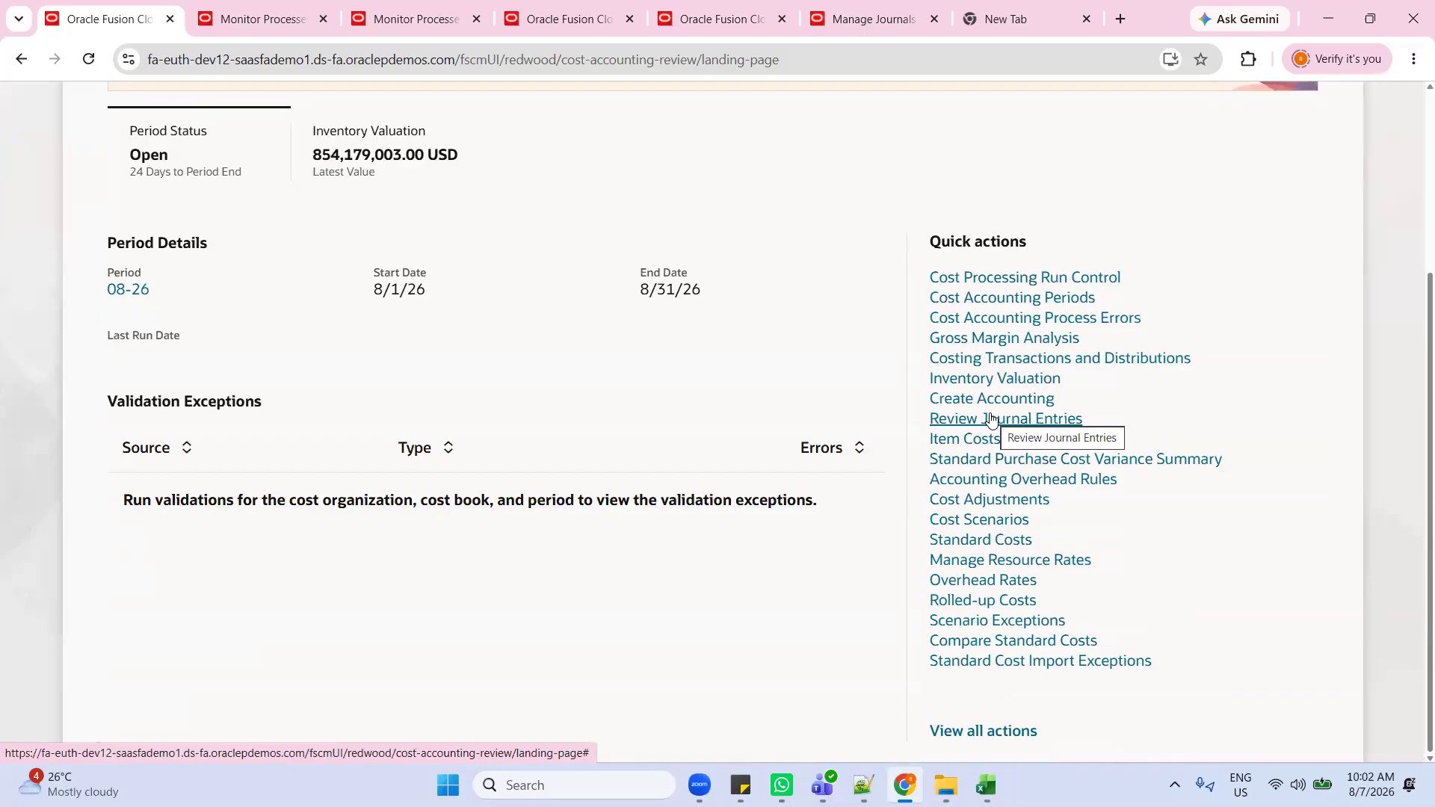
{"action": "left_click", "coordinate": [1004, 360]}
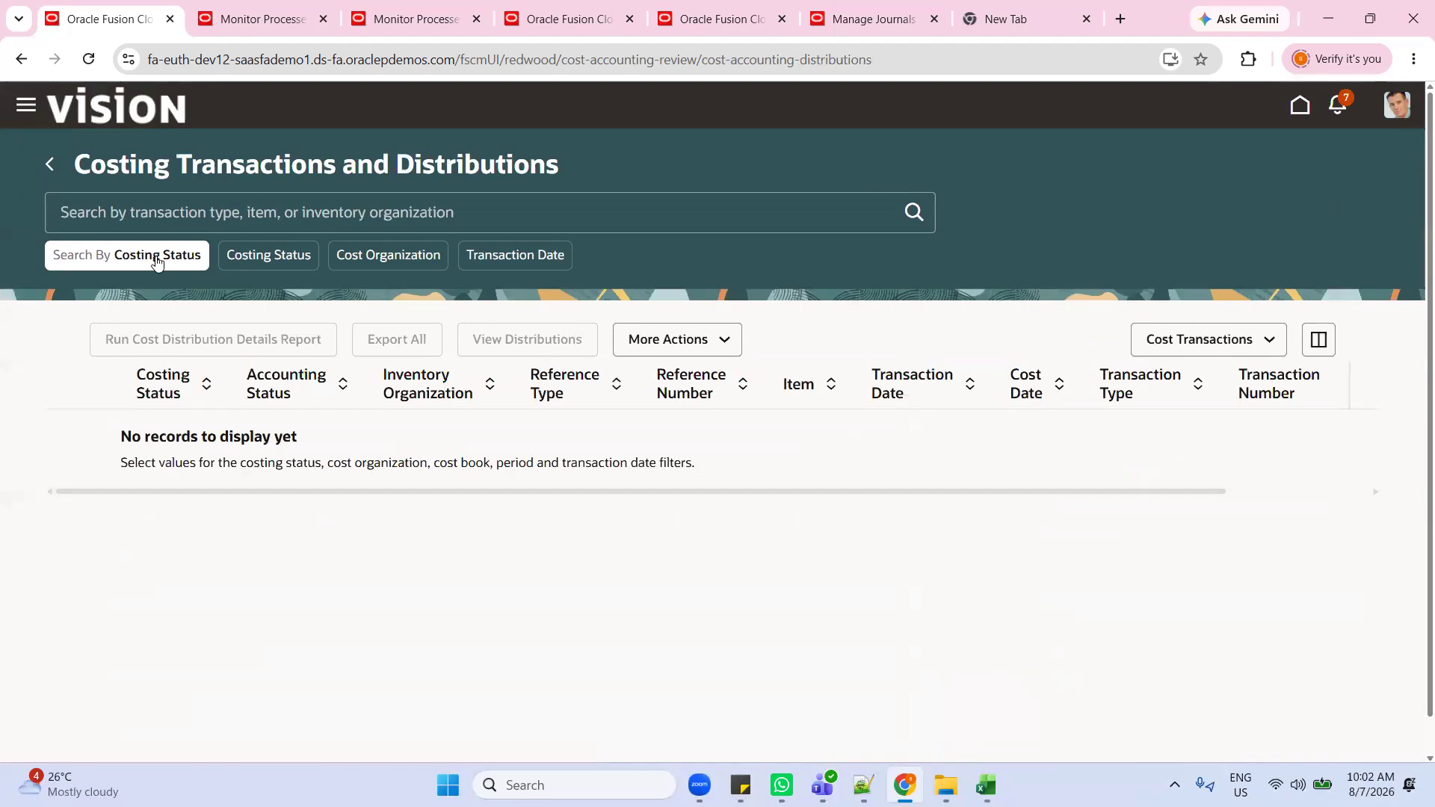
Step: Switch the costing transaction search to Item Number and filter for item AS15125
{"action": "left_click", "coordinate": [157, 256]}
{"action": "left_click", "coordinate": [138, 363]}
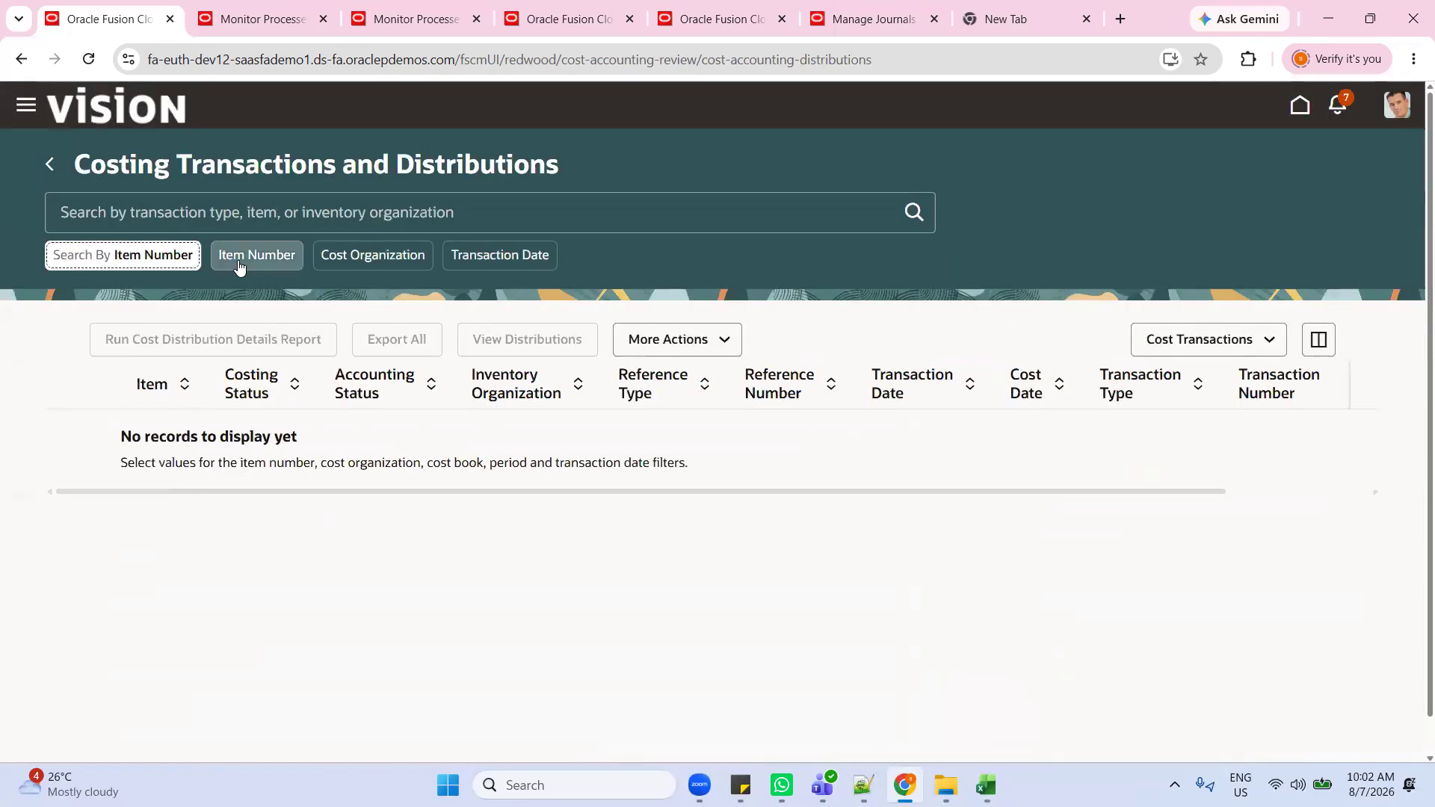
{"action": "left_click", "coordinate": [245, 263]}
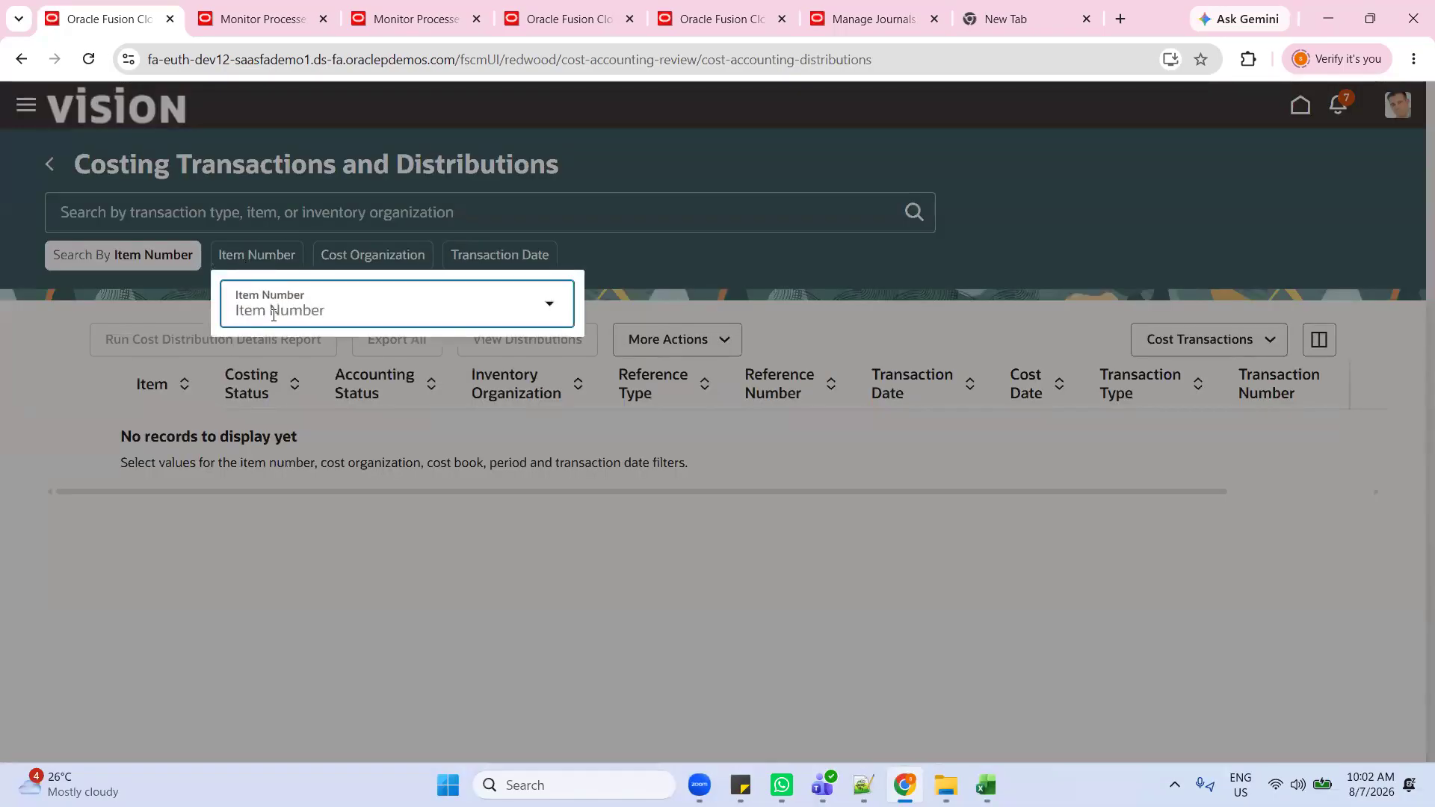
{"action": "type", "text": "as1512"}
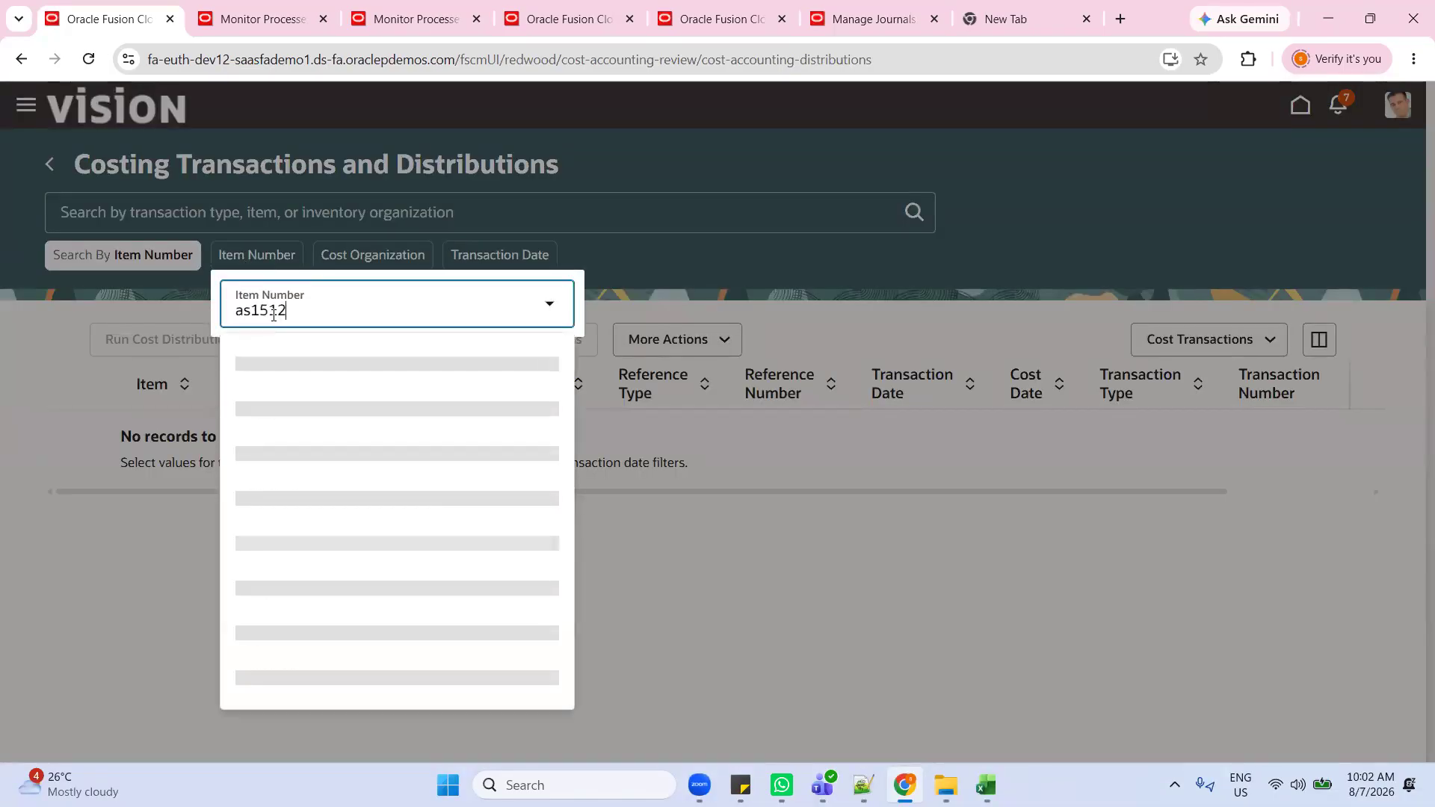
{"action": "left_click", "coordinate": [267, 364]}
{"action": "left_click", "coordinate": [341, 523]}
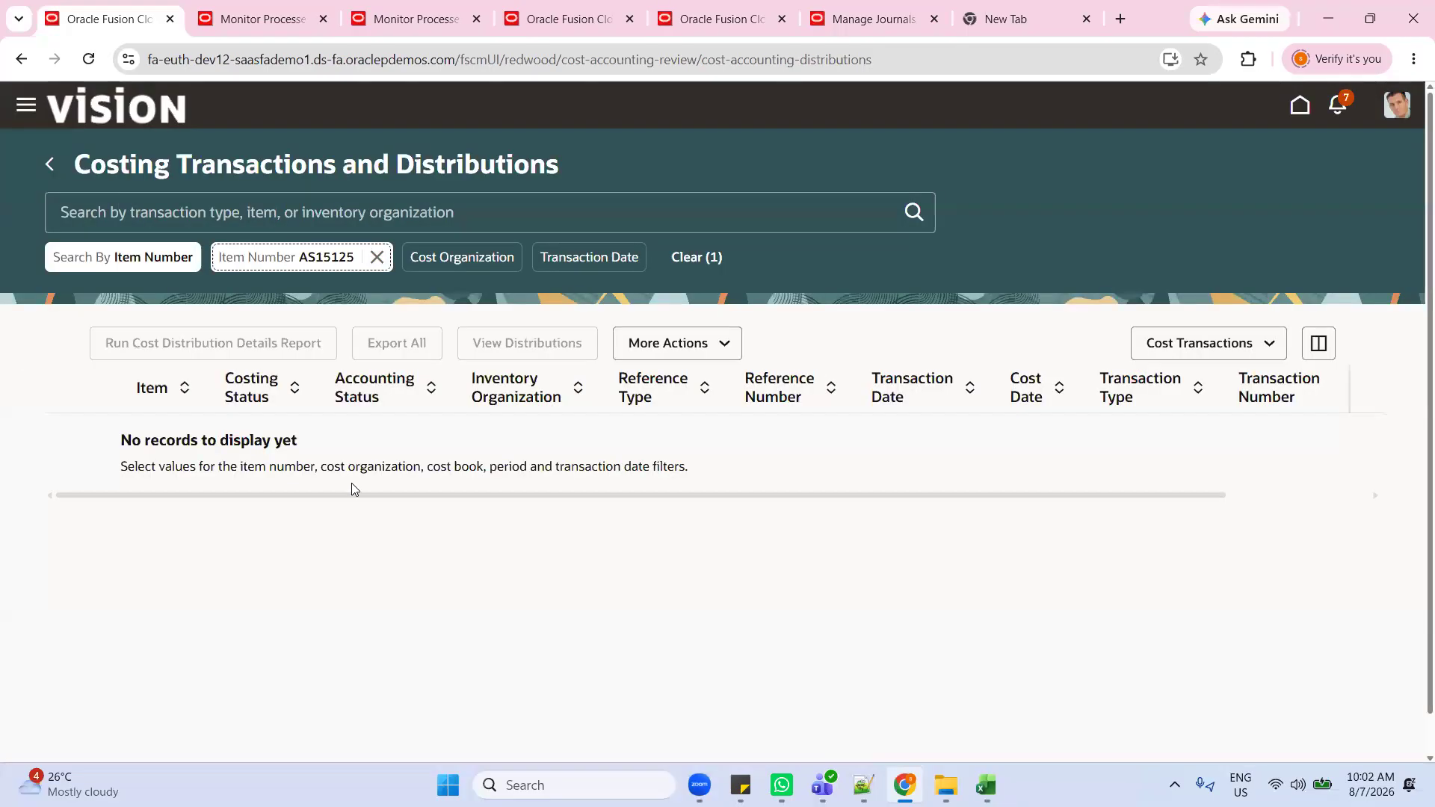
Step: Filter the costing transactions by cost organization US Operations and cost book Financial
{"action": "left_click", "coordinate": [467, 261]}
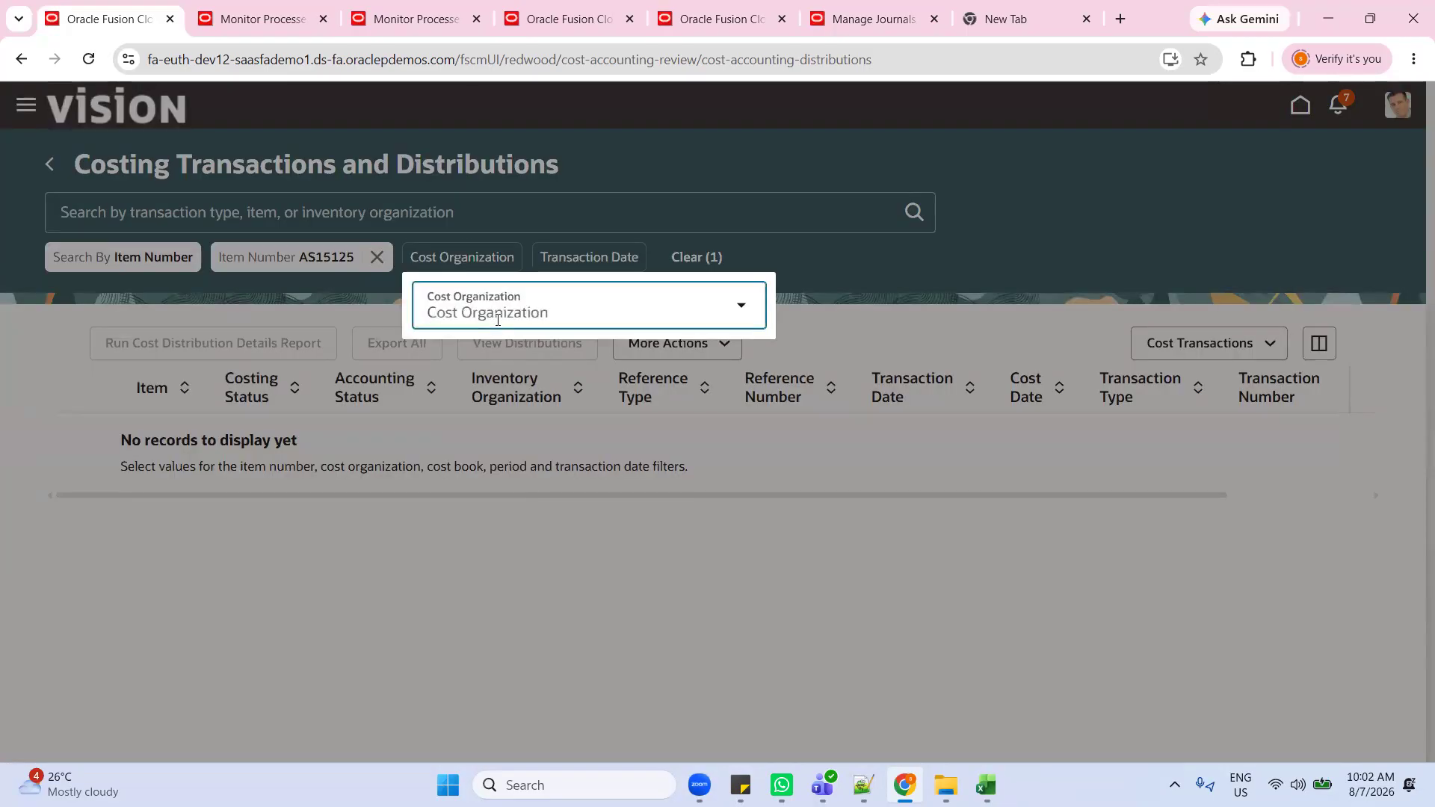
{"action": "type", "text": "us O"}
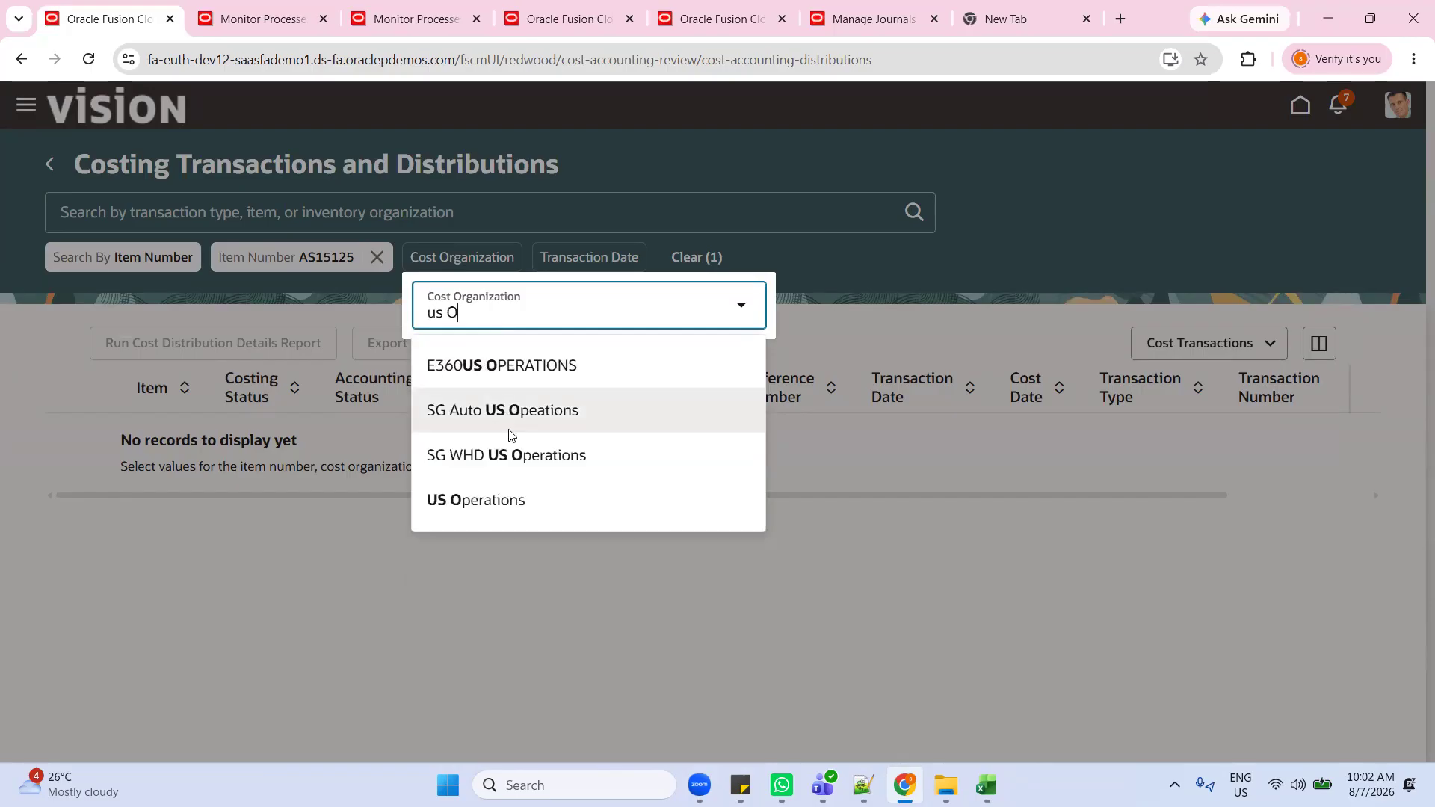
{"action": "left_click", "coordinate": [516, 500]}
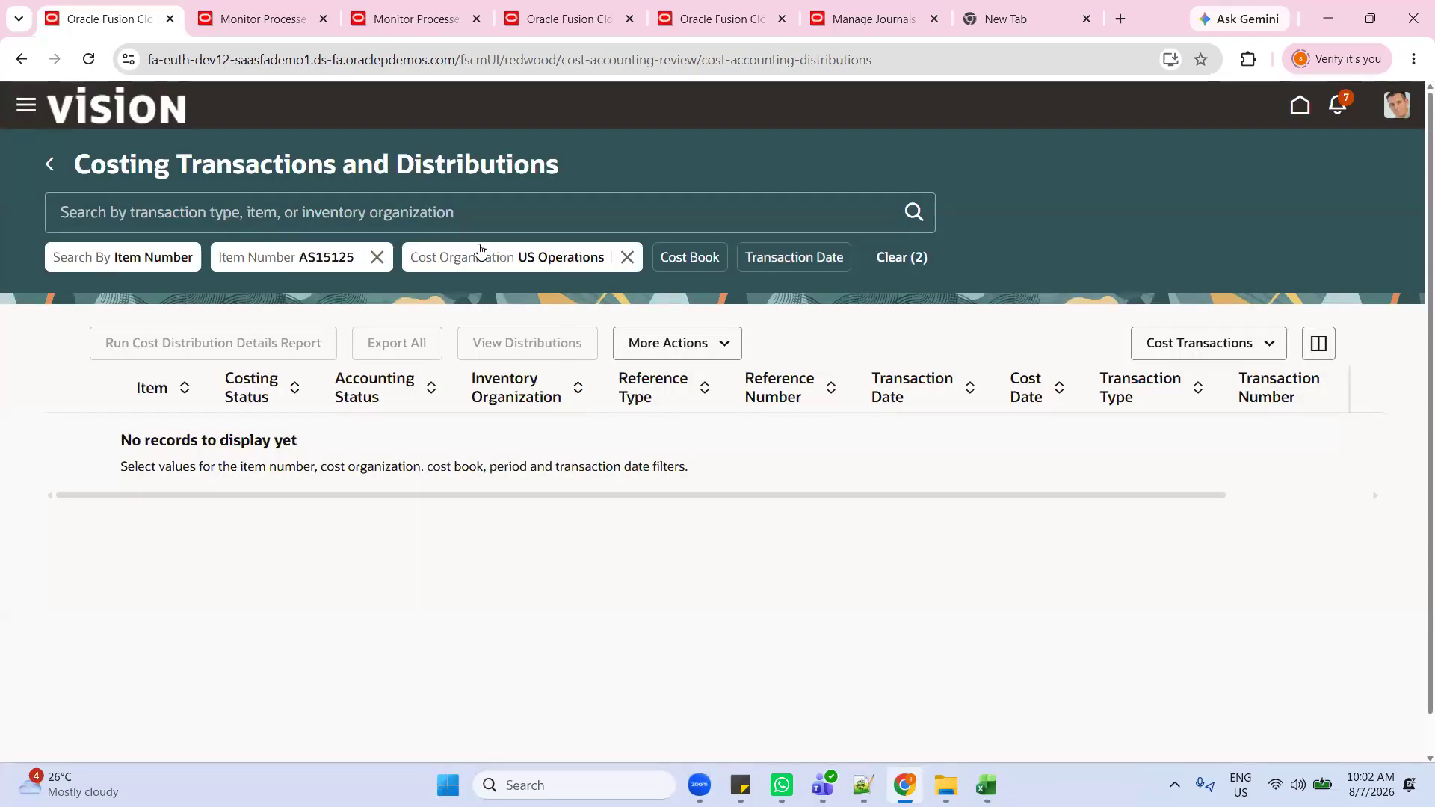
{"action": "left_click", "coordinate": [676, 257]}
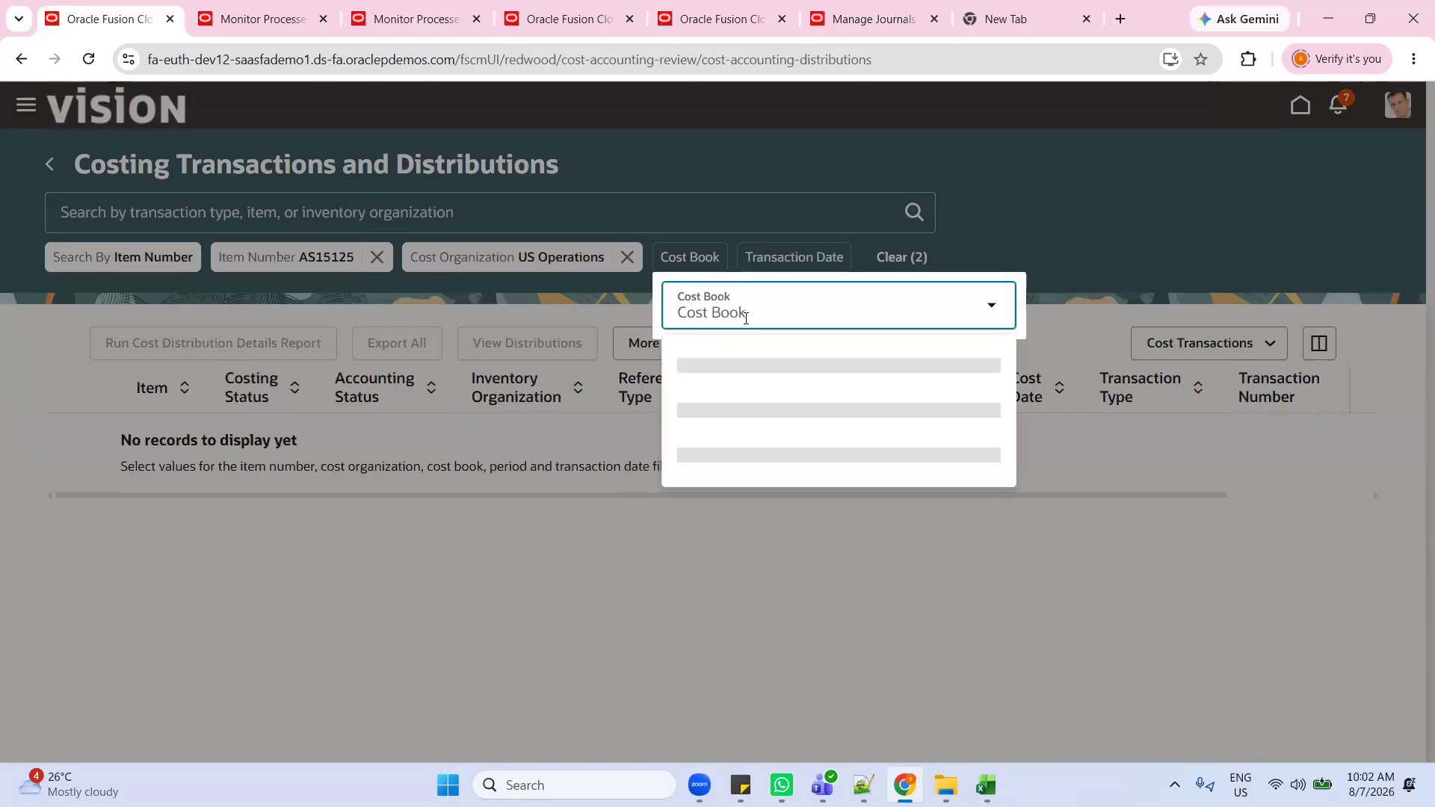
{"action": "type", "text": "fin"}
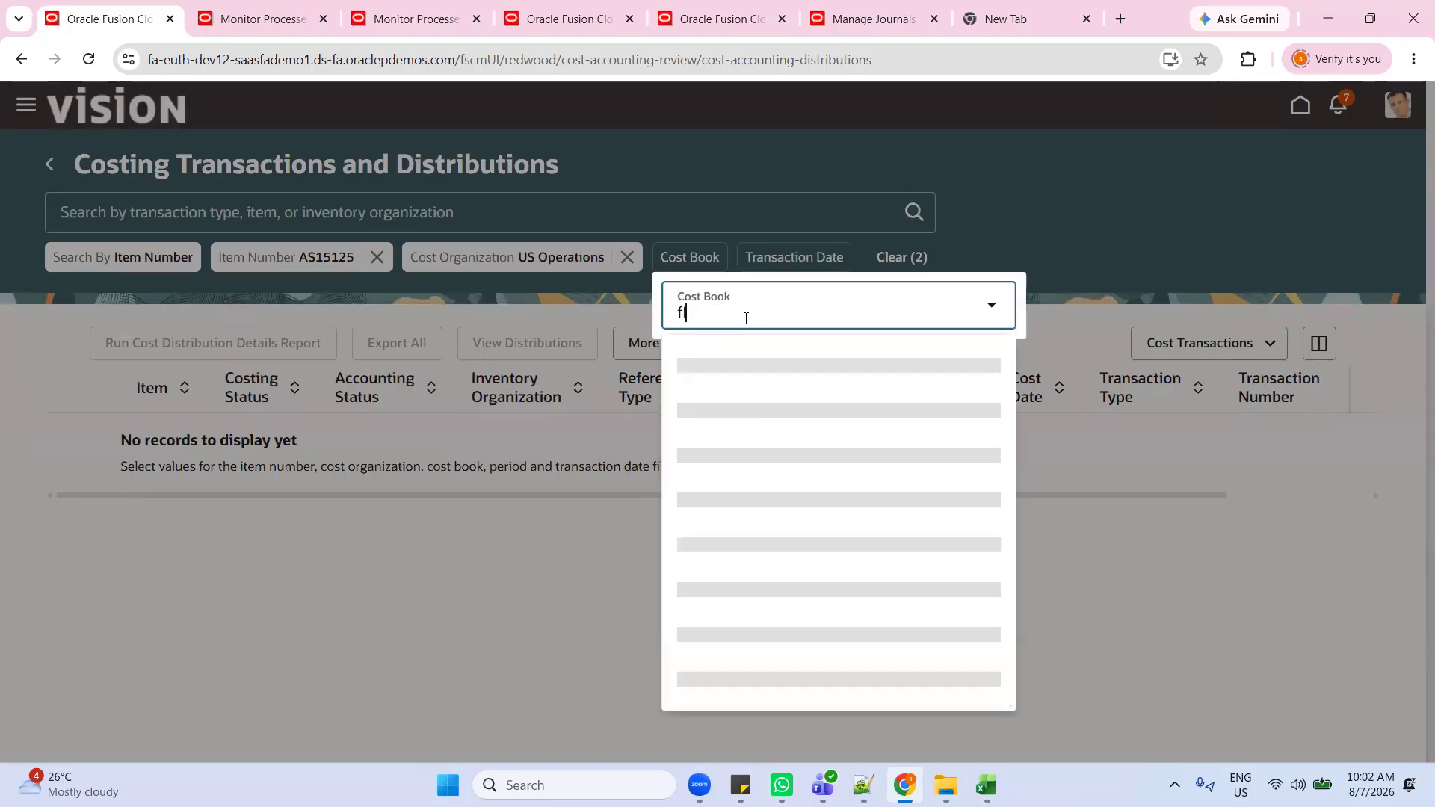
{"action": "left_click", "coordinate": [736, 363]}
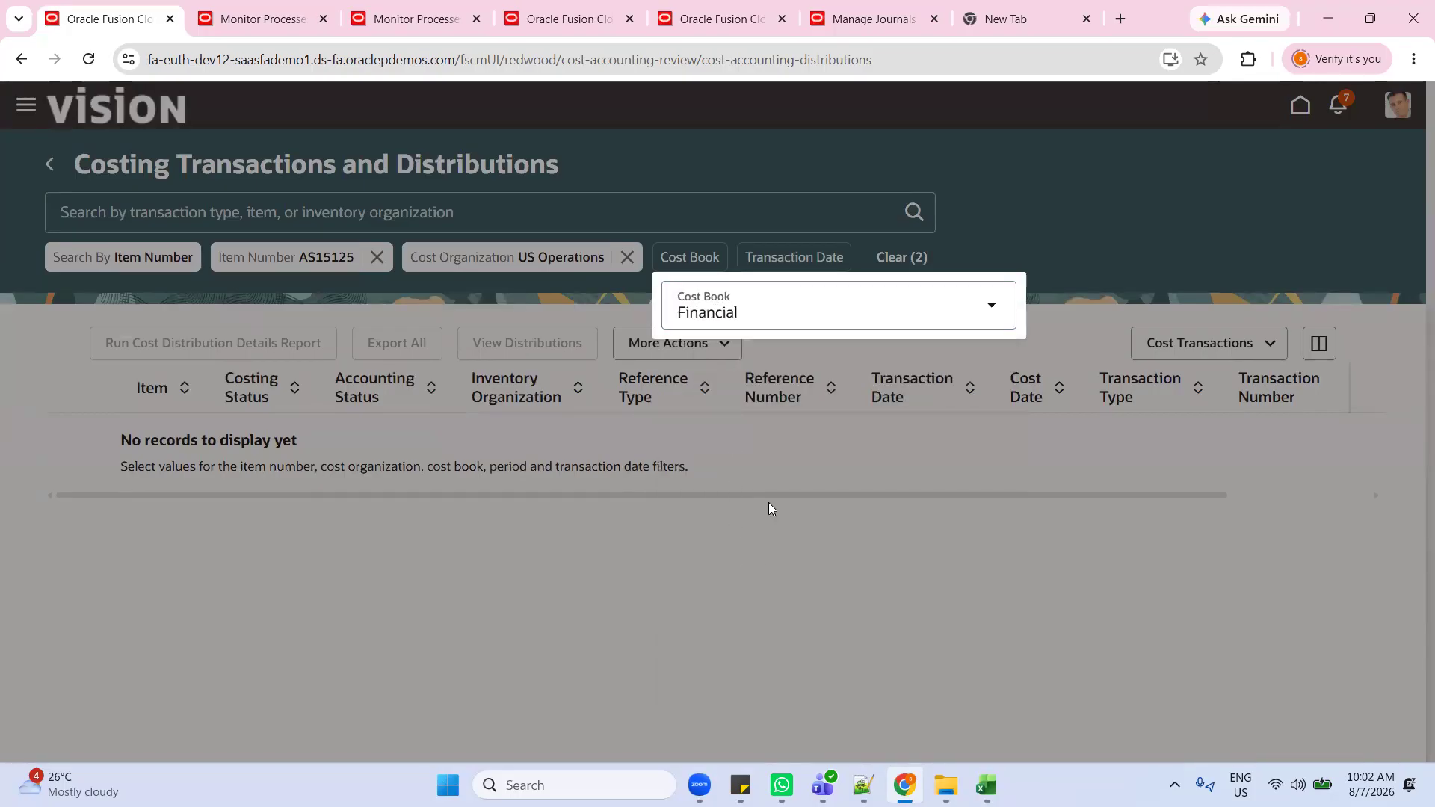
{"action": "left_click", "coordinate": [768, 502]}
Step: Add the period filter 08-26 to list the item's costing transactions
{"action": "left_click", "coordinate": [852, 258]}
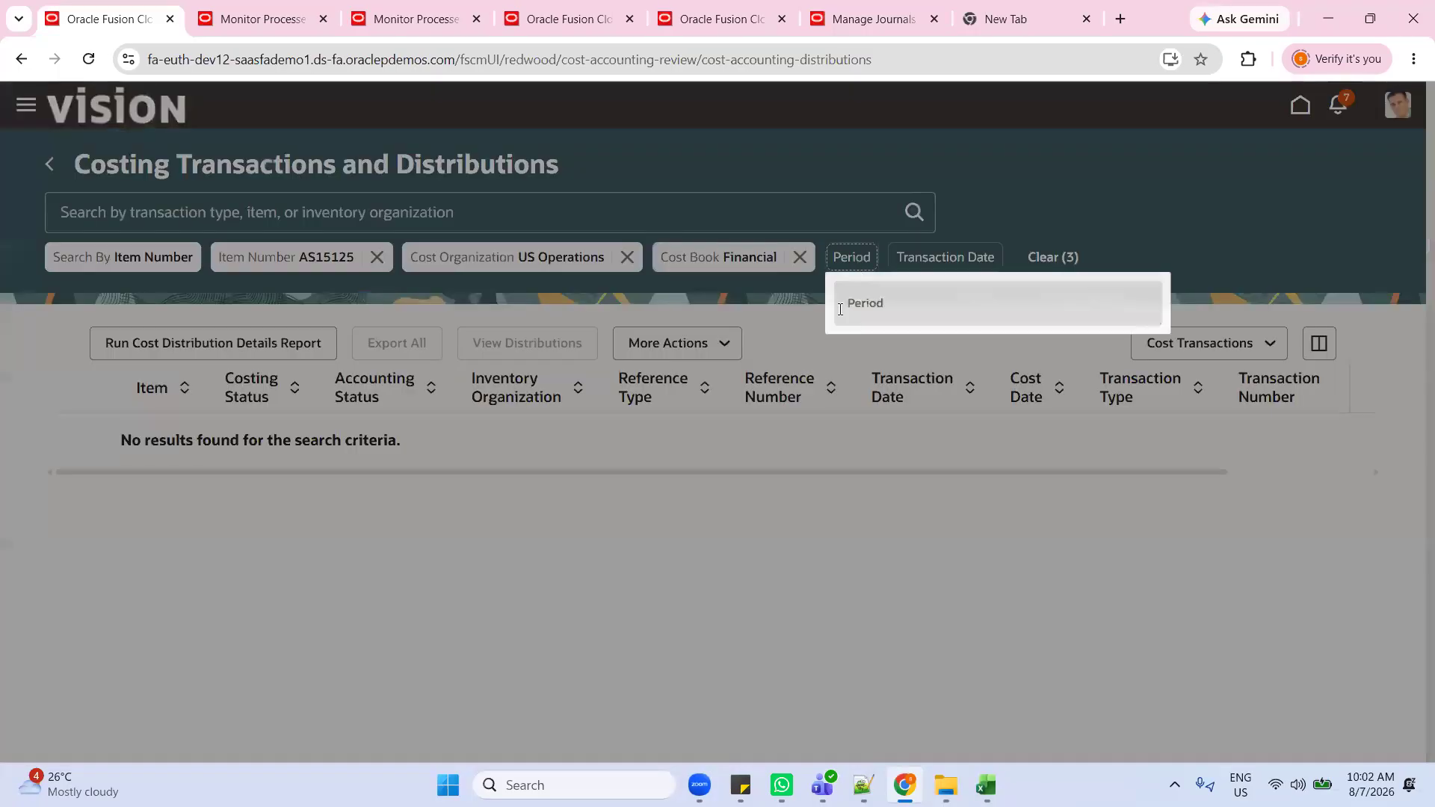
{"action": "type", "text": "8-26"}
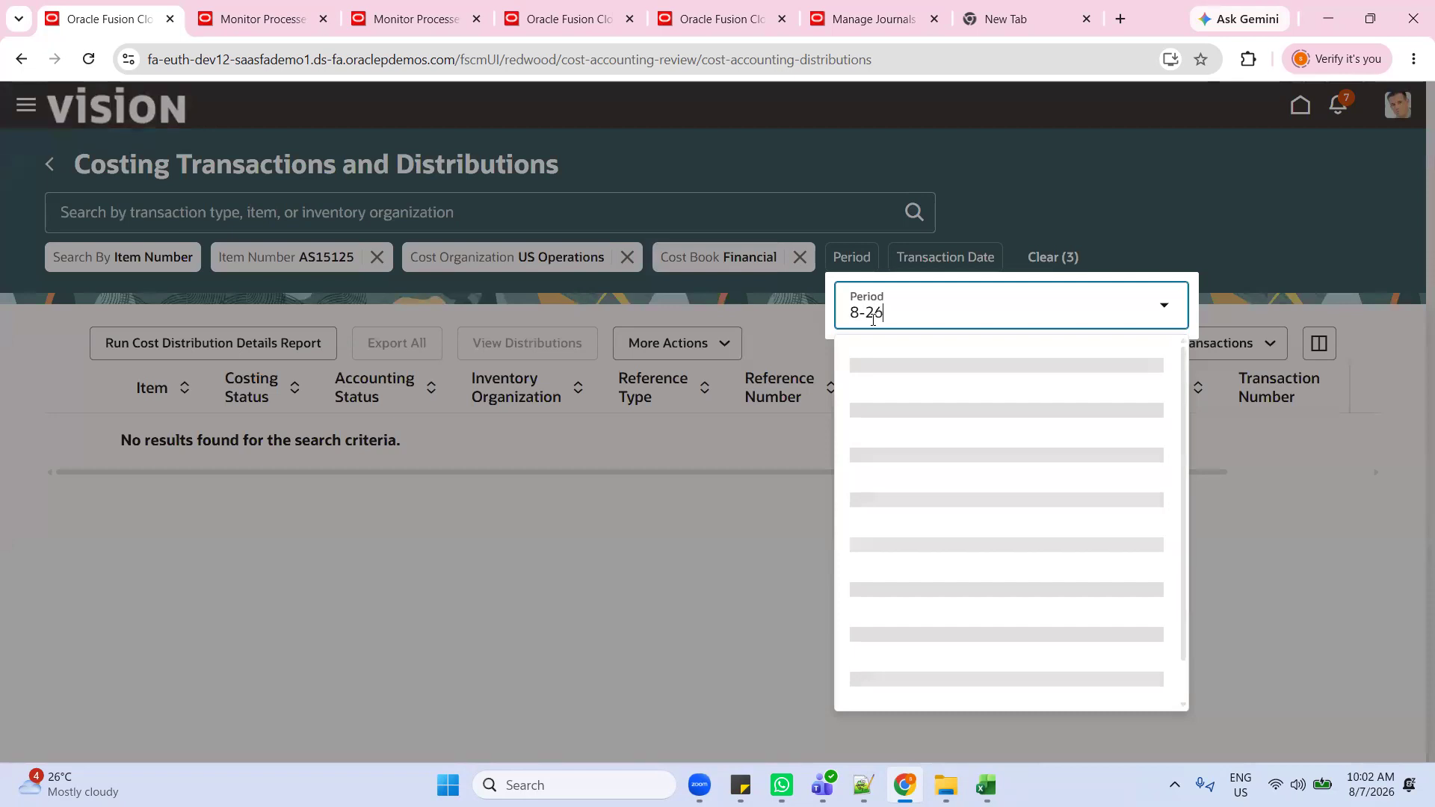
{"action": "left_click", "coordinate": [894, 367]}
{"action": "left_click", "coordinate": [891, 528]}
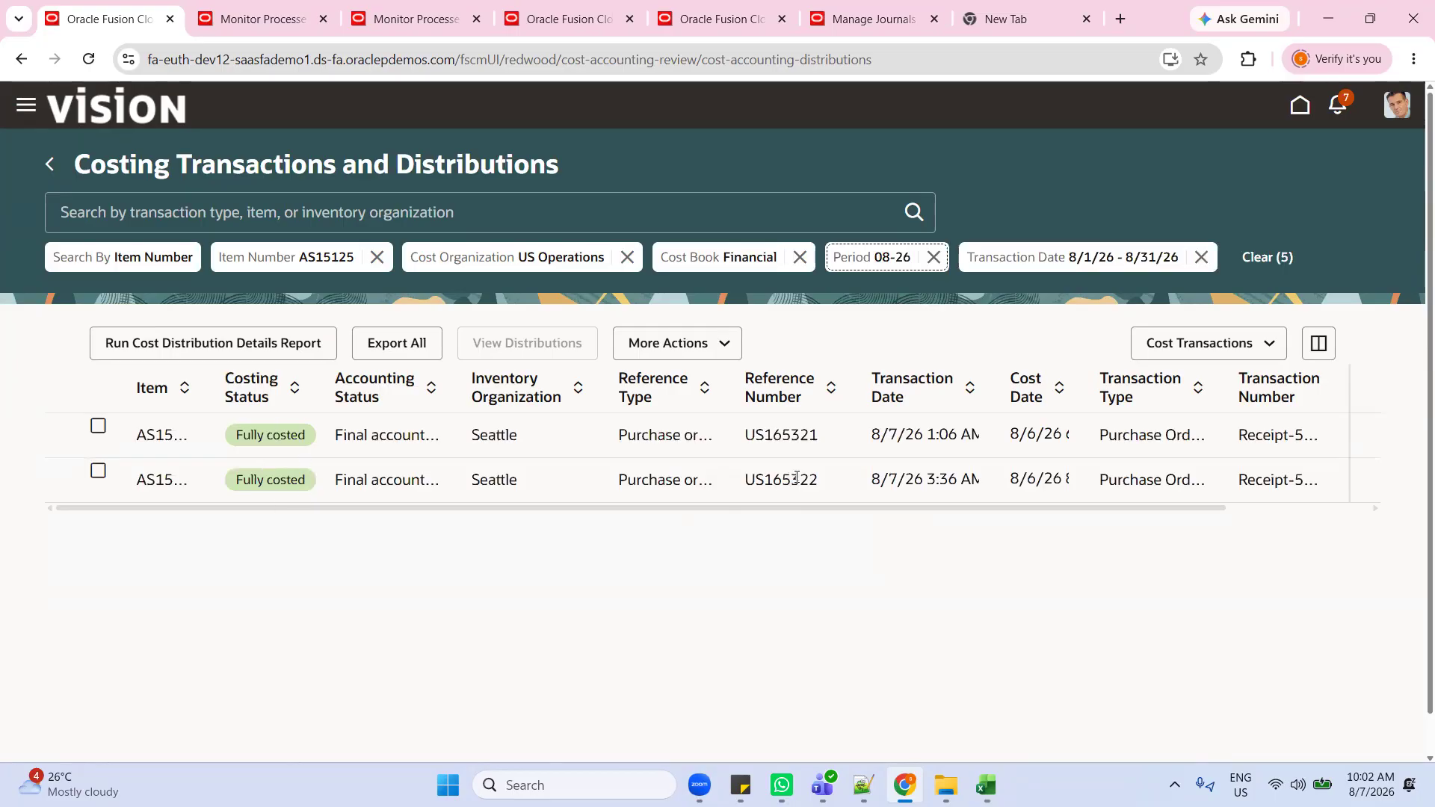
Step: Select the 8/7/26 3:36 AM purchase order receipt, view its cost distributions and open its journal entries
{"action": "left_click", "coordinate": [98, 471]}
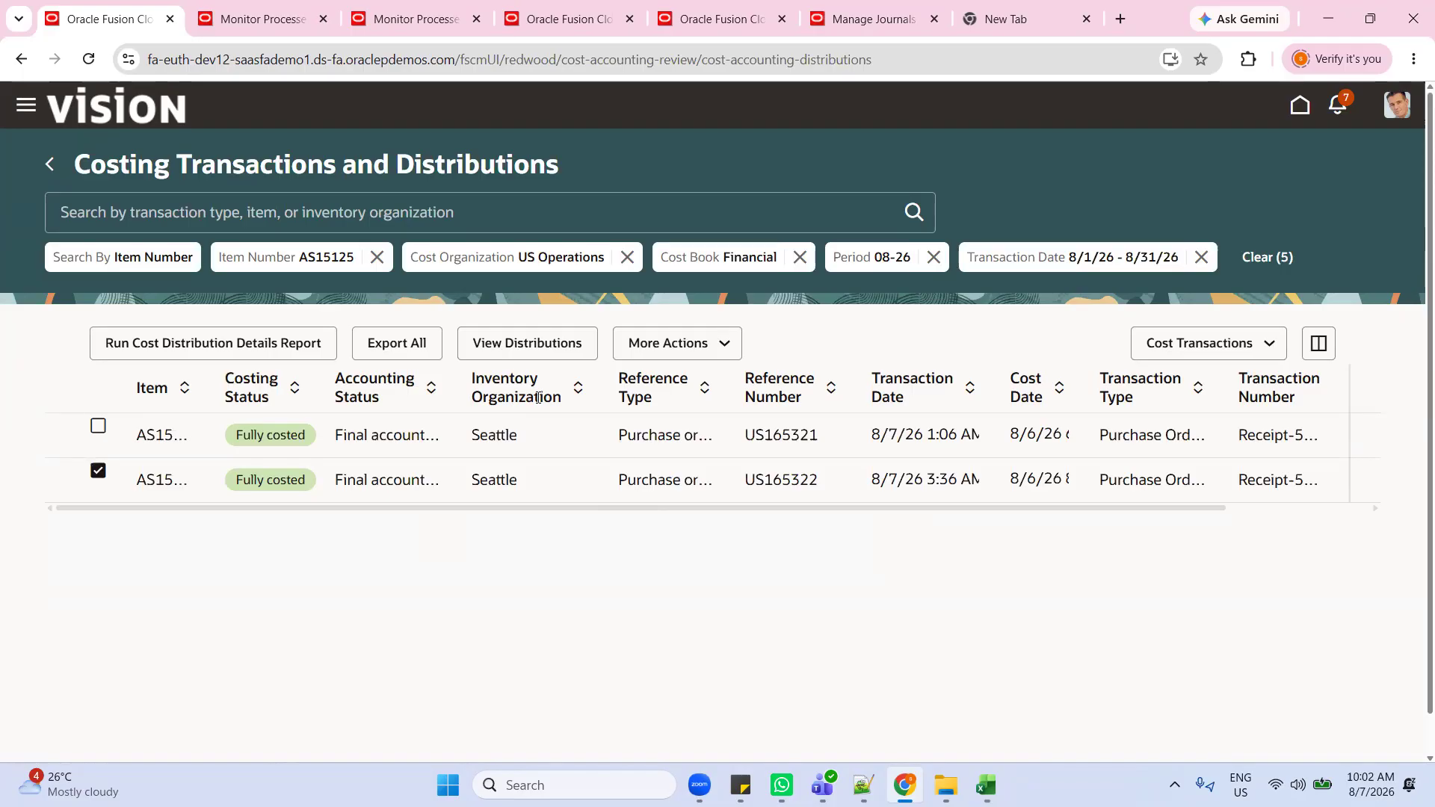
{"action": "left_click", "coordinate": [559, 343]}
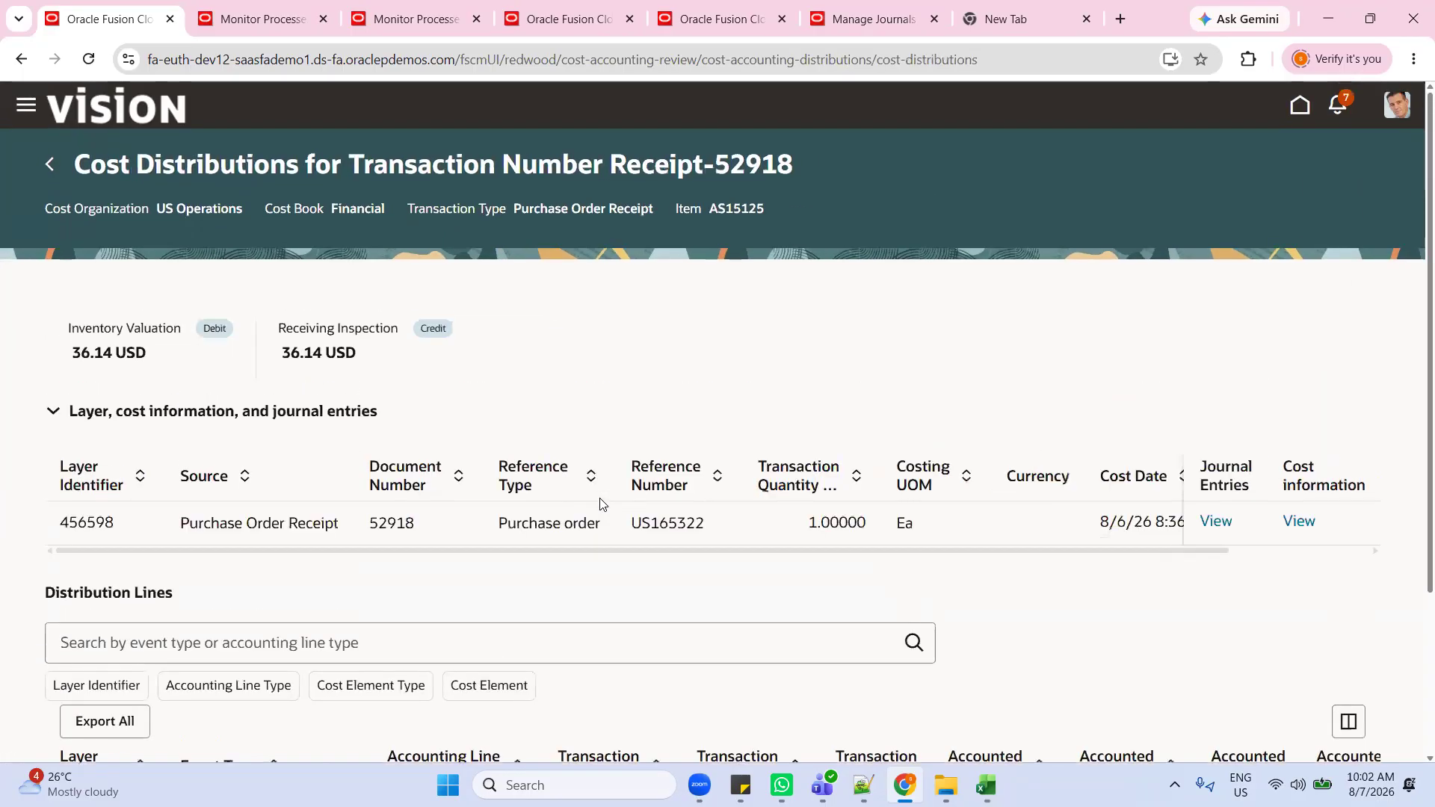
{"action": "scroll", "coordinate": [744, 500], "scroll_direction": "down", "scroll_amount": 1}
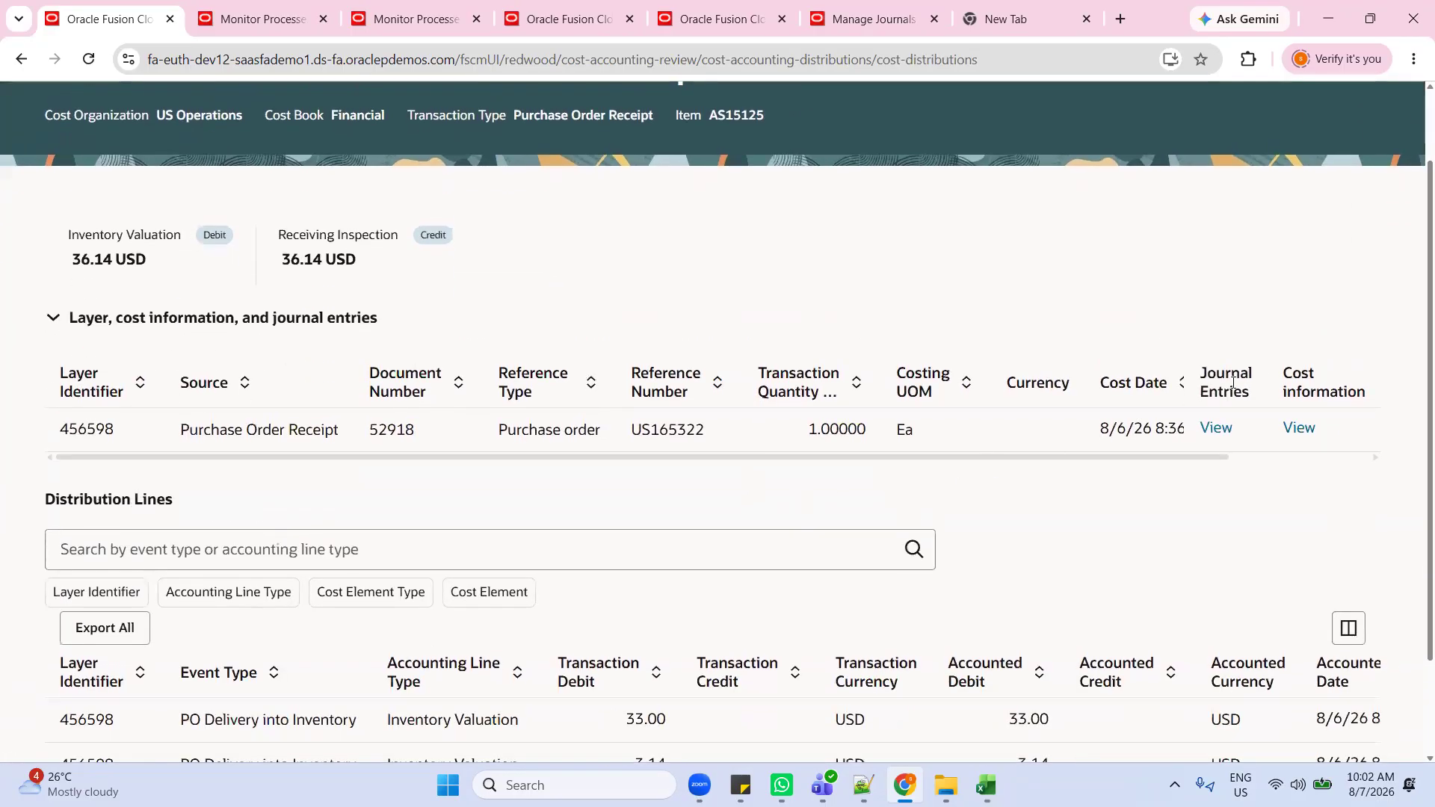
{"action": "left_click", "coordinate": [1216, 428]}
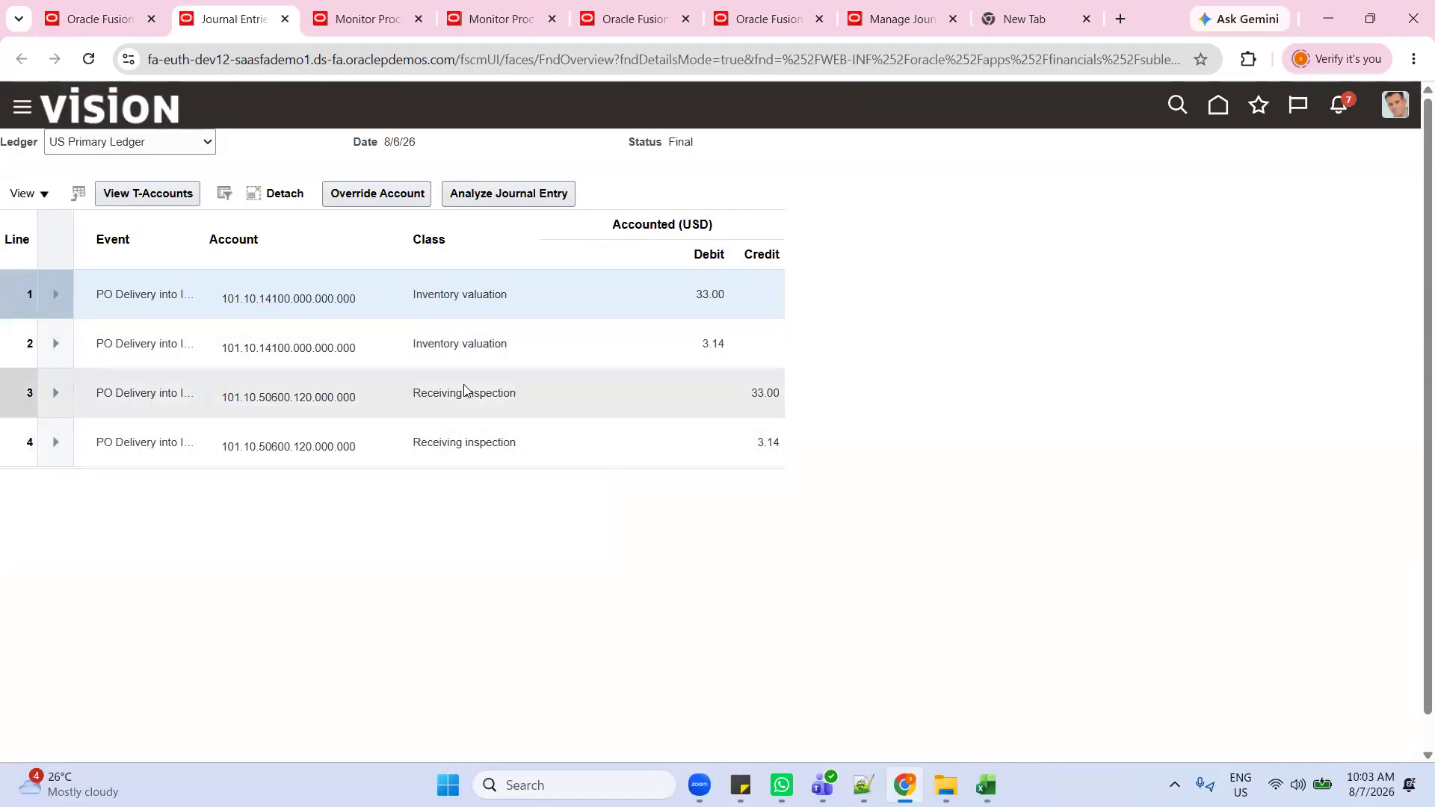
Step: Compare the journal entry lines with Excel's Deliver the Goods accounts, Inventory Valution debit and Receiving Inspection credit, and return to the journal
{"action": "key", "text": "alt+Tab"}
{"action": "left_click", "coordinate": [301, 338]}
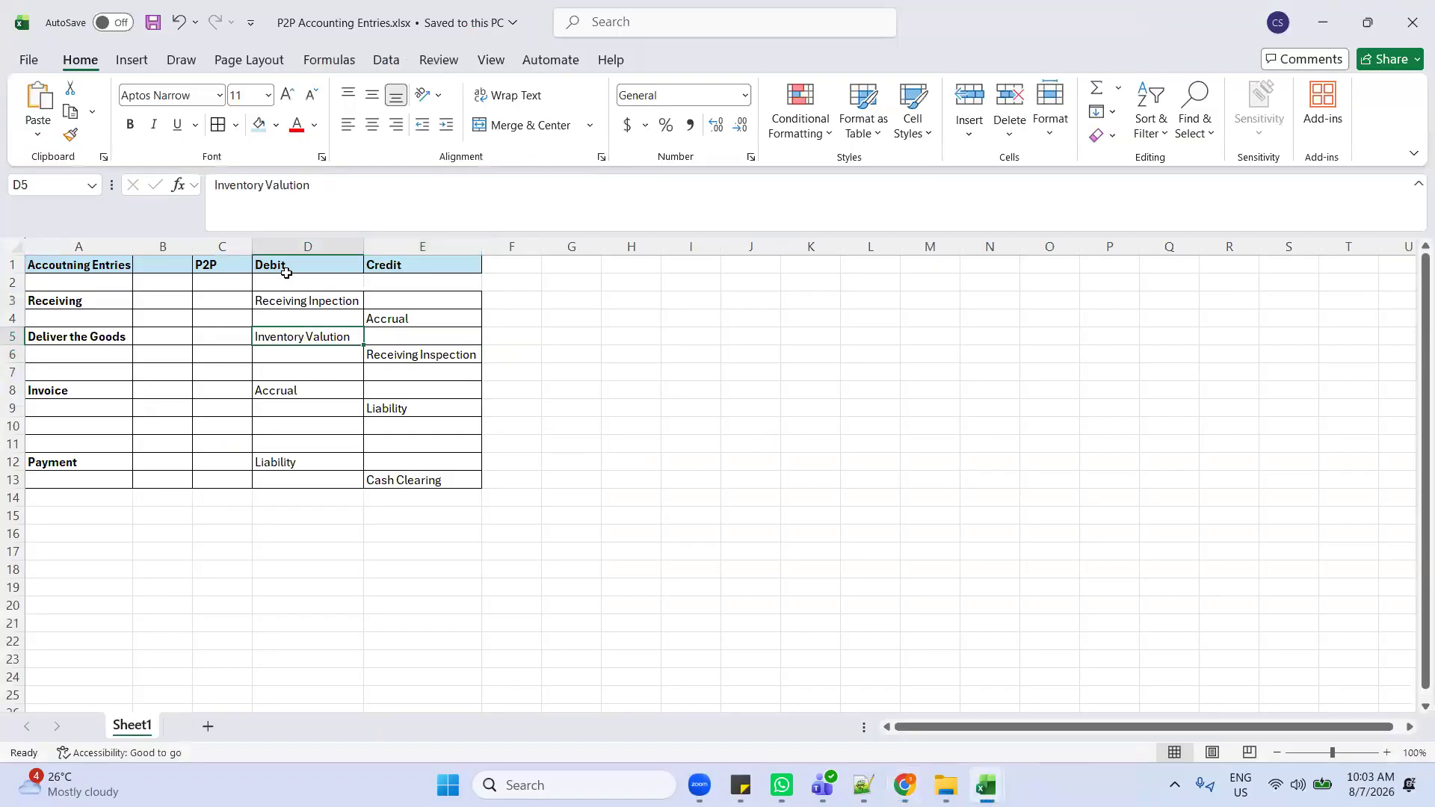
{"action": "key", "text": "alt+Tab"}
{"action": "key", "text": "alt+Tab"}
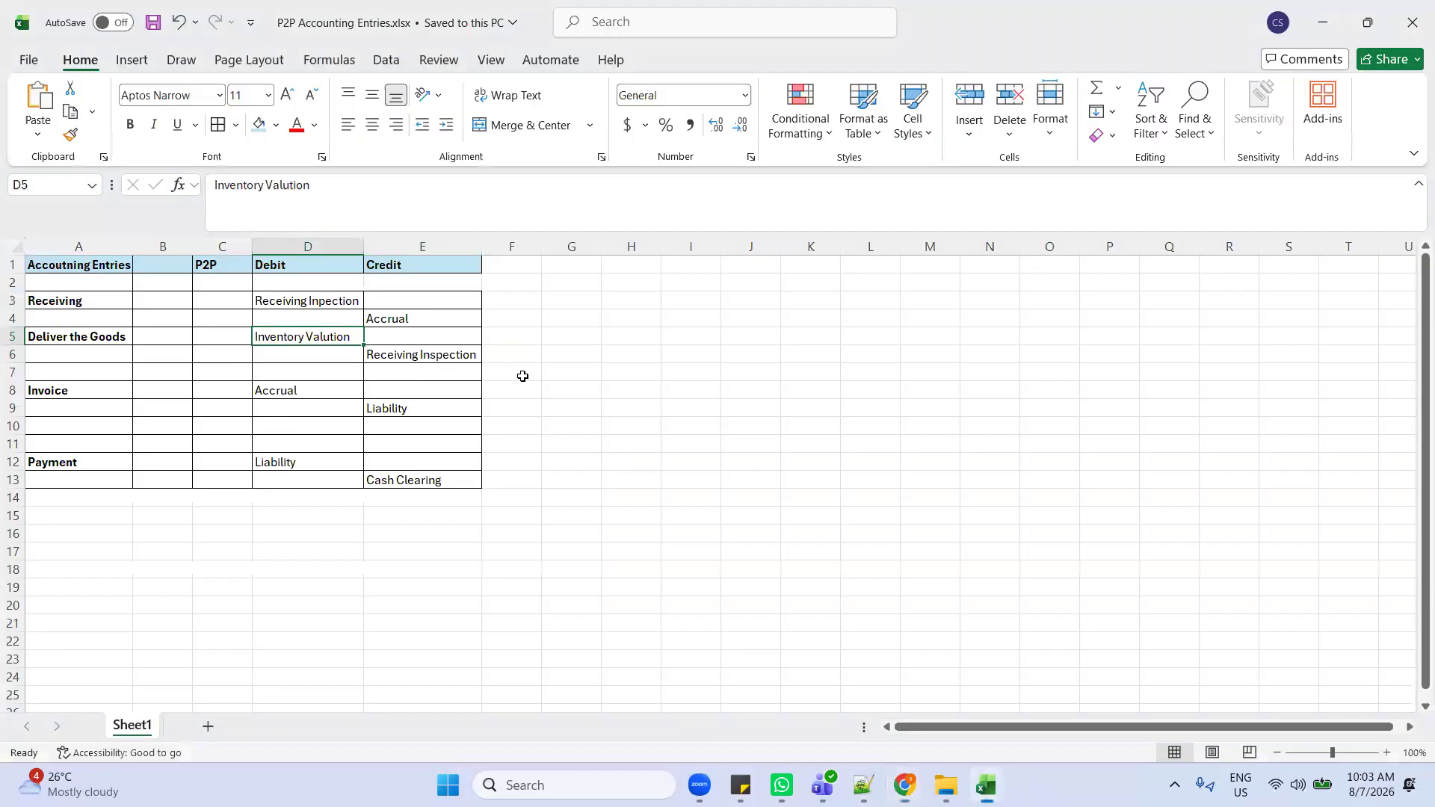
{"action": "left_click", "coordinate": [437, 358]}
{"action": "key", "text": "alt+Tab"}
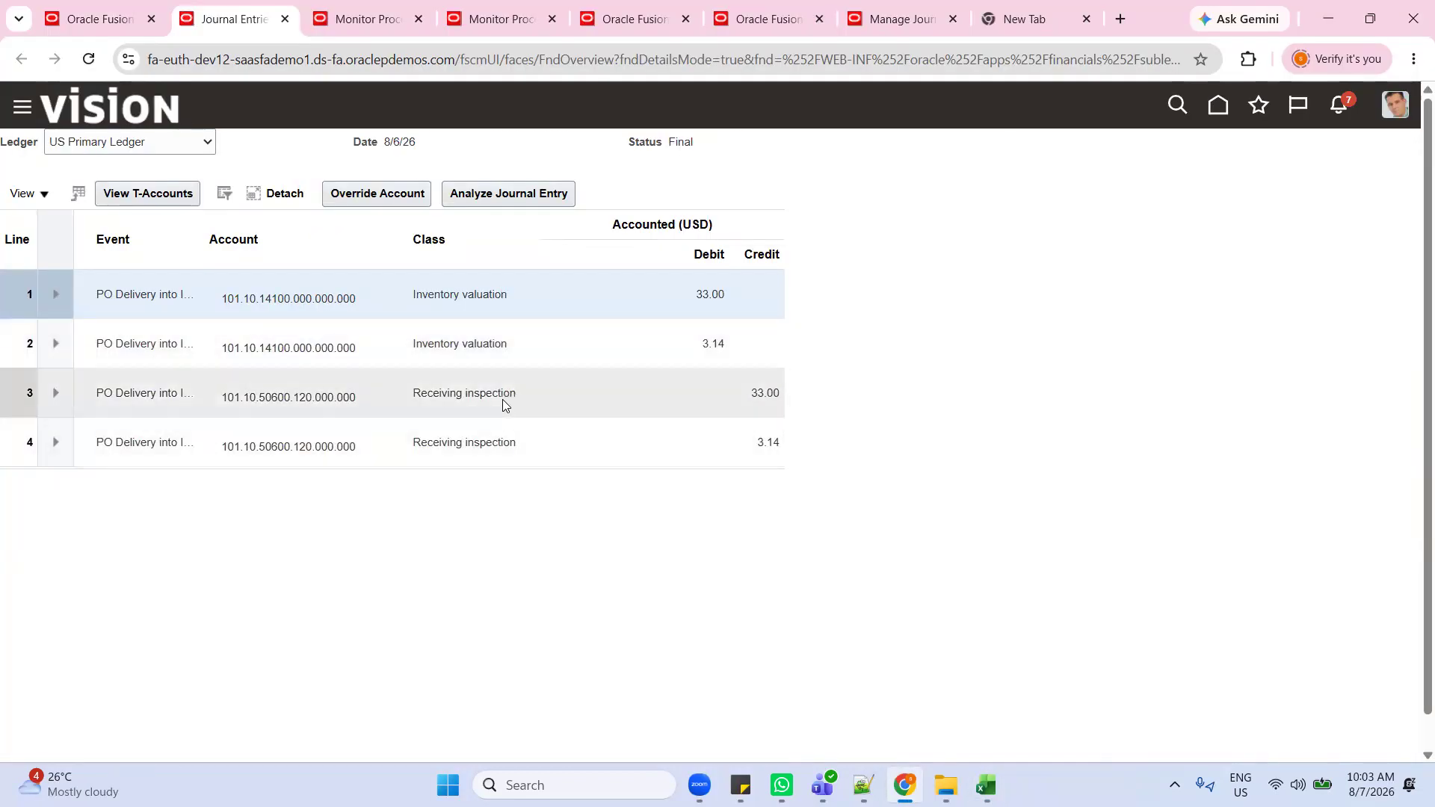
Step: Check the journal's Receiving inspection credit on line 3 against the Receiving debit account in the Excel accounting sheet
{"action": "left_click_drag", "start_coordinate": [402, 402], "coordinate": [520, 402]}
{"action": "left_click", "coordinate": [521, 402]}
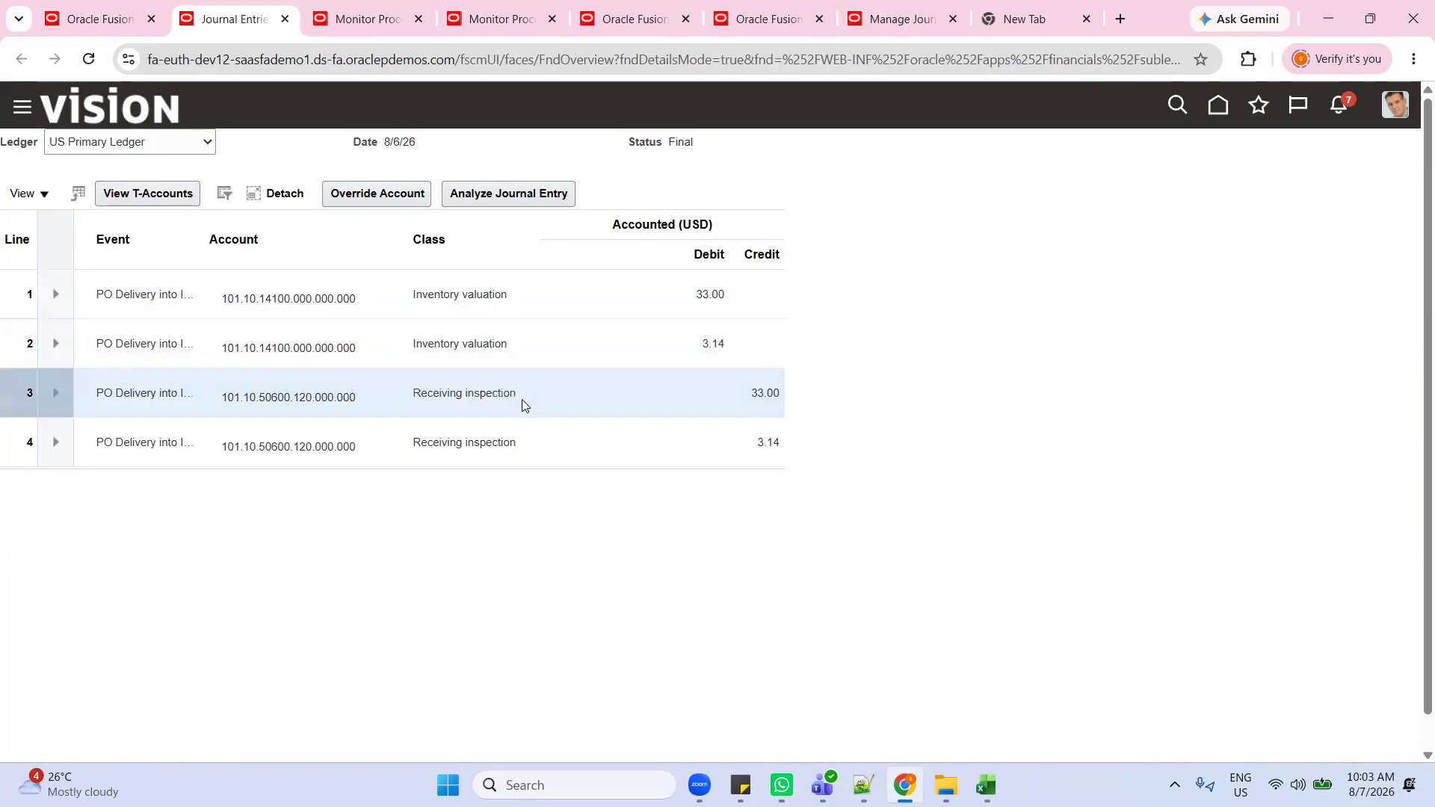
{"action": "key", "text": "alt+Tab"}
{"action": "key", "text": "alt+Tab"}
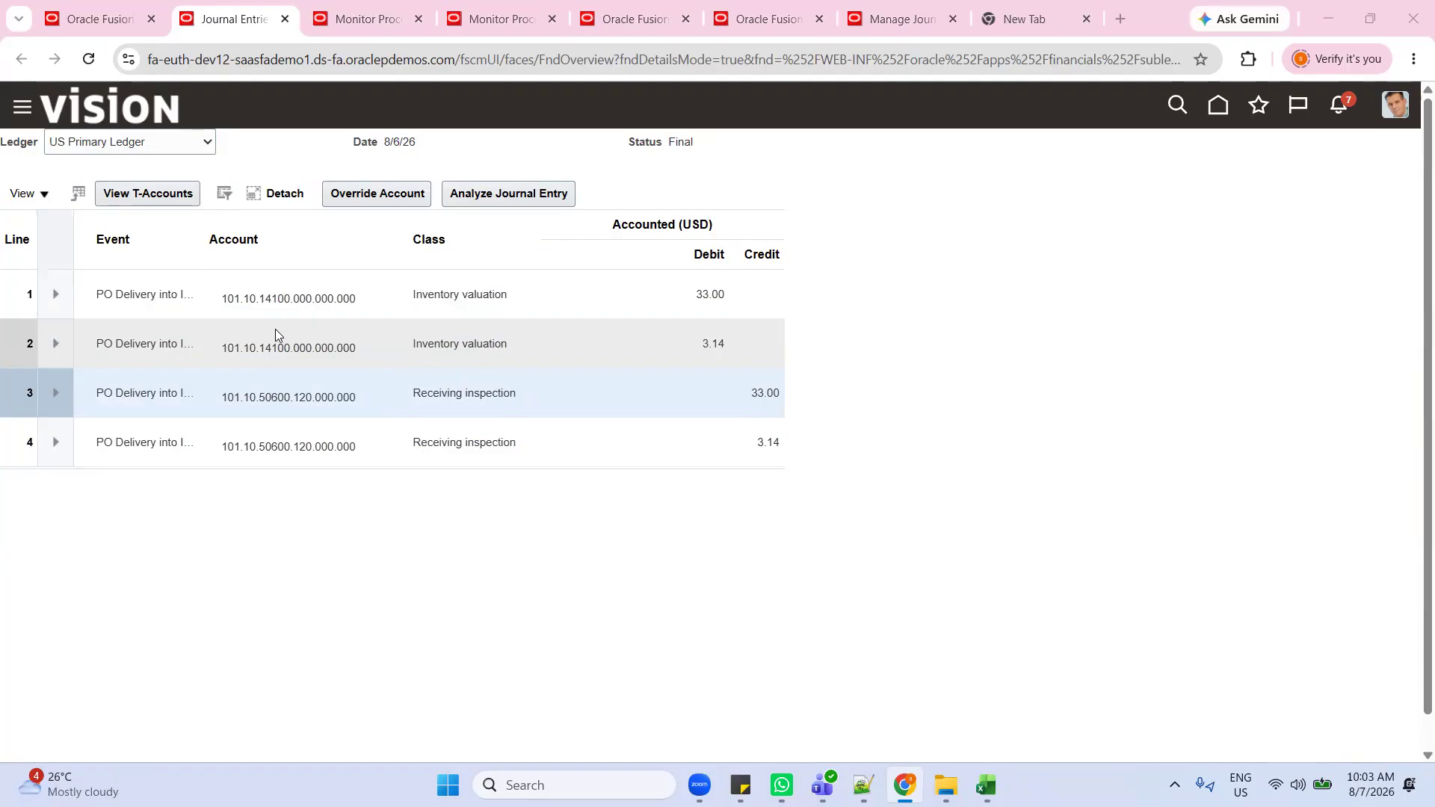
{"action": "key", "text": "alt+Tab"}
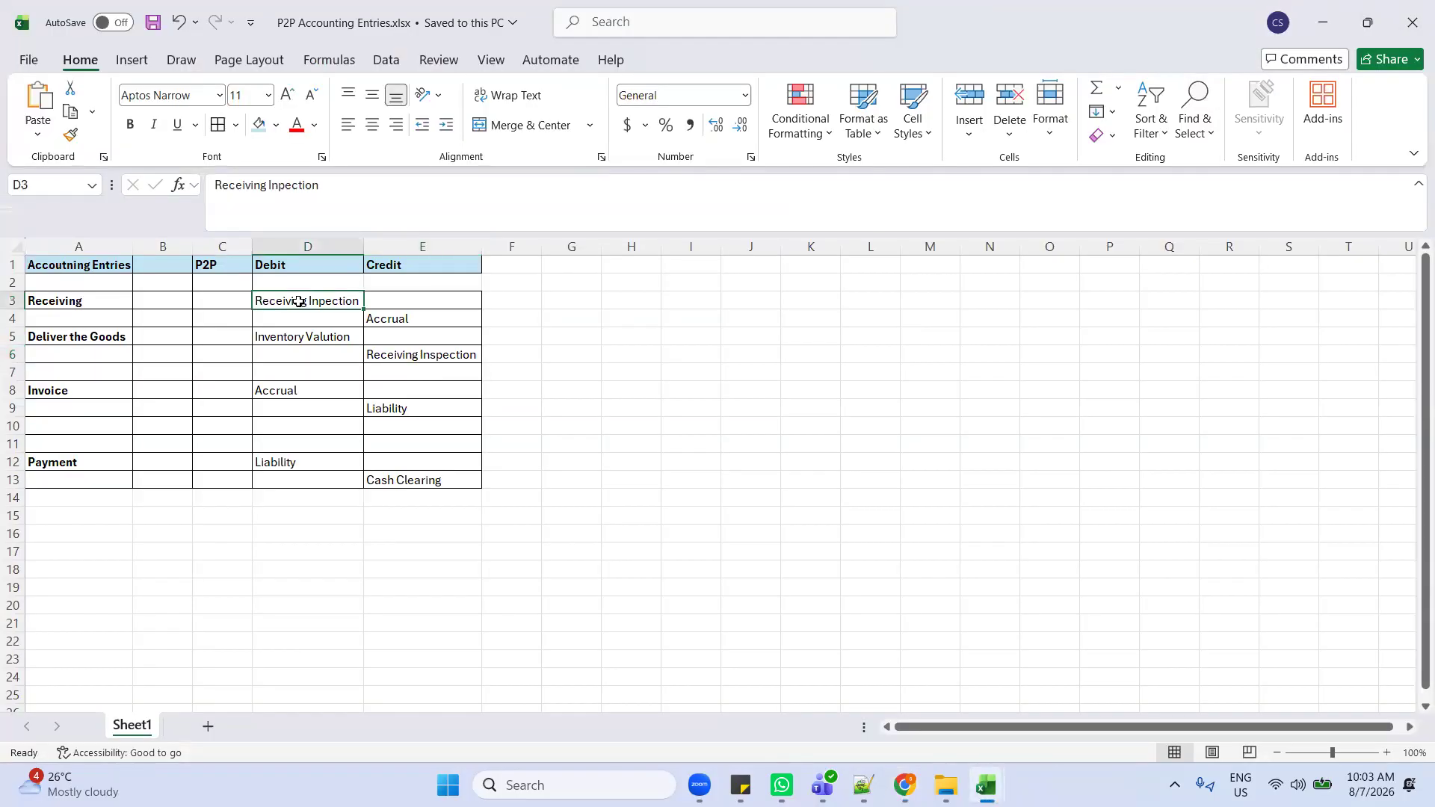
Step: Review the Receiving and Deliver the Goods debit and credit accounts in the Excel accounting sheet, and return to the journal entry
{"action": "key", "text": "shift+Down"}
{"action": "key", "text": "shift+Right"}
{"action": "key", "text": "Down"}
{"action": "key", "text": "Down"}
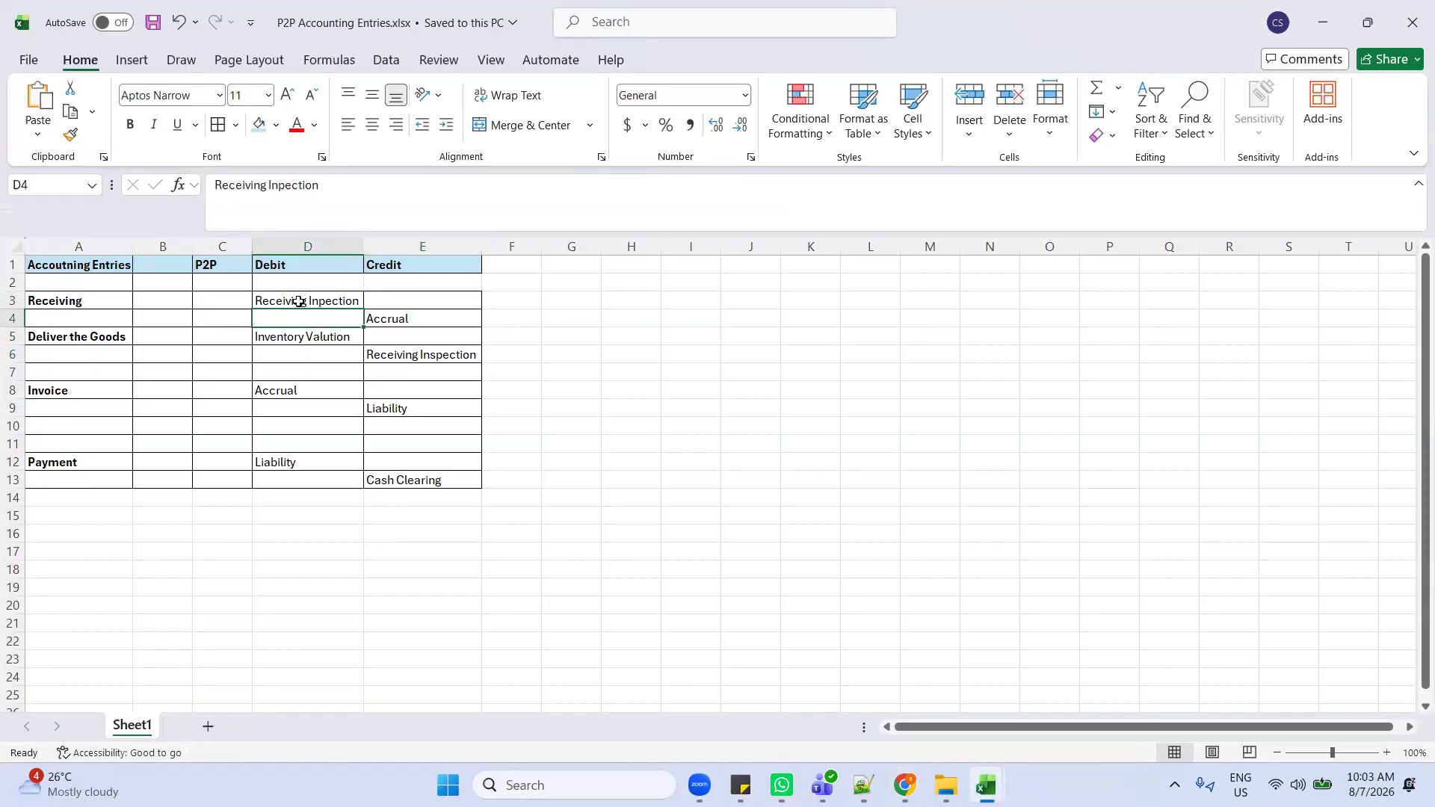
{"action": "key", "text": "shift+Down"}
{"action": "key", "text": "shift+Right"}
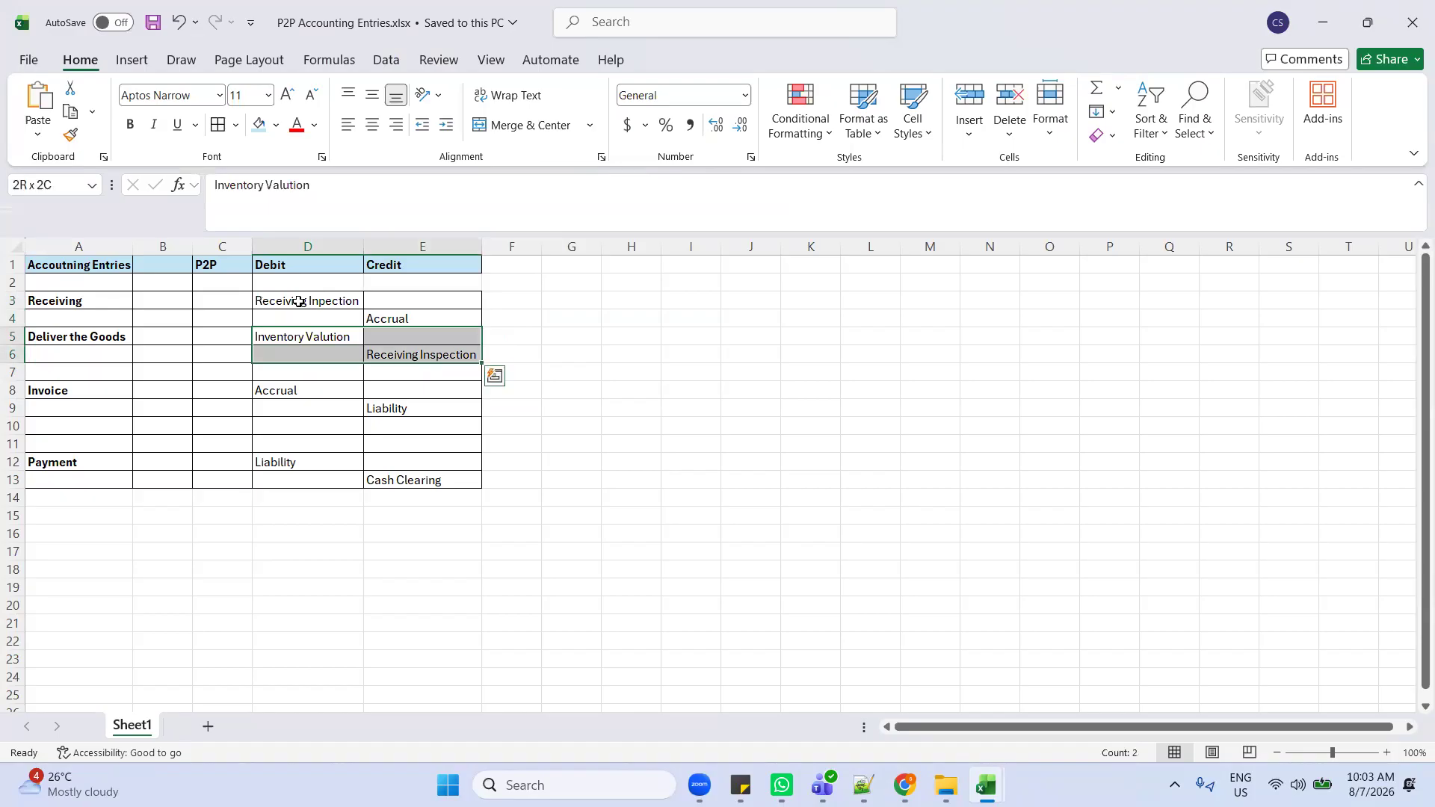
{"action": "left_click", "coordinate": [574, 428]}
{"action": "key", "text": "alt+Tab"}
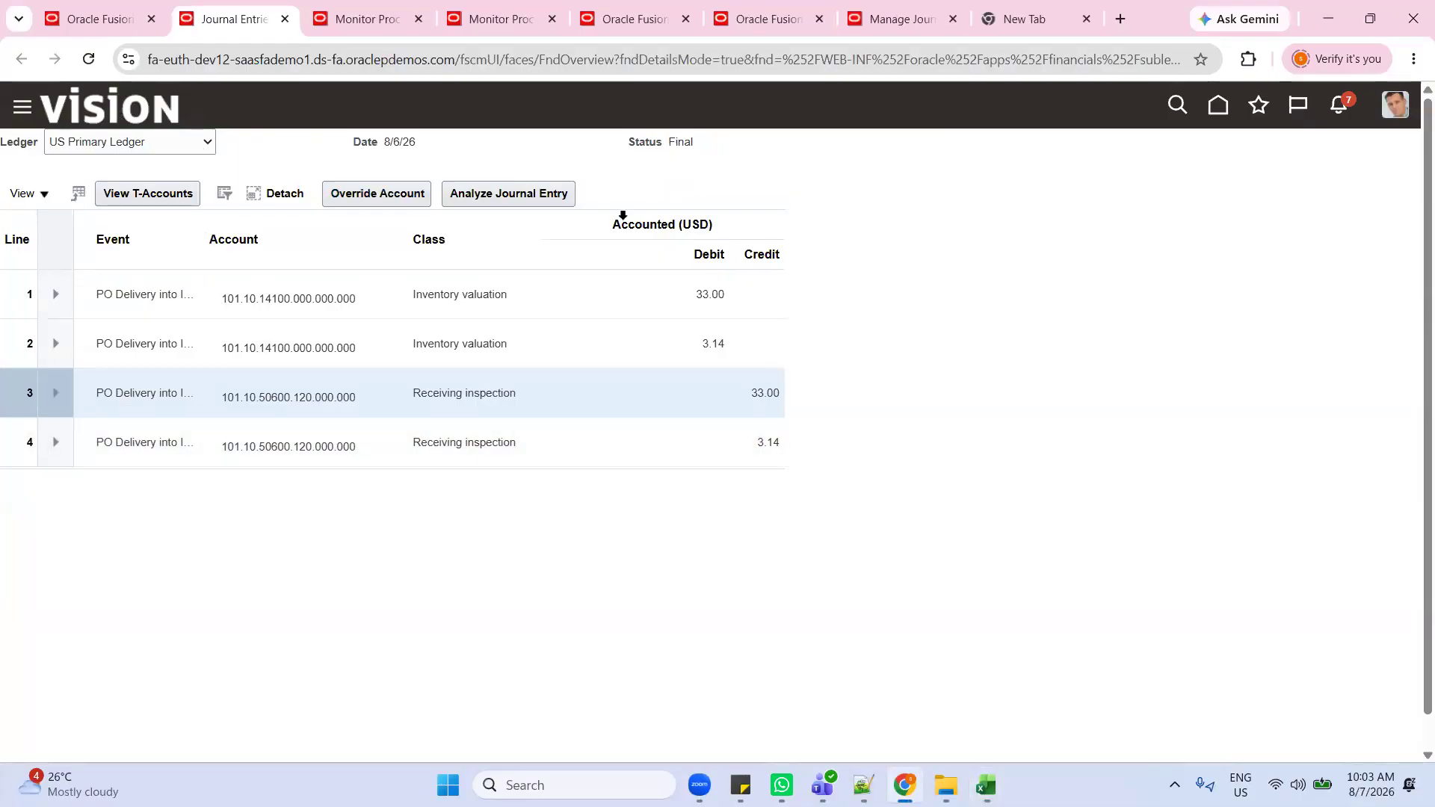
Step: Check the Invoice stage's Accrual debit and Liability credit in the Excel accounting sheet, and return to the Oracle journal
{"action": "key", "text": "alt+Tab"}
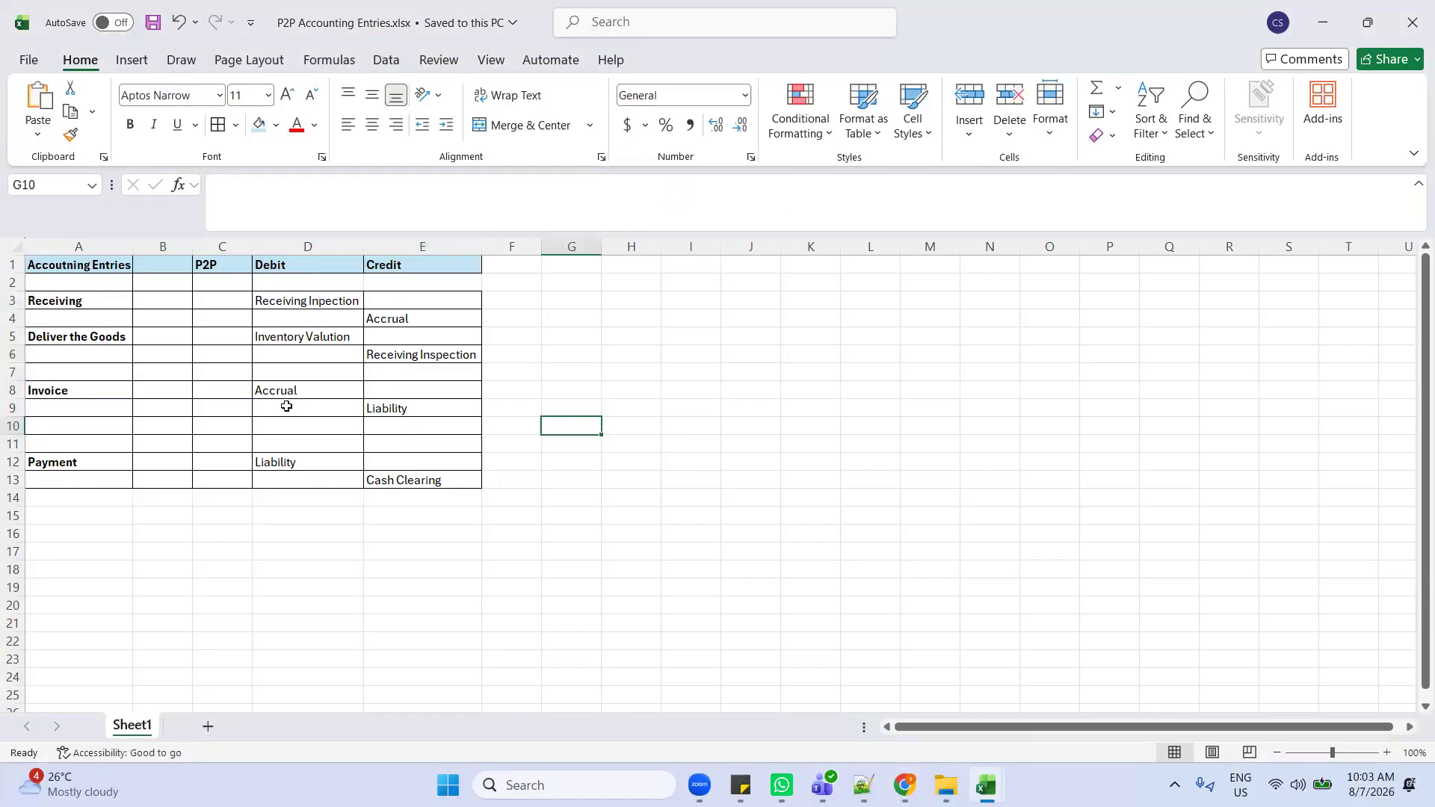
{"action": "left_click", "coordinate": [308, 387]}
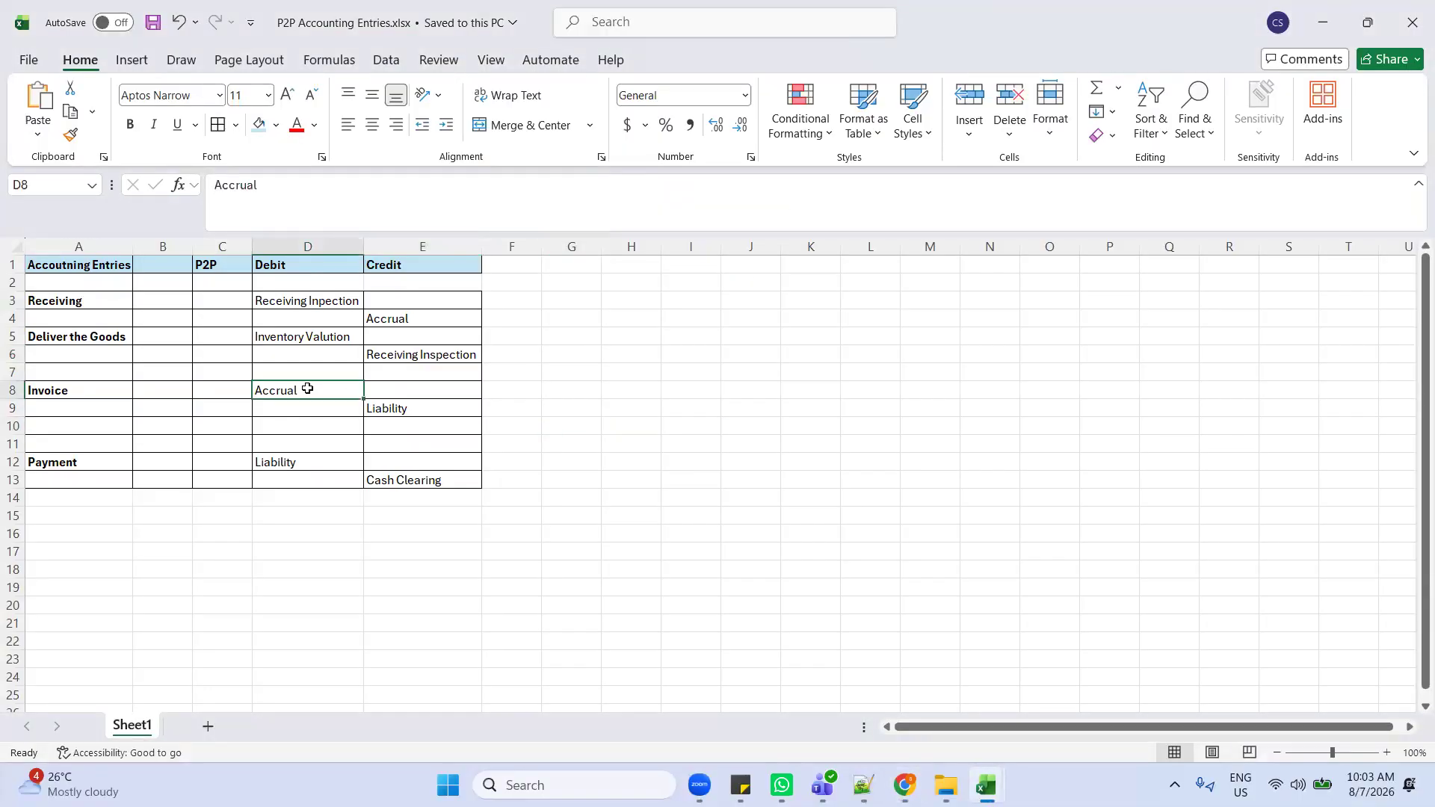
{"action": "left_click", "coordinate": [429, 404]}
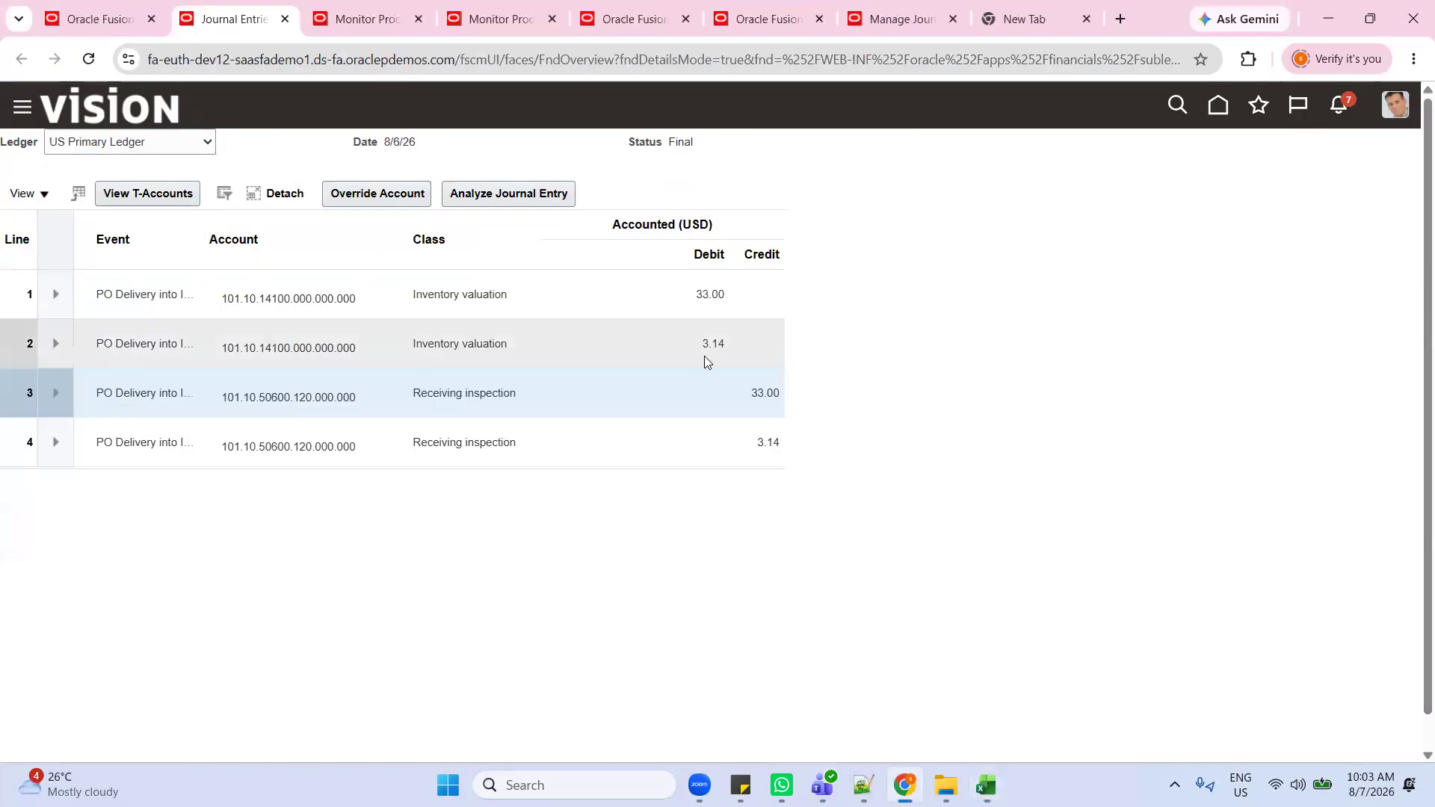
Step: Go to the Oracle home page and open the Invoices work area from the Payables apps
{"action": "left_click", "coordinate": [1213, 114]}
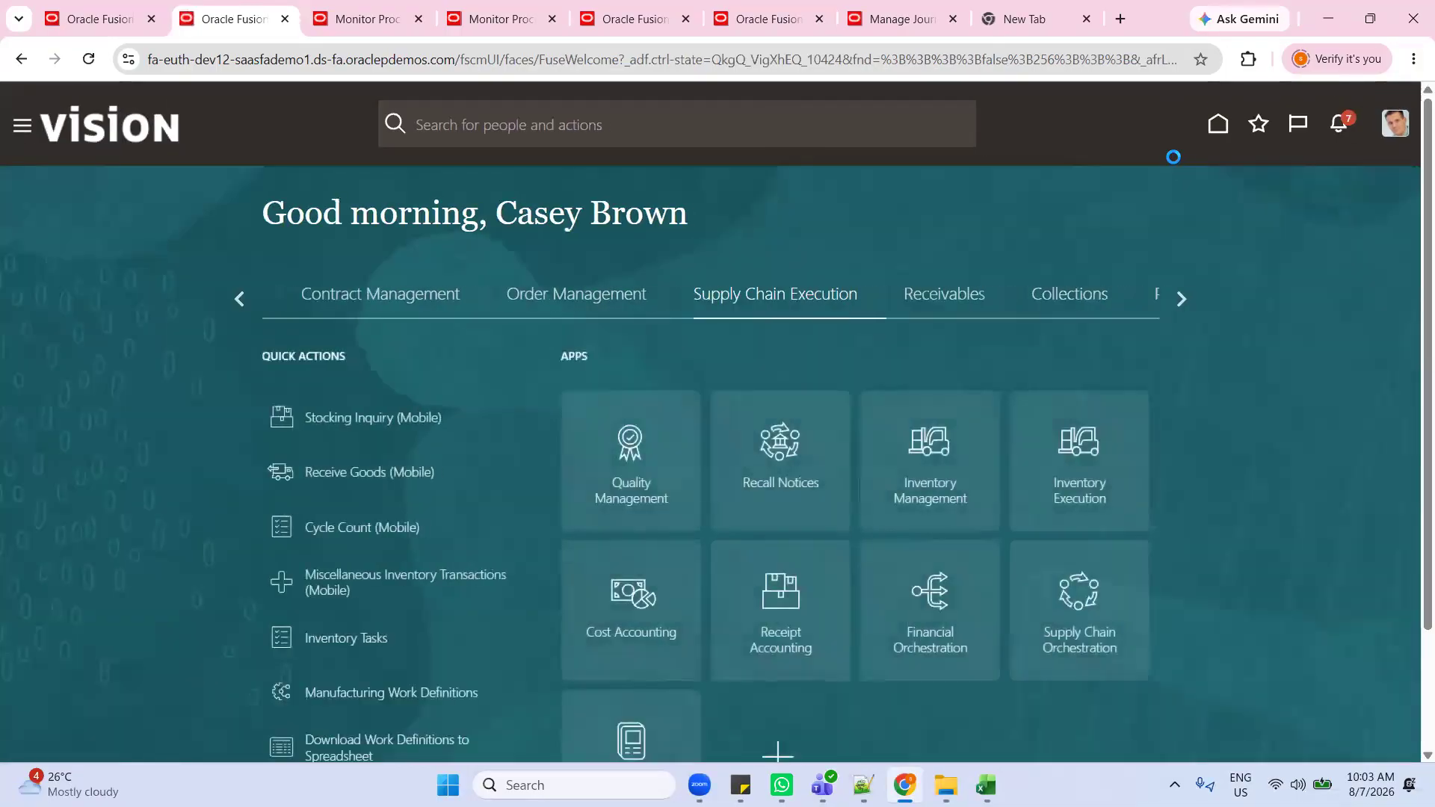
{"action": "left_click", "coordinate": [237, 298]}
{"action": "left_click", "coordinate": [237, 298]}
{"action": "left_click", "coordinate": [237, 298]}
{"action": "left_click", "coordinate": [237, 297]}
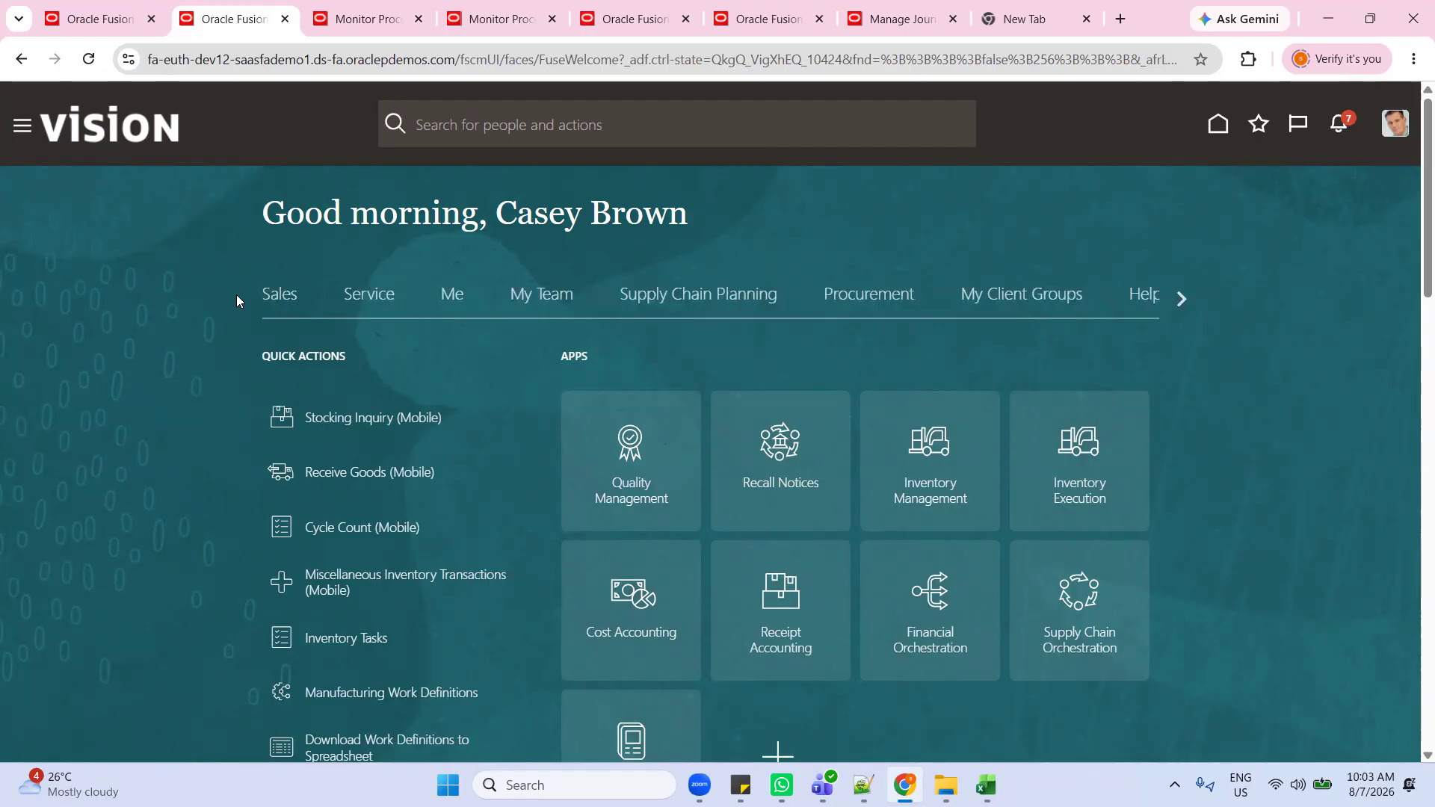
{"action": "left_click", "coordinate": [1175, 298]}
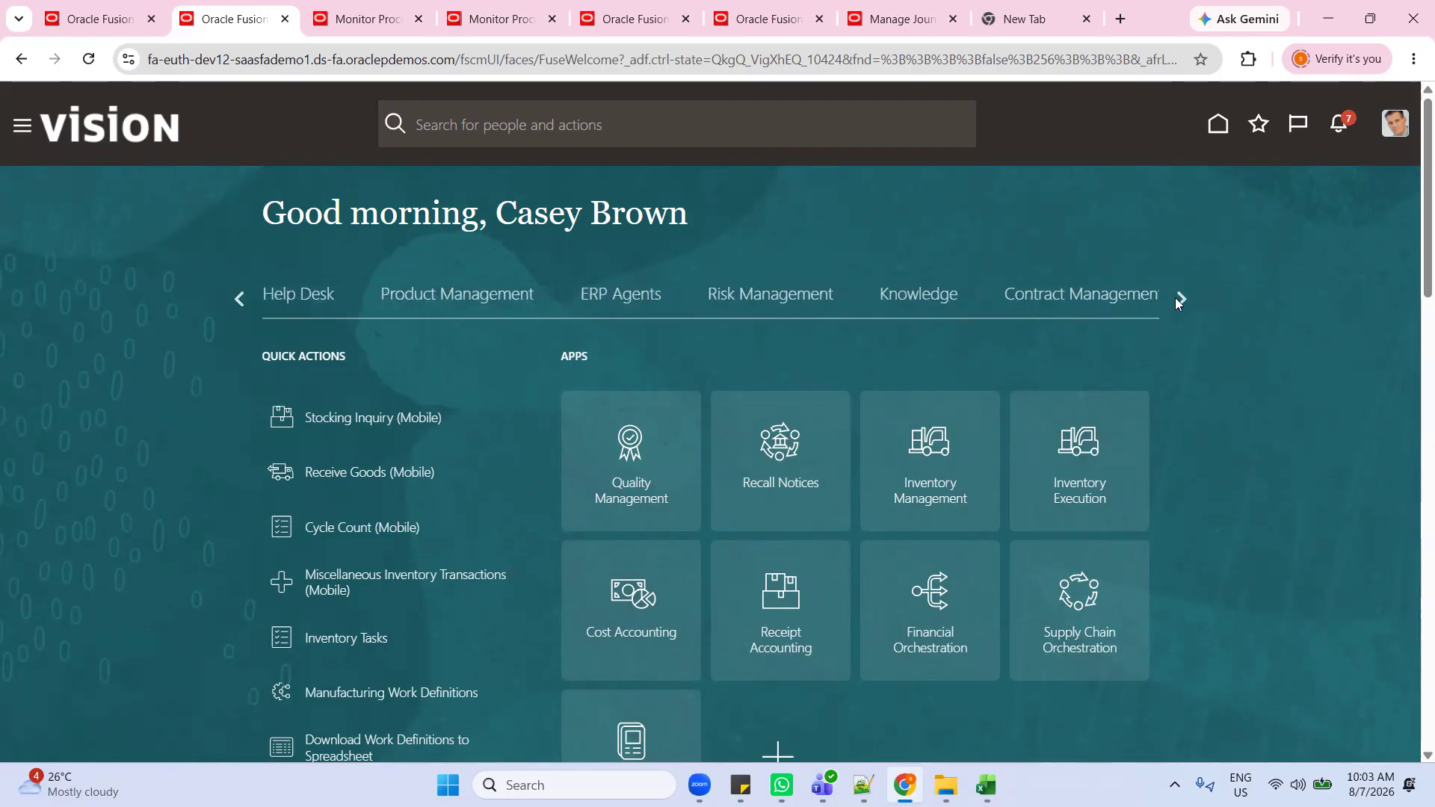
{"action": "left_click", "coordinate": [1181, 299]}
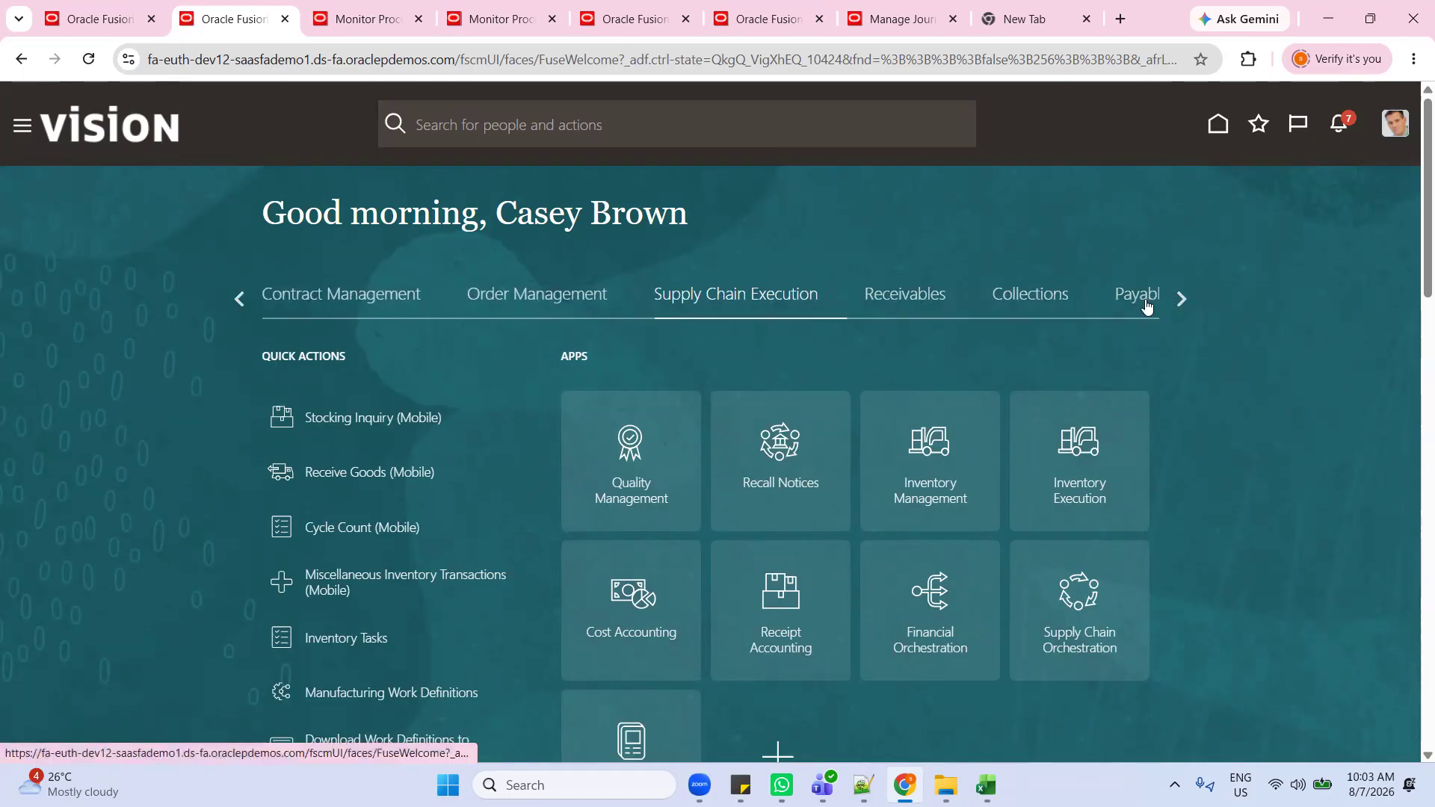
{"action": "left_click", "coordinate": [1147, 302]}
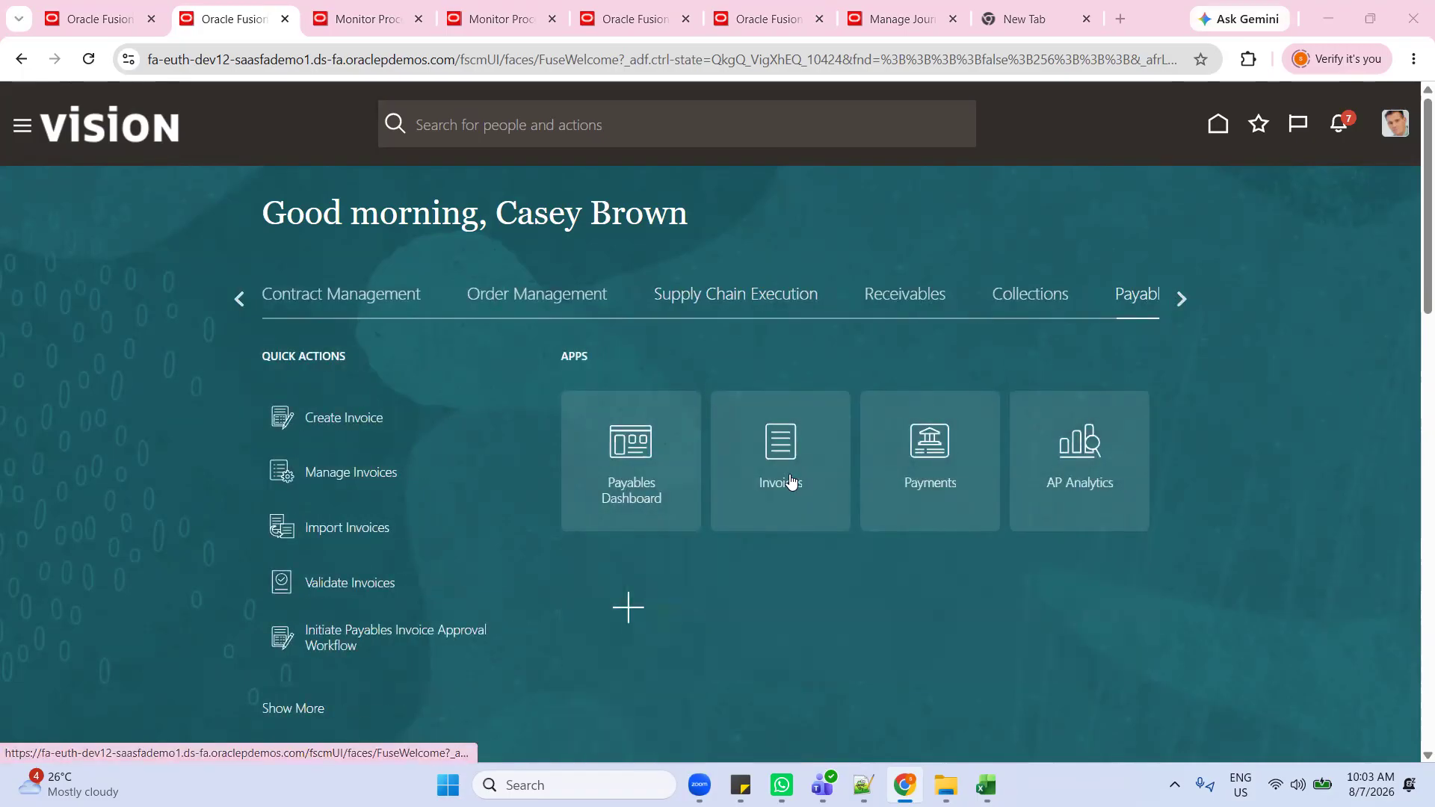
Step: Copy the invoice number BT63INV1 from the BT63NOTES file in Notepad++ and leave the notes
{"action": "key", "text": "alt+Tab"}
{"action": "key", "text": "alt+Tab"}
{"action": "scroll", "coordinate": [149, 512], "scroll_direction": "down", "scroll_amount": 6}
{"action": "scroll", "coordinate": [149, 512], "scroll_direction": "up", "scroll_amount": 11}
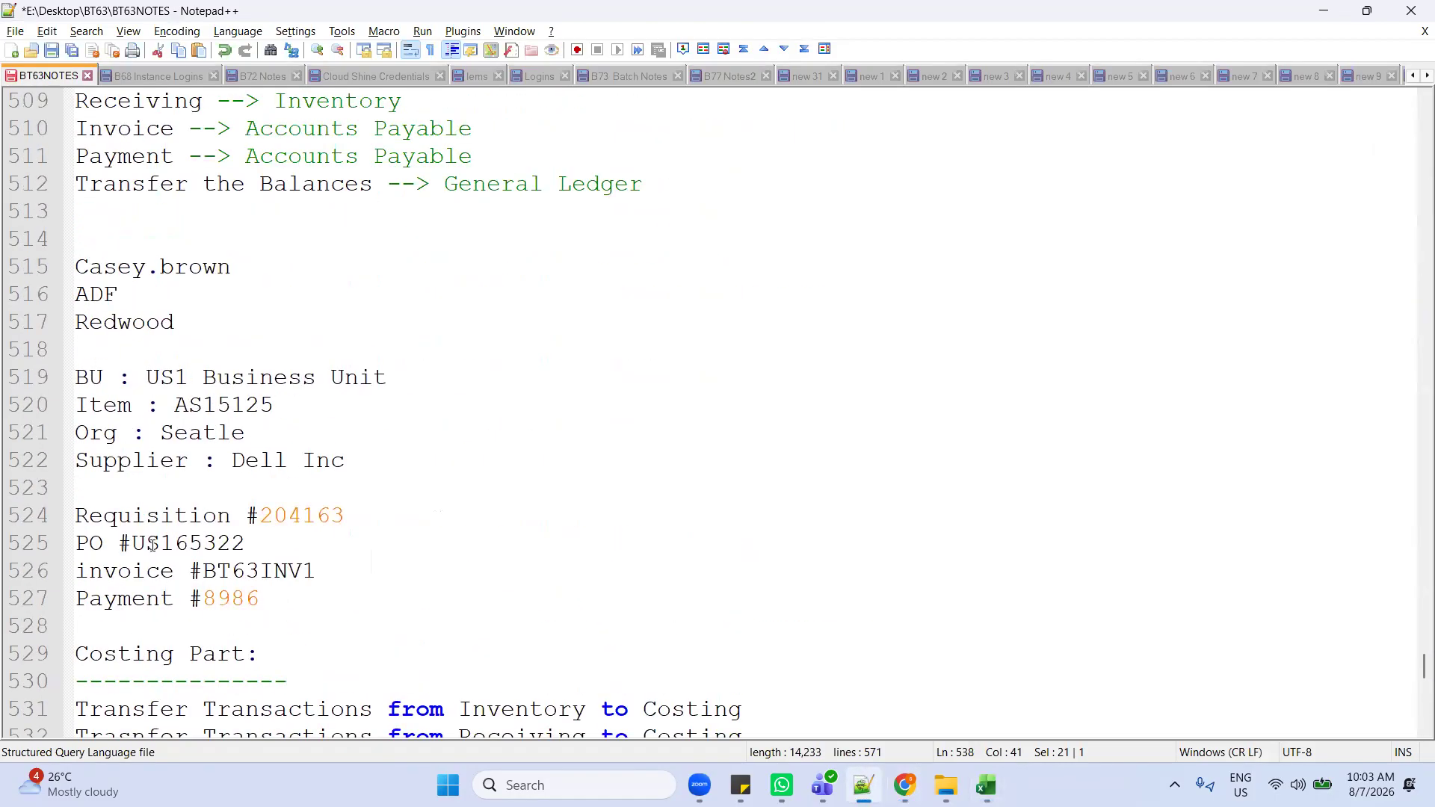
{"action": "double_click", "coordinate": [249, 572]}
{"action": "key", "text": "ctrl+c"}
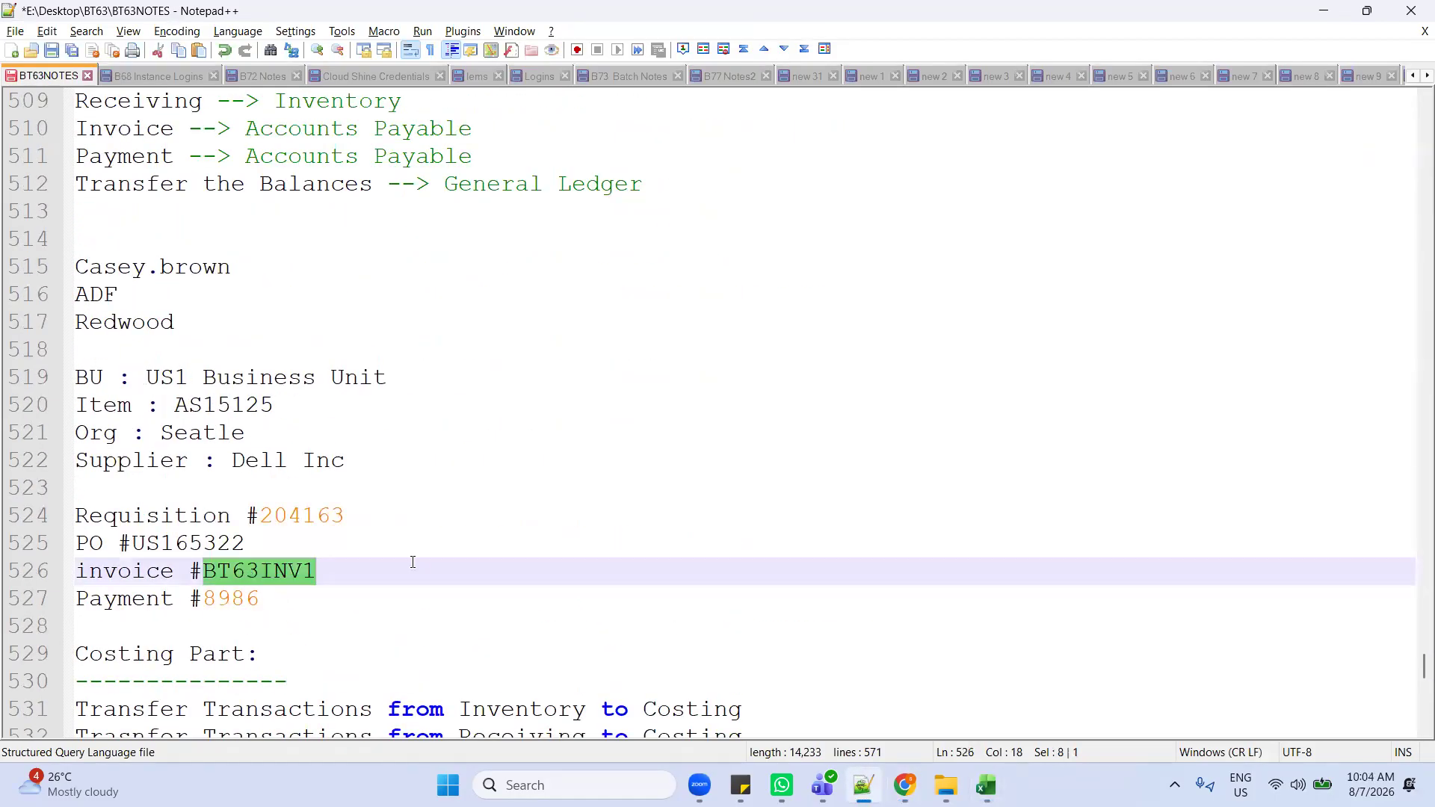
{"action": "key", "text": "alt+Tab"}
{"action": "key", "text": "alt+Tab"}
Step: Open Manage Invoices in Oracle and search for invoice number BT63INV1
{"action": "left_click", "coordinate": [905, 785]}
{"action": "left_click", "coordinate": [1400, 289]}
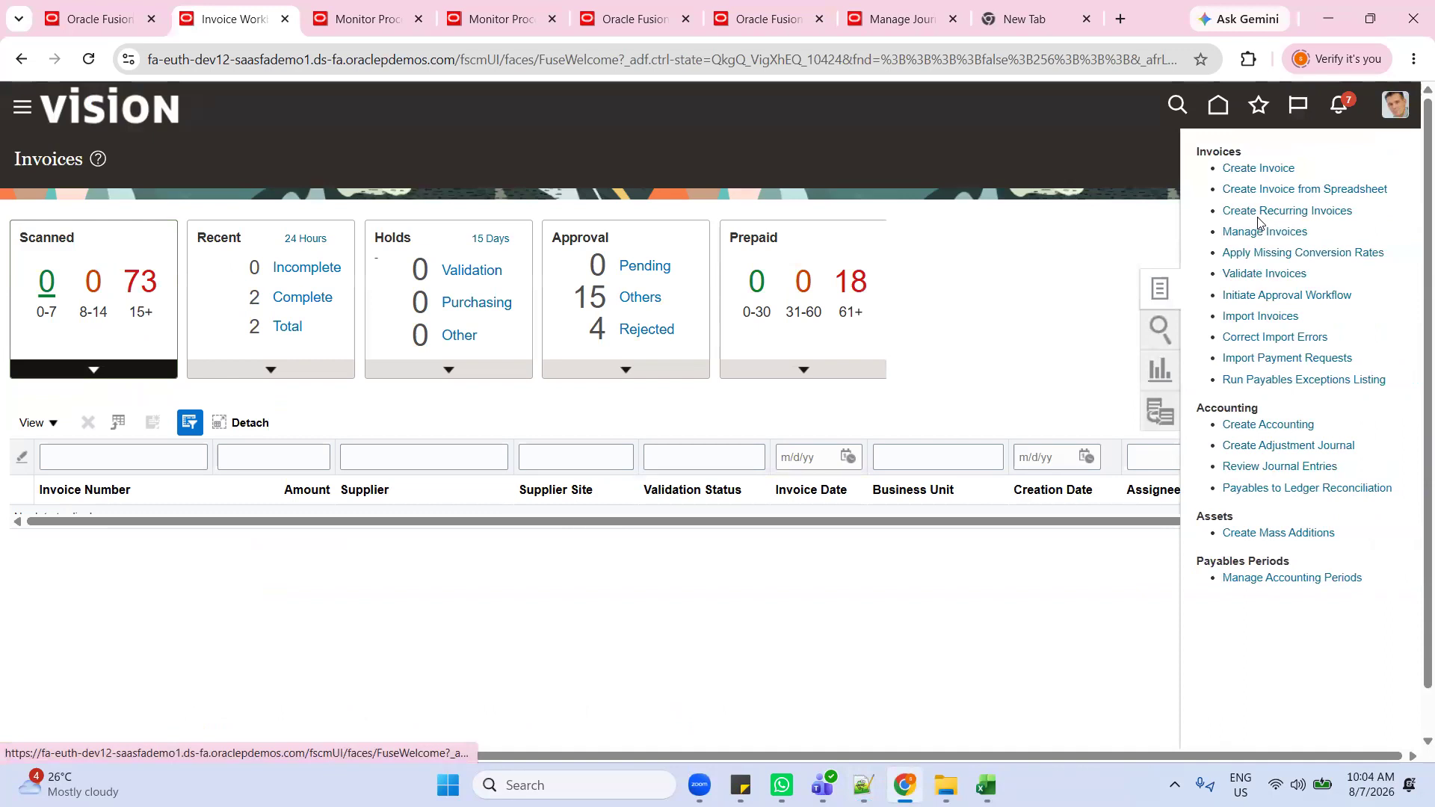
{"action": "left_click", "coordinate": [367, 342]}
{"action": "key", "text": "ctrl+v"}
{"action": "left_click", "coordinate": [1263, 453]}
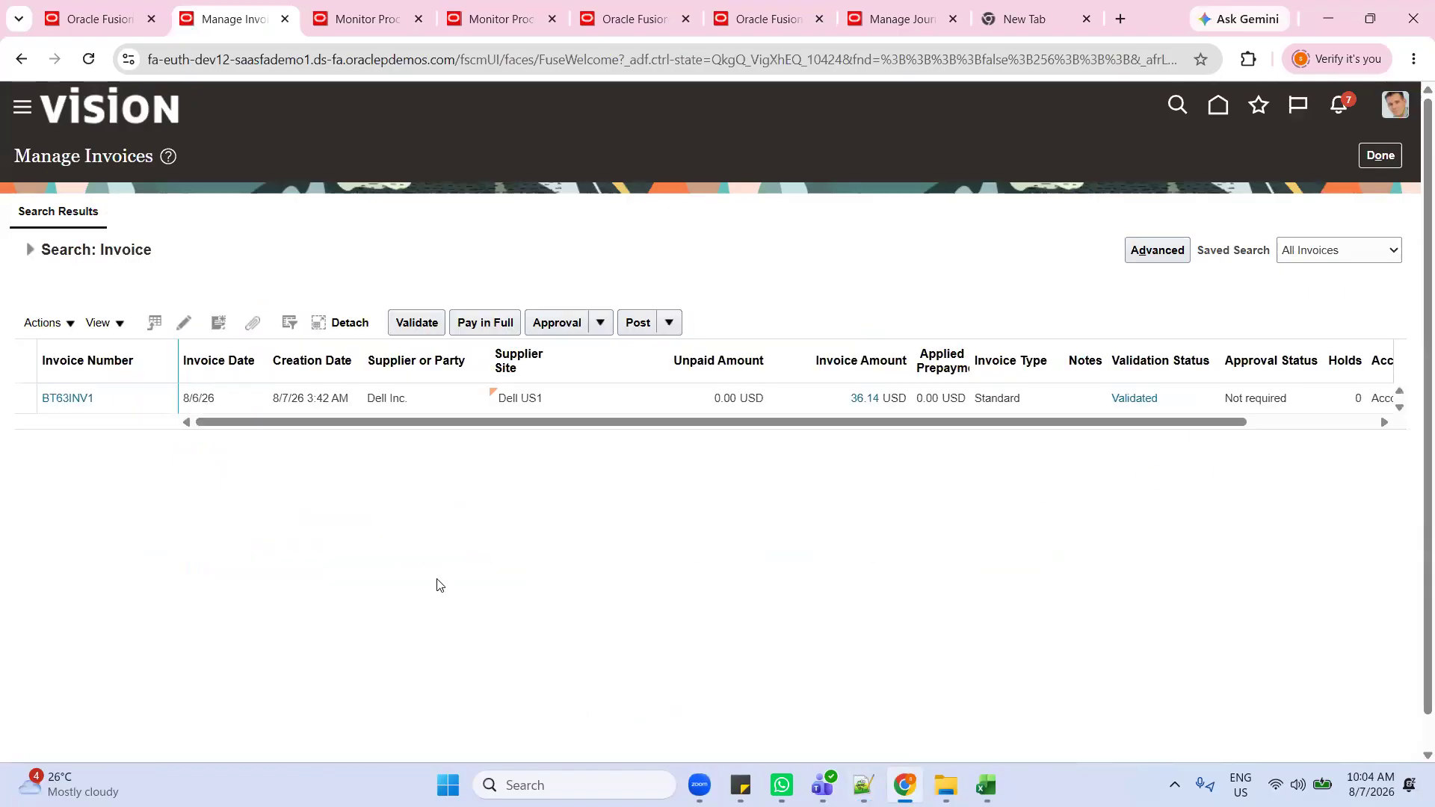
Step: Open invoice BT63INV1 and view its accounting lines from the validation status summary
{"action": "left_click", "coordinate": [66, 400]}
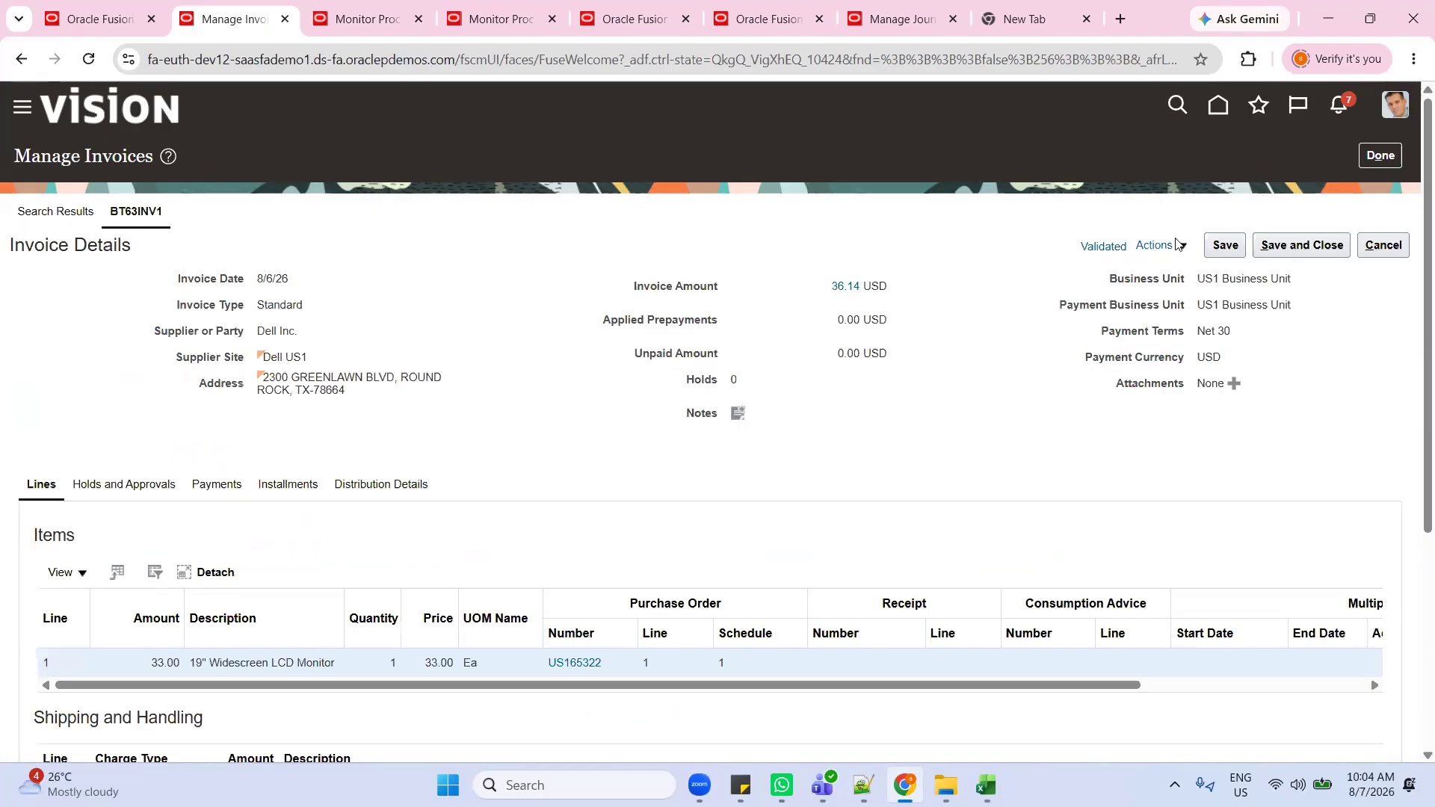
{"action": "left_click", "coordinate": [1166, 250]}
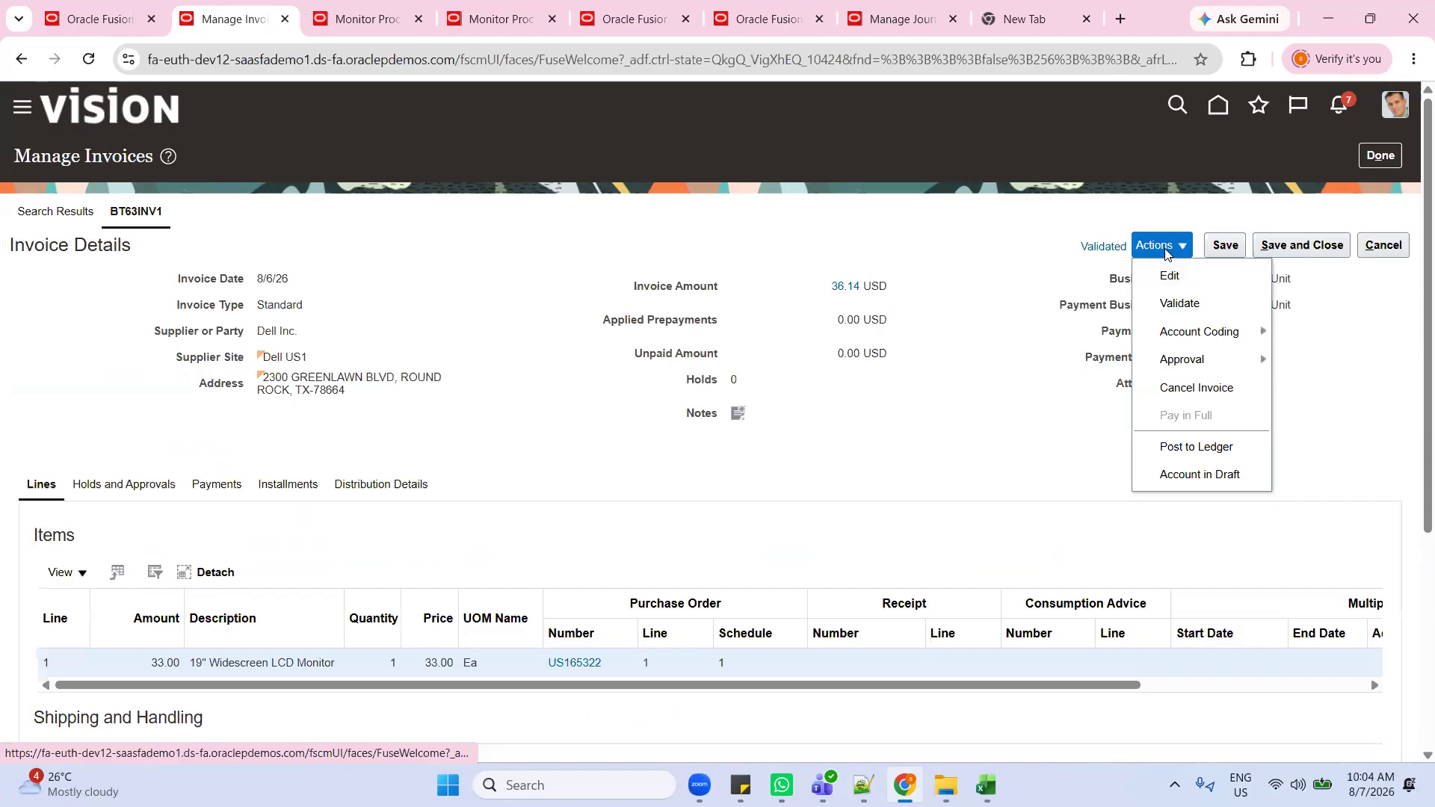
{"action": "left_click", "coordinate": [1099, 247]}
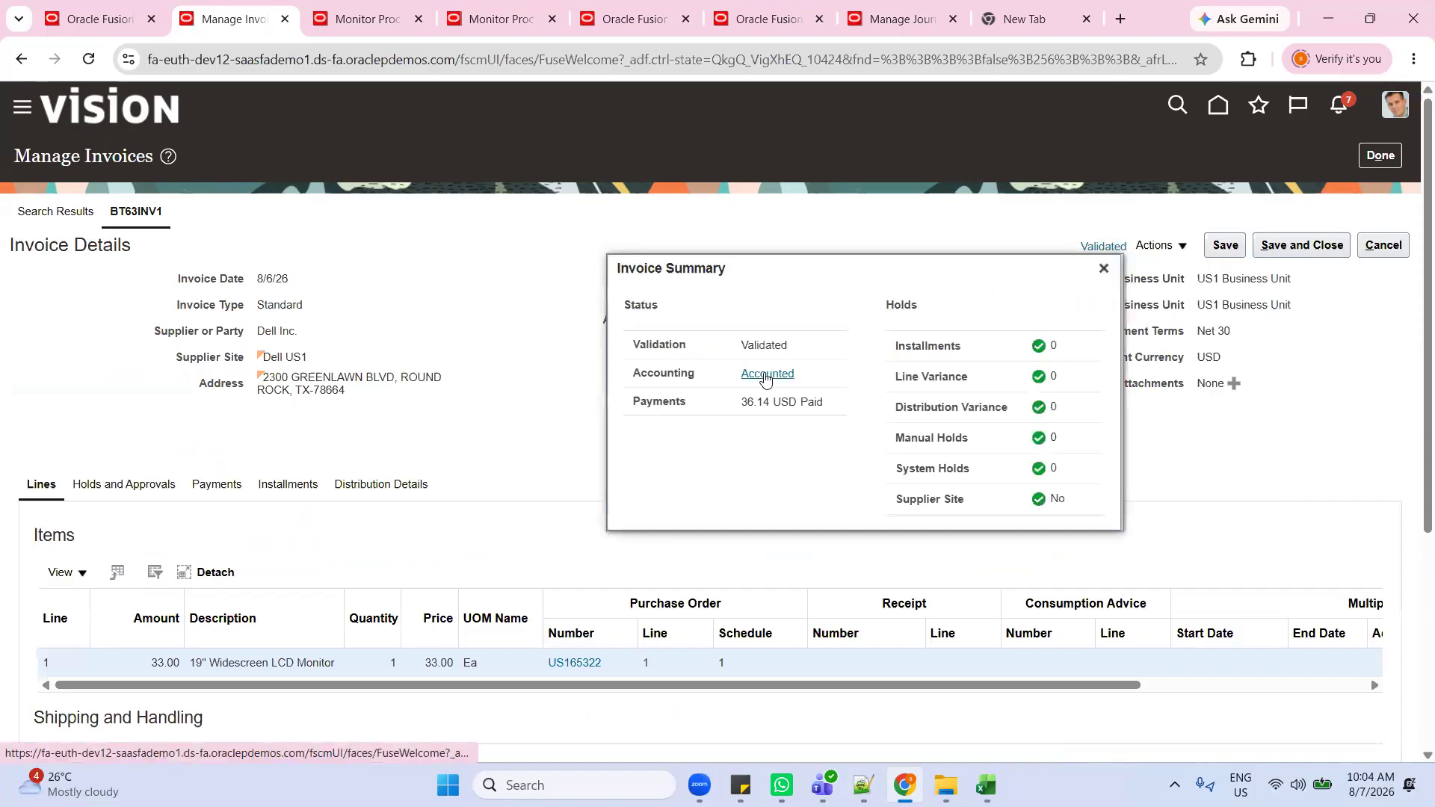
{"action": "left_click", "coordinate": [765, 376]}
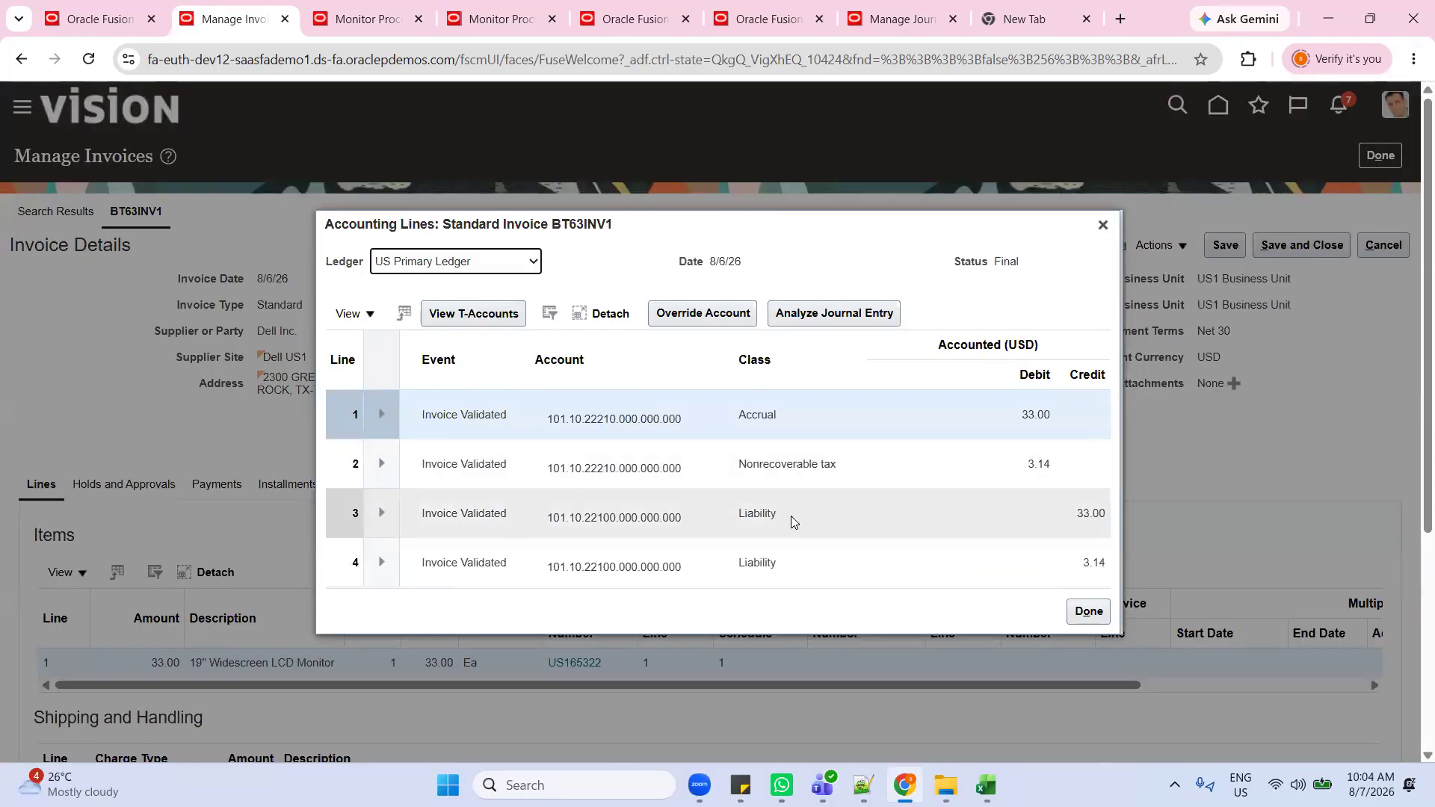
Step: Compare the invoice's accounting lines with Excel's Invoice accounts, Accrual debit and Liability credit, and close the accounting lines
{"action": "key", "text": "alt+Tab"}
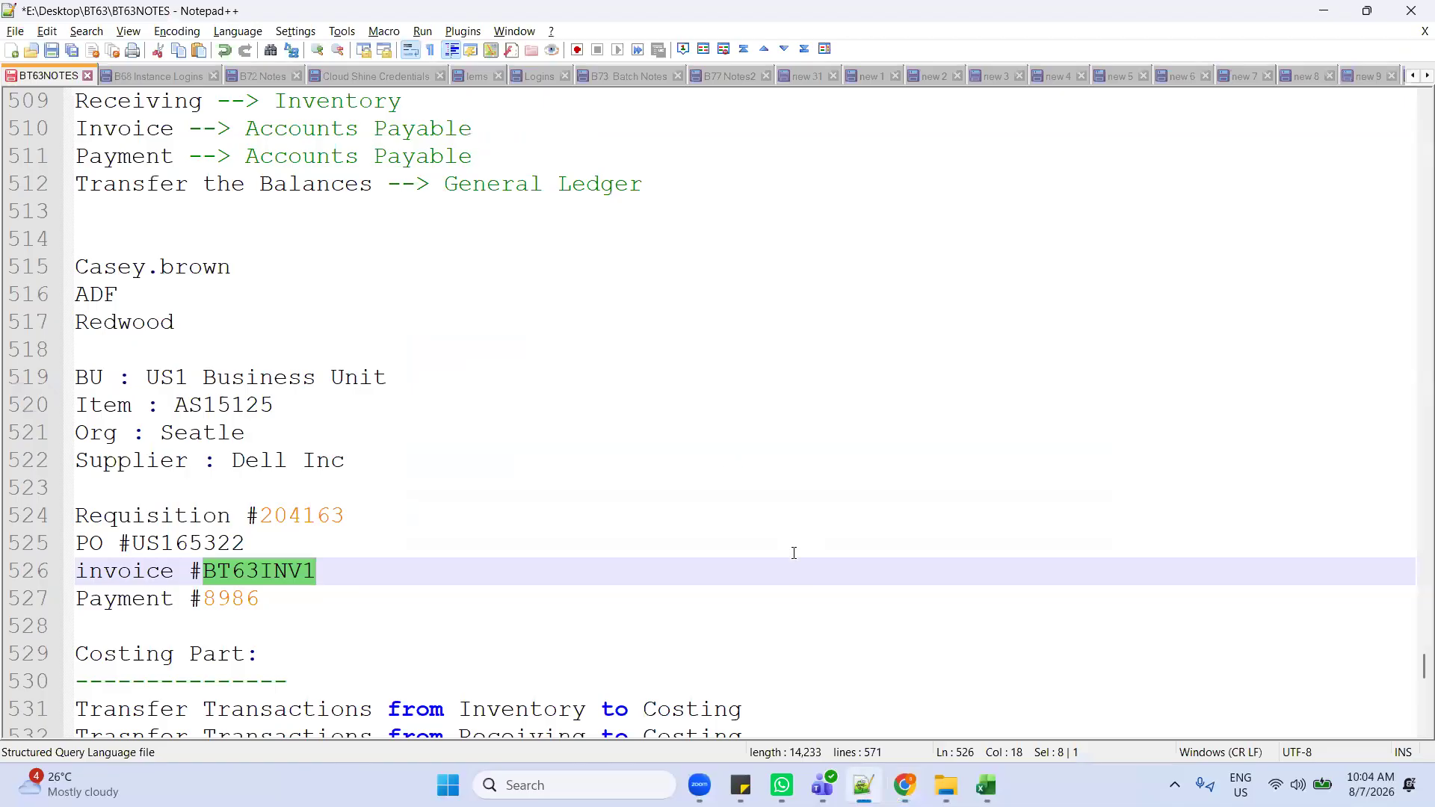
{"action": "key", "text": "alt+Tab"}
{"action": "mouse_move", "coordinate": [987, 785]}
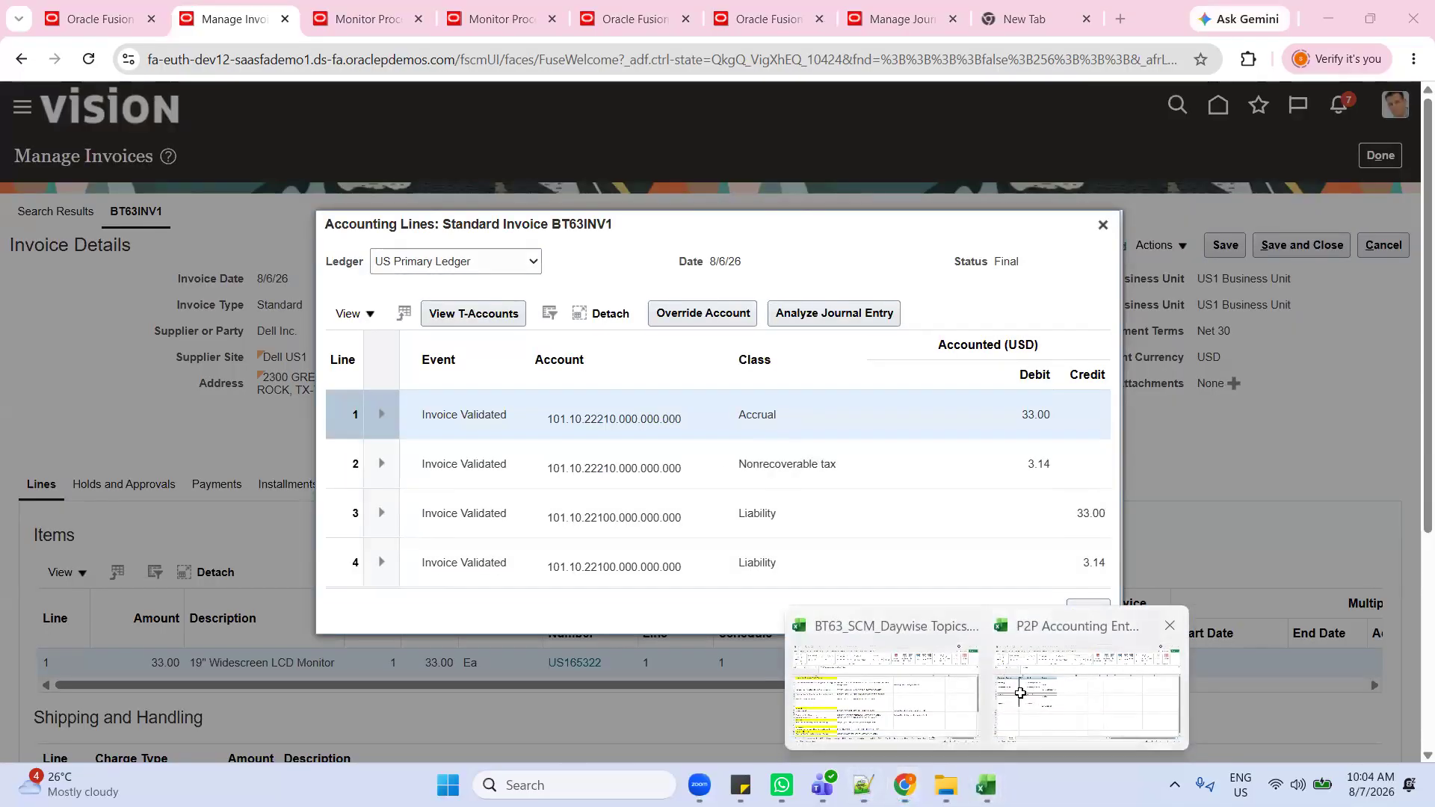
{"action": "left_click", "coordinate": [1020, 692]}
{"action": "left_click", "coordinate": [316, 392]}
{"action": "left_click", "coordinate": [410, 408]}
{"action": "key", "text": "alt+Tab"}
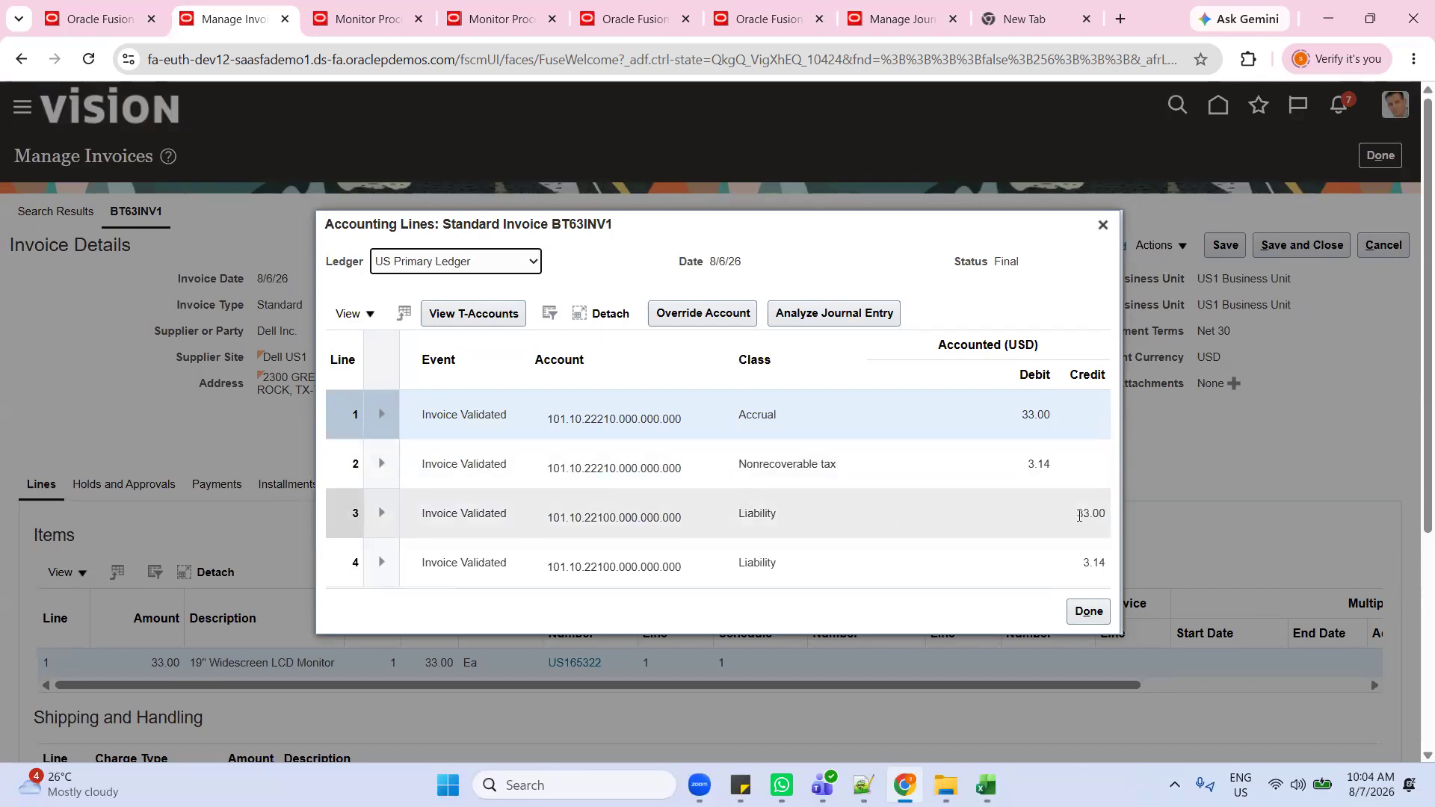
{"action": "left_click", "coordinate": [1107, 222]}
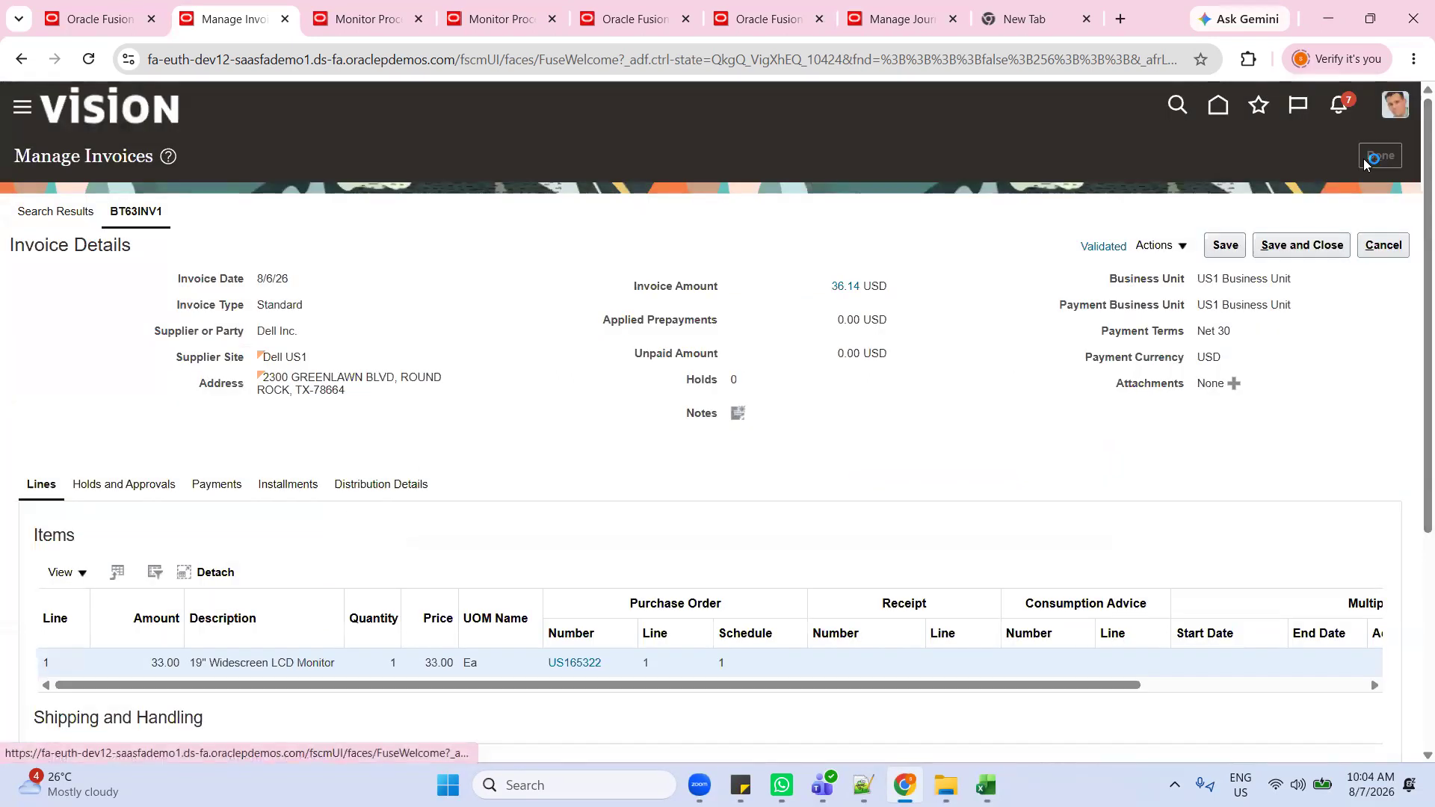
Step: Check the Payment stage's Cash Clearing credit in the Excel accounting sheet, return to Oracle and open the Payments work area
{"action": "key", "text": "alt+Tab"}
{"action": "left_click", "coordinate": [405, 494]}
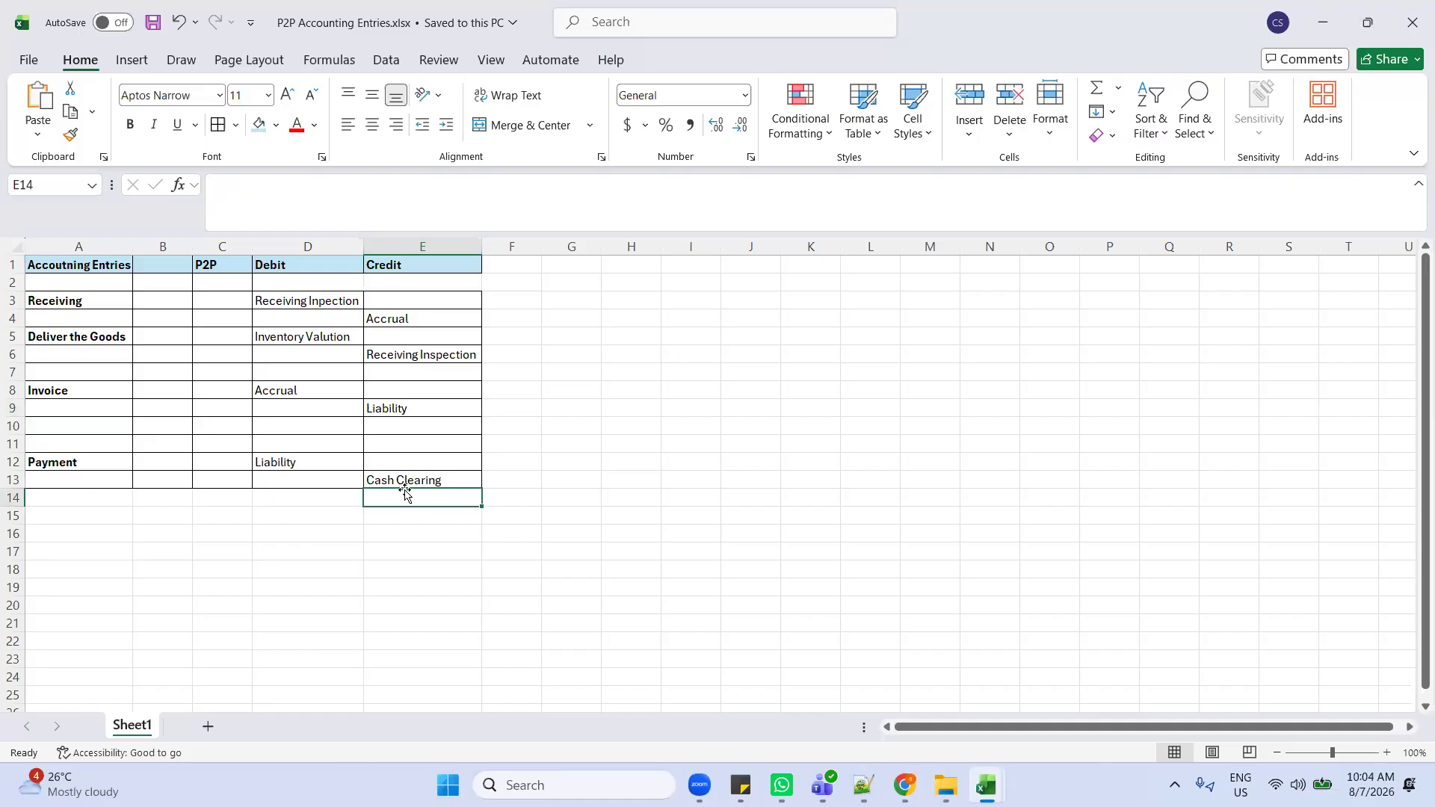
{"action": "left_click", "coordinate": [405, 482]}
{"action": "key", "text": "alt+Tab"}
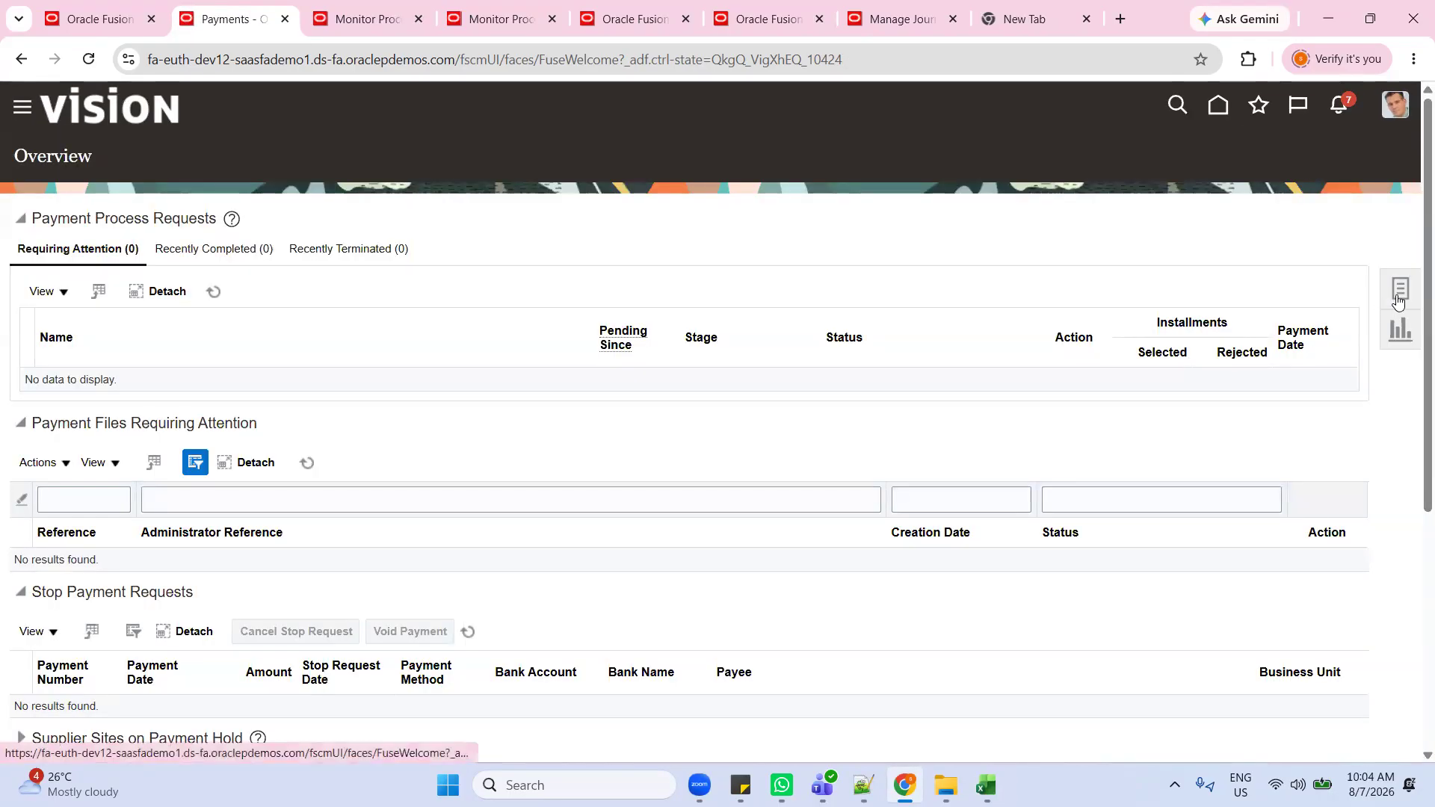
Step: Open Manage Payments and copy the payment number 8986 from the BT63NOTES file in Notepad++
{"action": "left_click", "coordinate": [1395, 299]}
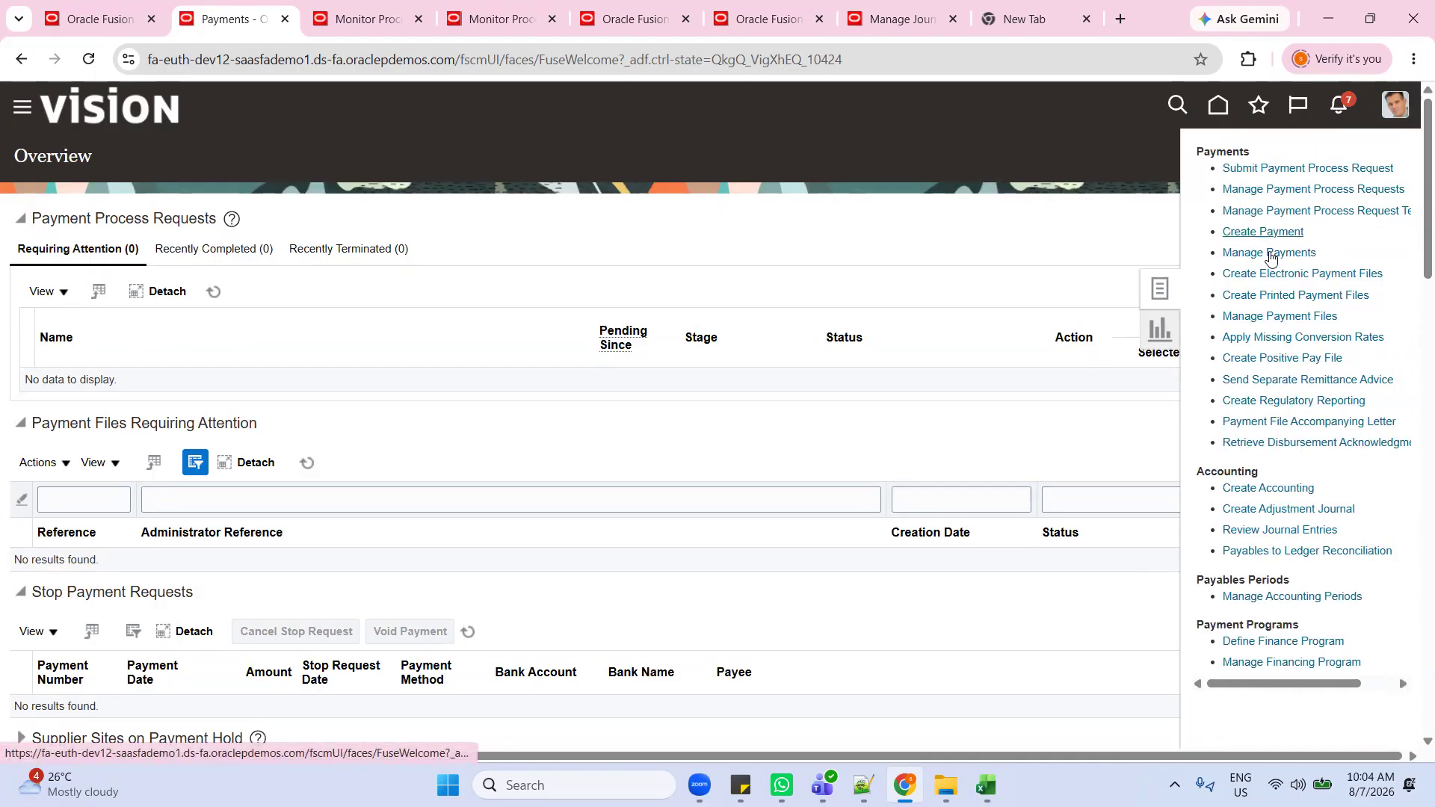
{"action": "key", "text": "alt+Tab"}
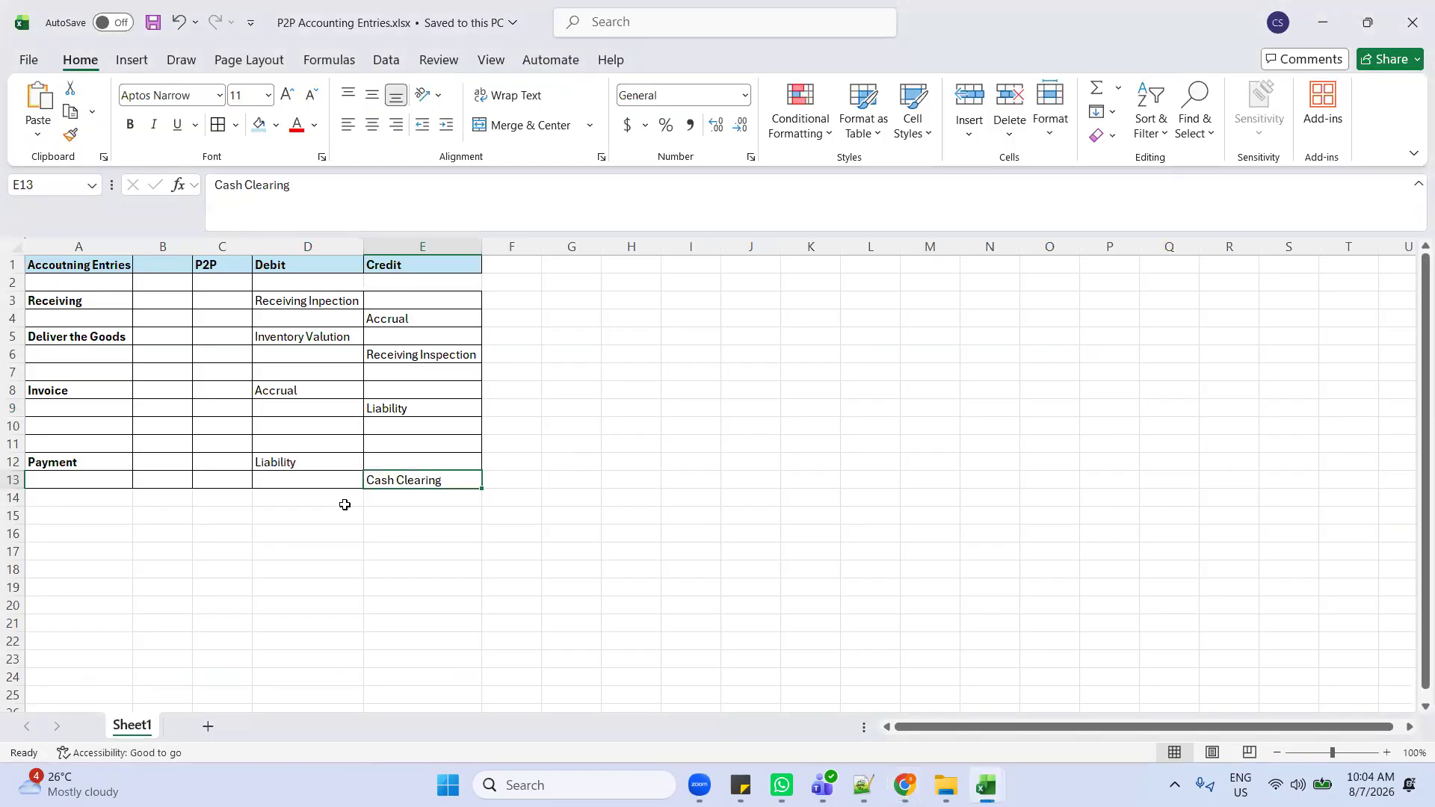
{"action": "key", "text": "alt+Tab"}
{"action": "left_click", "coordinate": [432, 334]}
{"action": "left_click", "coordinate": [863, 785]}
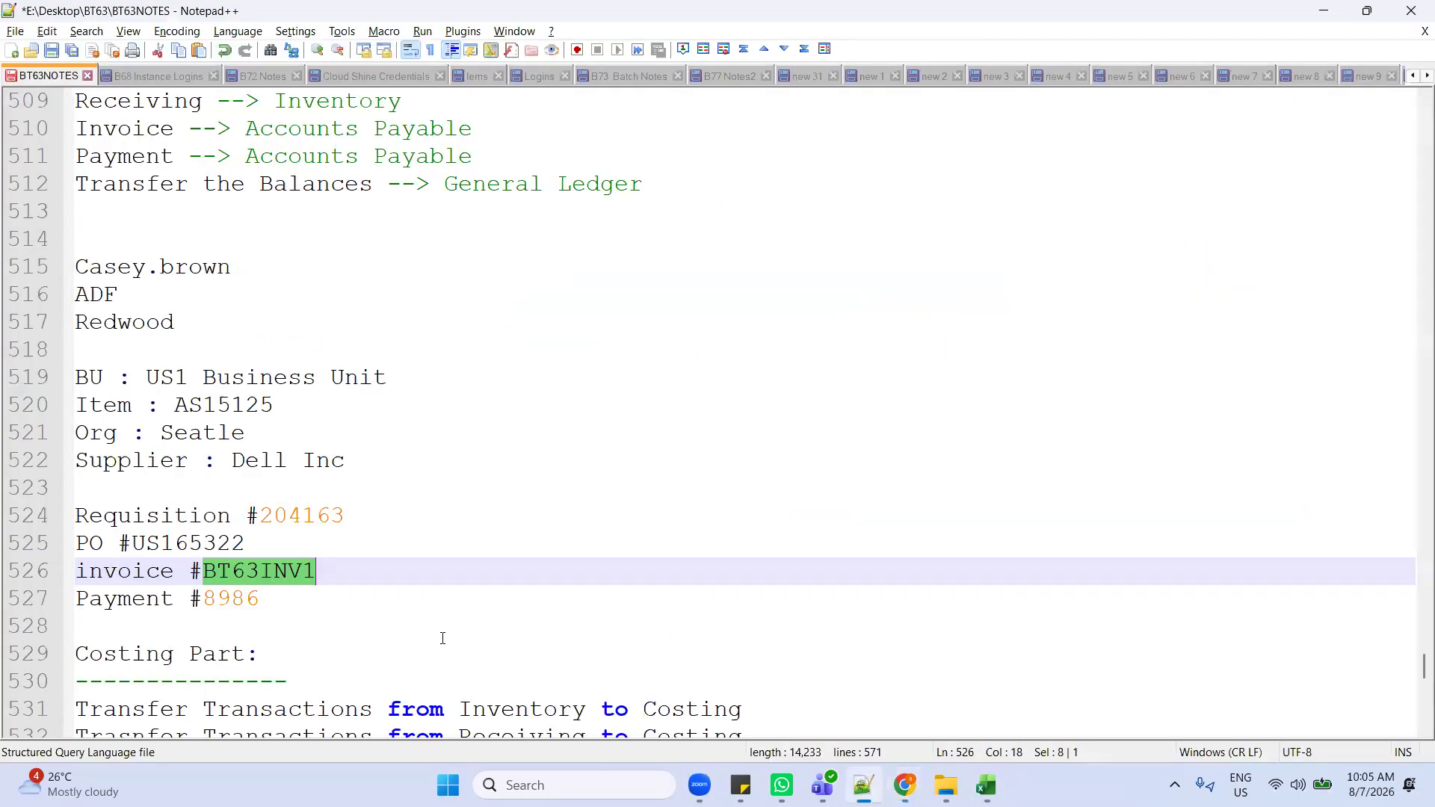
{"action": "double_click", "coordinate": [245, 599]}
{"action": "key", "text": "ctrl+c"}
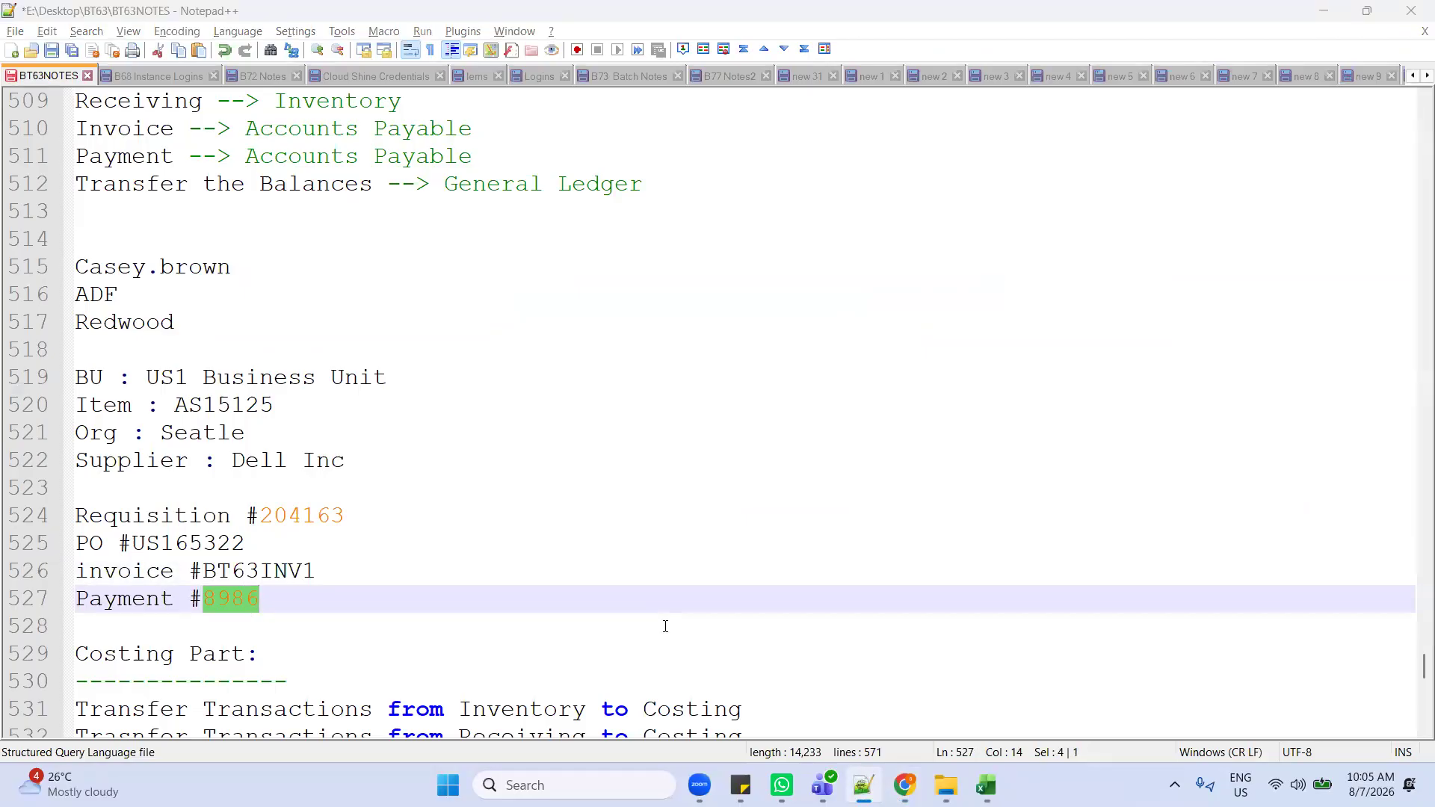
Step: Return to Oracle's Manage Payments page and search for payment number 8986
{"action": "key", "text": "alt+Tab"}
{"action": "left_click", "coordinate": [400, 336]}
{"action": "key", "text": "ctrl+v"}
{"action": "left_click", "coordinate": [1273, 415]}
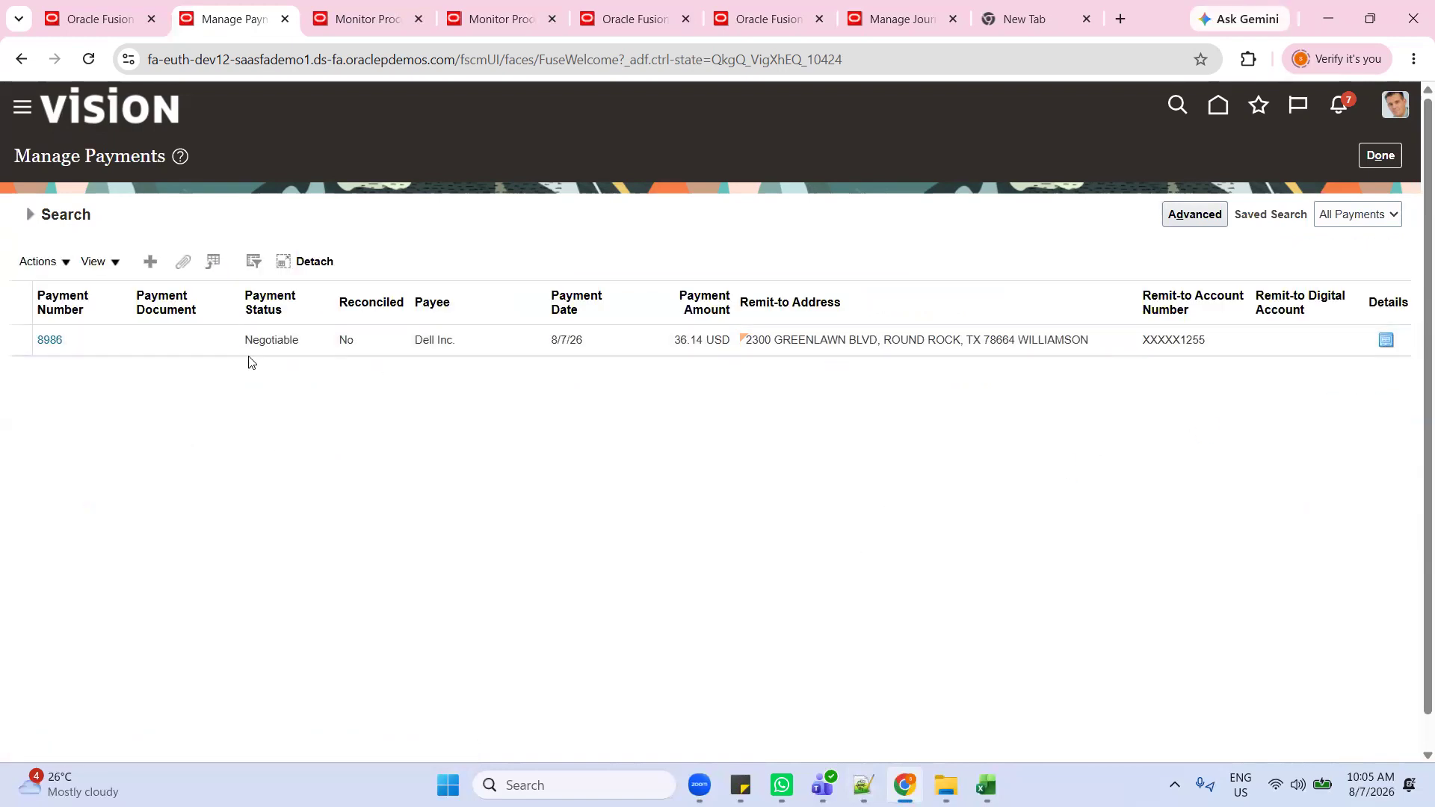
Step: Open payment 8986, view its accounting and examine the Cash clearing credit on line 2
{"action": "left_click", "coordinate": [50, 343]}
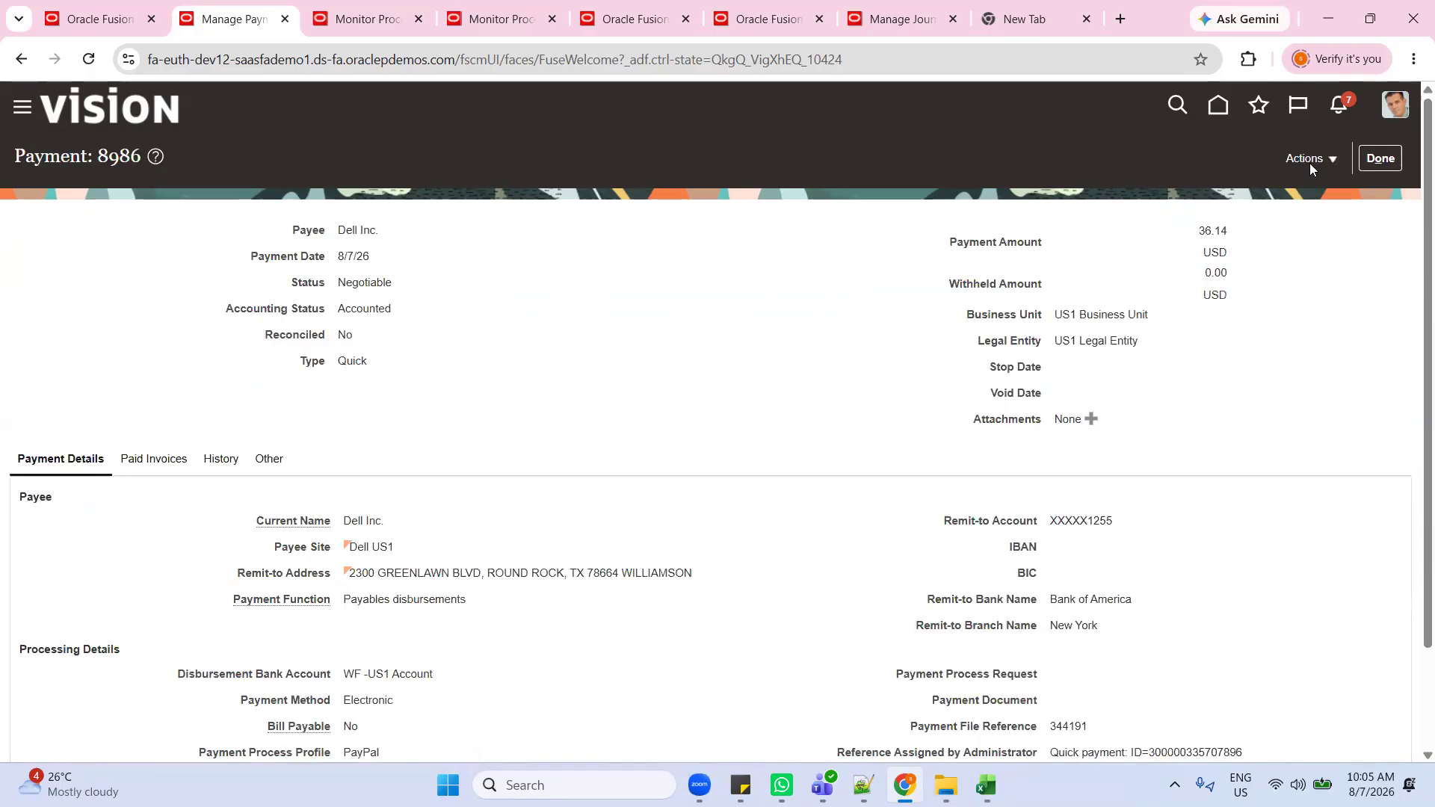
{"action": "left_click", "coordinate": [1309, 163]}
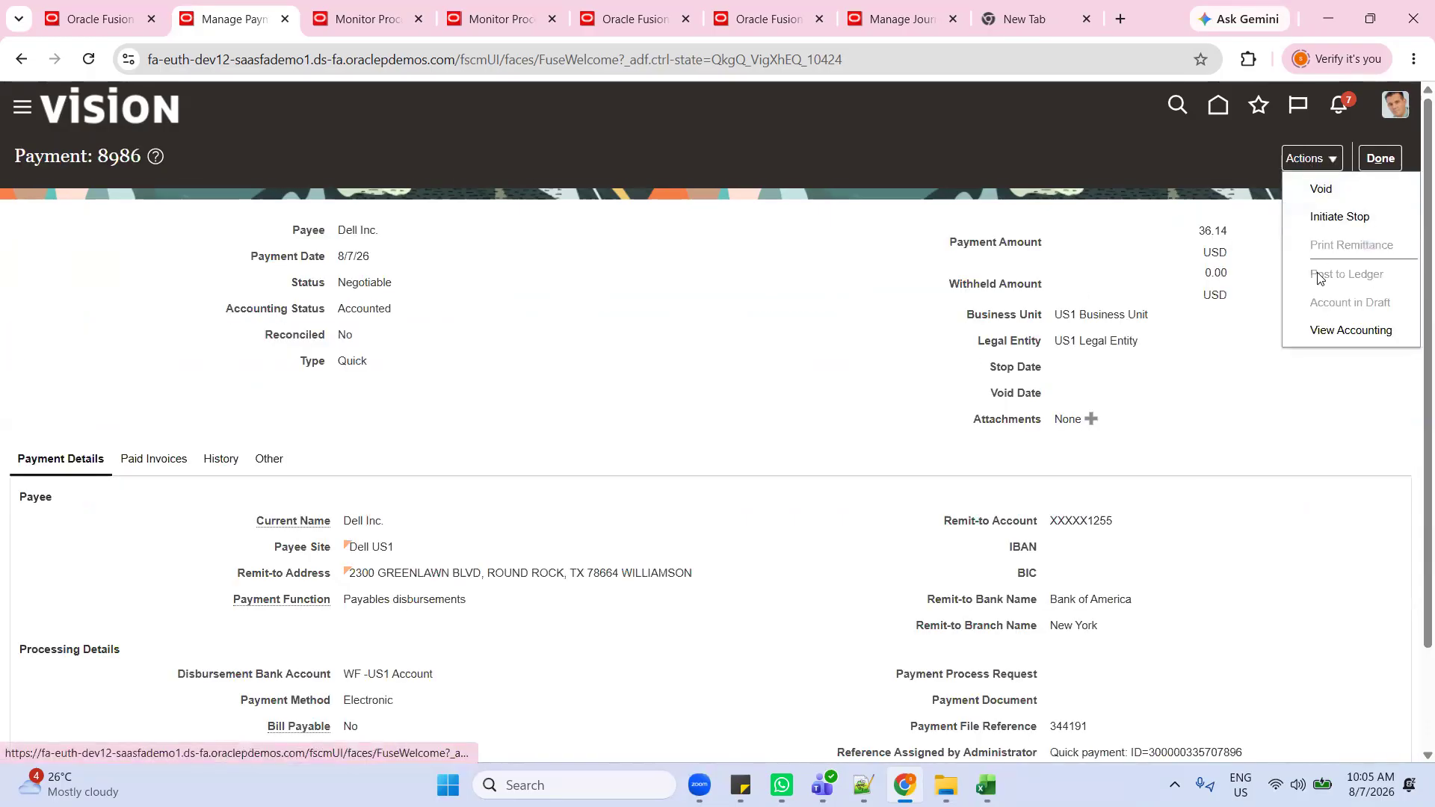
{"action": "left_click", "coordinate": [1343, 331]}
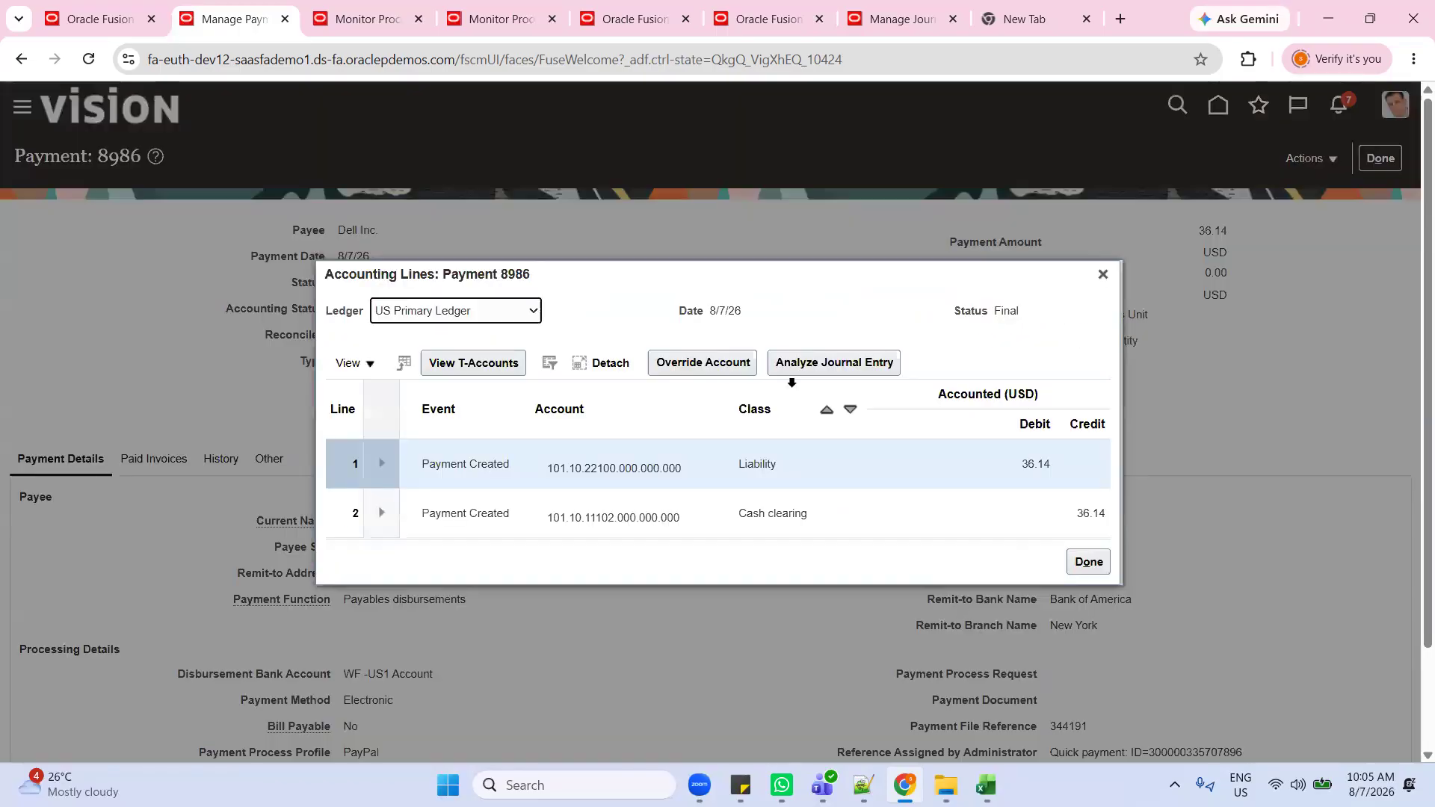
{"action": "left_click_drag", "start_coordinate": [746, 515], "coordinate": [799, 516]}
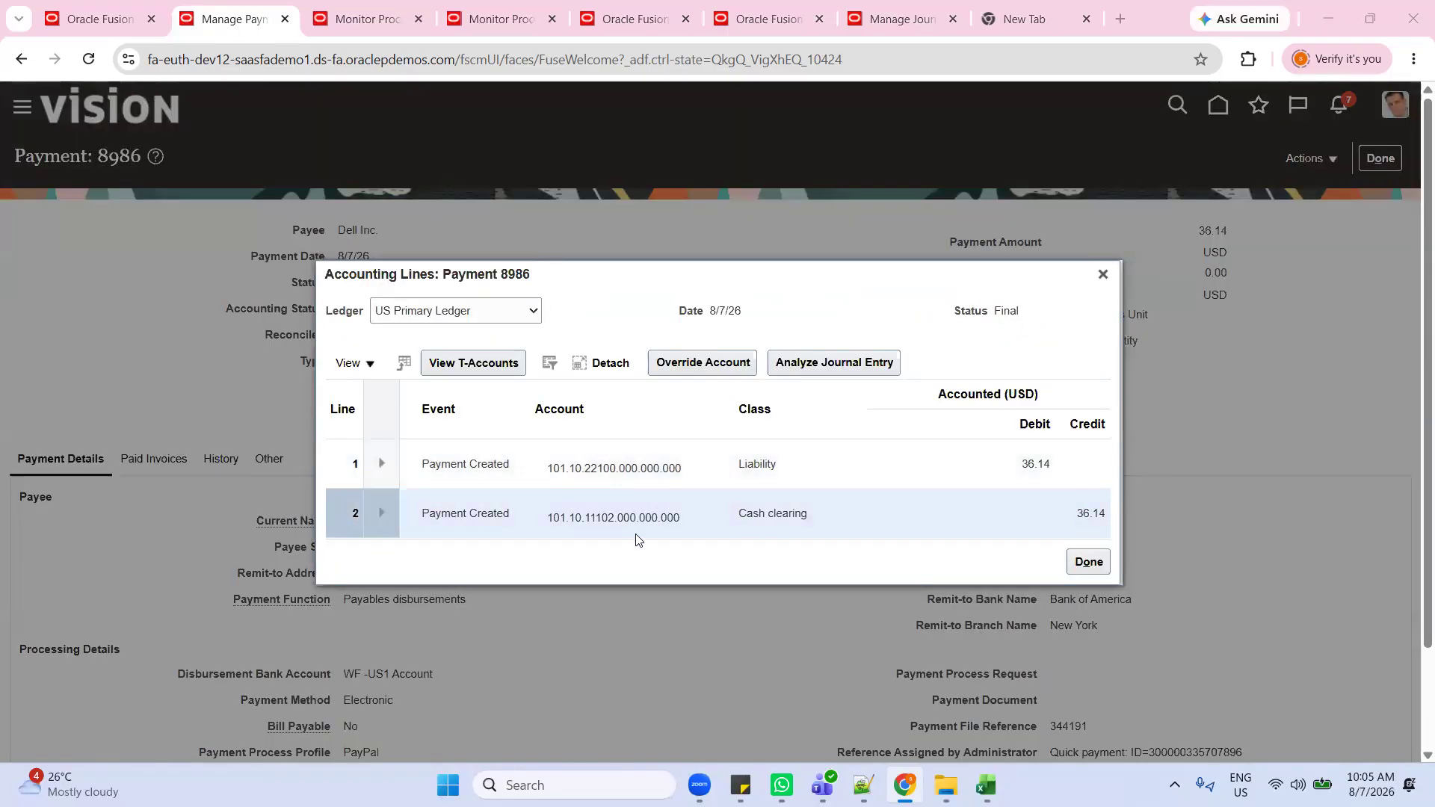
Step: Switch to the P2P Accounting Entries workbook in Excel and check the Payment stage's Liability debit and Cash Clearing credit
{"action": "key", "text": "alt+Tab"}
{"action": "left_click", "coordinate": [904, 784]}
{"action": "mouse_move", "coordinate": [985, 777]}
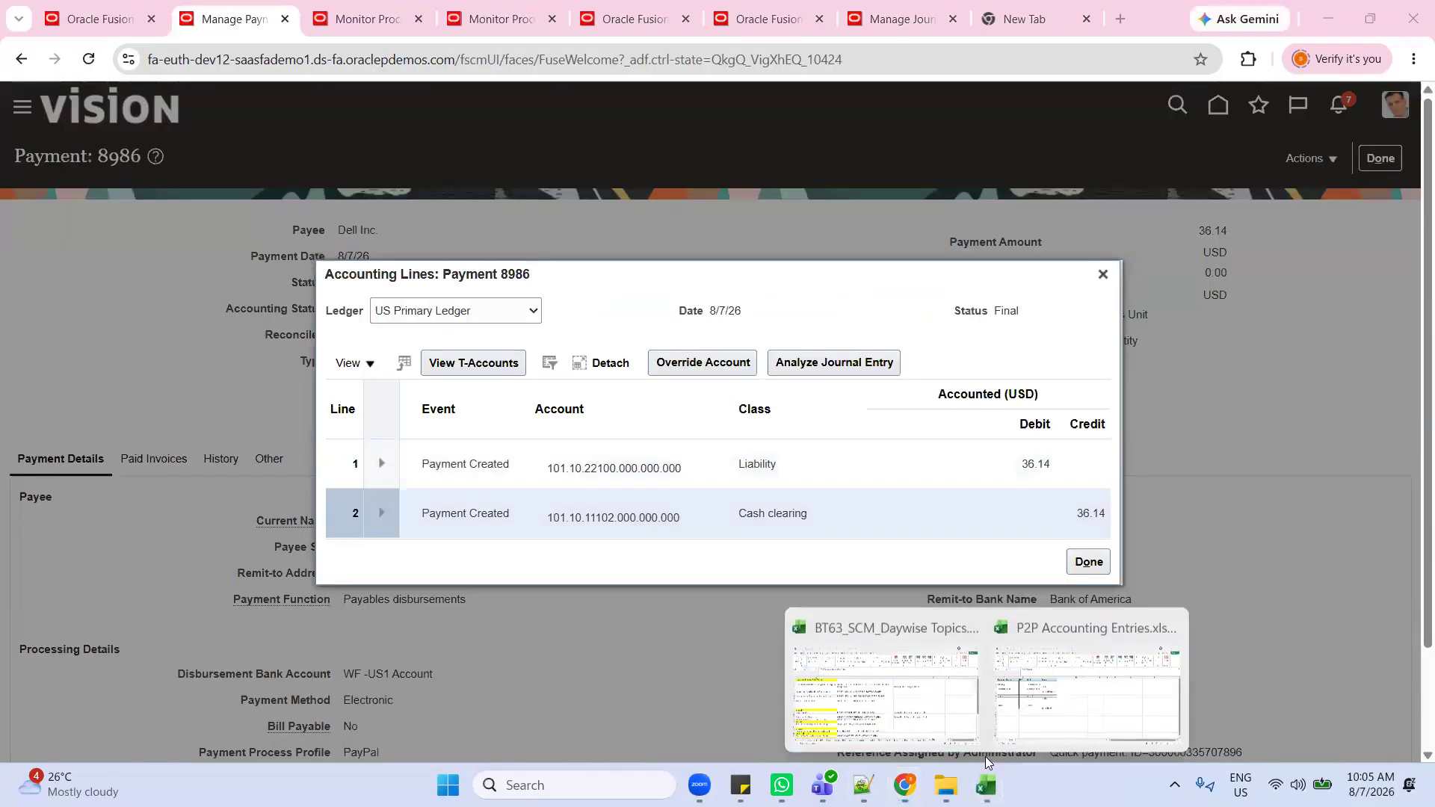
{"action": "left_click", "coordinate": [1031, 709]}
{"action": "left_click", "coordinate": [290, 460]}
{"action": "left_click", "coordinate": [423, 480]}
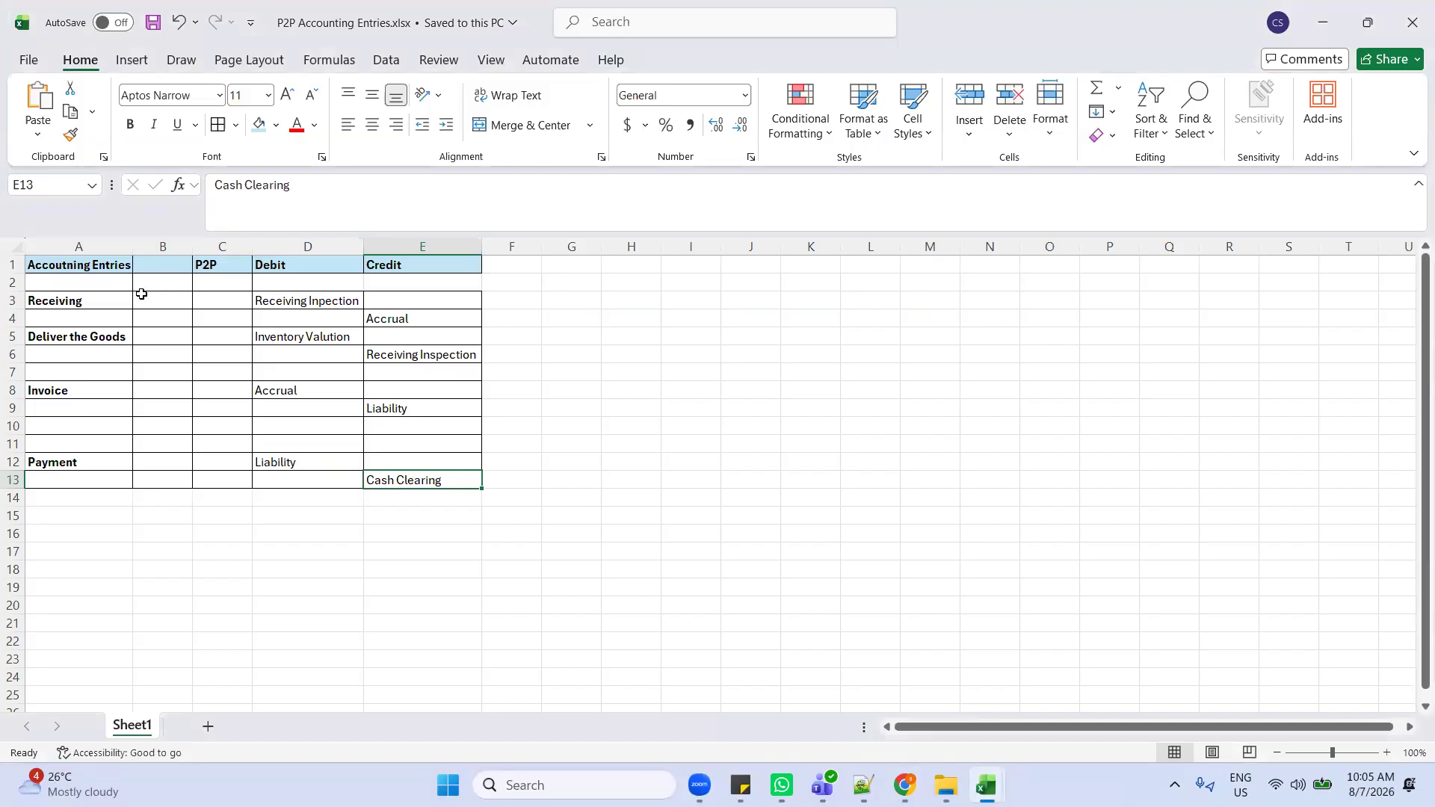
Step: Select the whole accounting entries table, A1:E13, and review the debits and credits from Receiving through Payment
{"action": "left_click", "coordinate": [69, 270]}
{"action": "key", "text": "shift+Right"}
{"action": "key", "text": "shift+Right"}
{"action": "key", "text": "shift+Right"}
{"action": "key", "text": "shift+Right"}
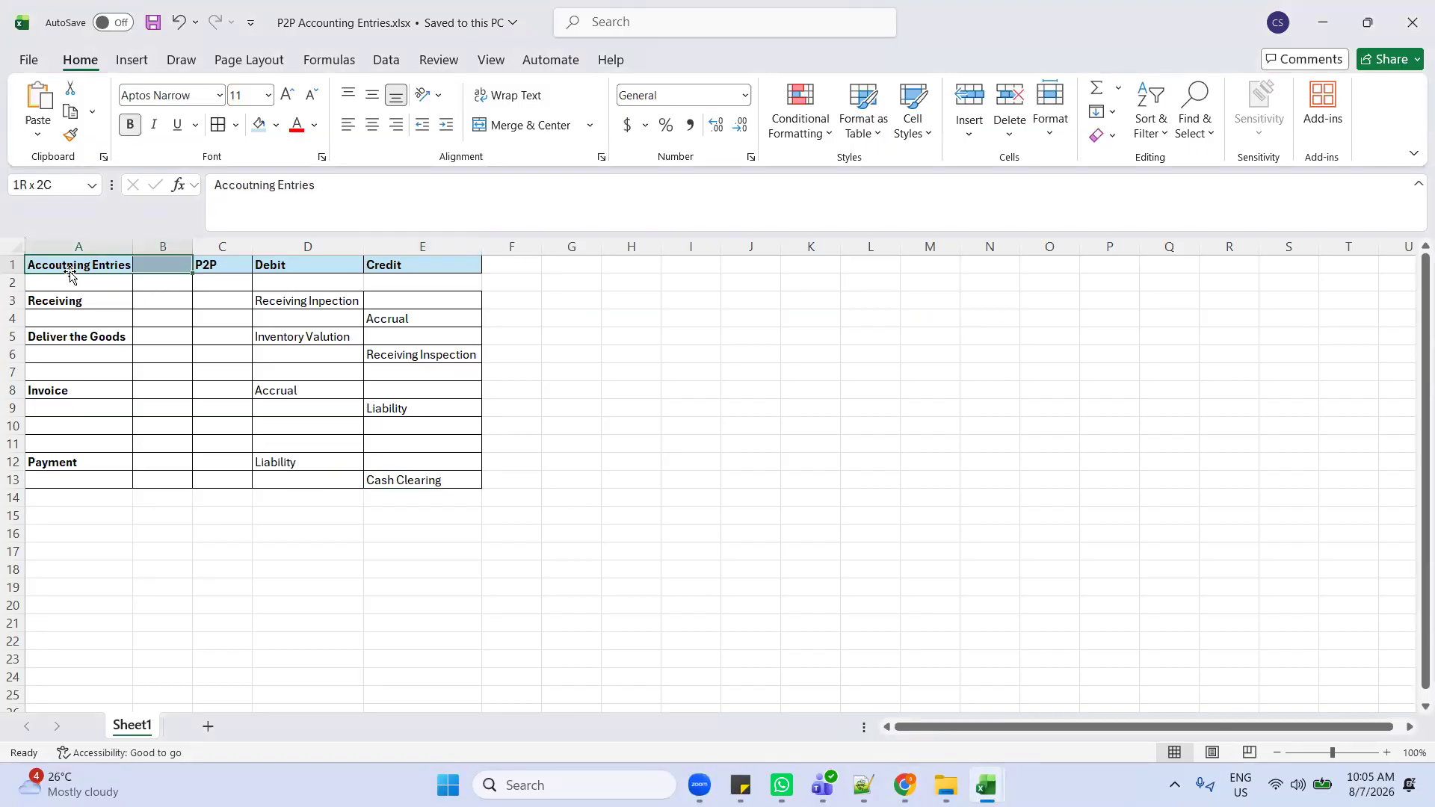
{"action": "key", "text": "shift+Down"}
{"action": "key", "text": "shift+Down"}
{"action": "key", "text": "shift+Down"}
{"action": "key", "text": "shift+Down"}
{"action": "key", "text": "shift+Down"}
{"action": "key", "text": "shift+Down"}
{"action": "key", "text": "shift+Down"}
{"action": "key", "text": "shift+Down"}
{"action": "key", "text": "shift+Down"}
{"action": "key", "text": "shift+Down"}
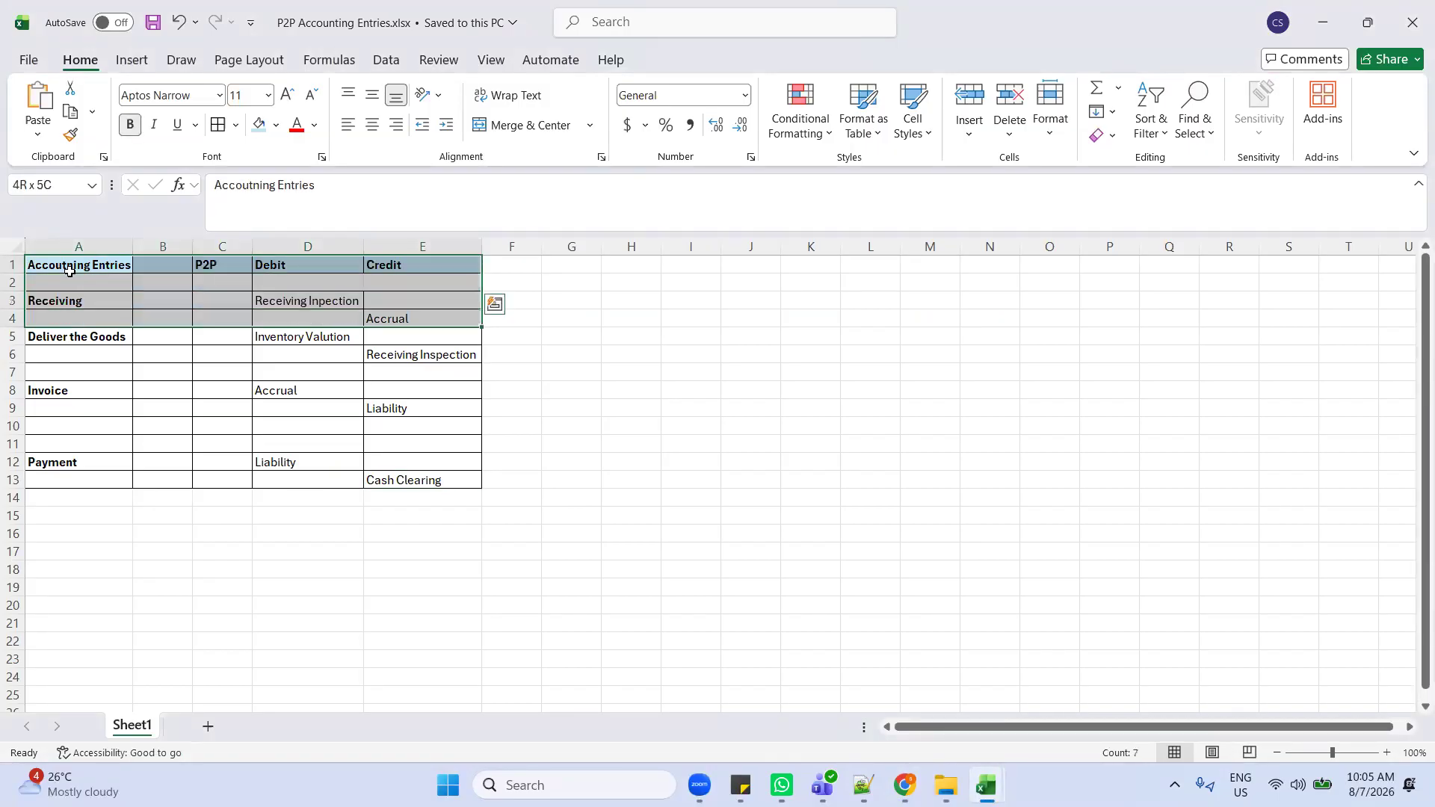
{"action": "key", "text": "shift+Down"}
{"action": "key", "text": "shift+Down"}
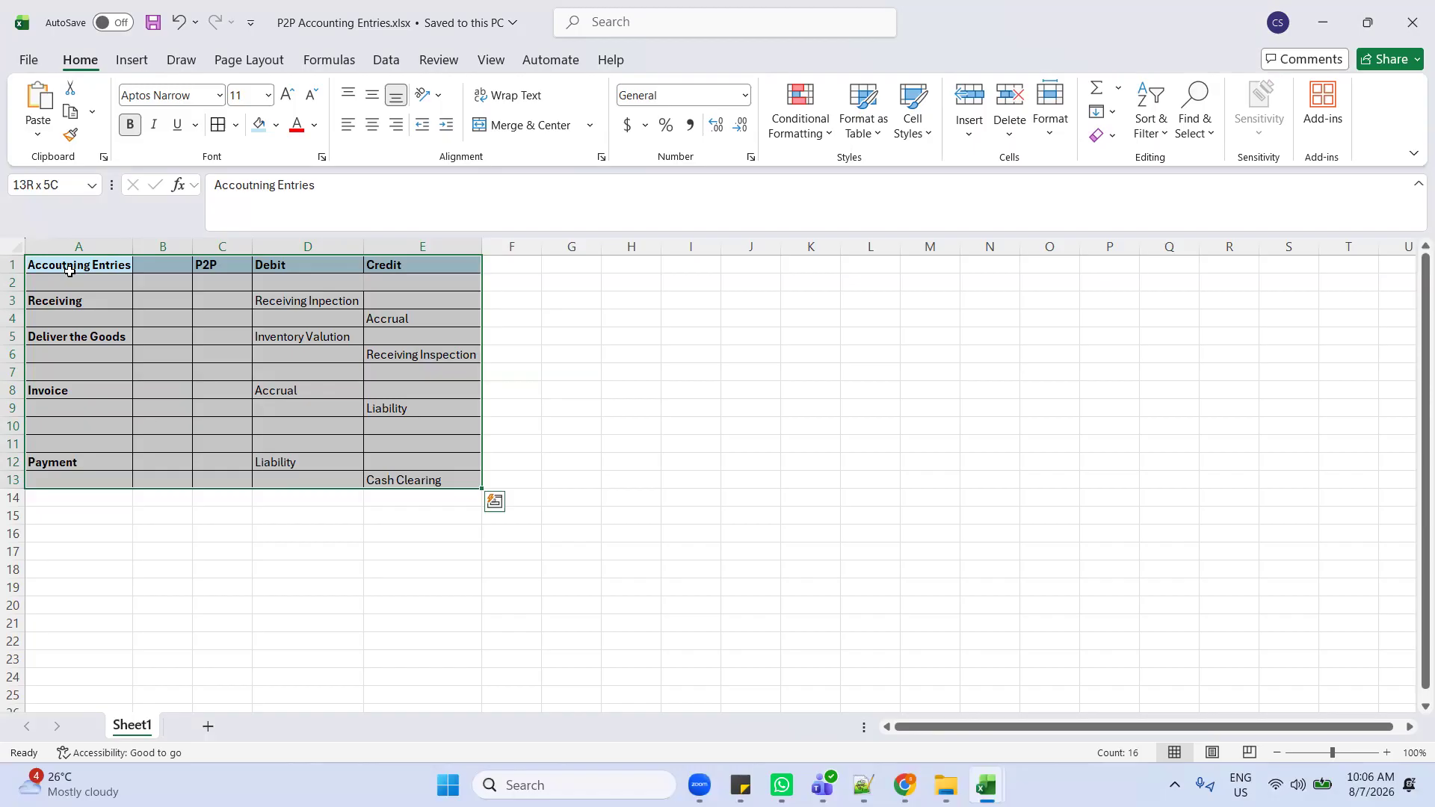
{"action": "left_click", "coordinate": [69, 270]}
Step: Return to Oracle in Chrome, close payment 8986 with its accounting lines, leave Manage Payments and go to the home page
{"action": "key", "text": "alt+Tab"}
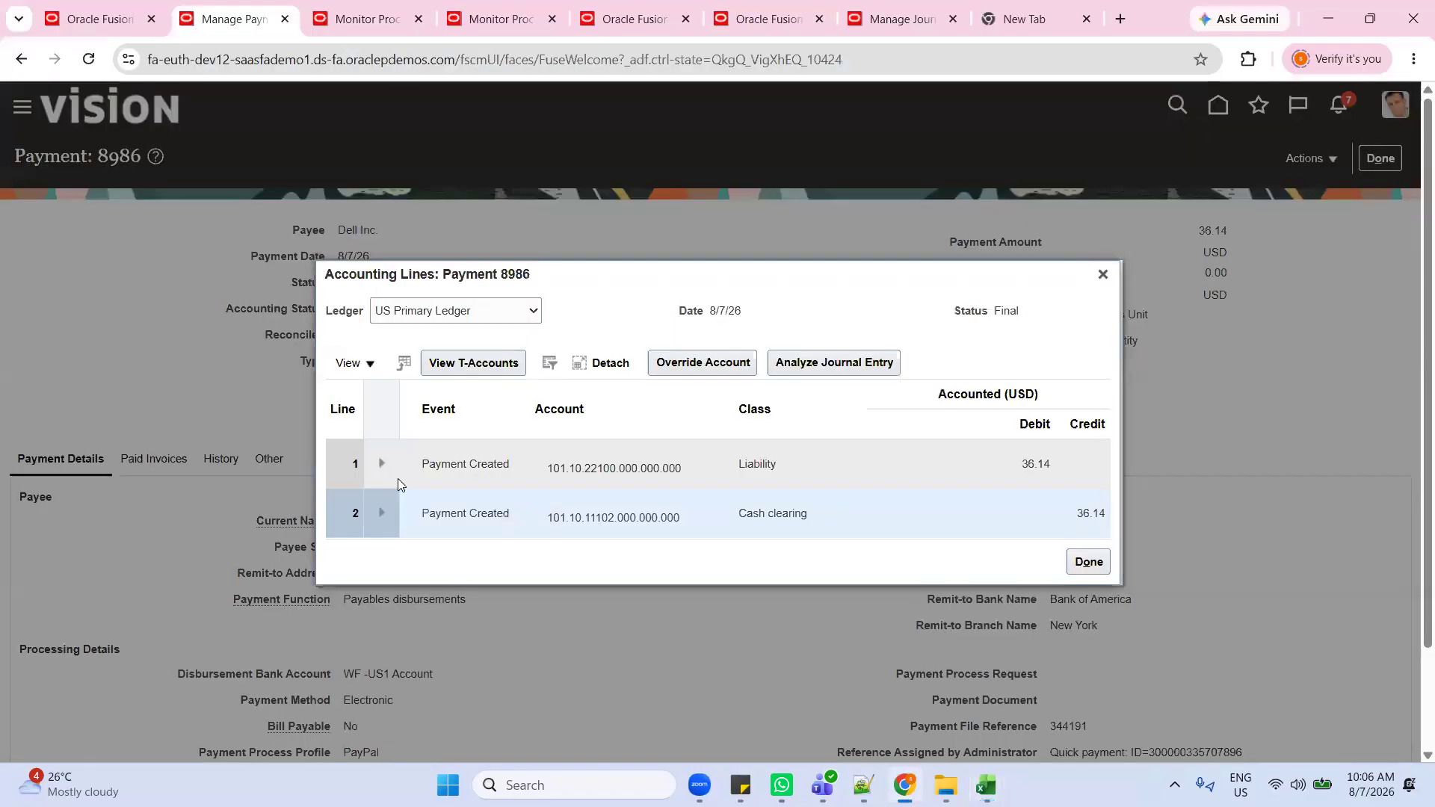
{"action": "left_click", "coordinate": [1102, 274]}
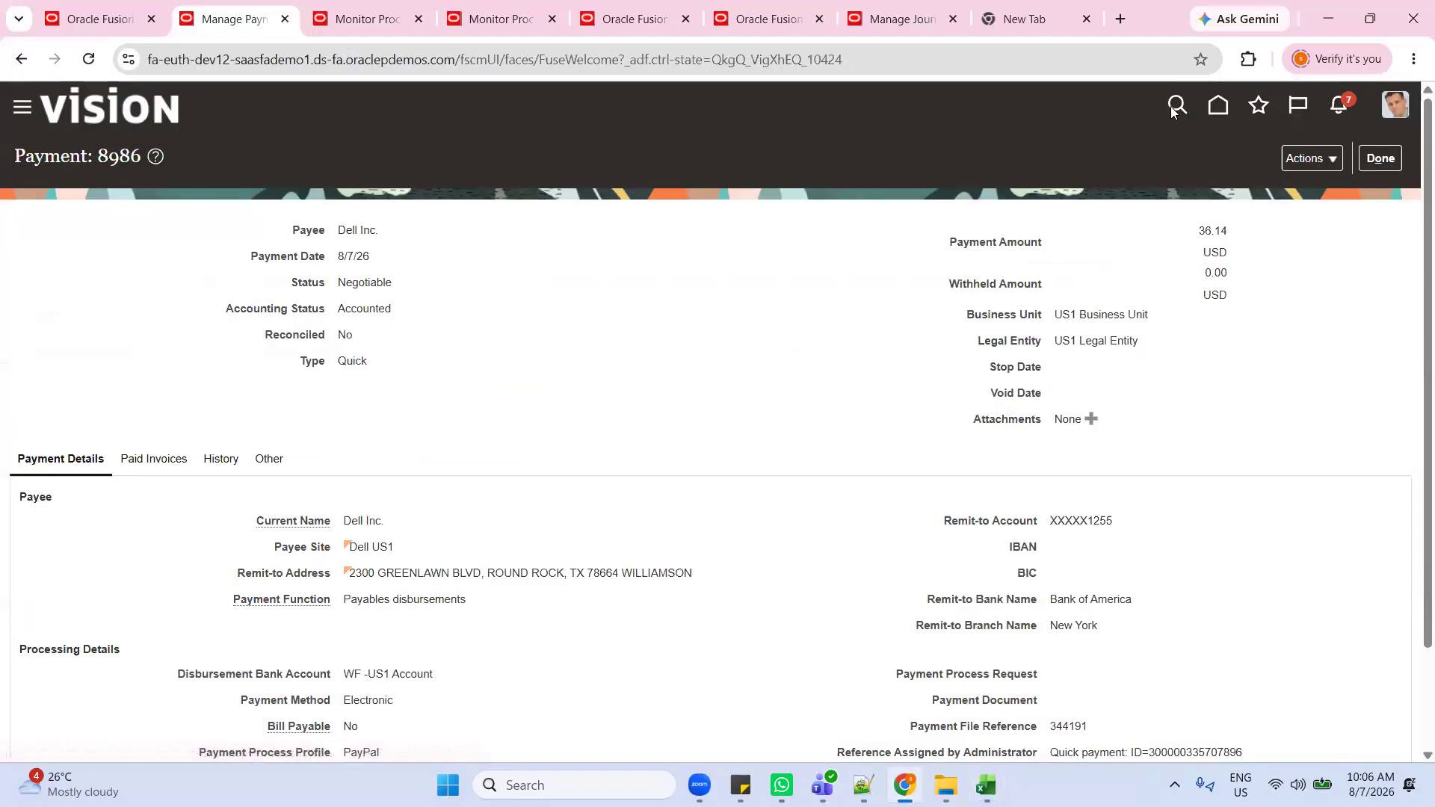
{"action": "left_click", "coordinate": [1384, 159]}
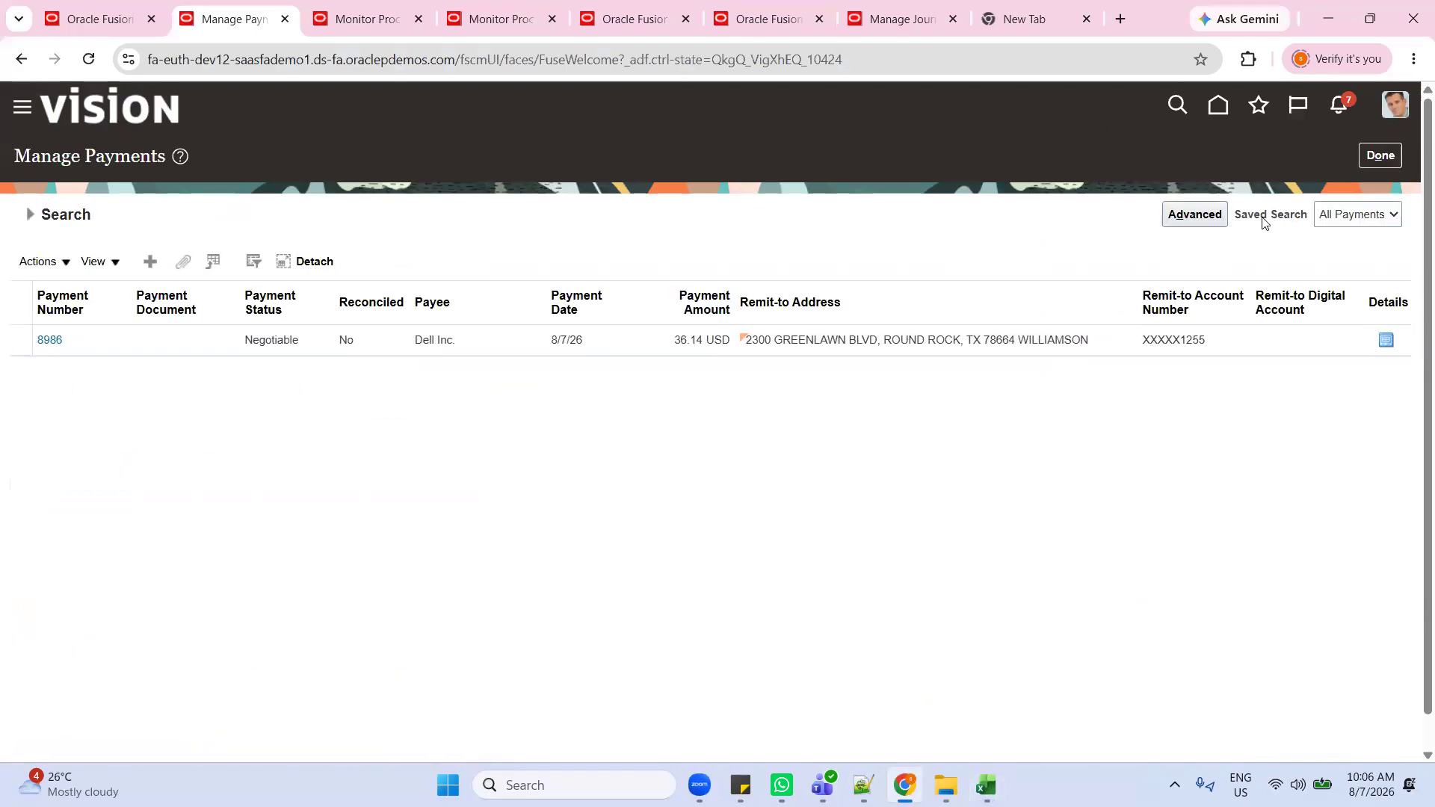
{"action": "left_click", "coordinate": [1380, 155]}
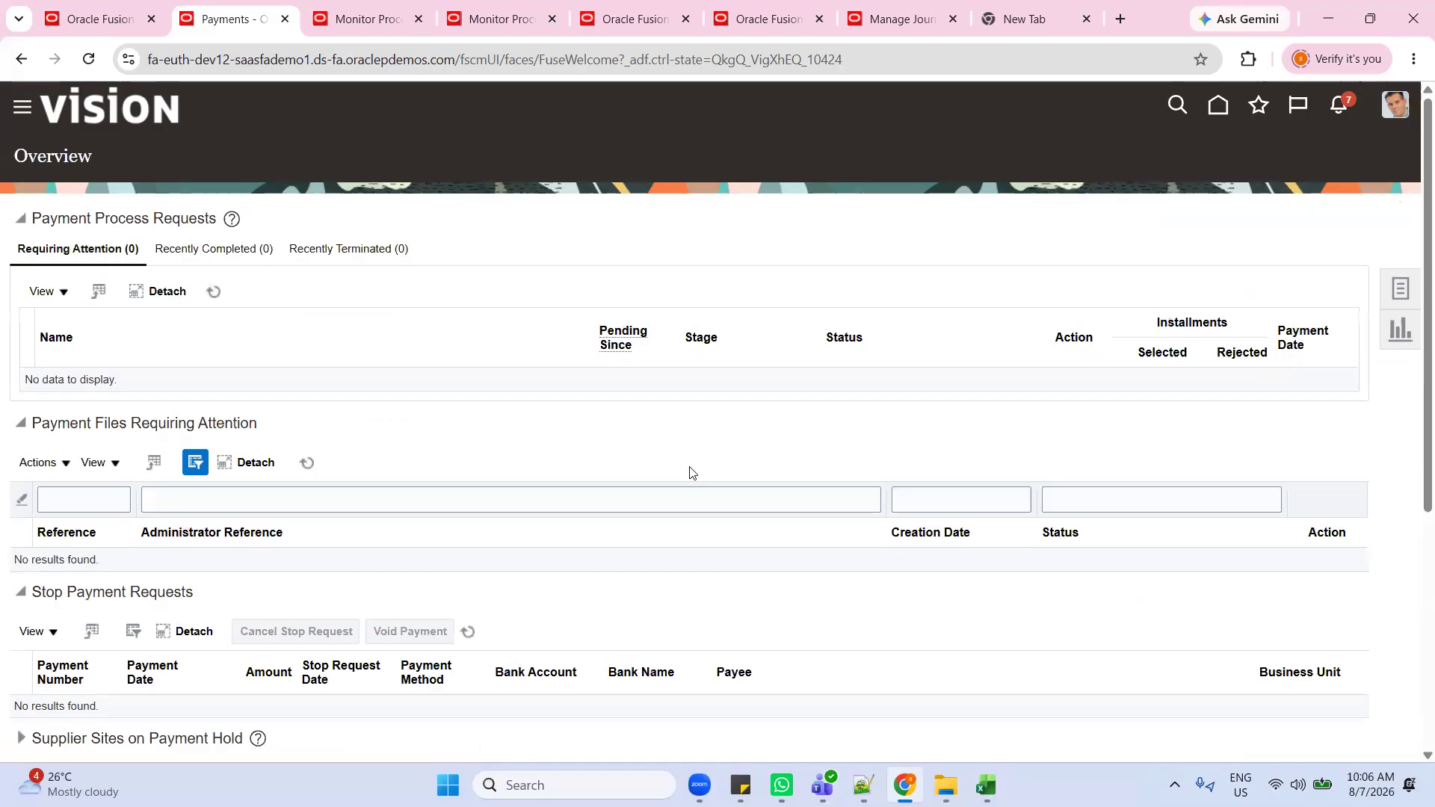
{"action": "left_click", "coordinate": [1222, 114]}
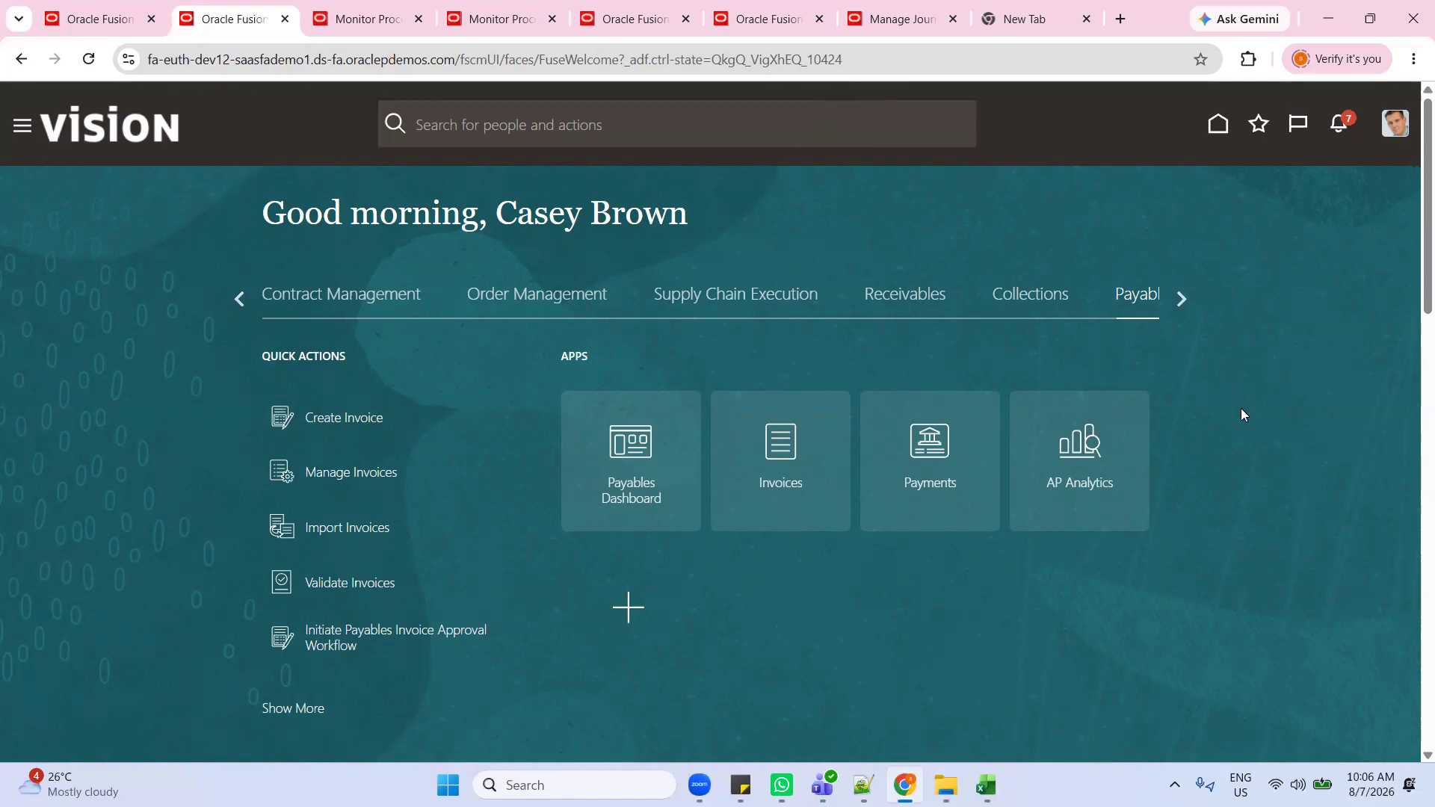
{"action": "key", "text": "alt+Tab"}
{"action": "key", "text": "alt+Tab"}
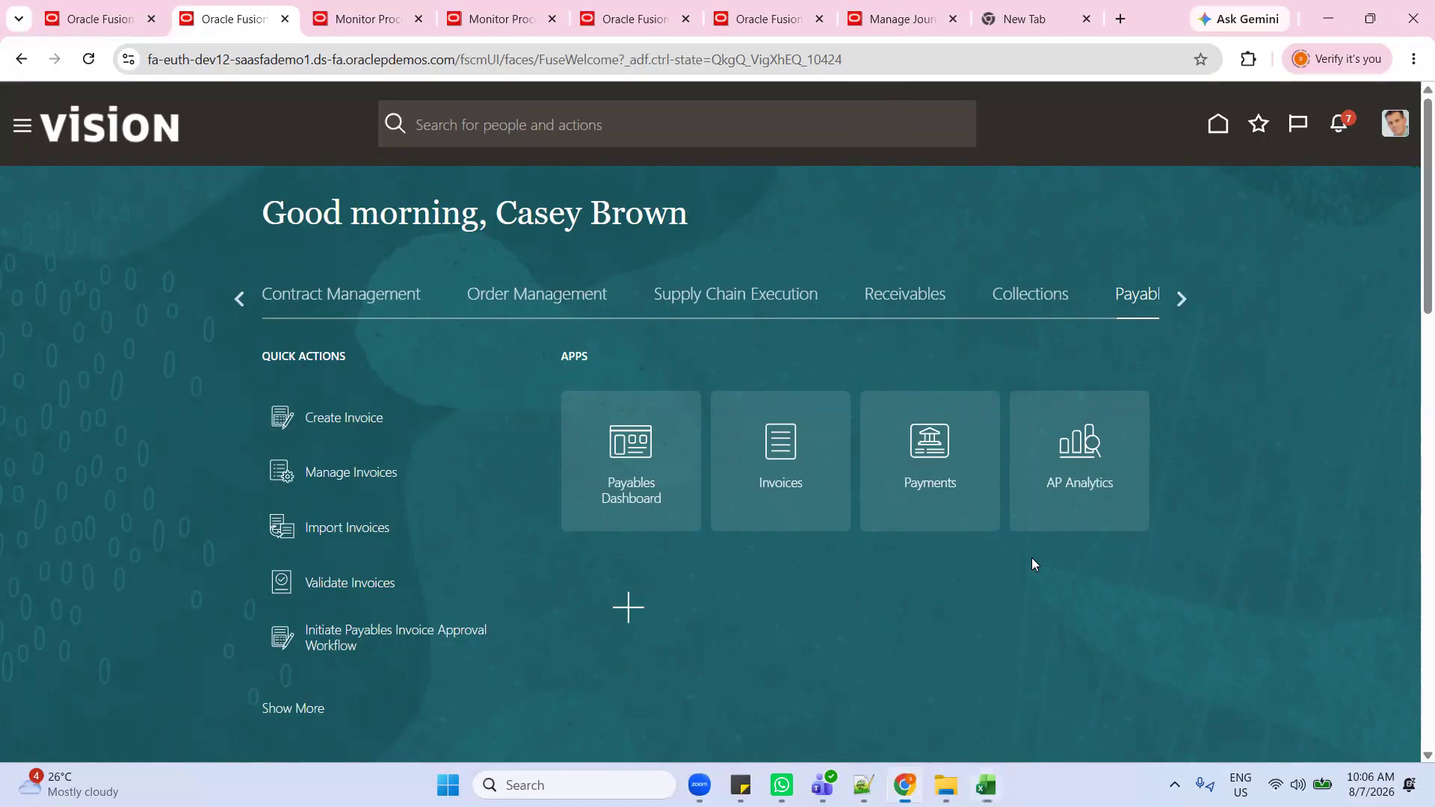